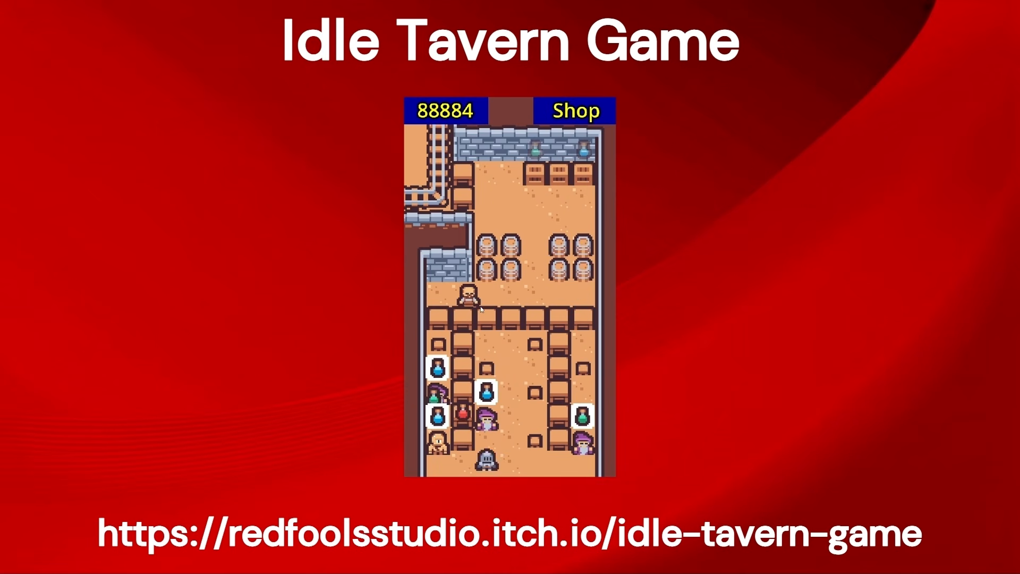
click(470, 297)
click(586, 177)
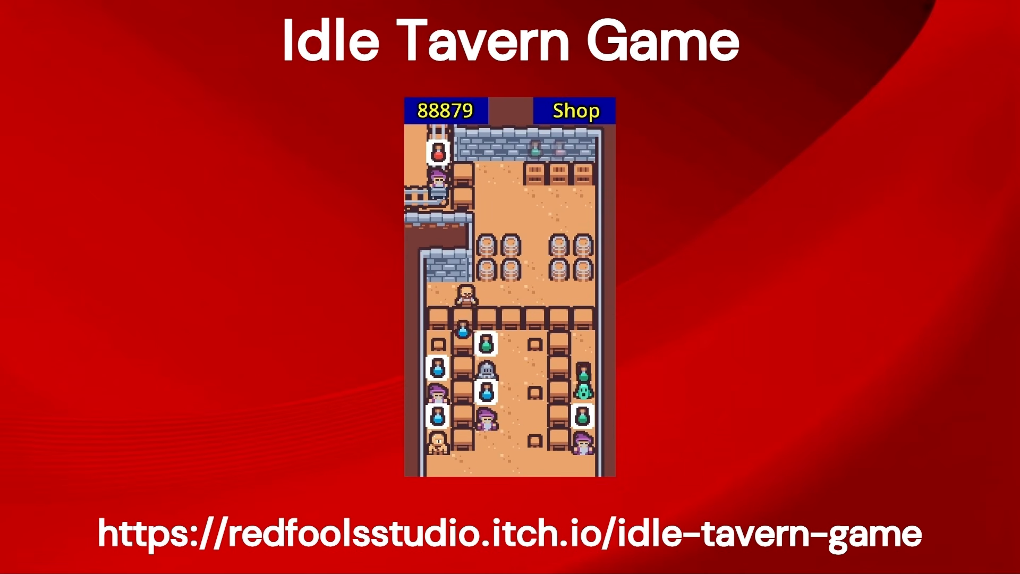
click(577, 122)
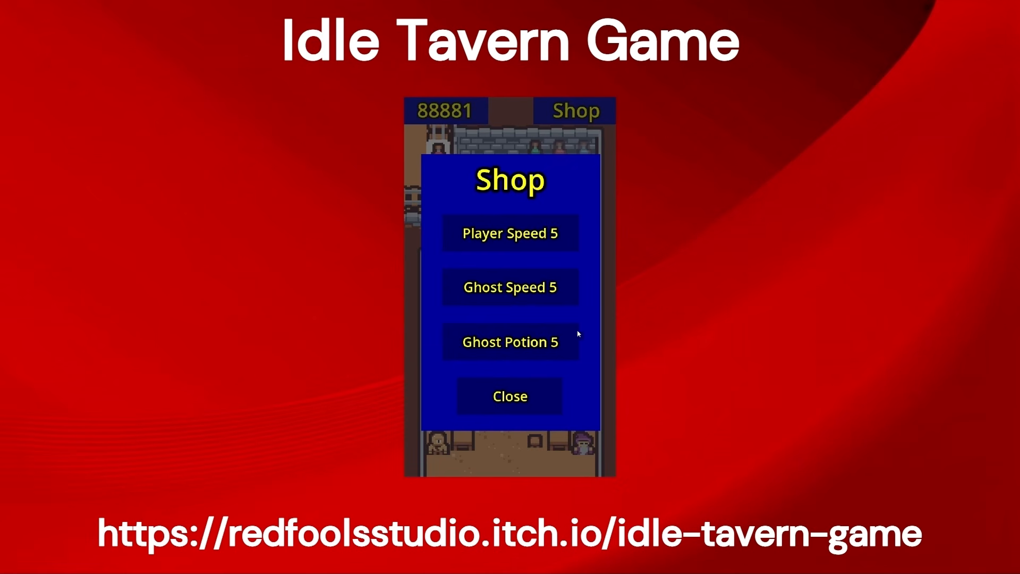
click(552, 400)
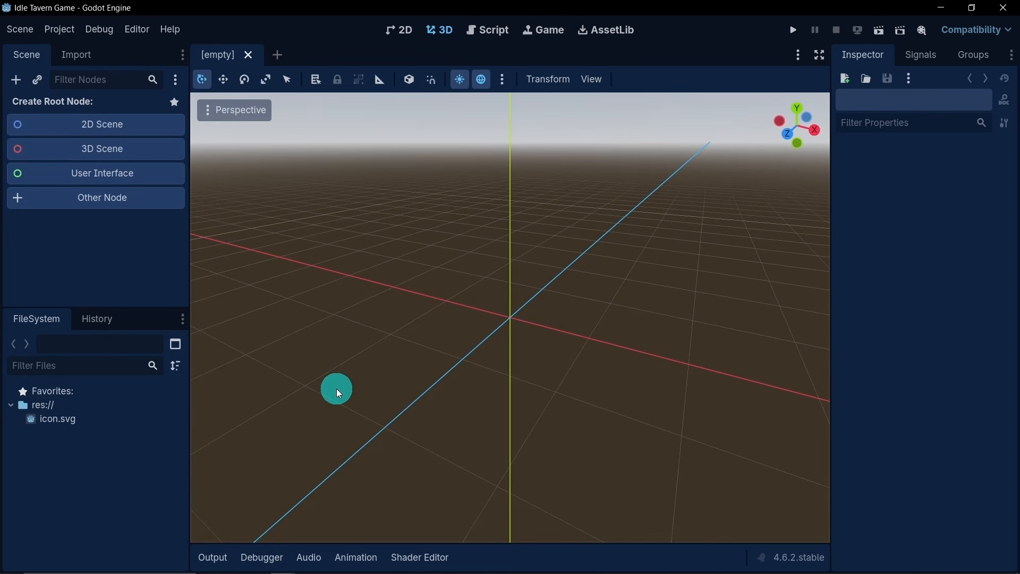
- Create a folder named art in the project root res:// and set its folder colour to red
right_click(72, 406)
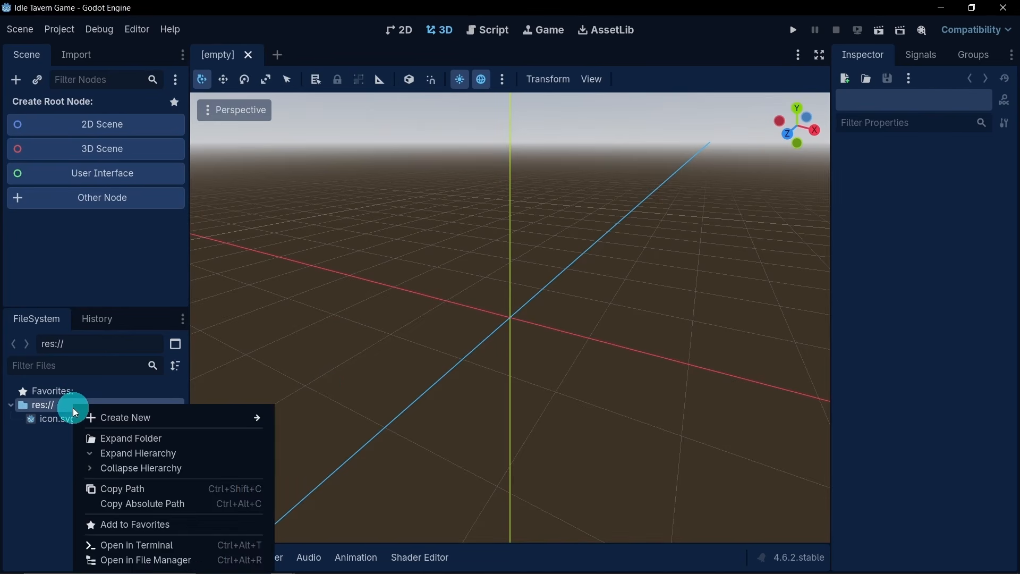
mouse_move(96, 417)
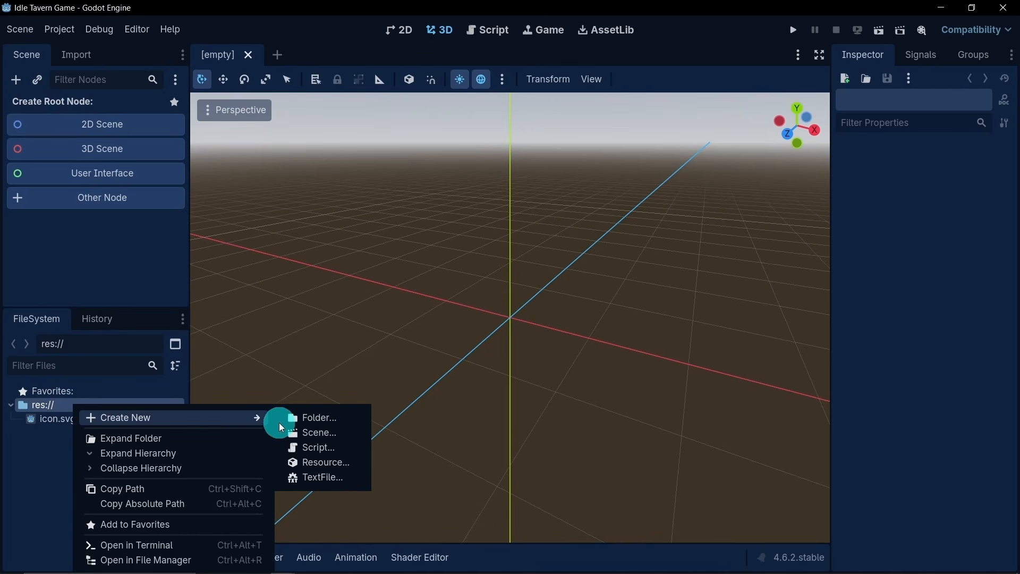
click(302, 420)
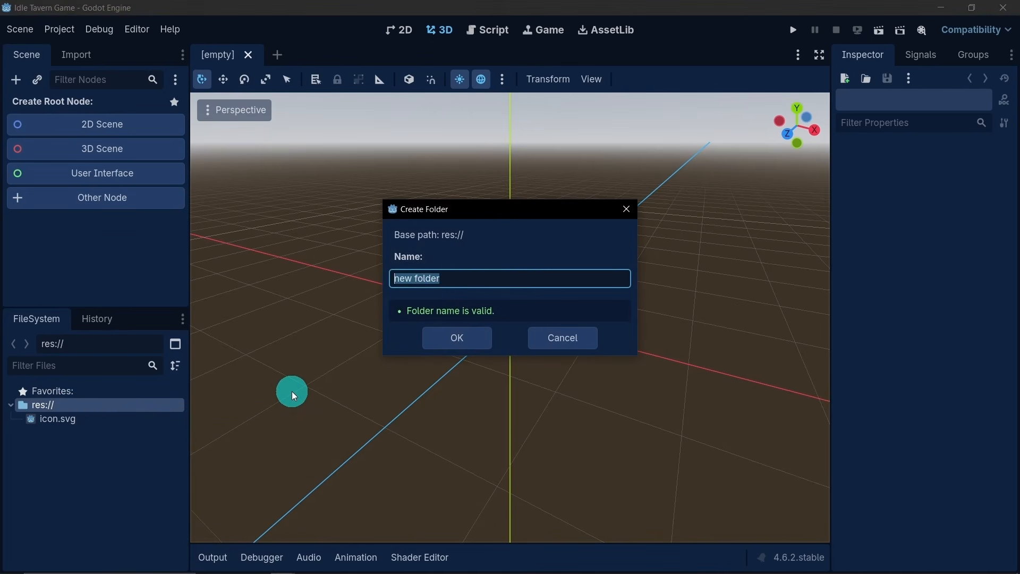
text(art)
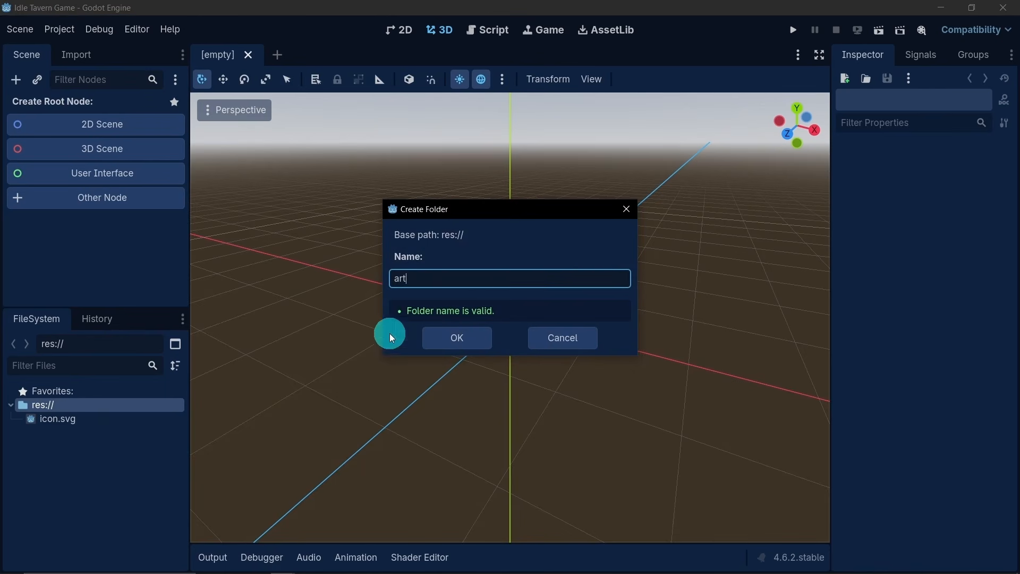
click(444, 342)
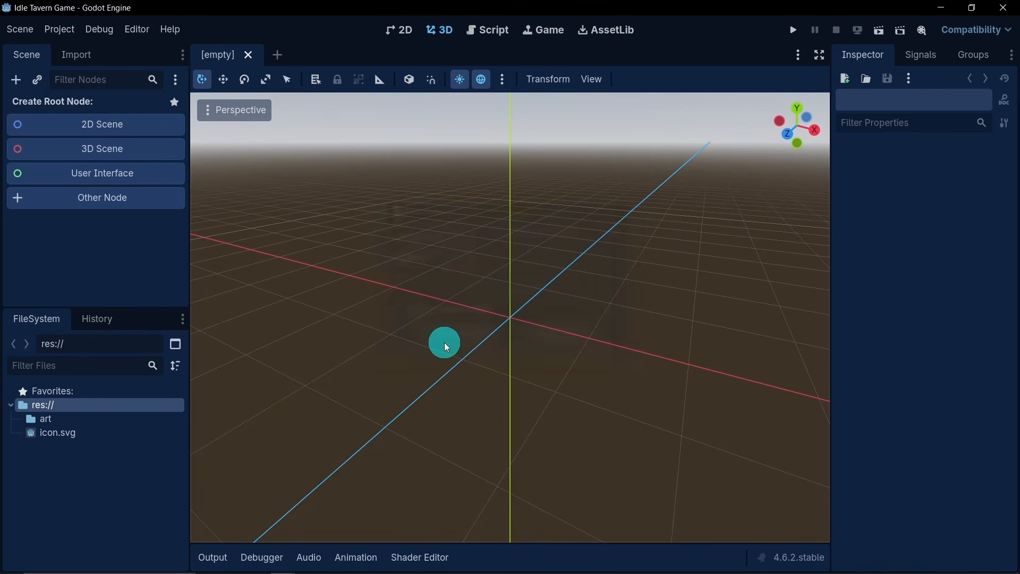
click(112, 417)
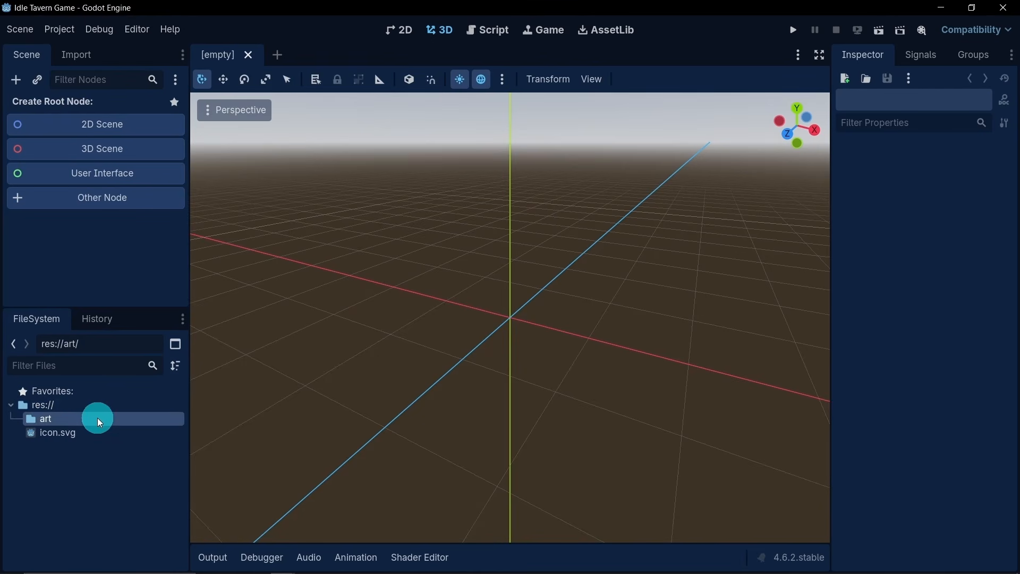
right_click(98, 418)
mouse_move(134, 420)
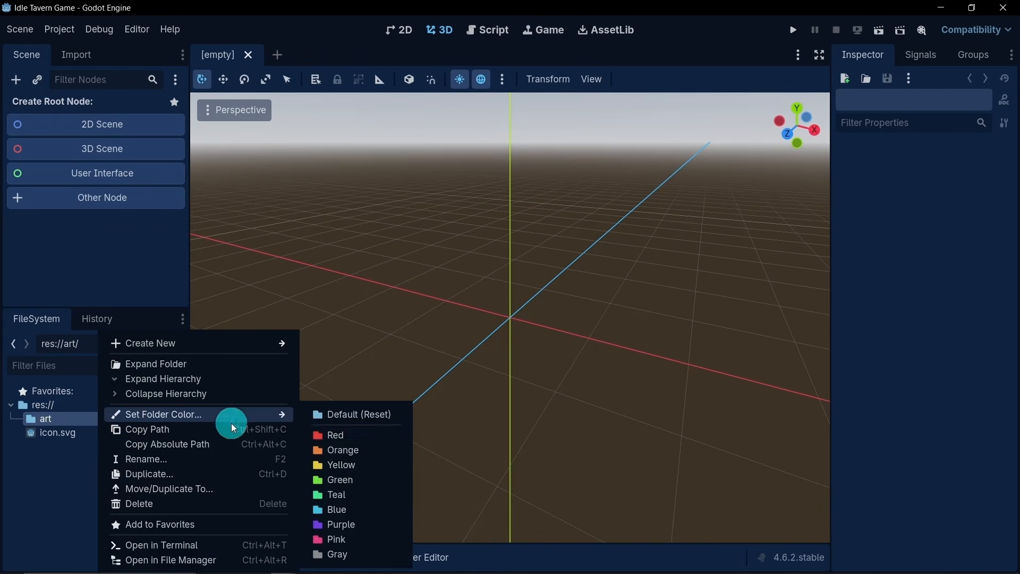
click(330, 435)
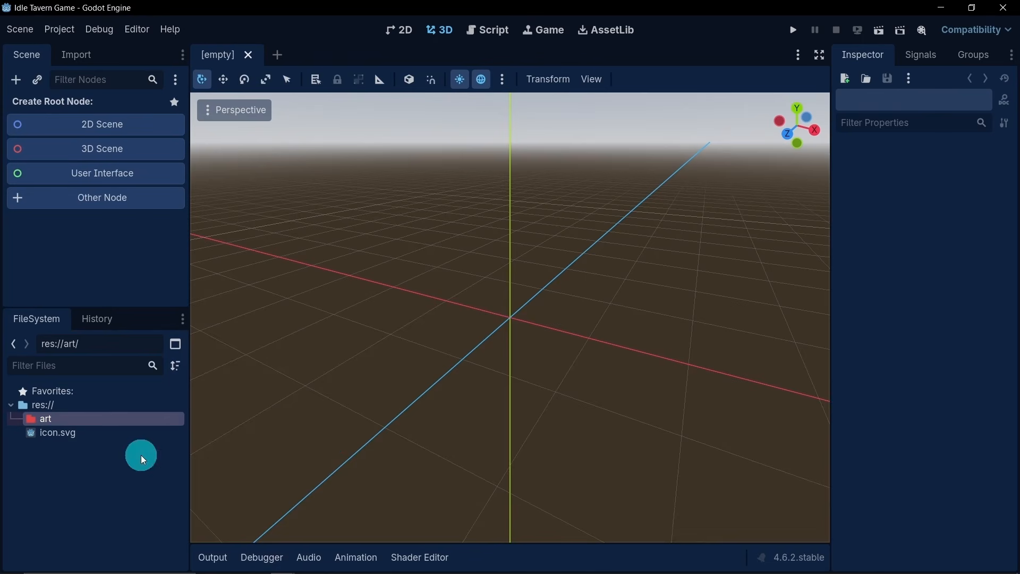
- Create a folder named components in the project root res:// and set its folder colour to yellow
right_click(83, 406)
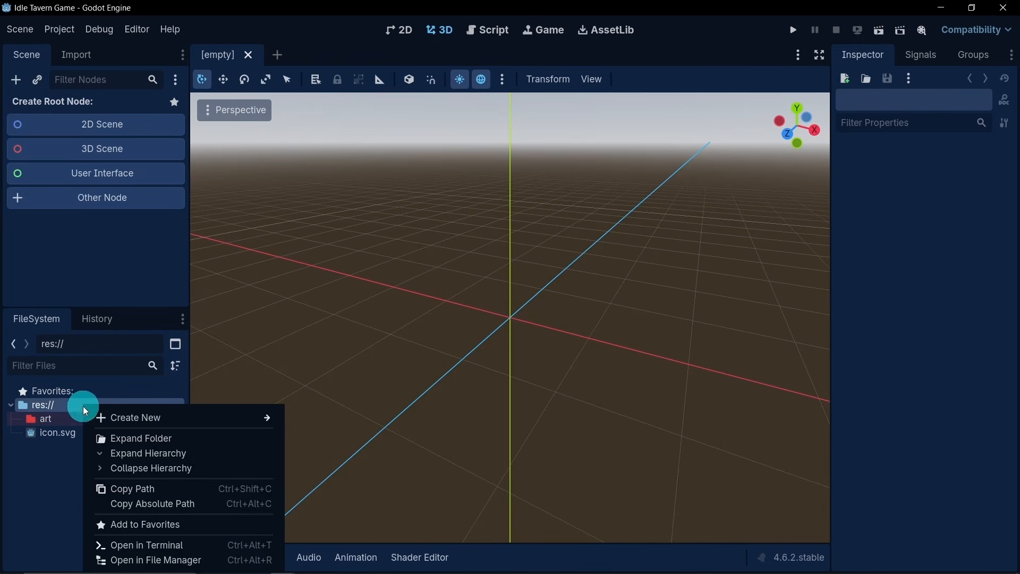
mouse_move(114, 417)
click(307, 420)
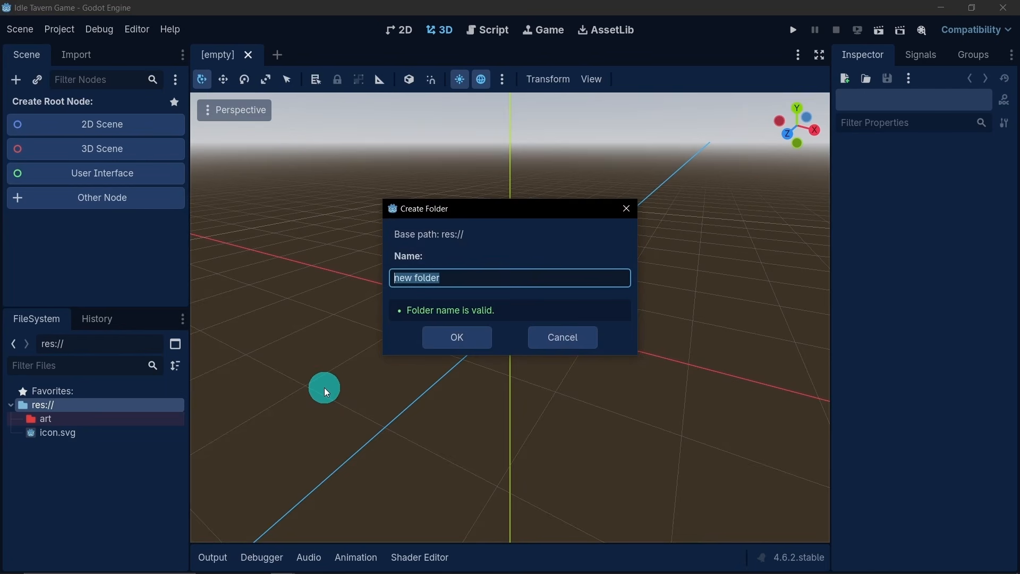
text(components)
key(Return)
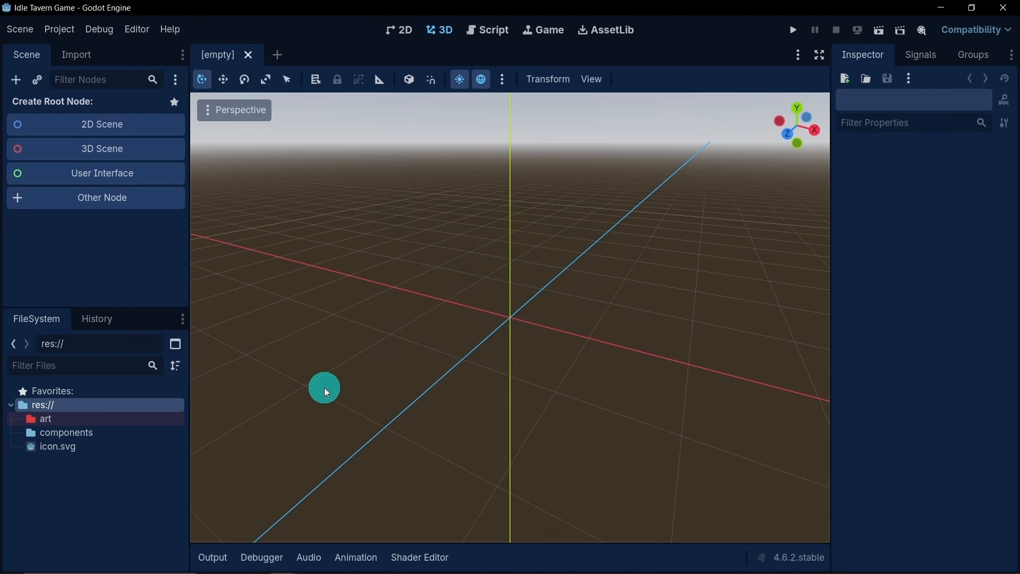
click(115, 434)
right_click(102, 433)
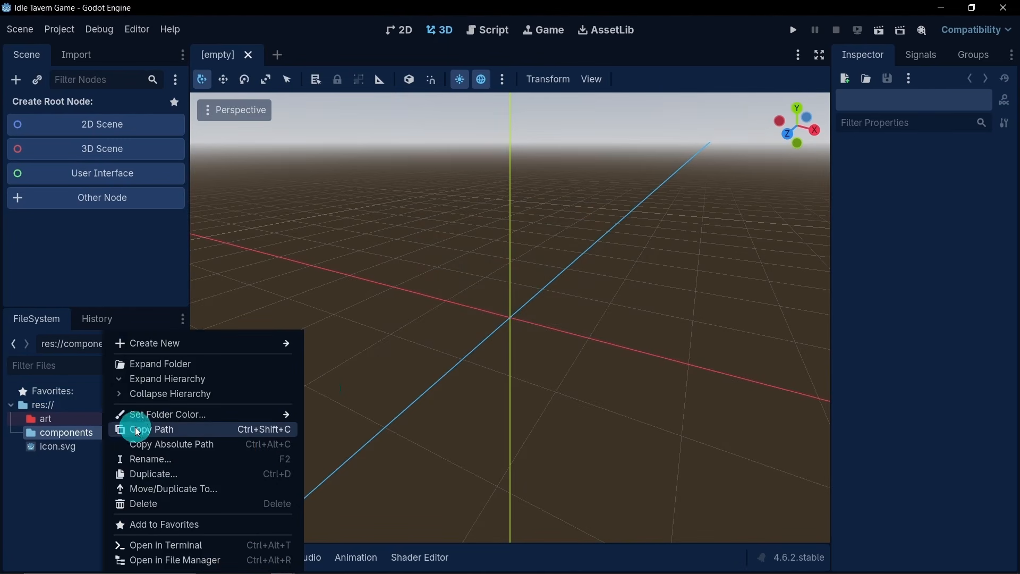
mouse_move(159, 417)
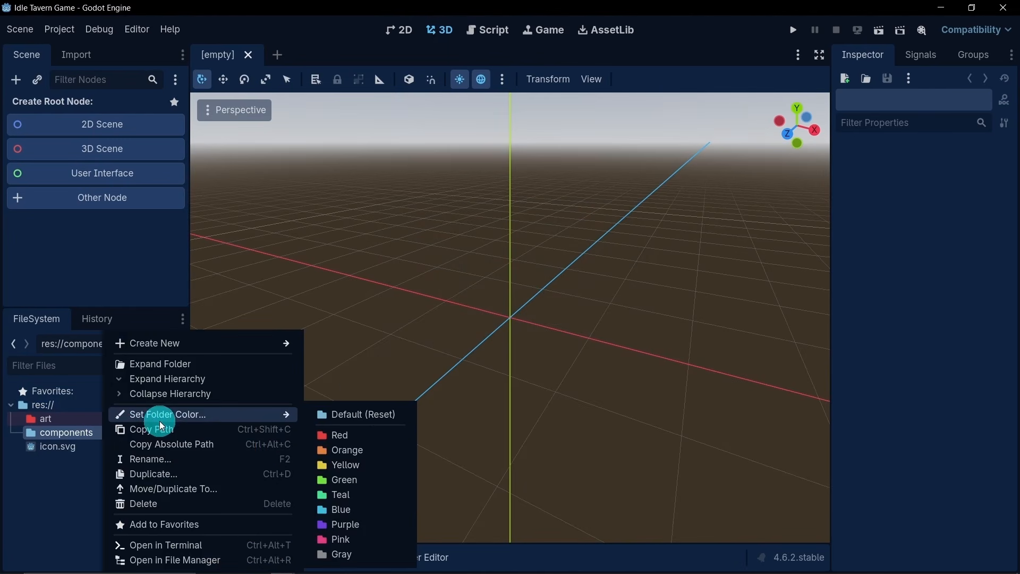
click(347, 466)
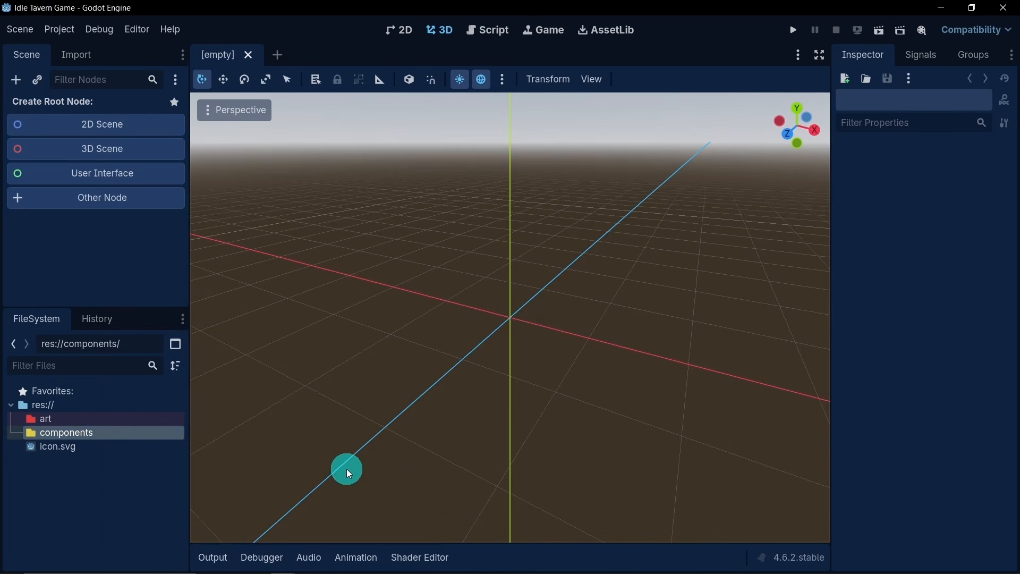
- Create a folder named data in the project root res:// and set its folder colour to orange
right_click(75, 407)
mouse_move(103, 419)
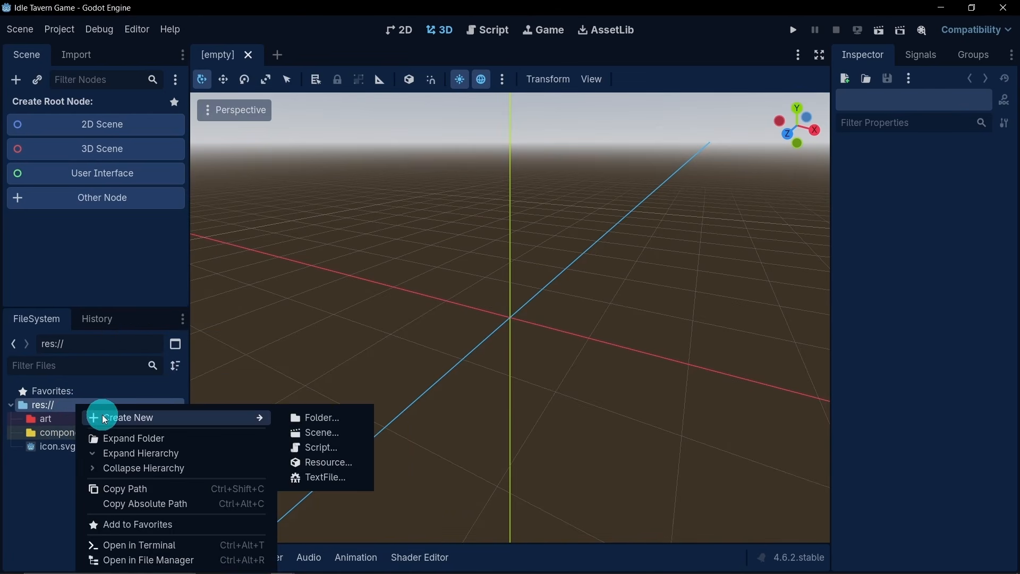
click(298, 423)
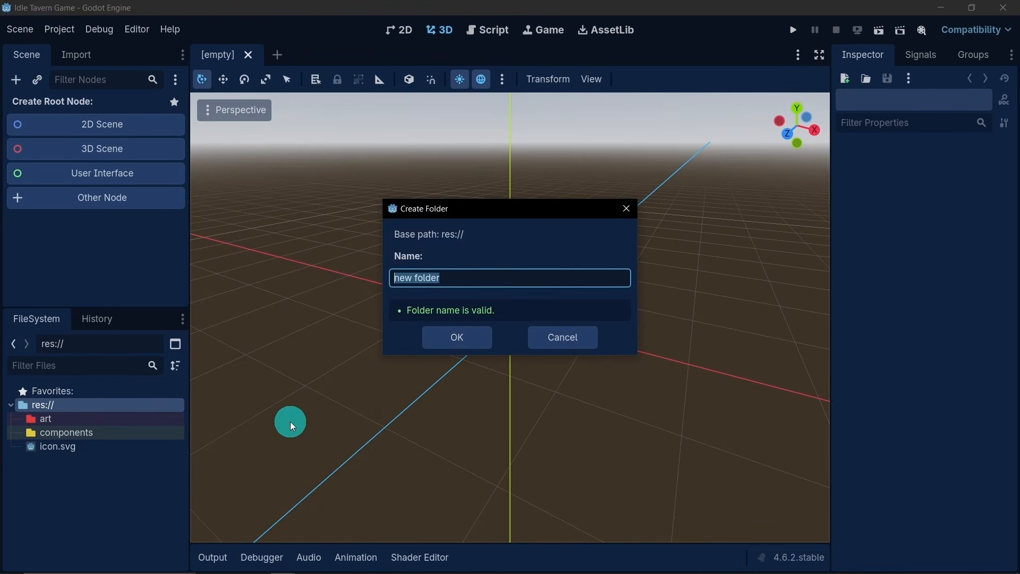
text(data)
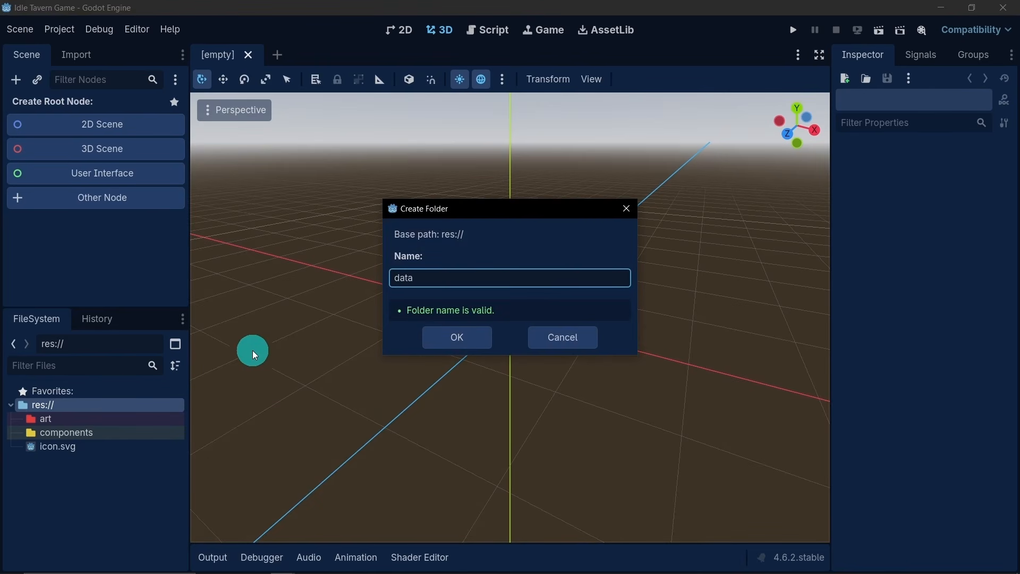
click(436, 340)
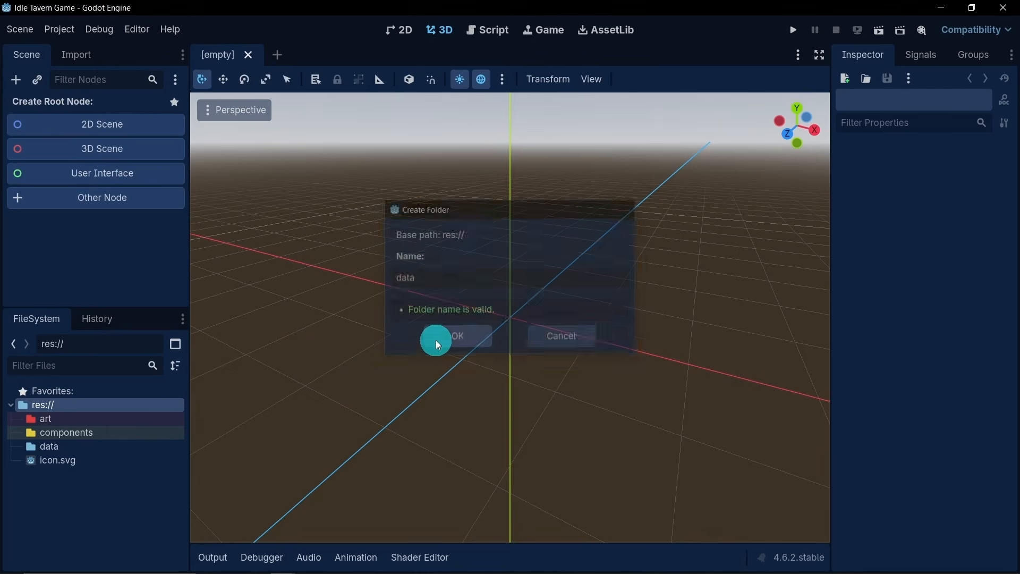
click(66, 447)
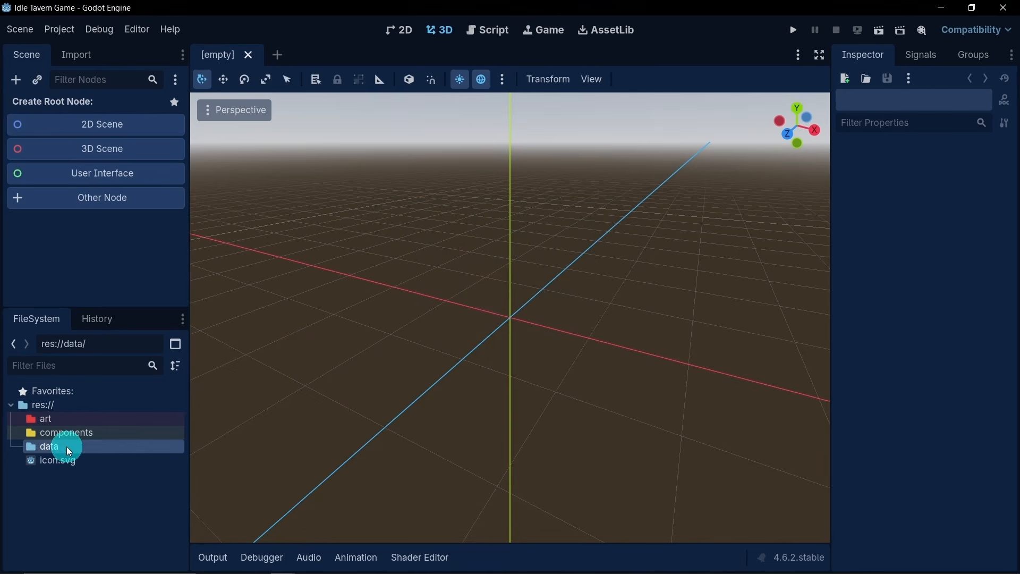
right_click(74, 447)
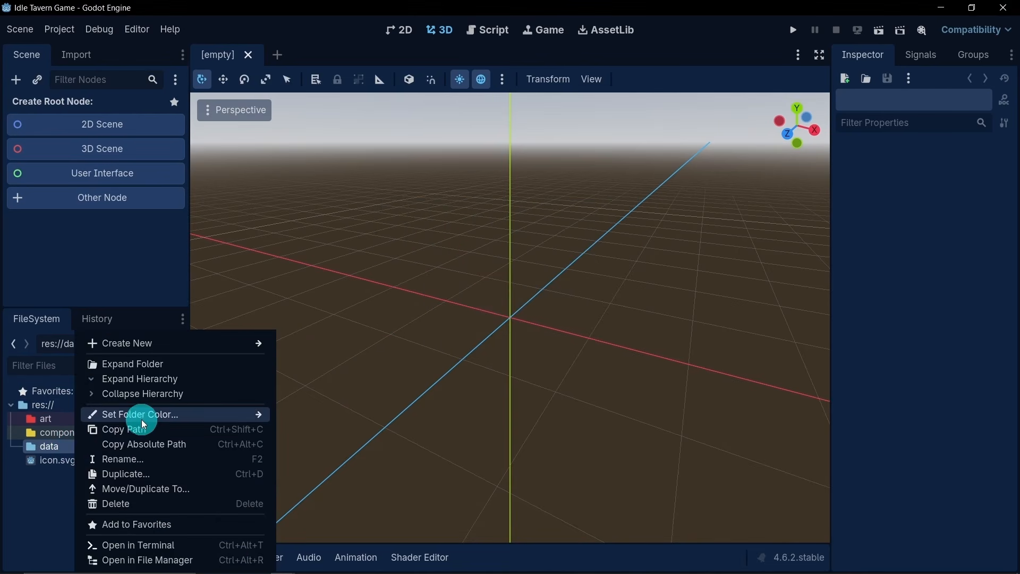
mouse_move(148, 419)
click(343, 449)
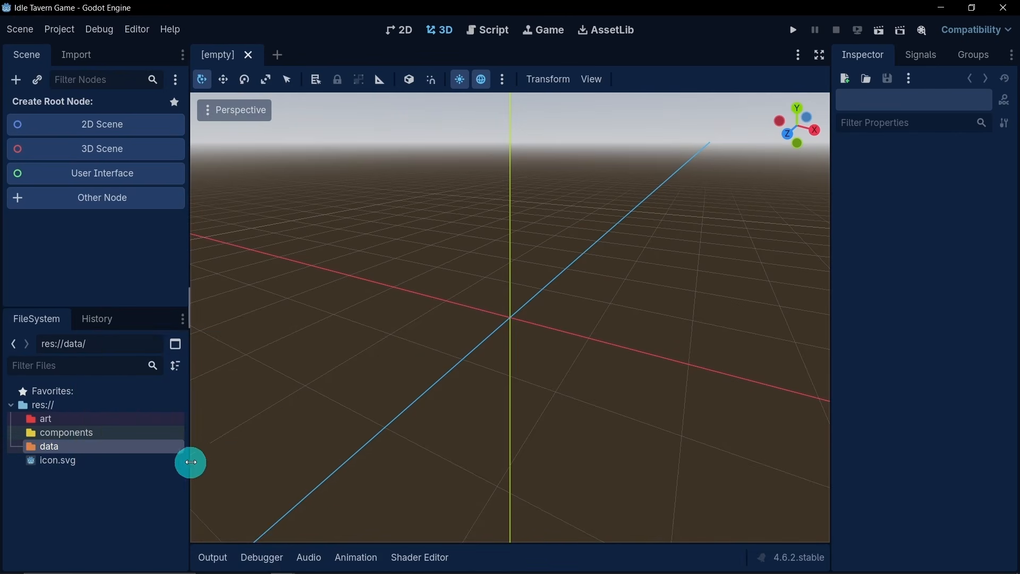
- Create a folder named scenes in the project root res:// and set its folder colour to purple
right_click(91, 404)
mouse_move(120, 416)
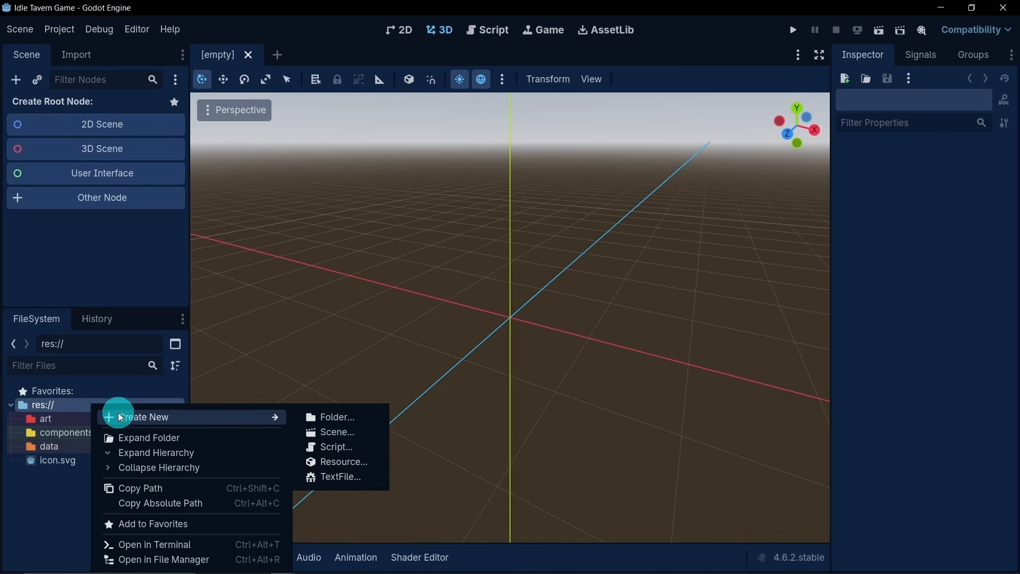
click(313, 417)
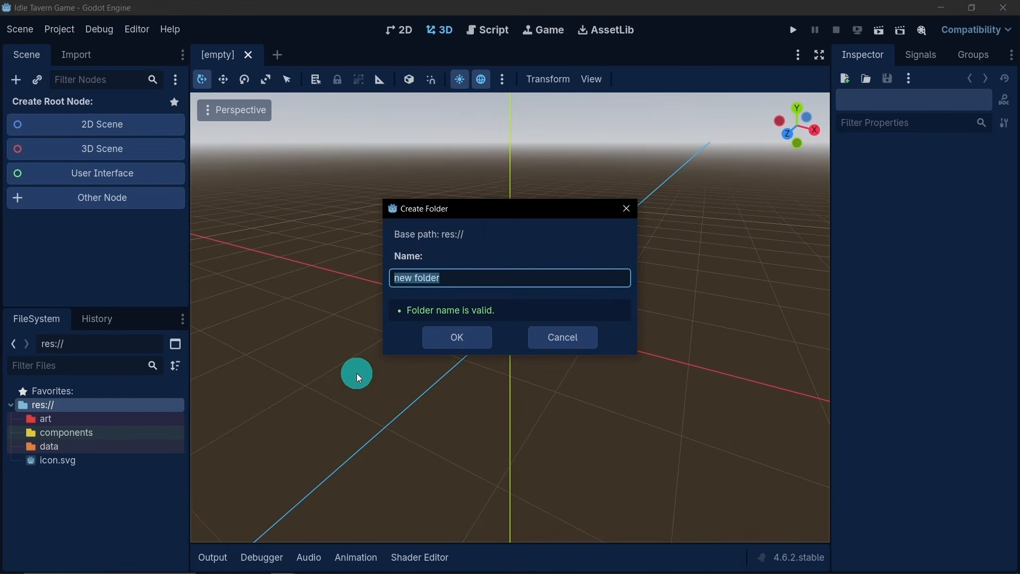
text(scenes)
key(Return)
click(114, 461)
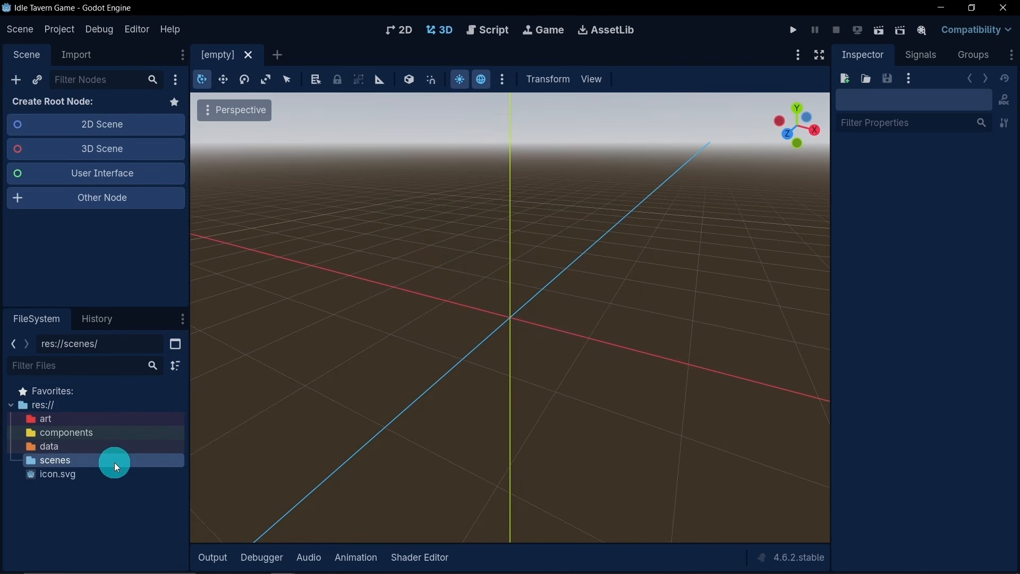
right_click(114, 462)
mouse_move(283, 423)
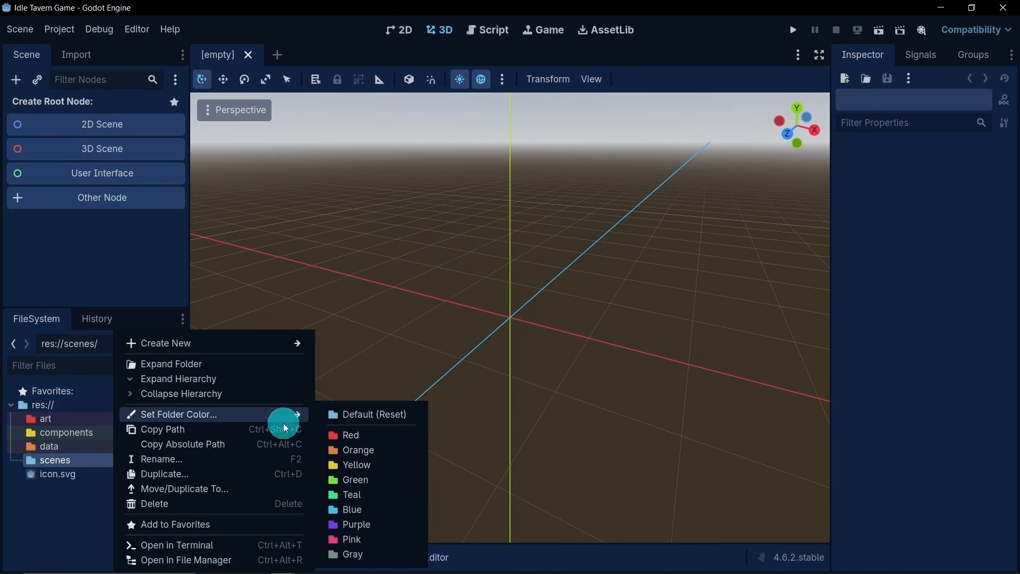
click(383, 523)
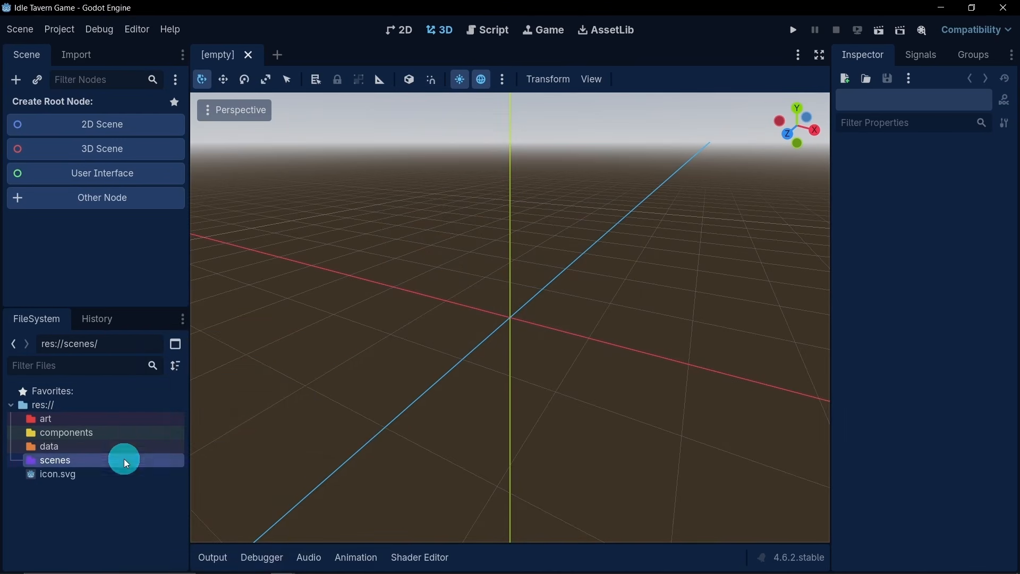
- Create a folder named scripts in the project root res:// and set its folder colour to green
click(72, 406)
right_click(79, 406)
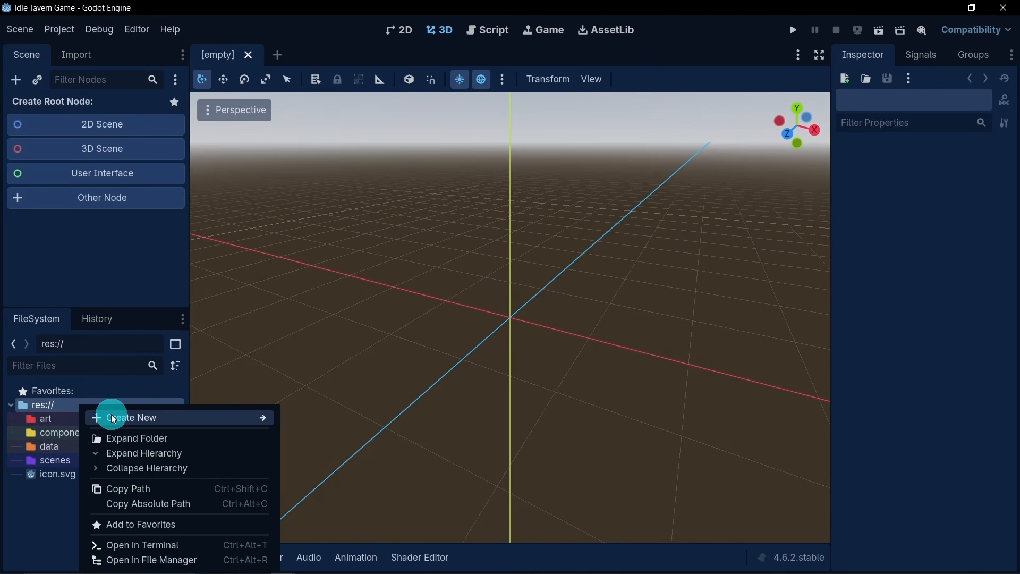
mouse_move(111, 417)
click(313, 419)
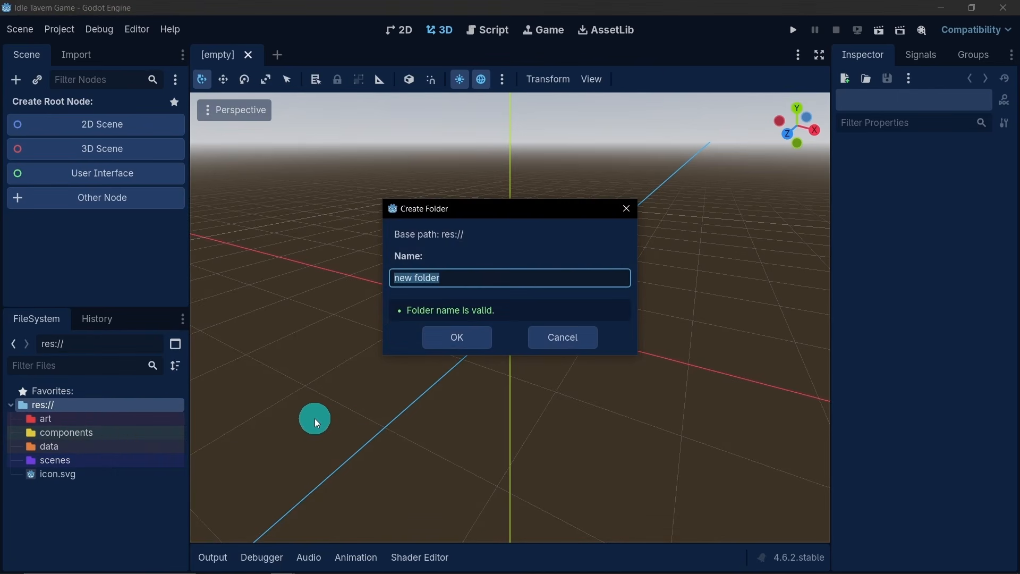
text(scripts)
key(Return)
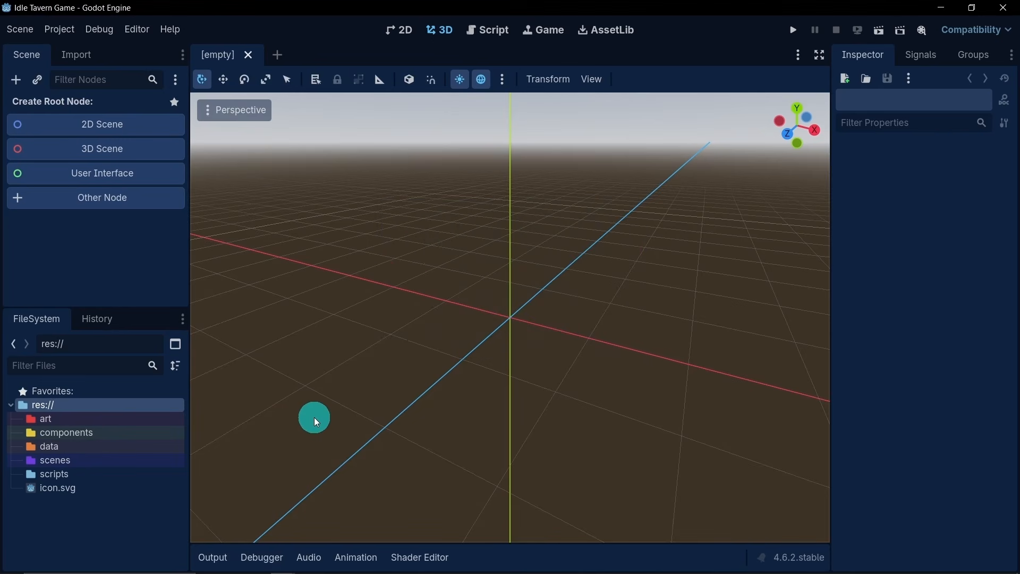
click(103, 475)
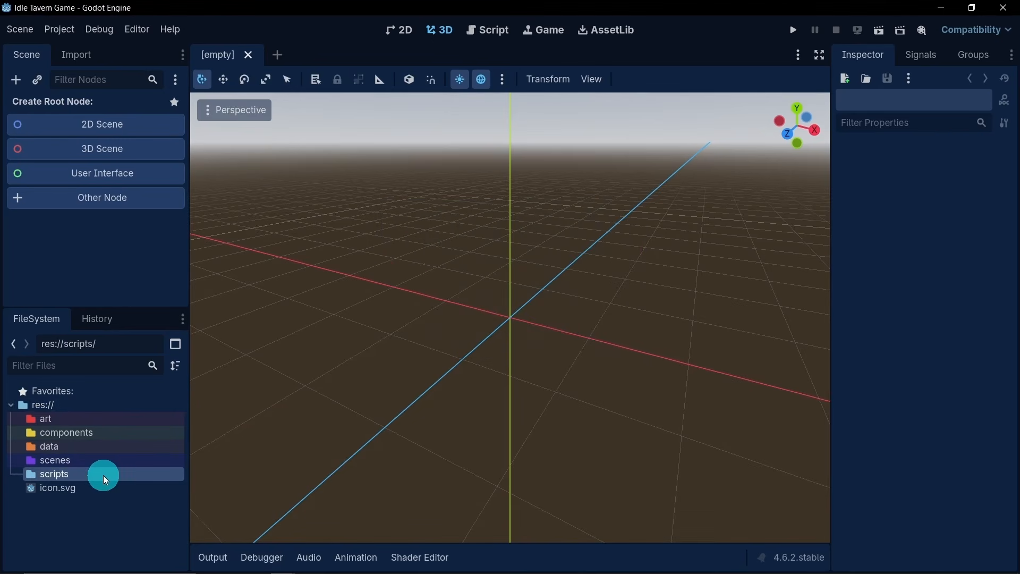
right_click(103, 475)
mouse_move(167, 421)
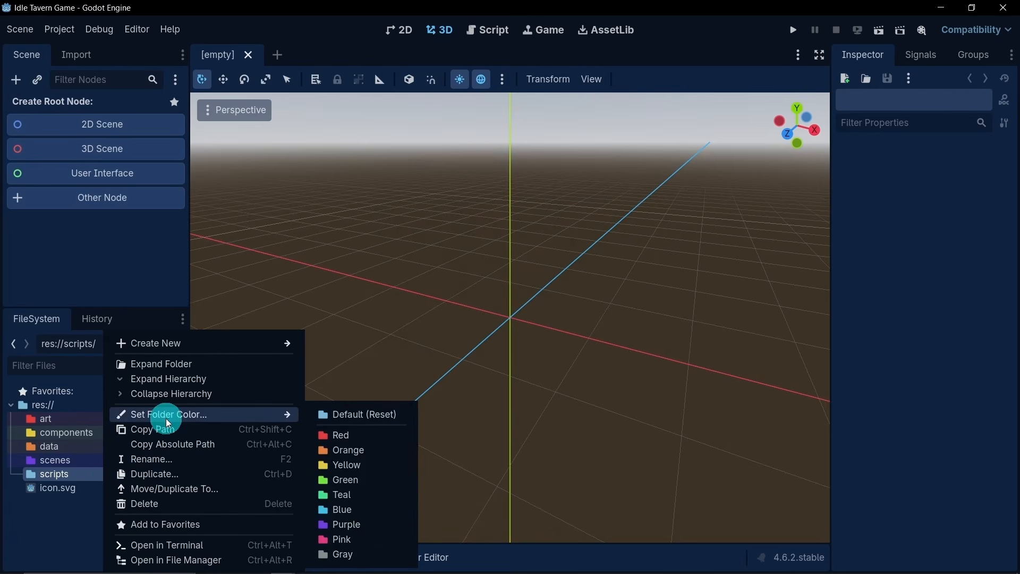
click(348, 478)
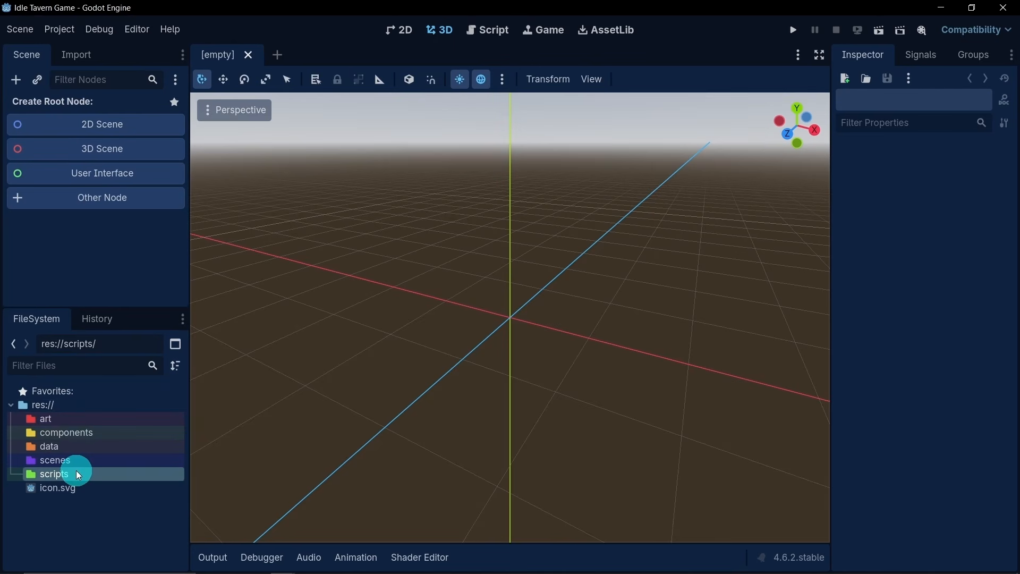
- Set the window stretch mode to viewport in the project's display settings
click(77, 419)
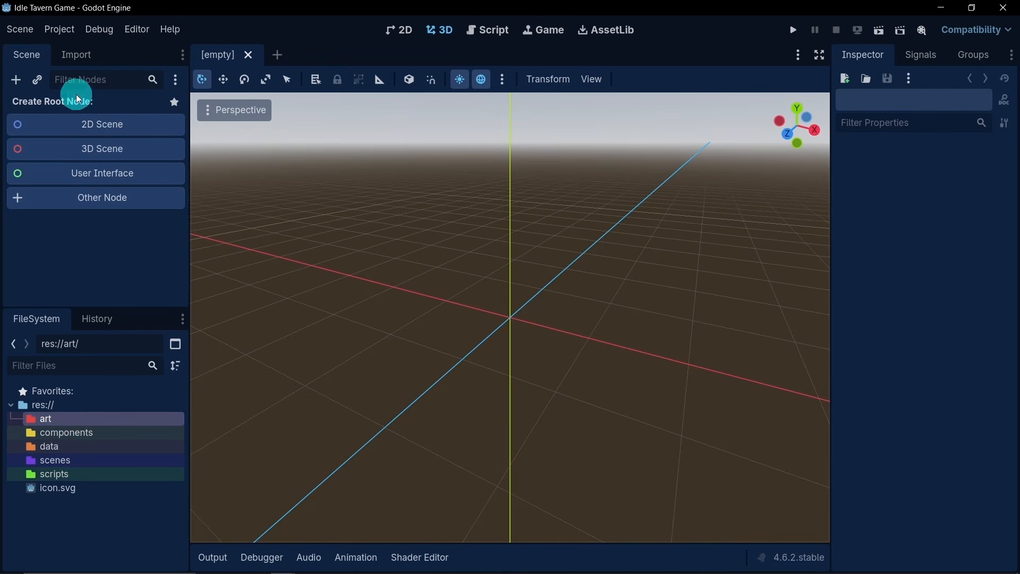
click(59, 29)
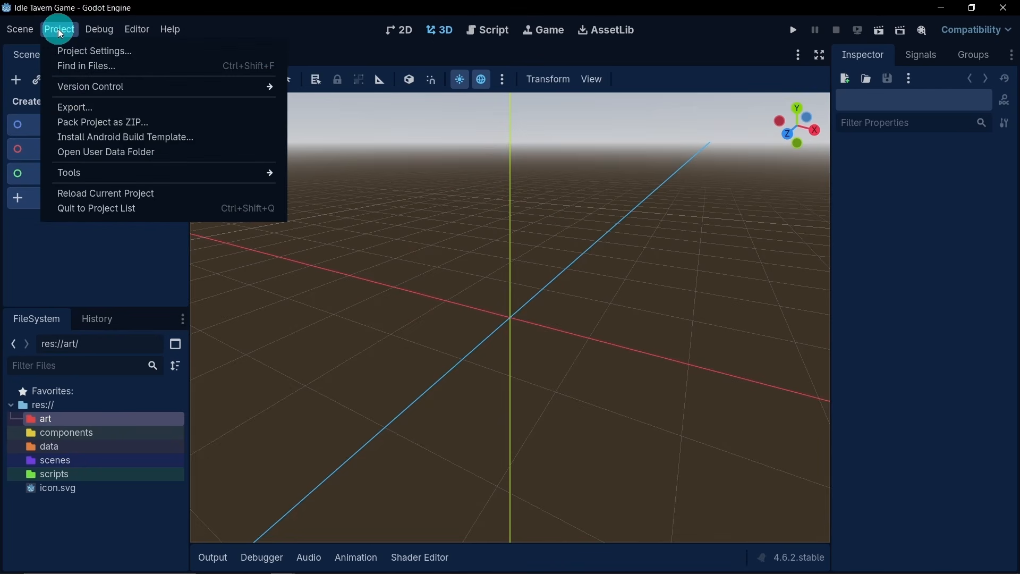
click(77, 51)
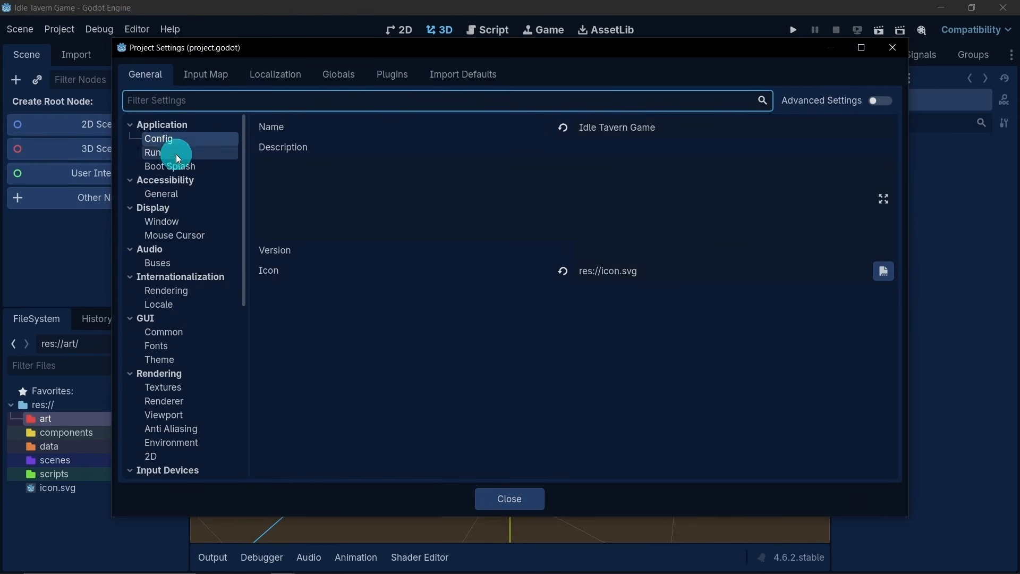
click(190, 221)
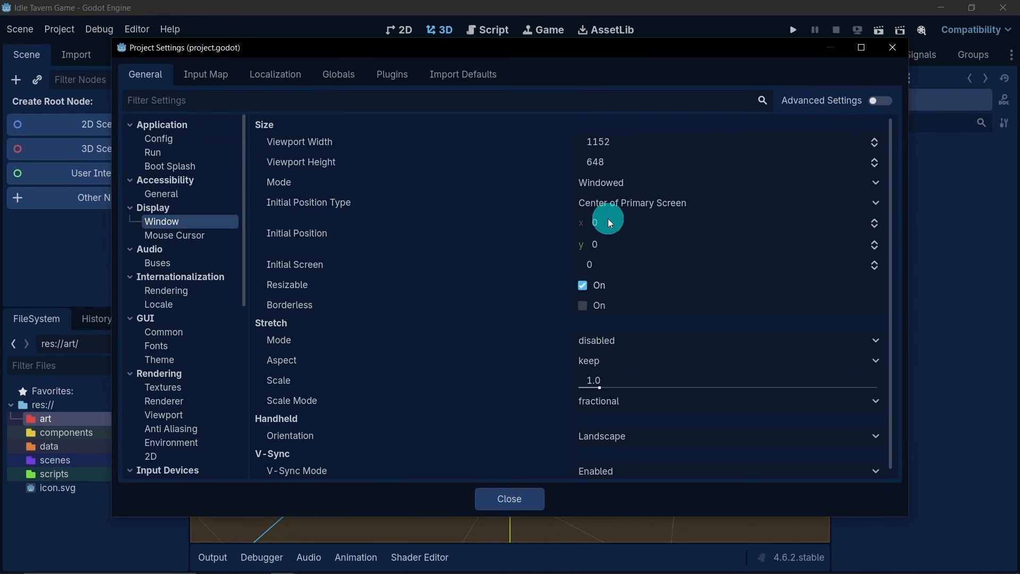
scroll(448, 272, down, 1)
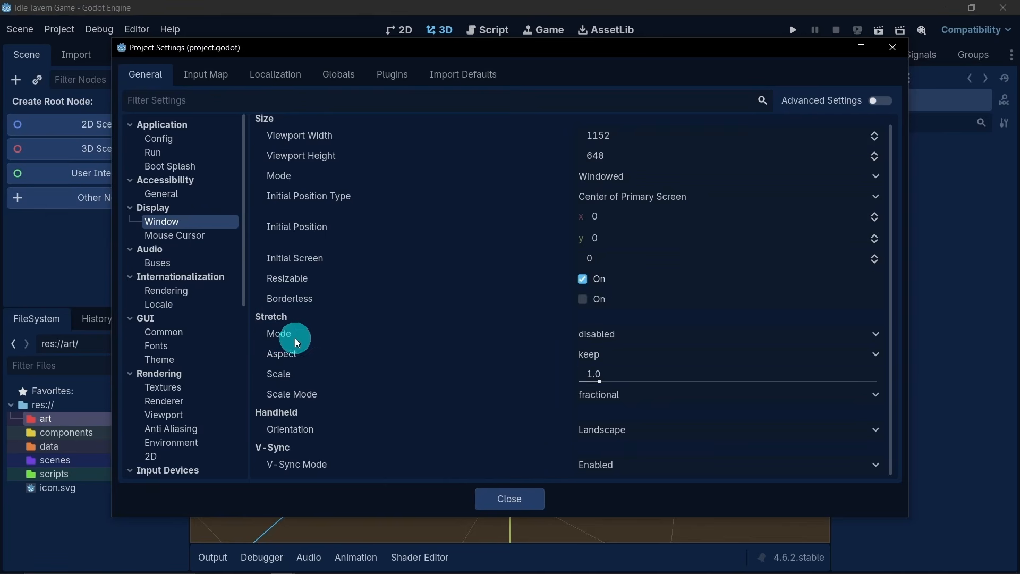
click(645, 341)
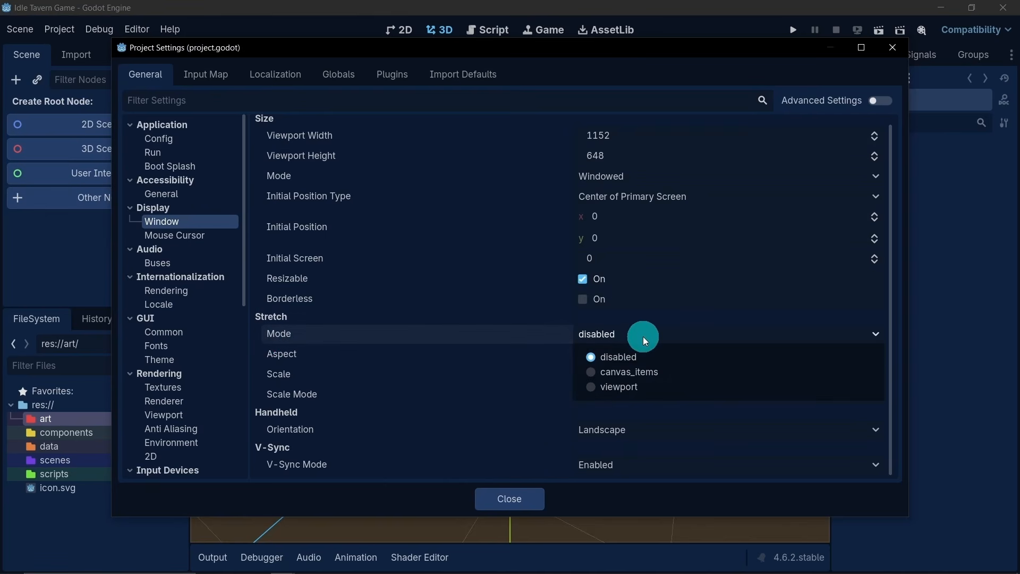
click(617, 385)
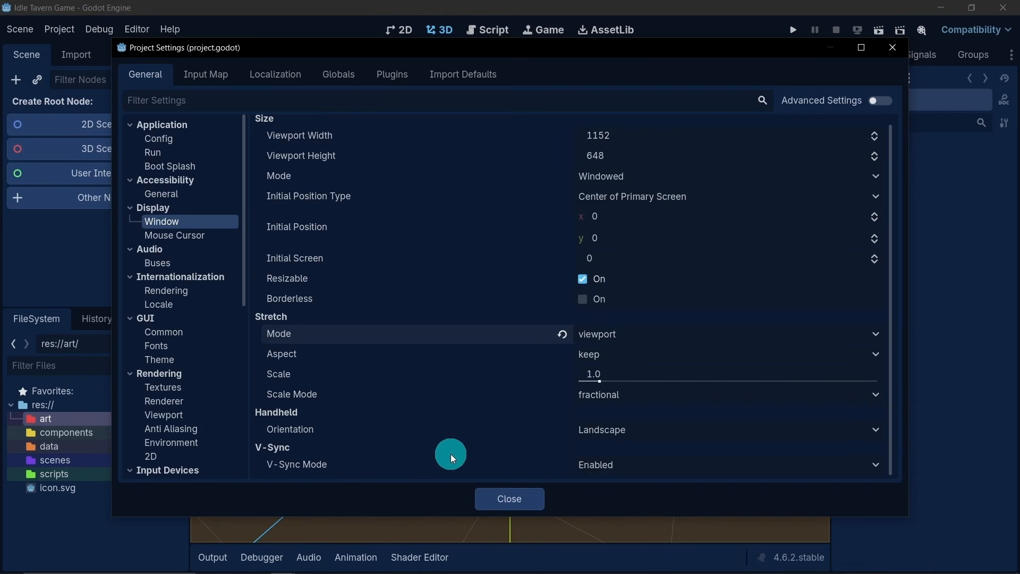
click(489, 502)
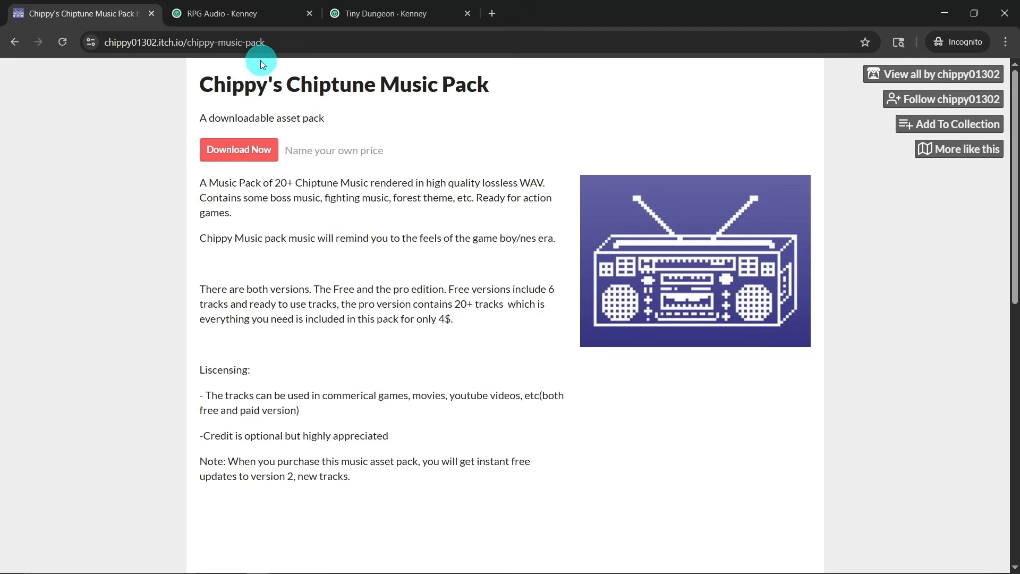
- Switch to the browser and view Kenney's RPG Audio and Tiny Dungeon asset pages
click(261, 20)
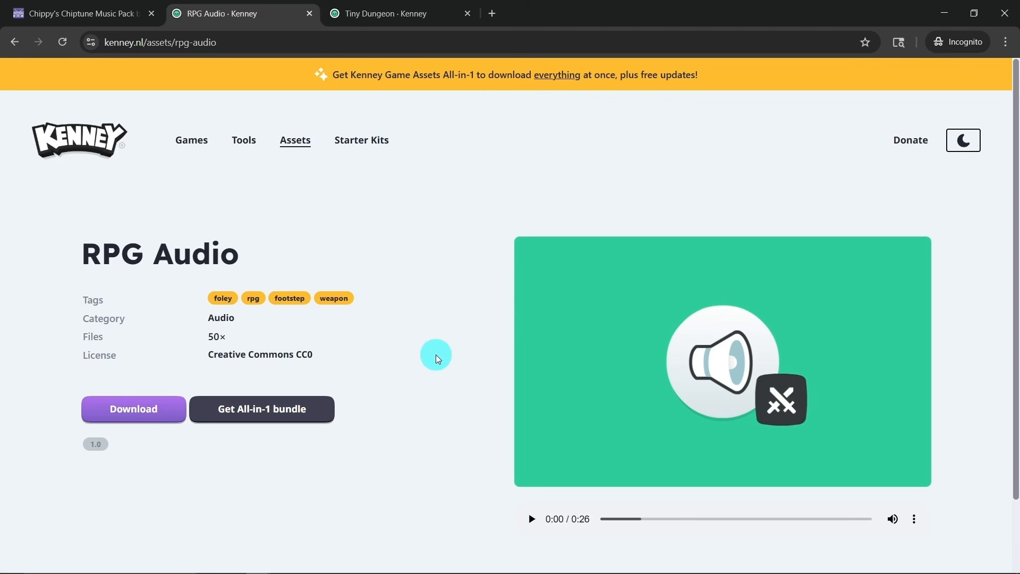
click(391, 23)
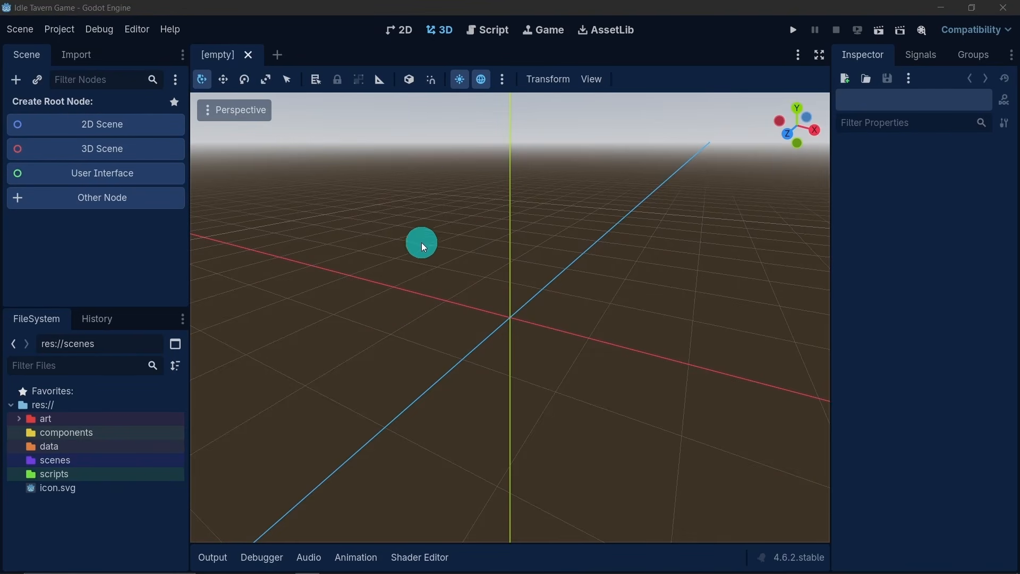
- Return to Godot, switch to the 2D workspace and set the project's window viewport width to 720
click(400, 28)
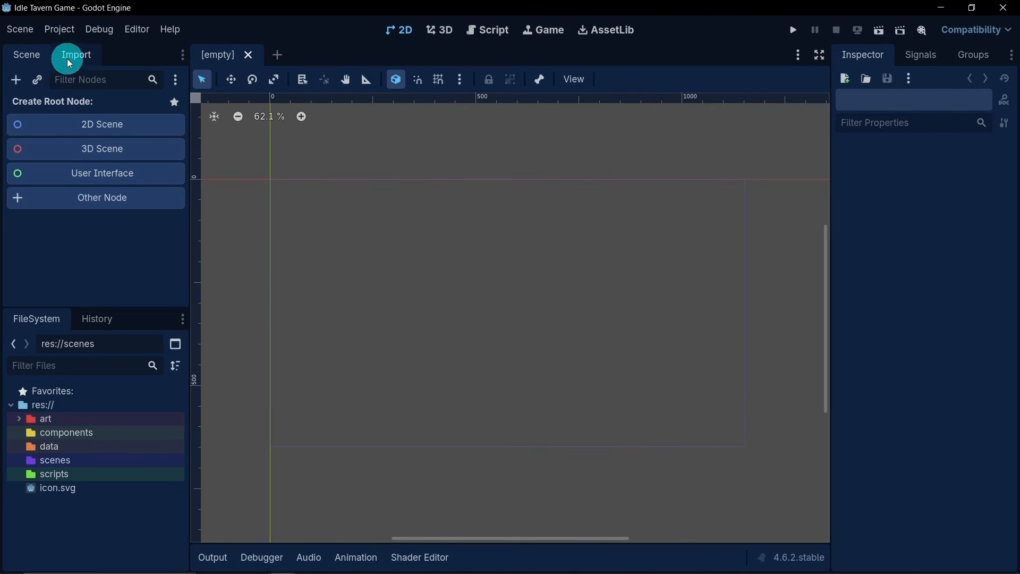
click(64, 34)
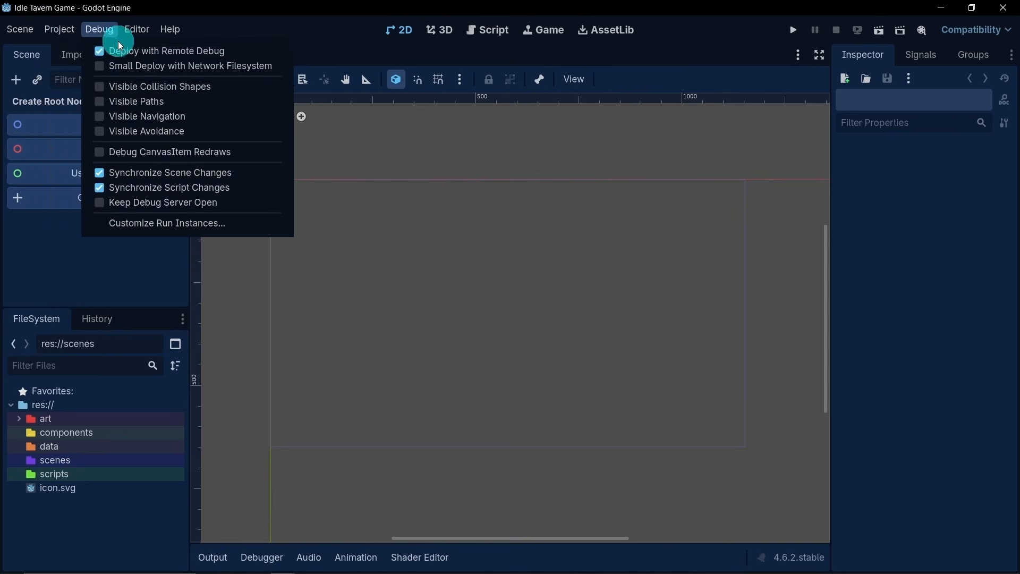
click(78, 33)
click(78, 34)
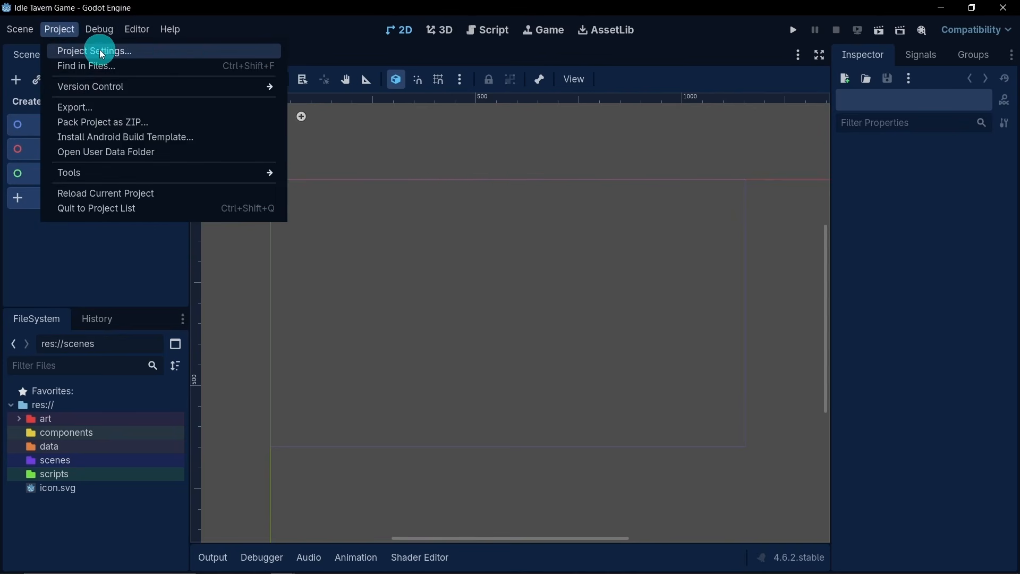
click(180, 49)
click(191, 99)
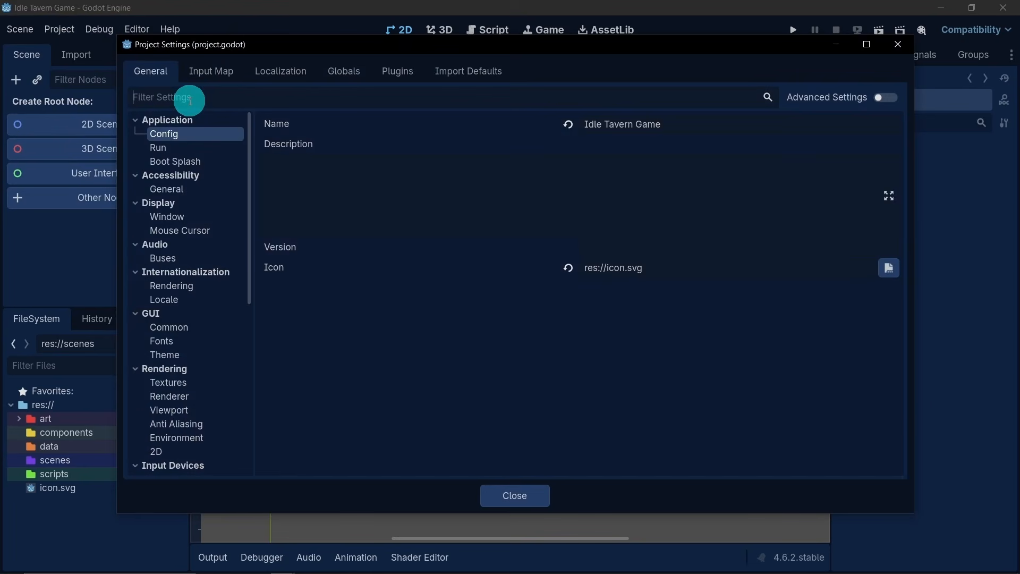
text(w)
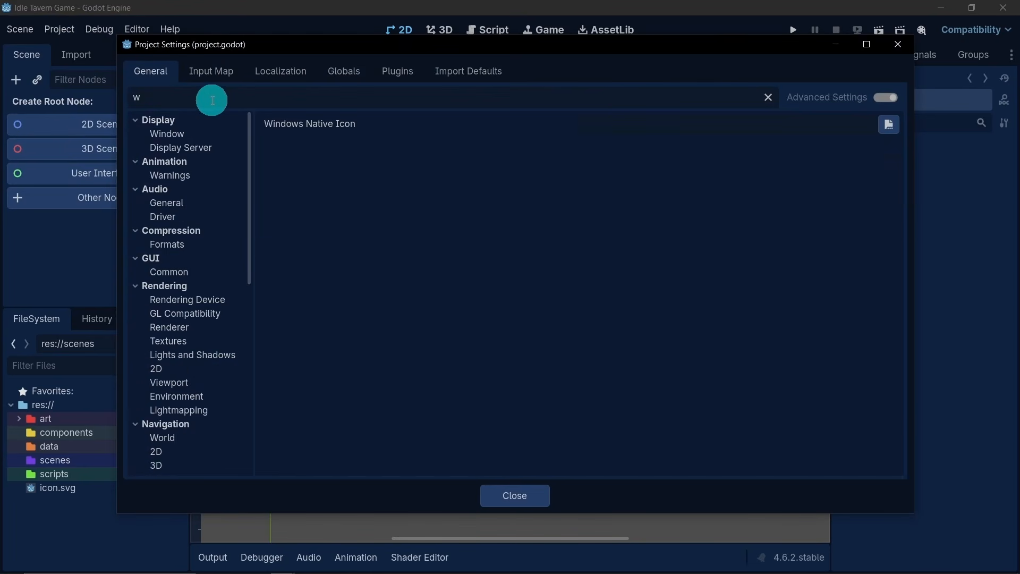
click(219, 135)
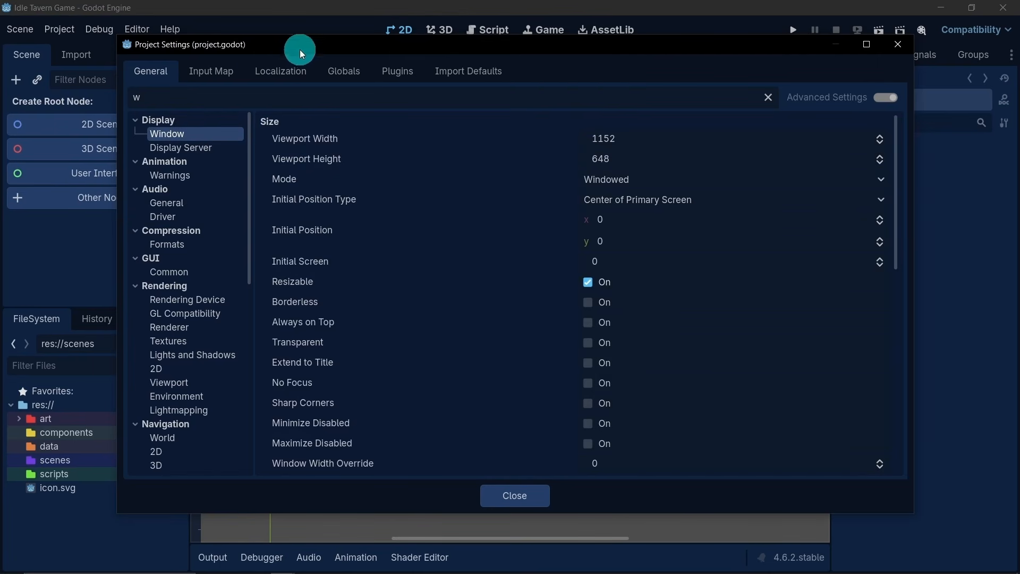
mouse_move(299, 49)
mouse_down()
mouse_move(461, 265)
mouse_move(476, 304)
mouse_move(360, 312)
mouse_move(321, 160)
mouse_move(312, 54)
mouse_up()
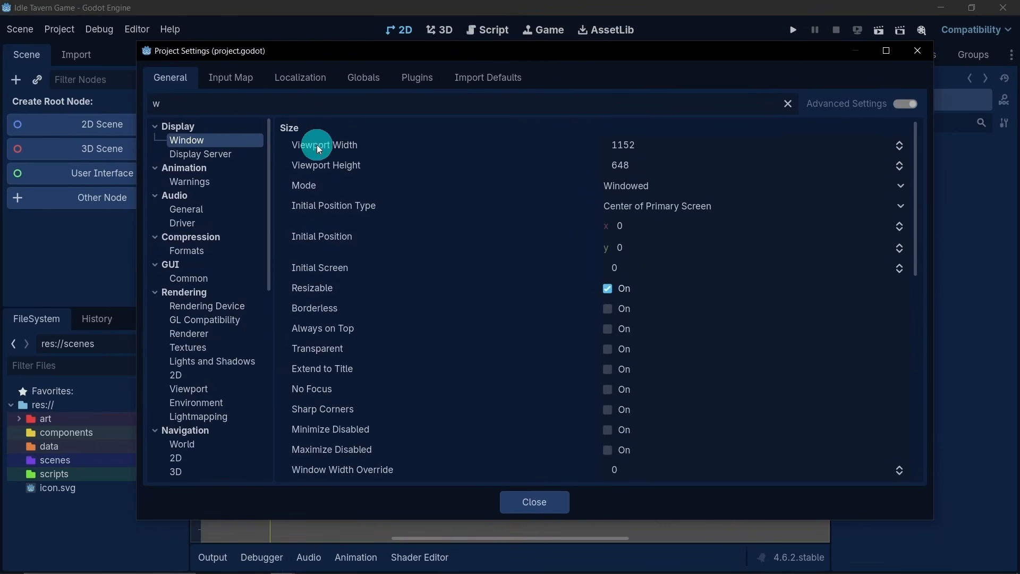
click(667, 144)
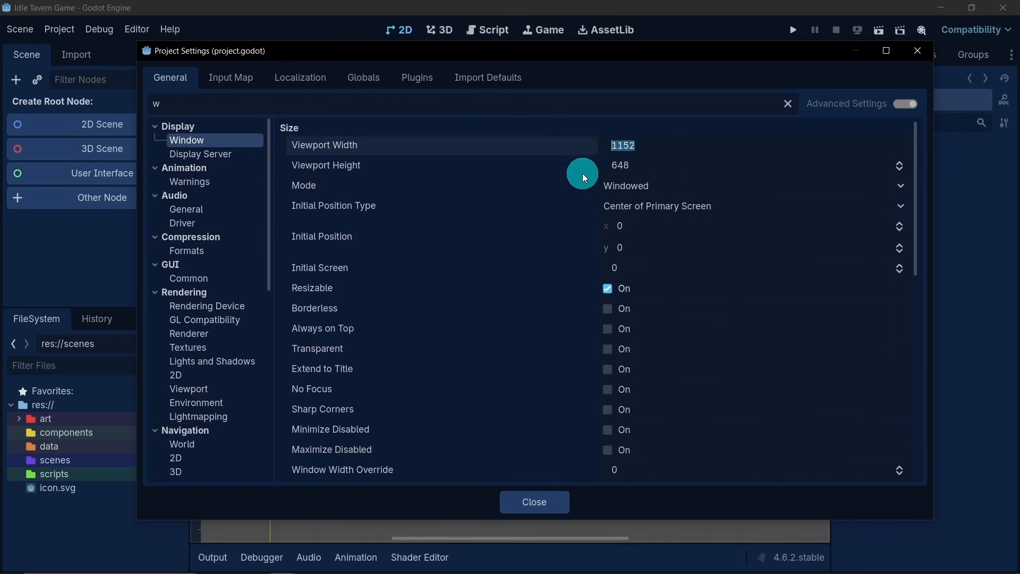
text(720)
key(Return)
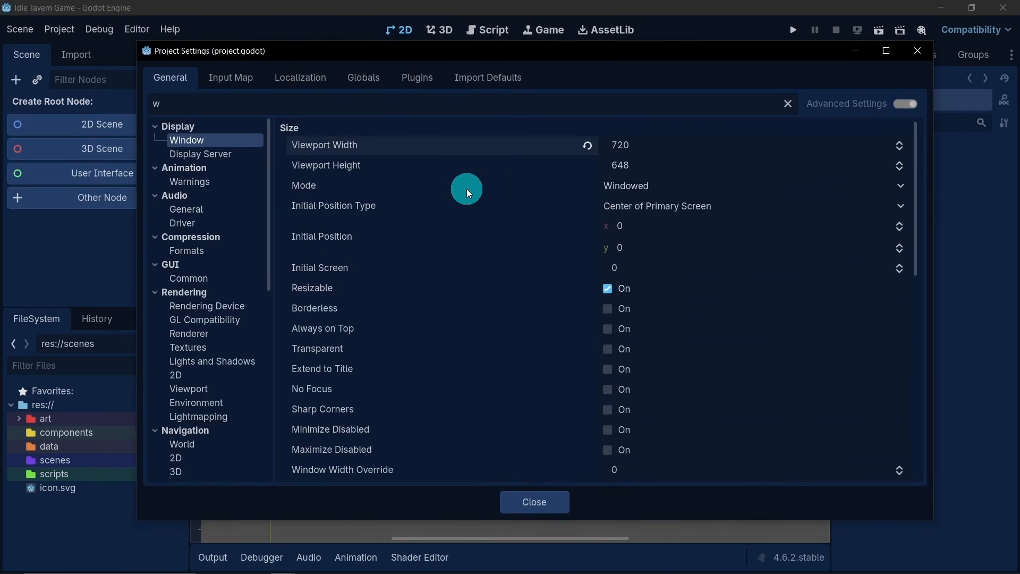
- Set the project's window viewport height to 1280 and close the project settings
click(648, 172)
text(12)
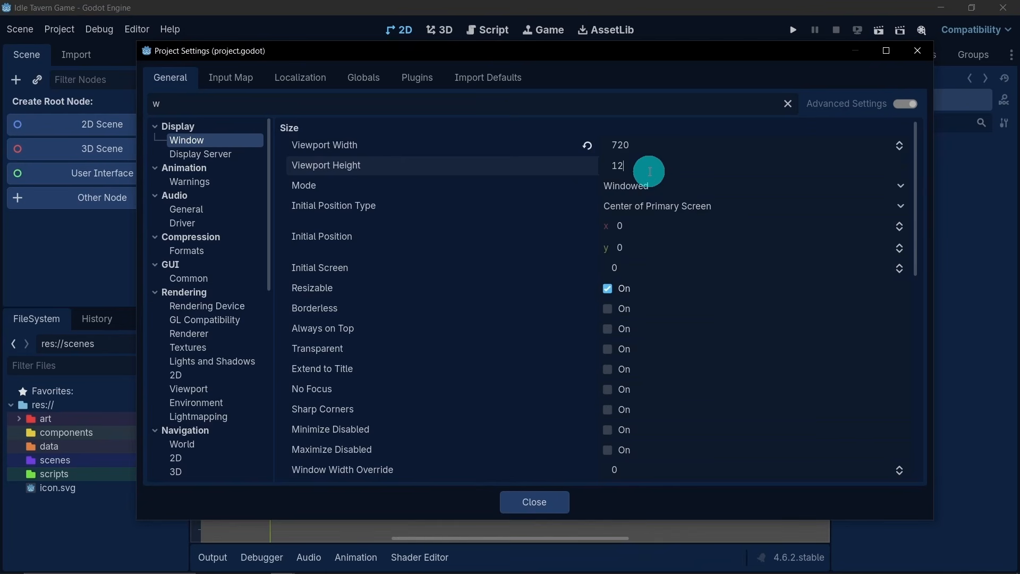
text(80)
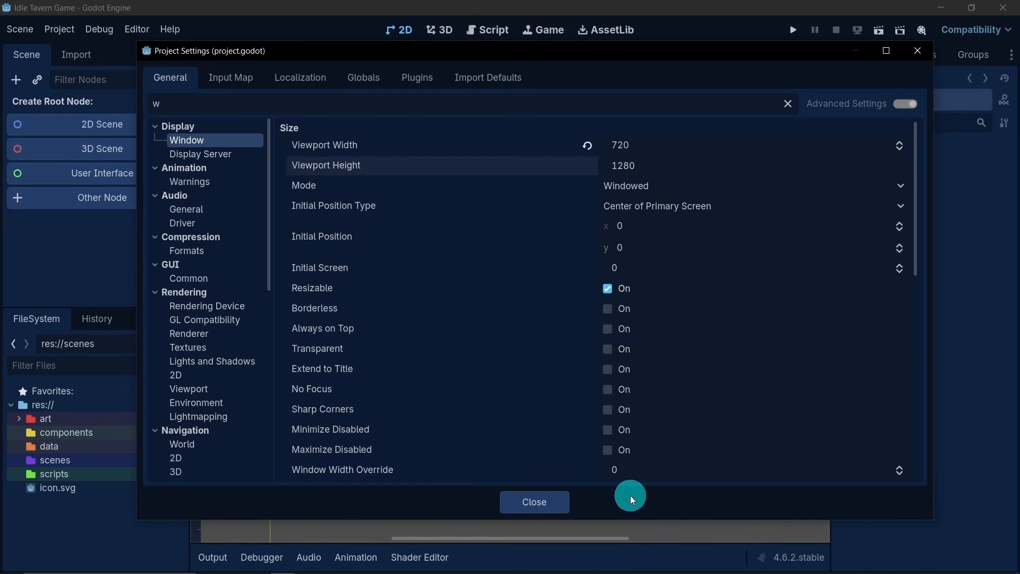
key(Return)
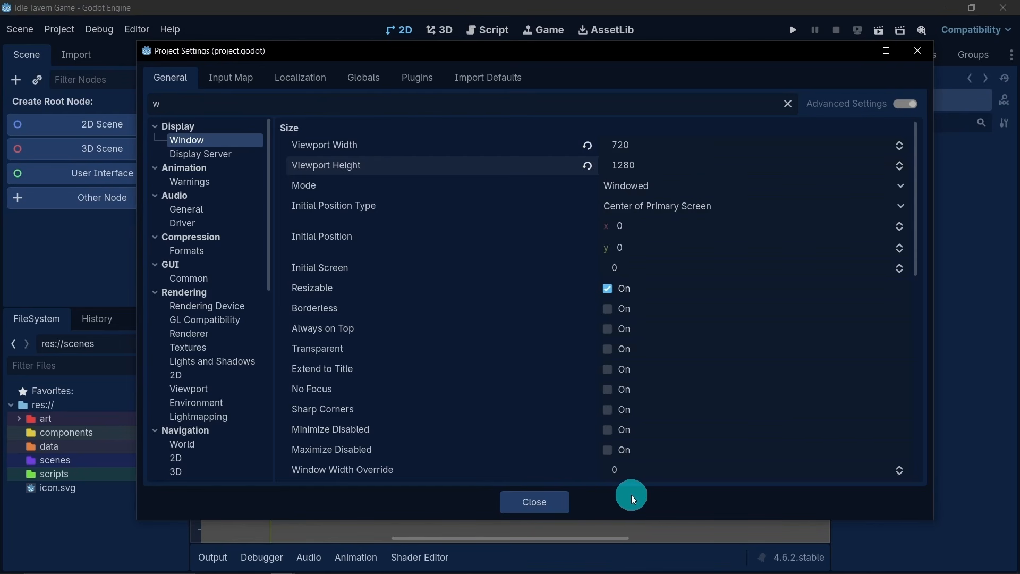
click(533, 502)
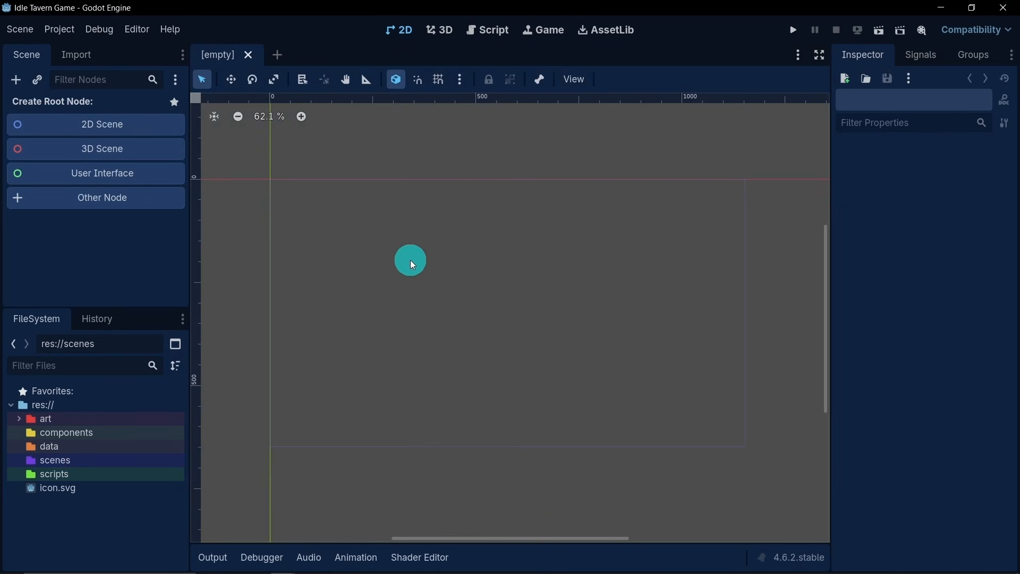
- Create a 2D scene root node and rename it main
scroll(503, 342, down, 2)
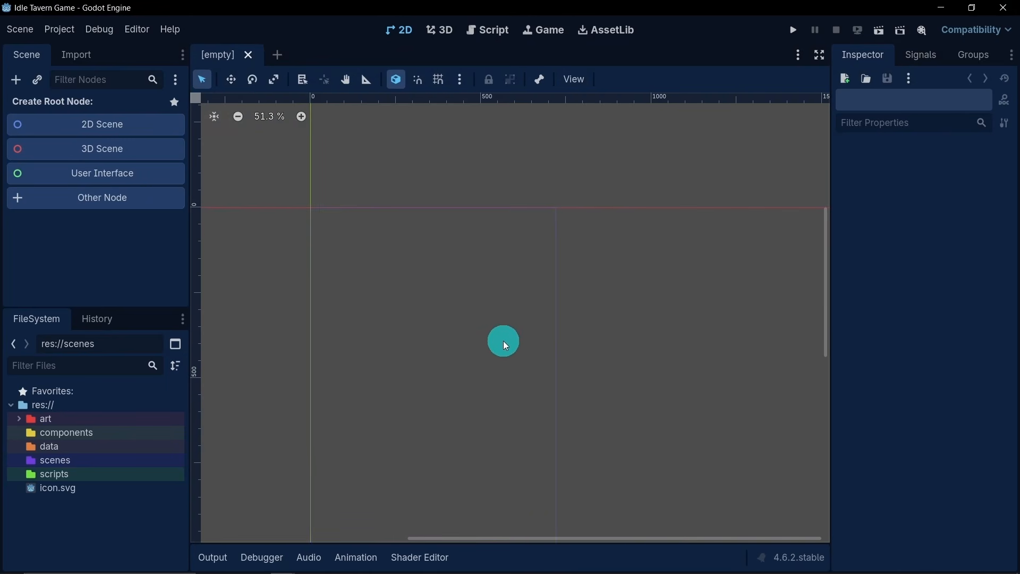
middle_drag(503, 342, 556, 232)
scroll(557, 233, down, 2)
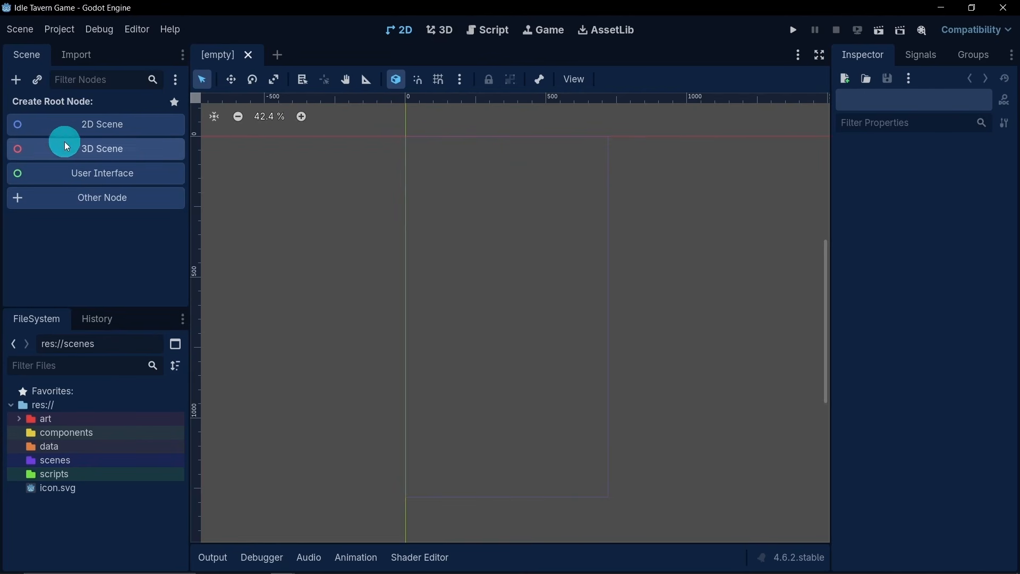
click(131, 135)
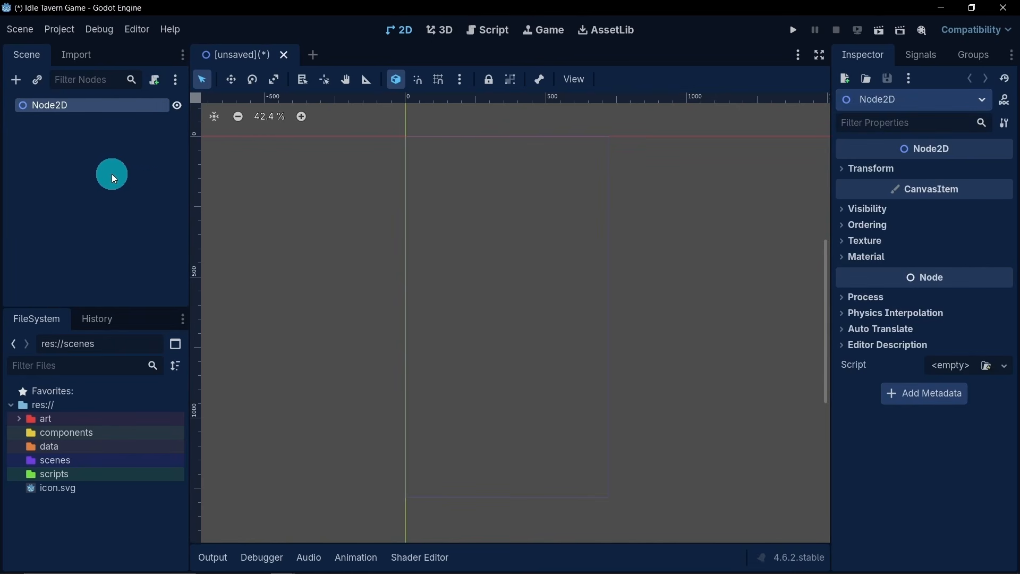
double_click(66, 106)
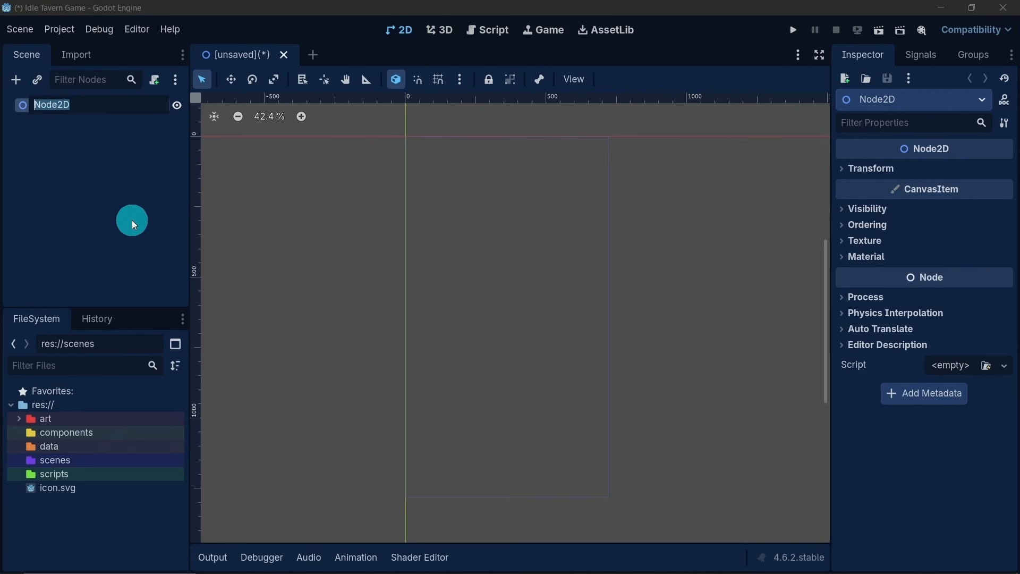
text(main)
key(Return)
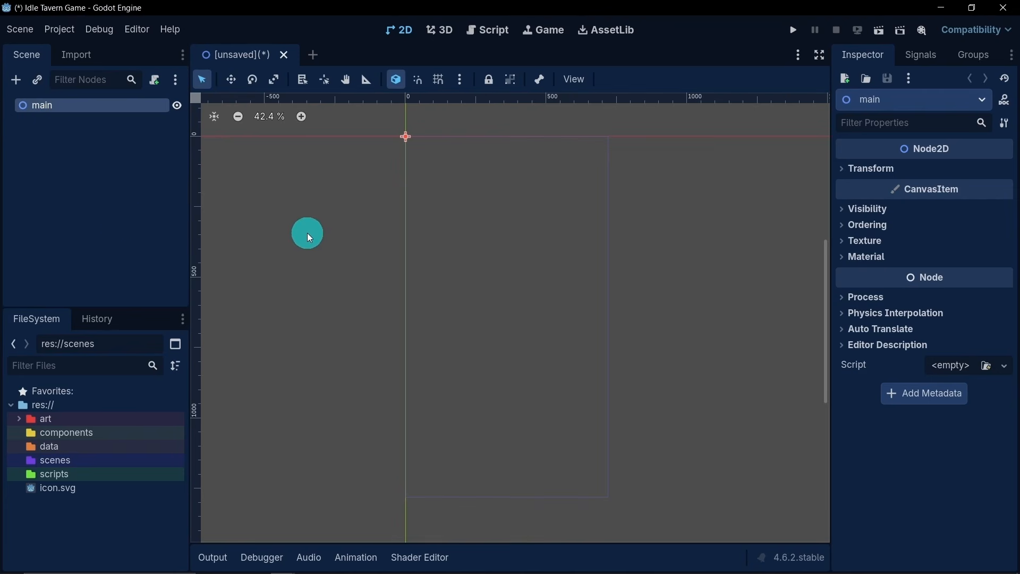
- Save the scene as main.tscn in the res://scenes folder
key(ctrl+s)
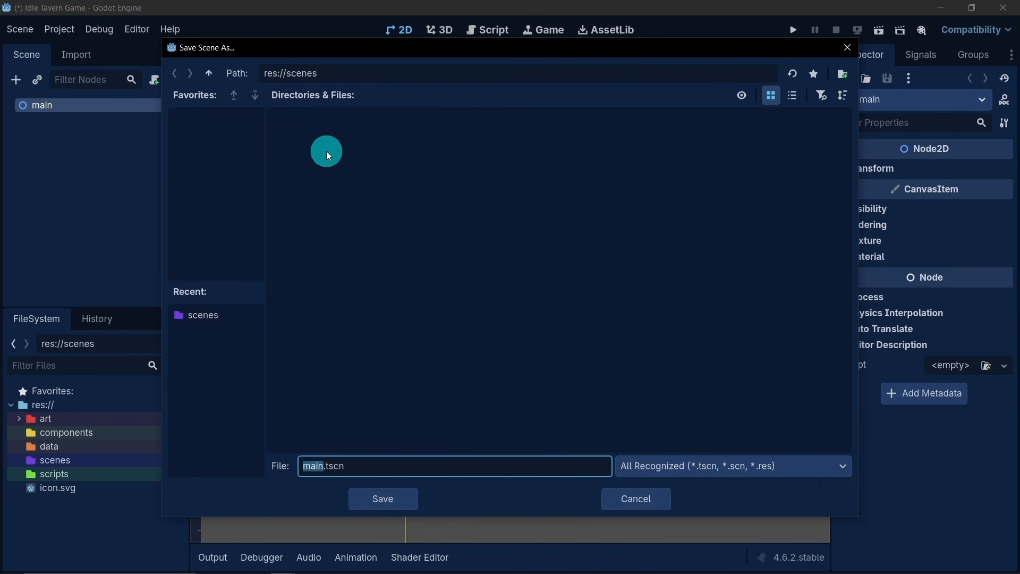
click(206, 73)
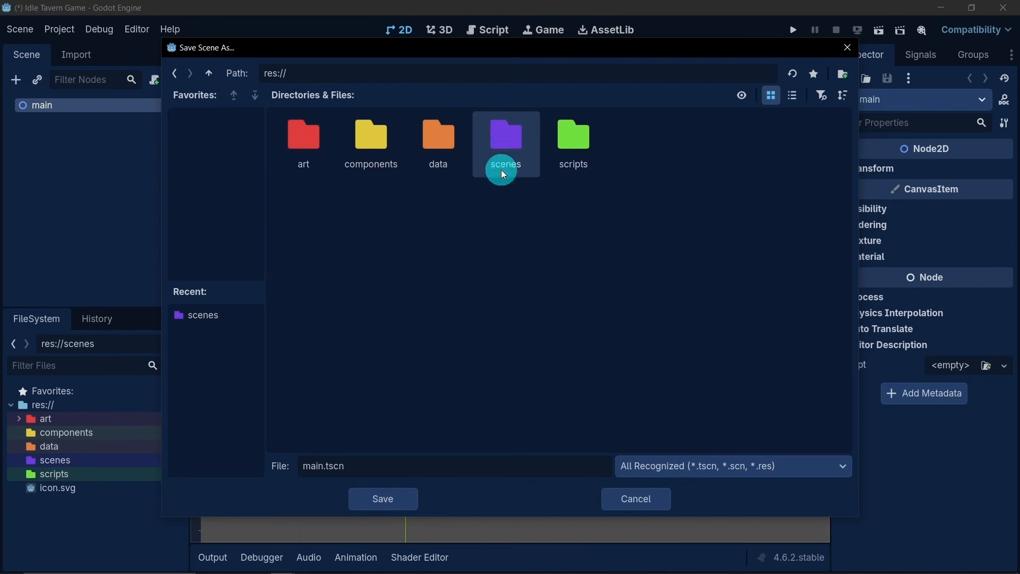
double_click(511, 154)
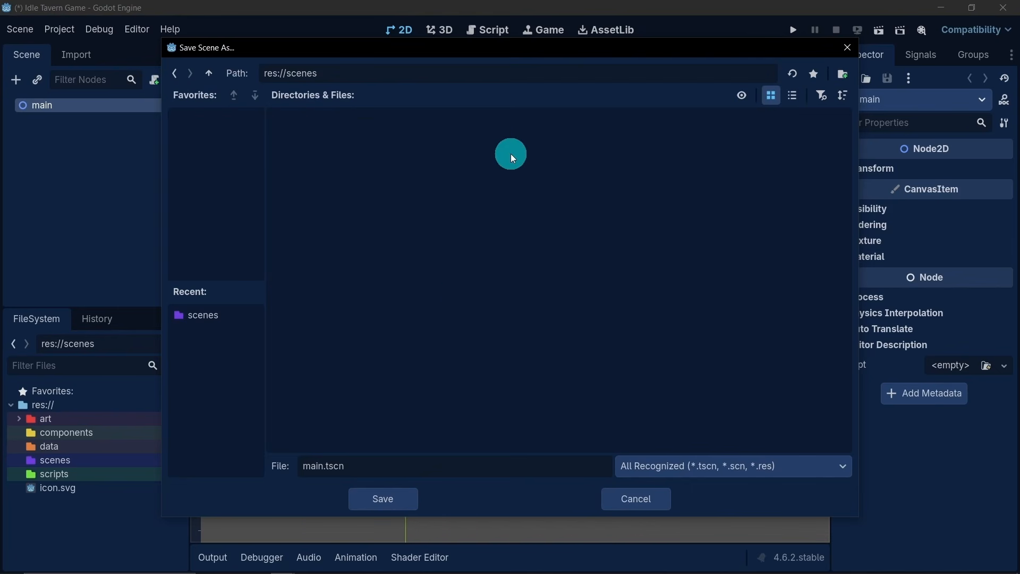
click(363, 499)
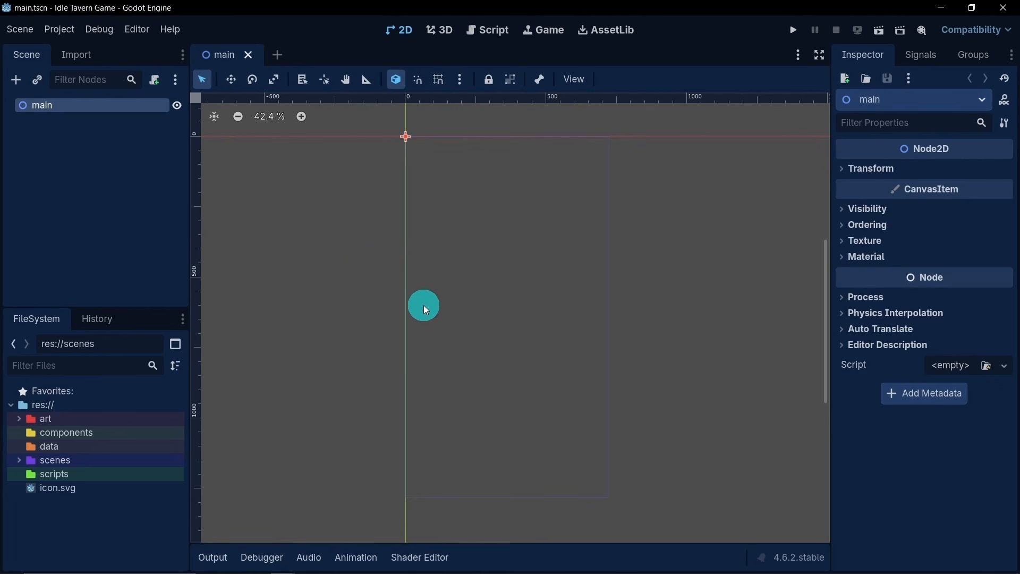
- Add a Node2D child to the main node and rename it map
scroll(401, 281, down, 1)
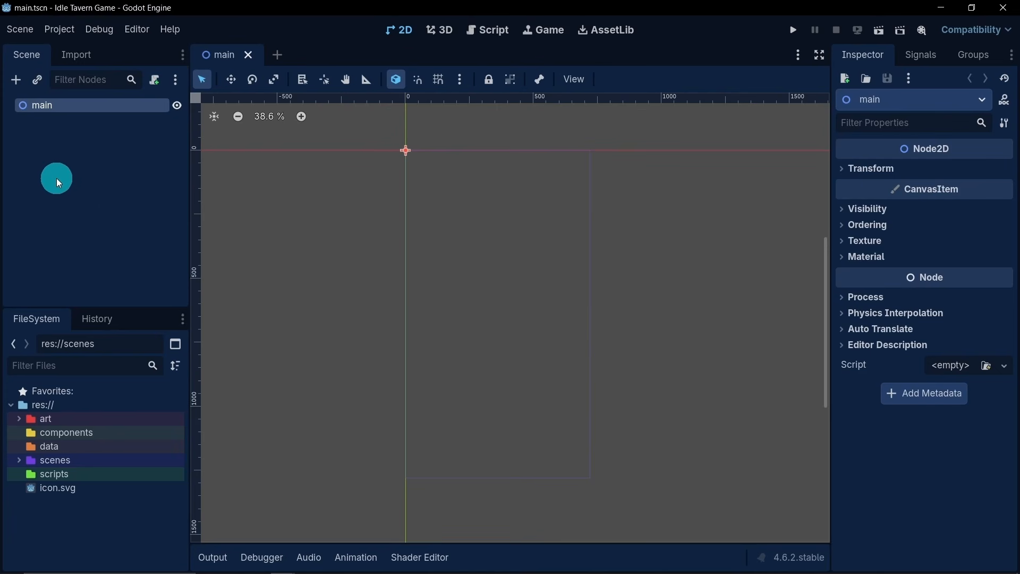
right_click(46, 107)
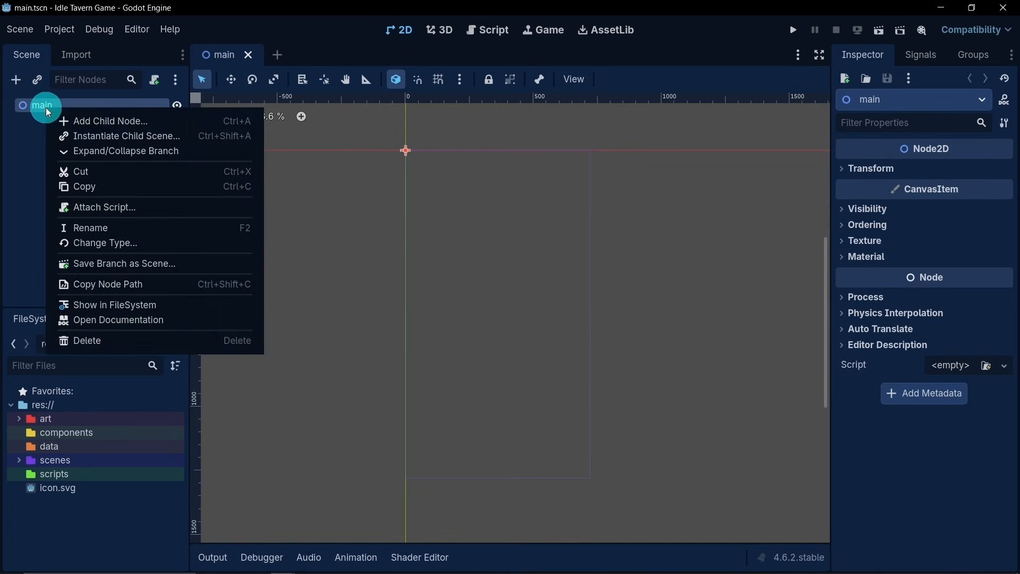
click(84, 122)
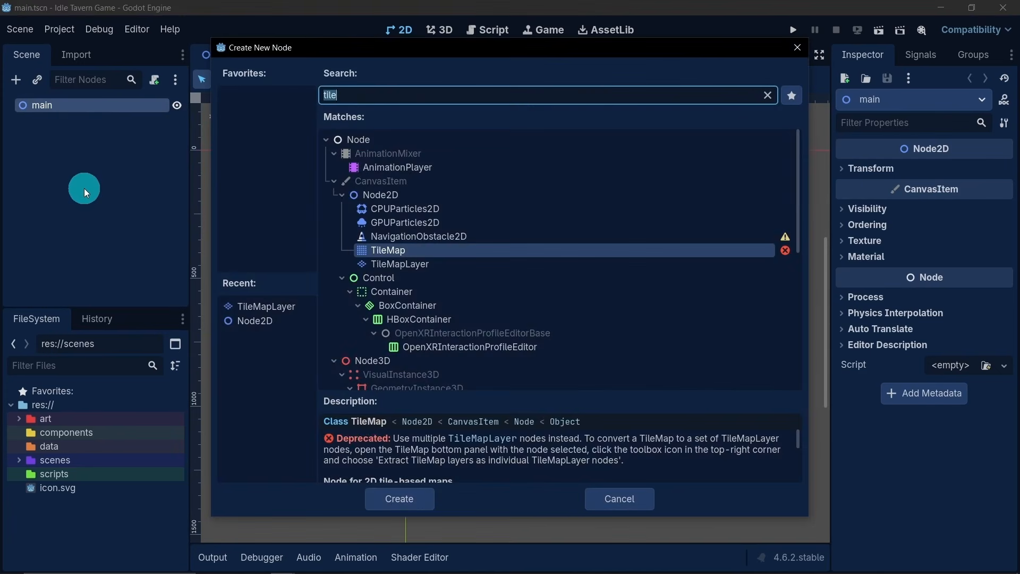
text(n)
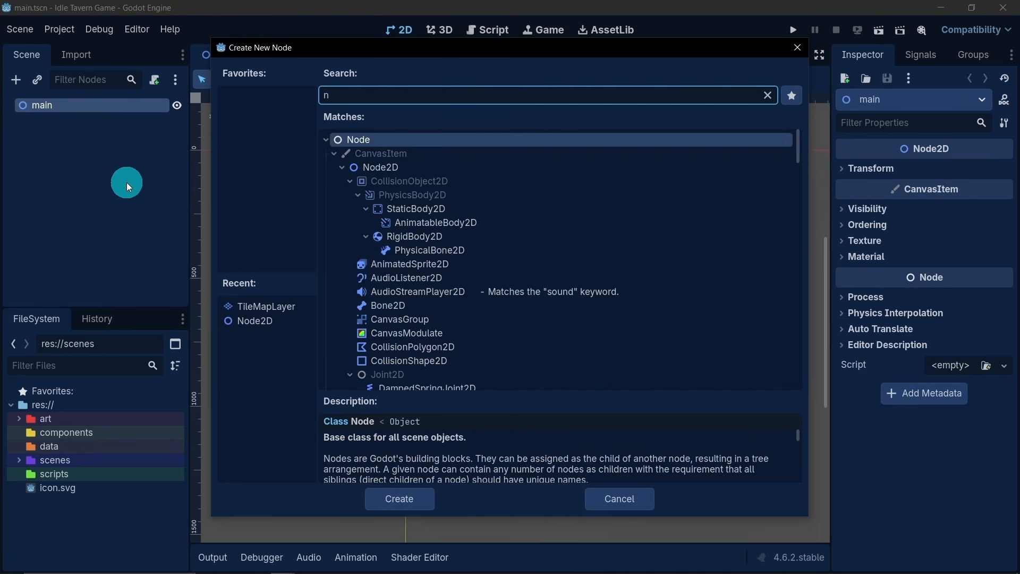
double_click(371, 171)
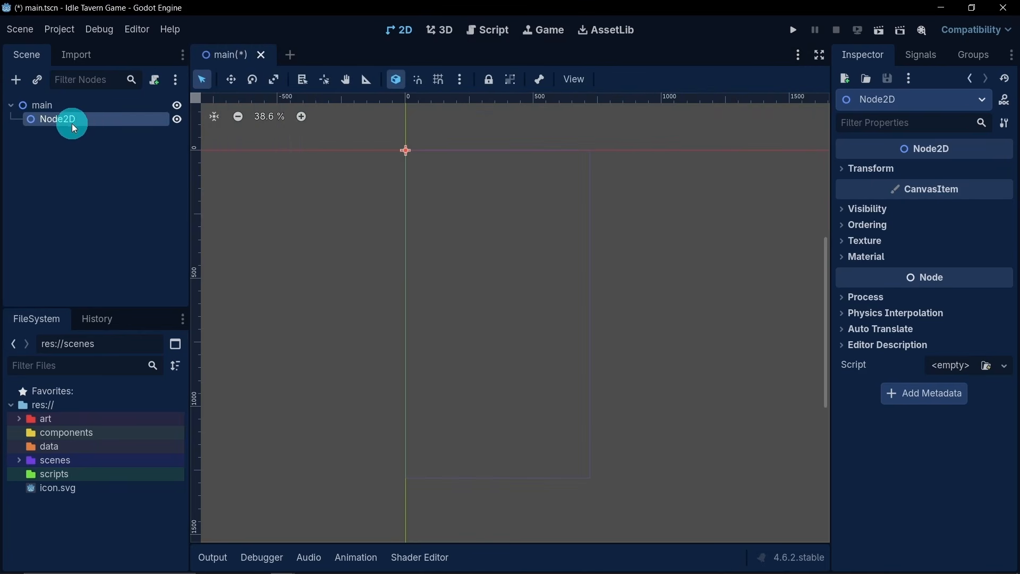
click(94, 123)
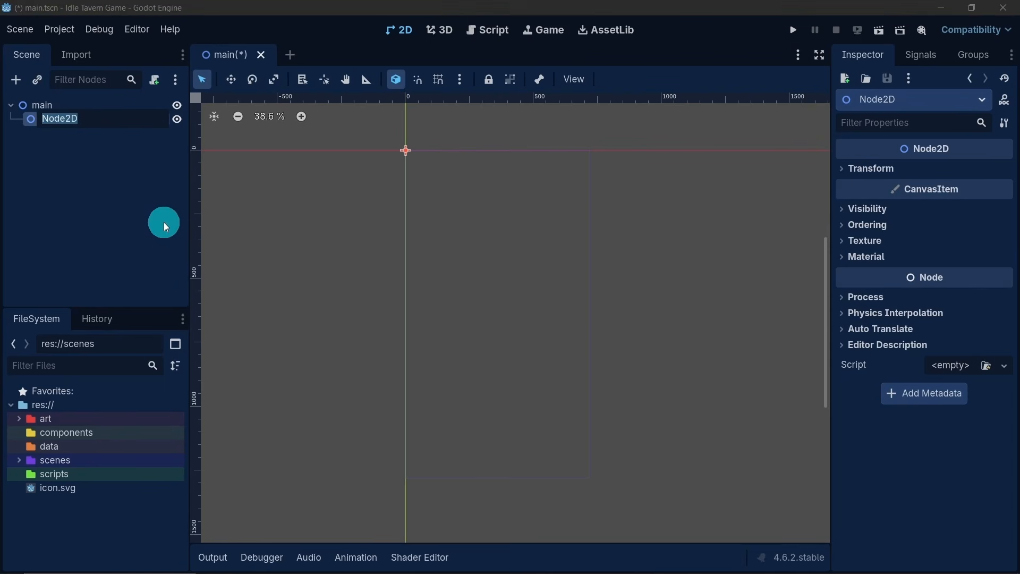
text(map)
key(Return)
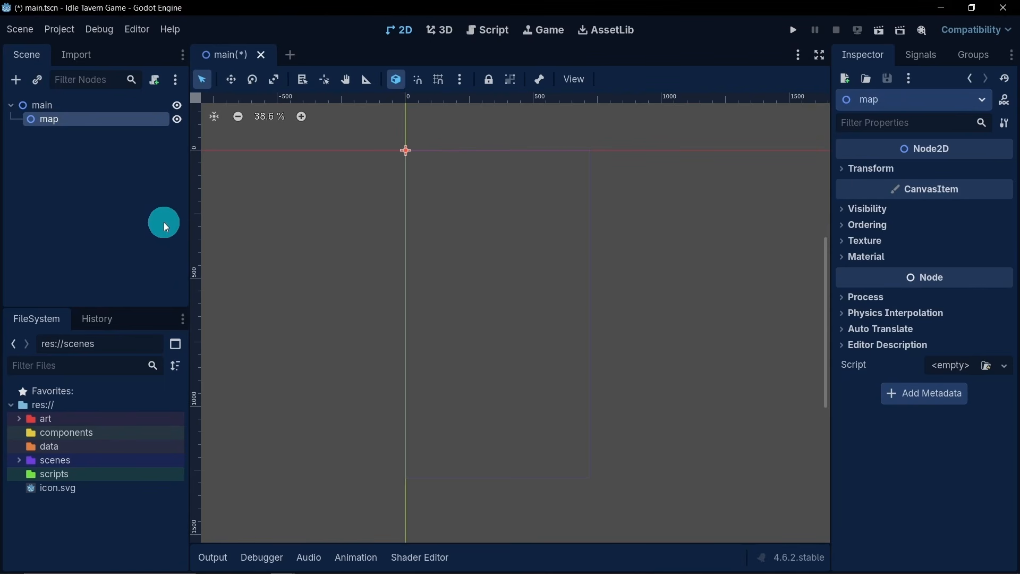
click(83, 163)
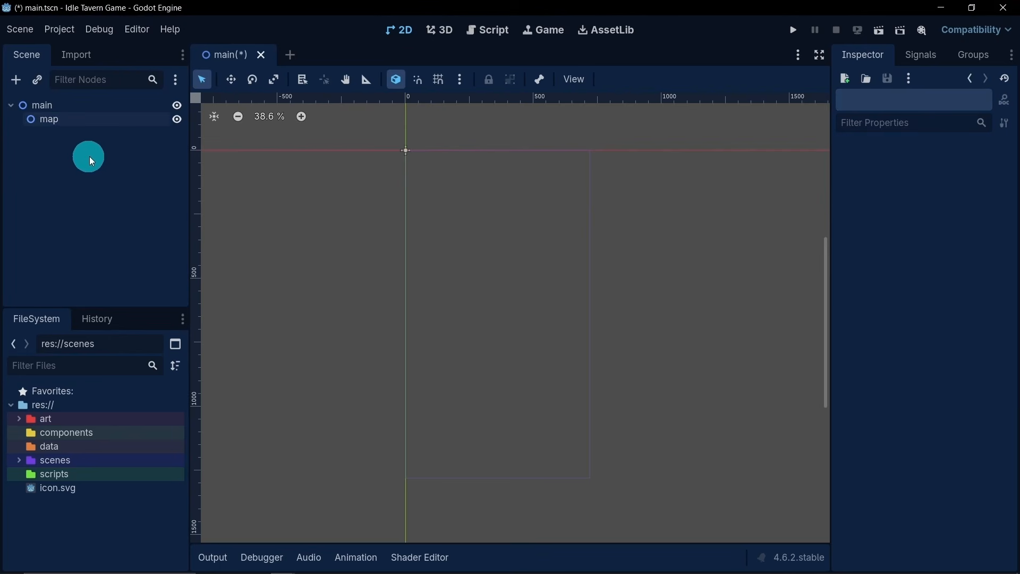
- Add a TileMapLayer child under the map node and rename it TileMapLayerOne
click(77, 124)
right_click(88, 121)
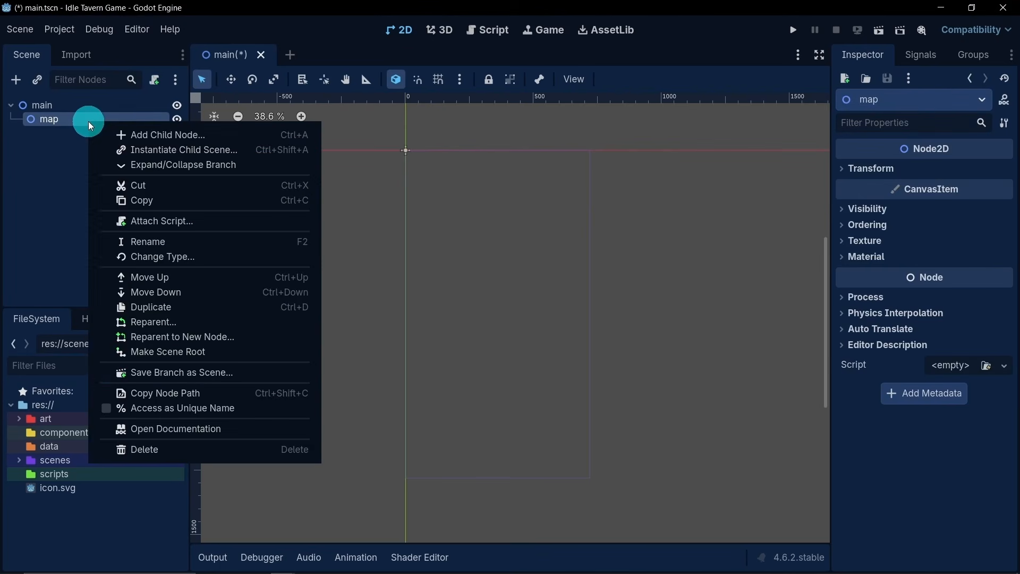
click(124, 128)
text(n)
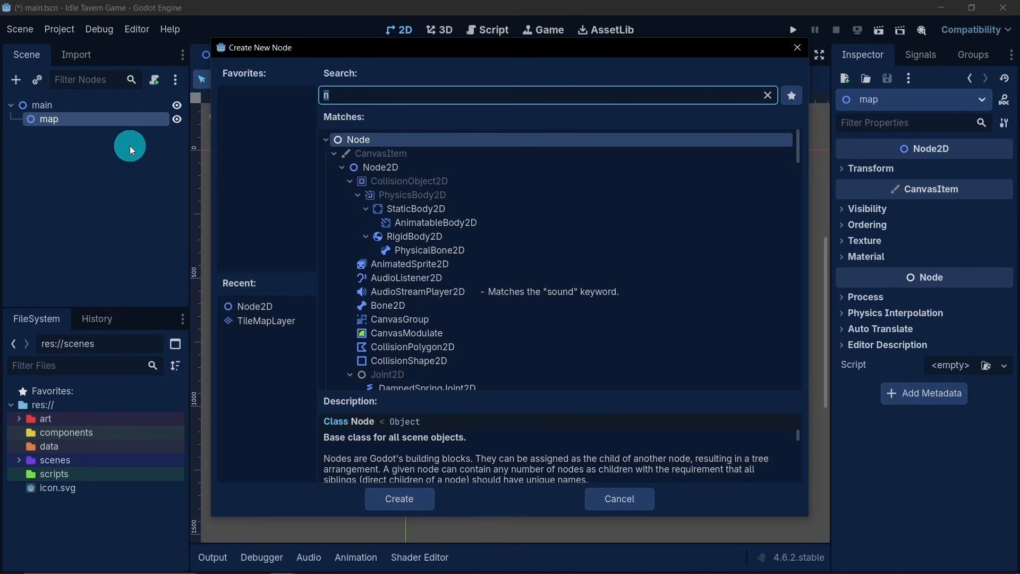
text(til)
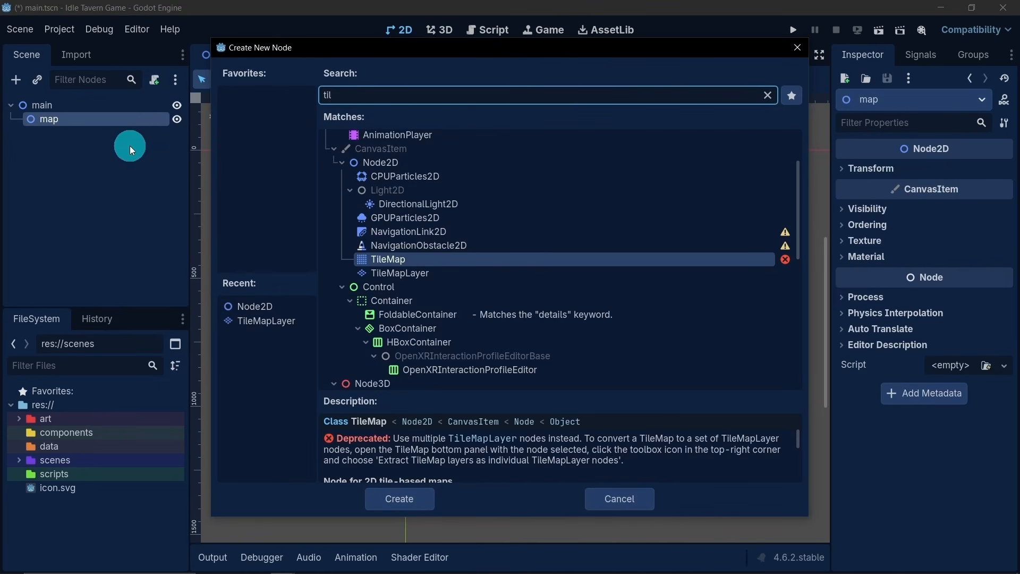
click(415, 274)
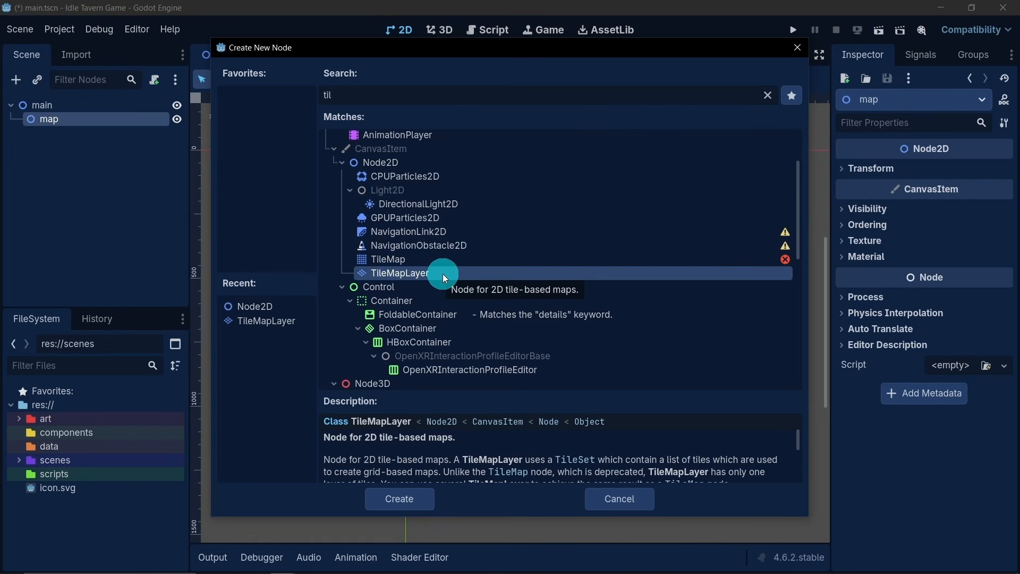
click(423, 494)
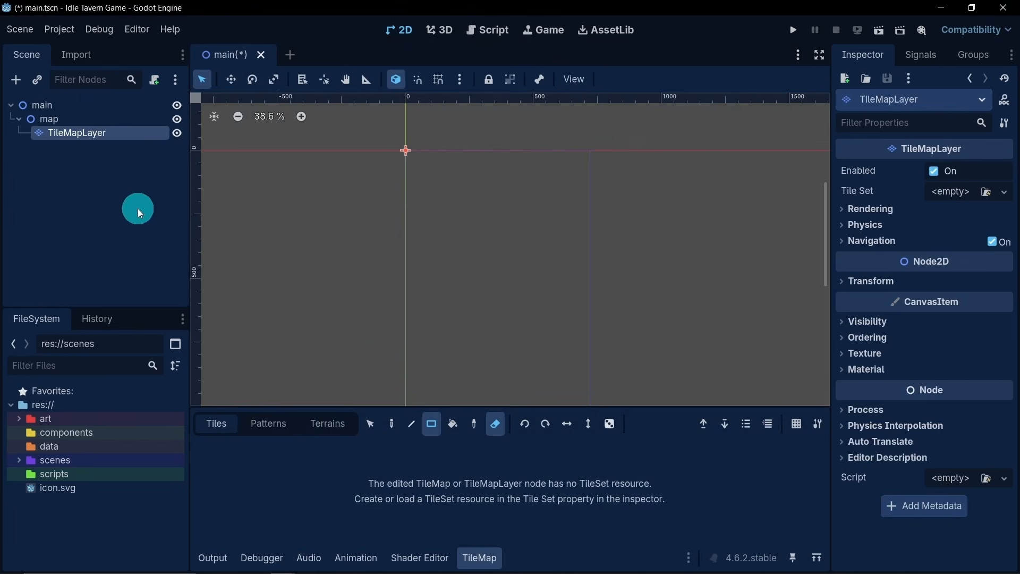
double_click(121, 135)
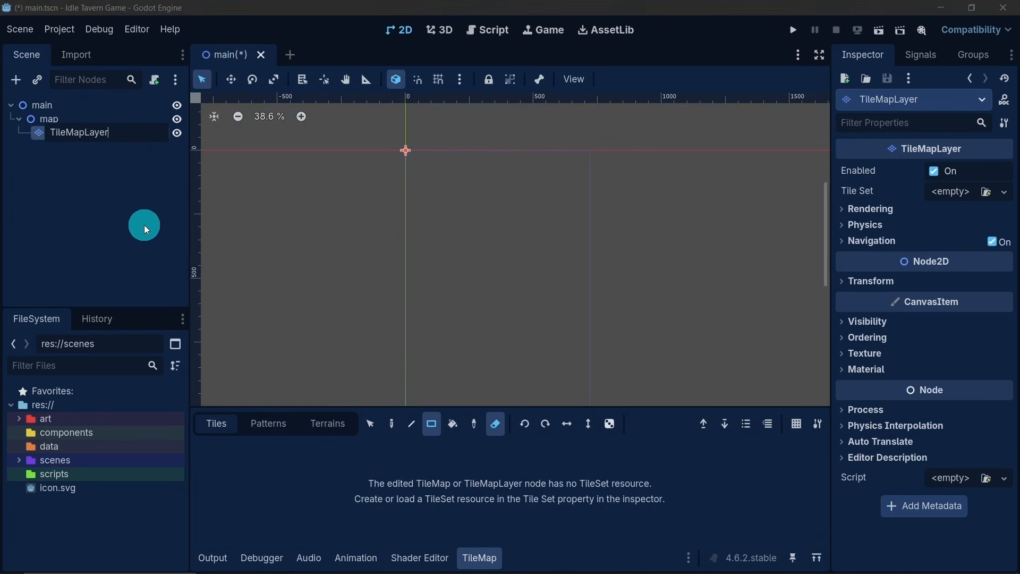
text(One)
key(Return)
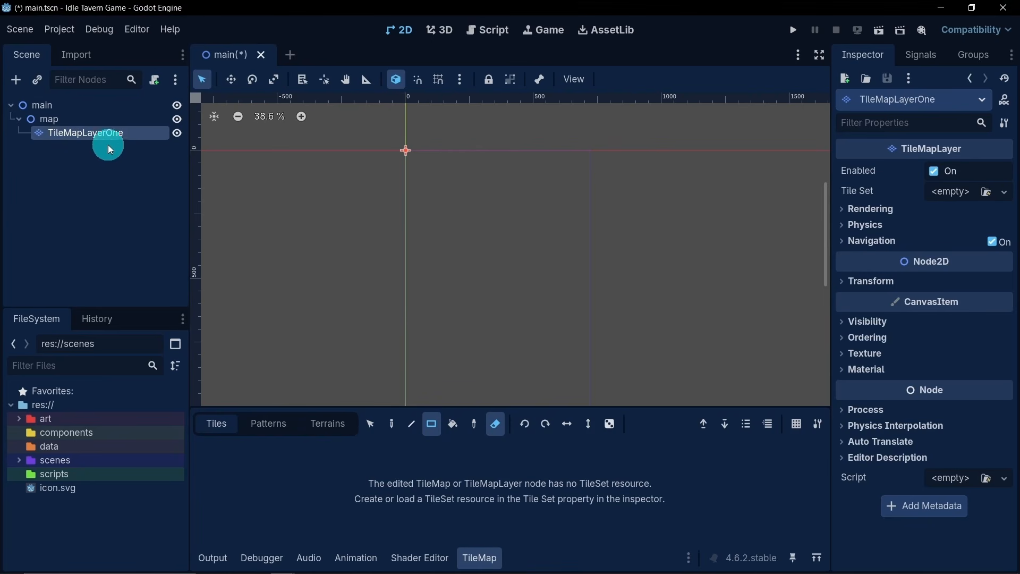
- Assign a new TileSet resource to TileMapLayerOne
scroll(456, 288, down, 1)
middle_drag(456, 288, 490, 241)
scroll(487, 242, down, 1)
scroll(490, 245, down, 1)
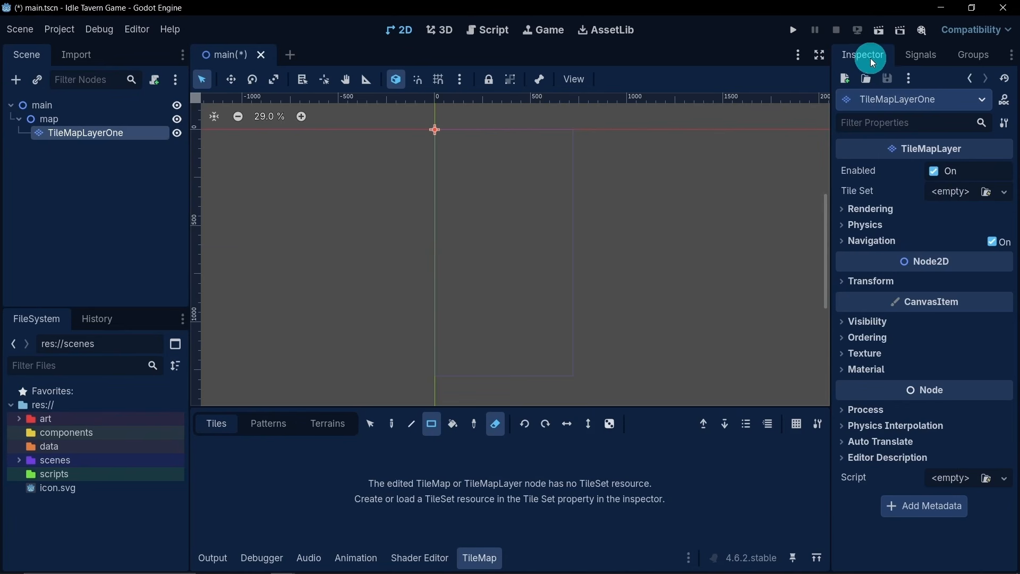
click(963, 199)
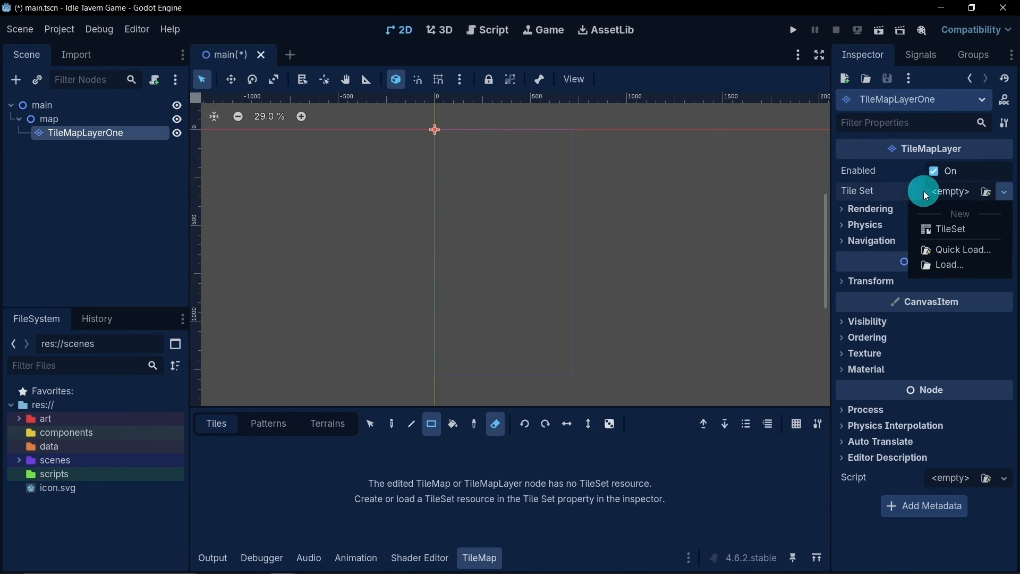
click(948, 228)
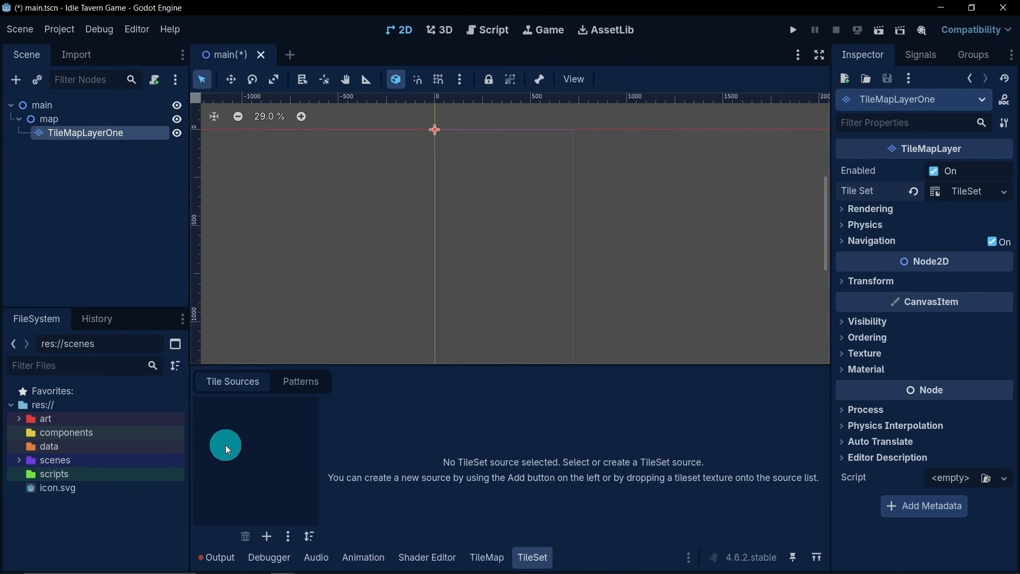
- Add tilemap.png from art/tiny_dungeon/Tilemap as a tile source of the TileSet and decline automatic tile creation
click(18, 418)
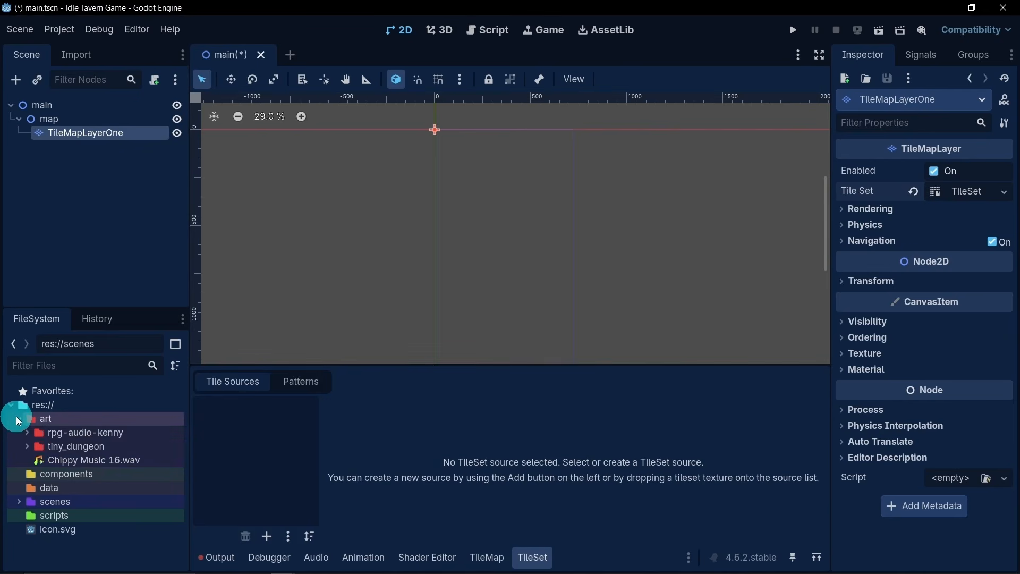
click(70, 447)
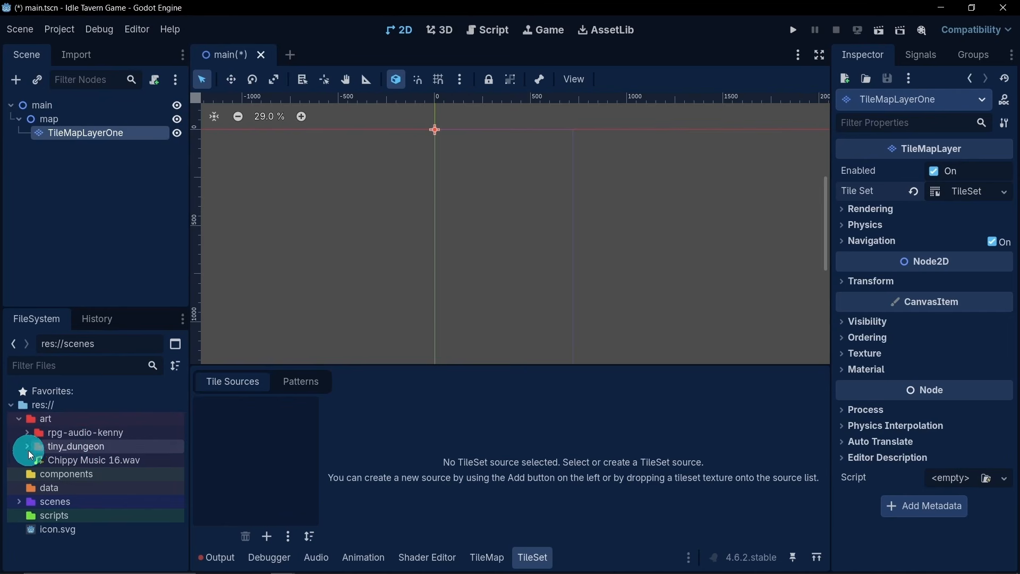
click(26, 448)
click(105, 459)
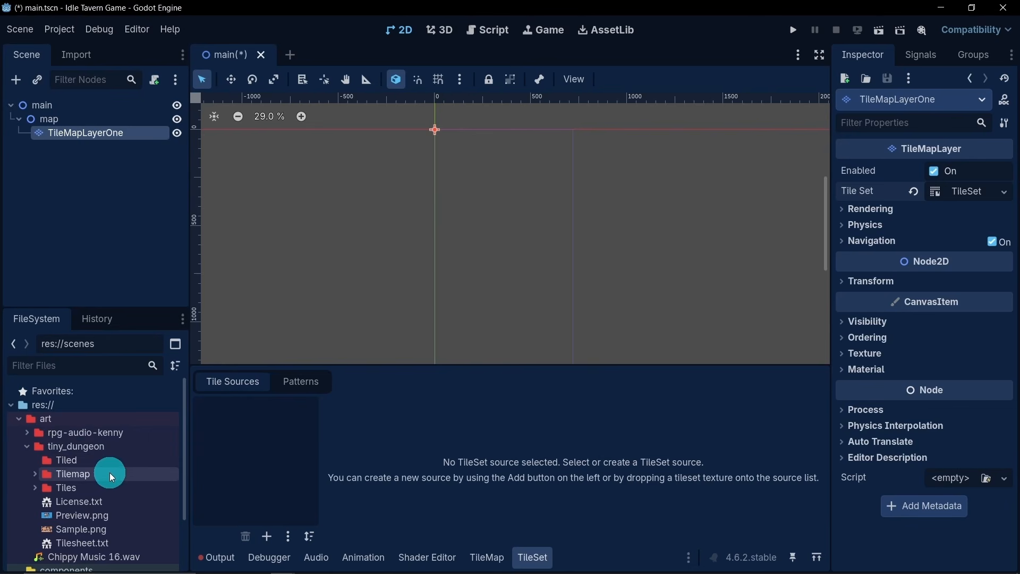
click(35, 474)
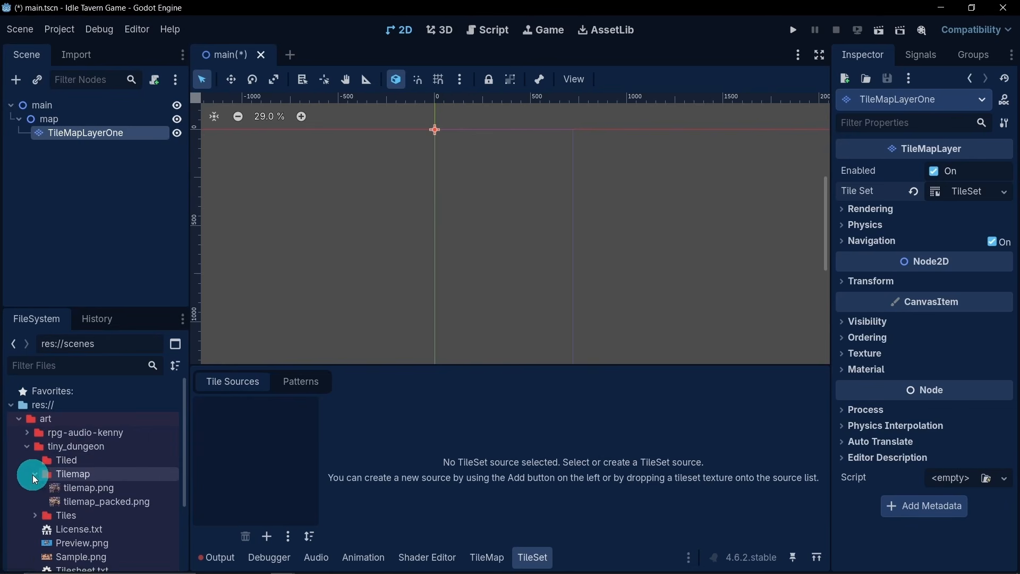
click(86, 488)
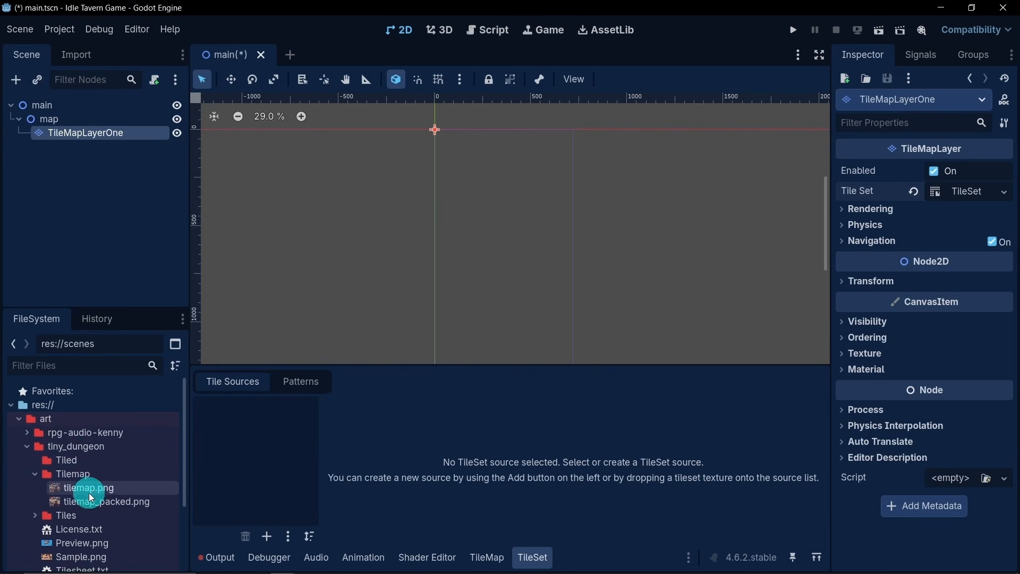
mouse_move(133, 491)
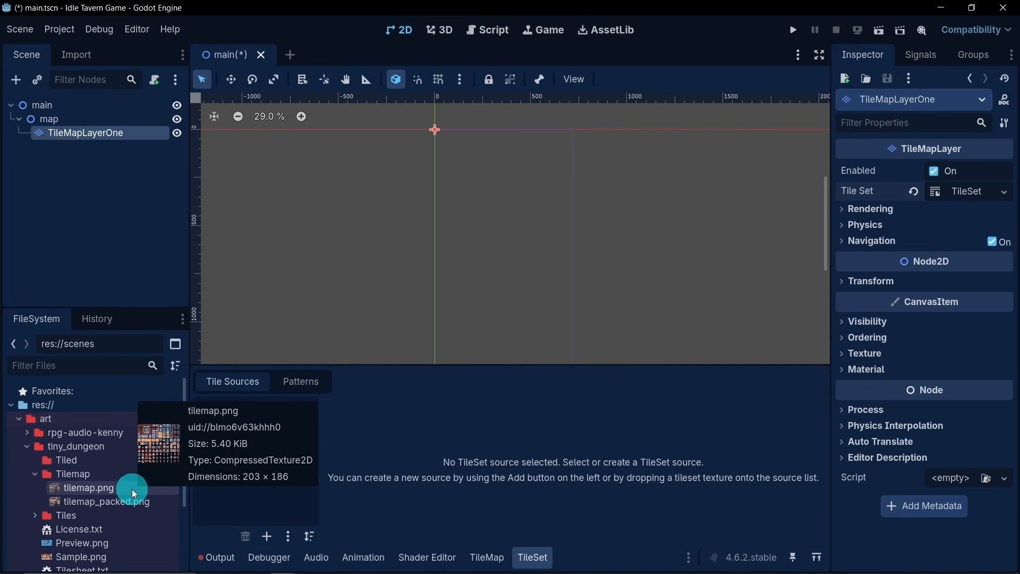
drag(132, 489, 274, 472)
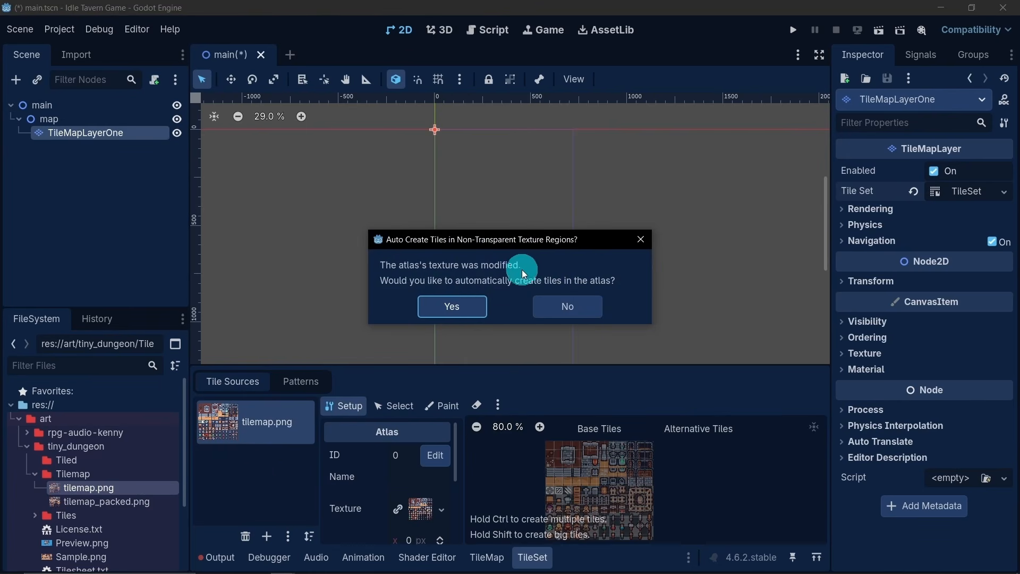
click(561, 306)
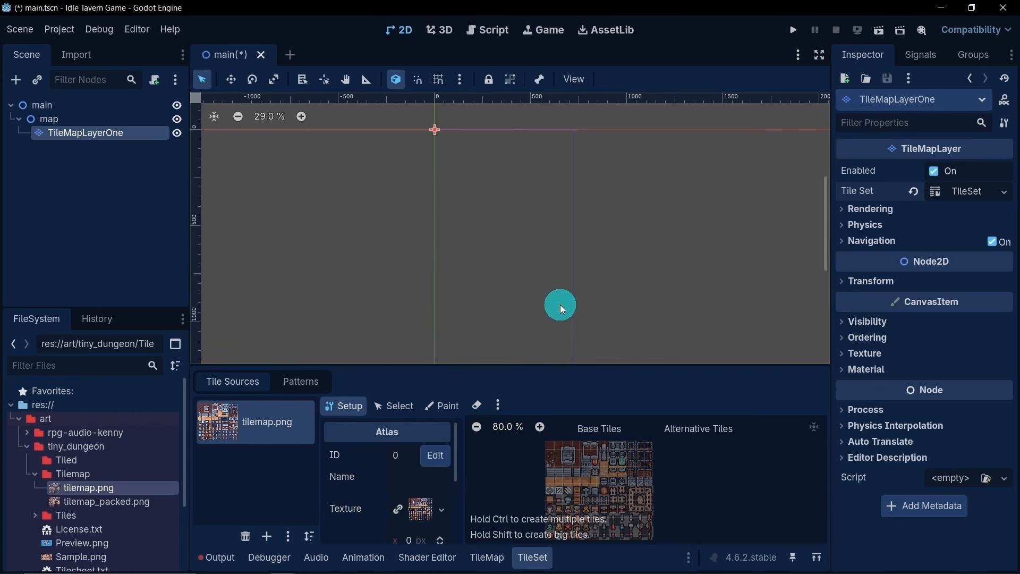
- Select the orange floor tile for rectangle painting with the eraser off, and undo a trial fill over the viewport area
scroll(530, 298, down, 1)
middle_drag(537, 285, 545, 268)
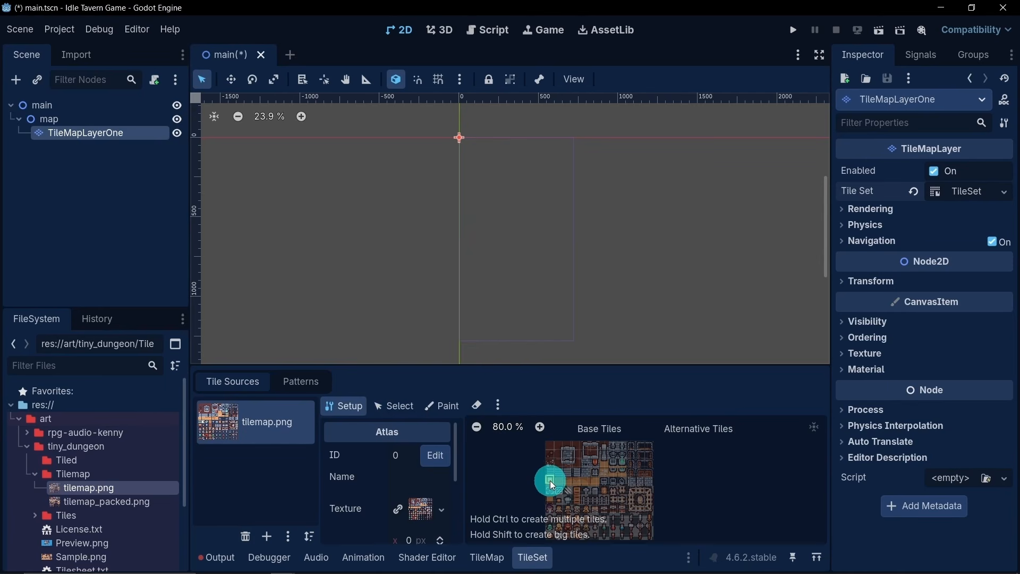
click(486, 558)
click(480, 499)
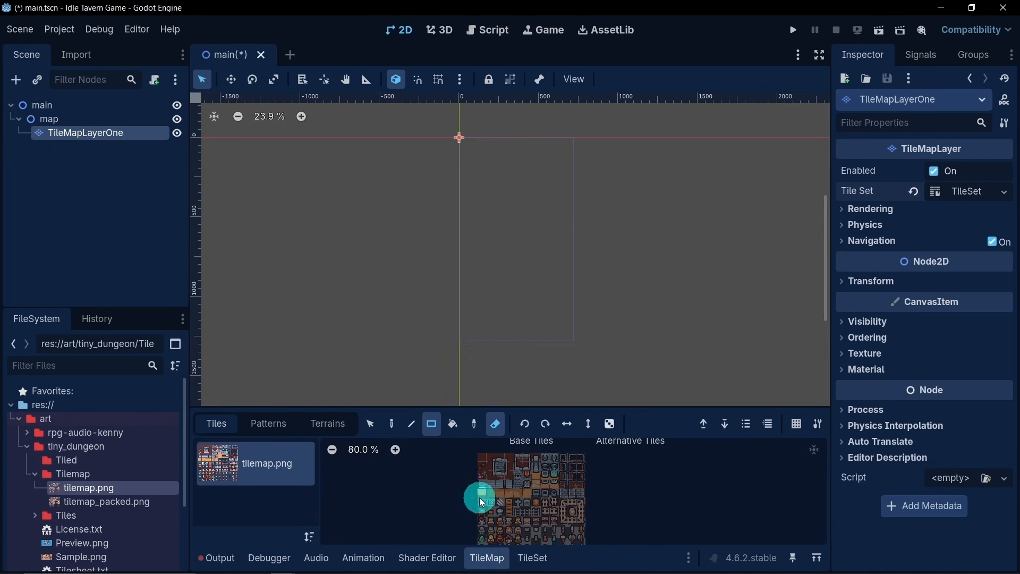
click(426, 421)
click(481, 492)
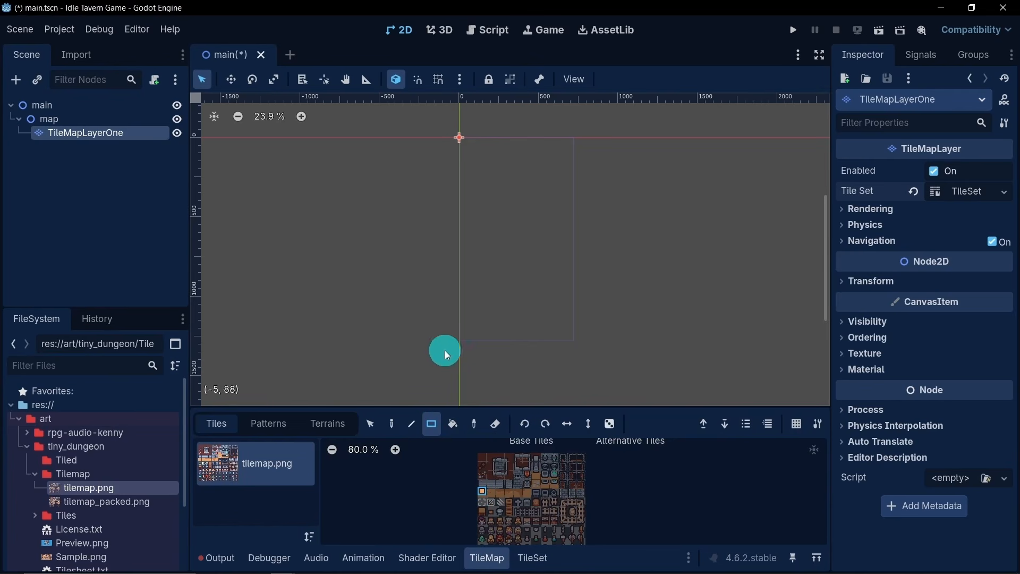
mouse_move(429, 165)
mouse_down()
mouse_move(664, 292)
mouse_move(655, 308)
mouse_up()
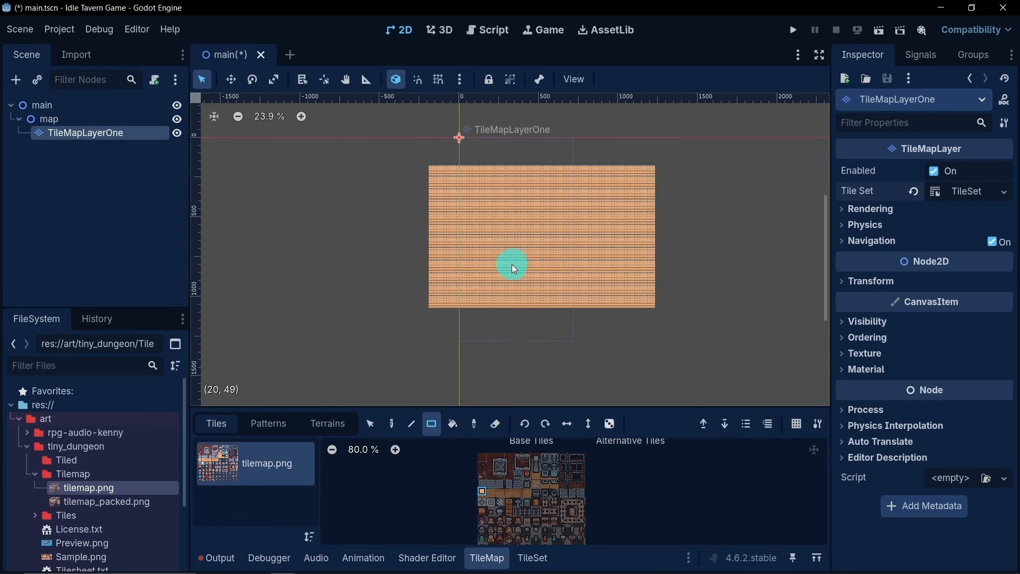
key(ctrl+z)
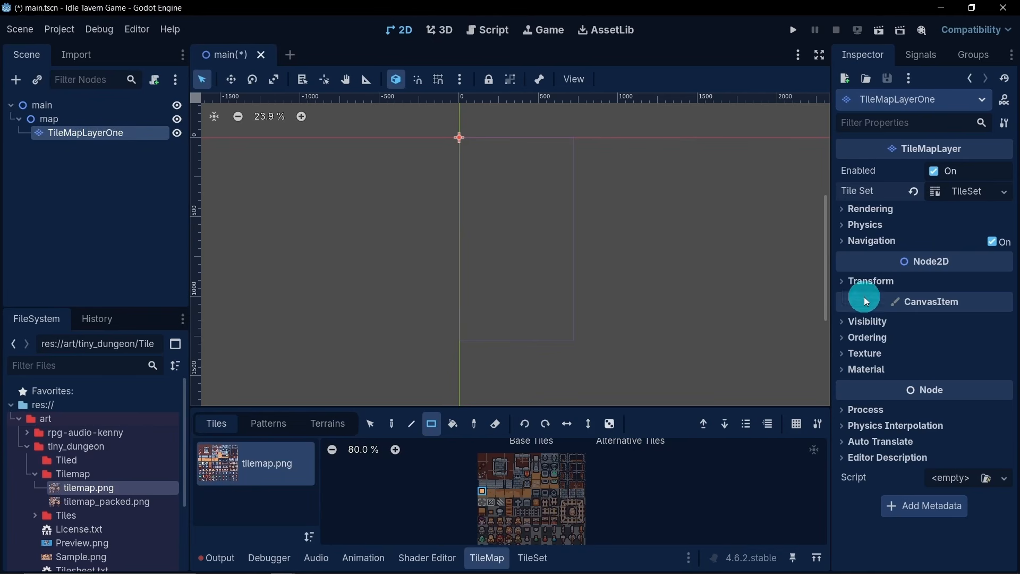
- Set TileMapLayerOne's scale to 5 on both axes and paint a block of about 6 by 6 floor tiles inside the viewport frame
click(869, 284)
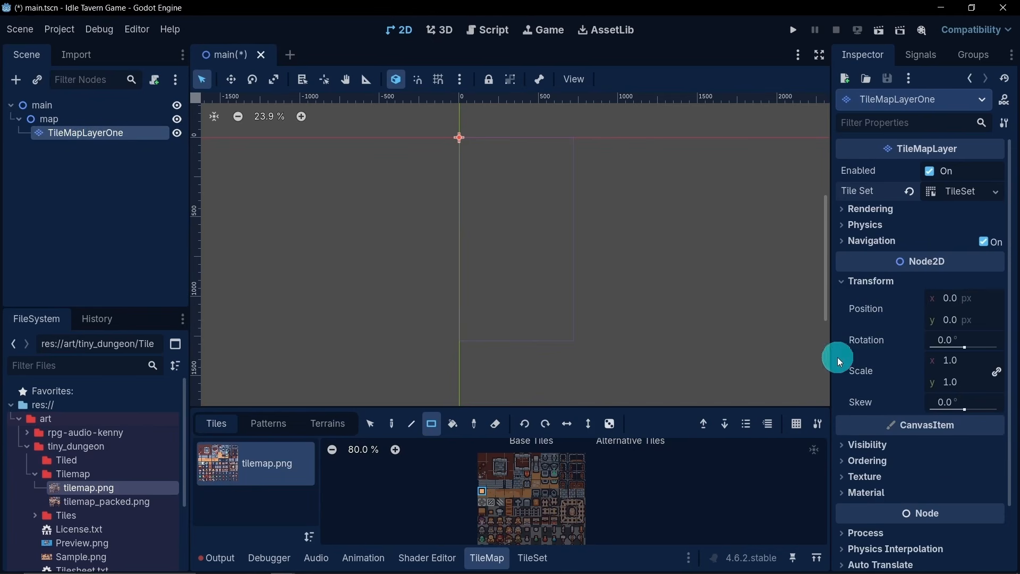
click(964, 361)
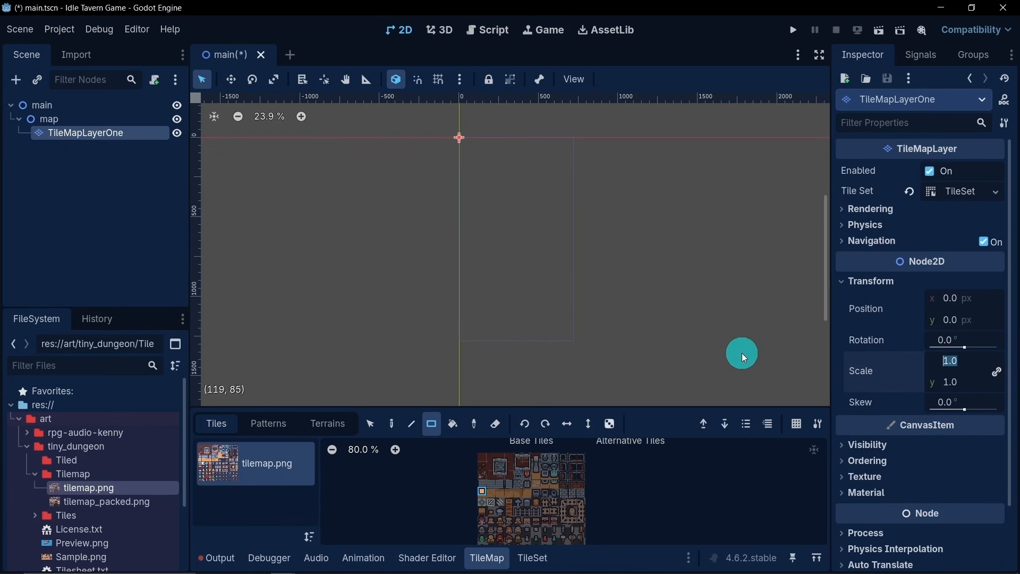
text(5)
key(Return)
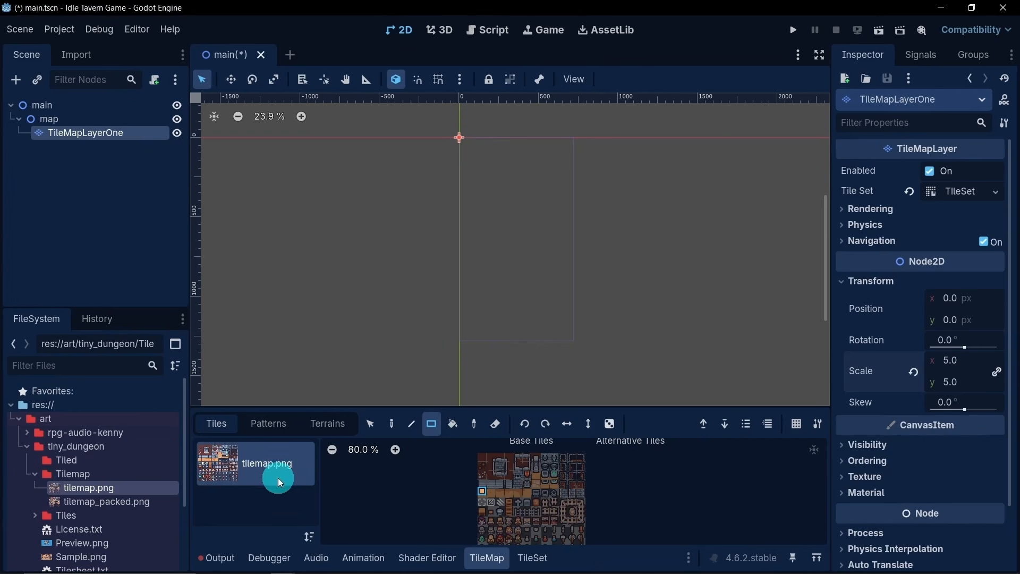
drag(489, 208, 561, 268)
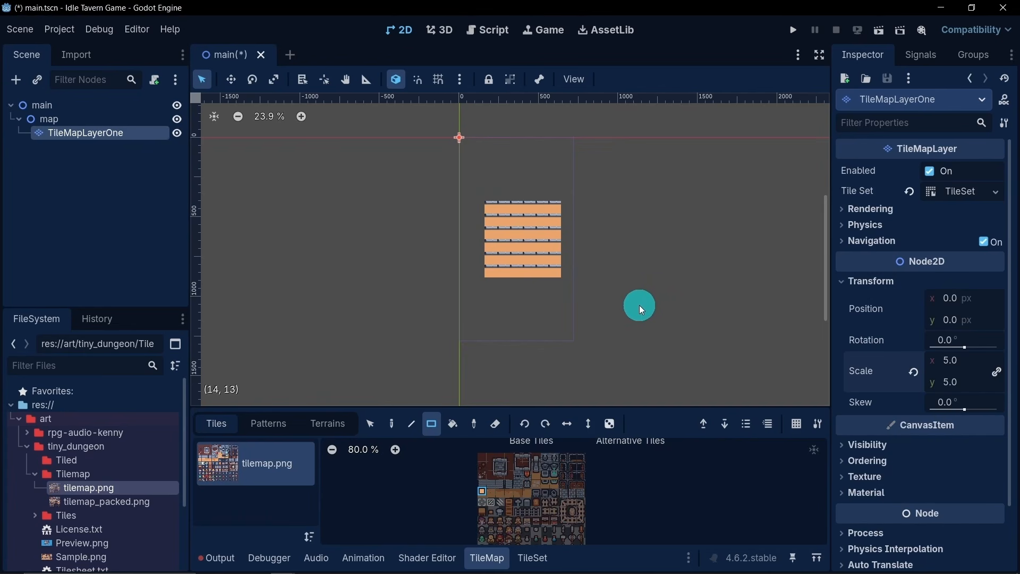
- Undo the painted block of floor tiles and add a physics layer to TileMapLayerOne's TileSet
key(ctrl+z)
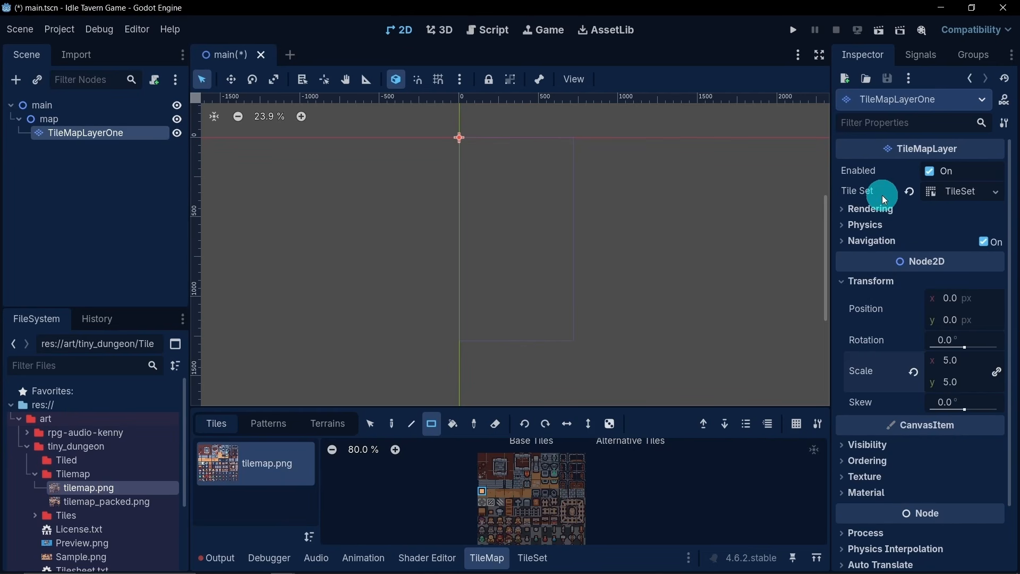
drag(649, 402, 648, 391)
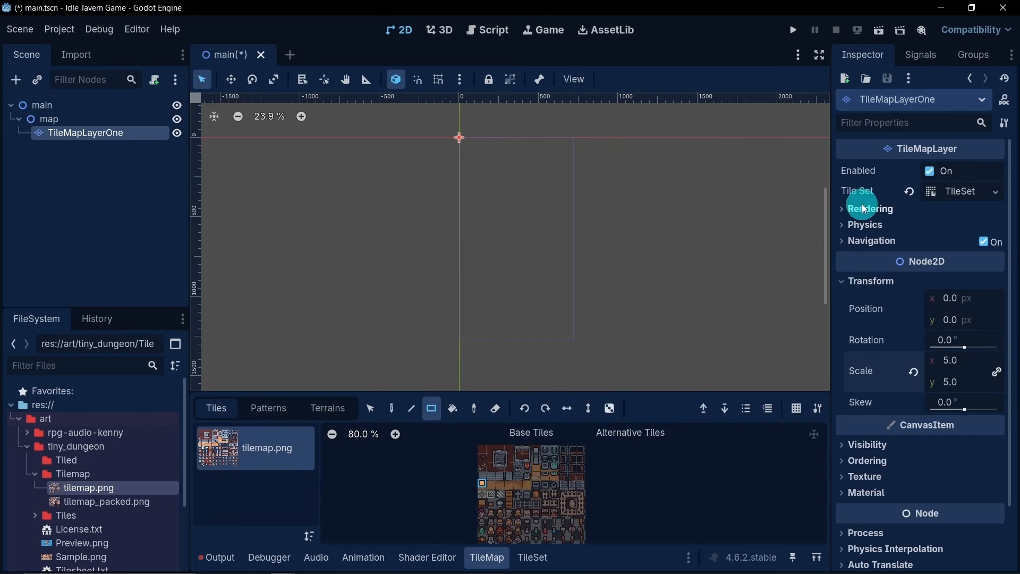
click(954, 199)
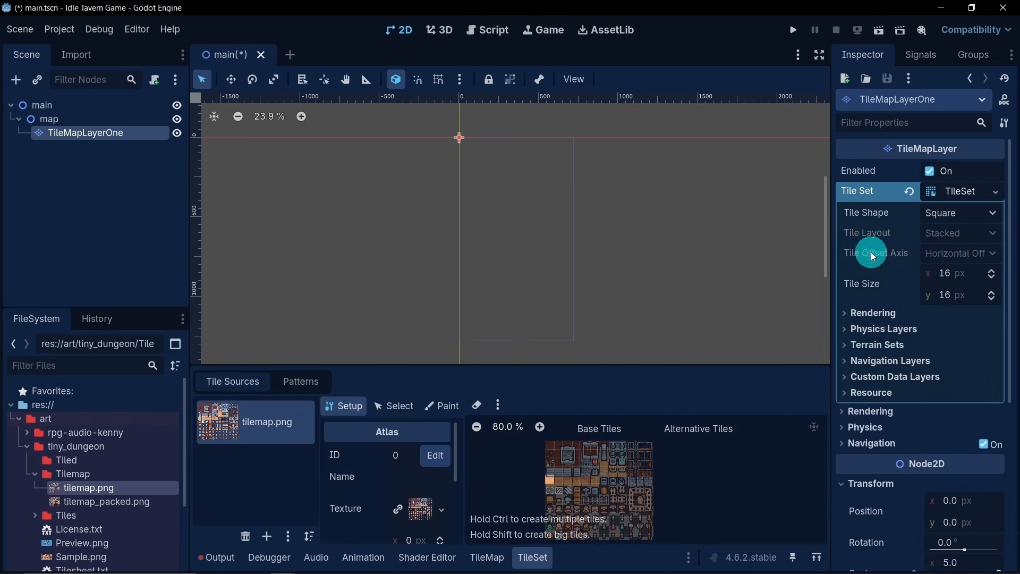
click(866, 330)
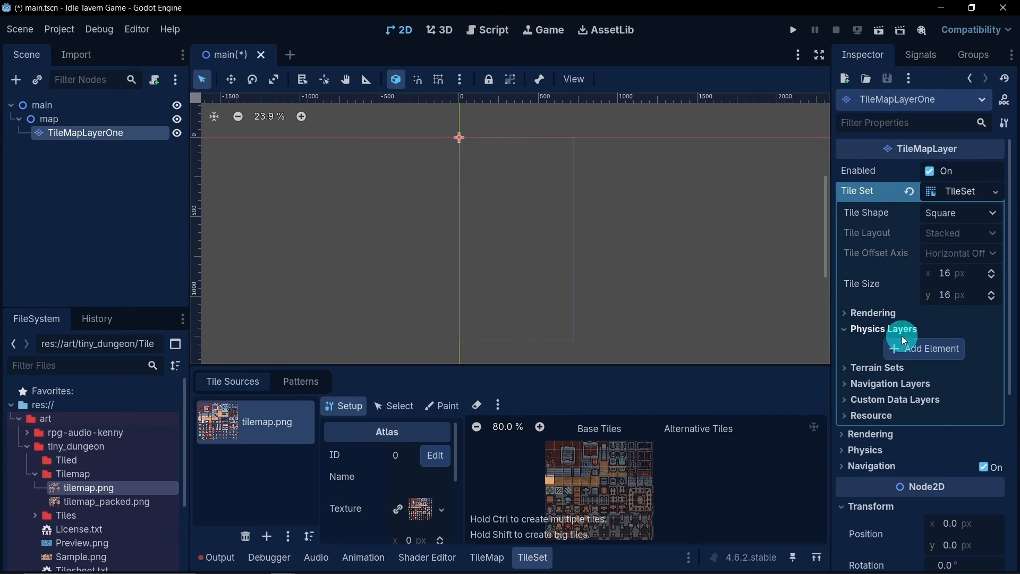
click(905, 349)
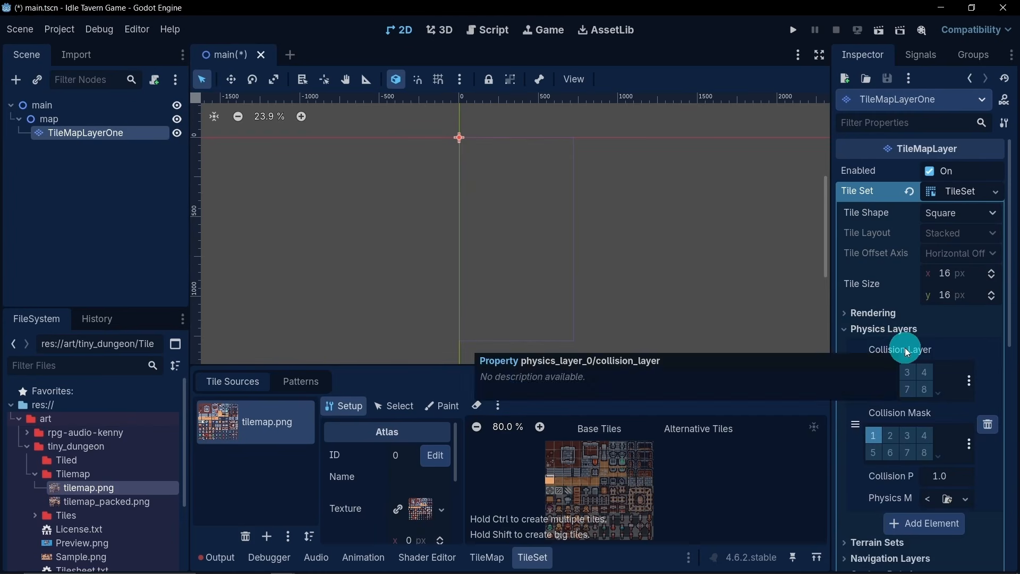
scroll(871, 316, down, 2)
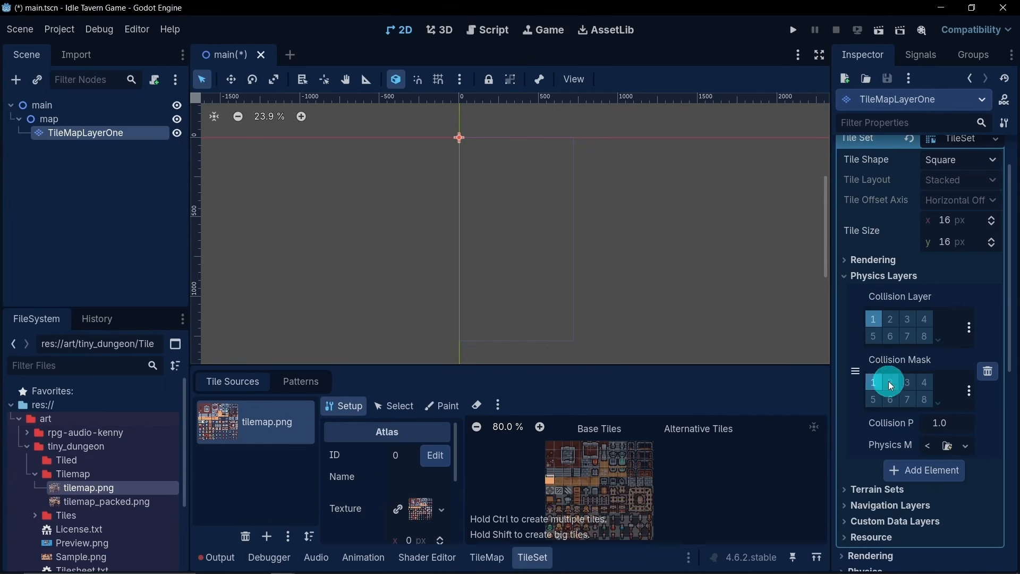
scroll(883, 284, down, 1)
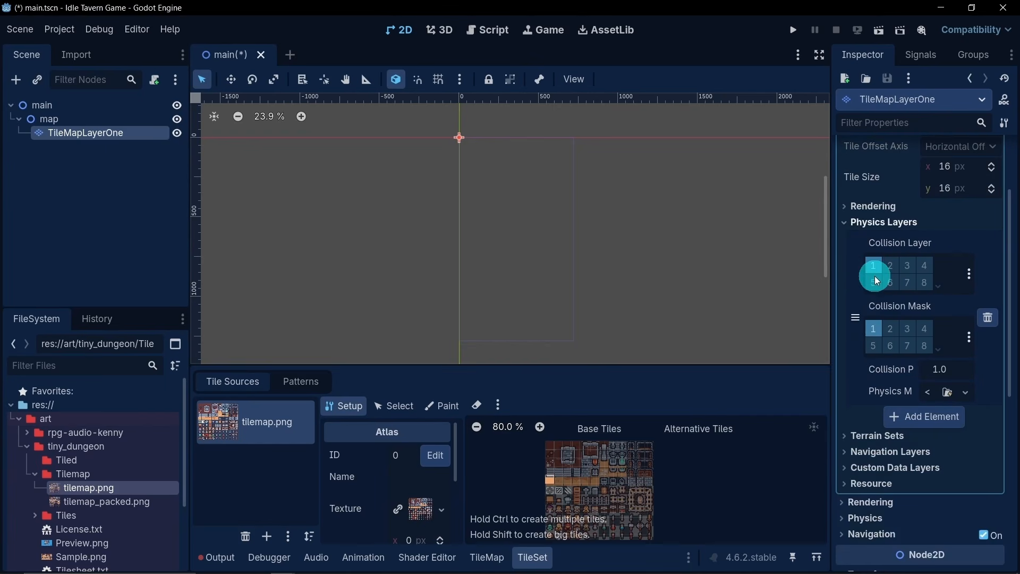
- Add a navigation layer to TileMapLayerOne's TileSet
click(875, 452)
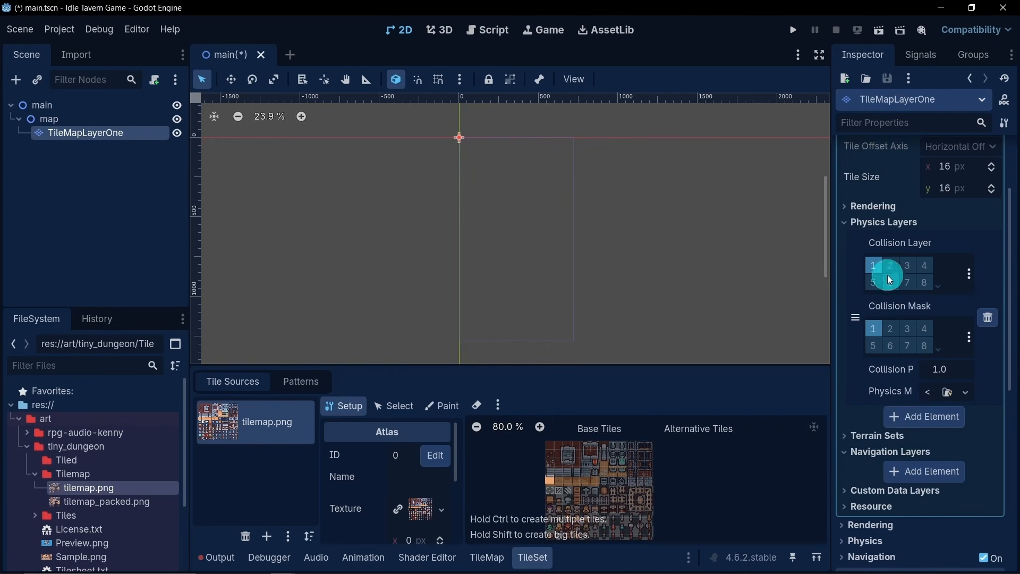
click(909, 471)
scroll(875, 462, down, 2)
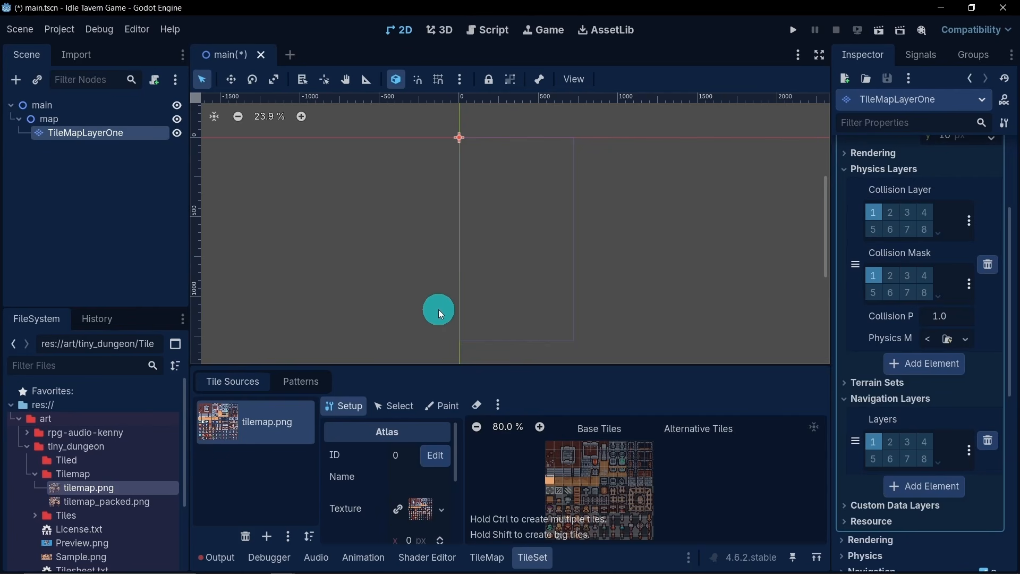
- Hide the TileSet editor, collapse the art folder with its subfolders, and save the main scene
click(533, 556)
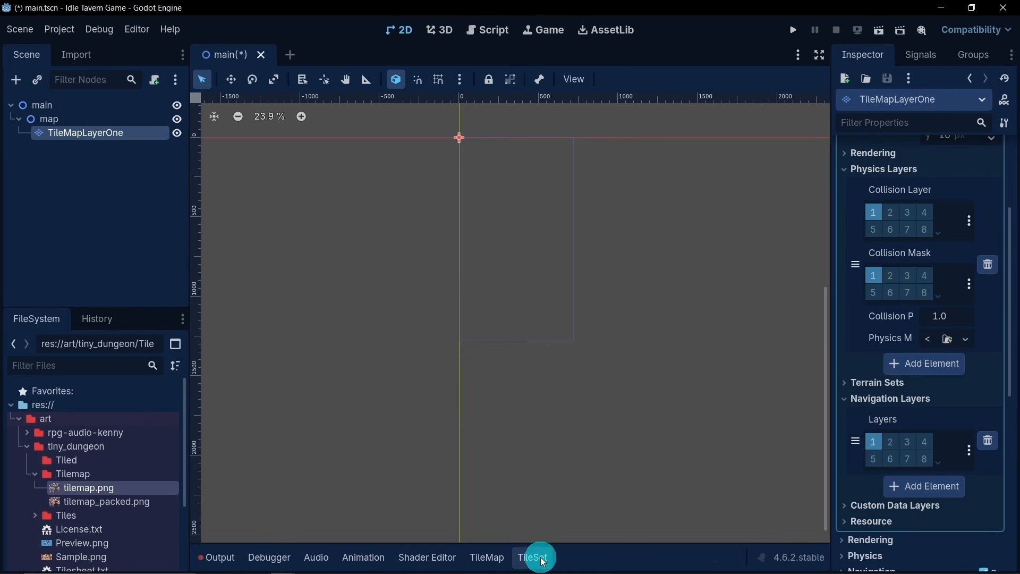
click(35, 474)
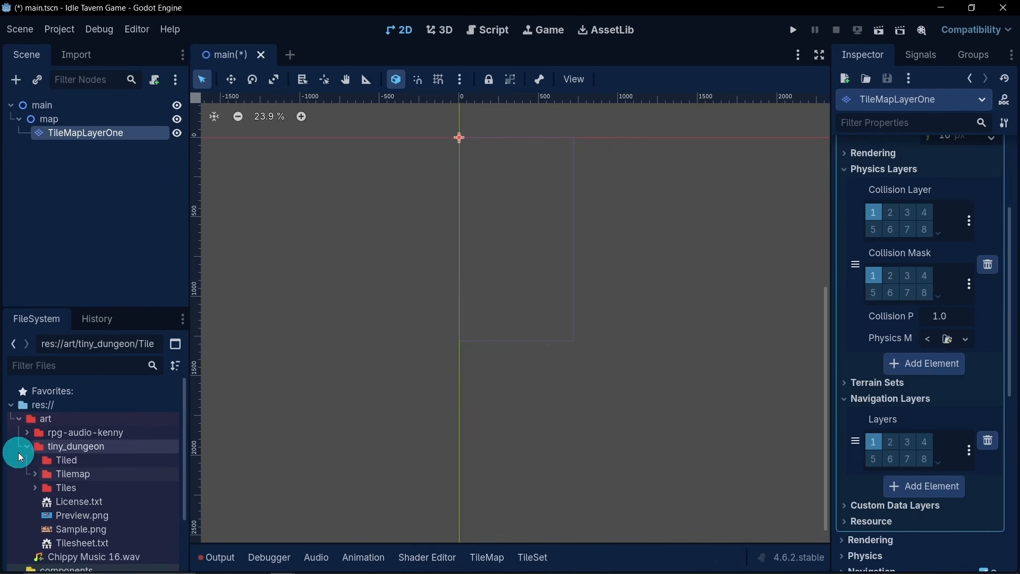
click(26, 446)
click(18, 419)
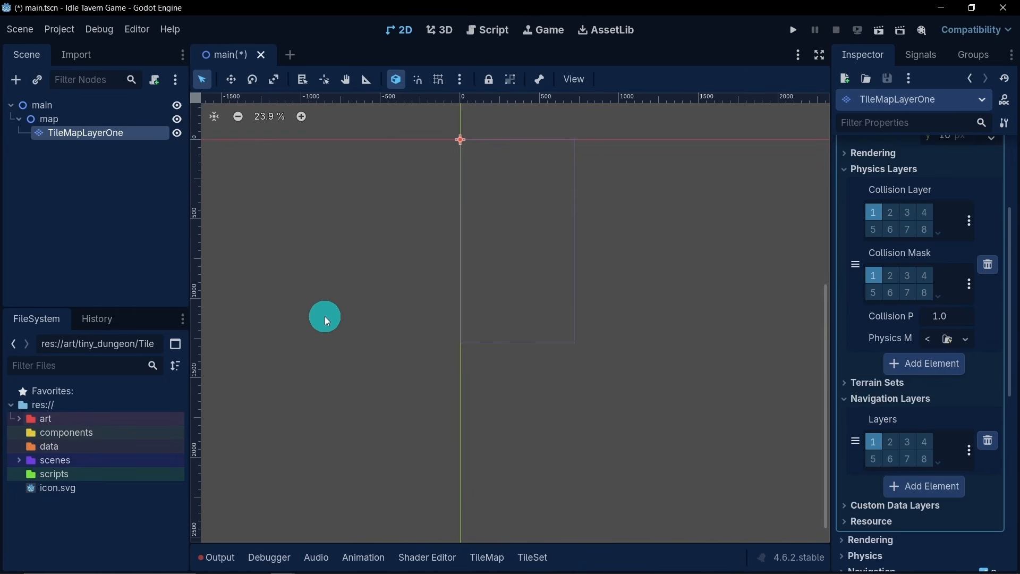
scroll(520, 116, up, 2)
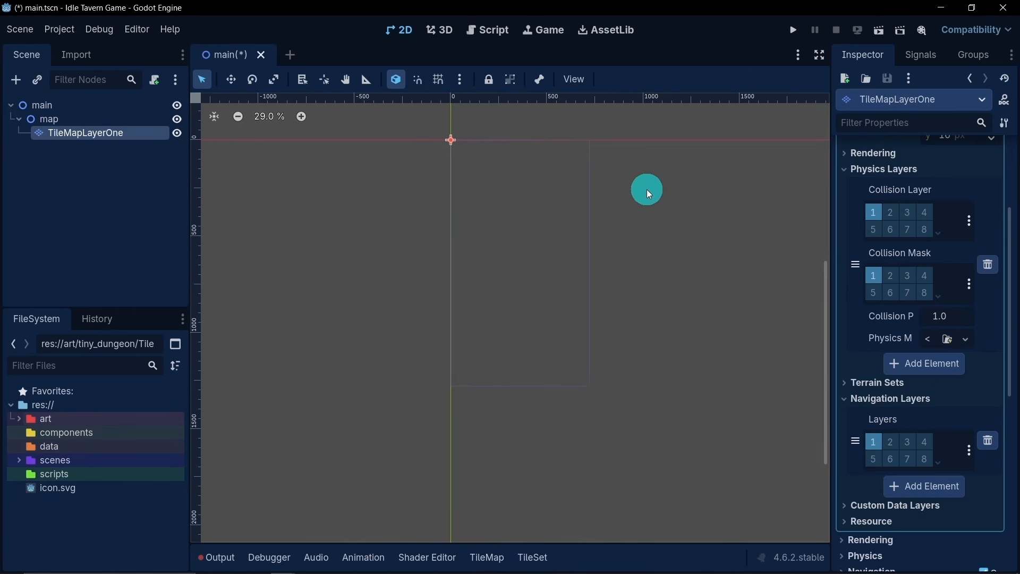
key(ctrl+s)
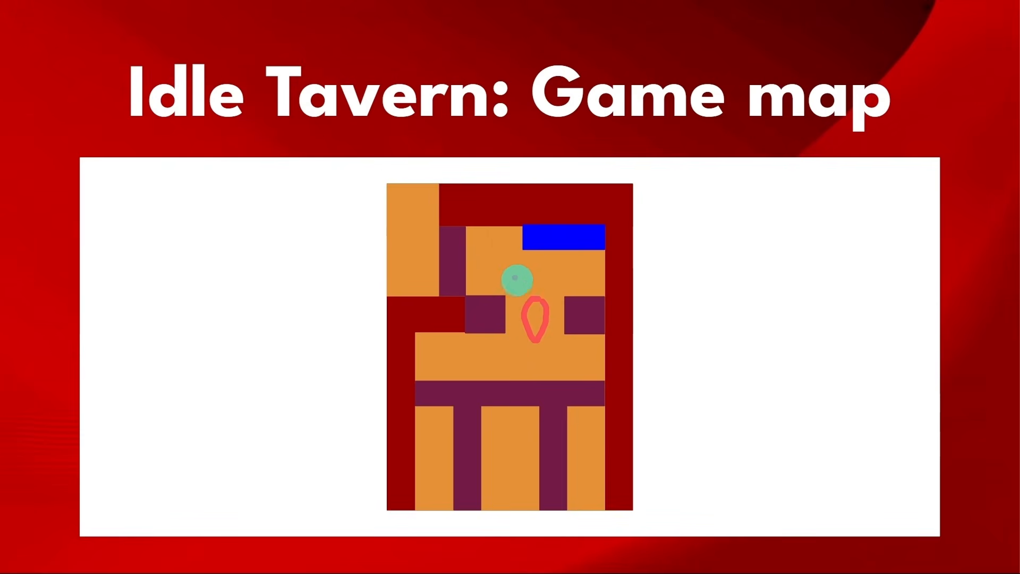
mouse_move(538, 264)
mouse_down()
mouse_move(539, 243)
mouse_move(591, 240)
mouse_up()
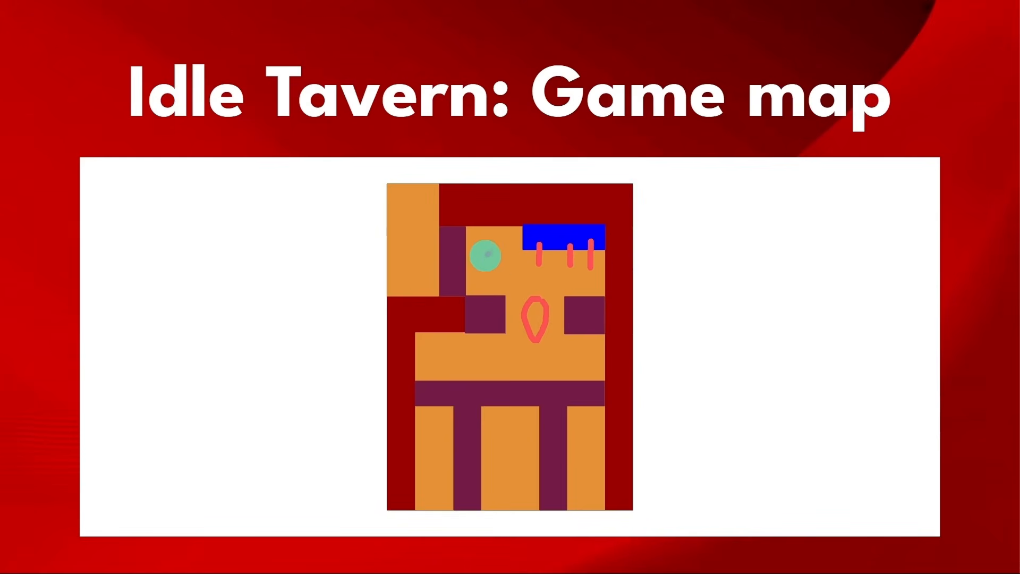
mouse_move(477, 245)
mouse_down()
mouse_move(485, 271)
mouse_move(492, 253)
mouse_up()
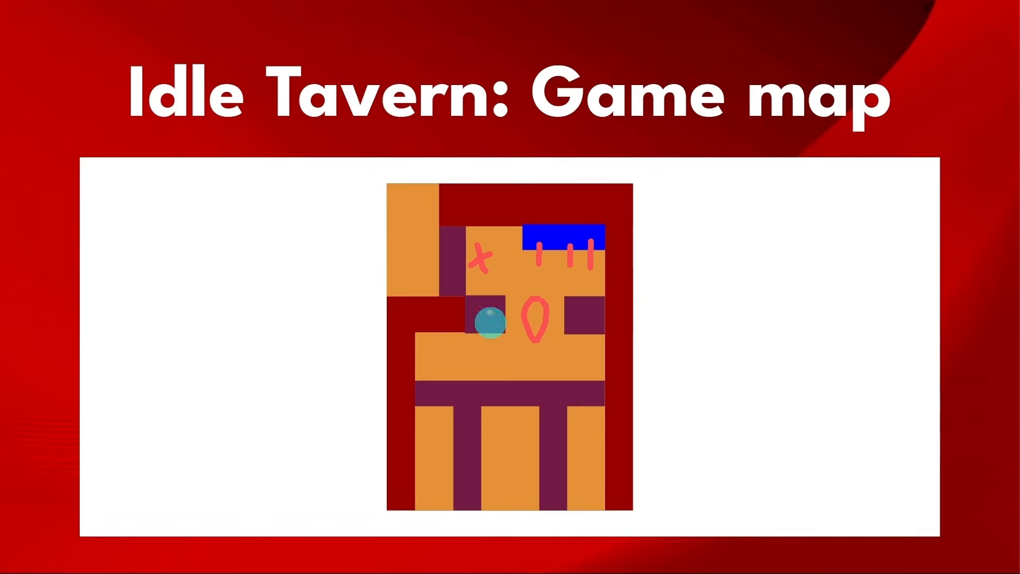
mouse_move(474, 357)
mouse_down()
mouse_move(457, 372)
mouse_move(465, 357)
mouse_move(475, 367)
mouse_up()
mouse_move(556, 357)
mouse_down()
mouse_move(542, 369)
mouse_move(559, 369)
mouse_up()
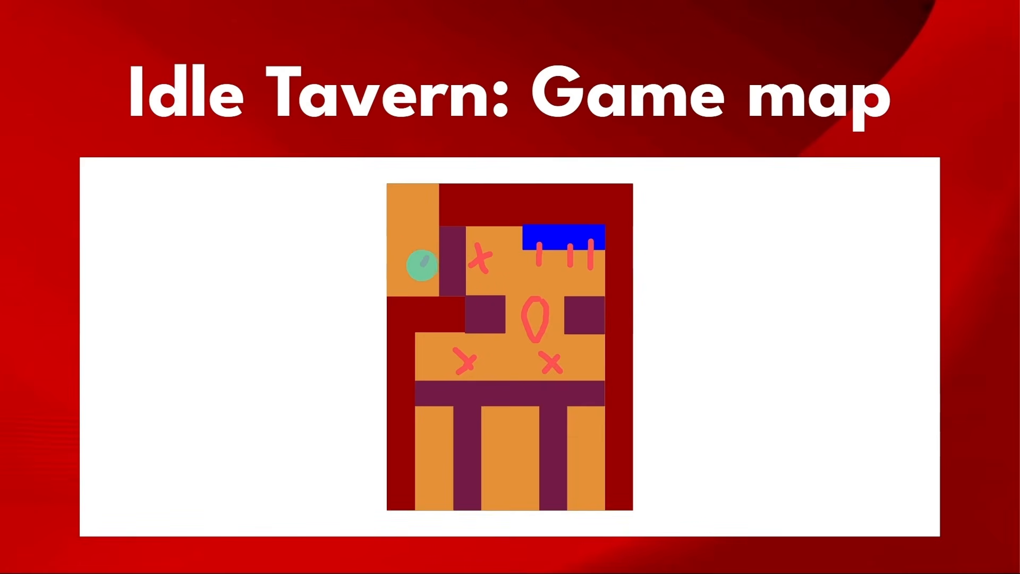
drag(417, 252, 431, 276)
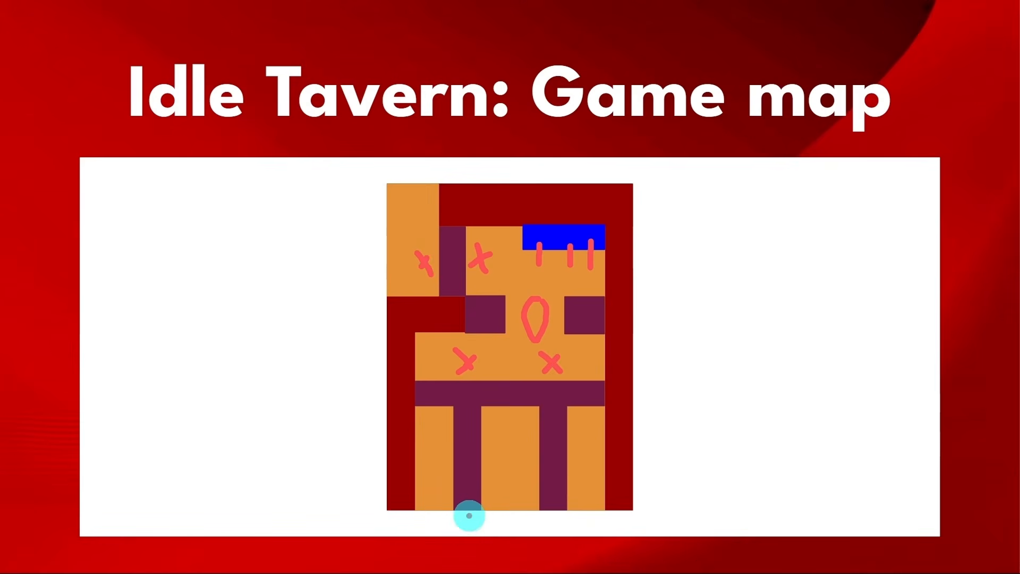
mouse_move(452, 520)
mouse_down()
mouse_move(474, 522)
mouse_move(467, 528)
mouse_up()
mouse_move(565, 519)
mouse_down()
mouse_move(544, 525)
mouse_move(564, 529)
mouse_up()
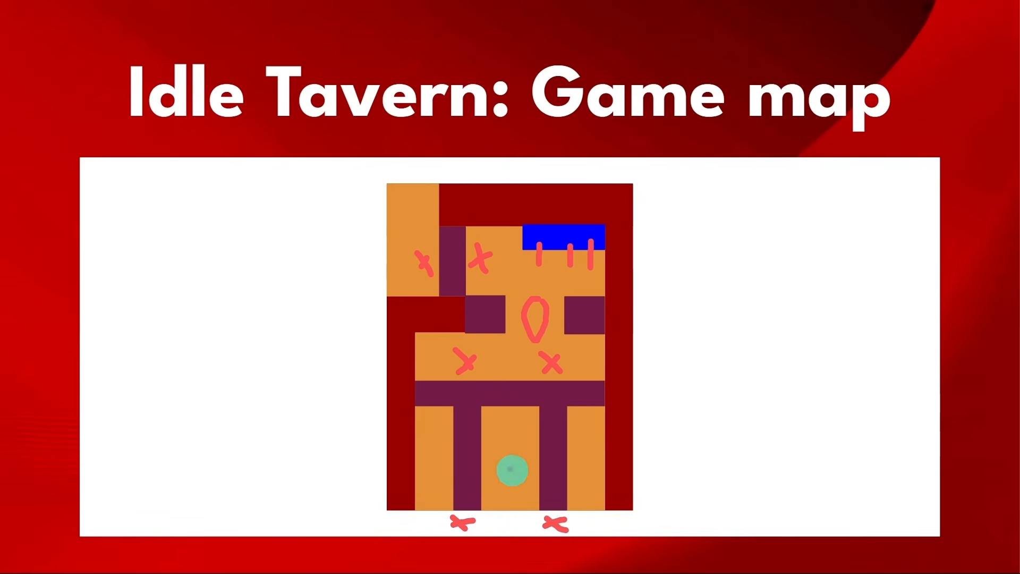
drag(416, 188, 416, 238)
drag(433, 506, 434, 473)
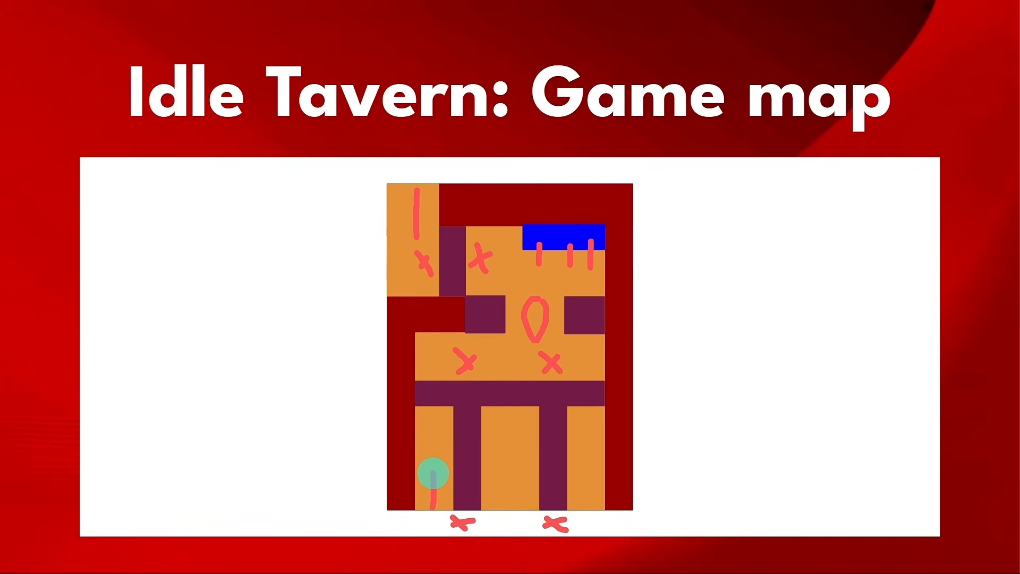
mouse_move(494, 507)
mouse_down()
mouse_move(494, 484)
mouse_move(524, 486)
mouse_up()
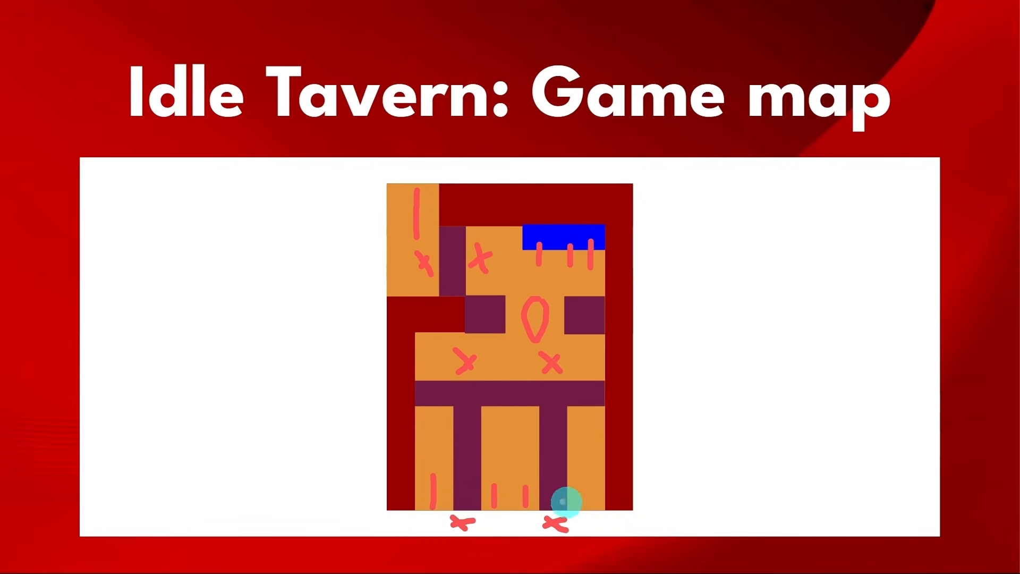
drag(582, 506, 581, 481)
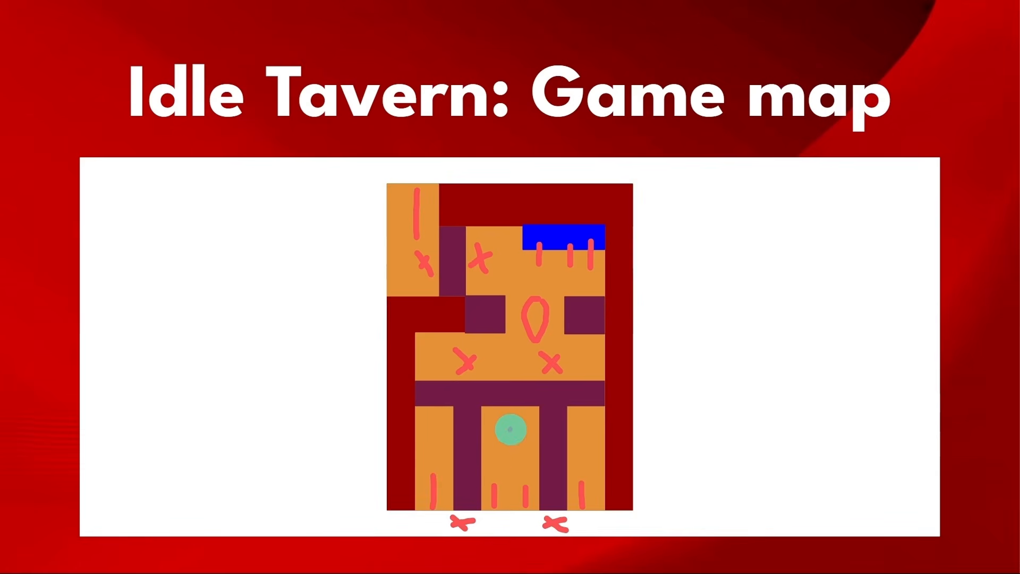
mouse_move(512, 429)
mouse_down()
mouse_move(503, 453)
mouse_move(507, 429)
mouse_up()
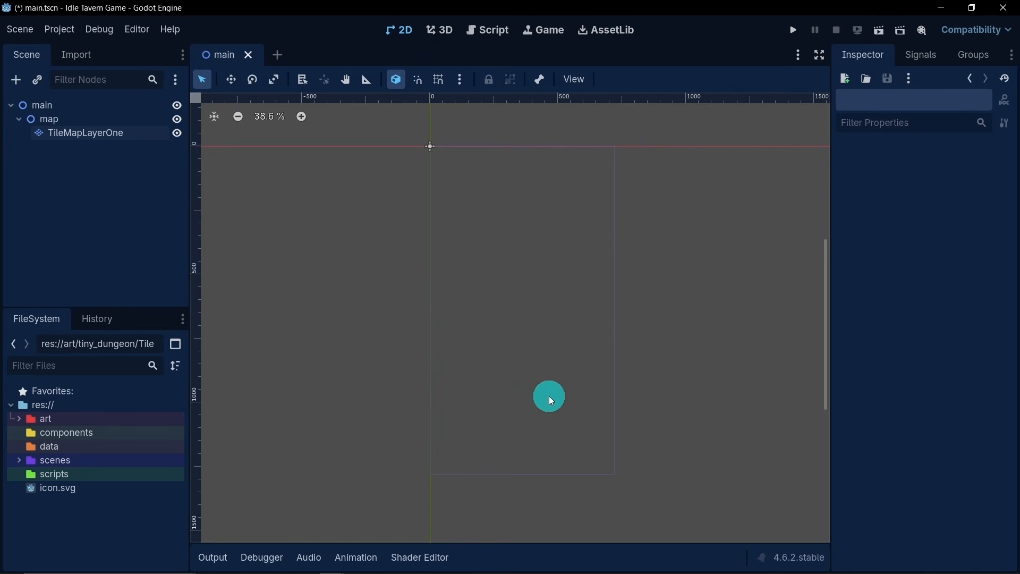
- Set the separation of the TileSet's tilemap.png atlas to 1 px on both axes
click(80, 137)
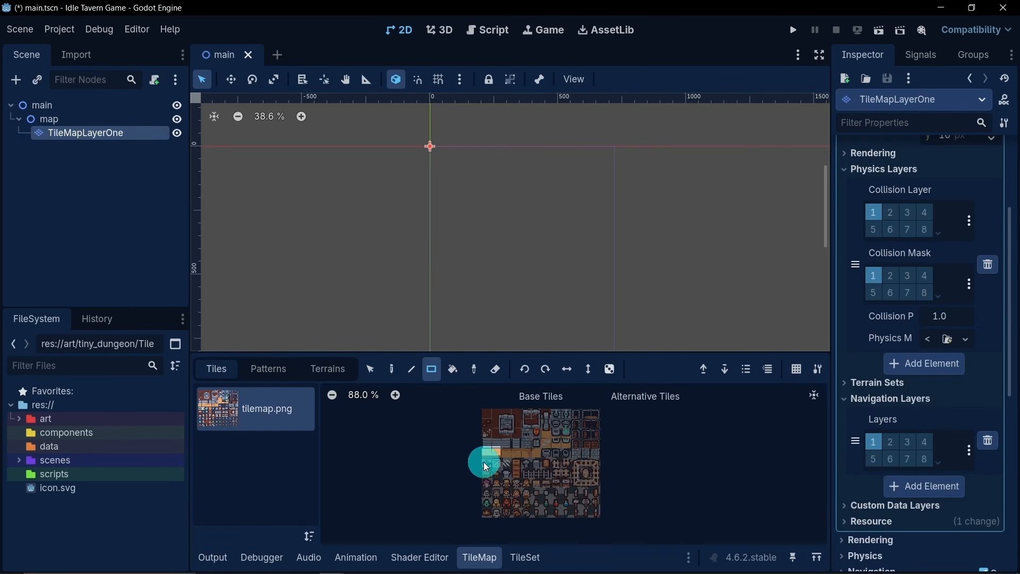
scroll(486, 465, up, 8)
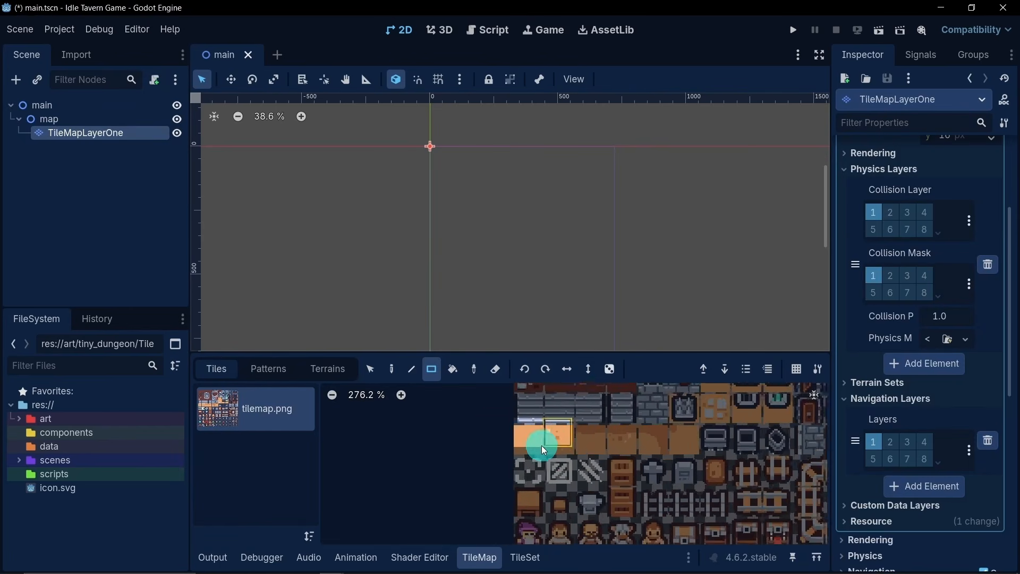
scroll(548, 440, up, 3)
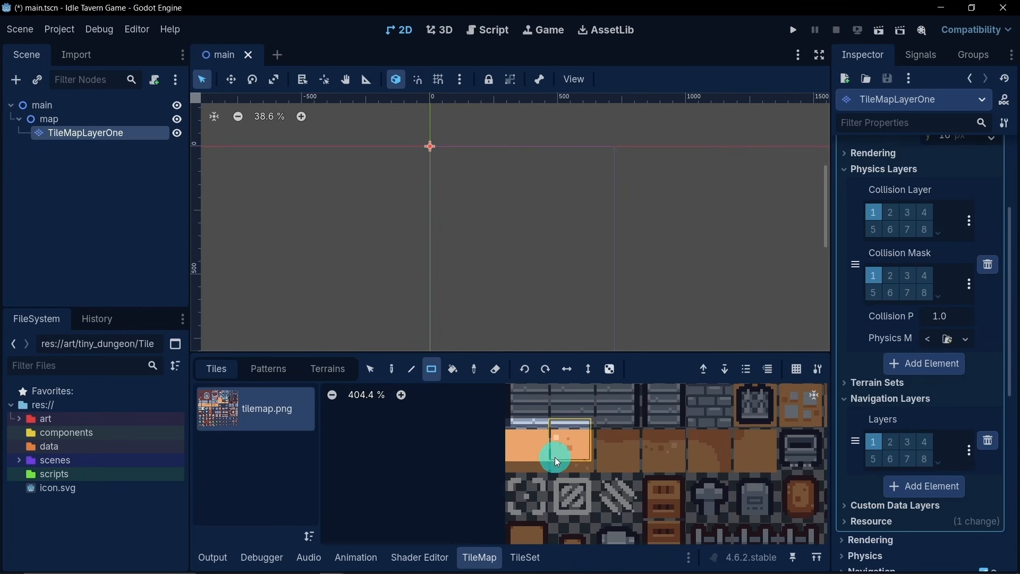
click(525, 558)
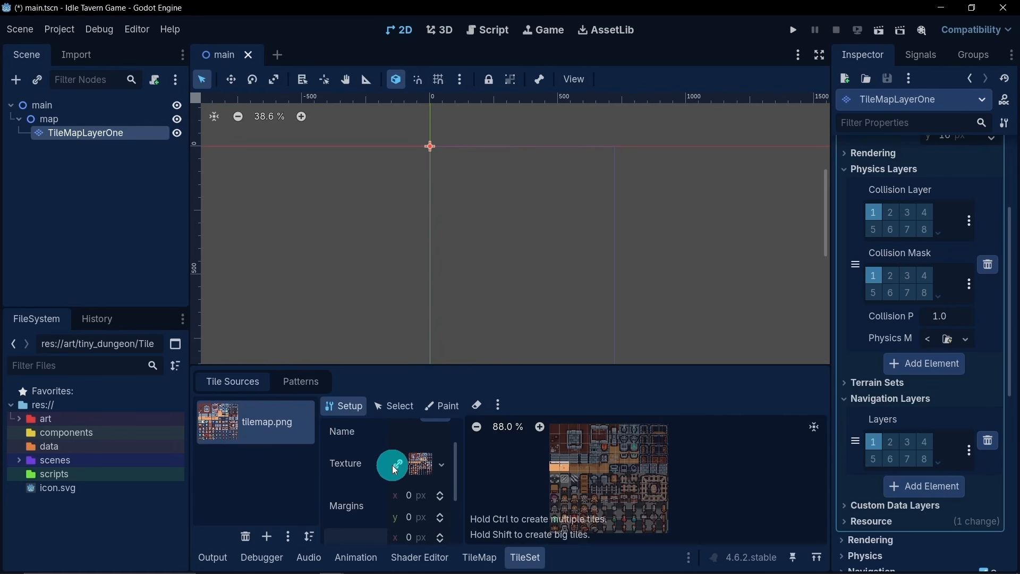
scroll(392, 466, down, 3)
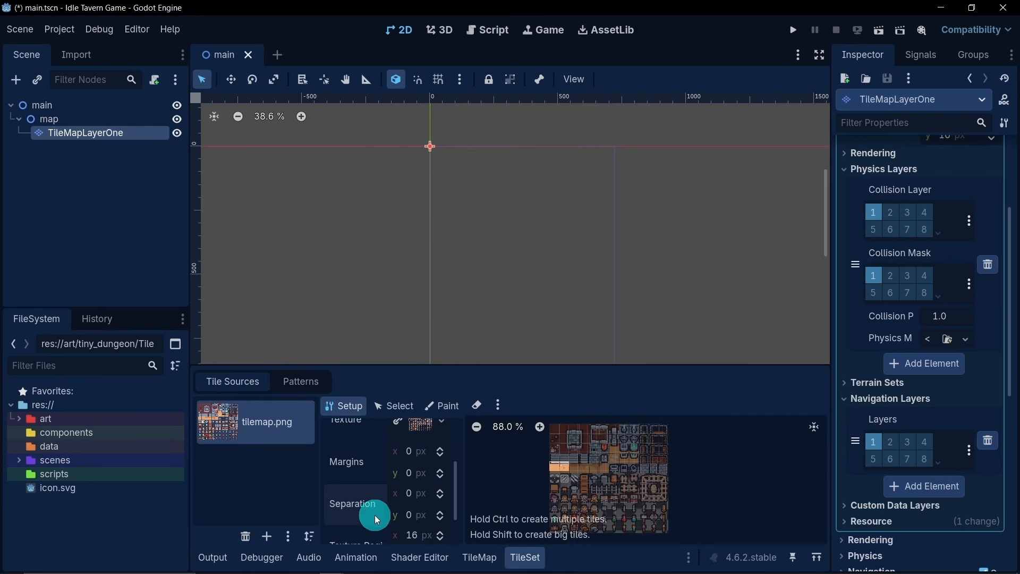
scroll(594, 476, up, 6)
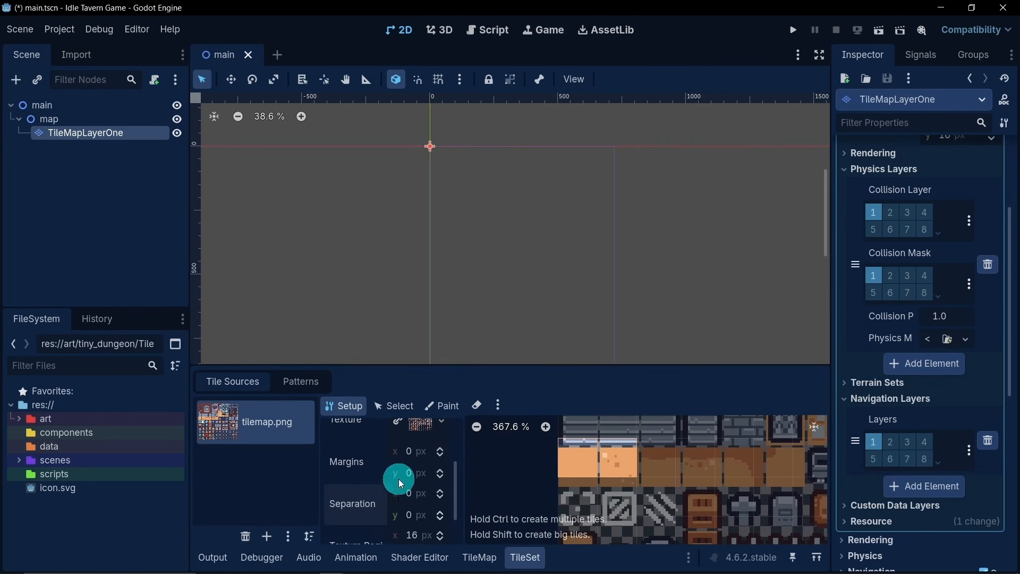
click(416, 492)
text(1)
key(Return)
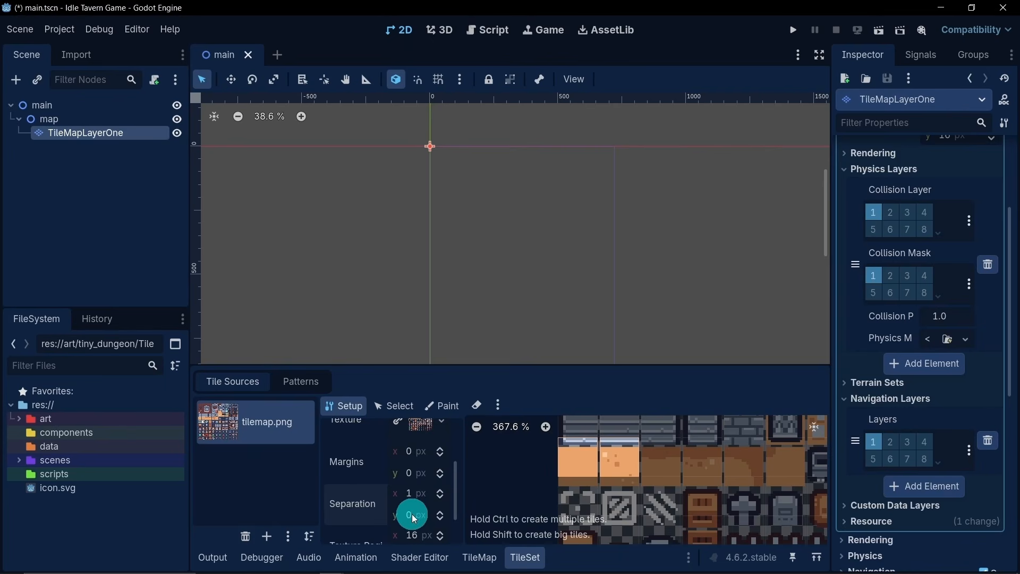
click(439, 512)
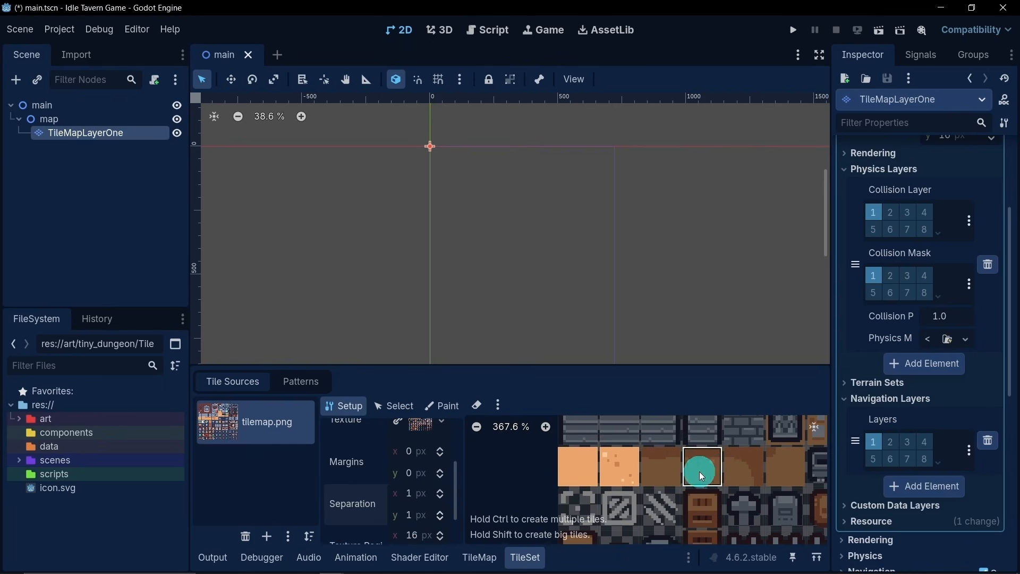
- Paint a rectangle of the plain sand tile on TileMapLayerOne, covering the whole viewport frame plus a one-tile margin
scroll(492, 281, down, 3)
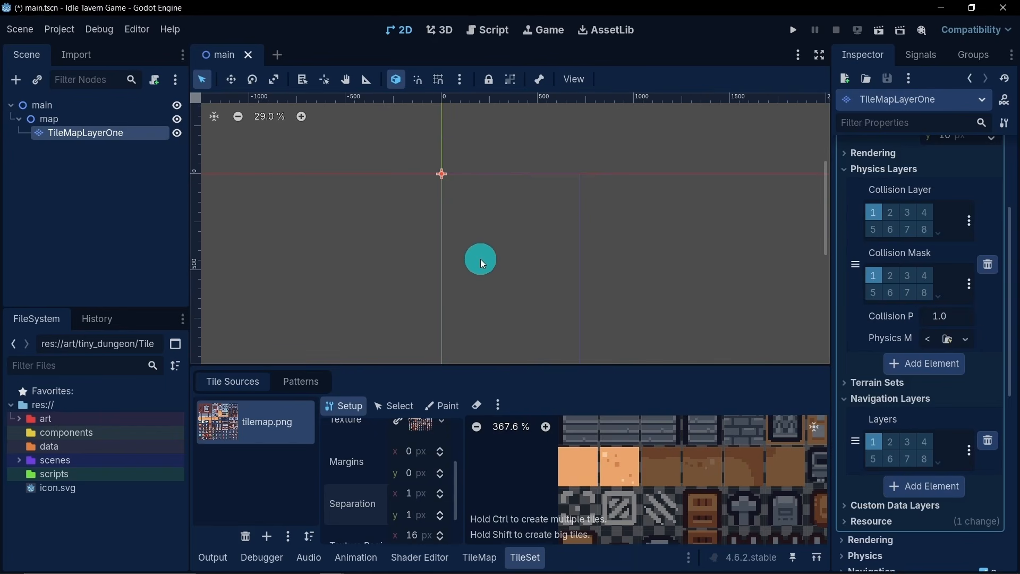
middle_drag(481, 259, 492, 202)
scroll(494, 190, down, 2)
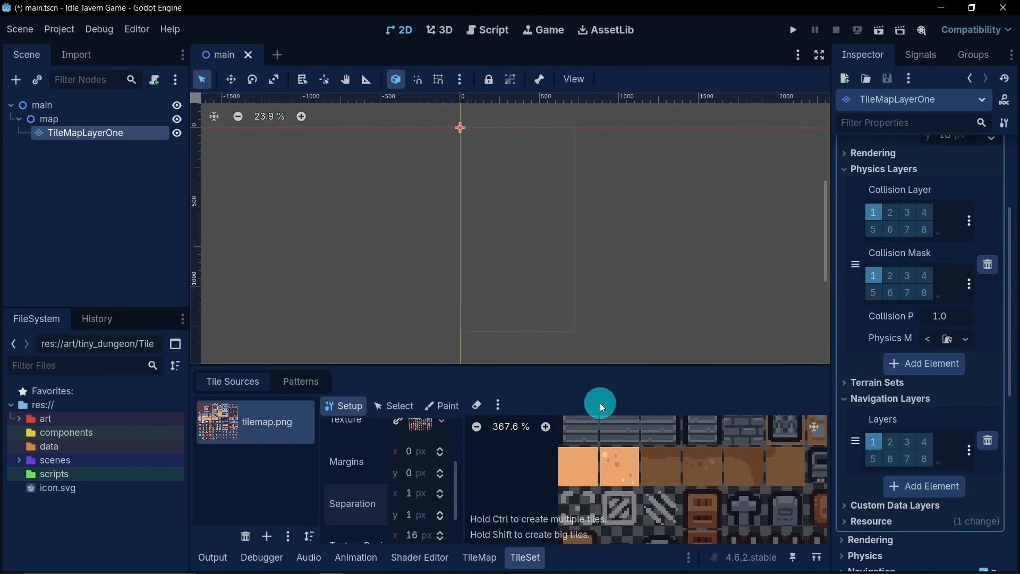
click(480, 557)
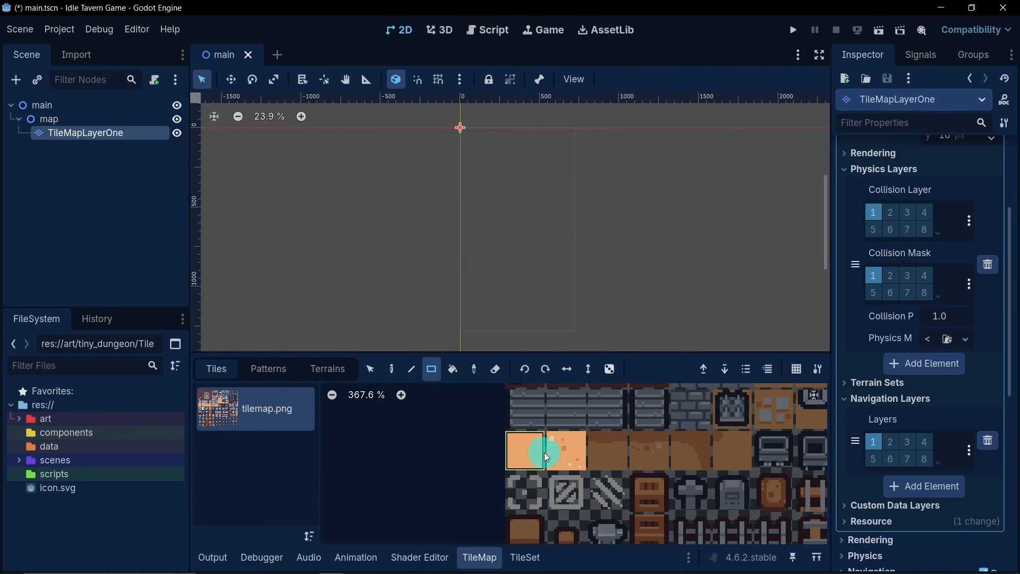
click(433, 369)
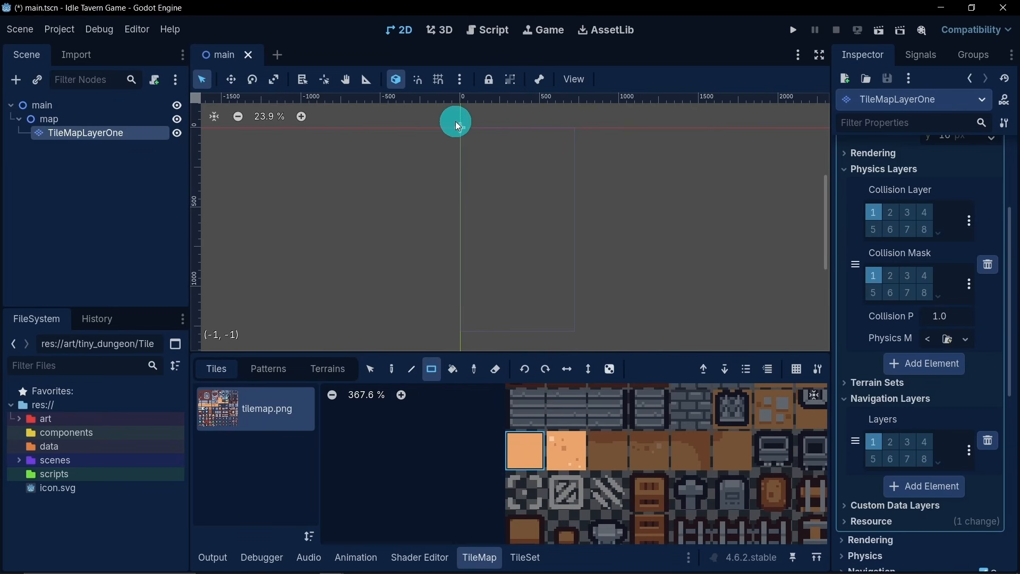
mouse_move(455, 121)
mouse_down()
mouse_move(530, 206)
mouse_move(579, 295)
mouse_move(584, 340)
mouse_up()
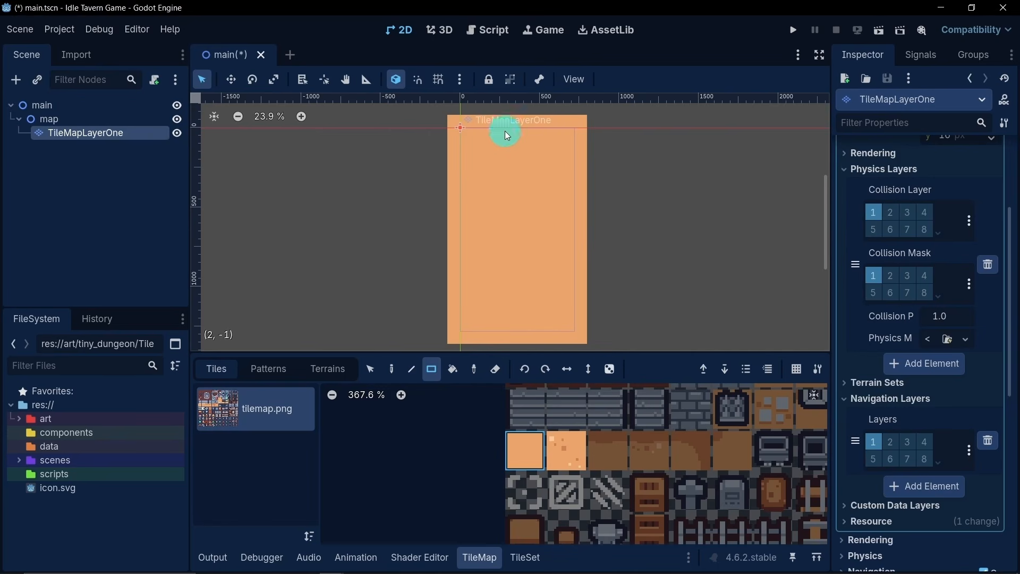
- Try scattering the speckled sand tile randomly over the whole floor with a scattering value of 0.4
middle_drag(493, 209, 506, 207)
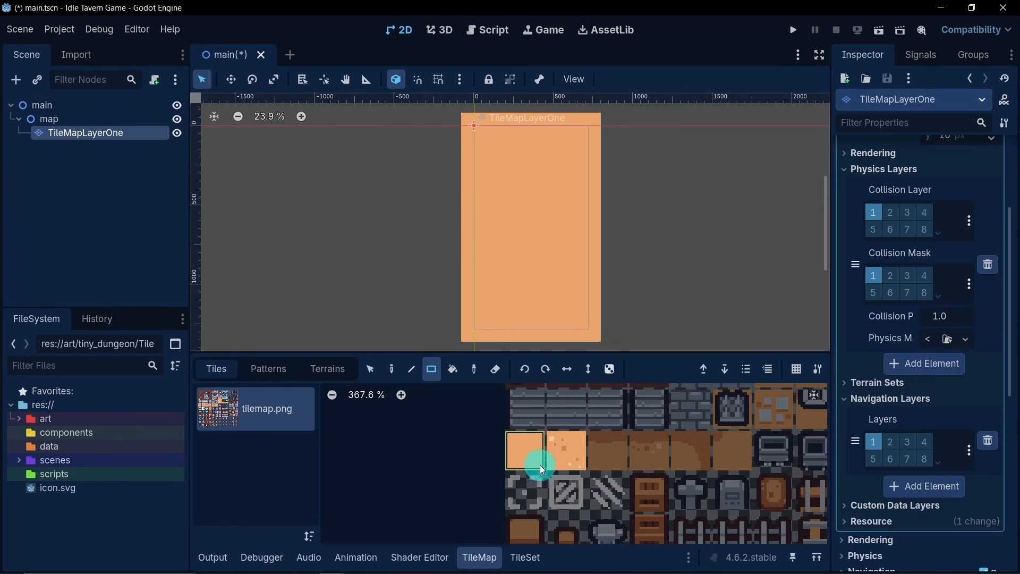
click(567, 452)
click(609, 372)
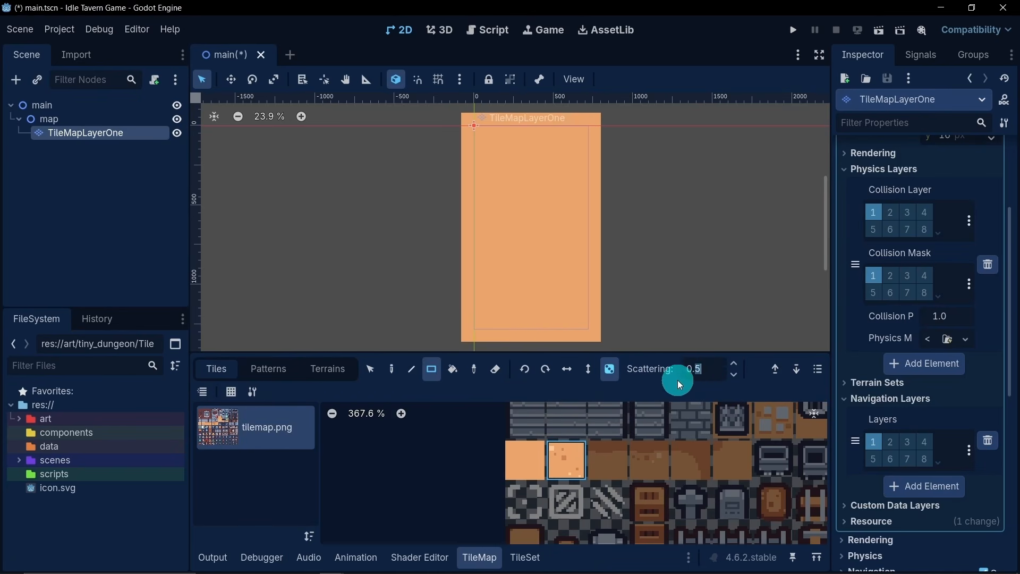
text(4)
drag(467, 122, 596, 330)
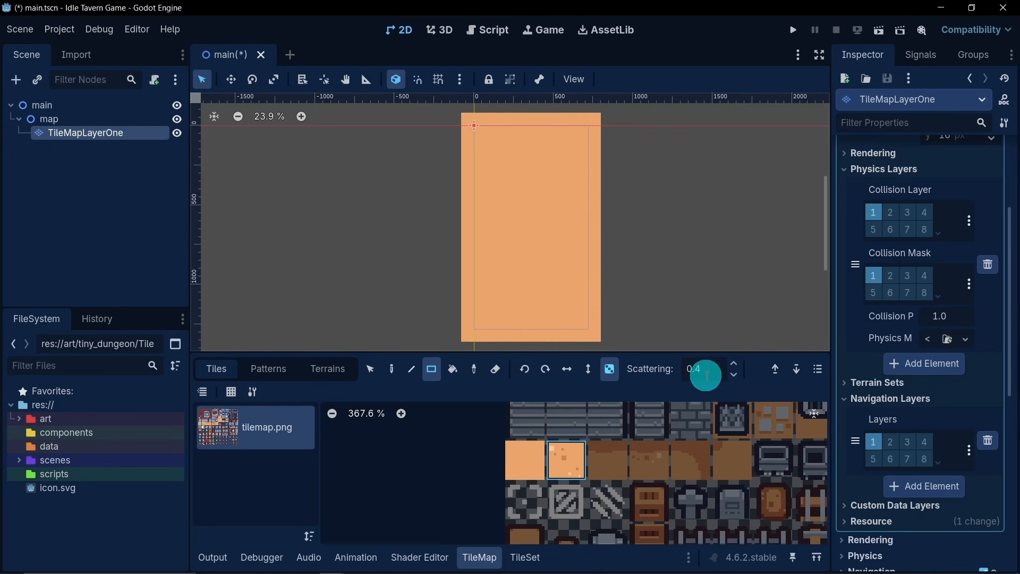
- Try covering the floor with the randomly placed speckled sand tile at a scattering of 0.7
drag(705, 372, 693, 369)
text(7)
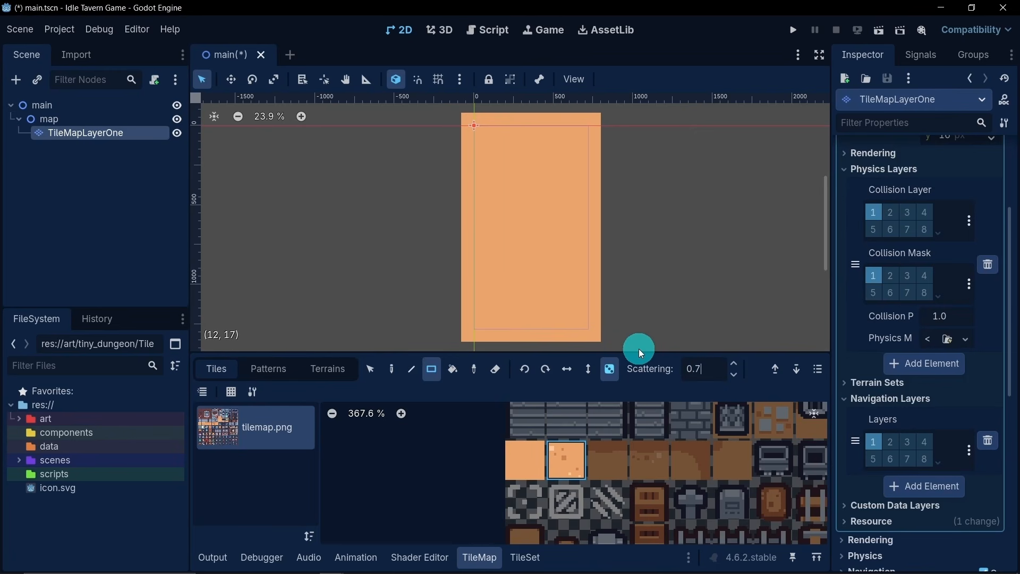
mouse_move(467, 120)
mouse_down()
mouse_move(555, 230)
mouse_move(594, 333)
mouse_up()
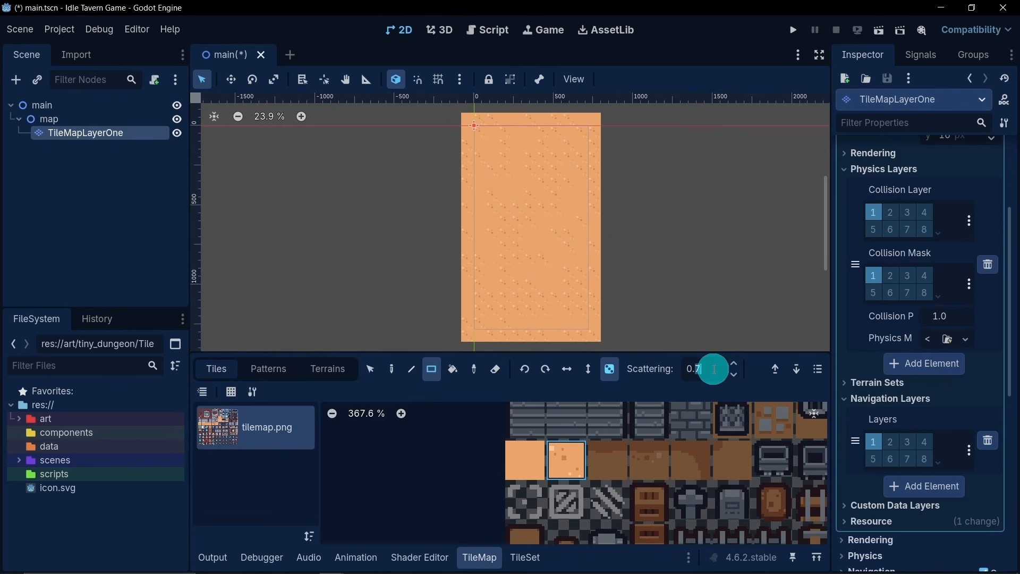
- Set the scattering to 0.9 and paint the speckled sand tile randomly over the whole floor
scroll(714, 372, up, 2)
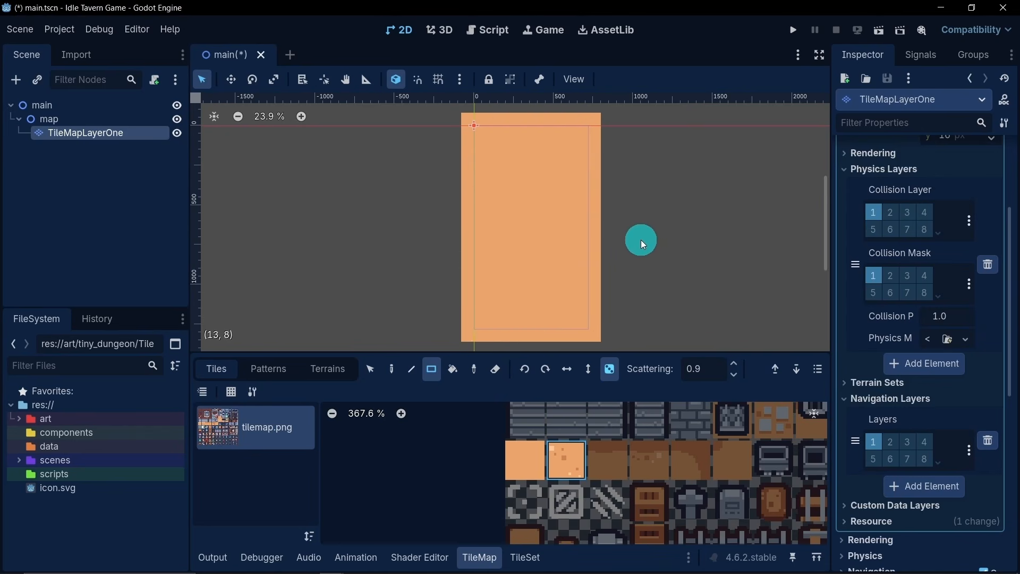
mouse_move(467, 119)
mouse_down()
mouse_move(588, 297)
mouse_move(596, 332)
mouse_up()
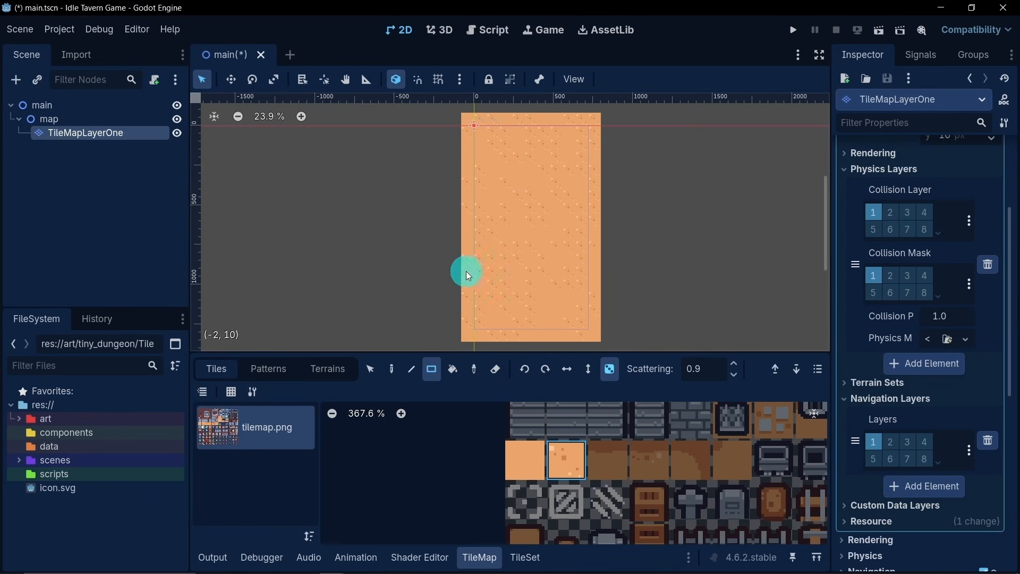
scroll(435, 260, down, 2)
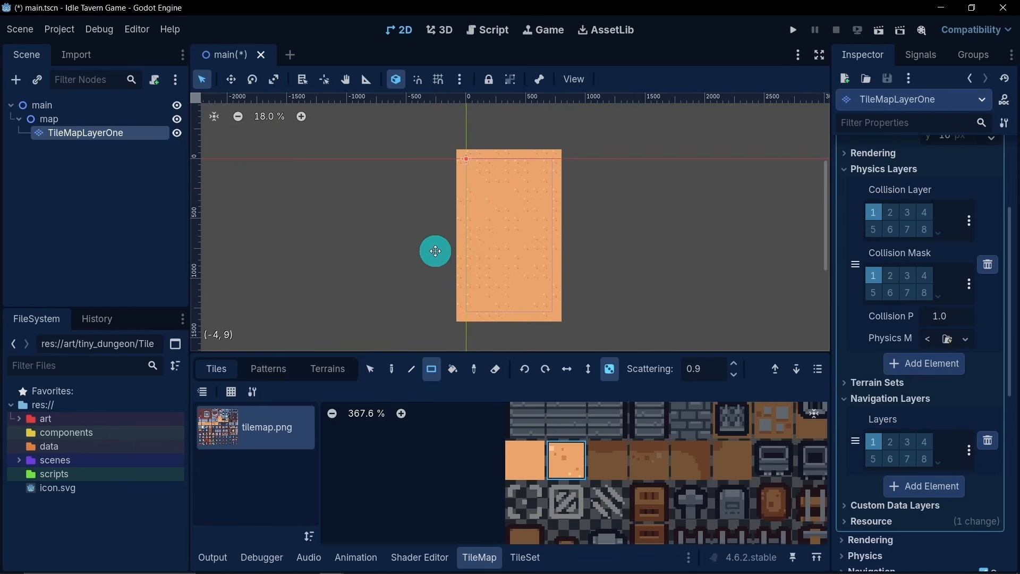
middle_drag(435, 251, 449, 254)
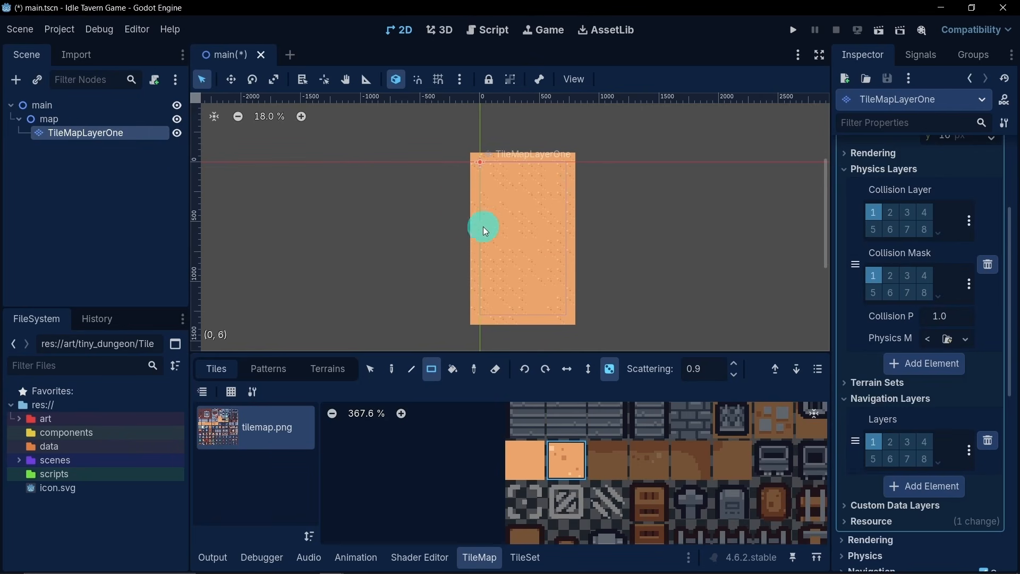
- Duplicate the TileMapLayerOne node and rename the copy TileMapLayerTwo
click(104, 194)
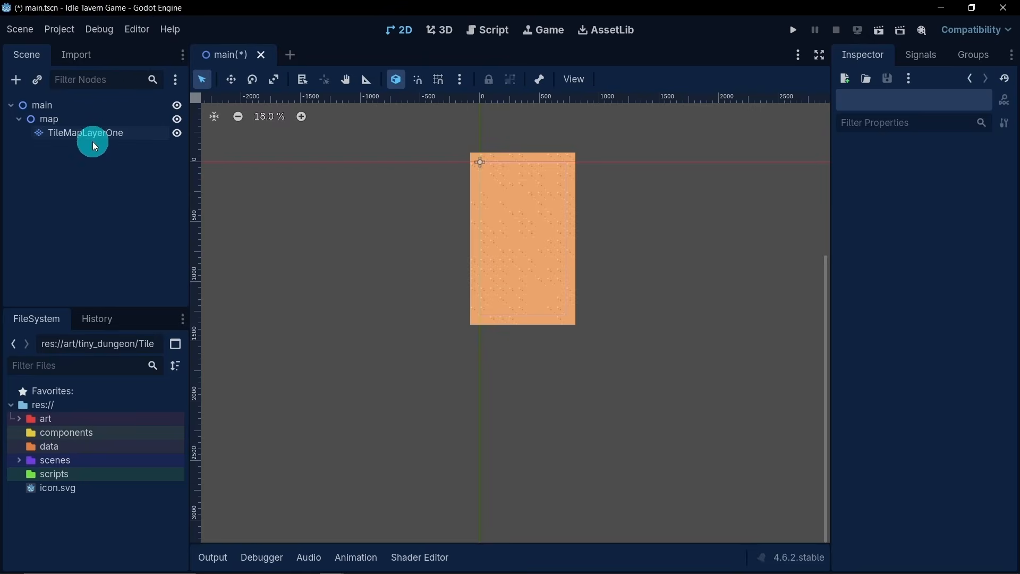
click(110, 133)
key(ctrl+d)
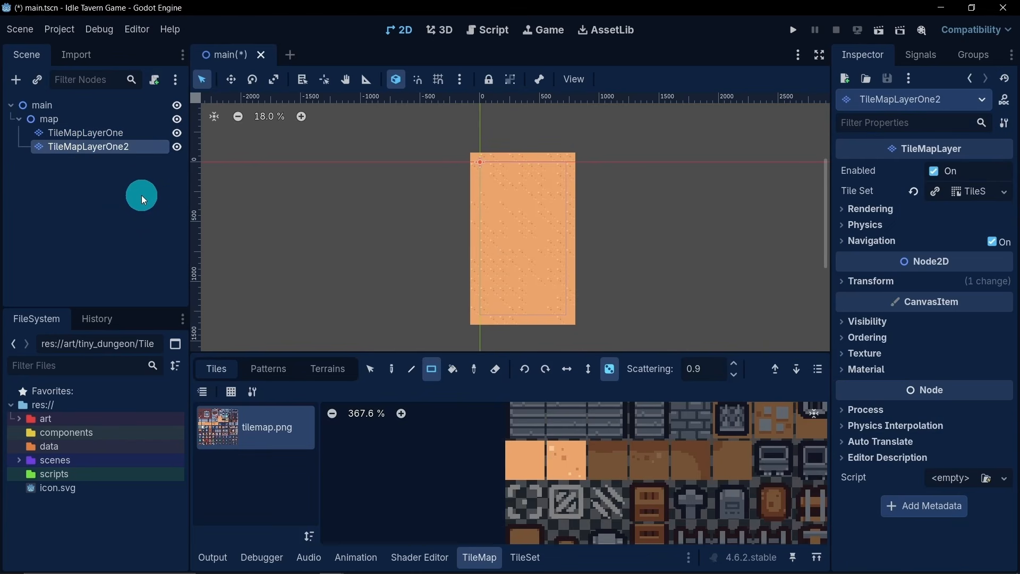
click(149, 153)
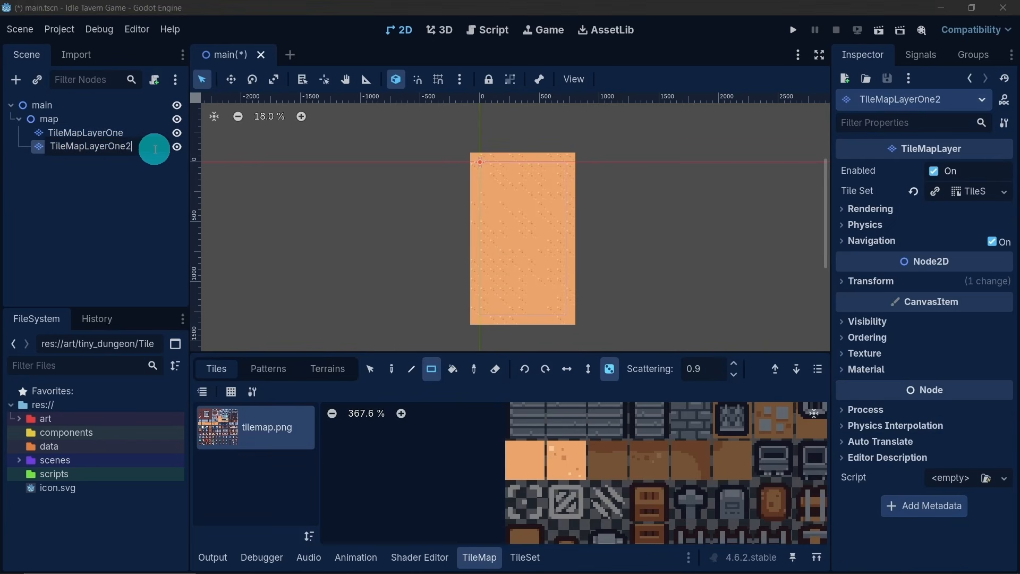
drag(154, 149, 111, 153)
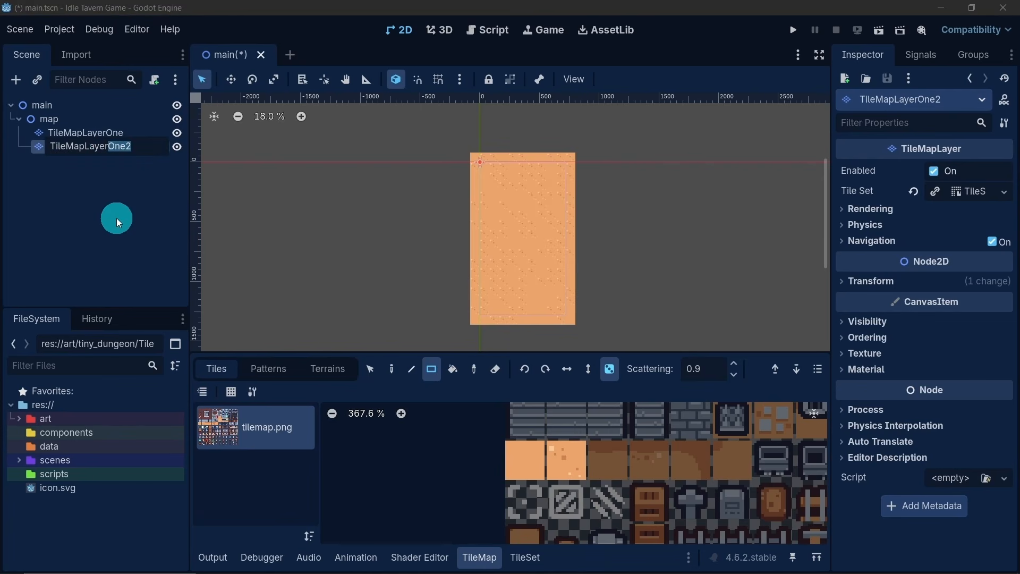
text(Two)
key(Return)
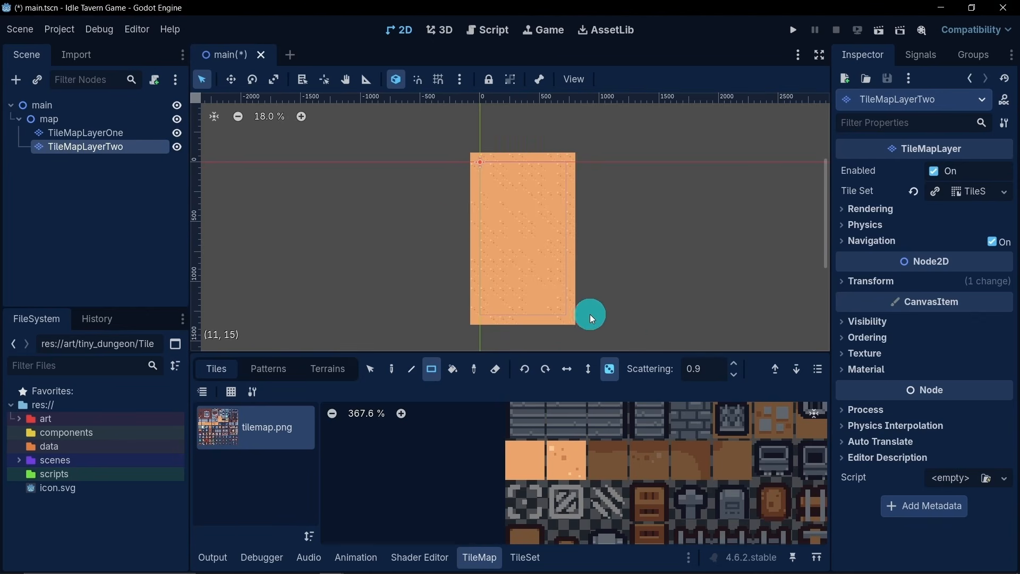
- Turn off random placement and erase the whole block of copied tiles from TileMapLayerTwo
click(495, 369)
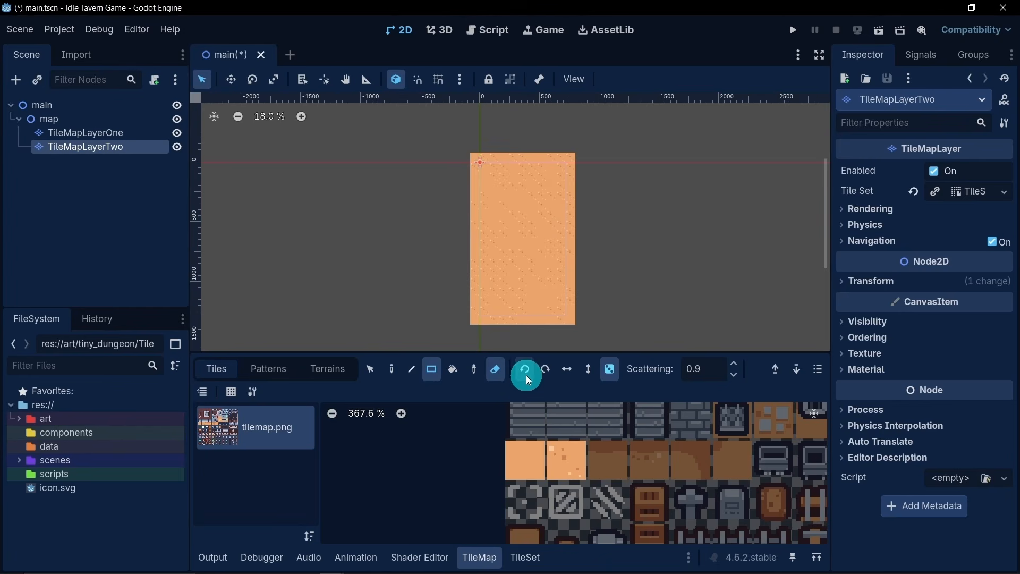
click(611, 374)
mouse_move(467, 144)
mouse_down()
mouse_move(608, 317)
mouse_move(577, 336)
mouse_up()
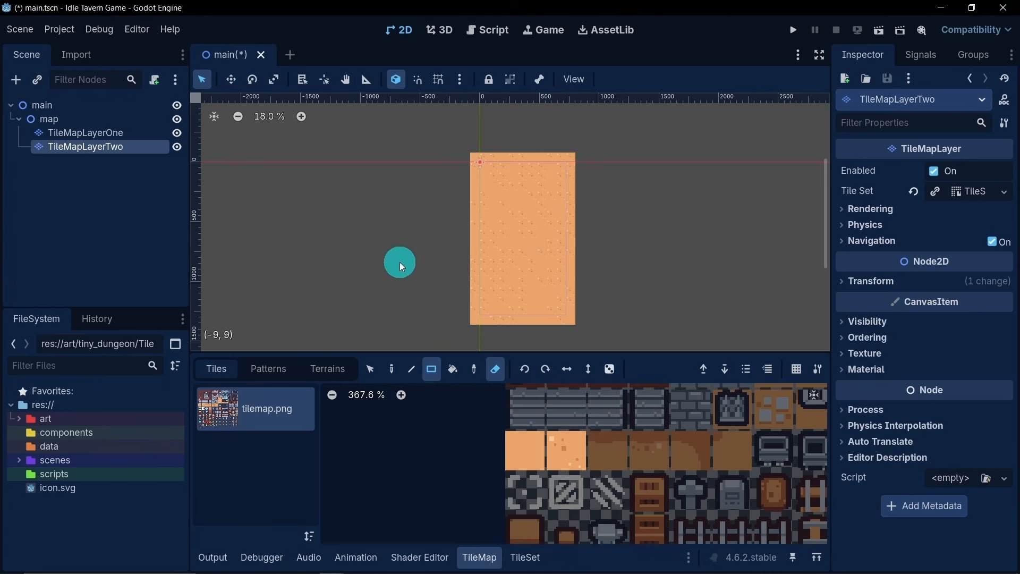
- Create tiles in the TileSet's tilemap.png atlas for the plain dark red corner tile and the adjoining three-by-three stone-framed block
scroll(557, 423, down, 5)
middle_drag(569, 417, 562, 446)
scroll(575, 435, down, 2)
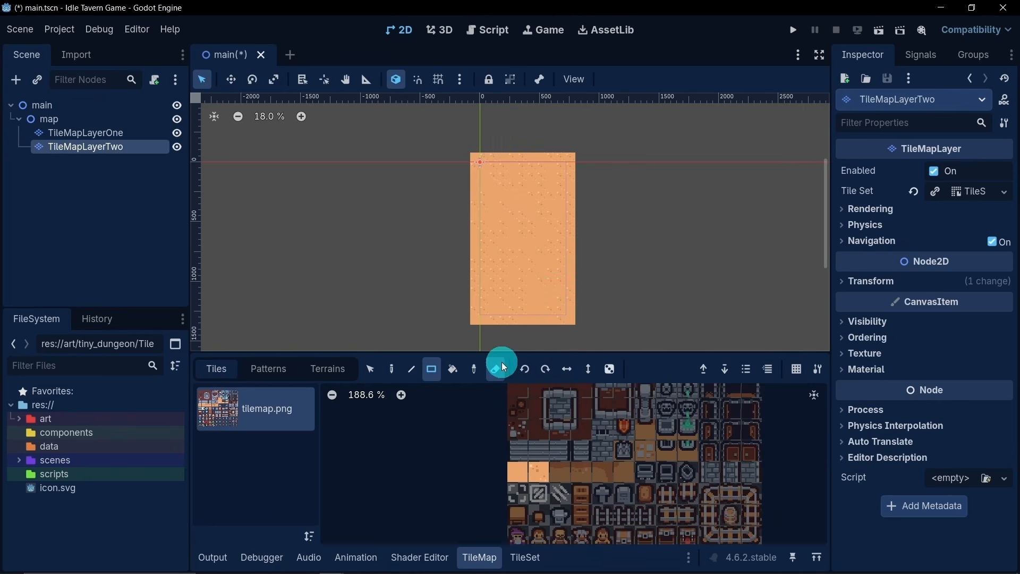
click(523, 555)
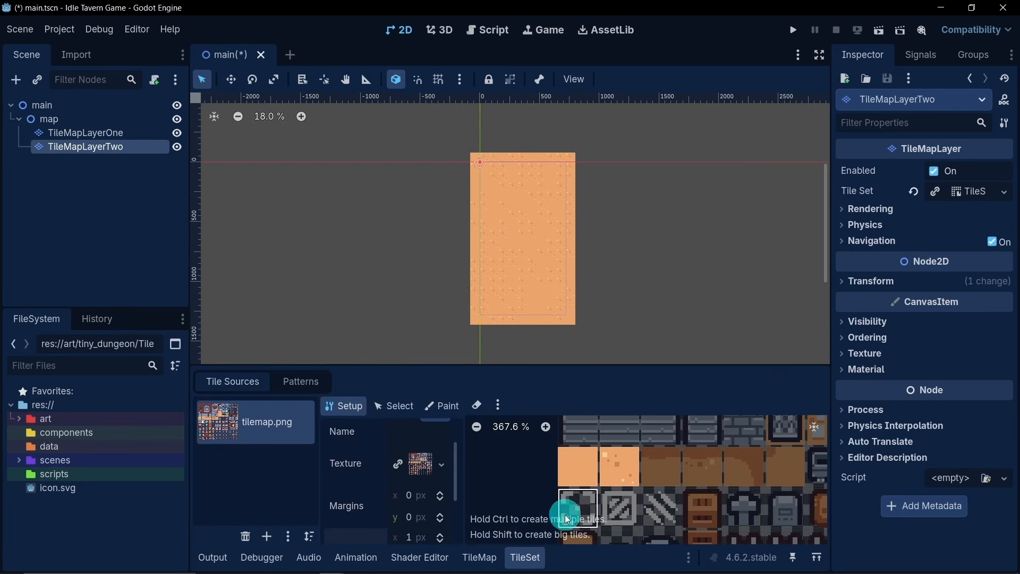
middle_drag(701, 490, 668, 456)
scroll(668, 455, down, 3)
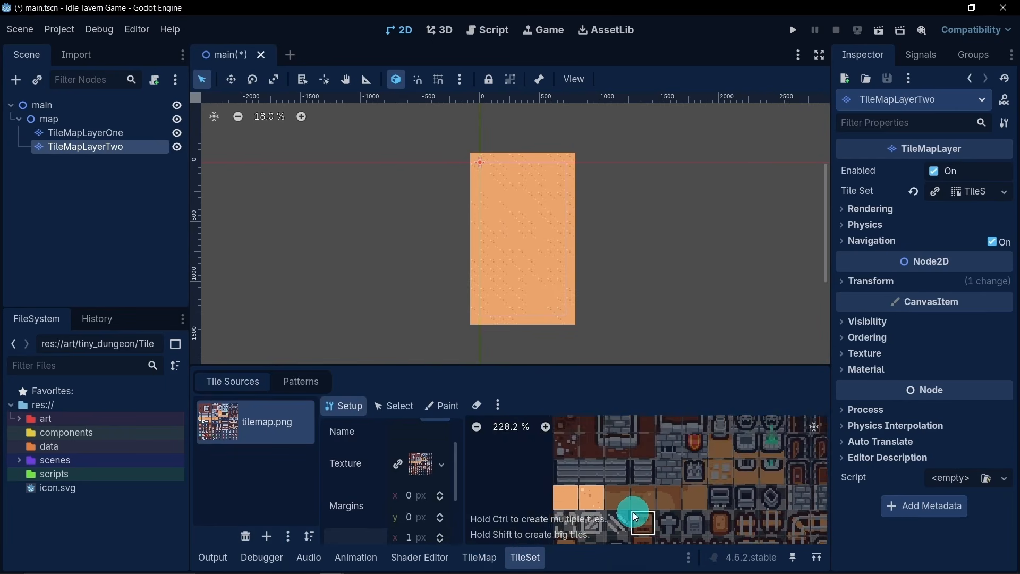
middle_drag(633, 511, 632, 416)
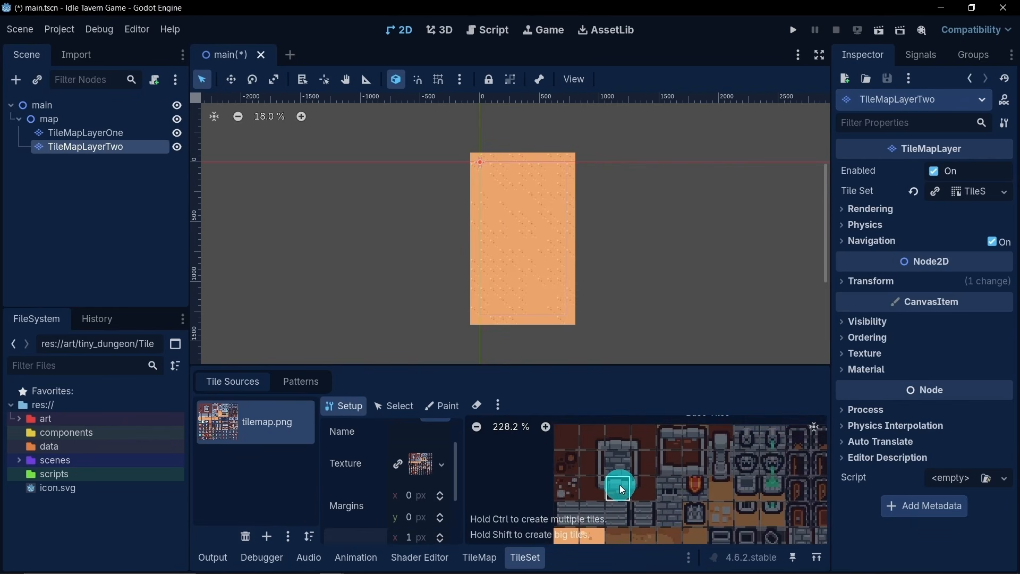
click(568, 444)
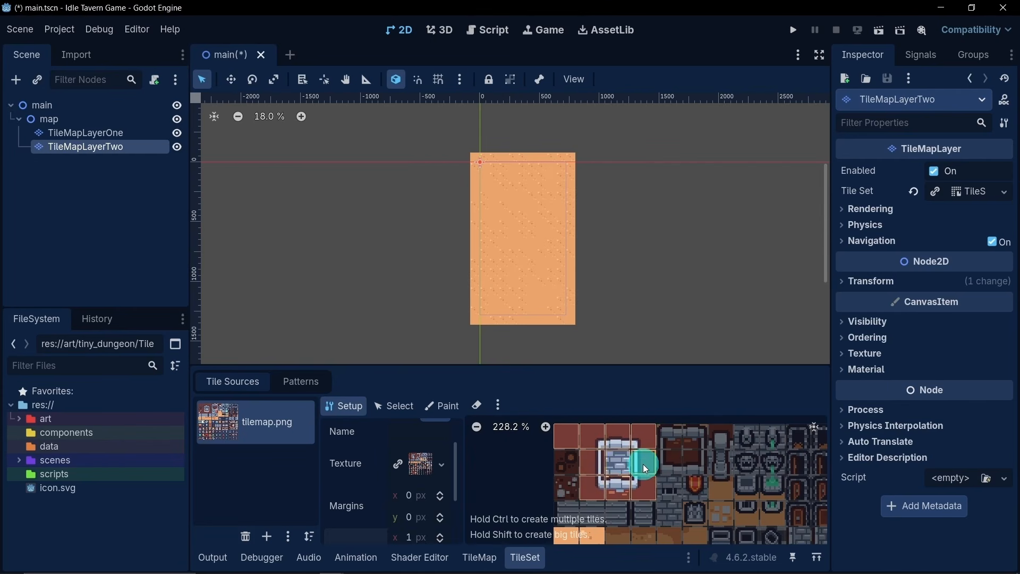
click(588, 445)
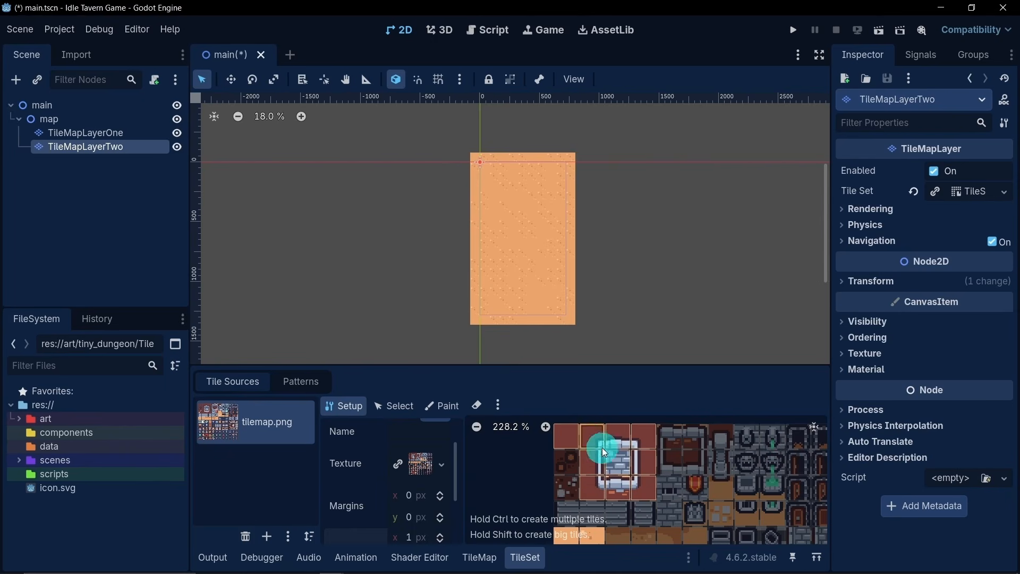
click(624, 476)
middle_drag(633, 474, 649, 489)
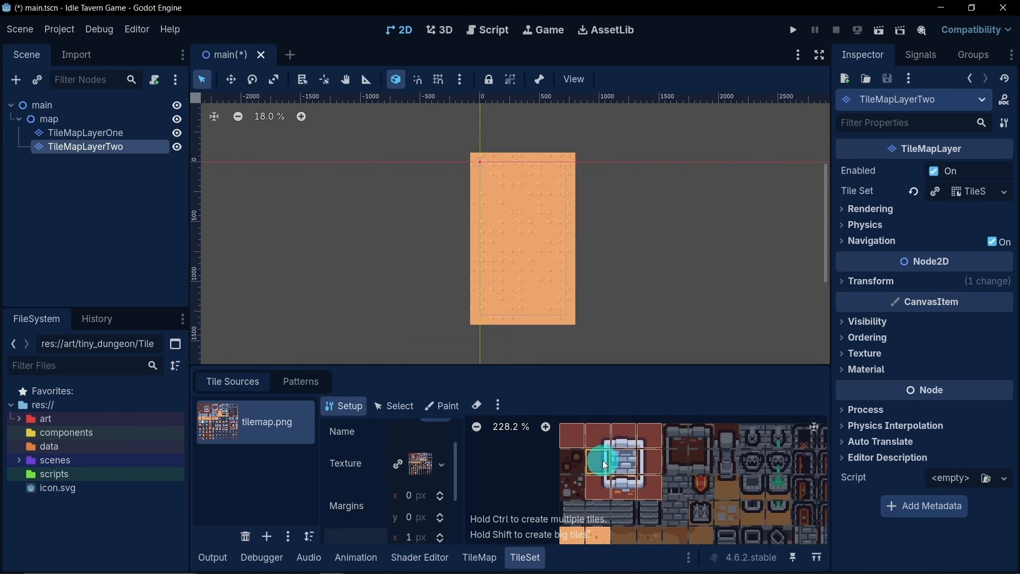
- Paint the plain dark red tile on TileMapLayerTwo as a wall along the viewport frame's top and right edges
click(479, 556)
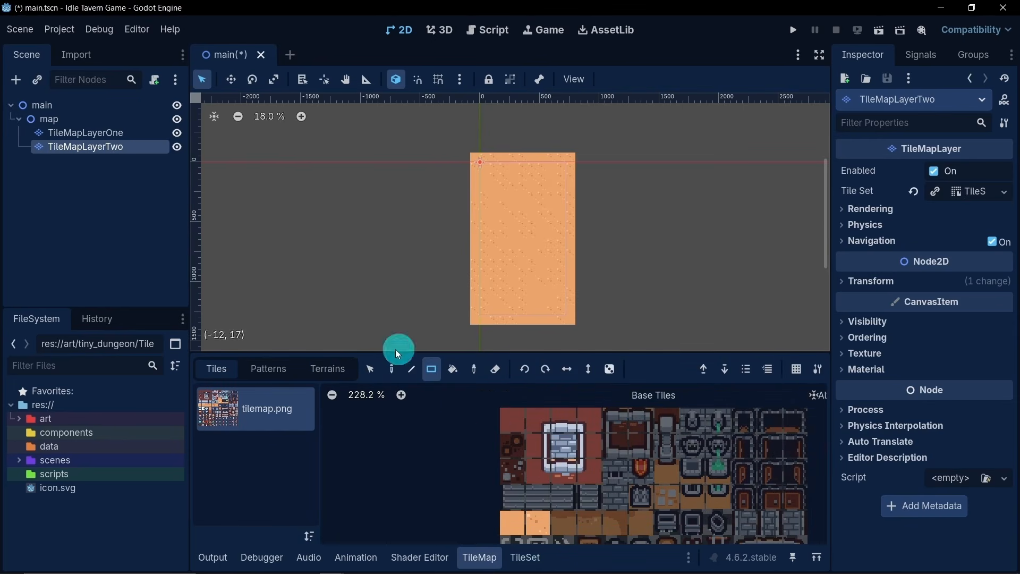
click(518, 425)
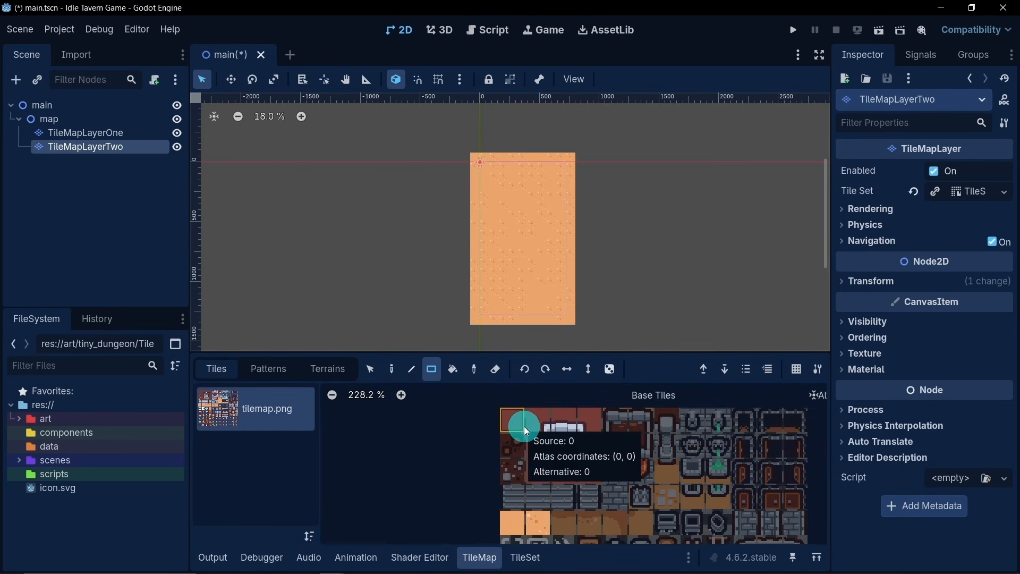
click(496, 186)
mouse_move(495, 186)
mouse_down()
mouse_move(500, 168)
mouse_move(560, 168)
mouse_move(559, 178)
mouse_up()
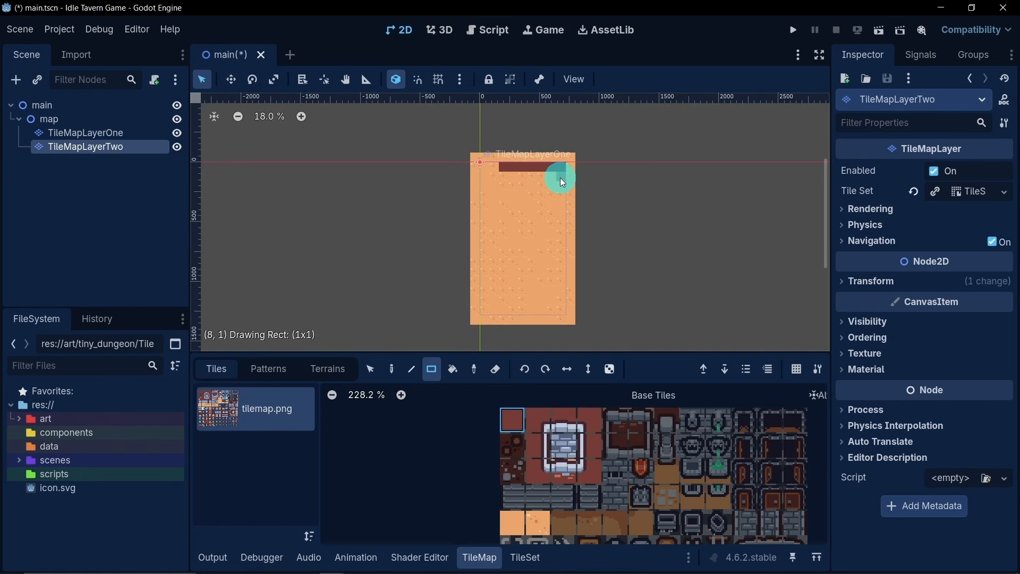
drag(560, 177, 562, 308)
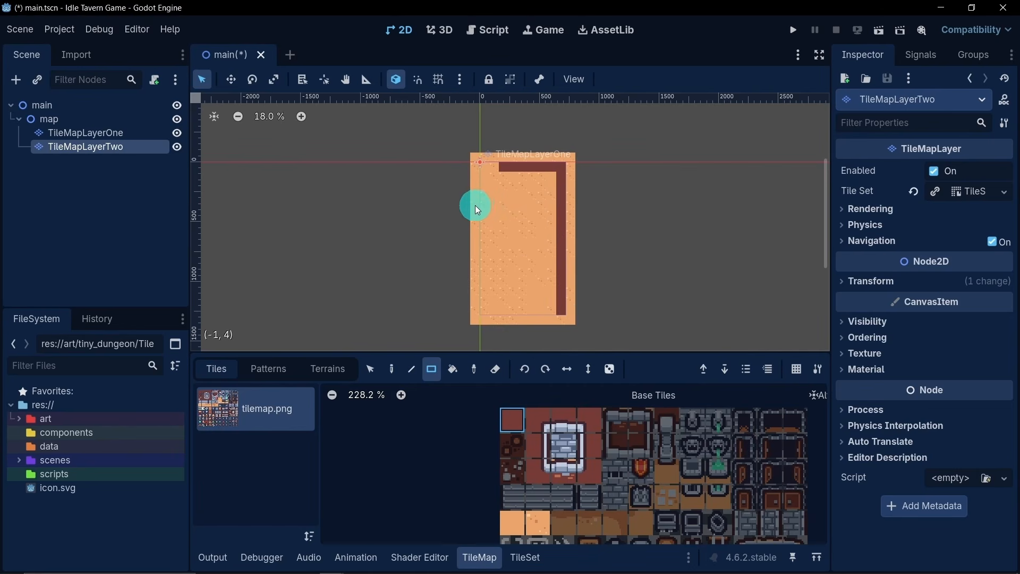
- Add the left wall with its short inward ledge, thicken the top and right walls to the floor's edge, and extend the top wall leftward
drag(476, 206, 485, 205)
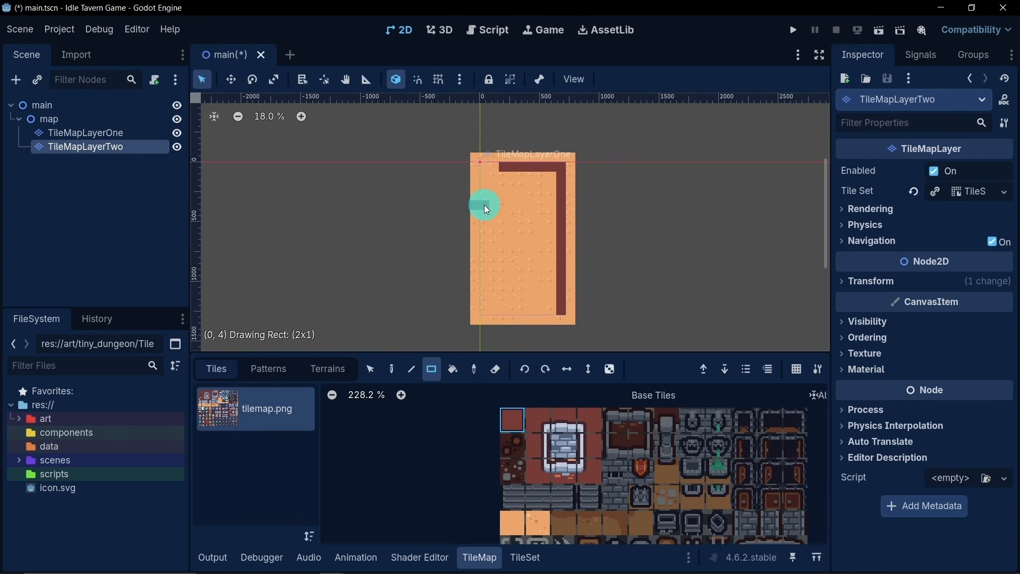
mouse_move(486, 205)
mouse_down()
mouse_move(490, 216)
mouse_move(473, 215)
mouse_move(474, 316)
mouse_up()
mouse_move(573, 318)
mouse_down()
mouse_move(565, 161)
mouse_move(506, 158)
mouse_up()
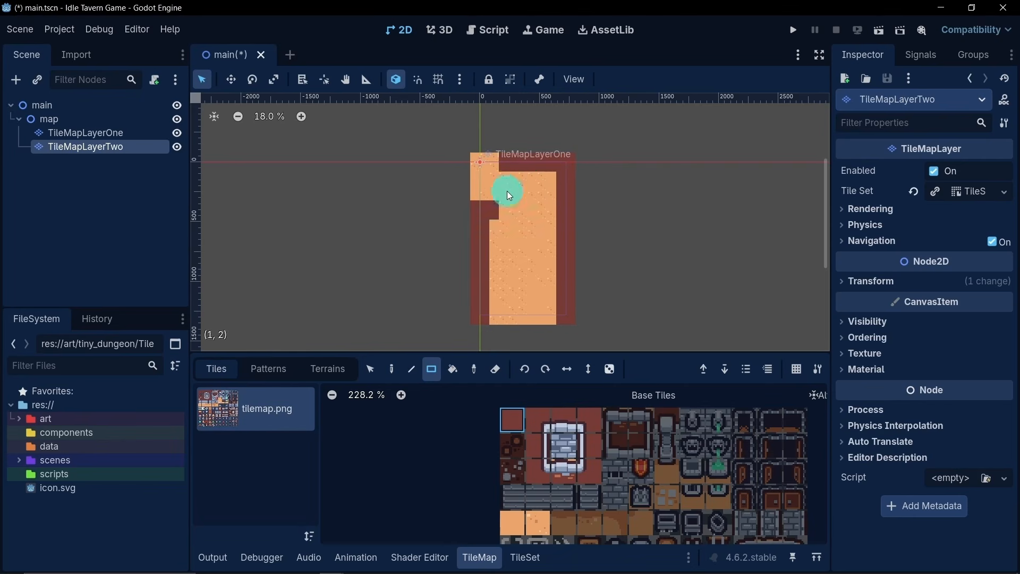
drag(495, 165, 522, 173)
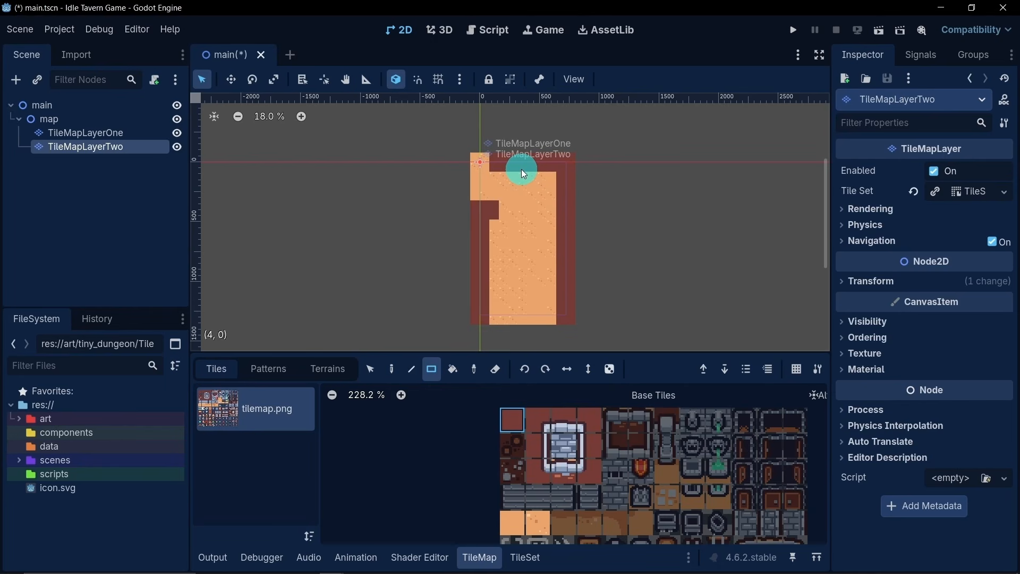
- Undo the top wall's last leftward extension and line the wall's lower edge with stone-edged tiles, ending in a corner tile at the right wall
scroll(471, 169, up, 2)
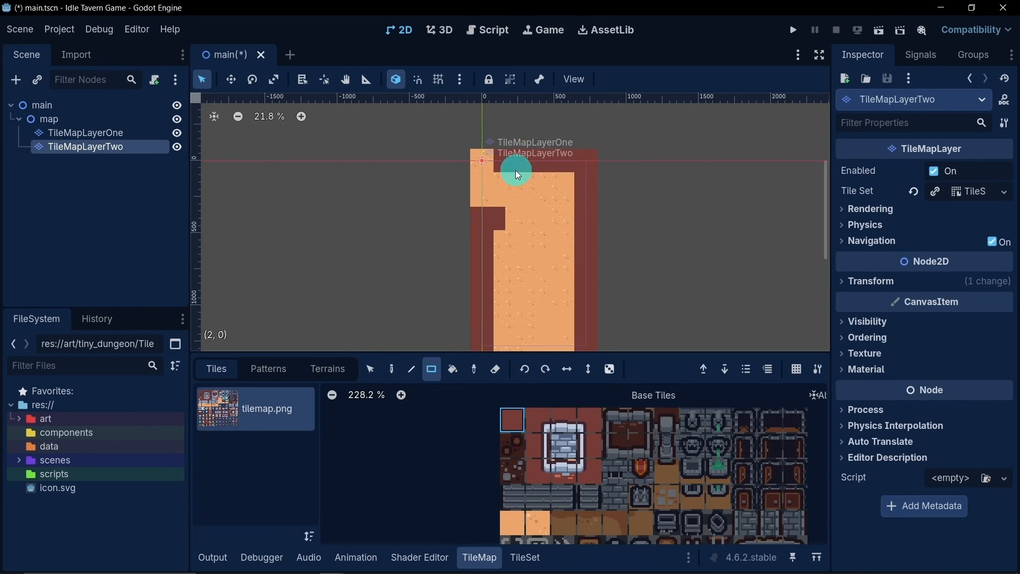
key(ctrl+z)
middle_drag(554, 244, 544, 218)
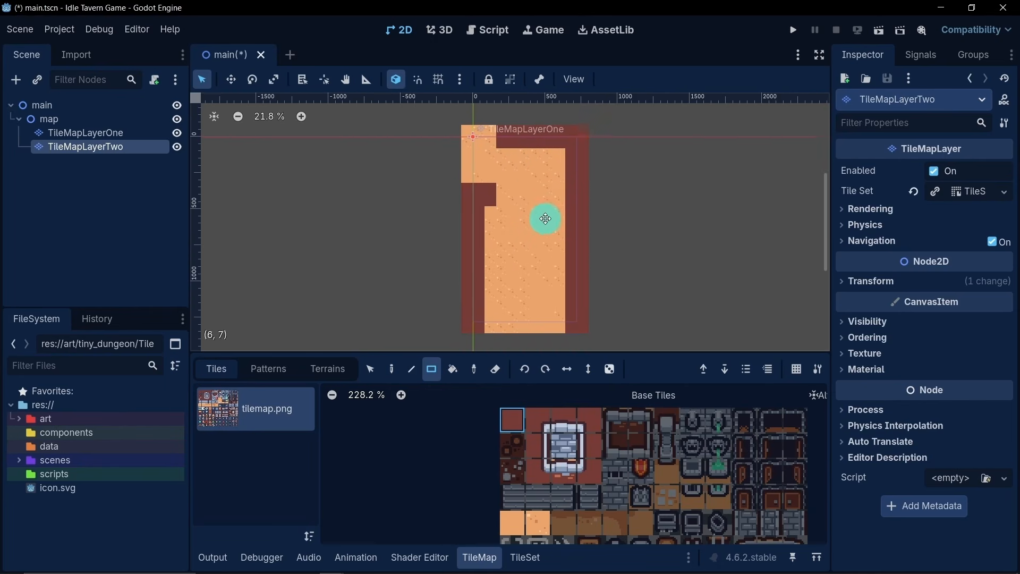
click(570, 429)
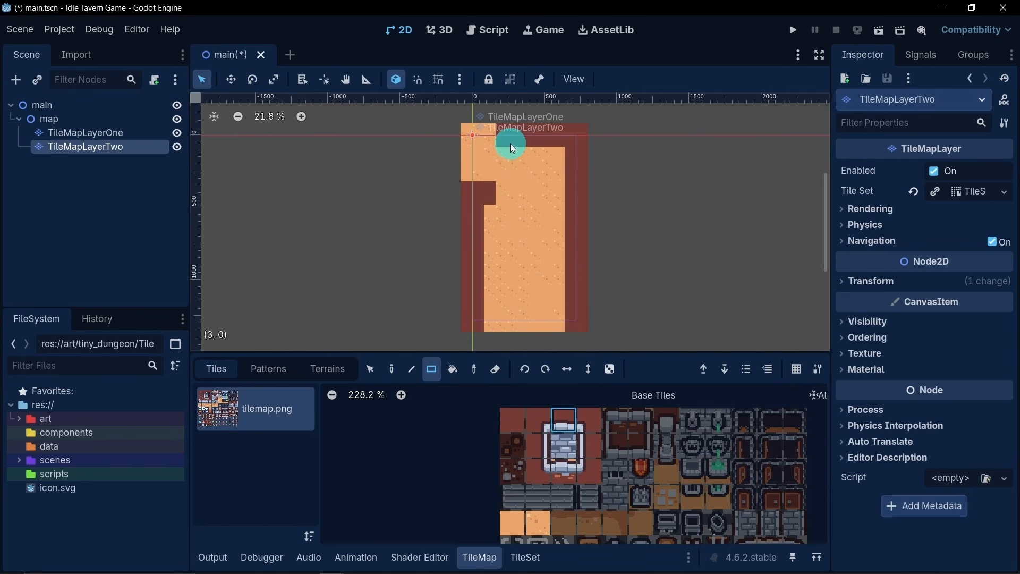
drag(505, 143, 559, 145)
click(565, 415)
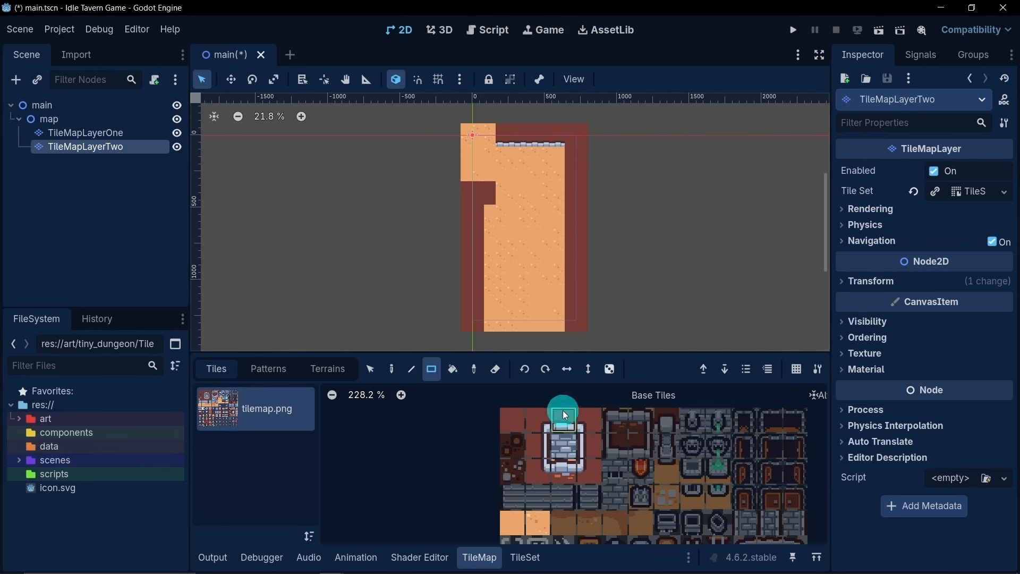
click(567, 144)
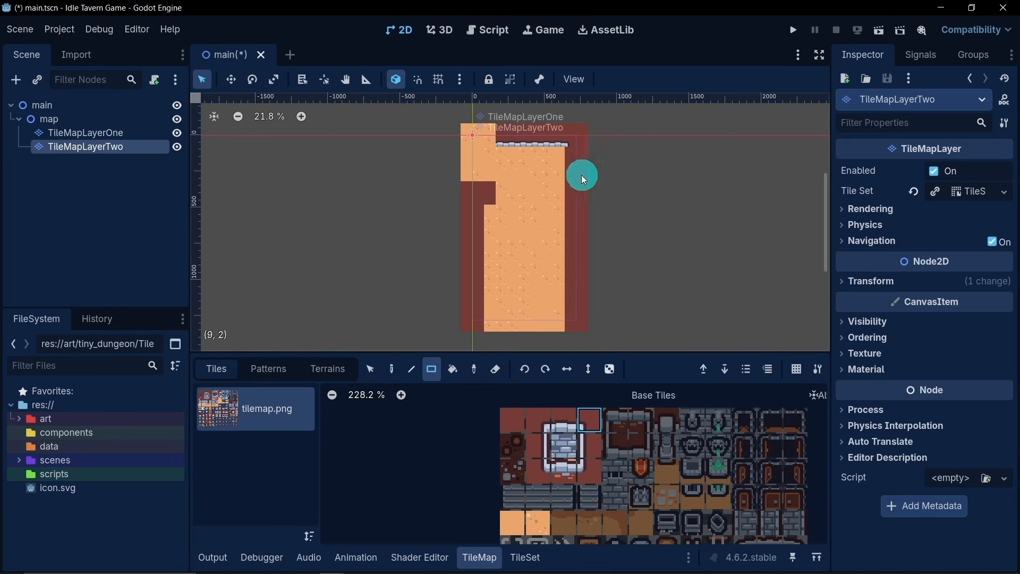
- Line the right wall's inner edge with a single column of the vertical stone-edged tile down to the bottom of the floor
click(593, 432)
click(586, 446)
click(562, 172)
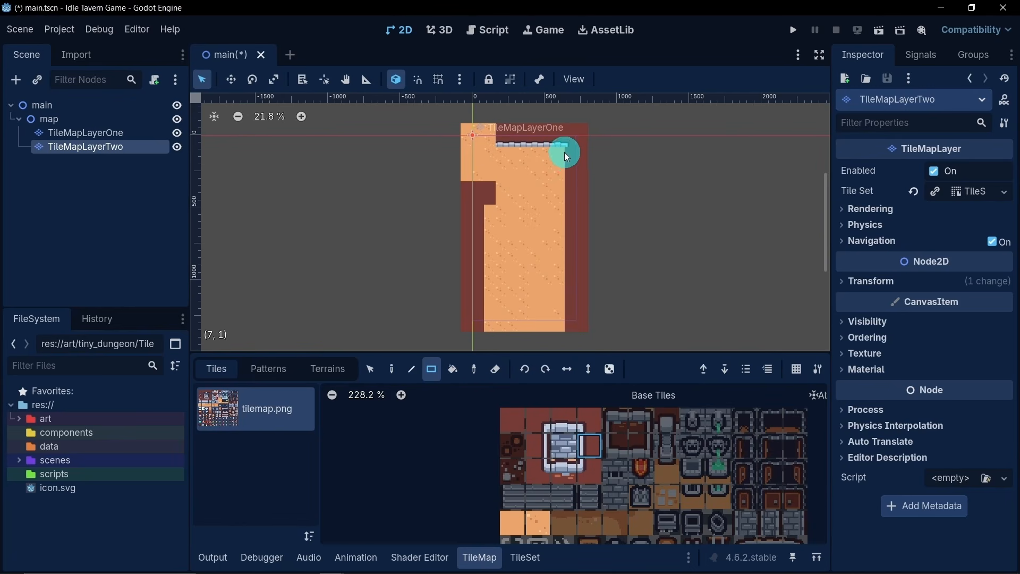
drag(566, 152, 568, 195)
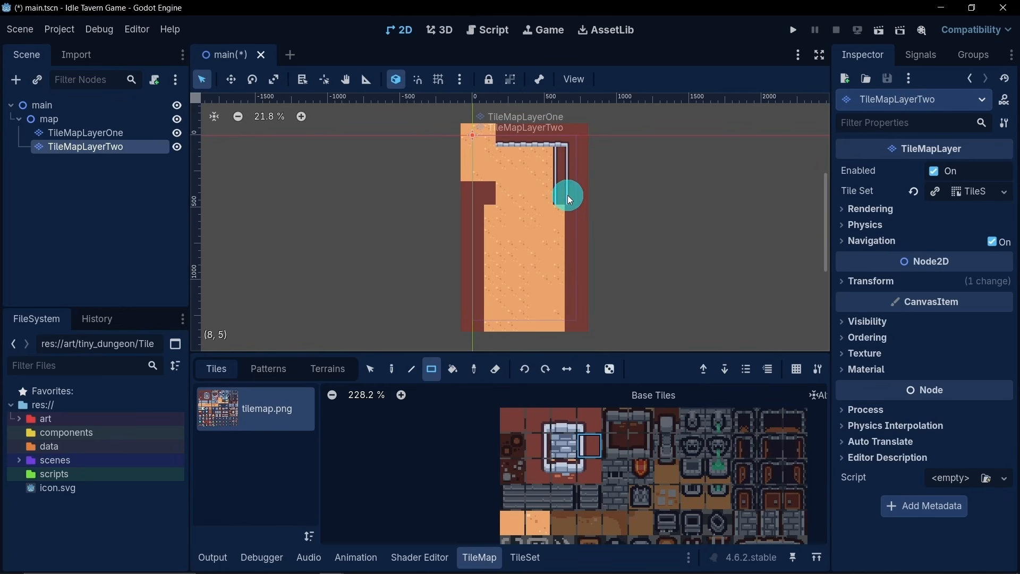
drag(566, 154, 572, 326)
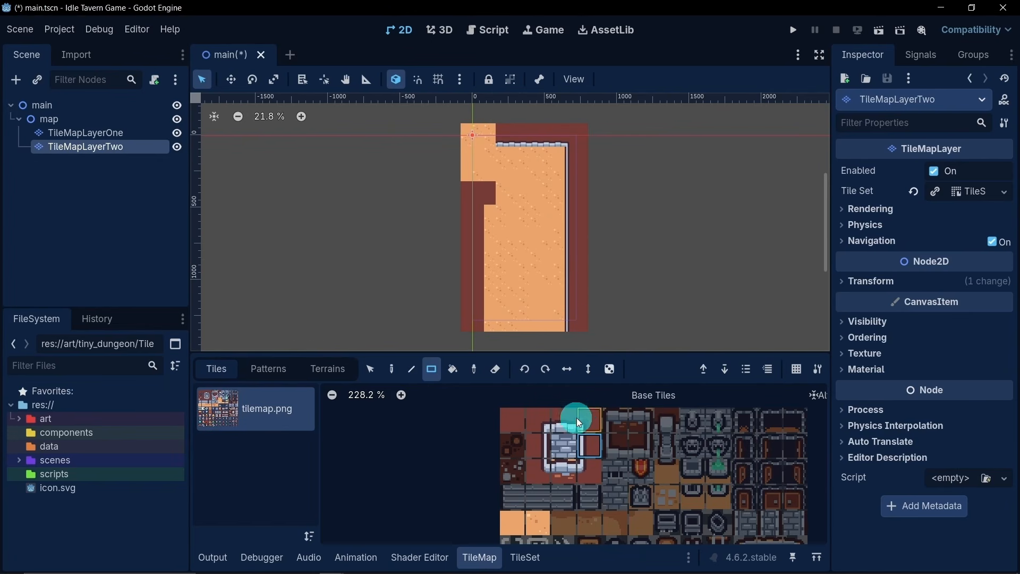
- Line the left wall's inner edge with vertical stone-edged tiles and add a matching corner tile directly under the ledge
click(547, 449)
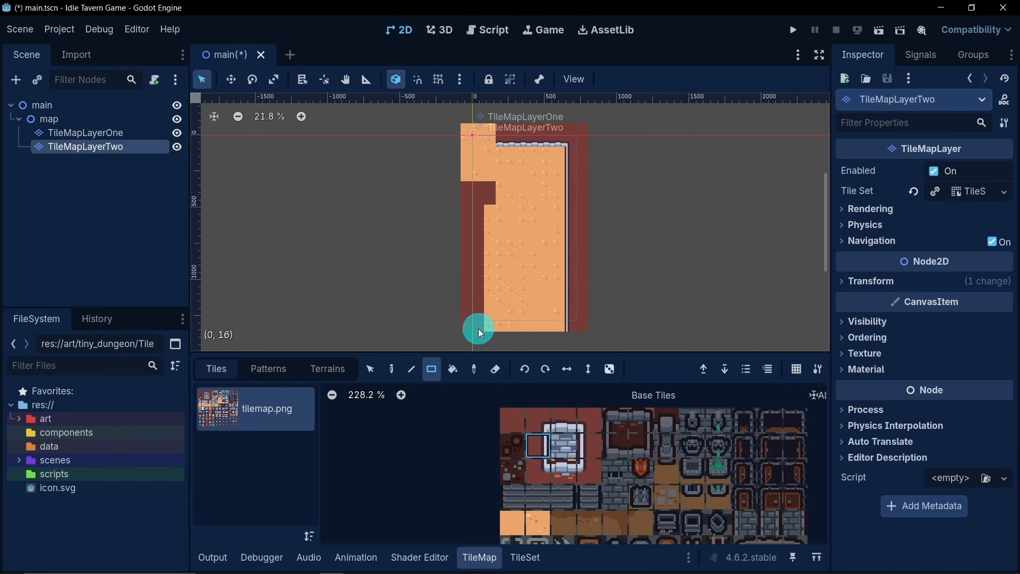
drag(478, 328, 483, 208)
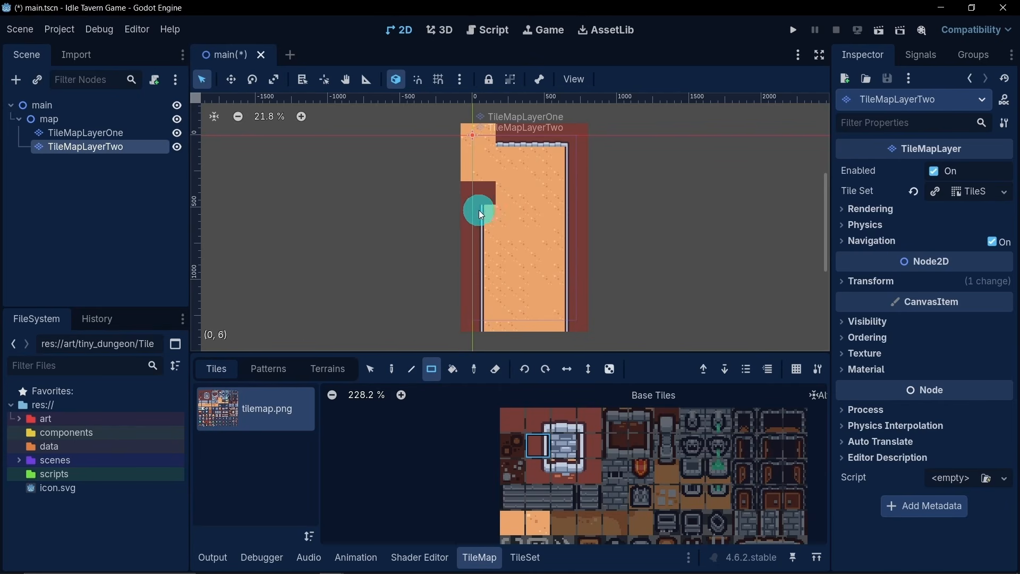
click(544, 417)
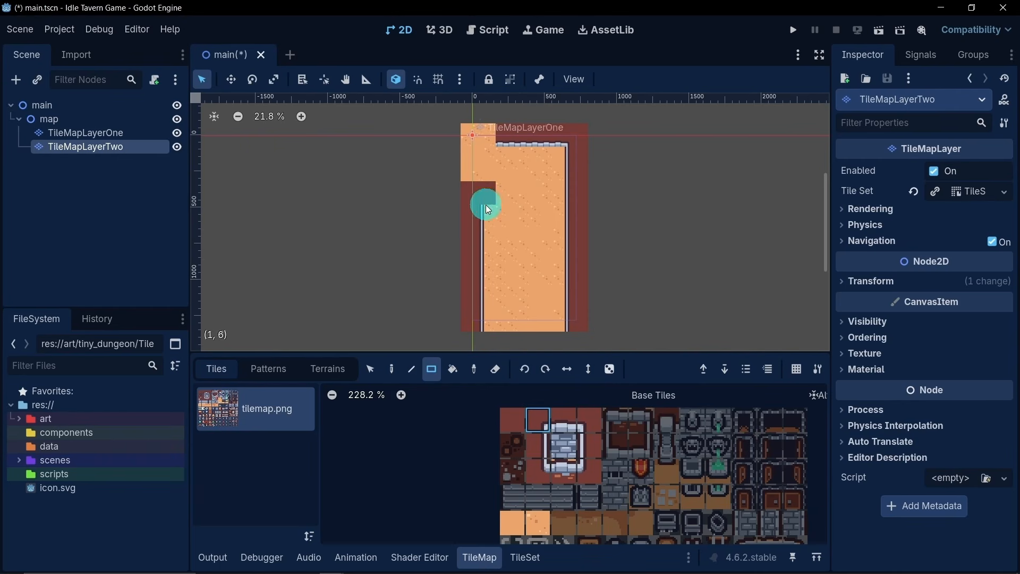
click(482, 196)
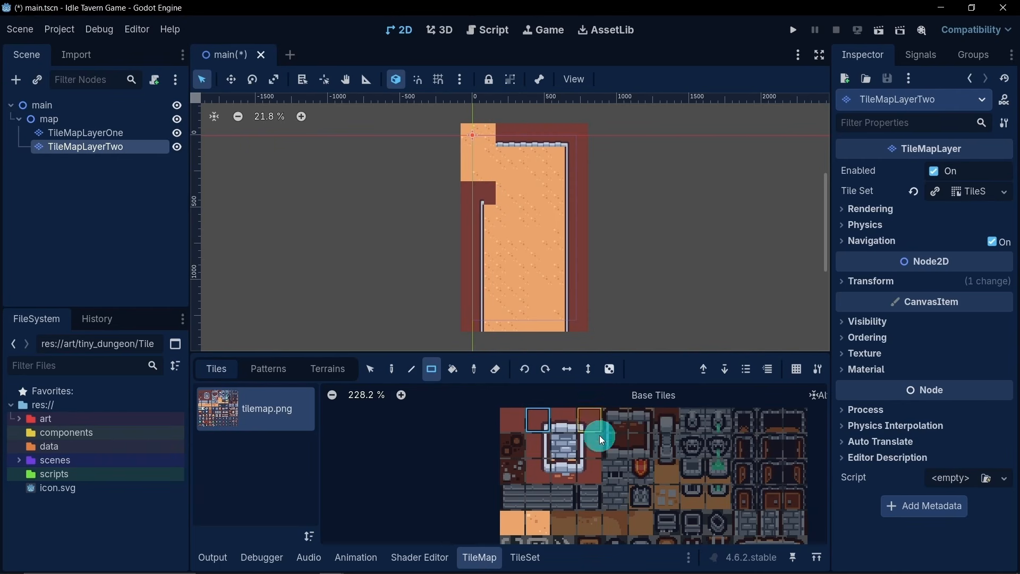
- Edge the underside of the left ledge with stone and place one stone brick tile directly beneath it
click(566, 470)
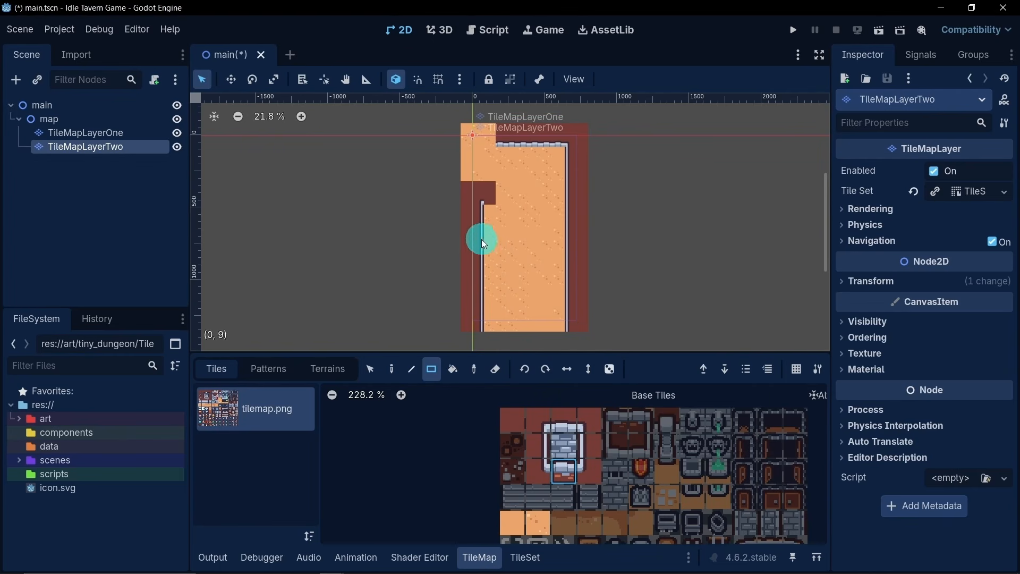
click(497, 203)
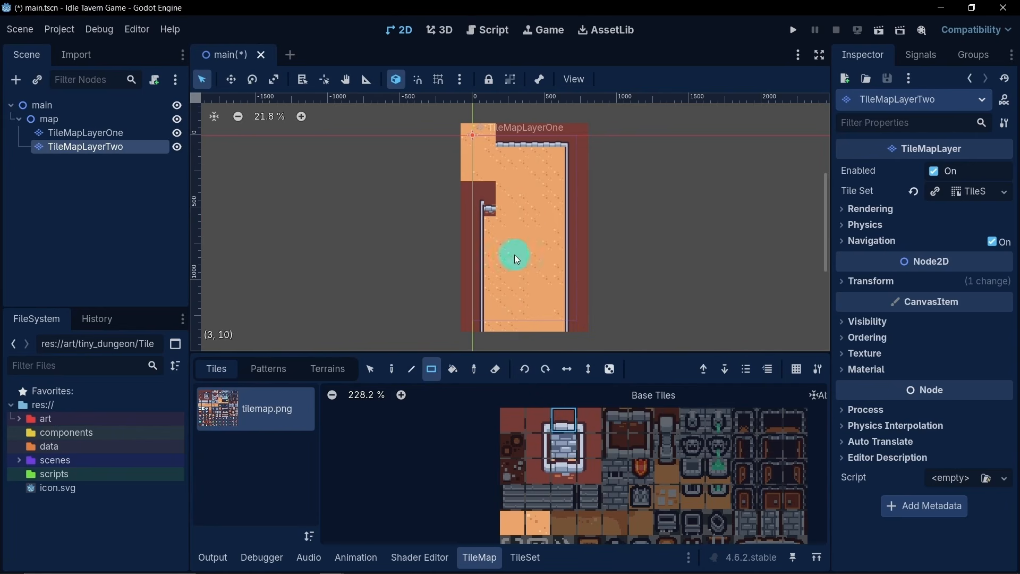
right_click(491, 207)
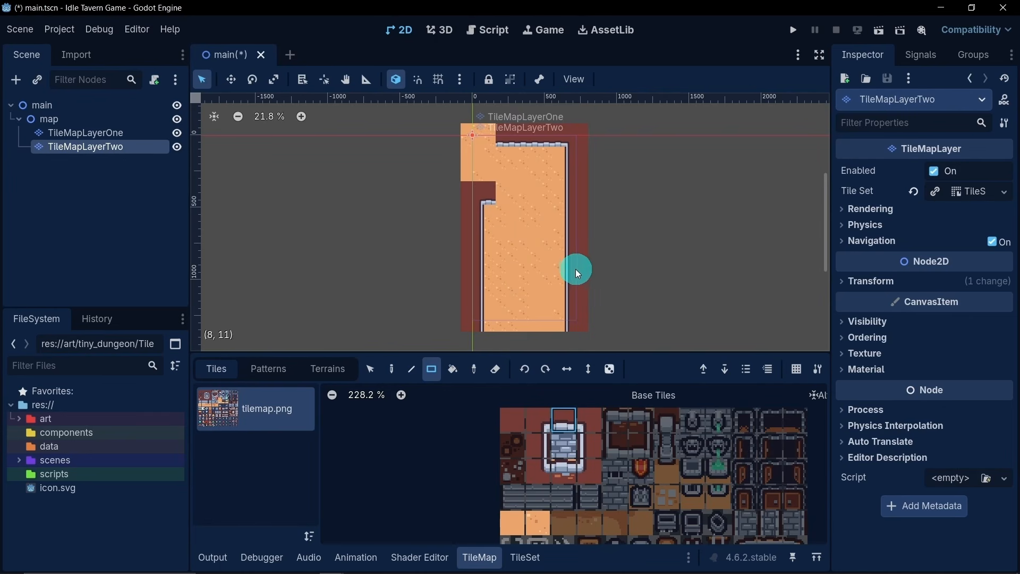
click(488, 207)
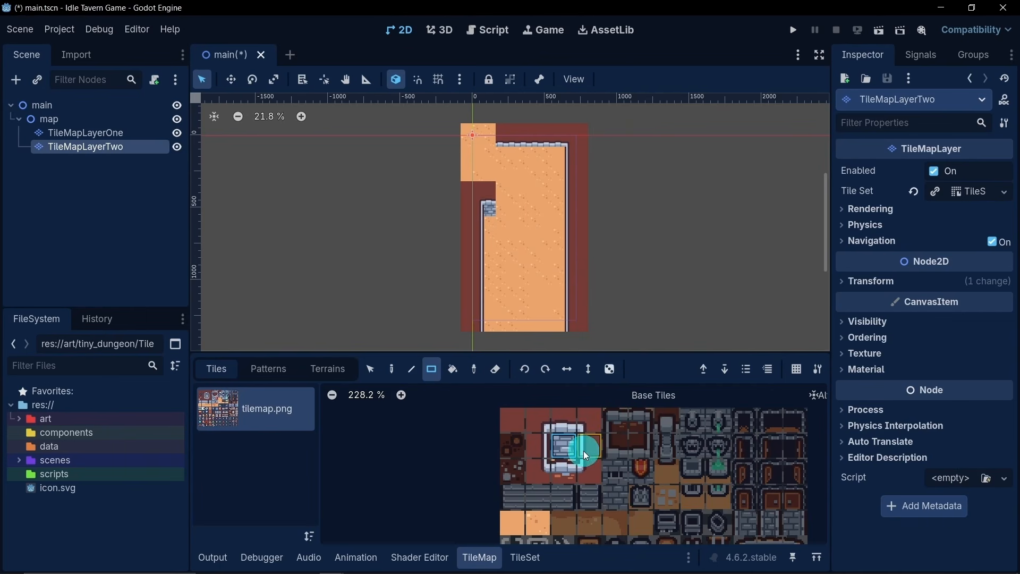
- Place the lower-right corner tile of the stone-framed block at the inner end of the left ledge
scroll(648, 444, down, 2)
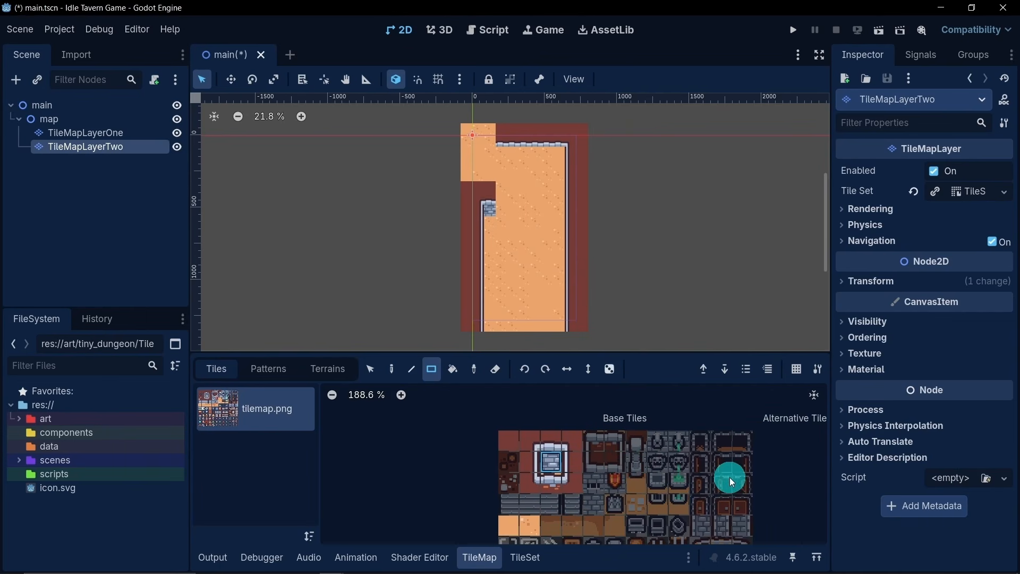
middle_drag(614, 480, 632, 476)
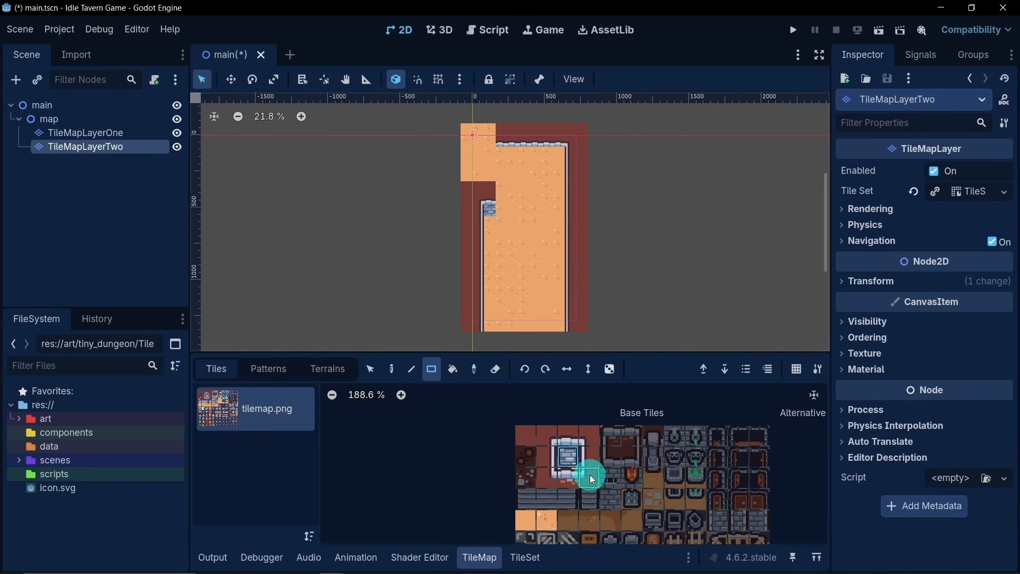
middle_drag(590, 474, 612, 428)
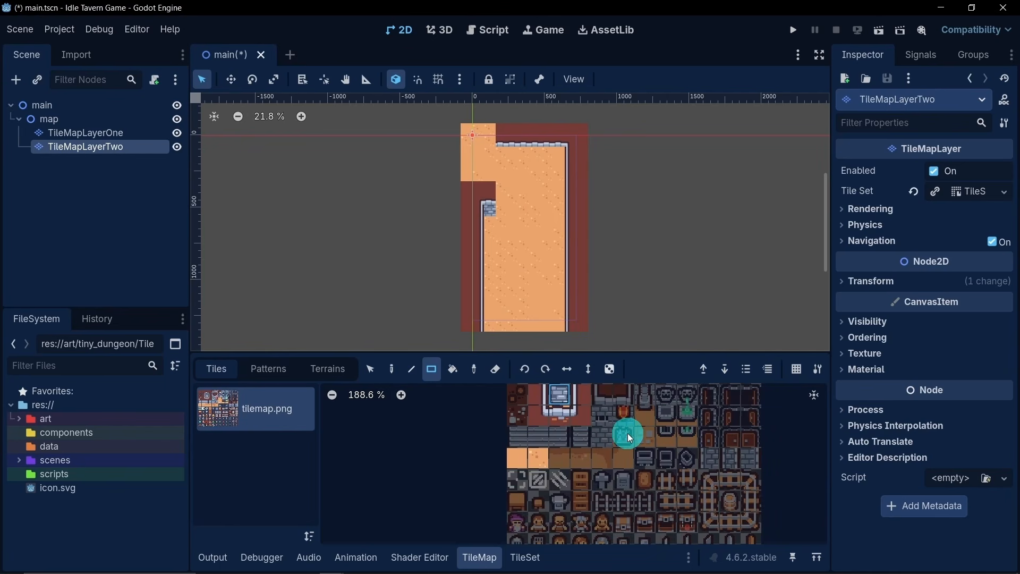
middle_drag(572, 367, 564, 460)
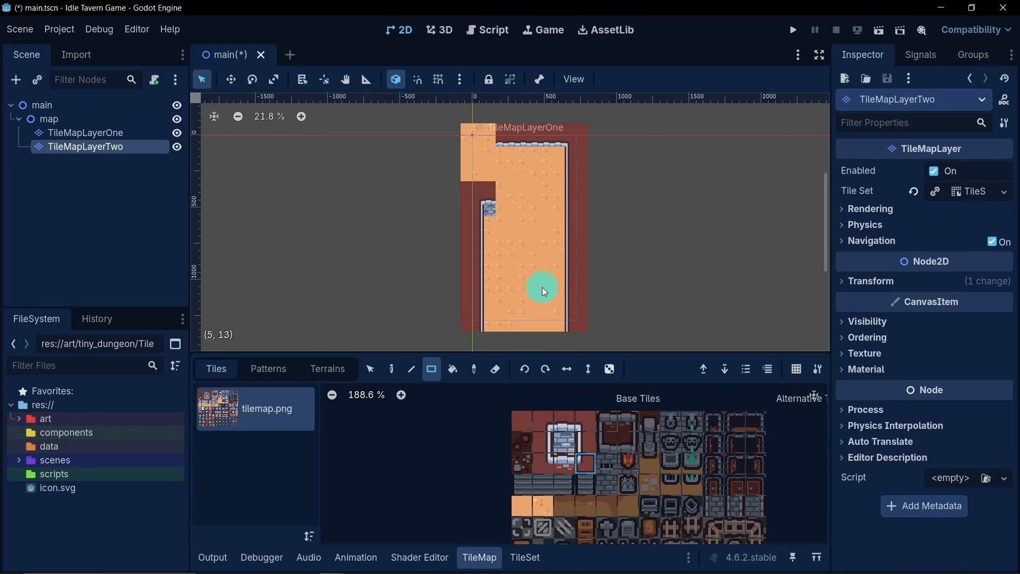
click(502, 195)
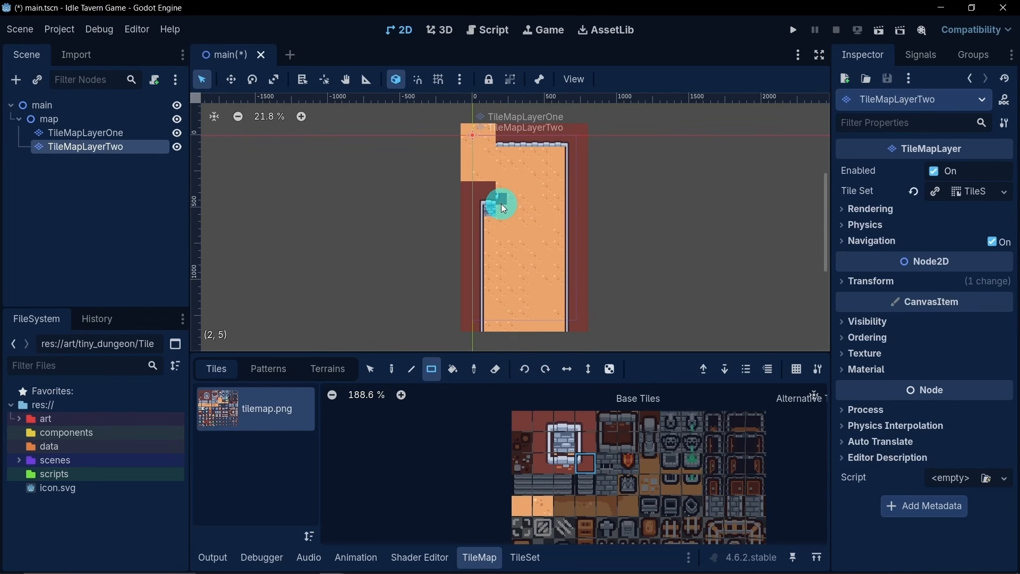
- Create tiles in the TileSet's tilemap.png atlas for the two-by-two stone-bordered dark red block beside the three-by-three frame
scroll(620, 423, down, 2)
scroll(629, 478, down, 5)
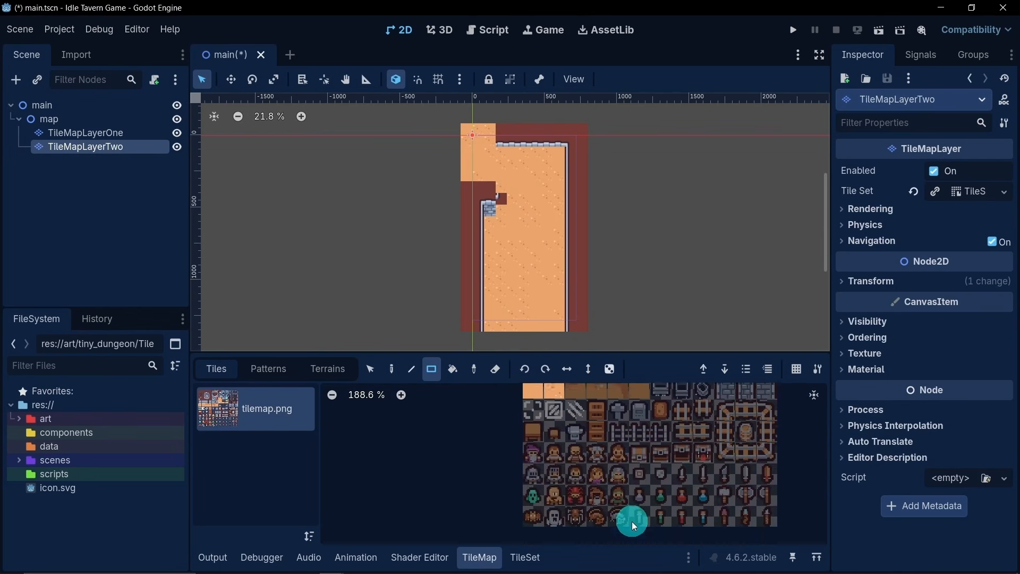
scroll(628, 419, up, 8)
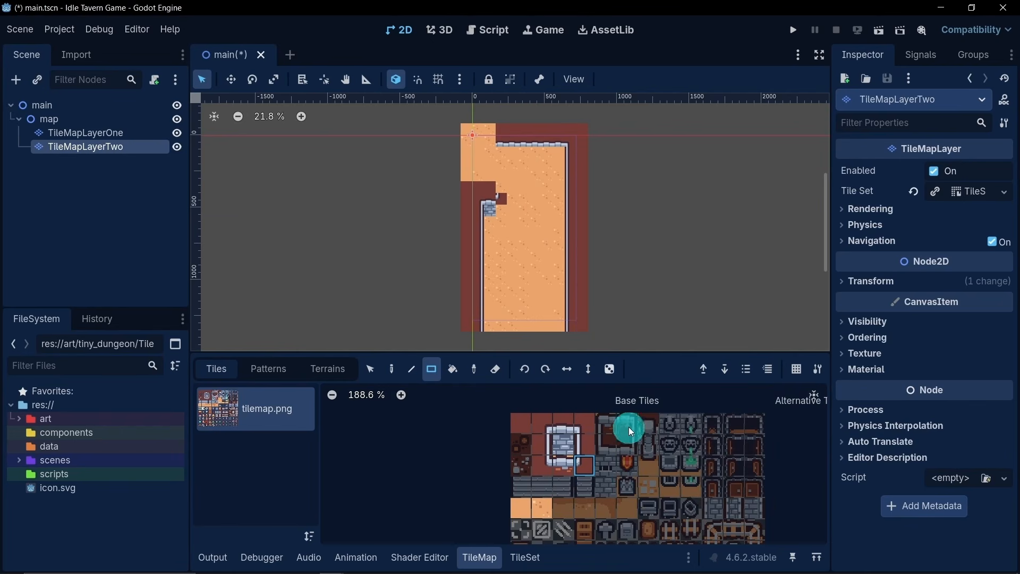
click(525, 550)
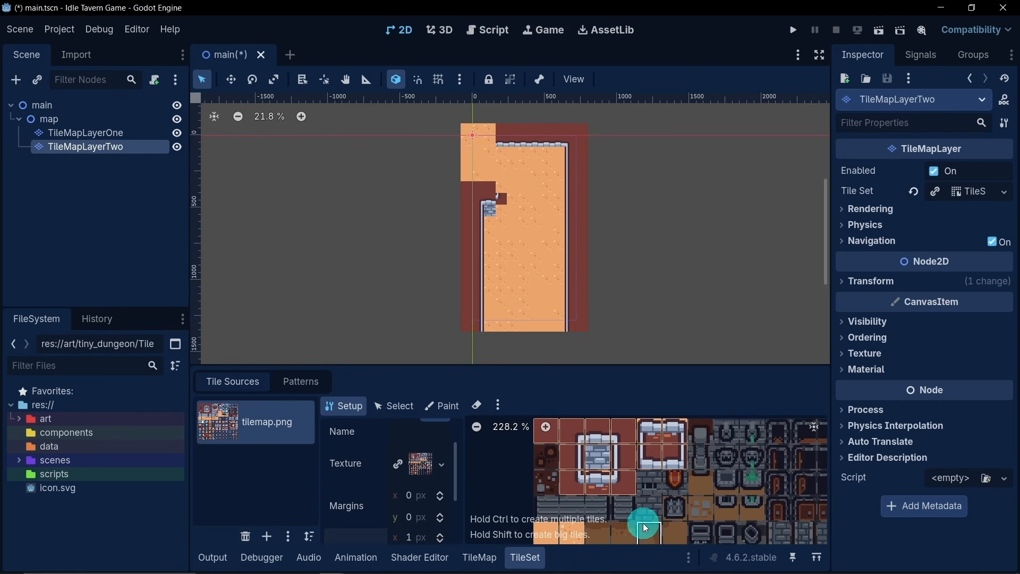
click(479, 557)
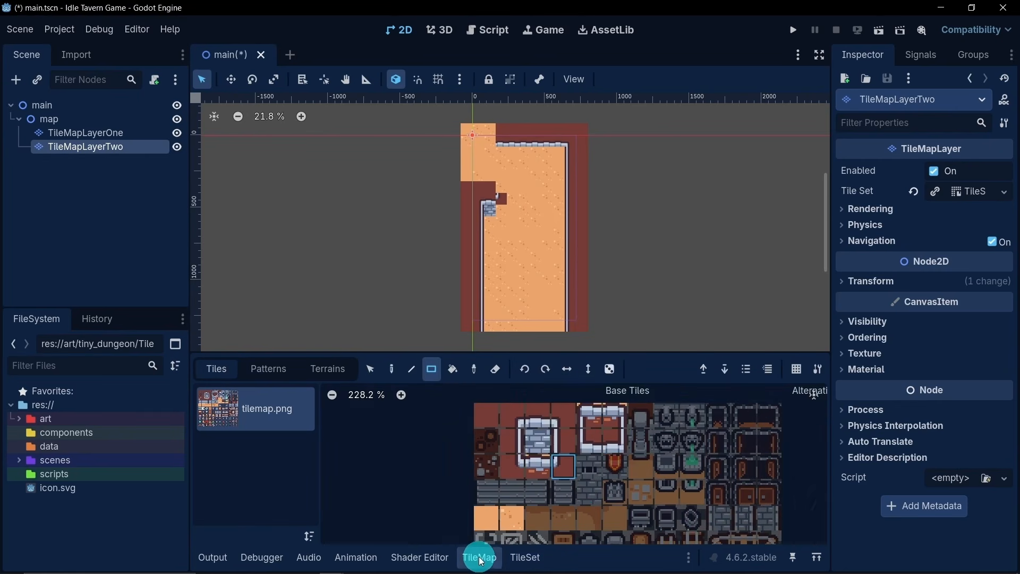
- Cap the inner end of the left ledge with the lower-right and upper-right corner tiles of the two-by-two stone-bordered block
click(614, 446)
drag(486, 207, 499, 196)
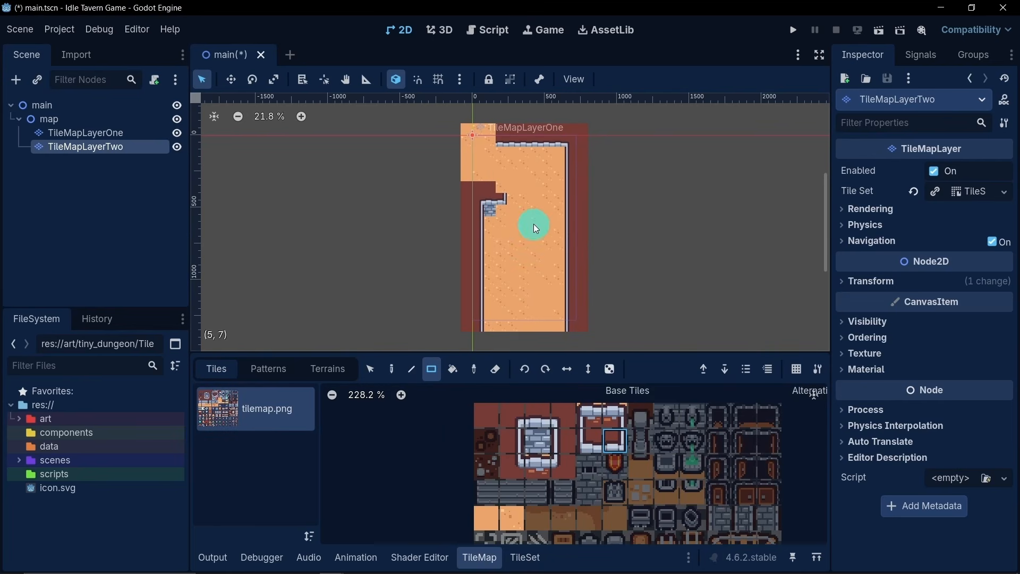
click(630, 410)
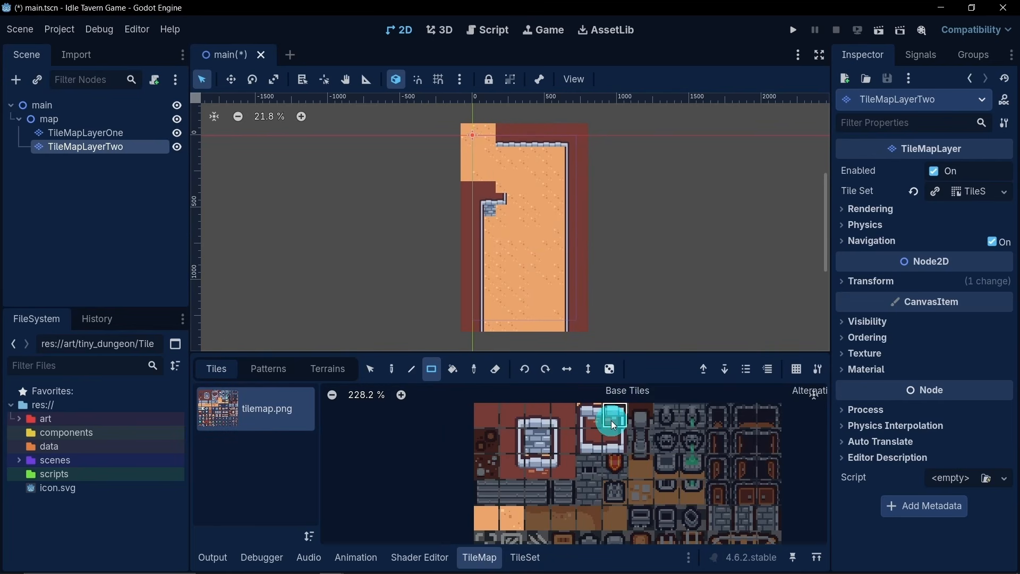
click(499, 182)
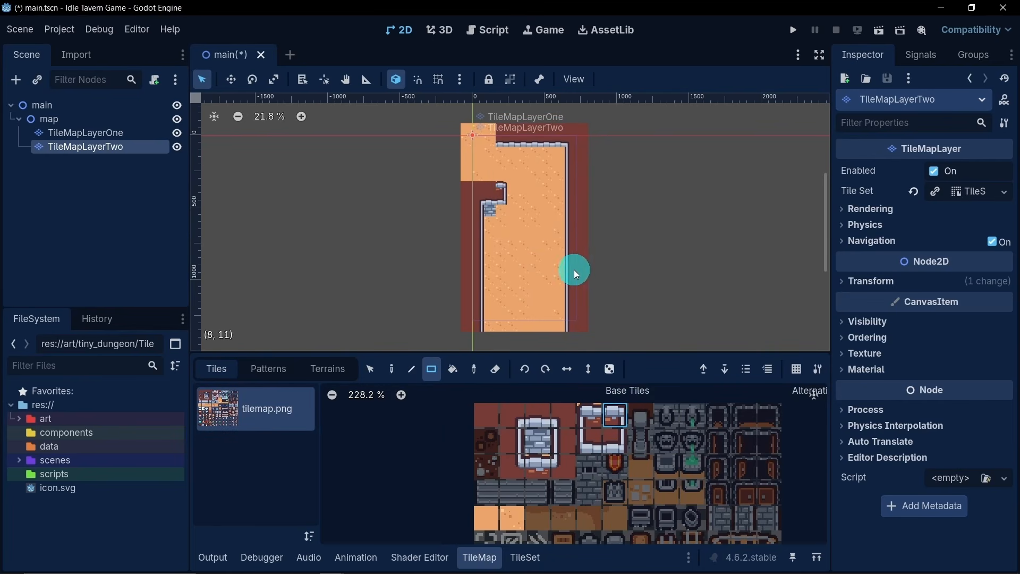
click(594, 419)
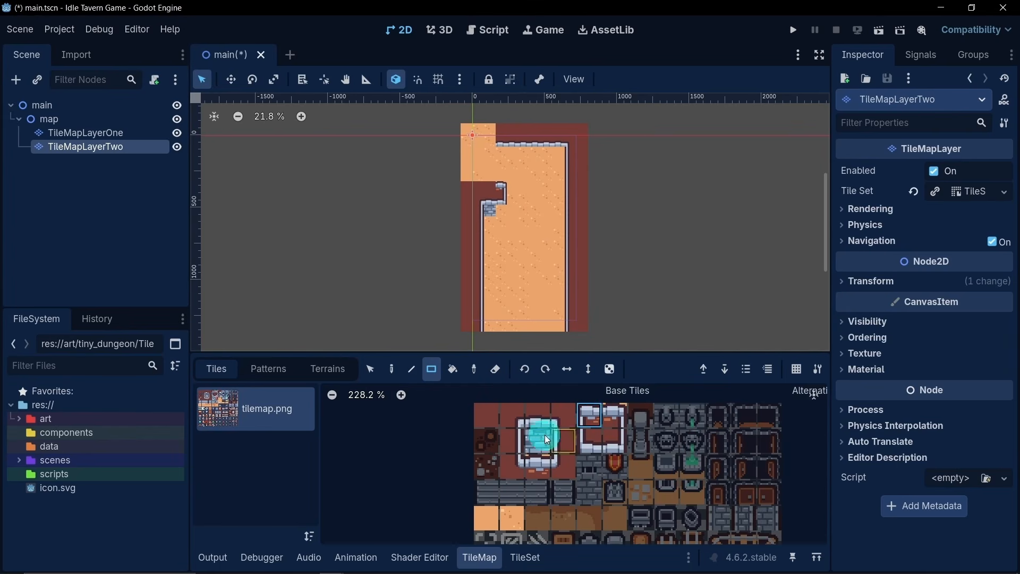
click(534, 421)
drag(489, 194, 485, 187)
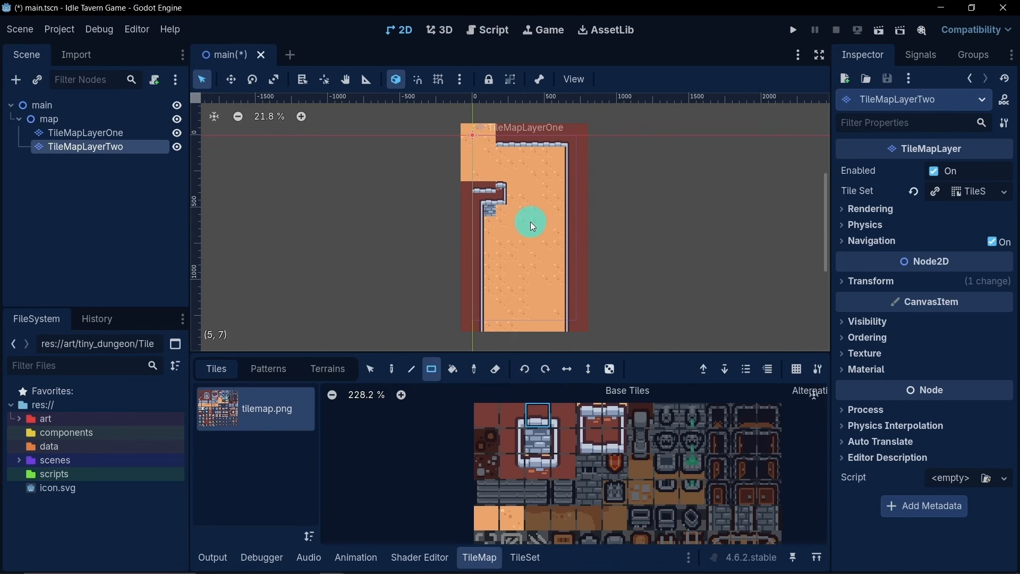
key(ctrl+z)
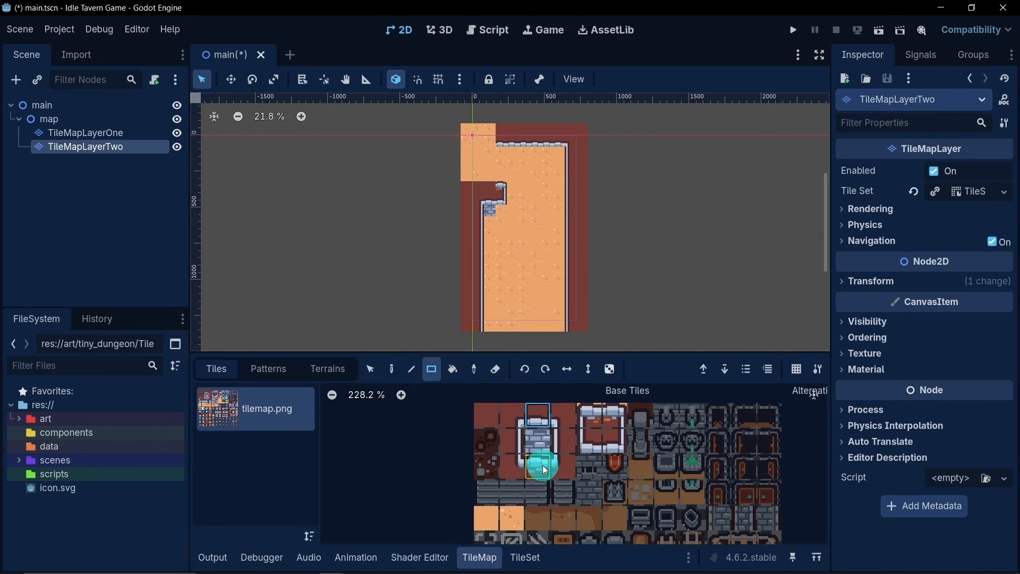
- Line the left ledge's upper edge with the bottom-middle tile of the stone frame, from the corner cap to the floor's left edge
click(542, 466)
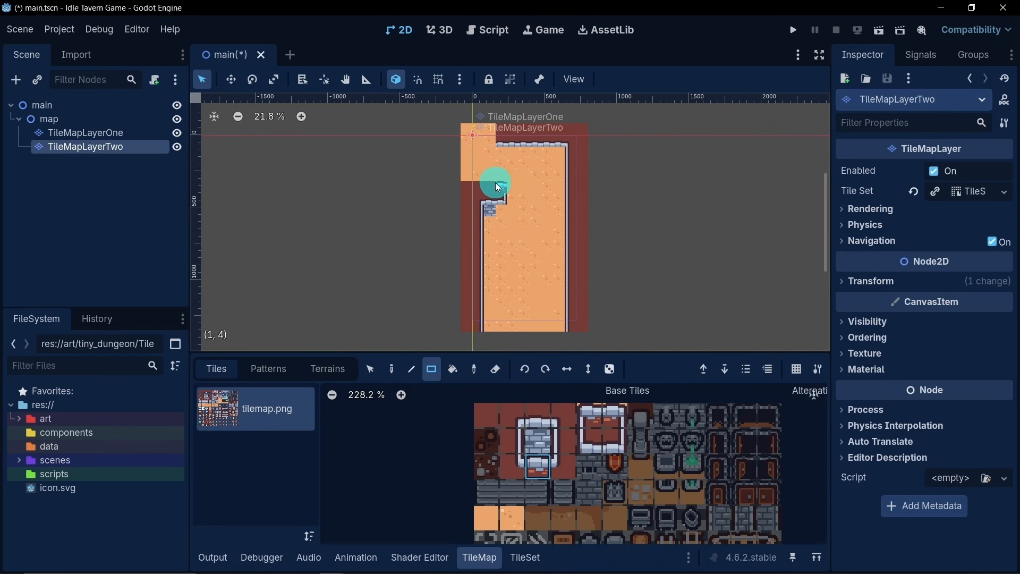
drag(495, 183, 483, 184)
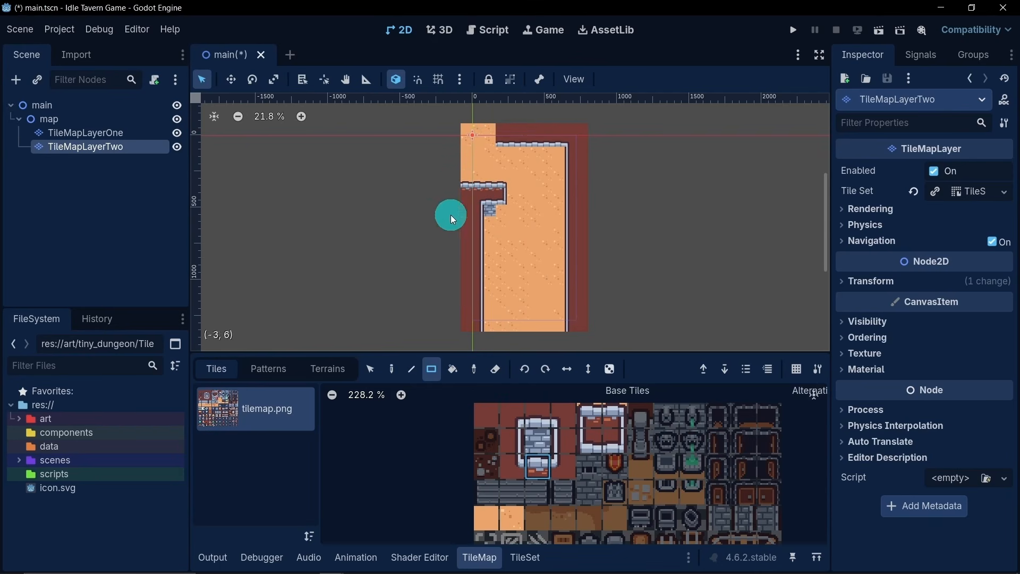
scroll(451, 194, up, 1)
scroll(455, 194, up, 1)
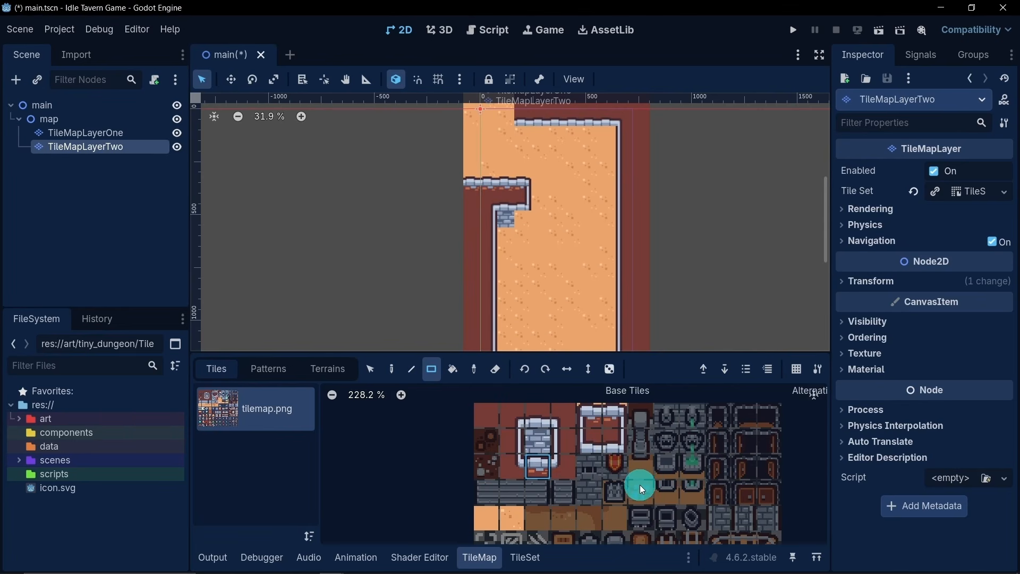
middle_drag(639, 484, 611, 405)
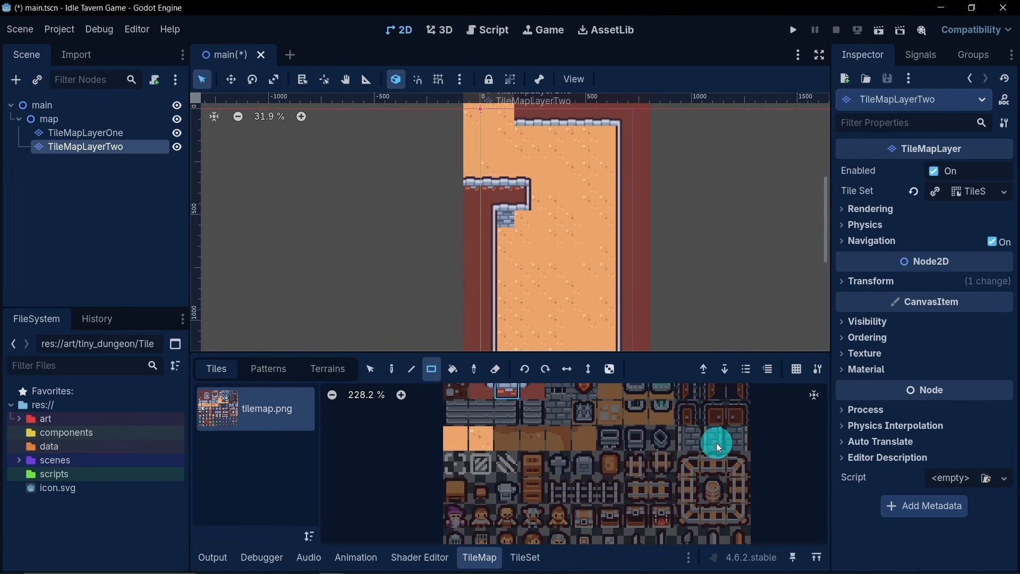
- Create atlas tiles for the middle and right-end stone brick wall pieces in tilemap.png
click(523, 555)
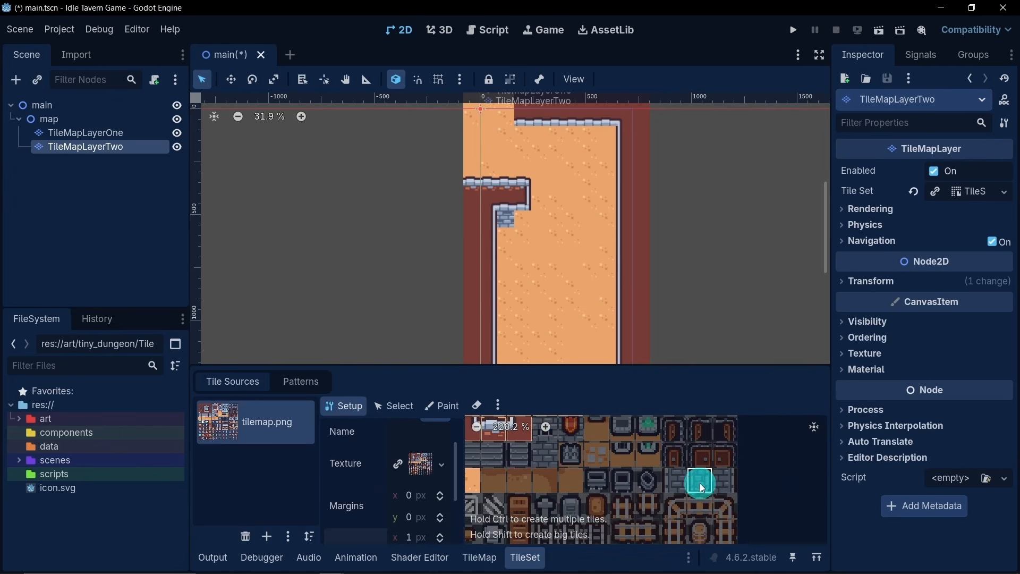
click(700, 484)
click(724, 483)
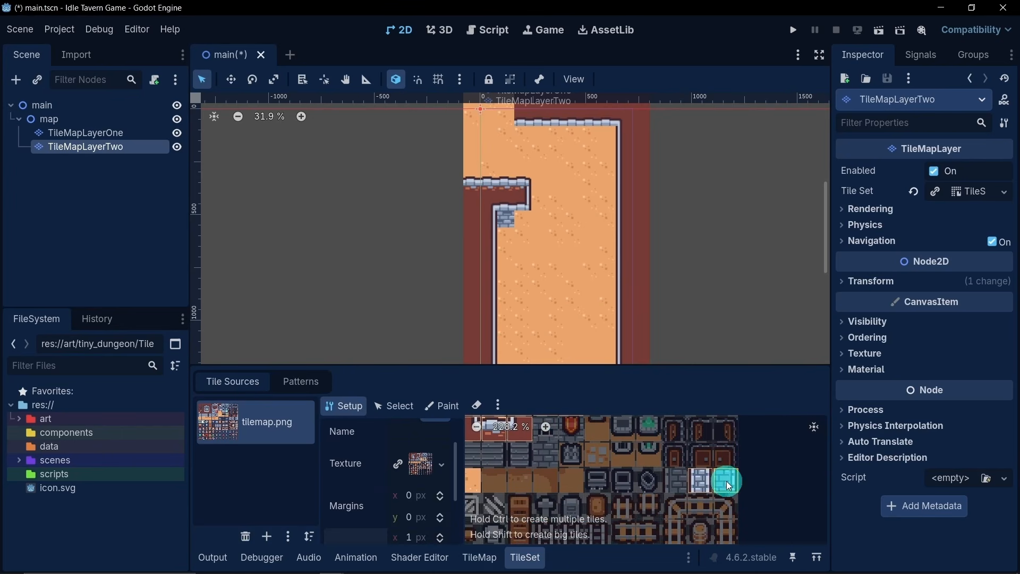
- Finish the brick face under the left ledge with the right-end stone brick wall tile
click(481, 556)
click(664, 465)
click(524, 218)
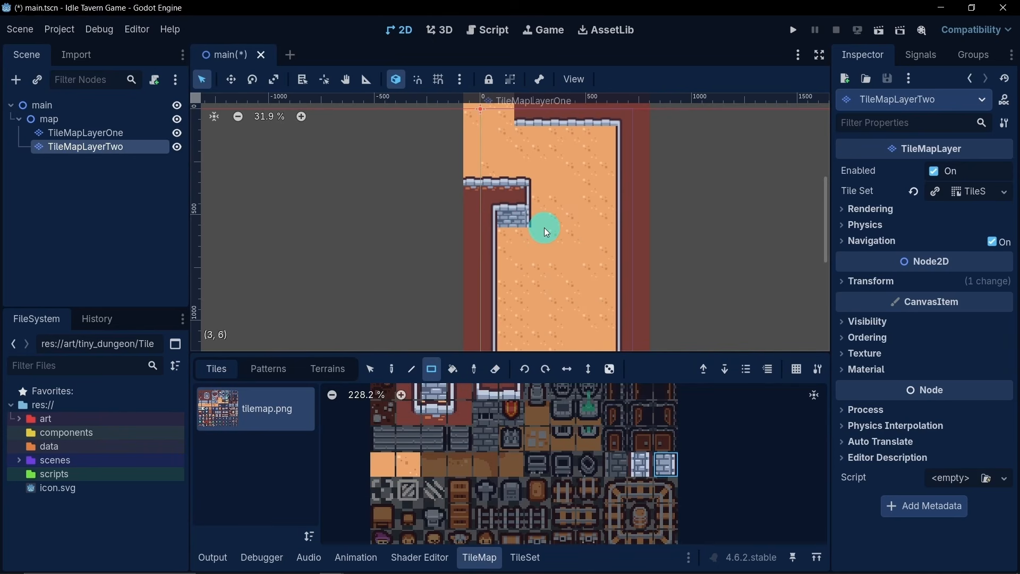
- Lay a row of the stone frame's centre brick tile along the underside of the upper wall
middle_drag(563, 228, 553, 256)
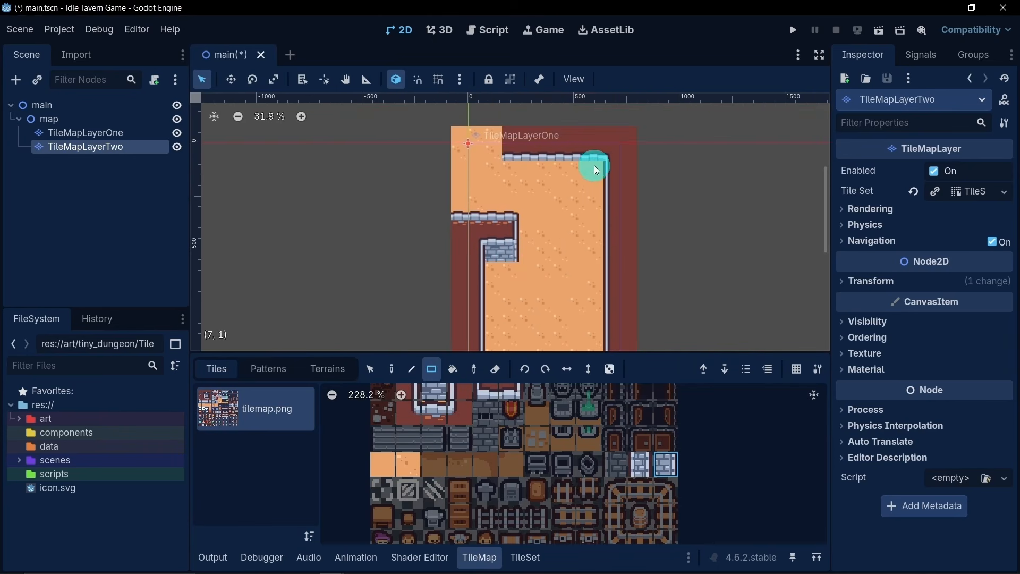
click(434, 393)
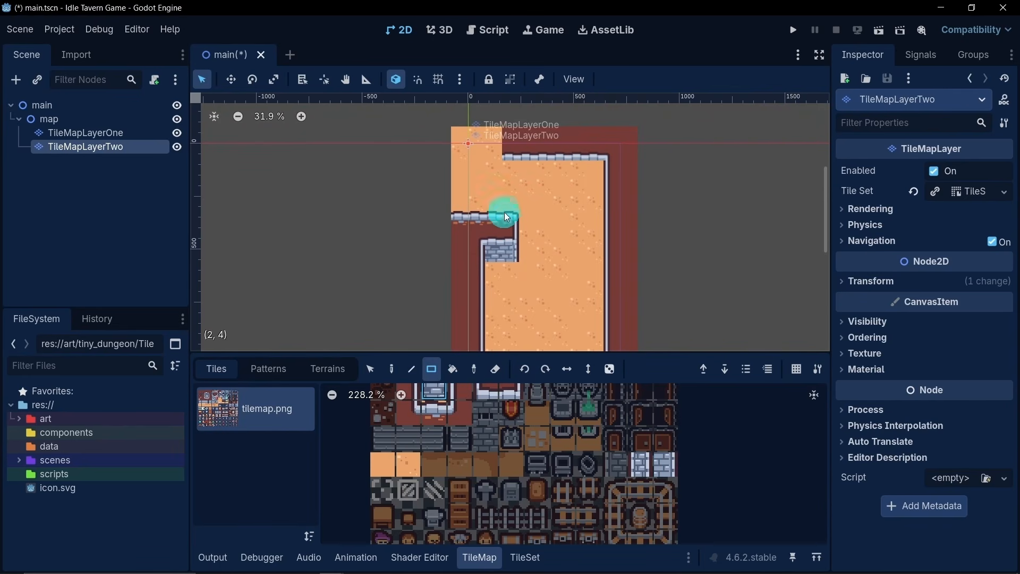
drag(513, 170, 592, 163)
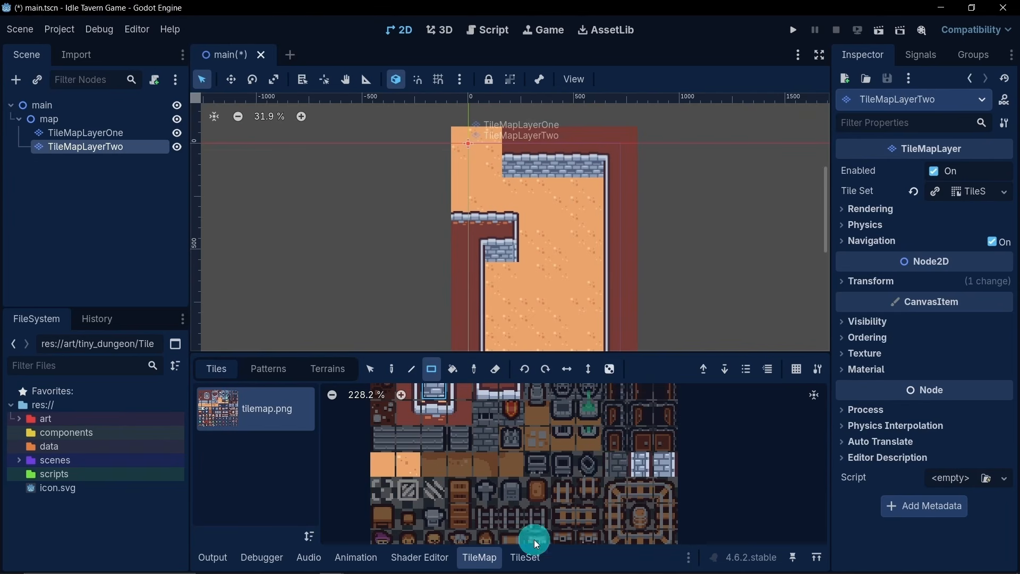
- Create the left-end stone brick wall tile in the atlas and place it at the upper brick wall's left end
click(526, 555)
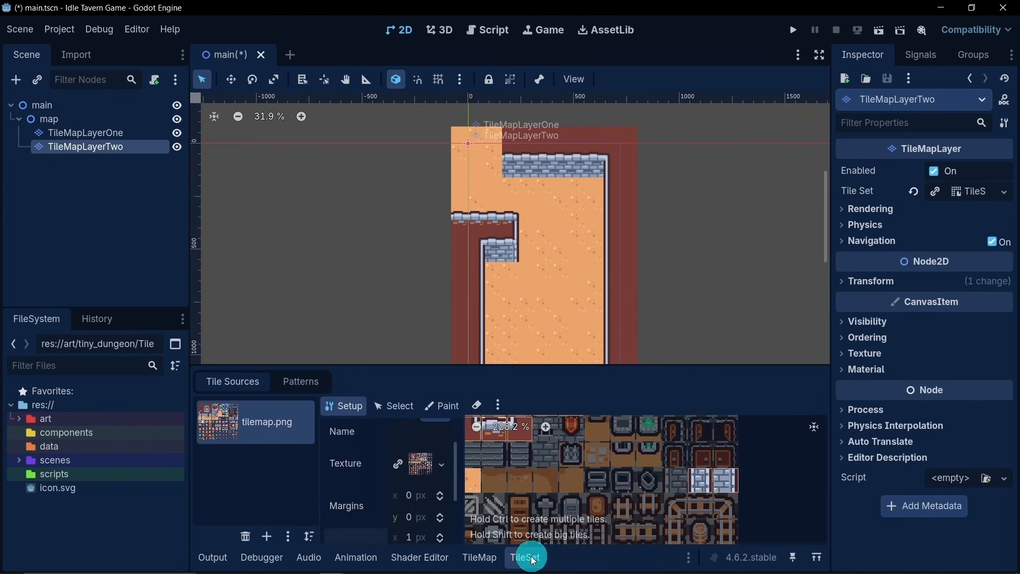
click(493, 555)
click(615, 465)
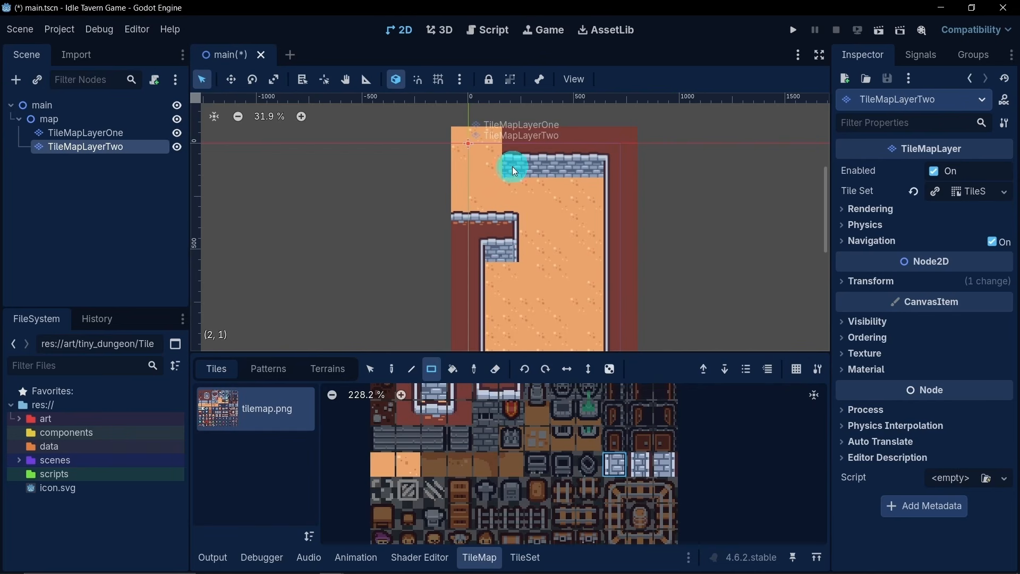
- Edge the left side of the dark red area above the upper brick wall with vertical stone border tiles
middle_drag(474, 423, 498, 470)
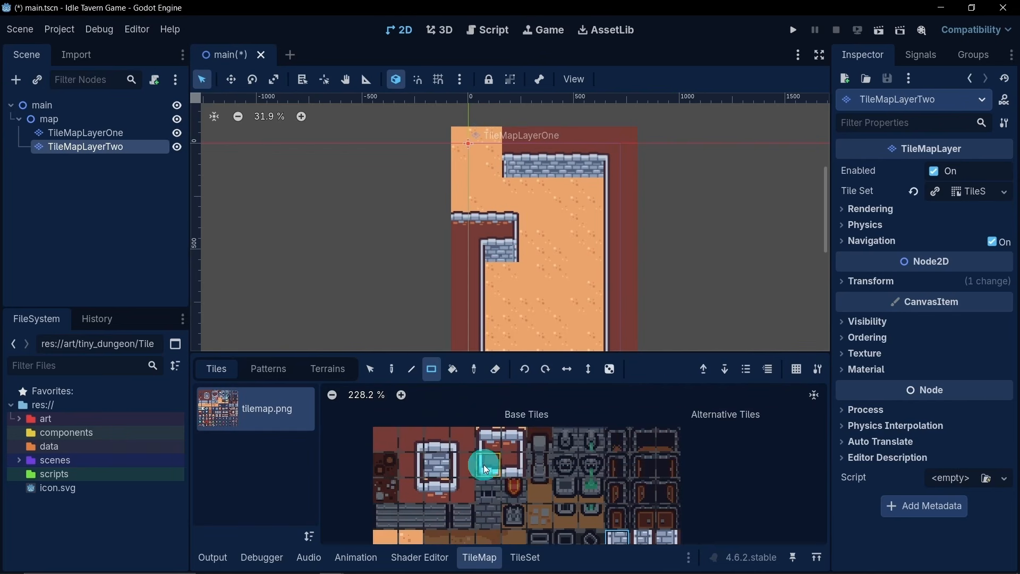
click(492, 469)
middle_drag(431, 489, 433, 466)
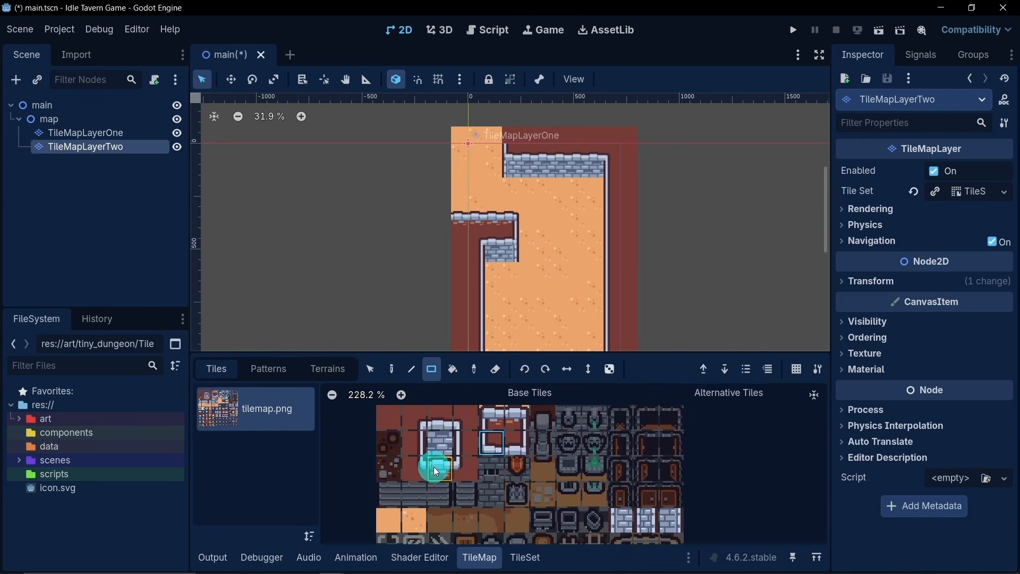
middle_drag(493, 451, 486, 461)
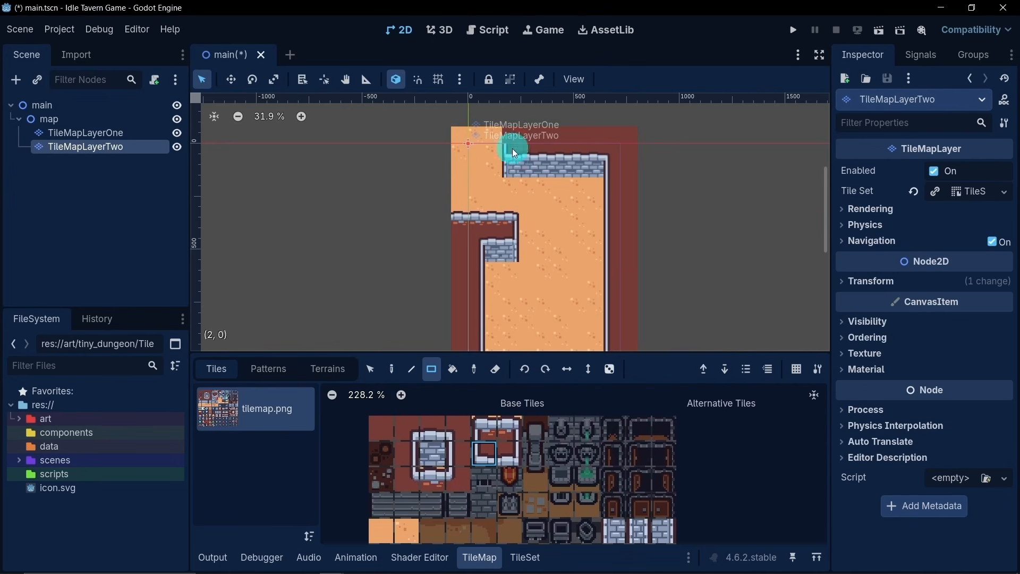
click(454, 457)
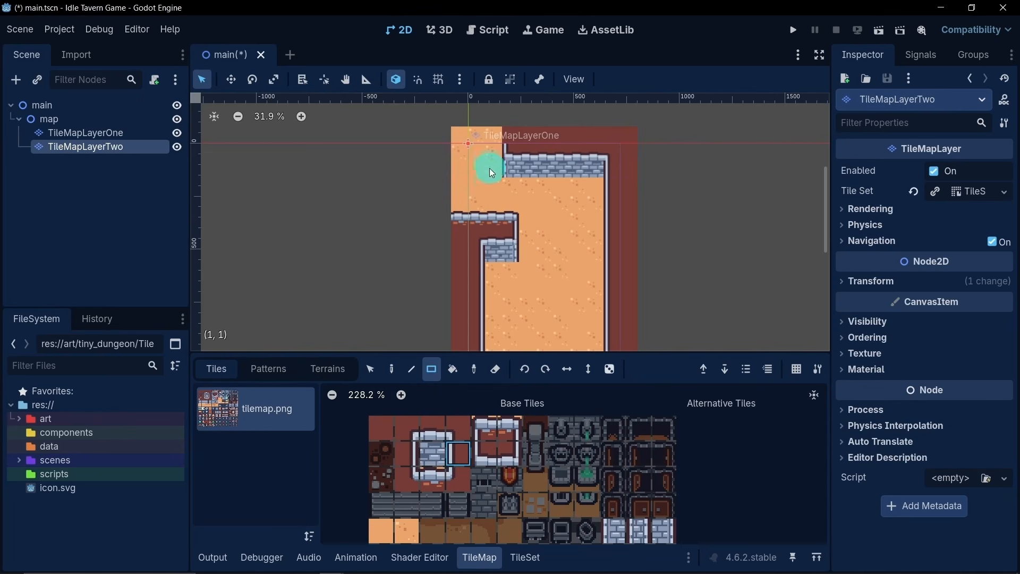
middle_drag(565, 310, 560, 238)
scroll(563, 238, down, 2)
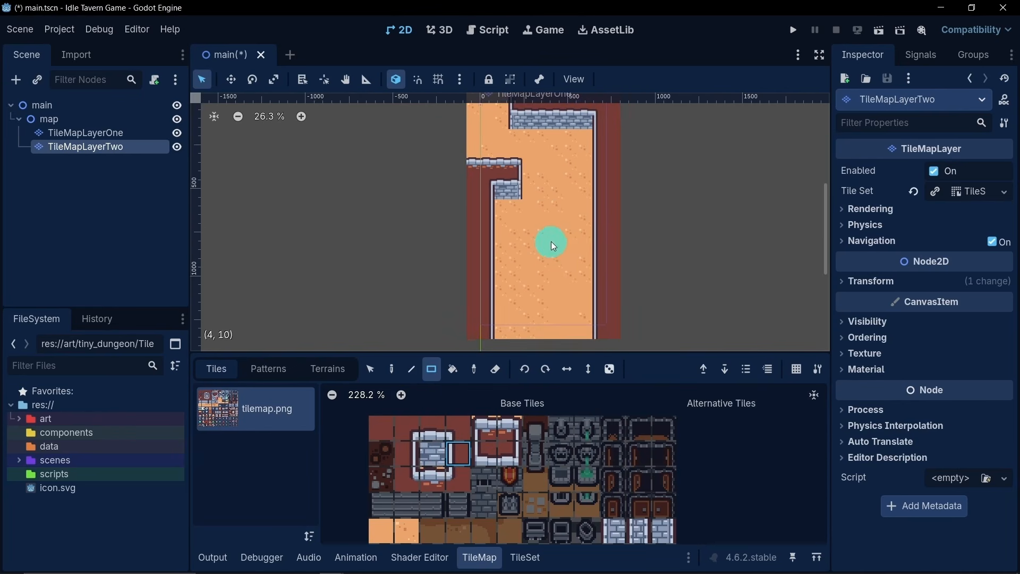
scroll(555, 223, down, 2)
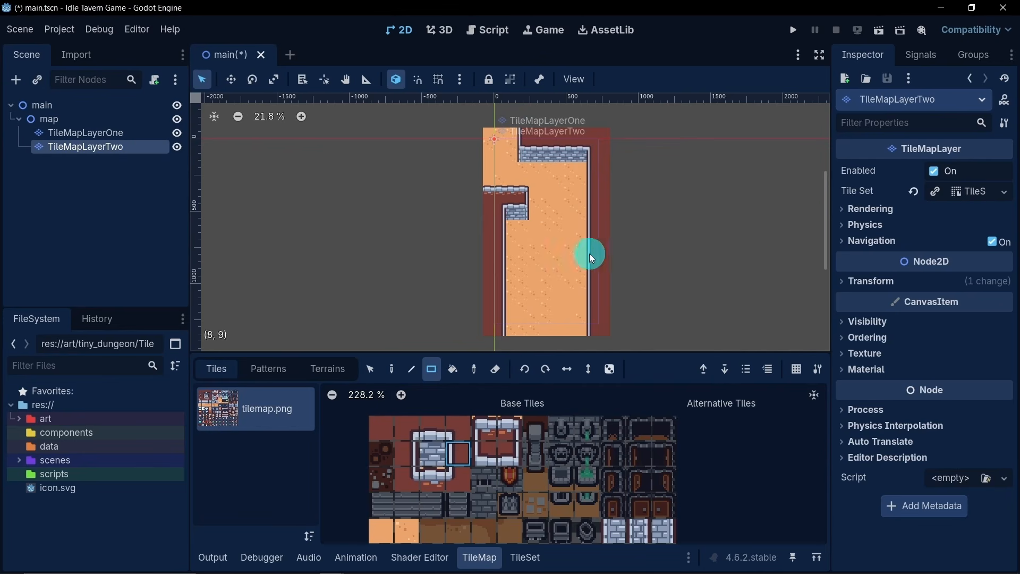
- Duplicate the TileMapLayerTwo node and rename the copy TileMapLayerThree
click(168, 193)
click(120, 150)
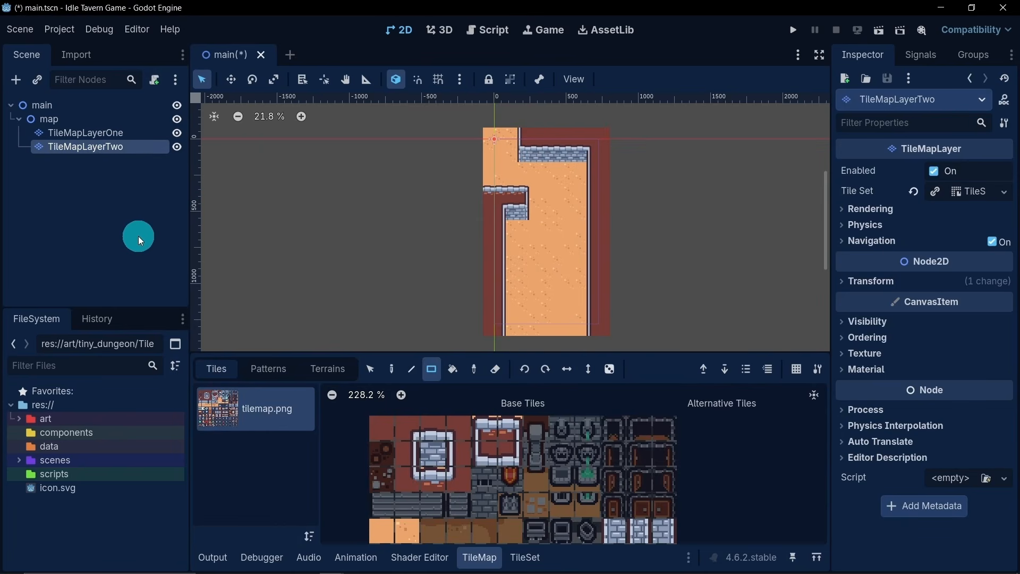
key(ctrl+d)
double_click(125, 160)
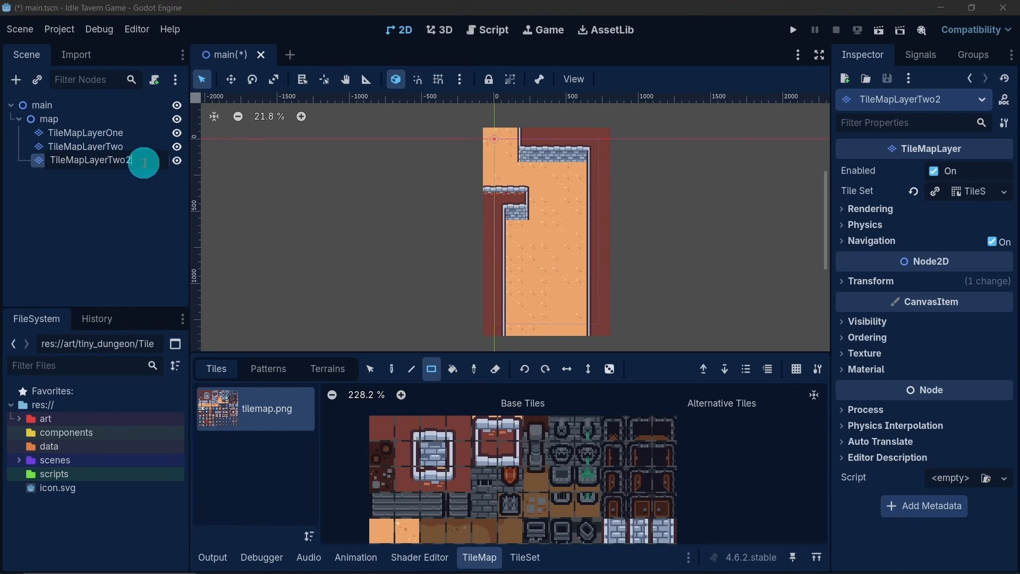
drag(144, 164, 108, 160)
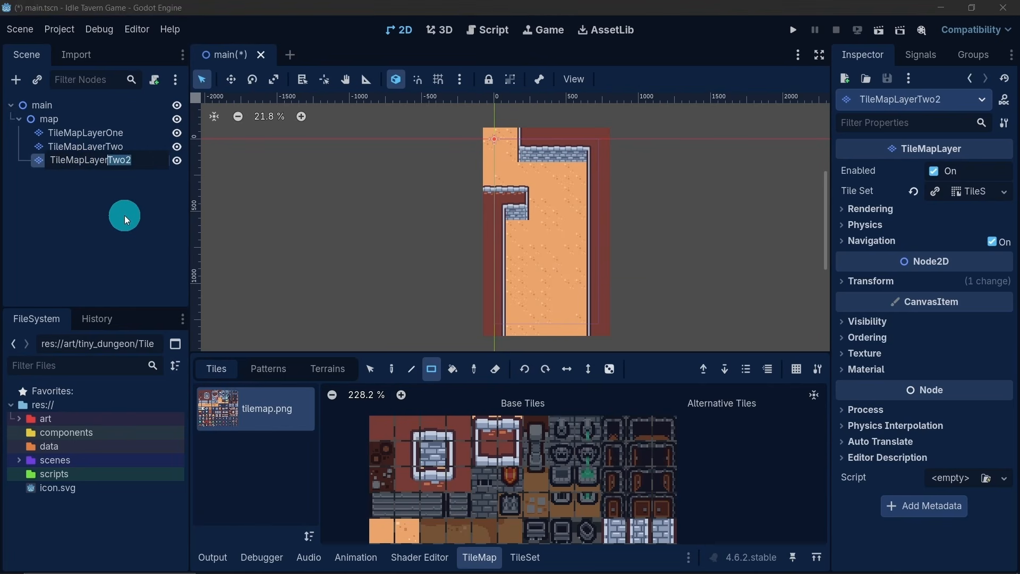
text(Three)
key(Return)
- Erase all the copied tiles from TileMapLayerThree across the whole map area
click(496, 369)
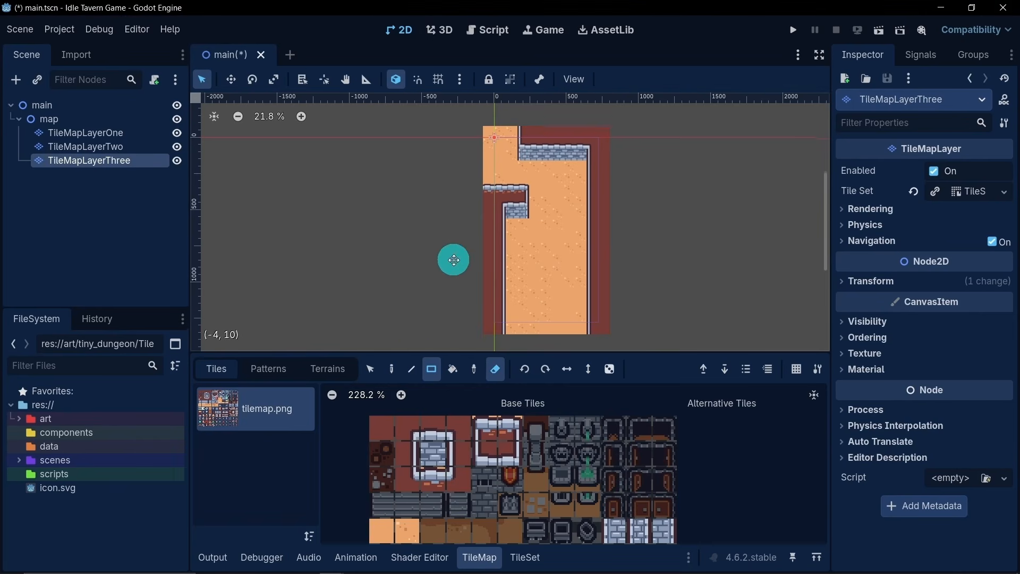
scroll(454, 259, down, 4)
drag(439, 128, 587, 287)
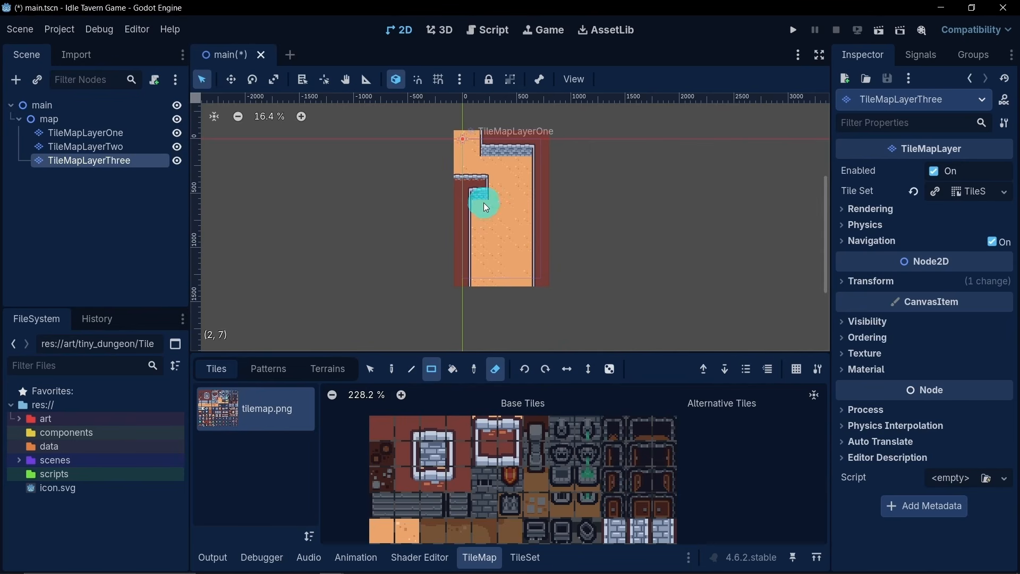
middle_drag(497, 209, 508, 217)
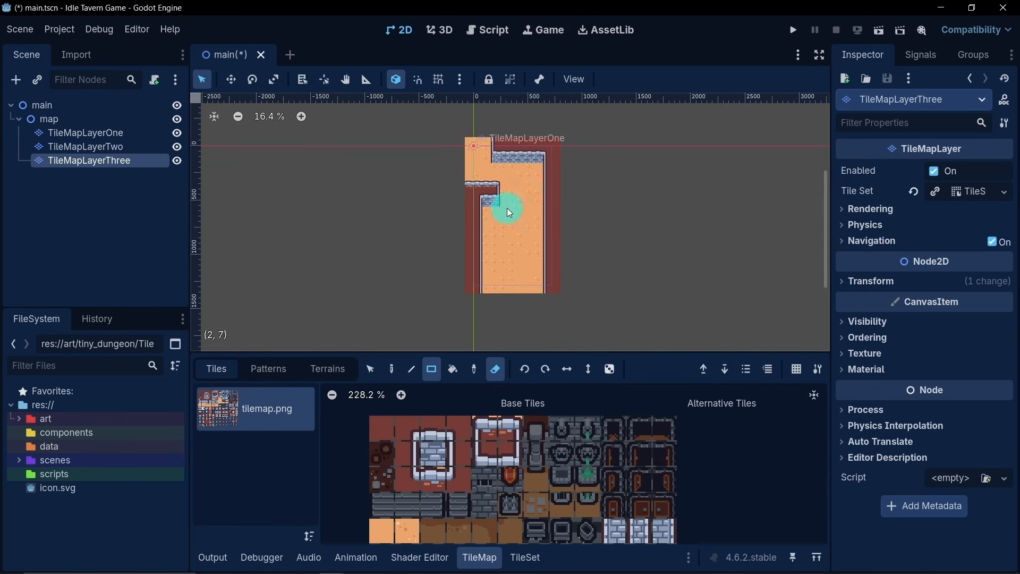
- Create atlas tiles for the wooden table, the piece beside it, the barrel inside the rail loop and the wooden cabinet
scroll(499, 489, down, 2)
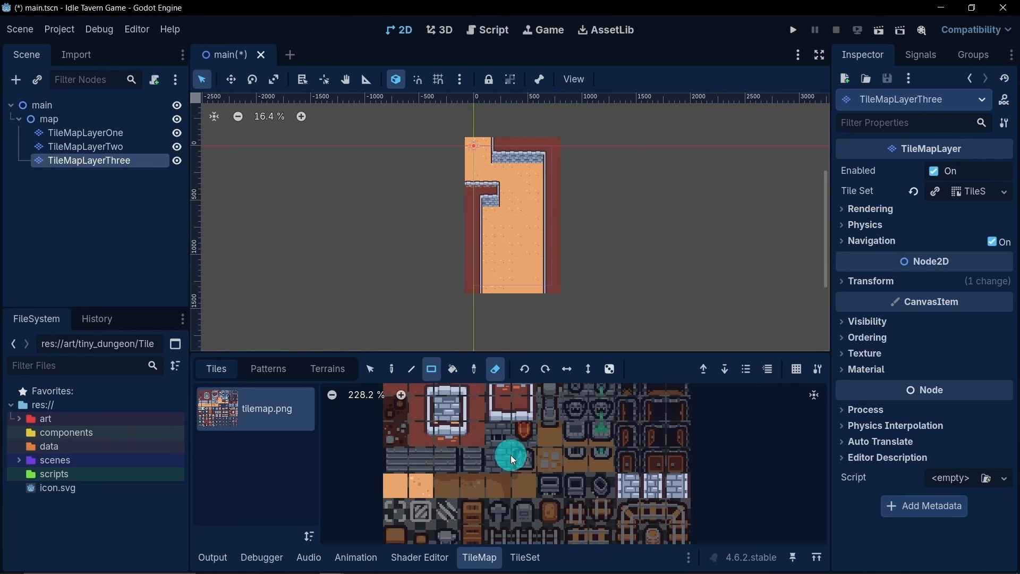
click(522, 555)
scroll(560, 498, down, 4)
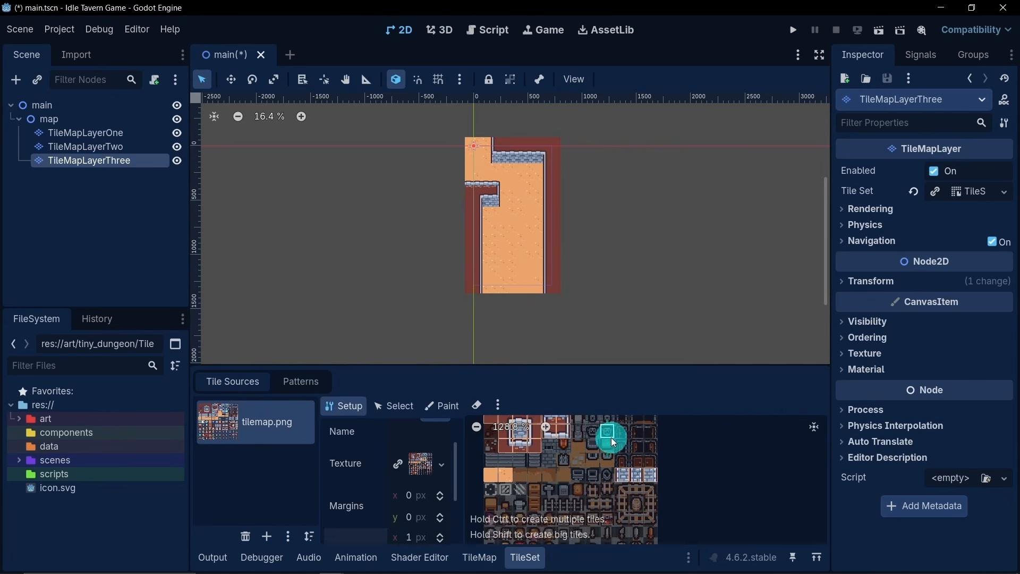
scroll(602, 456, up, 4)
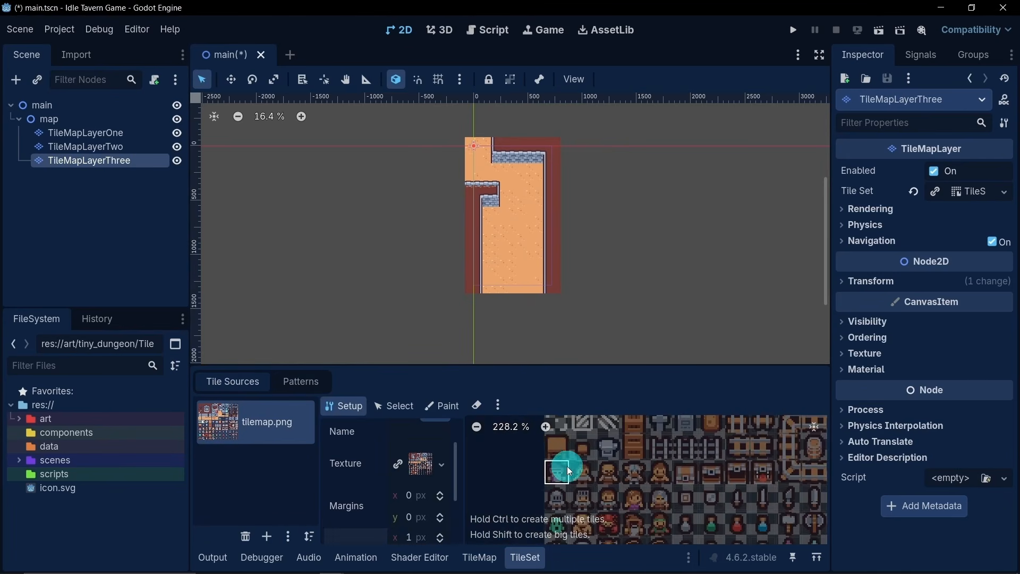
click(561, 449)
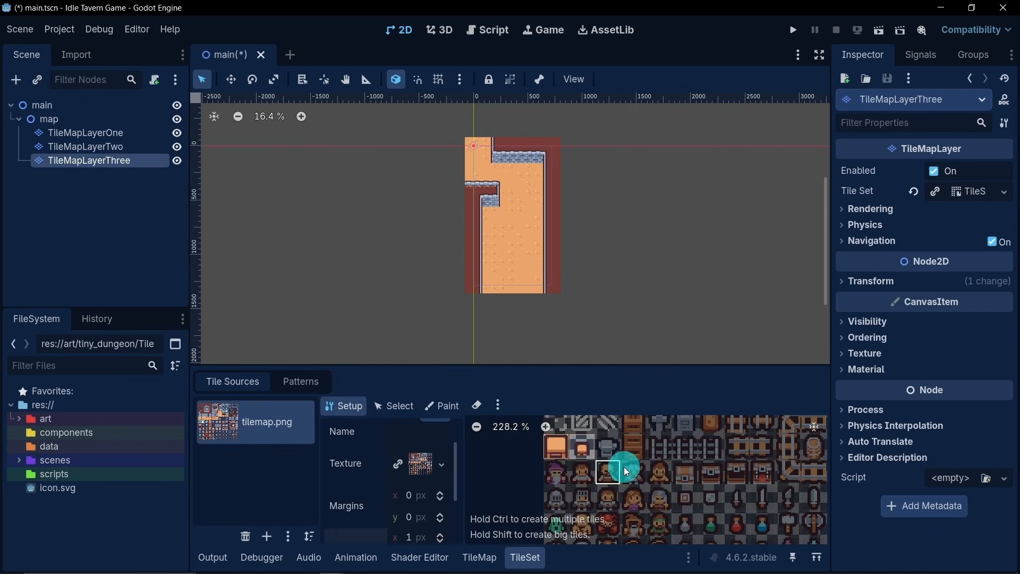
middle_drag(657, 459, 542, 474)
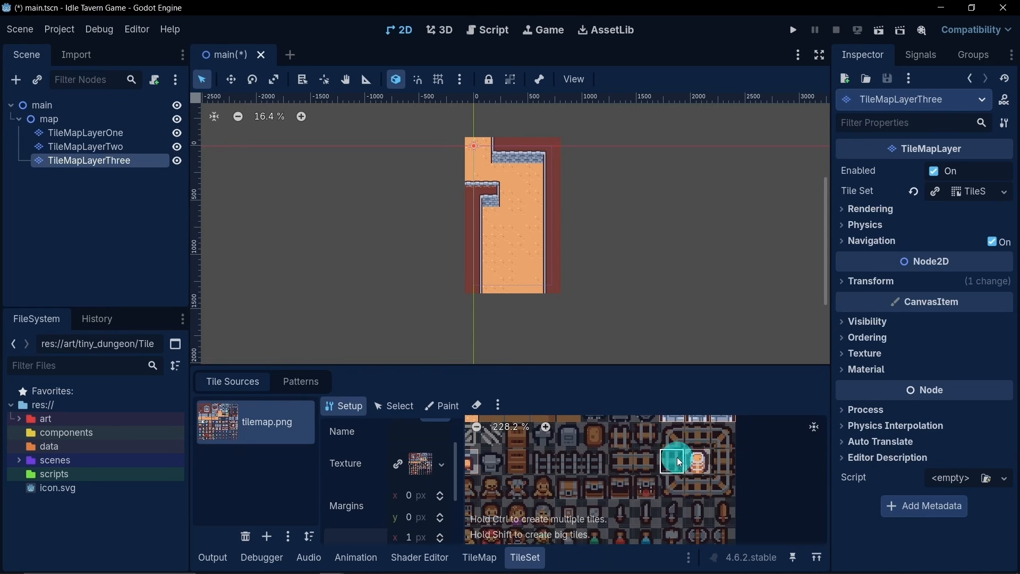
middle_drag(588, 450, 673, 451)
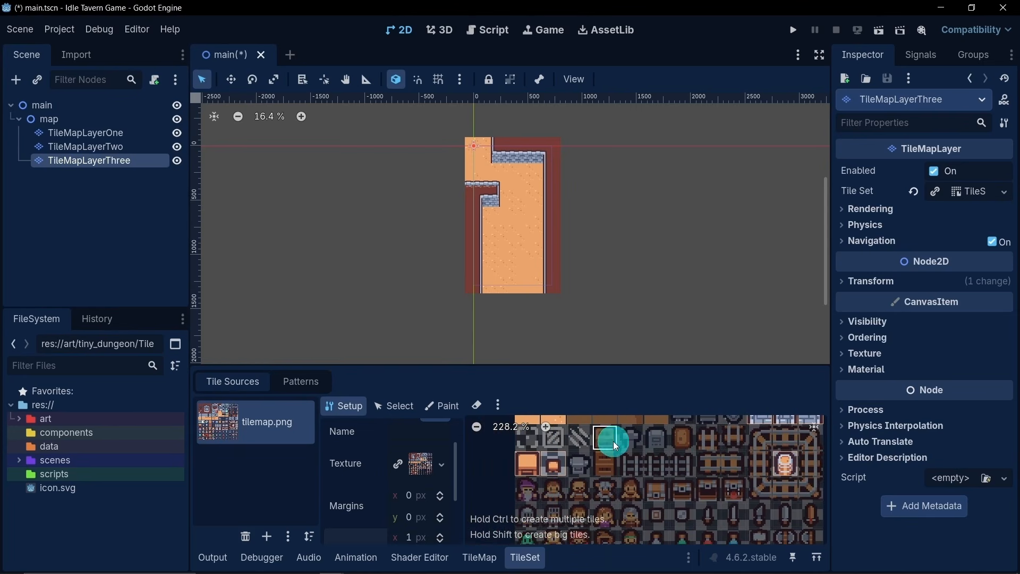
click(613, 441)
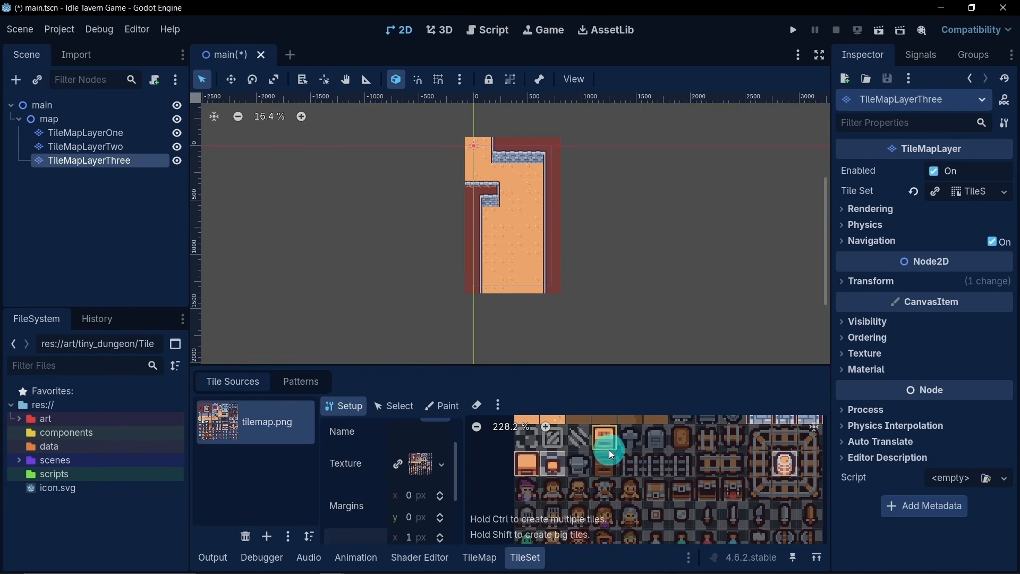
- Switch off erasing and lay a row of seven wooden table tiles across the floor below the left ledge
click(480, 557)
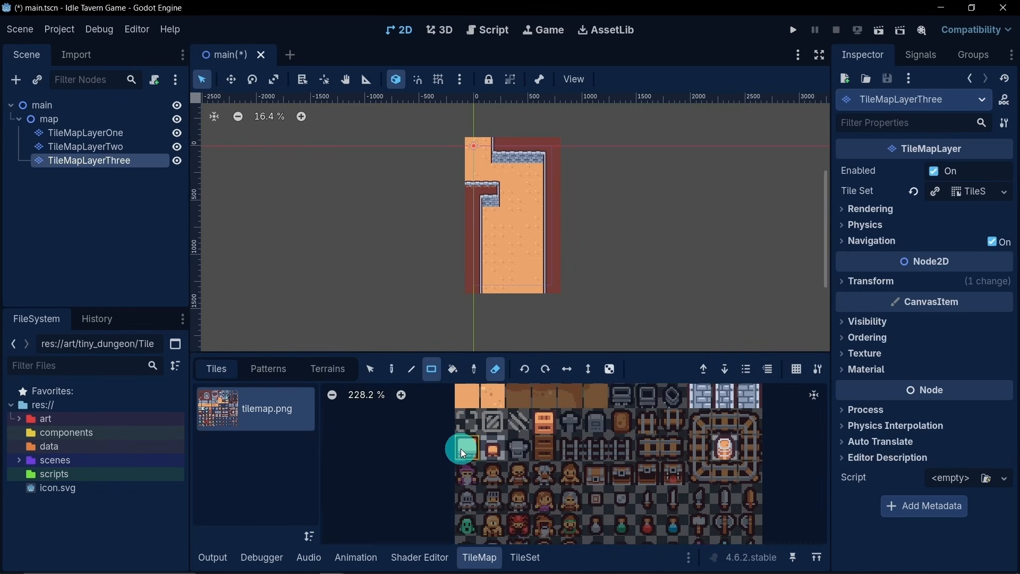
click(460, 448)
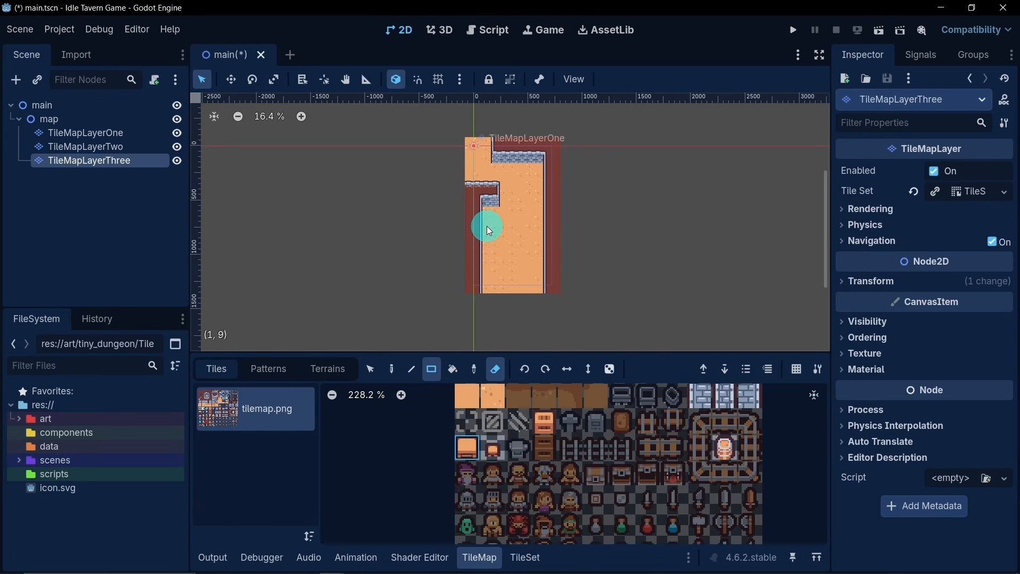
click(494, 367)
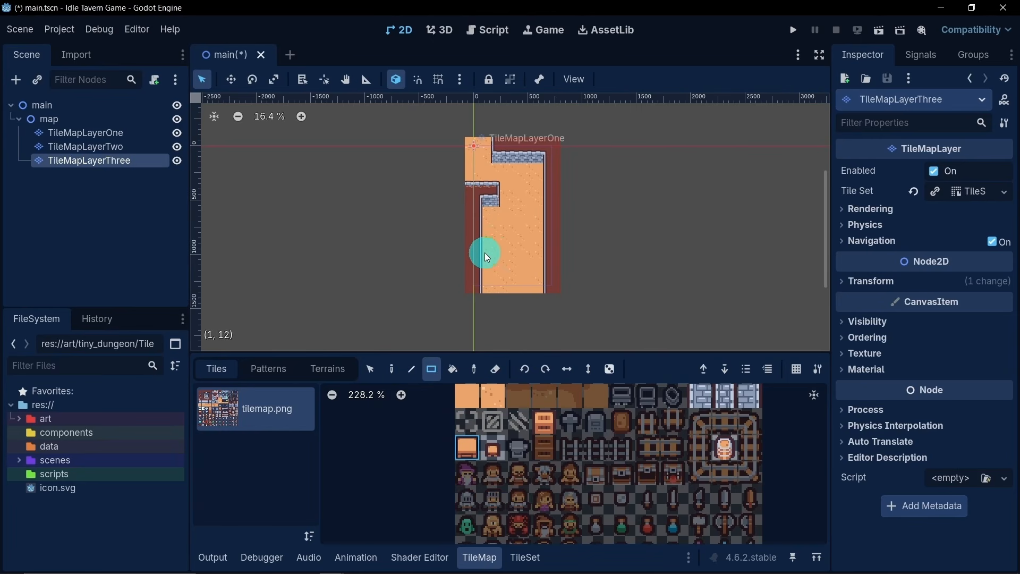
mouse_move(486, 226)
mouse_down()
mouse_move(540, 226)
mouse_move(495, 239)
mouse_move(495, 288)
mouse_up()
- Run two columns of five table tiles down from the second and sixth tables of the row
drag(496, 235, 493, 269)
scroll(492, 269, up, 5)
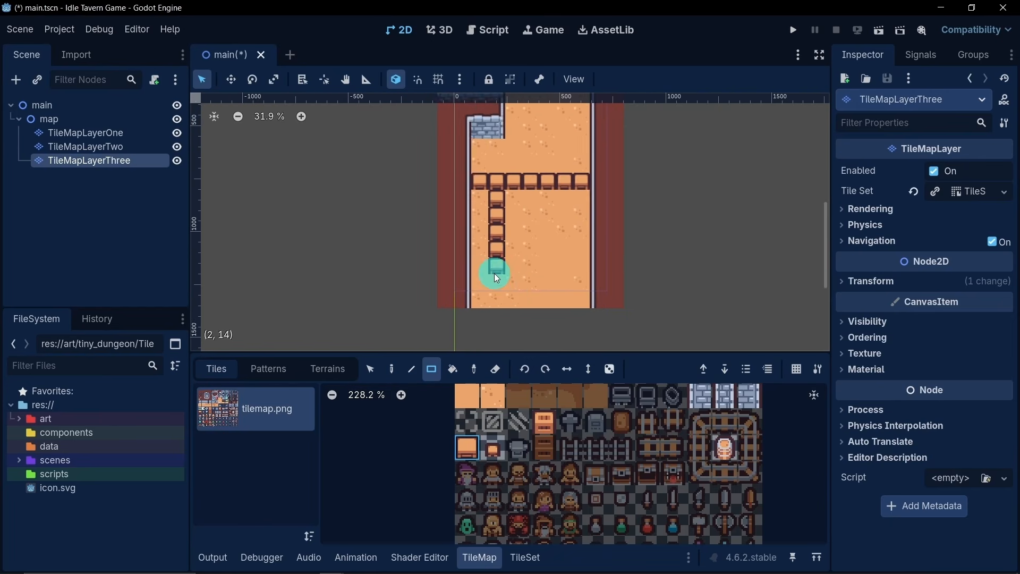
click(501, 273)
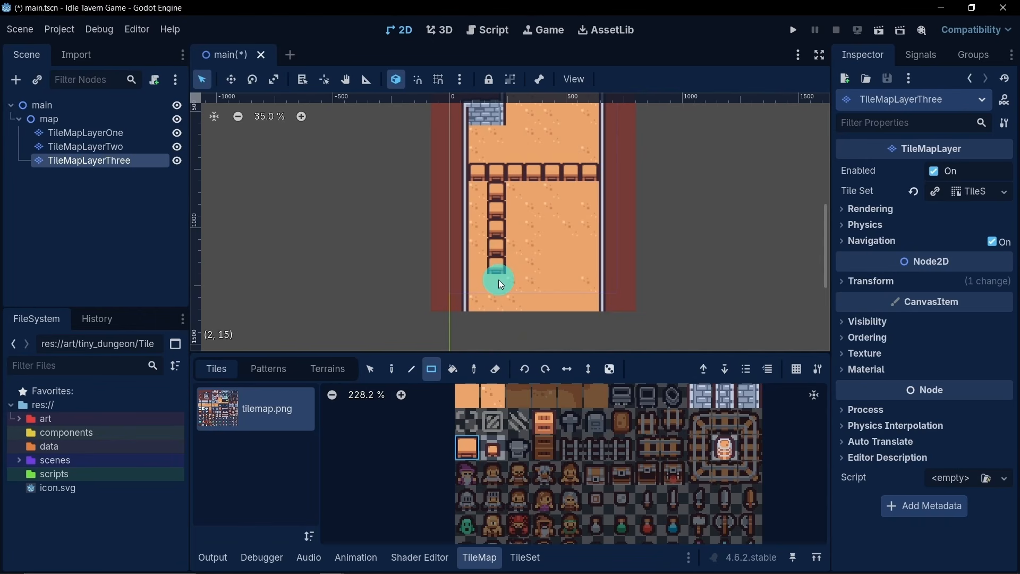
drag(572, 191, 572, 260)
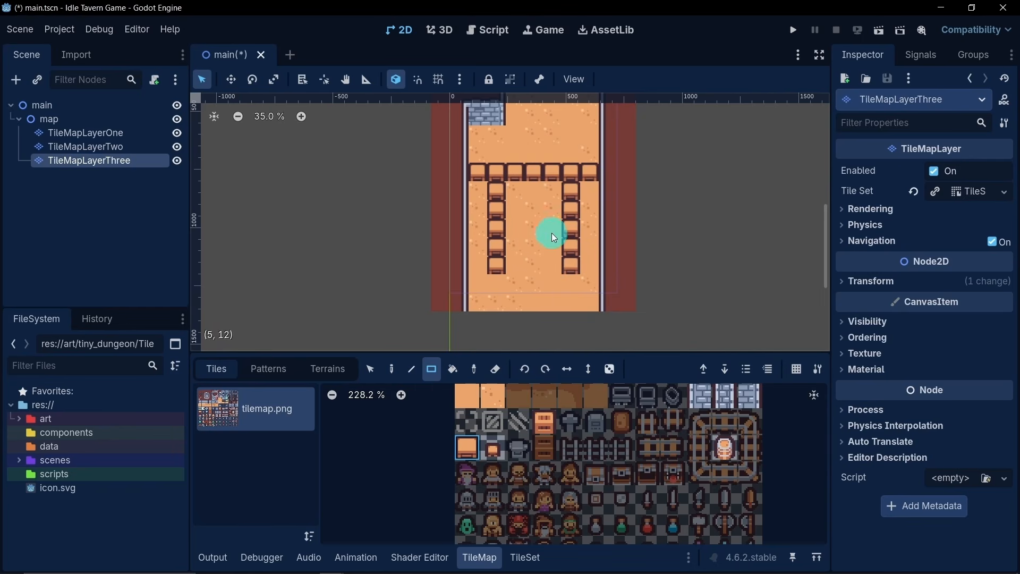
- Close the gap between the upper brick wall and the left ledge with two stacked table tiles
middle_drag(552, 233, 557, 278)
middle_drag(527, 181, 533, 201)
scroll(519, 194, up, 1)
scroll(519, 192, down, 3)
drag(504, 147, 512, 161)
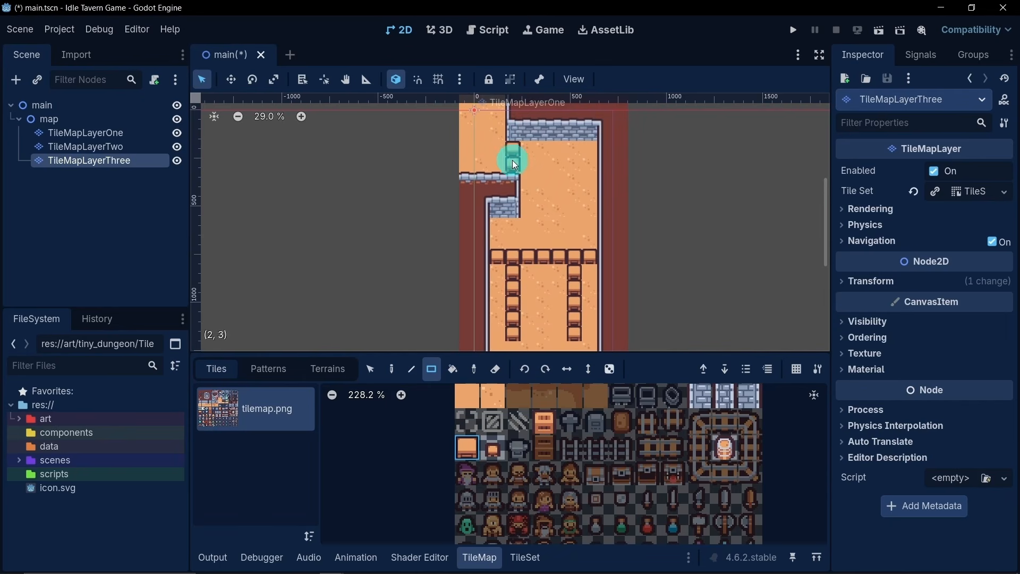
- Place two two-by-two groups of barrel tiles side by side on the floor above the table row
drag(570, 259, 579, 260)
click(566, 365)
click(725, 454)
mouse_move(537, 207)
mouse_down()
mouse_move(532, 199)
mouse_move(585, 208)
mouse_up()
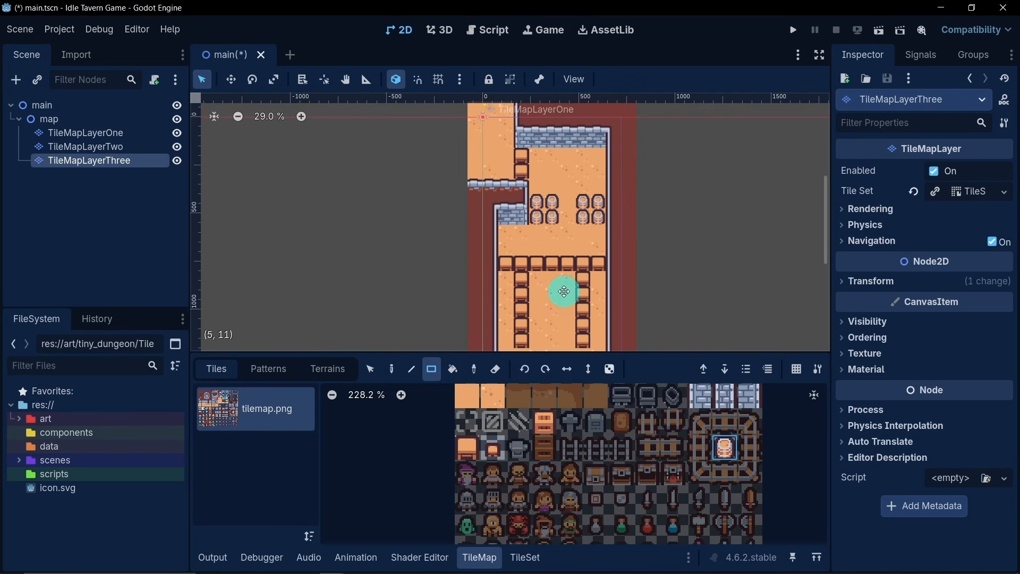
- Place a row of three wooden drawer tiles against the upper brick wall, near its right end
middle_drag(556, 296, 564, 302)
click(547, 421)
drag(565, 159, 586, 157)
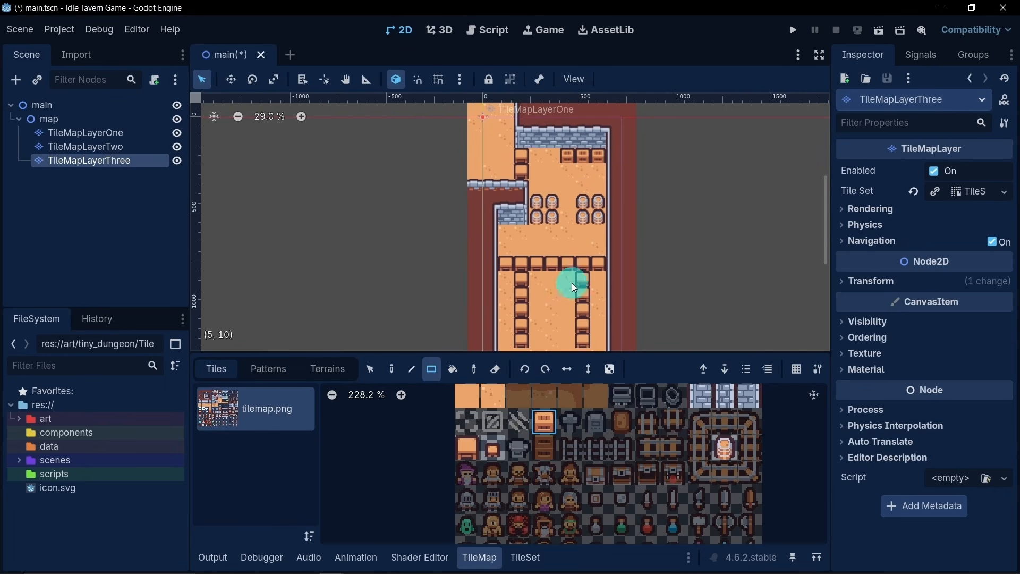
- Place single stool tiles along both sides of the two table columns, five stools around each column
middle_drag(570, 282, 586, 228)
click(498, 450)
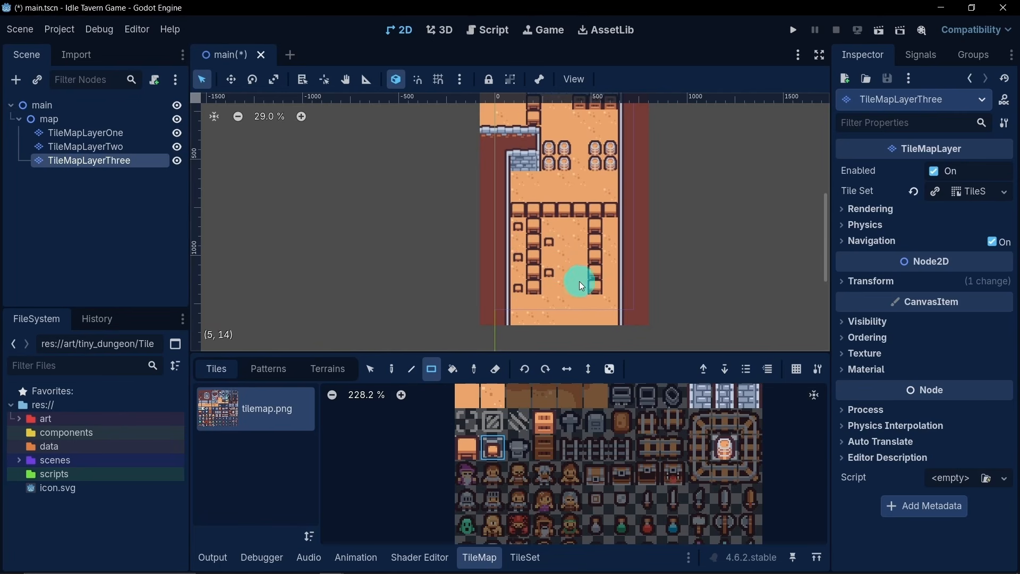
click(581, 224)
click(581, 286)
click(612, 241)
click(610, 287)
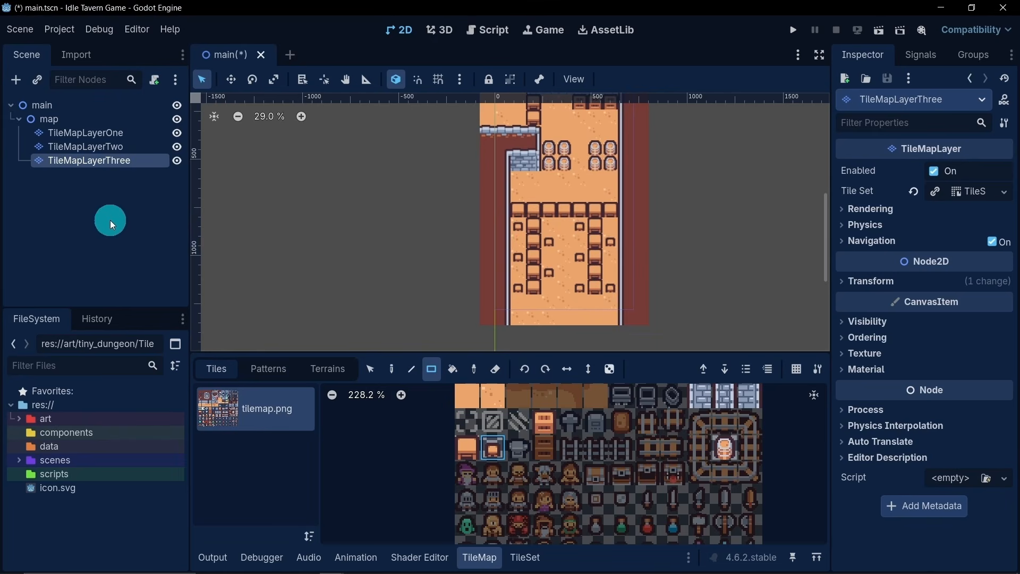
- Set the texture filter of TileMapLayerThree to Nearest
scroll(537, 272, up, 3)
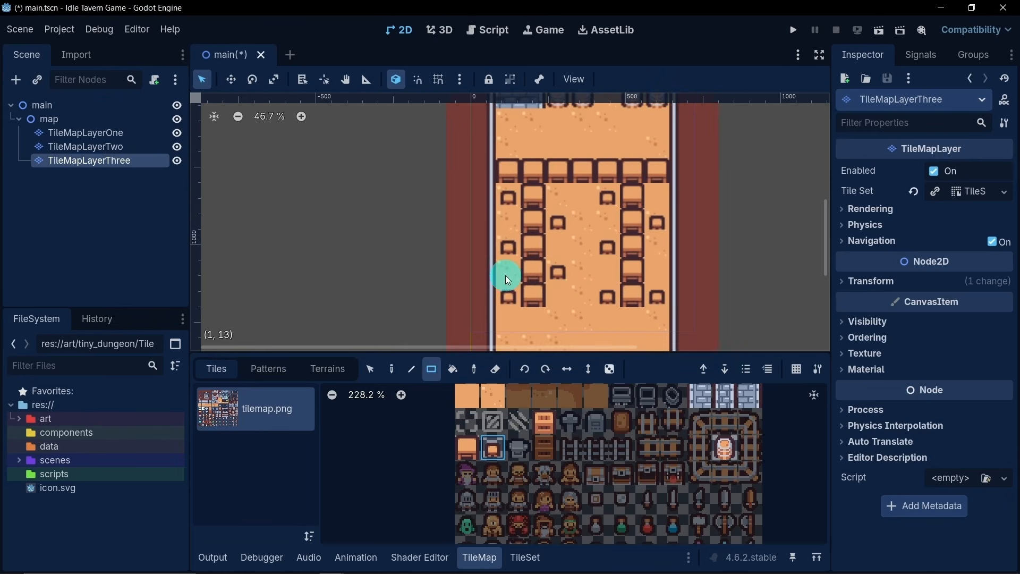
scroll(505, 275, down, 5)
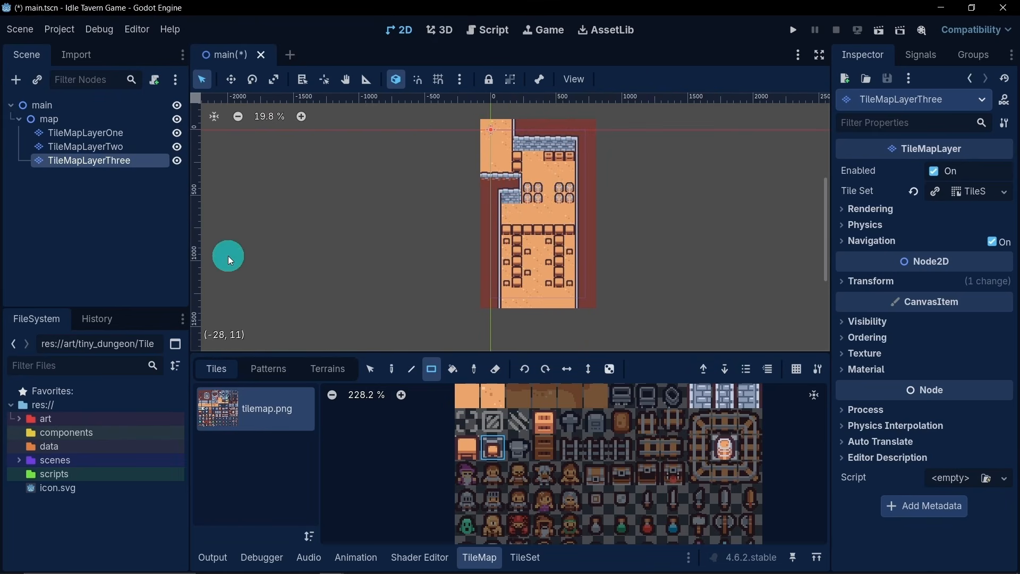
click(858, 353)
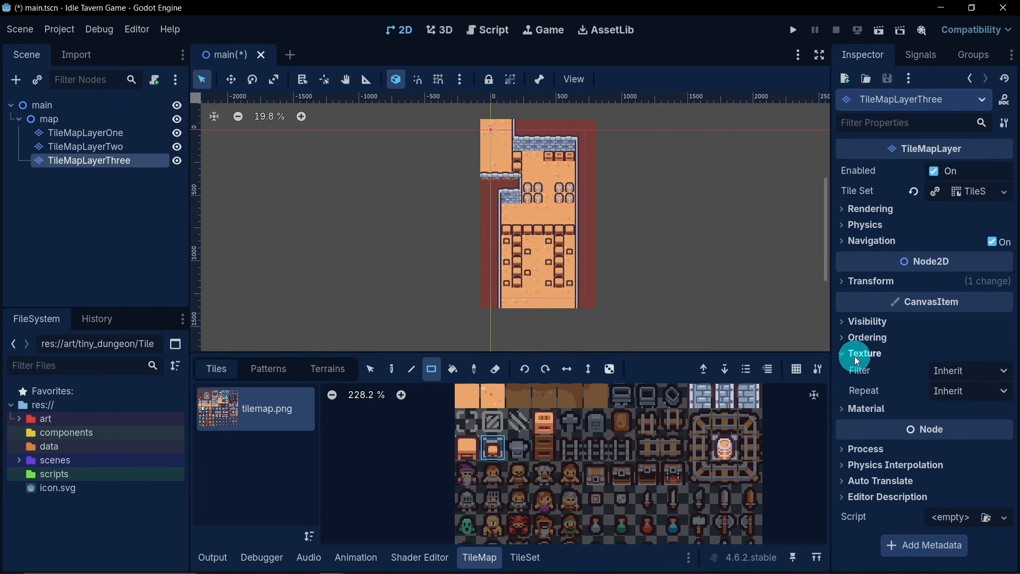
click(952, 371)
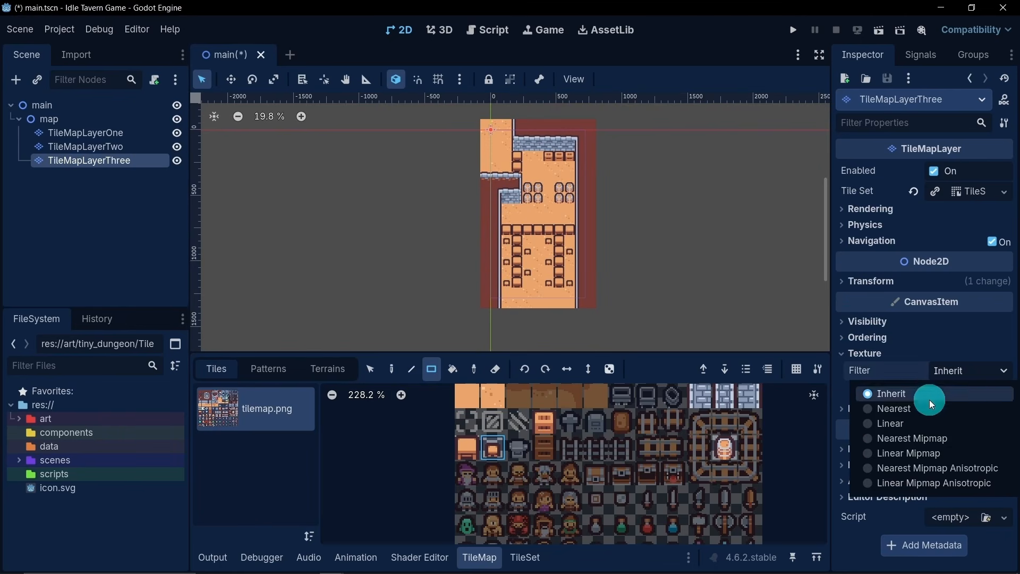
click(924, 403)
- Set the texture filter of TileMapLayerTwo to Nearest
click(101, 147)
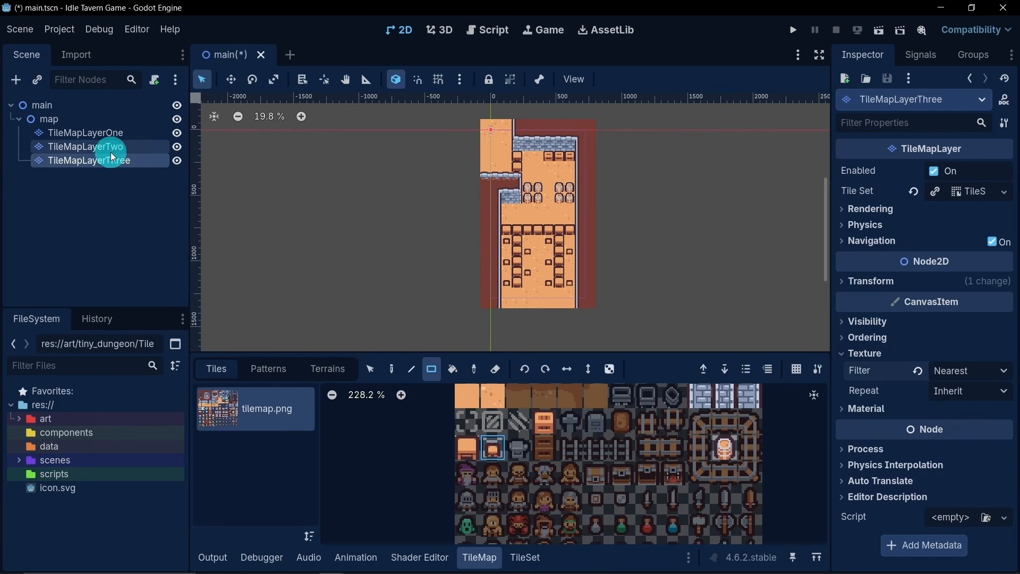
click(857, 354)
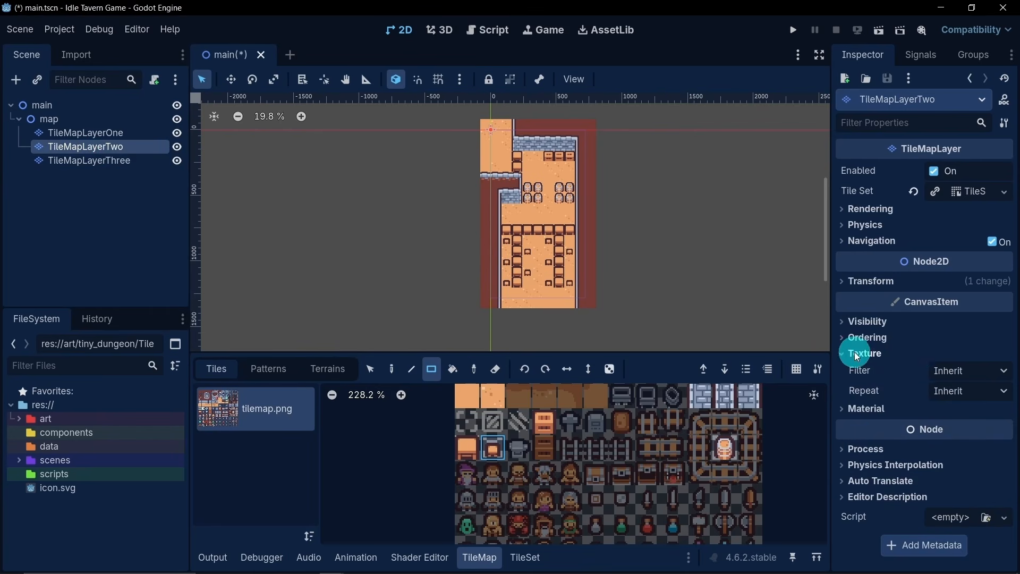
click(949, 372)
click(930, 401)
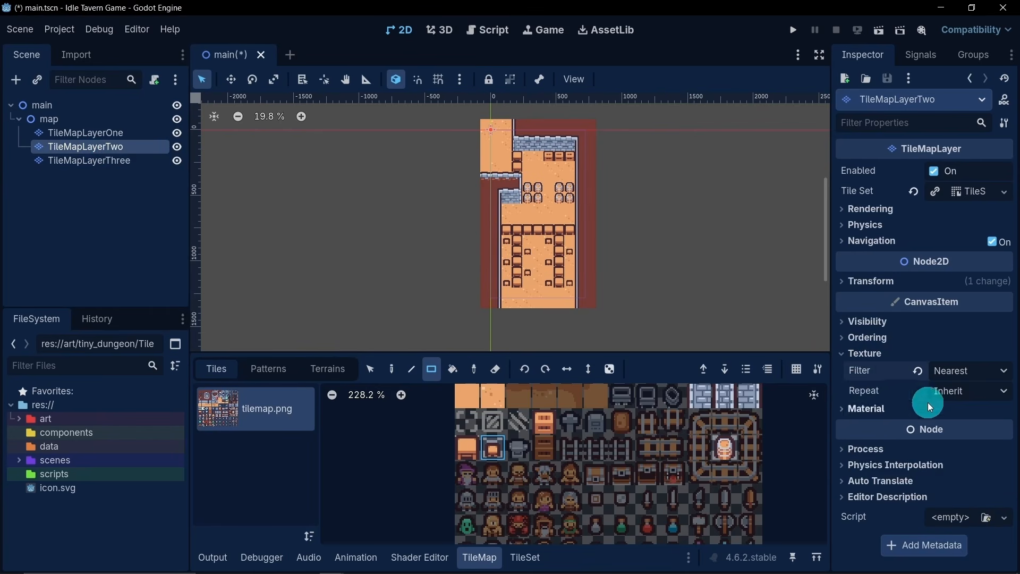
- Set the texture filter of TileMapLayerOne to Nearest
click(122, 134)
scroll(903, 398, down, 4)
scroll(905, 400, down, 2)
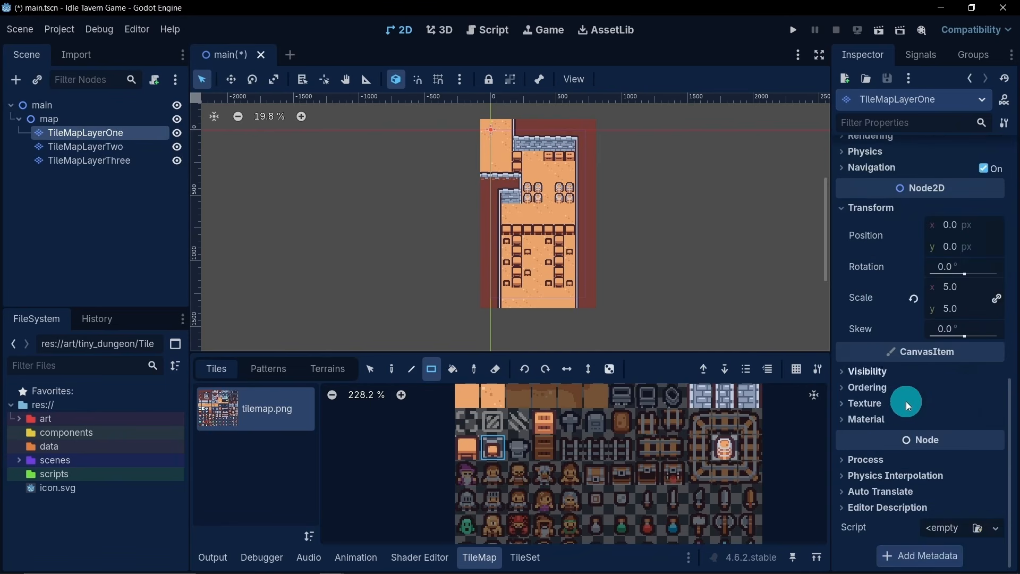
click(875, 407)
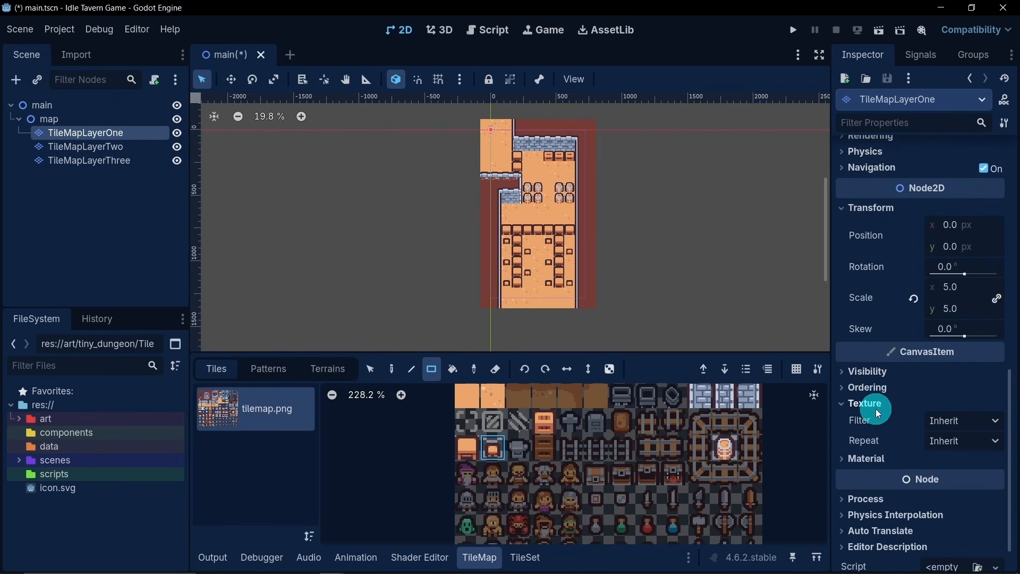
click(953, 422)
click(926, 457)
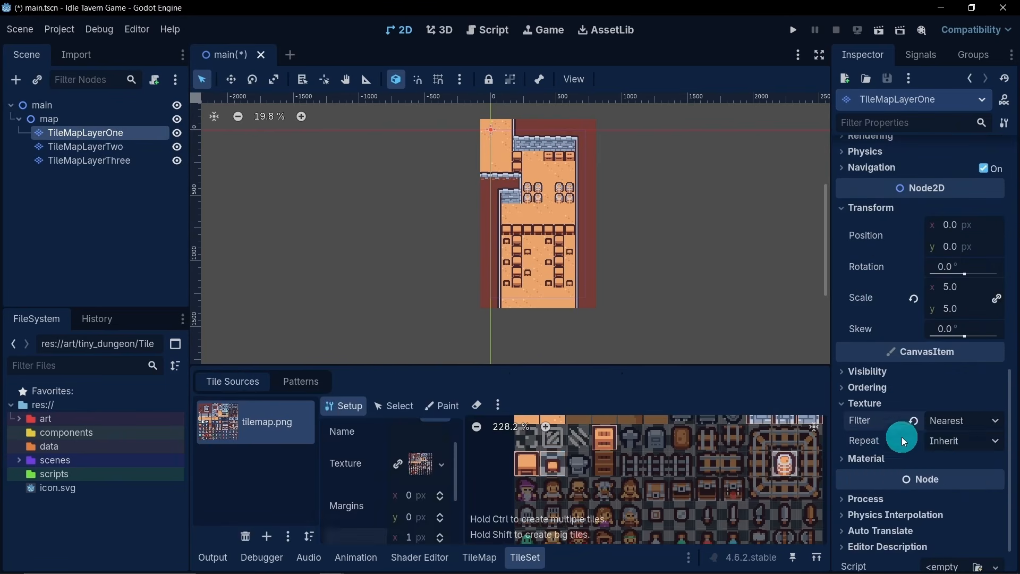
- Collapse the tile set editor to enlarge the scene view and examine the whole tavern map up close
scroll(555, 255, up, 1)
scroll(559, 250, down, 1)
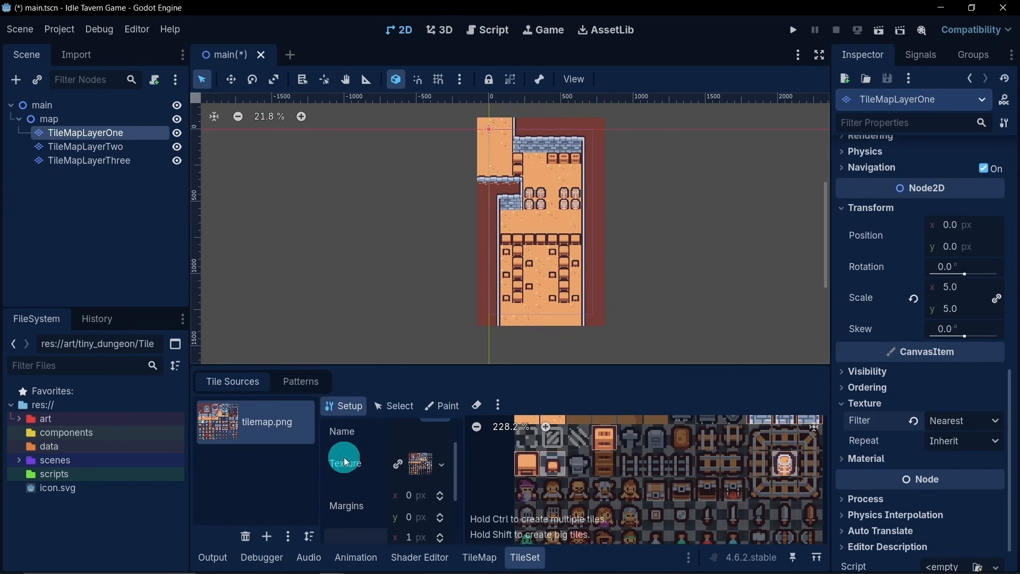
click(211, 556)
scroll(534, 309, up, 3)
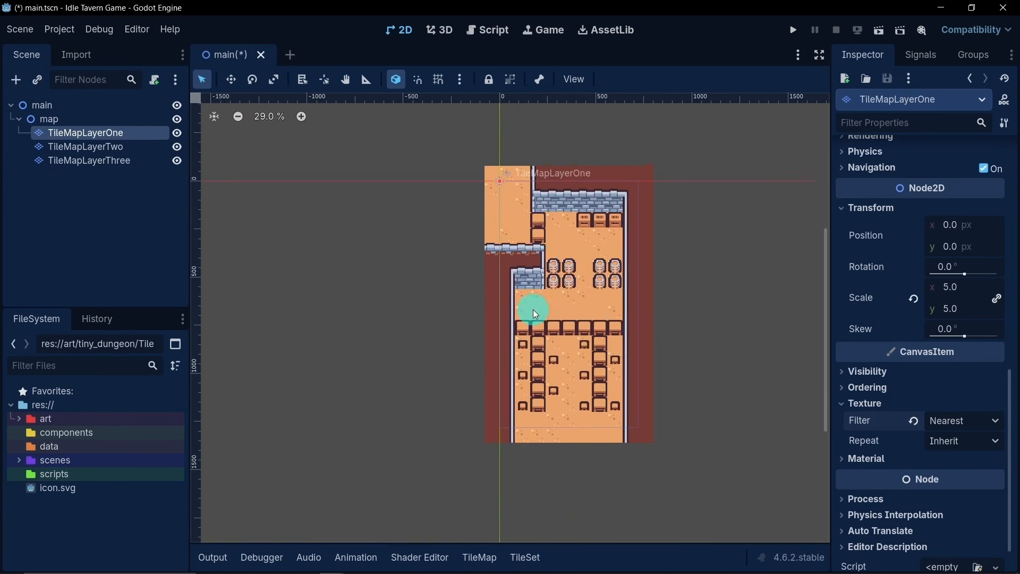
scroll(568, 299, up, 1)
middle_drag(568, 299, 530, 306)
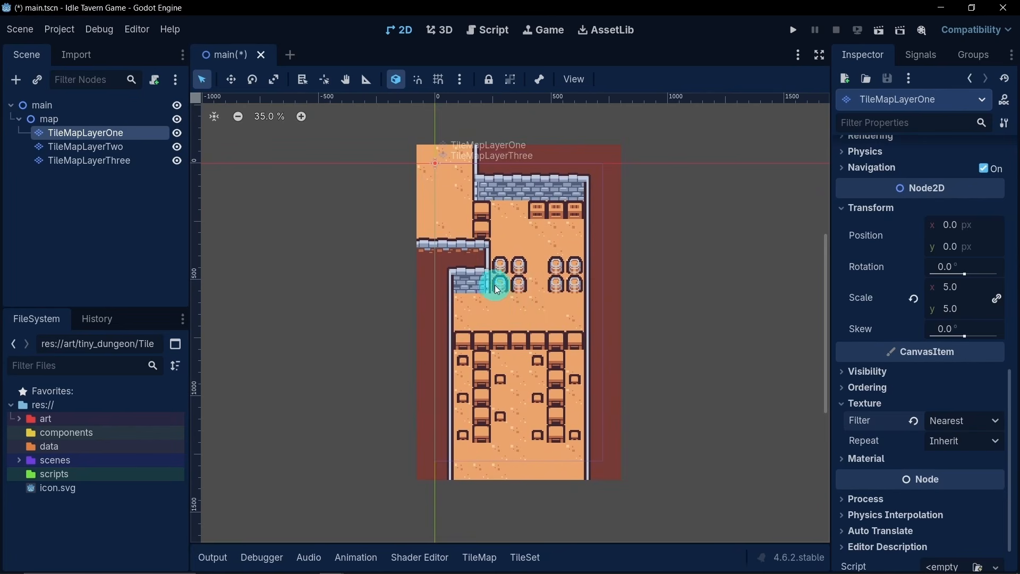
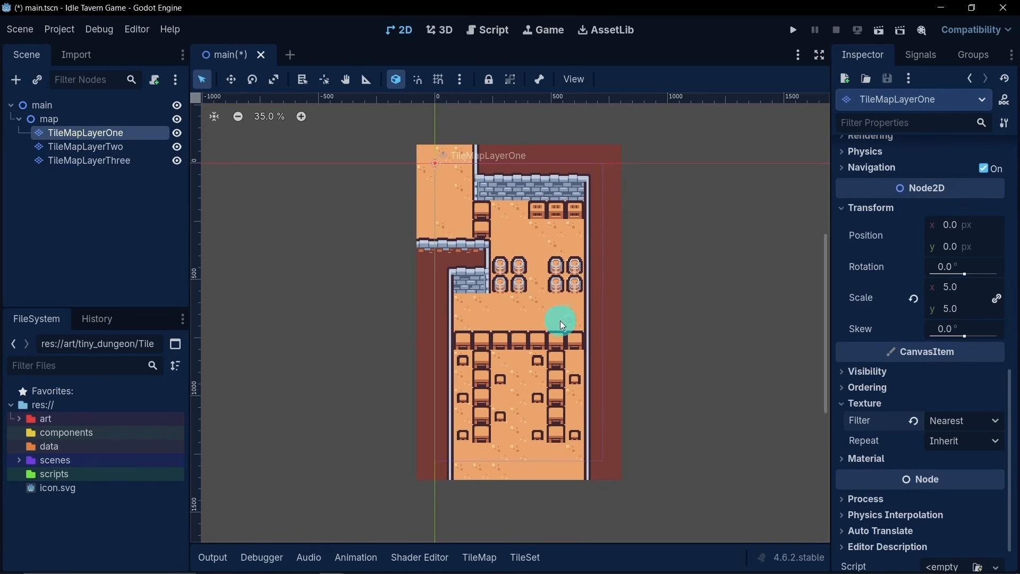
- Duplicate TileMapLayerThree and rename the copy TileMapLayerNav
click(109, 160)
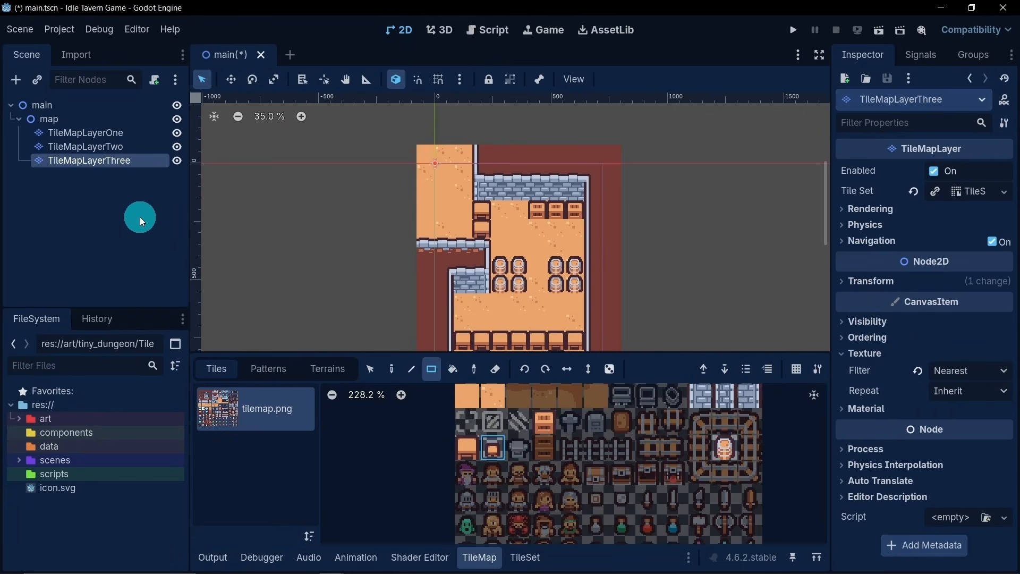
key(ctrl+d)
double_click(152, 176)
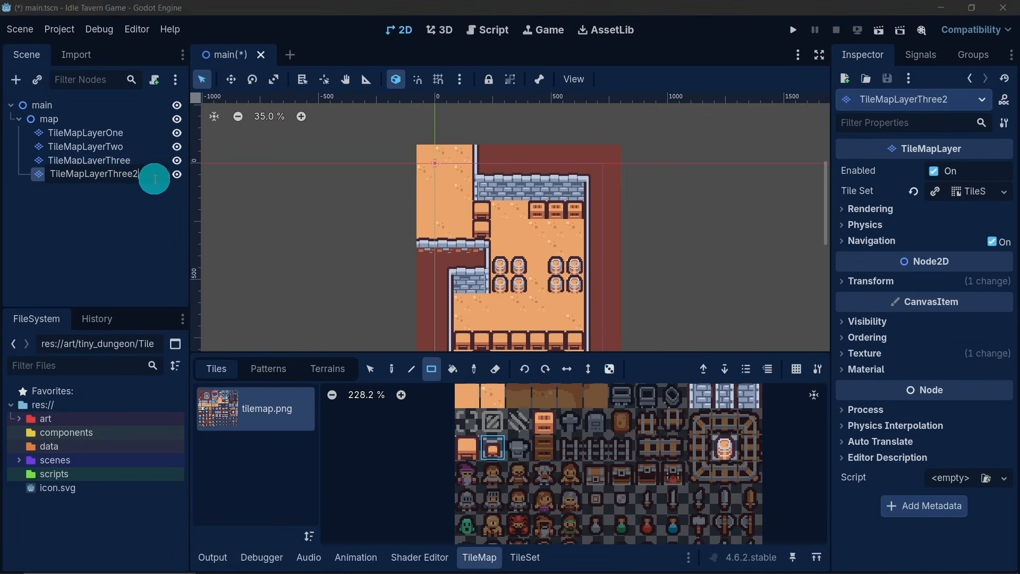
drag(154, 179, 108, 176)
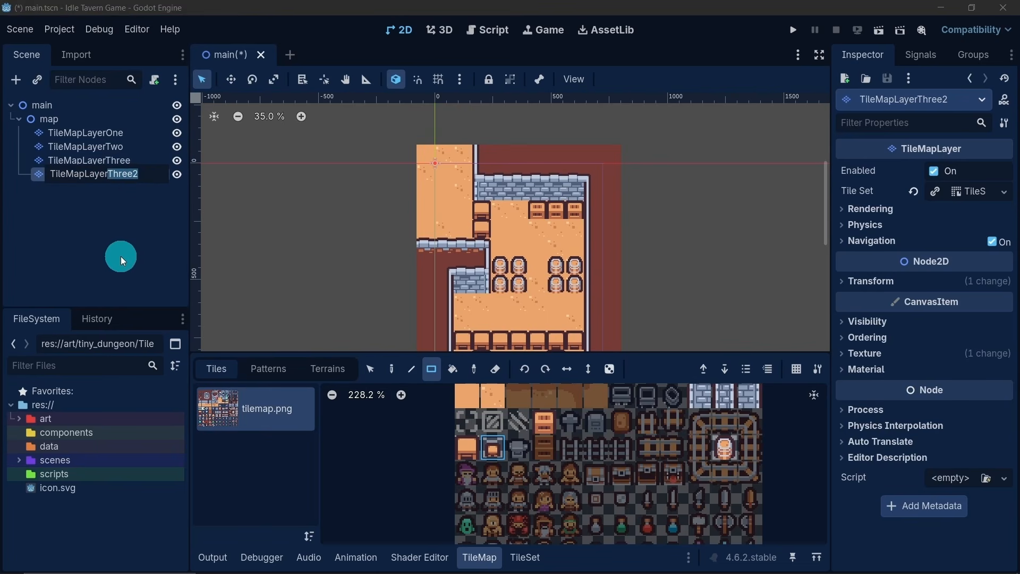
text(Nav)
key(Return)
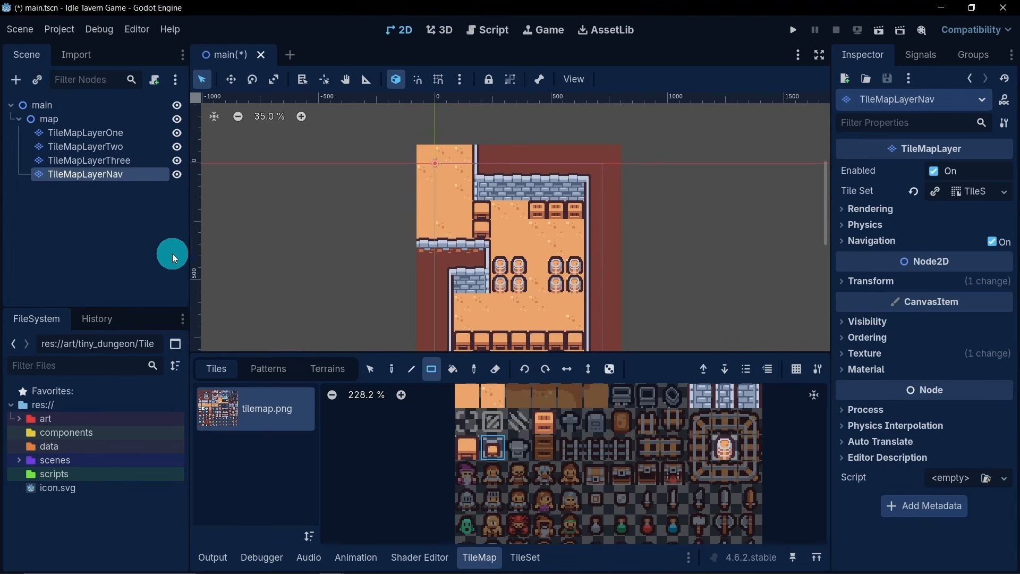
- Erase all tiles copied onto TileMapLayerNav across the whole map area with the rectangle eraser
scroll(446, 330, down, 2)
middle_drag(389, 274, 384, 200)
scroll(388, 197, down, 3)
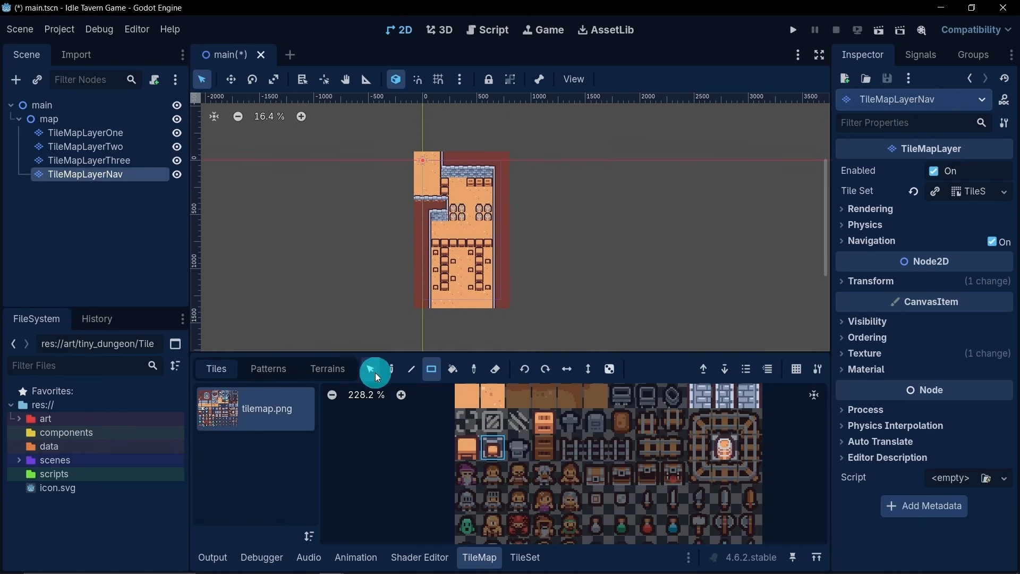
click(495, 369)
drag(395, 146, 562, 315)
scroll(440, 256, up, 2)
scroll(440, 256, up, 1)
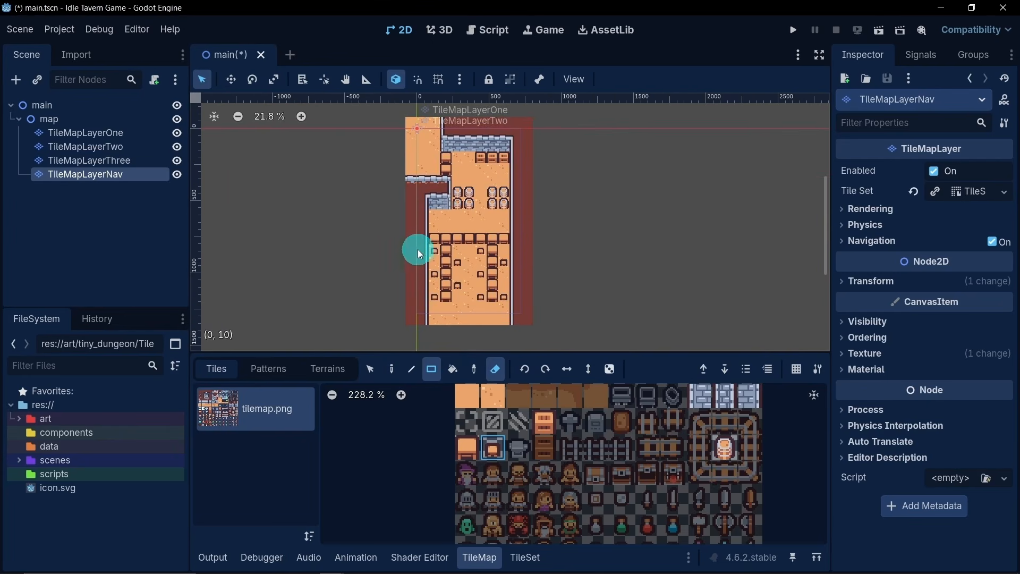
middle_drag(379, 242, 436, 255)
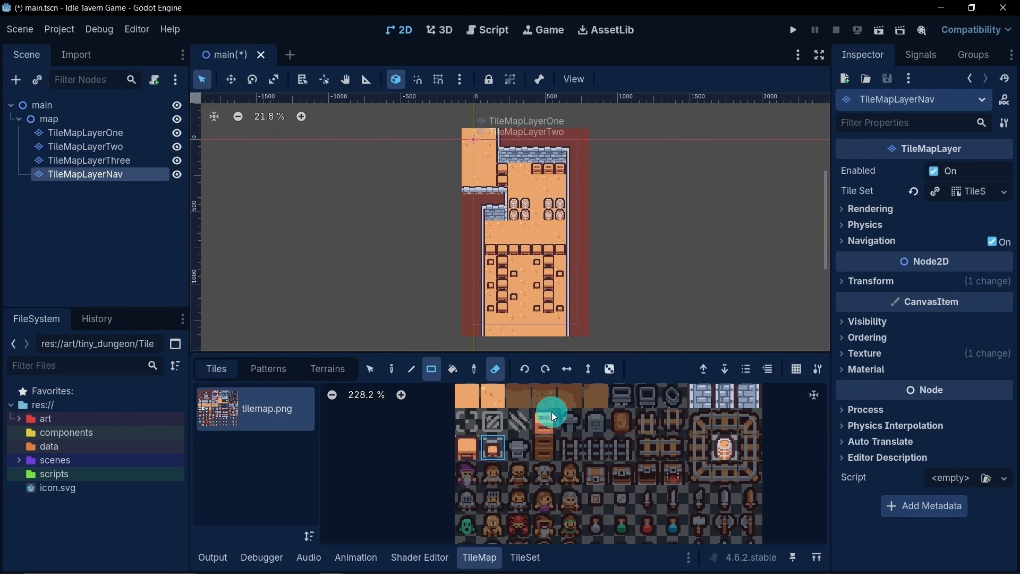
- Make the tile set of TileMapLayerNav unique and expand its navigation layers
middle_drag(552, 412, 535, 515)
middle_drag(559, 440, 545, 483)
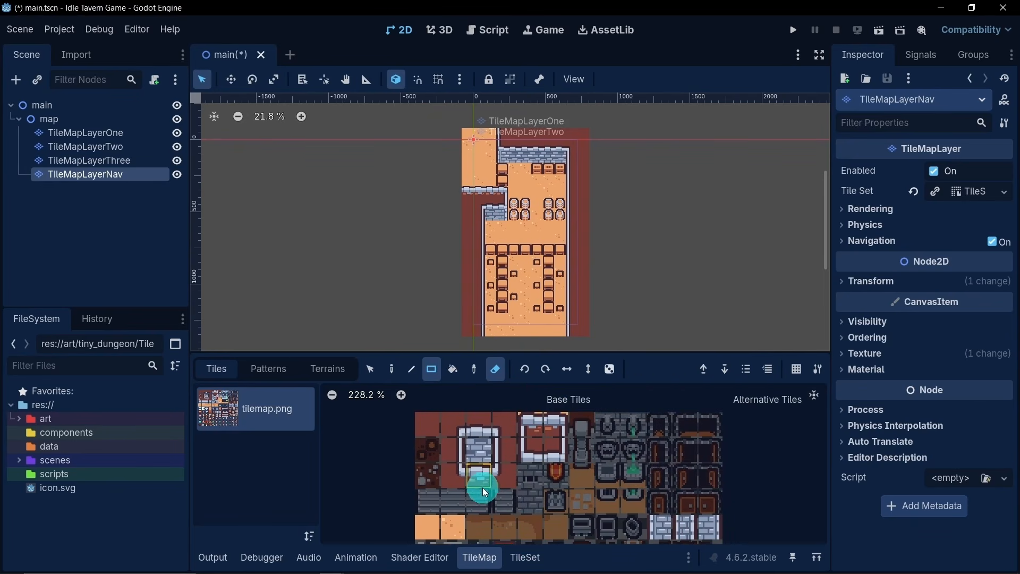
scroll(463, 461, down, 2)
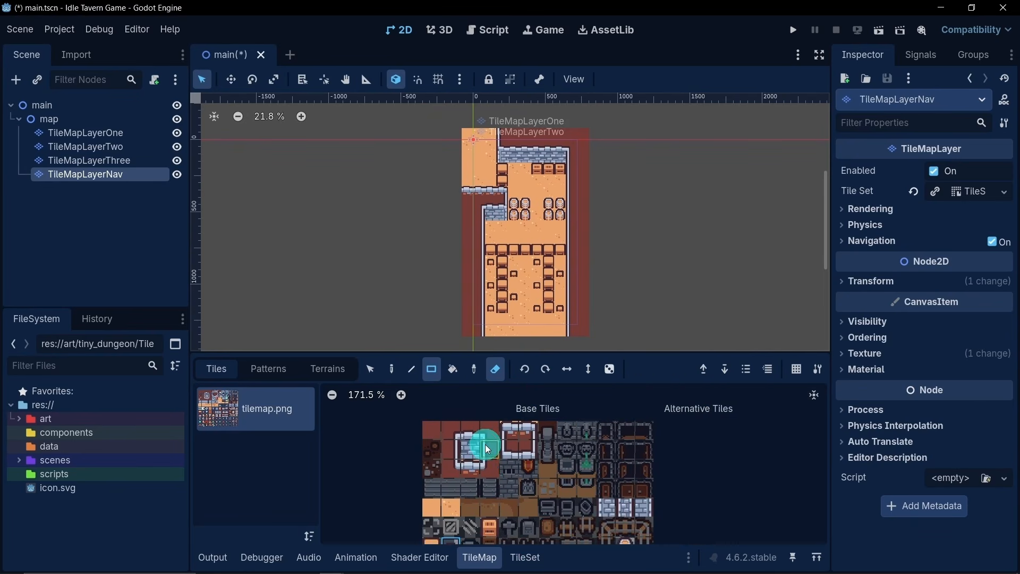
middle_drag(412, 458, 419, 427)
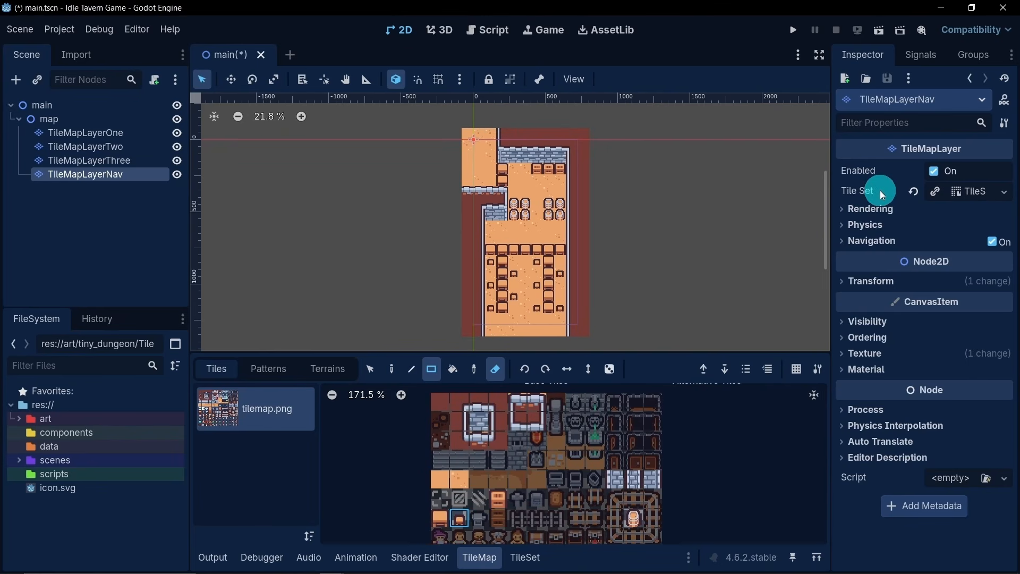
right_click(980, 192)
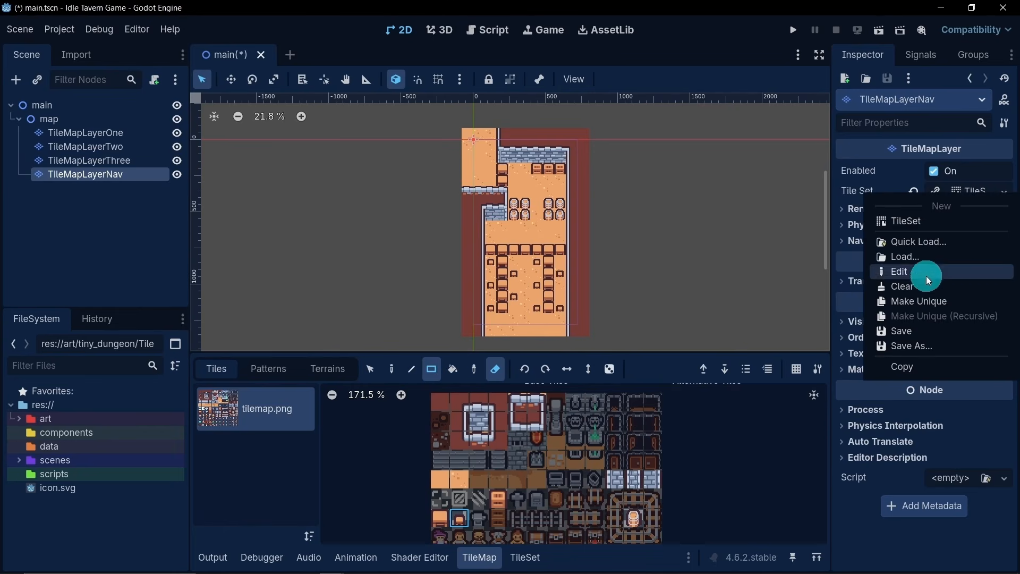
click(915, 308)
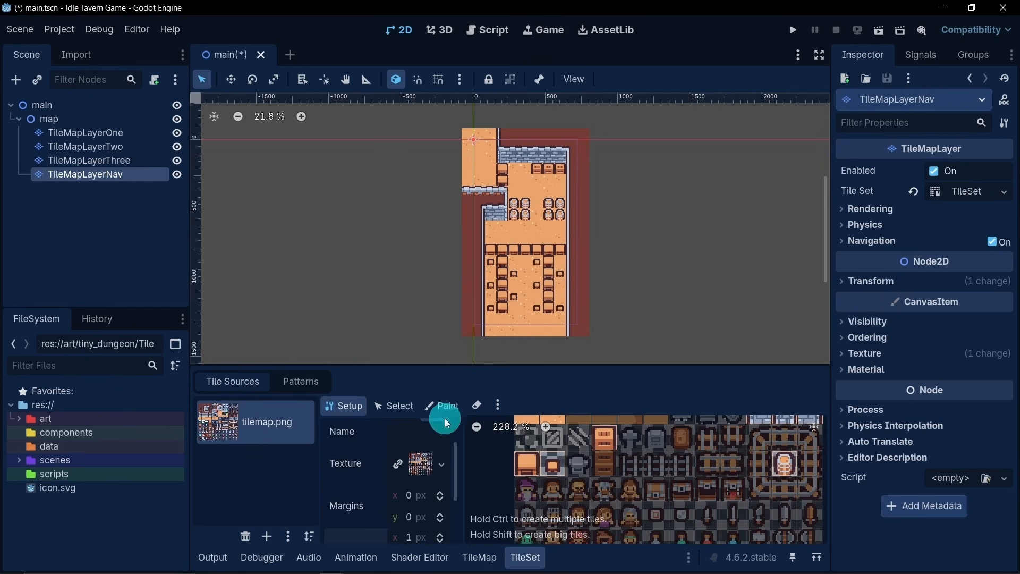
click(960, 194)
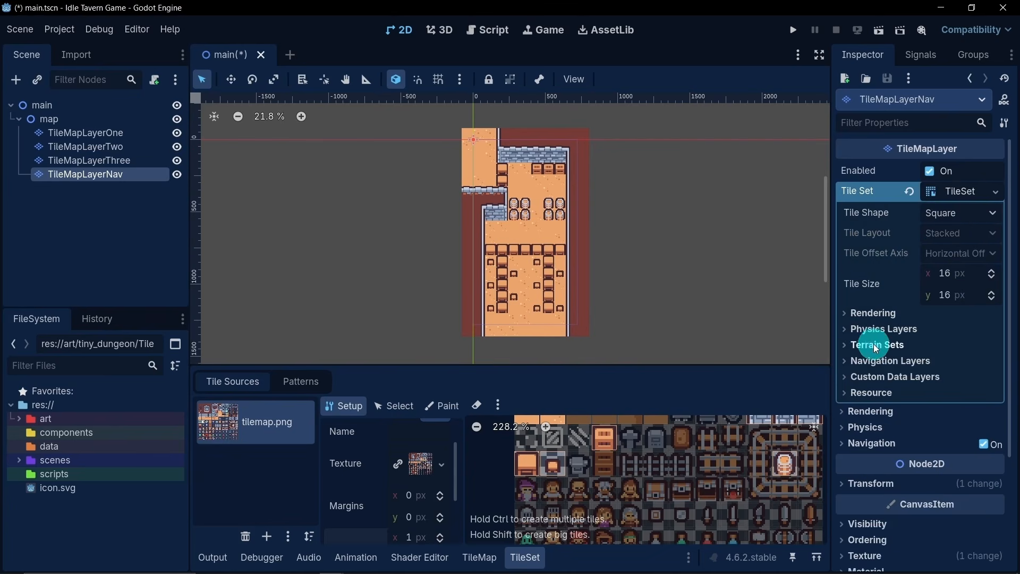
click(879, 361)
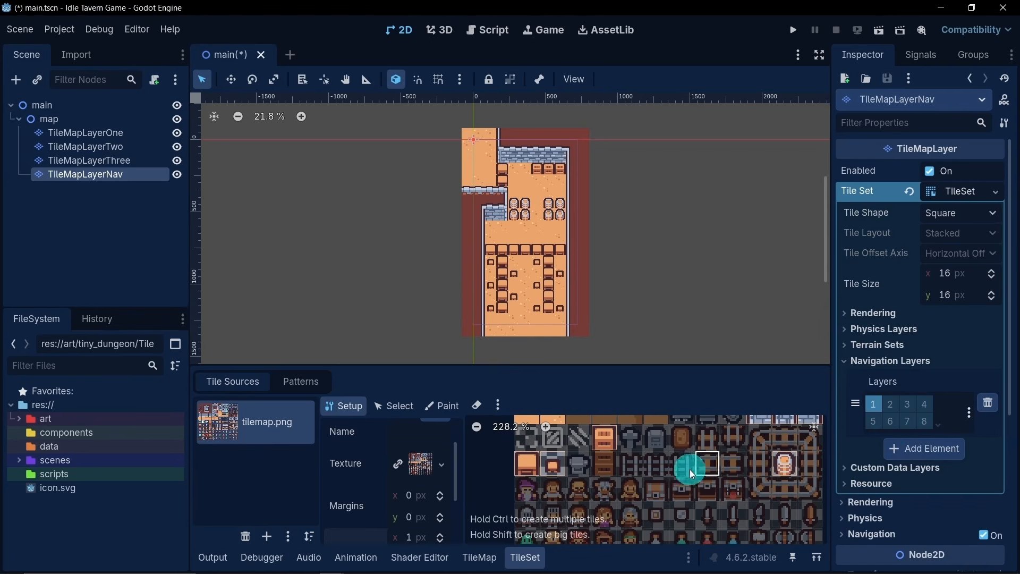
- Paint the full-tile Navigation Layer 0 polygon onto the plain orange floor tile in the tile set
middle_drag(590, 448, 595, 510)
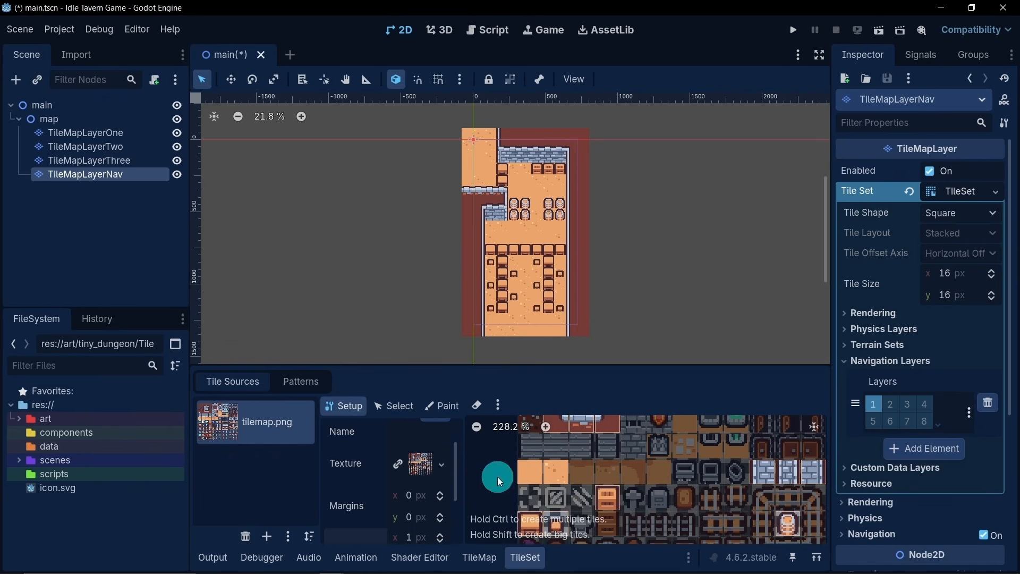
click(438, 407)
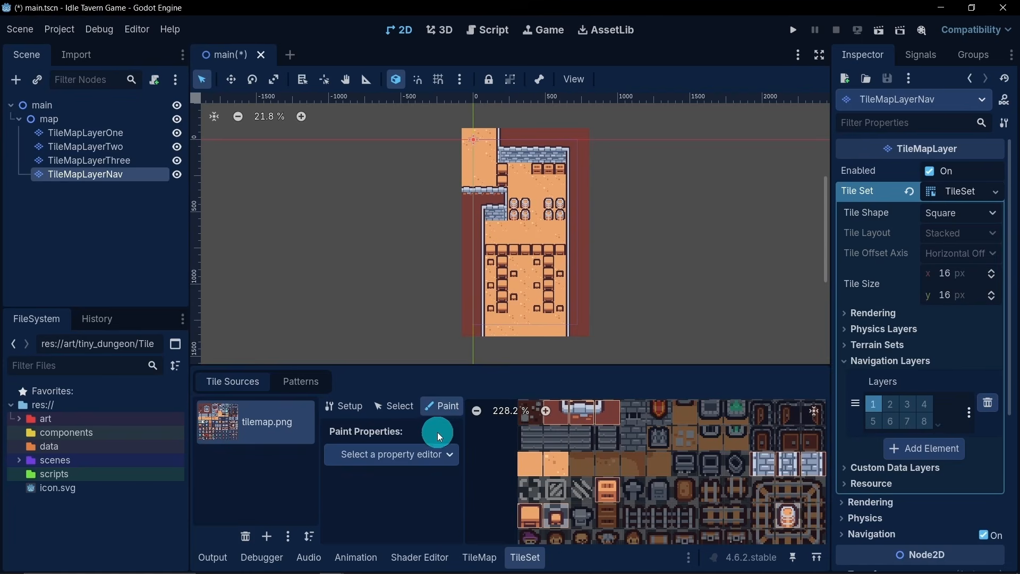
click(450, 454)
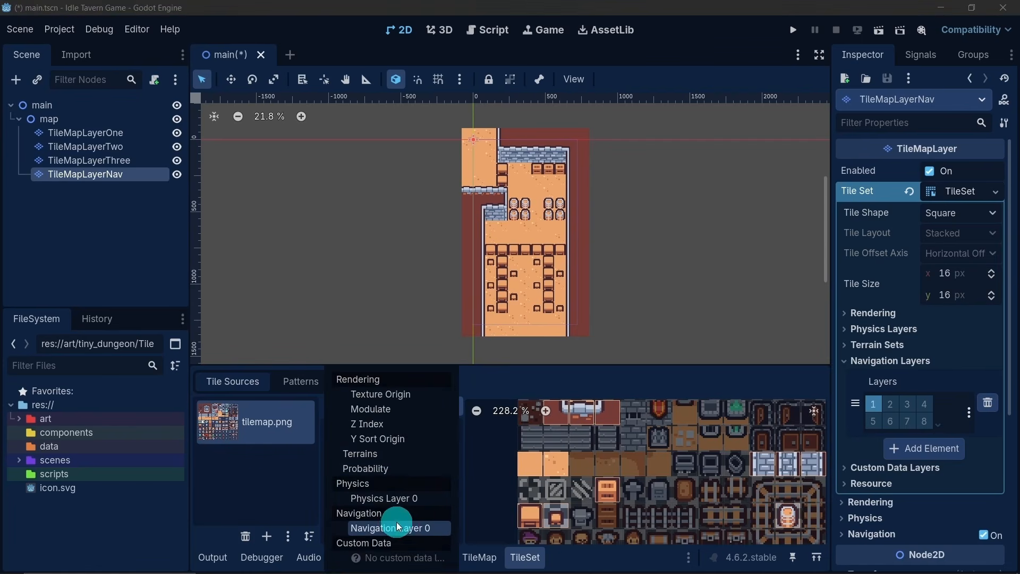
click(413, 528)
click(364, 499)
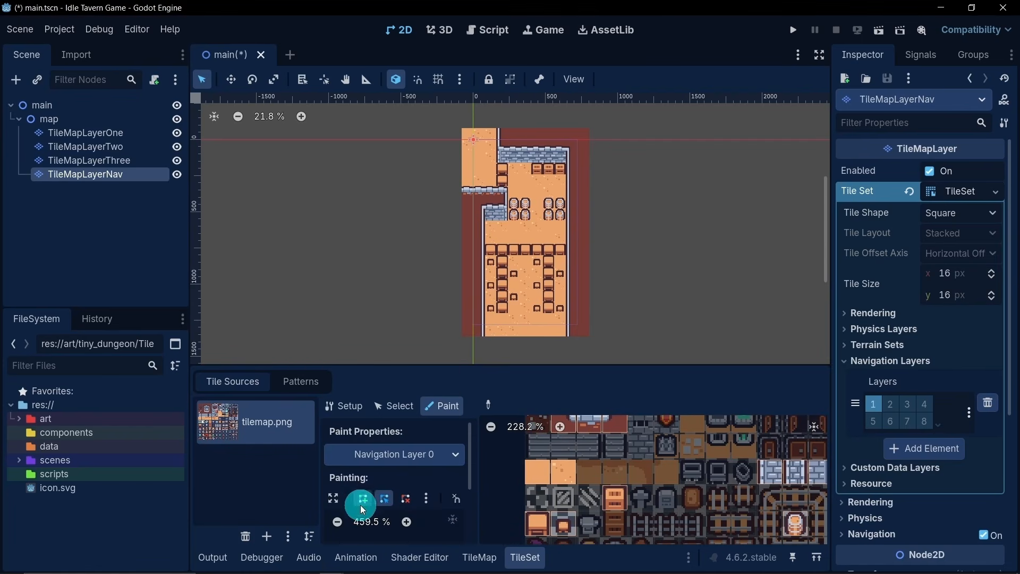
scroll(412, 479, down, 2)
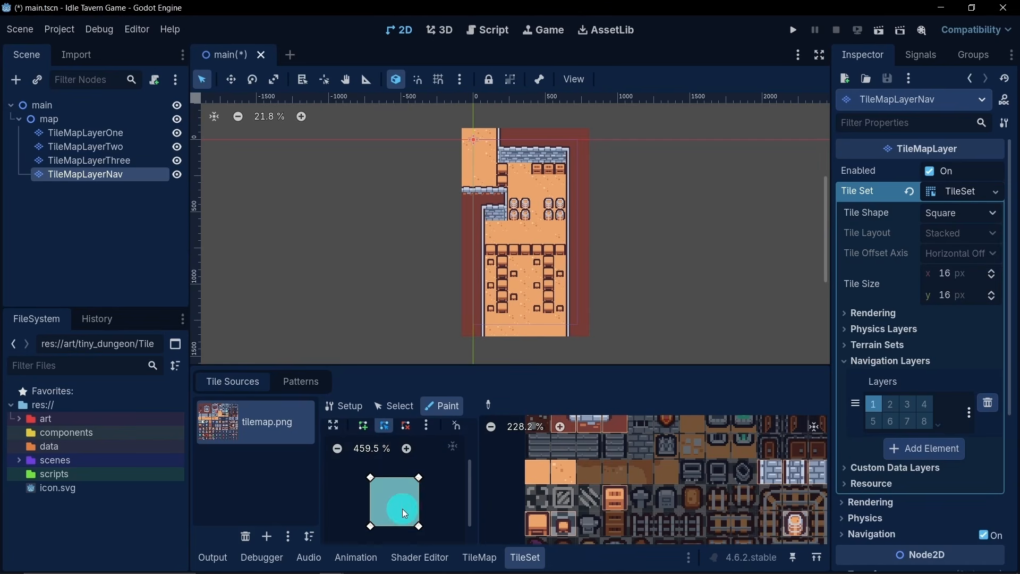
click(538, 471)
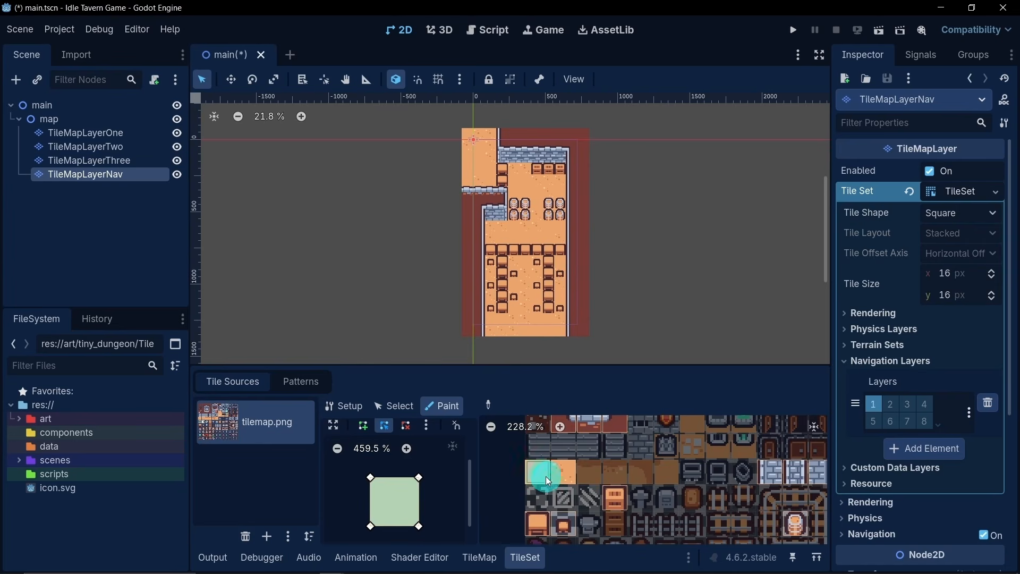
- Set the Modulate color of TileMapLayerNav to green (00ff00)
scroll(886, 397, down, 5)
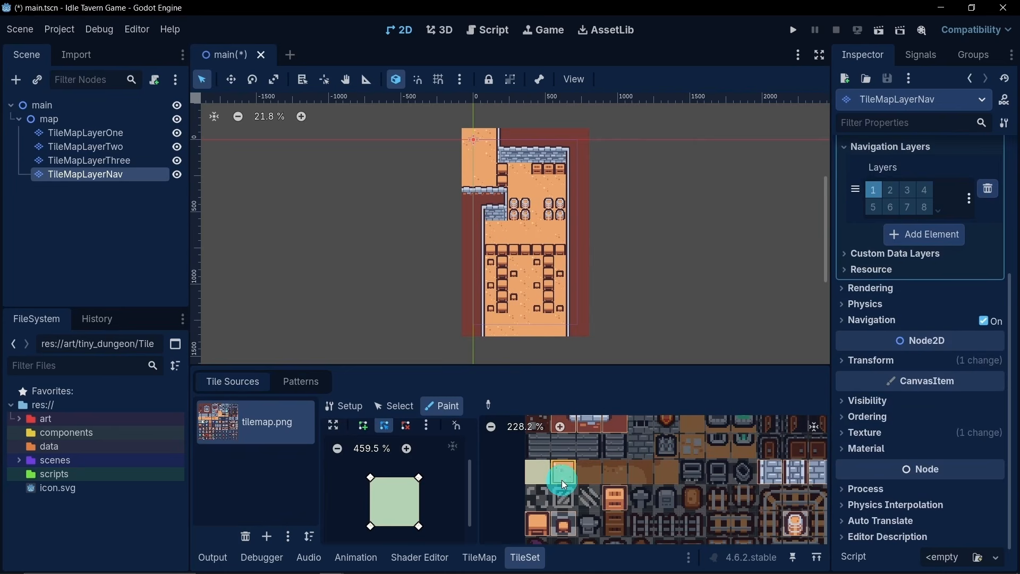
click(868, 401)
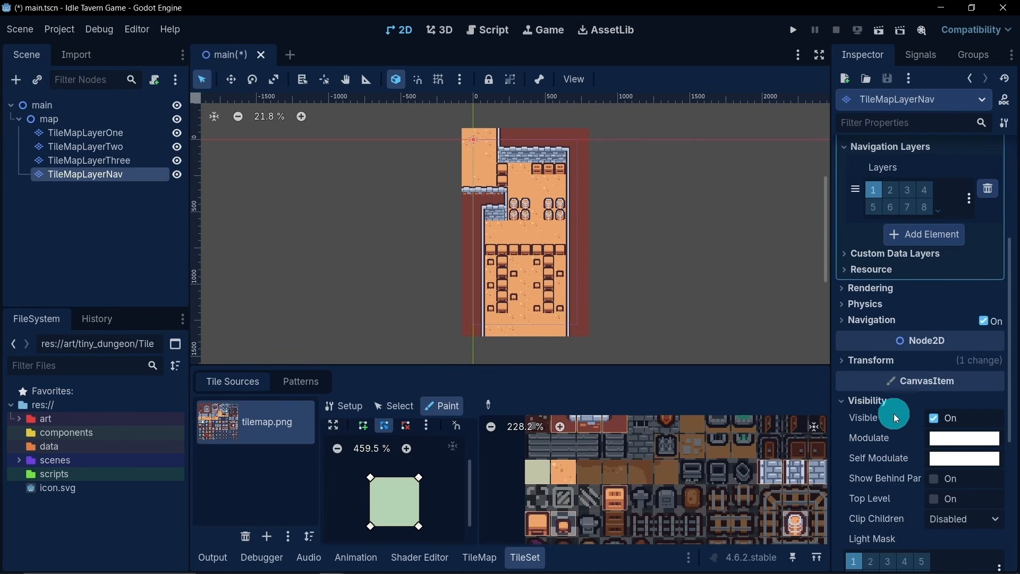
click(944, 440)
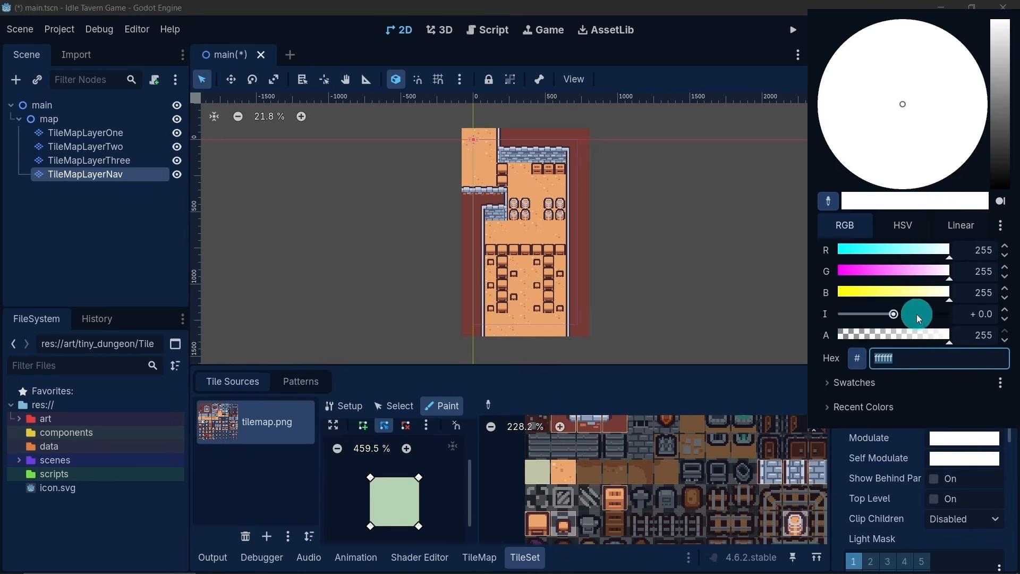
drag(909, 249, 803, 250)
drag(869, 294, 780, 294)
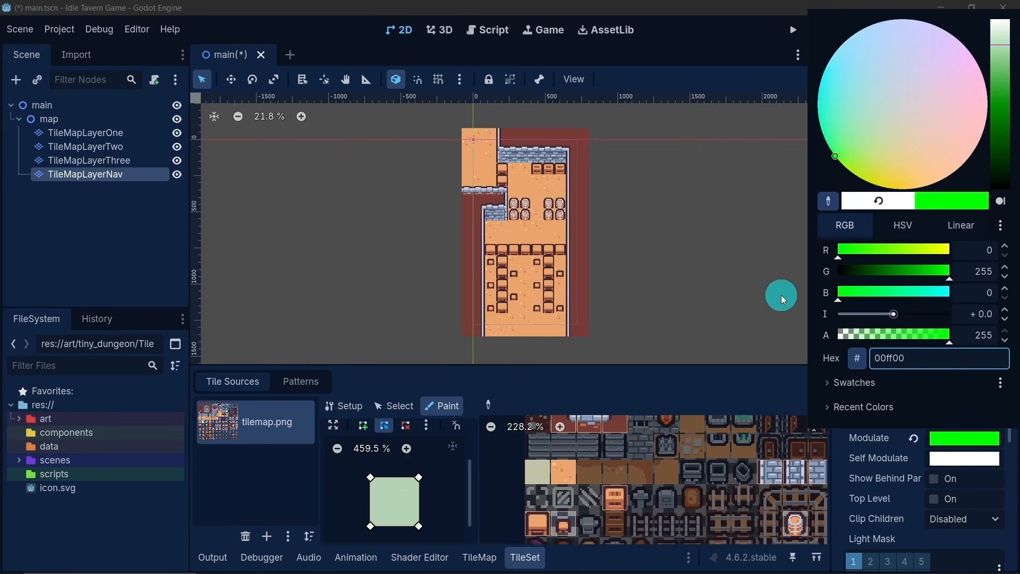
click(131, 236)
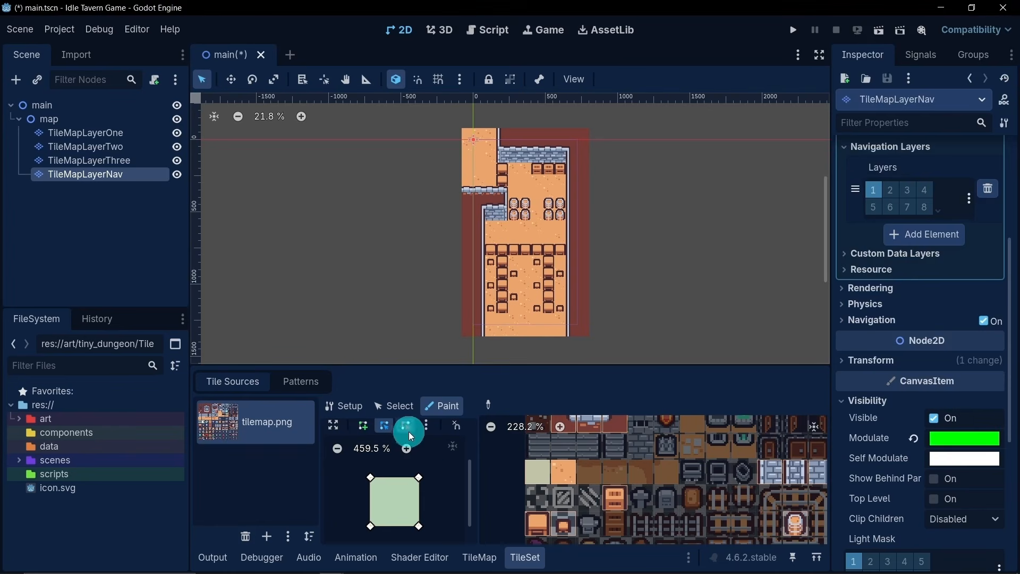
- Fill the walkable floor behind the counter and around the barrels on TileMapLayerNav with the plain navigation floor tile
click(493, 562)
click(496, 389)
click(473, 458)
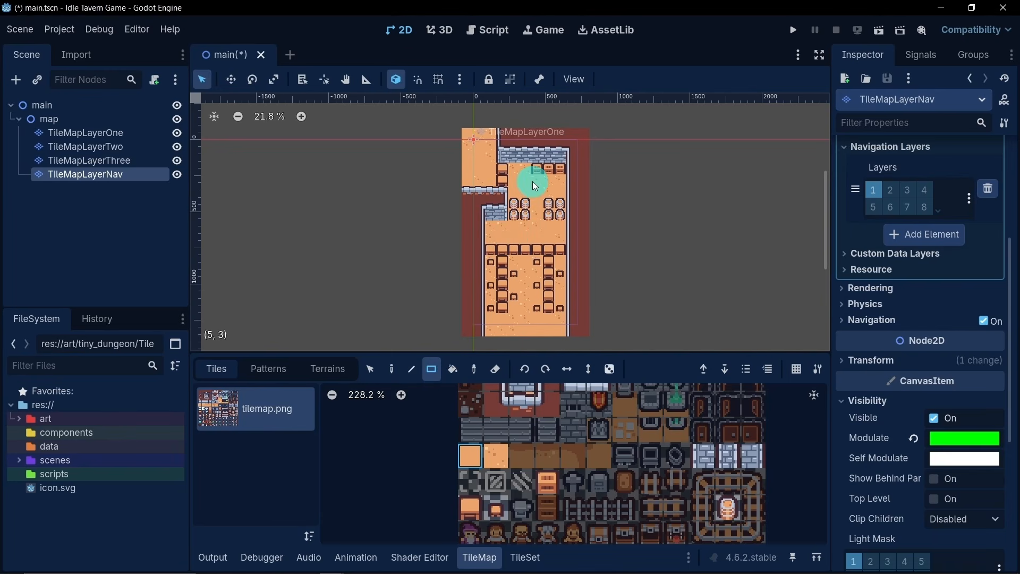
mouse_move(533, 186)
mouse_down()
mouse_move(539, 240)
mouse_move(493, 238)
mouse_move(558, 235)
mouse_up()
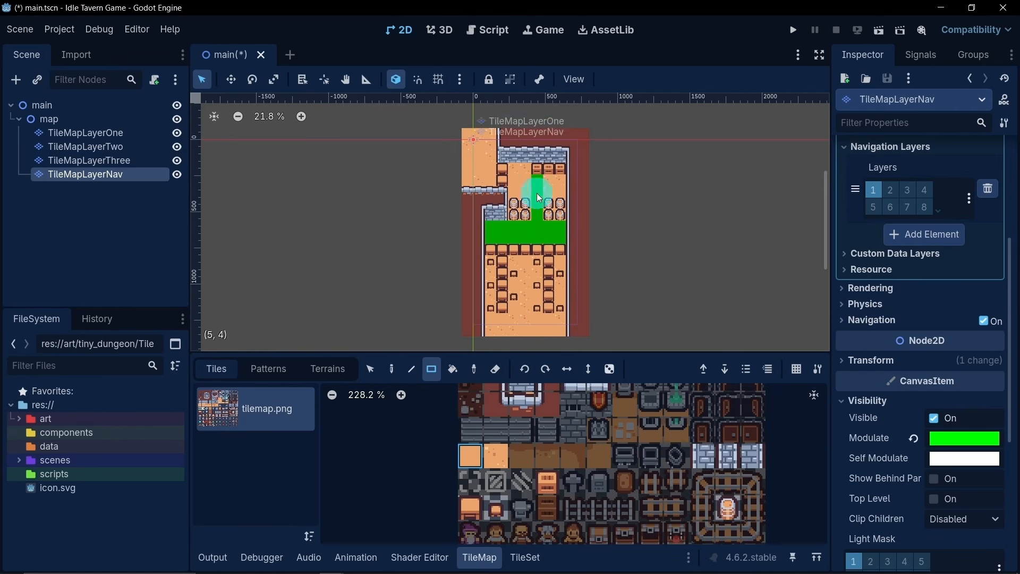
mouse_move(548, 181)
mouse_down()
mouse_move(559, 189)
mouse_move(513, 182)
mouse_move(513, 170)
mouse_move(522, 170)
mouse_move(514, 194)
mouse_up()
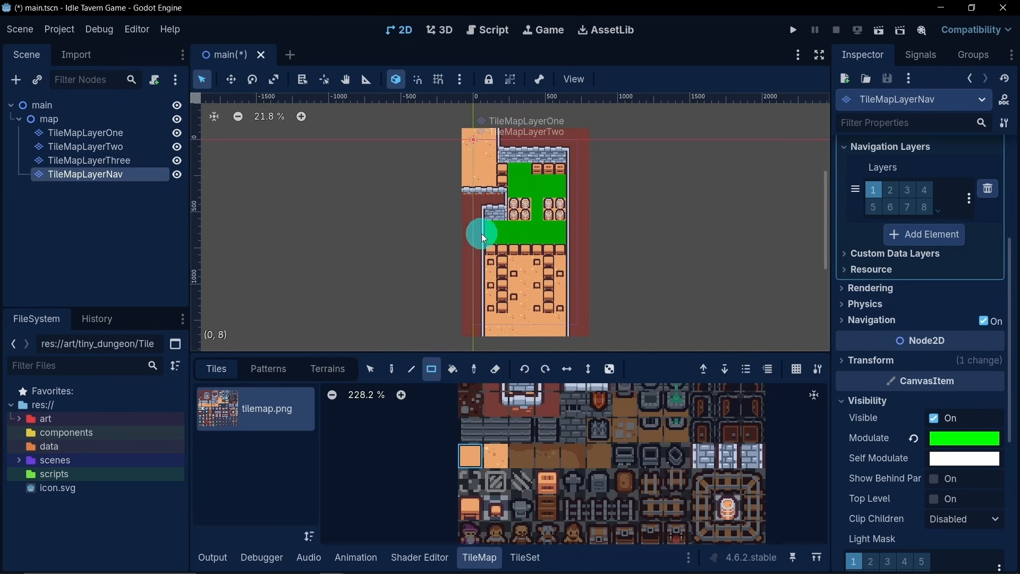
- Turn off the visibility of TileMapLayerNav
scroll(484, 235, up, 2)
scroll(485, 230, up, 2)
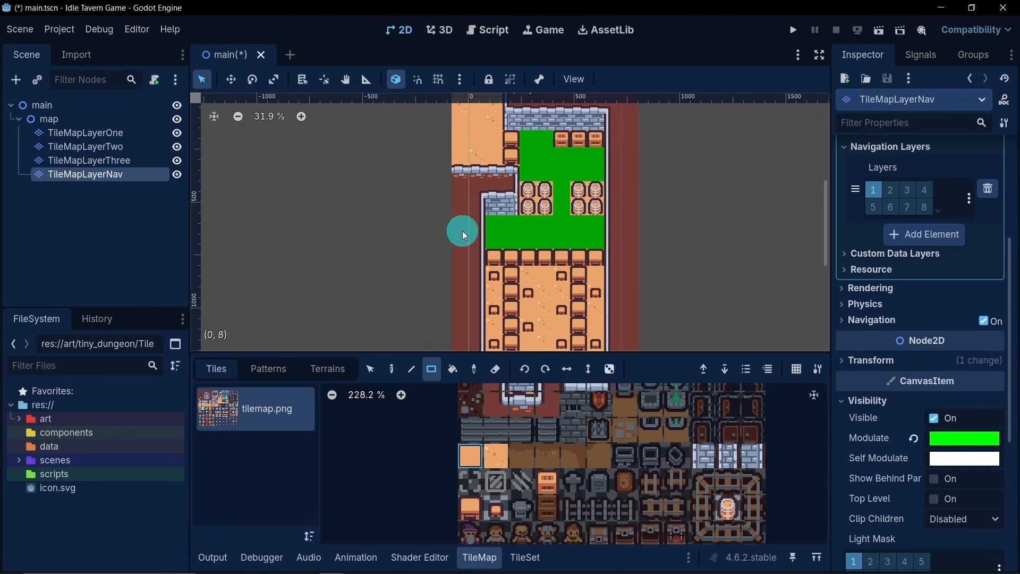
scroll(530, 235, down, 2)
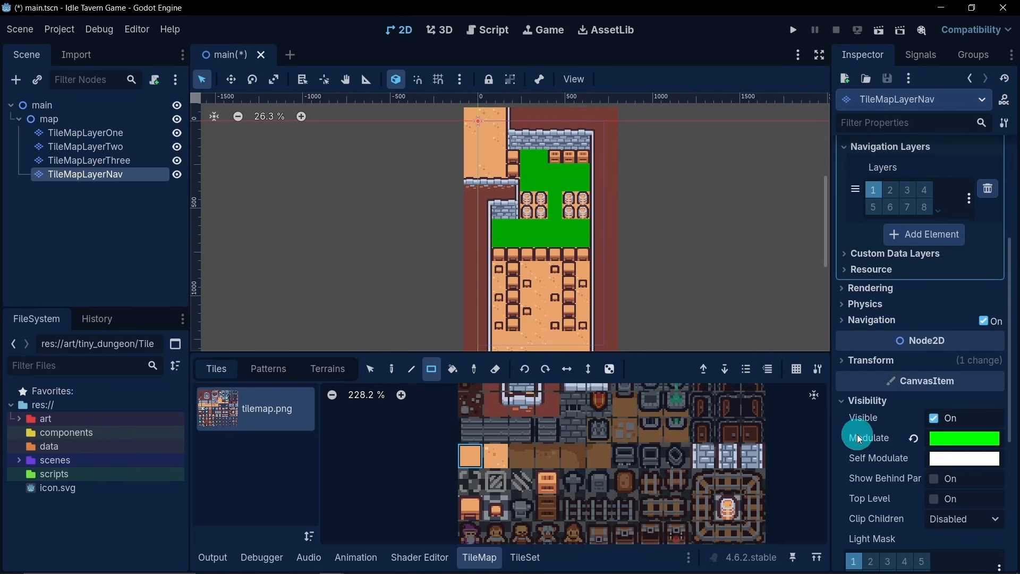
click(947, 440)
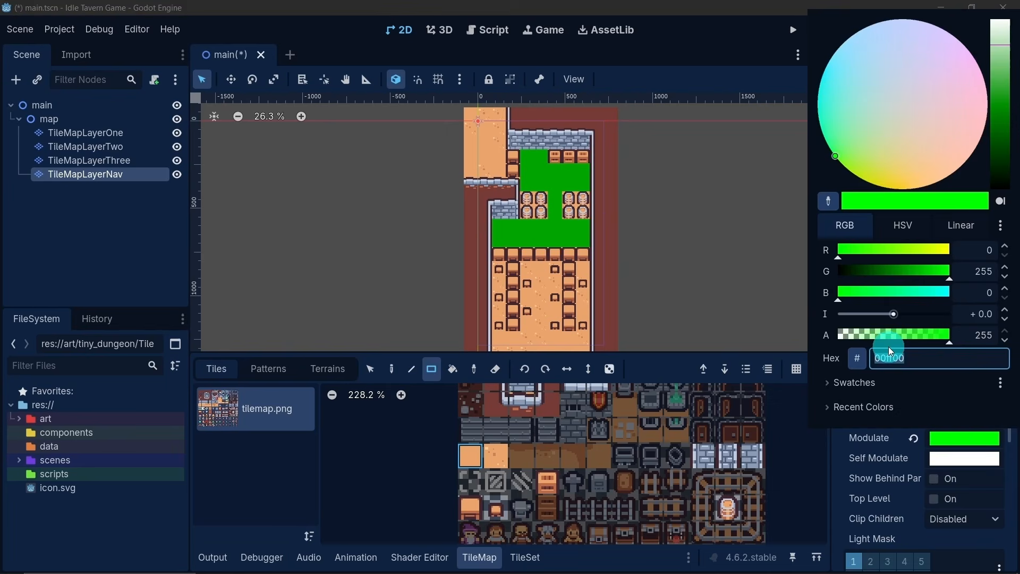
click(744, 46)
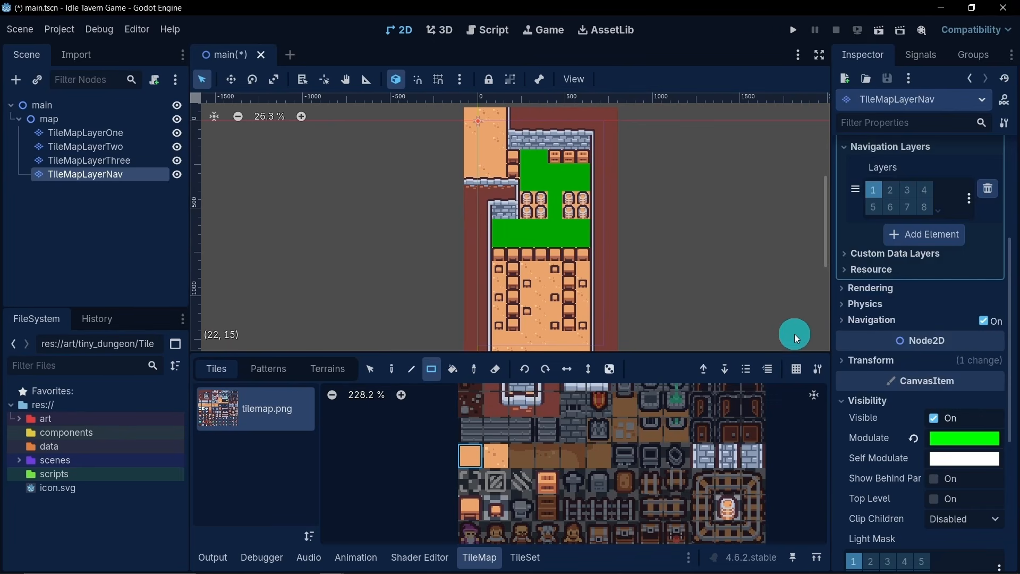
click(933, 419)
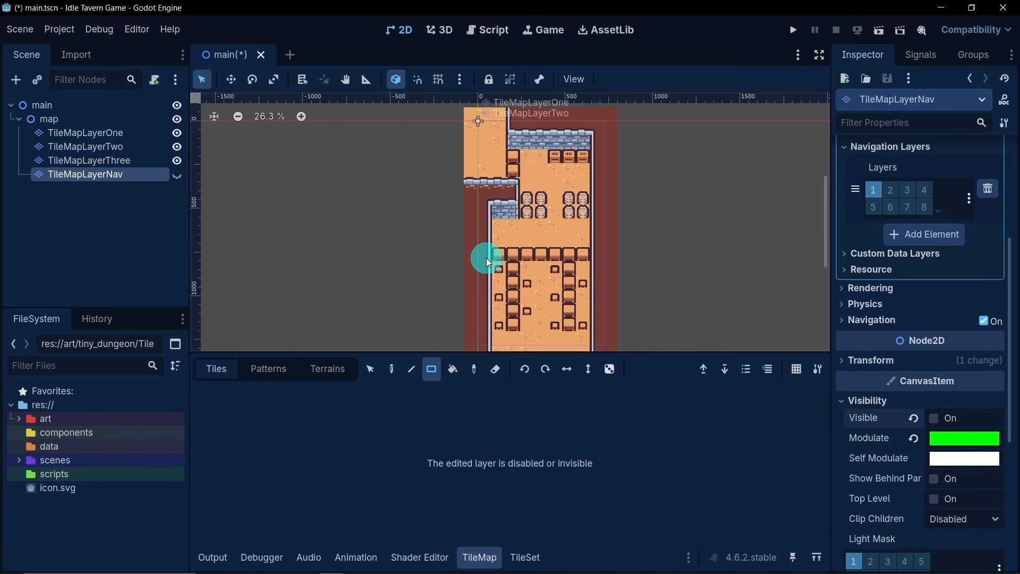
scroll(479, 244, down, 1)
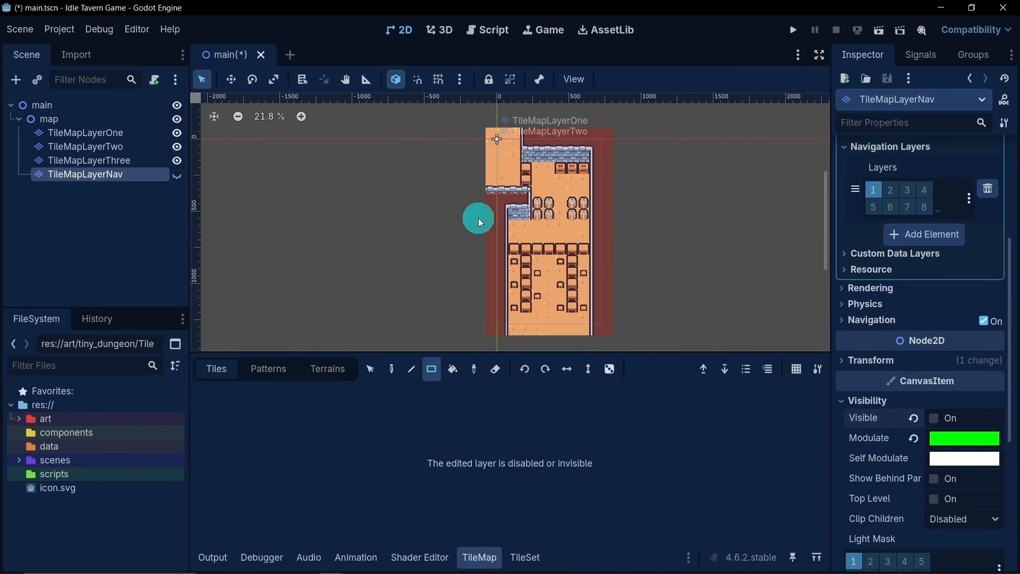
scroll(901, 314, up, 4)
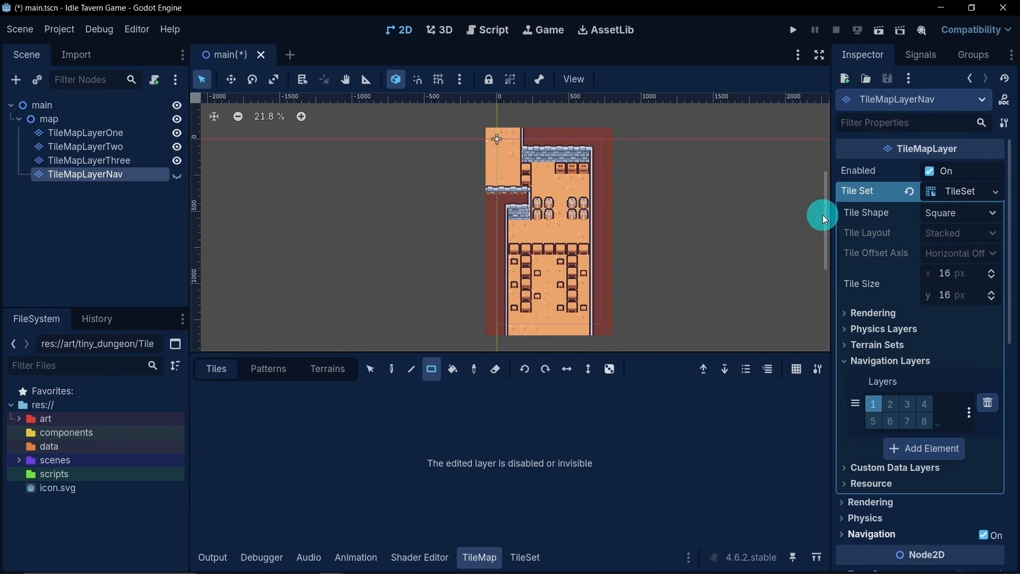
click(927, 171)
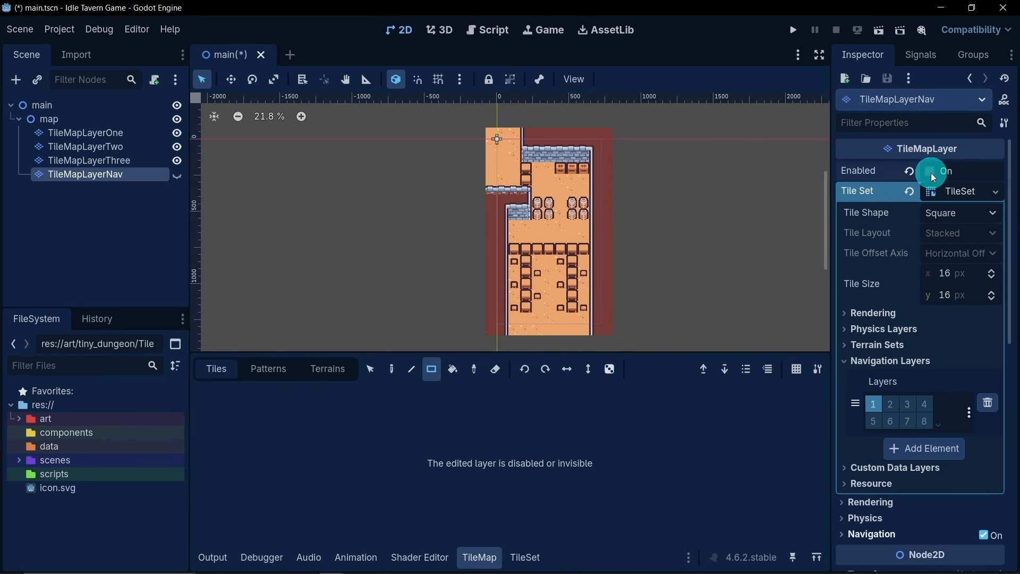
click(931, 172)
scroll(893, 371, down, 5)
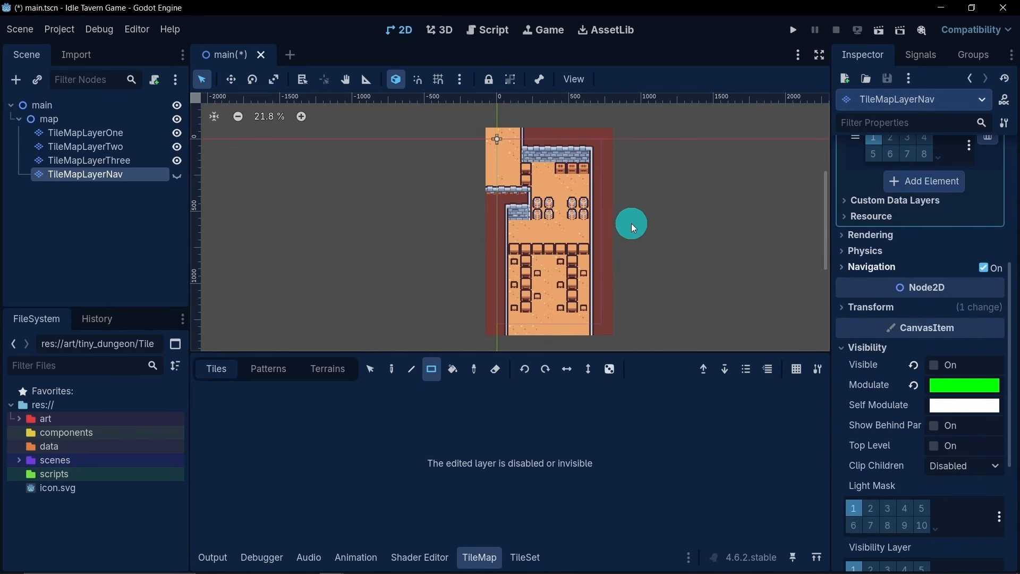
- Save the main scene with the hidden TileMapLayerNav
key(ctrl+s)
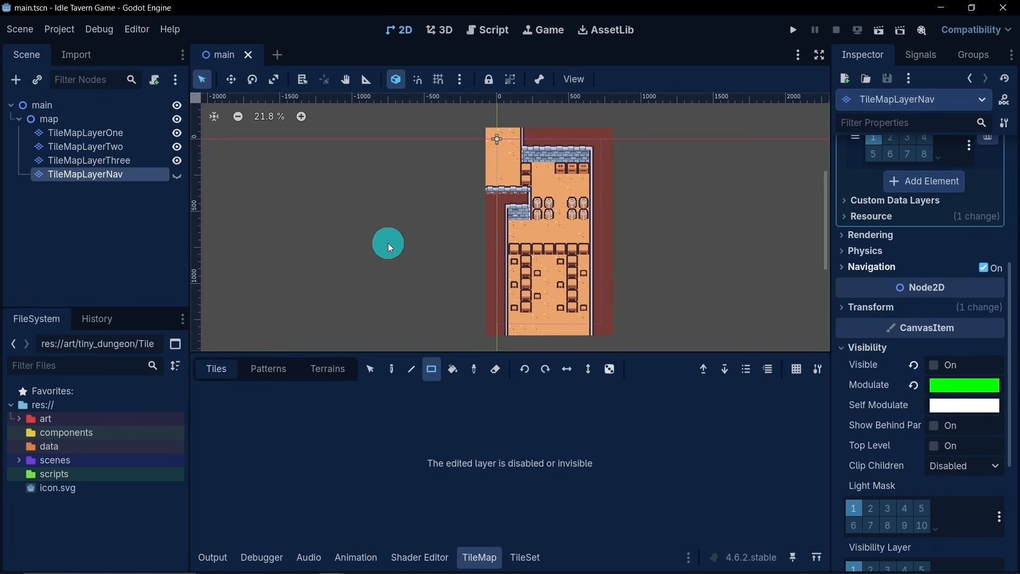
drag(357, 353, 348, 407)
scroll(445, 284, up, 2)
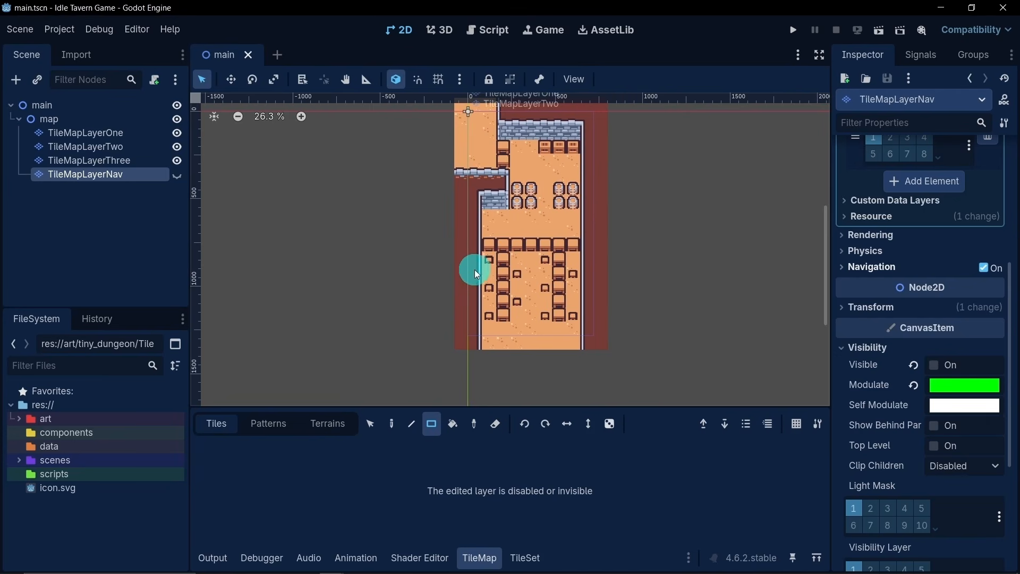
middle_drag(510, 222, 488, 242)
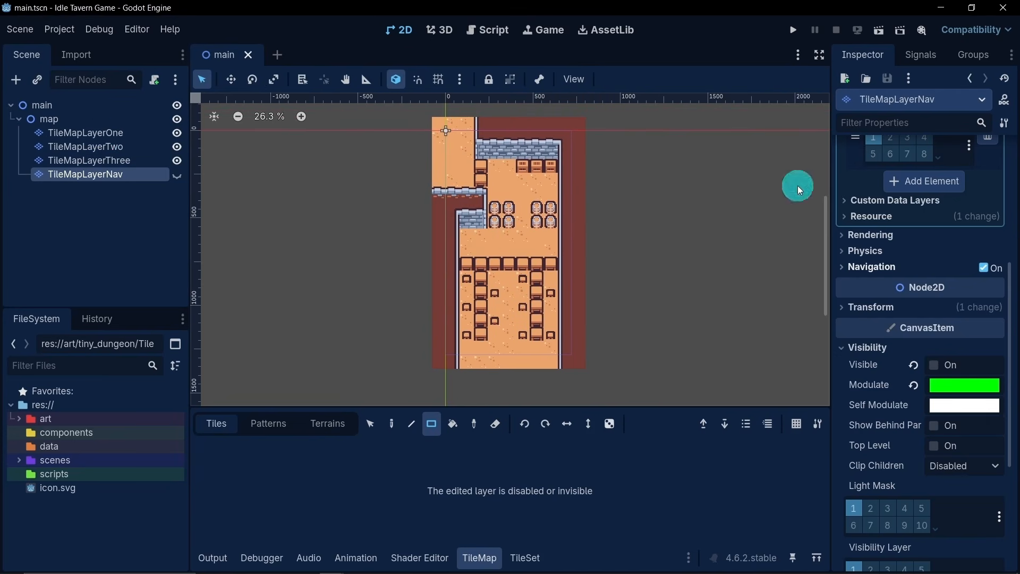
- Set the paint property of the TileMapLayerOne tile set to Physics Layer 0
click(133, 134)
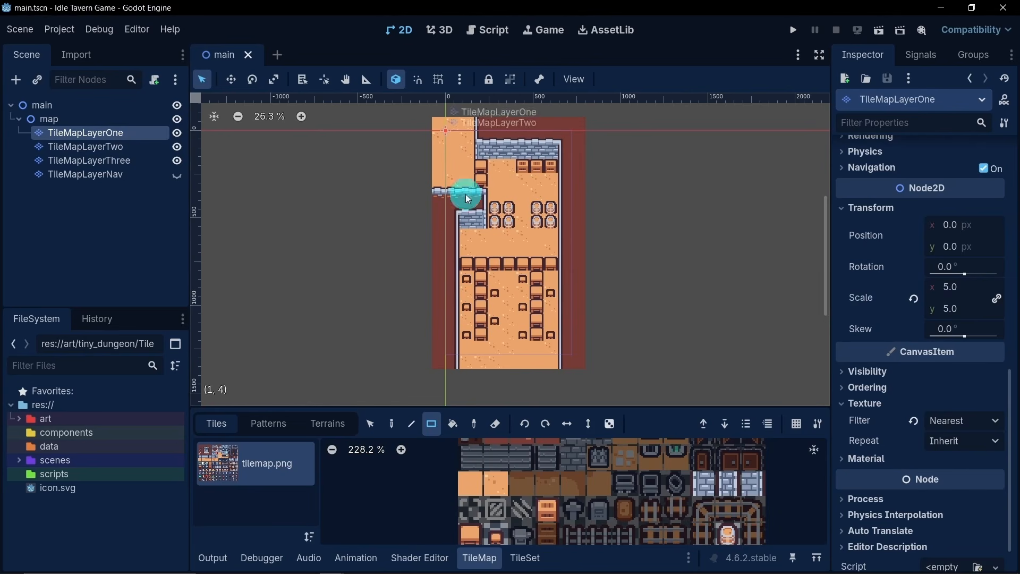
click(525, 556)
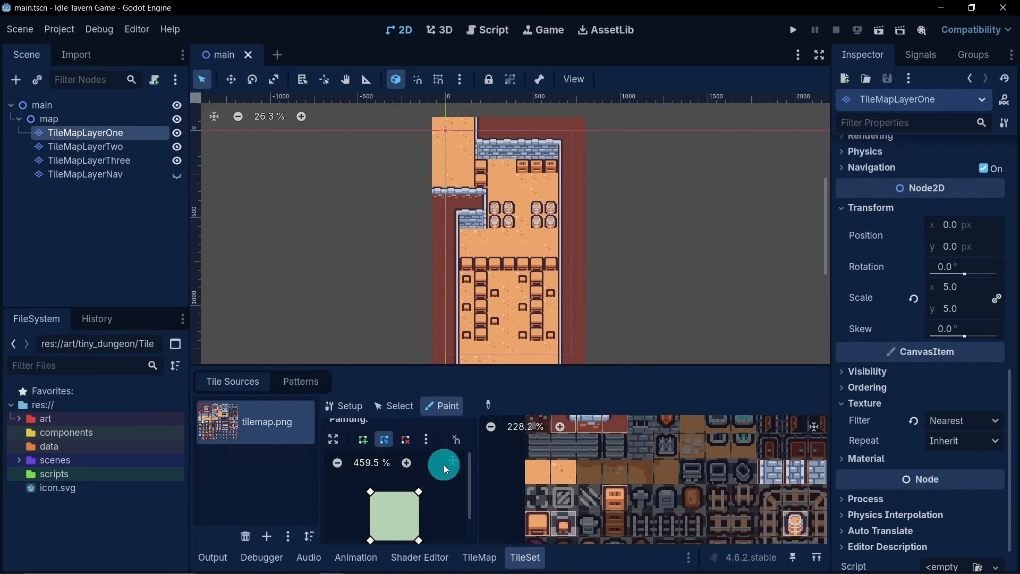
scroll(444, 465, up, 3)
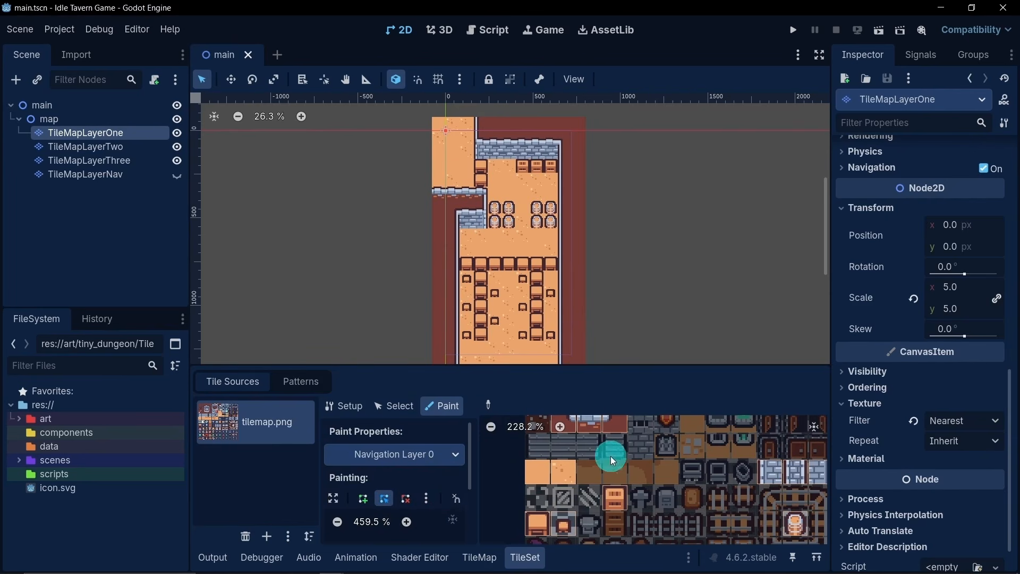
scroll(948, 301, up, 10)
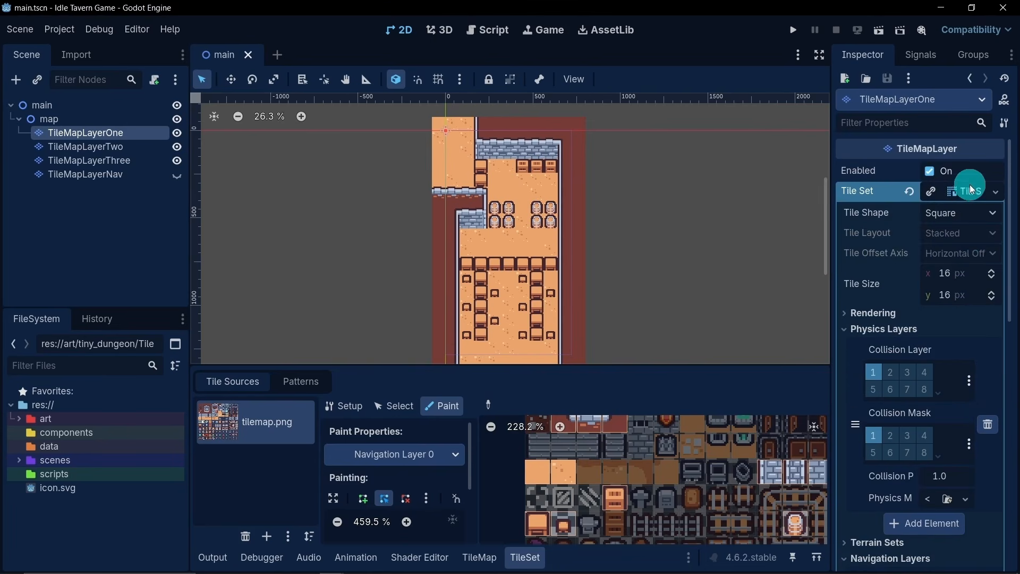
click(970, 185)
click(969, 192)
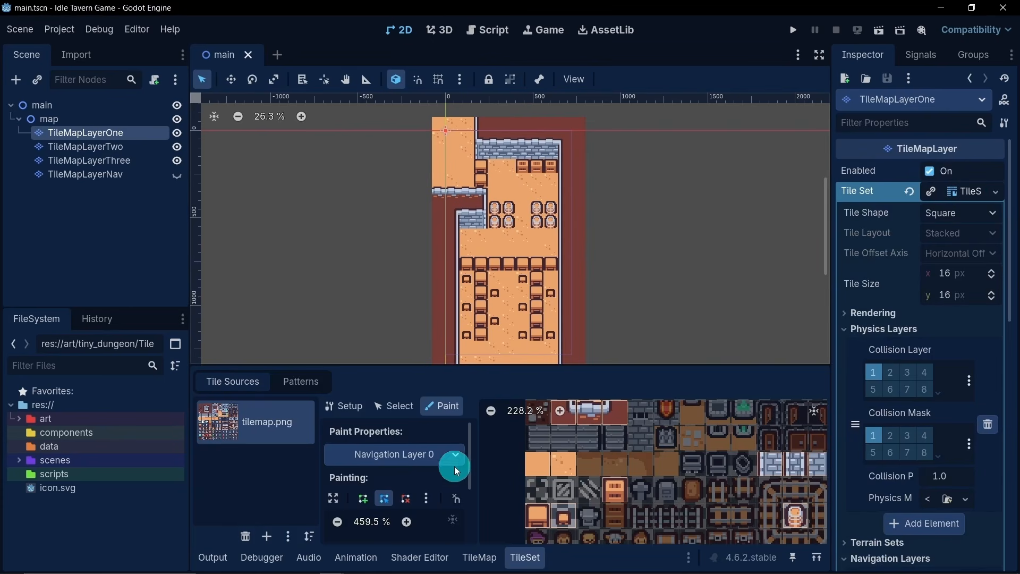
scroll(454, 467, down, 2)
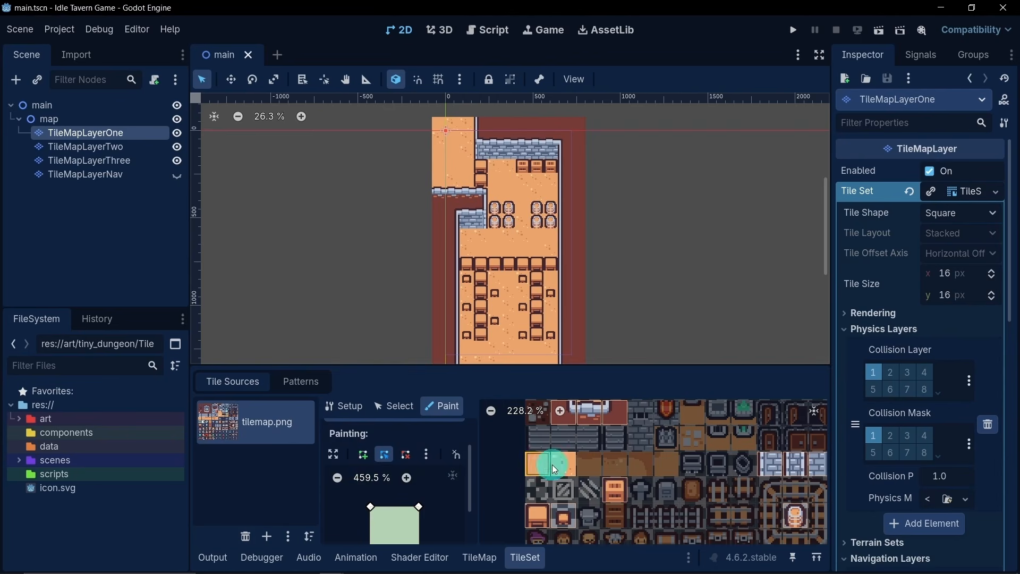
scroll(440, 470, up, 2)
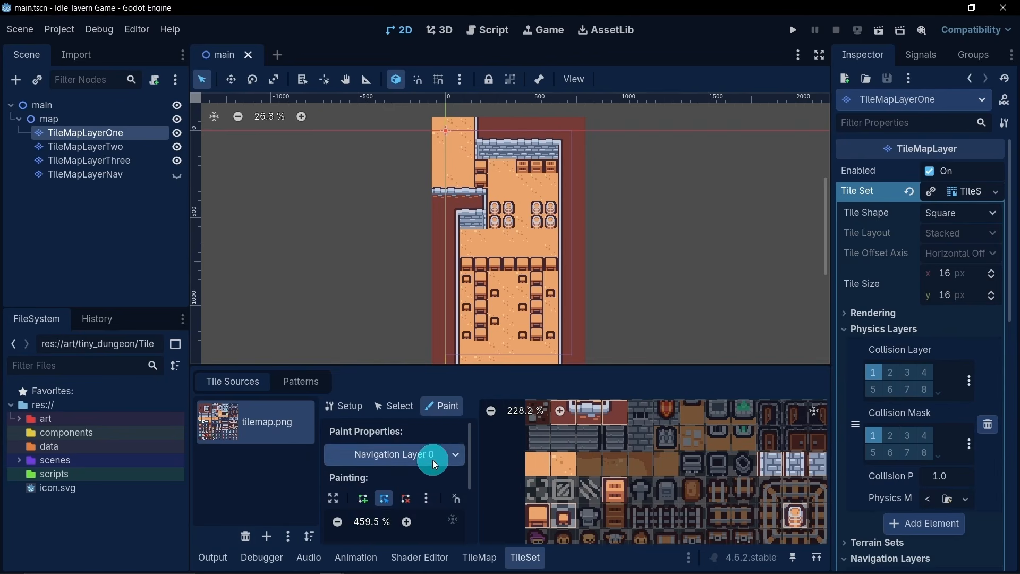
click(451, 455)
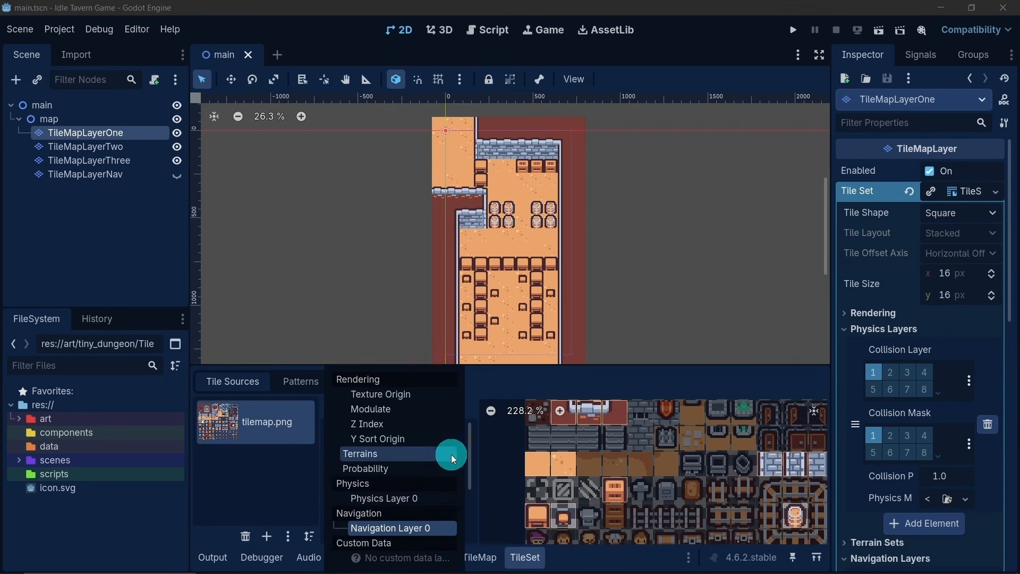
click(375, 501)
scroll(400, 478, down, 2)
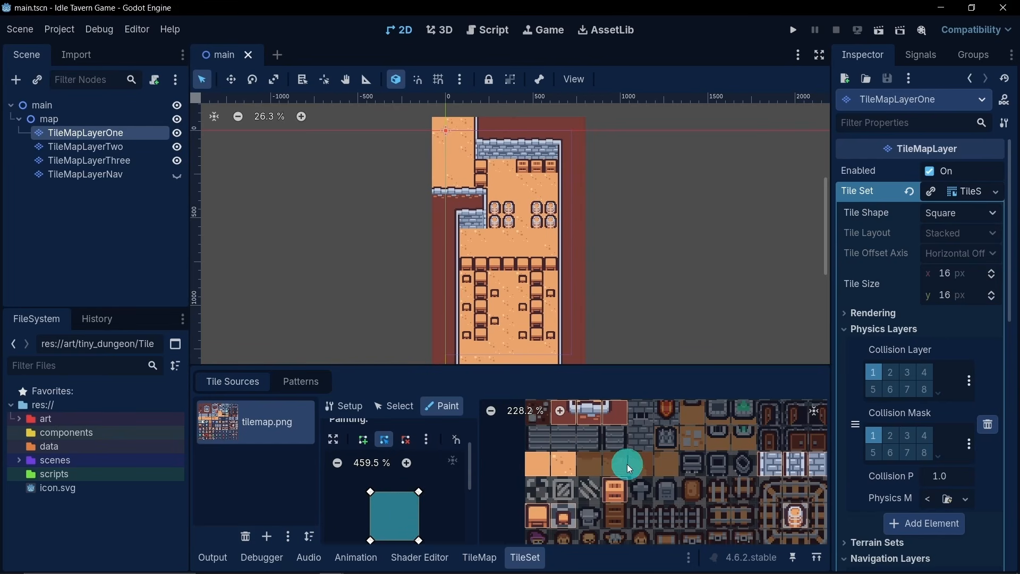
- Paint the full-tile Physics Layer 0 collision polygon onto the dark red and stone wall tiles at the top of the tilemap.png atlas
middle_drag(627, 464, 608, 522)
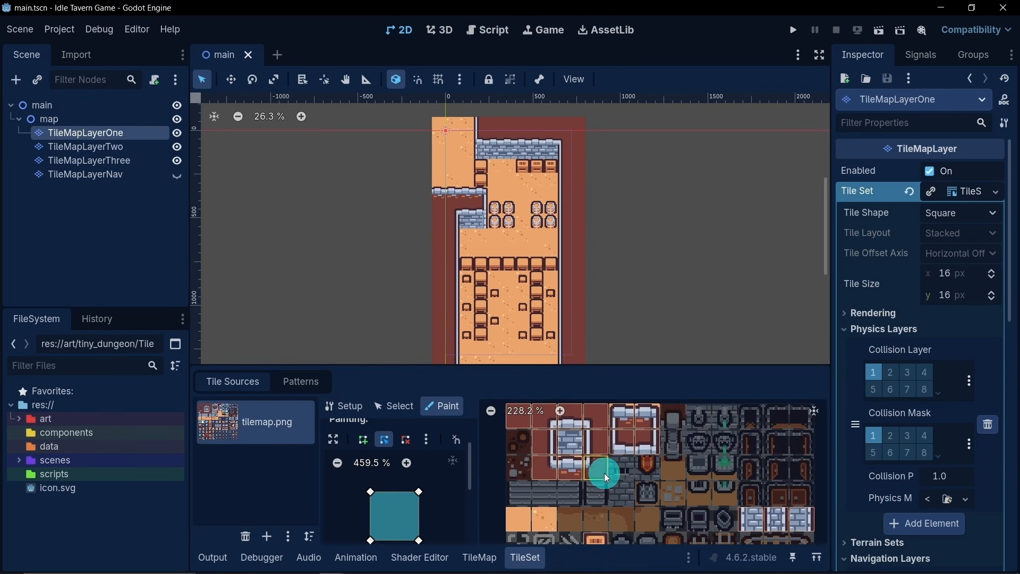
middle_drag(604, 473, 614, 479)
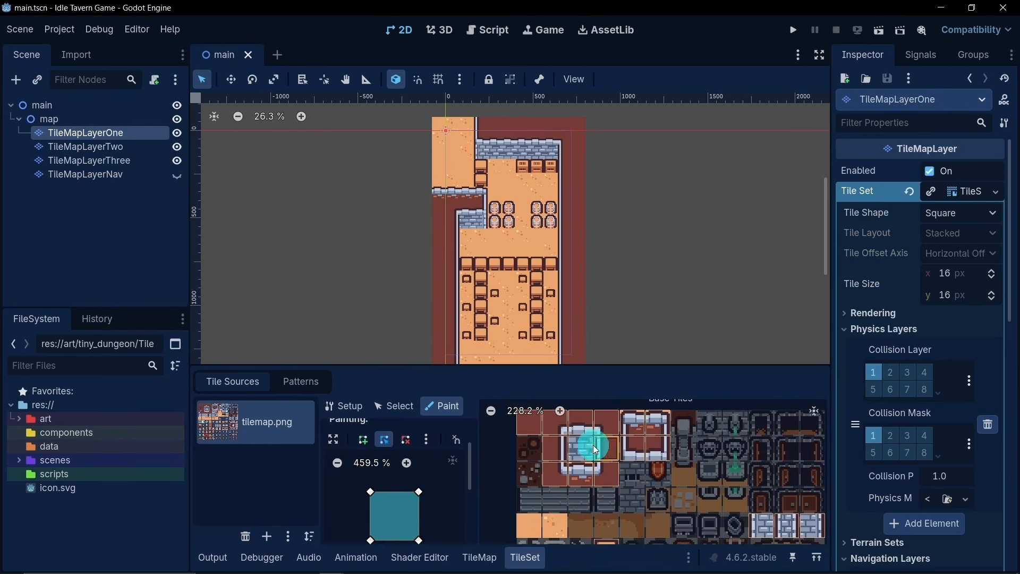
click(564, 434)
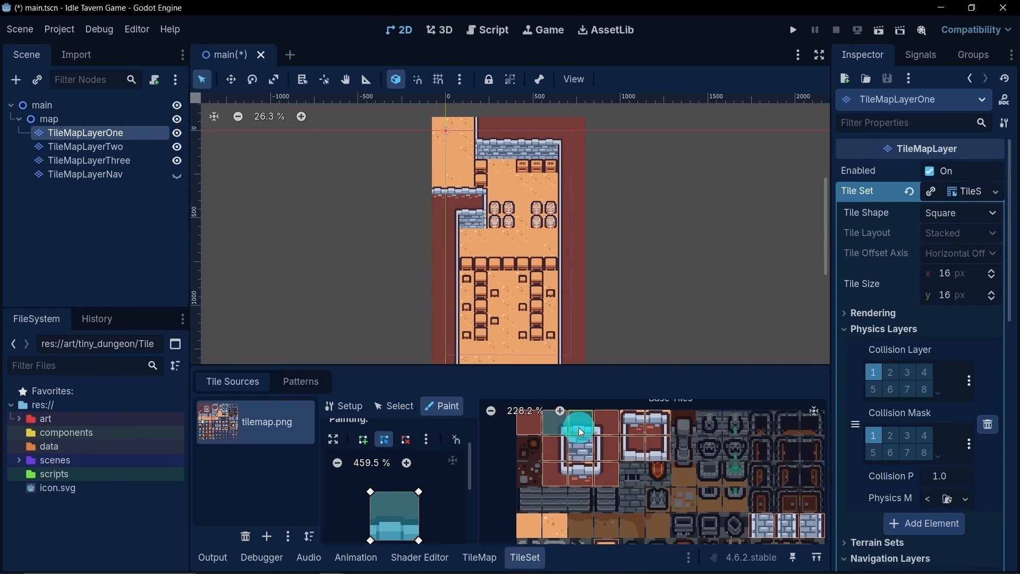
mouse_move(596, 427)
mouse_down()
mouse_move(606, 470)
mouse_move(552, 474)
mouse_move(578, 451)
mouse_move(557, 449)
mouse_move(634, 423)
mouse_move(642, 449)
mouse_move(656, 455)
mouse_up()
- Paint the full-tile Physics Layer 0 collision polygon onto the table, cabinet and barrel tiles
scroll(618, 487, down, 5)
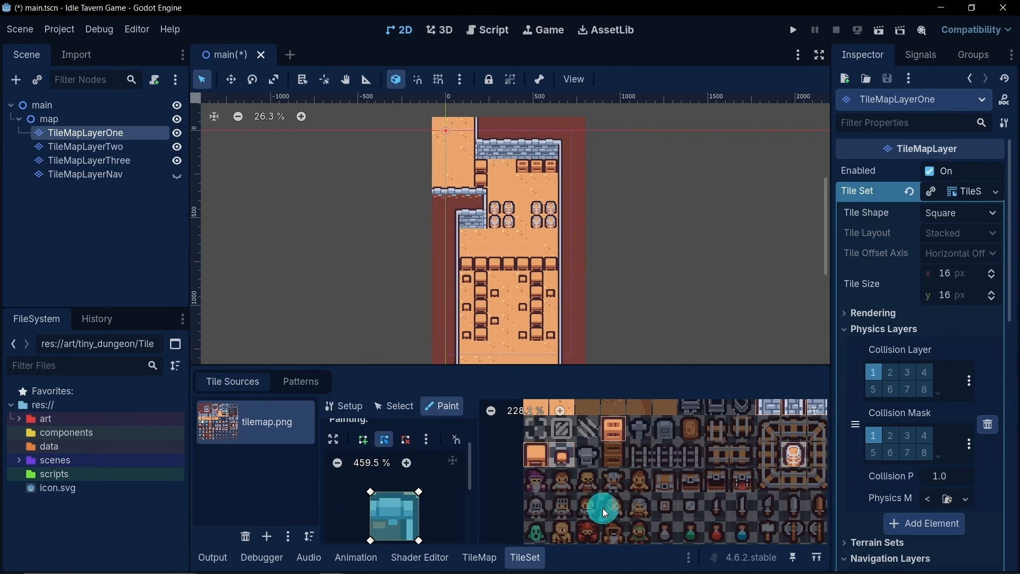
mouse_move(538, 463)
mouse_down()
mouse_move(808, 465)
mouse_move(654, 455)
mouse_up()
click(617, 426)
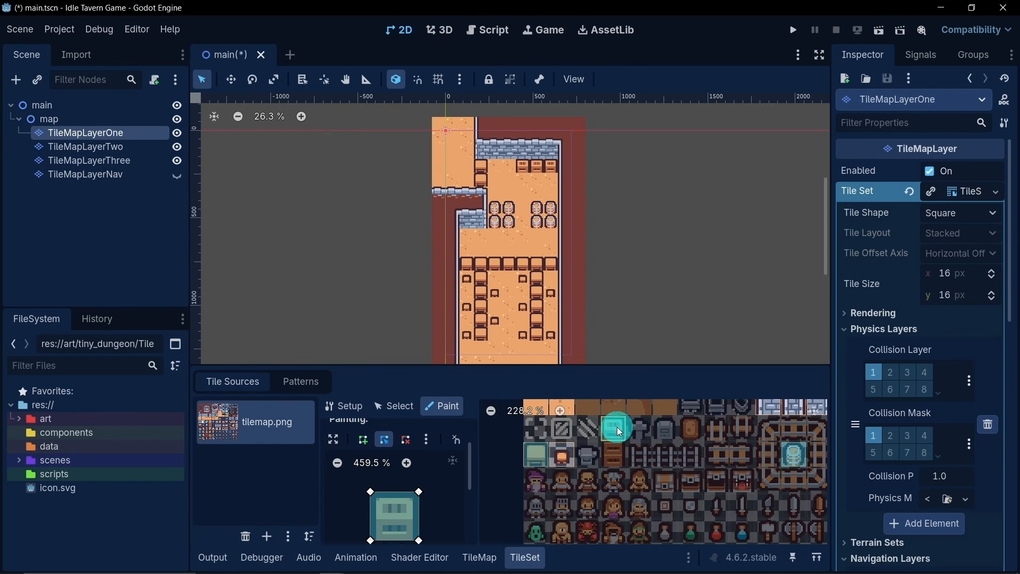
click(594, 454)
middle_drag(629, 455, 630, 475)
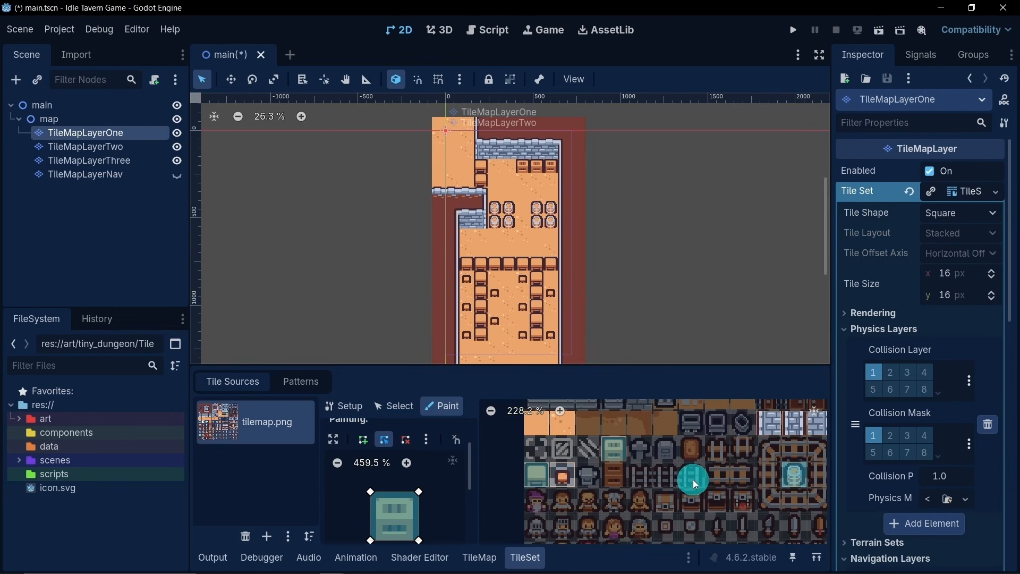
- Paint the full-tile Physics Layer 0 collision polygon onto the light brick wall tiles below the doors, and save the scene
middle_drag(692, 479, 620, 535)
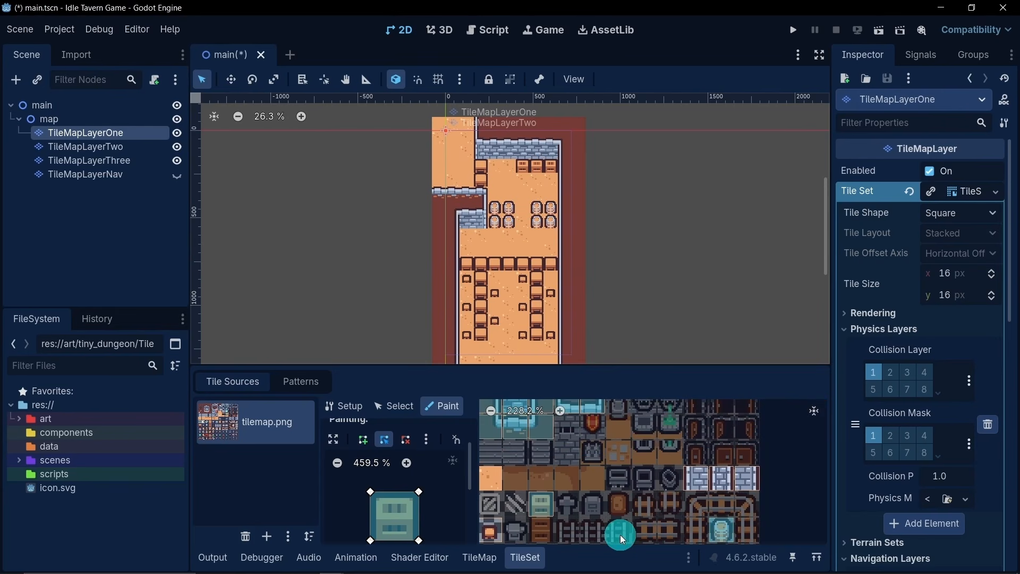
click(753, 490)
click(701, 485)
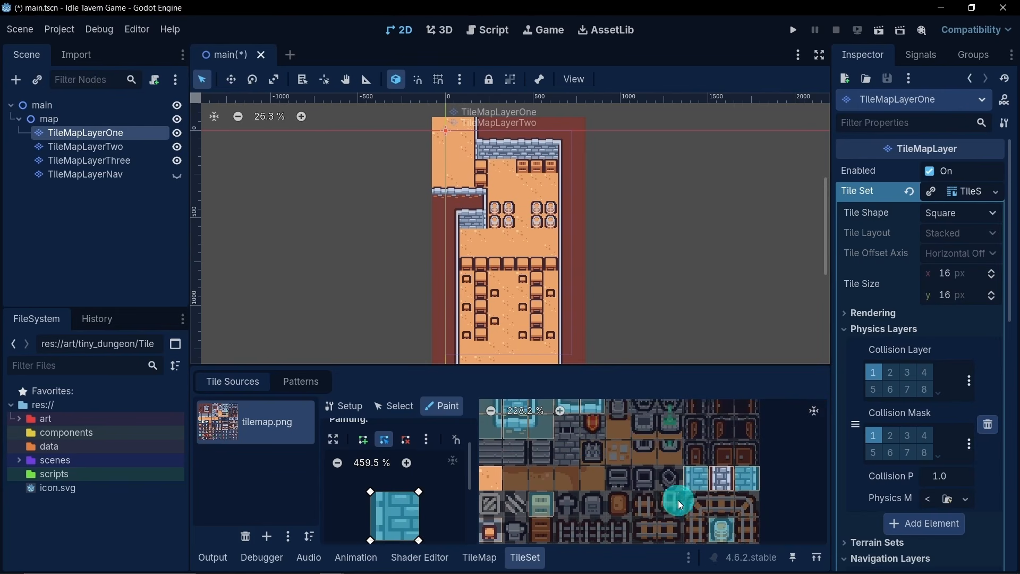
middle_drag(616, 447, 690, 488)
scroll(690, 489, down, 4)
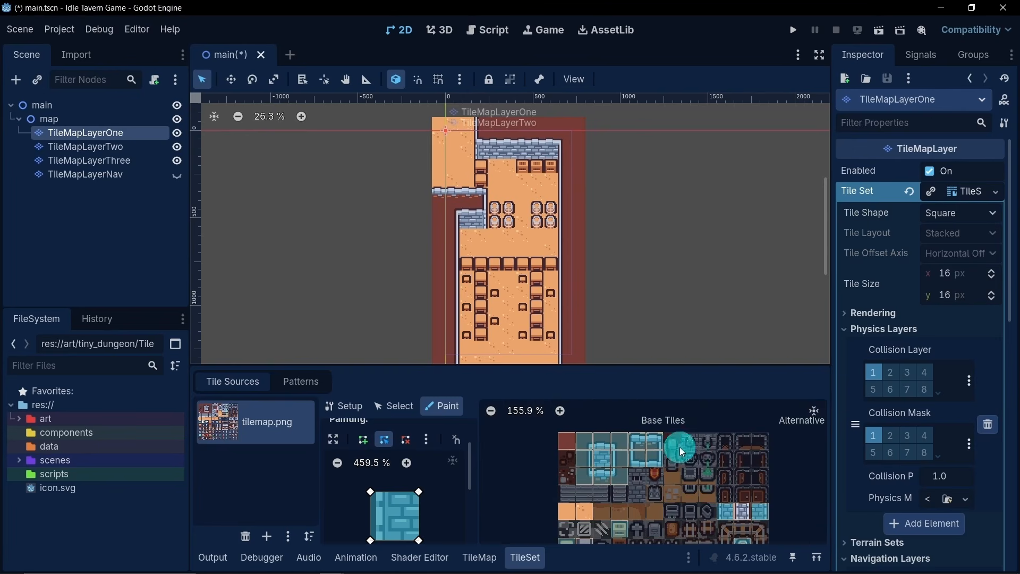
middle_drag(644, 315, 670, 281)
scroll(670, 281, down, 3)
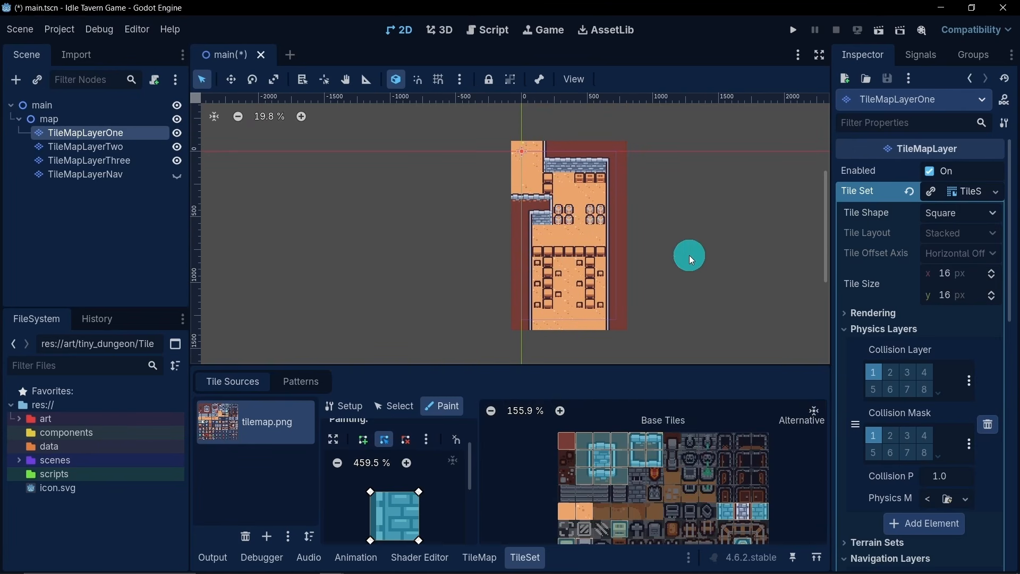
key(ctrl+s)
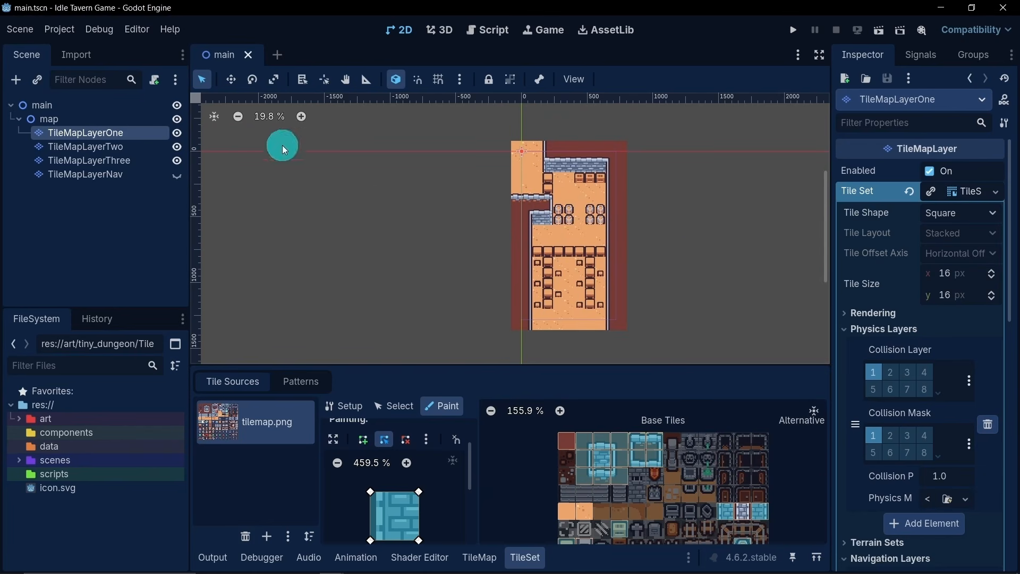
- Enable Visible Collision Shapes for debugging the running game
click(101, 29)
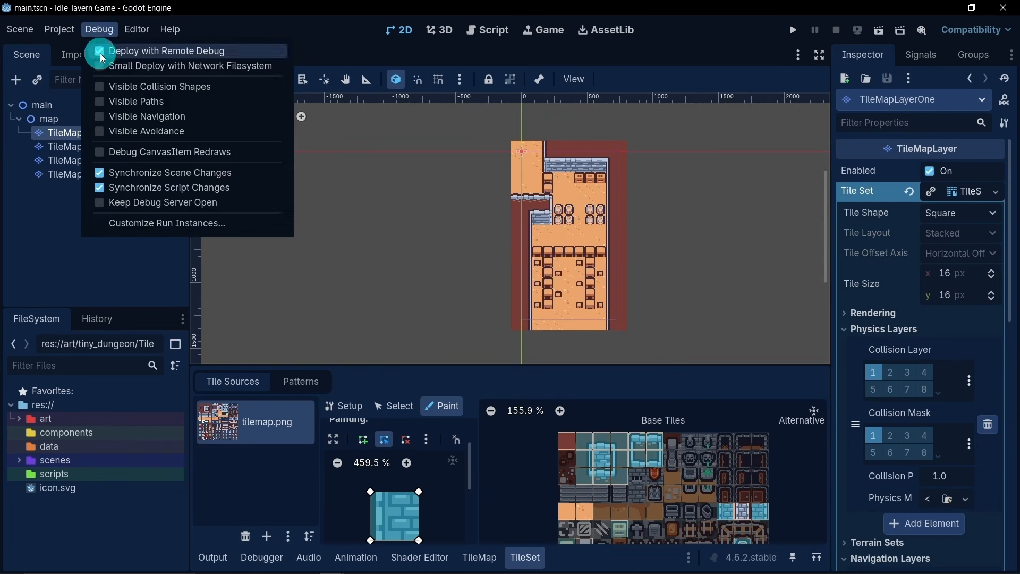
click(136, 88)
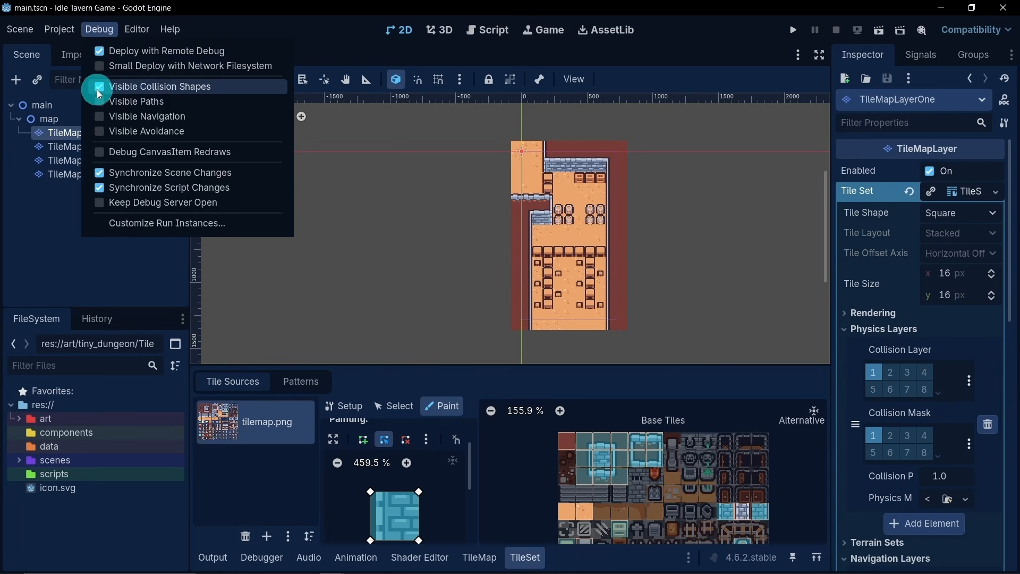
click(53, 223)
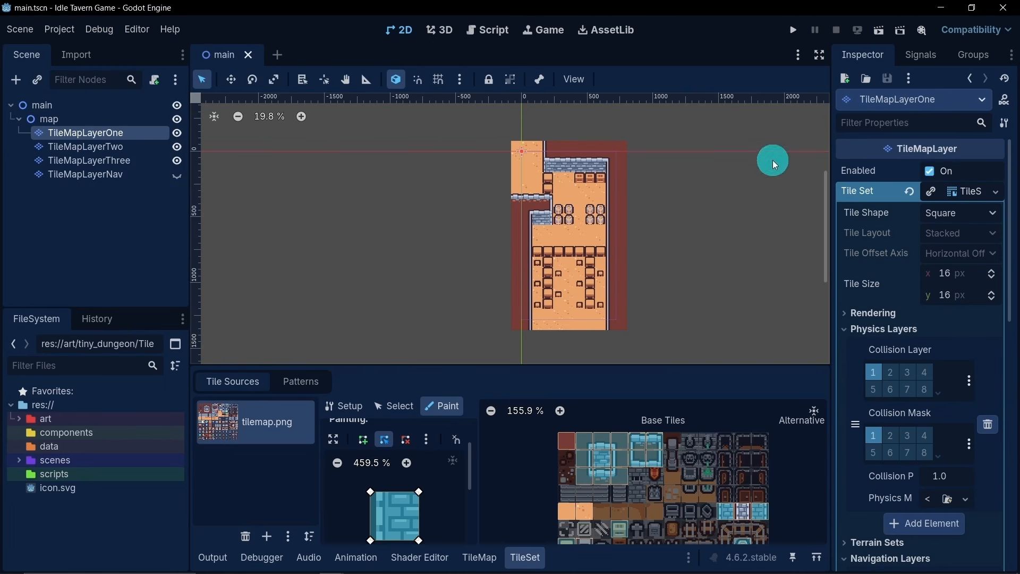
- Run the current scene to examine the collision shapes on the map, stop it, and close the output log
click(880, 31)
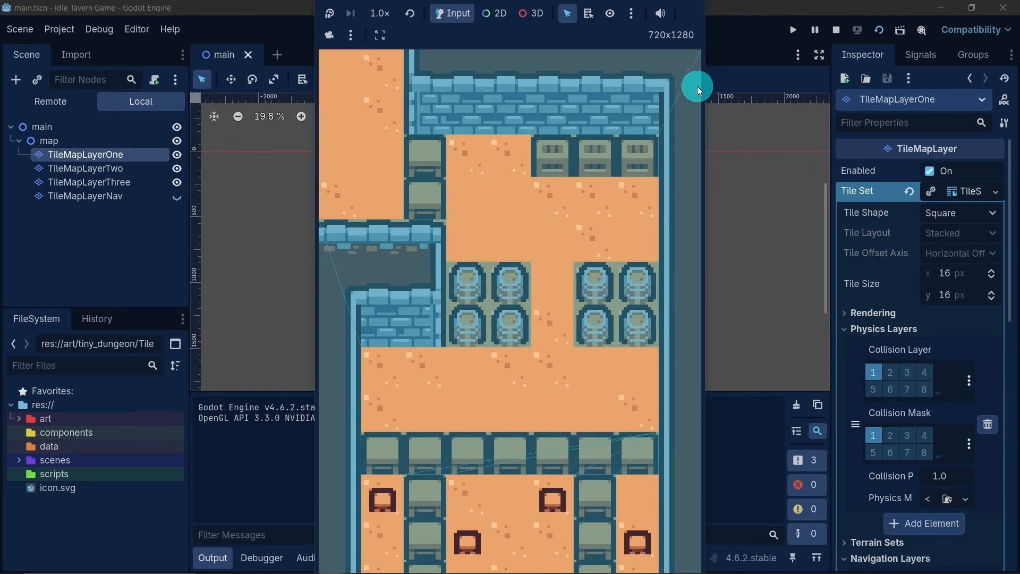
click(836, 30)
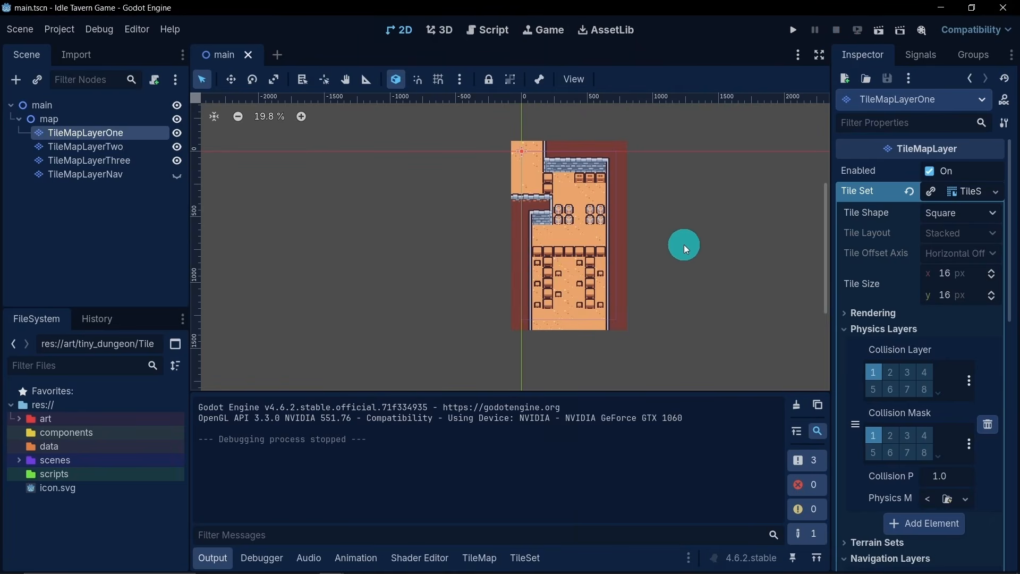
click(213, 556)
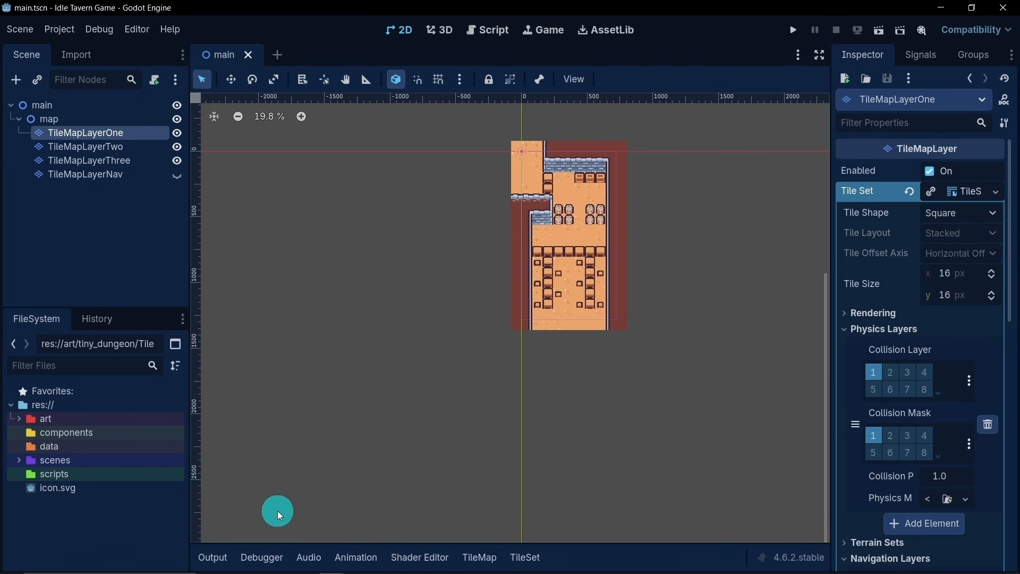
scroll(572, 335, up, 4)
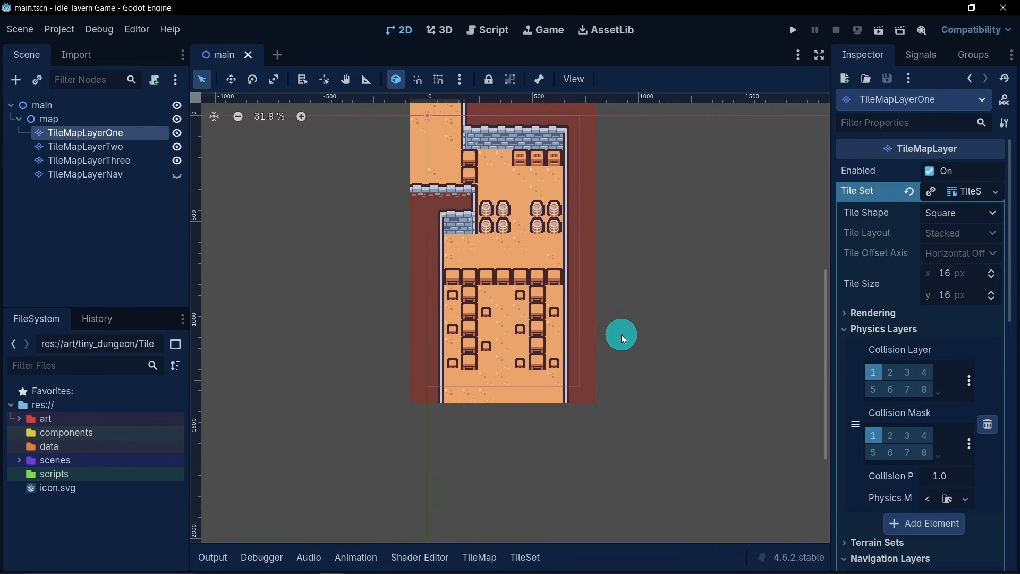
click(152, 272)
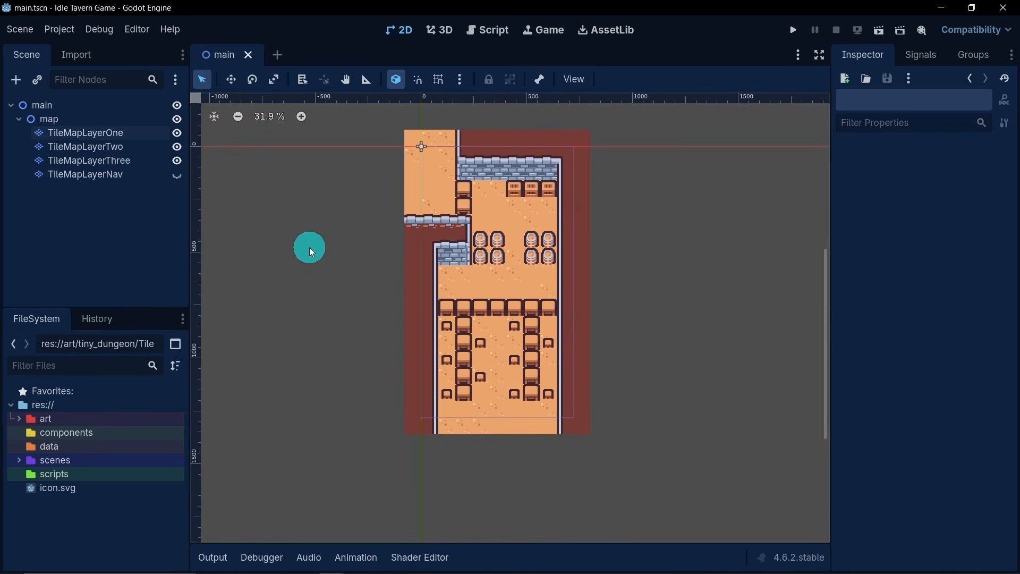
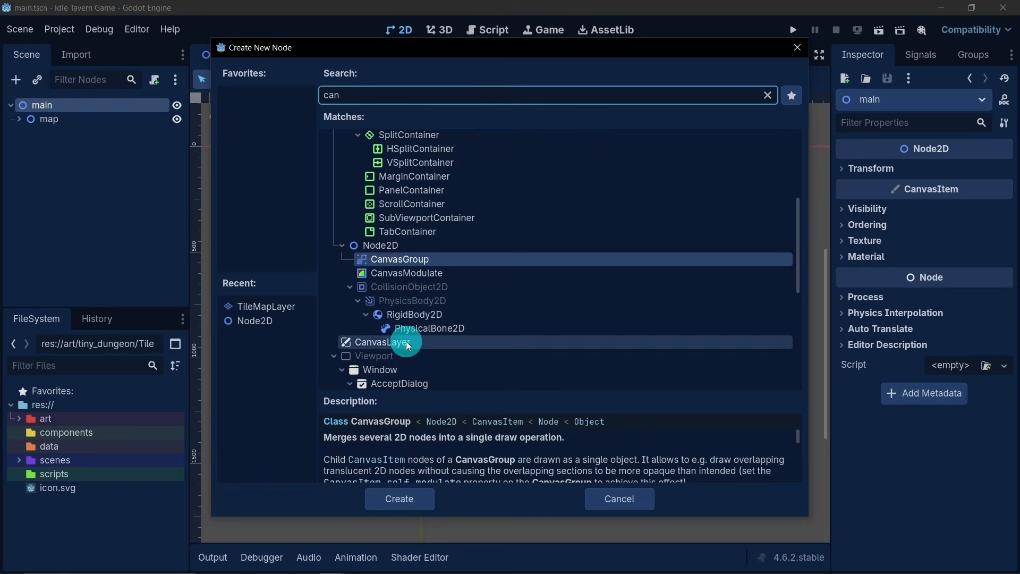
- Add a CanvasLayer node under main and give it a Control child node
double_click(406, 341)
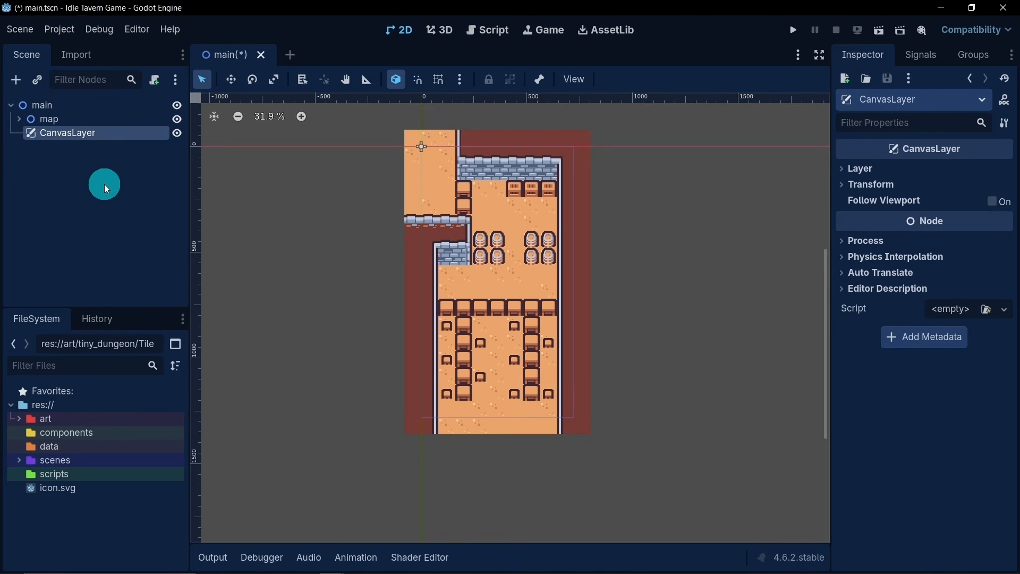
right_click(74, 136)
click(108, 144)
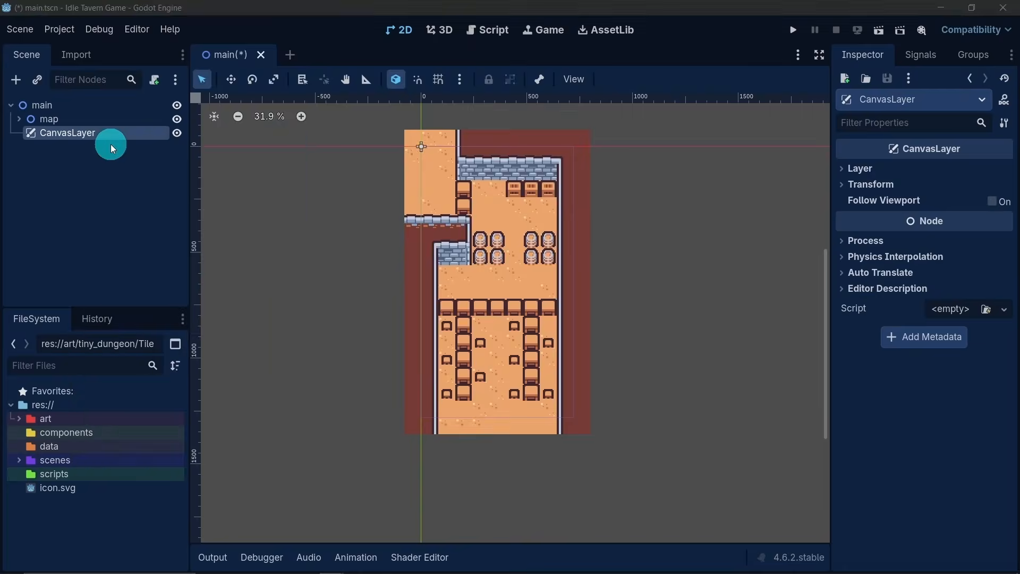
text(contro)
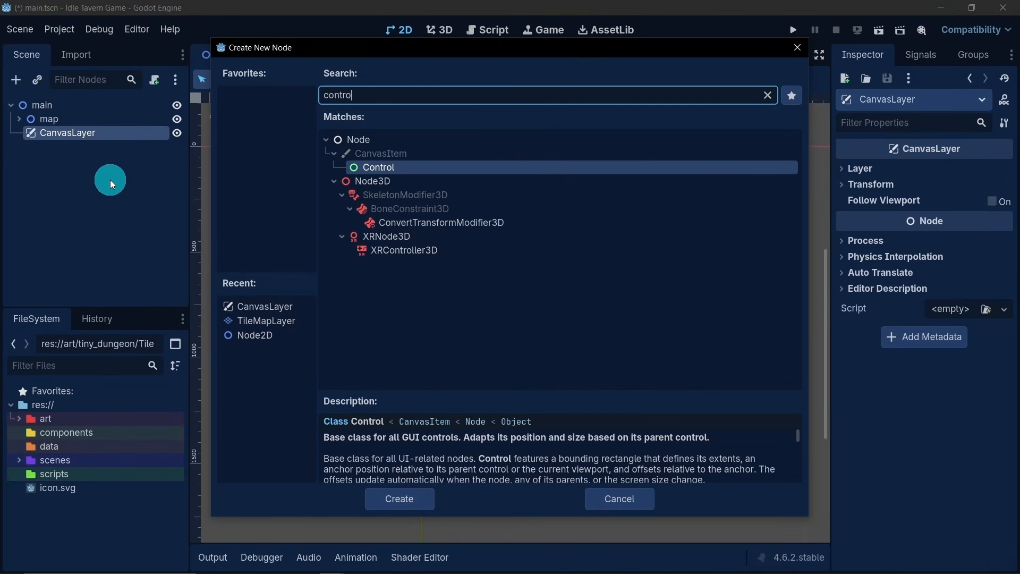
double_click(371, 167)
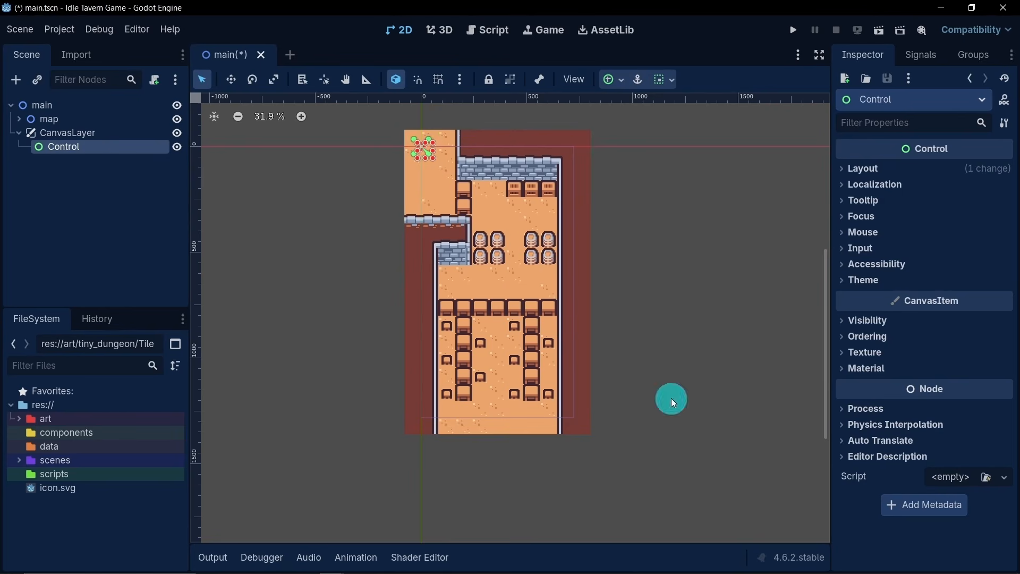
click(858, 168)
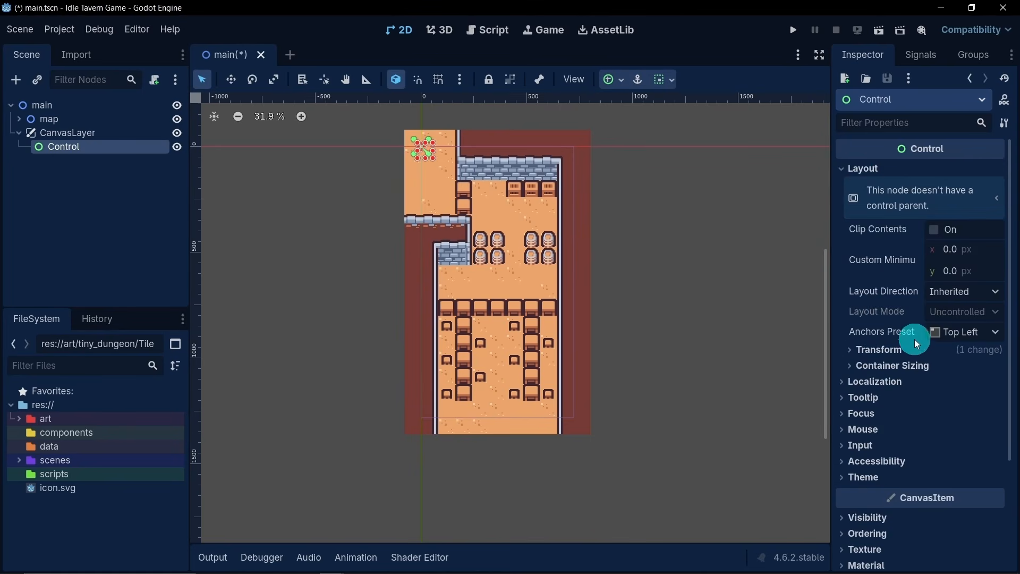
click(963, 336)
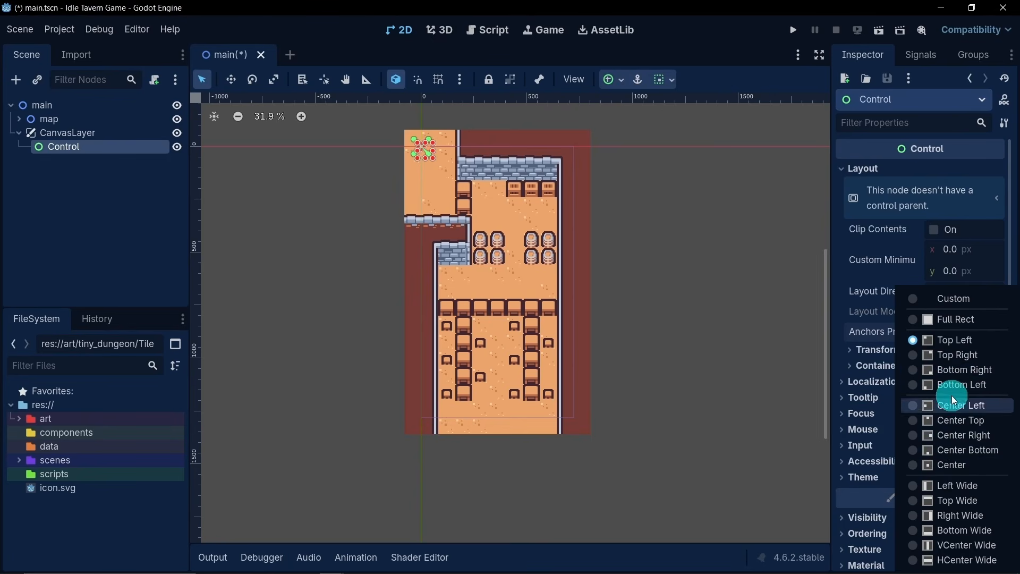
click(122, 210)
- Rename the Control node under CanvasLayer to inGame
double_click(87, 144)
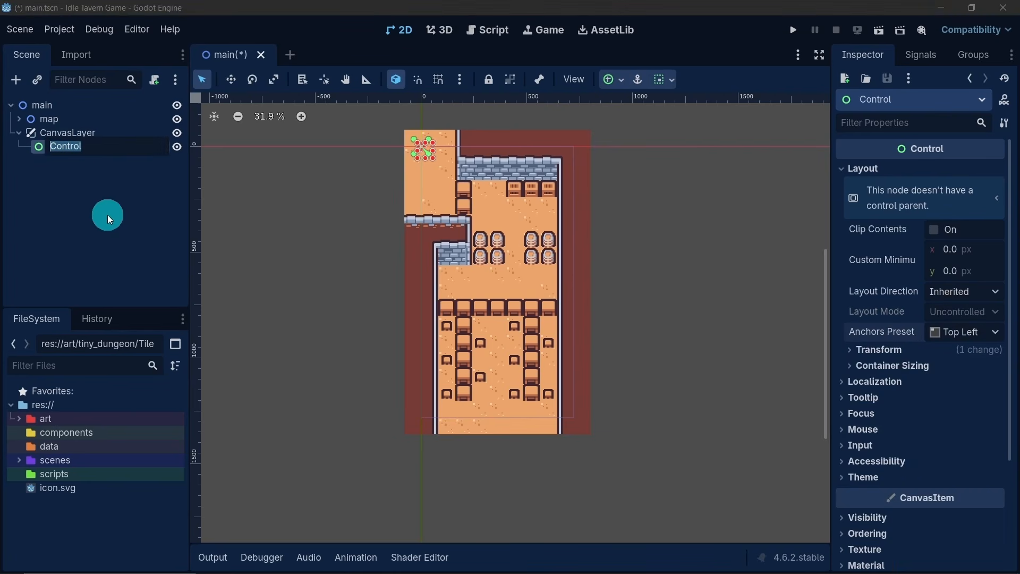
text(inGame)
key(Return)
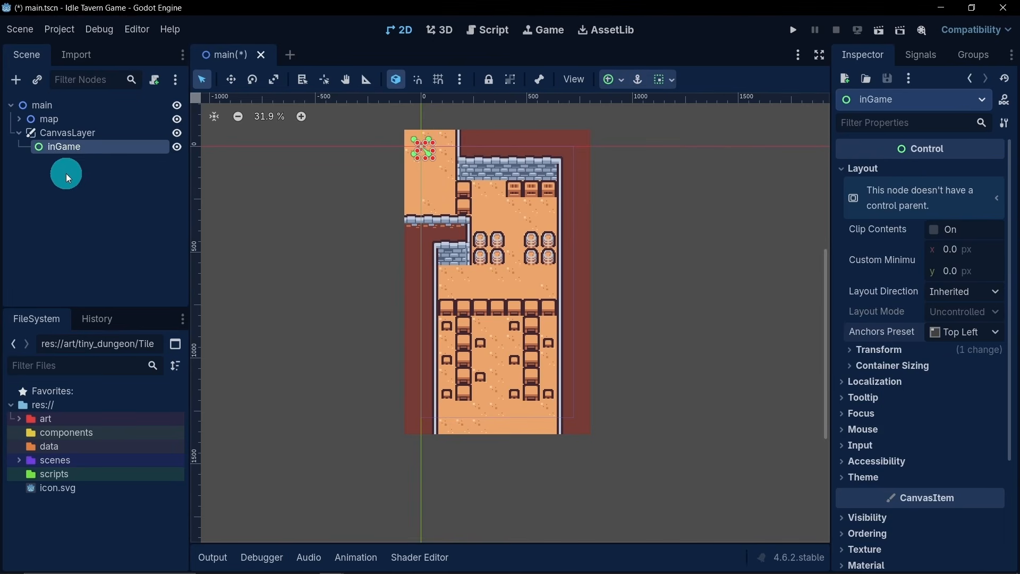
- Add a ColorRect child to inGame and enlarge it into a wide banner starting at the scene origin
right_click(80, 154)
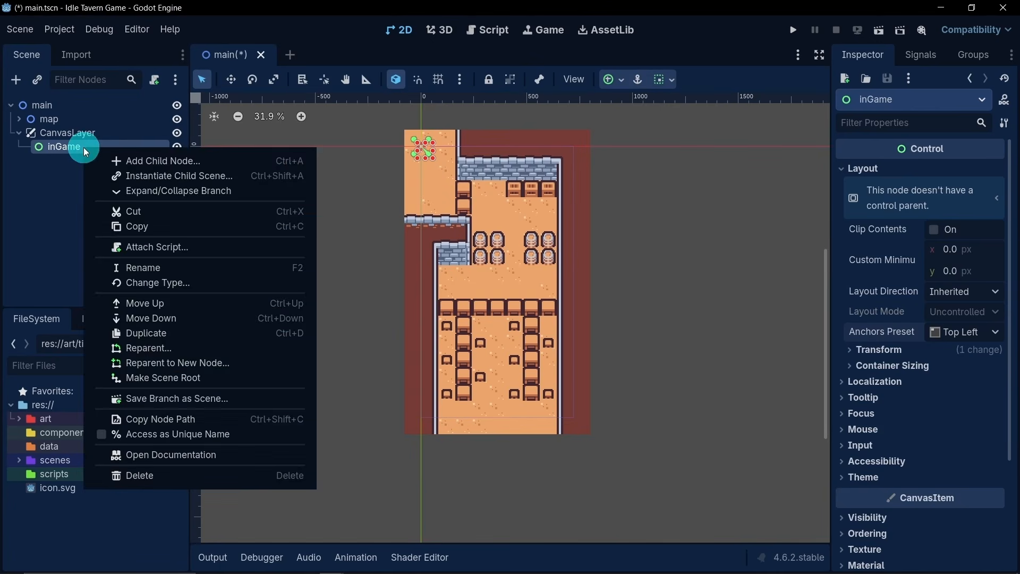
click(133, 160)
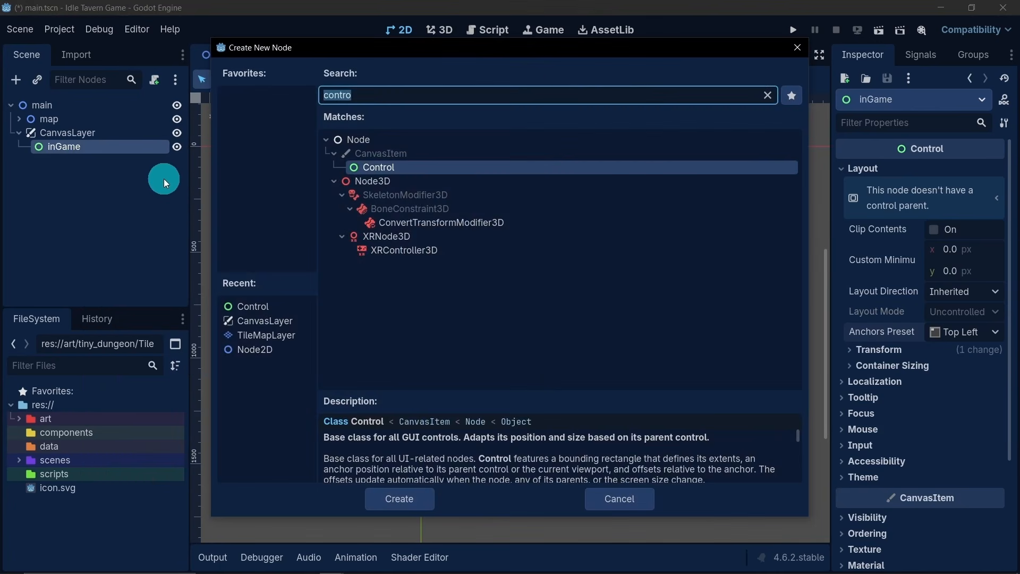
text(col)
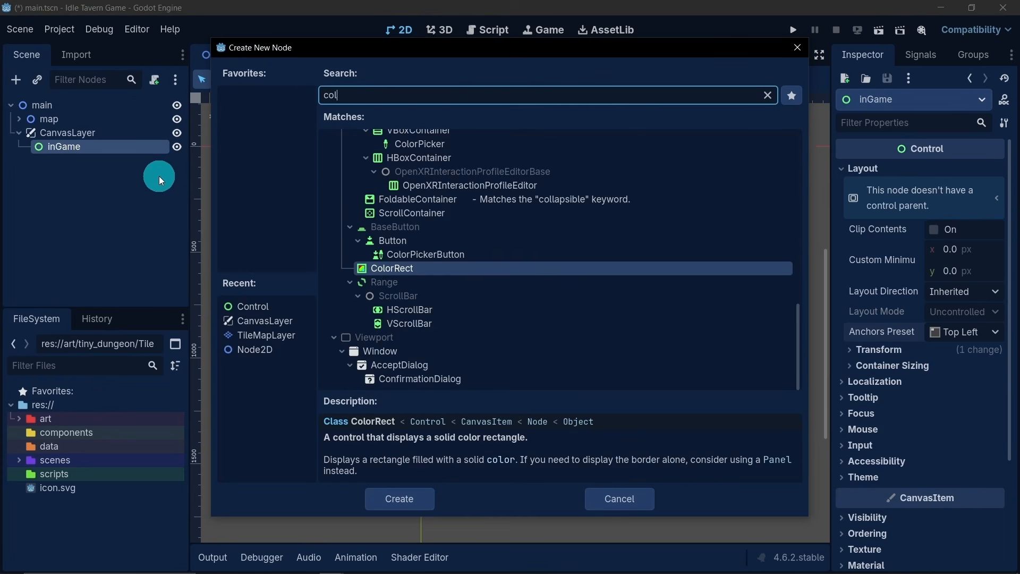
double_click(409, 267)
drag(439, 154, 475, 169)
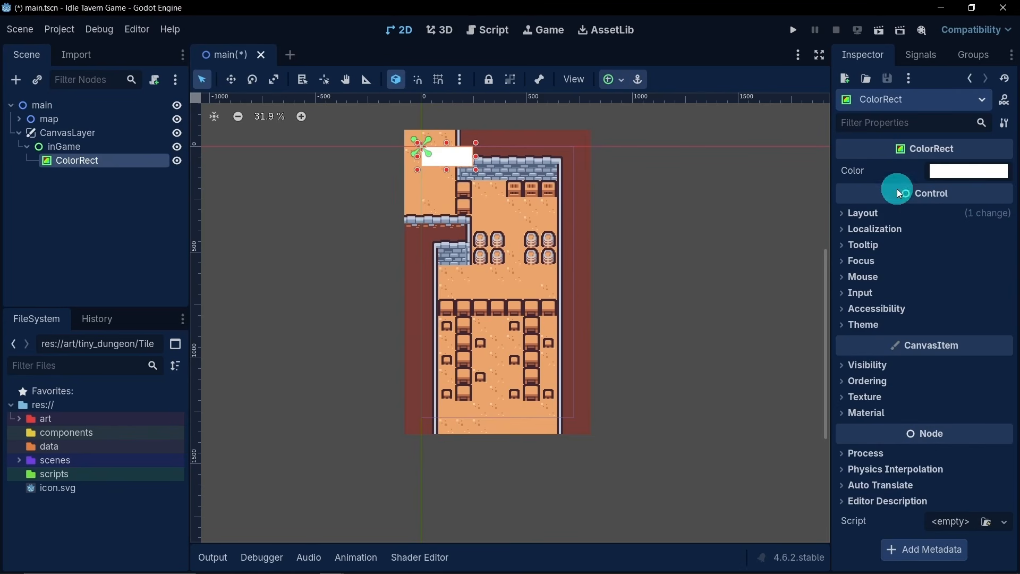
- Change the ColorRect's color to dark blue, hex 00009a
click(939, 171)
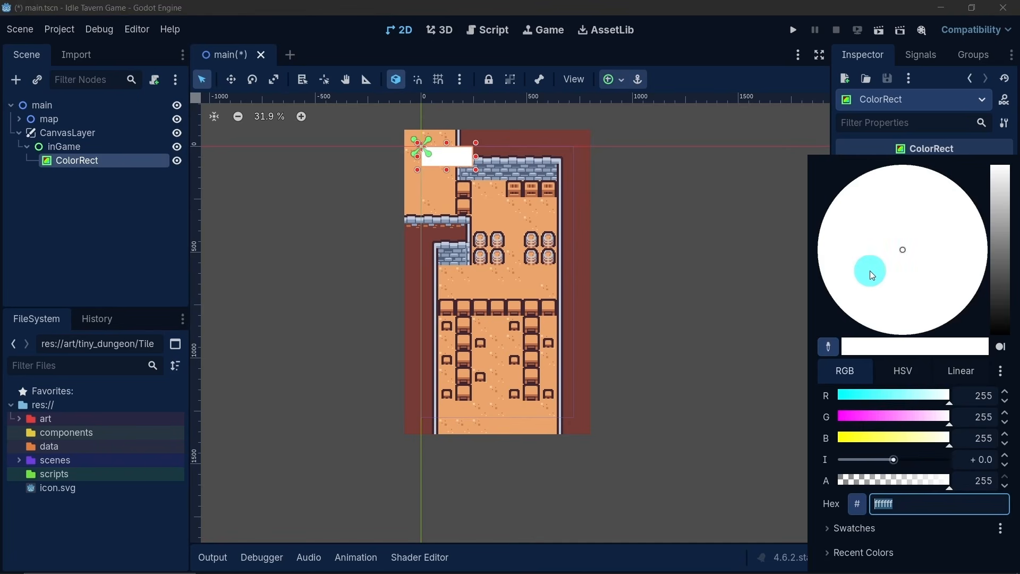
drag(928, 272, 868, 319)
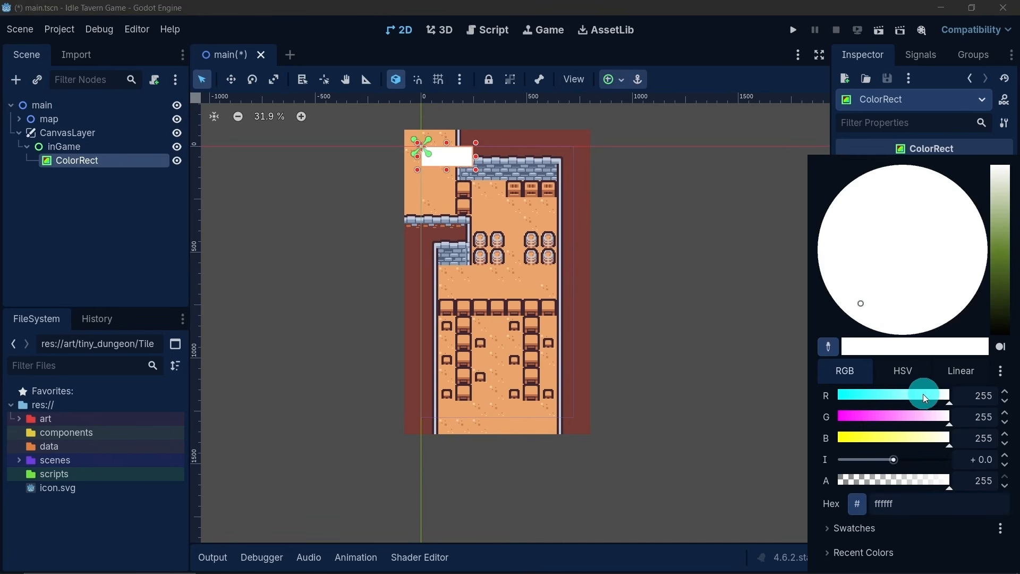
drag(923, 395, 782, 384)
drag(887, 417, 818, 416)
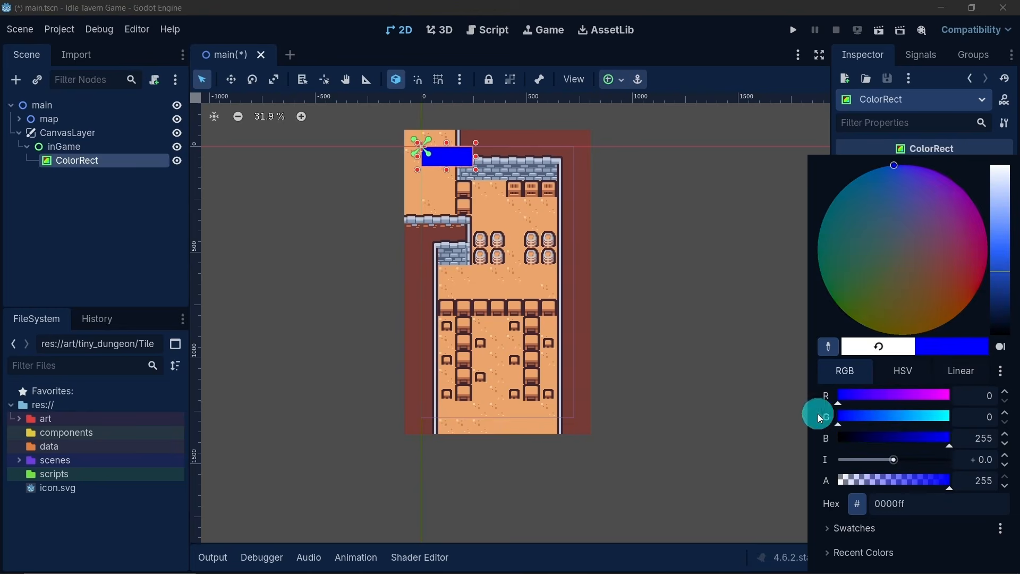
drag(944, 439, 905, 438)
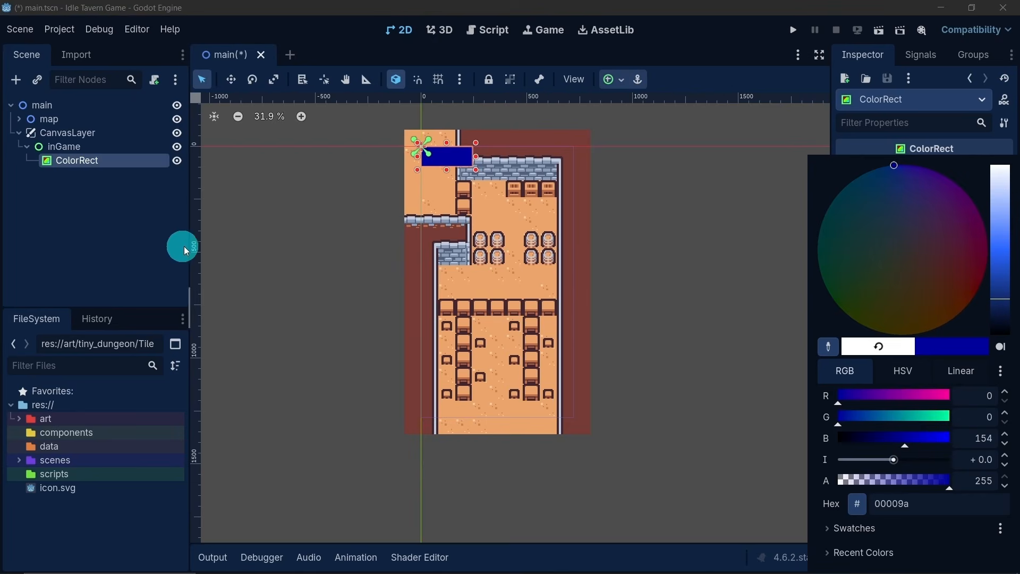
click(147, 229)
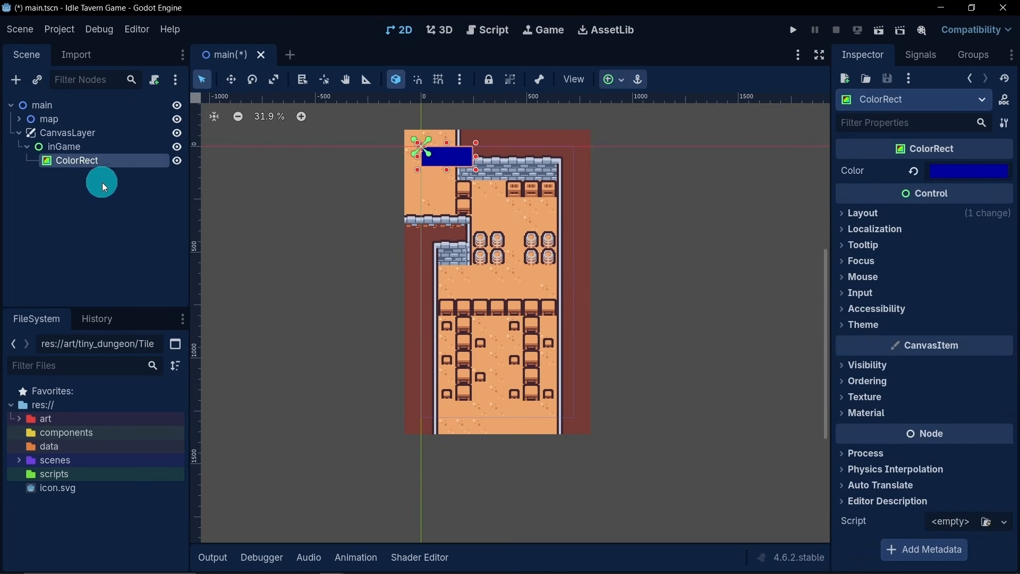
- Rename the ColorRect node to CoinText
double_click(102, 158)
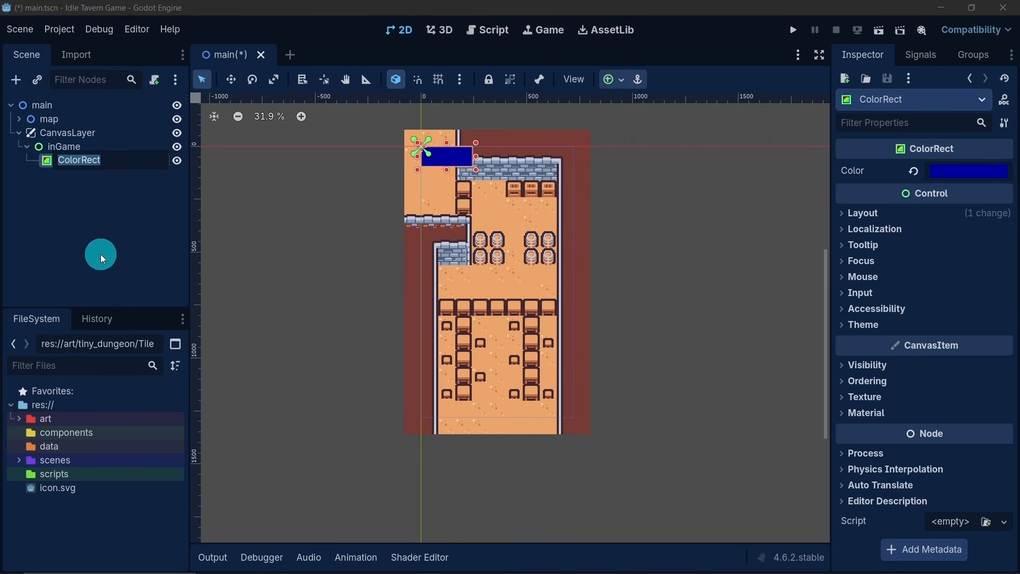
key(BackSpace)
text(CoinText)
key(Return)
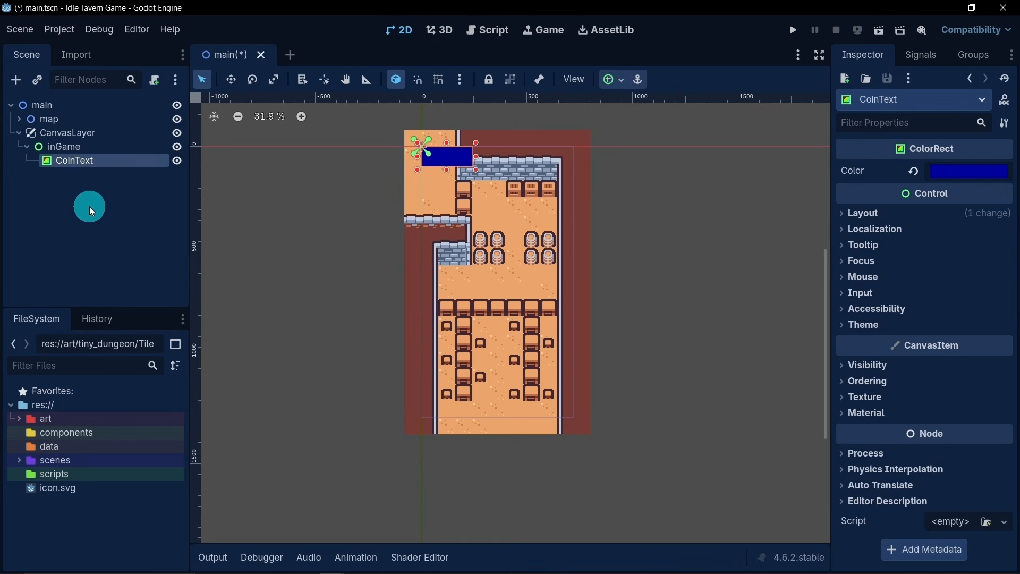
- Add a Label child to CoinText and enlarge it to cover the whole blue rectangle
right_click(68, 166)
click(101, 174)
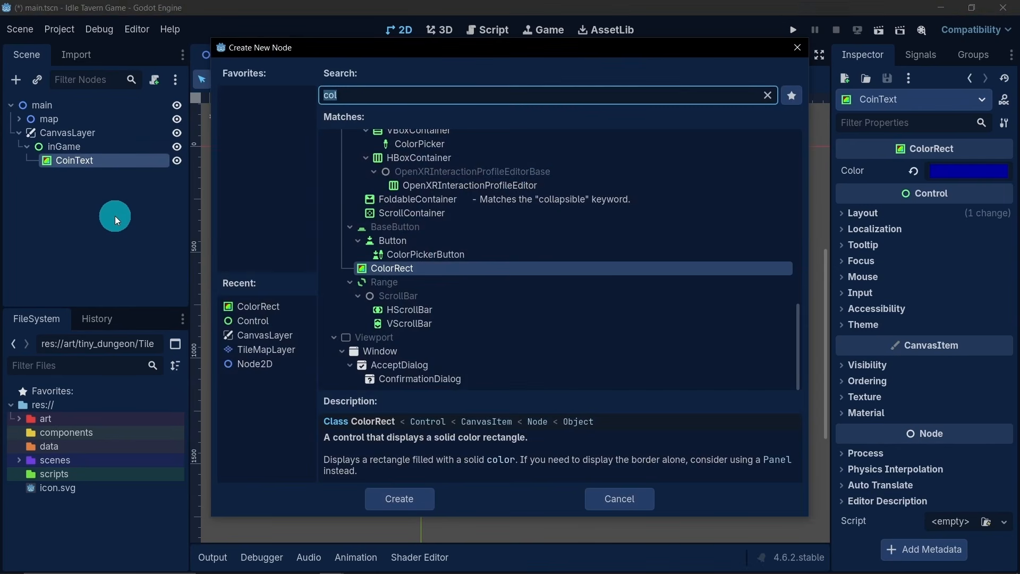
text(la)
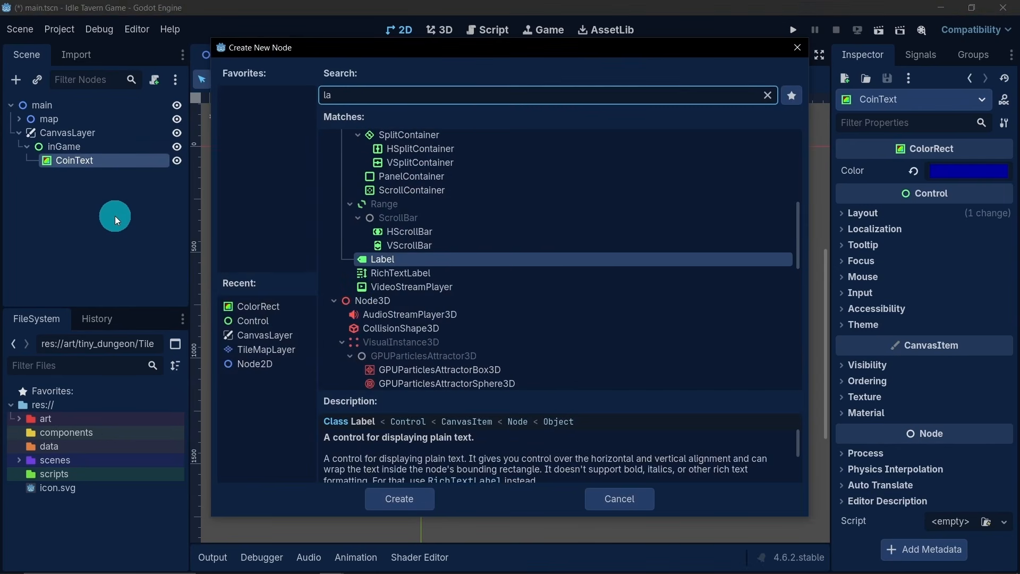
double_click(404, 259)
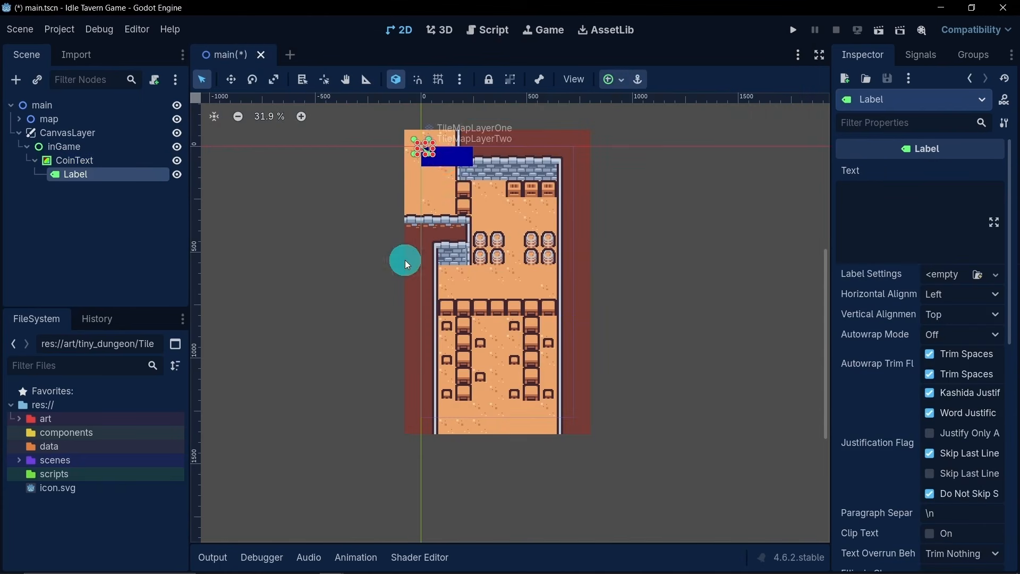
drag(434, 159, 476, 169)
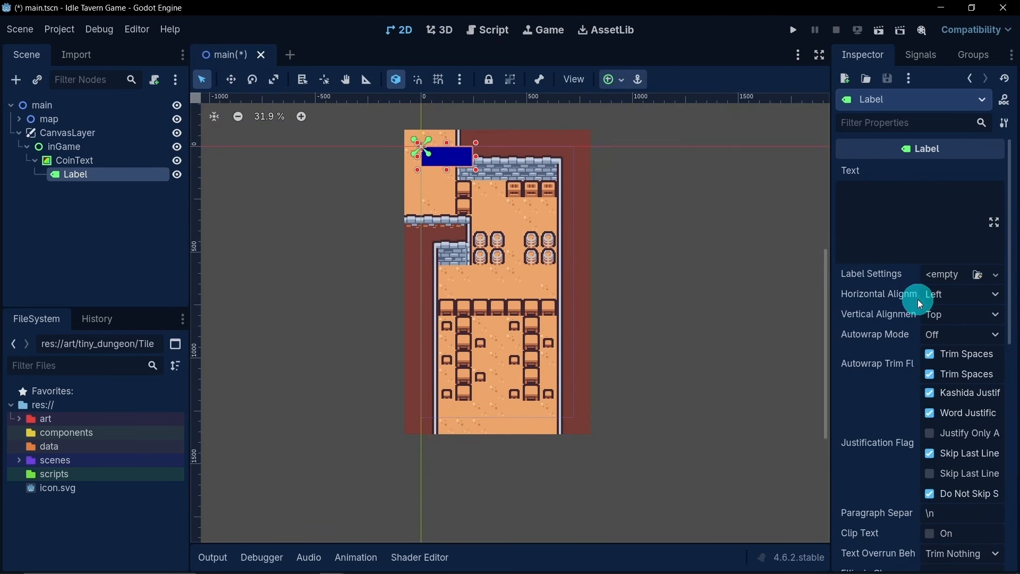
- Set the label's horizontal alignment to Center and assign a new LabelSettings resource, expanding its Font properties
click(944, 296)
click(956, 332)
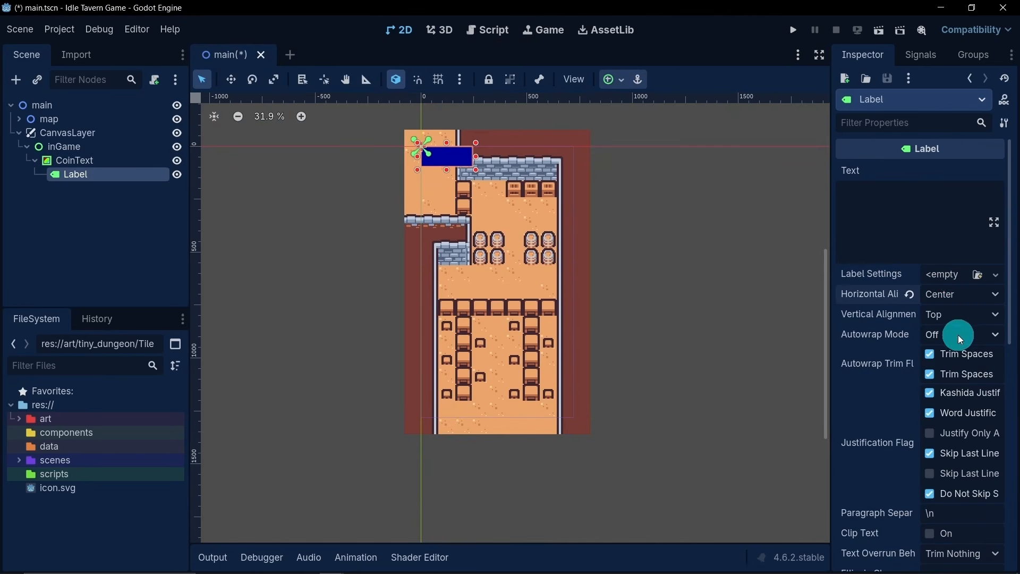
click(951, 275)
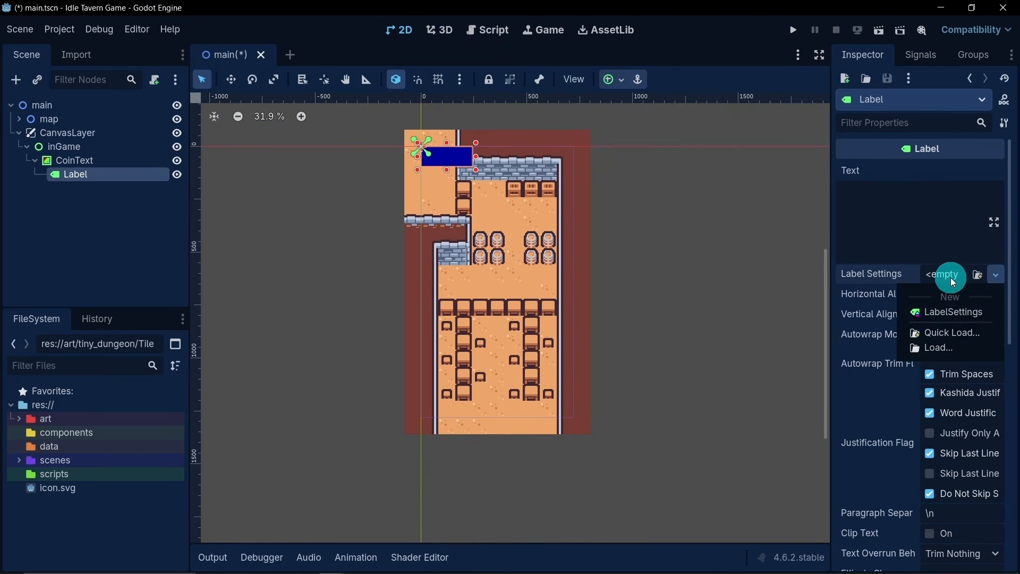
click(952, 312)
click(954, 273)
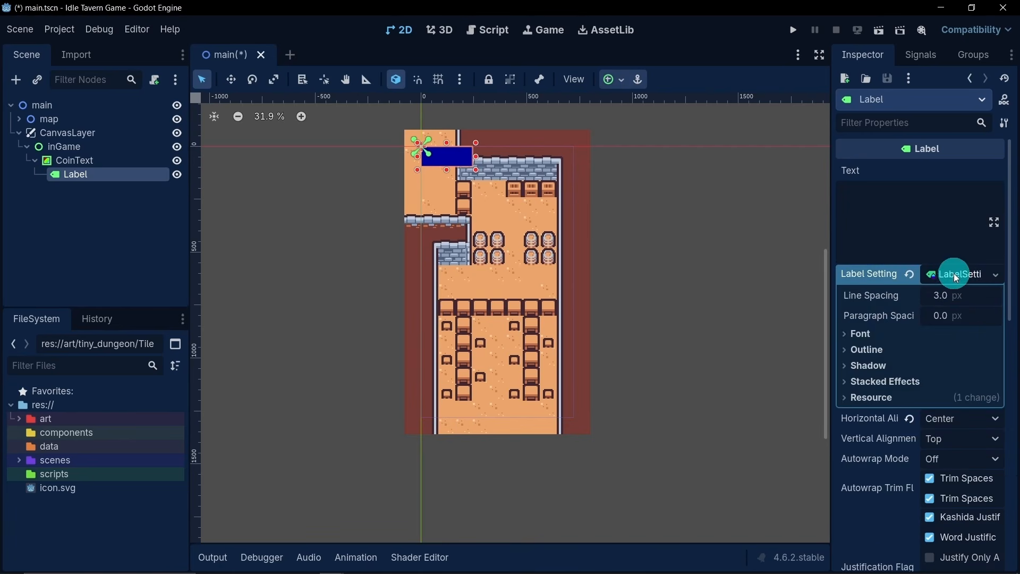
click(873, 335)
click(865, 371)
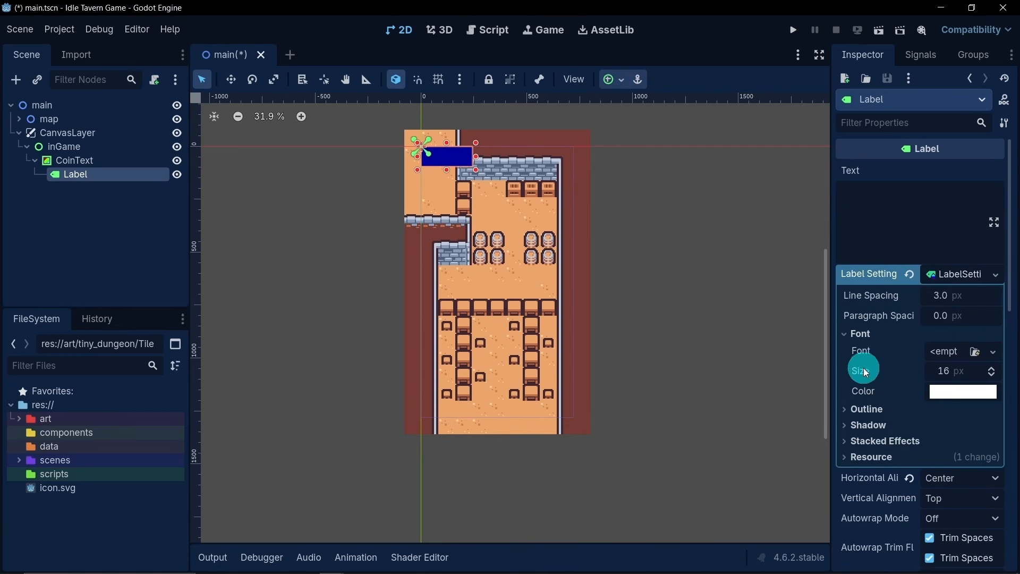
- Enter "Coins: 0" as the label's text
click(882, 203)
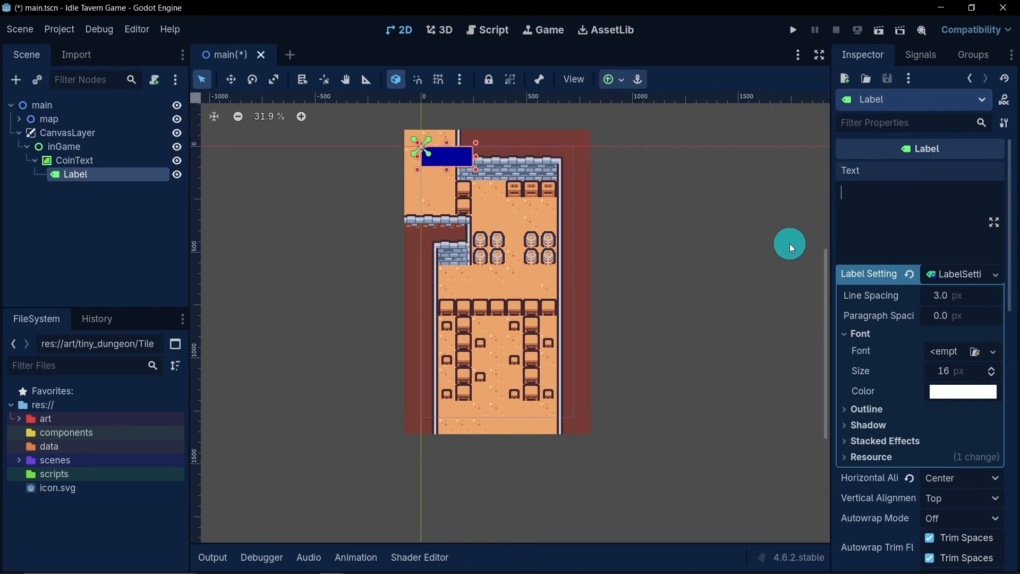
text(Coins: 0)
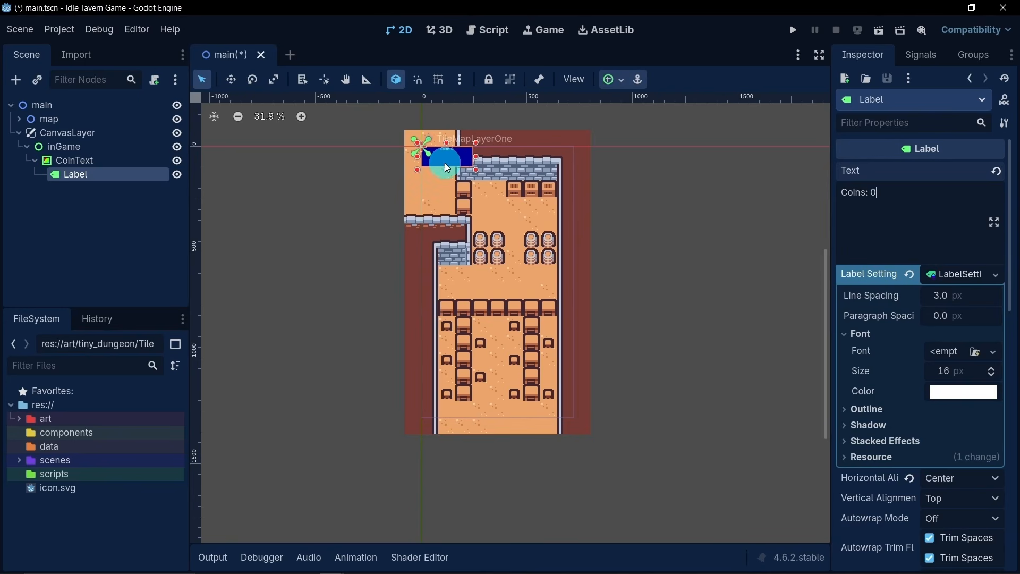
- Set the label's font size to 50 px
click(949, 379)
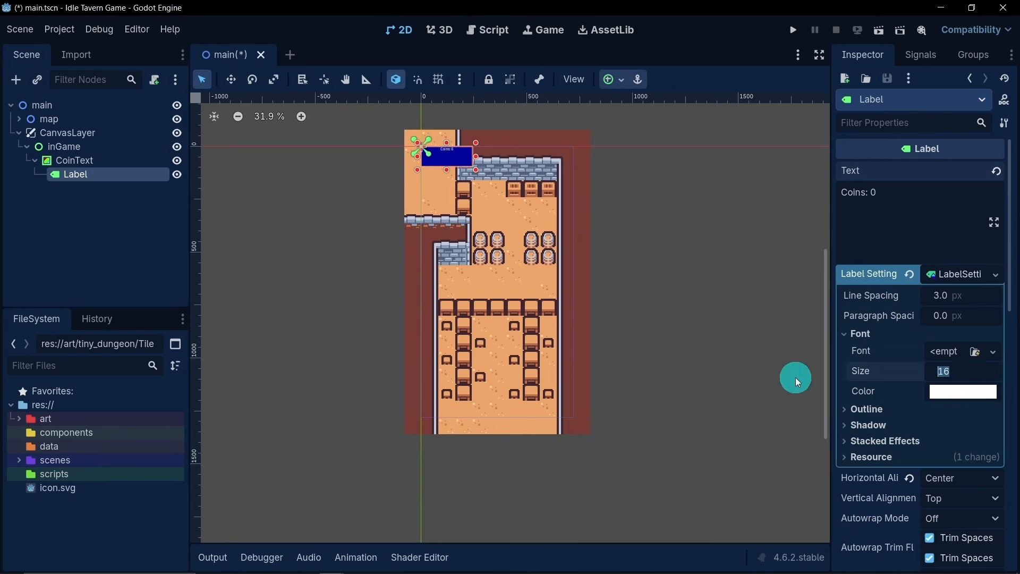
text(50)
key(Return)
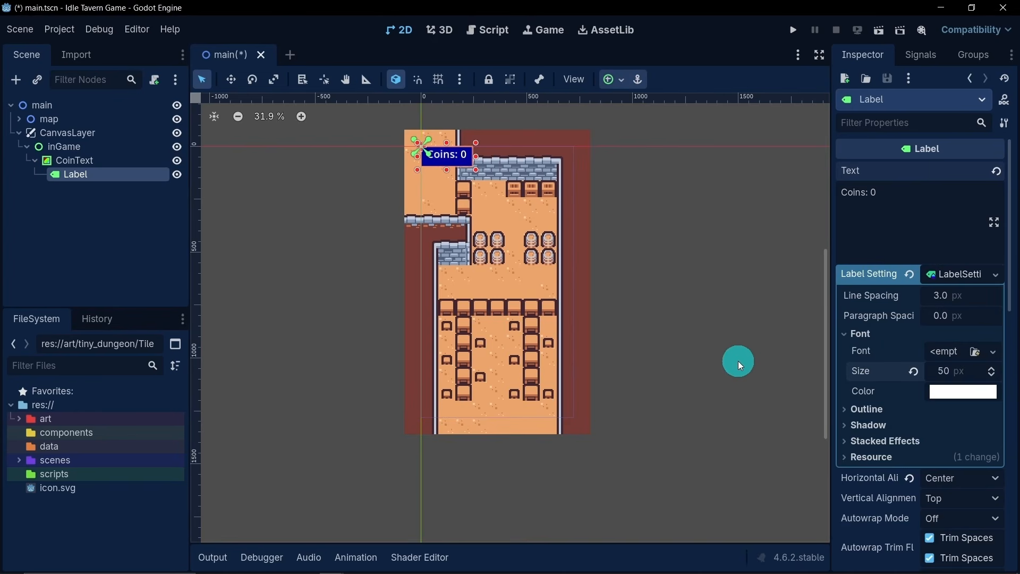
- Set the label's vertical alignment to Center and its font size to 40 px
click(946, 500)
click(964, 534)
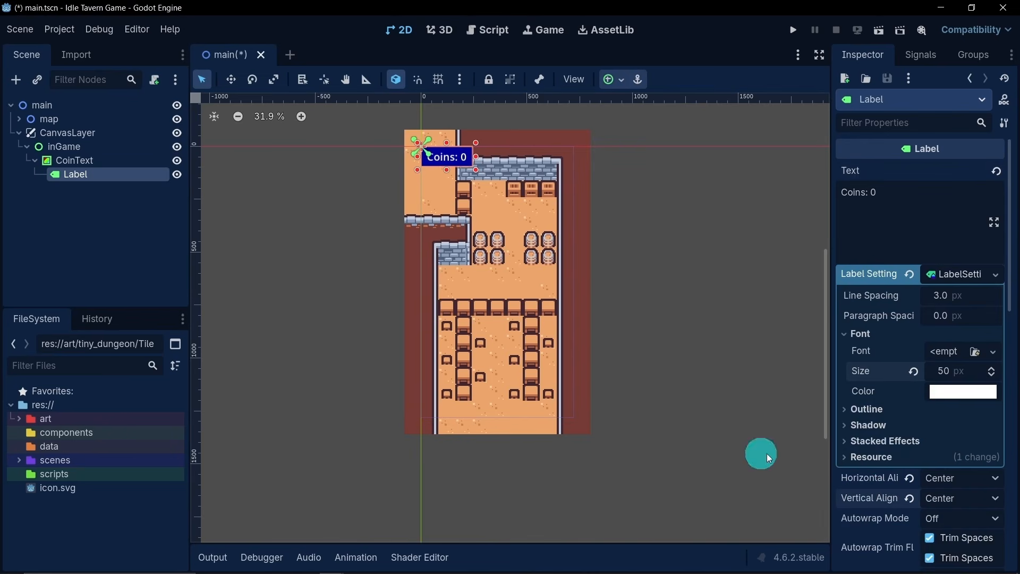
scroll(434, 144, up, 5)
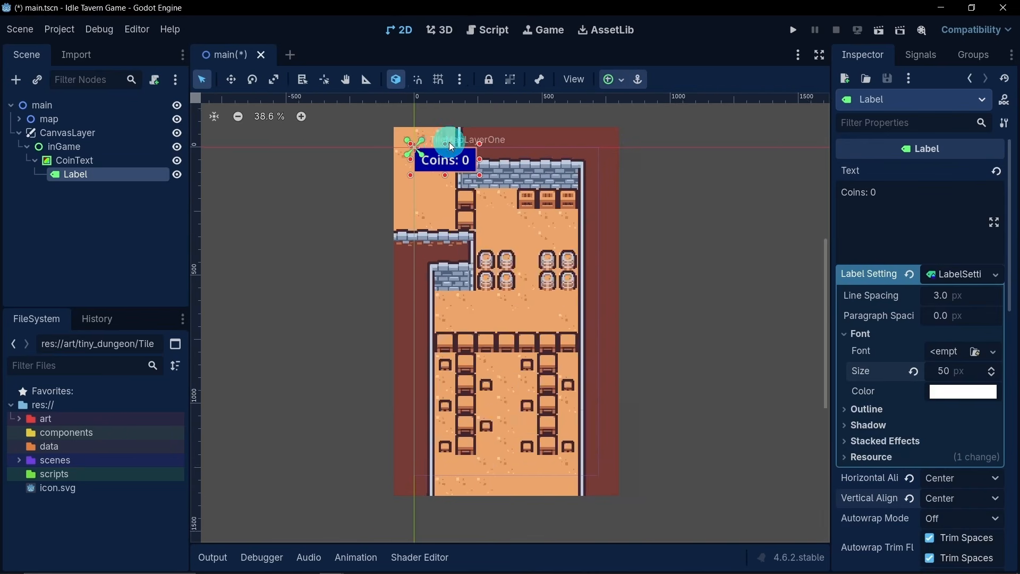
click(940, 370)
text(40)
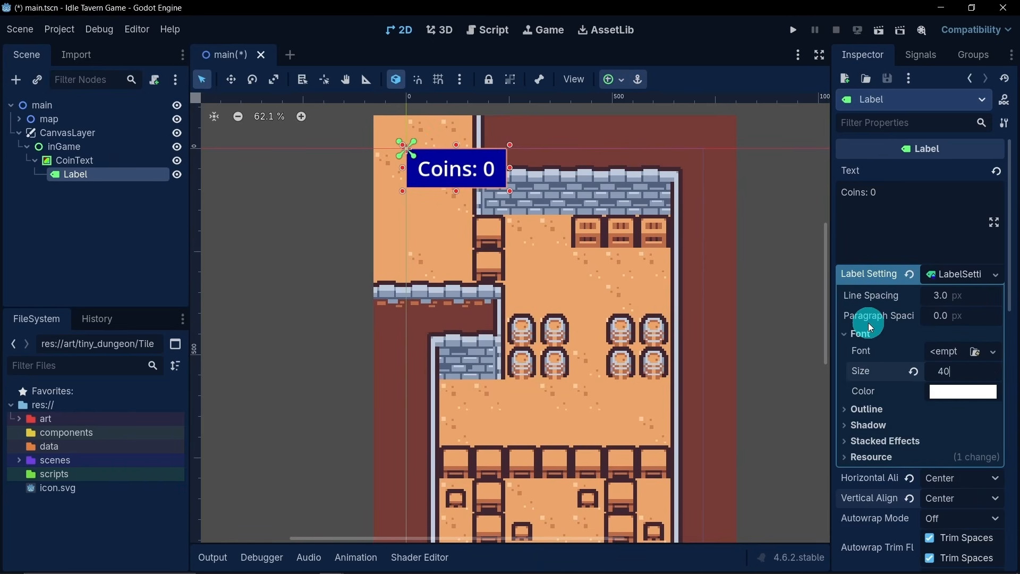
key(Return)
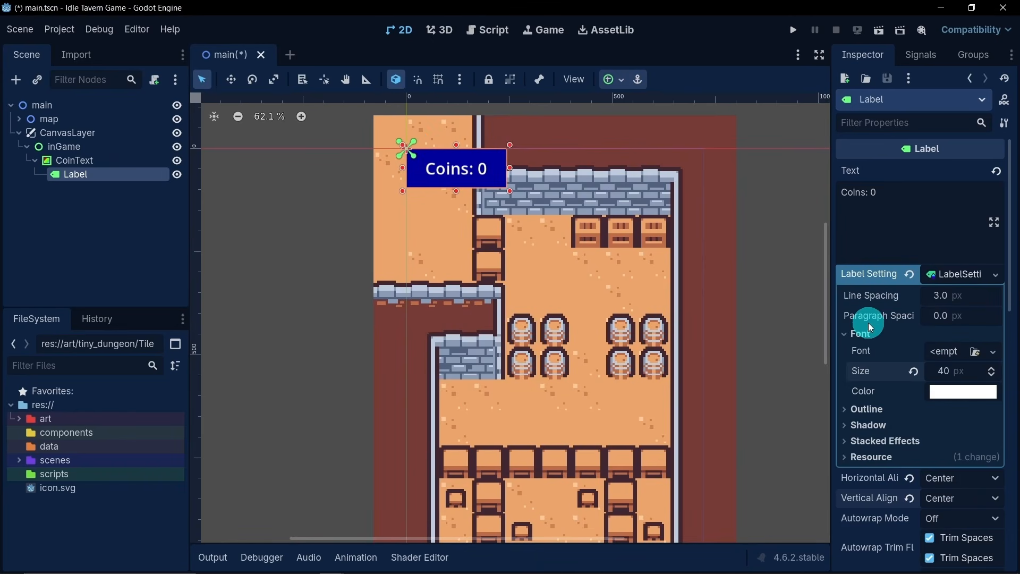
- Set the label's font size to 45 px and change its text to "$0"
click(940, 369)
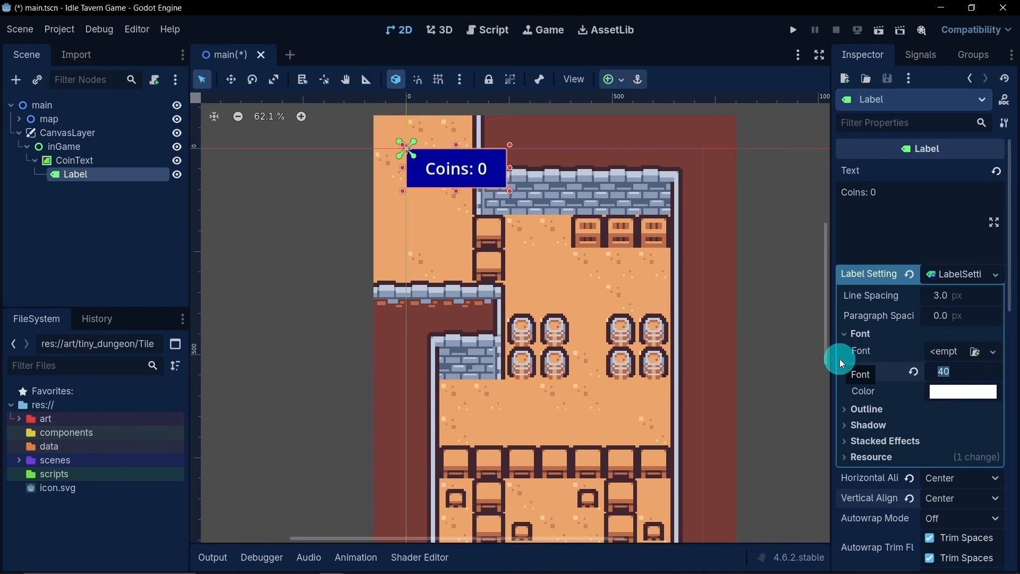
text(45)
key(Return)
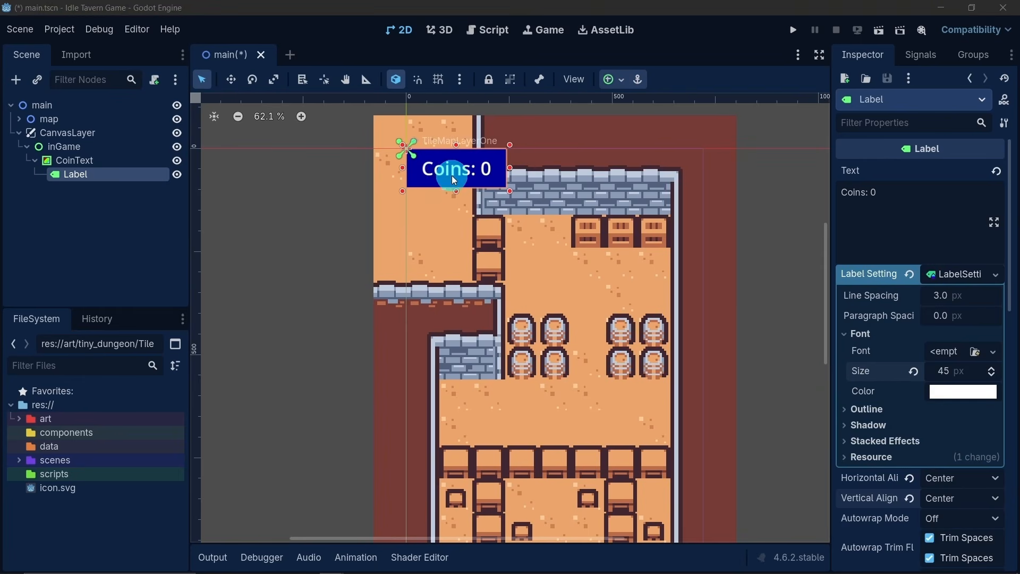
drag(871, 192, 831, 192)
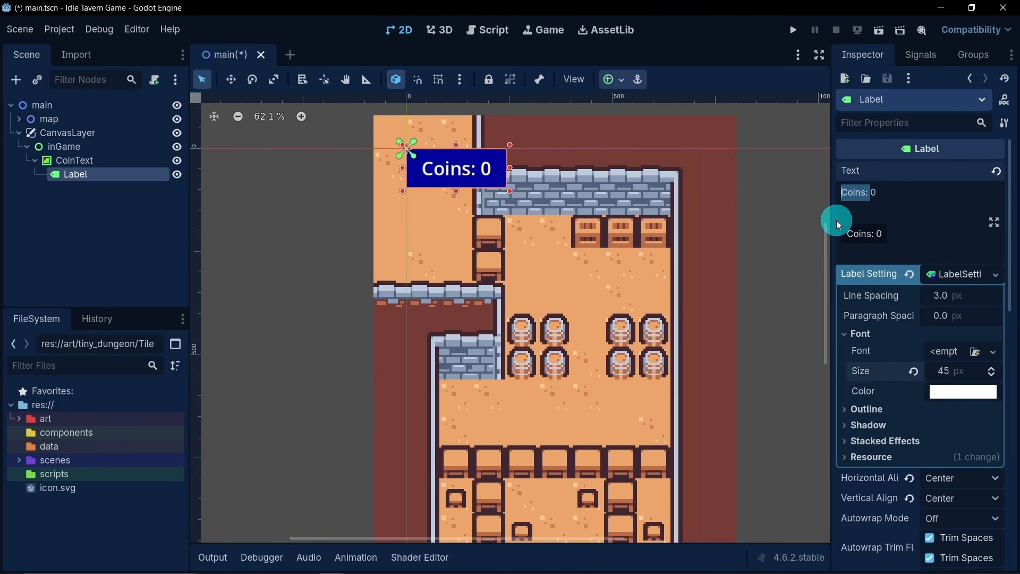
text($0)
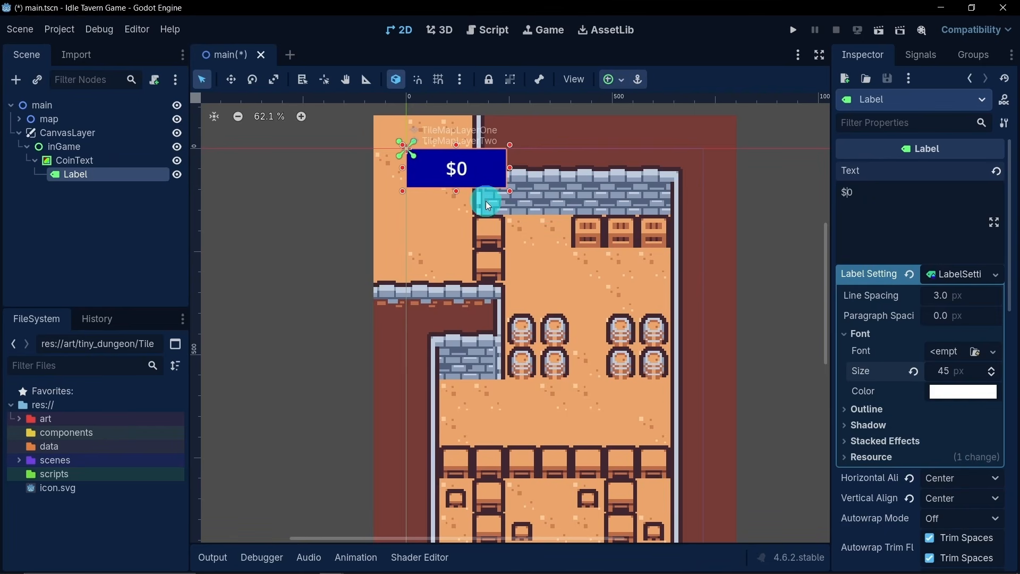
- Give the label's text a black outline with a size of 15 px
click(903, 409)
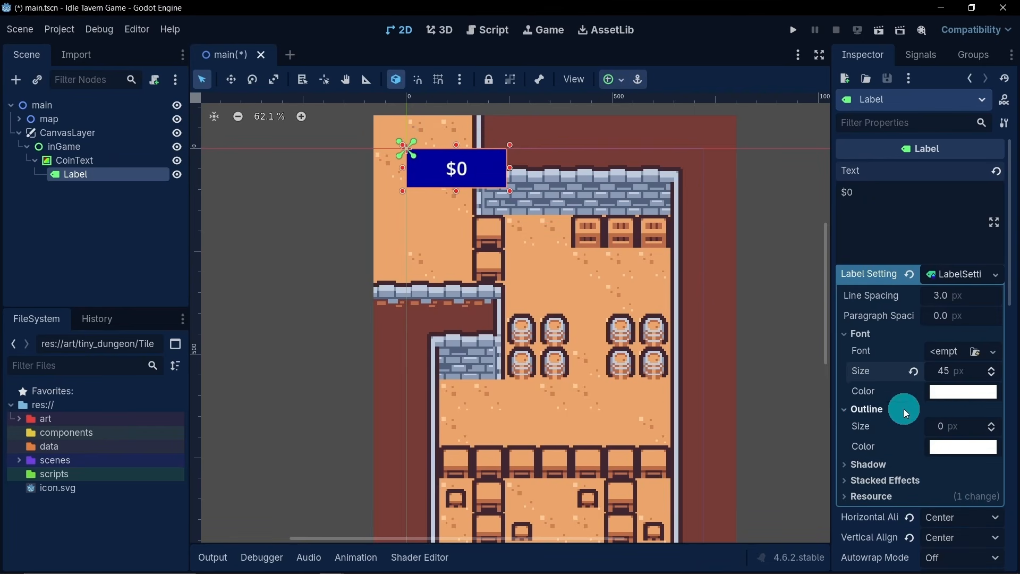
click(938, 448)
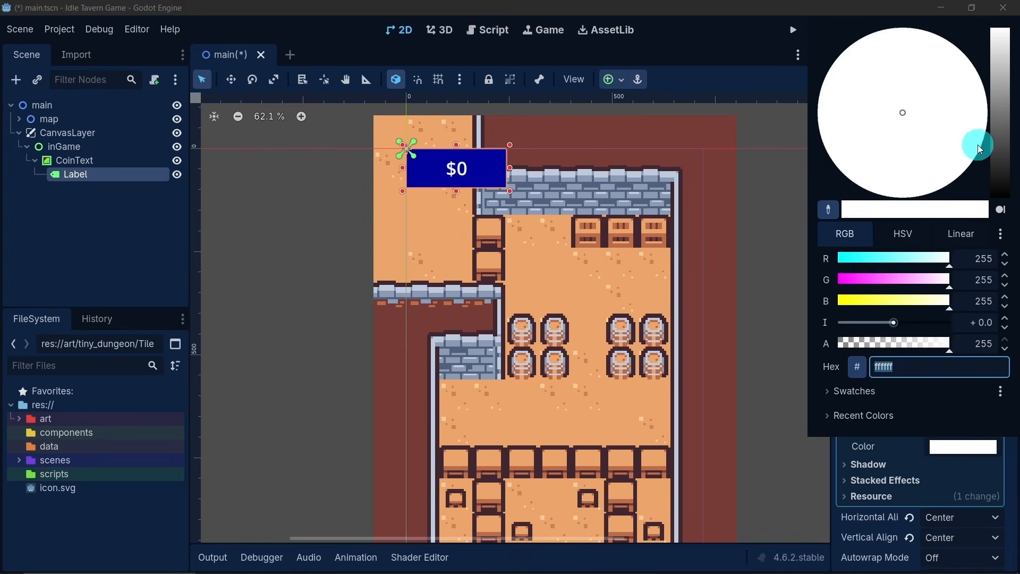
drag(996, 137, 997, 246)
click(745, 22)
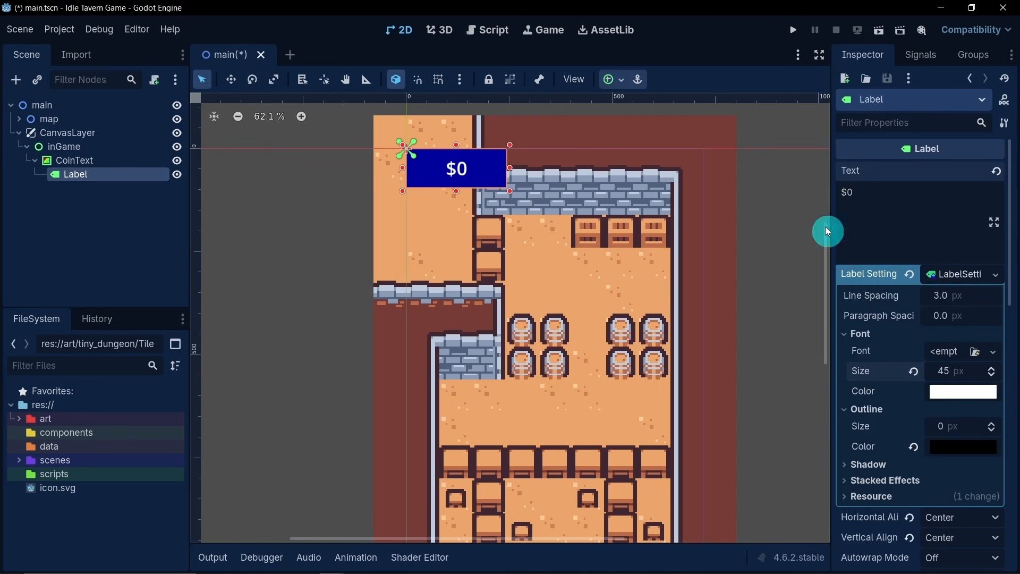
click(937, 427)
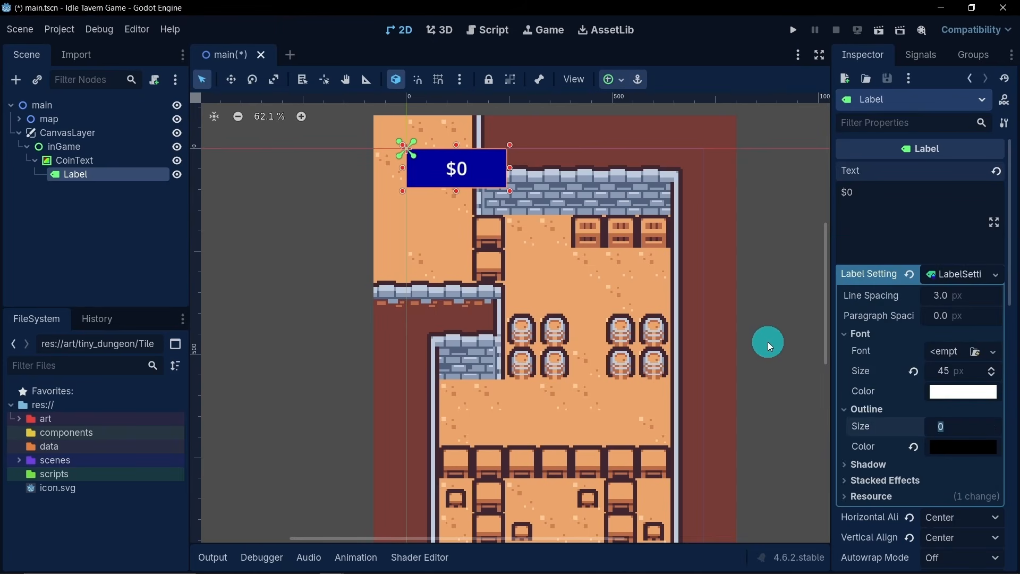
text(15)
key(Return)
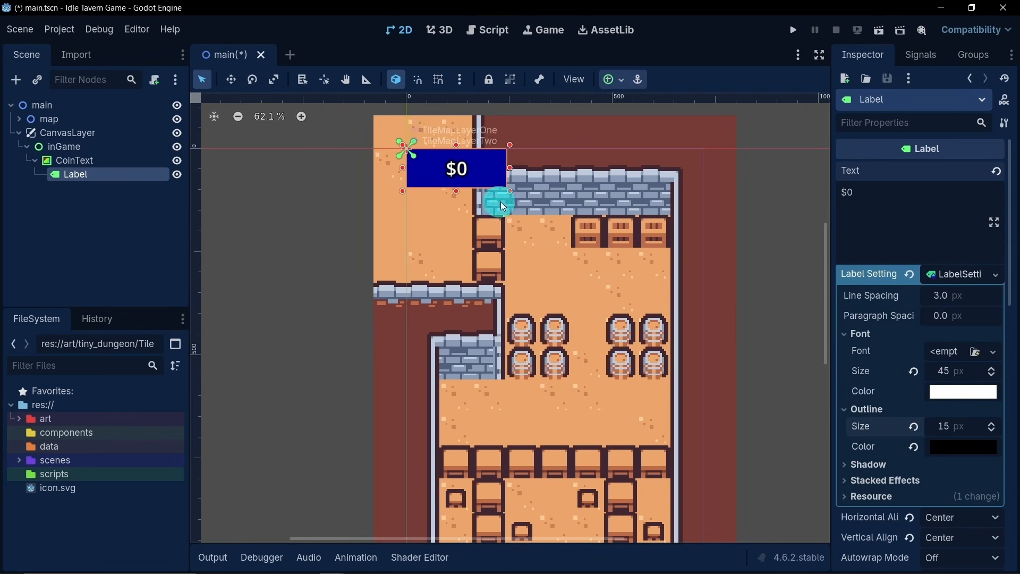
- Set the label's outline size to 20 px and its font color to yellow
click(946, 426)
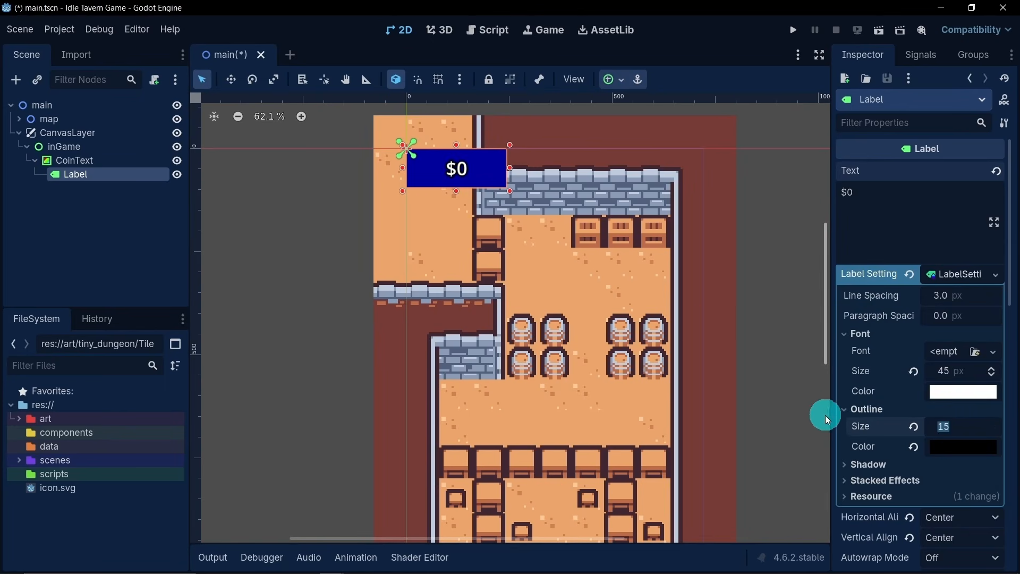
text(20)
key(Return)
click(942, 392)
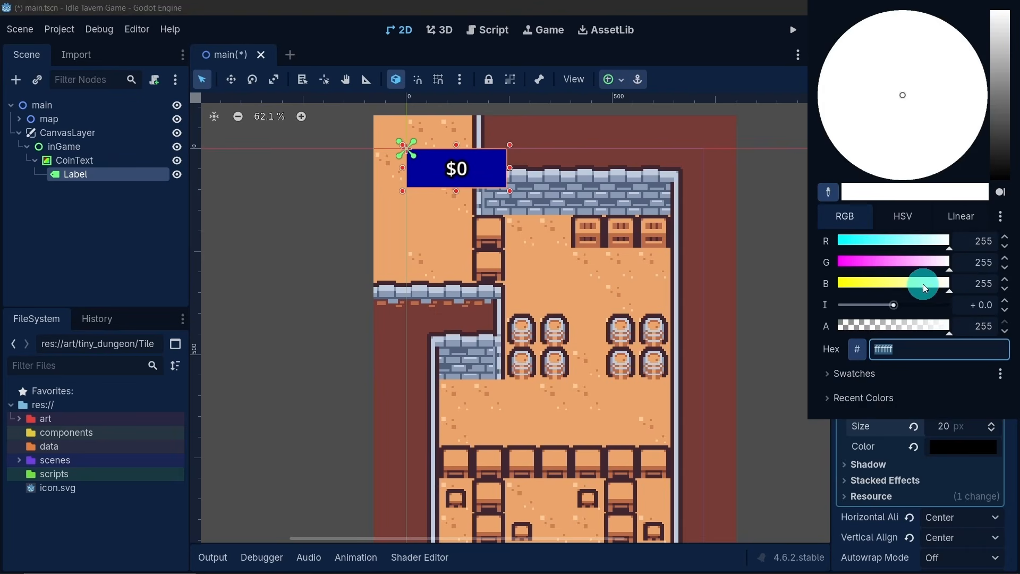
drag(923, 284, 786, 286)
click(202, 273)
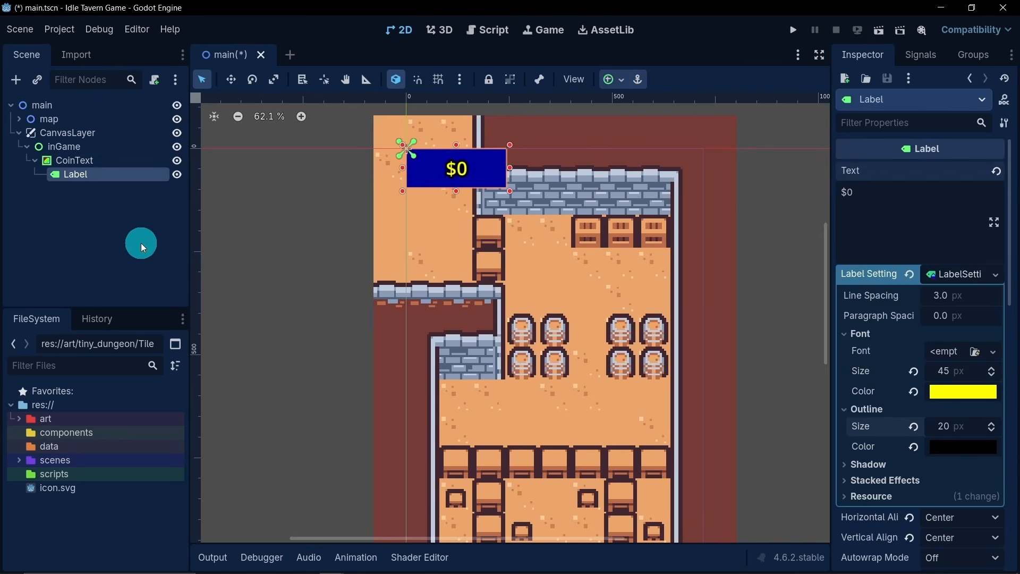
- Set the coin label's font size to 65 px
scroll(440, 282, down, 3)
click(604, 241)
middle_drag(562, 262, 582, 238)
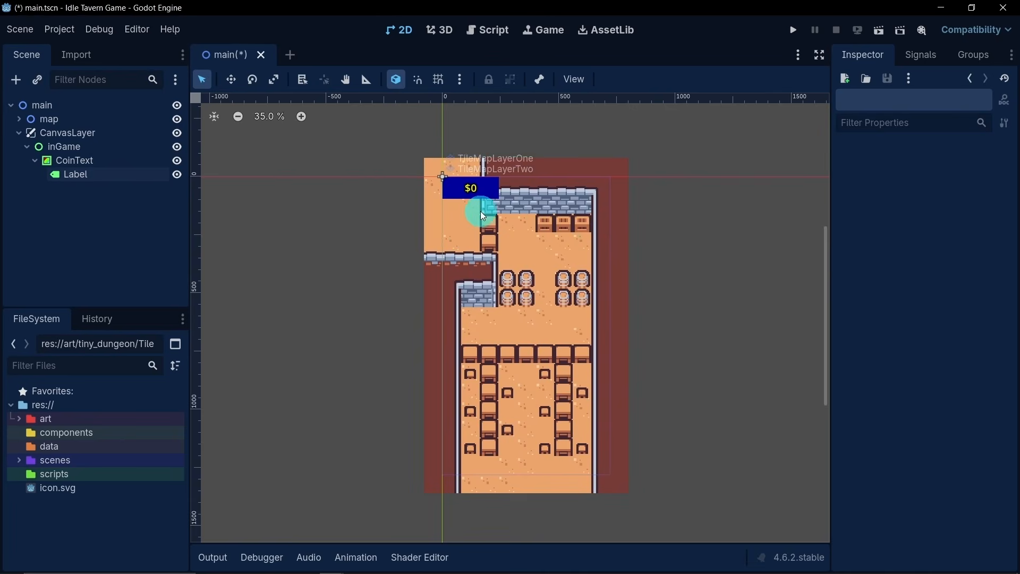
scroll(480, 212, up, 2)
click(134, 174)
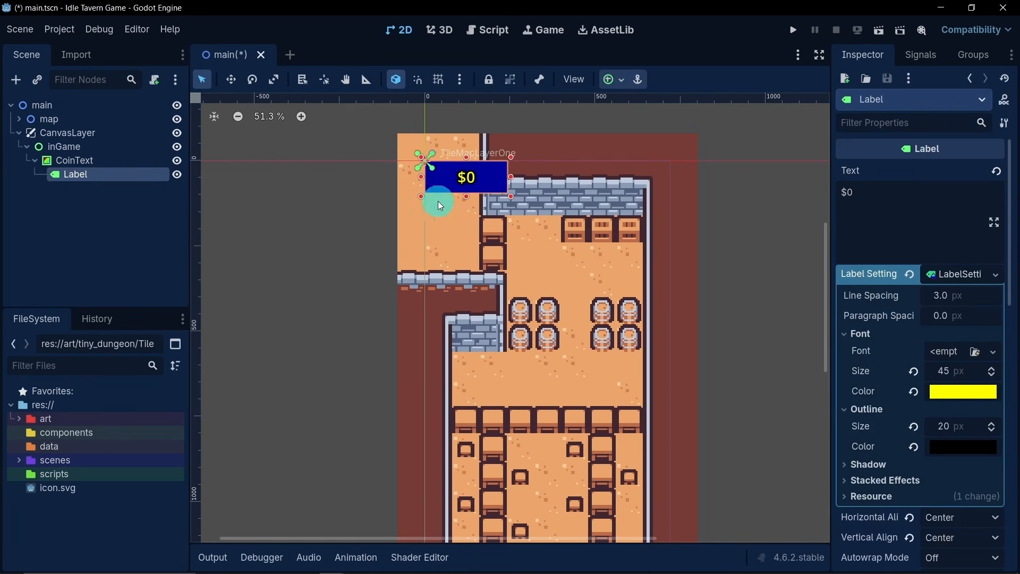
click(945, 372)
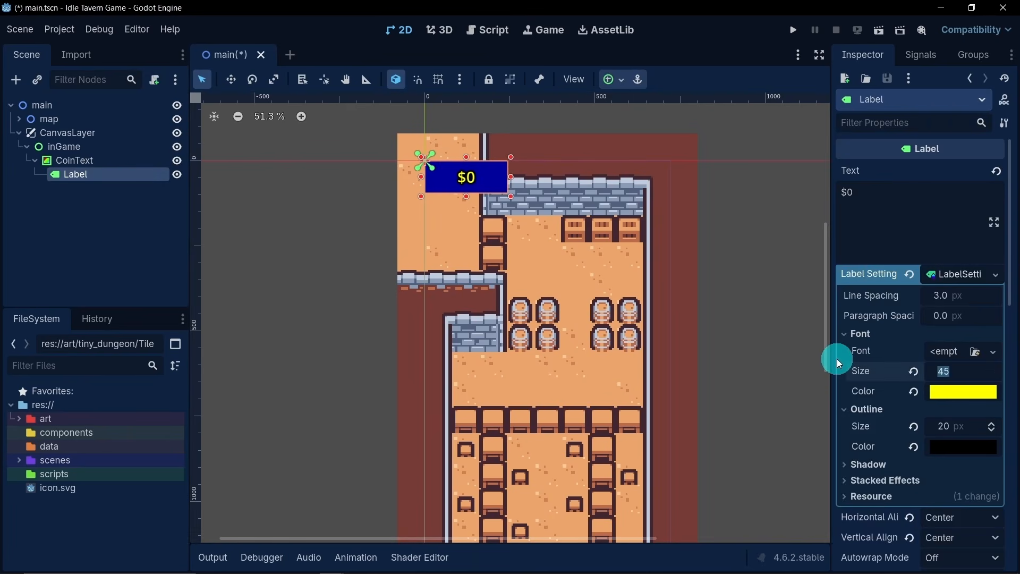
text(65)
key(Return)
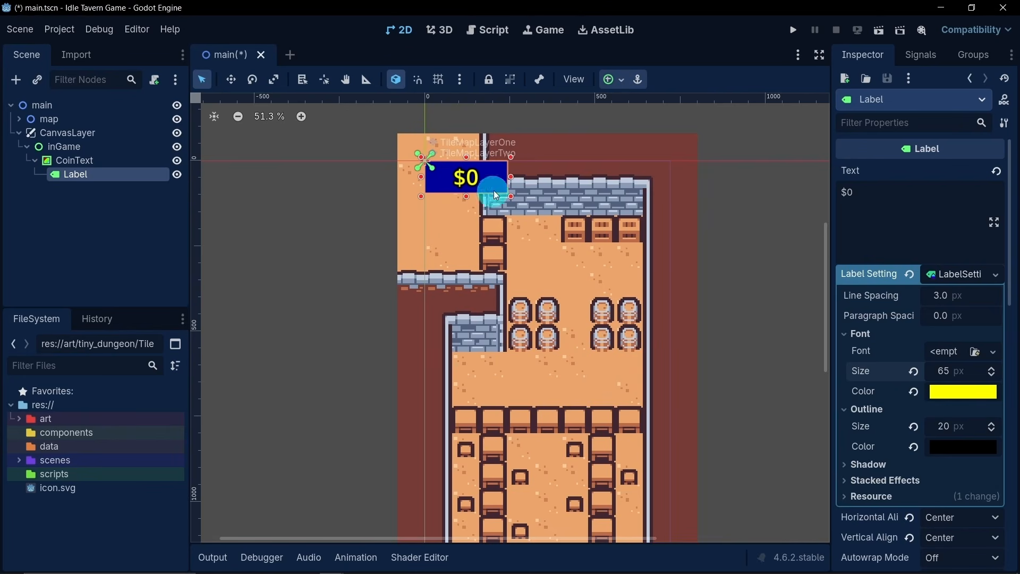
- Widen the CoinText background rectangle to about 285 px by extending its right edge
click(139, 164)
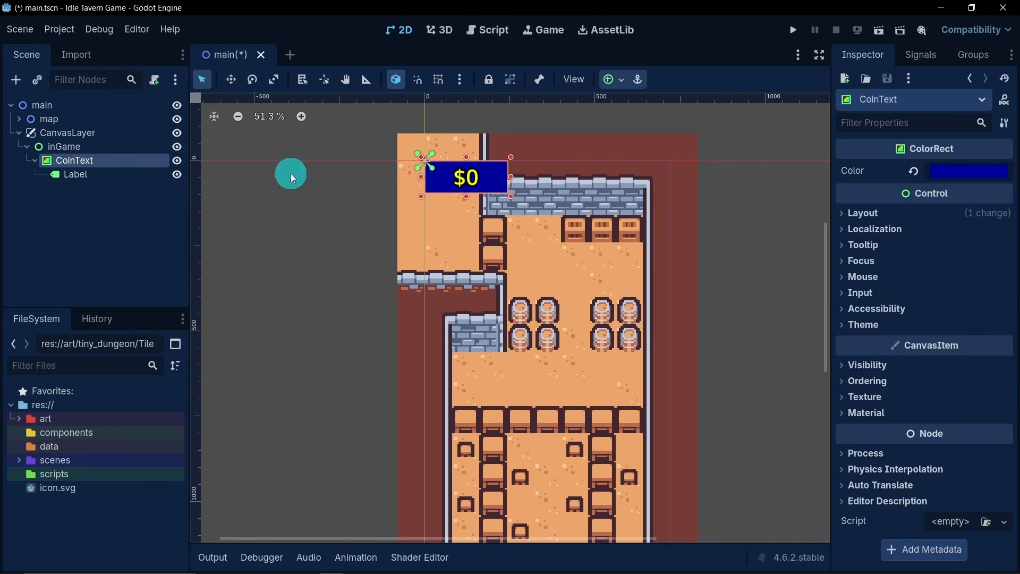
drag(511, 177, 525, 176)
click(116, 173)
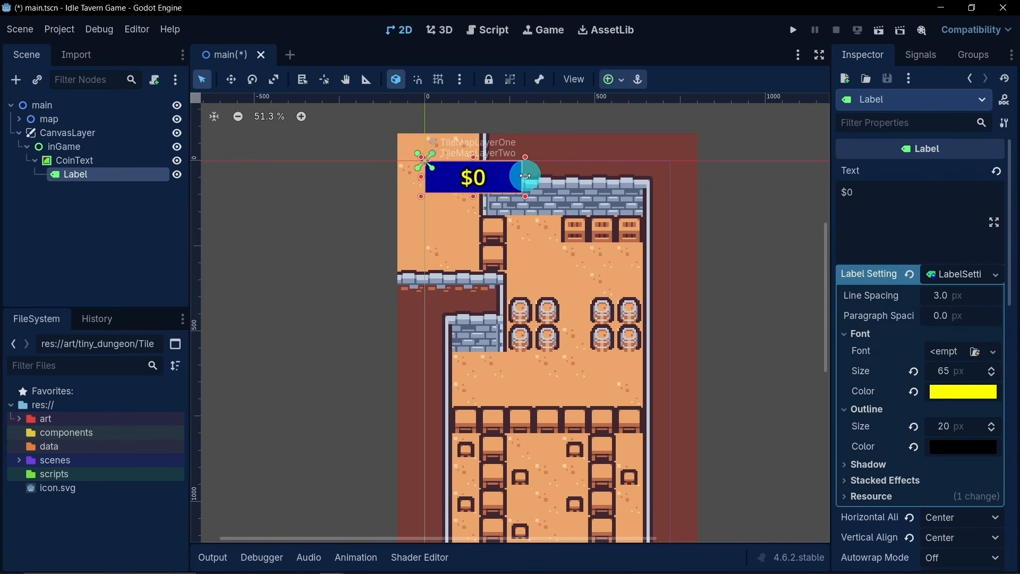
click(439, 190)
click(250, 221)
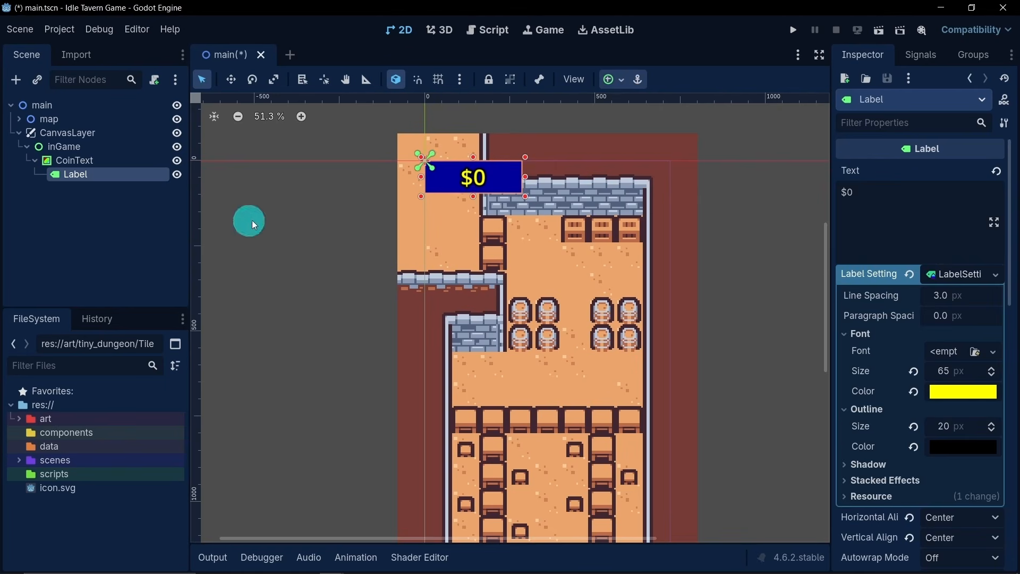
click(87, 265)
click(119, 209)
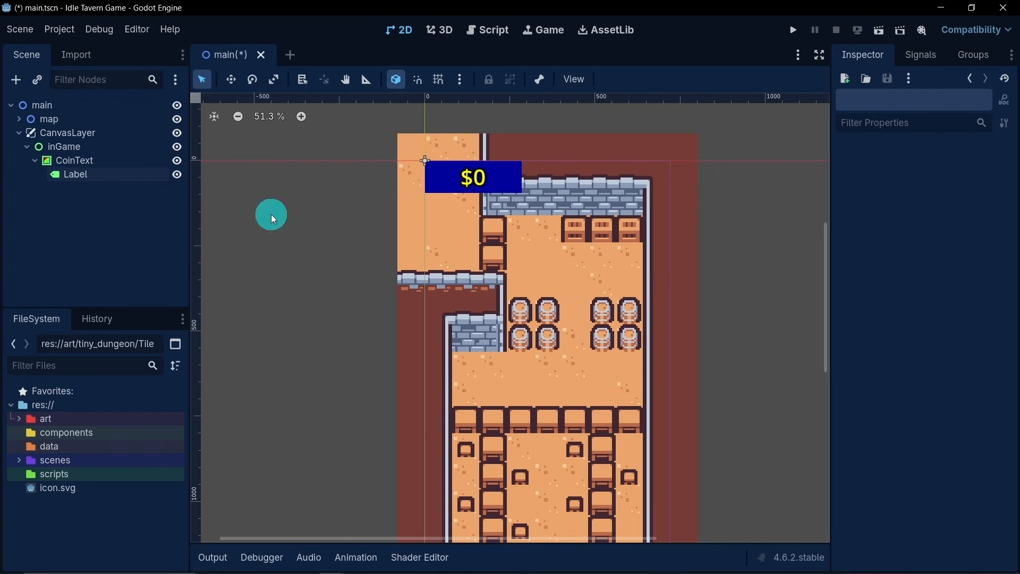
- Duplicate the CoinText node with its label and name the copy ShopButton
click(34, 160)
click(106, 160)
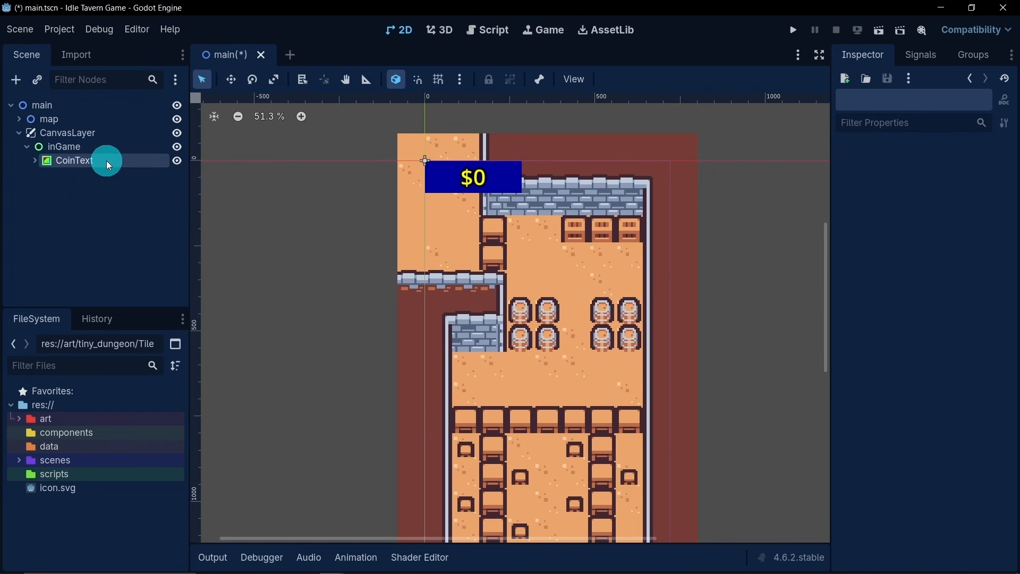
key(ctrl+d)
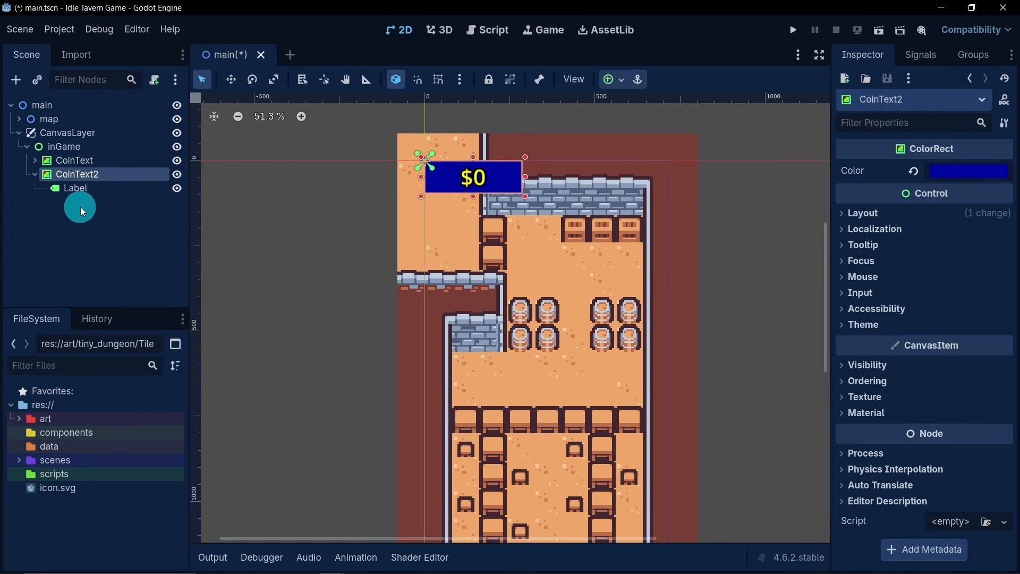
double_click(92, 175)
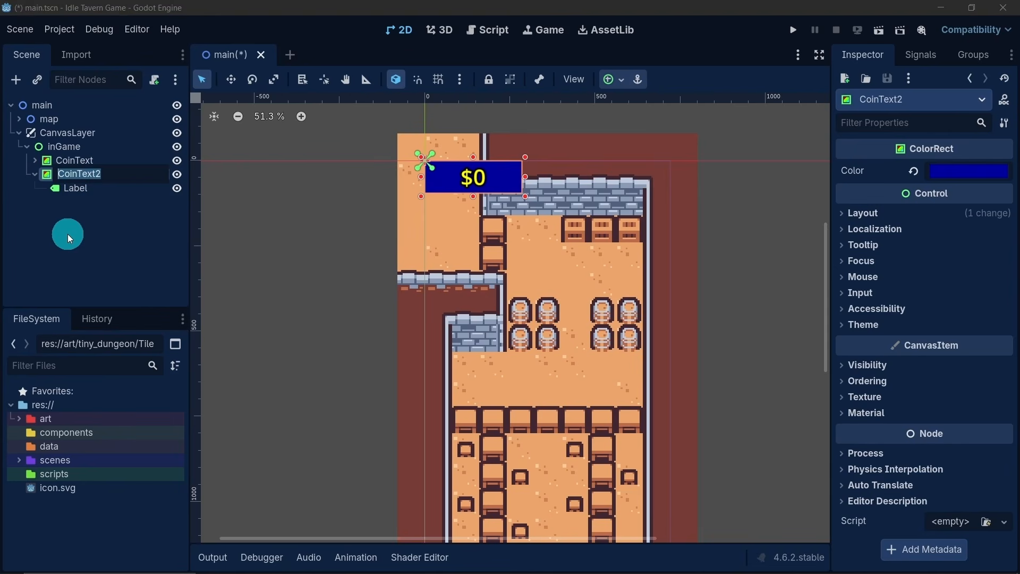
text(SH)
key(BackSpace)
text(hopButton)
key(Return)
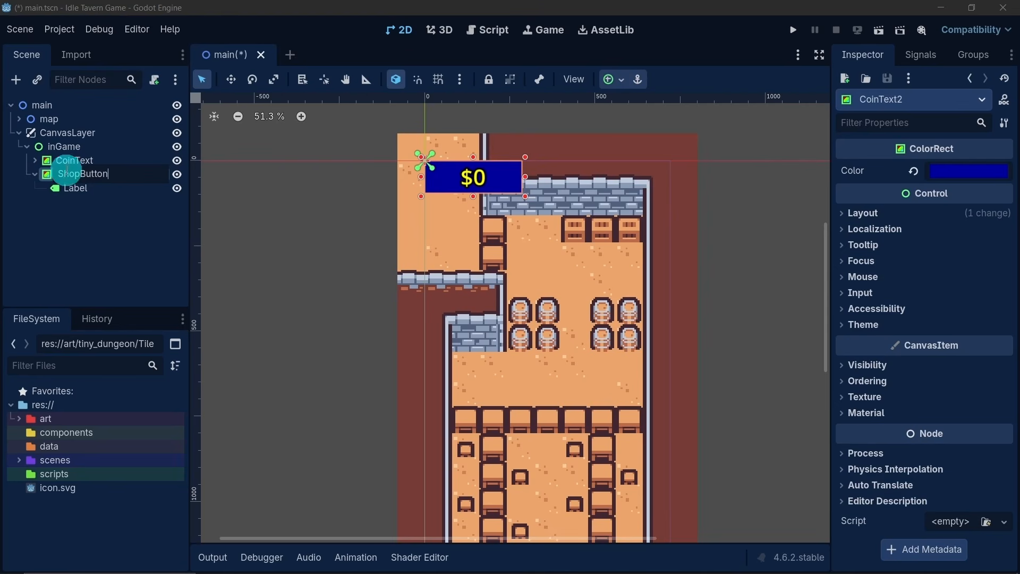
- Change the two rectangle nodes' names to start in lowercase: shopButton and coinText
click(105, 244)
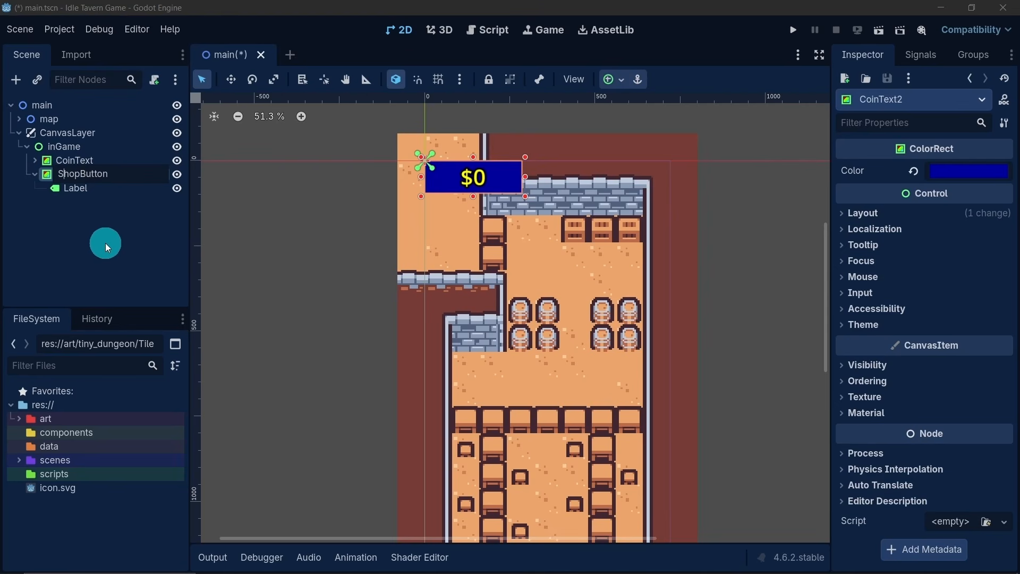
key(BackSpace)
text(s)
click(61, 162)
click(62, 161)
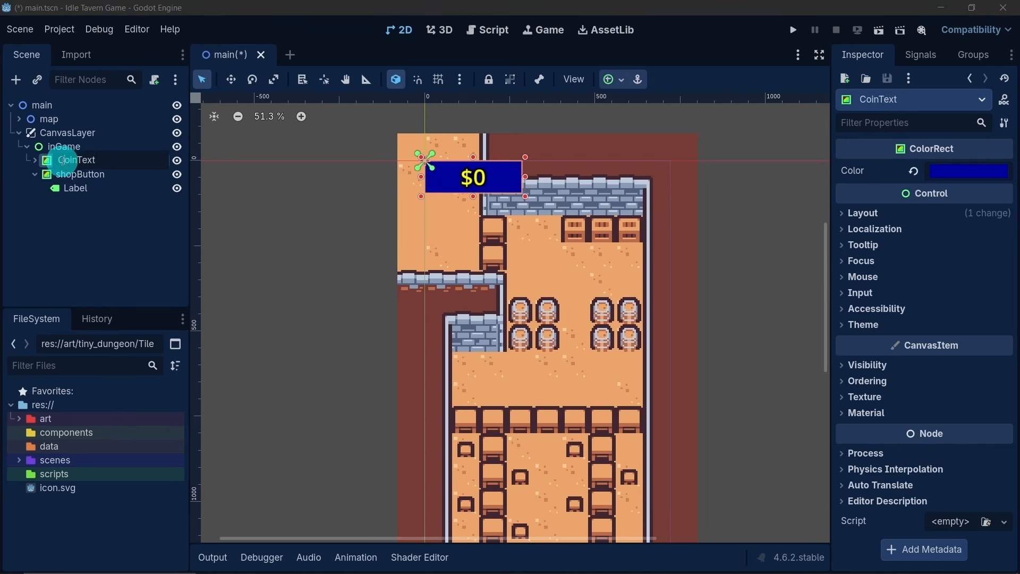
key(BackSpace)
text(c)
key(Return)
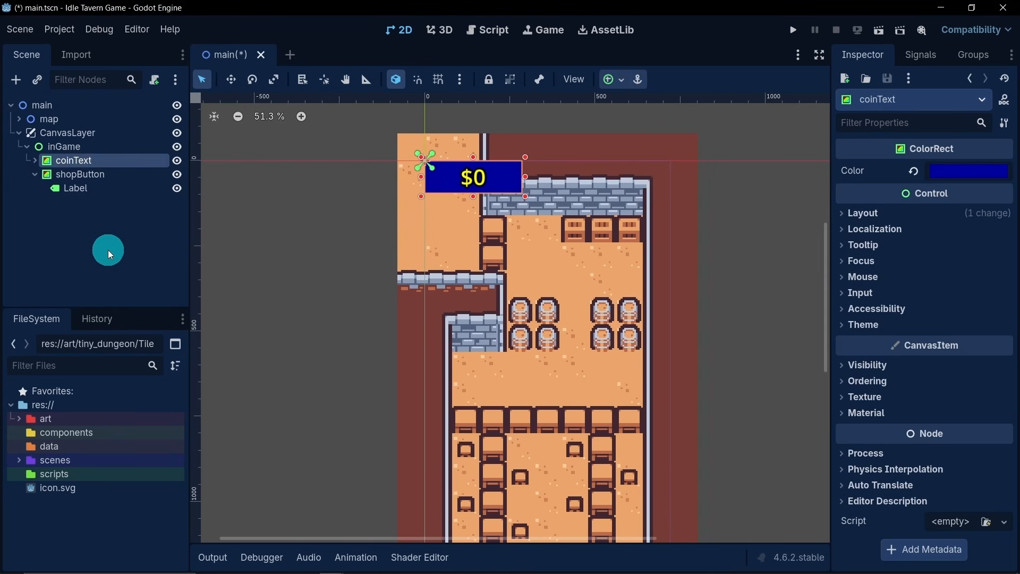
- Move shopButton horizontally to the upper-right corner of the game area, aligning its right edge with the viewport boundary at x = 720
click(110, 179)
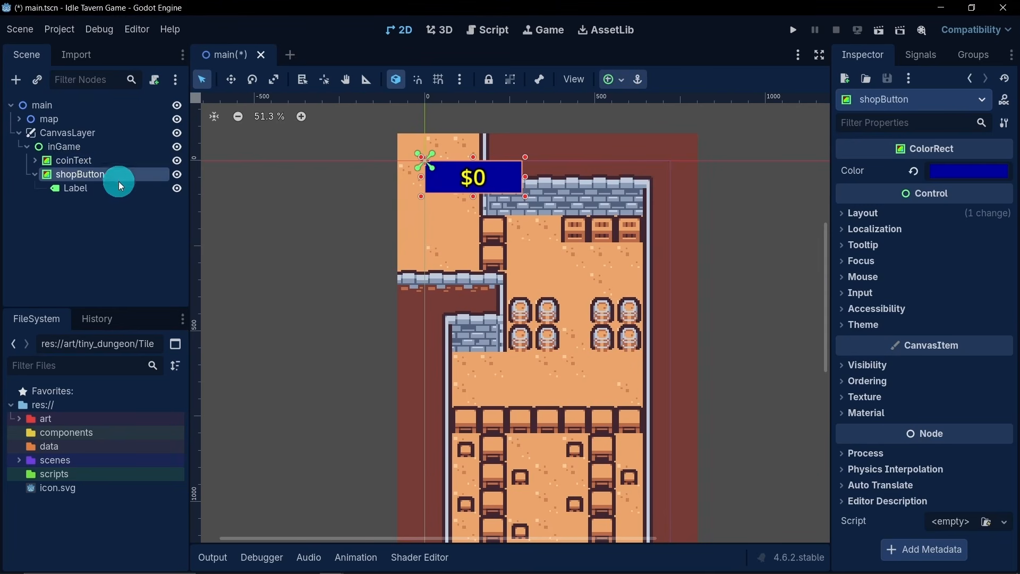
click(230, 80)
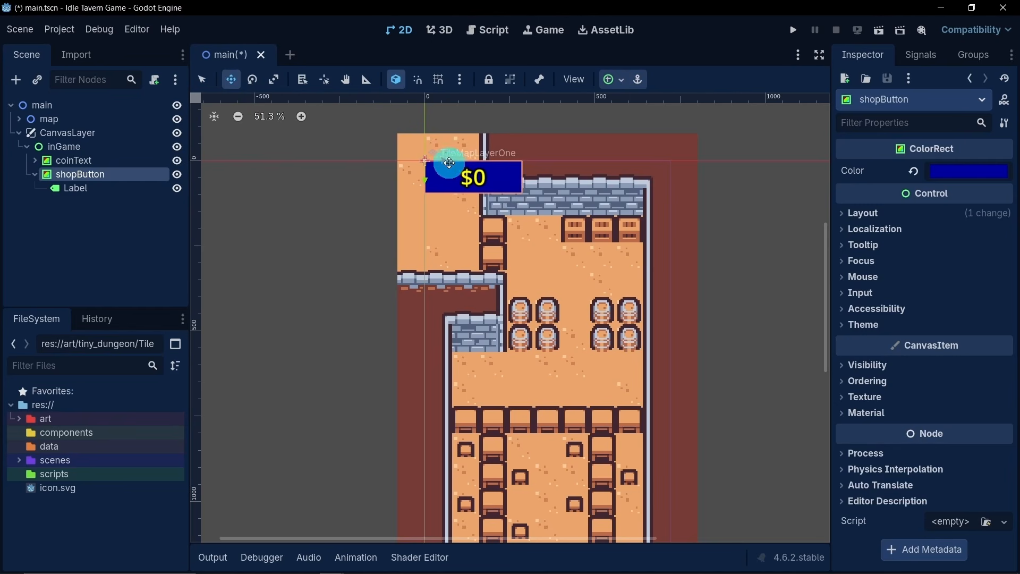
drag(445, 164, 592, 159)
scroll(594, 151, up, 7)
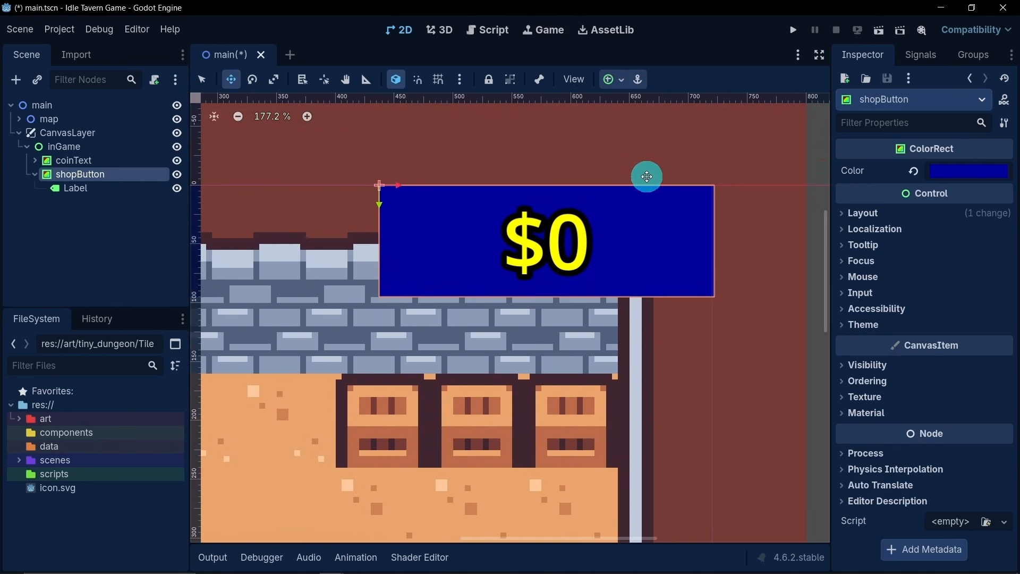
scroll(604, 156, up, 1)
drag(350, 178, 347, 178)
scroll(584, 229, up, 5)
scroll(616, 239, up, 20)
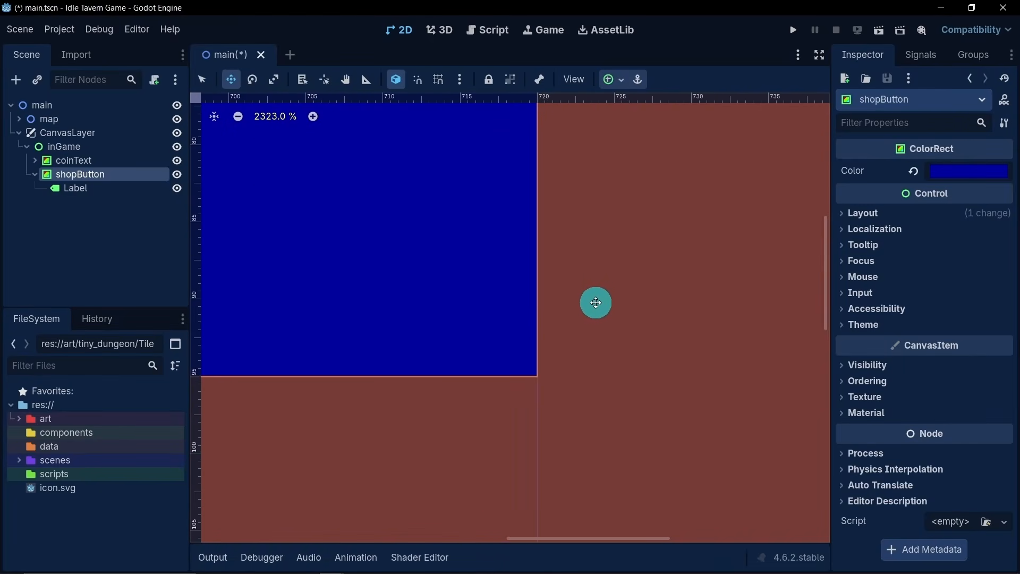
scroll(478, 306, down, 12)
scroll(396, 288, down, 15)
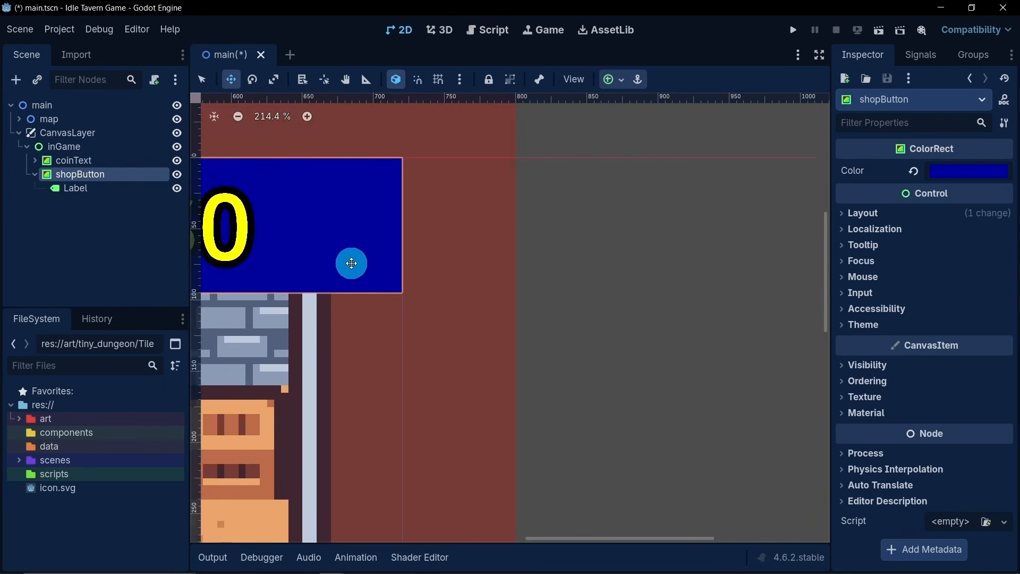
middle_drag(541, 279, 529, 192)
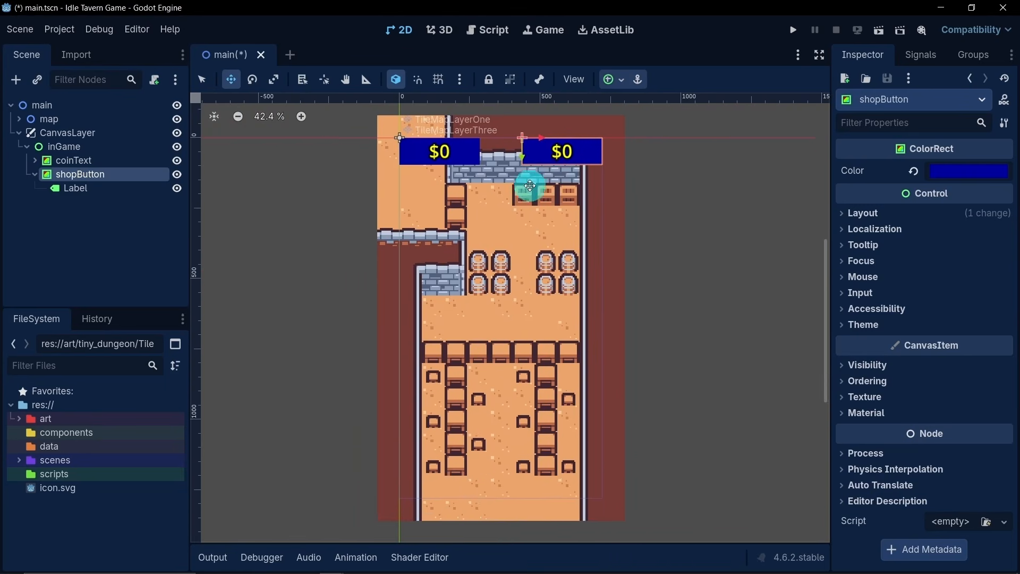
scroll(529, 191, down, 1)
- Change the text of the label inside shopButton to Shop
click(94, 190)
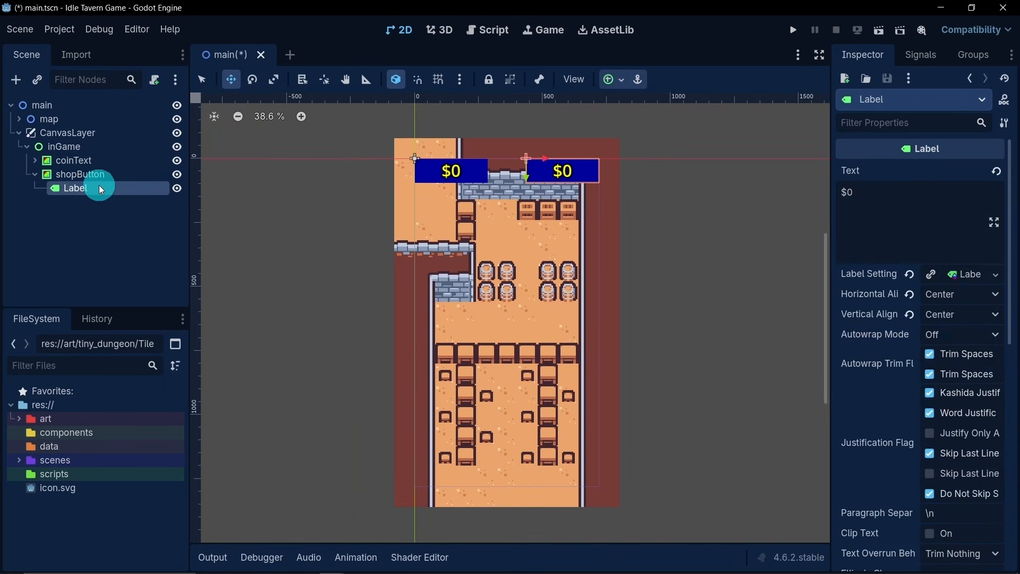
click(853, 190)
drag(853, 190, 661, 250)
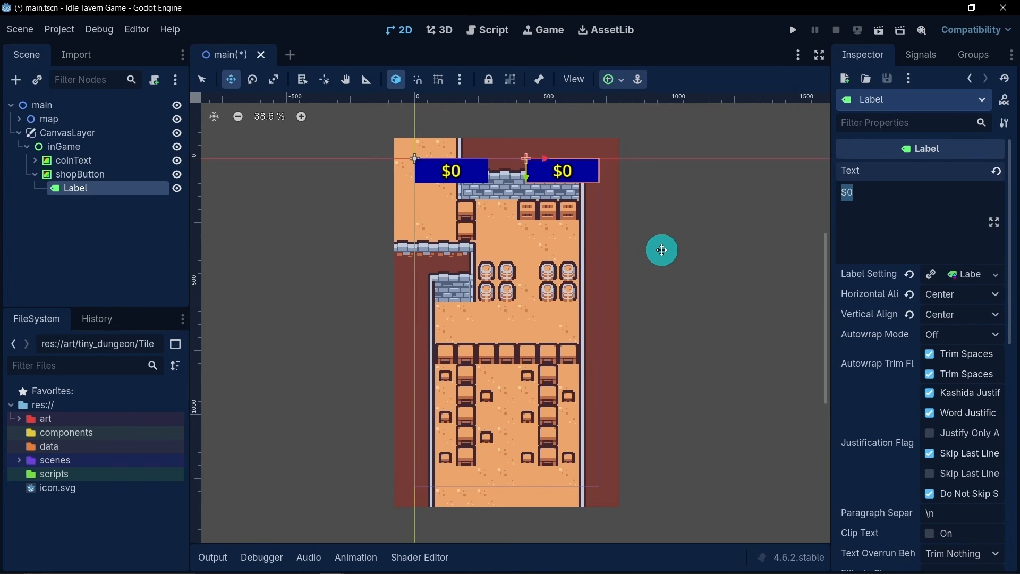
text(Shop)
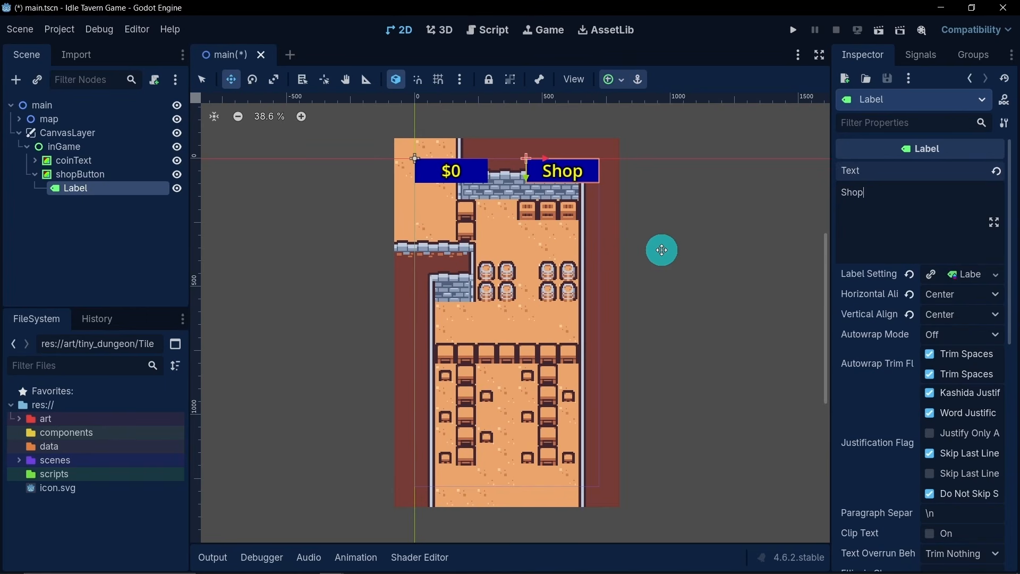
click(104, 255)
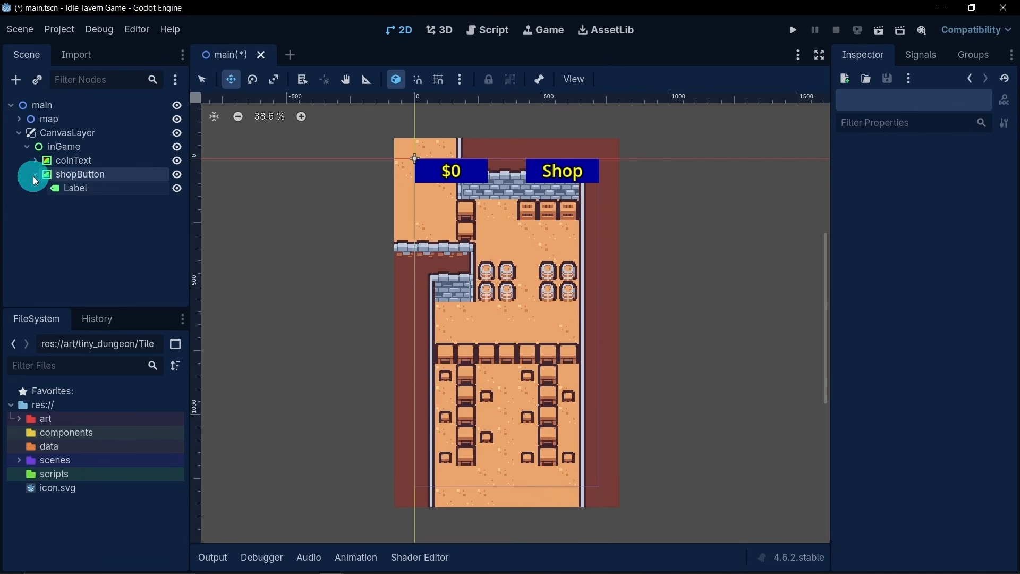
- Add a Button node as a child of shopButton and name it ButtonShop
right_click(86, 174)
click(154, 186)
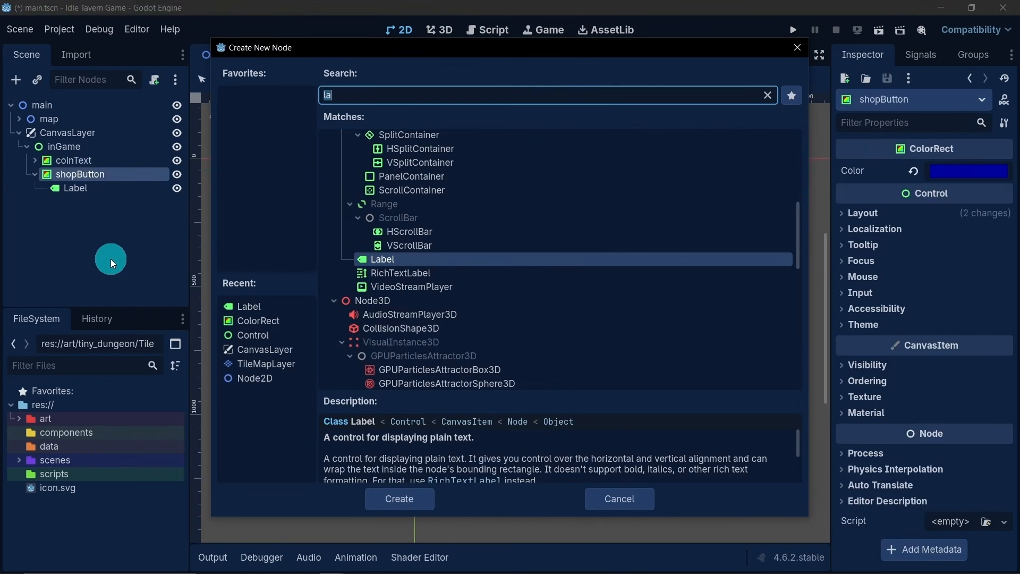
text(butt)
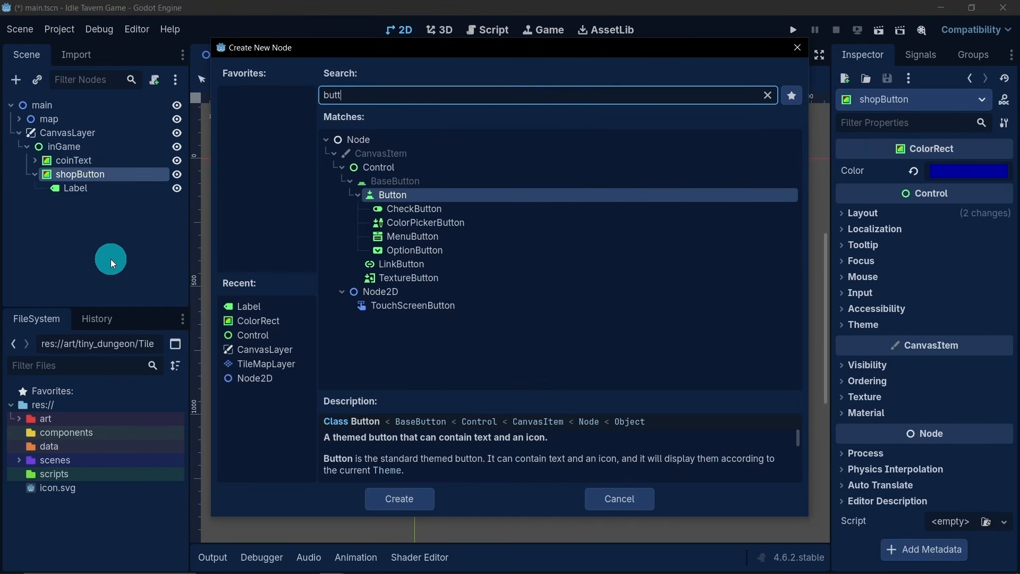
double_click(393, 195)
double_click(116, 202)
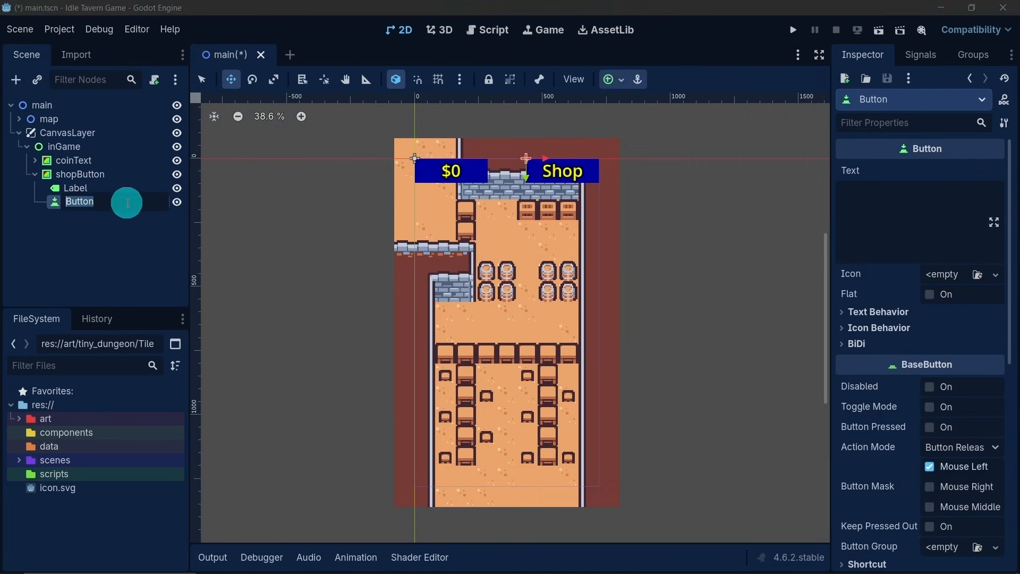
key(End)
text(Shop)
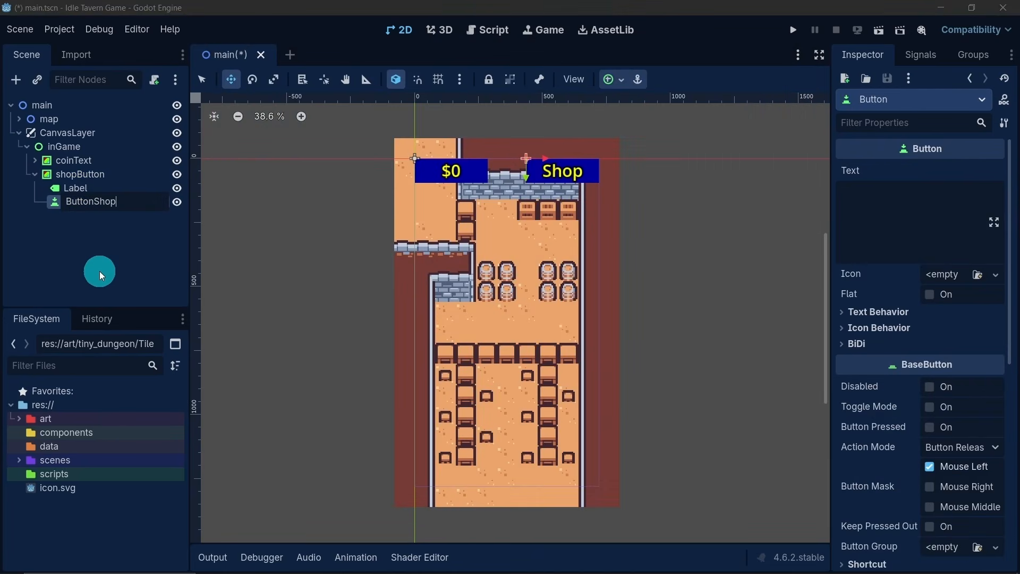
key(Return)
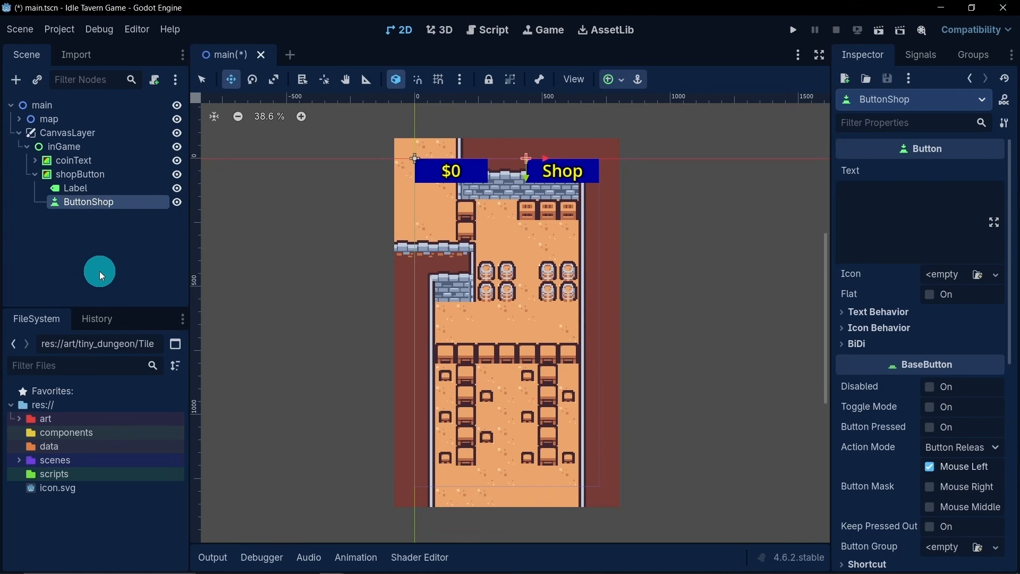
- Resize ButtonShop so it covers the whole shopButton background rectangle
click(203, 82)
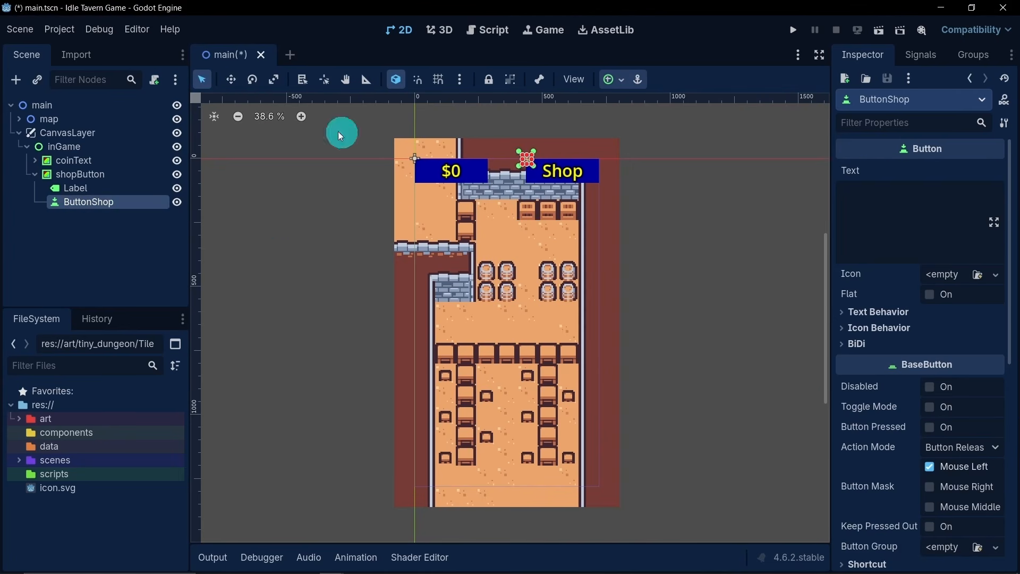
click(532, 163)
scroll(569, 158, up, 1)
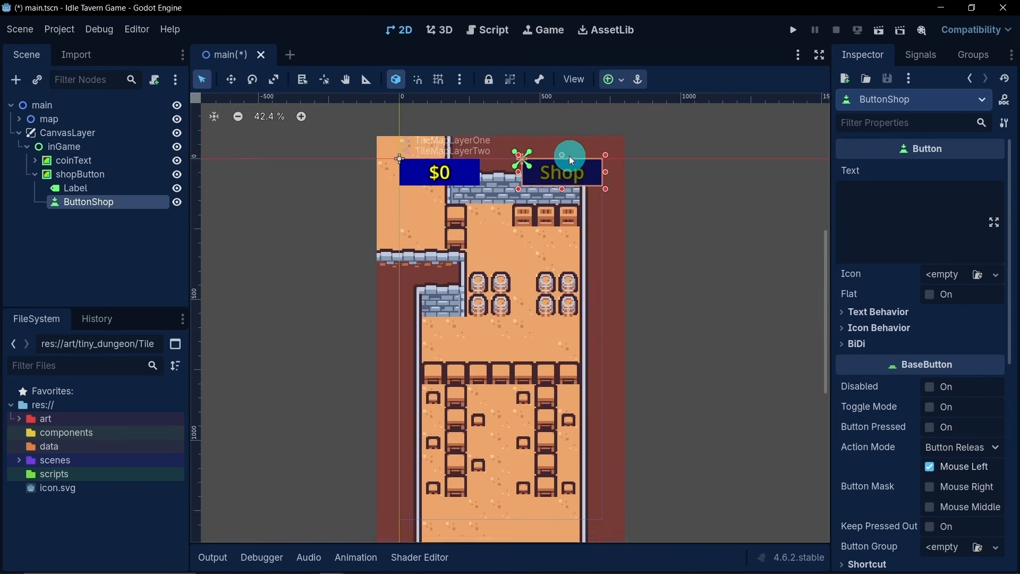
scroll(590, 153, up, 13)
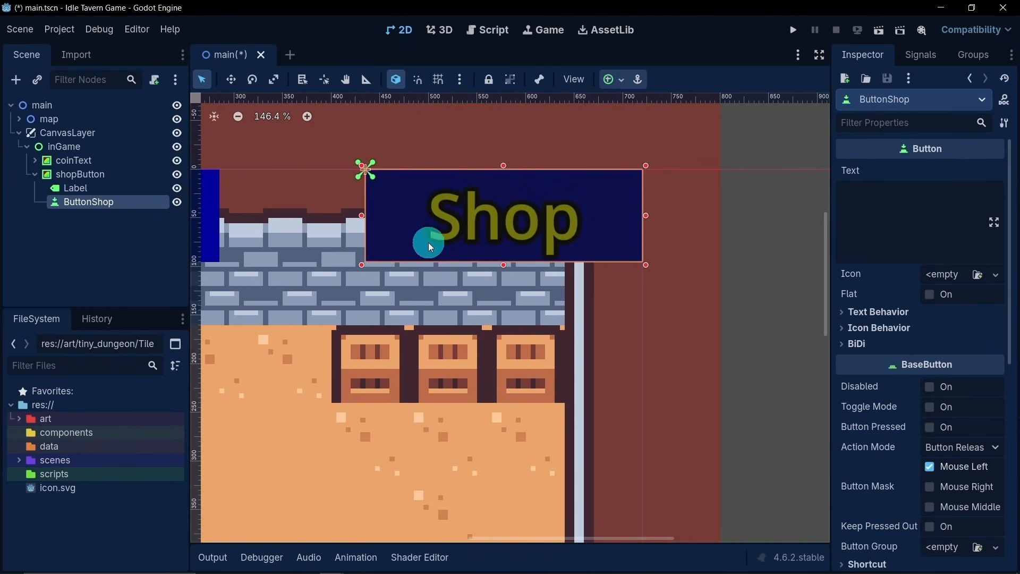
- Set ButtonShop's theme type variation to FlatButton
scroll(403, 280, down, 13)
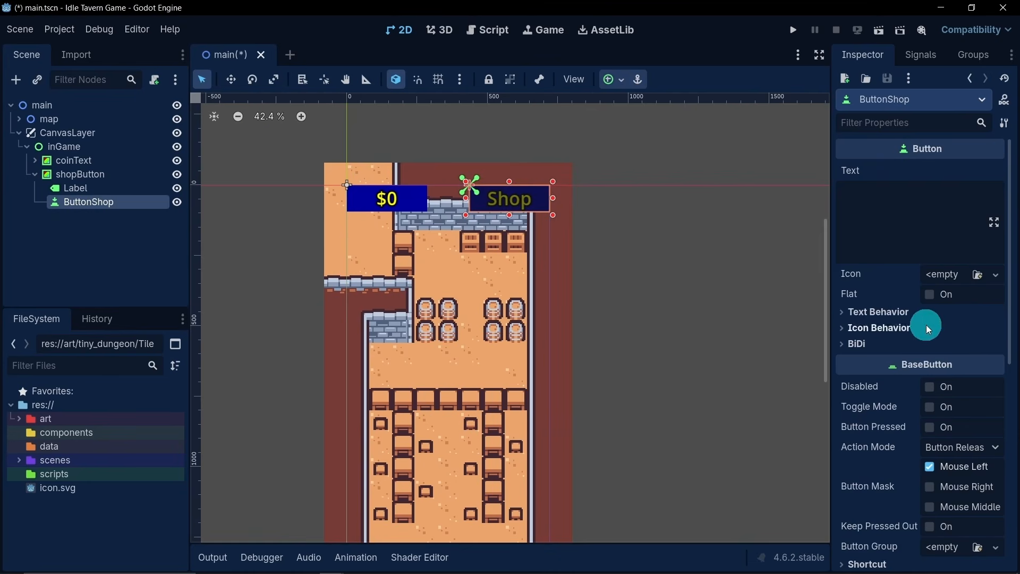
scroll(926, 325, down, 8)
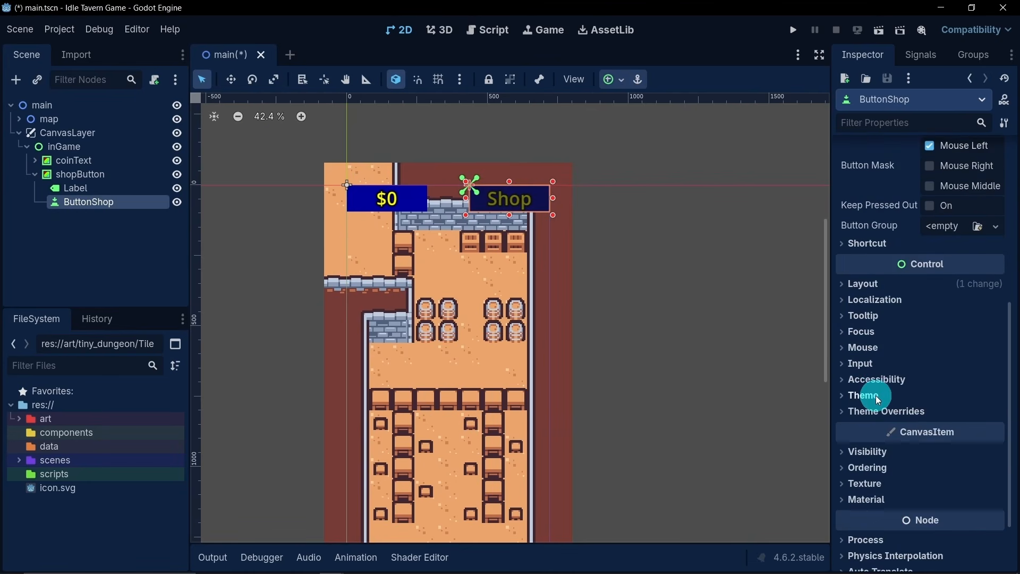
click(877, 399)
click(934, 434)
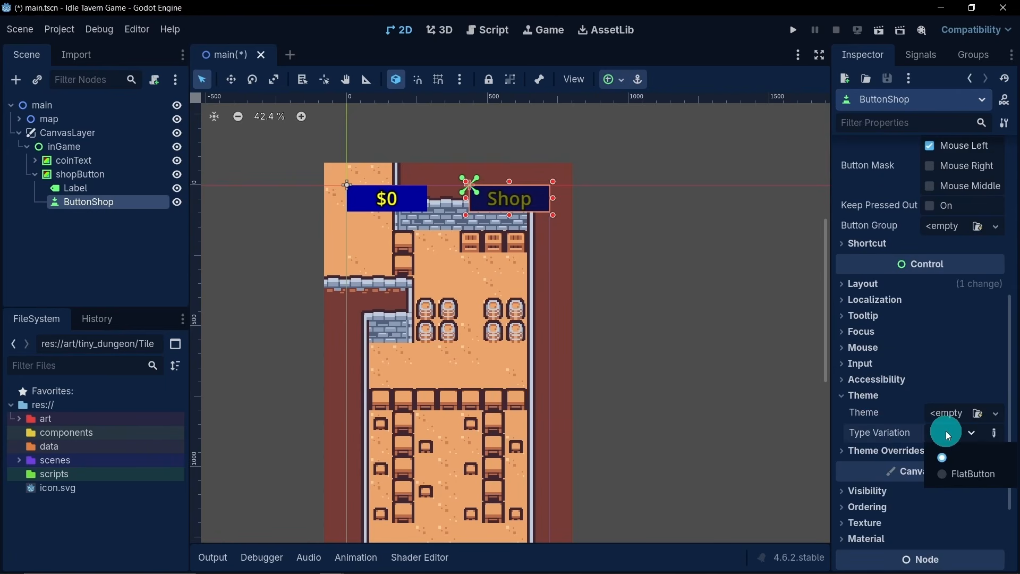
click(943, 469)
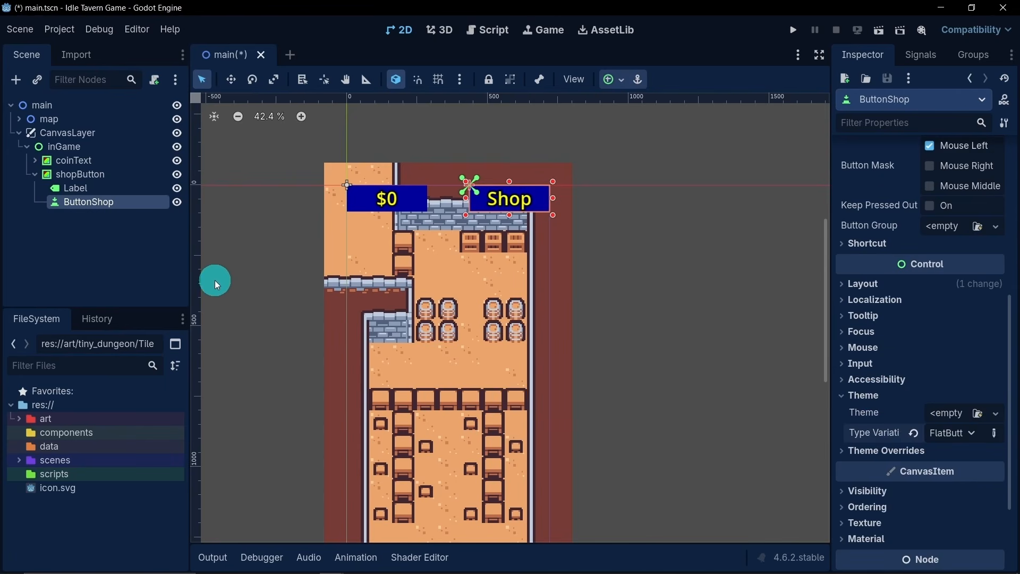
- Deselect ButtonShop and save the main scene
click(158, 237)
scroll(340, 242, down, 1)
middle_drag(390, 247, 453, 234)
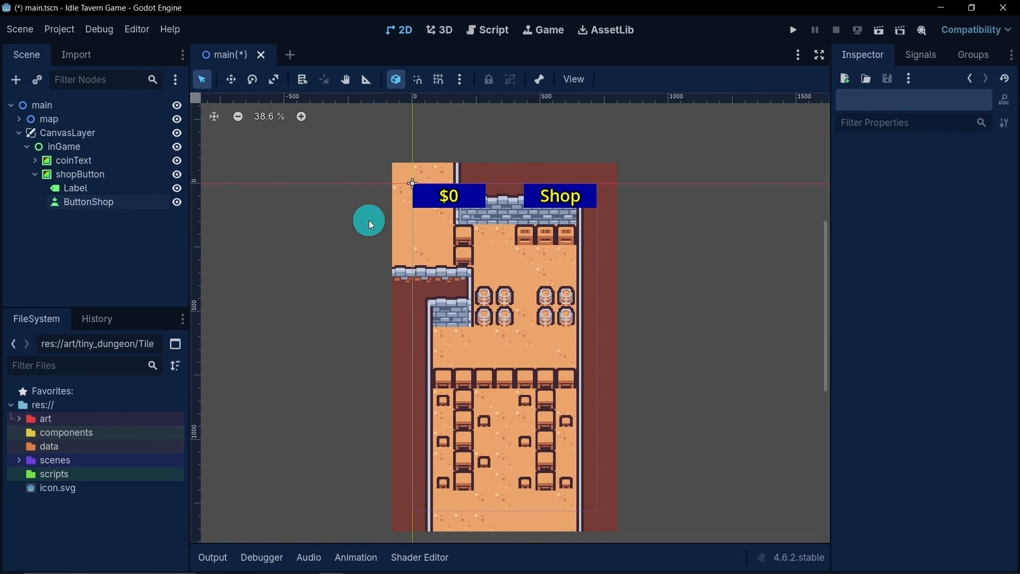
key(ctrl+s)
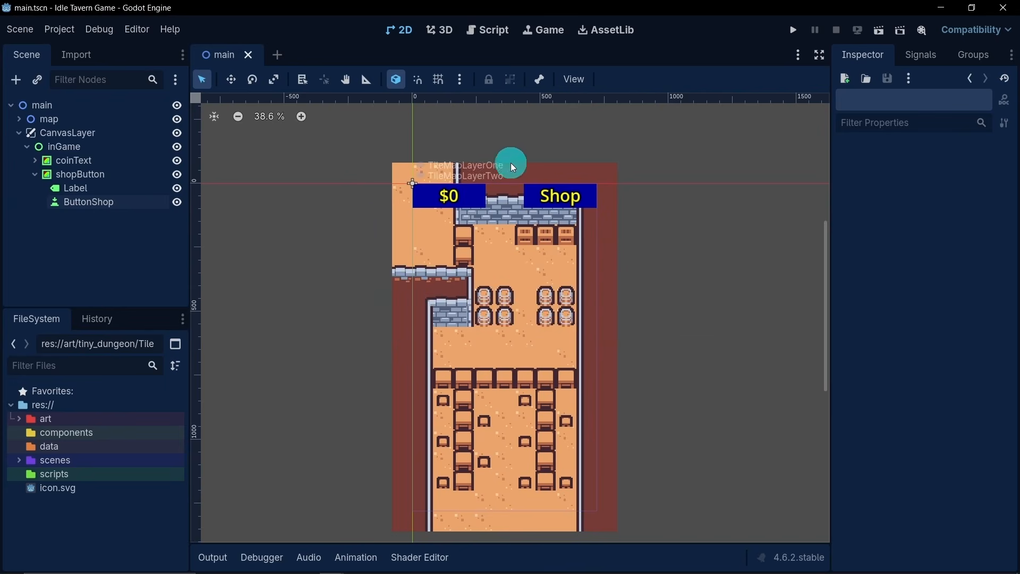
- Run the current scene, try out the Shop button in the game, and stop the run
click(878, 32)
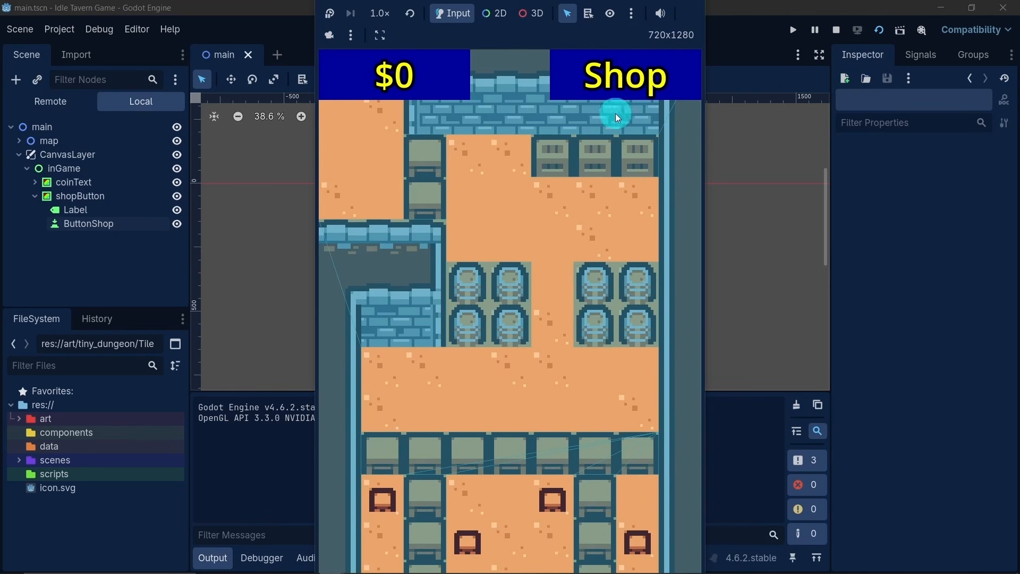
click(640, 84)
click(640, 85)
click(836, 31)
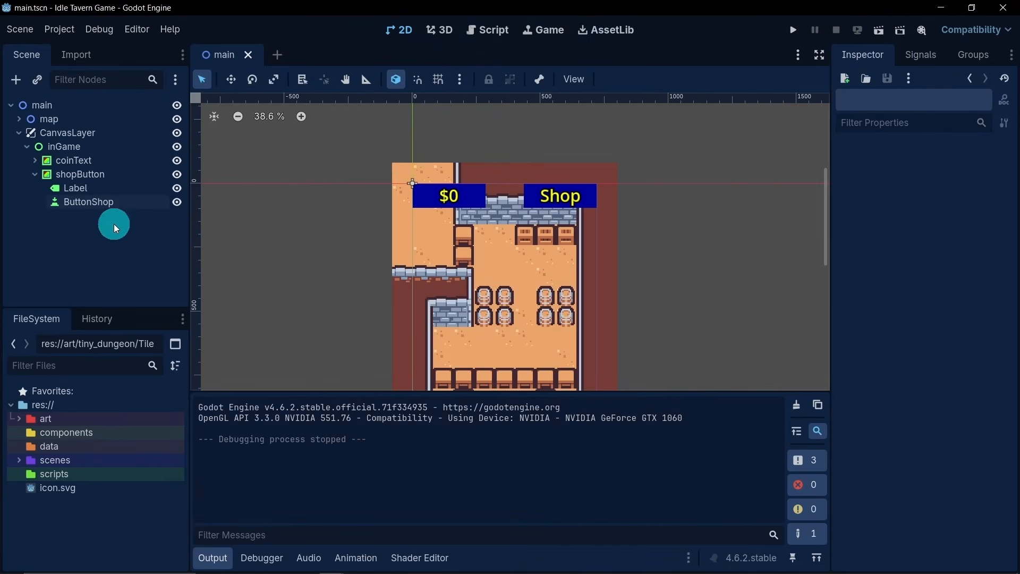
- Examine ButtonShop's theme override styles, including the style box types offered for its Normal state, and its general button properties
click(107, 209)
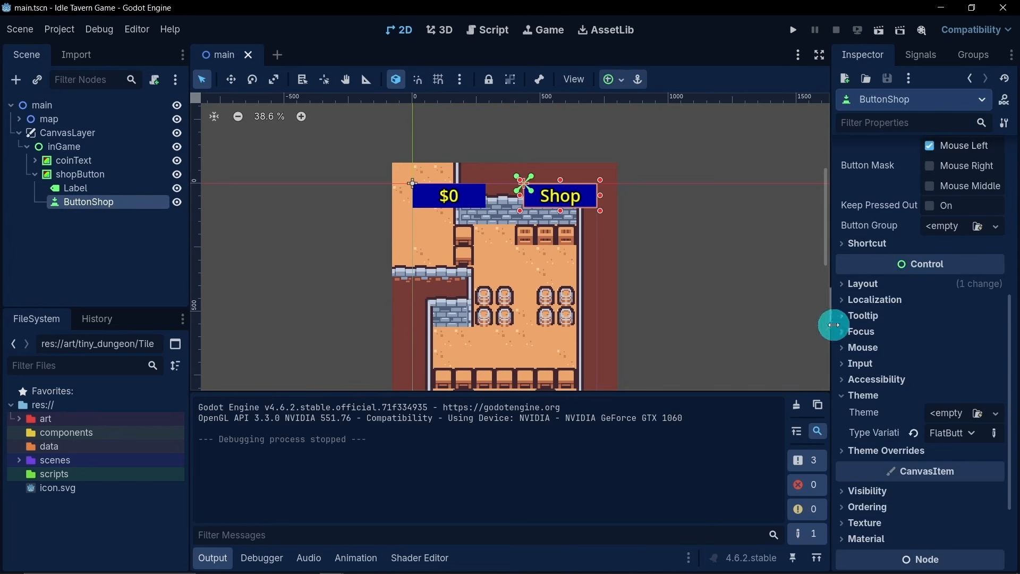
scroll(897, 352, down, 3)
scroll(897, 353, down, 1)
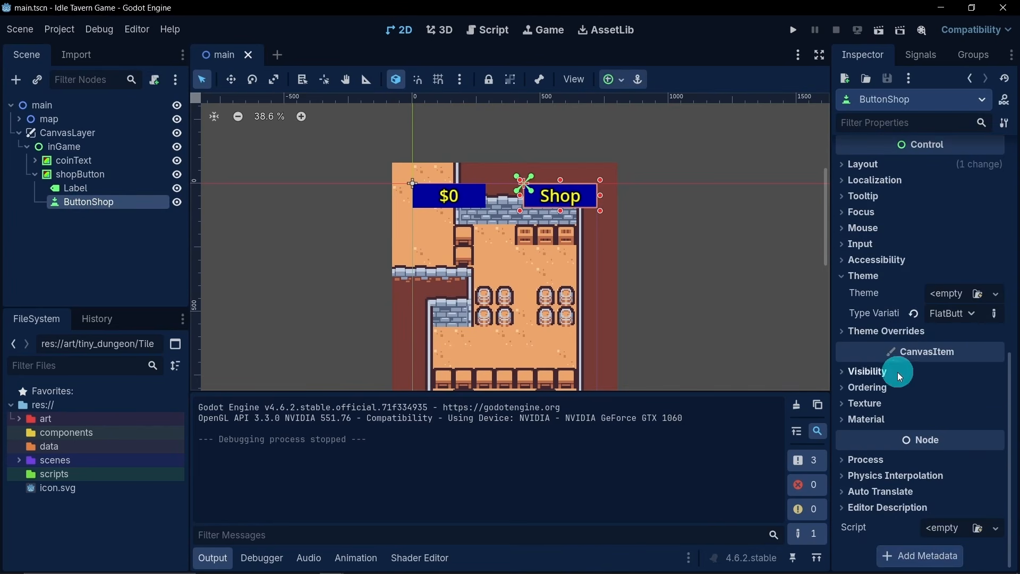
click(888, 337)
click(866, 425)
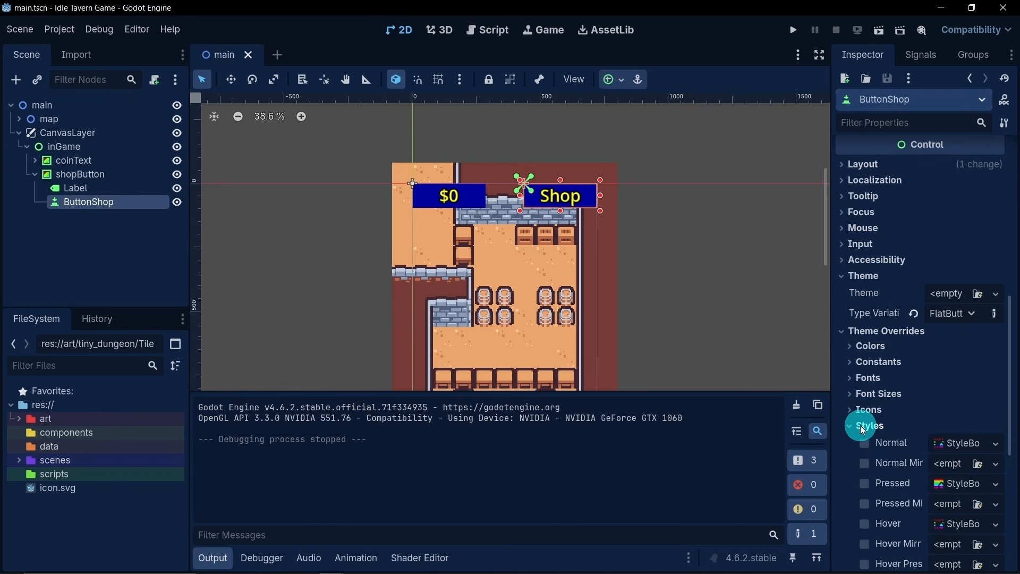
scroll(843, 411, down, 2)
scroll(843, 411, down, 2)
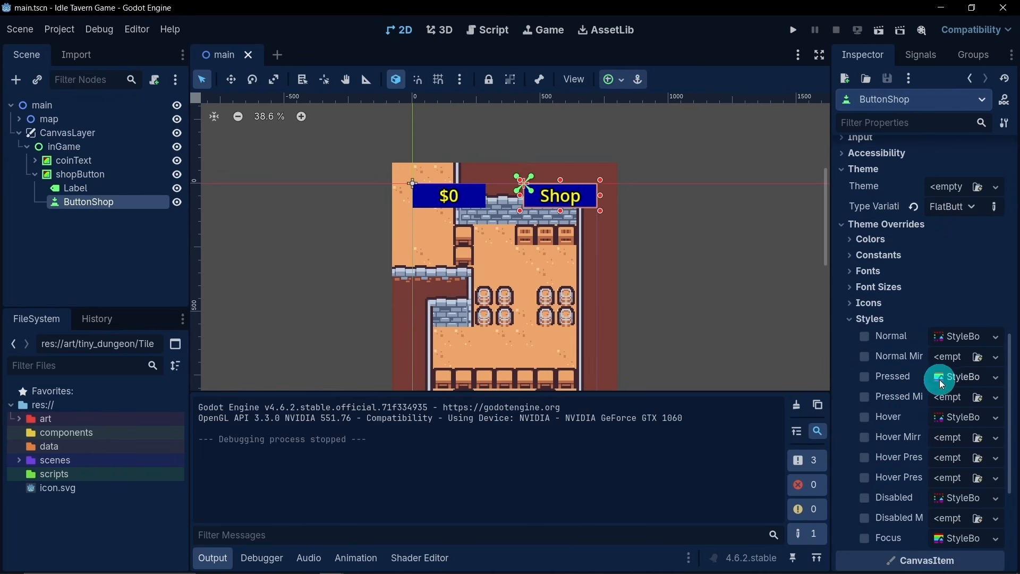
right_click(958, 337)
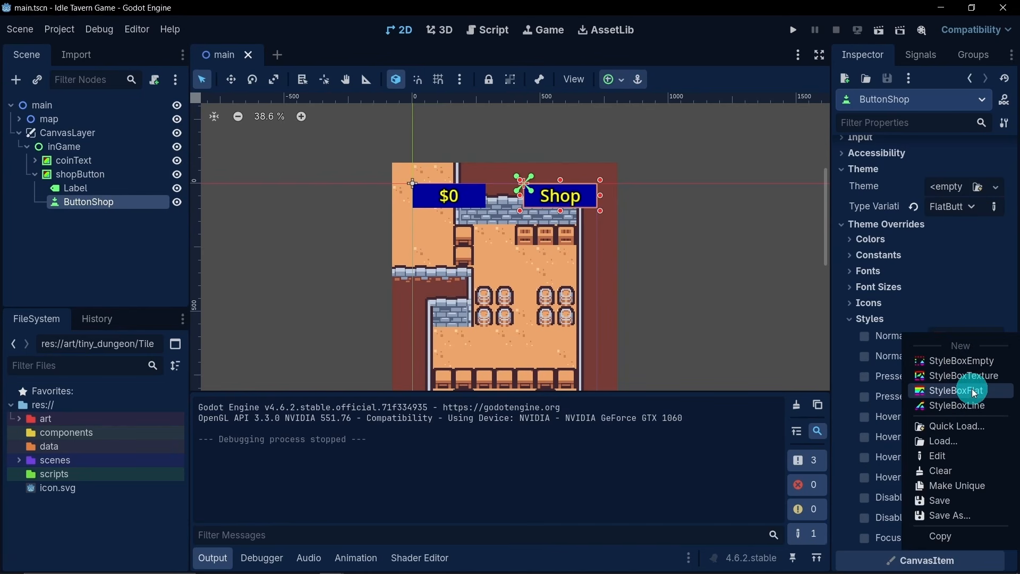
click(849, 322)
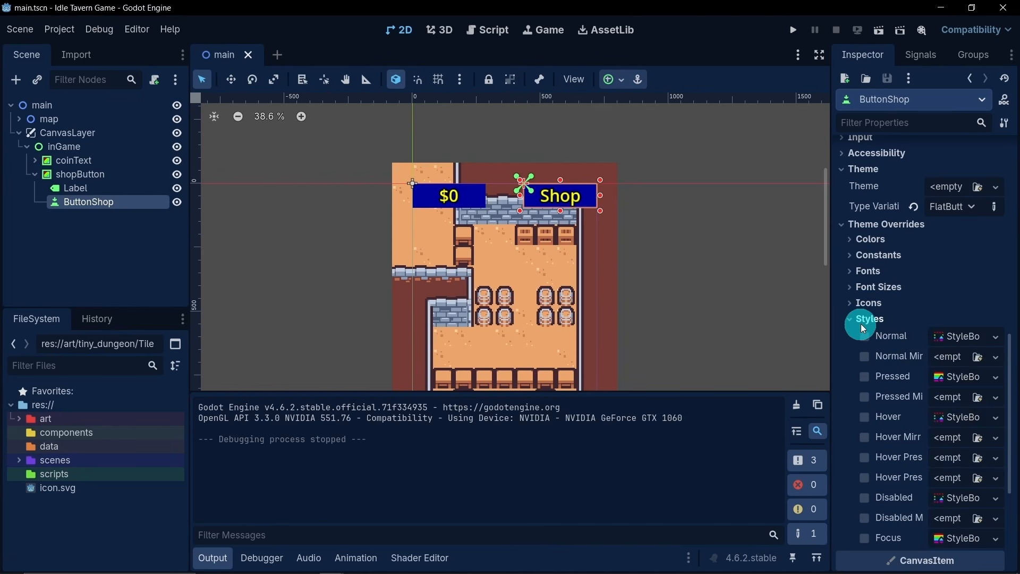
click(848, 321)
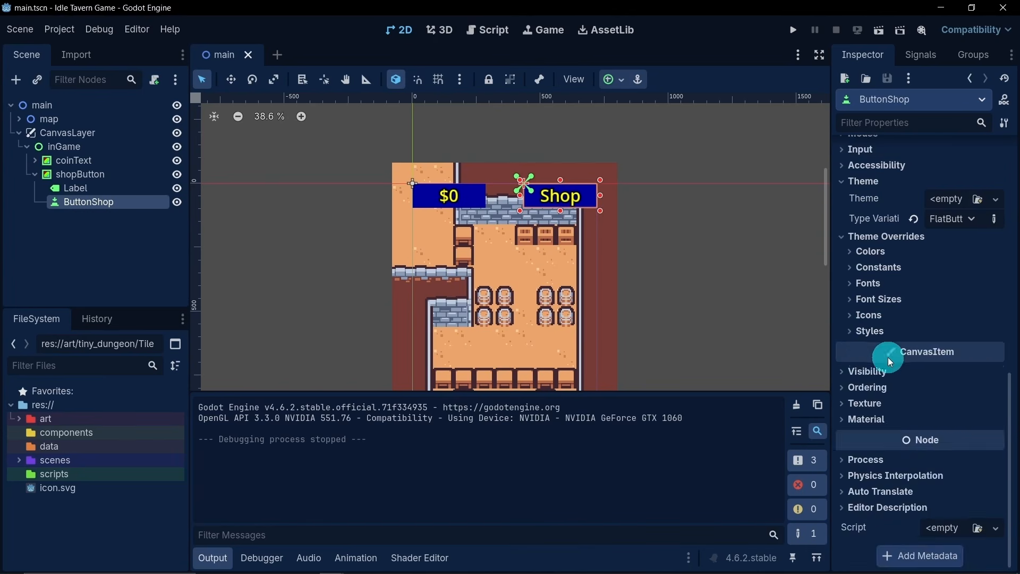
scroll(898, 351, up, 10)
scroll(903, 346, down, 2)
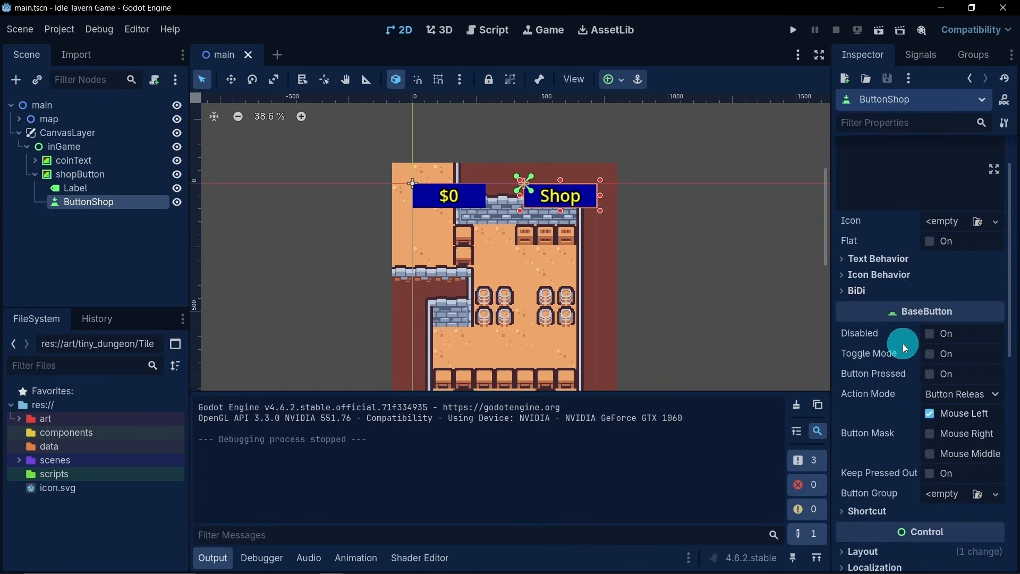
scroll(903, 343, up, 2)
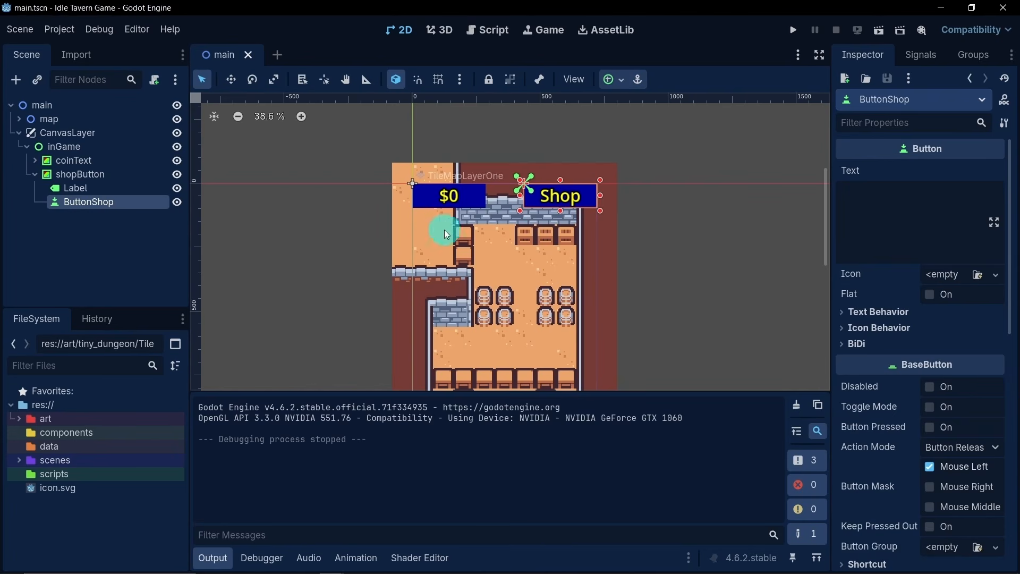
click(155, 247)
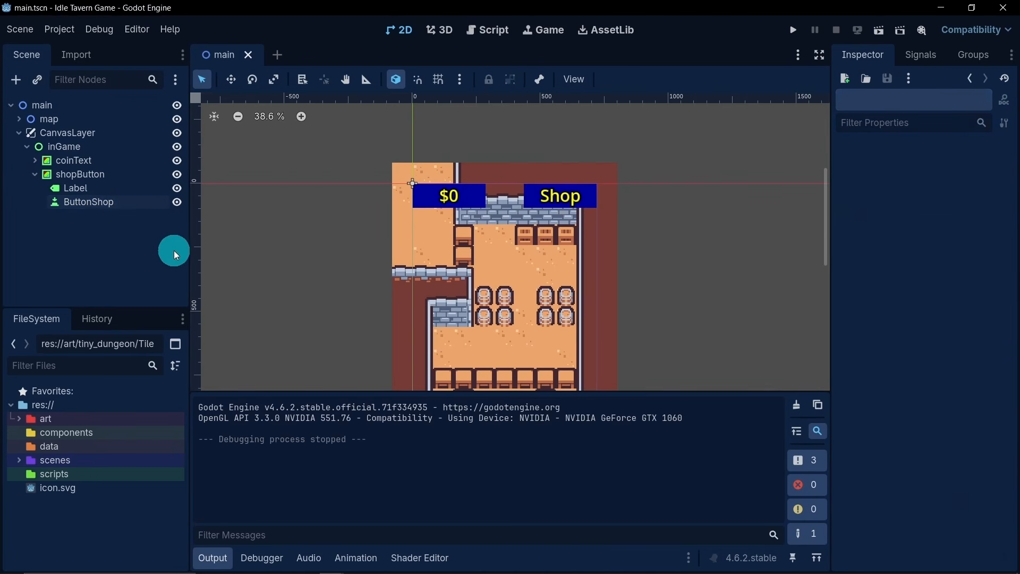
- Collapse the shopButton and inGame branches in the scene tree and select the inGame node
scroll(429, 276, down, 2)
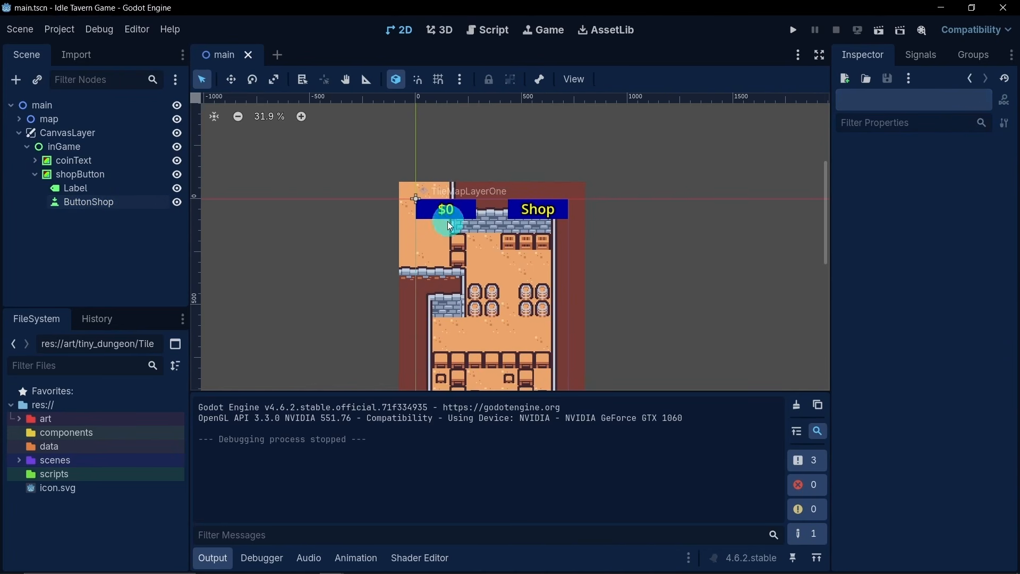
scroll(447, 233, down, 2)
middle_drag(455, 252, 480, 193)
scroll(470, 180, down, 1)
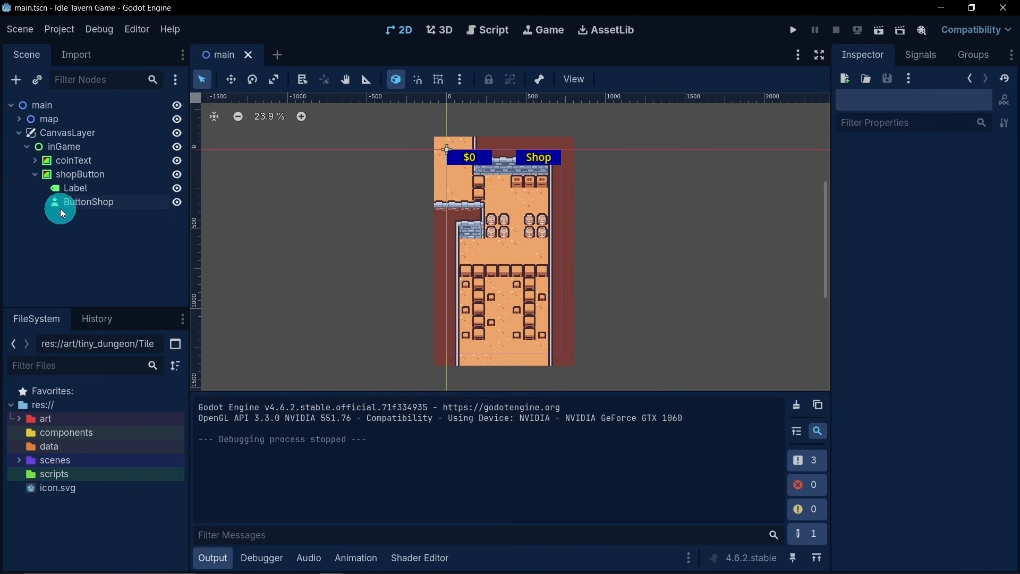
click(34, 174)
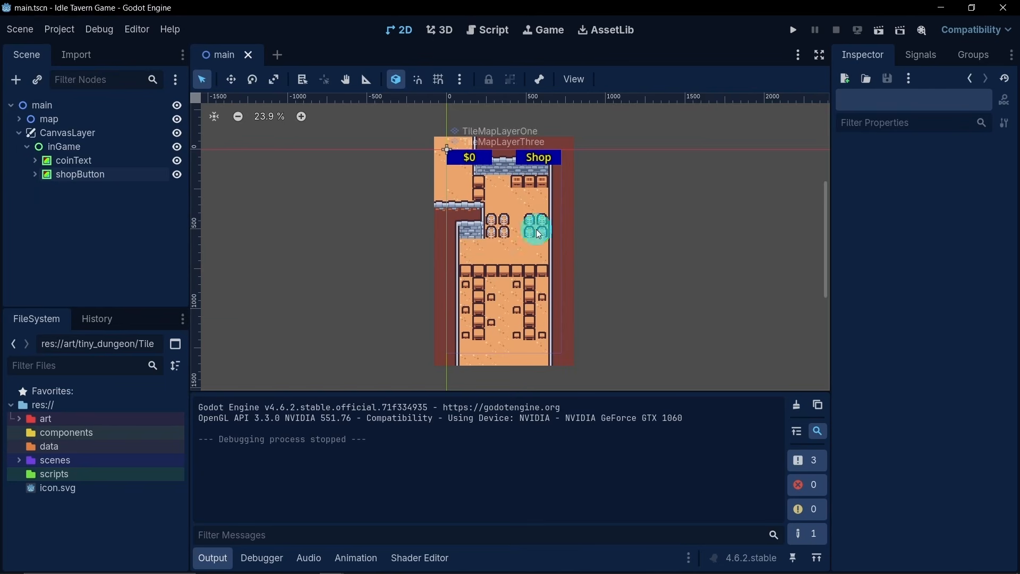
click(27, 147)
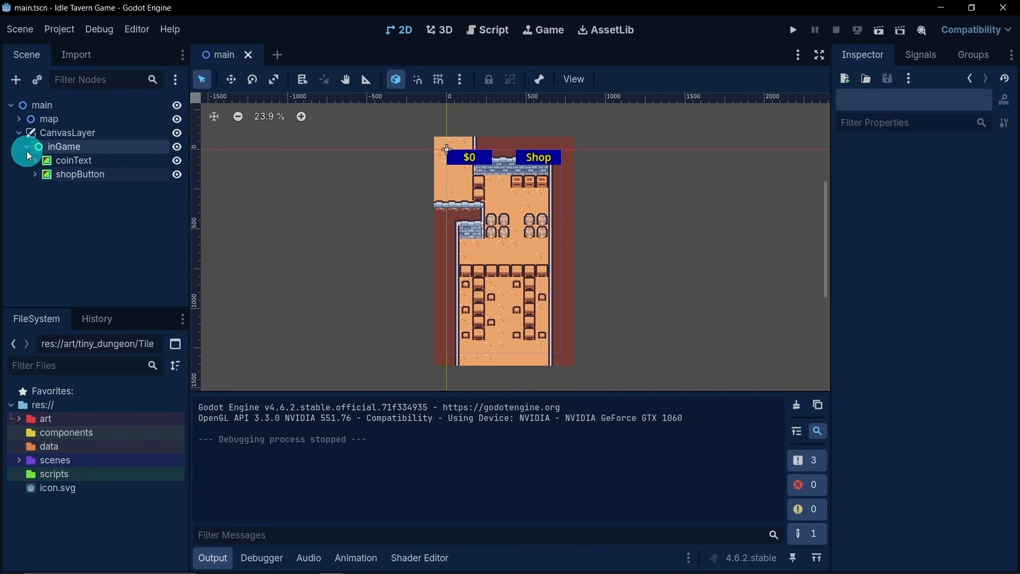
click(93, 152)
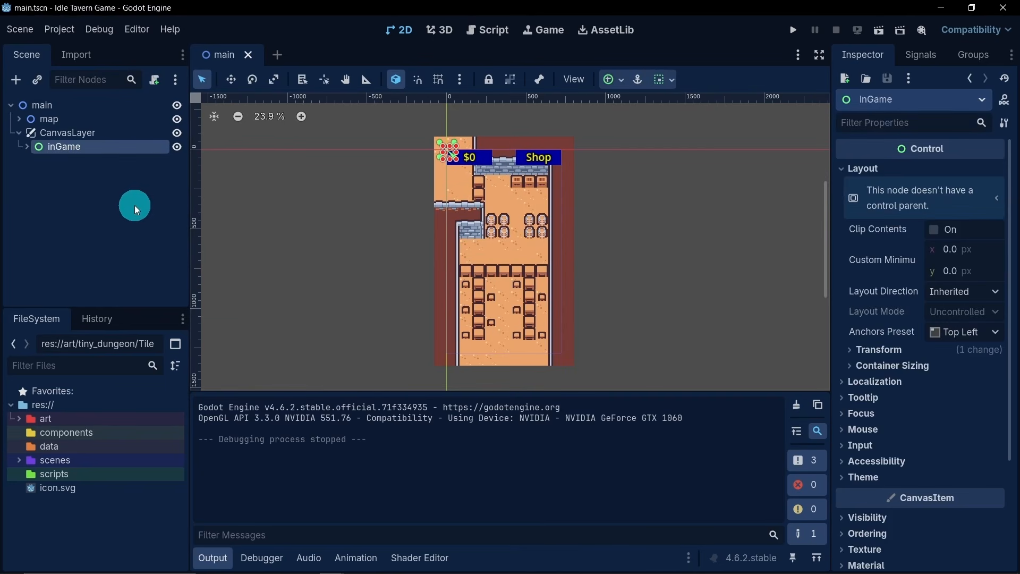
- Duplicate the inGame node with its children, rename the copy shopPage and collapse its branch in the scene tree
key(ctrl+d)
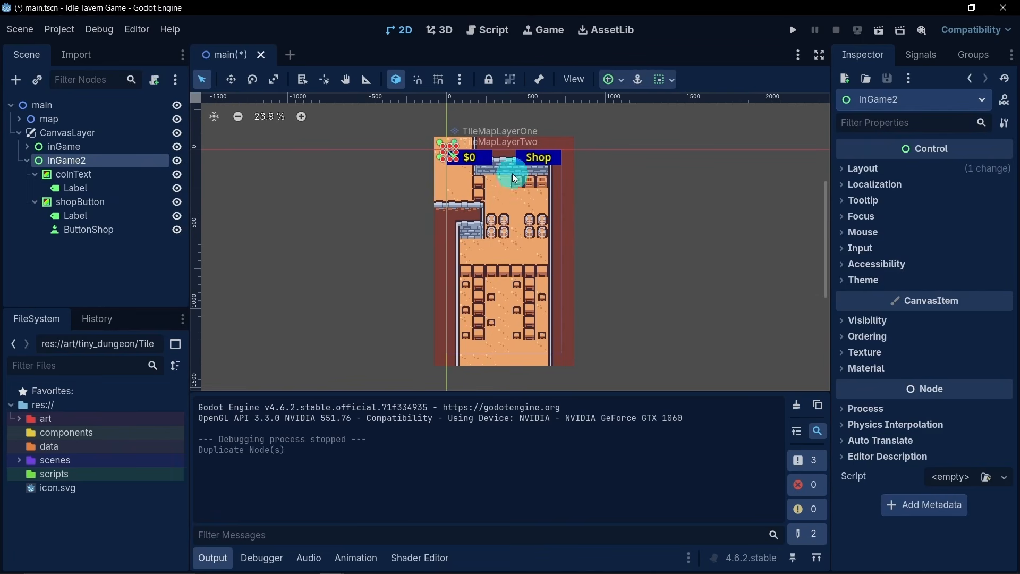
double_click(94, 160)
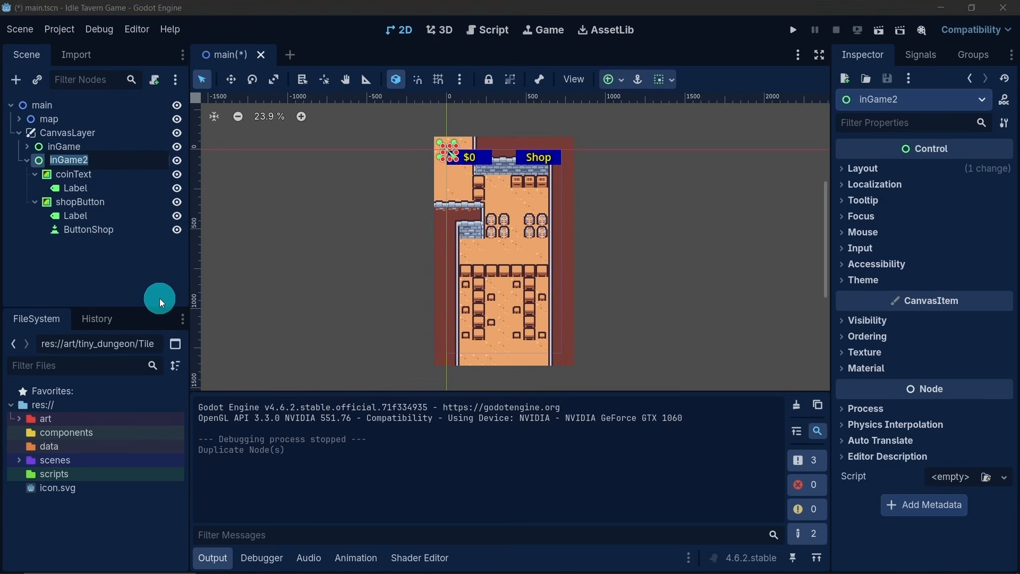
text(shopPage)
key(Return)
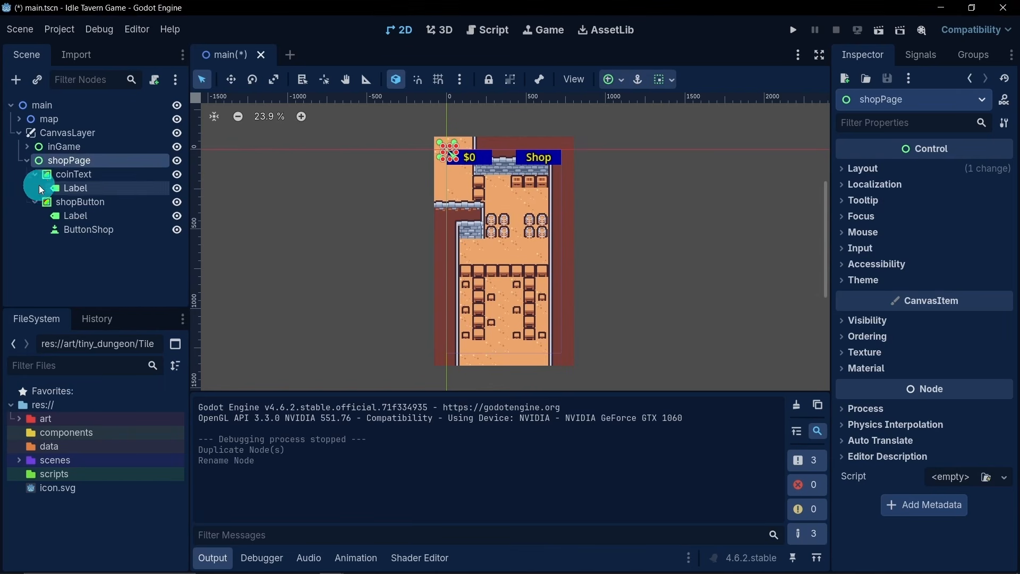
click(26, 162)
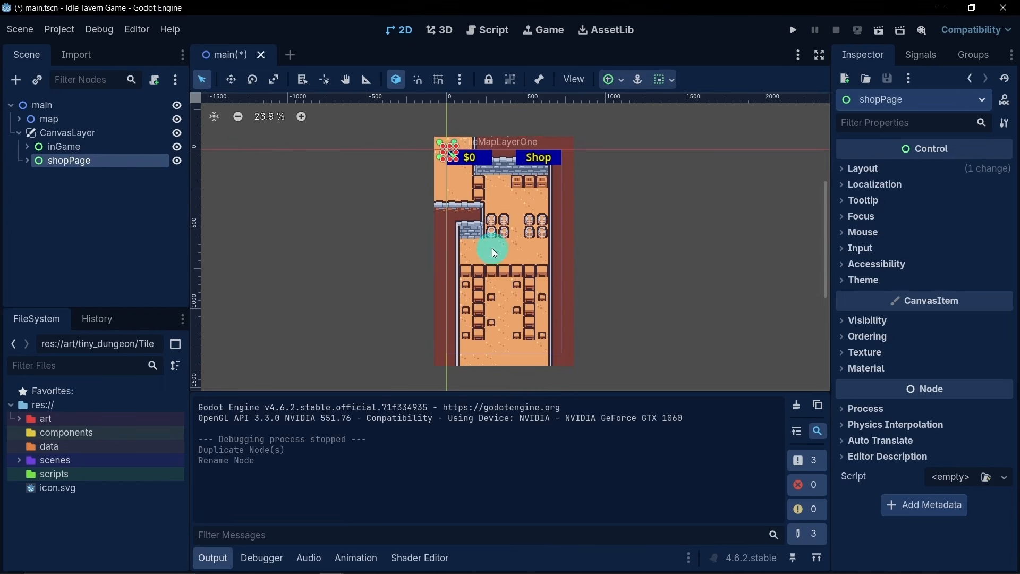
- Move the map node 57 px straight down so the tavern sits lower beneath the coin counter and Shop button
scroll(492, 247, up, 3)
scroll(492, 217, down, 1)
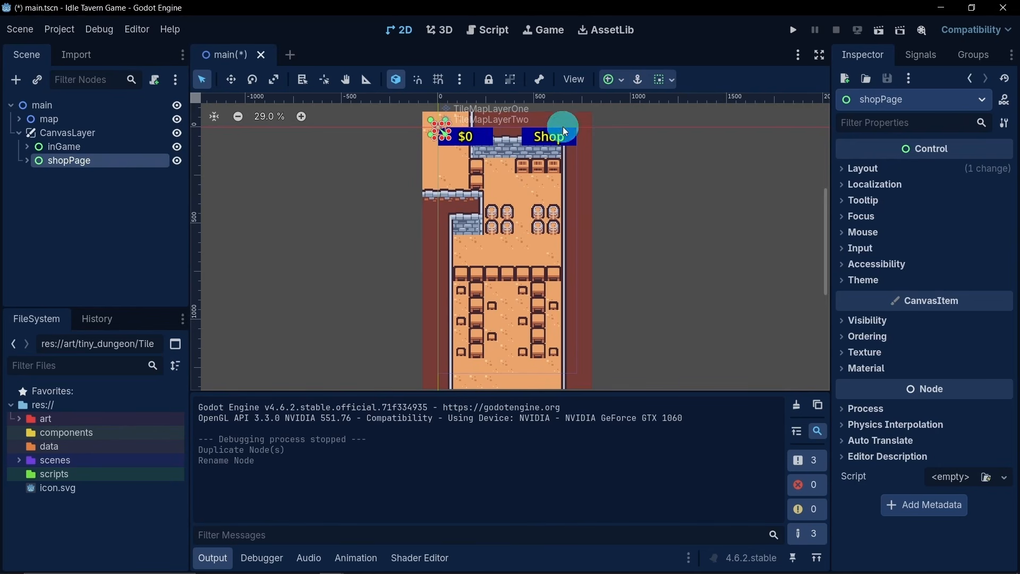
scroll(526, 233, down, 2)
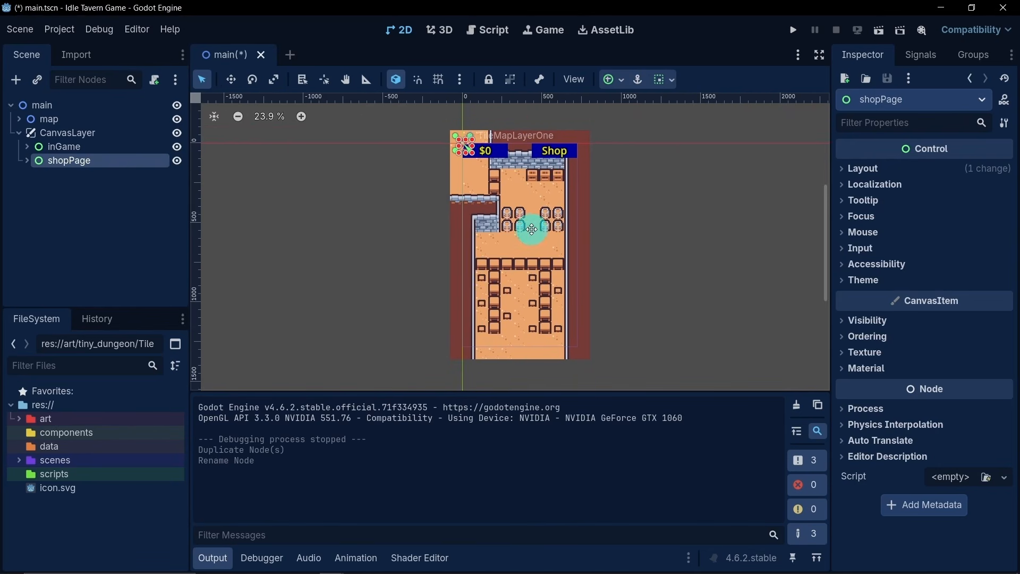
click(60, 122)
click(232, 79)
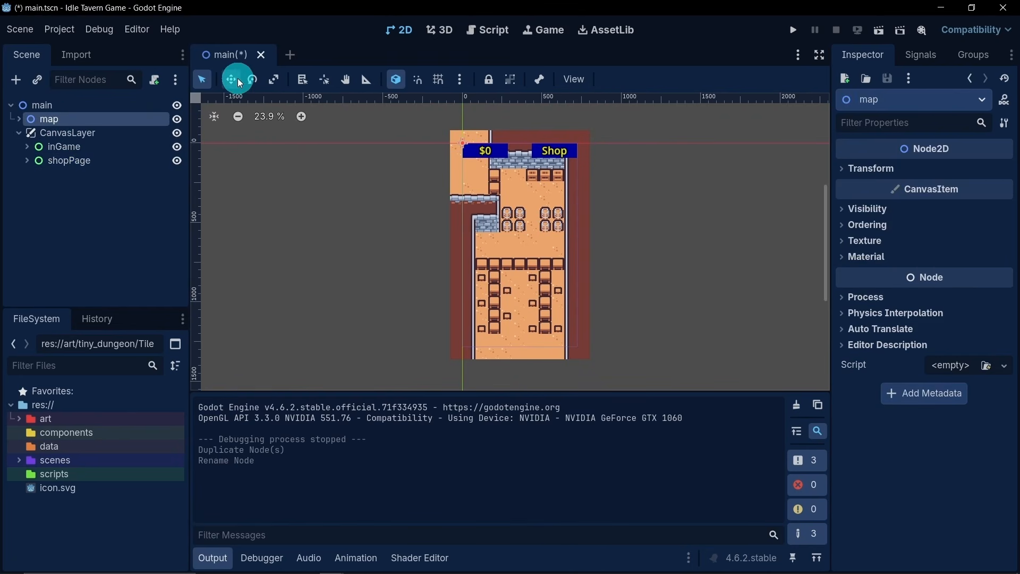
drag(481, 163, 463, 175)
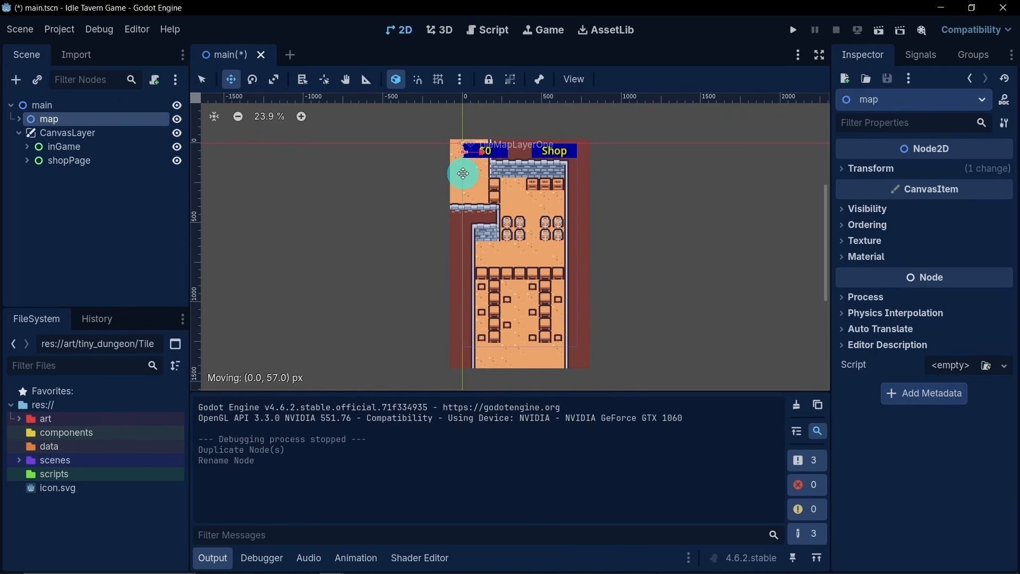
drag(463, 174, 465, 174)
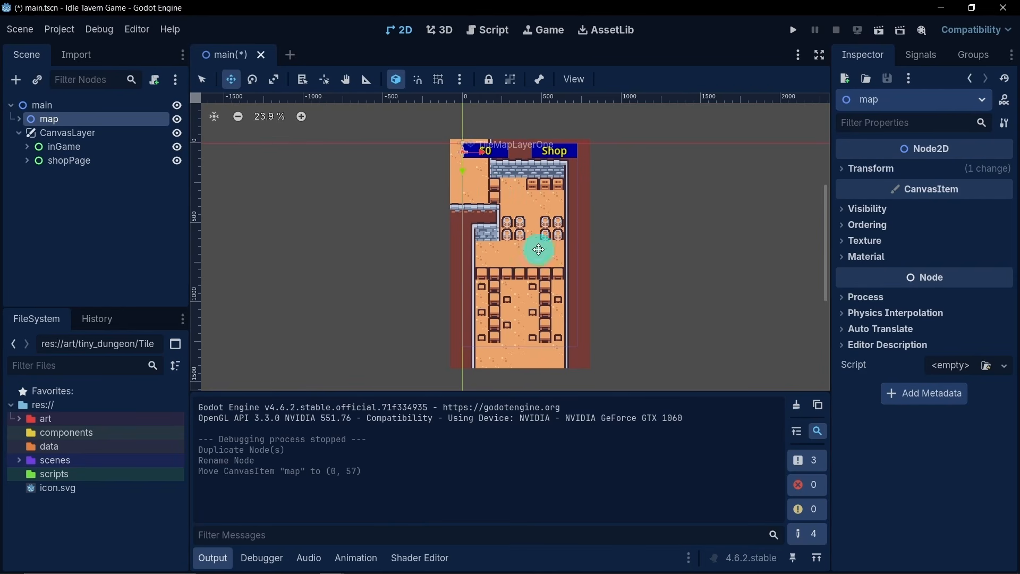
scroll(526, 266, up, 2)
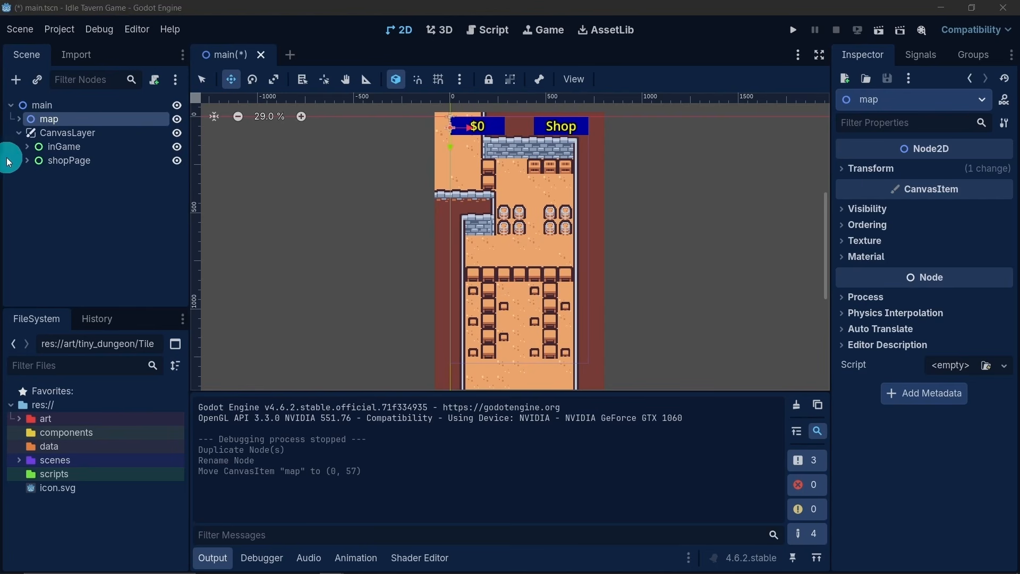
- On TileMapLayerThree, select the counter row and all tables and stools below it and move them up one tile, then collapse the map branch
click(15, 121)
click(63, 161)
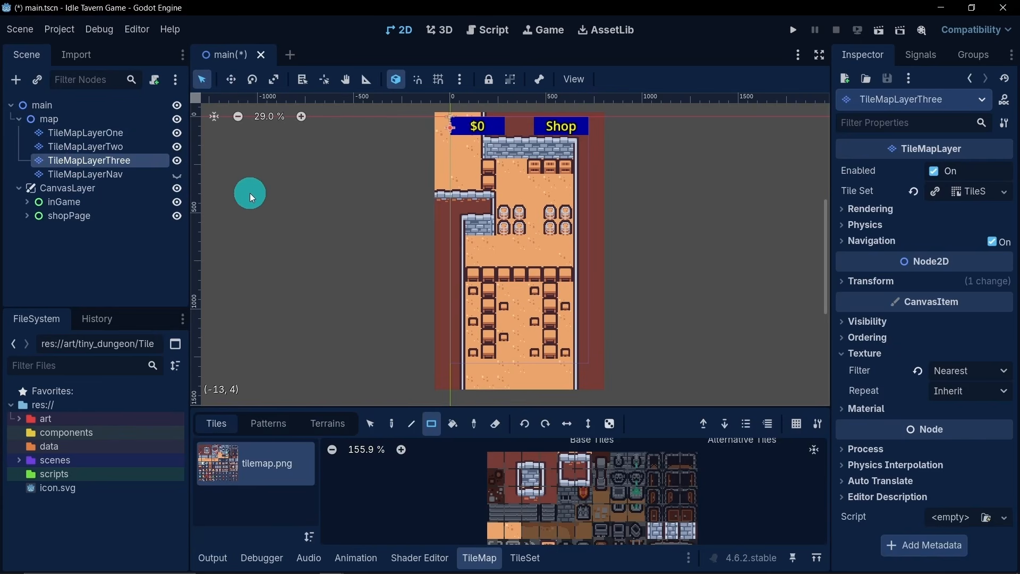
click(370, 423)
scroll(377, 320, down, 1)
middle_drag(377, 320, 366, 230)
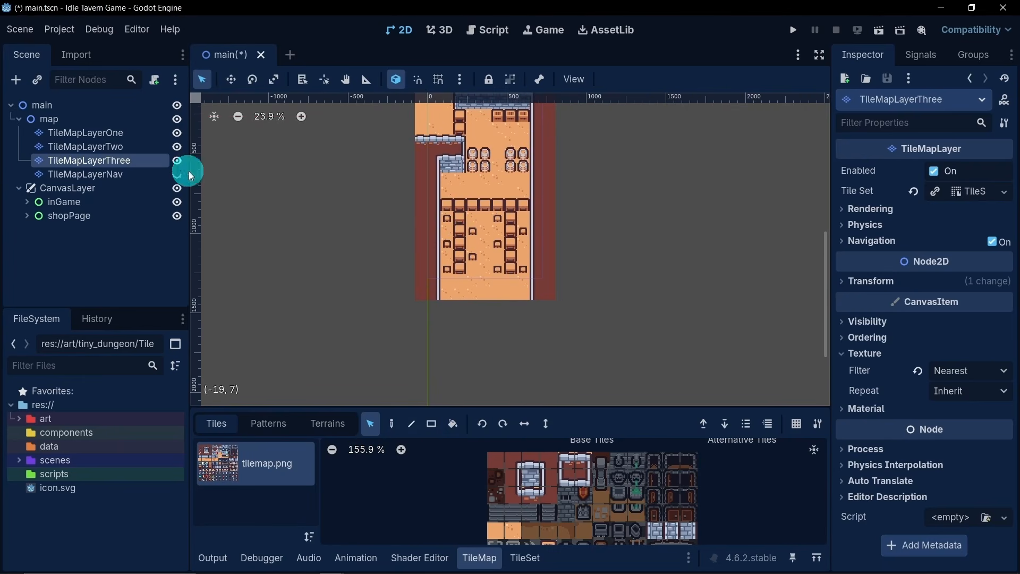
drag(447, 205, 512, 245)
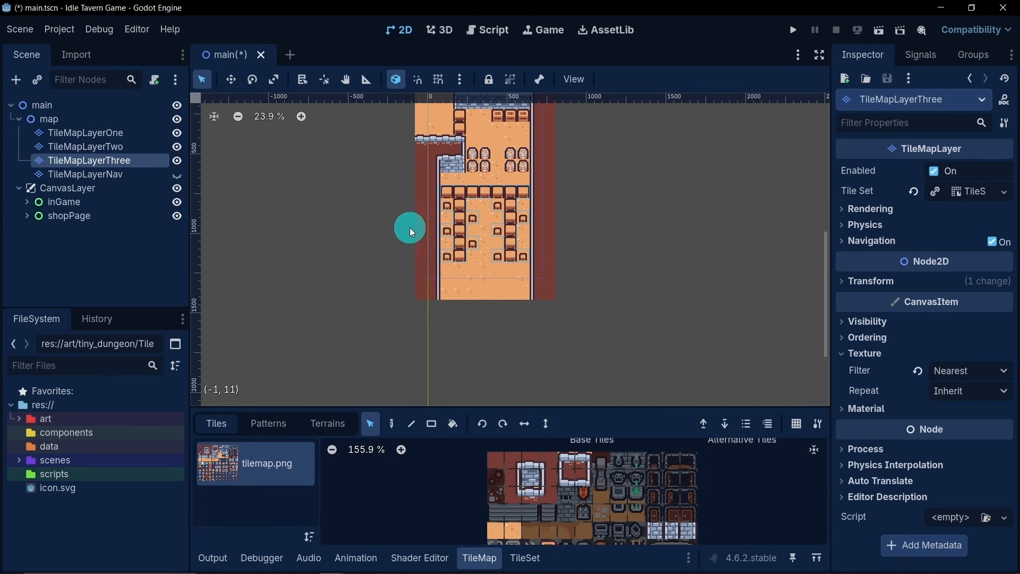
middle_drag(344, 164, 339, 220)
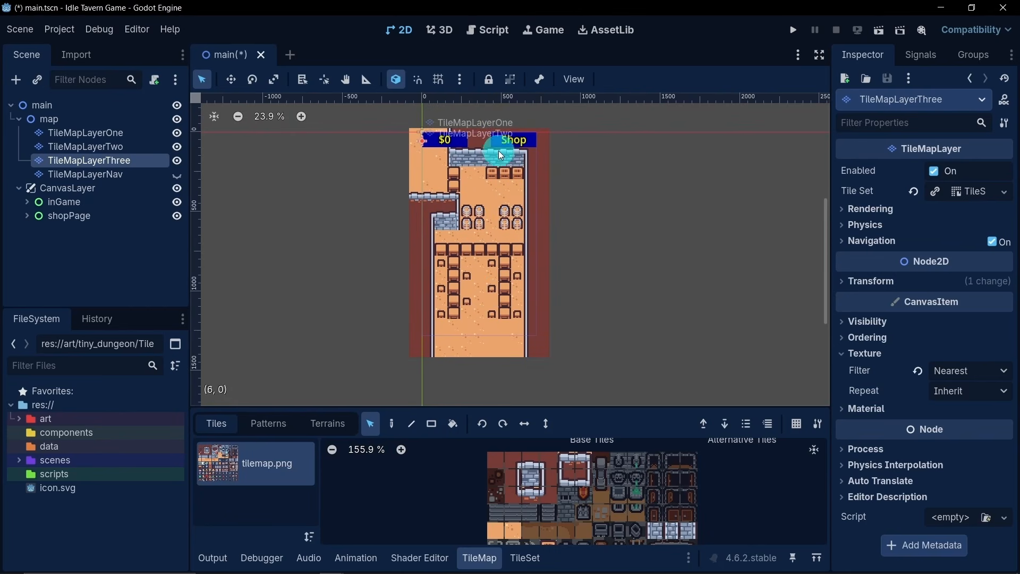
click(15, 120)
click(69, 222)
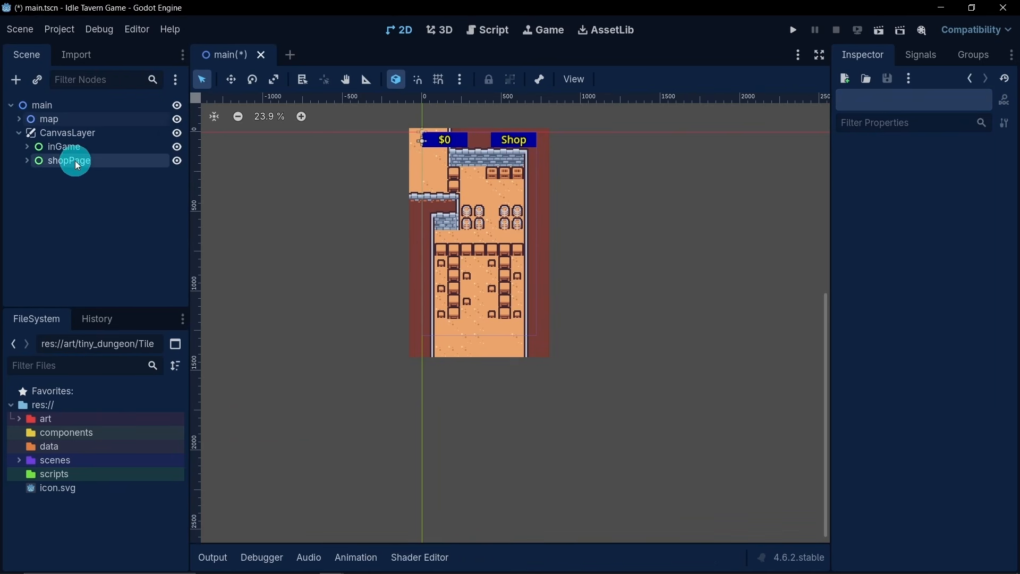
- Add a Panel node as a child of shopPage, with the coinText and shopButton branches collapsed
click(27, 161)
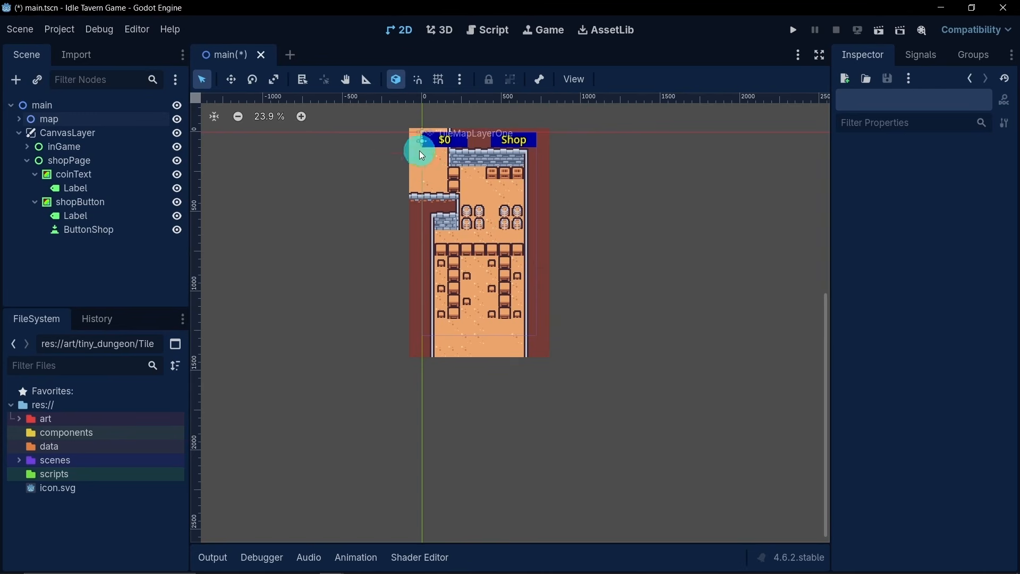
click(34, 175)
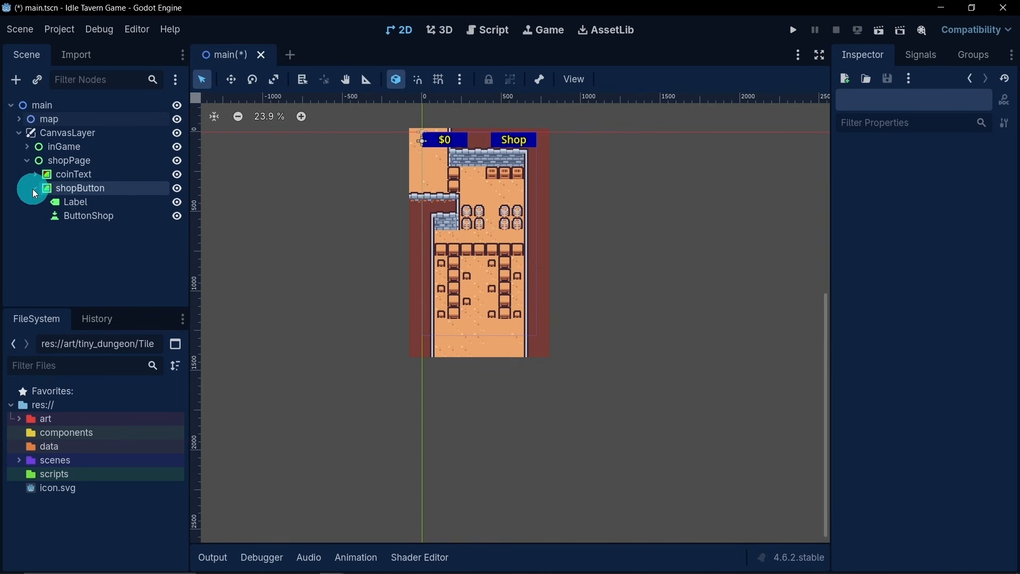
click(34, 188)
right_click(82, 164)
click(123, 177)
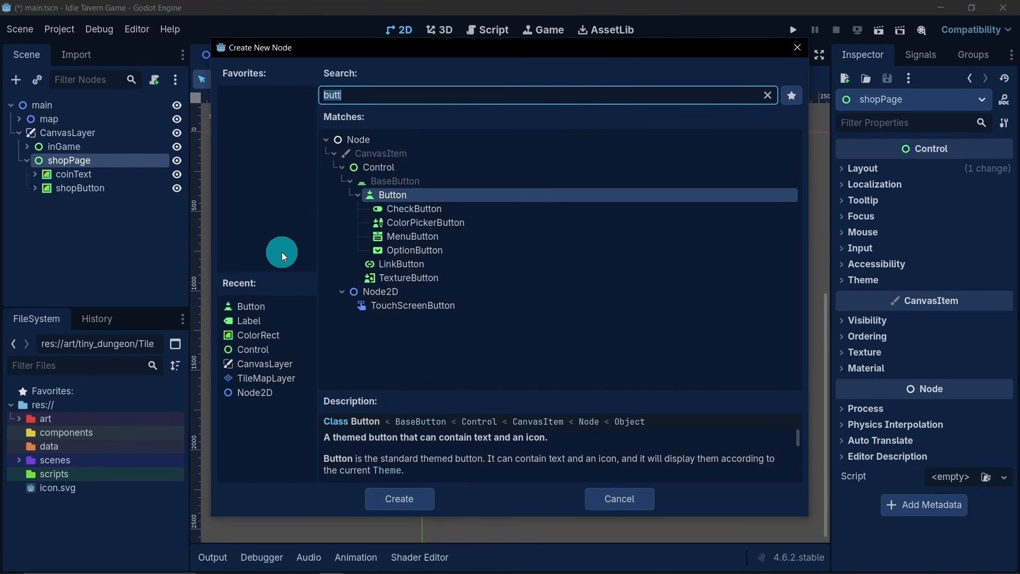
text(pan)
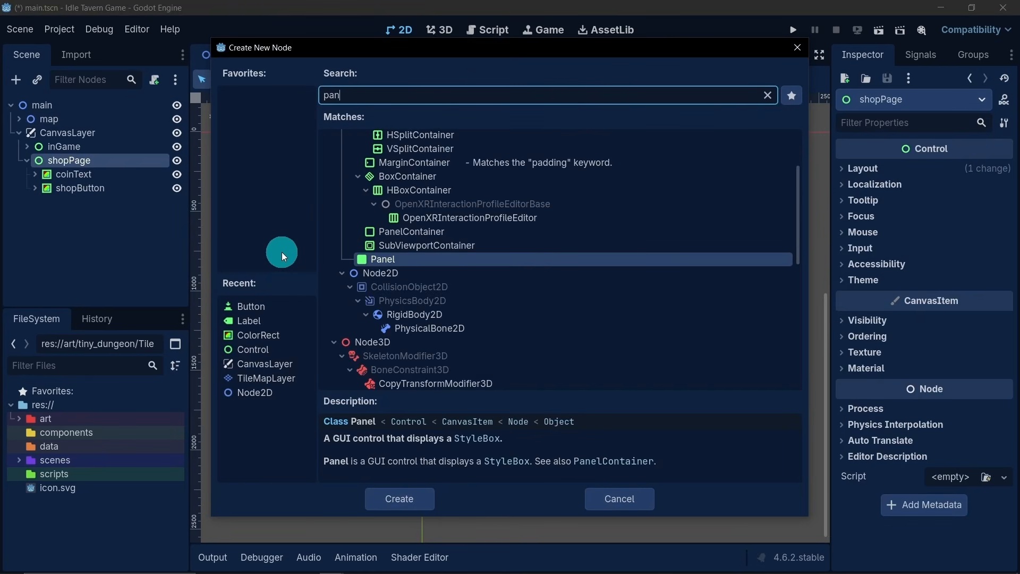
double_click(393, 259)
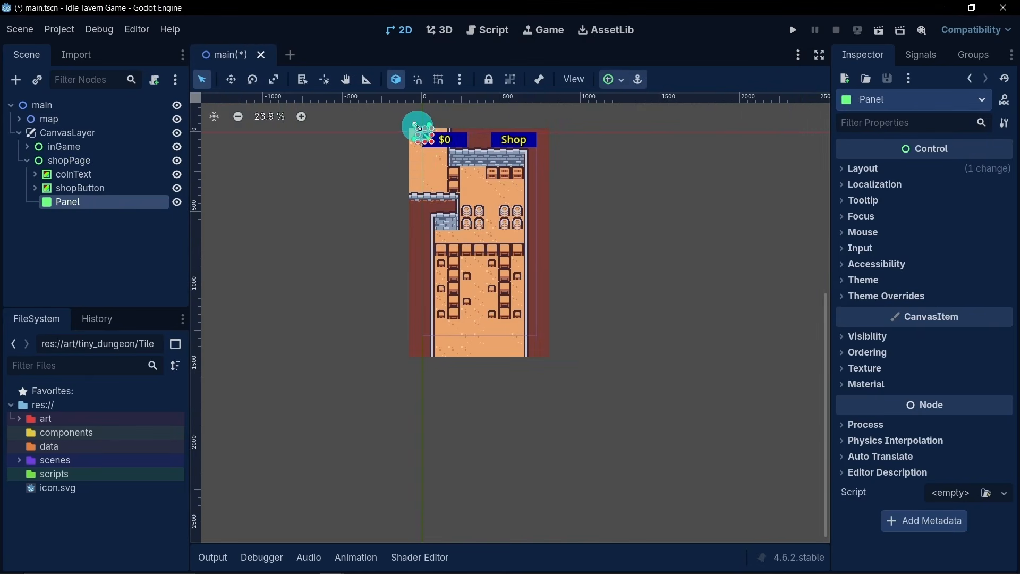
- Enlarge the Panel to cover the whole game screen area and place it above coinText in shopPage's child order
drag(416, 125, 545, 346)
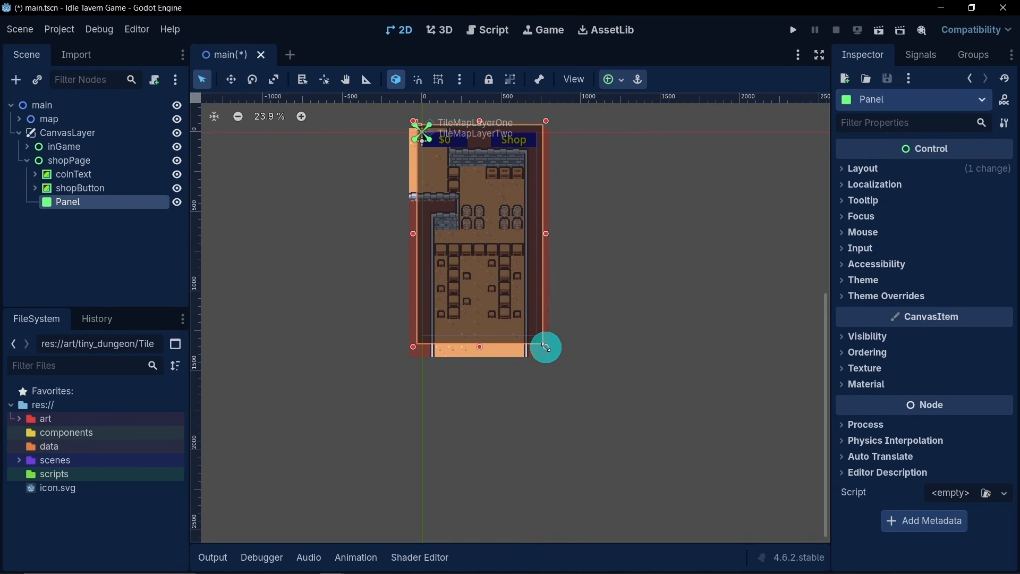
scroll(421, 253, up, 2)
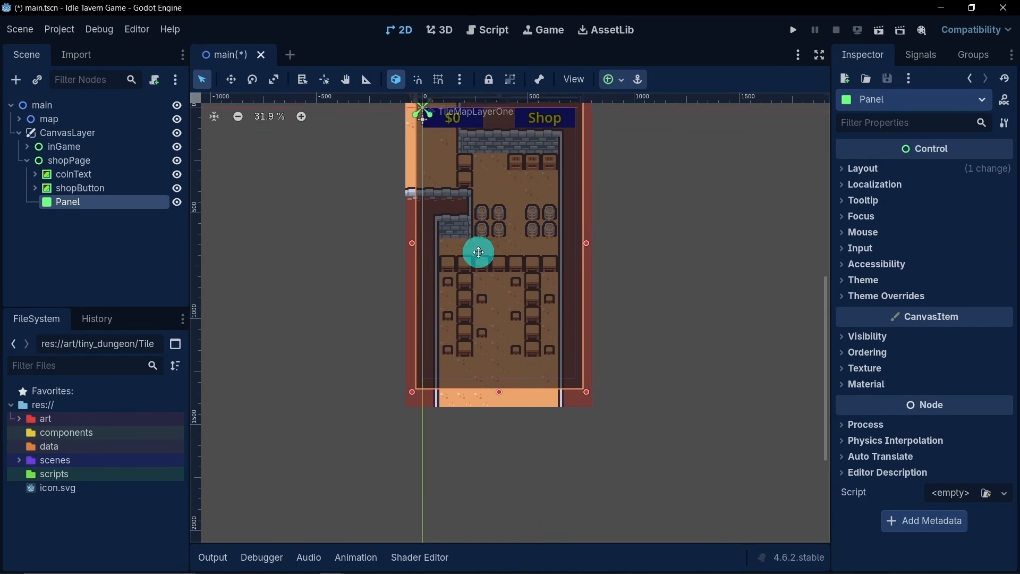
drag(69, 203, 75, 174)
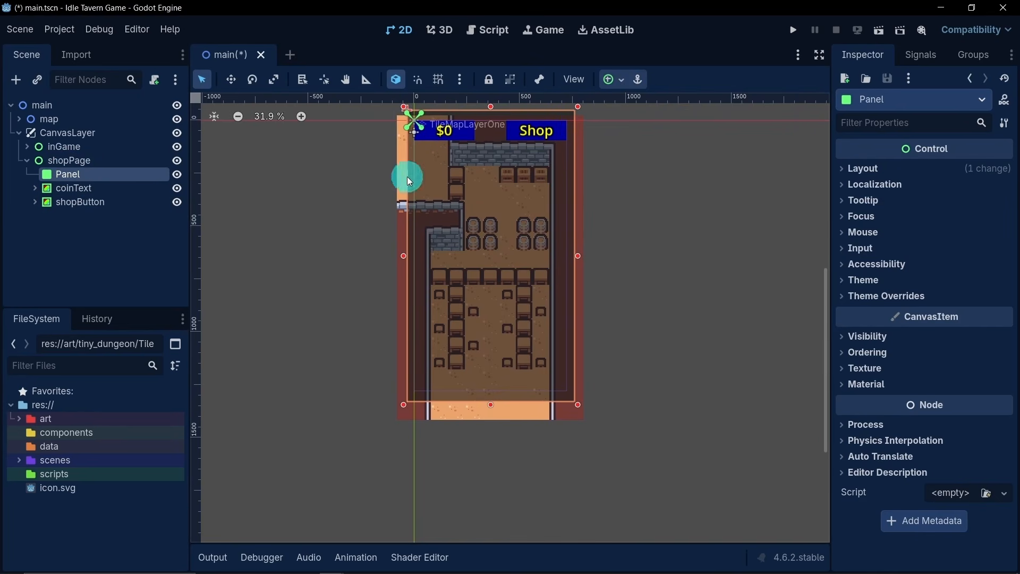
- Delete the coinText node and its children from shopPage, then clear the selection
click(107, 192)
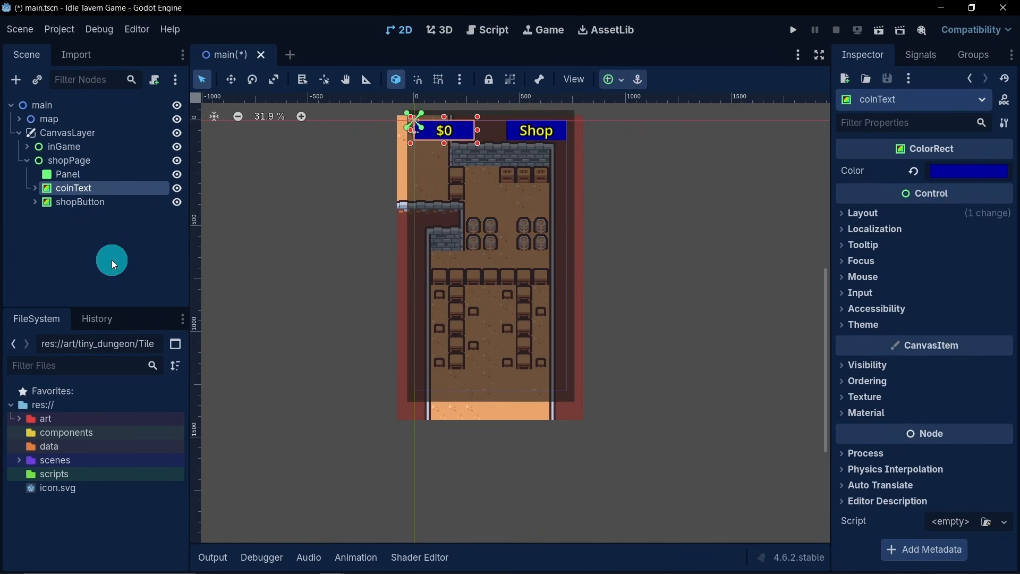
key(Delete)
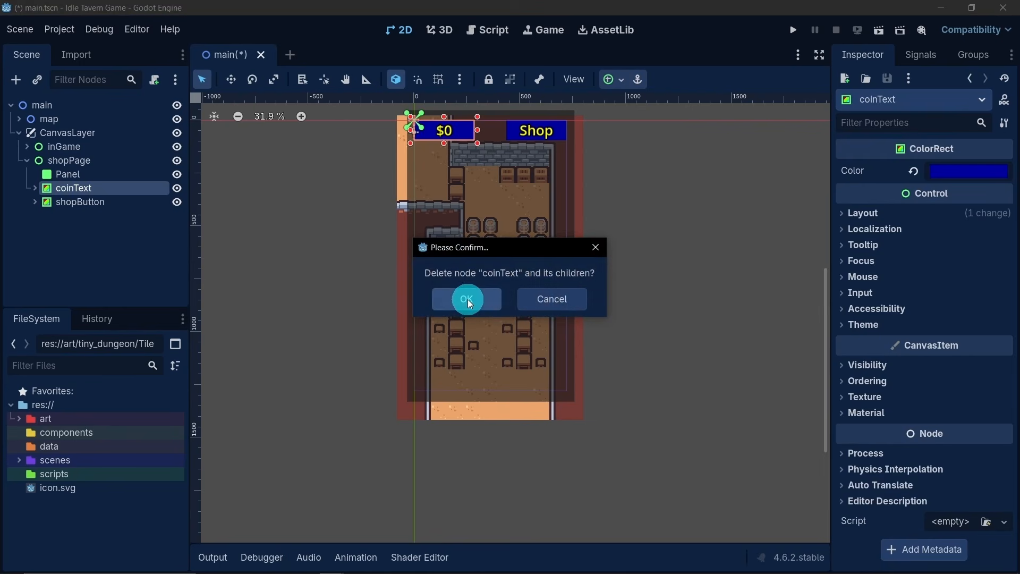
click(468, 299)
click(528, 301)
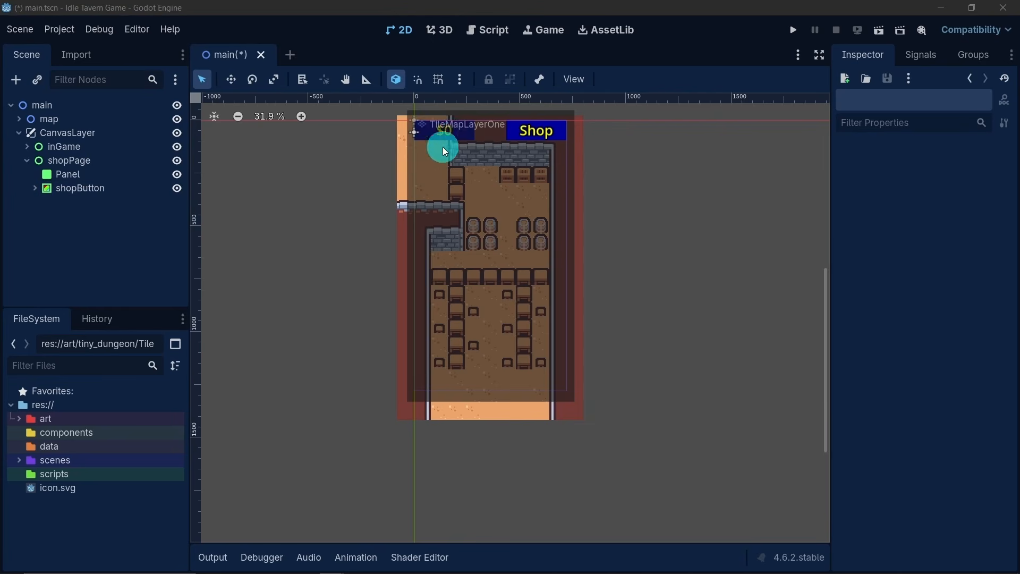
- Stretch shopPage's shopButton rectangle down and sideways into a large portrait shop window
scroll(438, 124, up, 1)
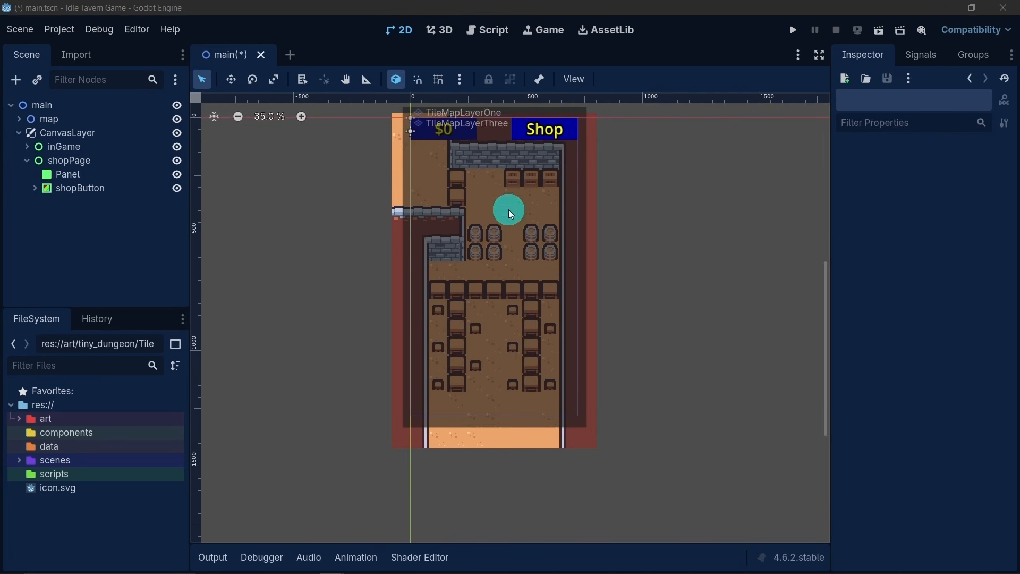
click(71, 193)
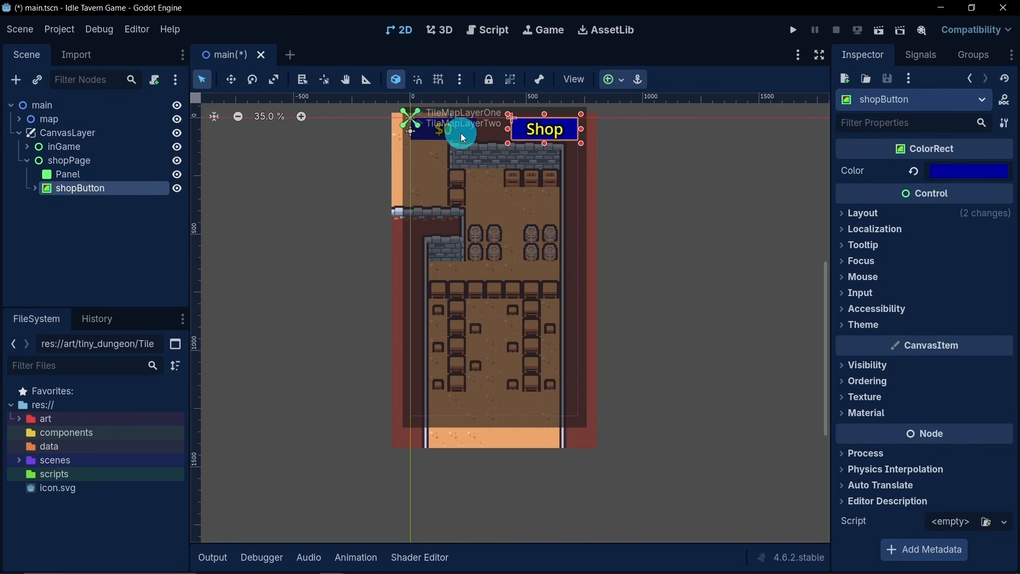
drag(508, 148, 445, 341)
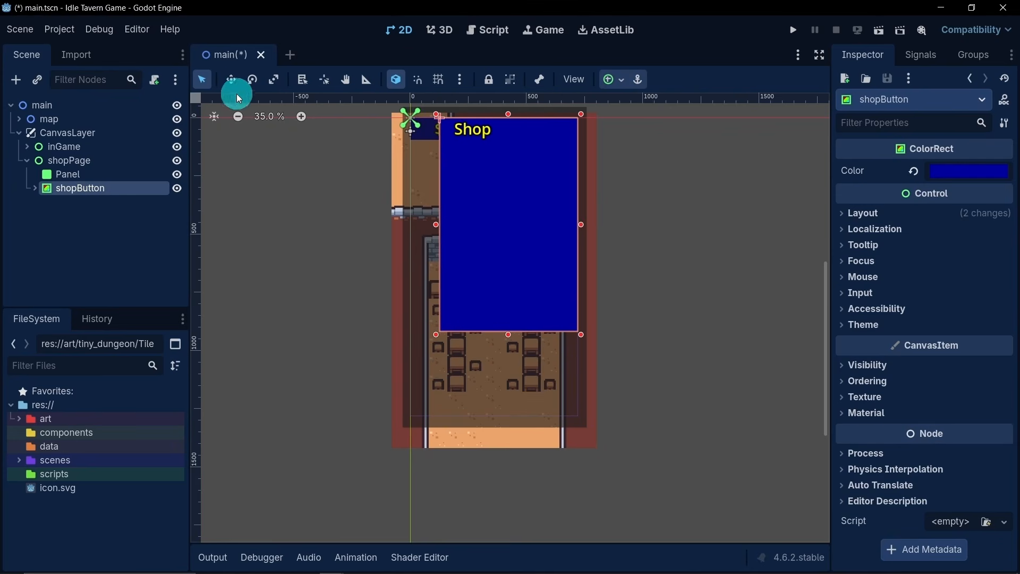
- Move the enlarged shopButton rectangle below the coin counter and Shop button and centre it horizontally over the tavern floor
click(231, 79)
drag(532, 250, 512, 277)
scroll(511, 277, up, 3)
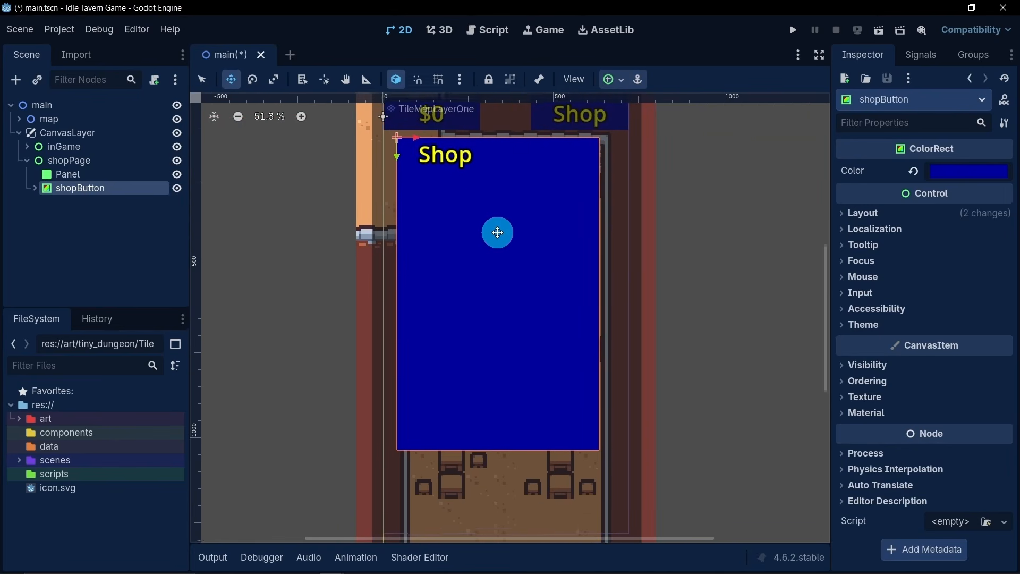
drag(410, 141, 419, 142)
scroll(443, 201, down, 2)
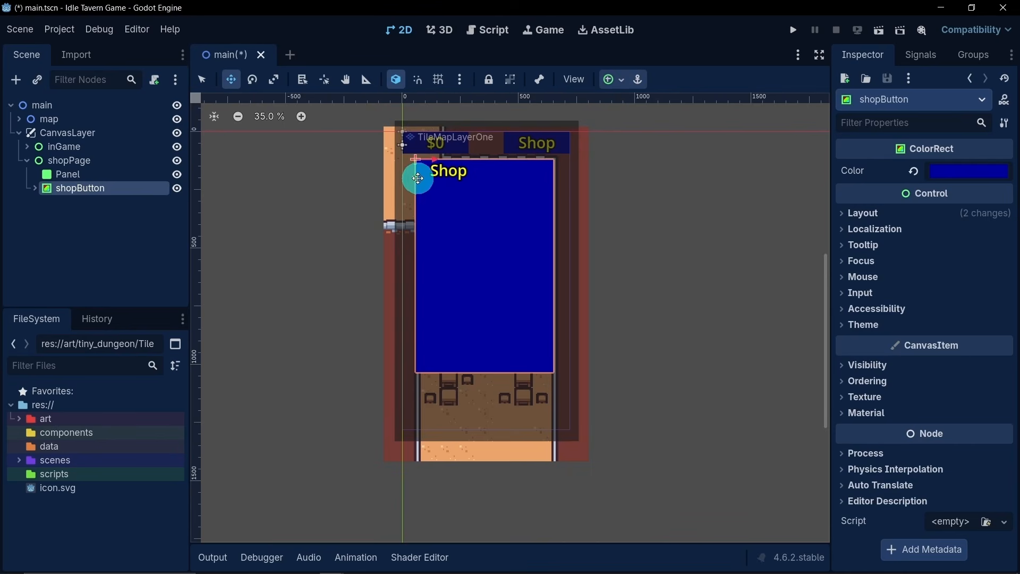
mouse_move(415, 179)
mouse_down()
mouse_move(419, 212)
mouse_move(420, 196)
mouse_up()
scroll(471, 274, up, 2)
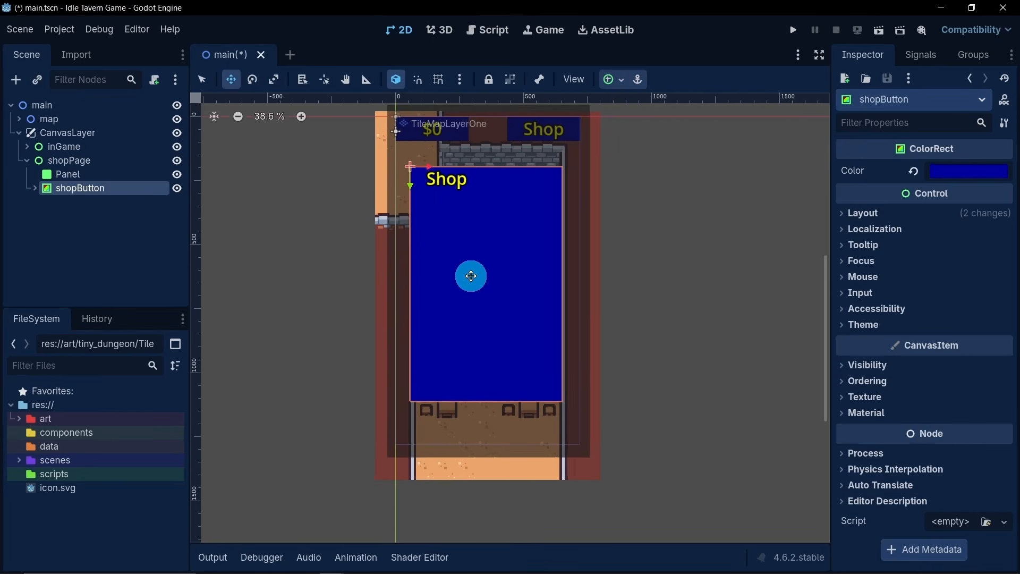
middle_drag(464, 248, 481, 258)
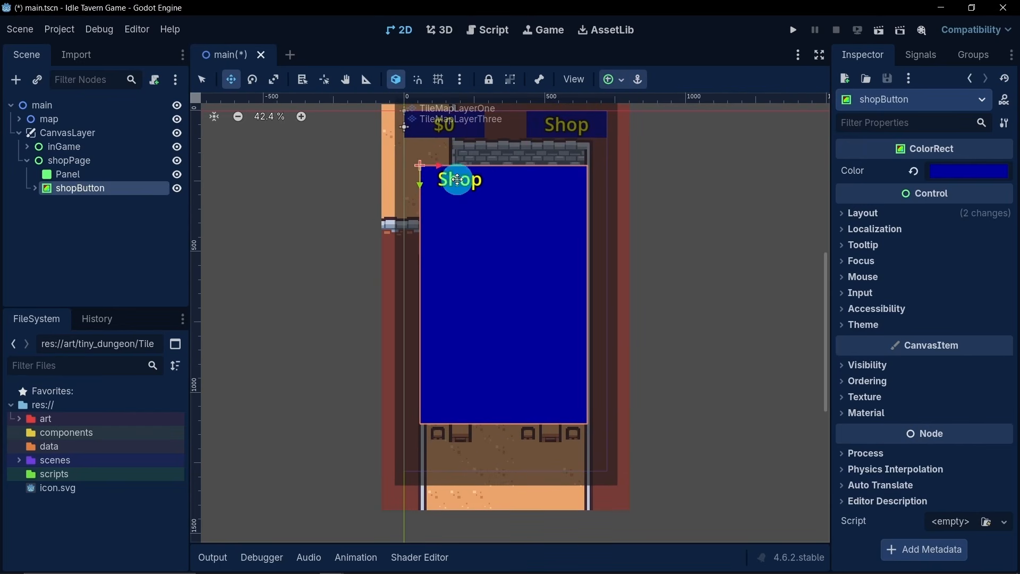
drag(440, 167, 441, 167)
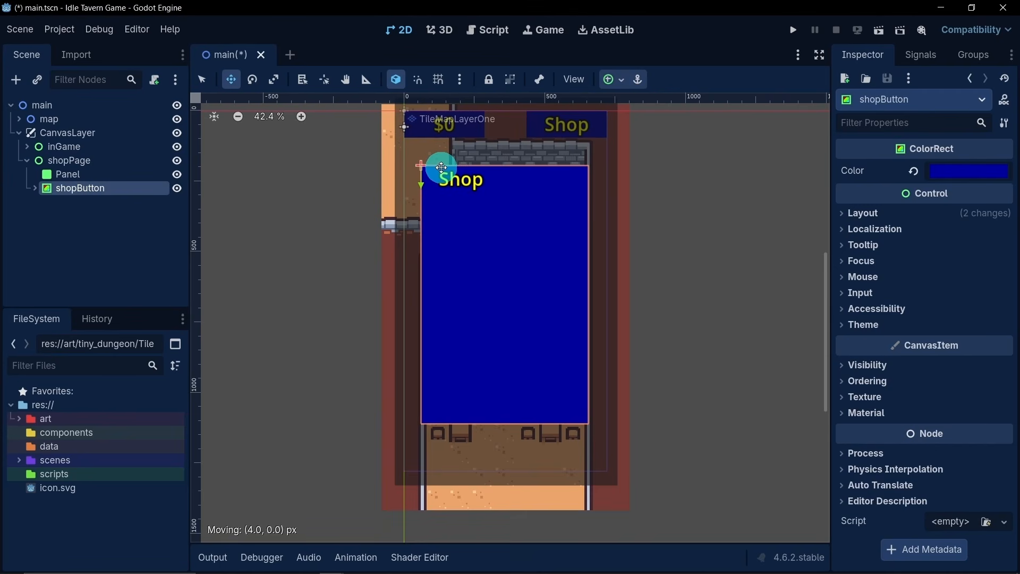
drag(442, 167, 442, 168)
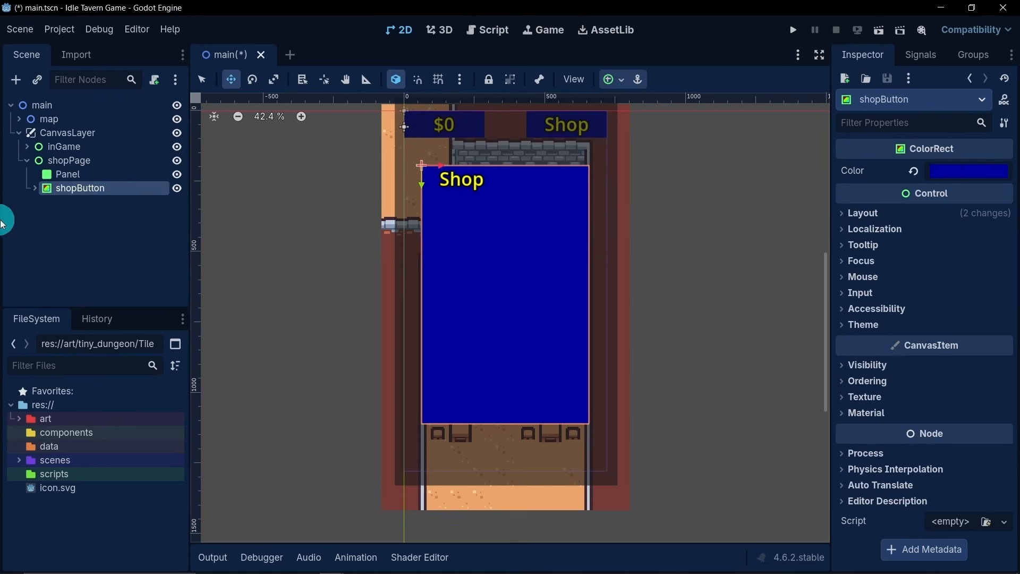
- Stretch the Shop label inside shopPage's shopButton across the full width of the blue window as a header strip
click(36, 188)
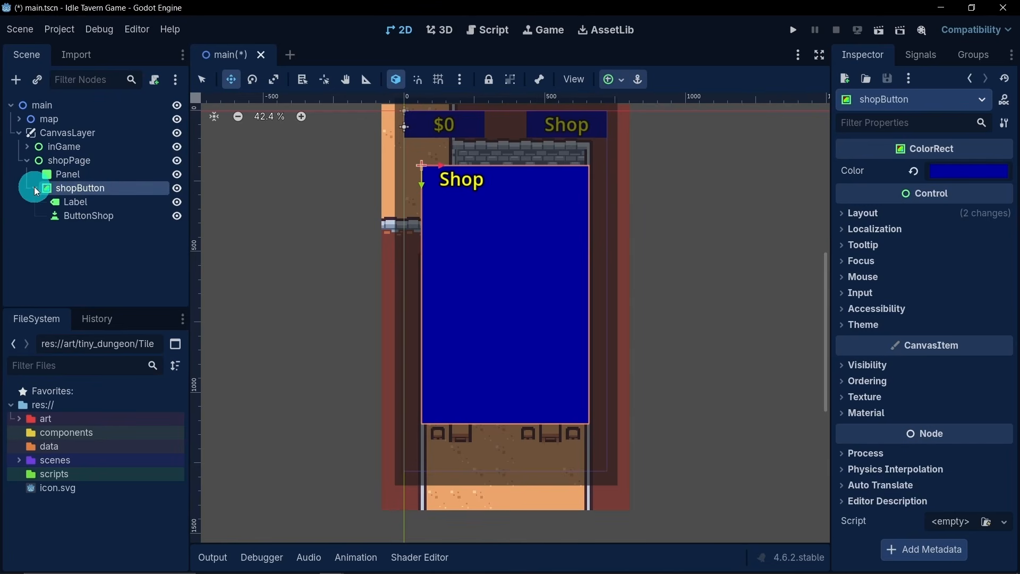
click(121, 202)
click(205, 82)
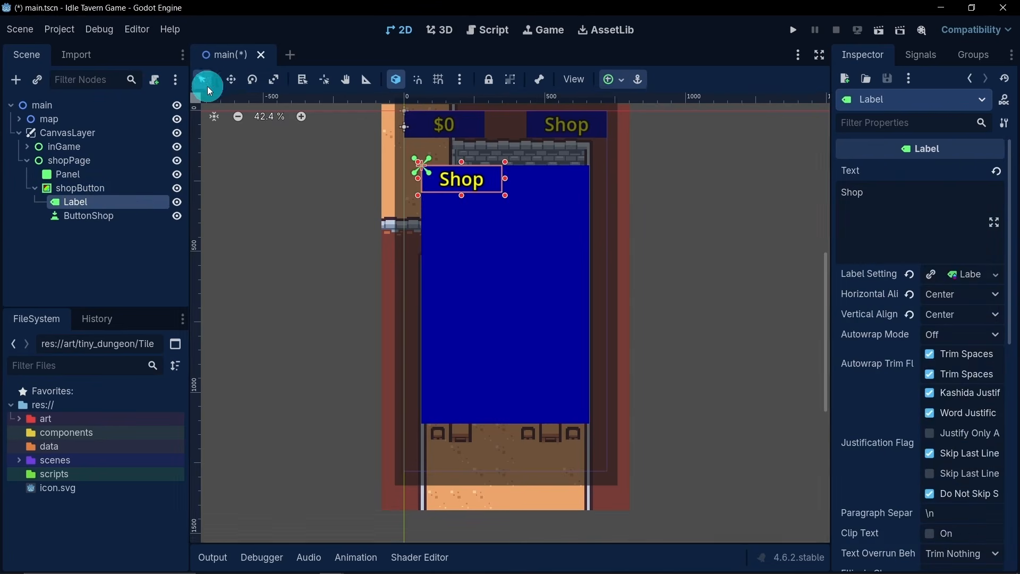
drag(505, 195, 589, 214)
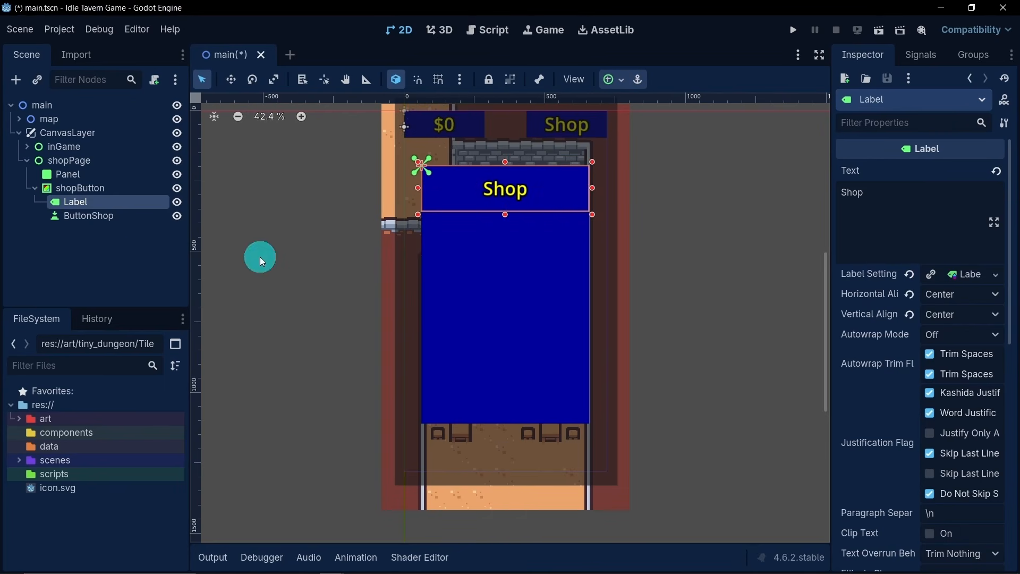
click(90, 227)
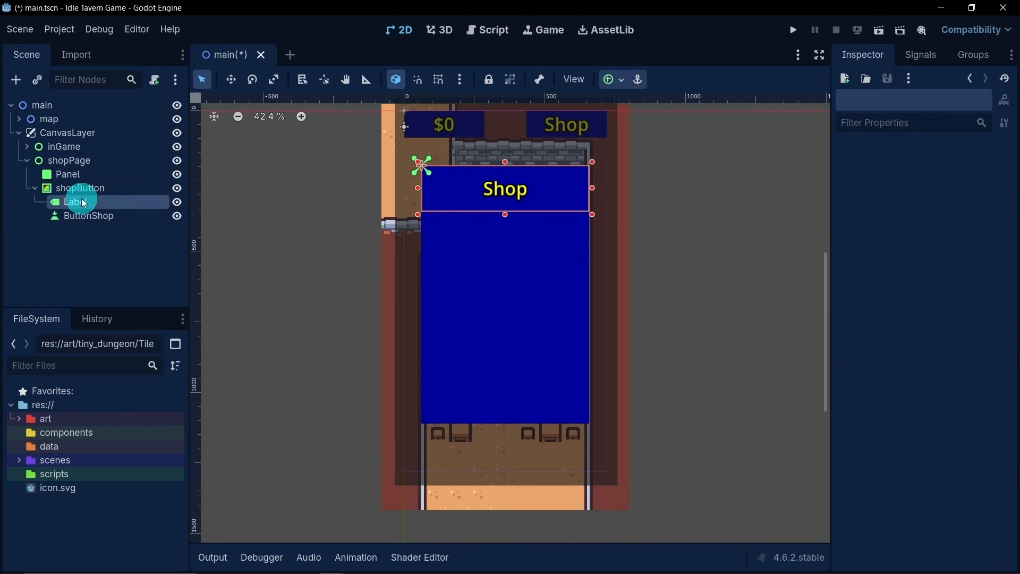
- Duplicate the Label under shopPage's shopButton and rename the original to LabelTitle
click(83, 203)
key(ctrl+d)
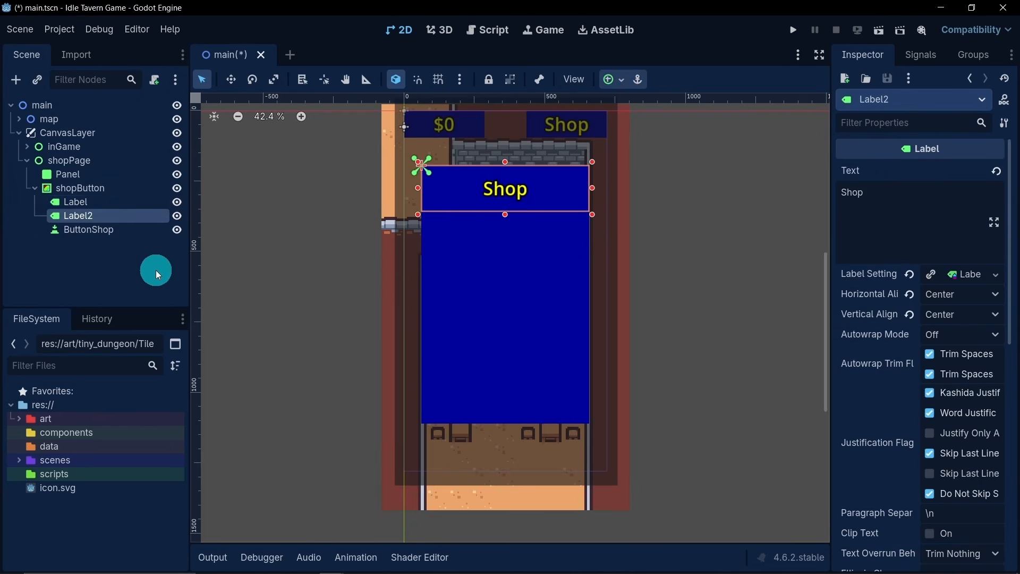
click(103, 206)
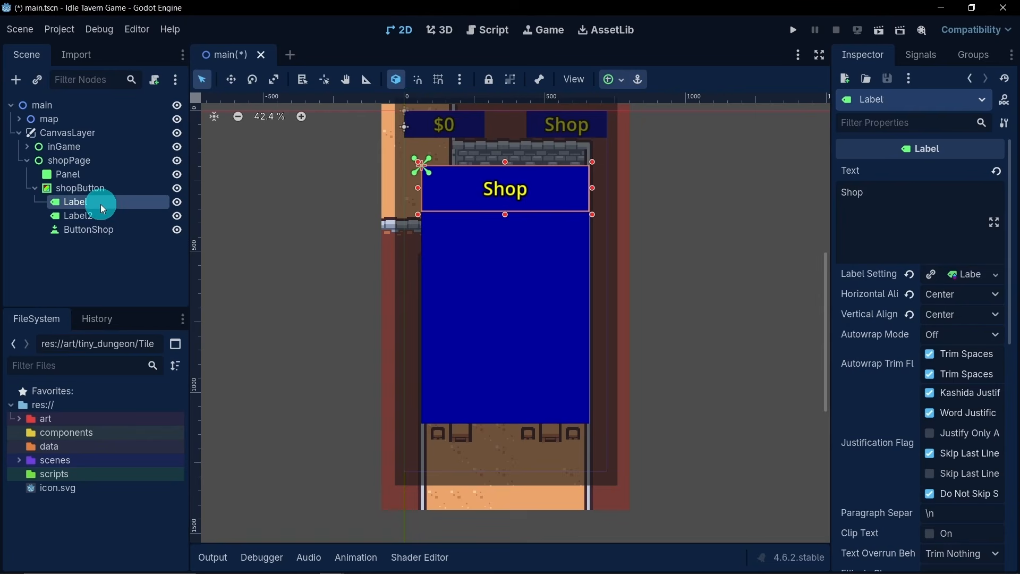
click(100, 207)
click(109, 202)
text(T)
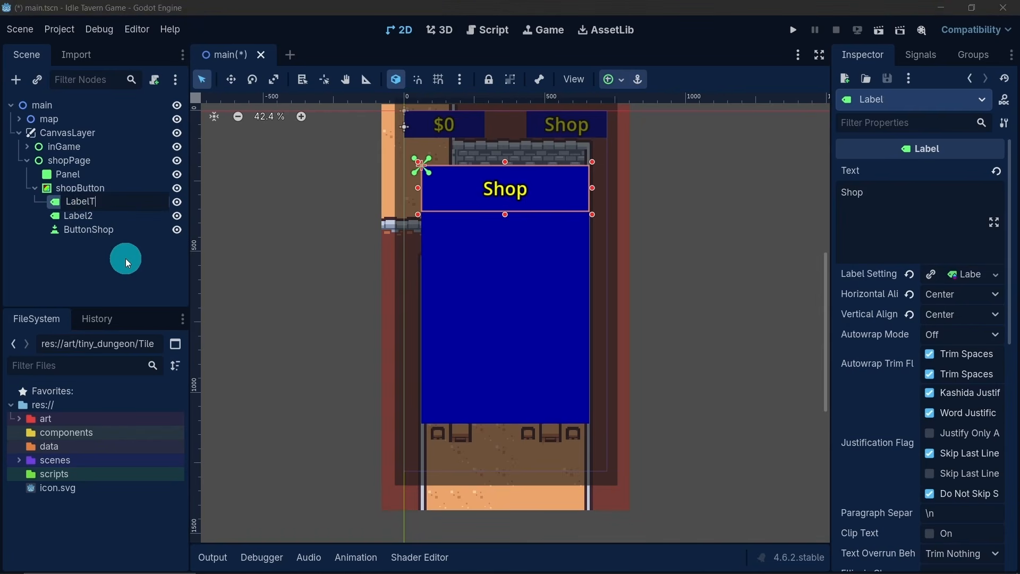
text(itle)
key(Return)
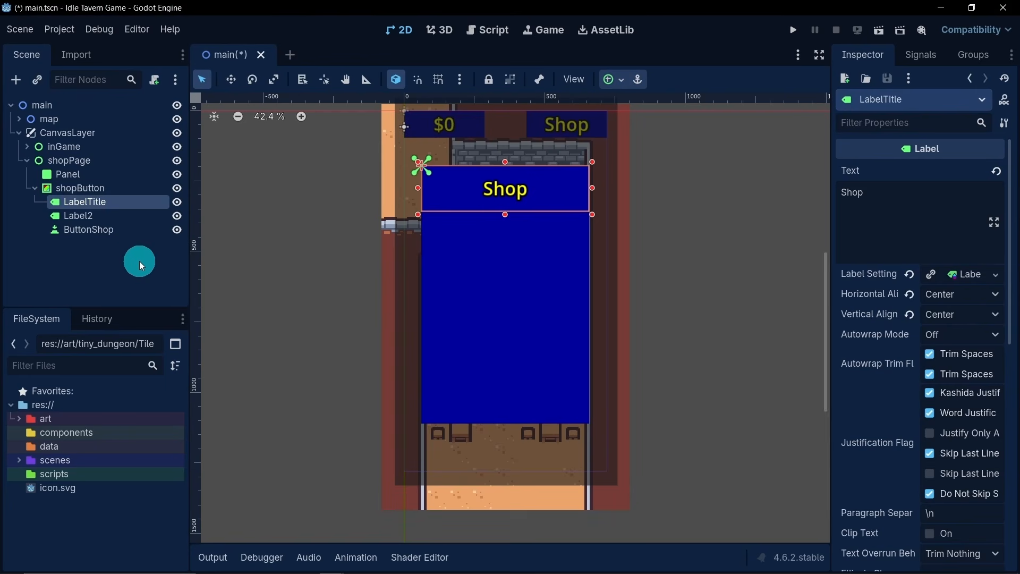
- Make LabelTitle's label settings unique and set its font size to 85 px
right_click(967, 276)
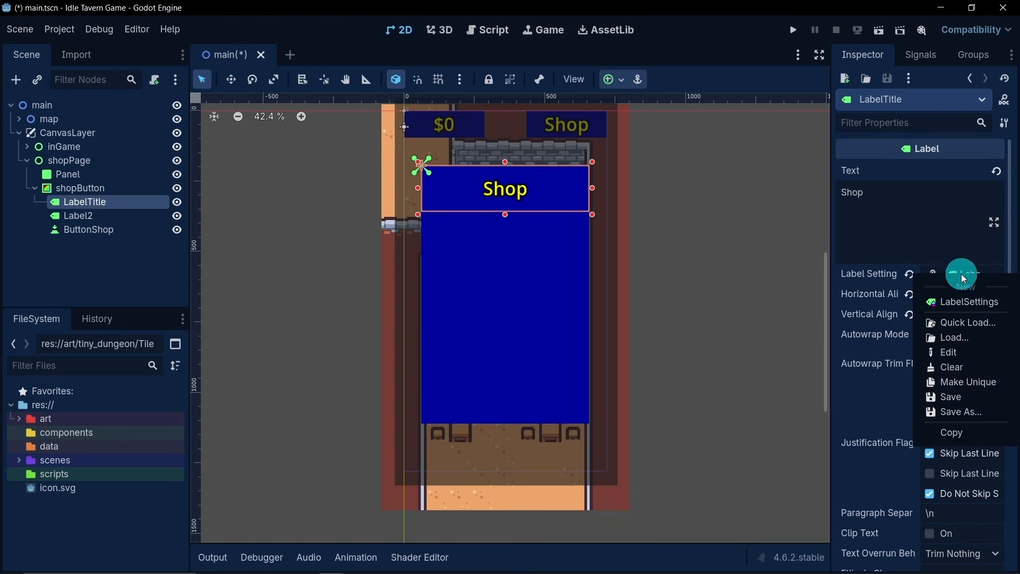
click(952, 383)
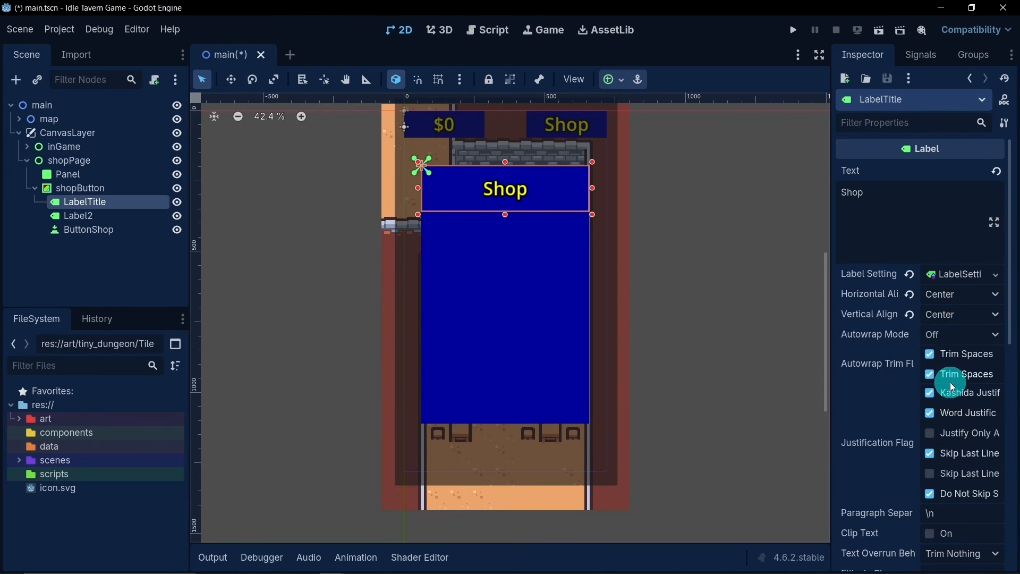
click(959, 275)
click(861, 334)
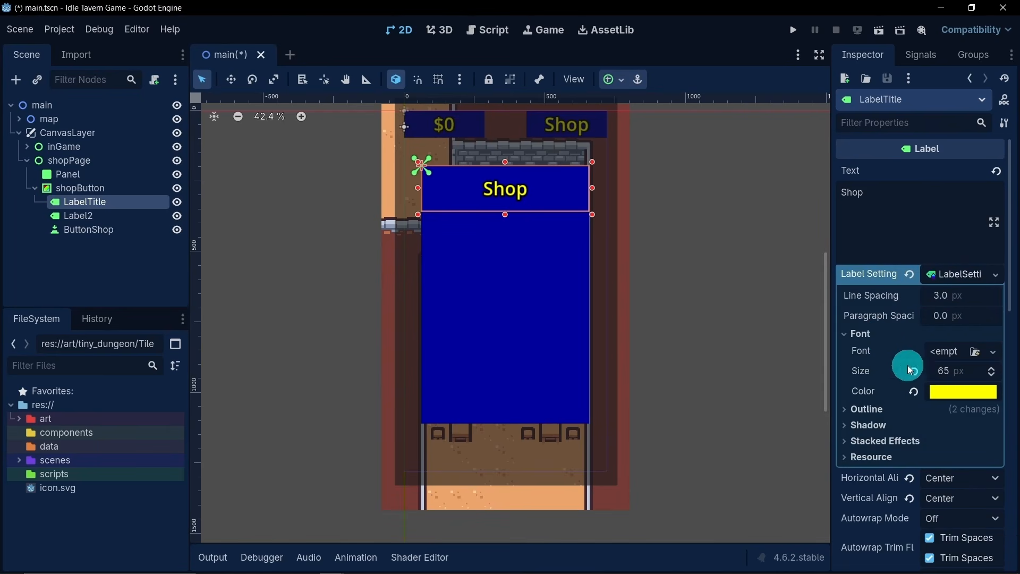
click(944, 379)
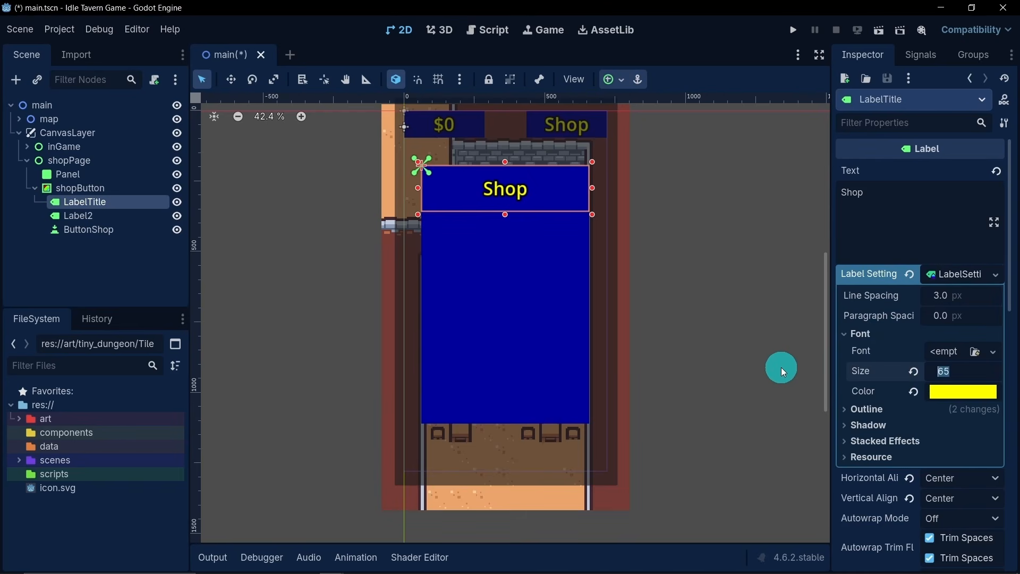
text(85)
key(Return)
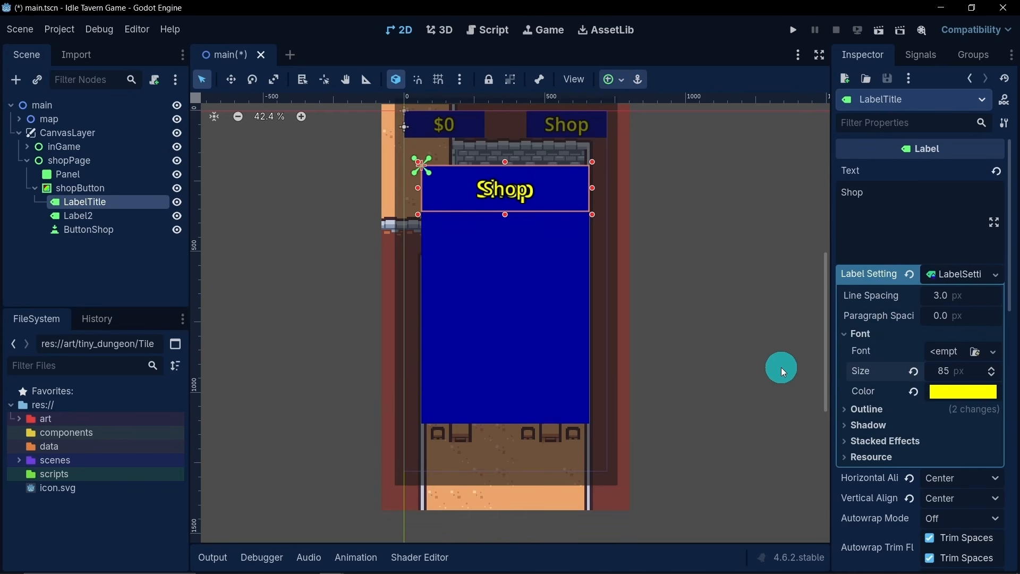
- Set LabelTitle's font size to 95 px and its outline size to 35 px
click(939, 376)
text(95)
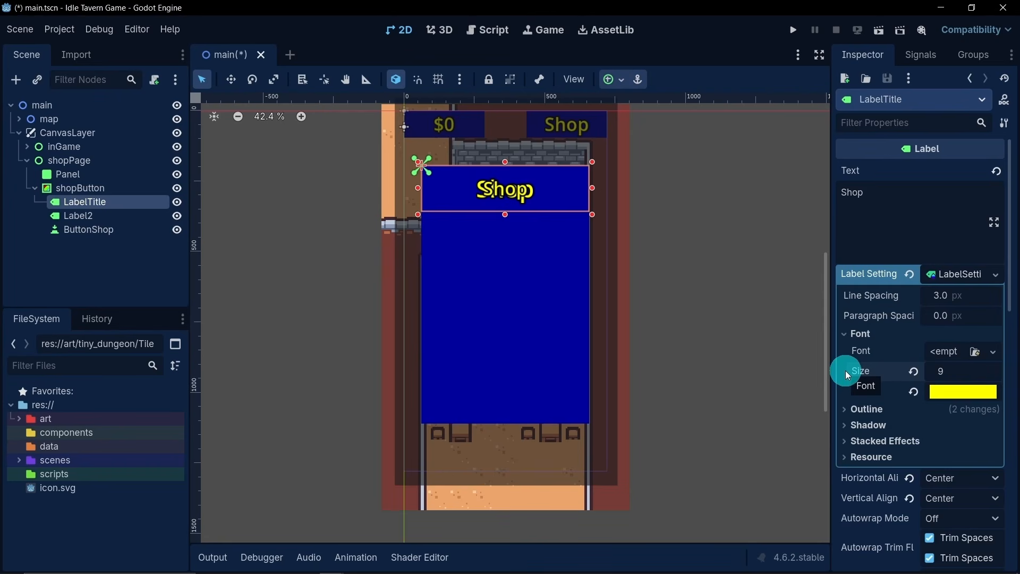
key(Return)
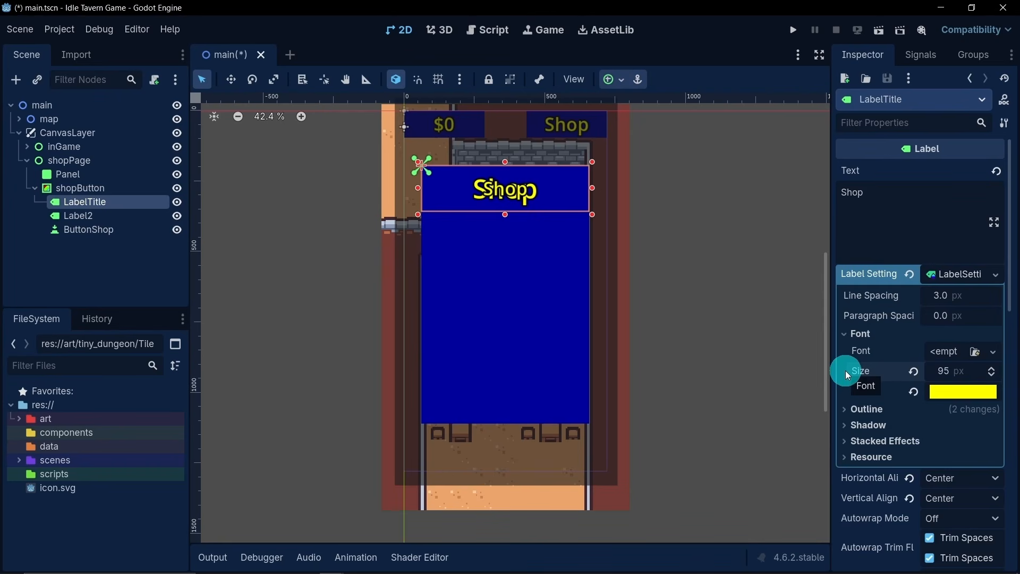
click(866, 408)
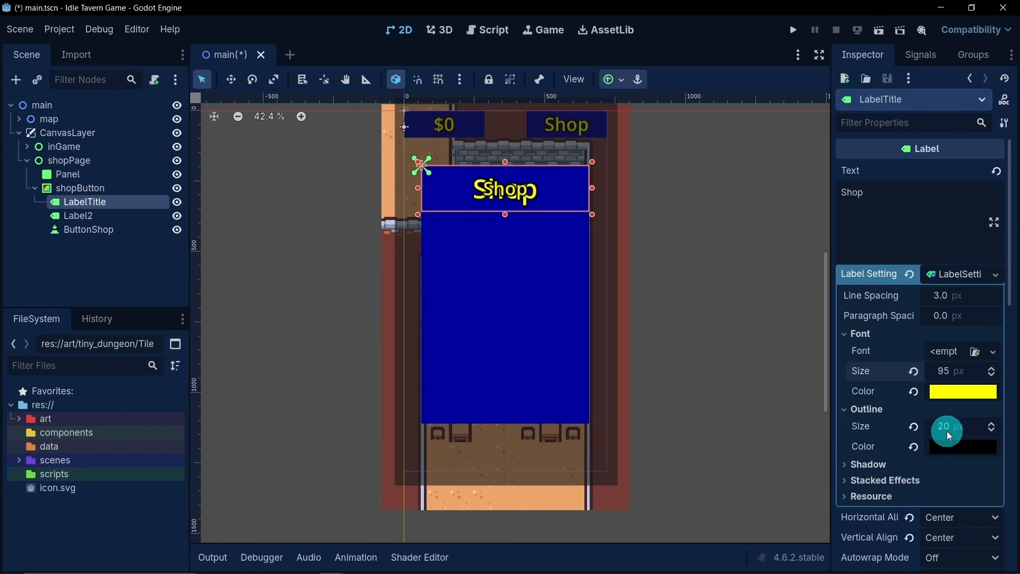
click(950, 434)
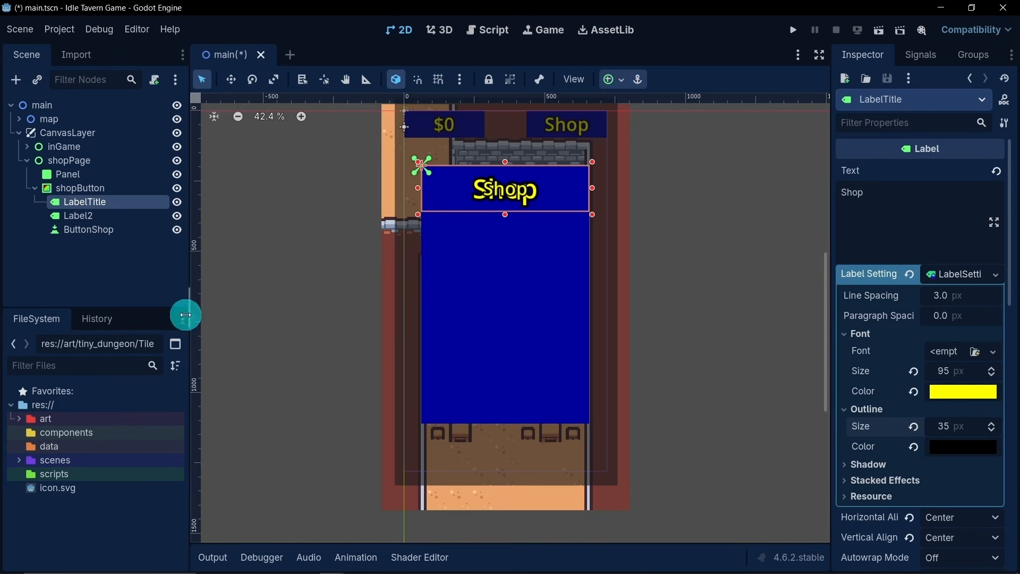
- Move Label2 straight down from the title into the lower part of the blue shop window
click(109, 215)
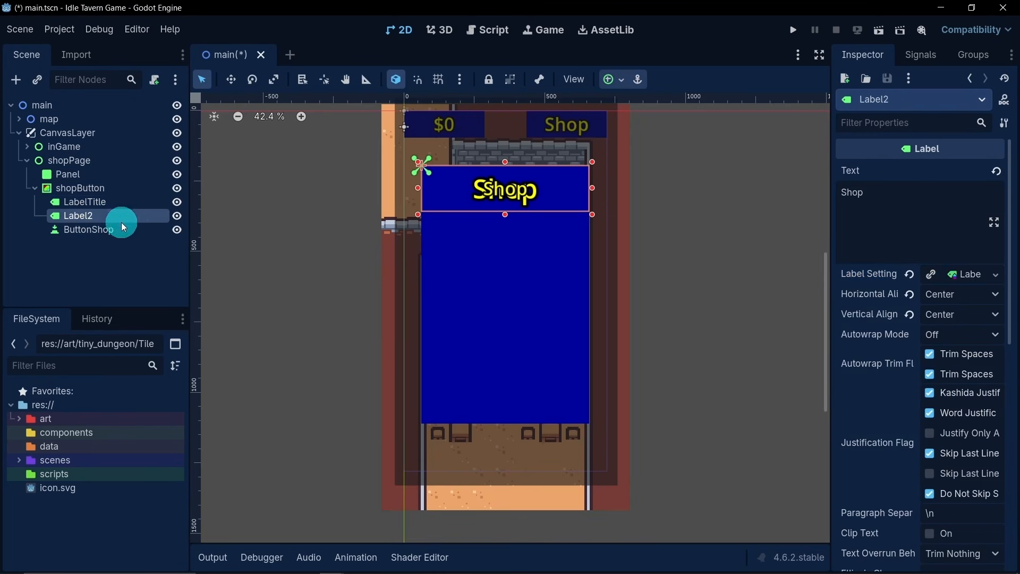
click(230, 79)
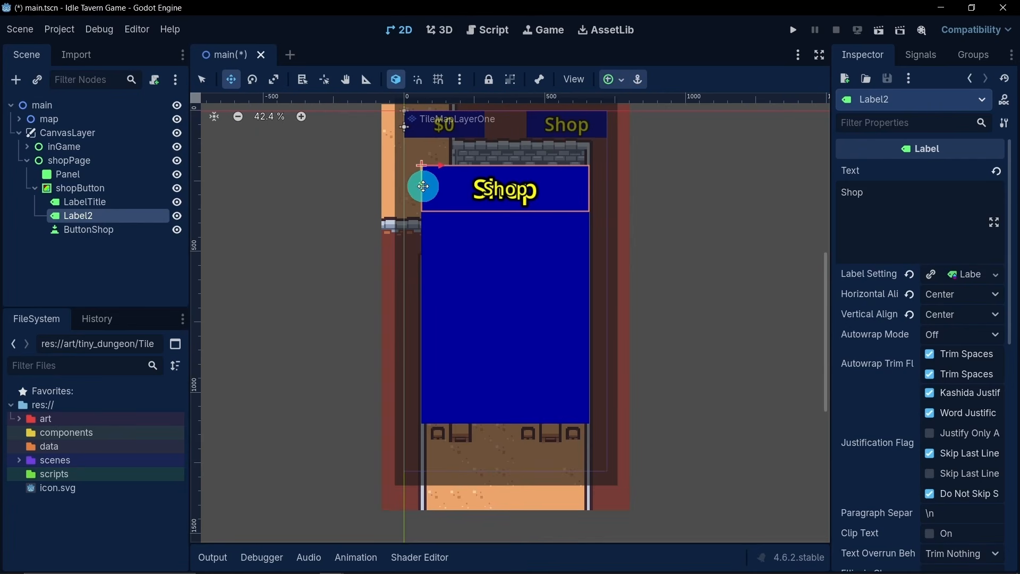
drag(423, 186, 446, 334)
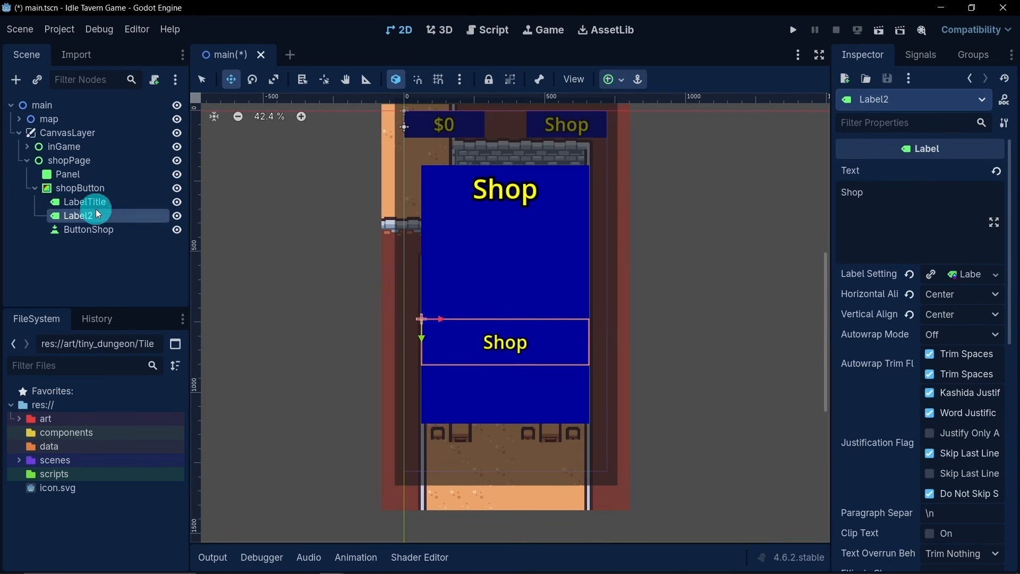
- Duplicate shopPage's shopButton with its children and rename the original to shopBg
click(91, 190)
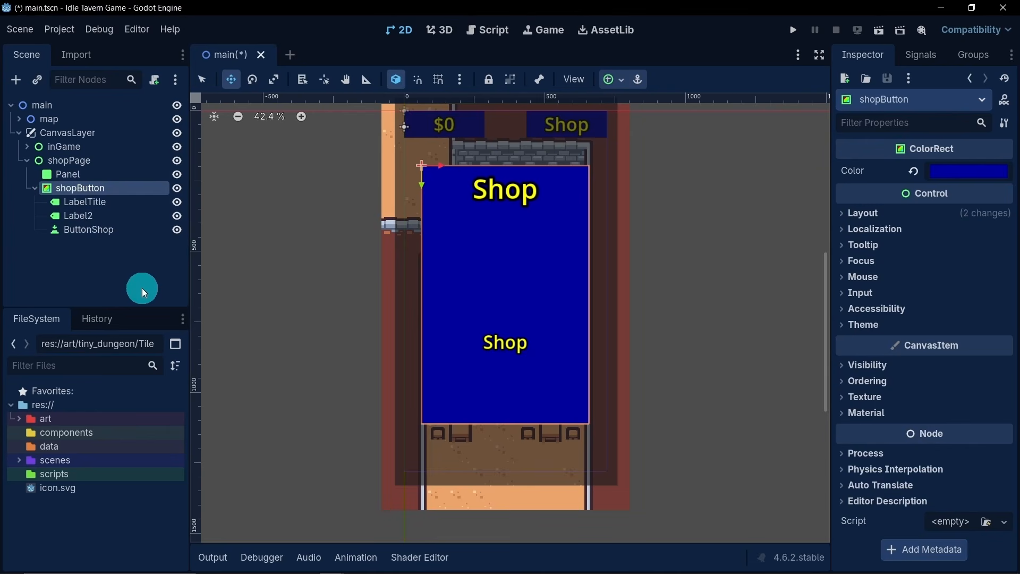
key(ctrl+d)
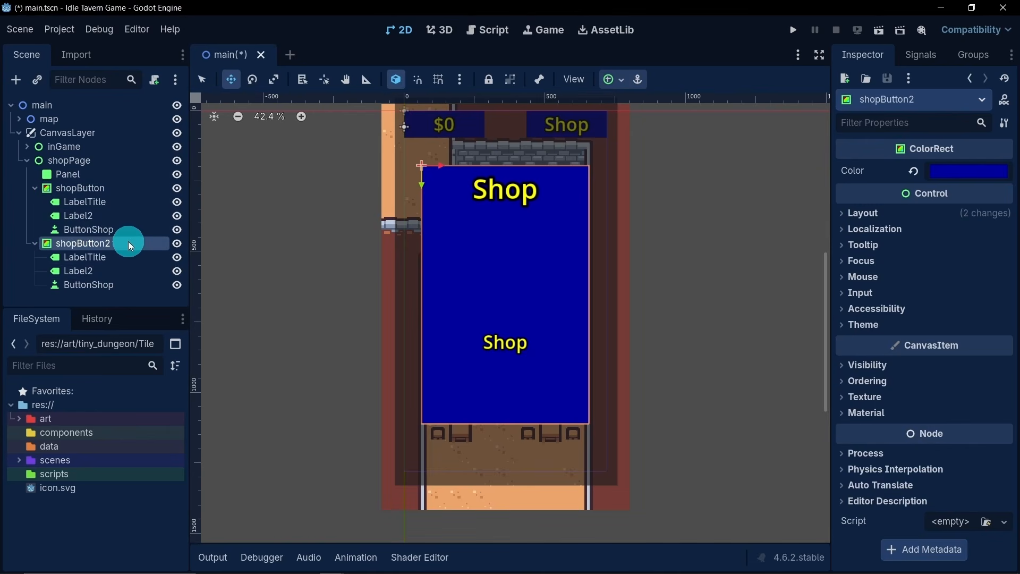
double_click(110, 244)
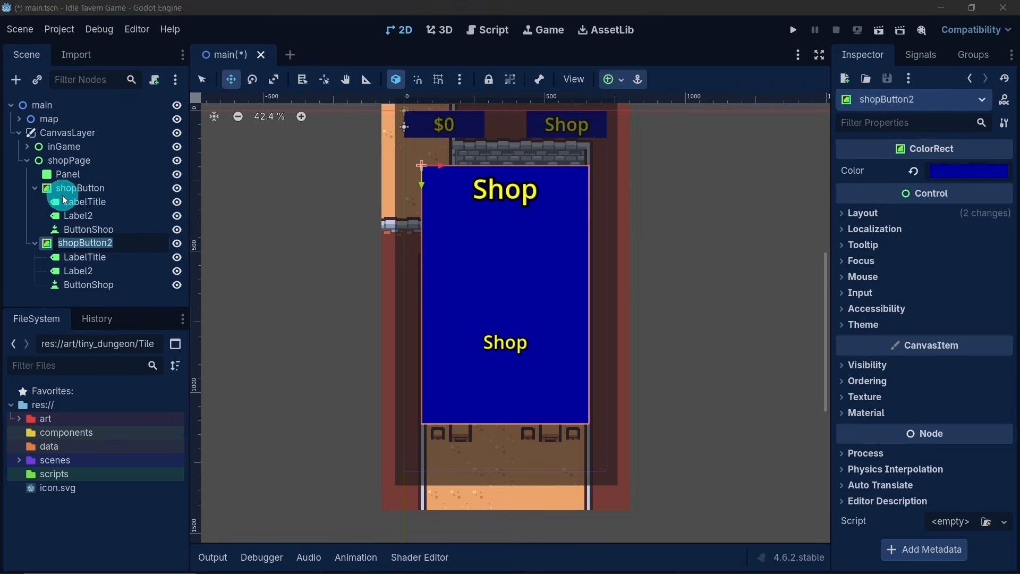
click(119, 189)
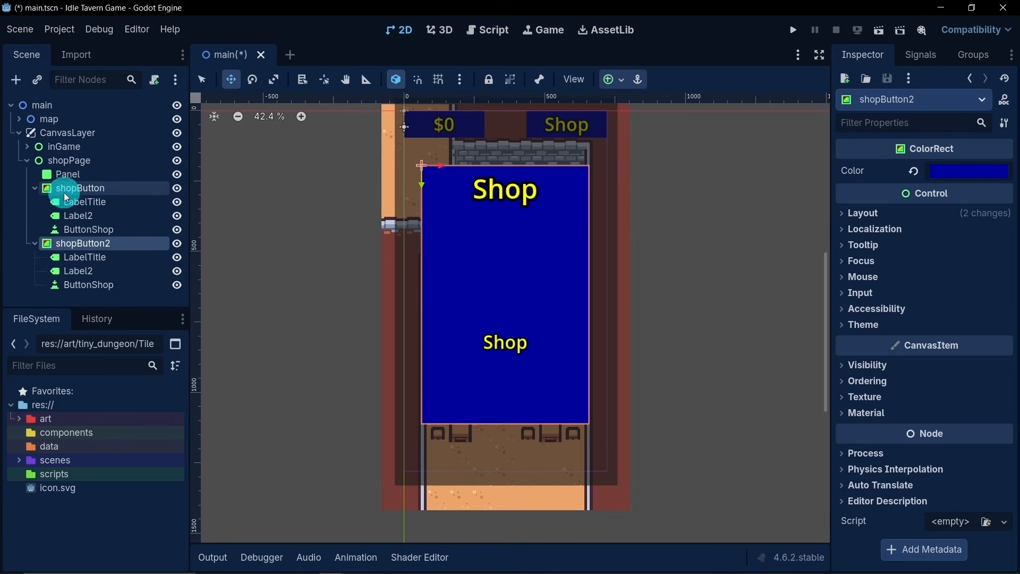
click(110, 192)
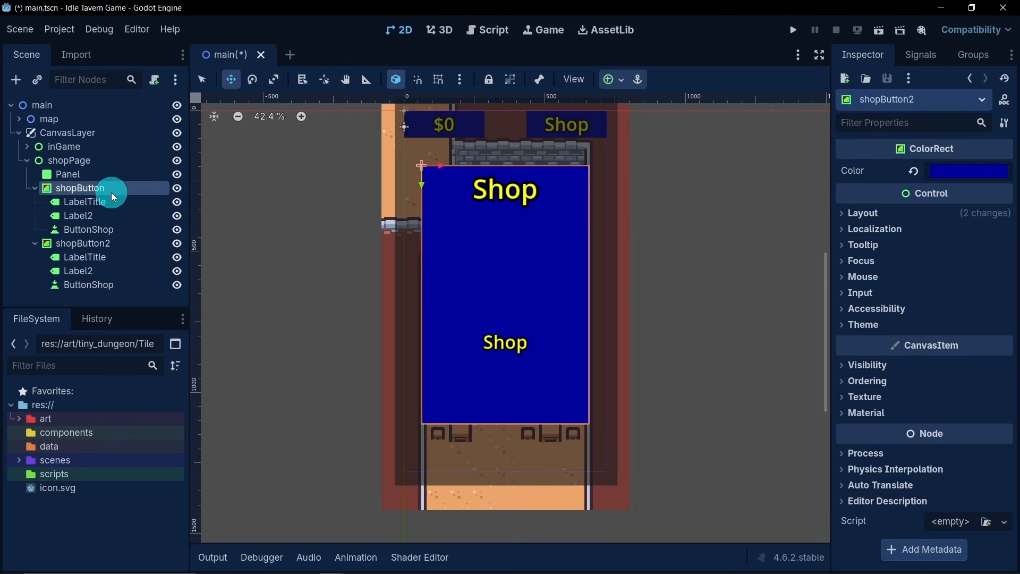
click(111, 192)
text(shop)
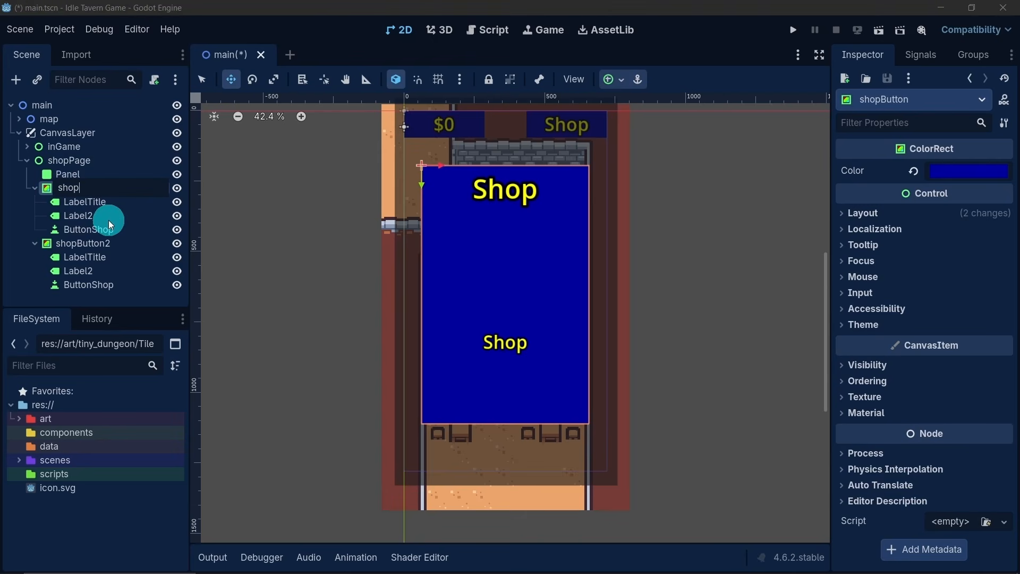
text(Bg)
key(Return)
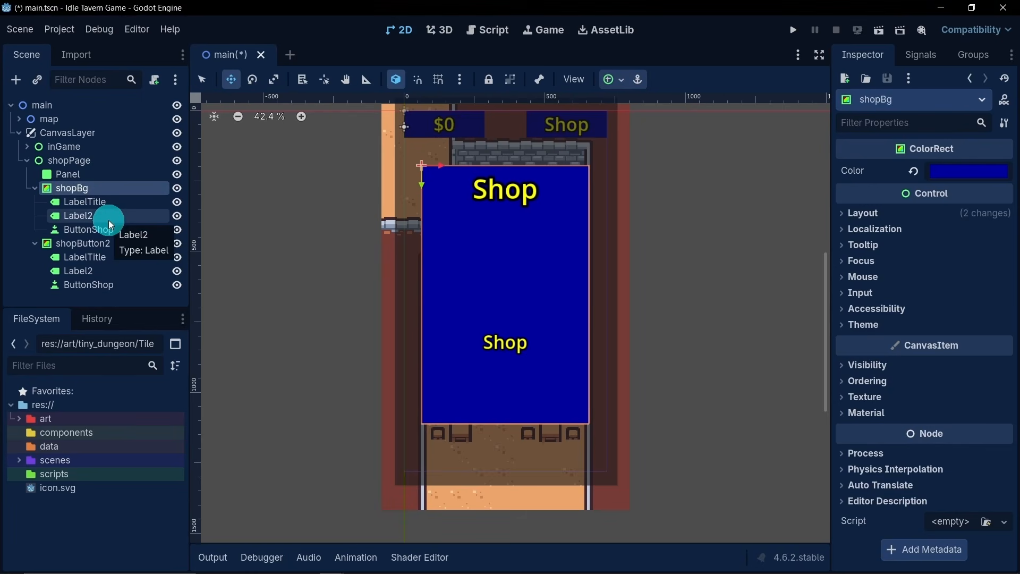
- Delete Label2 and ButtonShop from shopBg, keeping only LabelTitle, and collapse the shopBg node
click(107, 215)
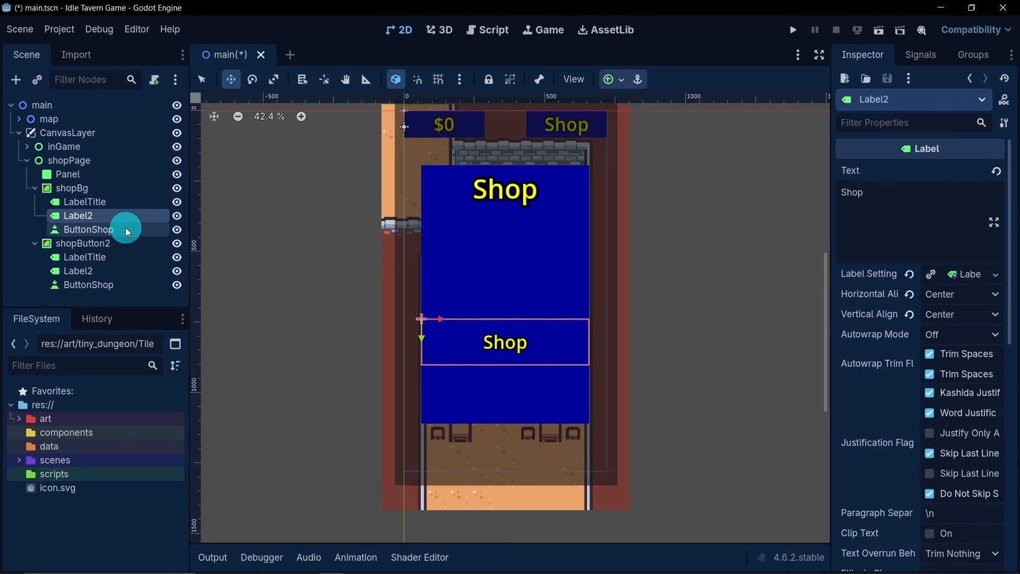
key(Delete)
click(477, 302)
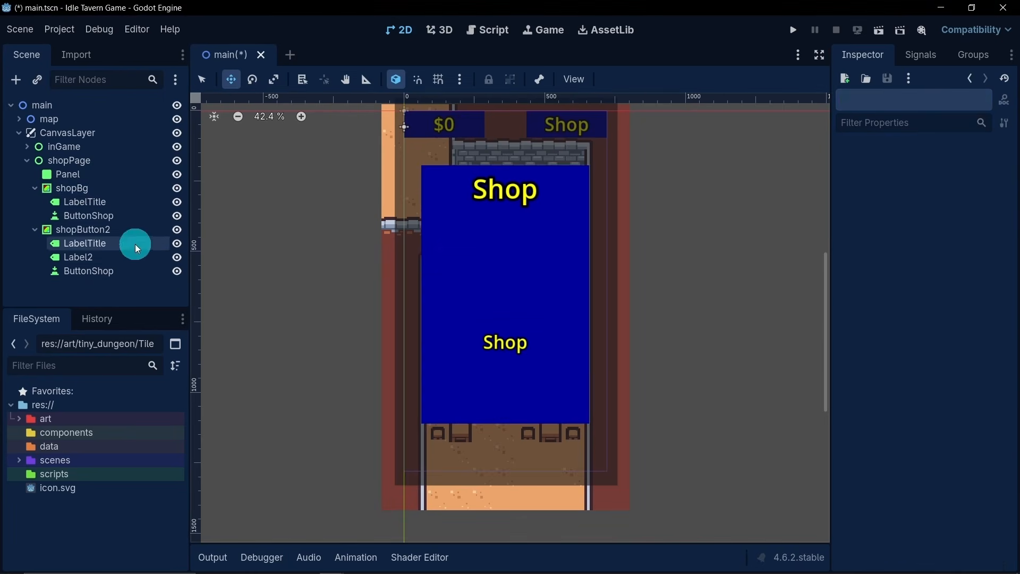
click(120, 220)
key(Delete)
click(477, 298)
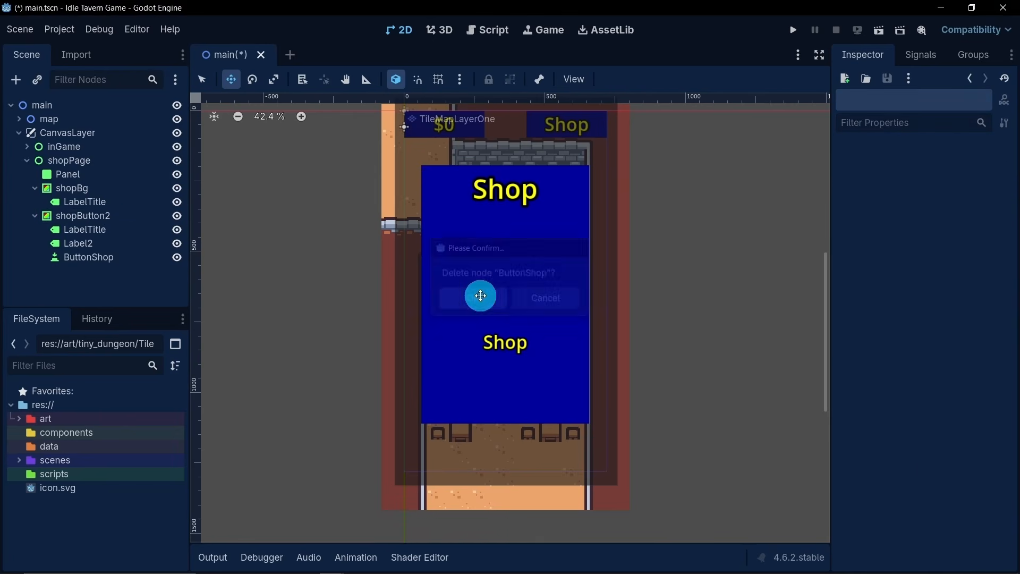
click(30, 190)
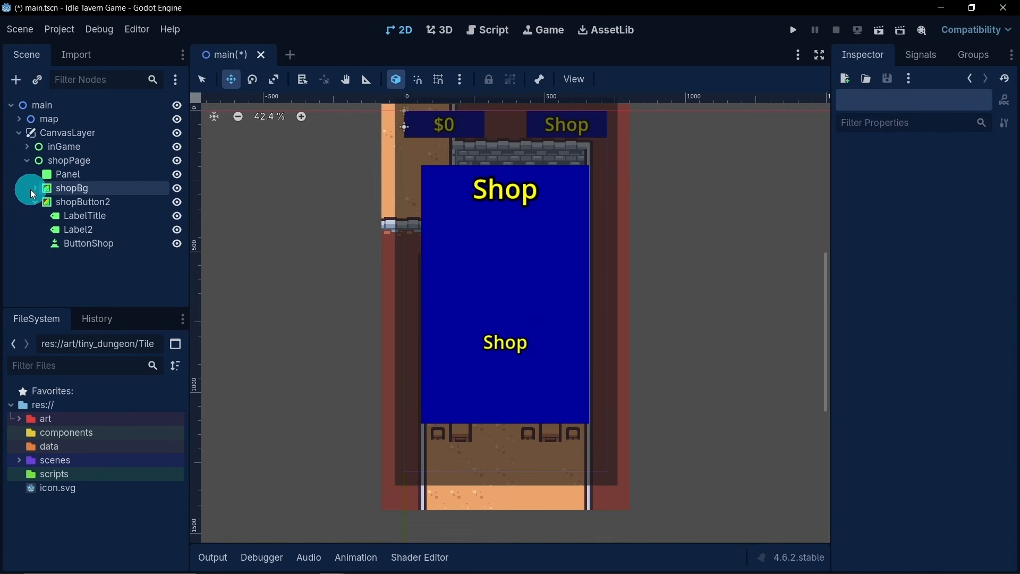
- Rename shopButton2 to playerSpeedB
click(120, 207)
click(120, 206)
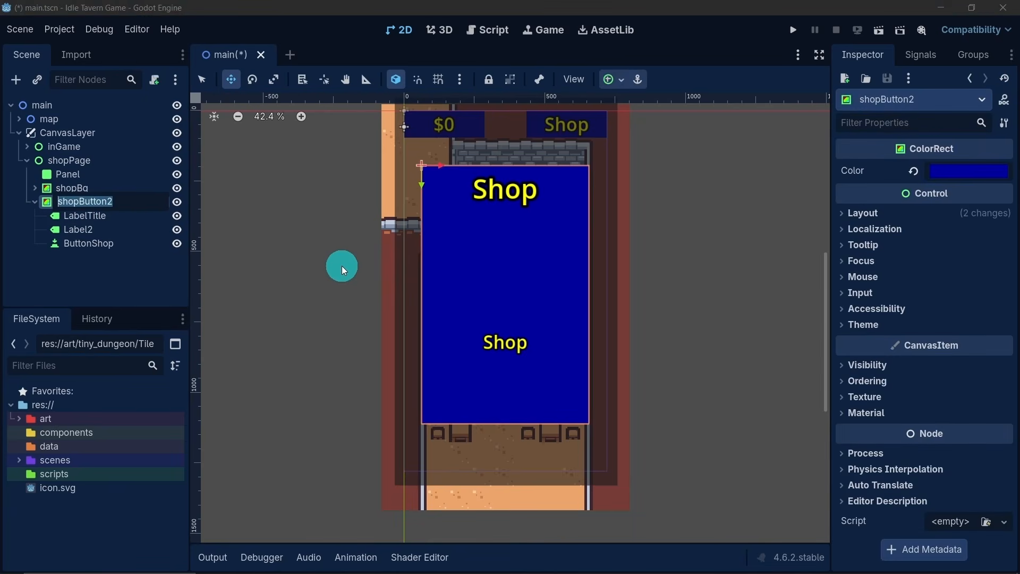
text(pl)
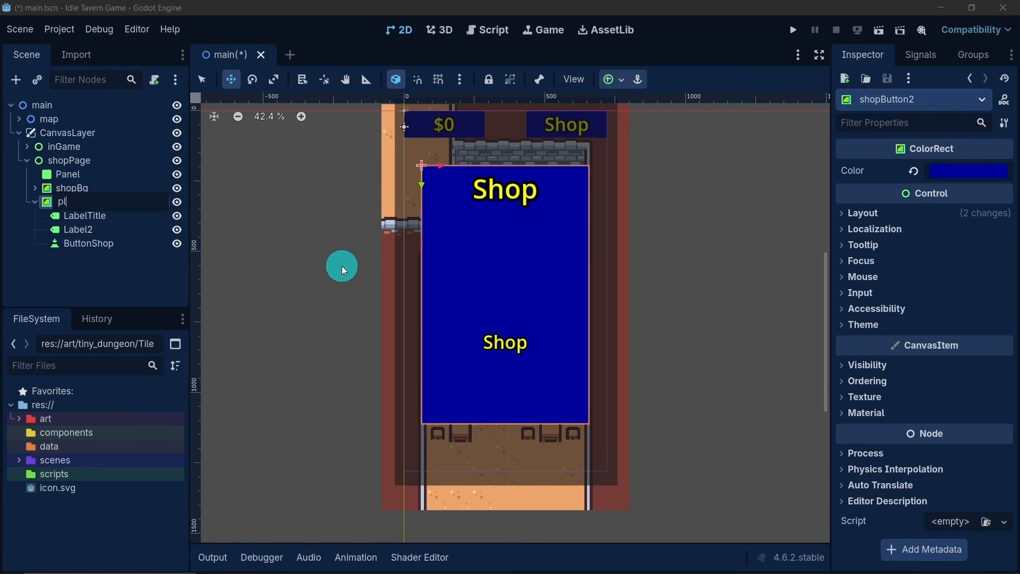
text(ayerSpeedB)
key(Return)
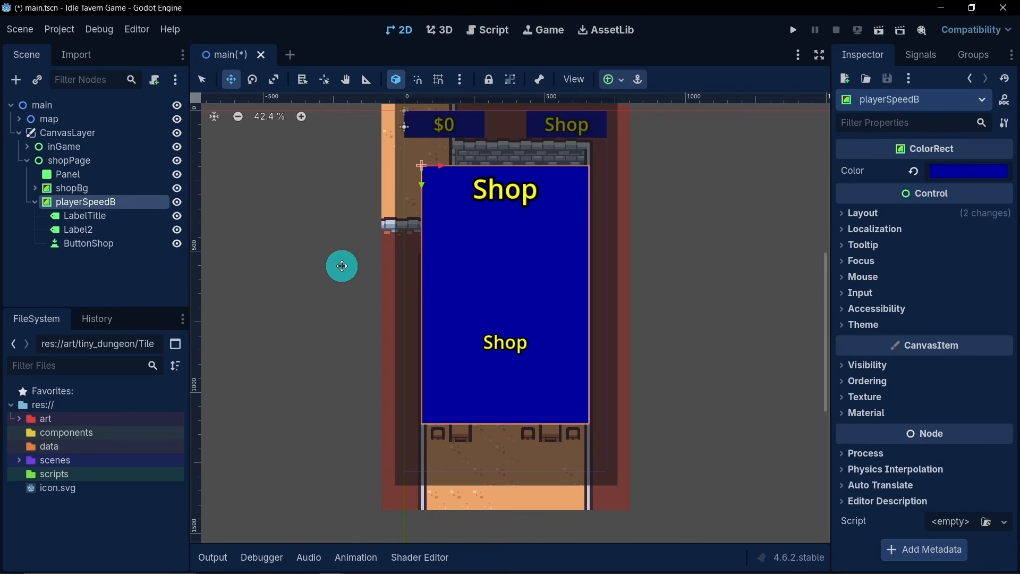
- Delete LabelTitle from playerSpeedB and rename its remaining Label2 node to Label
click(110, 220)
key(Delete)
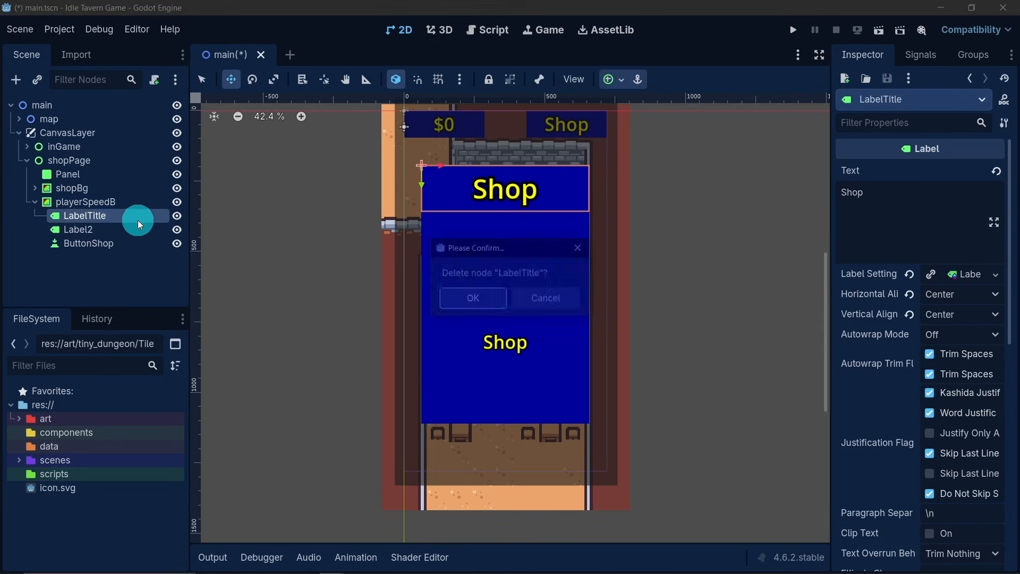
click(449, 296)
click(113, 221)
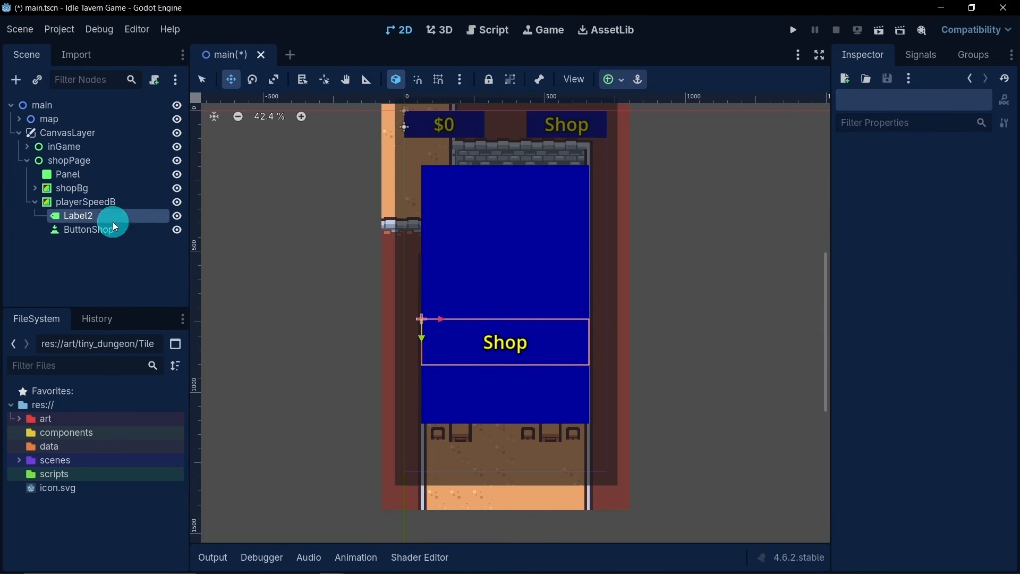
double_click(136, 215)
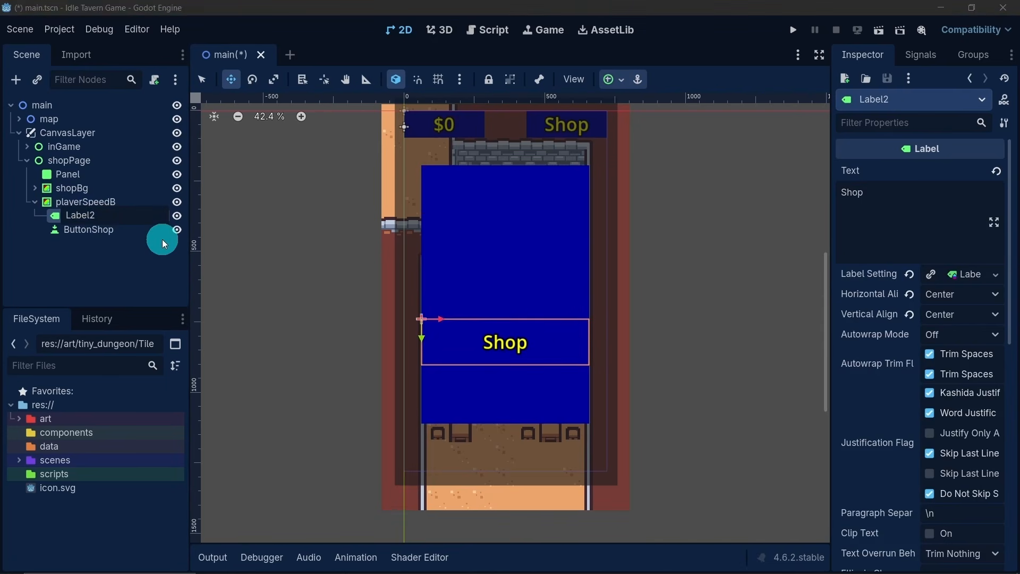
key(BackSpace)
key(Return)
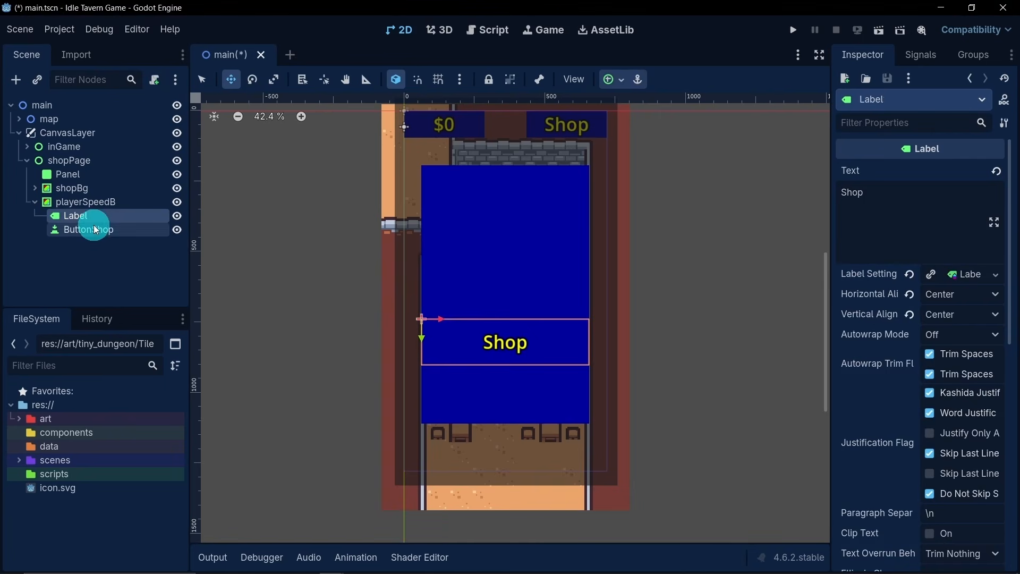
- Rename playerSpeedB's ButtonShop node to ButtonPlayerS
click(122, 231)
double_click(135, 230)
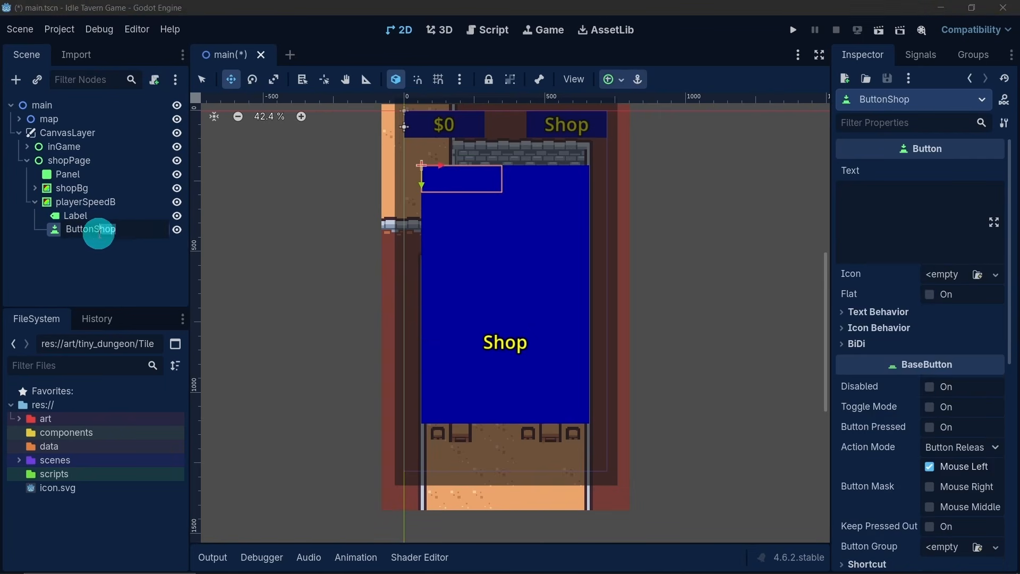
drag(116, 229, 93, 229)
text(Pl)
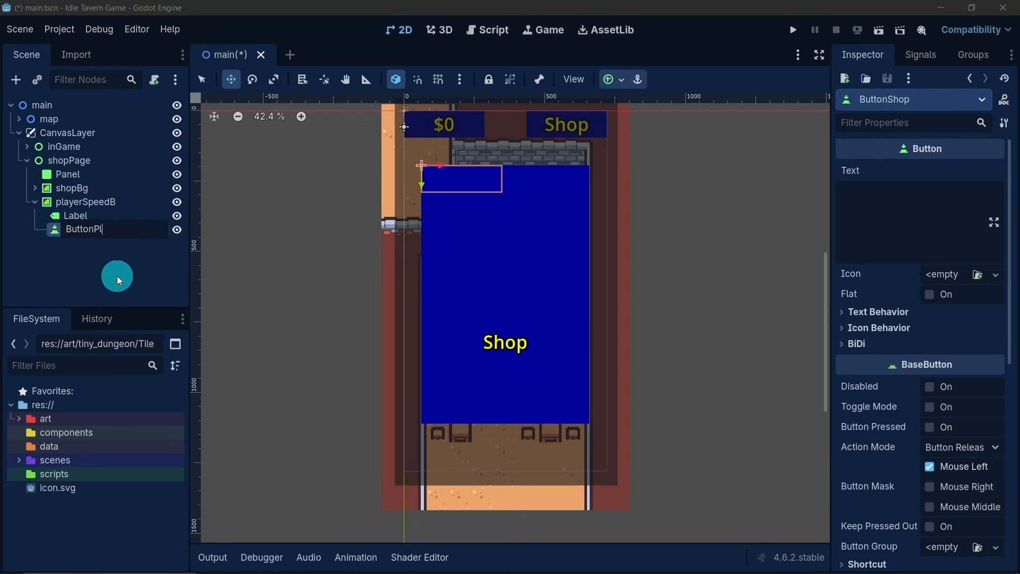
text(ayerS)
key(Return)
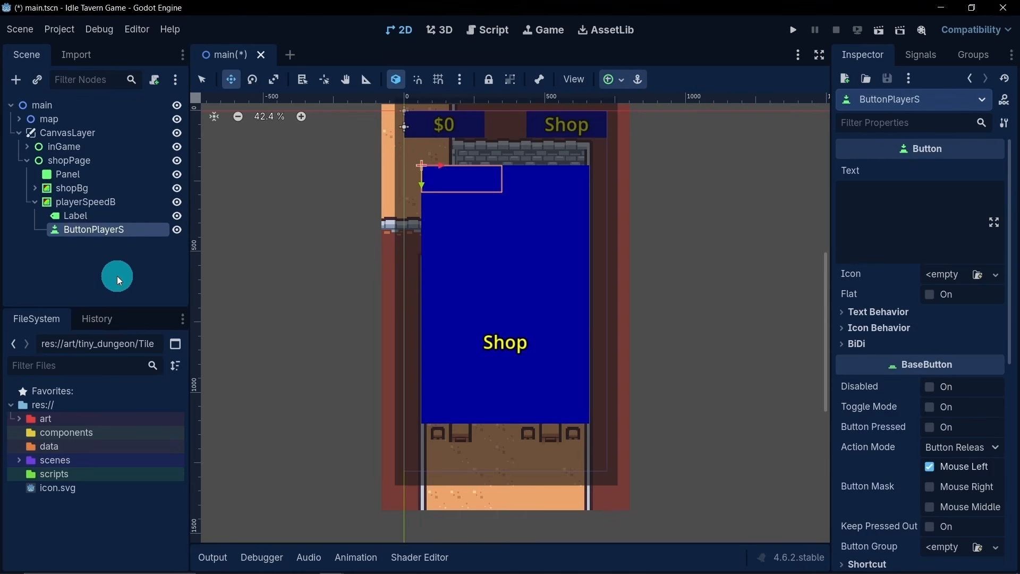
- Shrink playerSpeedB to a short bar below the Shop title, inset from both window edges, and resize ButtonPlayerS to cover it
click(85, 202)
click(203, 80)
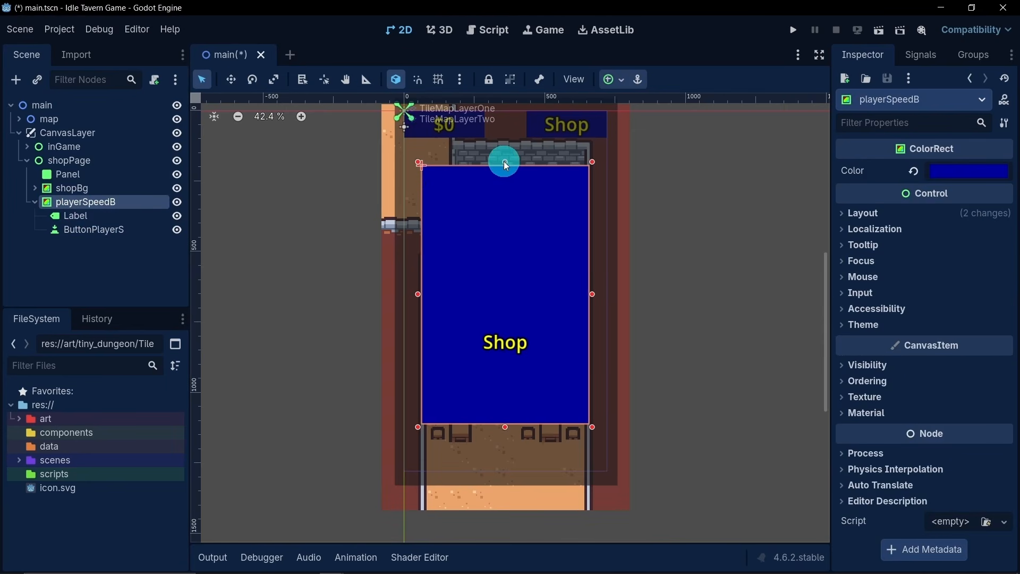
drag(504, 162, 513, 223)
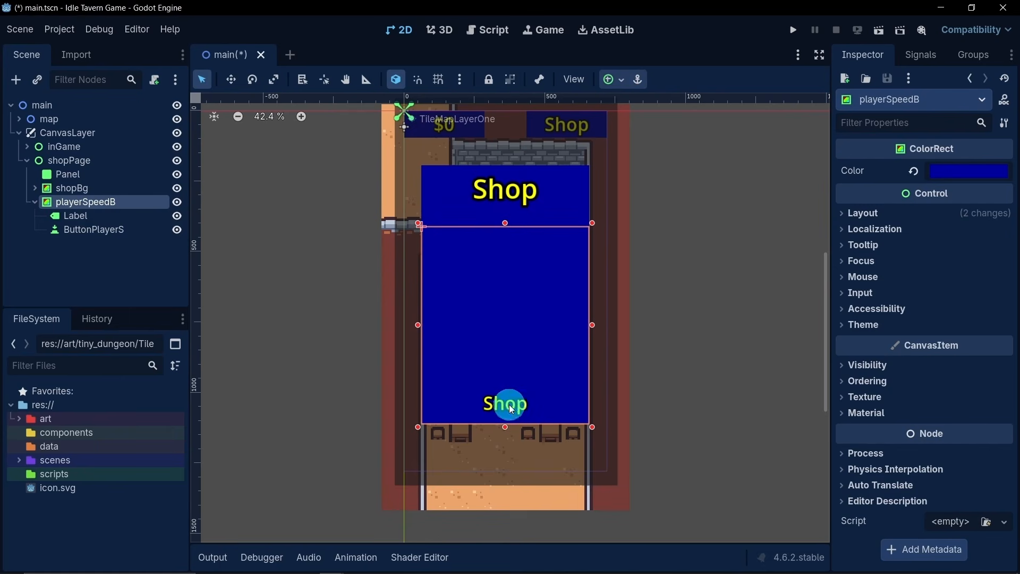
drag(505, 427, 509, 264)
drag(591, 243, 570, 244)
drag(418, 243, 441, 243)
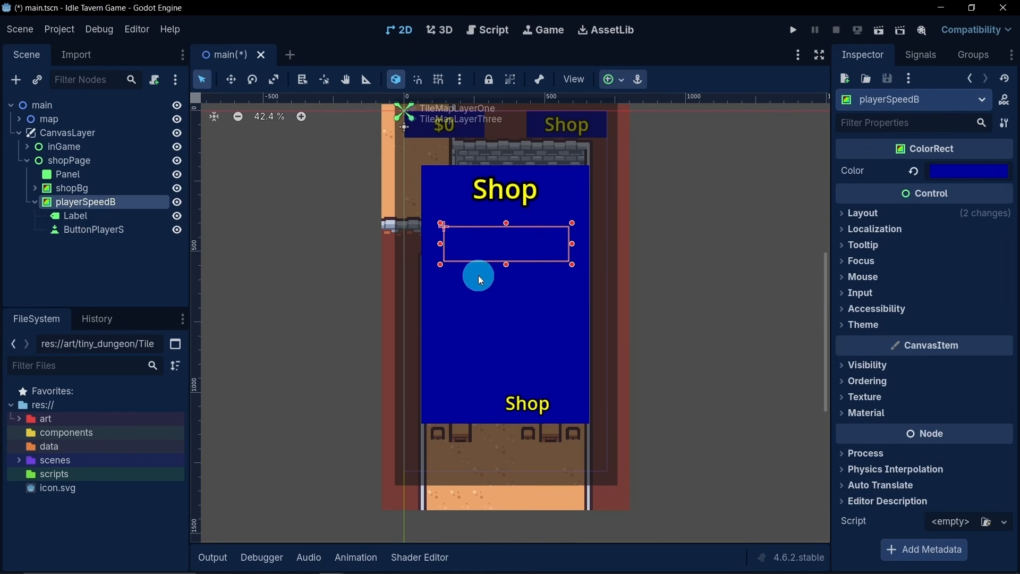
drag(440, 245, 439, 242)
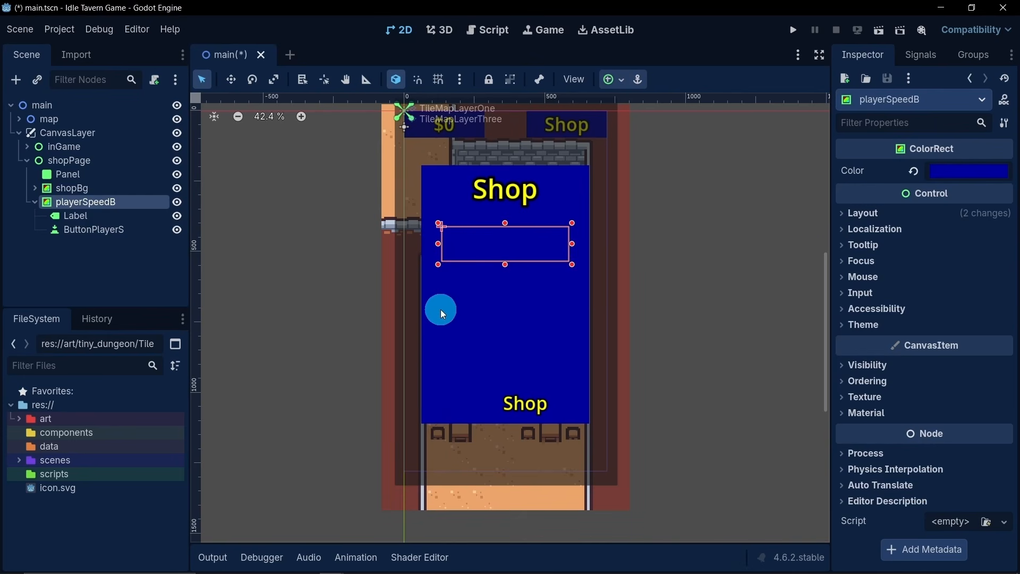
drag(437, 244, 436, 244)
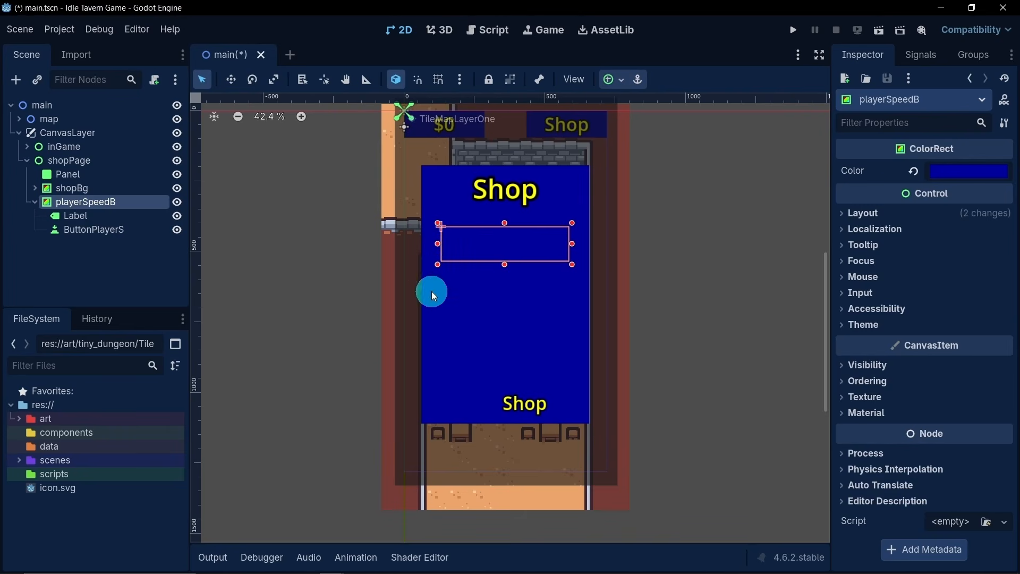
click(82, 229)
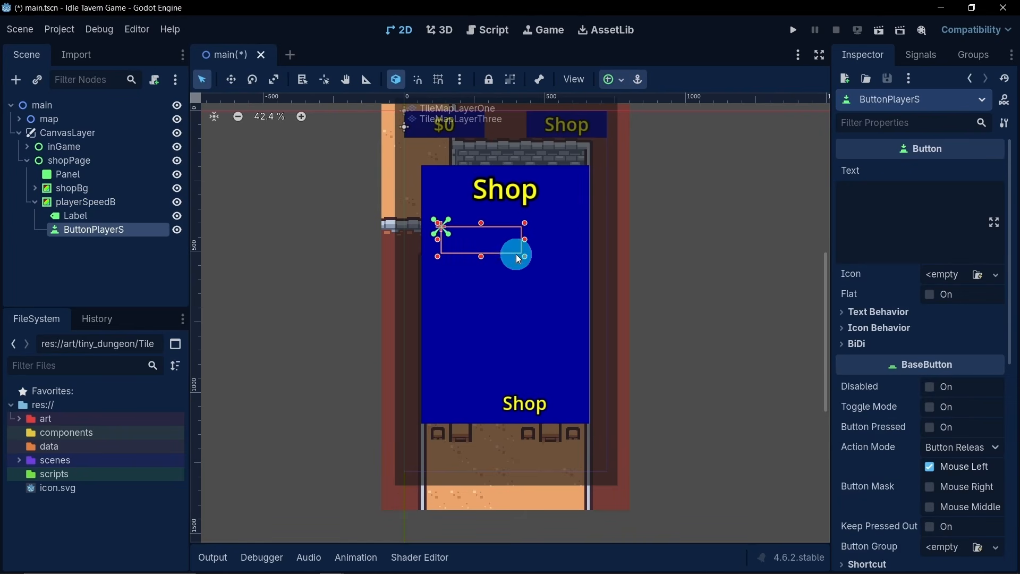
drag(525, 256, 572, 261)
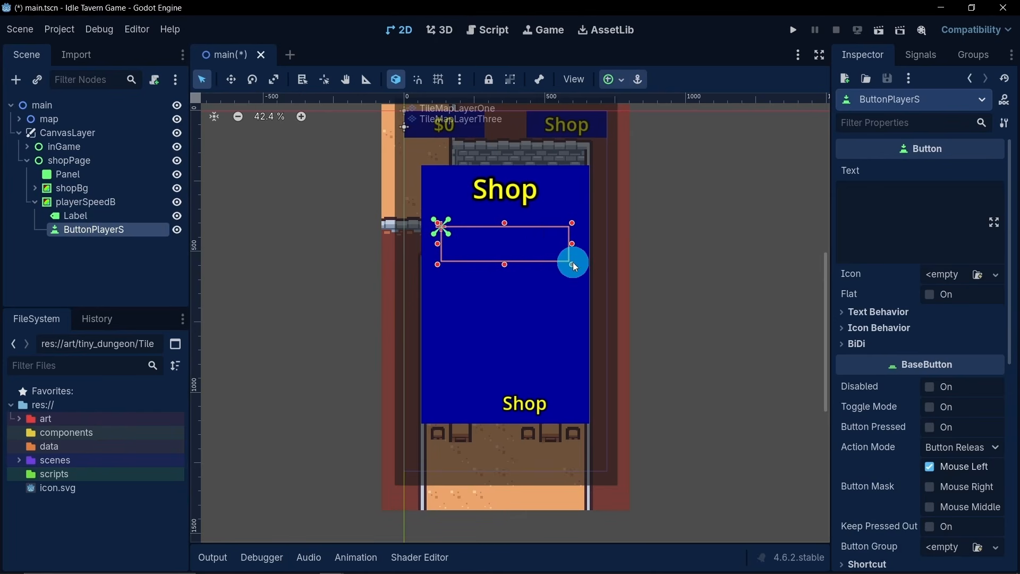
- Darken playerSpeedB's color to hex 000066
click(87, 203)
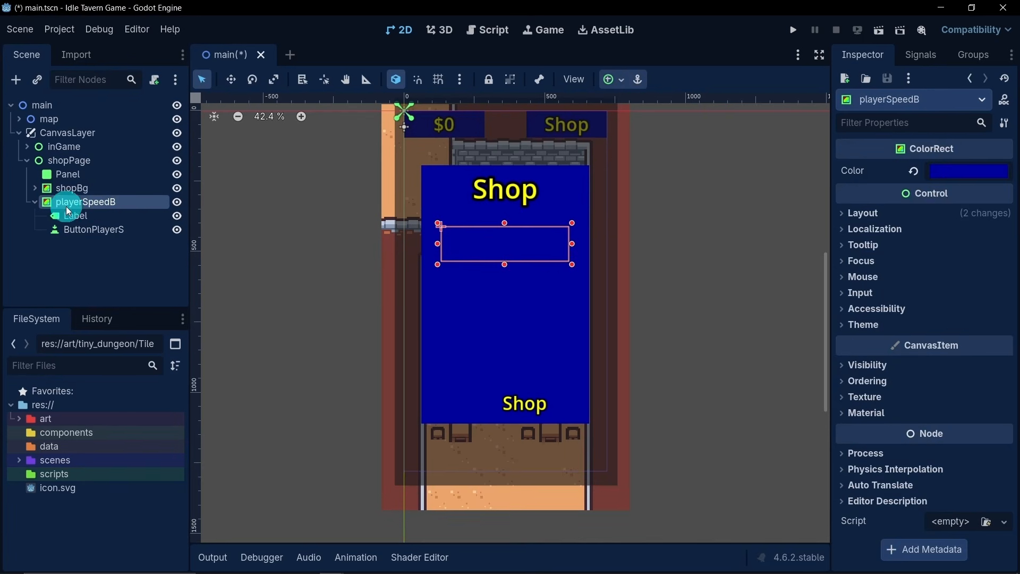
click(958, 176)
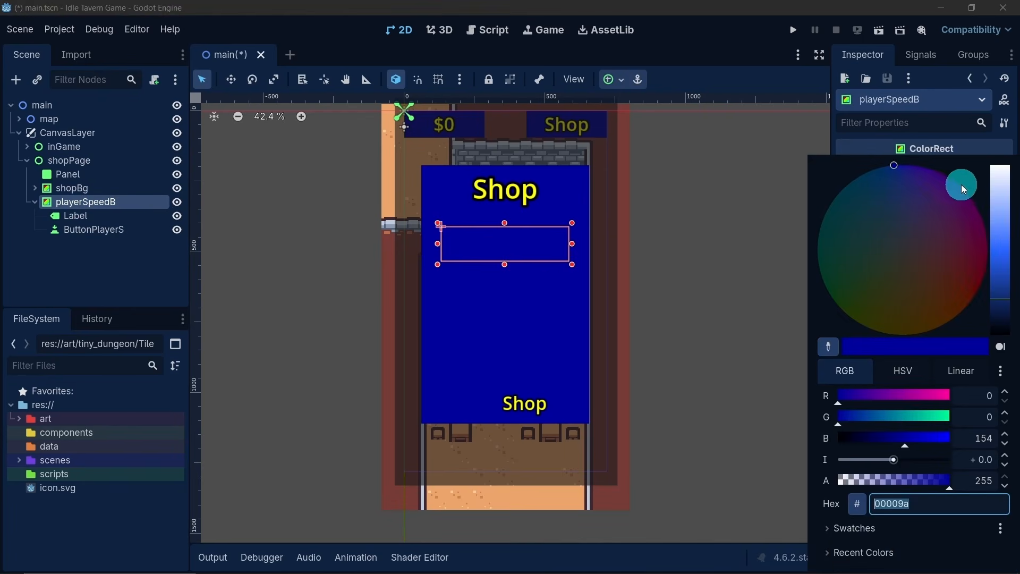
drag(997, 304, 1001, 318)
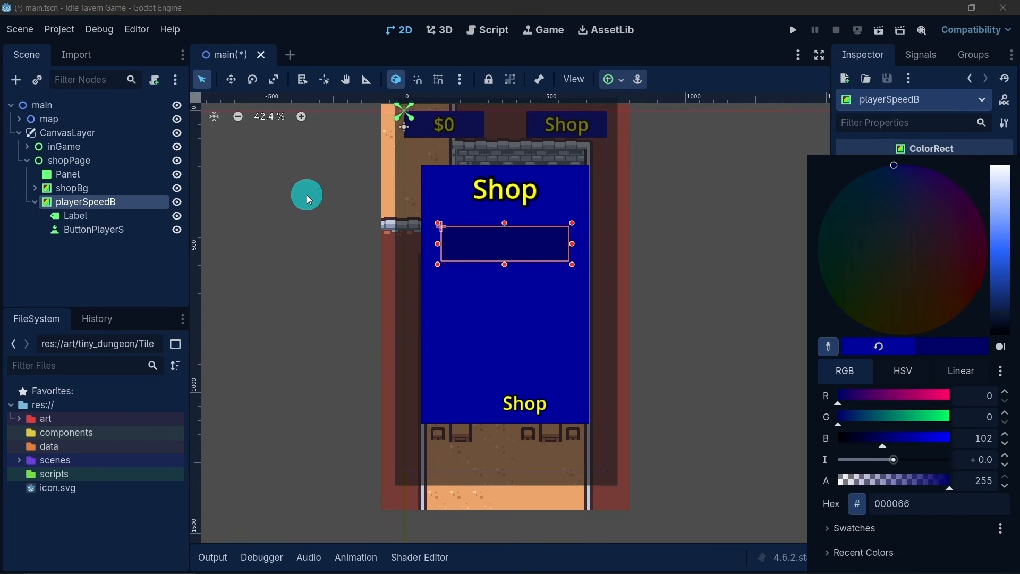
click(104, 229)
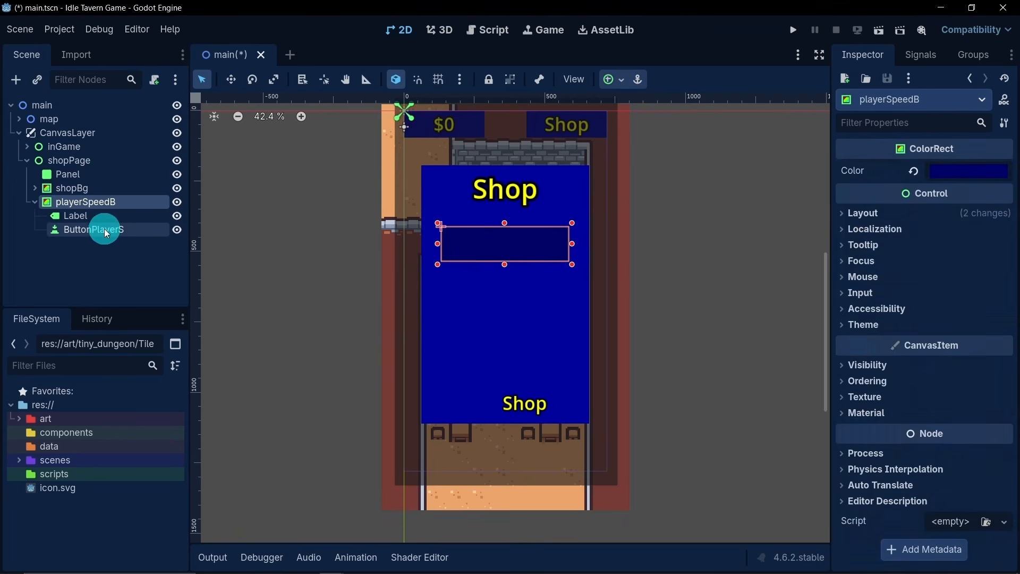
- Resize playerSpeedB's Label so that it fills the dark blue bar below the Shop title
click(104, 229)
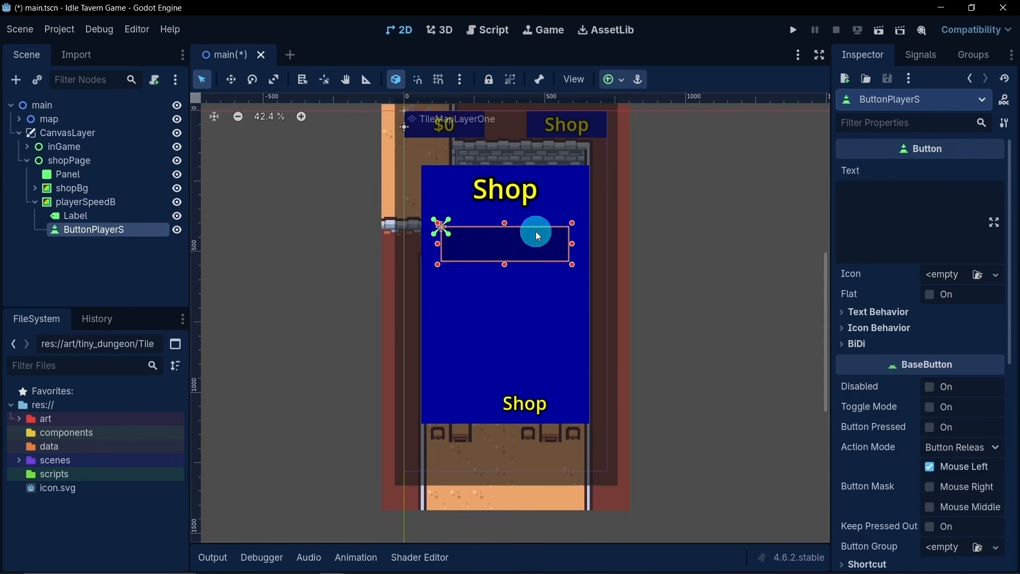
click(119, 216)
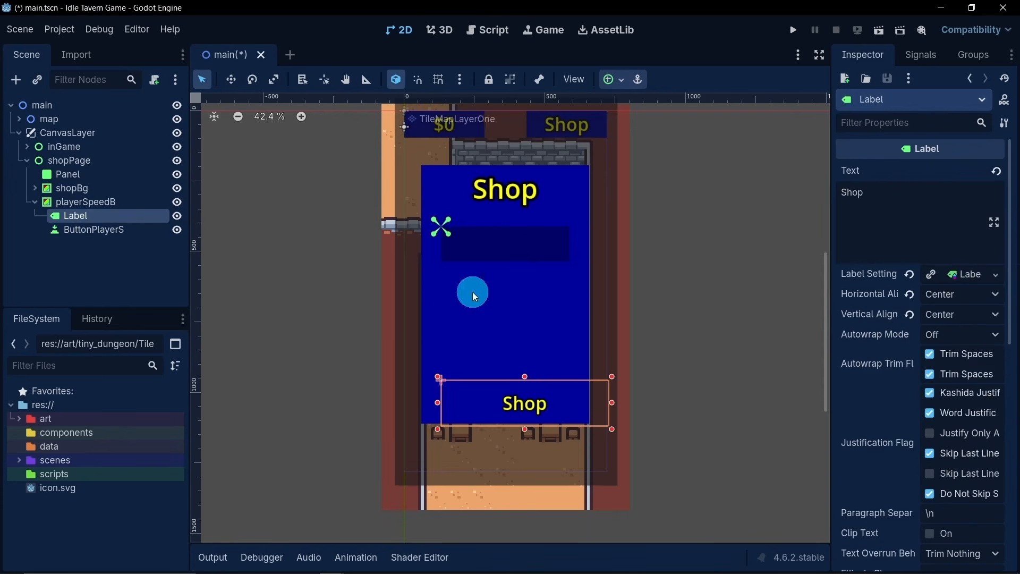
drag(438, 375, 438, 222)
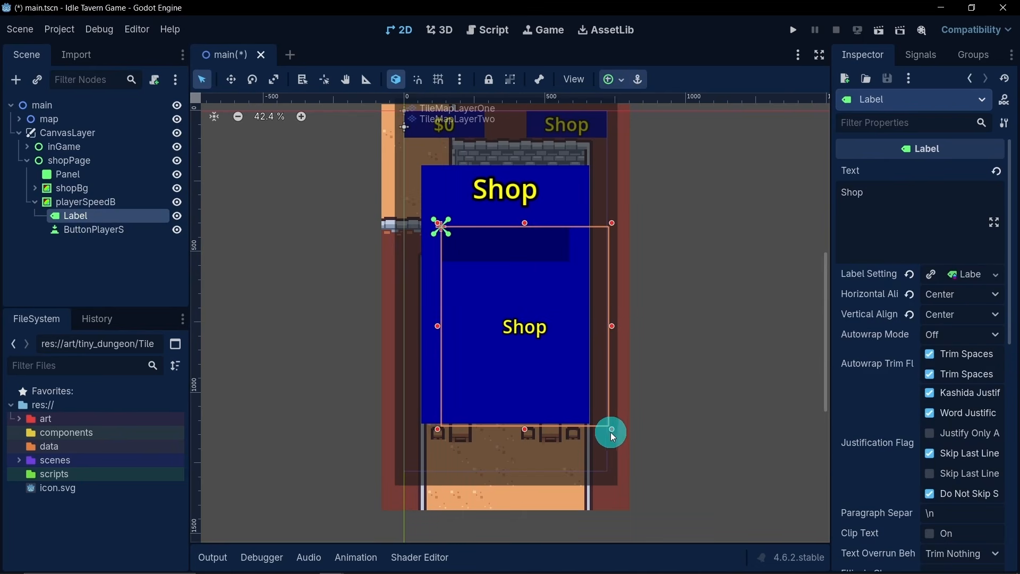
drag(612, 429, 569, 260)
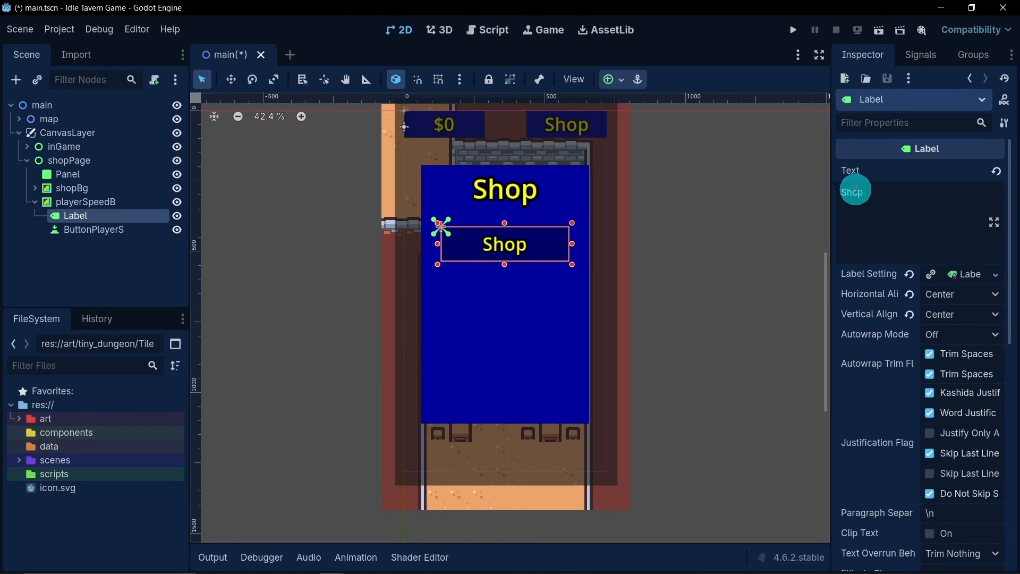
- Replace the Label's text with "Player Speed: $5"
double_click(854, 192)
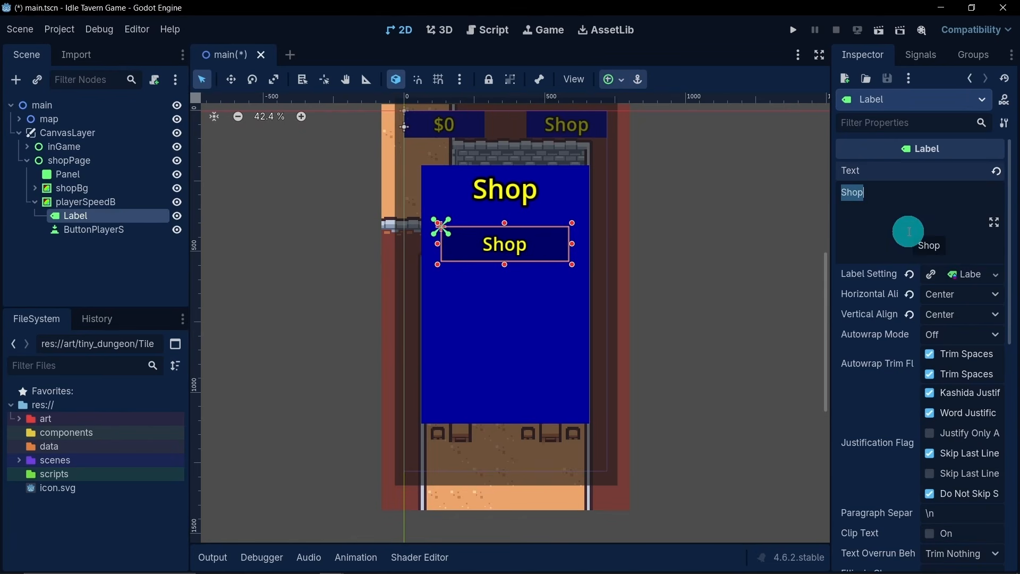
text(Player )
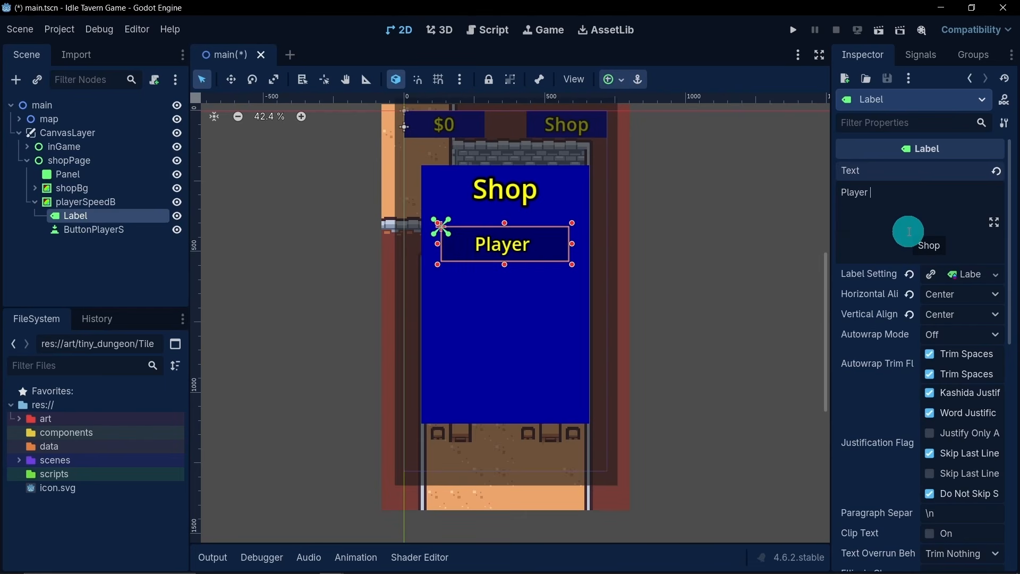
text(Speed)
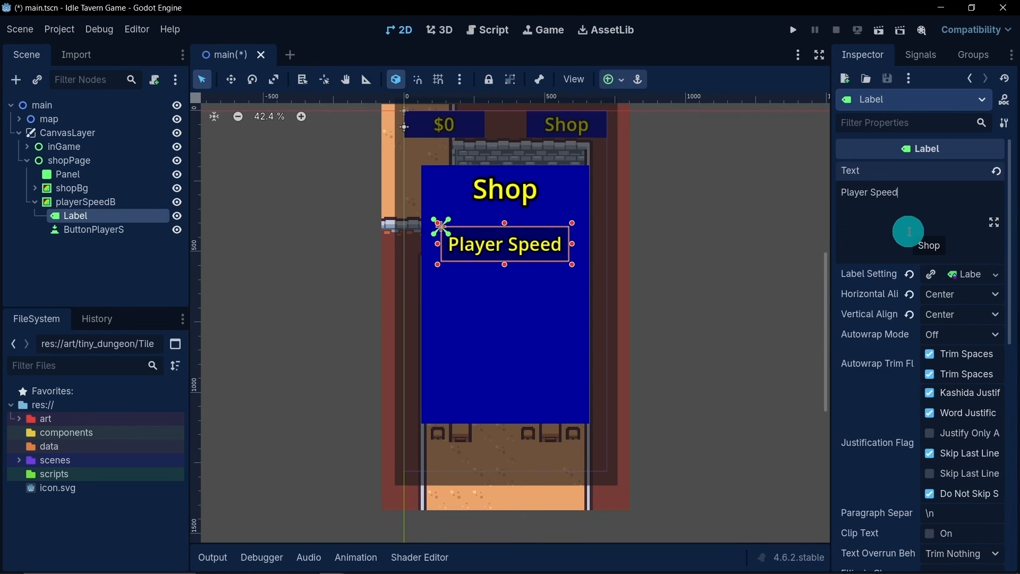
text(: )
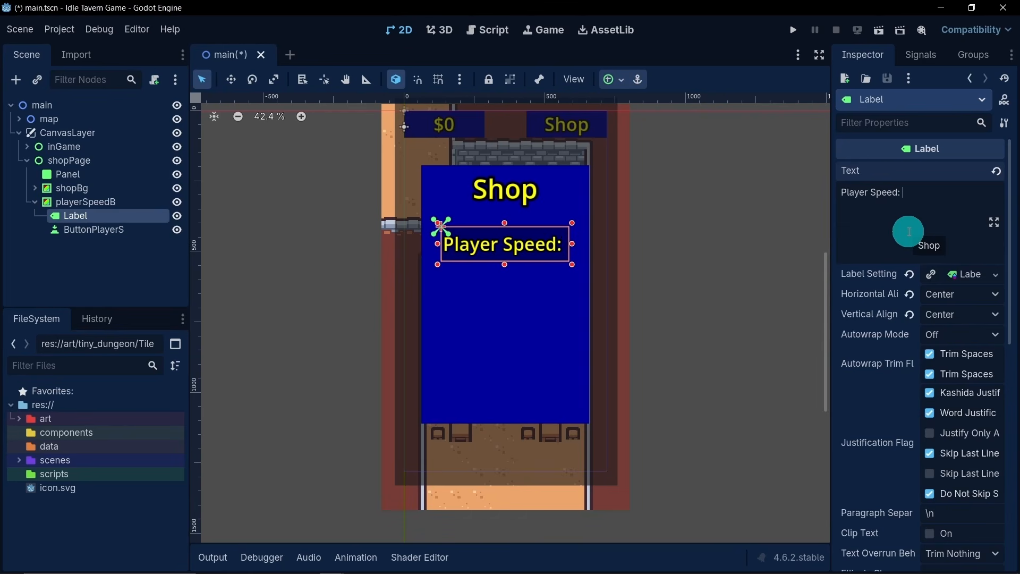
text($)
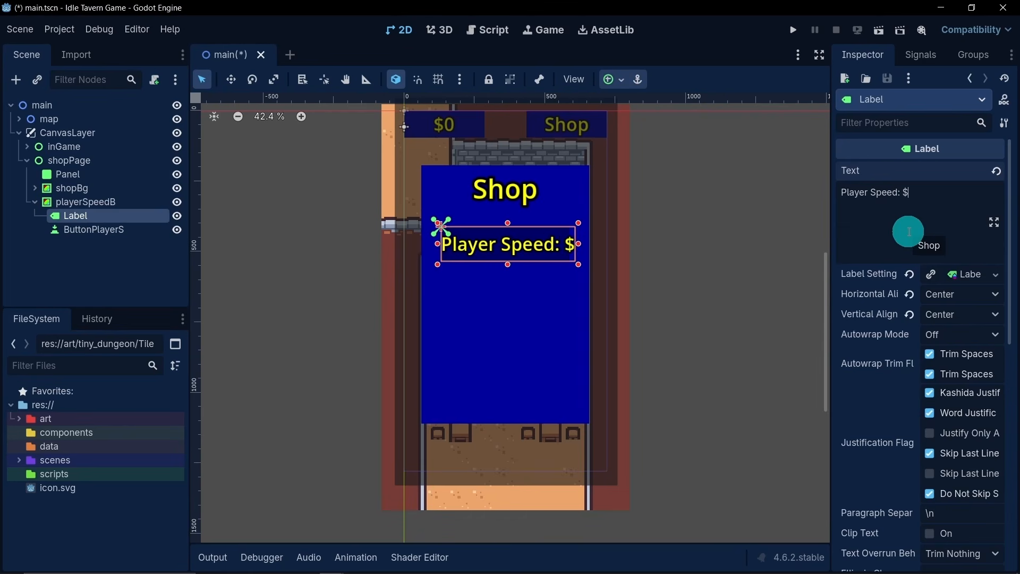
text(5)
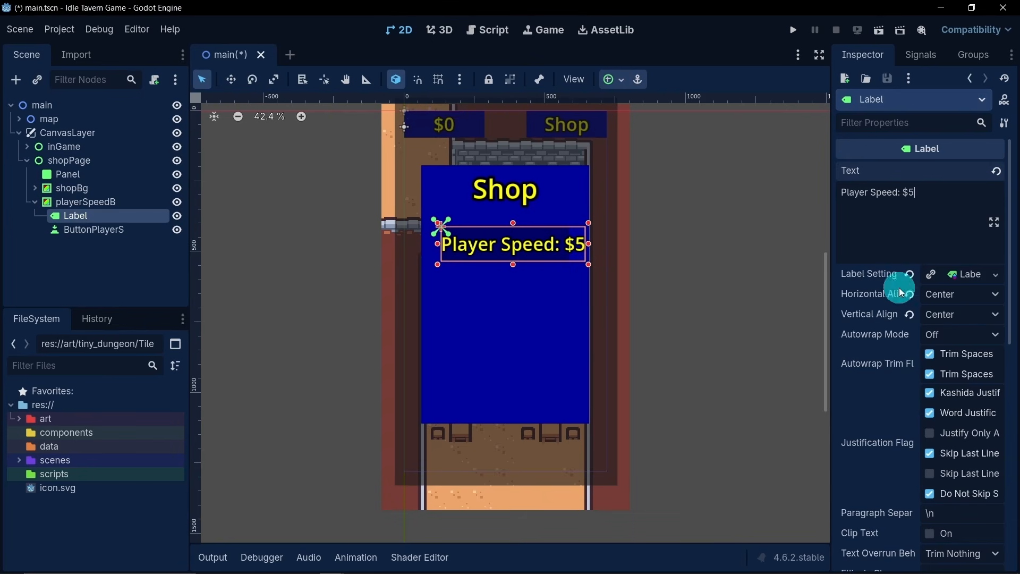
- Make the Player Speed label's label settings unique and set its font size to 40 px
click(960, 276)
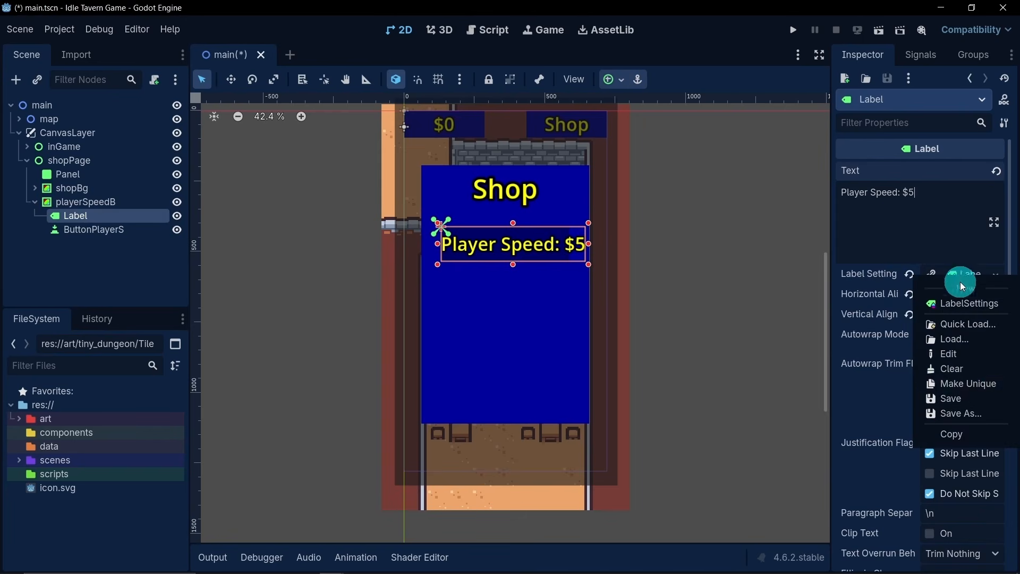
click(964, 385)
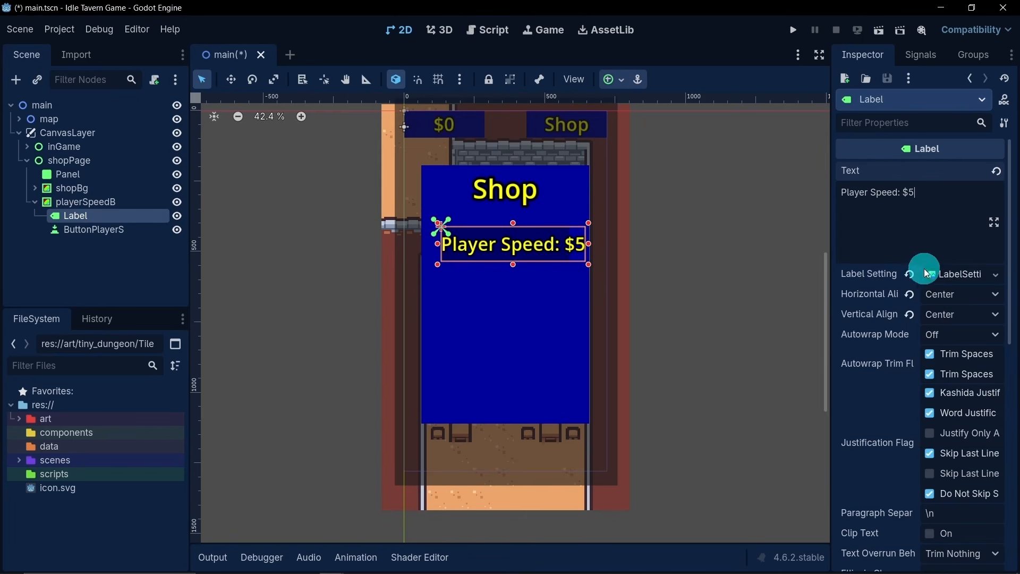
click(944, 275)
click(861, 334)
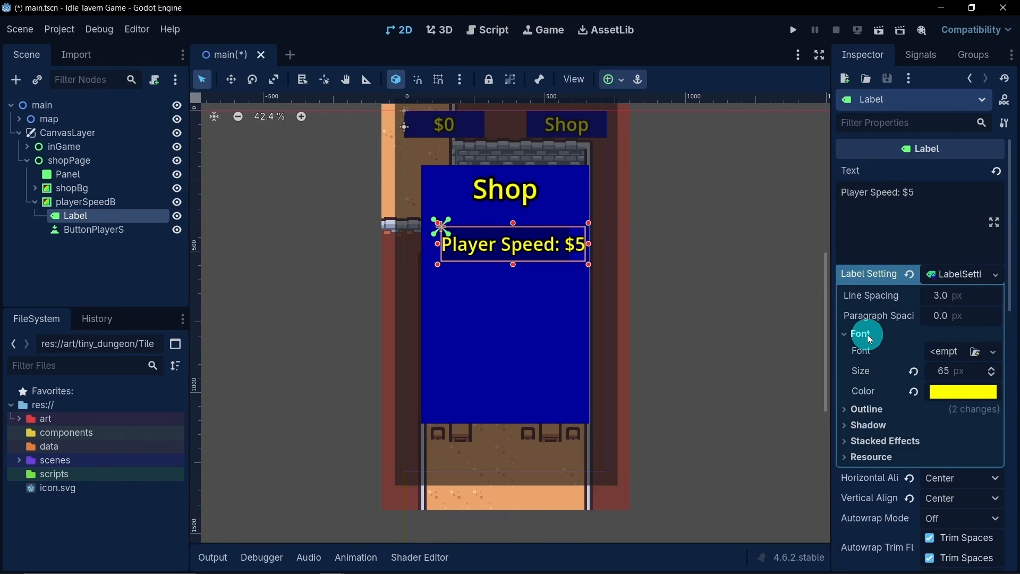
click(956, 376)
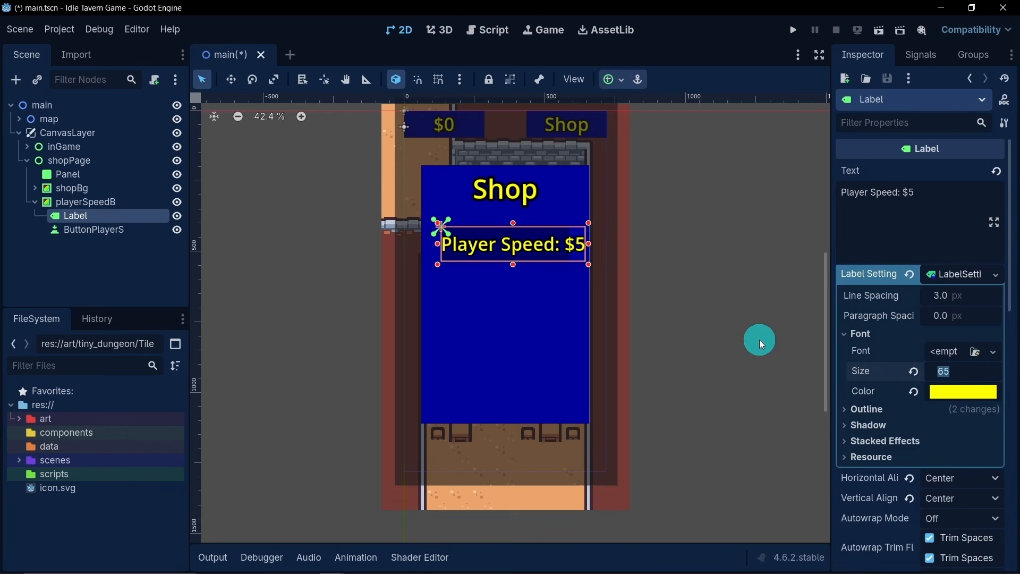
text(45)
key(Return)
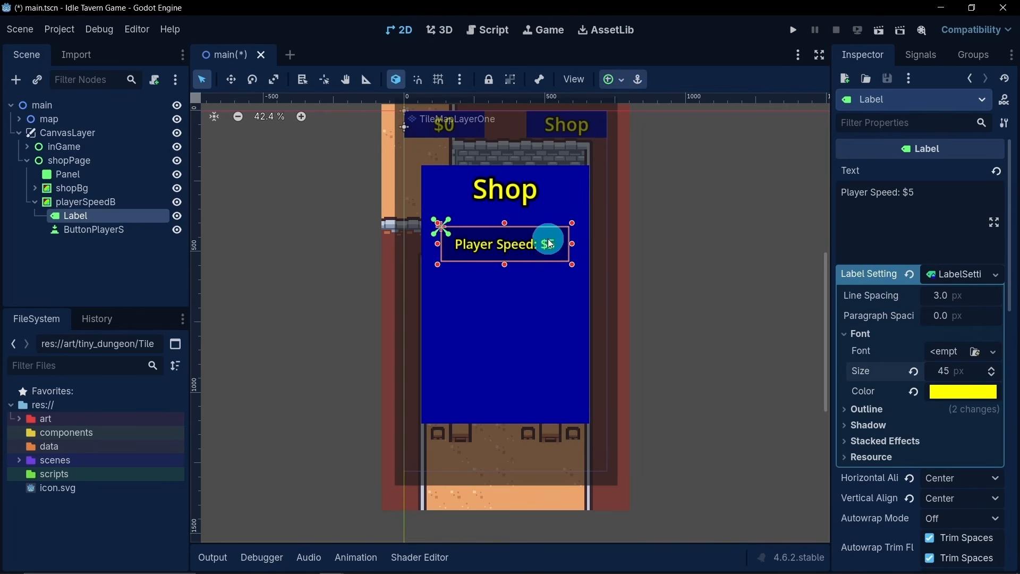
click(944, 379)
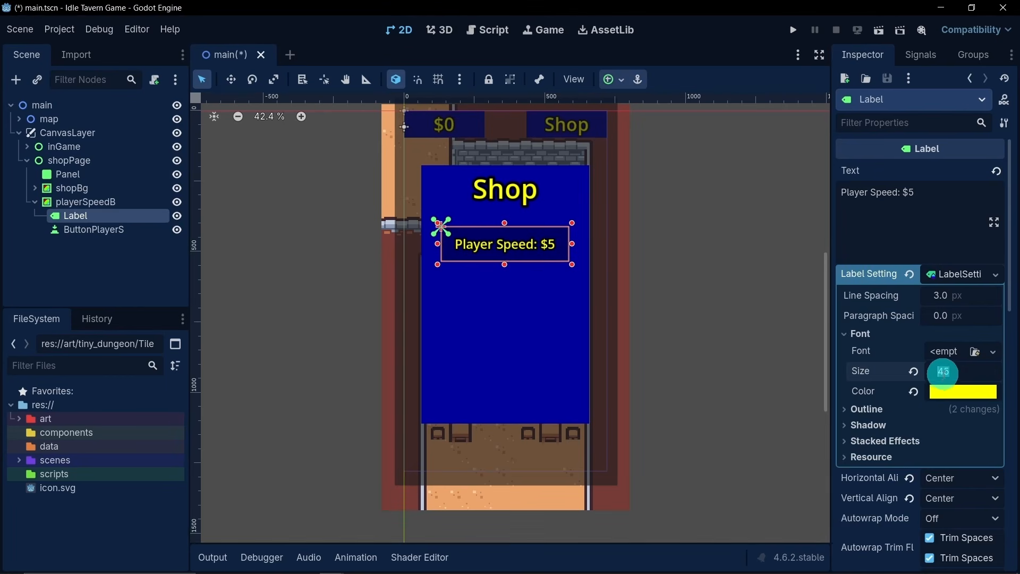
text(40)
key(Return)
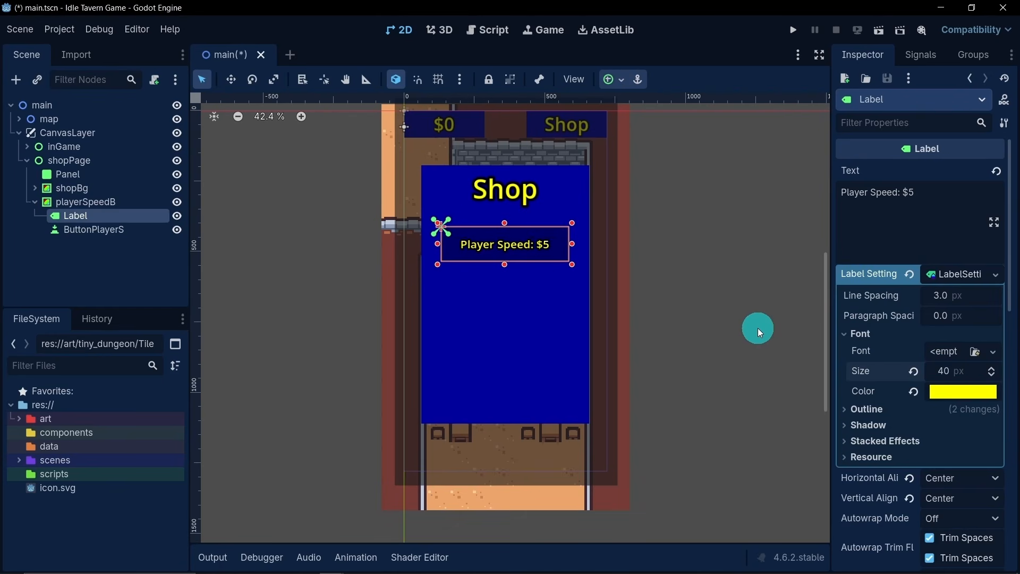
- Set the Player Speed label's font size to 45 px
click(944, 376)
text(45)
key(Return)
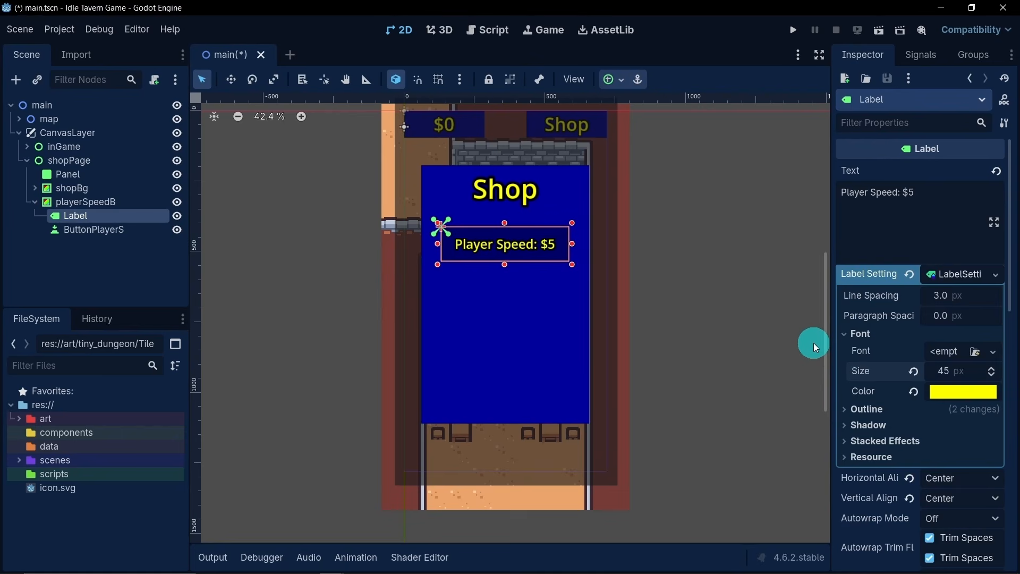
scroll(501, 261, up, 7)
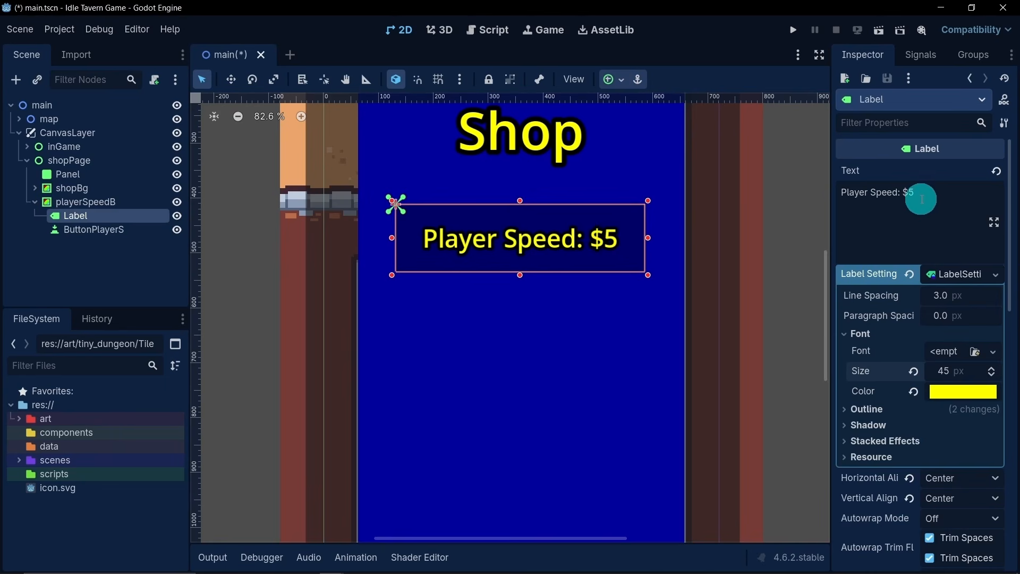
- Try the longer prices $500 and $50 in the Player Speed label's text, and restore the price to $5
click(946, 216)
text(00)
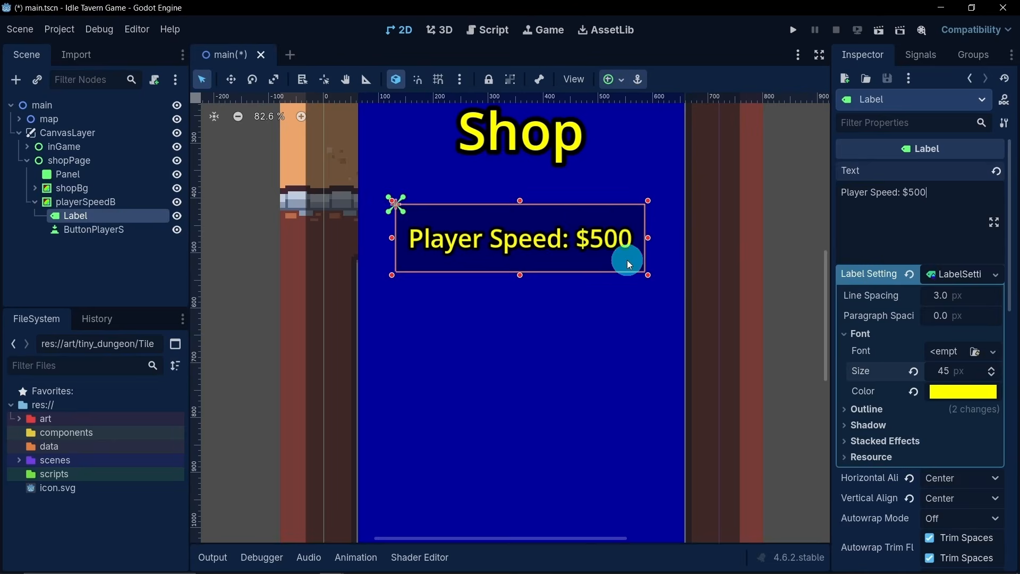
scroll(627, 260, down, 4)
key(BackSpace)
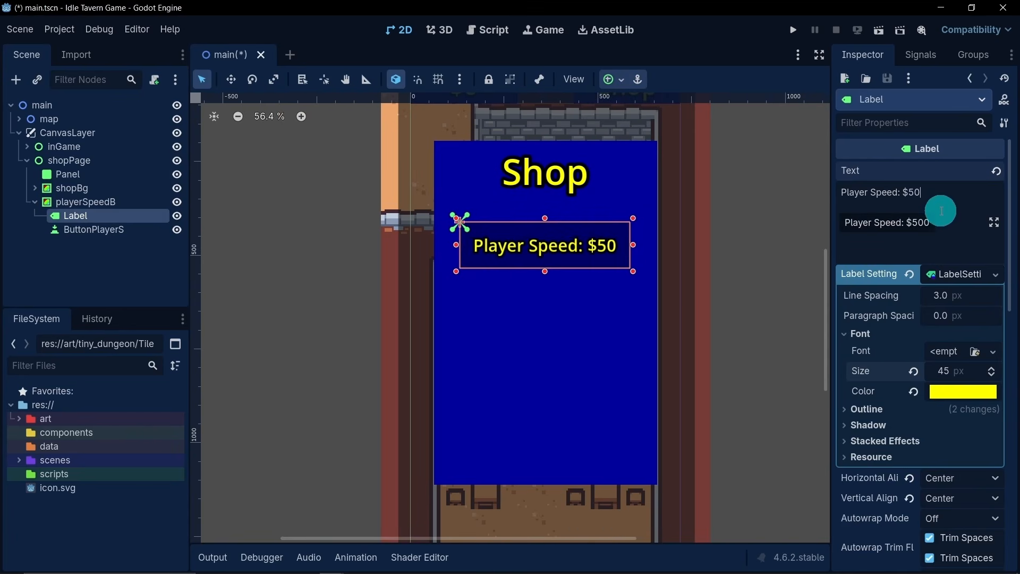
key(BackSpace)
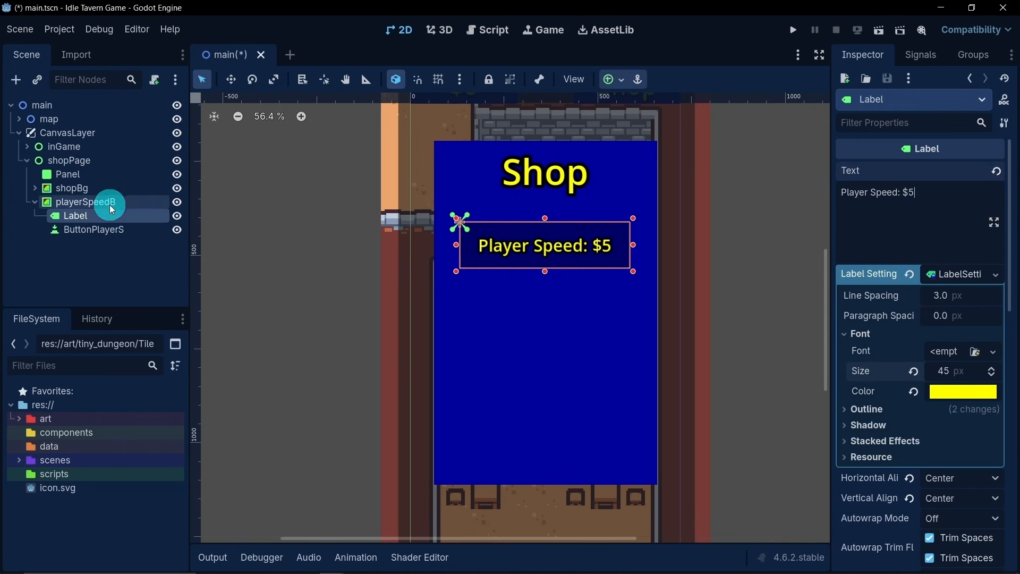
- Duplicate the playerSpeedB node with its children and move the copy straight down below the original bar on the shop page
click(100, 230)
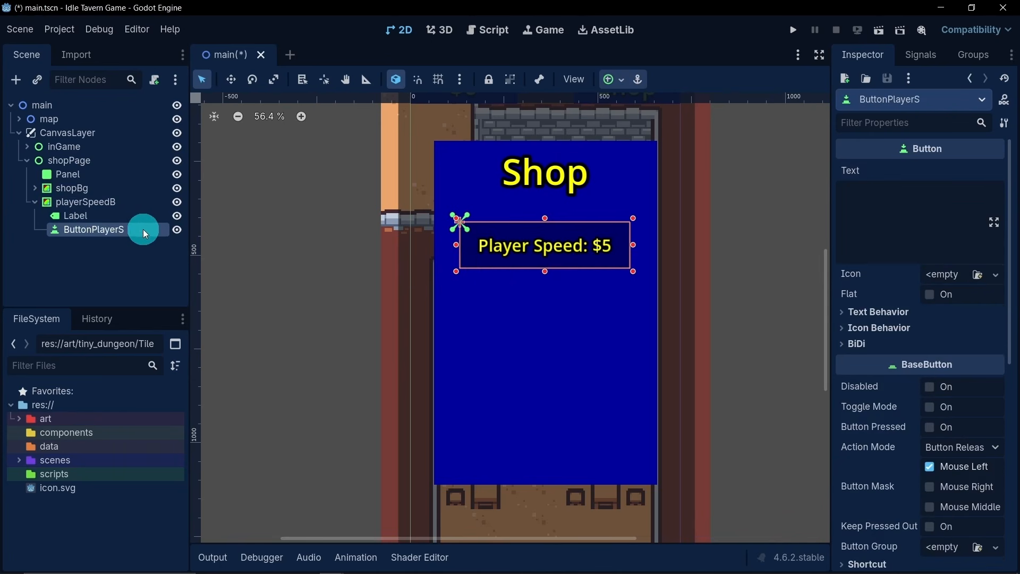
click(35, 202)
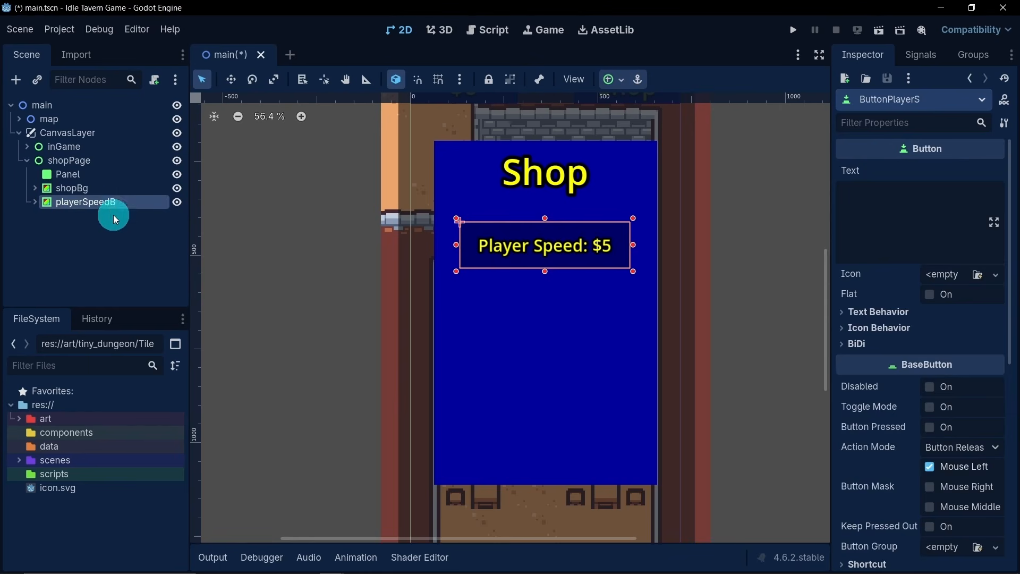
key(ctrl+d)
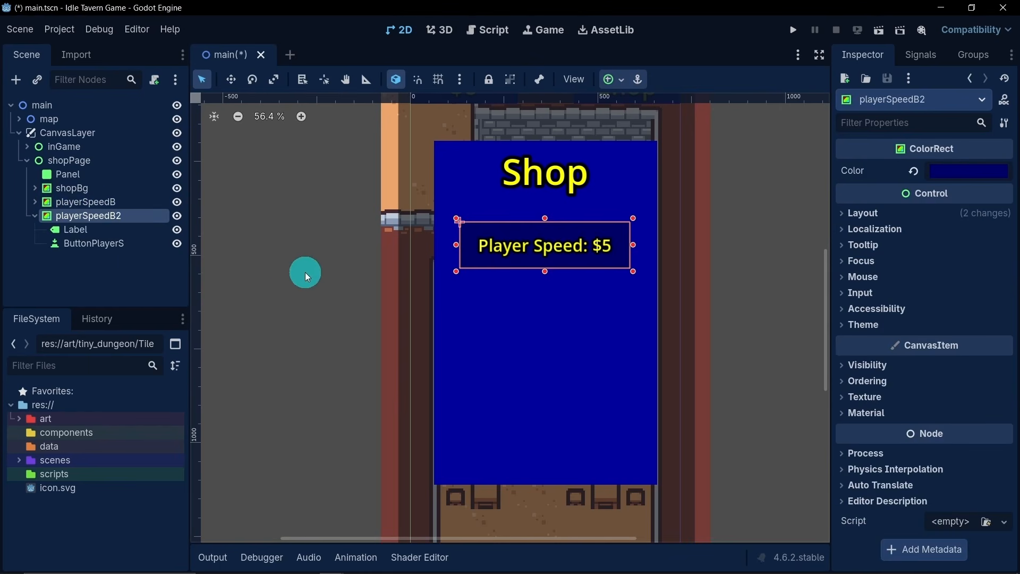
click(232, 81)
drag(466, 239, 459, 312)
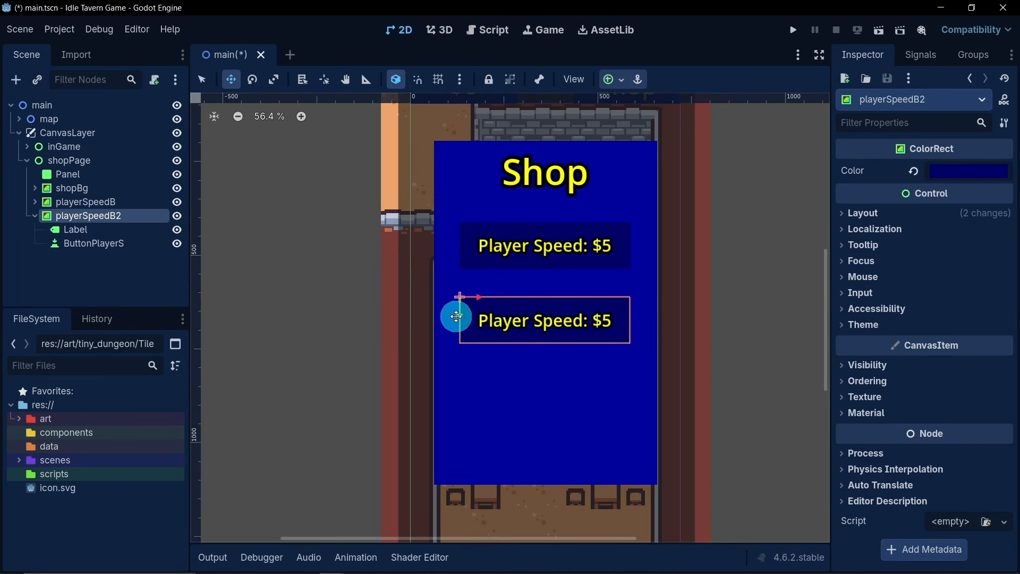
- Rename the duplicated bar node as ghostSpeedB
double_click(132, 219)
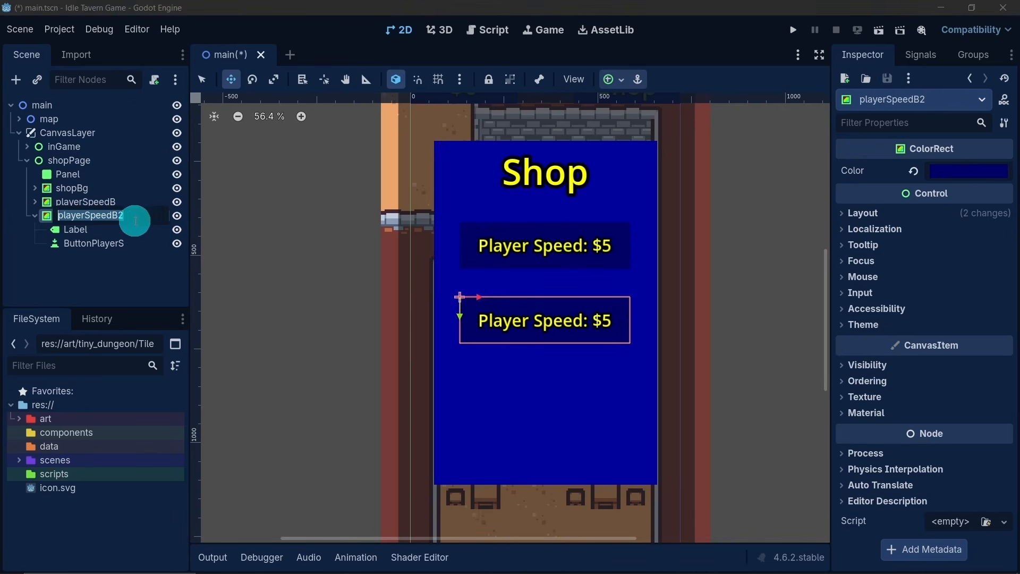
text(G)
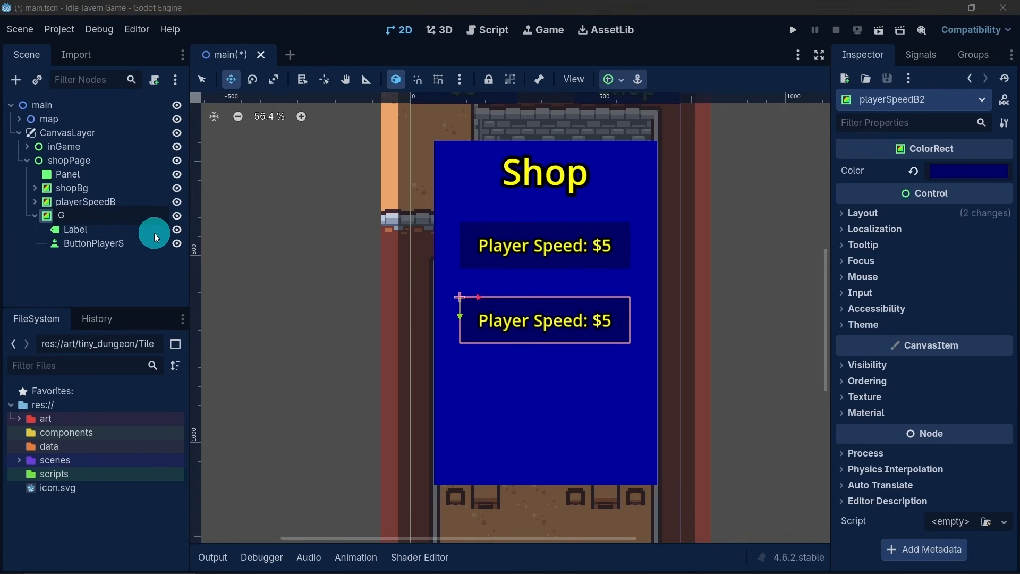
text(host Spee)
key(BackSpace)
key(BackSpace)
key(BackSpace)
key(BackSpace)
key(BackSpace)
key(BackSpace)
key(BackSpace)
key(BackSpace)
key(BackSpace)
key(BackSpace)
text(ghostSpeedB)
key(Return)
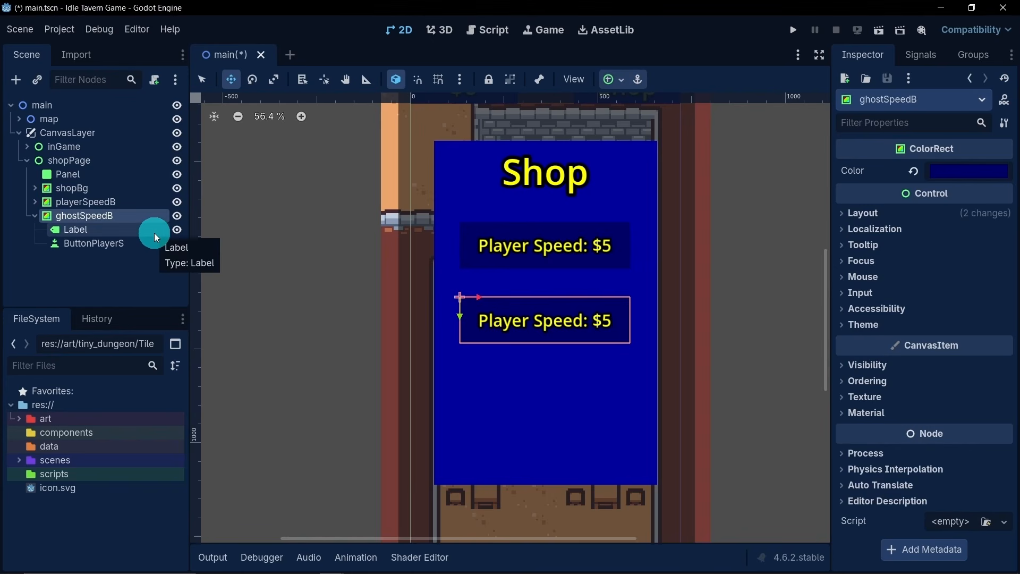
- Change the text of ghostSpeedB's Label to "Ghost Speed: $5"
click(97, 230)
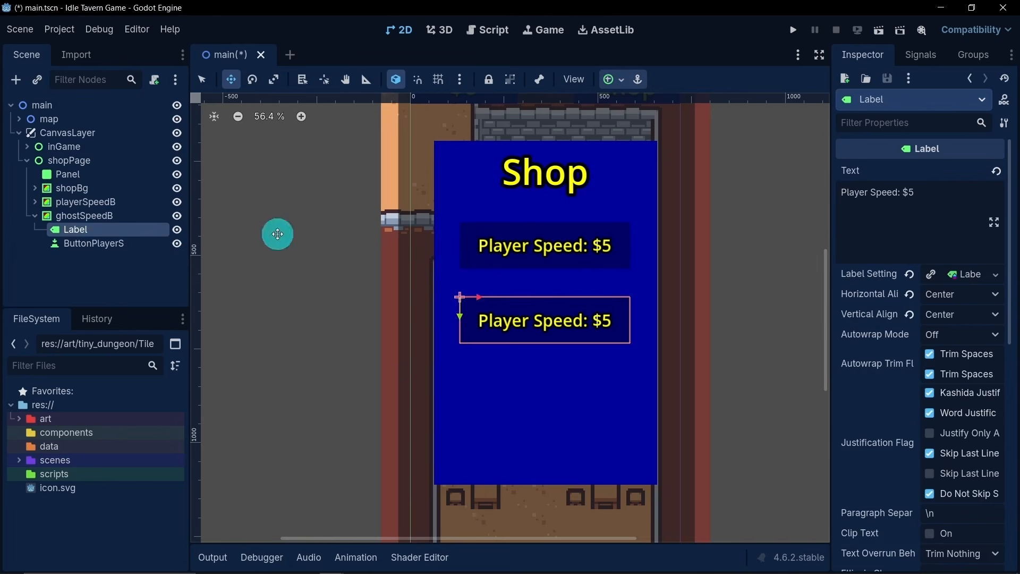
double_click(856, 191)
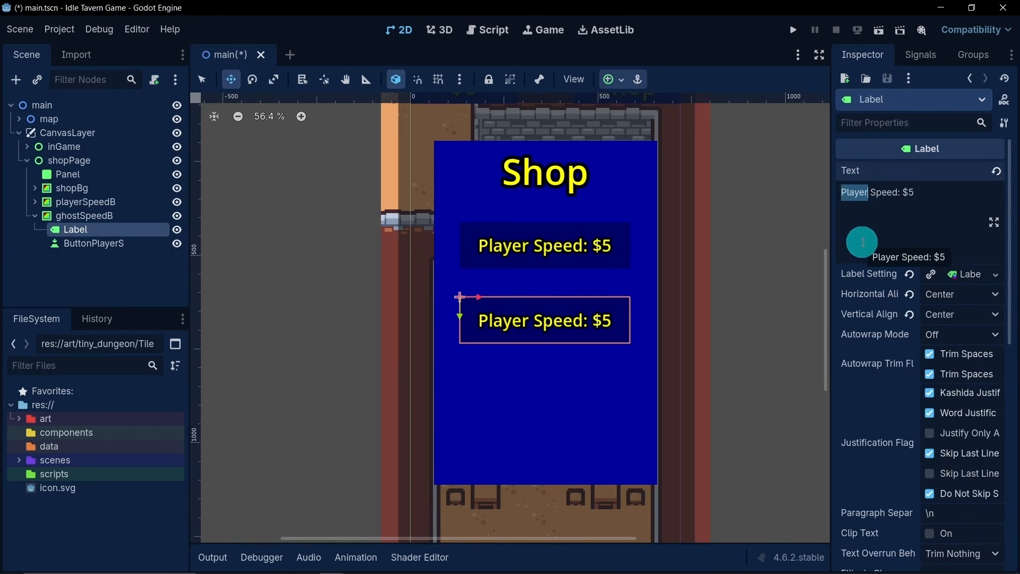
text(Ghost)
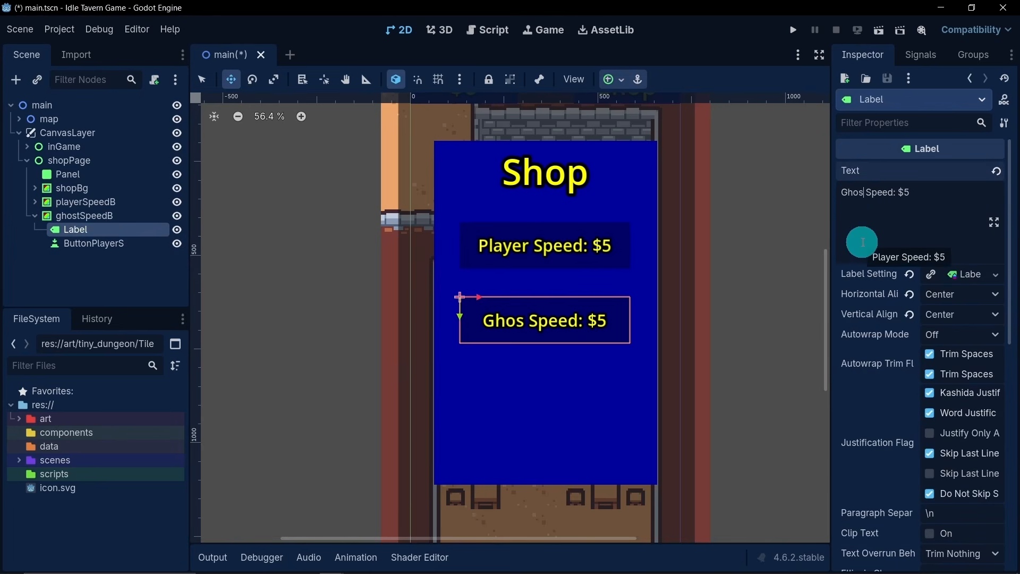
- Open the name of ghostSpeedB's button node for editing and select the "Player" part of it
click(127, 243)
click(138, 246)
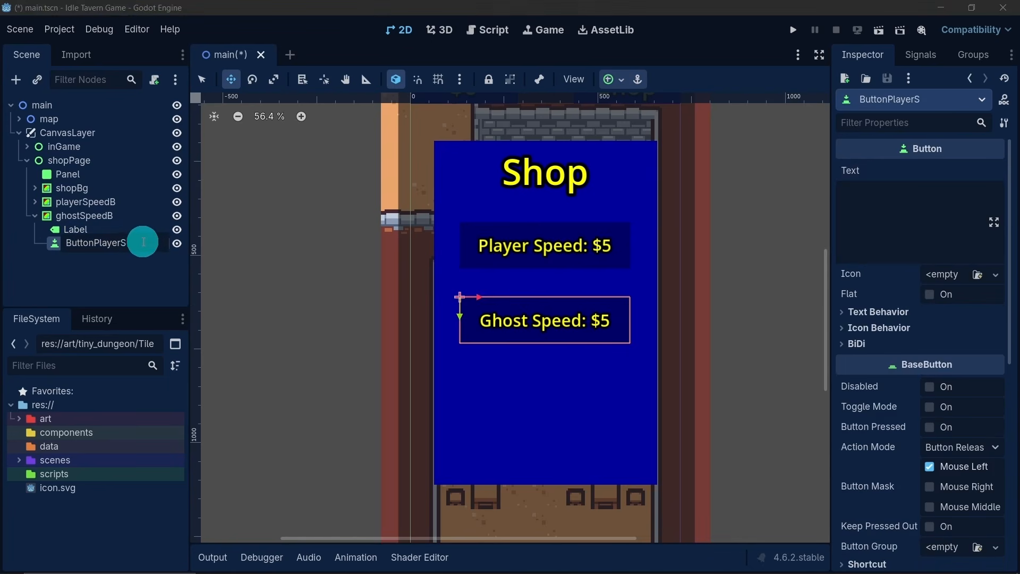
drag(120, 244, 99, 248)
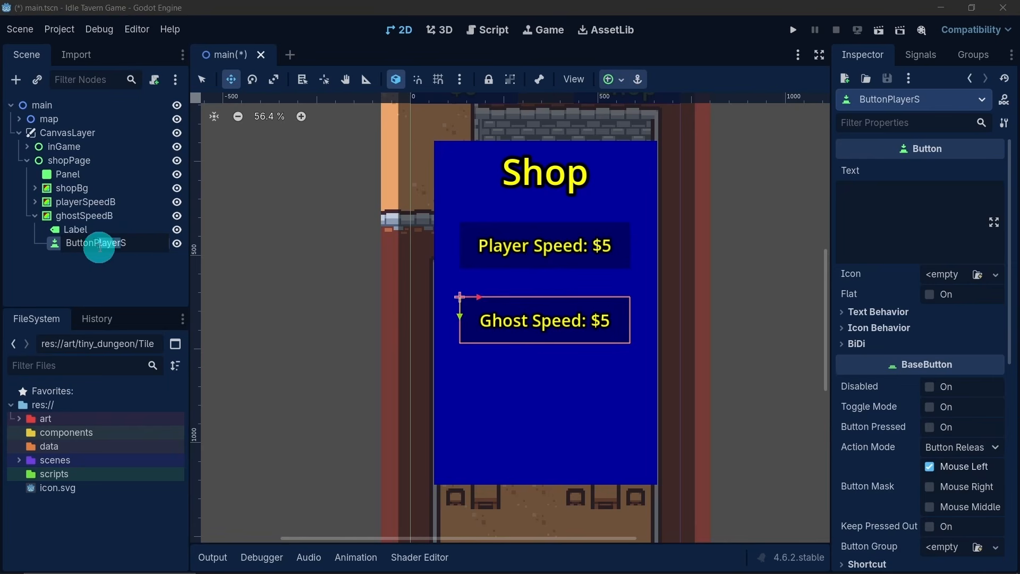
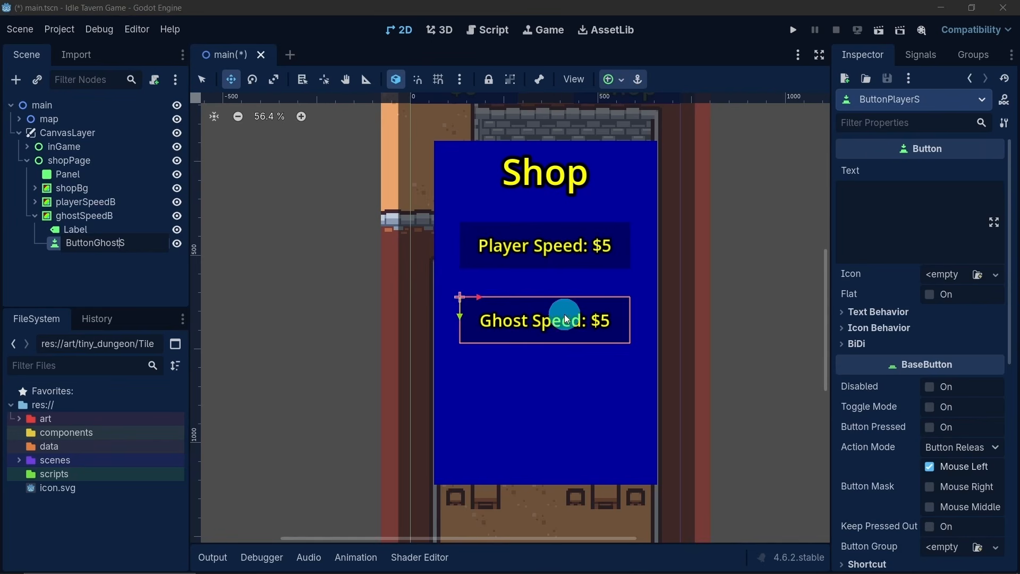
- Confirm the button node's new name ButtonGhostS and duplicate the ghostSpeedB node with its children
click(83, 218)
click(34, 216)
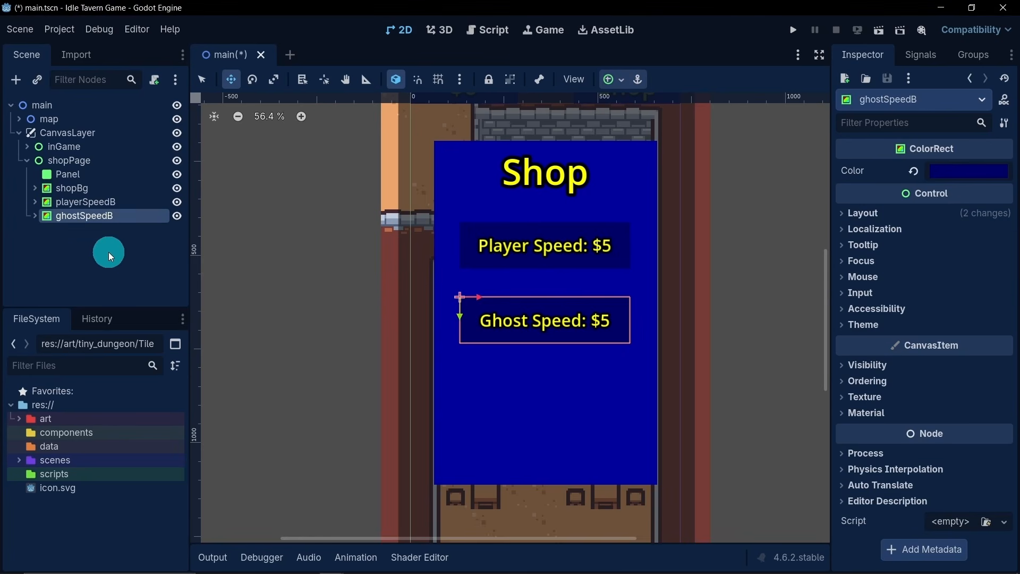
key(ctrl+d)
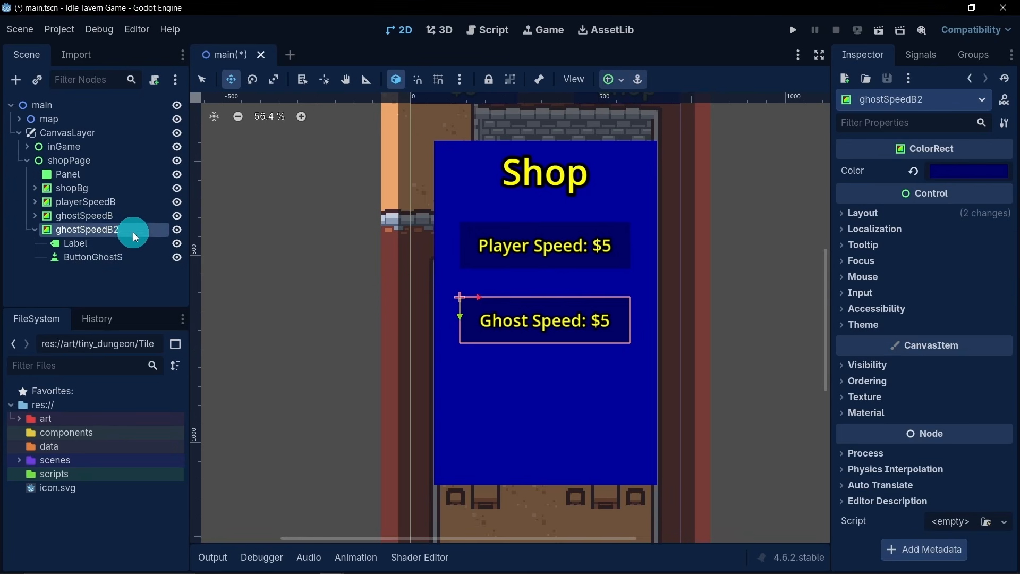
double_click(126, 231)
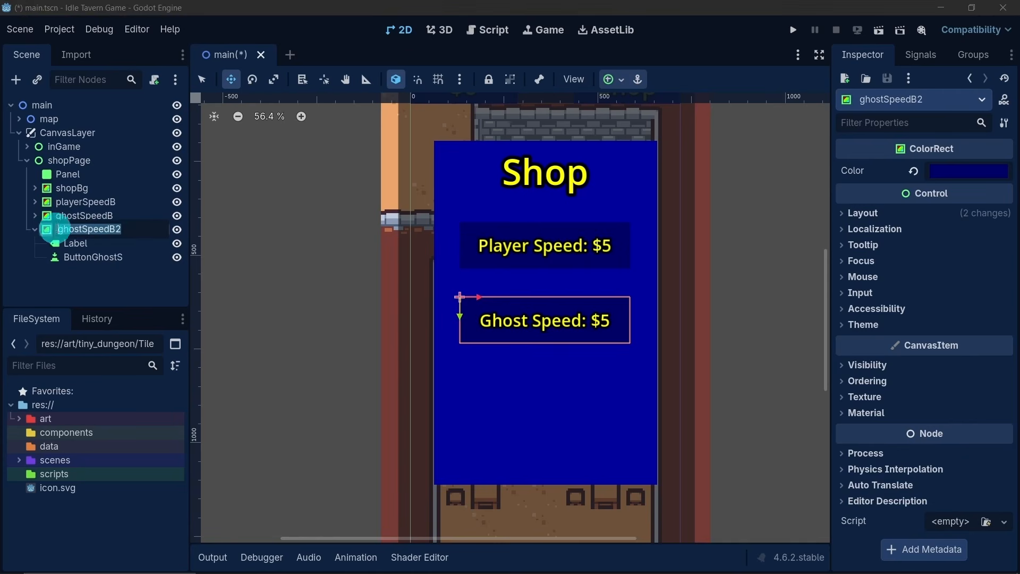
click(96, 231)
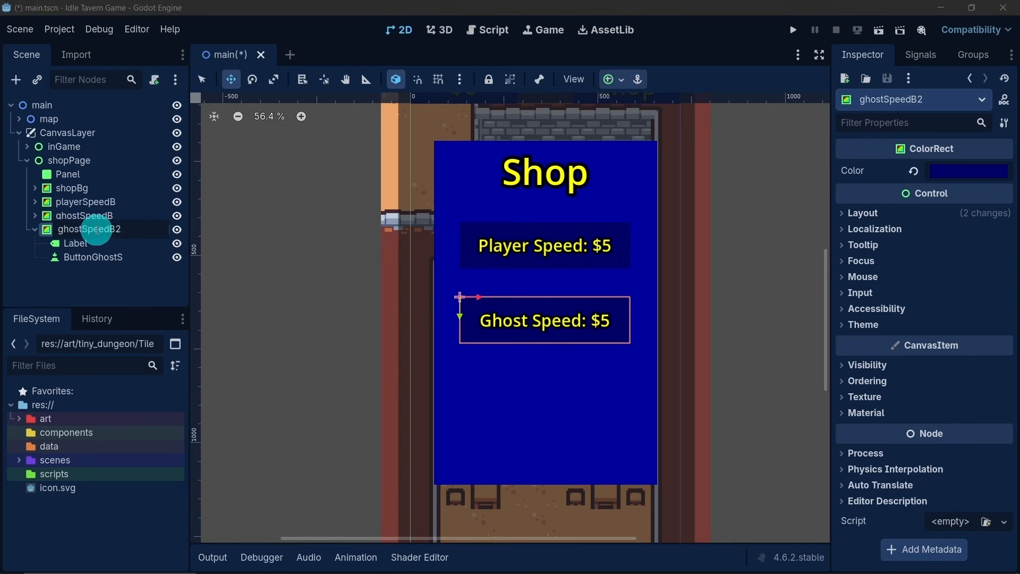
drag(129, 228, 87, 231)
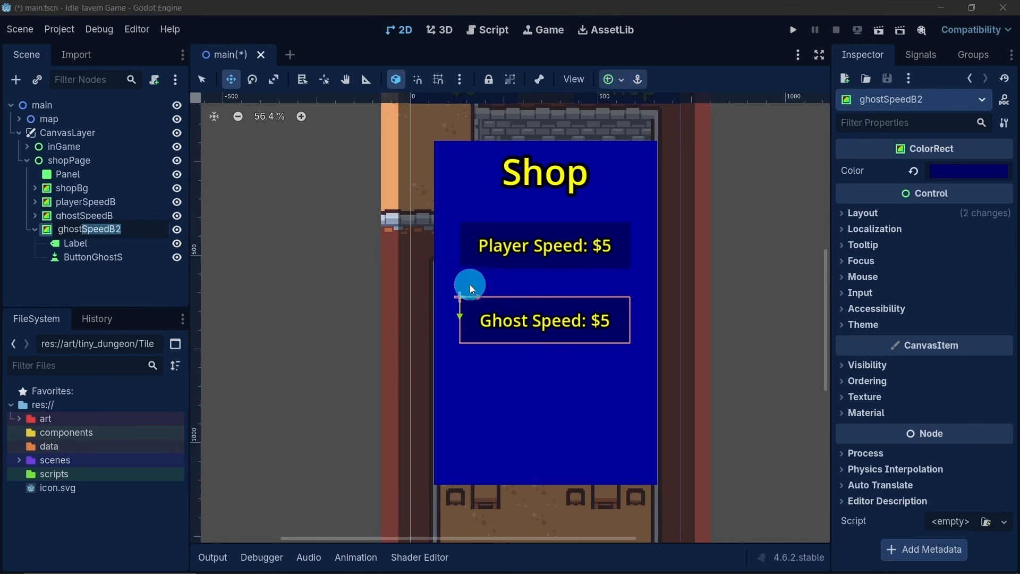
scroll(478, 293, down, 3)
click(484, 293)
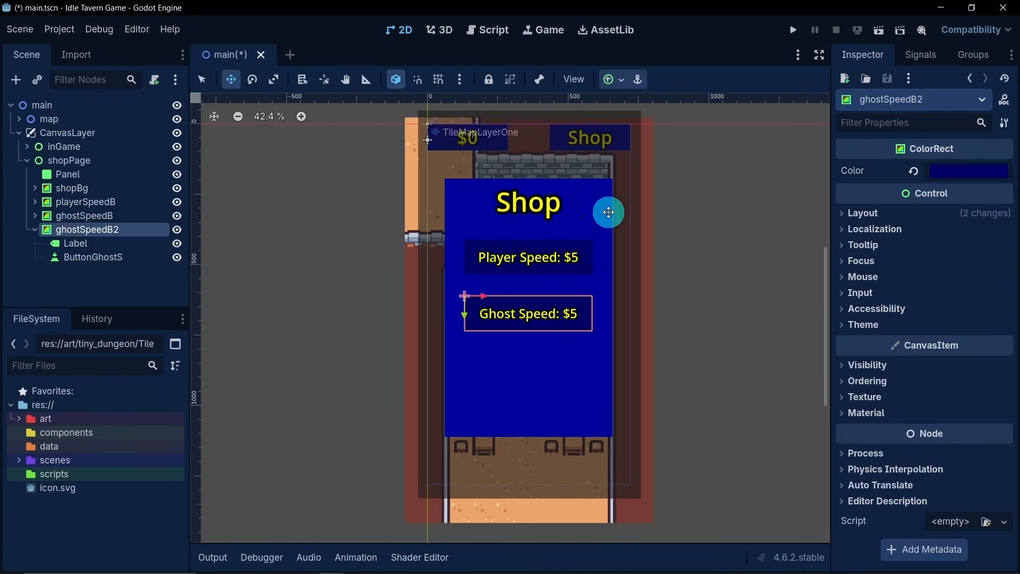
scroll(518, 228, up, 2)
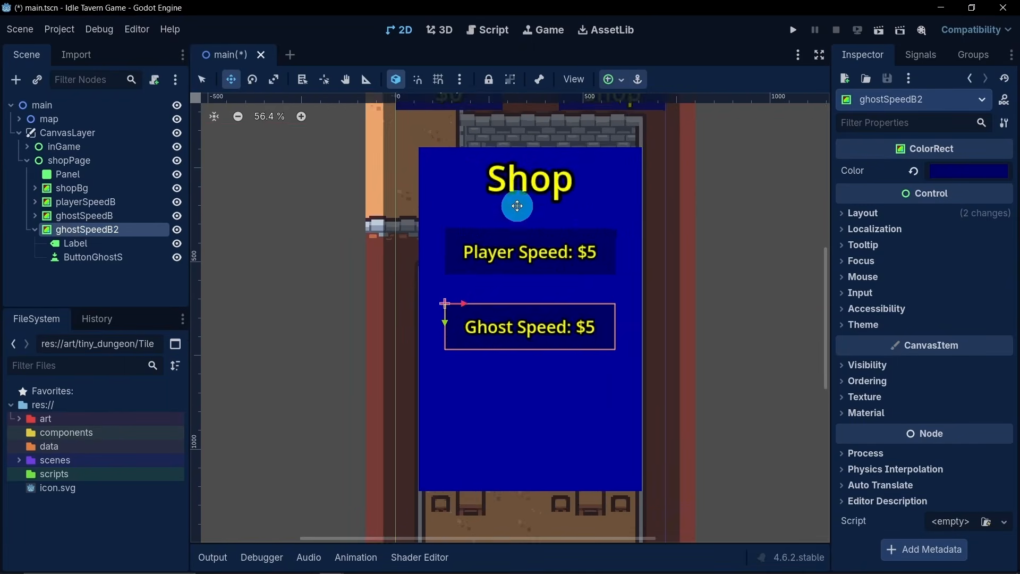
scroll(581, 223, down, 2)
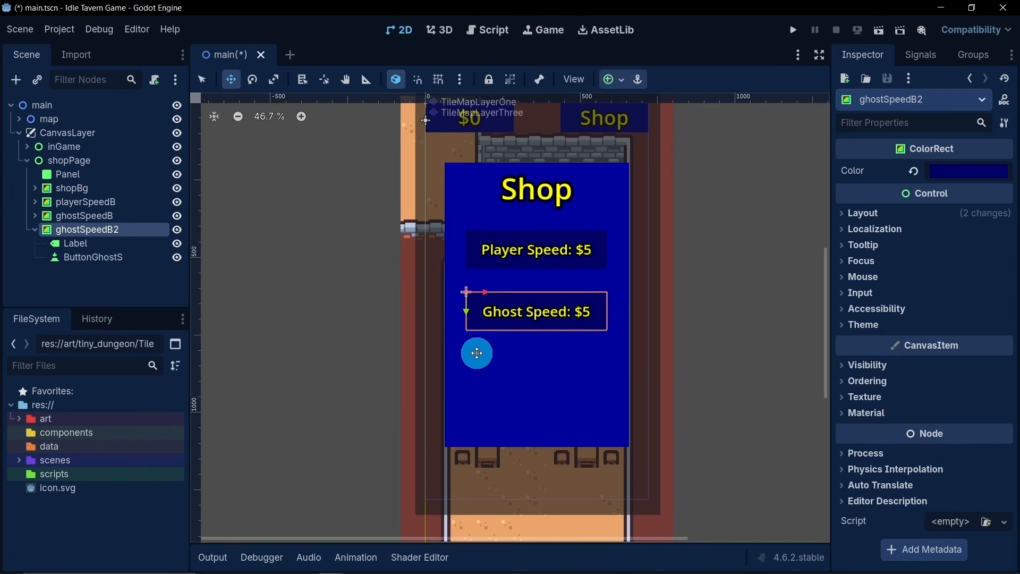
- Rename the duplicated ghost speed bar node as ghostPotionB
double_click(126, 230)
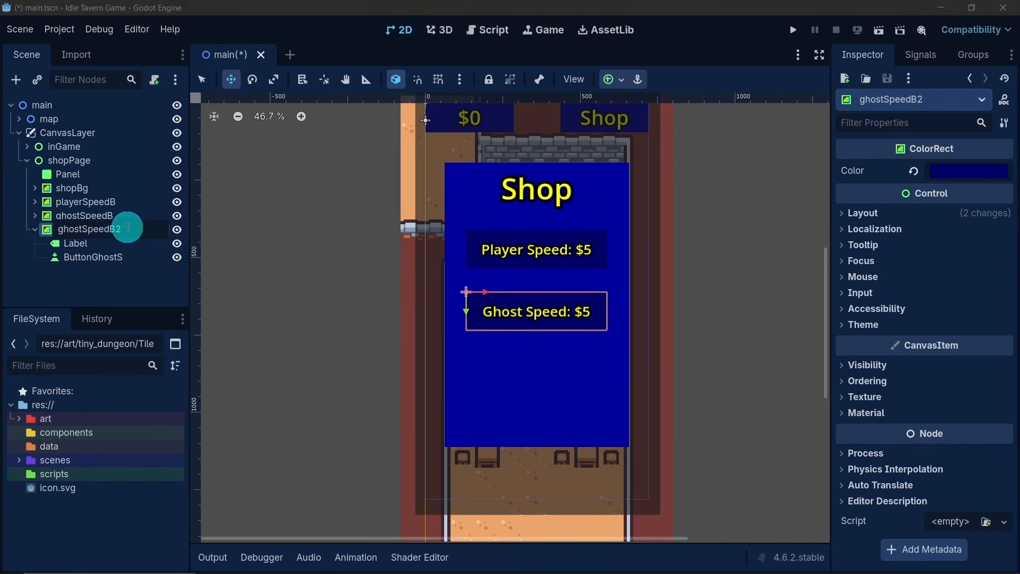
drag(85, 234, 147, 273)
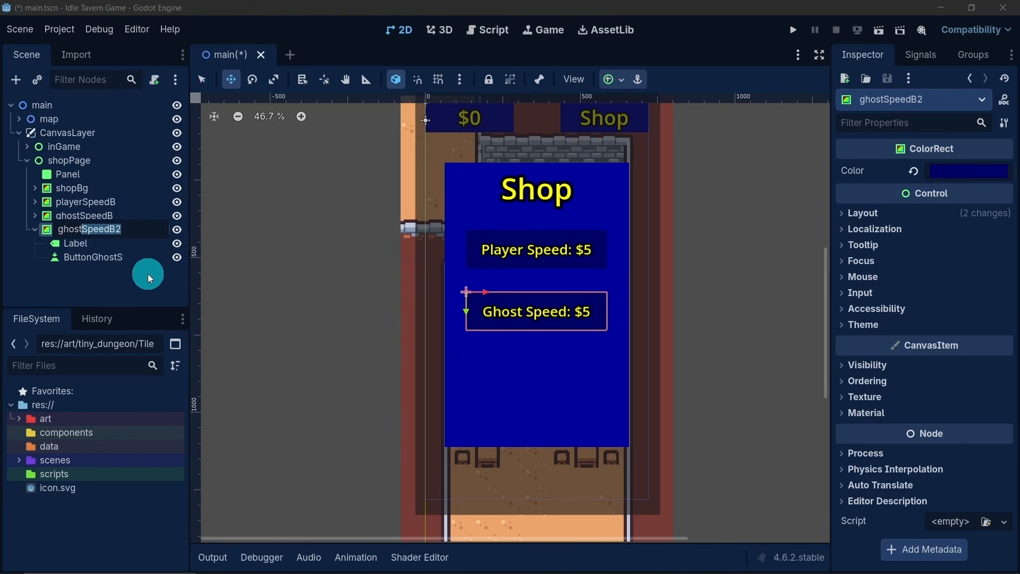
text(PotionS)
key(BackSpace)
text(B)
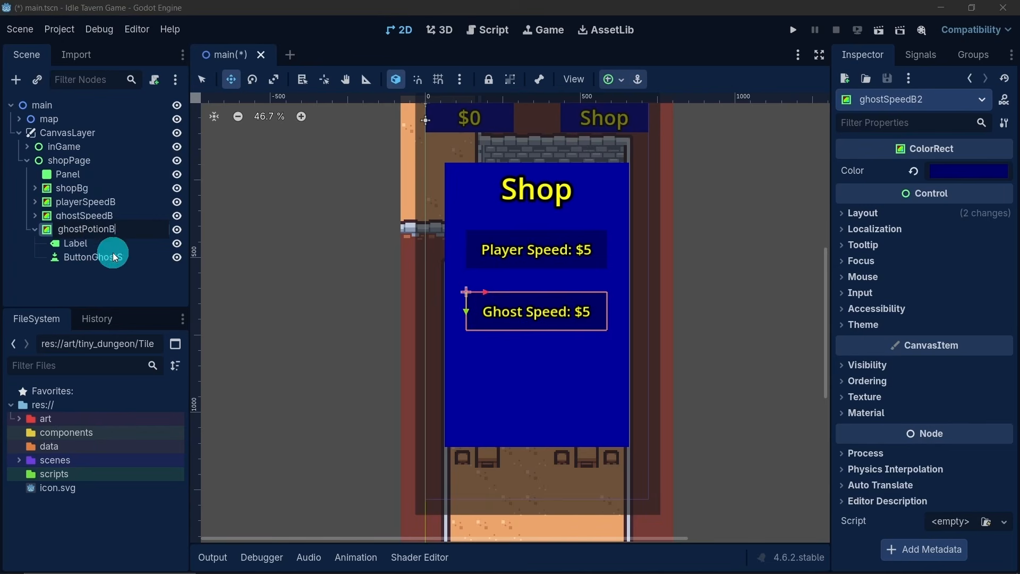
click(124, 228)
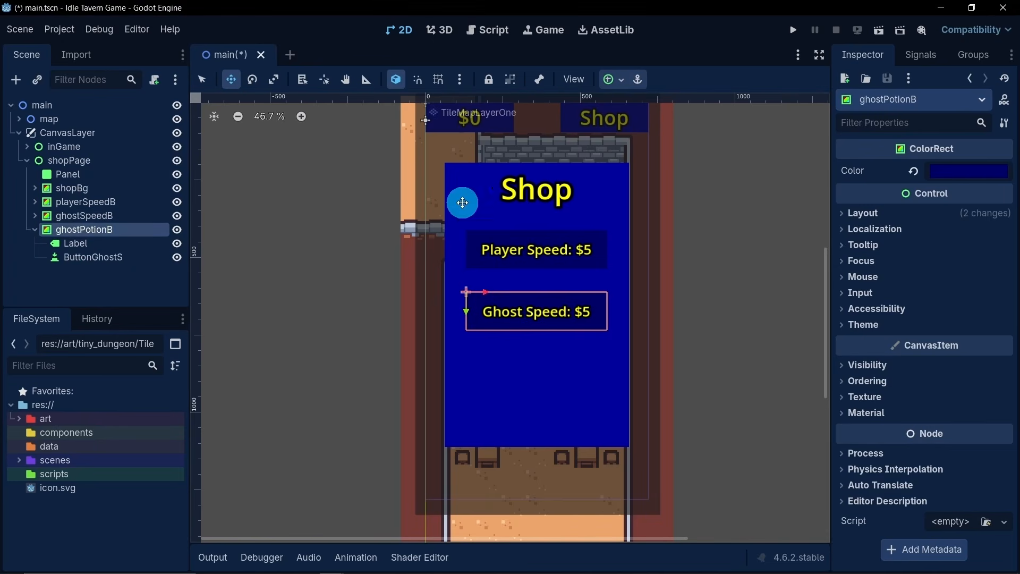
- Move ghostPotionB straight down below the Ghost Speed bar, to about x 131, y 808 px, and show its layout transform values
drag(464, 310, 470, 366)
scroll(462, 356, up, 8)
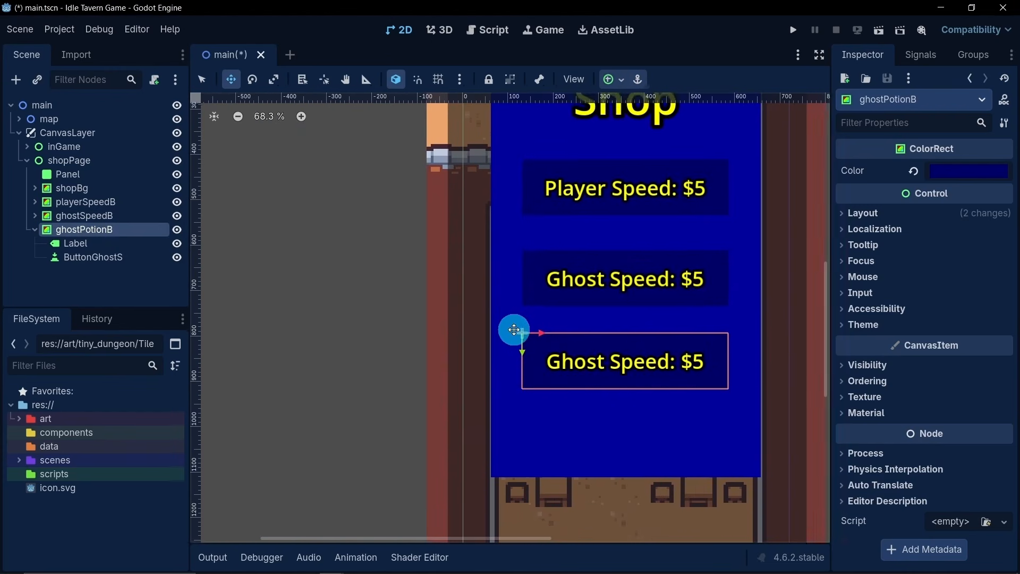
drag(526, 383, 528, 397)
key(ctrl+z)
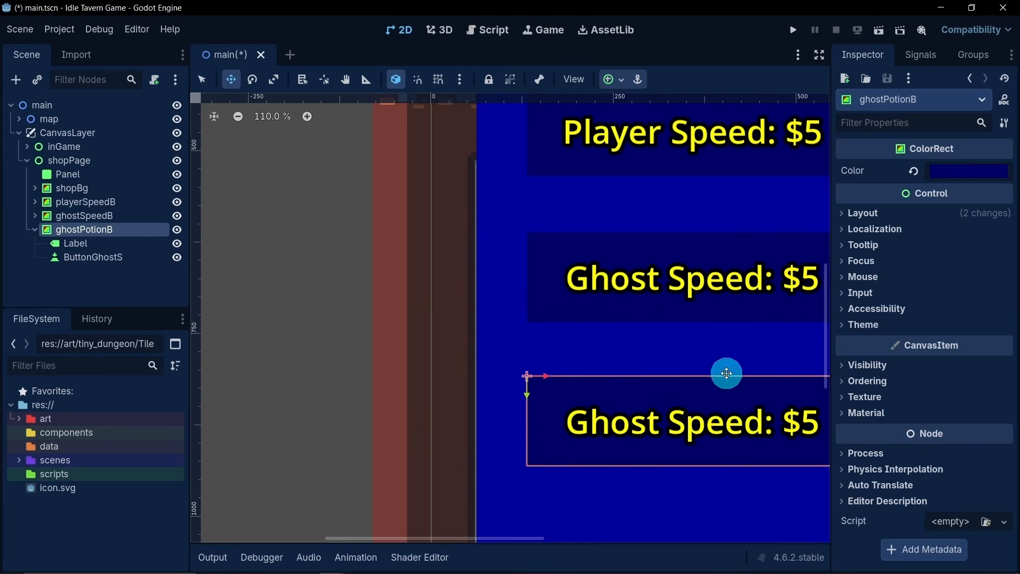
click(860, 218)
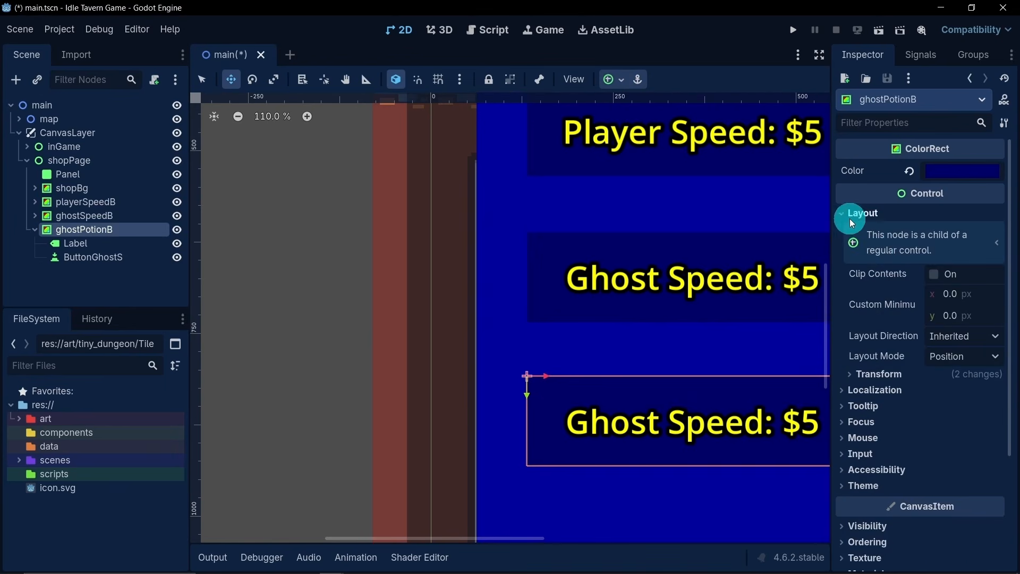
click(878, 375)
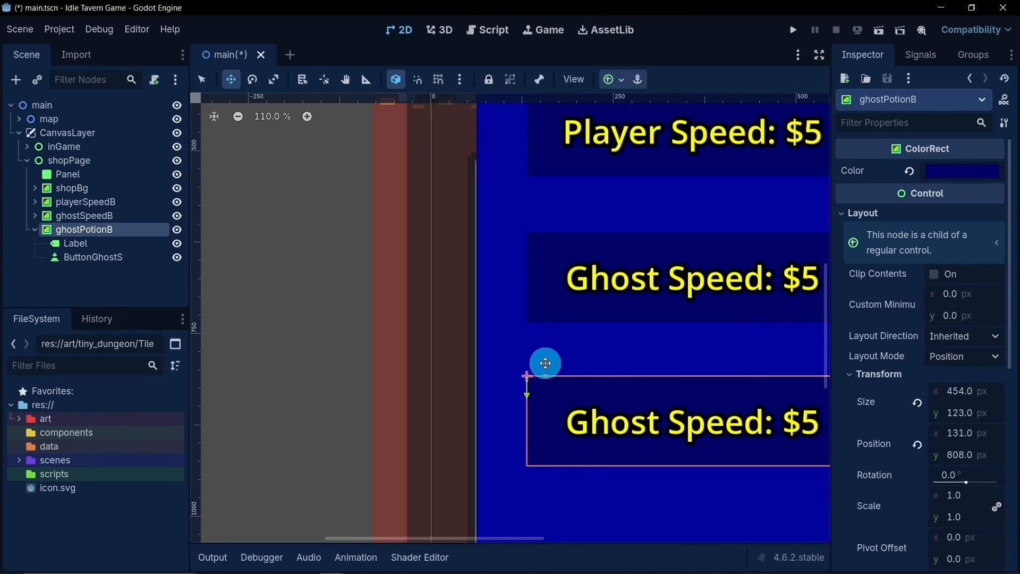
scroll(575, 343, down, 5)
scroll(564, 317, down, 2)
scroll(581, 291, up, 4)
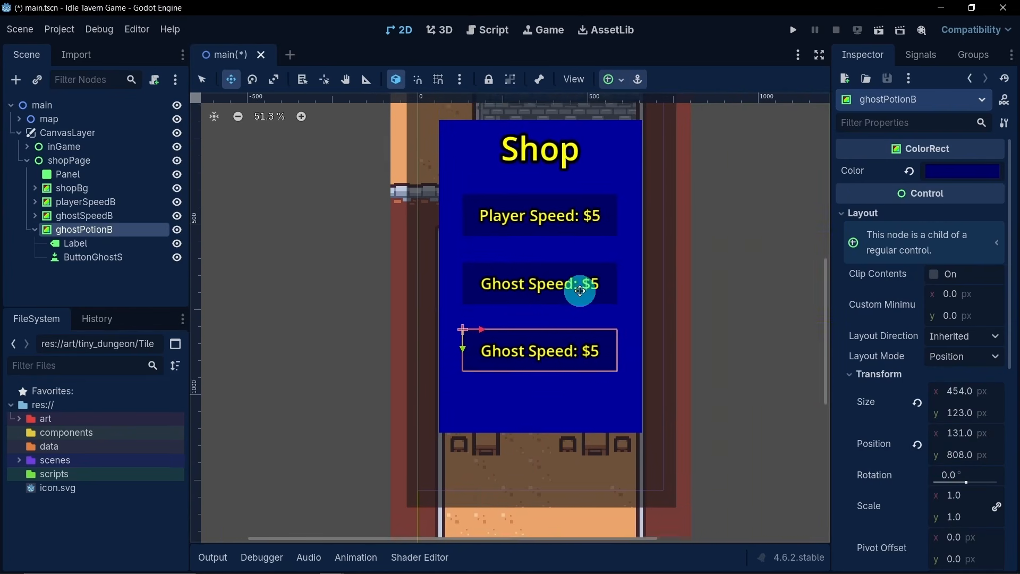
scroll(492, 295, up, 2)
scroll(510, 291, down, 2)
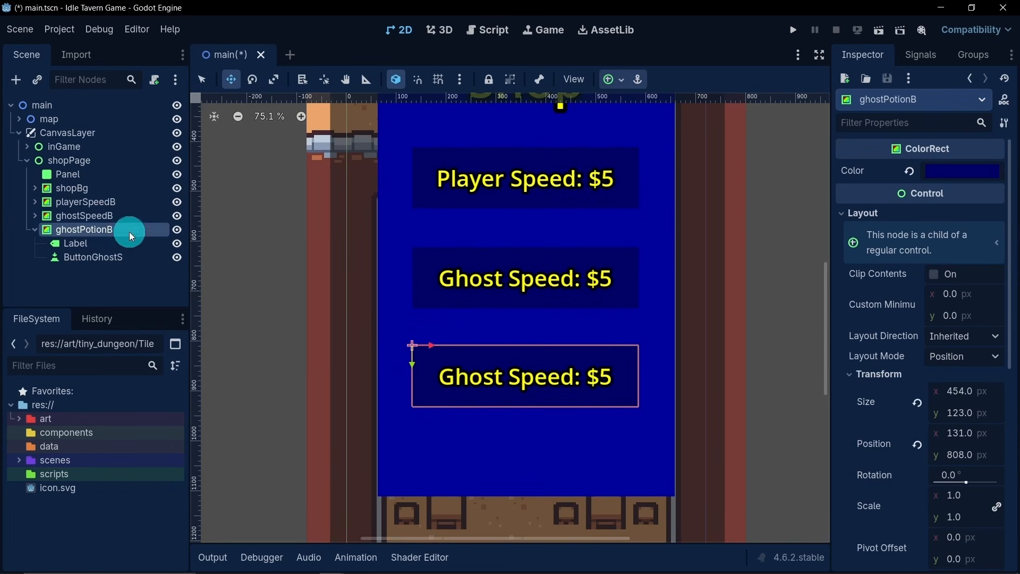
- Change the text of ghostPotionB's Label to "Ghost Potion: $5"
click(99, 248)
double_click(883, 192)
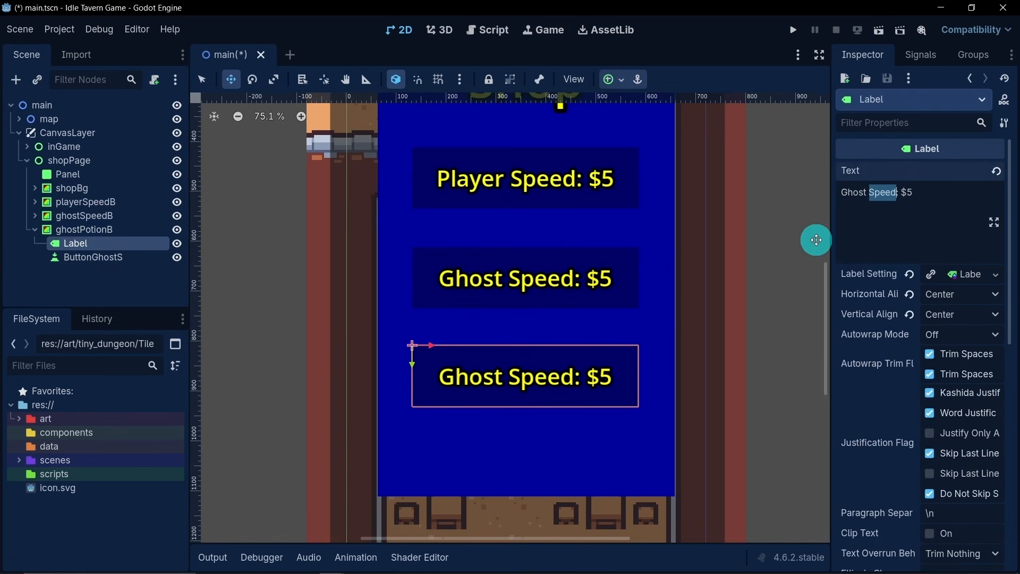
text(Potion)
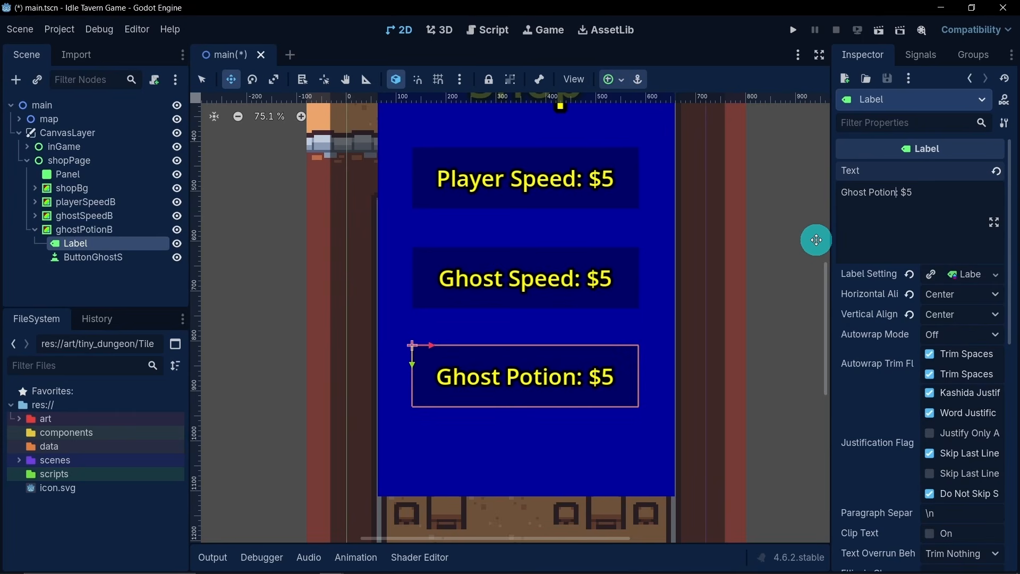
click(946, 196)
text(00)
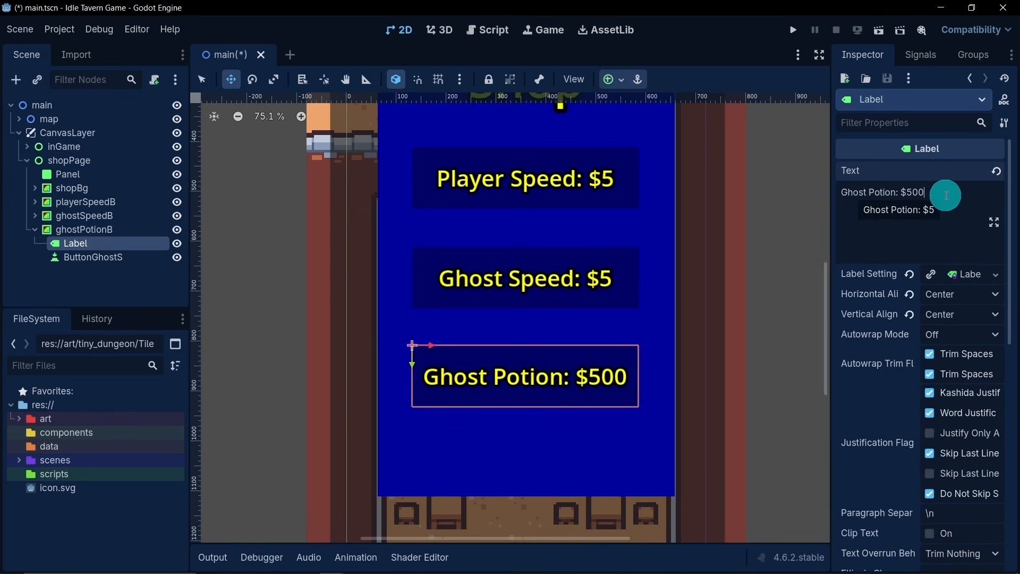
key(BackSpace)
key(BackSpace)
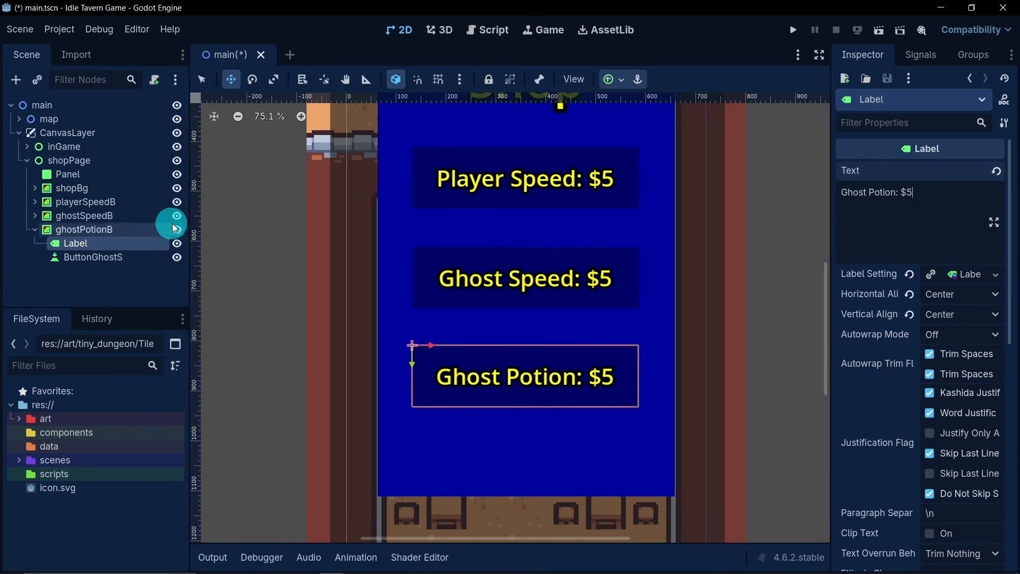
- Rename ghostPotionB's button node as ButtonGhostP and save the main scene
double_click(130, 257)
click(150, 259)
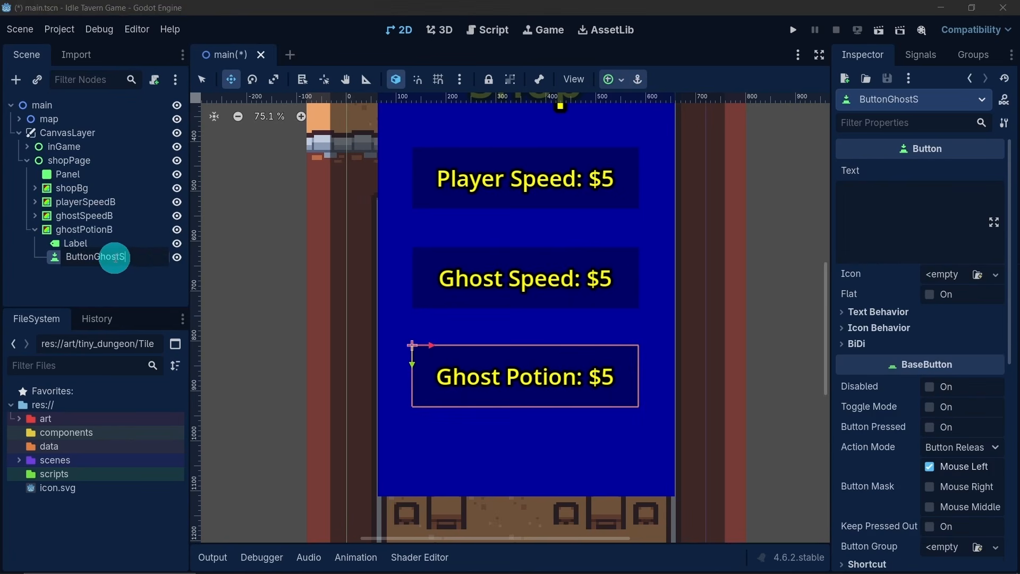
mouse_move(134, 259)
mouse_down()
mouse_move(104, 258)
mouse_move(122, 259)
mouse_up()
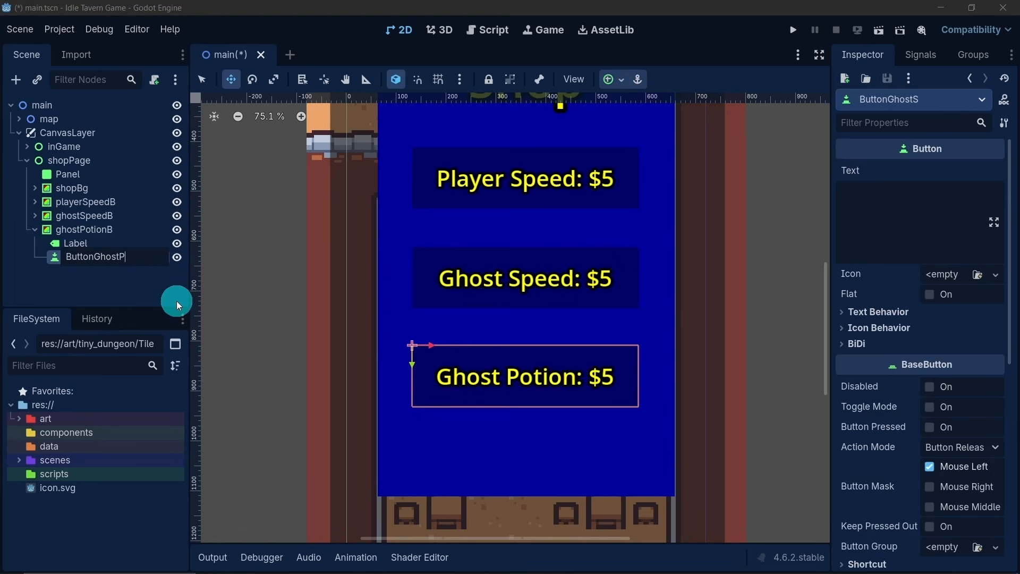
text(P)
key(Return)
key(ctrl+s)
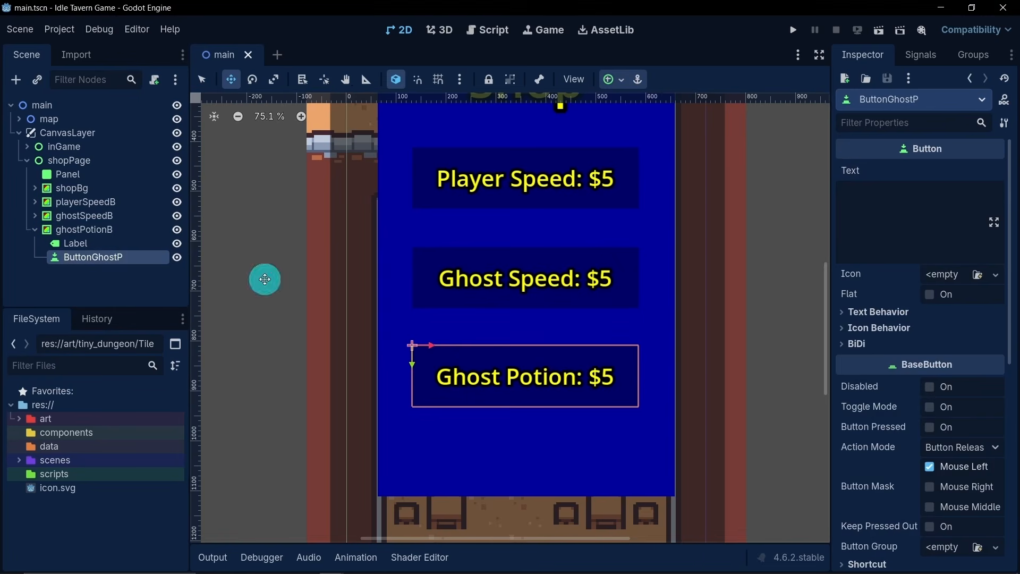
- Duplicate the ghostPotionB node with its children and rename the copy as closeShopB
scroll(512, 292, down, 2)
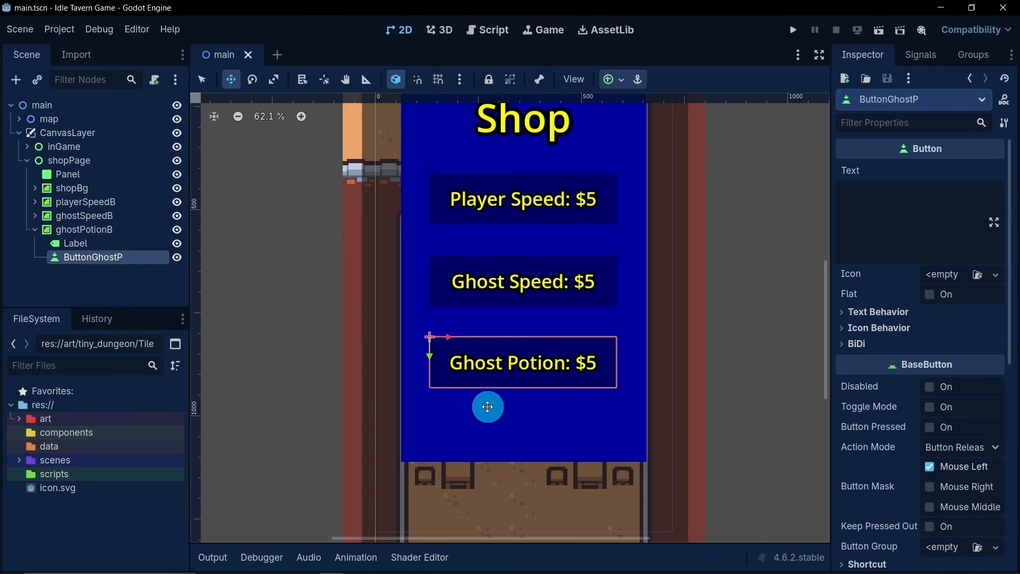
scroll(545, 354, down, 3)
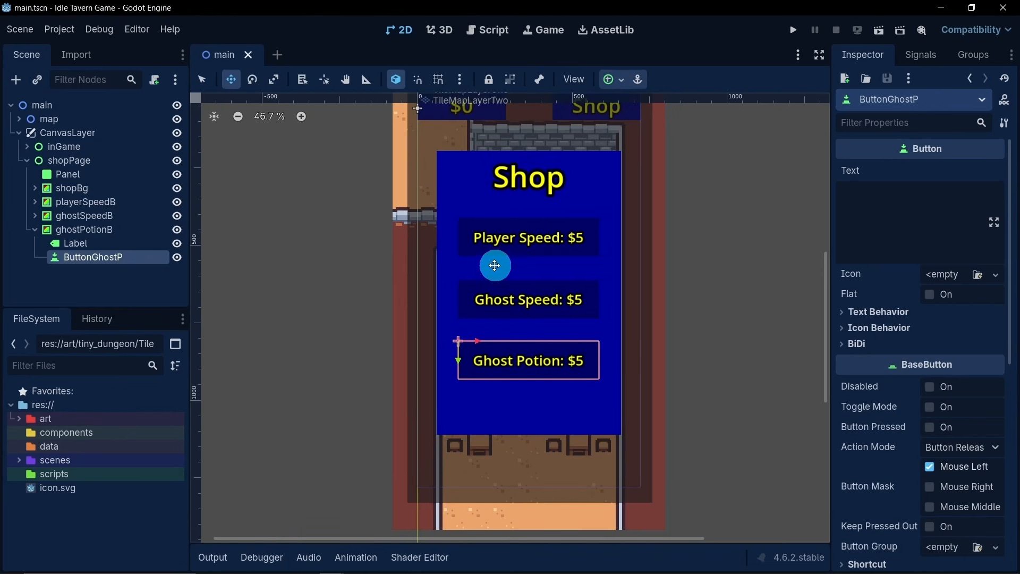
click(33, 229)
click(84, 229)
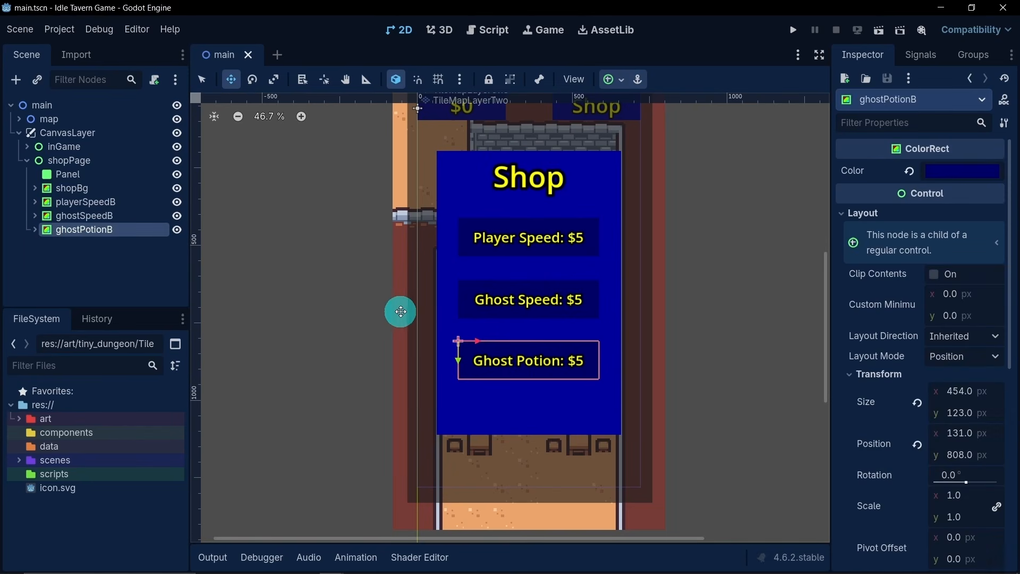
key(ctrl+d)
double_click(127, 244)
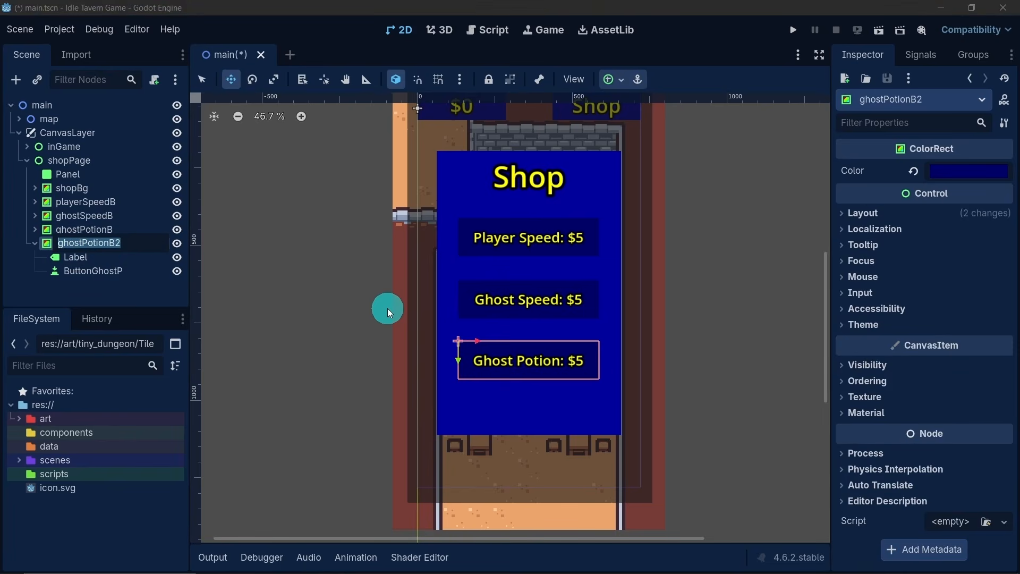
text(C)
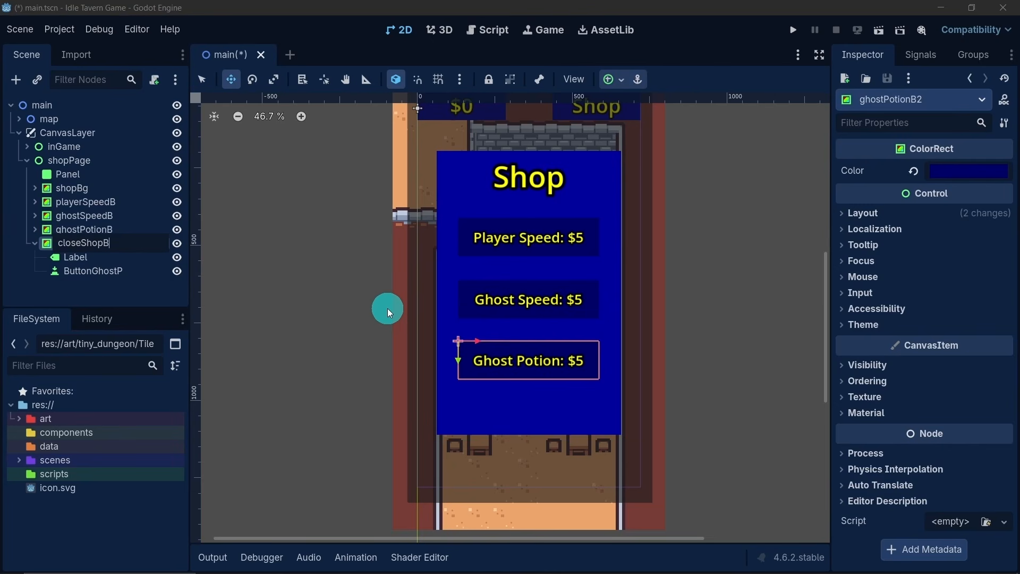
key(Return)
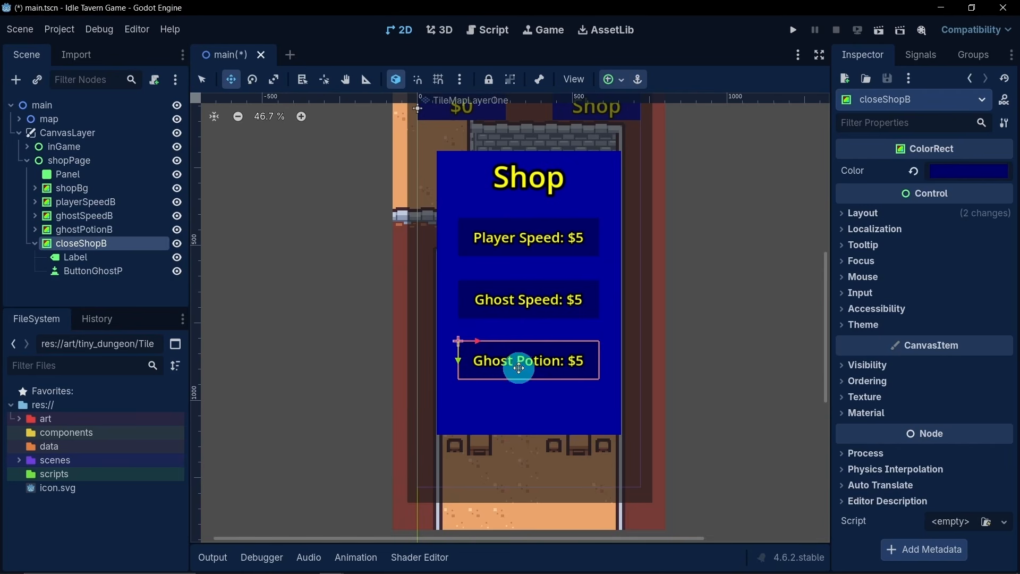
- Move the ghostSpeedB and ghostPotionB bars slightly up on the shop page to tighten their spacing
click(113, 215)
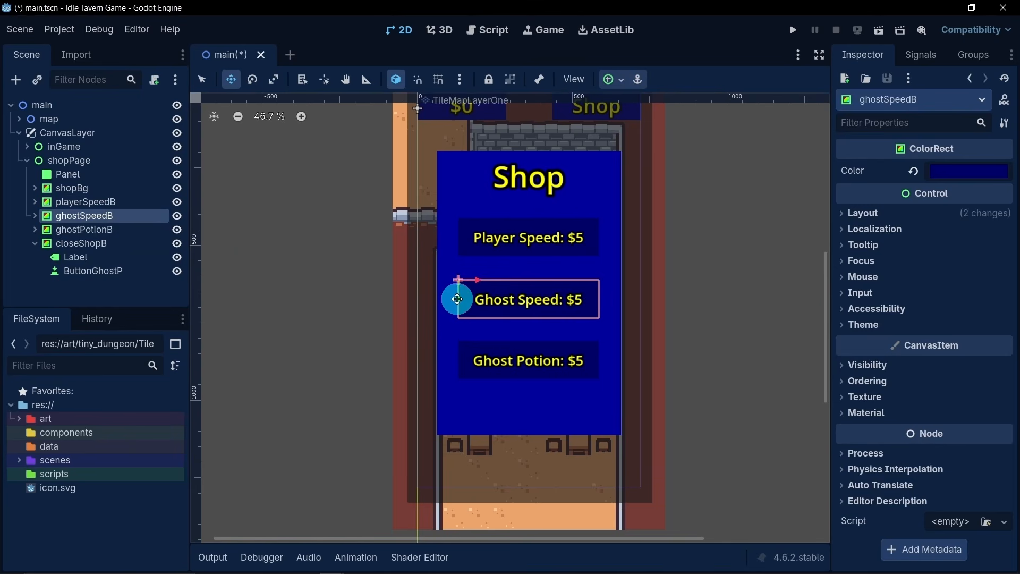
drag(457, 297, 459, 292)
click(141, 229)
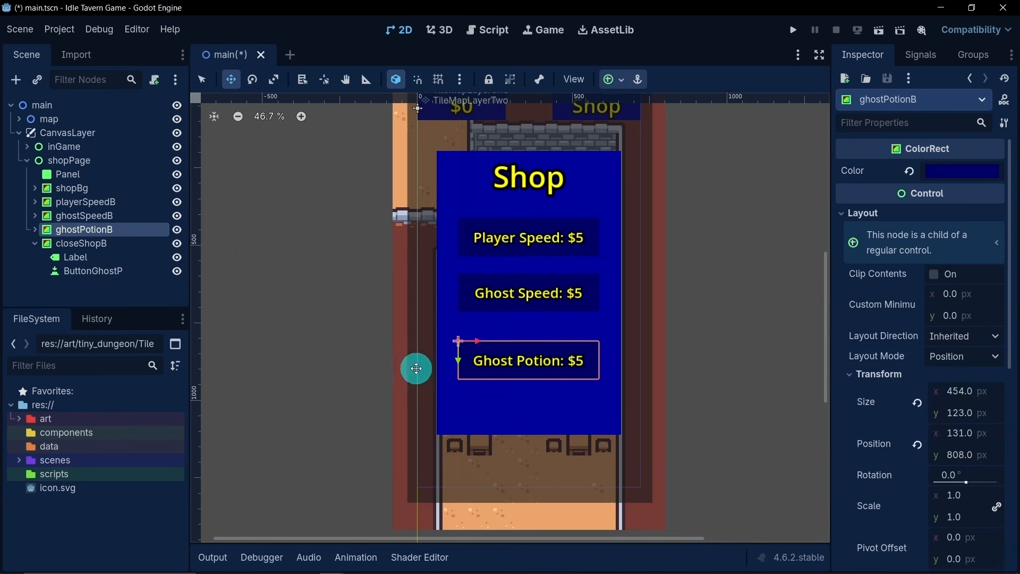
drag(456, 359, 462, 405)
- Move the closeShopB bar straight down below the ghostPotionB bar, spaced evenly with the bars above
click(109, 243)
scroll(462, 405, up, 7)
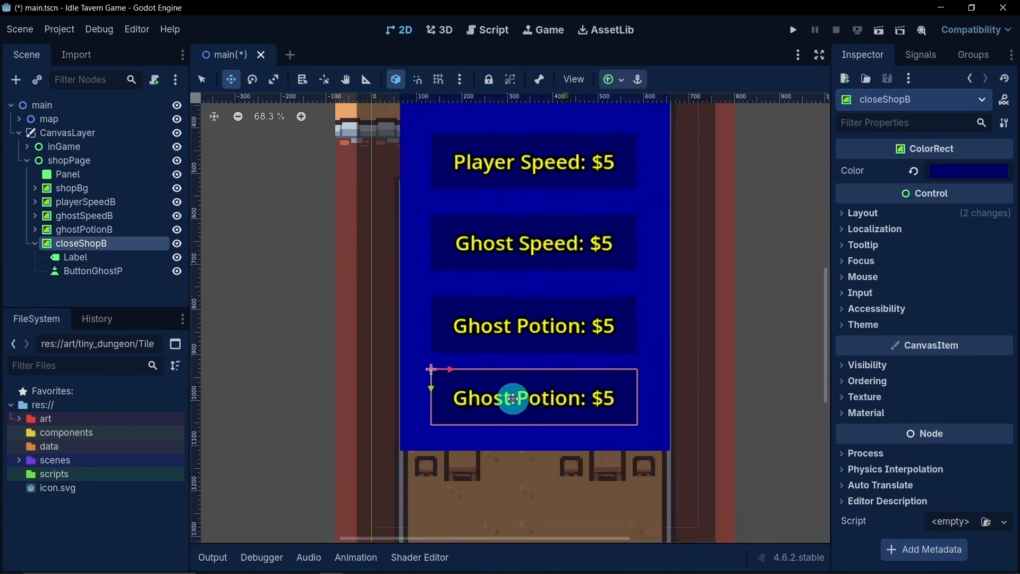
drag(418, 377, 423, 393)
scroll(552, 404, down, 4)
scroll(520, 392, up, 3)
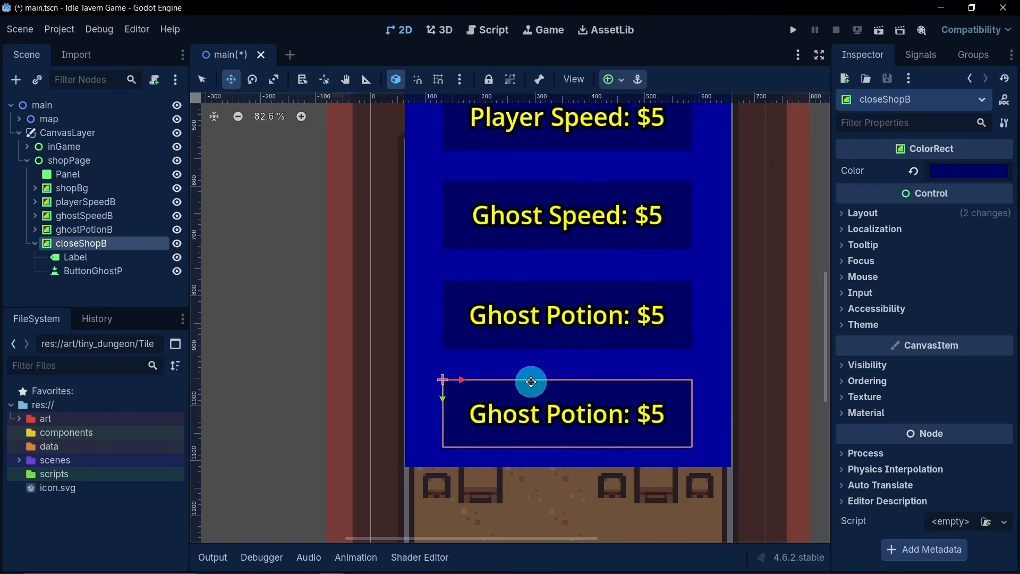
- Narrow the closeShopB bar from both sides and shrink its Label and button nodes to the same width
scroll(531, 378, down, 5)
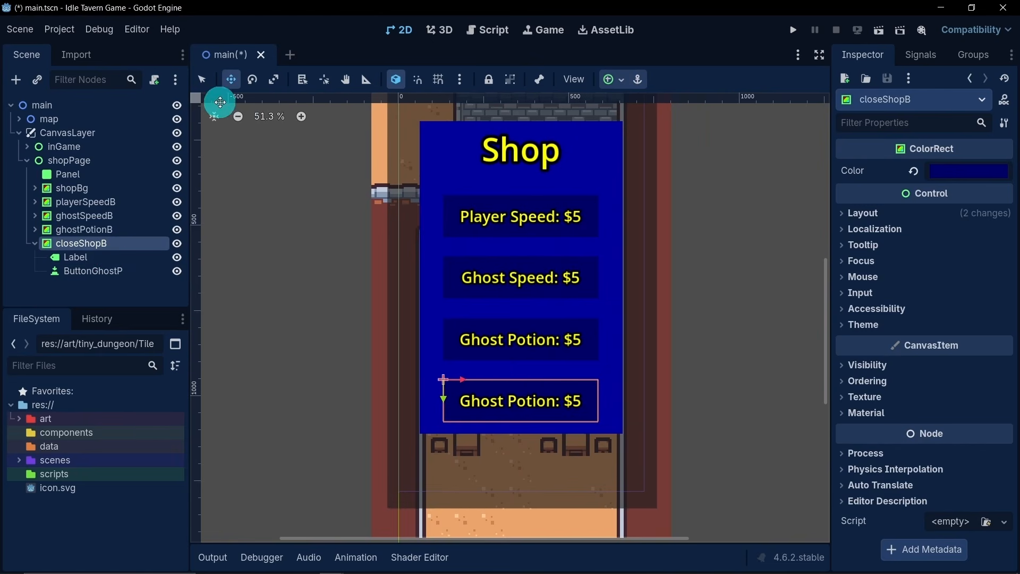
click(202, 79)
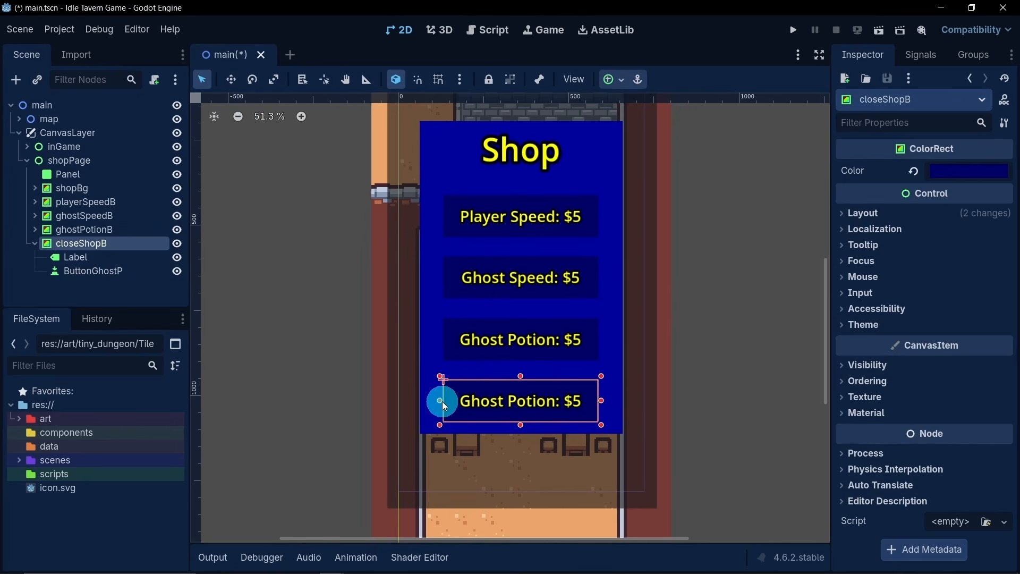
drag(441, 400, 475, 402)
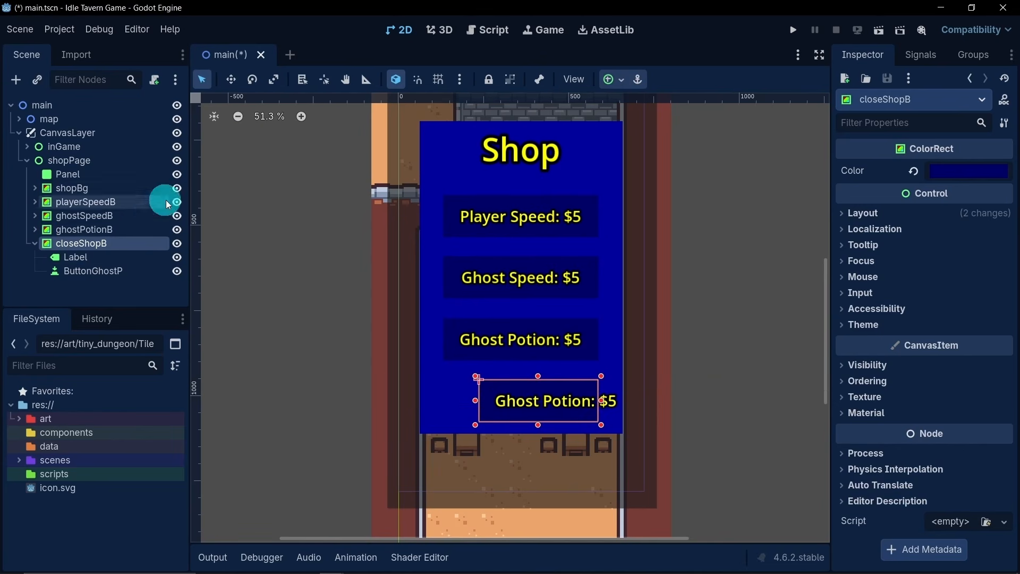
click(109, 258)
drag(633, 401, 605, 402)
click(93, 271)
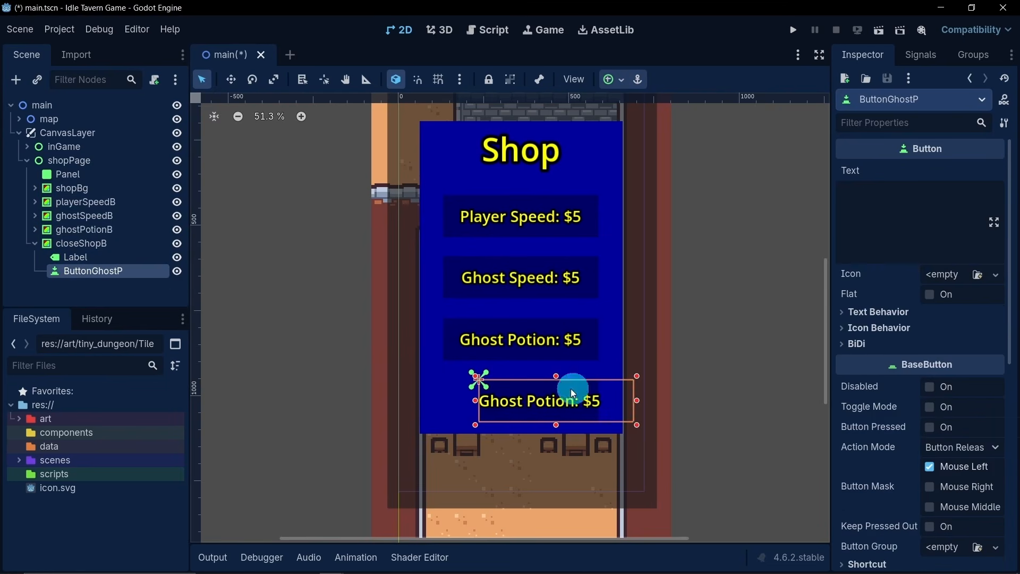
drag(636, 400, 603, 400)
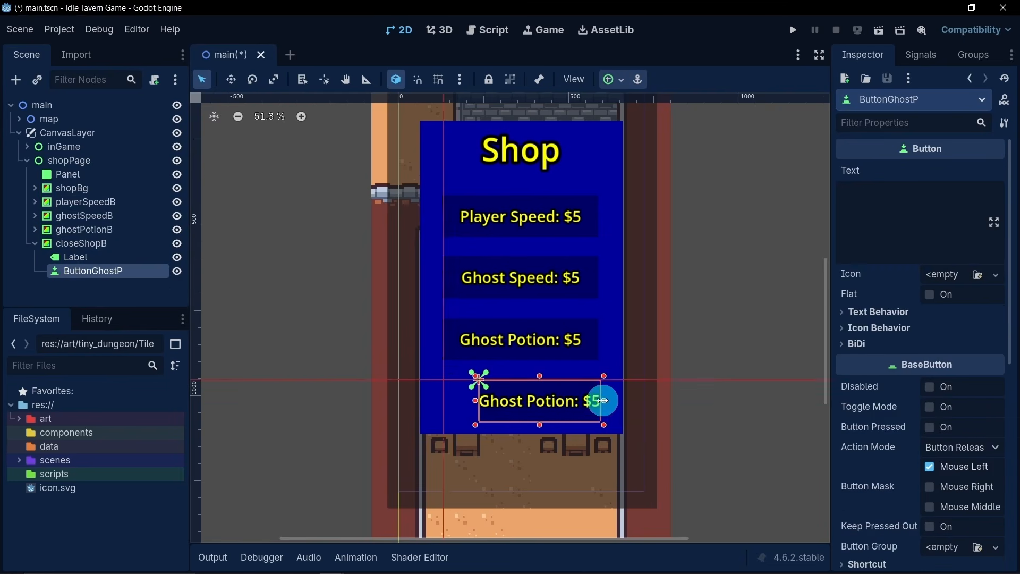
- Change the closeShopB label's text to "Close"
click(91, 257)
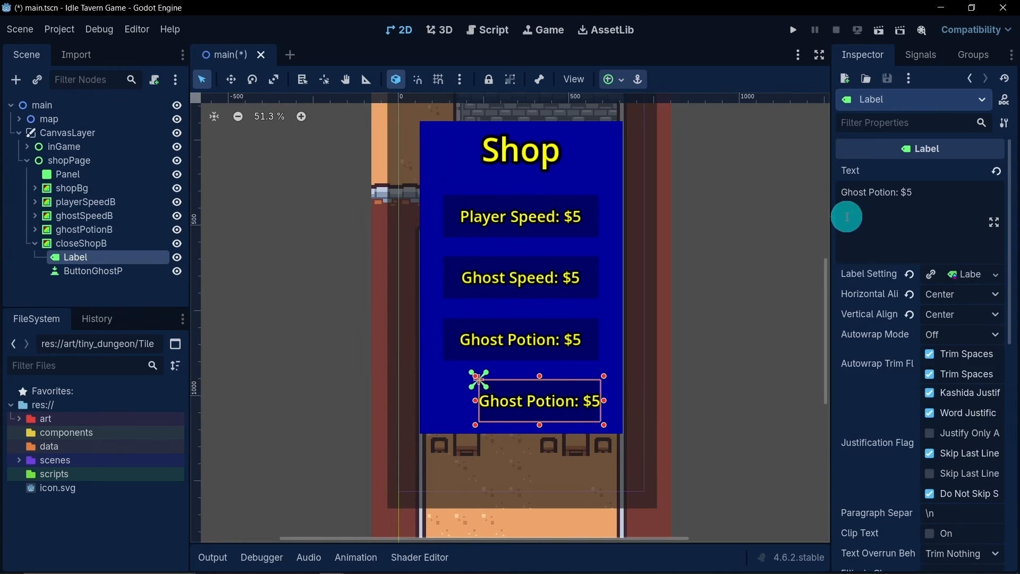
click(846, 217)
key(ctrl+a)
text(C)
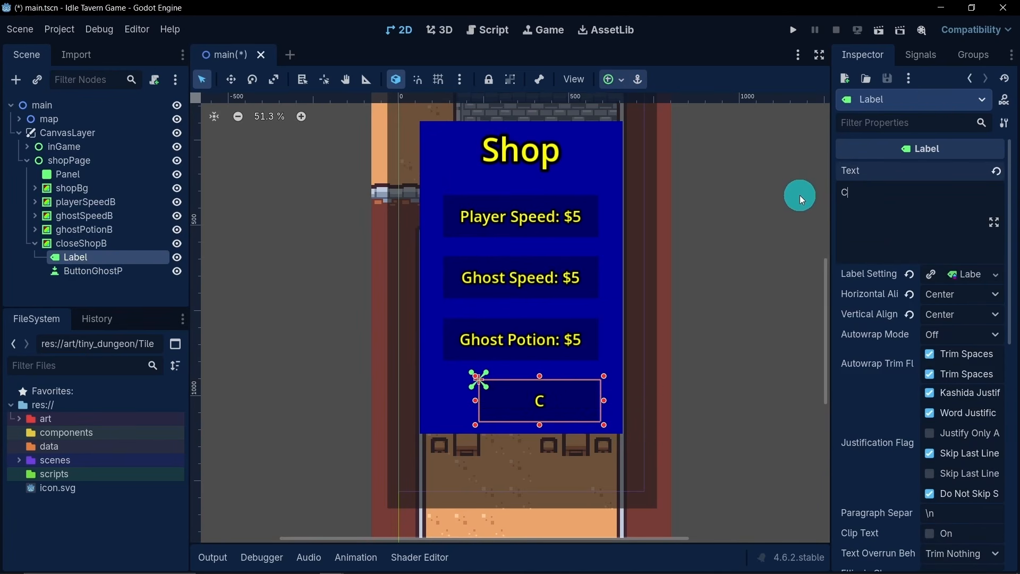
text(lose)
- Move the closeShopB bar horizontally so it is centred under the upgrade bars on the shop page
click(117, 242)
click(230, 80)
drag(494, 378, 478, 381)
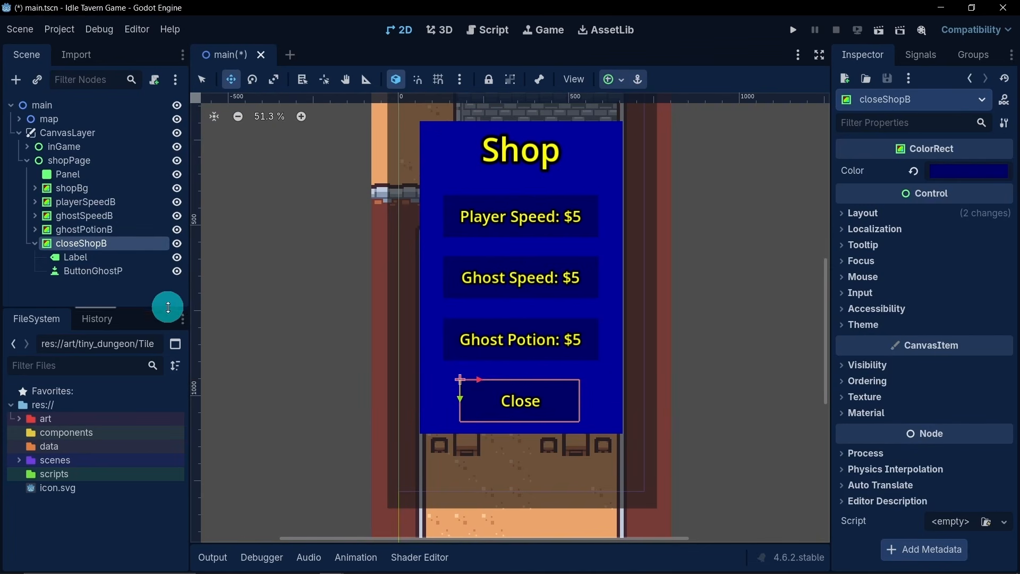
click(130, 293)
scroll(545, 380, up, 3)
scroll(596, 379, down, 3)
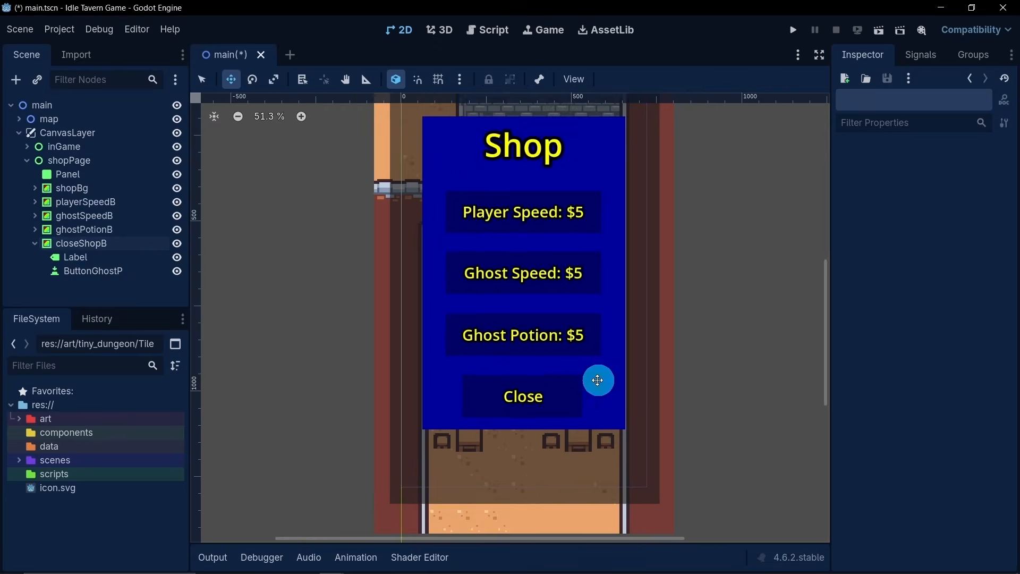
scroll(590, 329, down, 3)
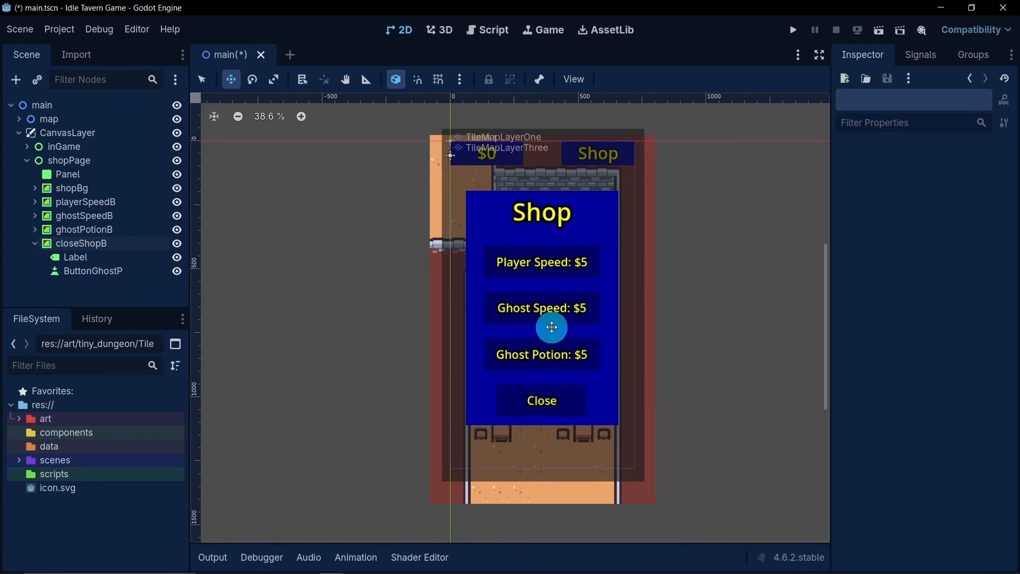
scroll(508, 283, up, 2)
scroll(509, 284, up, 1)
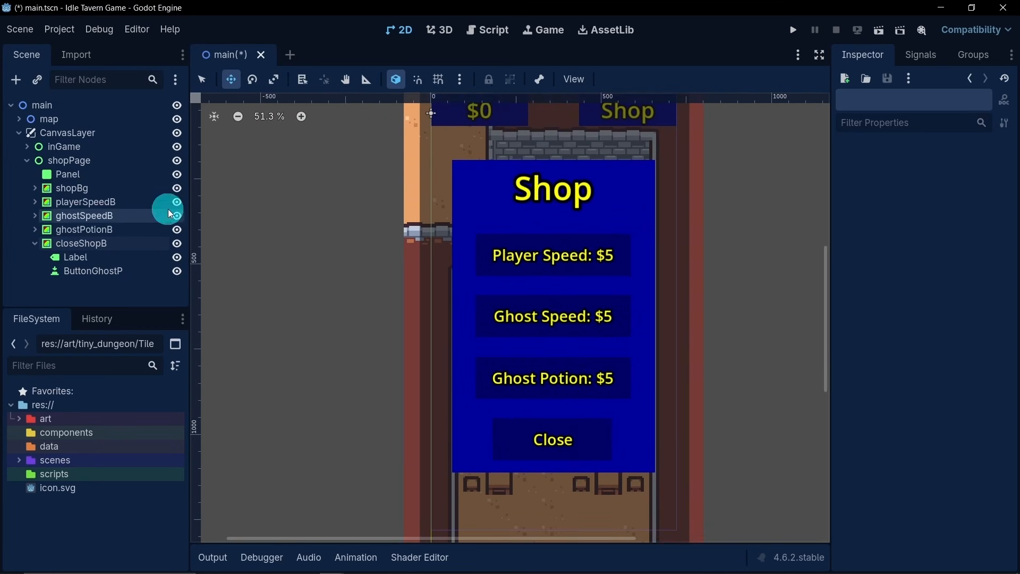
- Move playerSpeedB, ghostSpeedB, ghostPotionB and closeShopB together straight up by about 18 px, then clear the selection
click(34, 243)
click(82, 243)
ctrl+click(77, 231)
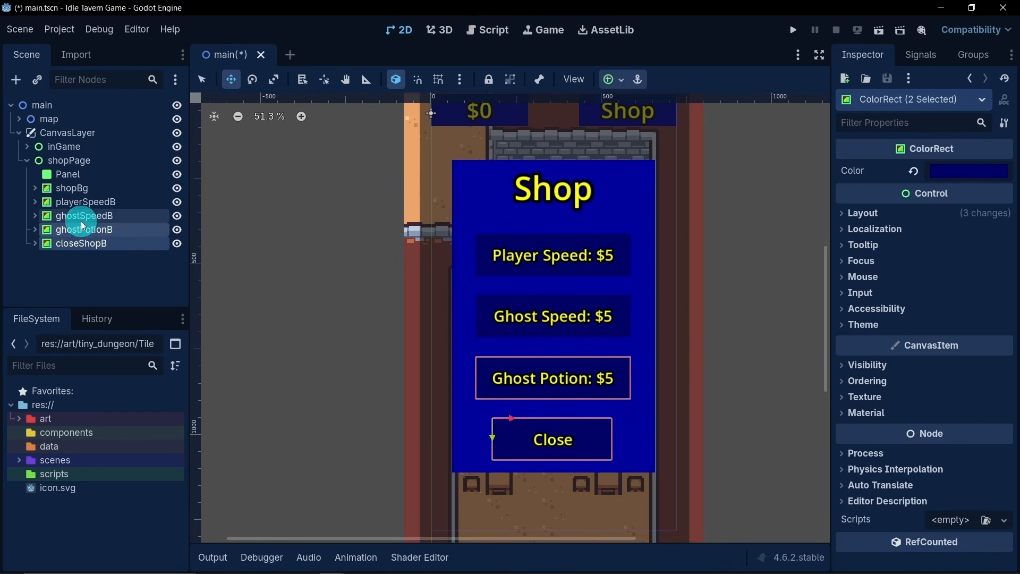
ctrl+click(83, 217)
ctrl+click(82, 206)
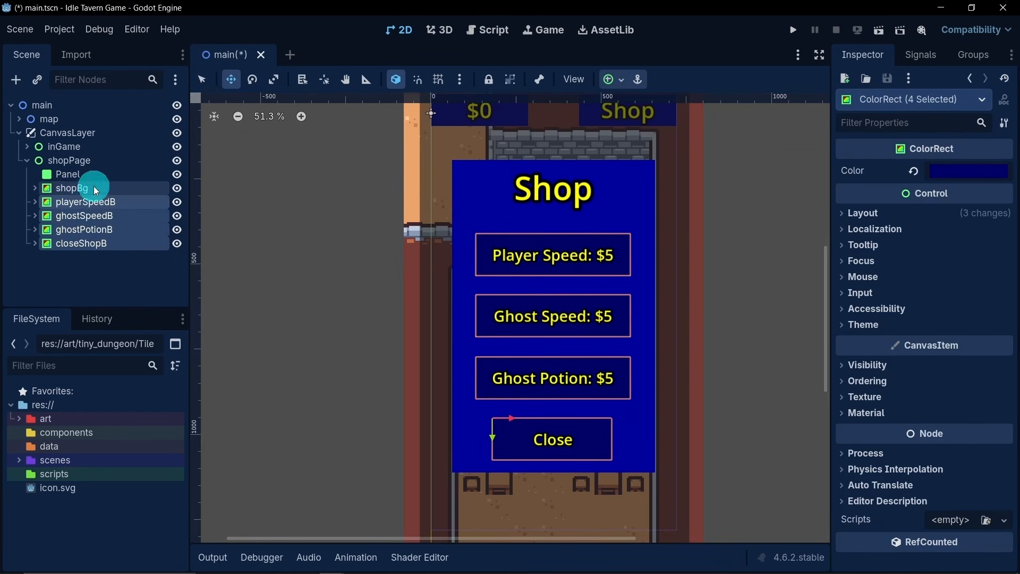
scroll(463, 237, down, 2)
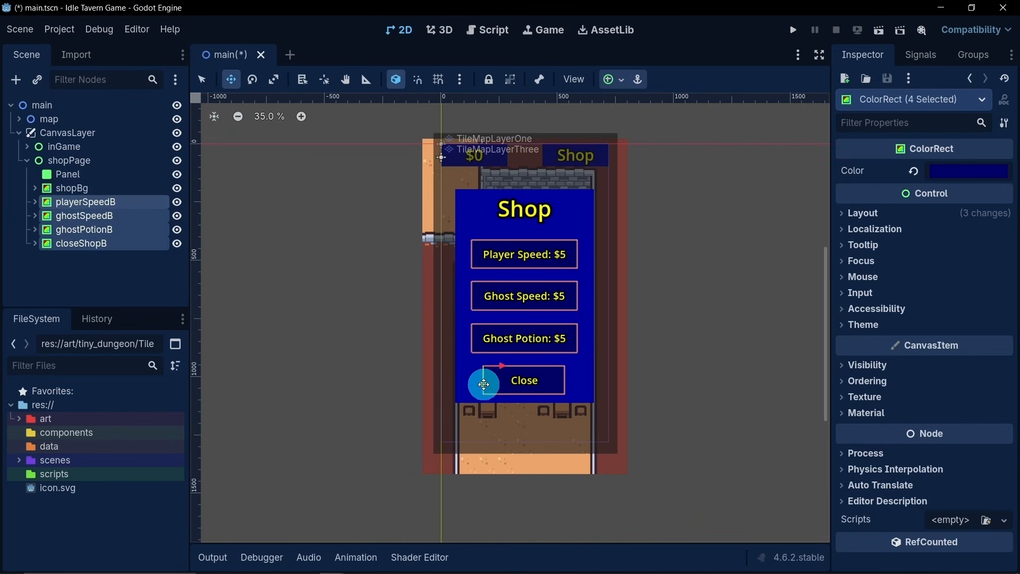
drag(483, 384, 483, 380)
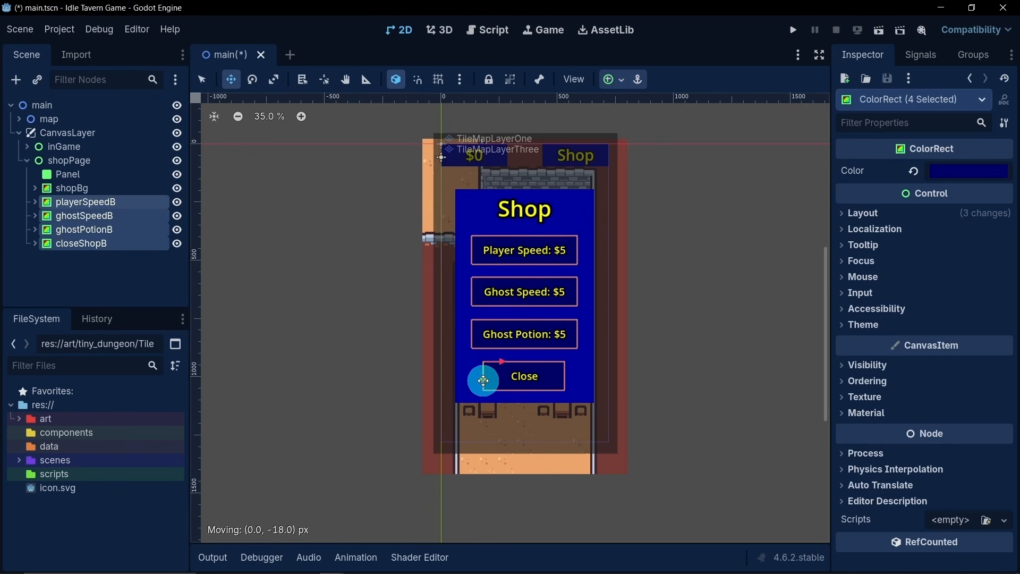
click(113, 276)
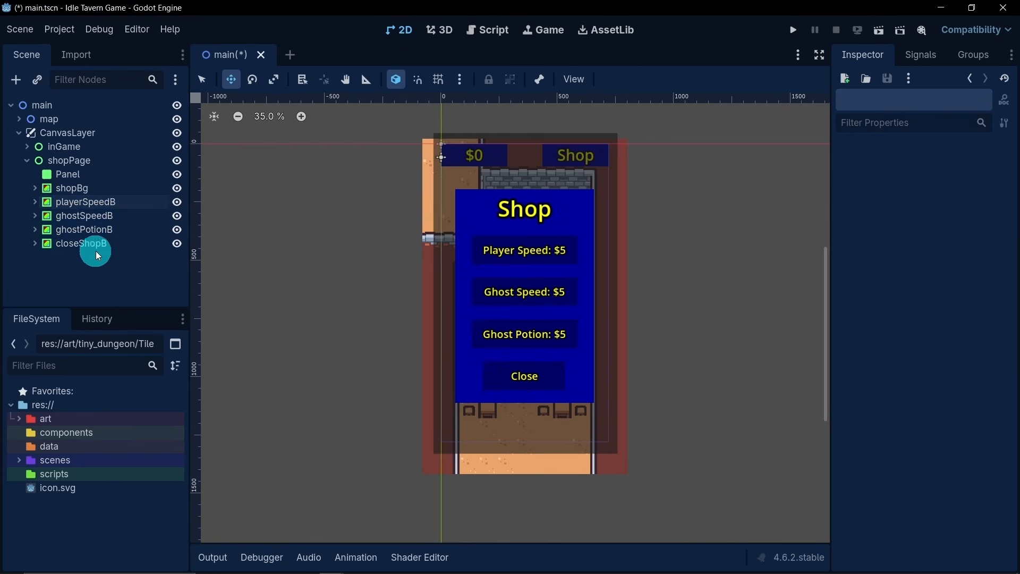
- Rename the button node under closeShopB as ButtonClose
click(35, 244)
click(145, 277)
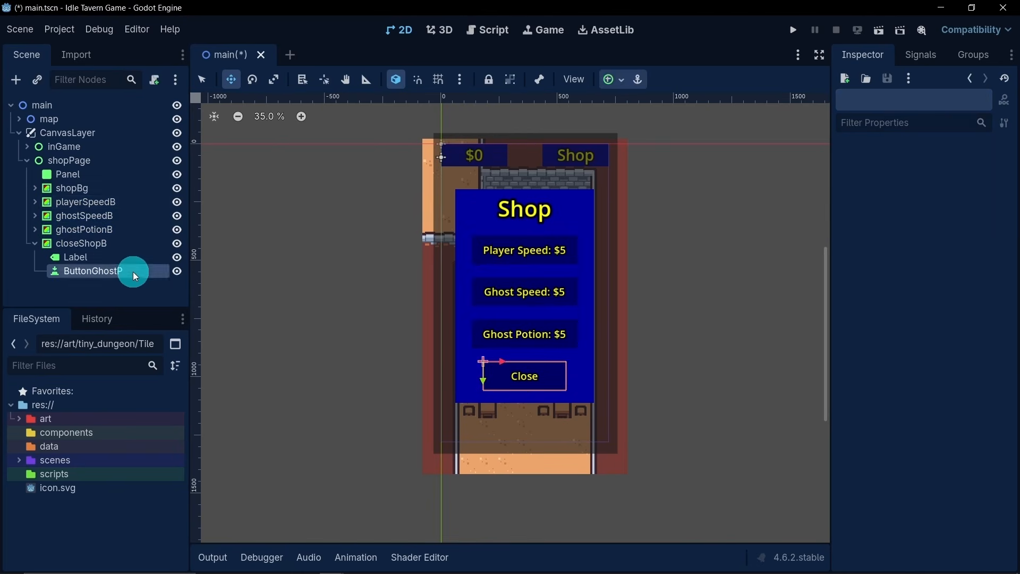
click(147, 272)
drag(149, 271, 94, 271)
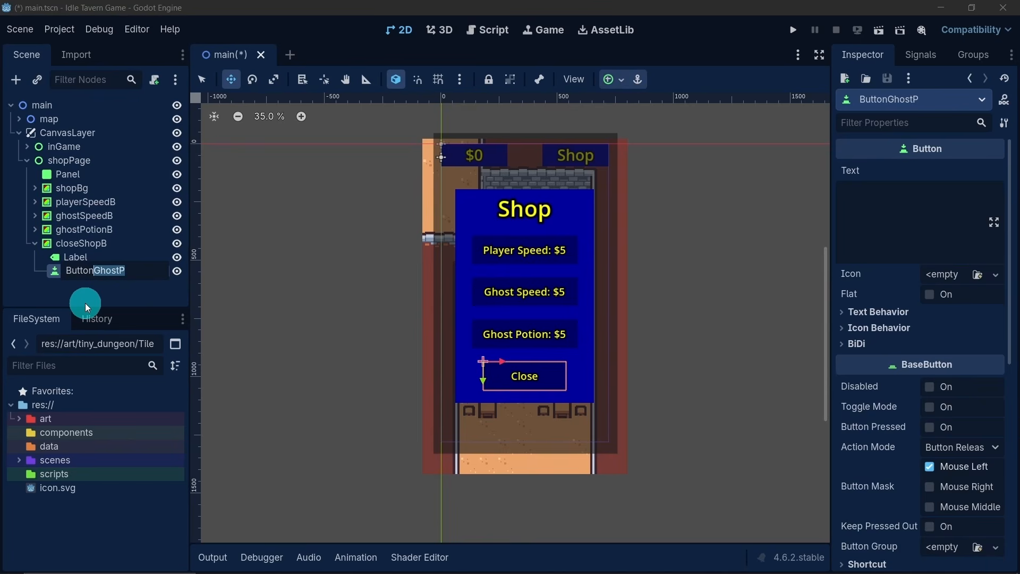
text(Close)
key(Return)
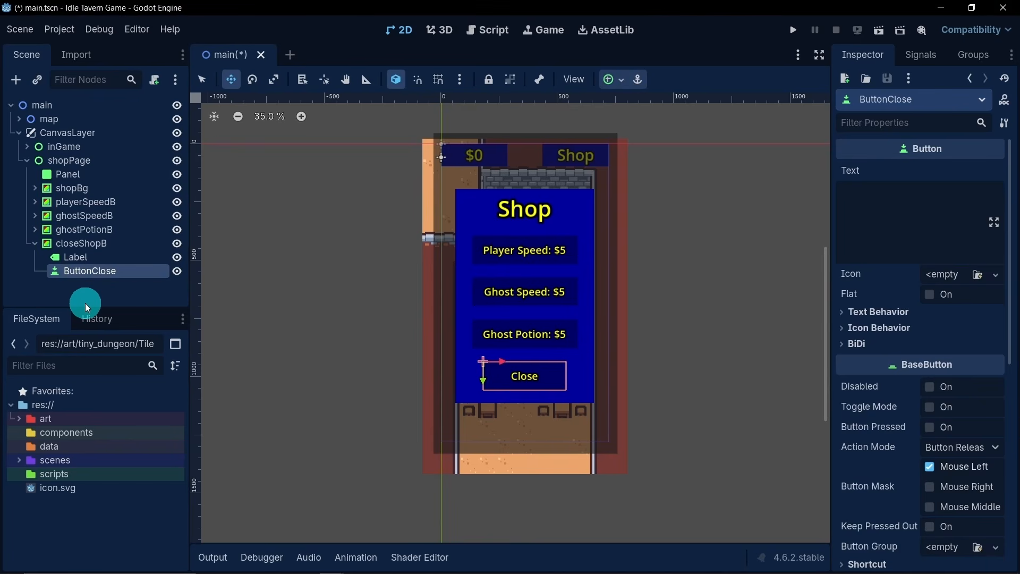
- Collapse the closeShopB and shopPage branches and hide the shopPage node in the main scene
click(34, 243)
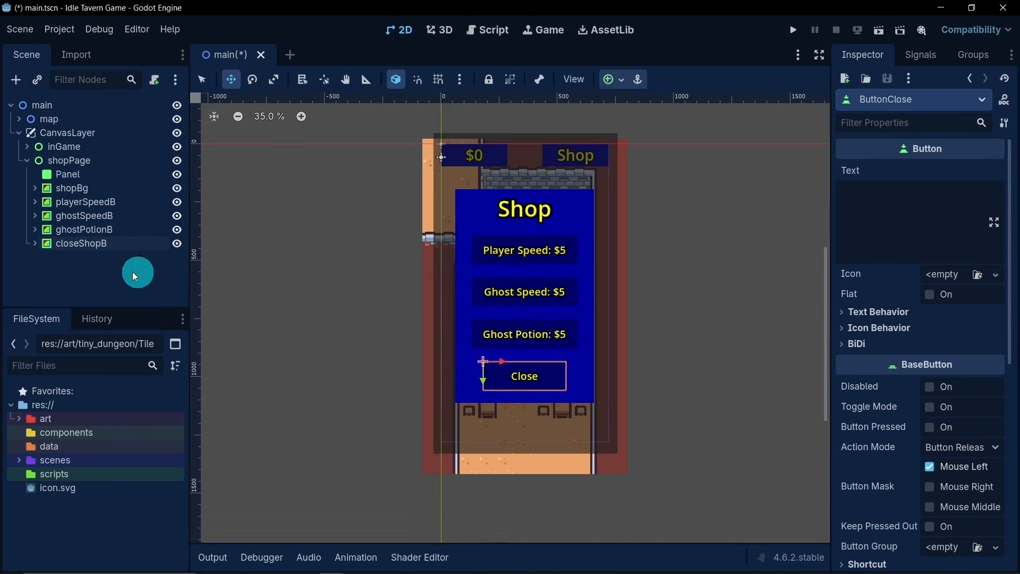
click(114, 277)
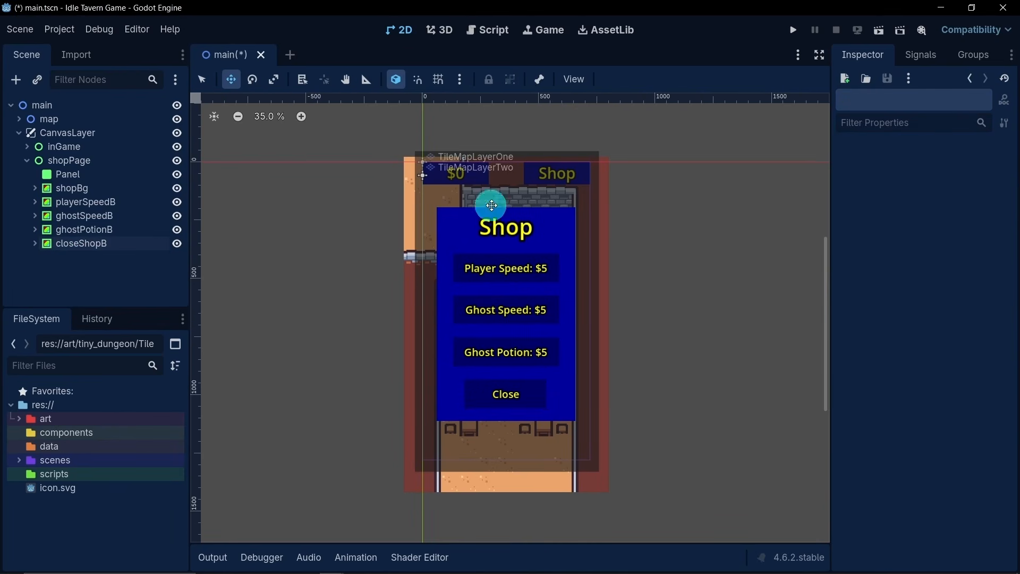
click(26, 160)
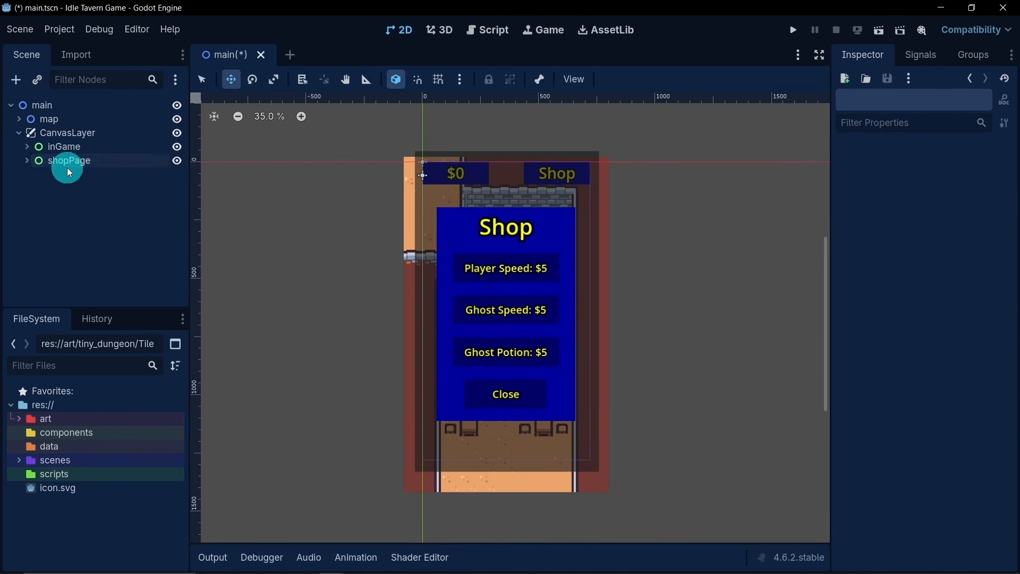
click(178, 160)
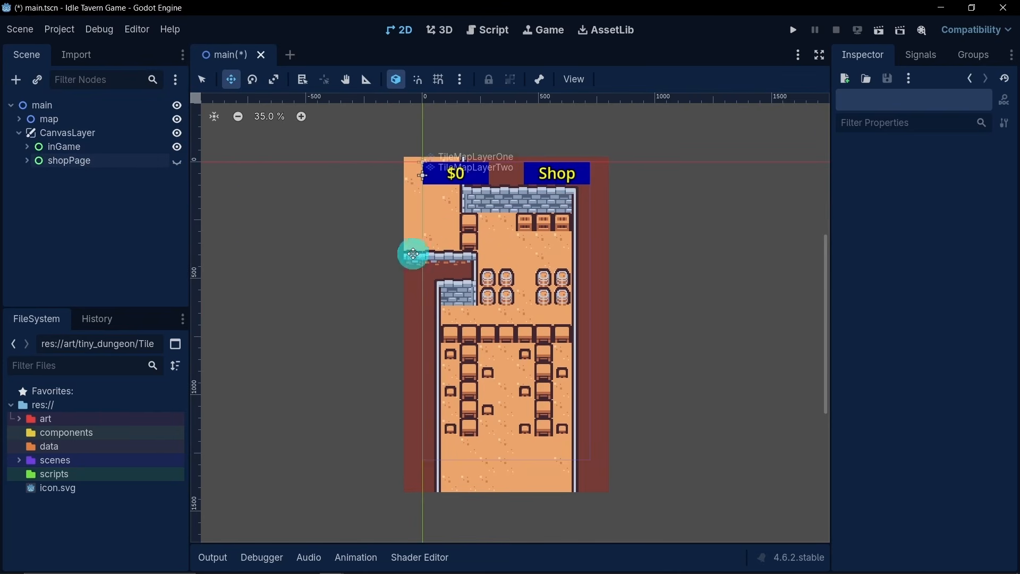
click(176, 162)
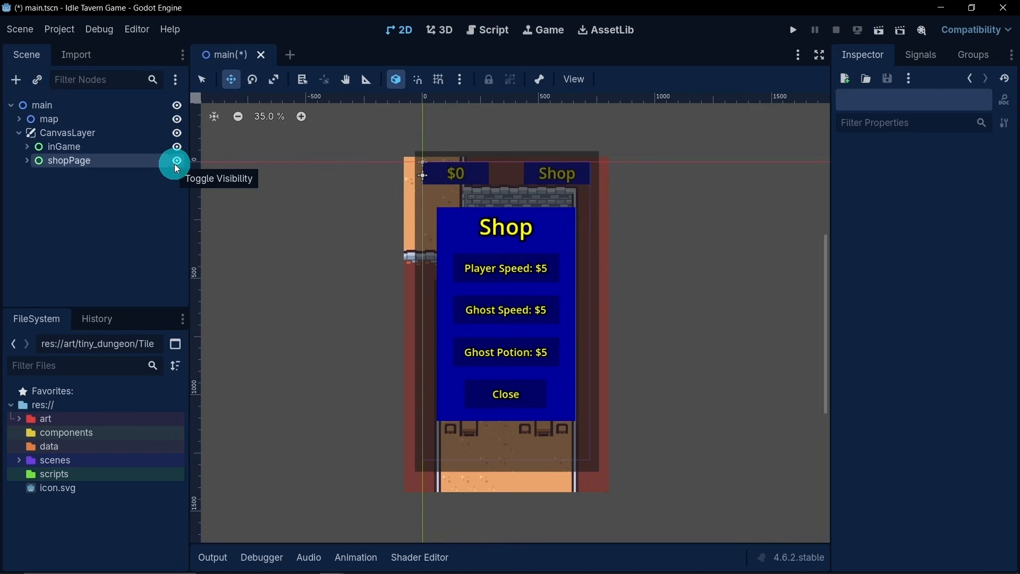
click(176, 161)
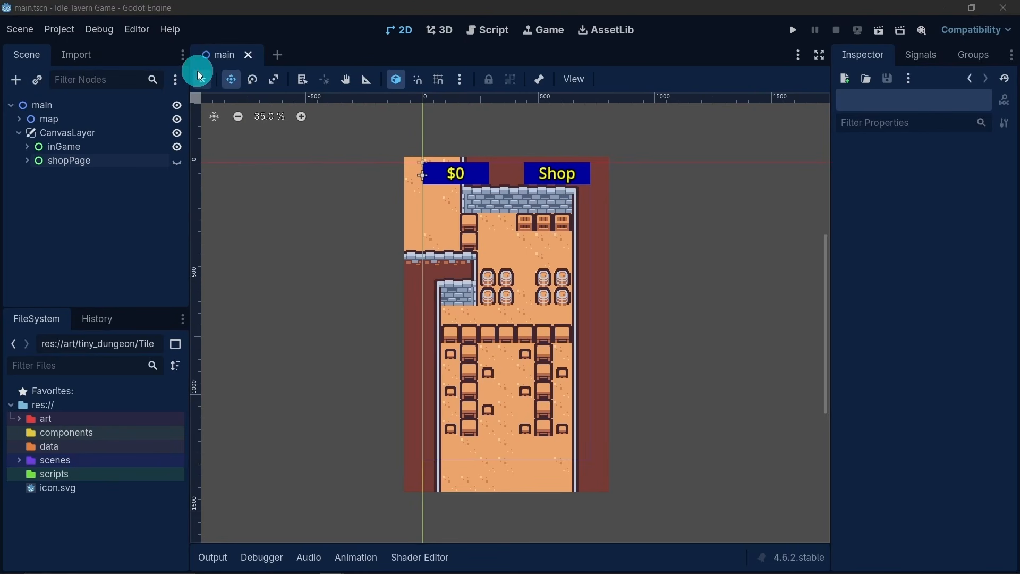
- Open the project's autoload settings and enter global as the name of a new autoload node
click(68, 30)
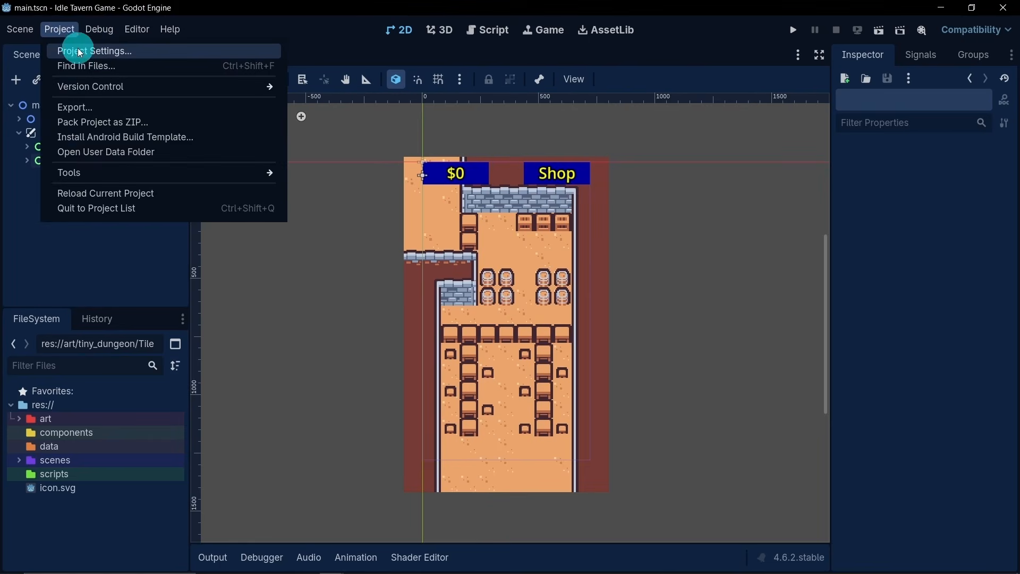
click(78, 50)
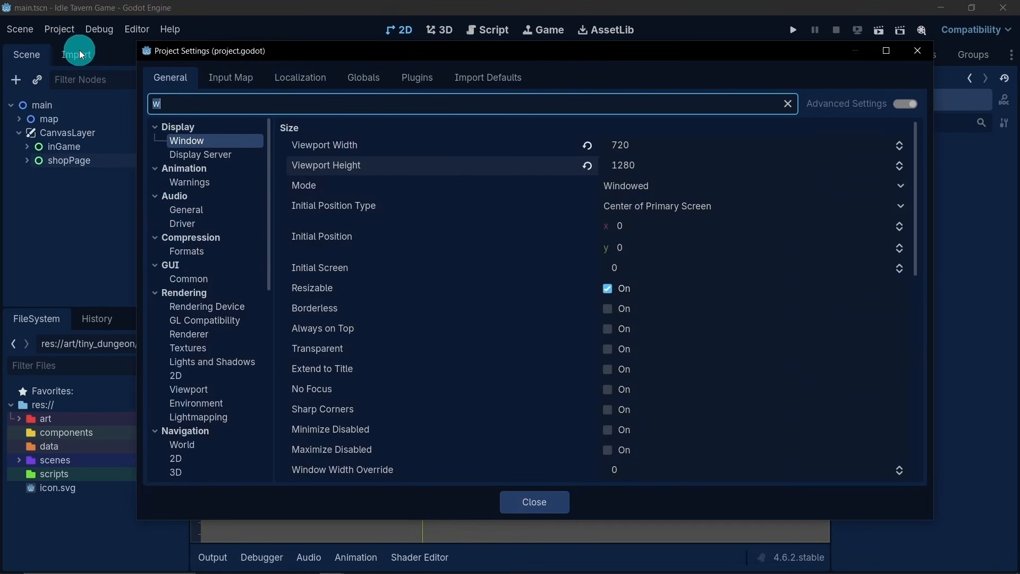
click(360, 82)
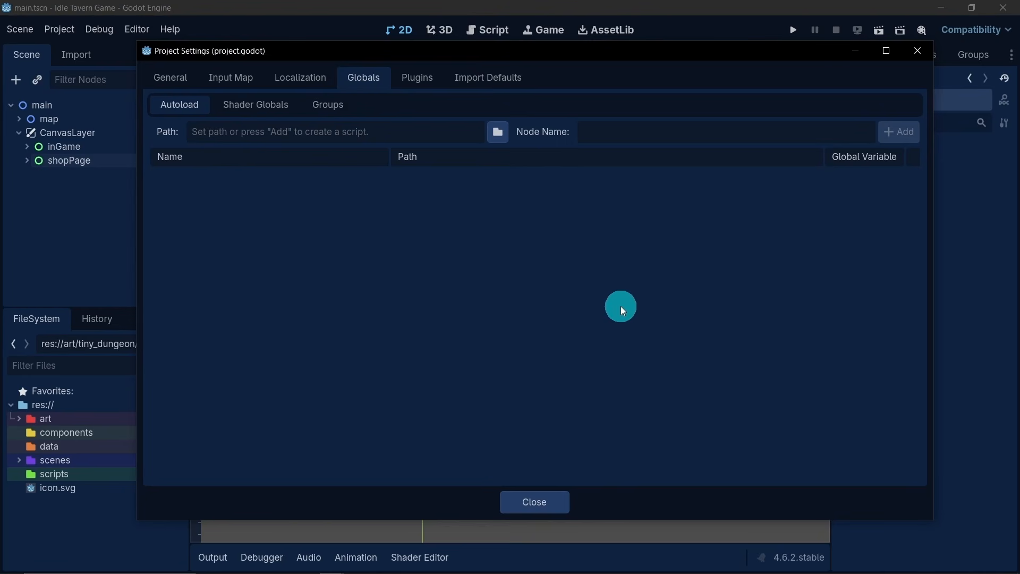
text(global)
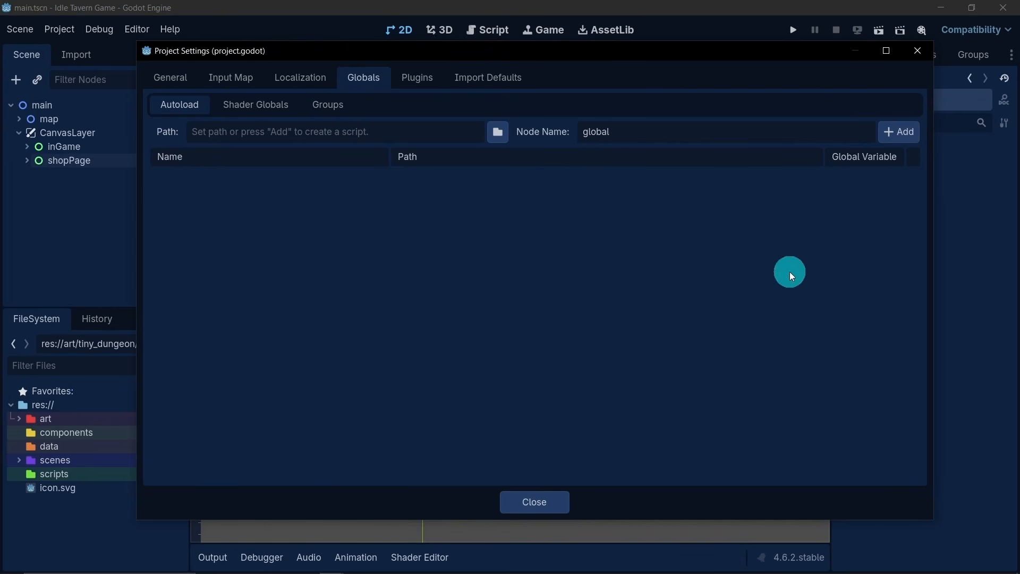
- Add the autoload by creating its GDScript in the scripts folder as res://scripts/global.gd, inheriting Node
click(890, 135)
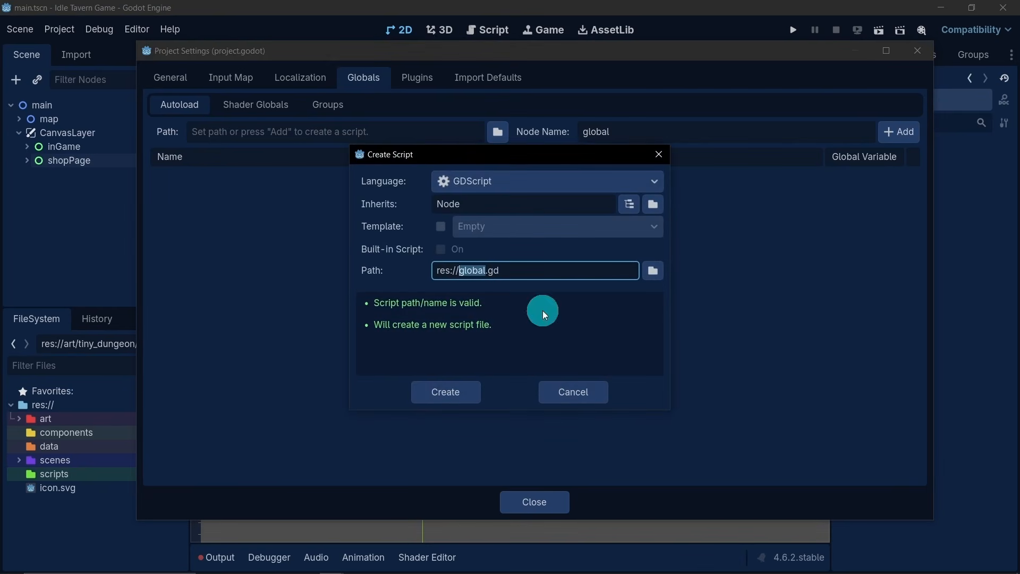
click(658, 270)
click(587, 154)
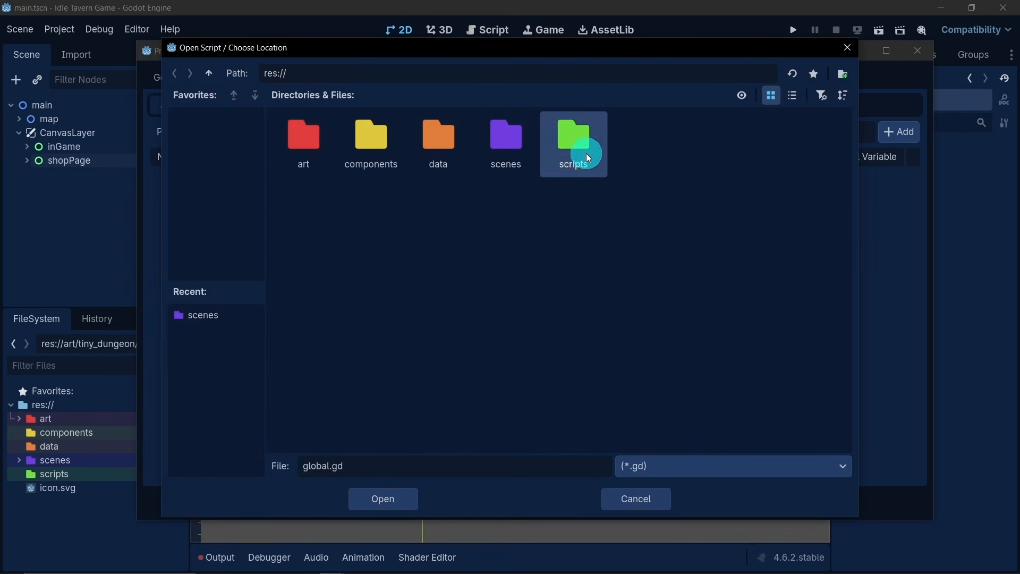
double_click(575, 162)
click(387, 494)
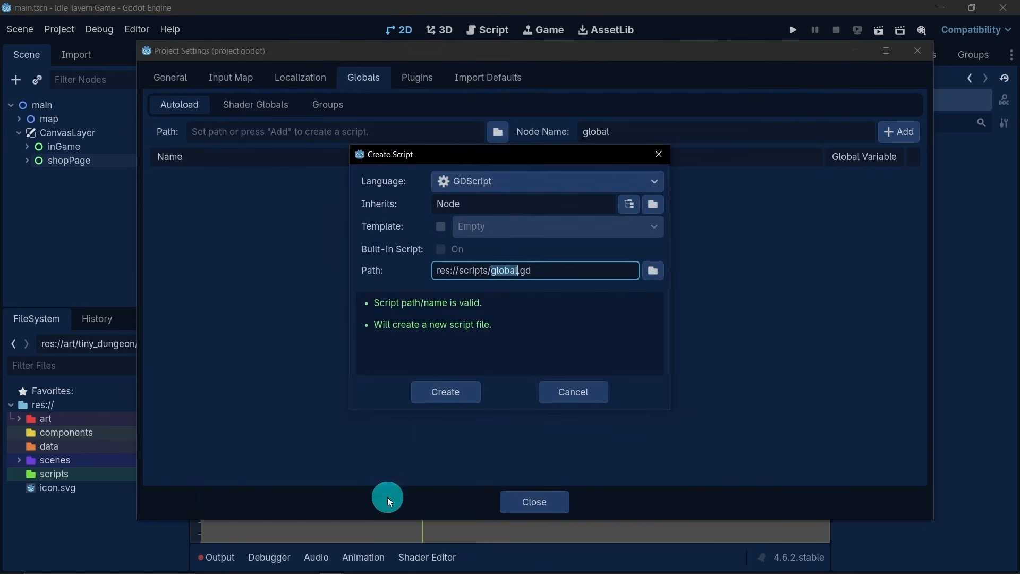
click(447, 387)
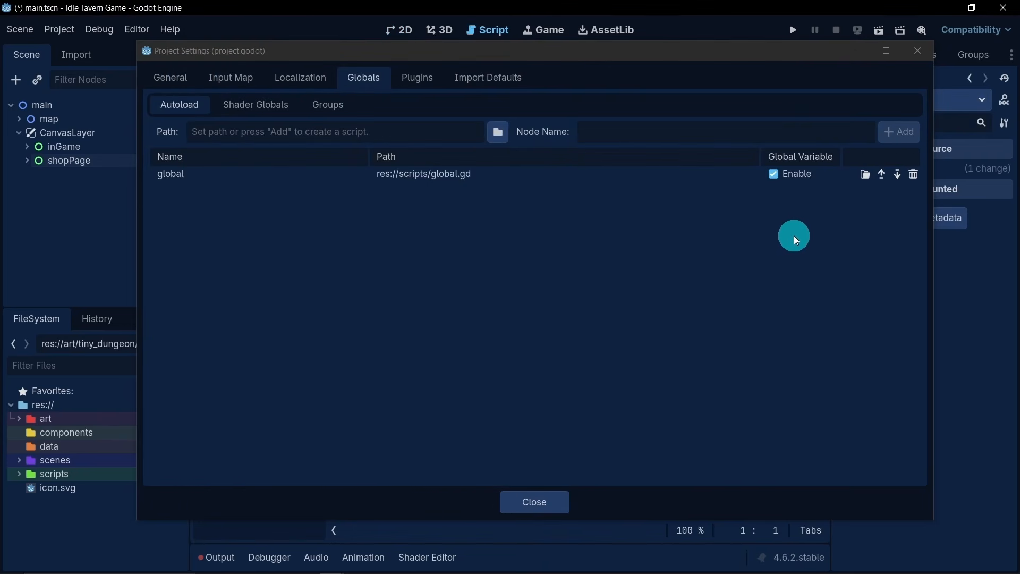
- Open the autoloaded global.gd script and declare the variable green_time as a float equal to 4.0 below the extends line
click(864, 174)
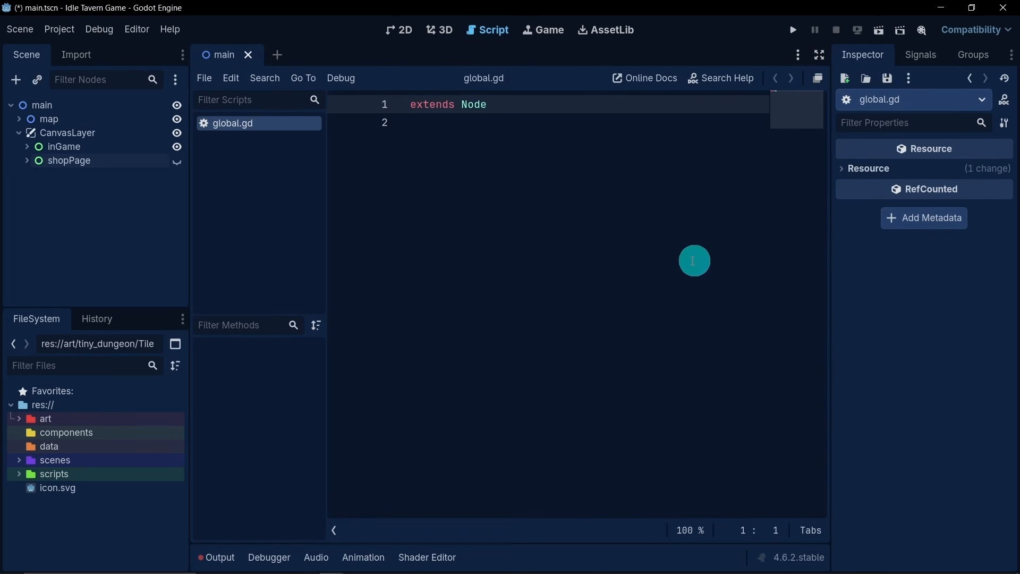
click(429, 142)
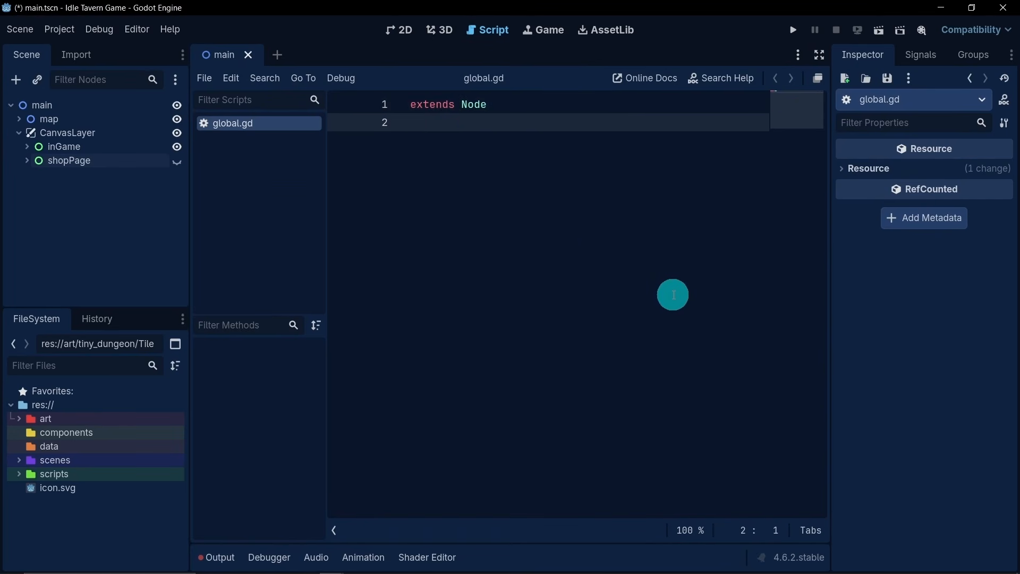
key(Return)
text(v)
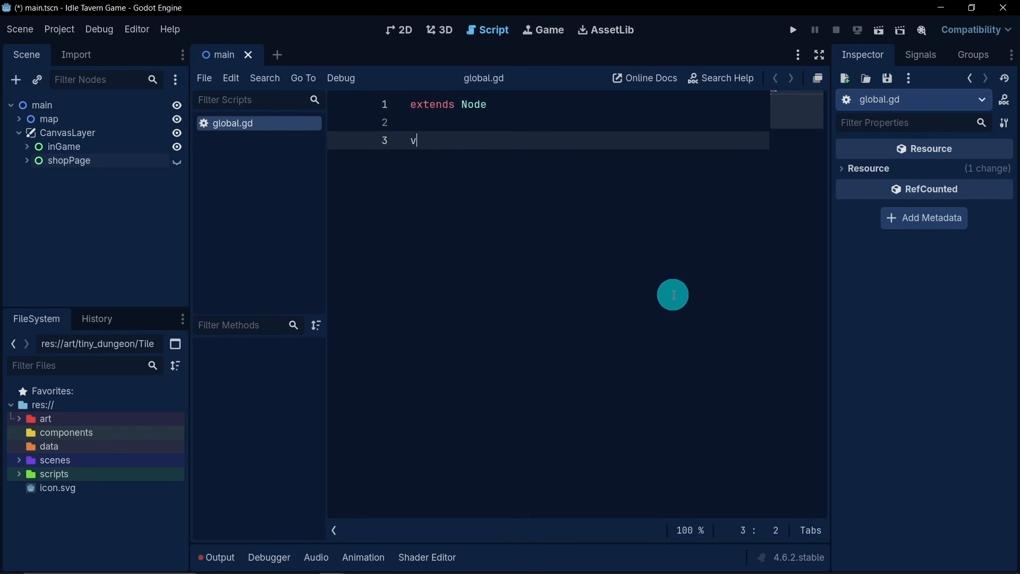
text(ar green_time: float =)
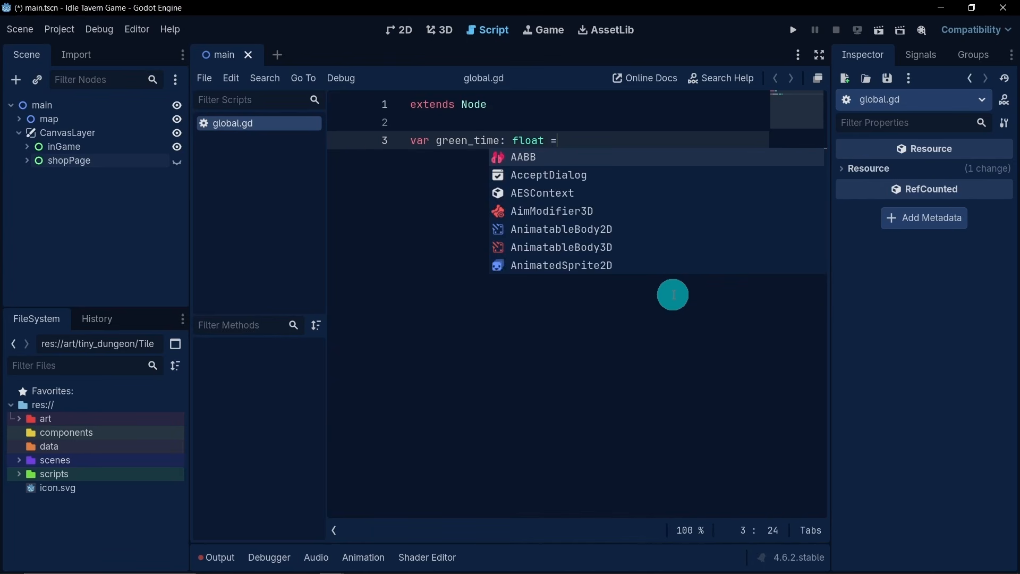
text( 4.0)
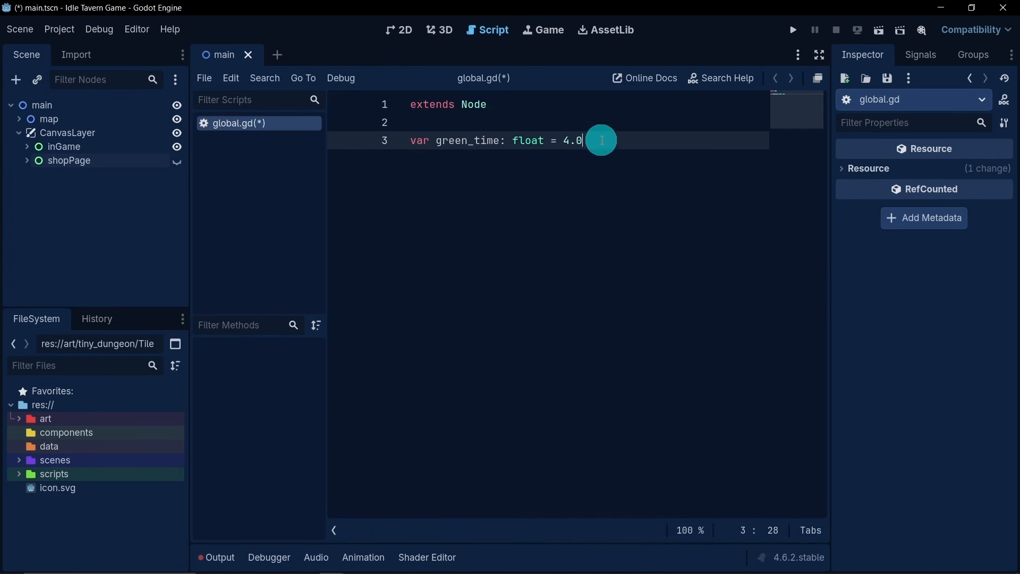
- Duplicate the green_time declaration twice below itself and rename the copies red_time and blue_time
drag(598, 140, 410, 141)
key(ctrl+c)
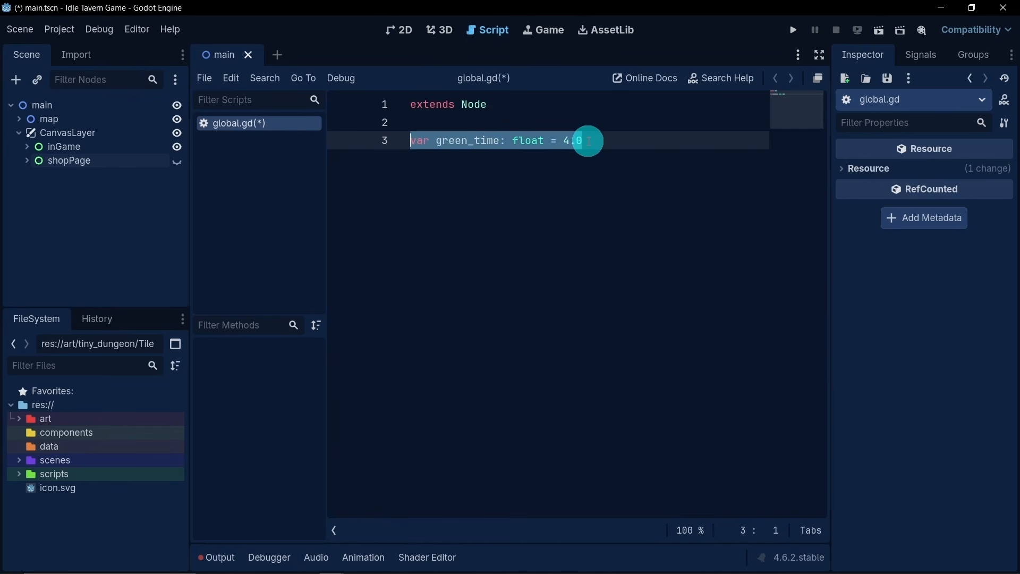
click(628, 205)
key(Return)
key(ctrl+v)
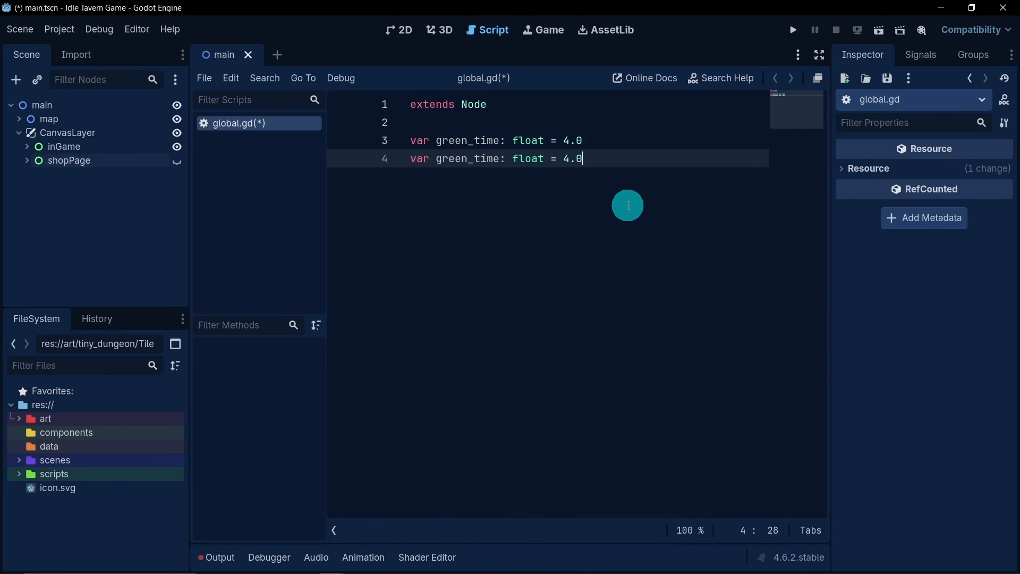
key(Return)
key(ctrl+v)
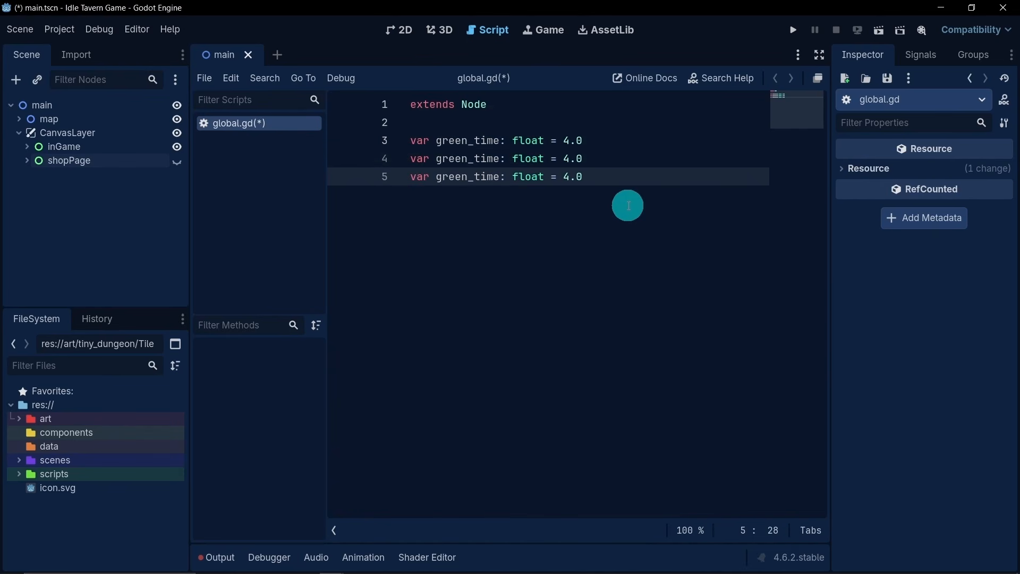
drag(466, 160, 435, 176)
text(red)
text(b)
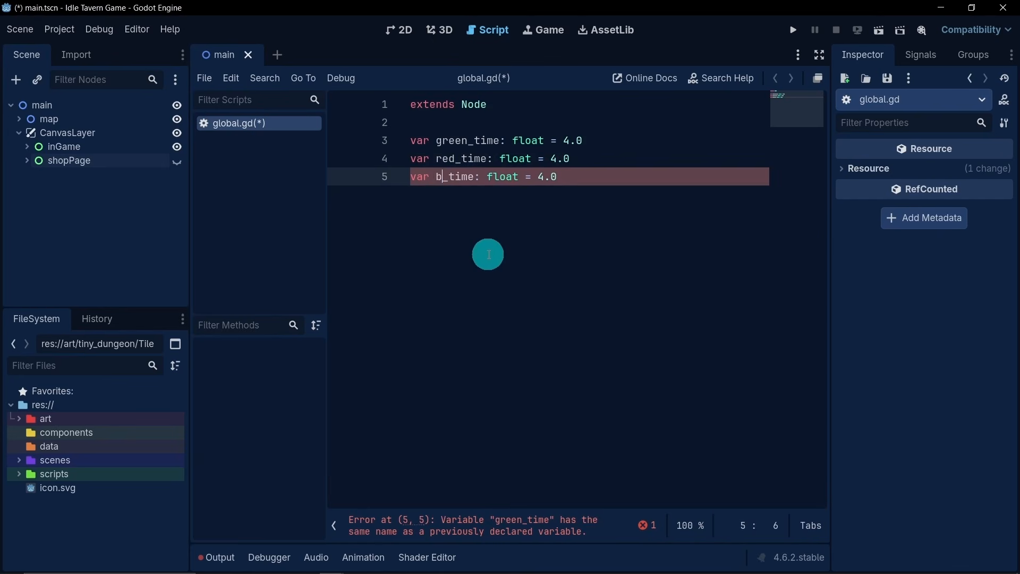
text(lue)
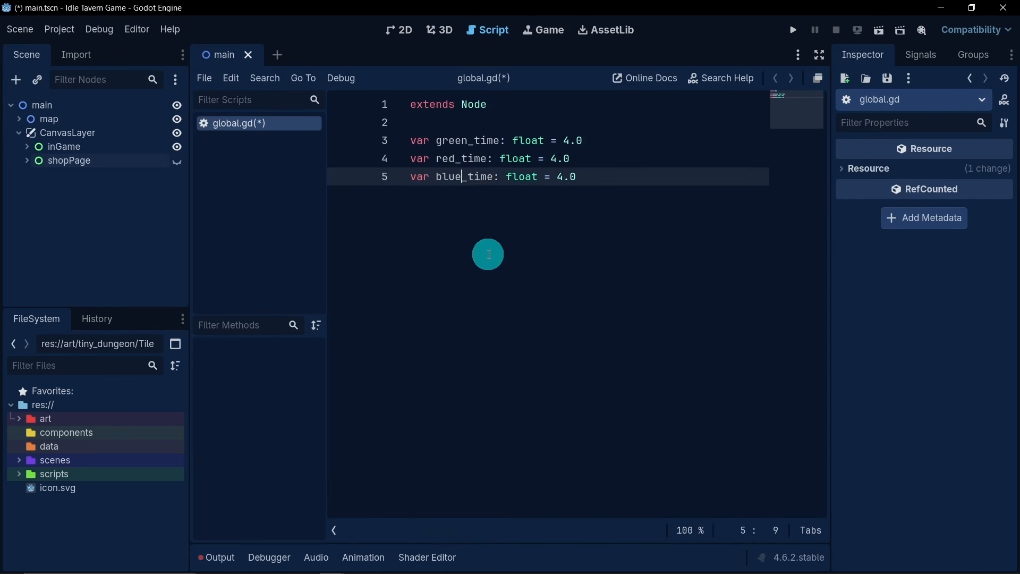
click(590, 177)
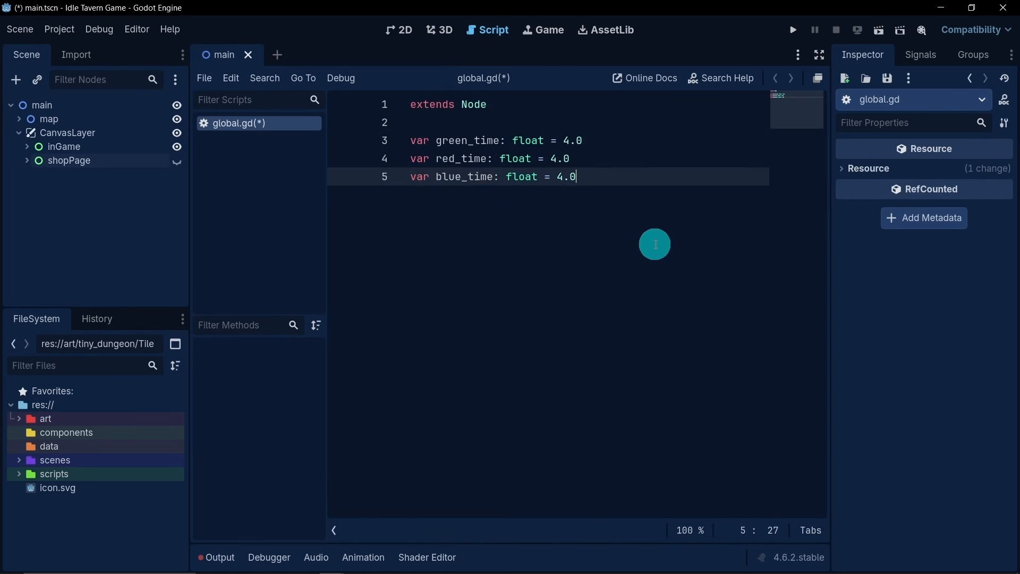
- Copy the three time variable declarations and paste them as a second block below, separated by a blank line
drag(584, 176, 410, 140)
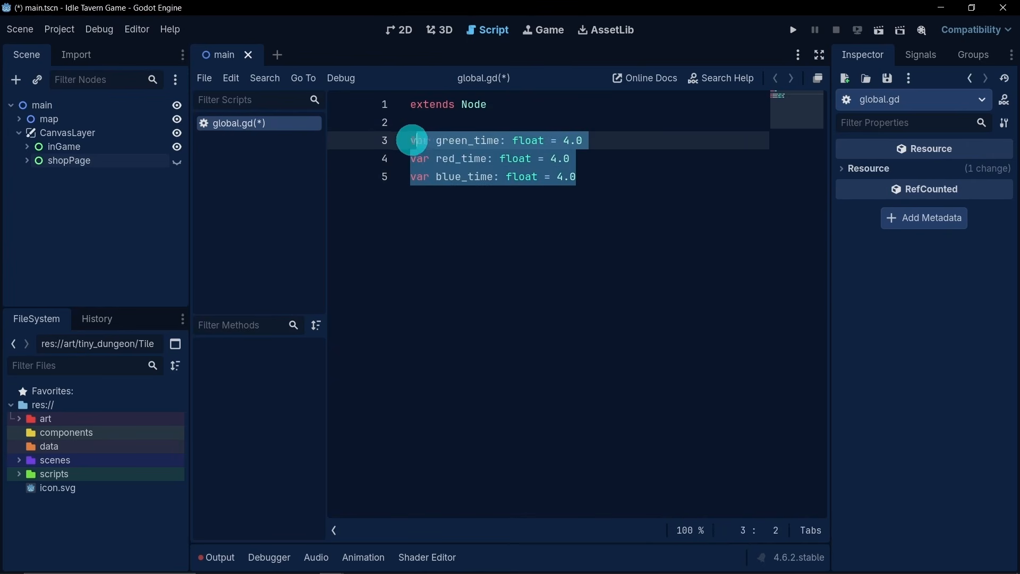
key(ctrl+c)
click(612, 177)
key(Return)
key(Return)
key(ctrl+v)
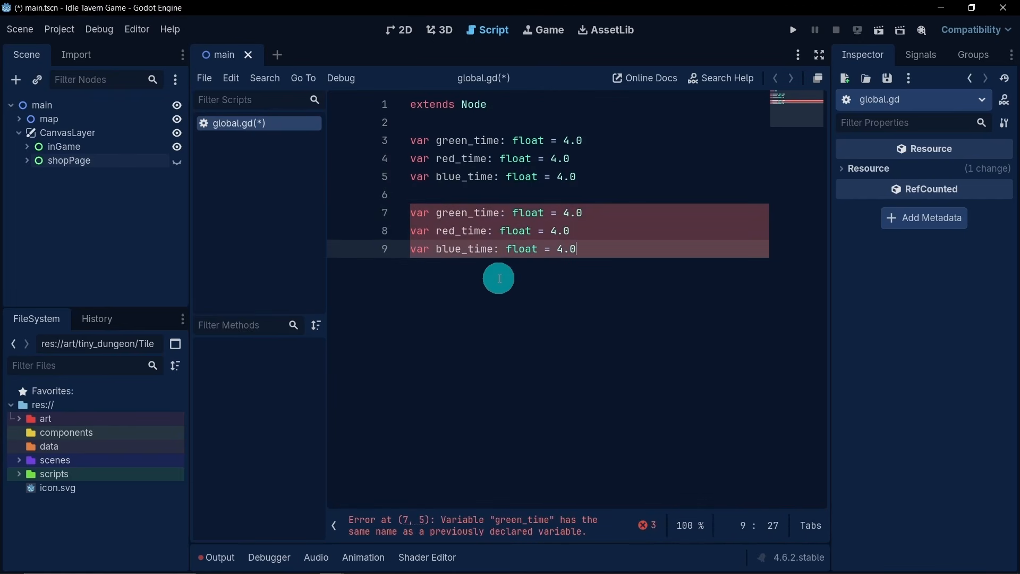
- Rename the second block's green_time variable as player_speed and set its value to 600.0
double_click(469, 212)
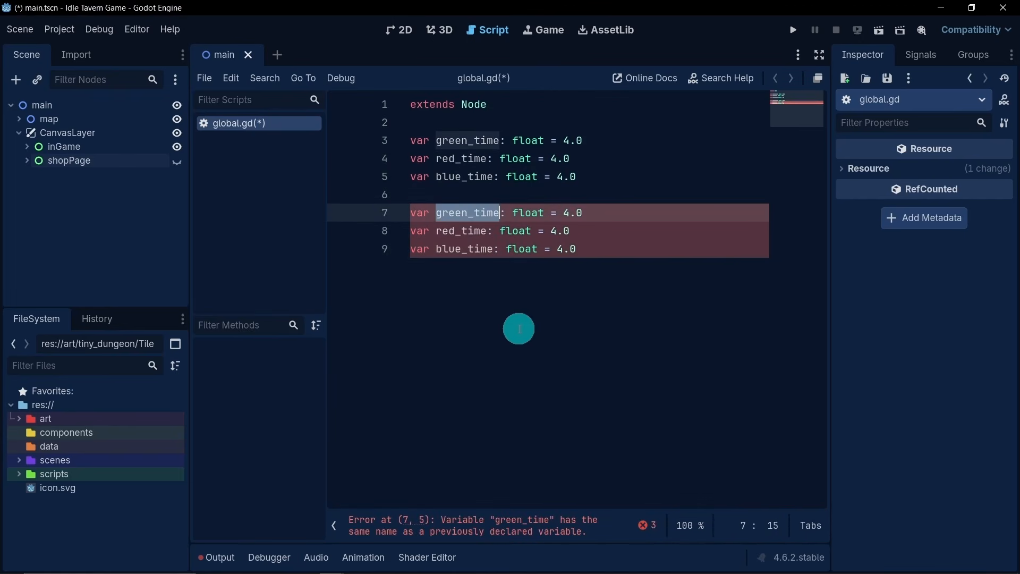
text(player_s)
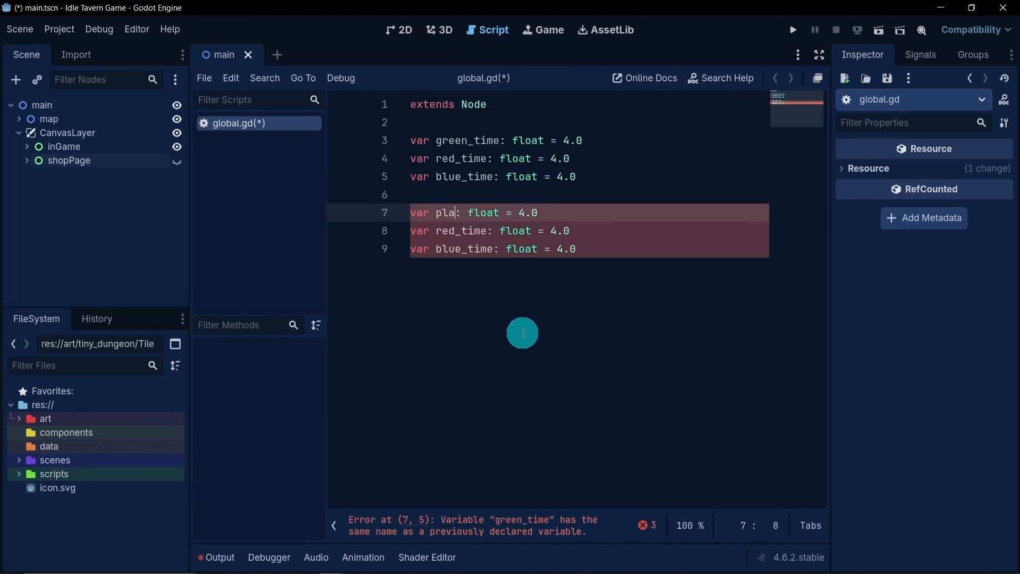
text(peed)
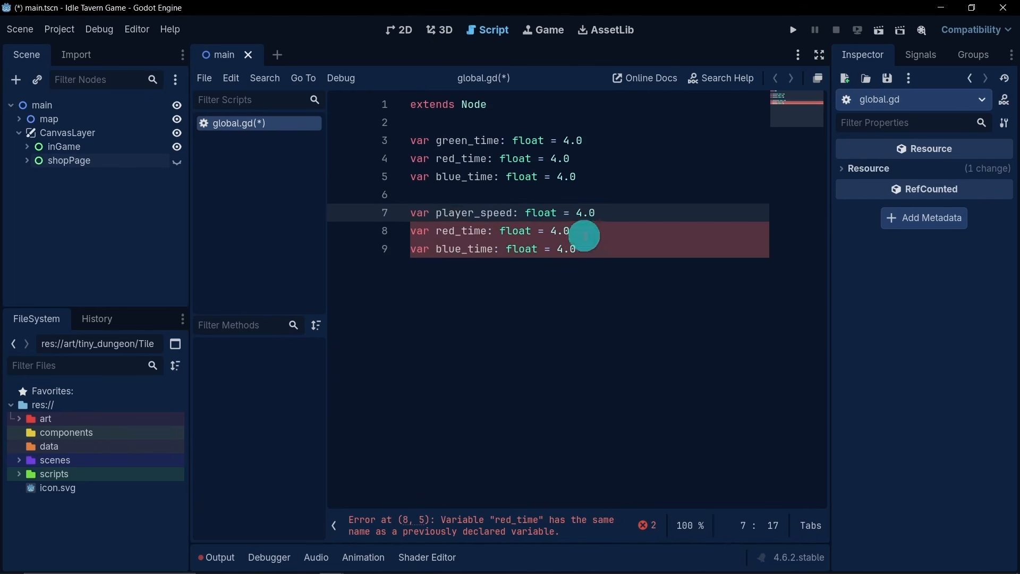
double_click(579, 212)
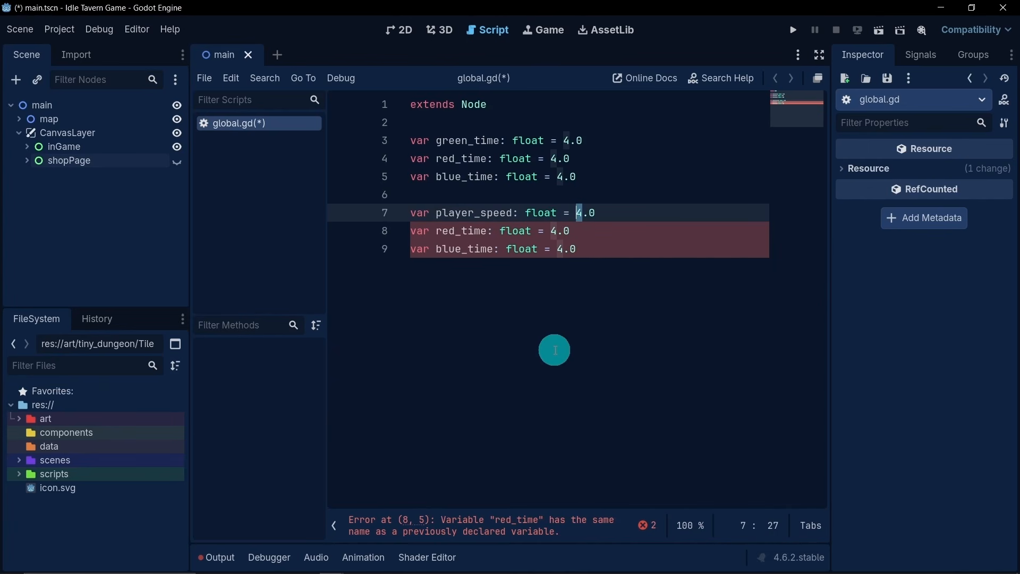
text(600)
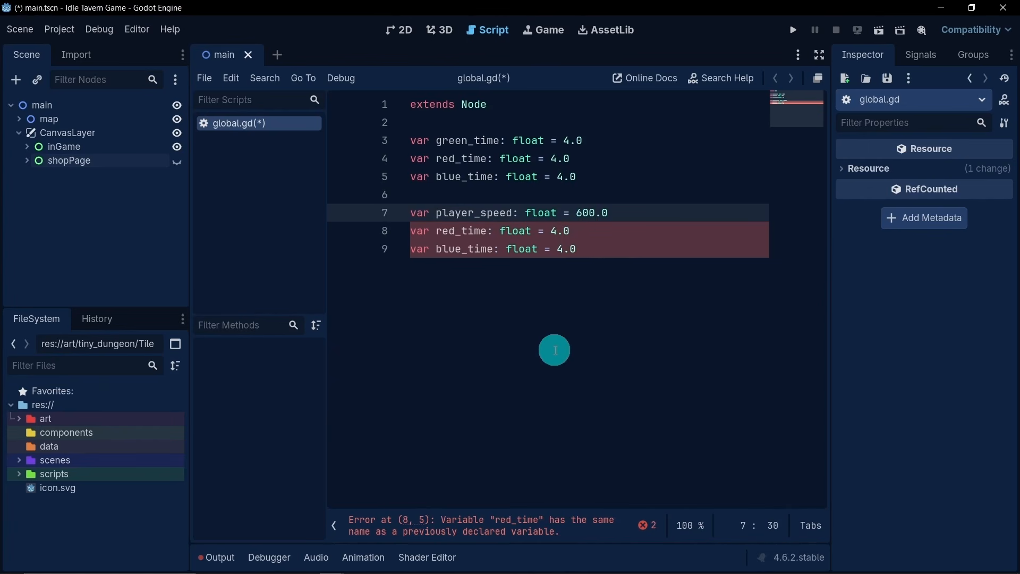
- Rename the second block's red_time variable as ghost_speed and set its value to 150.0
double_click(462, 231)
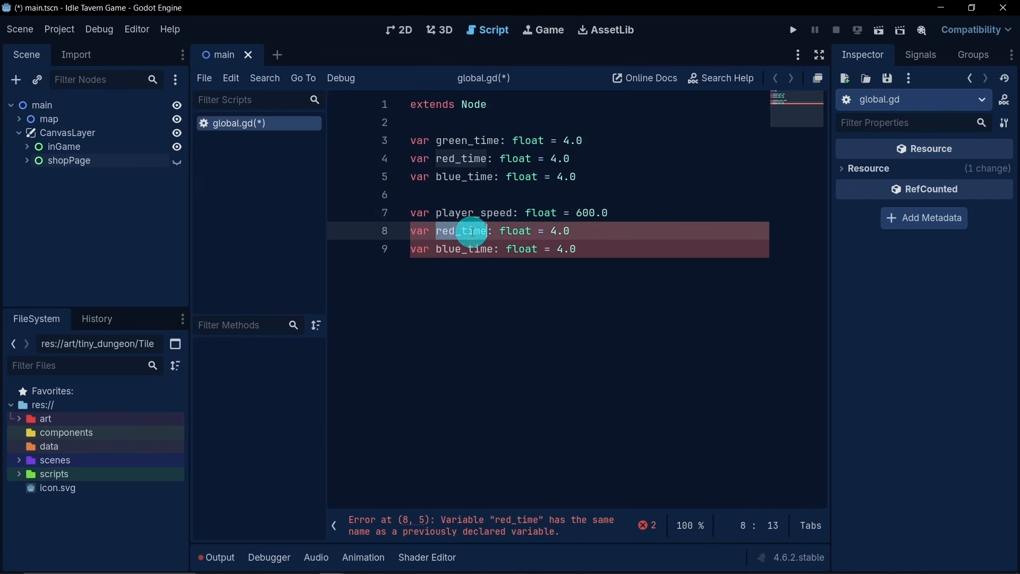
text(ghost)
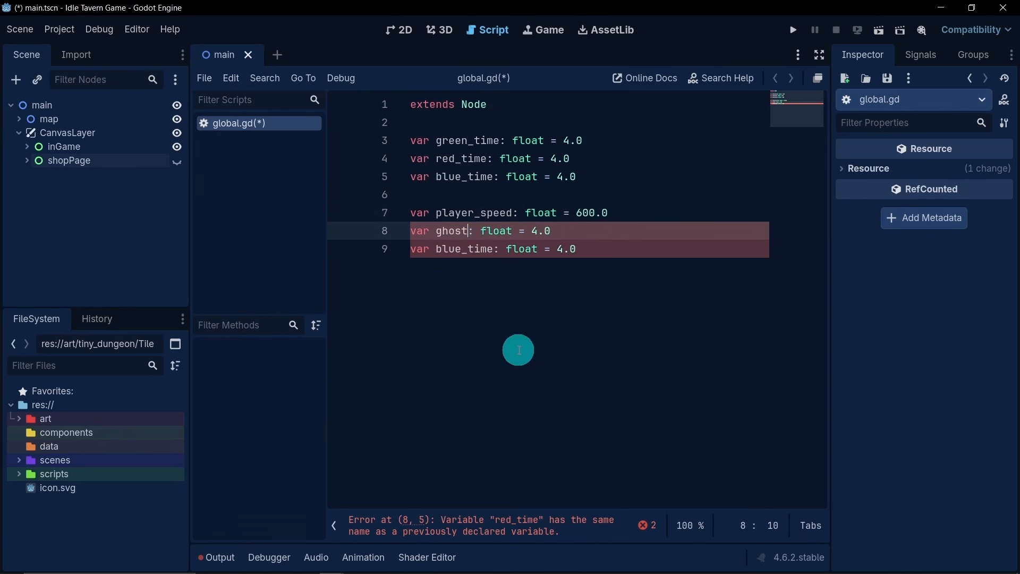
text(_speed)
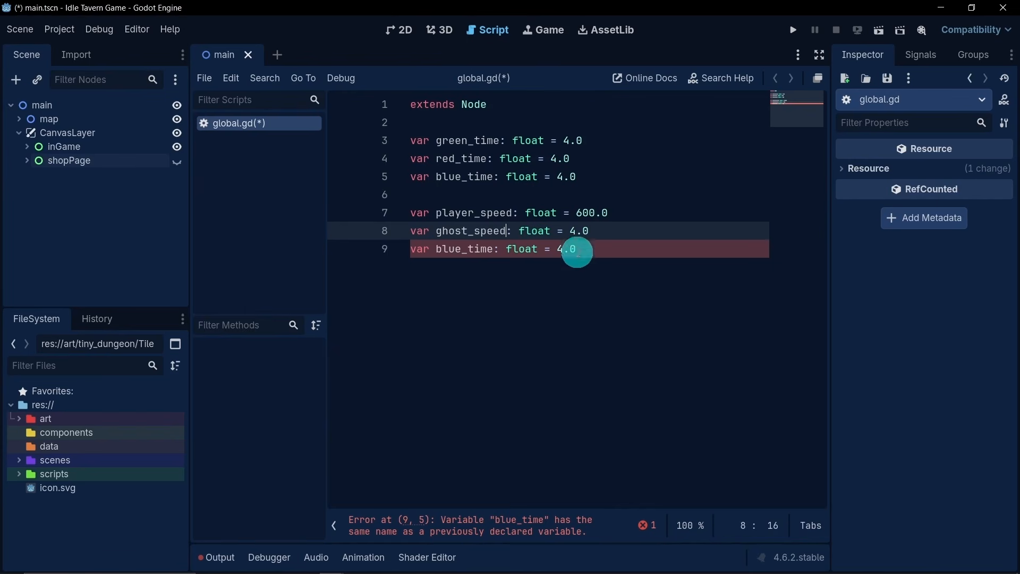
double_click(574, 231)
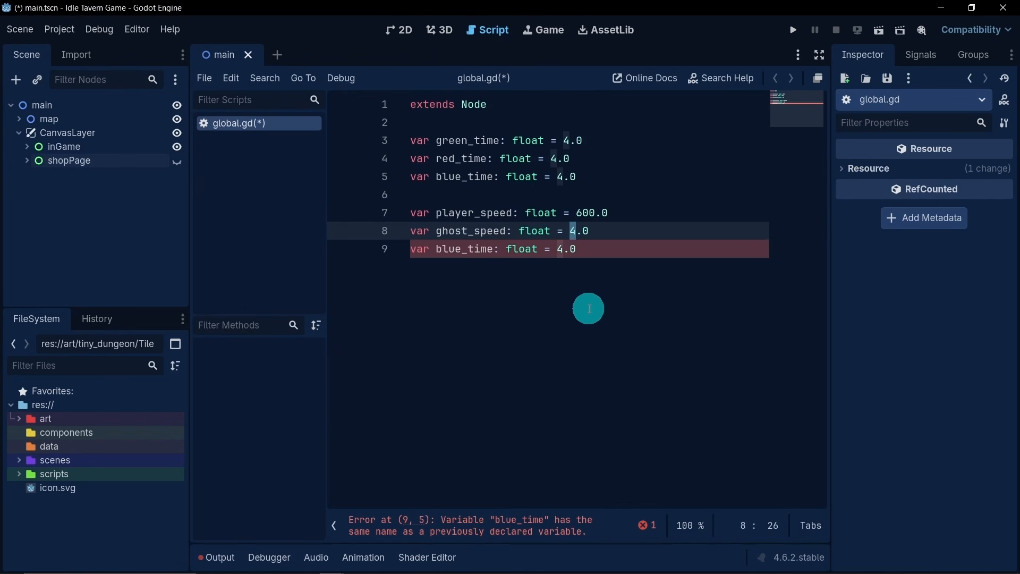
text(150)
- Rename the second block's blue_time variable as ghost_potion_speed
double_click(455, 249)
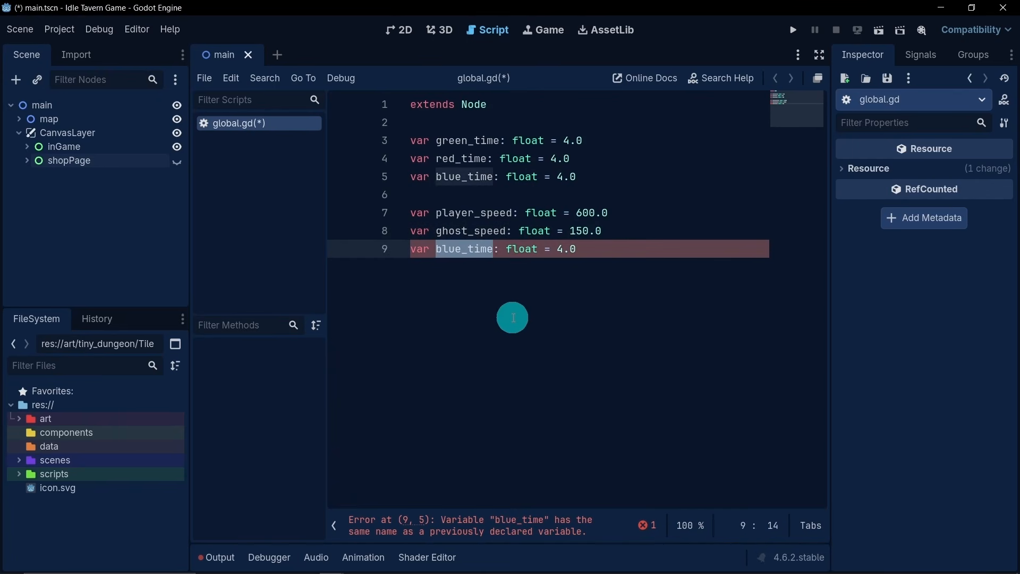
text(ghost_)
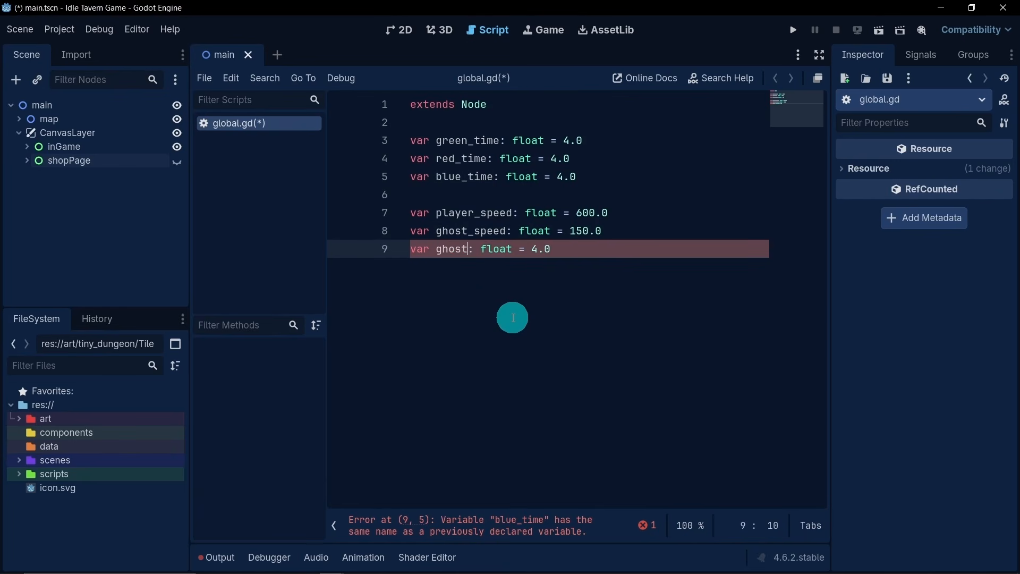
text(potion)
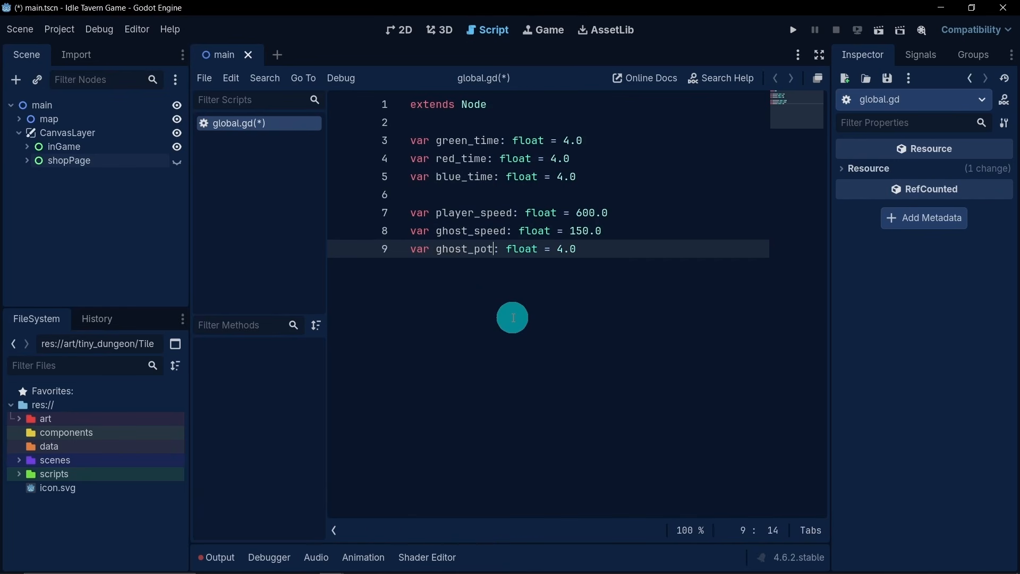
text(_speed)
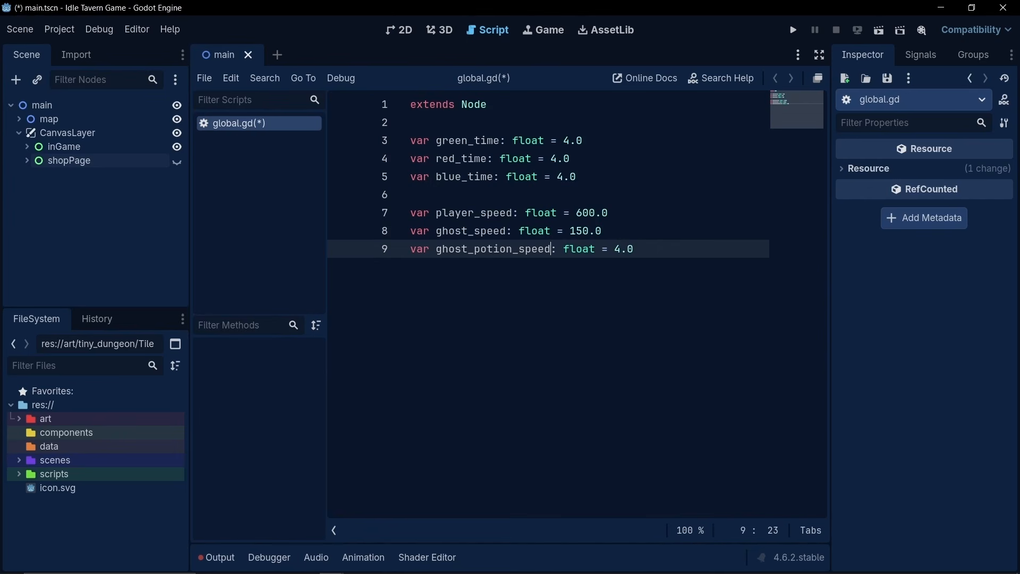
- Declare the variable players_potion as a String equal to "none", separated from the speed variables by a blank line
click(674, 251)
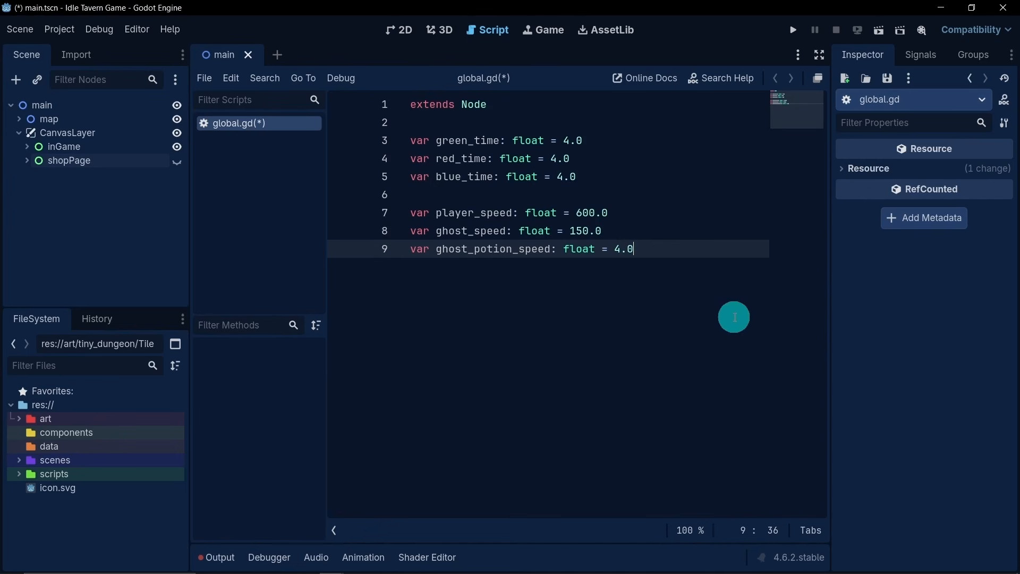
key(Return)
key(Return)
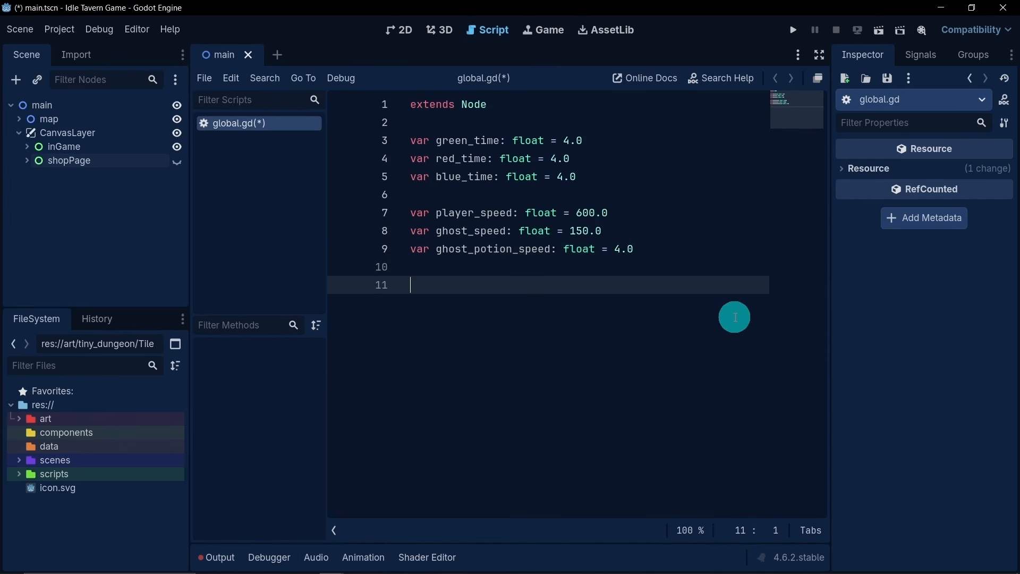
text(var player)
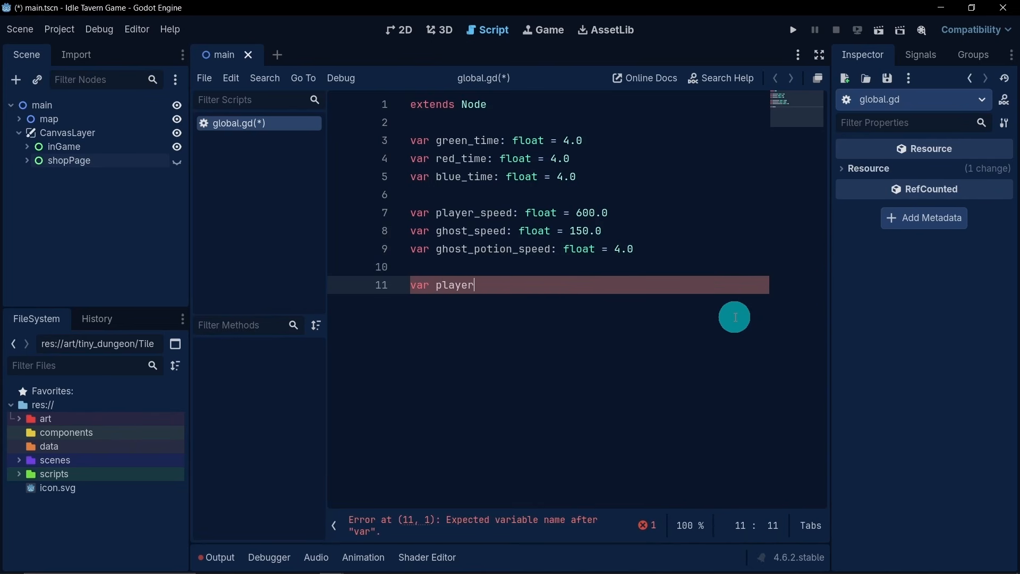
text(s_potion)
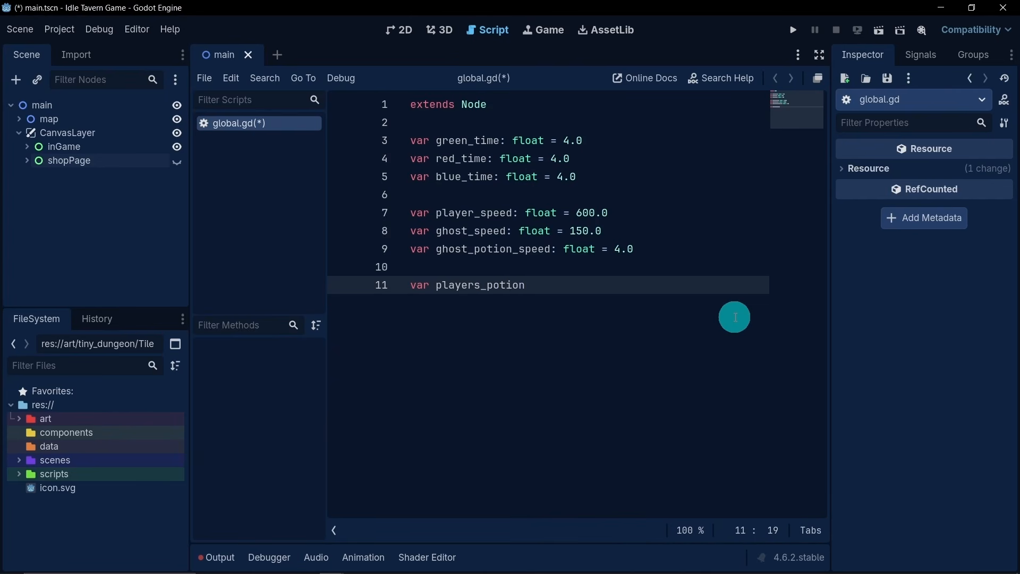
text(: String)
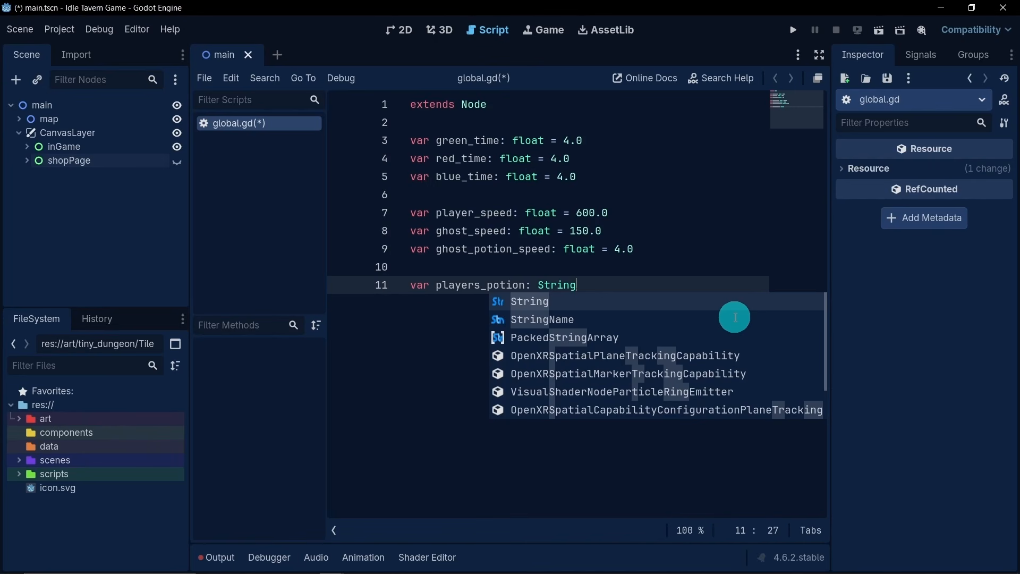
text( = "non)
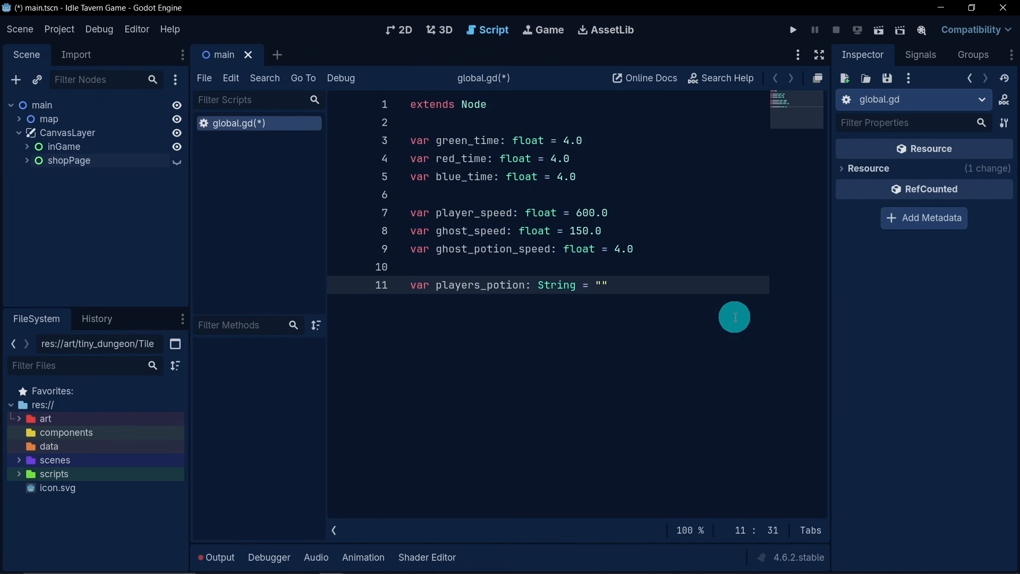
text(e)
- Declare an int variable coins equal to 0 below players_potion in global.gd, separated by a blank line
click(697, 285)
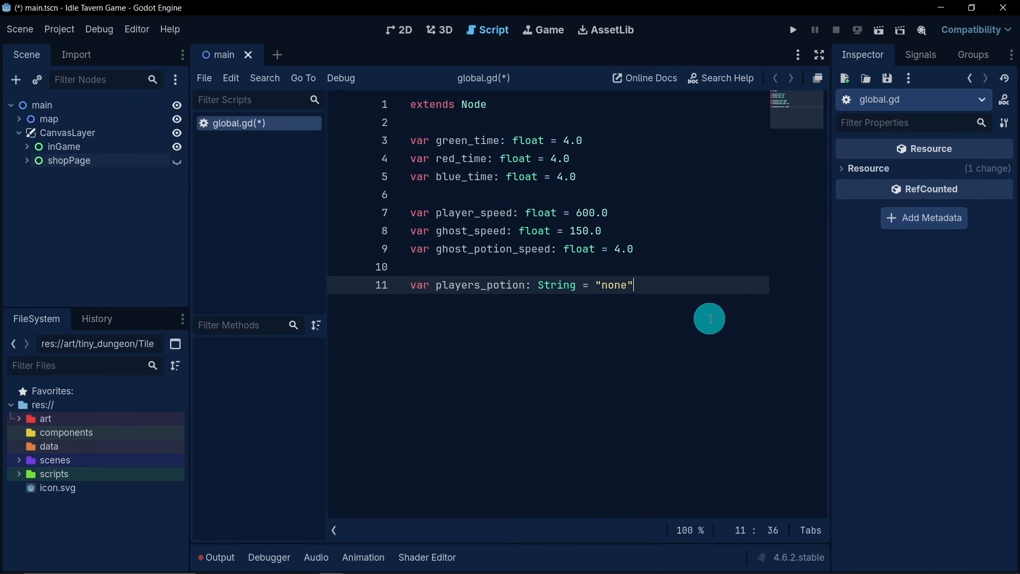
key(Return)
key(Return)
text(var)
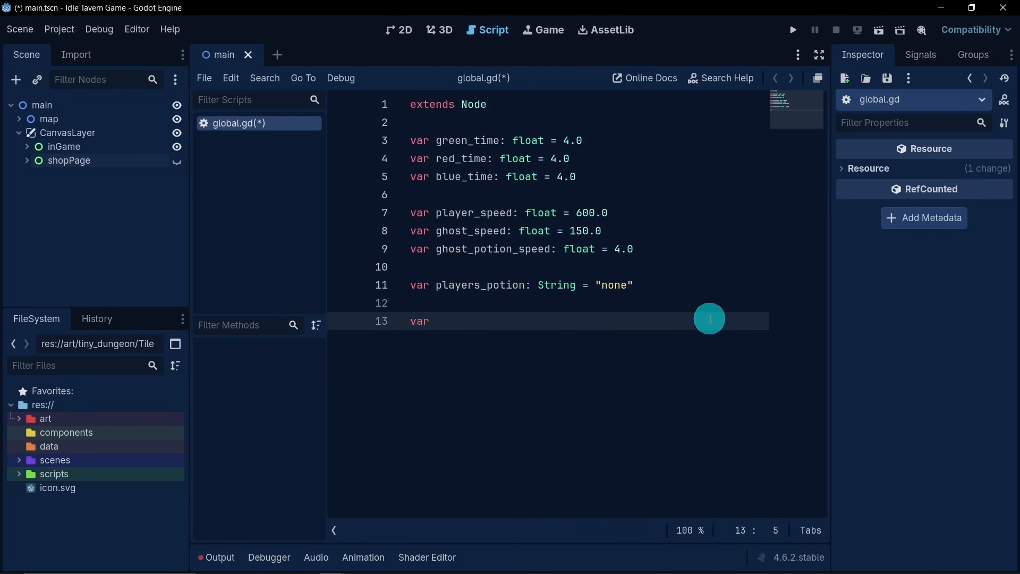
text( void)
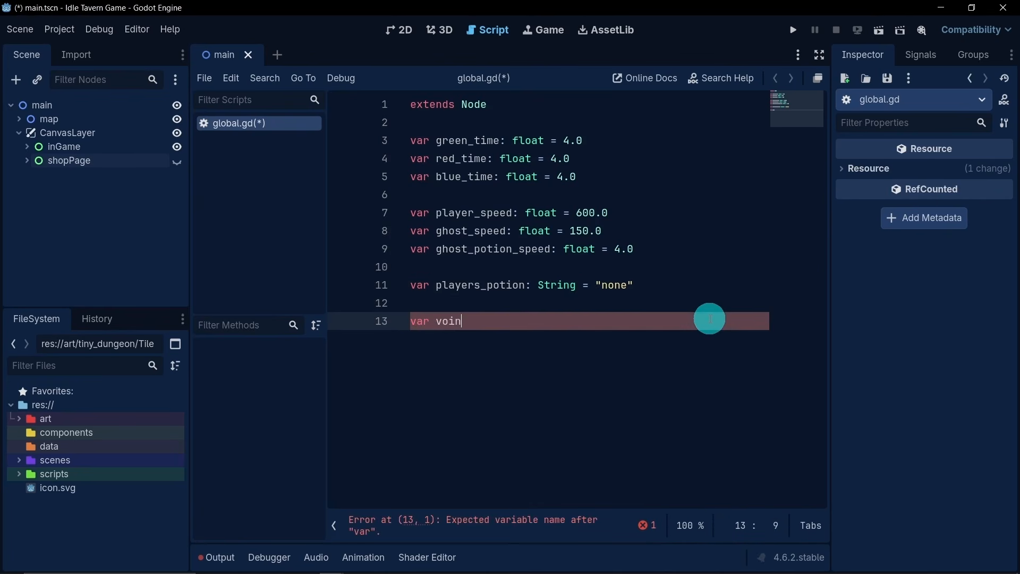
key(BackSpace)
key(BackSpace)
key(BackSpace)
key(BackSpace)
key(BackSpace)
text(voin)
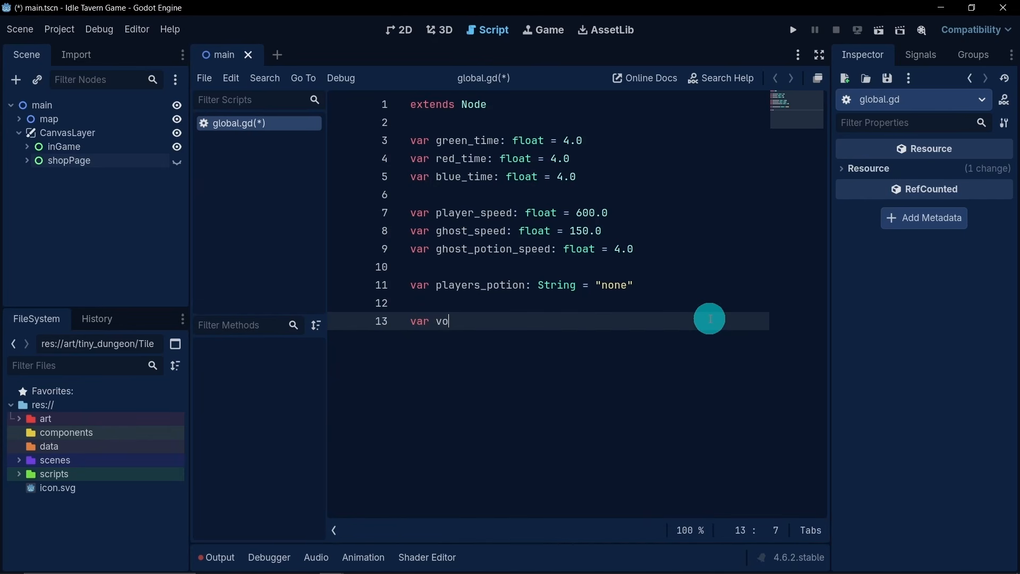
key(BackSpace)
key(BackSpace)
key(BackSpace)
text(coins: int )
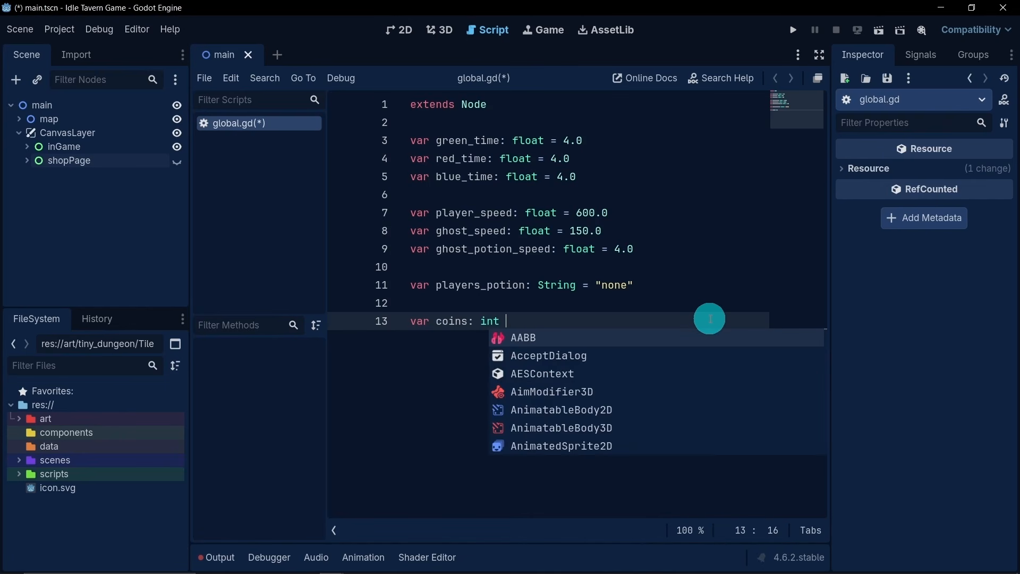
text(= 0)
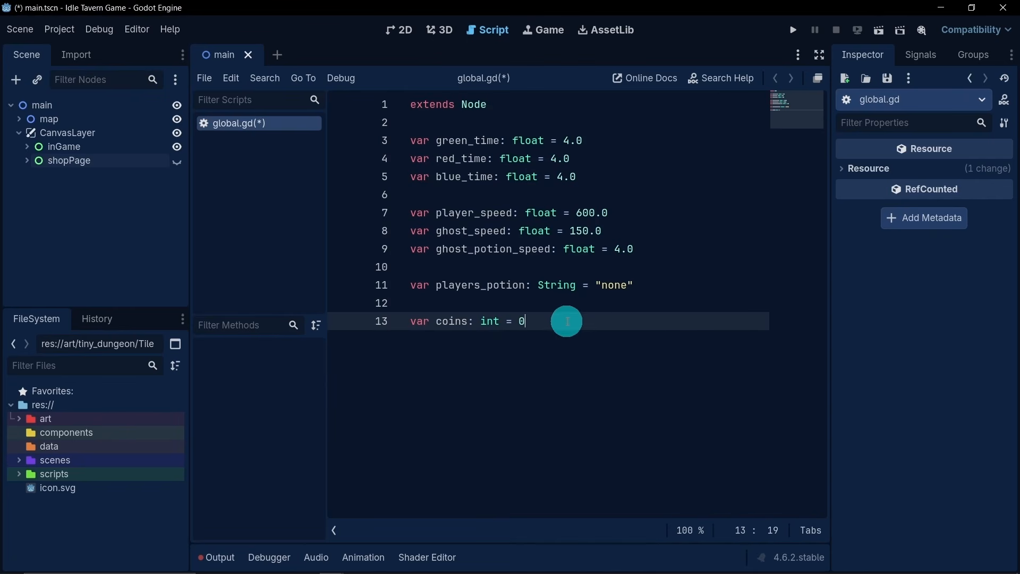
- Declare a variable current_spots typed as Array directly below the coins variable
key(Return)
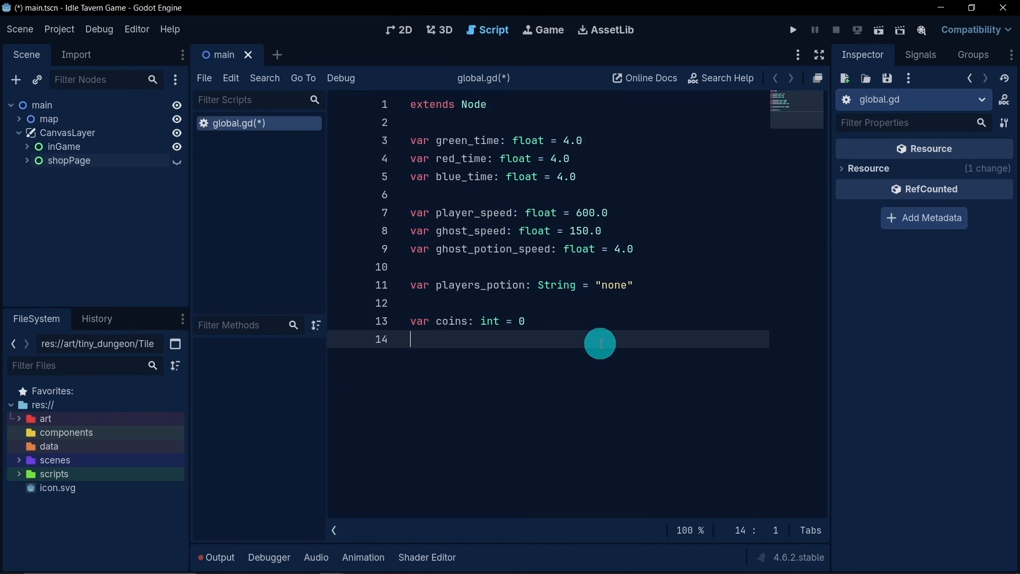
text(var current_spots: Arr)
key(Return)
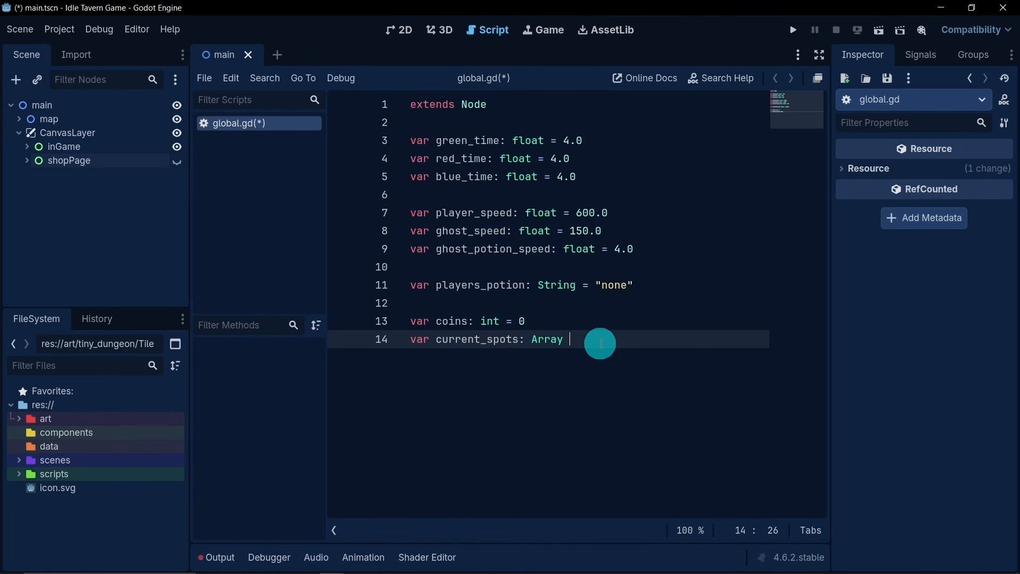
- Initialize current_spots with four nested arrays that each hold 0: [[0],[0],[0],[0]]
text(= [)
text([)
text(c)
text(],[)
text(0)
text(,)
text(0)
key(BackSpace)
text([0],[)
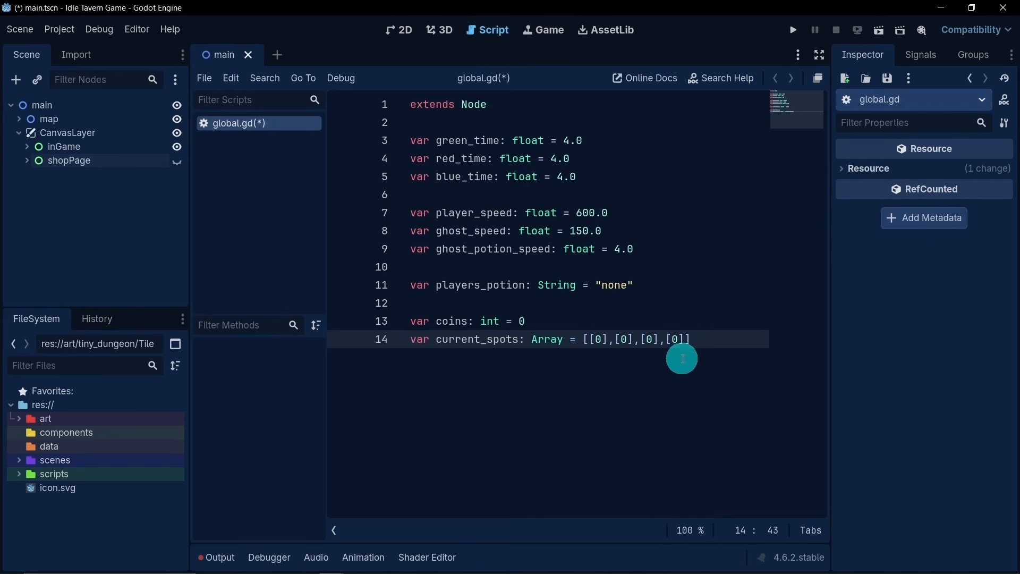
click(402, 30)
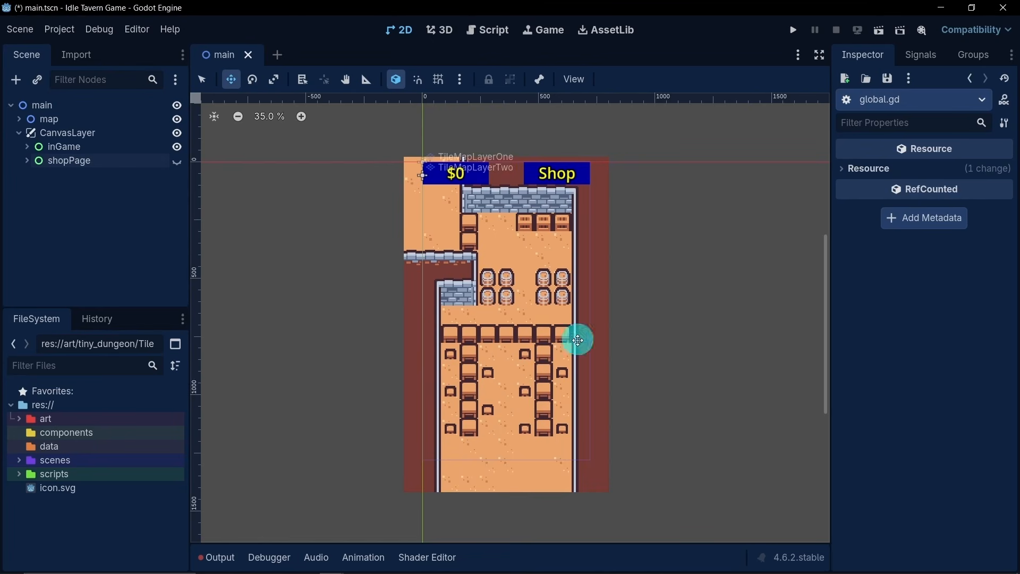
click(497, 30)
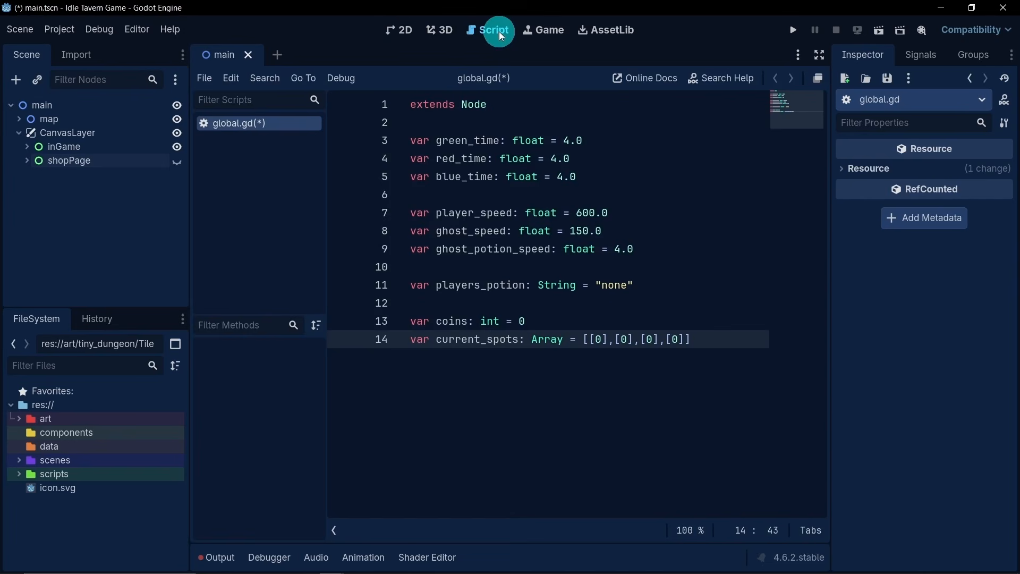
- Declare an int variable player_speed_cost equal to 5 below current_spots, separated by a blank line
click(698, 337)
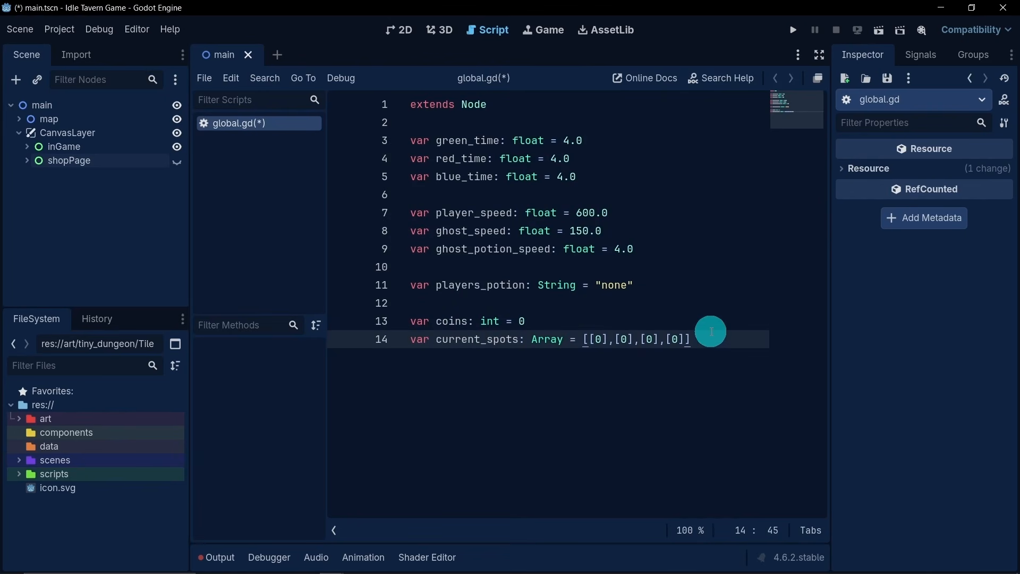
key(Return)
key(Return)
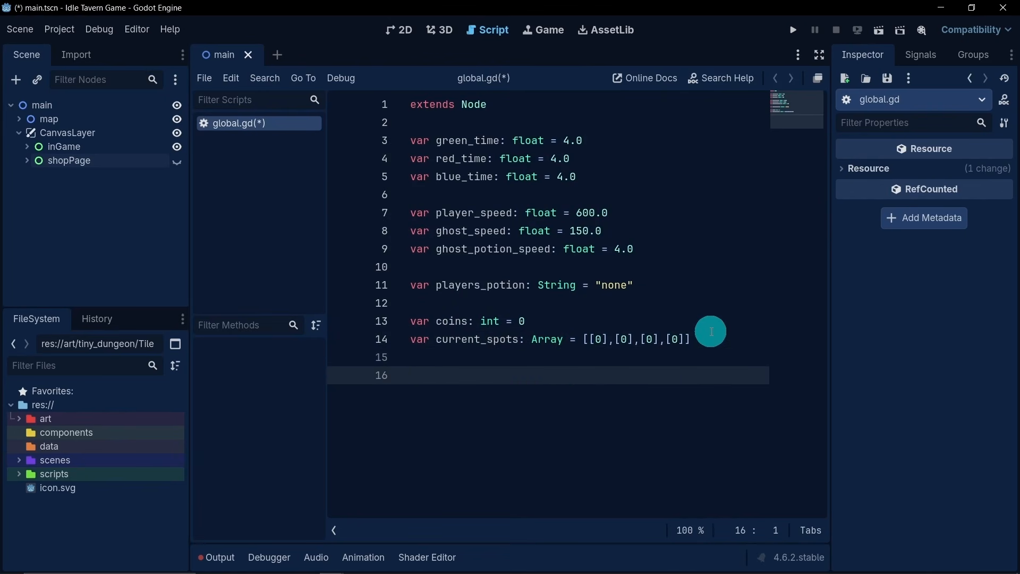
text(var player_speed_cost)
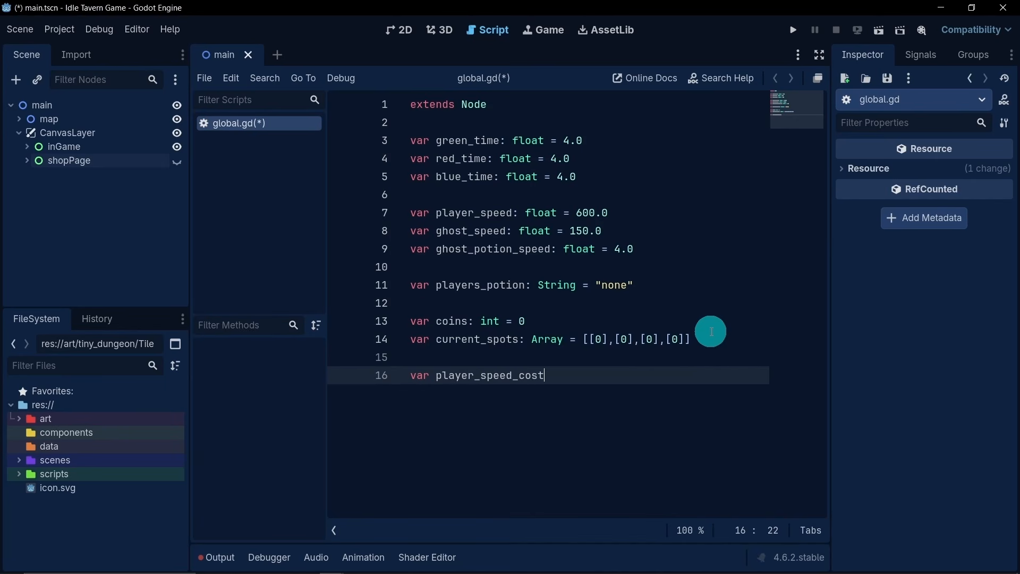
text(: int = 5)
- Duplicate the player_speed_cost declaration twice on the lines directly beneath it
drag(620, 377, 412, 375)
key(ctrl+c)
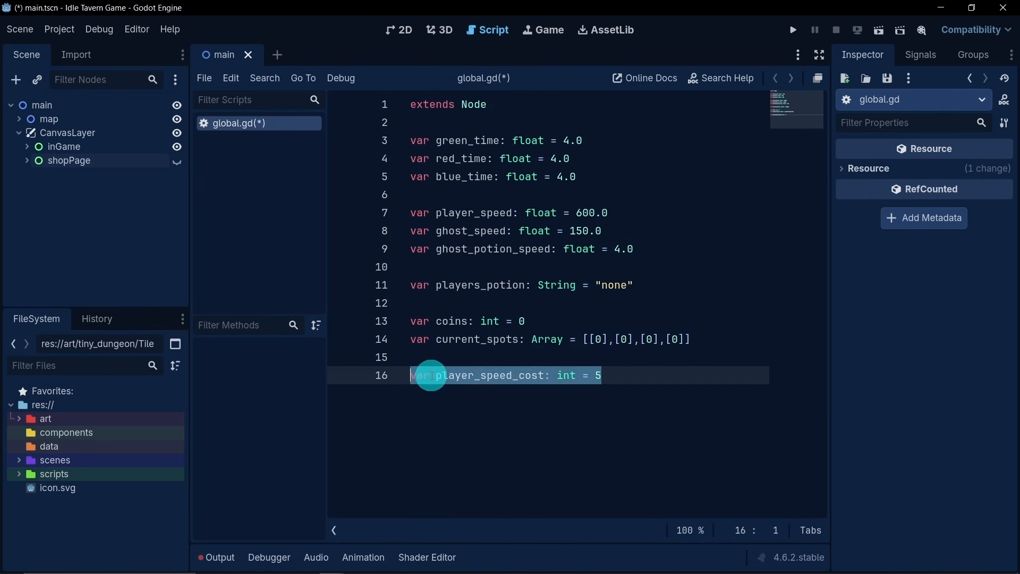
click(651, 378)
key(Return)
key(ctrl+v)
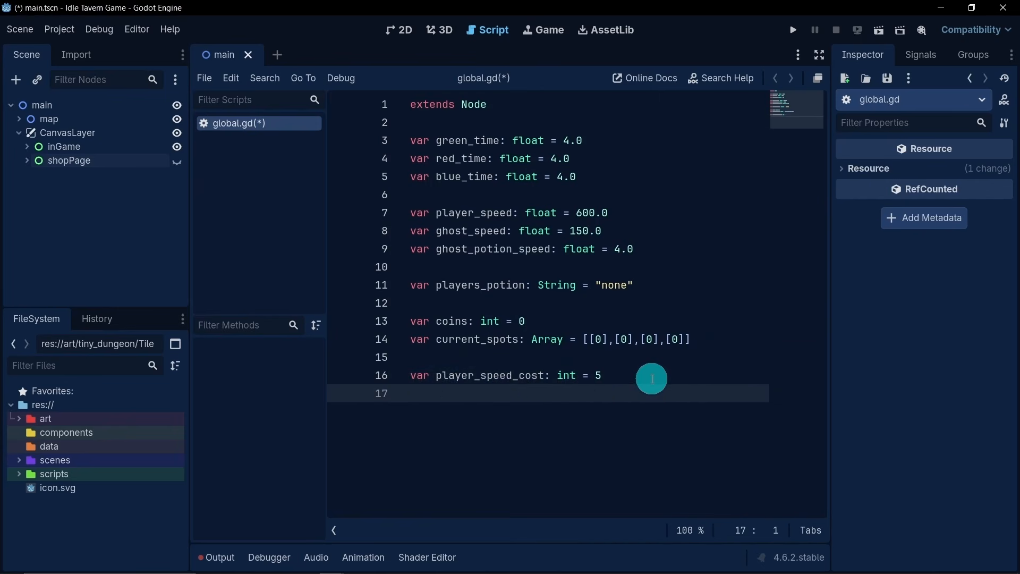
key(Return)
key(ctrl+v)
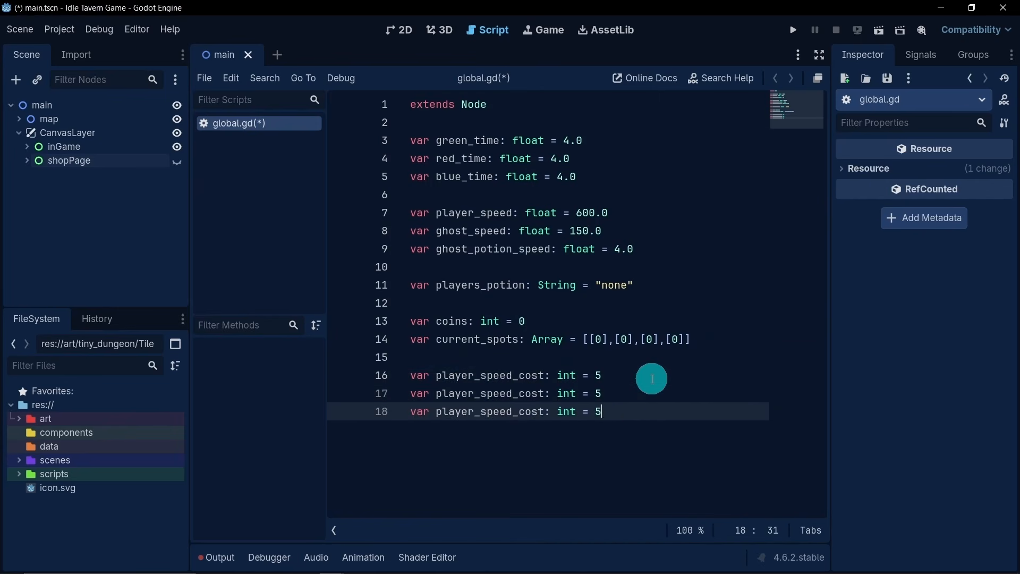
- Rename the first duplicated cost variable as ghost_speed_cost and the second one as ghost_potion_speed_cost
drag(473, 393, 433, 393)
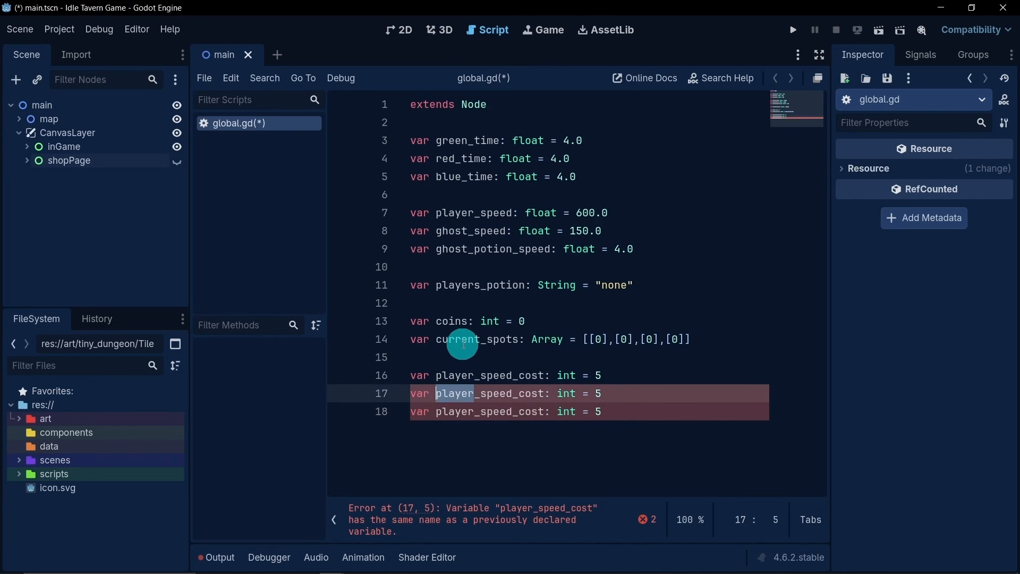
text(ghost)
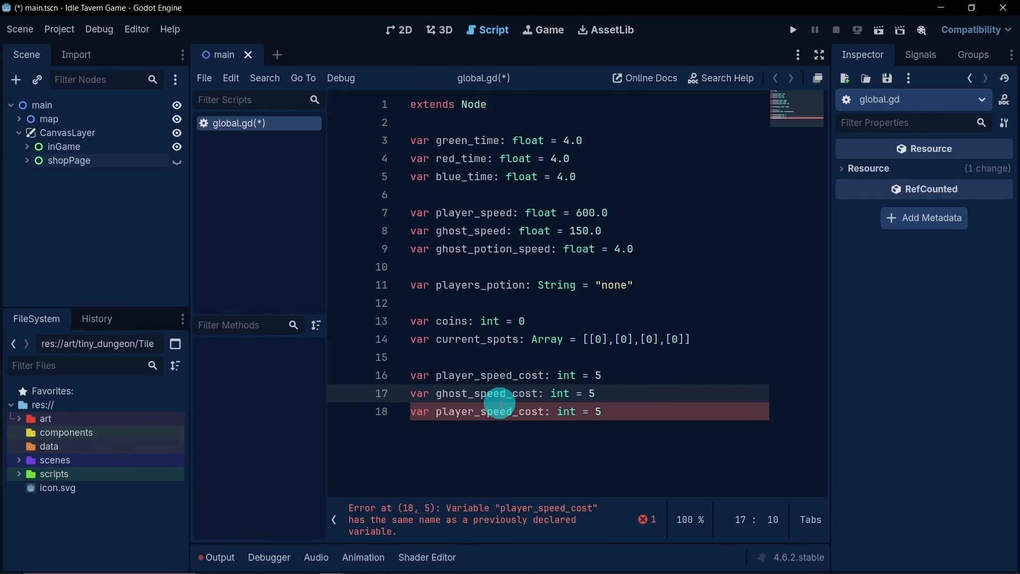
click(505, 394)
double_click(505, 394)
drag(474, 411, 435, 411)
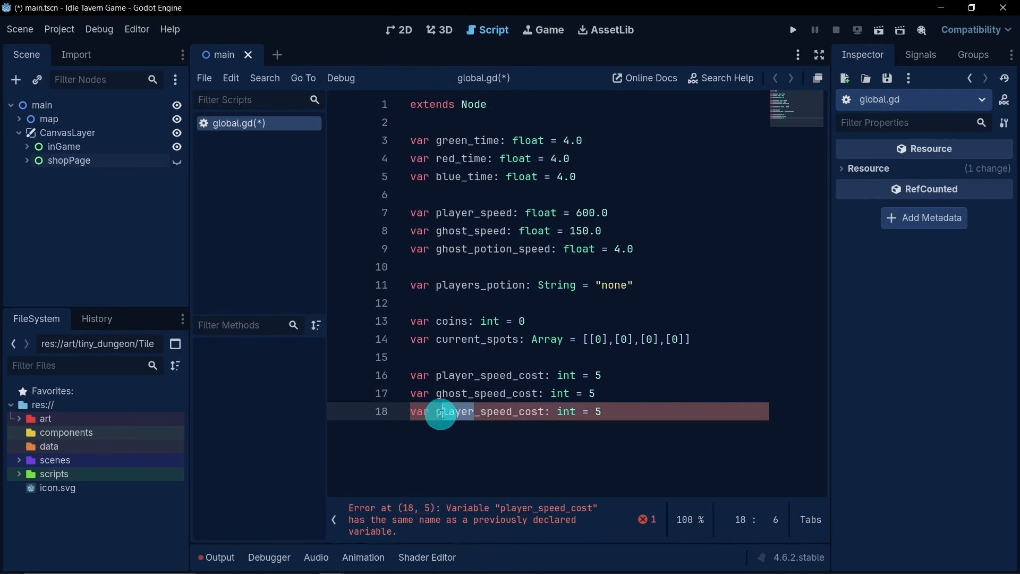
text(ghost)
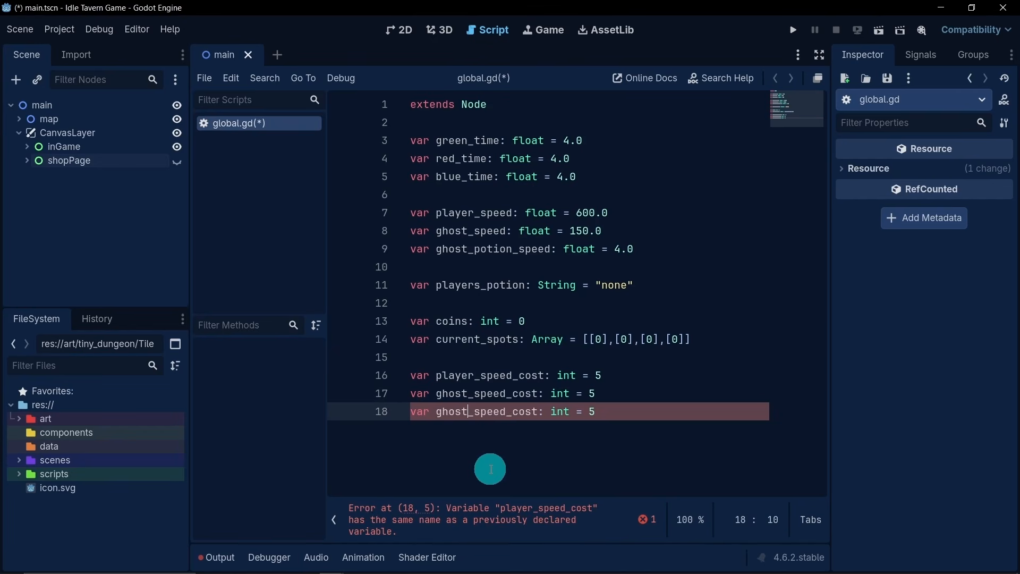
text(_potion)
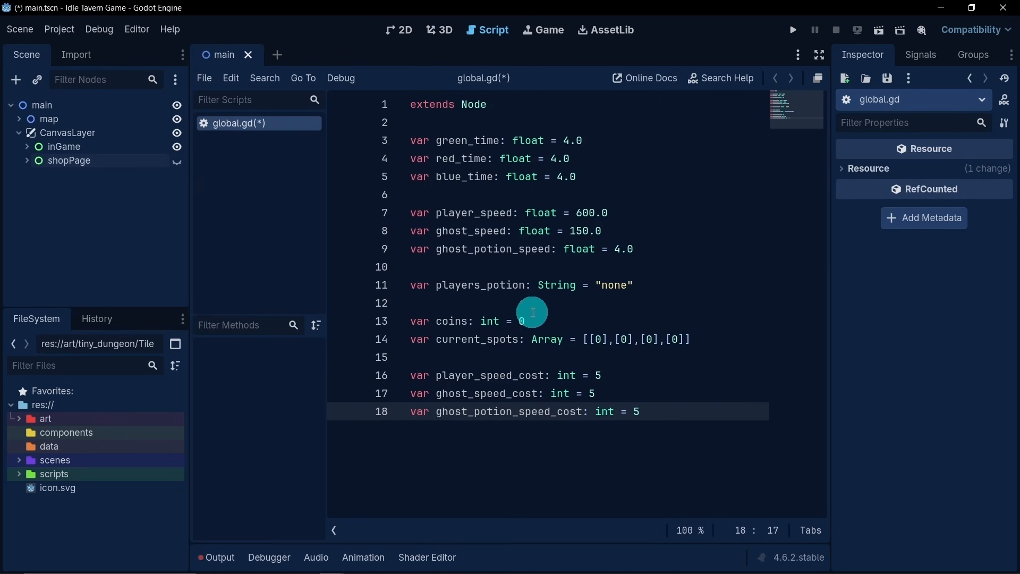
- Save the global script with the scene and return to the 2D view of the tavern map
click(676, 267)
click(688, 402)
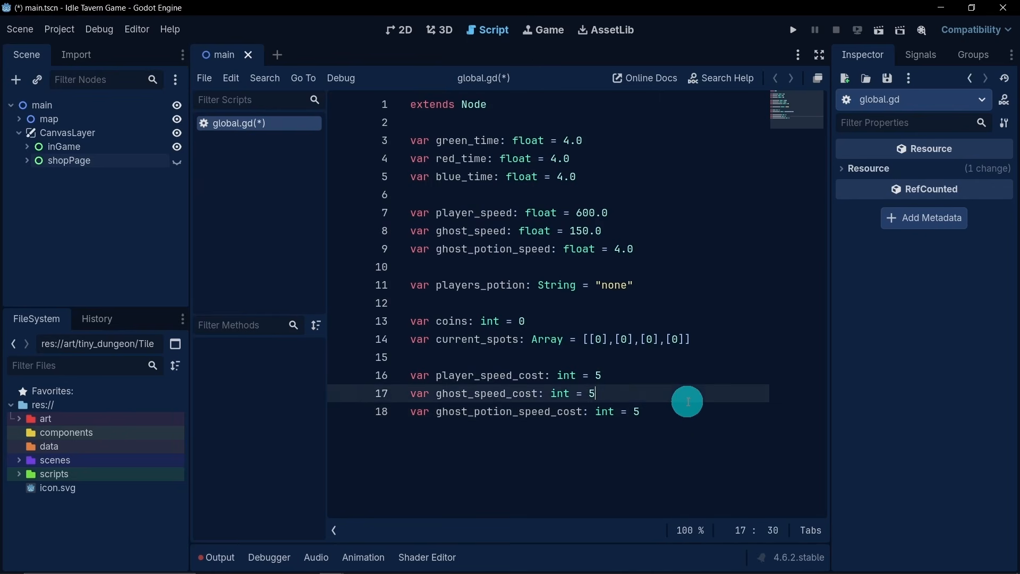
click(697, 411)
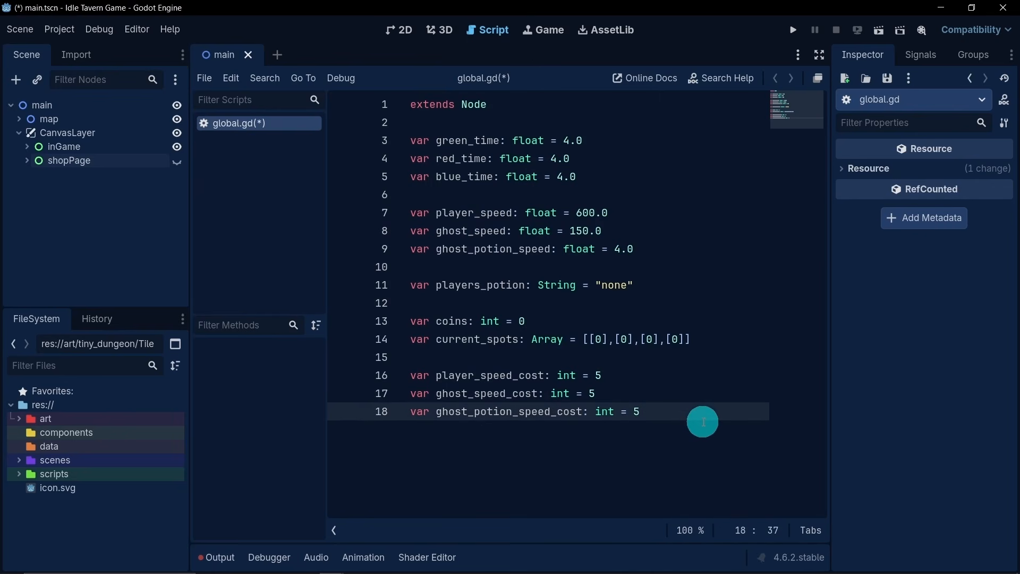
key(ctrl+s)
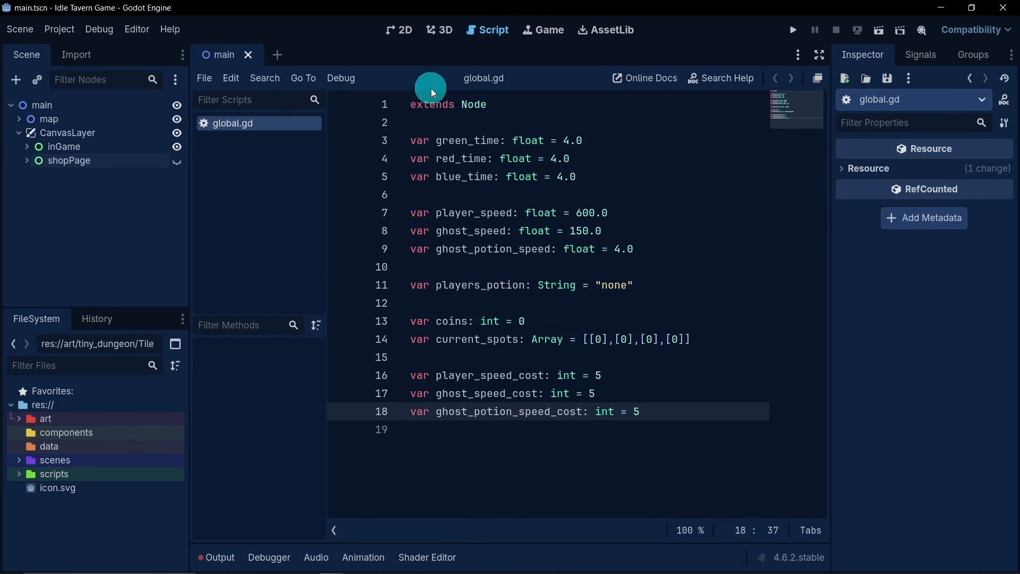
click(400, 38)
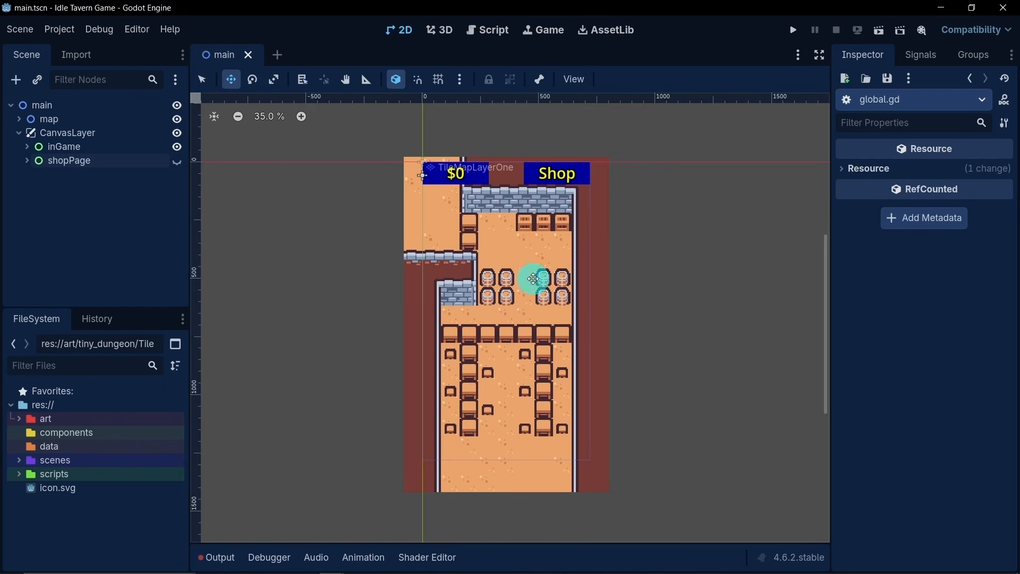
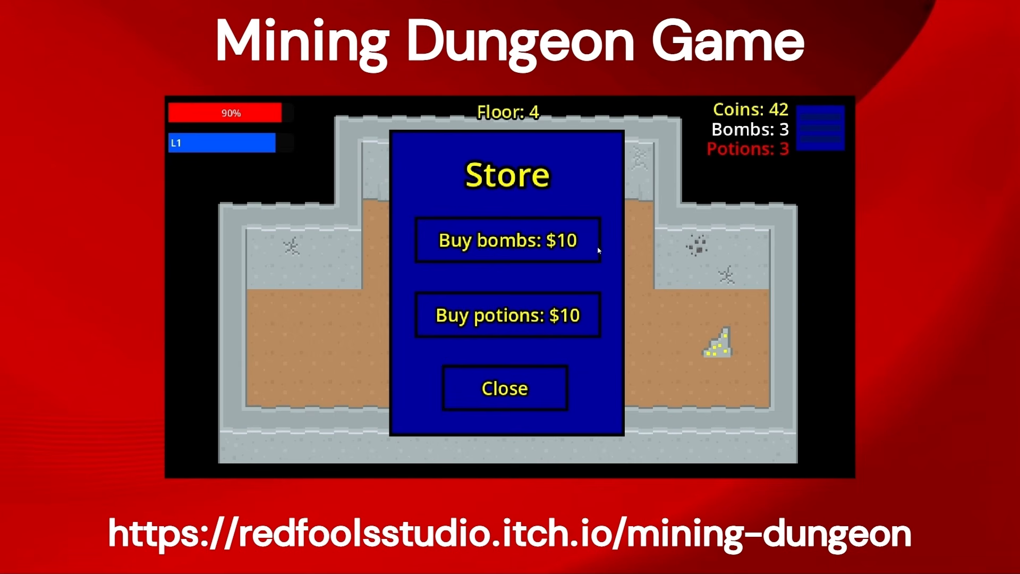
click(554, 386)
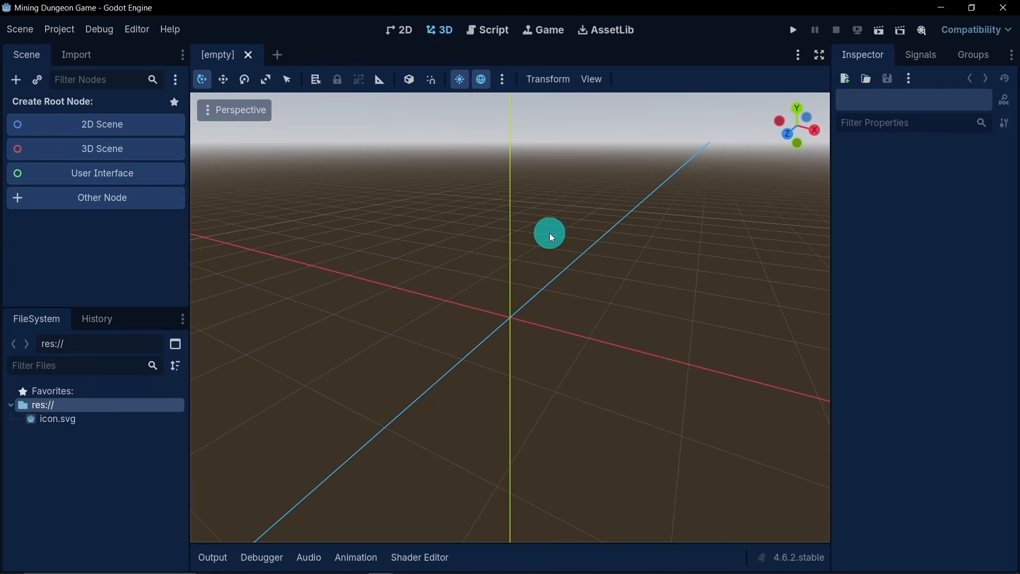
- Switch to the 2D workspace and set the window stretch mode to viewport in the project settings
click(402, 33)
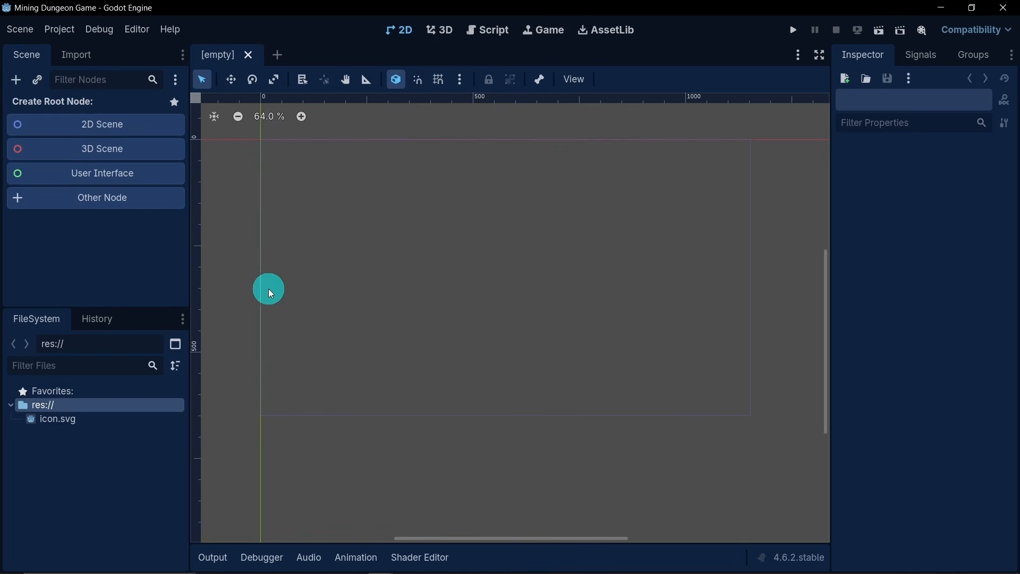
click(74, 35)
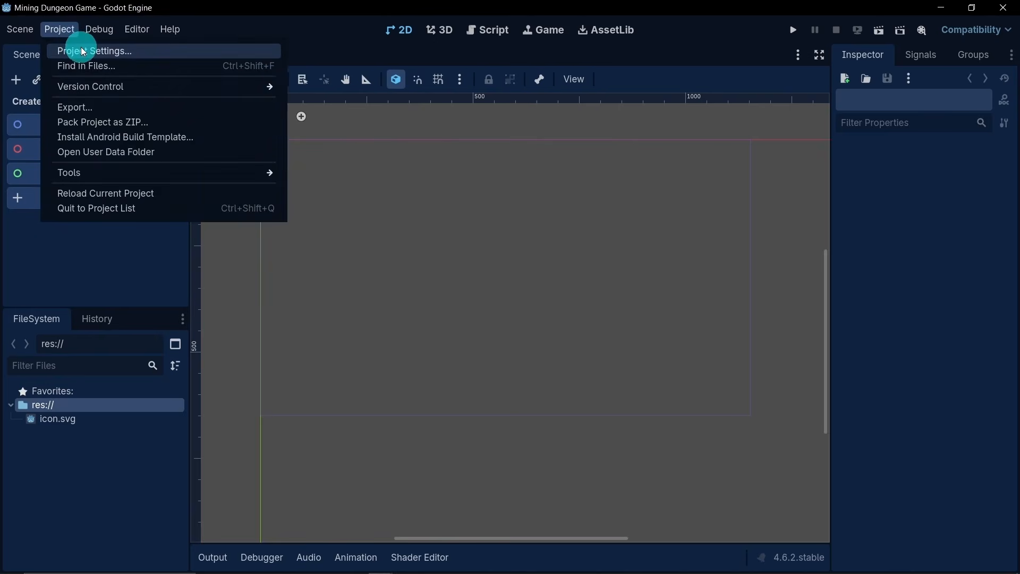
click(80, 47)
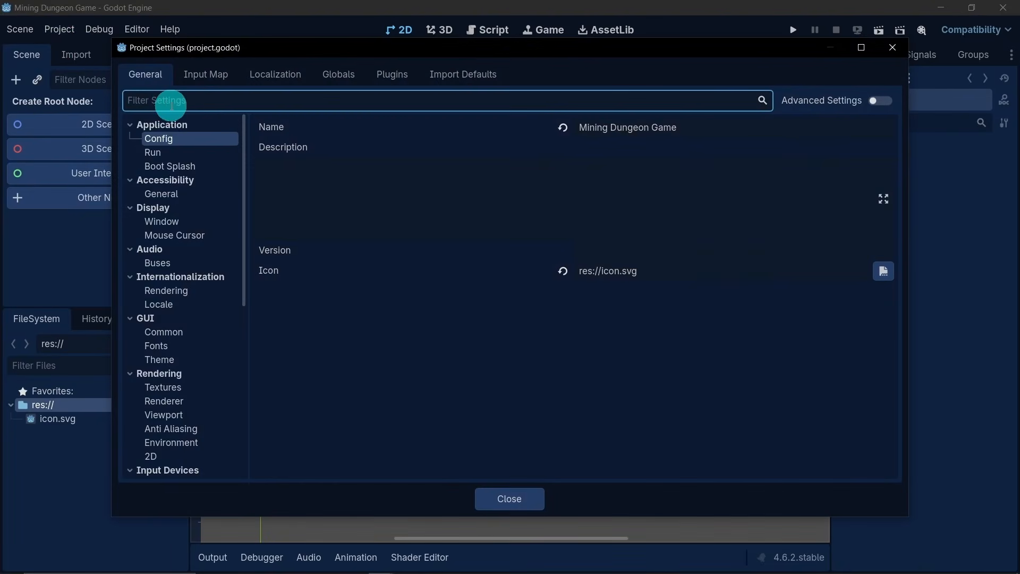
text(w)
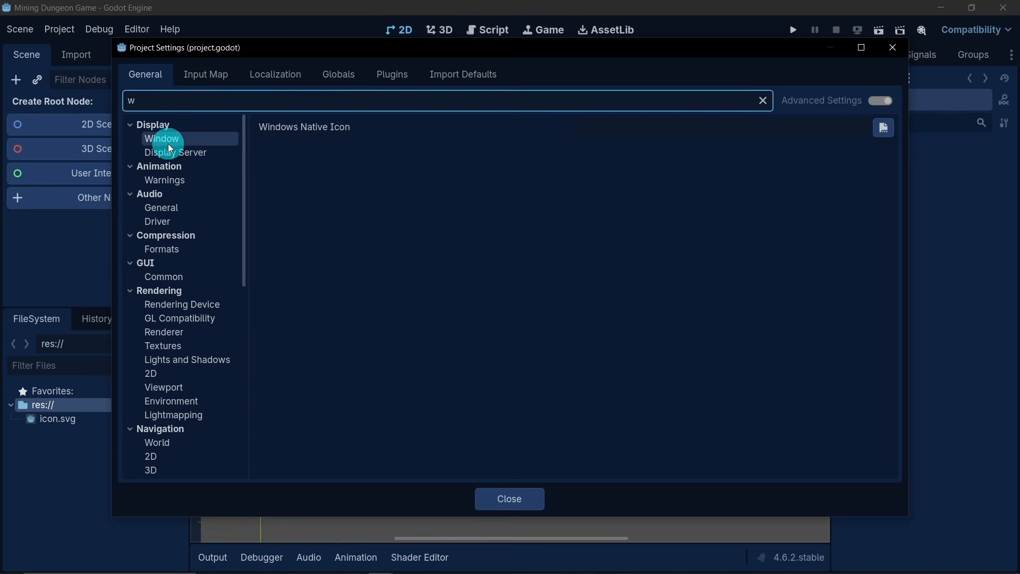
click(186, 140)
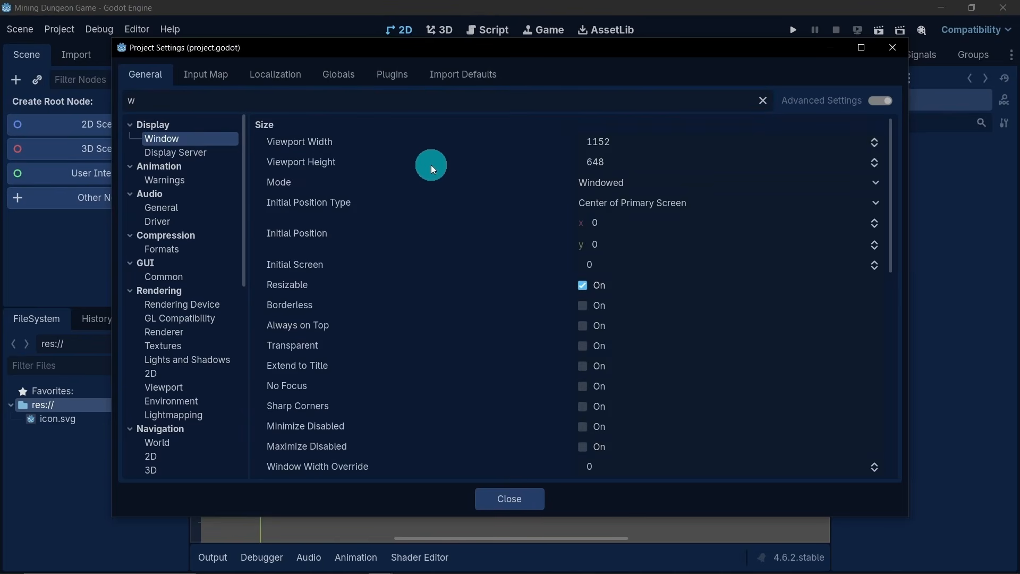
scroll(490, 239, down, 6)
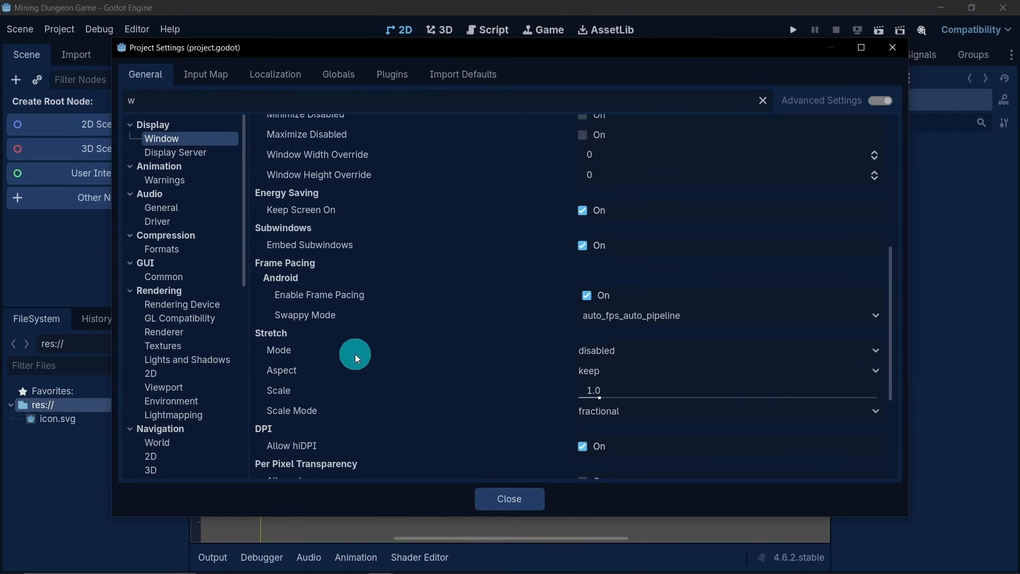
click(642, 352)
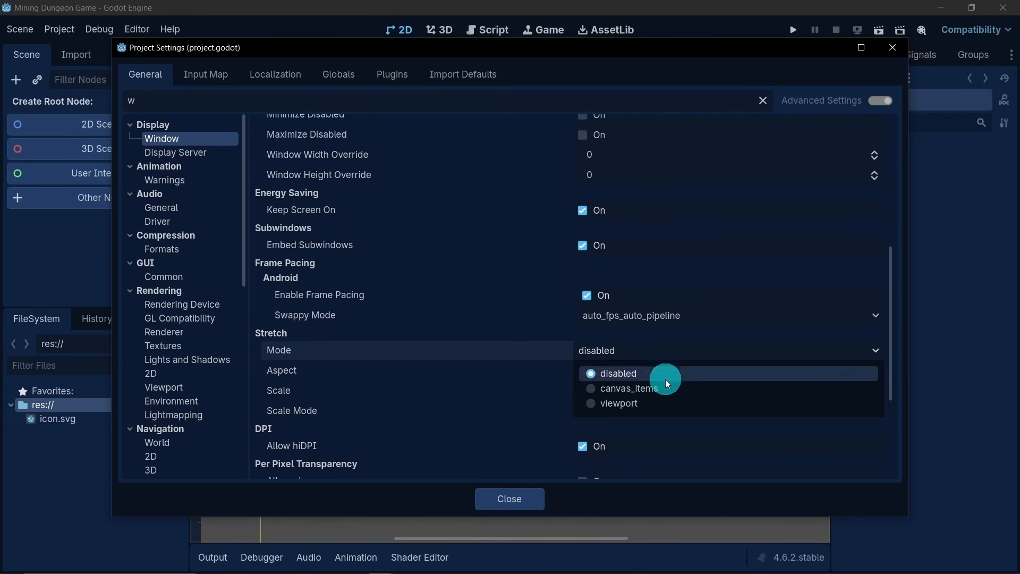
click(658, 409)
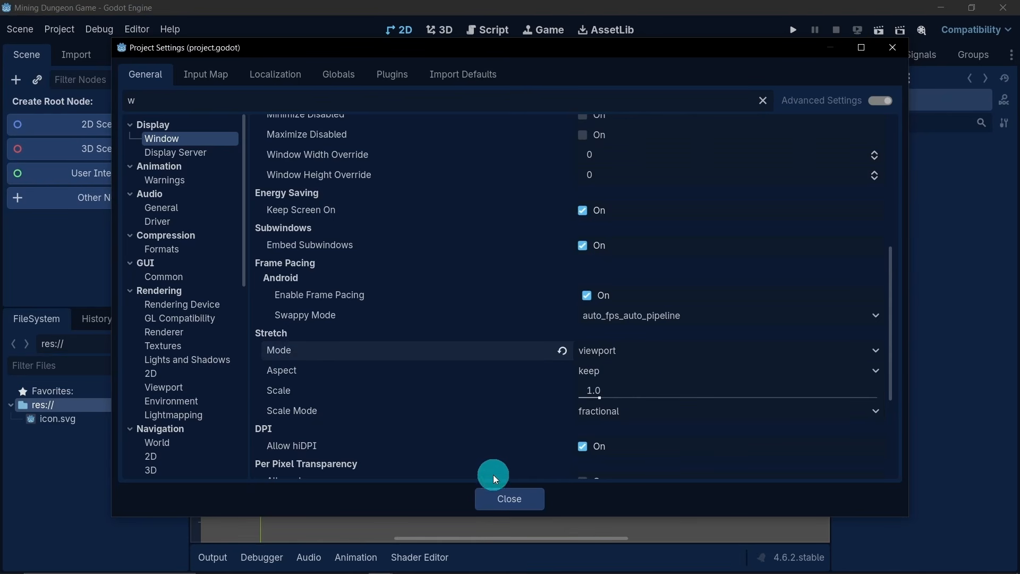
click(504, 498)
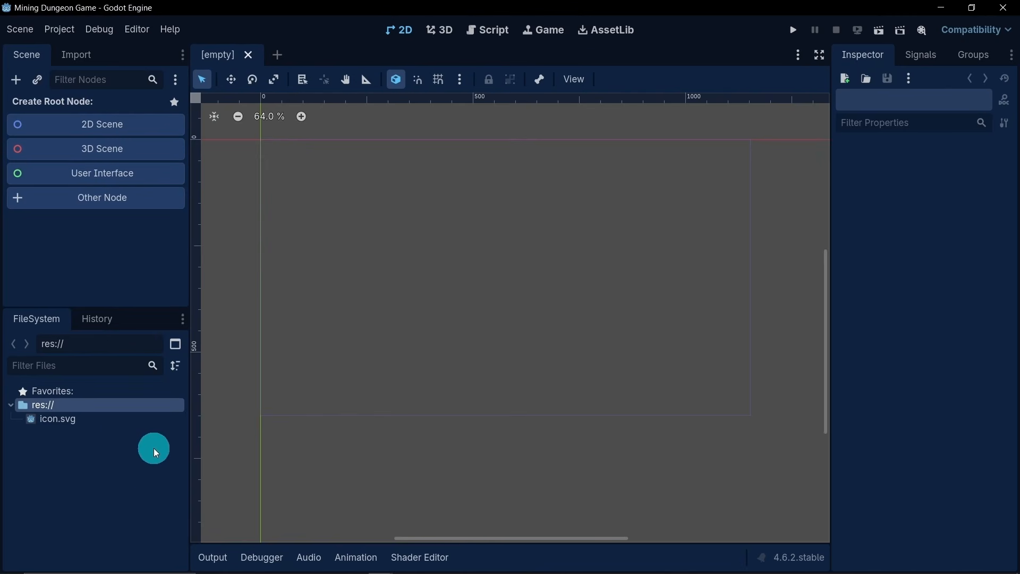
- Create a folder named art in the project root res:// and set its folder color to red
right_click(147, 405)
mouse_move(189, 423)
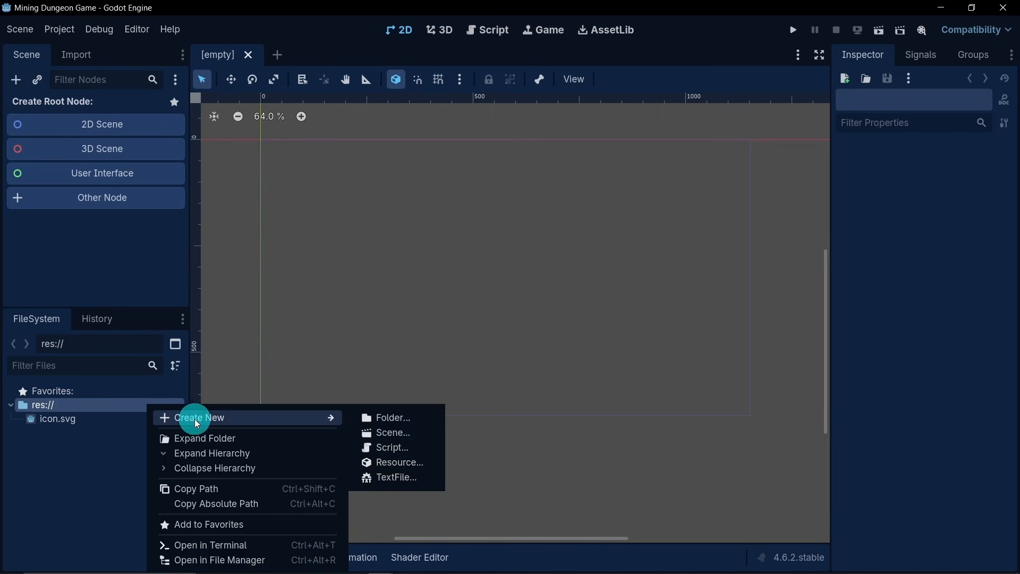
click(400, 417)
text(art)
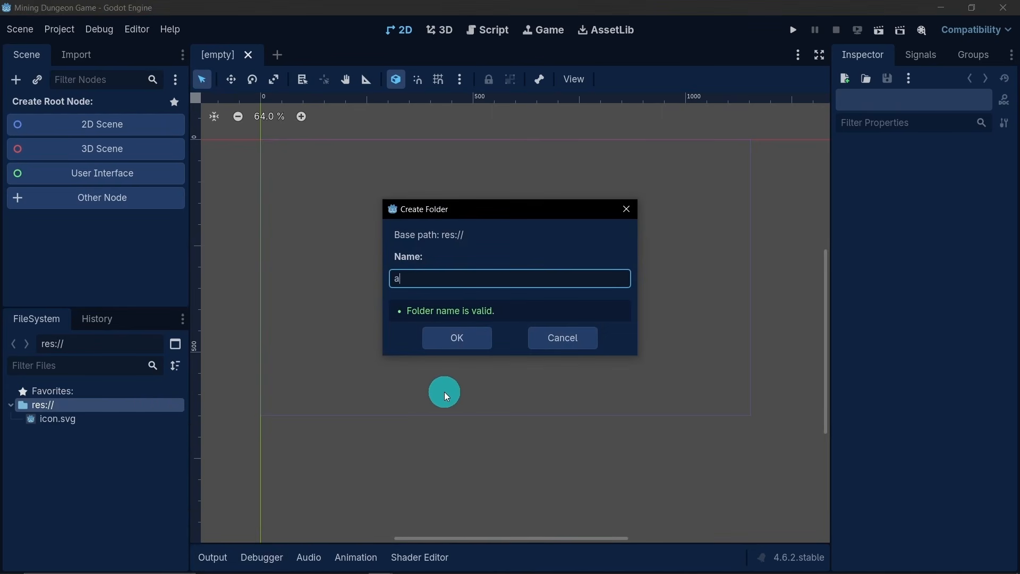
click(462, 338)
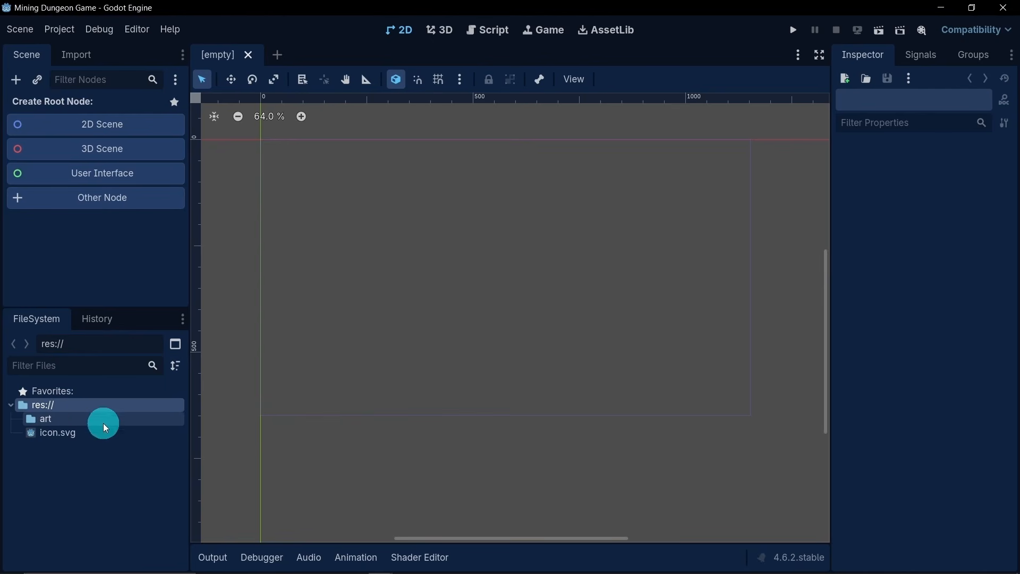
click(86, 419)
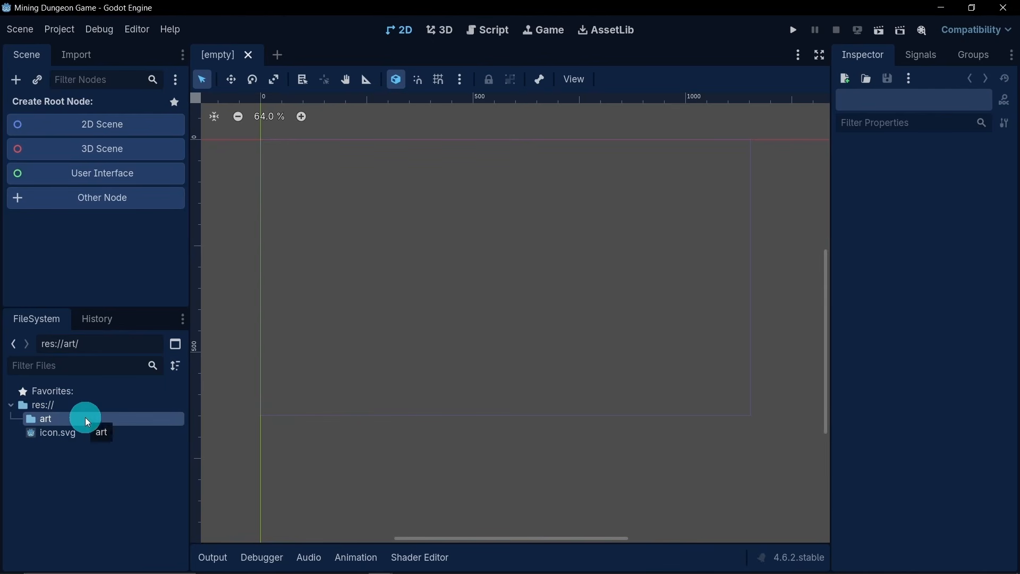
right_click(86, 416)
mouse_move(134, 415)
click(313, 435)
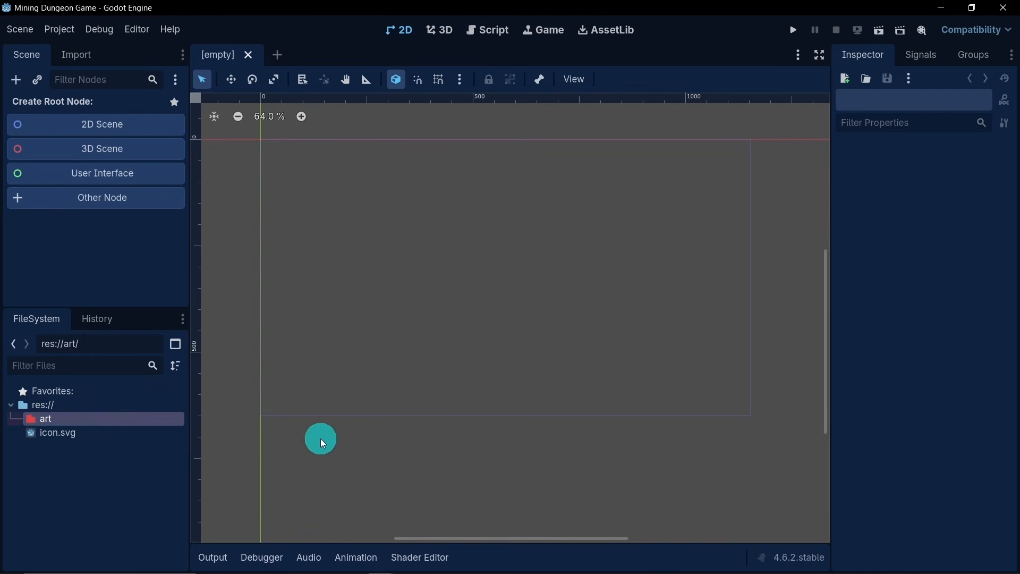
- Create a components folder in res:// and give it the yellow folder color
right_click(61, 410)
mouse_move(88, 422)
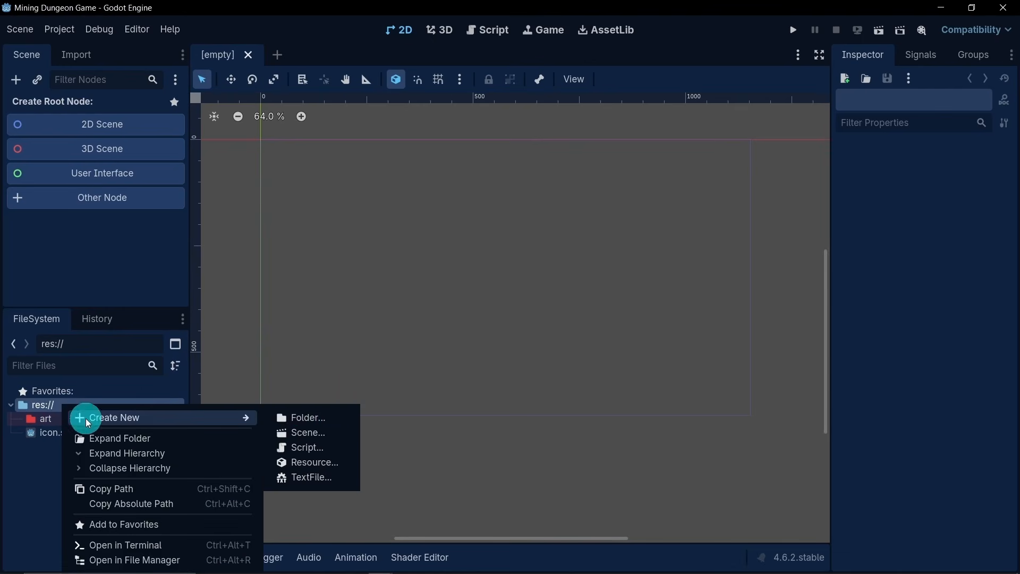
click(302, 421)
text(c)
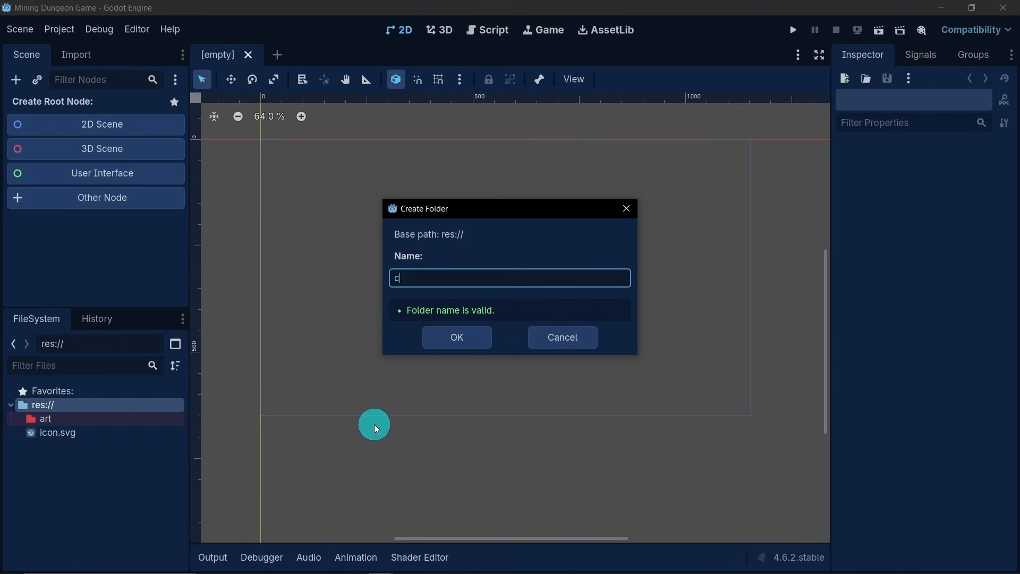
text(omponents)
key(Return)
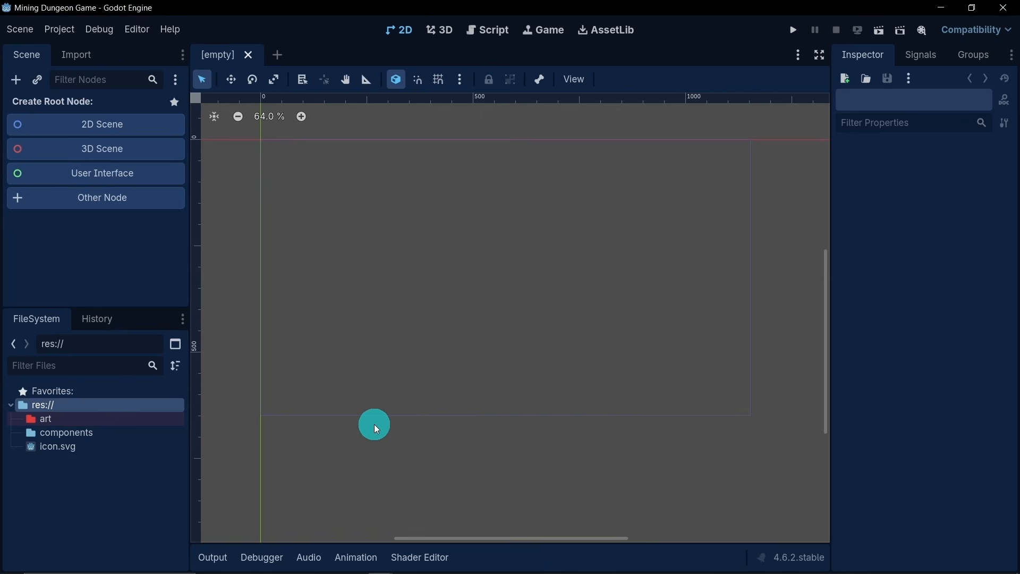
click(87, 427)
right_click(87, 427)
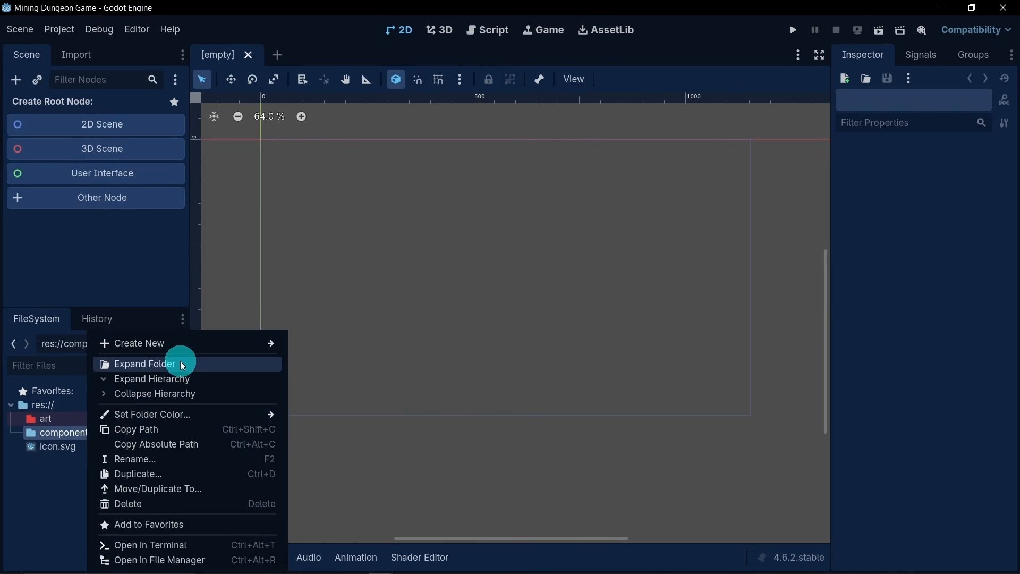
mouse_move(164, 413)
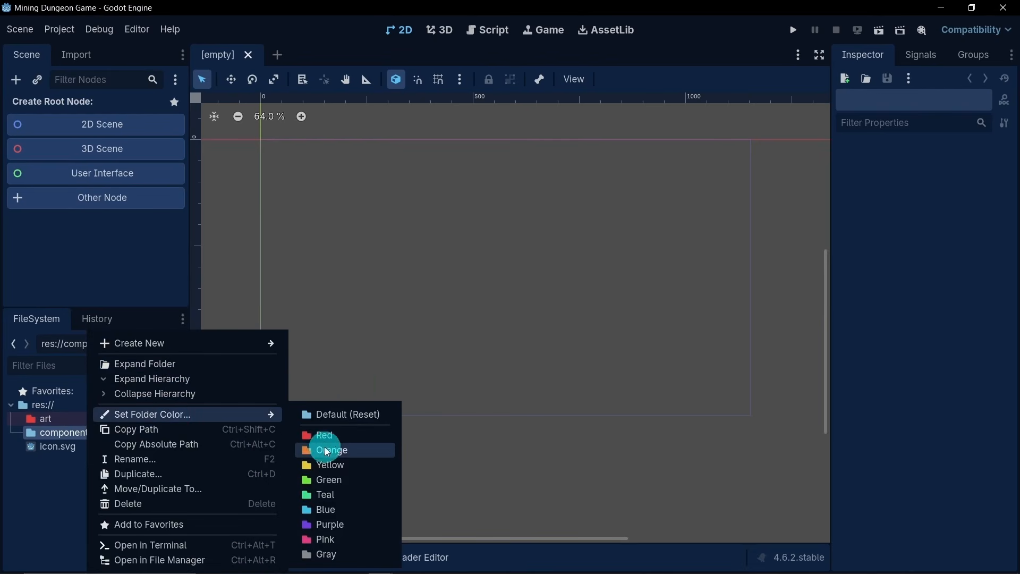
click(332, 465)
- Add a folder named data to res:// and color it orange
right_click(59, 405)
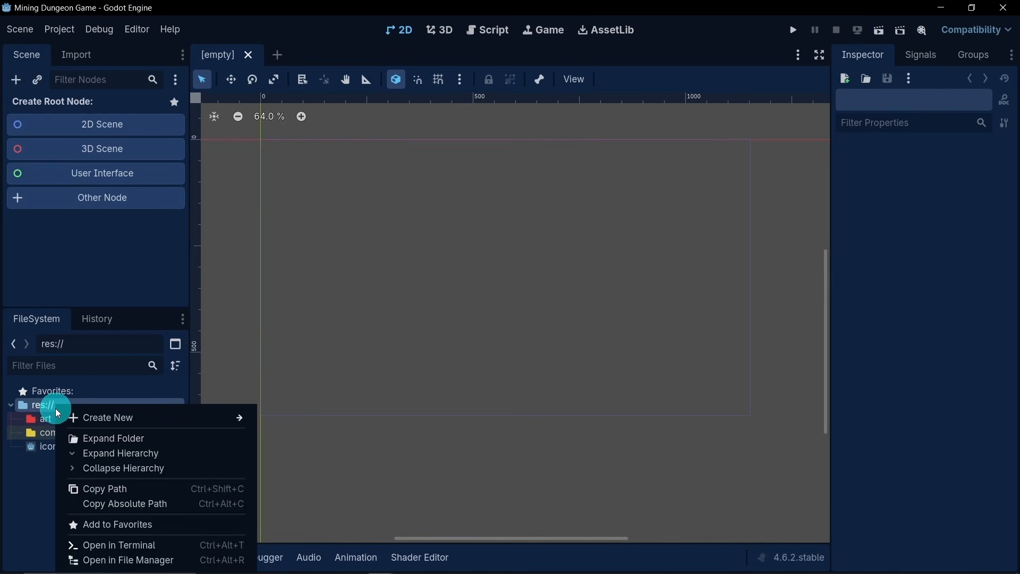
mouse_move(107, 416)
click(281, 417)
text(data)
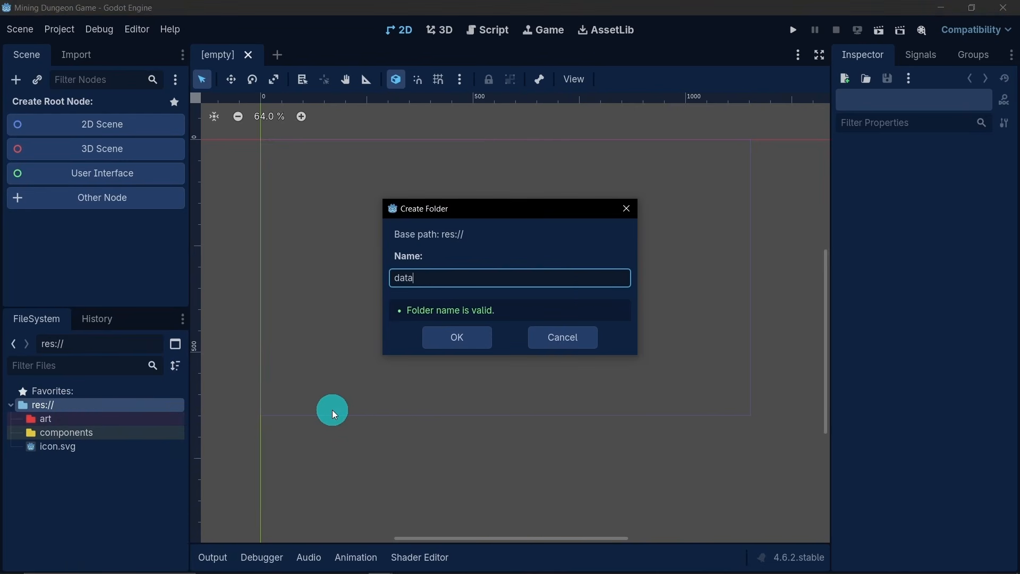
click(444, 343)
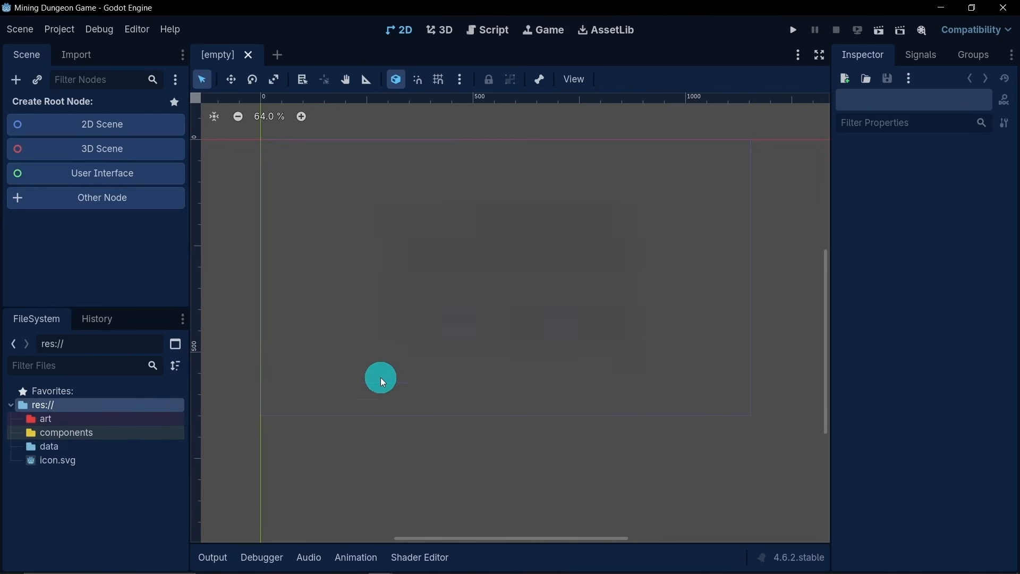
right_click(56, 446)
mouse_move(83, 414)
click(314, 446)
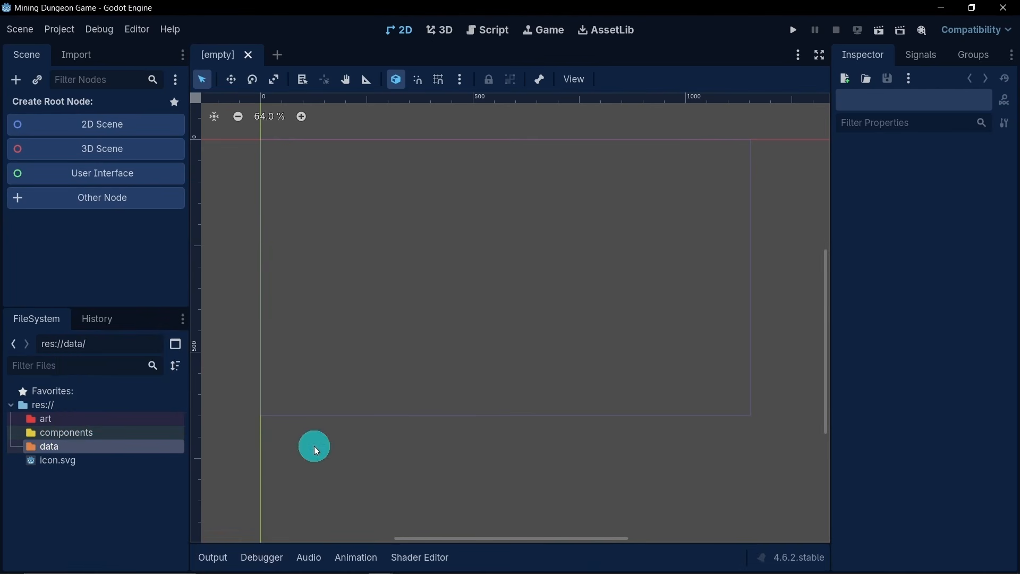
- Create a scenes folder in res:// and set its folder color to purple
right_click(51, 407)
mouse_move(87, 417)
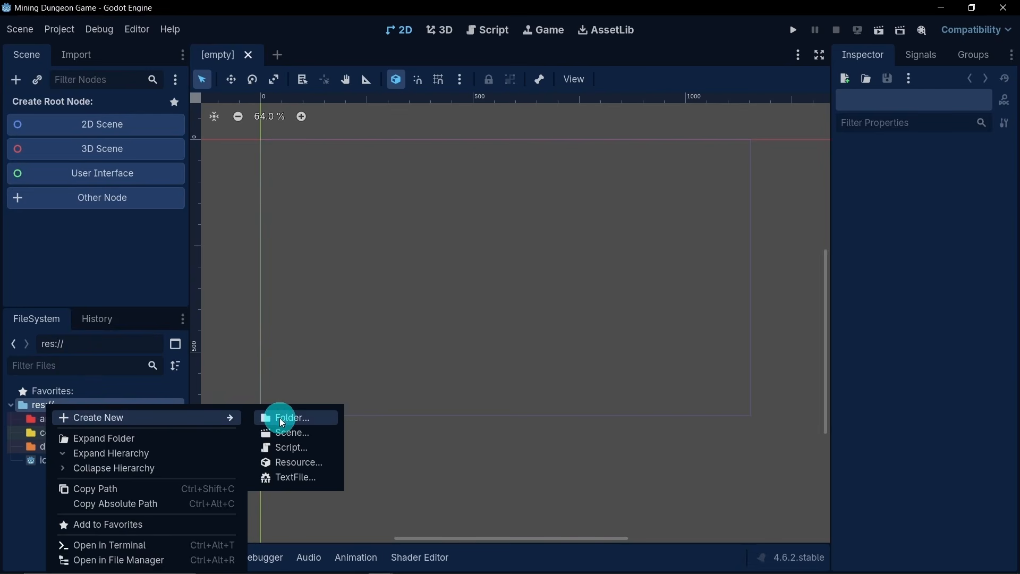
click(313, 416)
text(s)
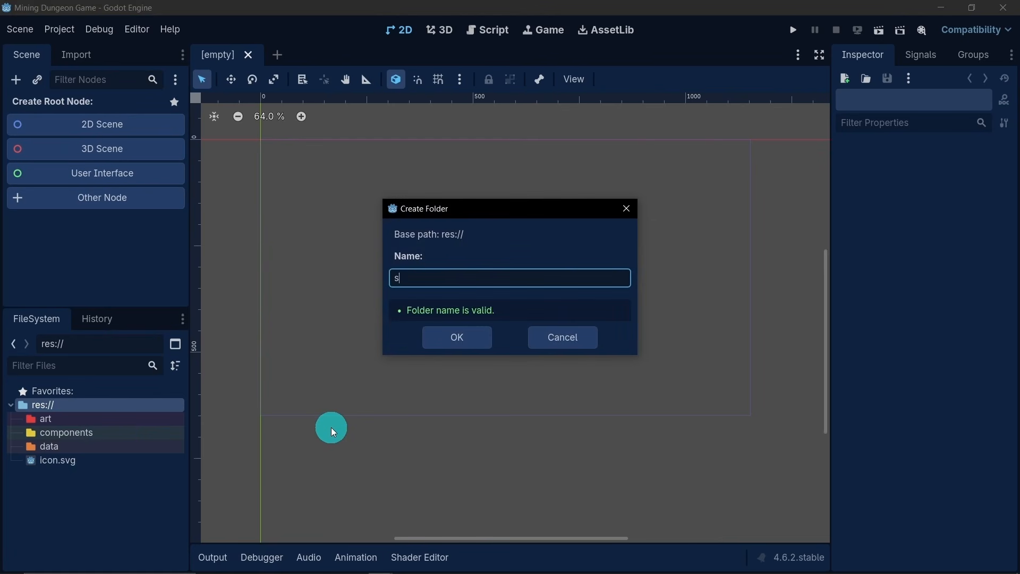
text(cenes)
click(457, 343)
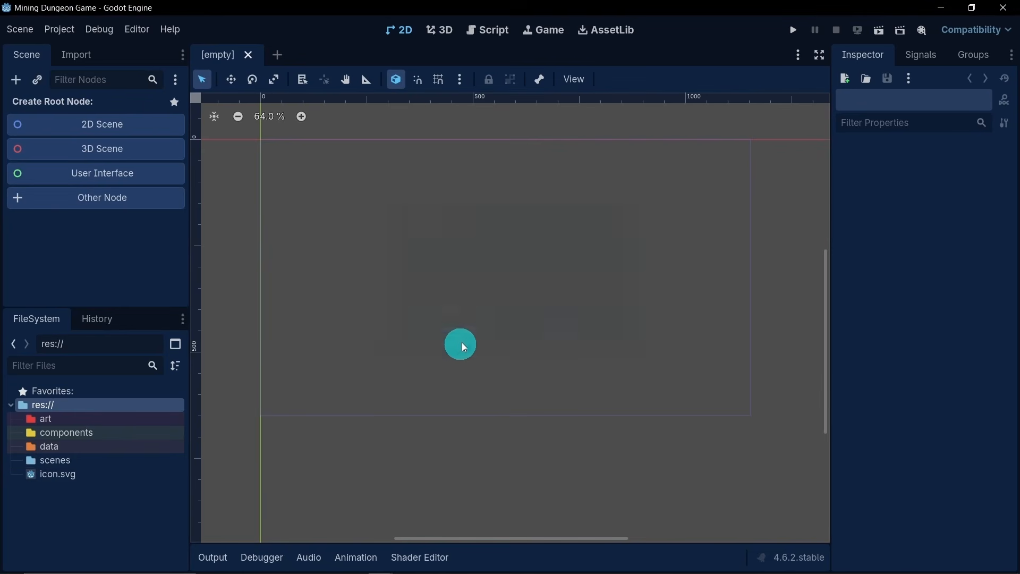
right_click(53, 460)
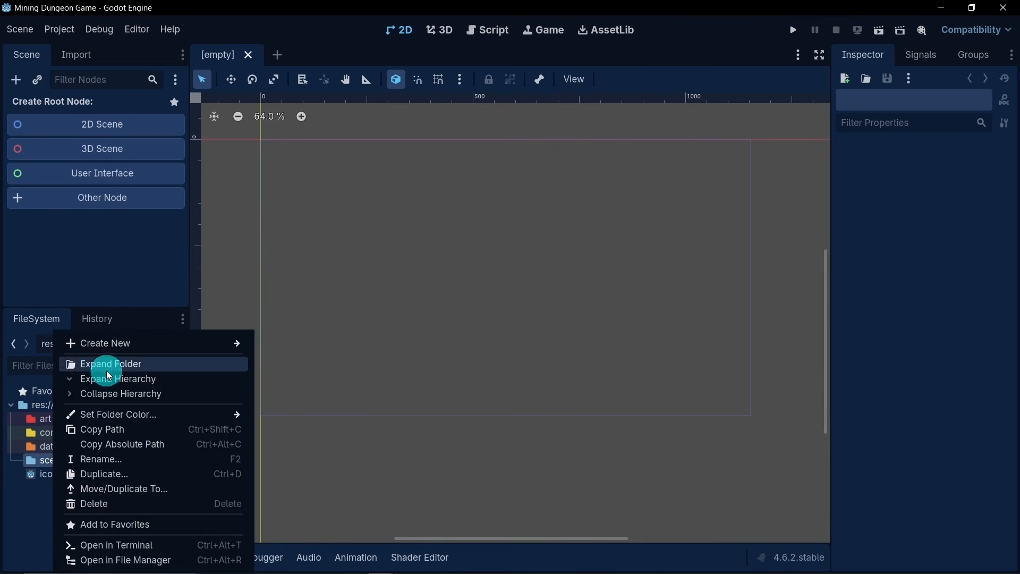
mouse_move(114, 415)
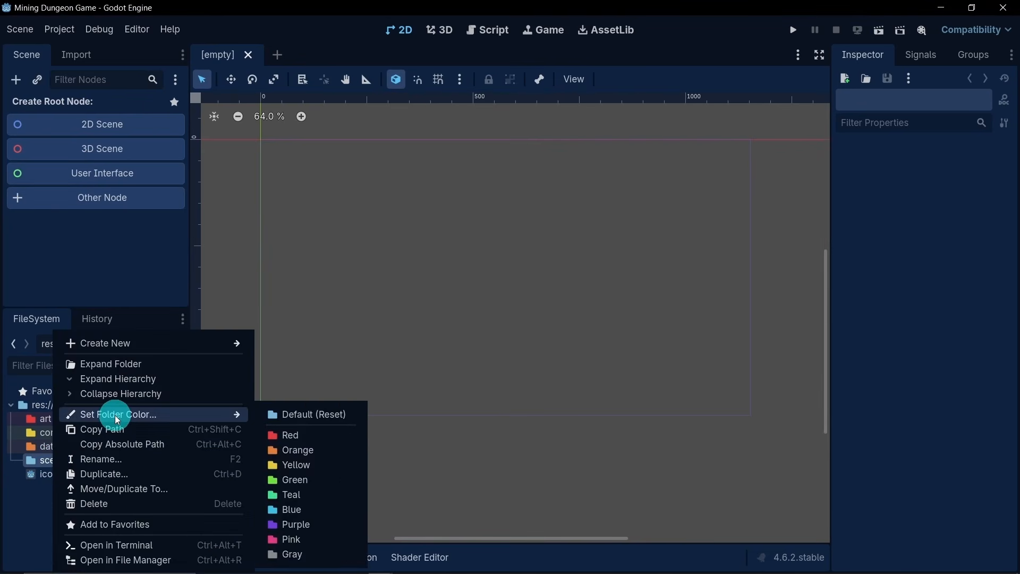
click(318, 524)
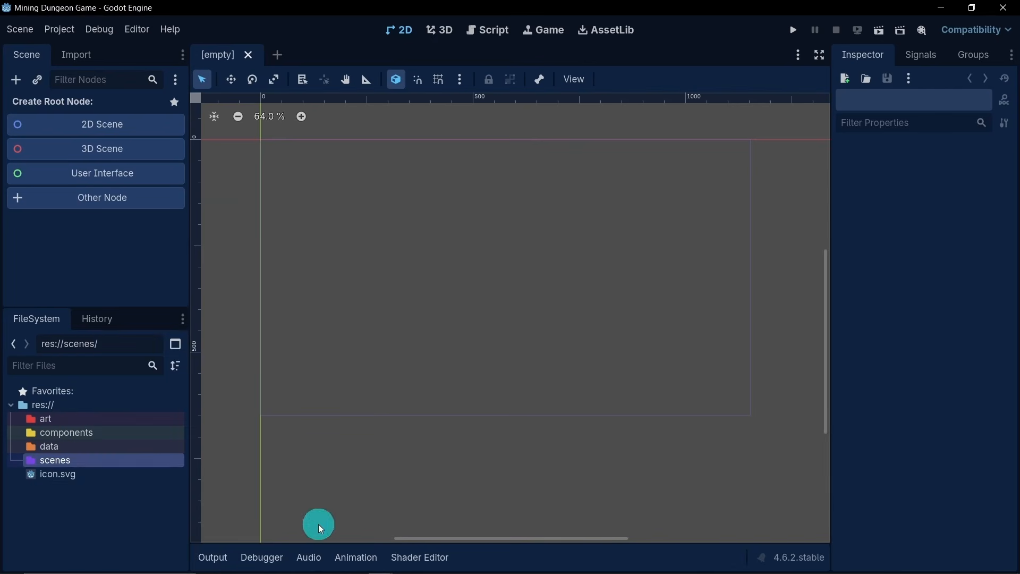
- Add a scripts folder to res:// and give it the green folder color
right_click(42, 404)
mouse_move(68, 412)
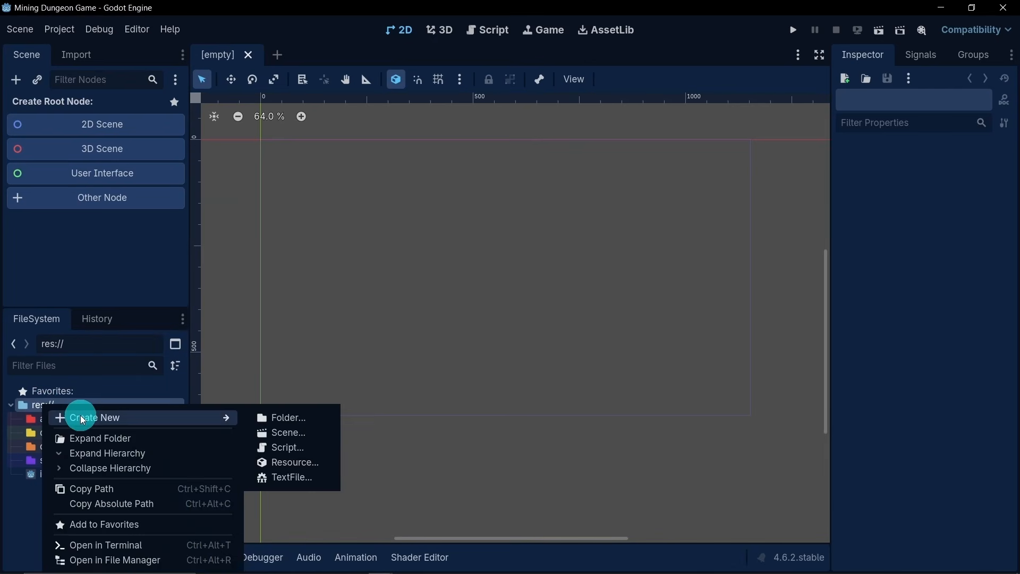
click(271, 417)
text(sc)
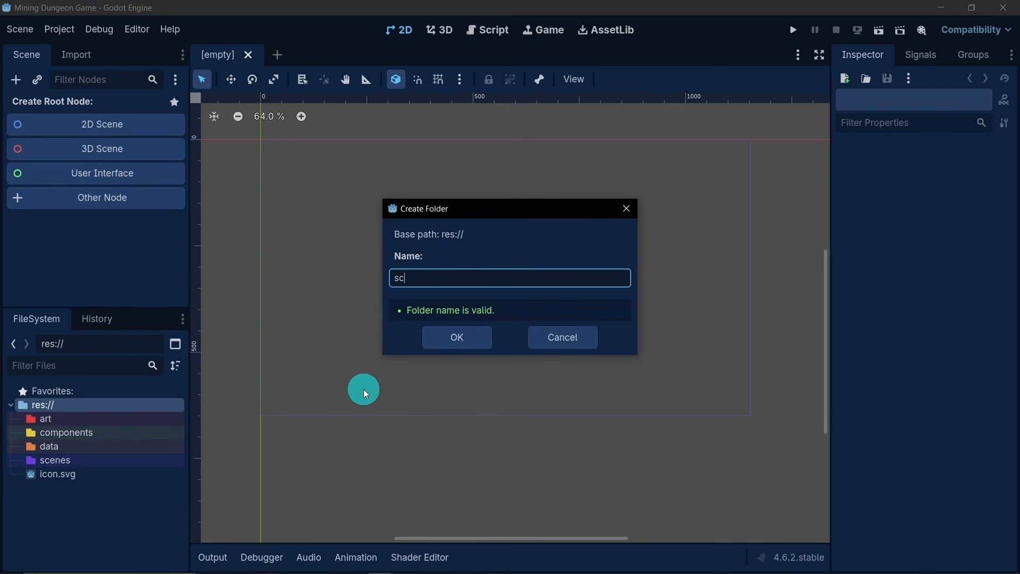
text(ripts)
click(458, 340)
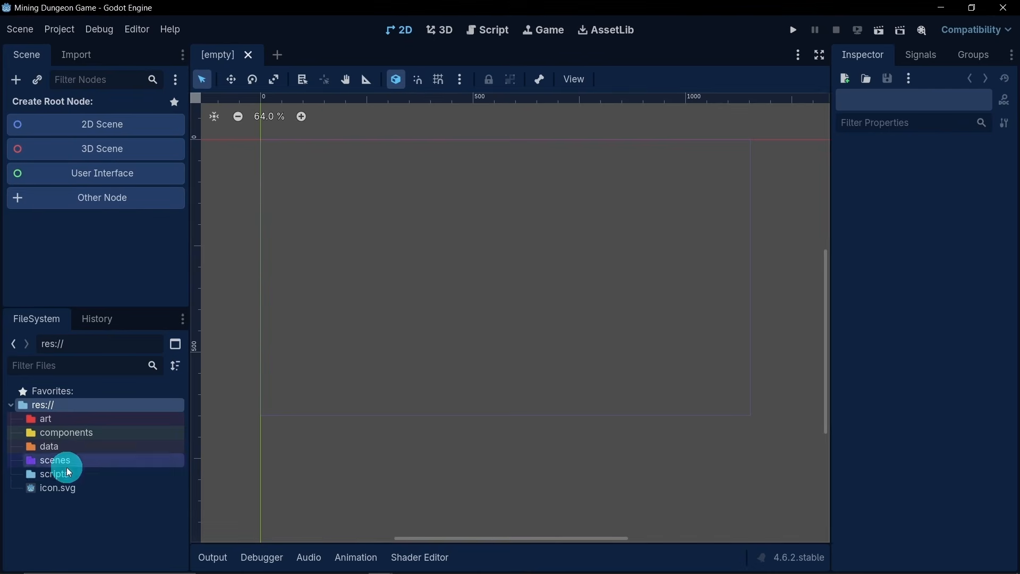
click(85, 469)
right_click(87, 474)
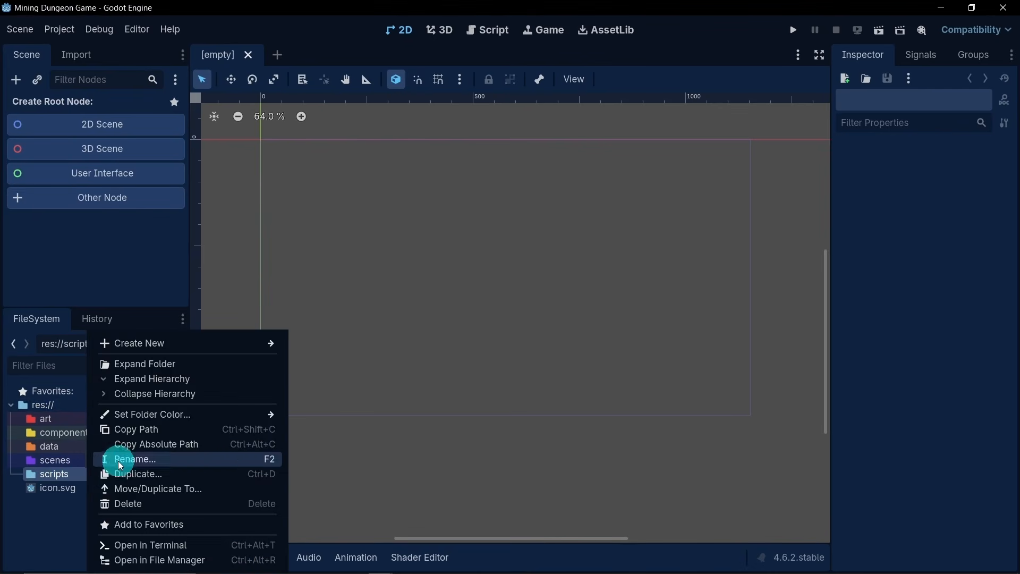
mouse_move(264, 415)
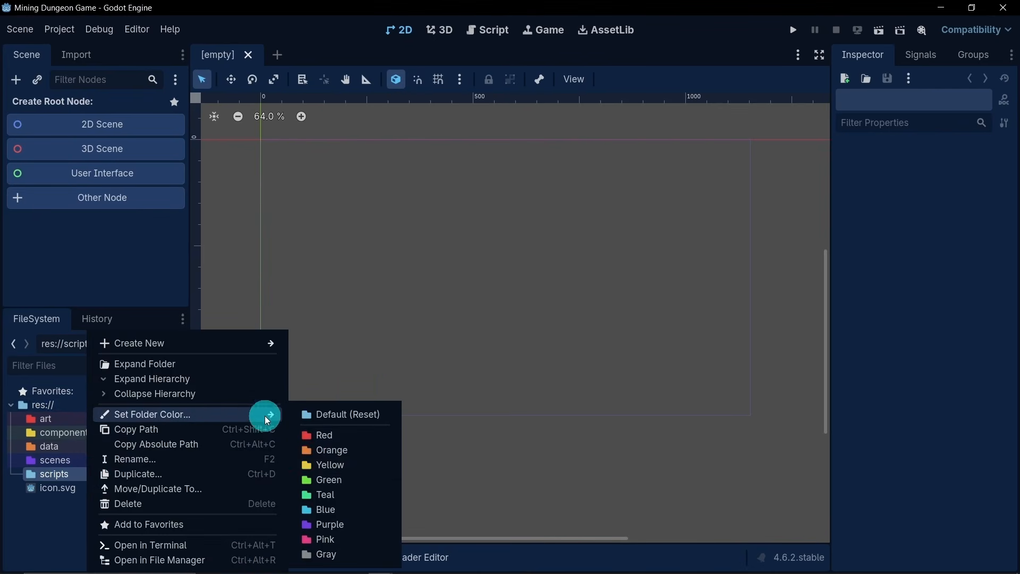
click(322, 476)
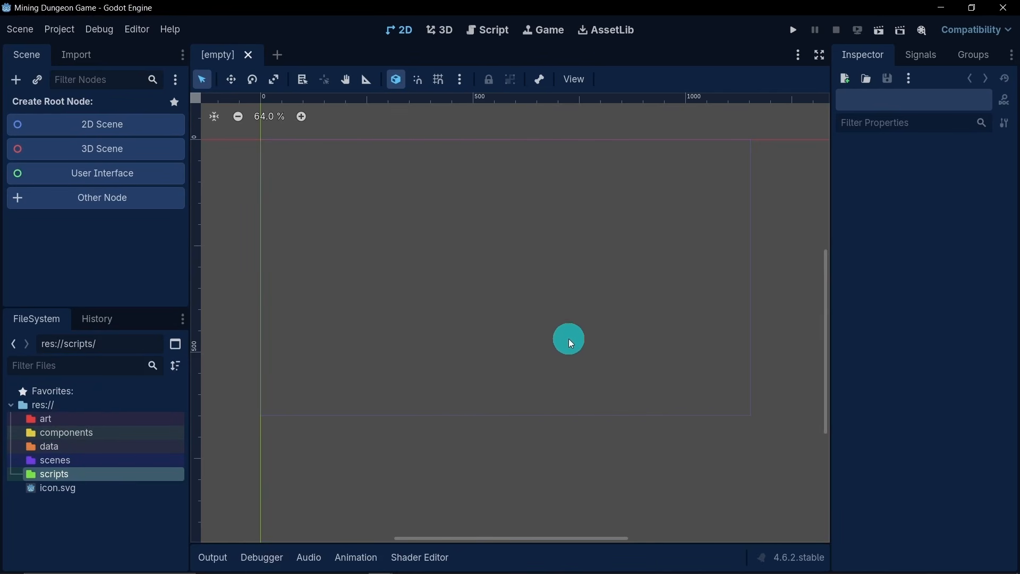
- In the browser, view the asset pages for Roguelike Caves & Dungeons, Roguelike Characters, RPG Audio and the Retro 8bit SFX and Music Pack
click(72, 420)
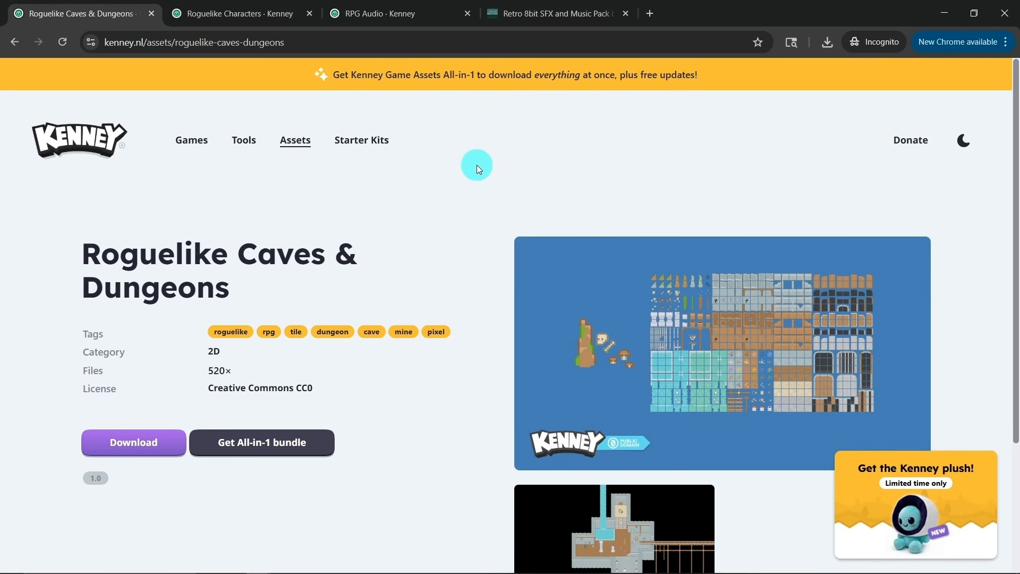
click(224, 15)
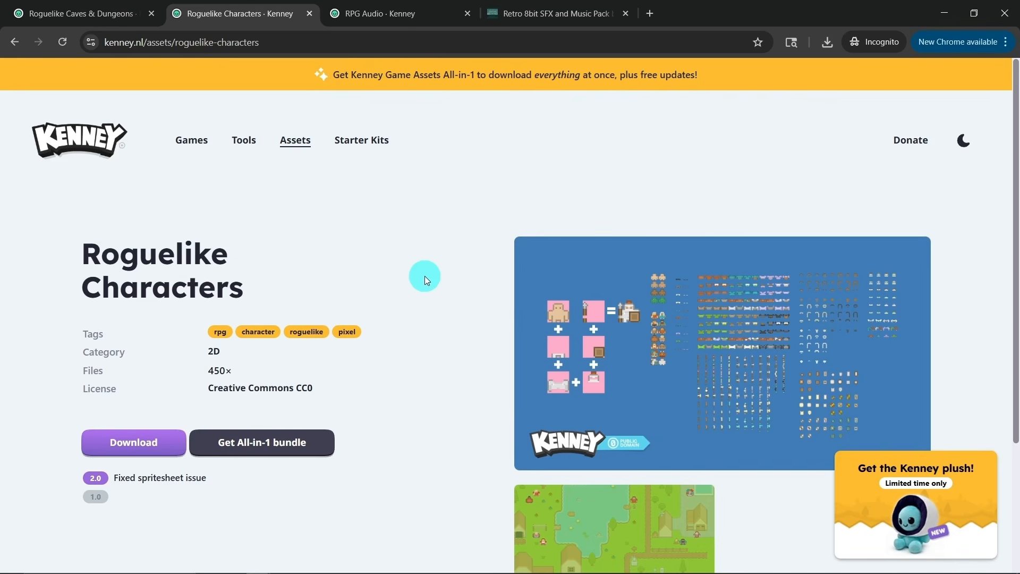
click(391, 14)
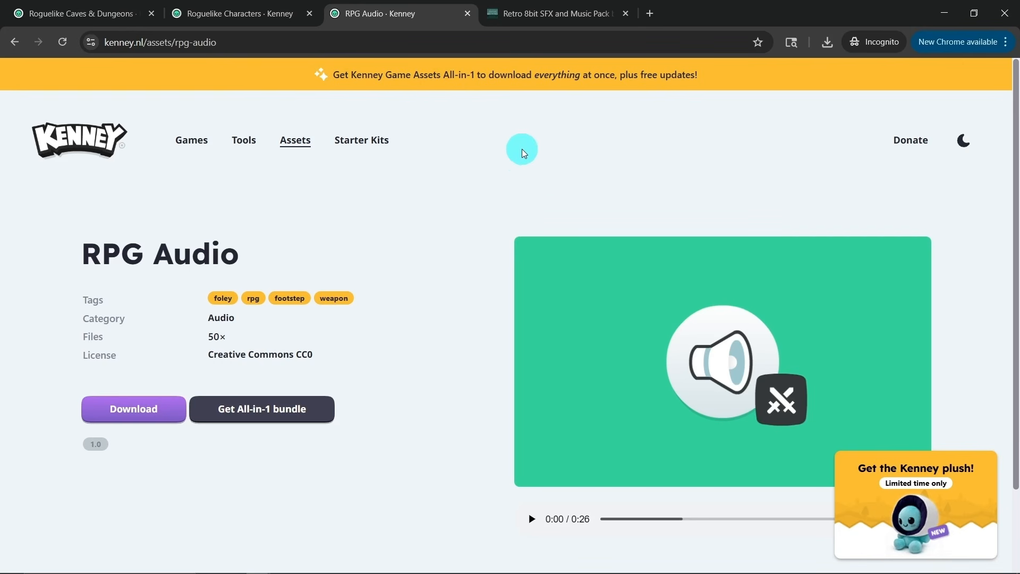
click(553, 14)
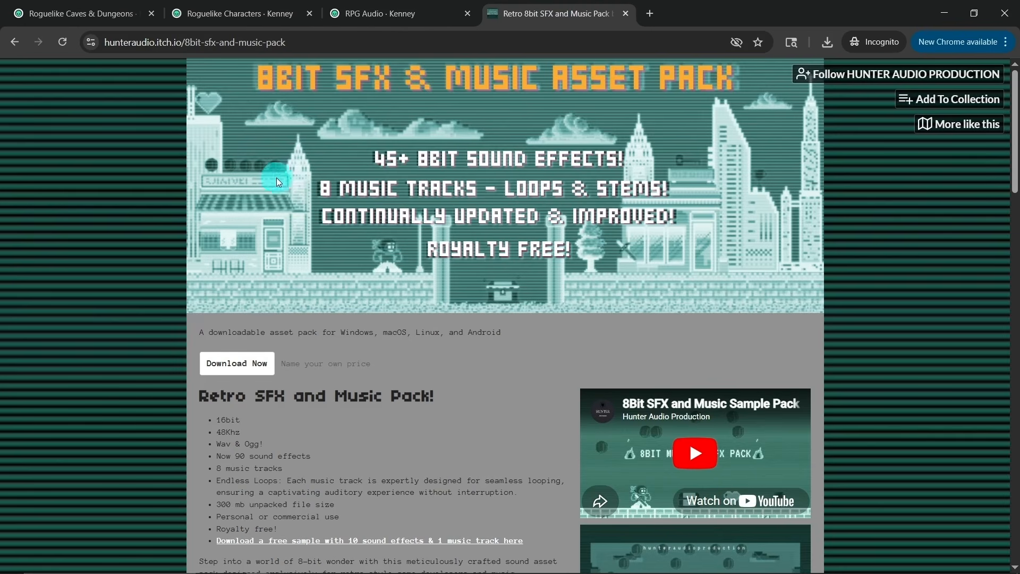
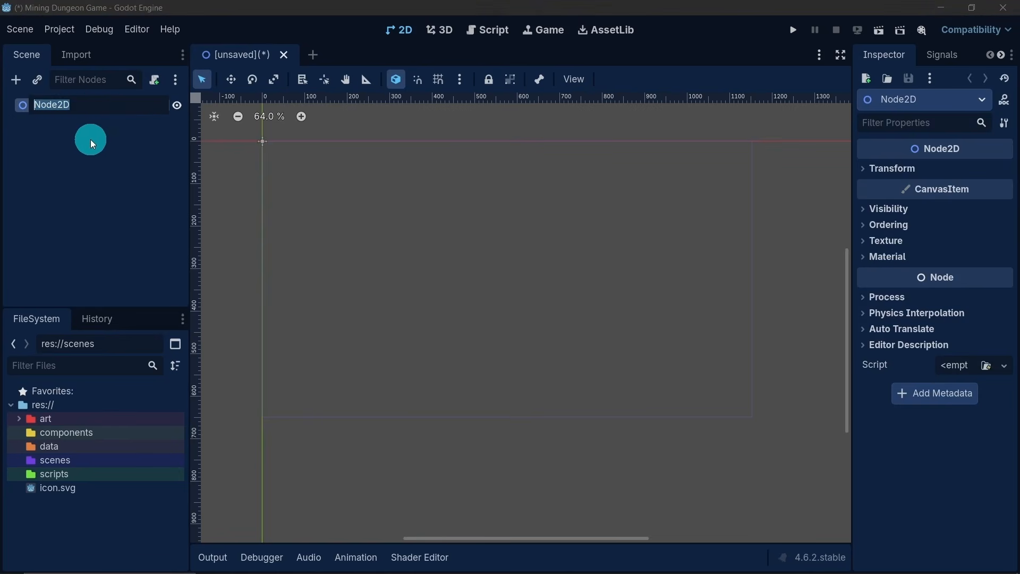
- Rename the root Node2D to main and save the scene as main.tscn in the res://scenes folder
text(main)
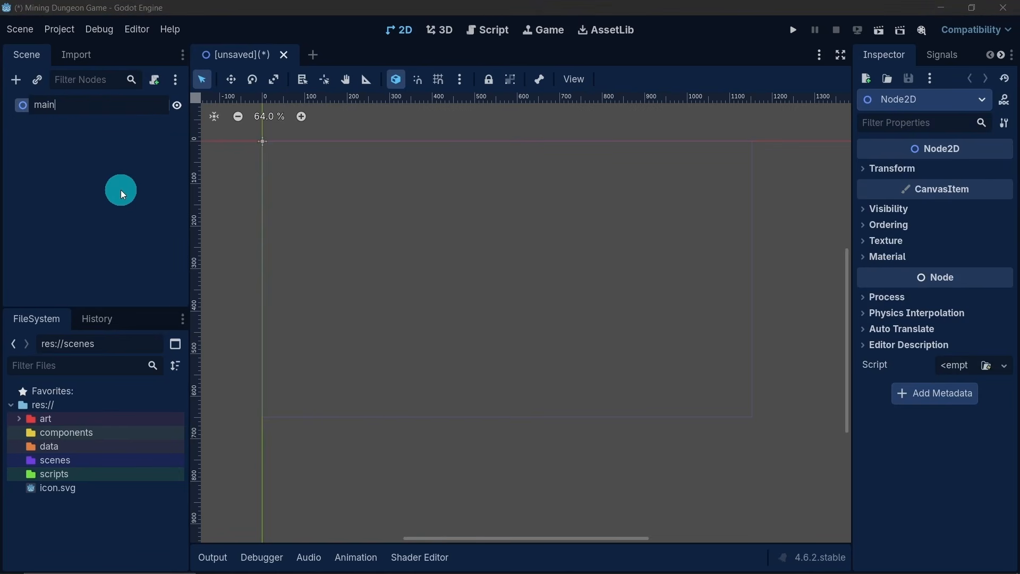
key(Return)
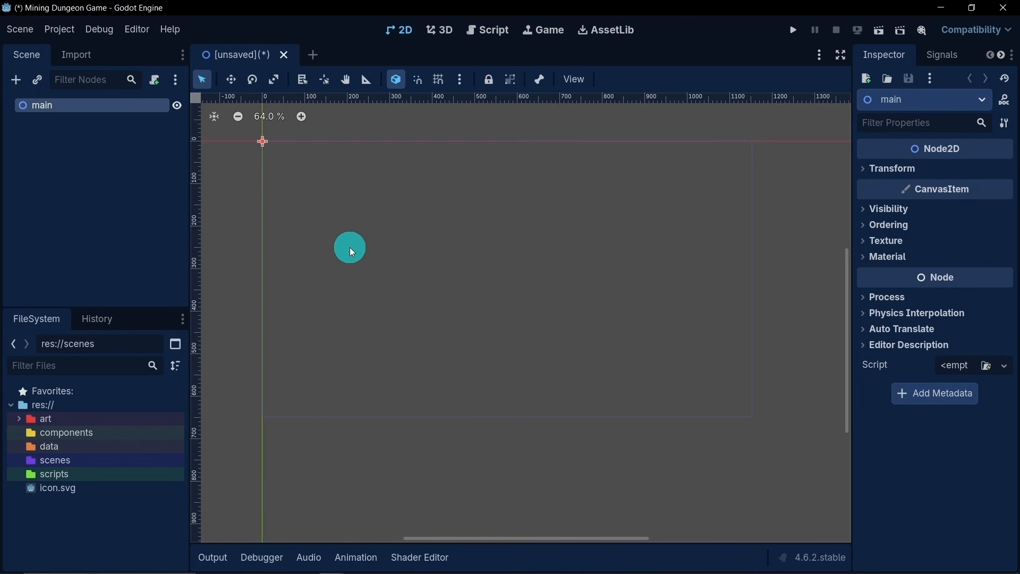
key(ctrl+s)
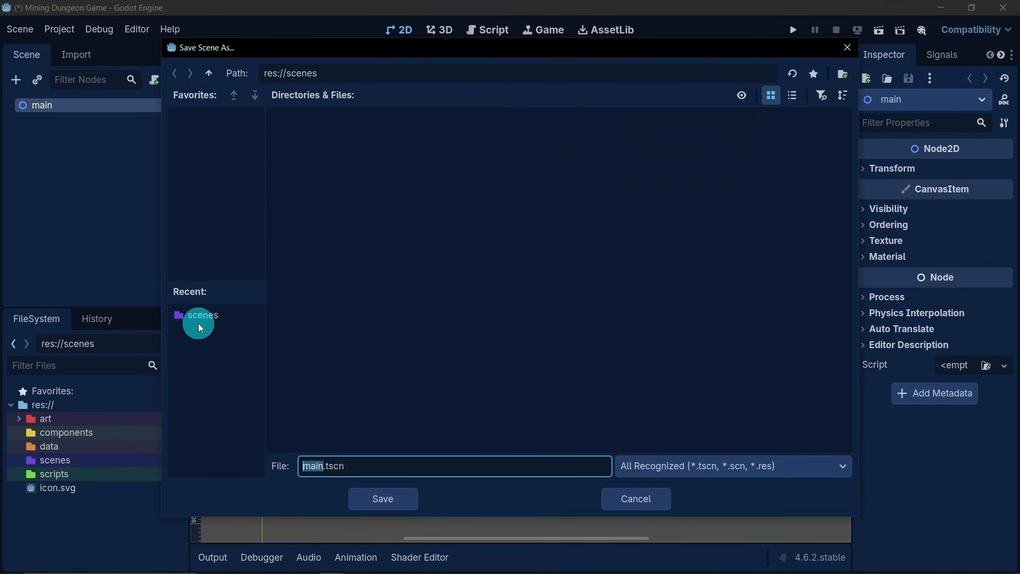
click(209, 75)
click(497, 155)
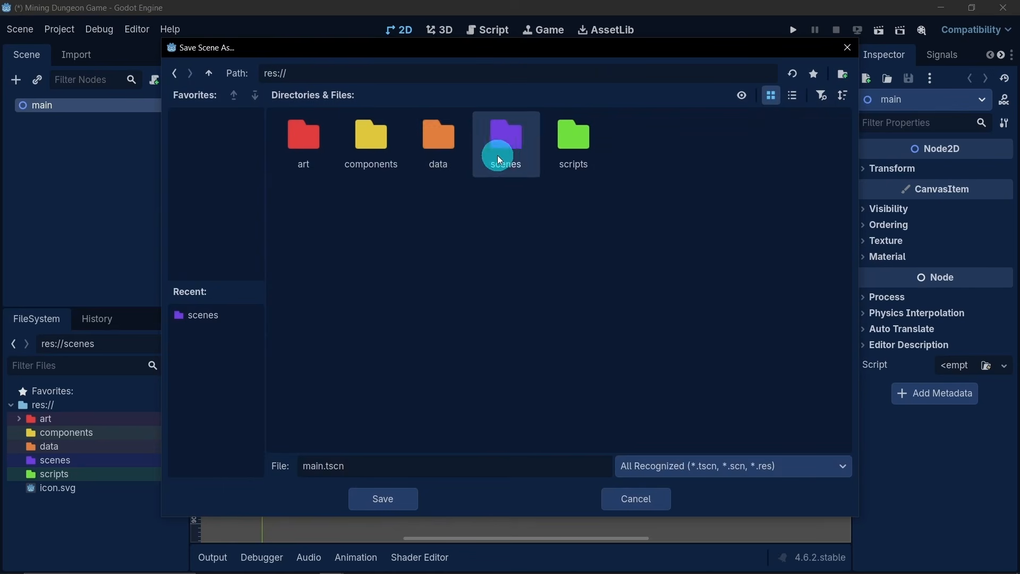
double_click(509, 157)
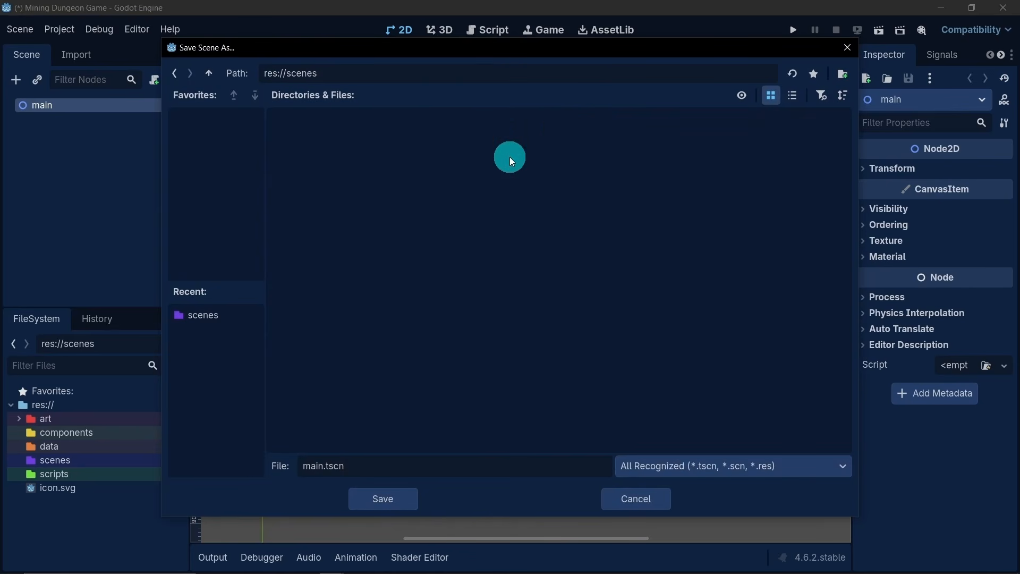
click(389, 499)
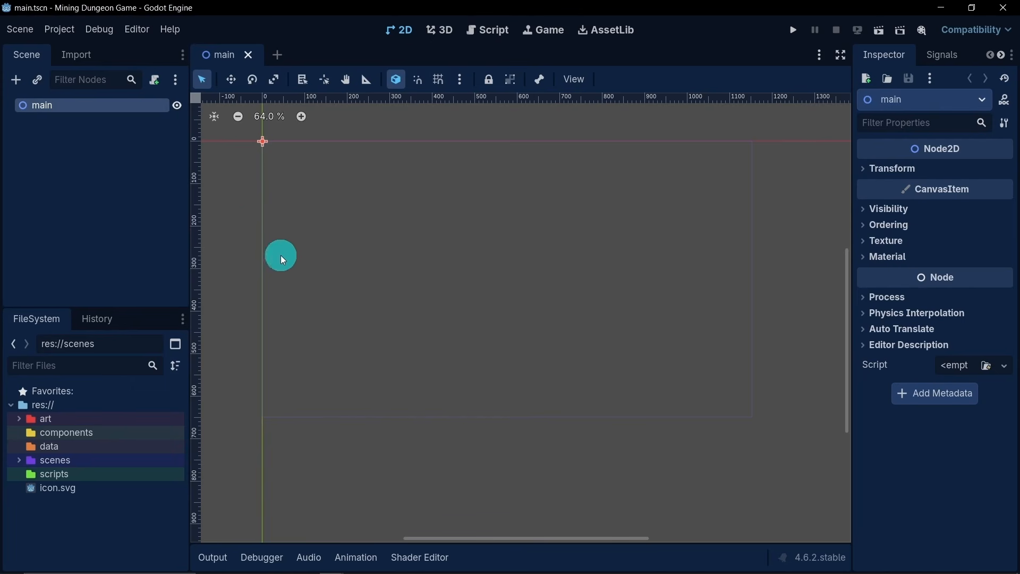
- Add a Node2D child under the main node and name it menu
right_click(63, 108)
click(95, 122)
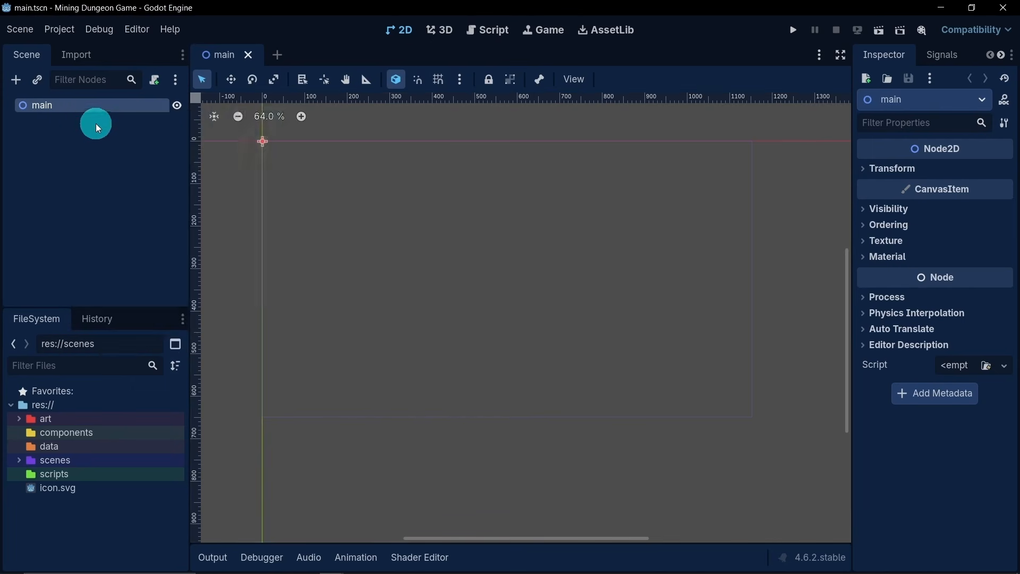
click(392, 194)
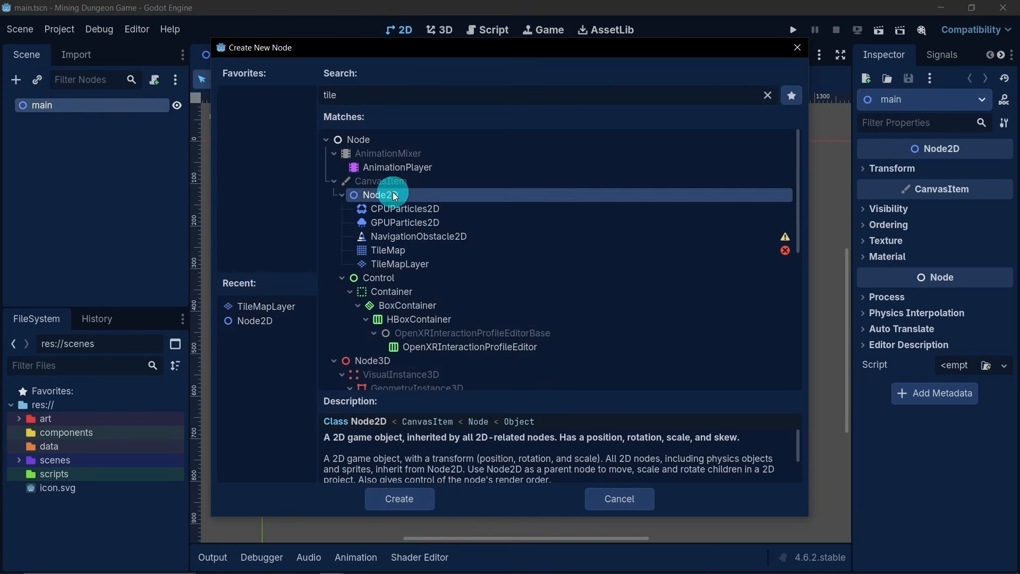
double_click(393, 193)
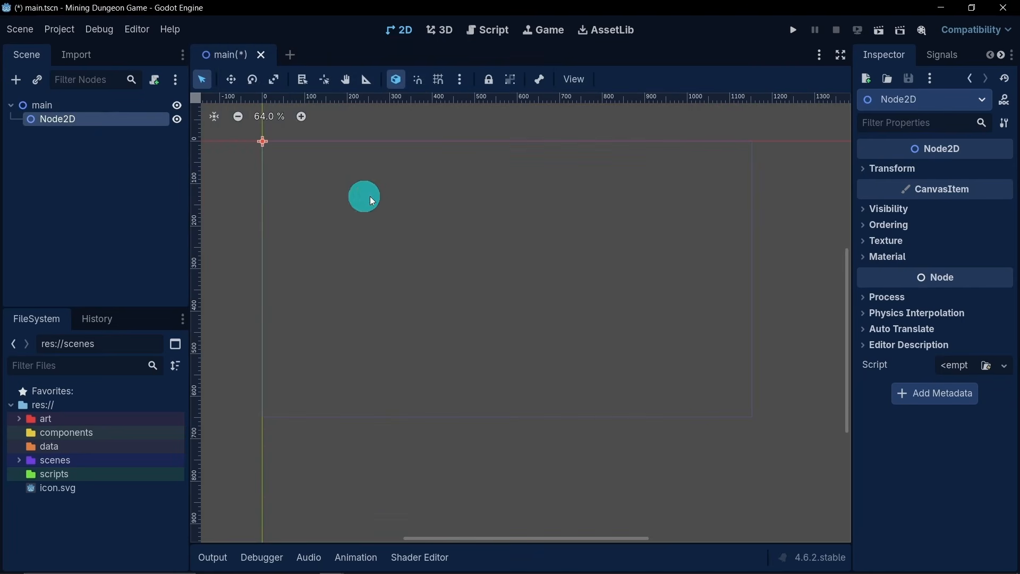
double_click(68, 119)
text(menu)
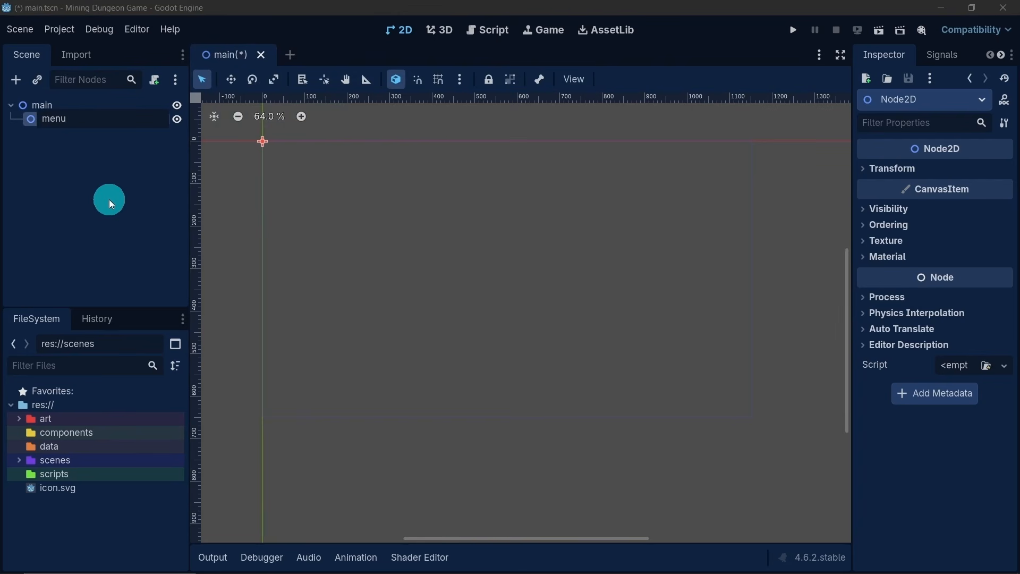
key(Return)
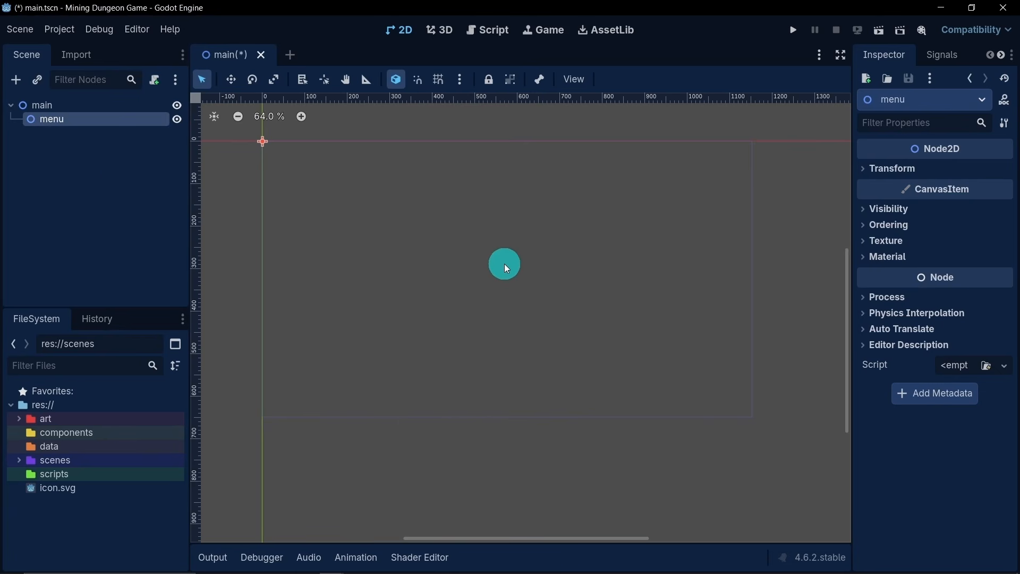
- Add a Node2D child under the menu node and name it bg
right_click(72, 120)
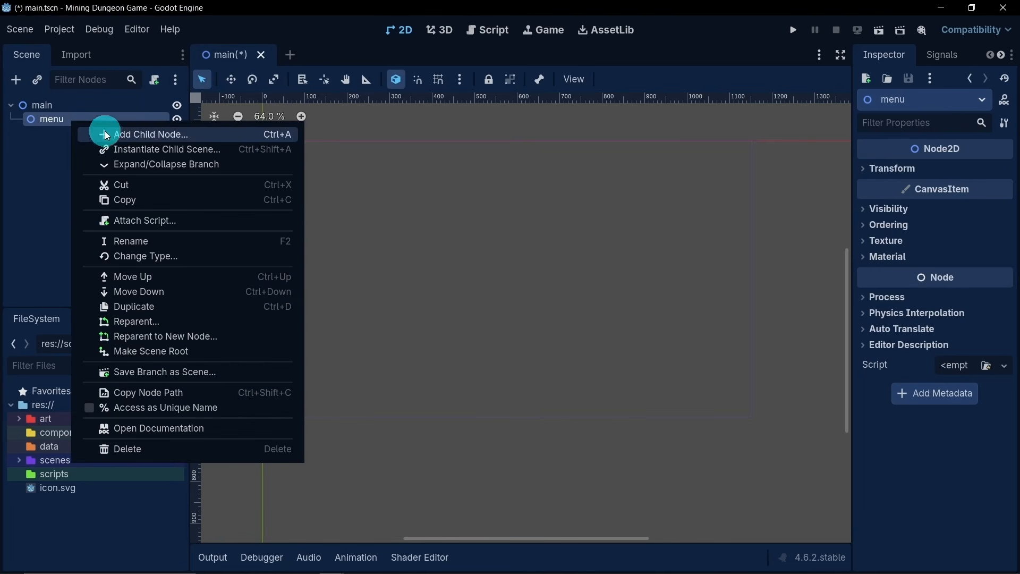
click(166, 138)
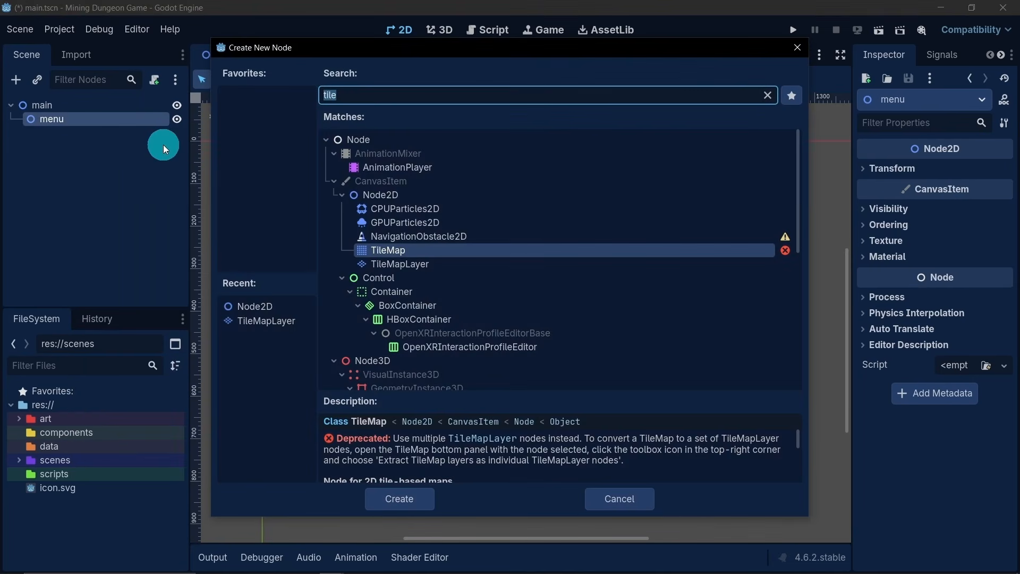
double_click(400, 193)
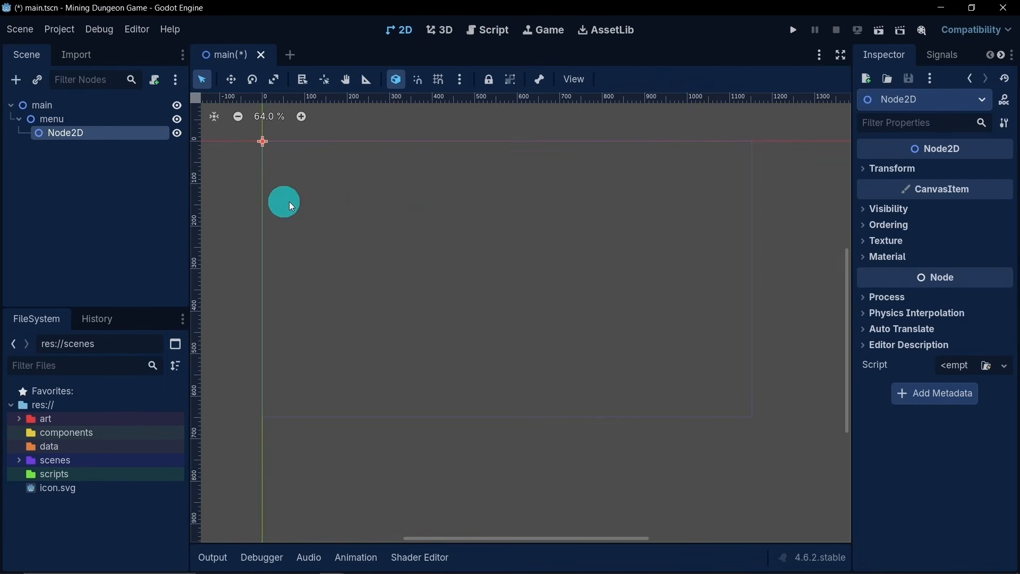
double_click(88, 132)
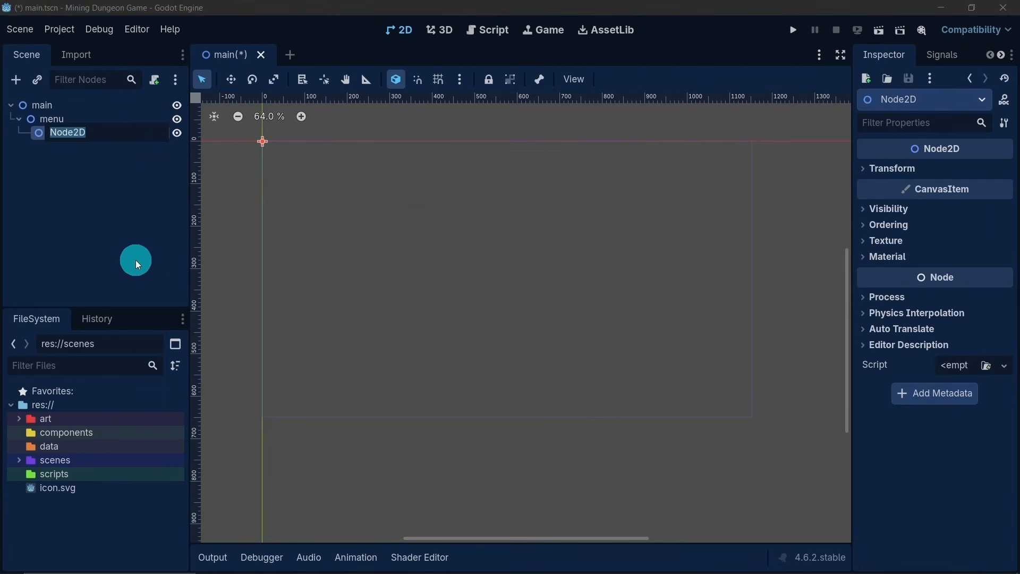
text(bg)
key(Return)
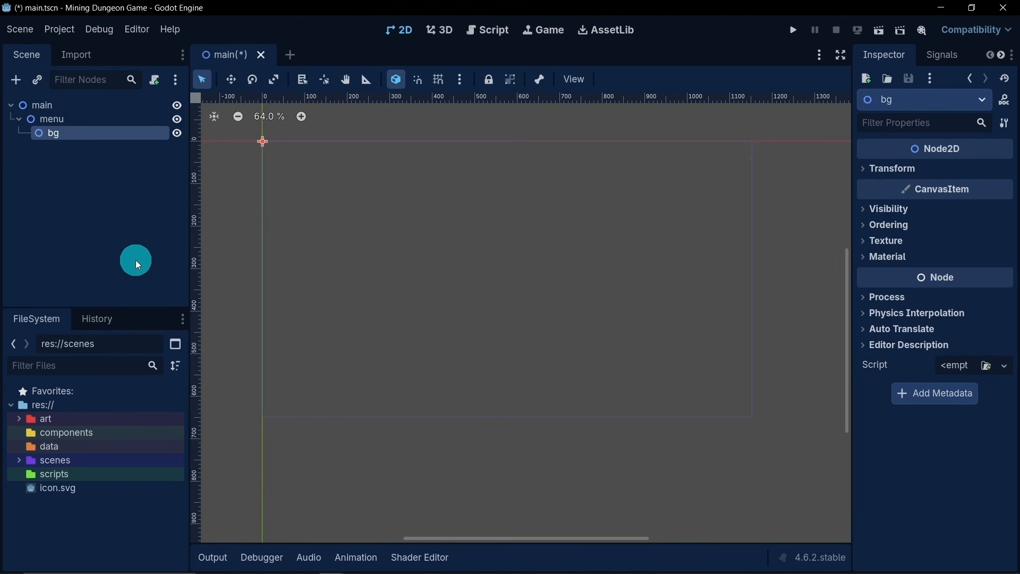
- Add a TileMapLayer node as a child of the bg node
scroll(433, 260, down, 1)
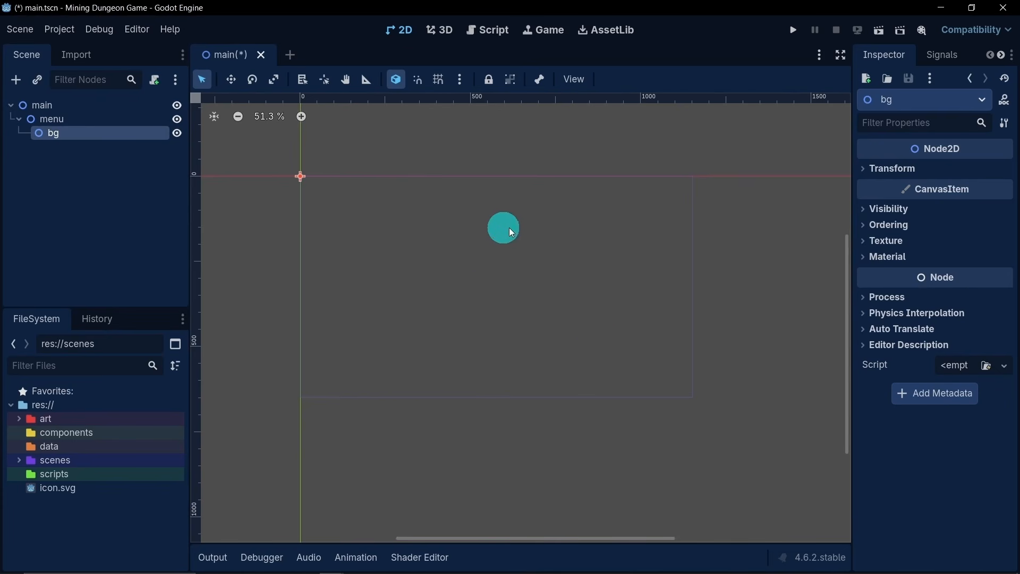
scroll(478, 249, up, 2)
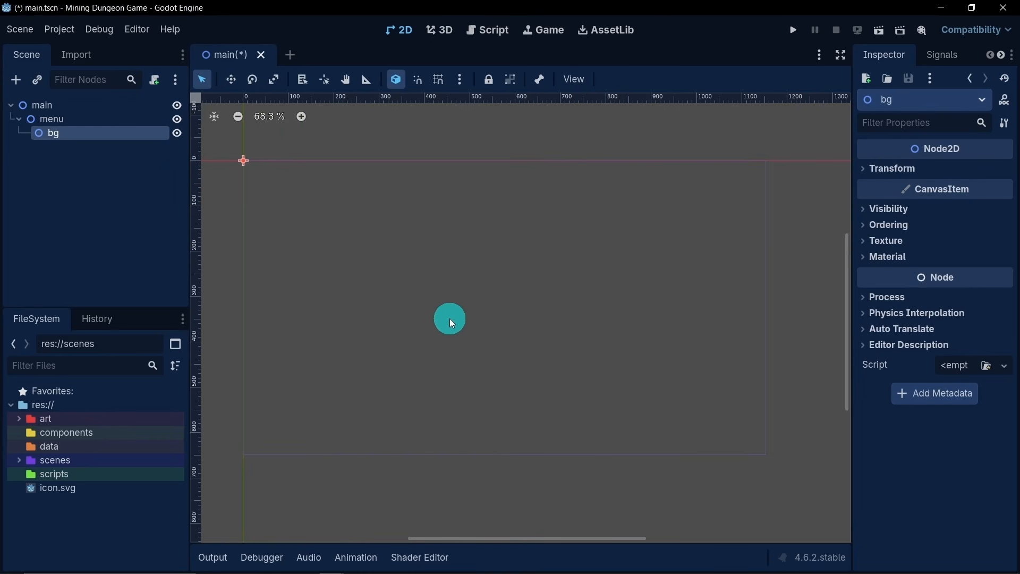
right_click(60, 133)
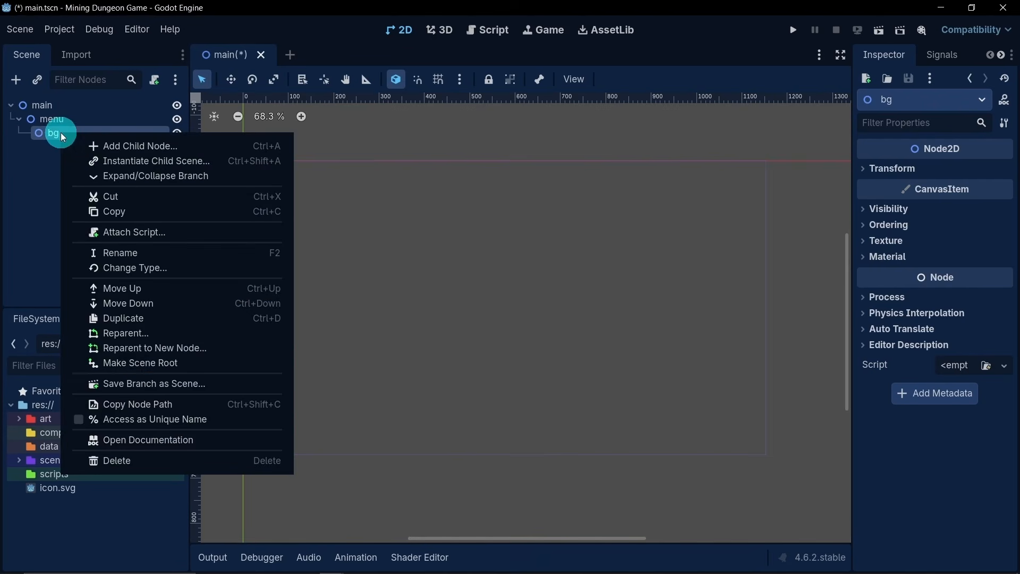
click(209, 147)
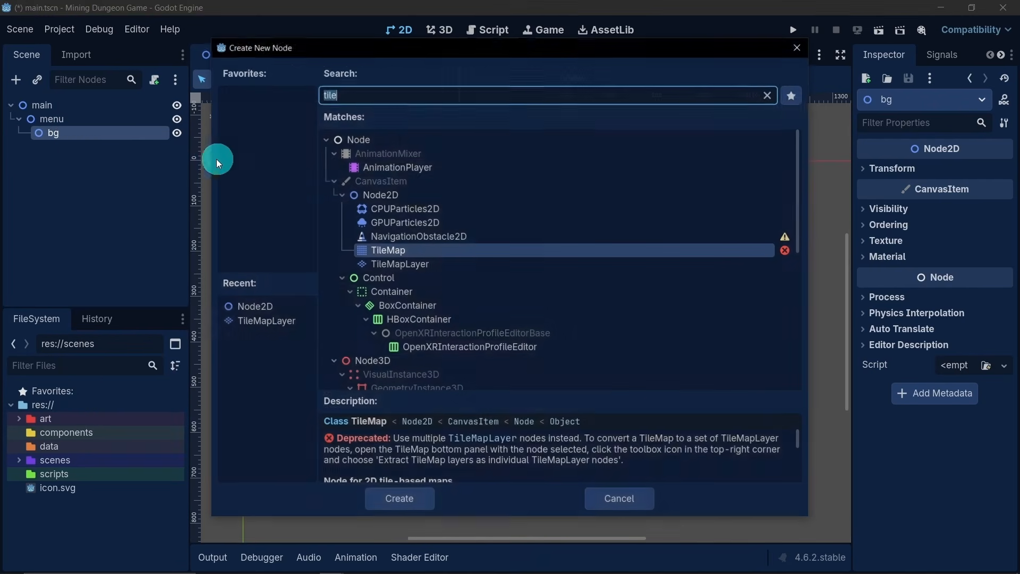
text(til)
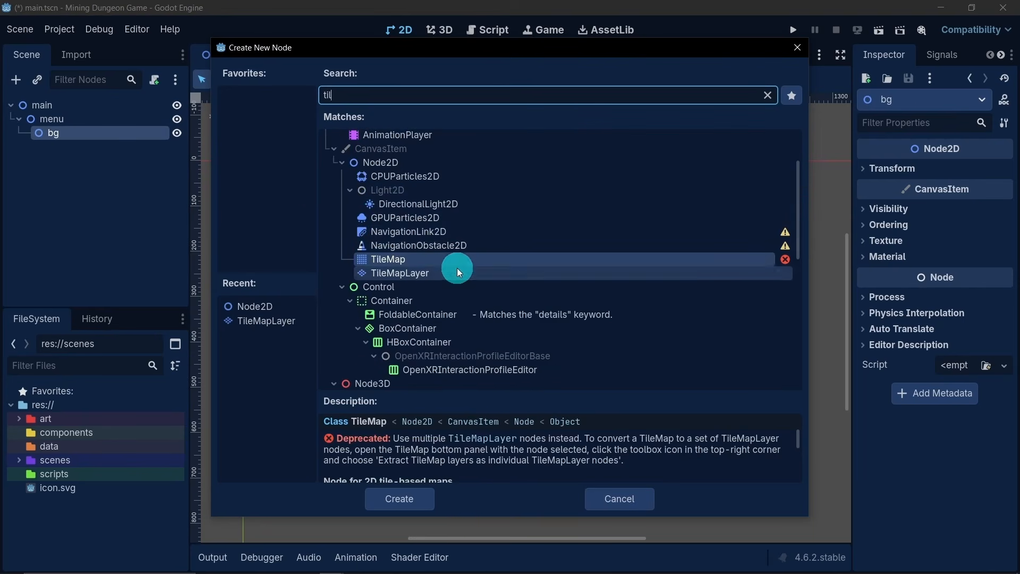
click(443, 272)
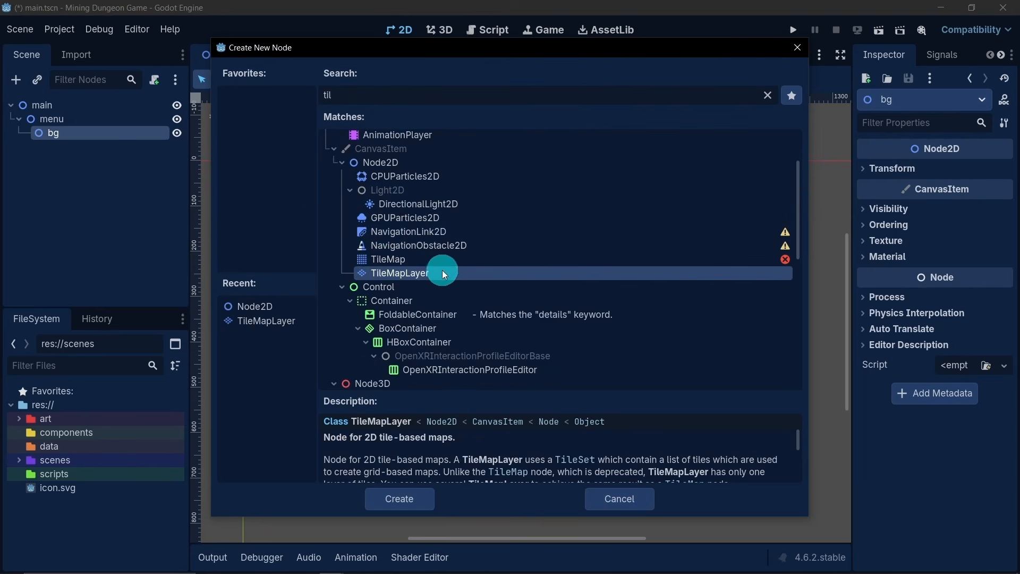
click(409, 493)
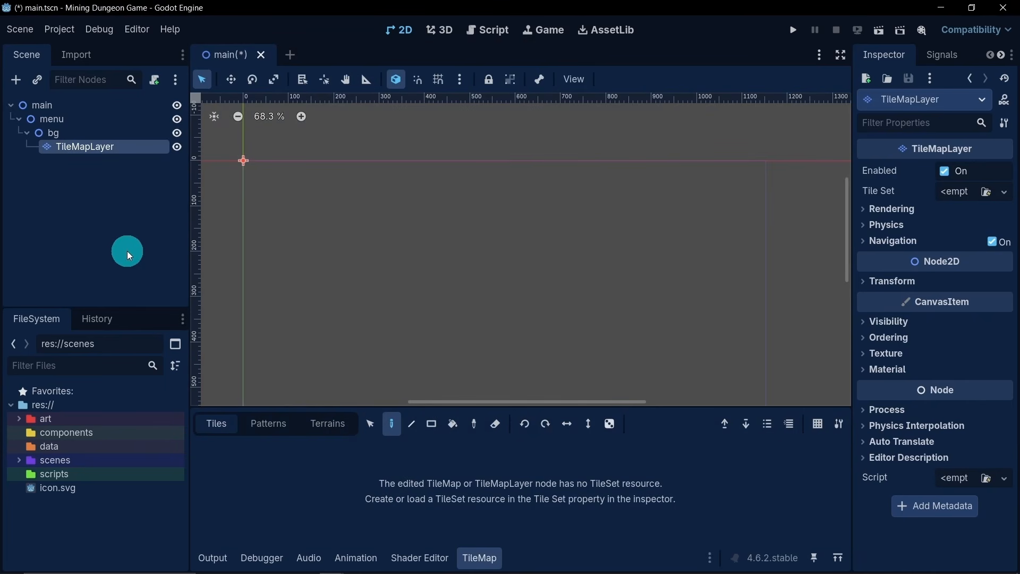
- Assign a new TileSet resource to the TileMapLayer and shrink the TileSet editor's height to enlarge the viewport
click(958, 192)
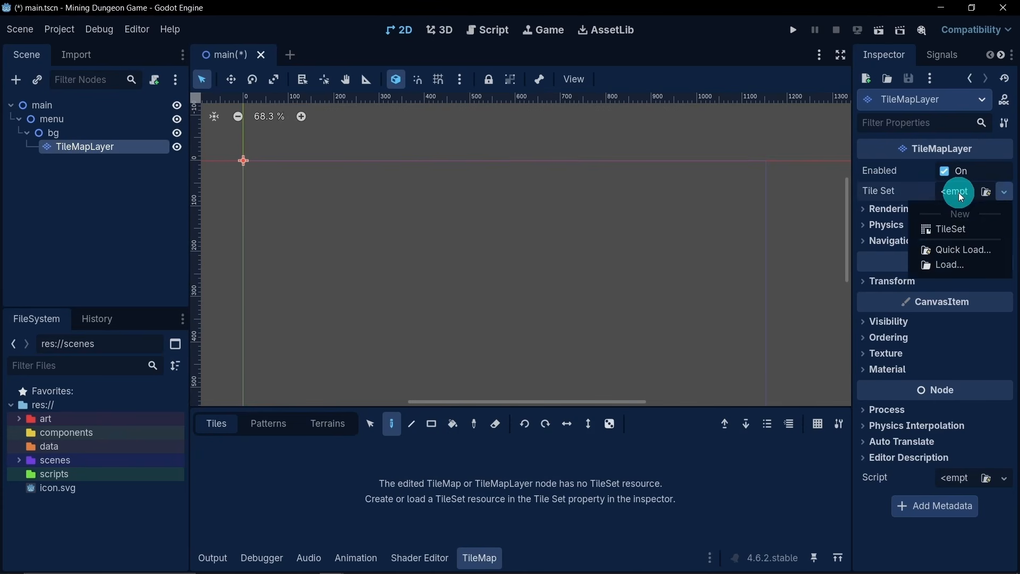
click(956, 229)
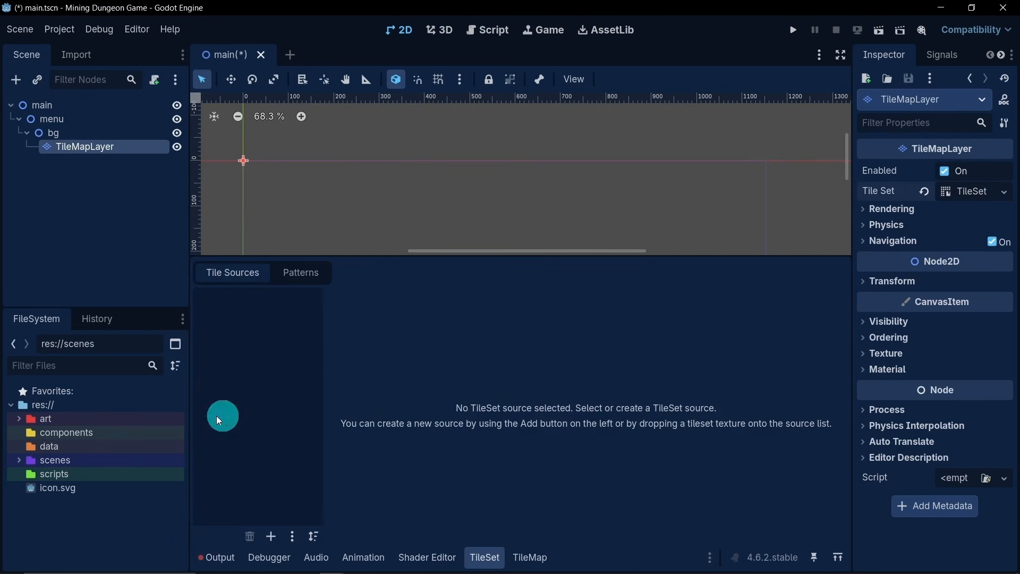
drag(371, 255, 382, 321)
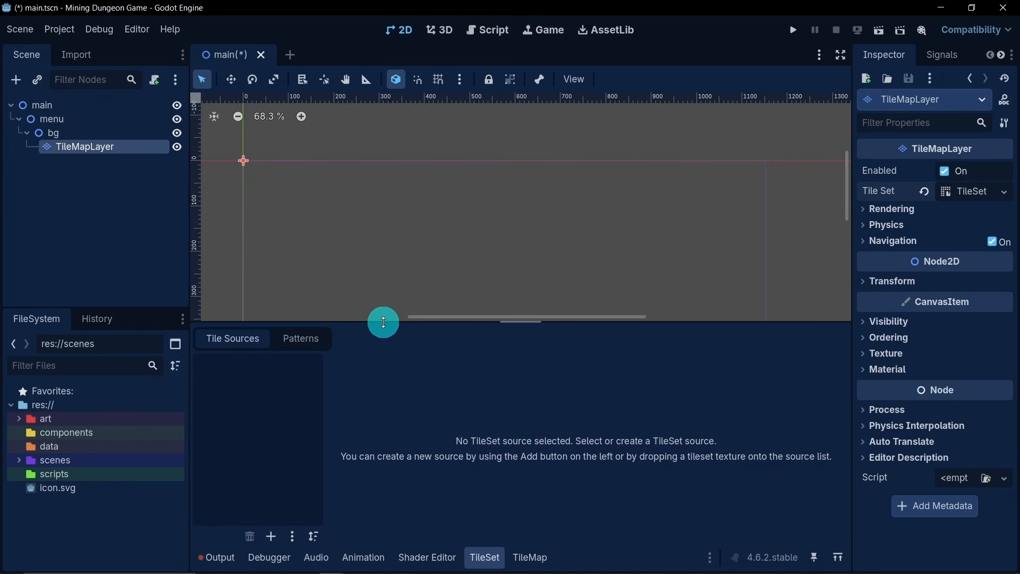
- Add roguelikeDungeon_transparent.png from the caves-dungeons Spritesheet folder as a tile source, declining automatic tile creation
click(19, 421)
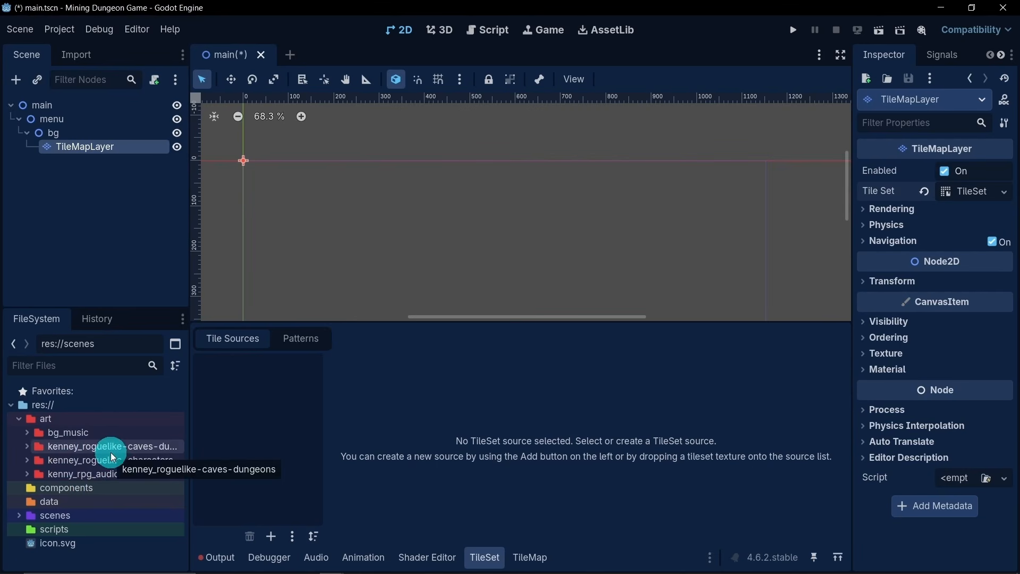
click(26, 447)
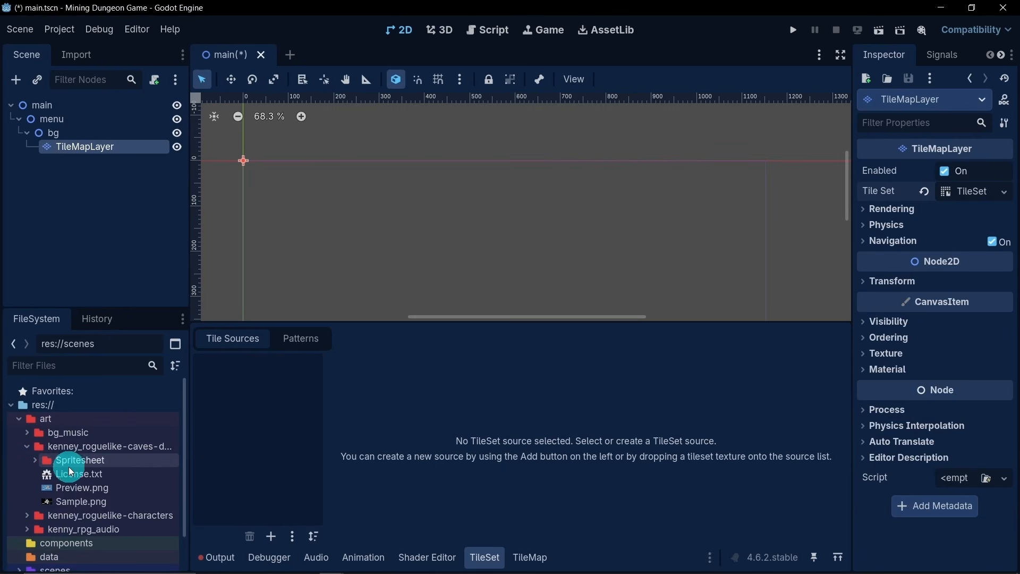
click(33, 460)
mouse_move(78, 490)
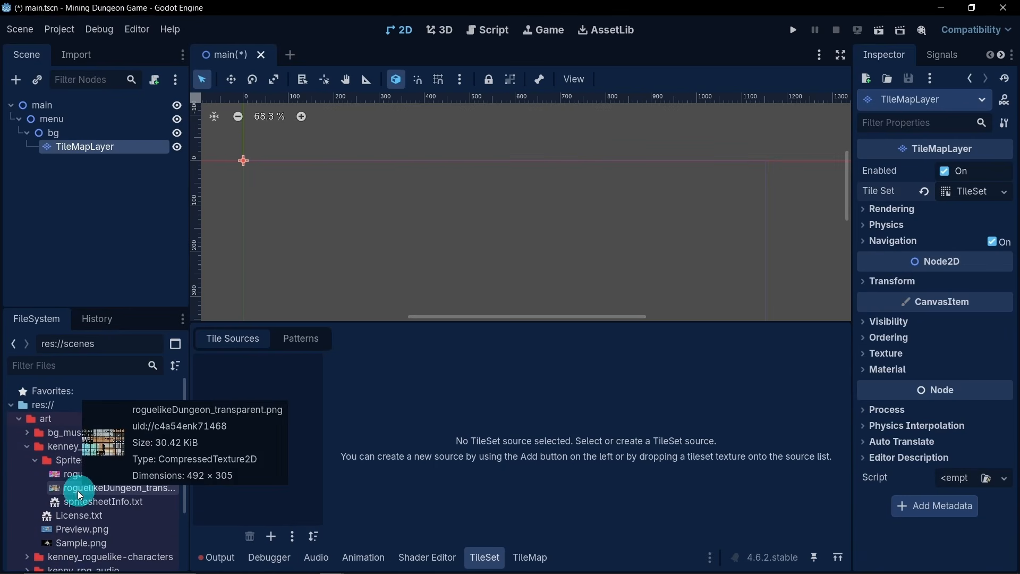
drag(64, 492, 230, 433)
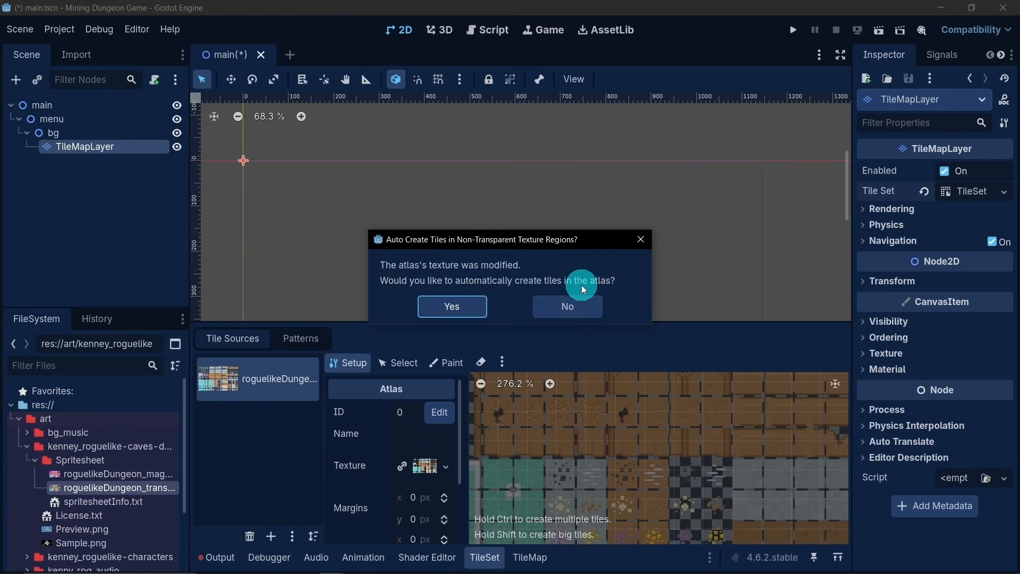
click(558, 304)
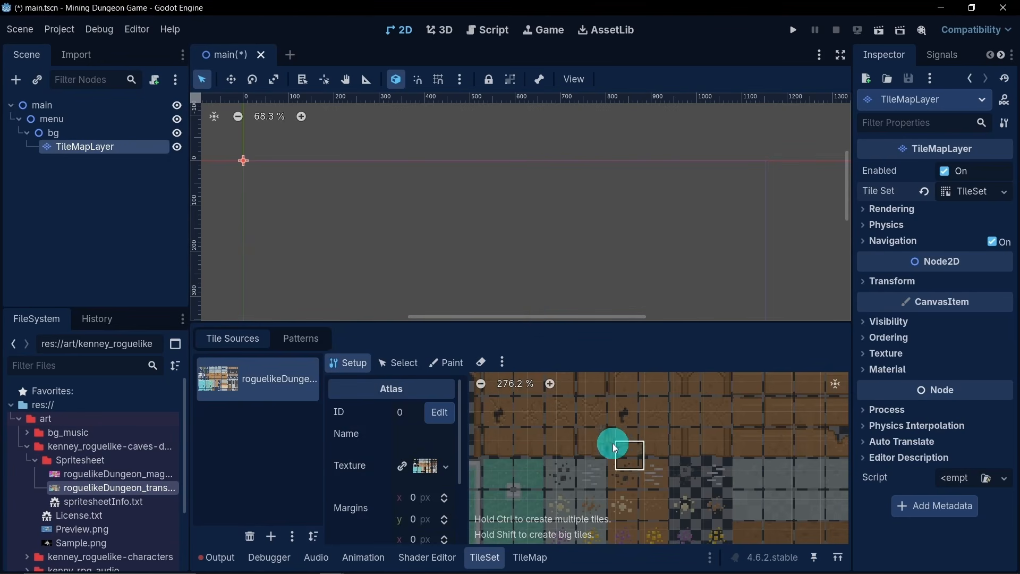
- Examine the dungeon atlas up close to compare the tile grid with the edges of the sprites
scroll(562, 431, down, 5)
middle_drag(550, 429, 670, 492)
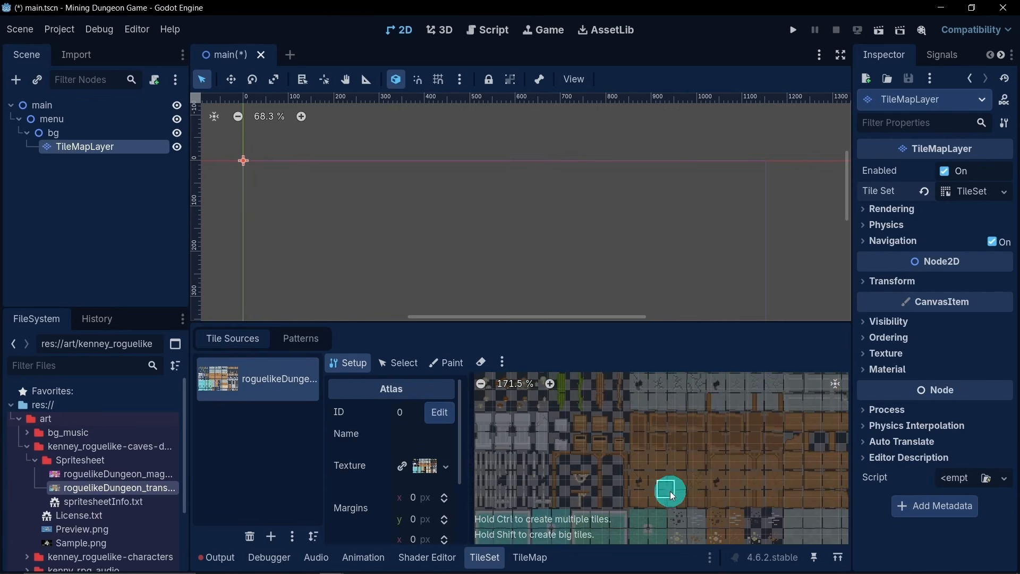
scroll(611, 420, down, 4)
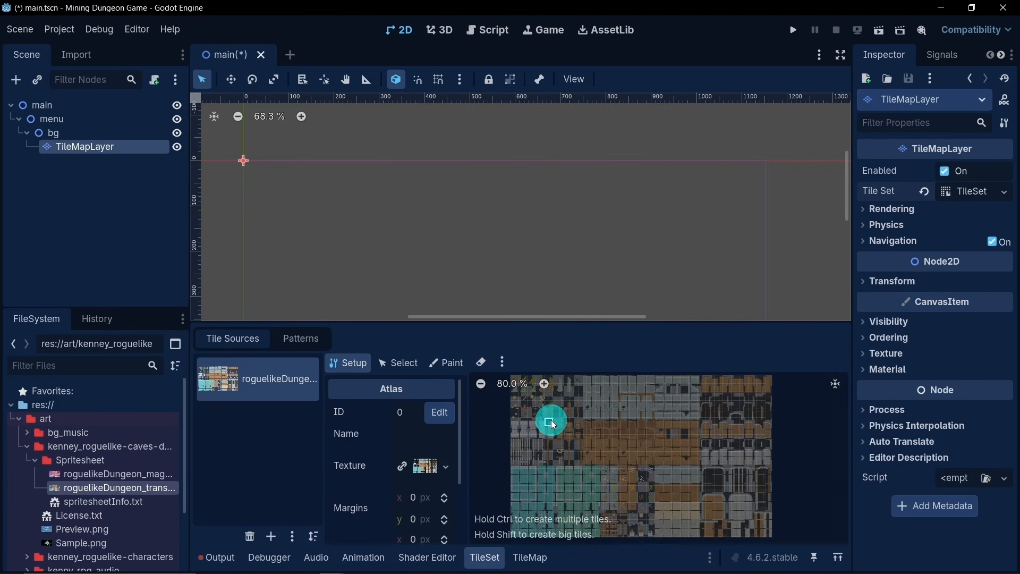
scroll(563, 420, up, 6)
scroll(527, 414, up, 1)
middle_drag(527, 415, 568, 466)
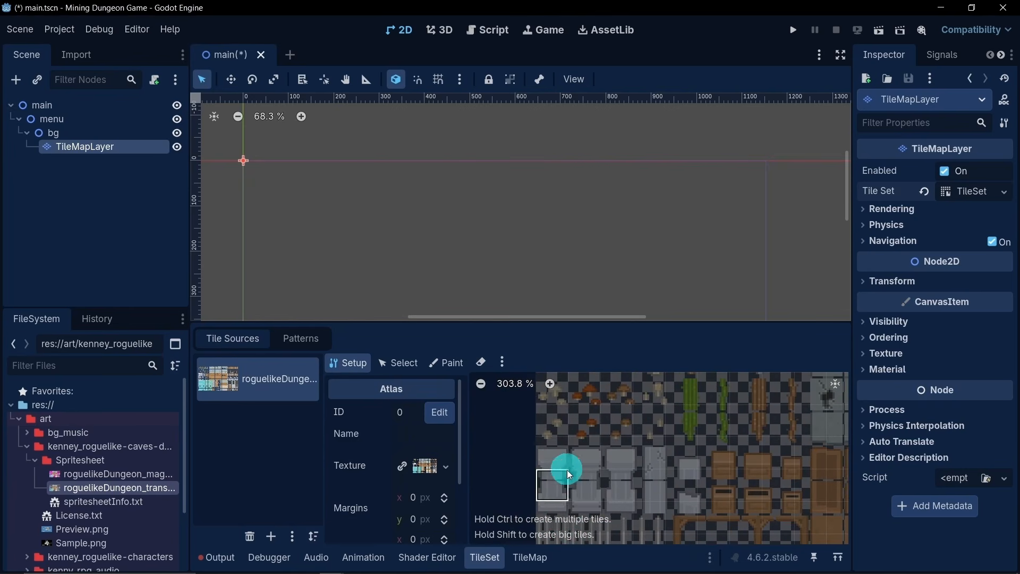
scroll(584, 452, up, 3)
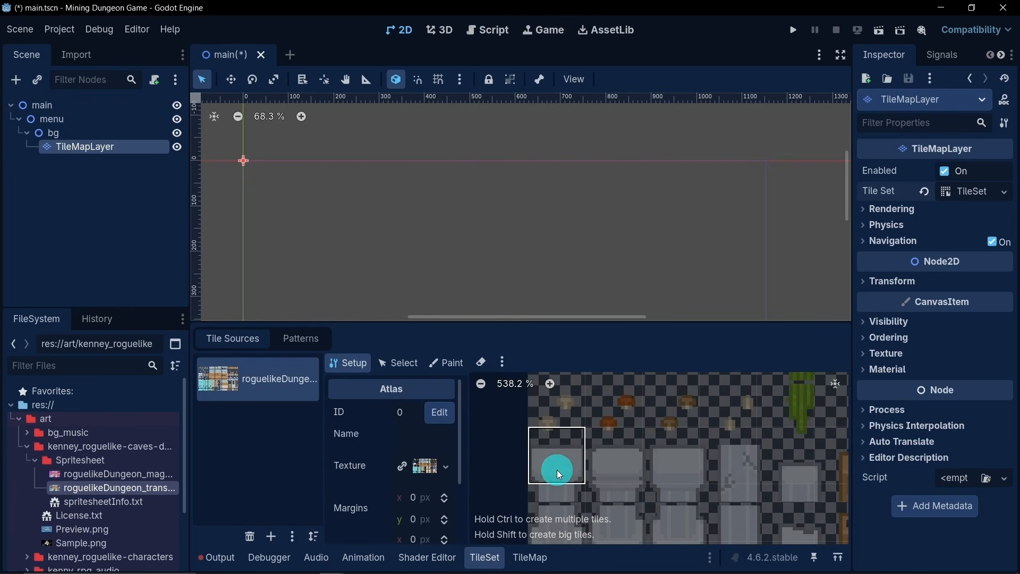
- Set the dungeon atlas separation to 1 px on both x and y
scroll(553, 451, down, 5)
scroll(403, 472, down, 1)
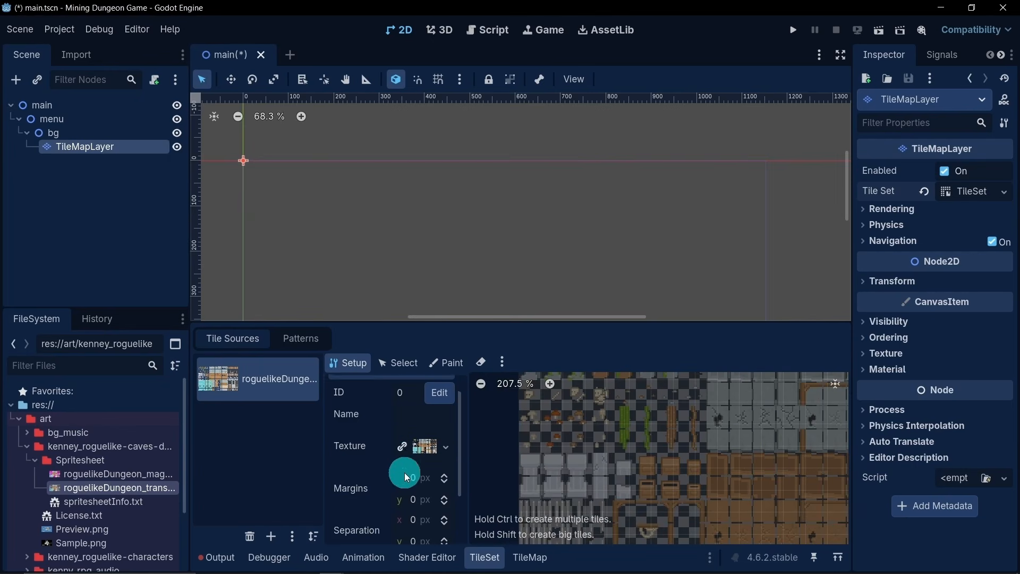
scroll(397, 459, up, 1)
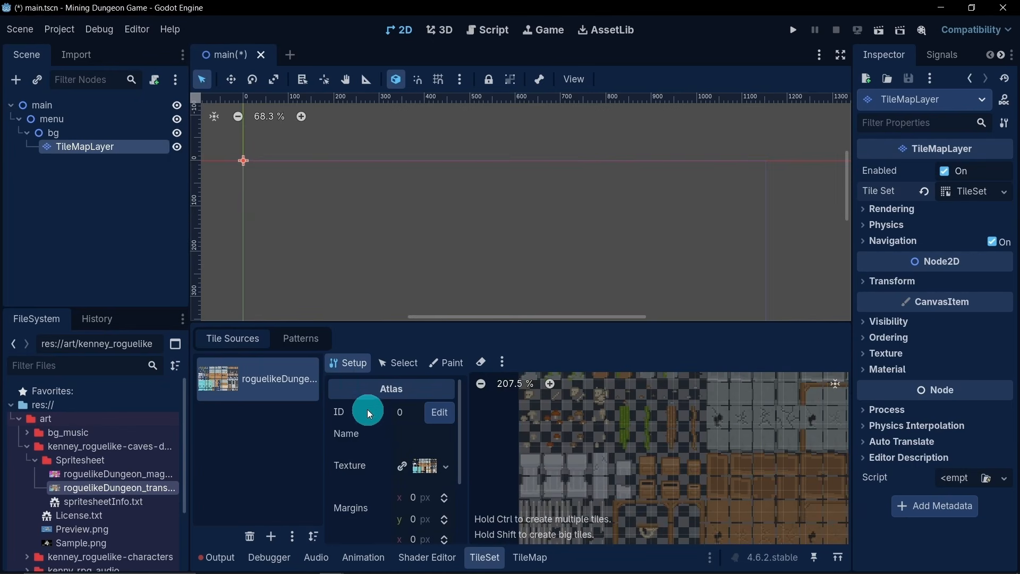
scroll(372, 415, down, 3)
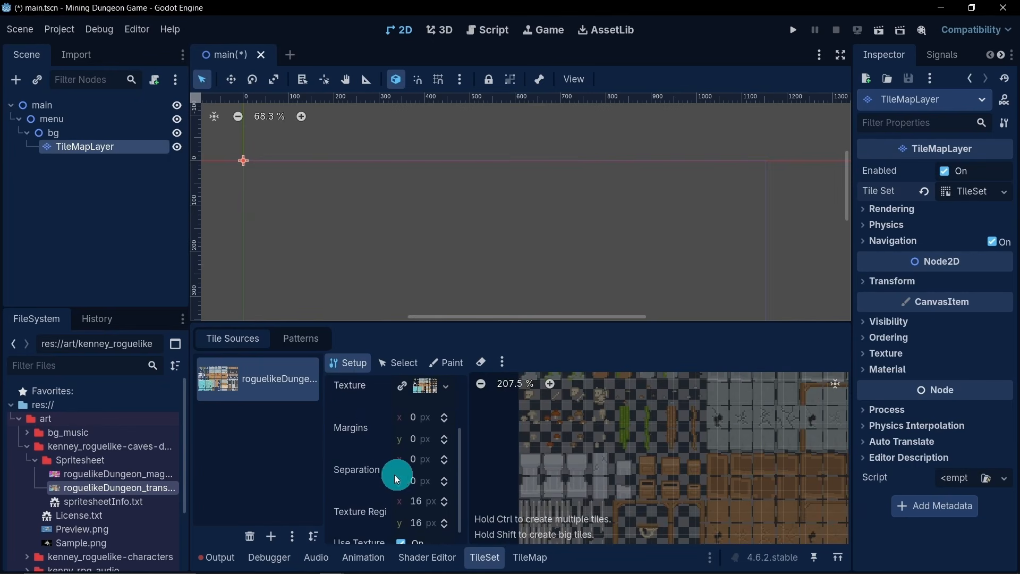
click(416, 464)
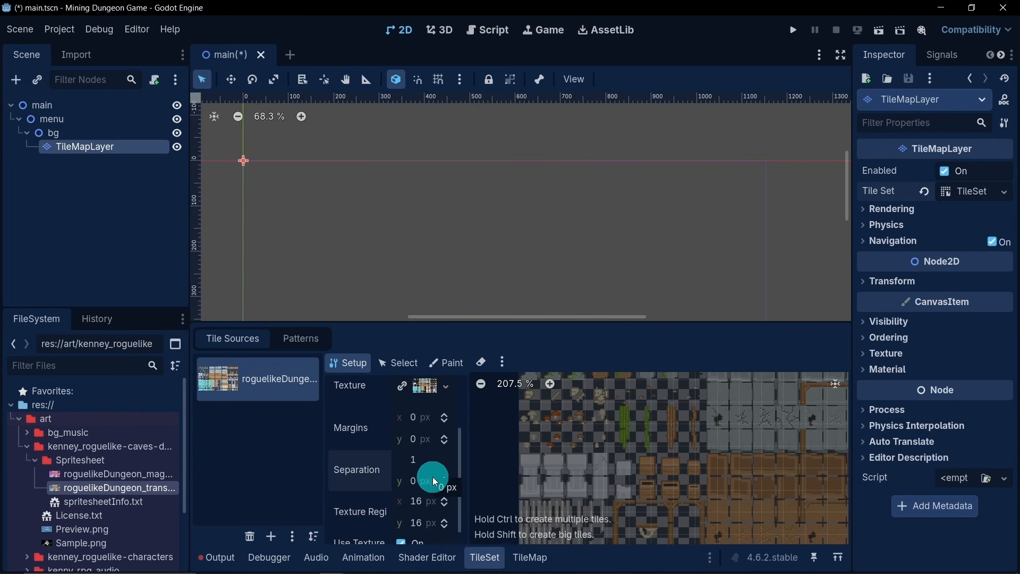
click(428, 482)
text(1)
key(Return)
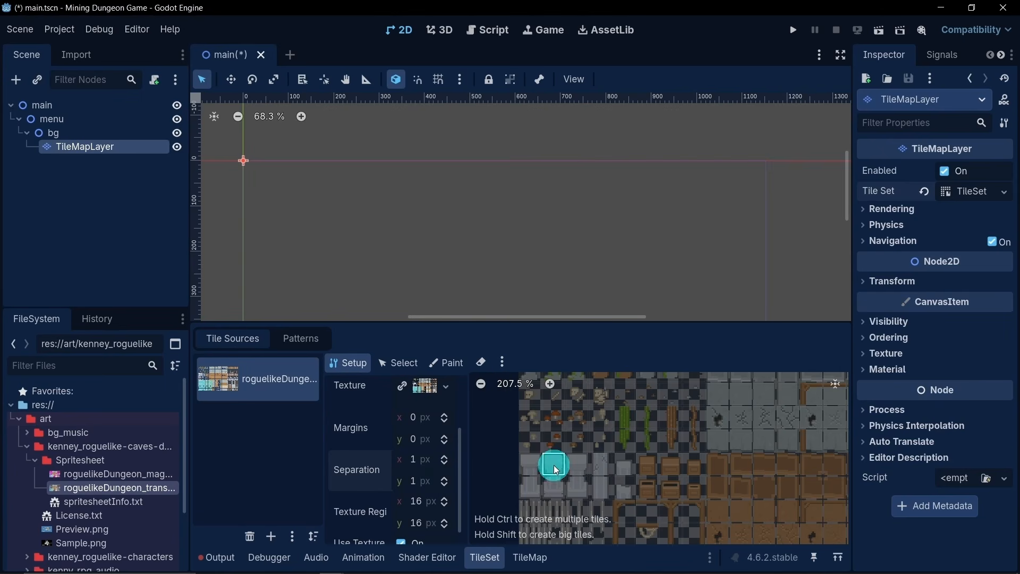
- Examine the atlas to compare the spaced tile grid with the sprite edges, and review the remaining atlas settings
scroll(724, 471, down, 6)
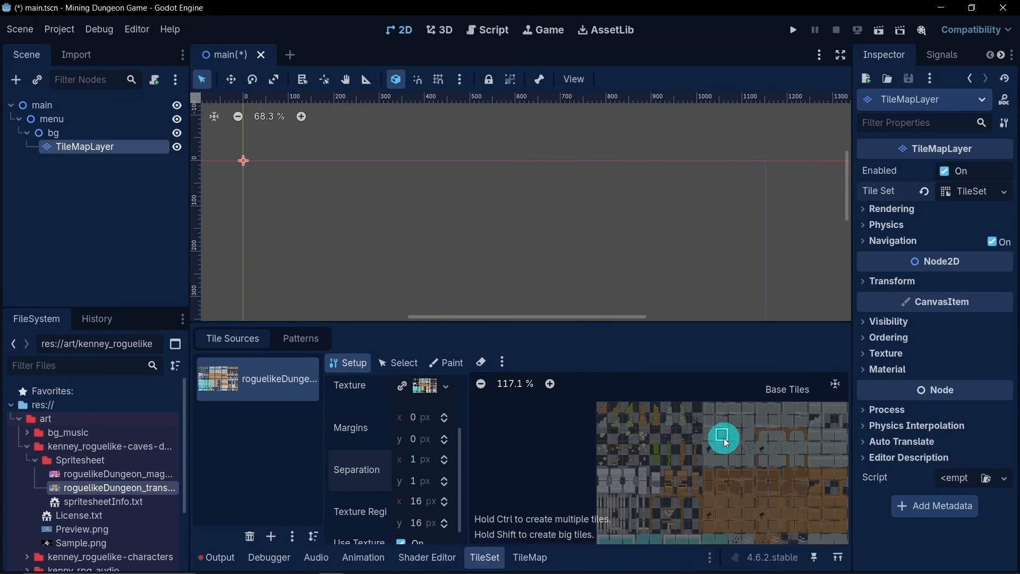
scroll(764, 476, up, 10)
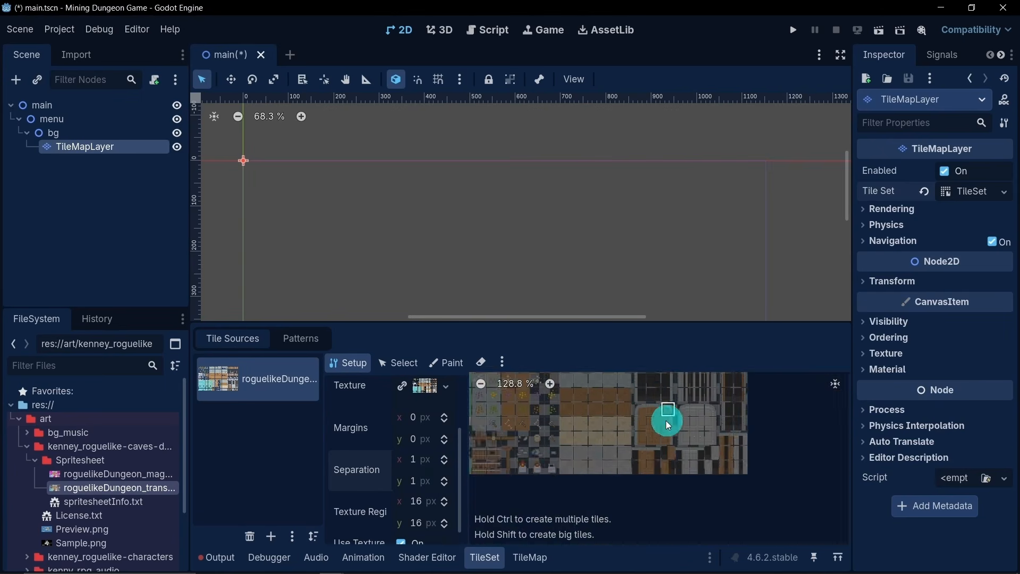
scroll(686, 439, up, 5)
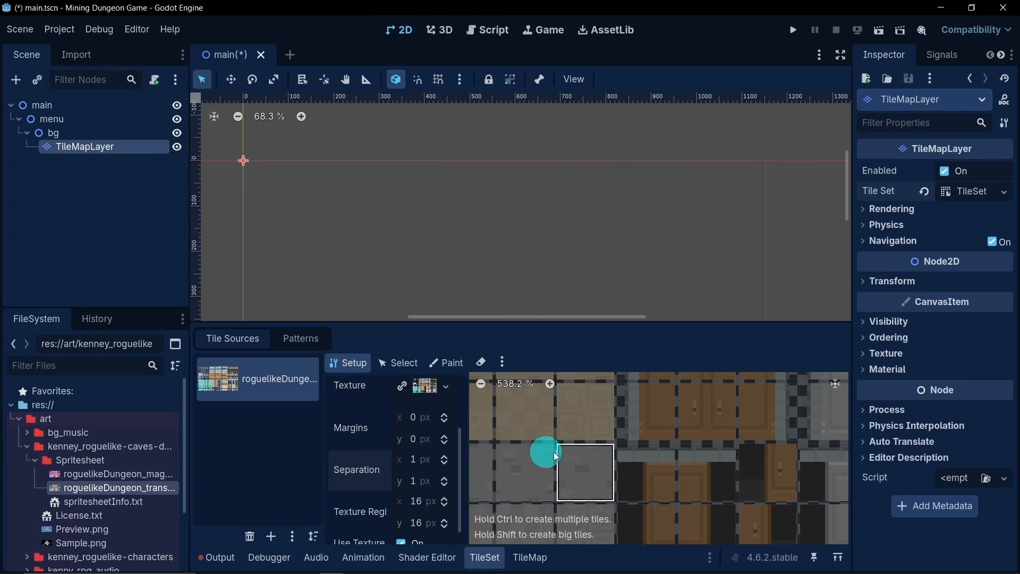
scroll(547, 450, down, 9)
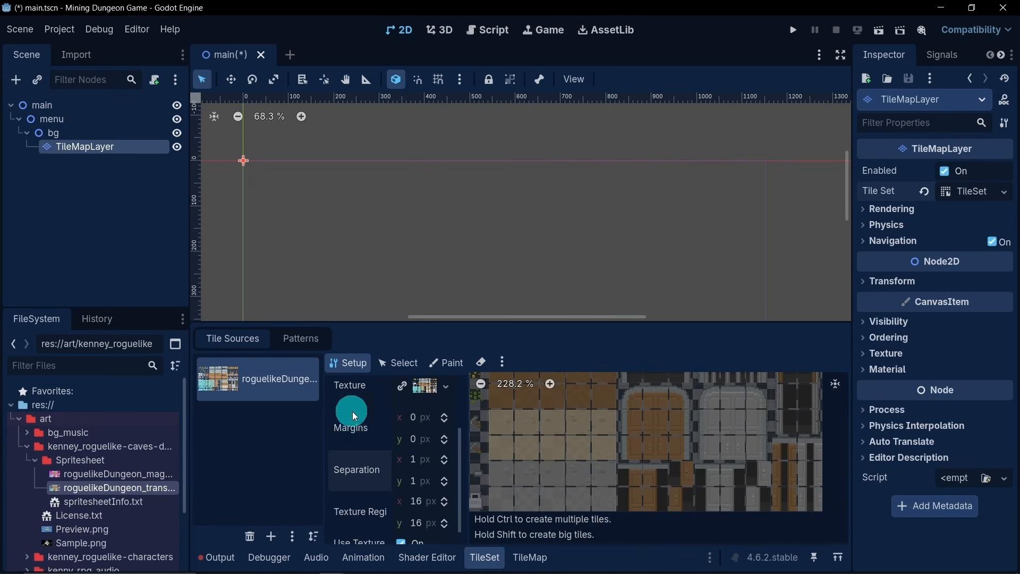
scroll(651, 450, down, 2)
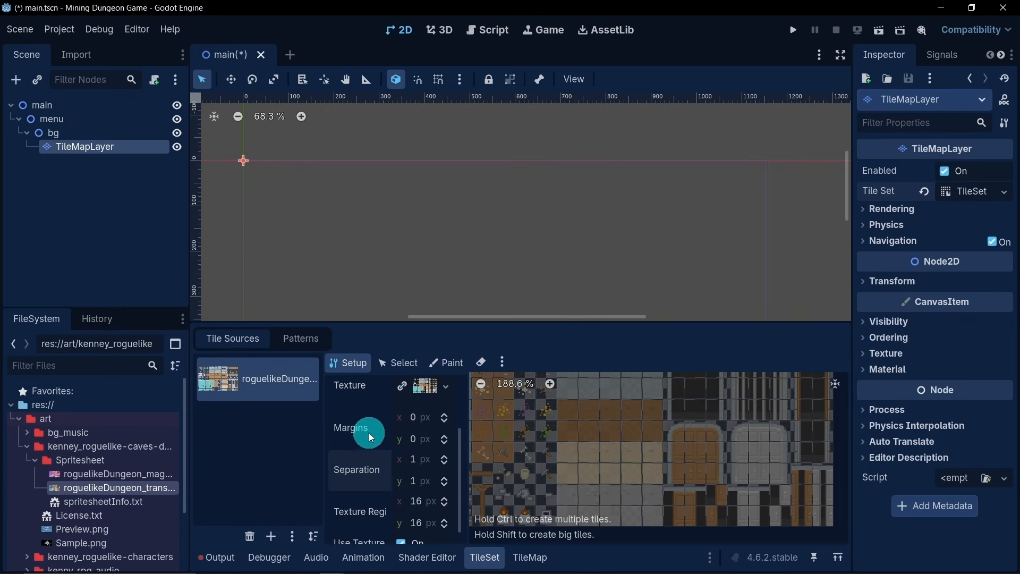
scroll(378, 496, down, 1)
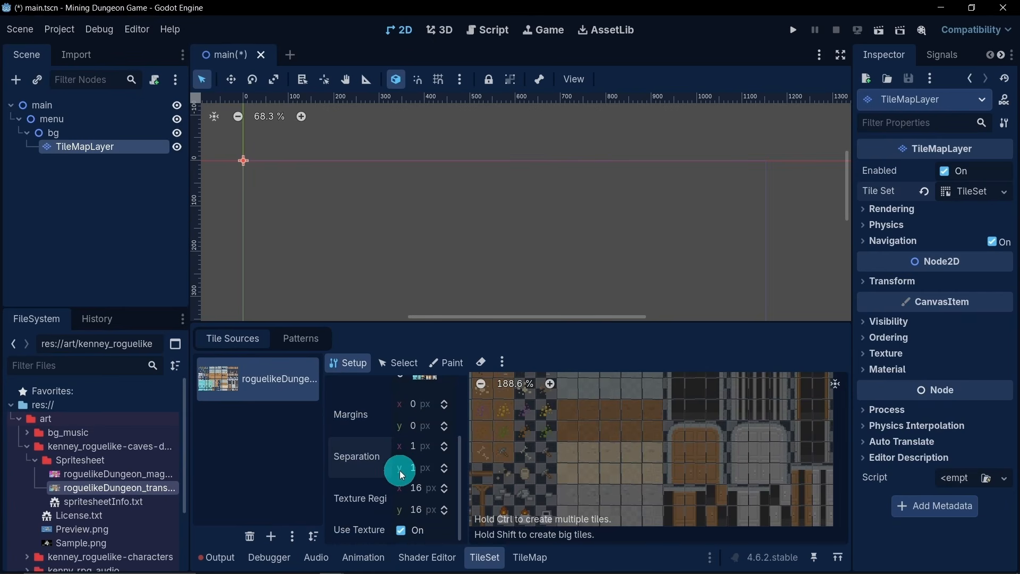
scroll(578, 445, down, 4)
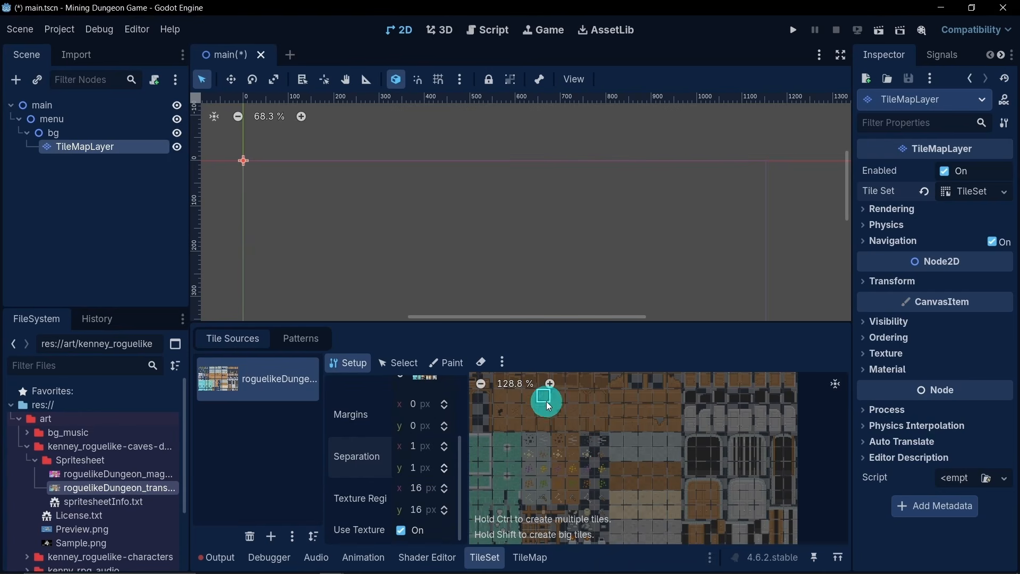
- Create a tile from a plain brown dirt floor sprite in the dungeon atlas
middle_drag(547, 402, 589, 444)
scroll(629, 463, up, 4)
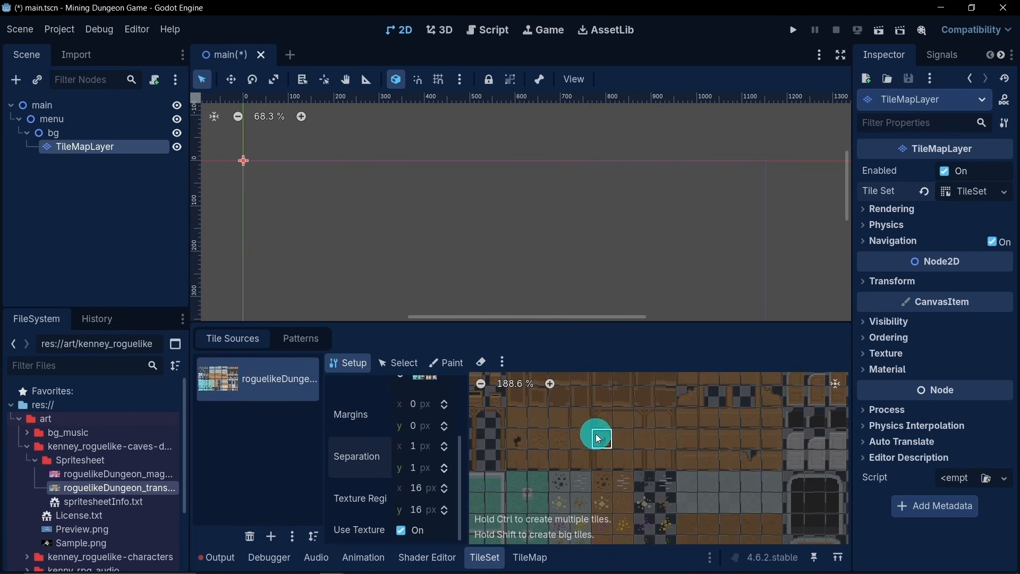
scroll(616, 457, up, 9)
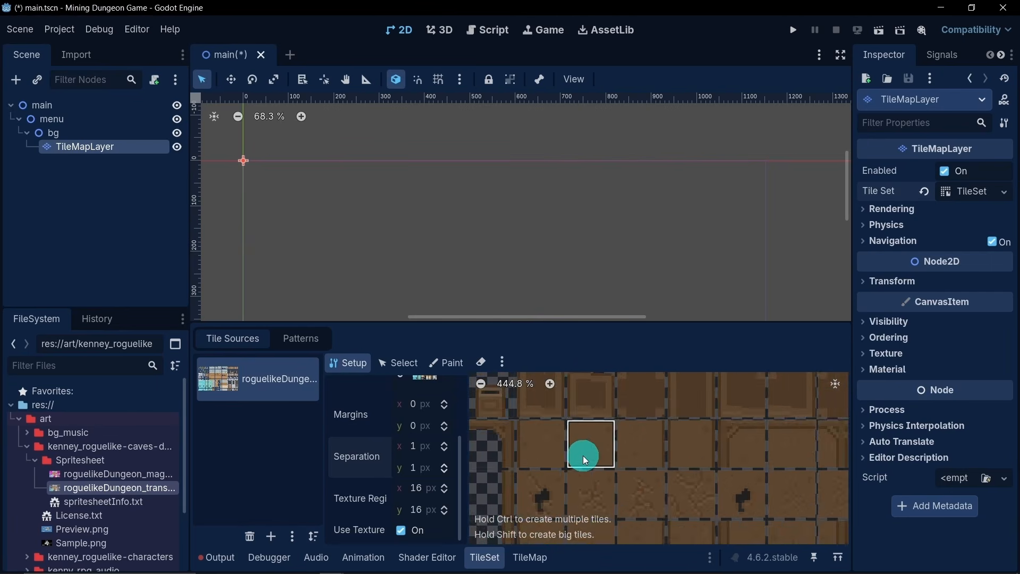
scroll(582, 455, up, 4)
click(604, 451)
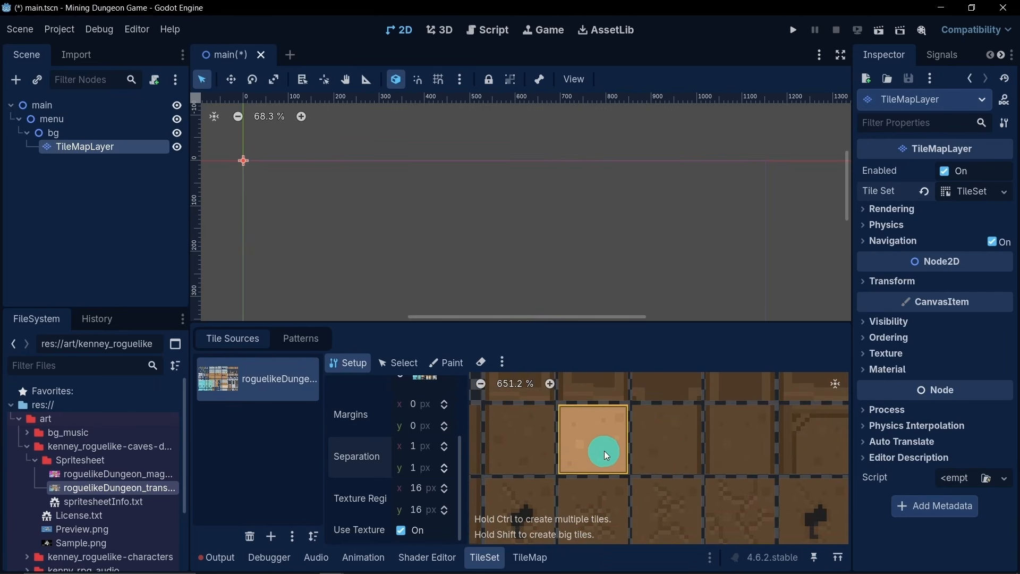
- Create tiles from the raised gray stone block sprites in the atlas's first two rows, including a 2×2 group
scroll(576, 451, down, 10)
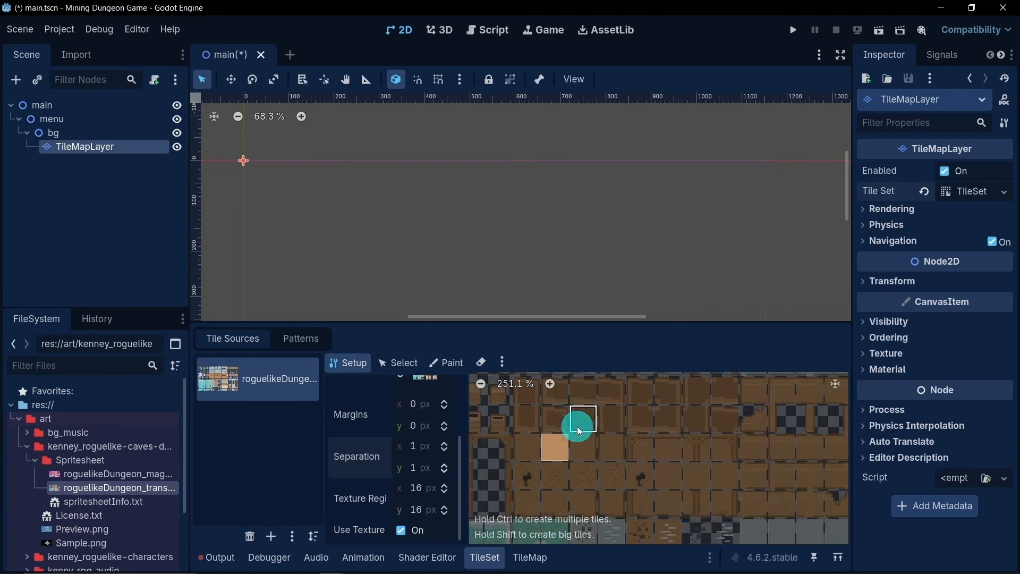
middle_drag(577, 426, 674, 515)
middle_drag(662, 429, 643, 486)
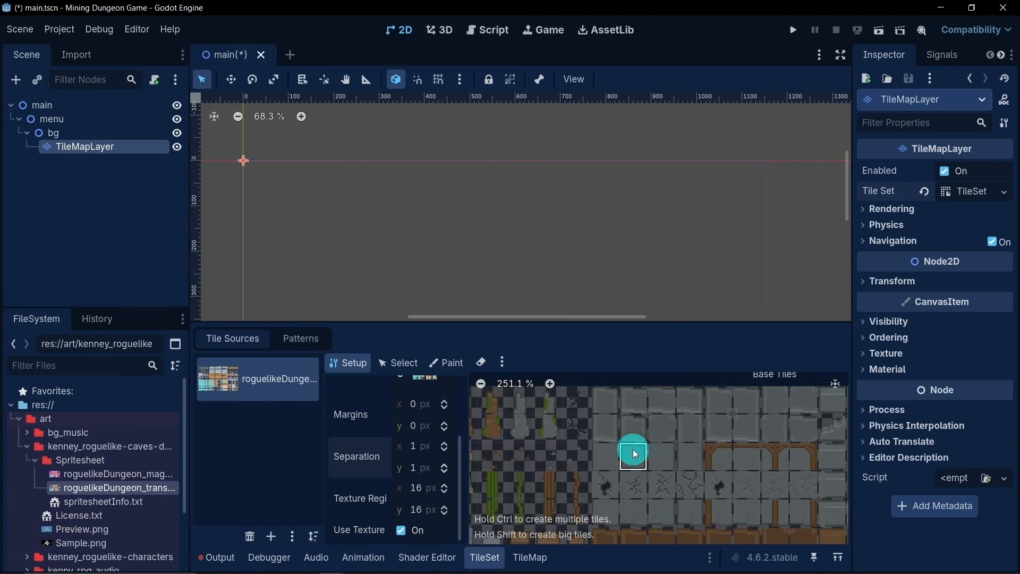
scroll(715, 421, down, 2)
scroll(719, 423, up, 3)
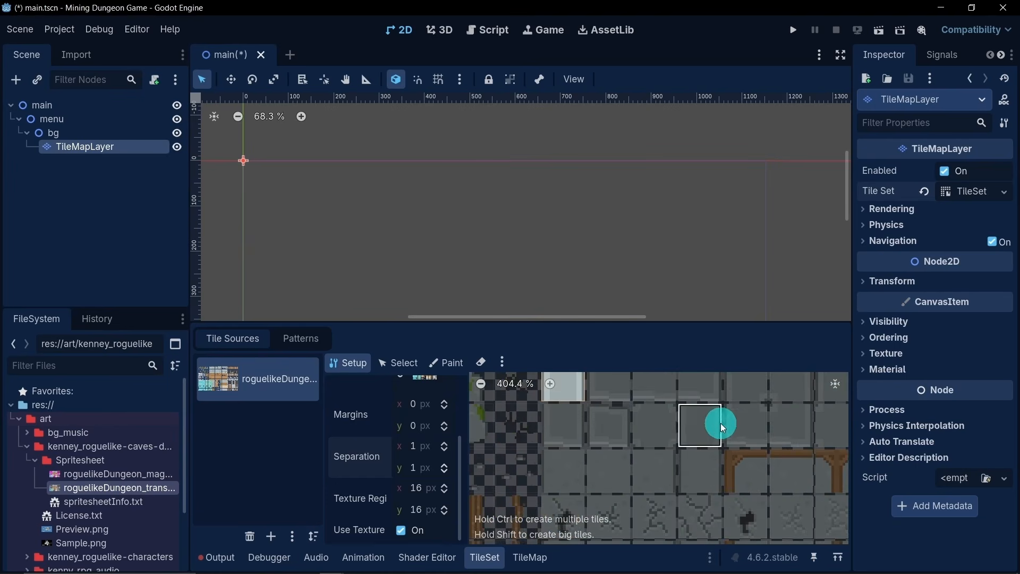
click(581, 456)
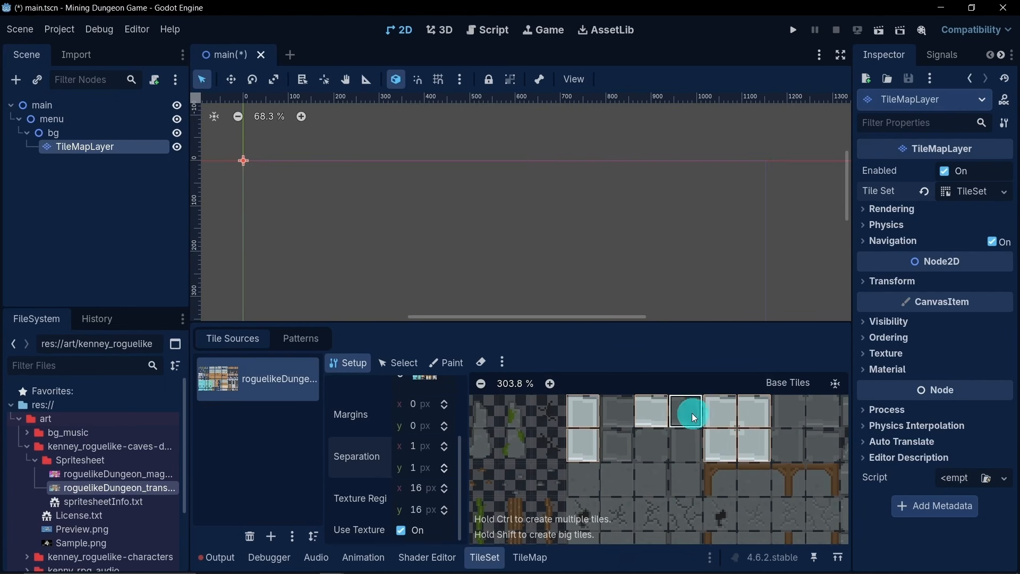
scroll(717, 484, up, 6)
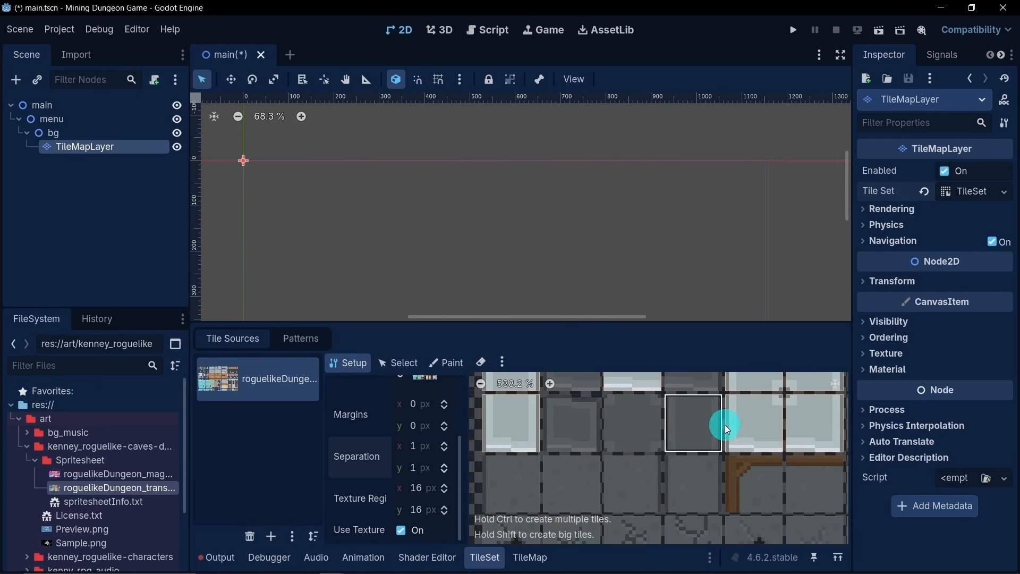
- Create tiles from a plain gray floor sprite and the cracked gray floor sprite directly below it
click(569, 481)
scroll(569, 489, down, 4)
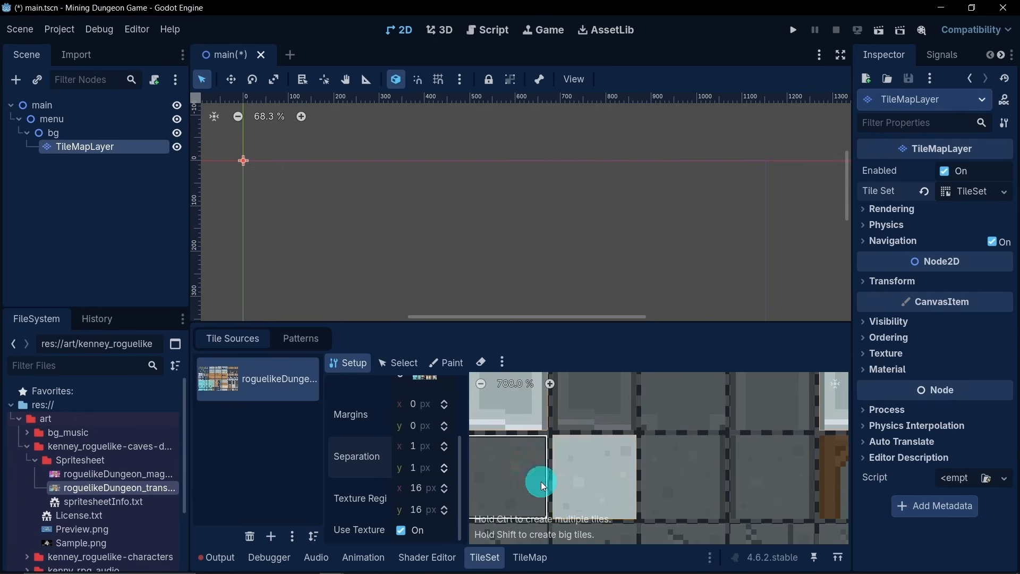
scroll(635, 463, down, 3)
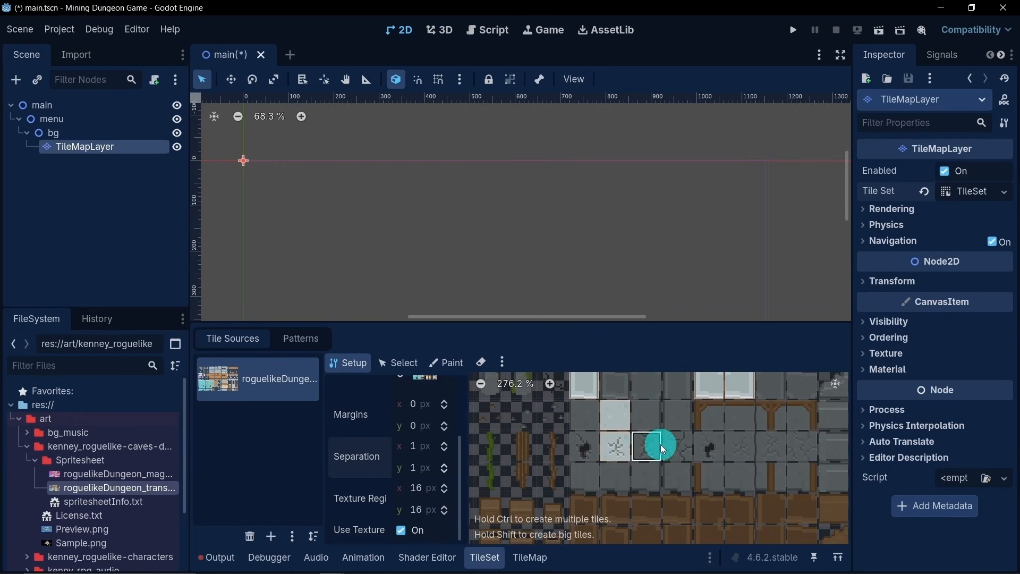
scroll(571, 442, down, 6)
scroll(586, 456, down, 3)
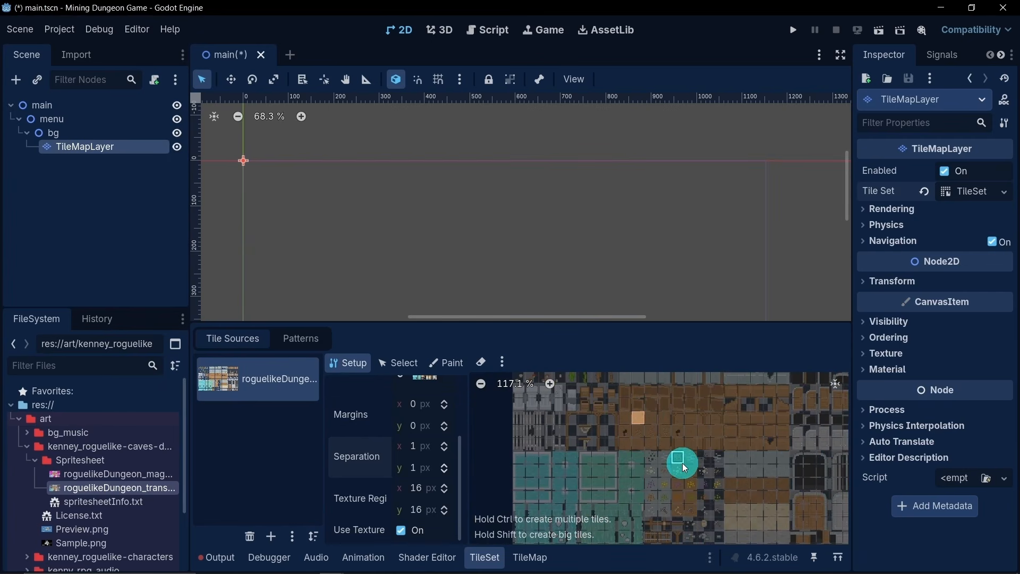
- Create tiles from the speckled gray sprite beside the green water and two adjacent cracked gray stone sprites below the wooden beams
scroll(682, 460, up, 3)
middle_drag(673, 413, 604, 568)
middle_drag(619, 409, 644, 440)
click(684, 435)
scroll(779, 433, up, 4)
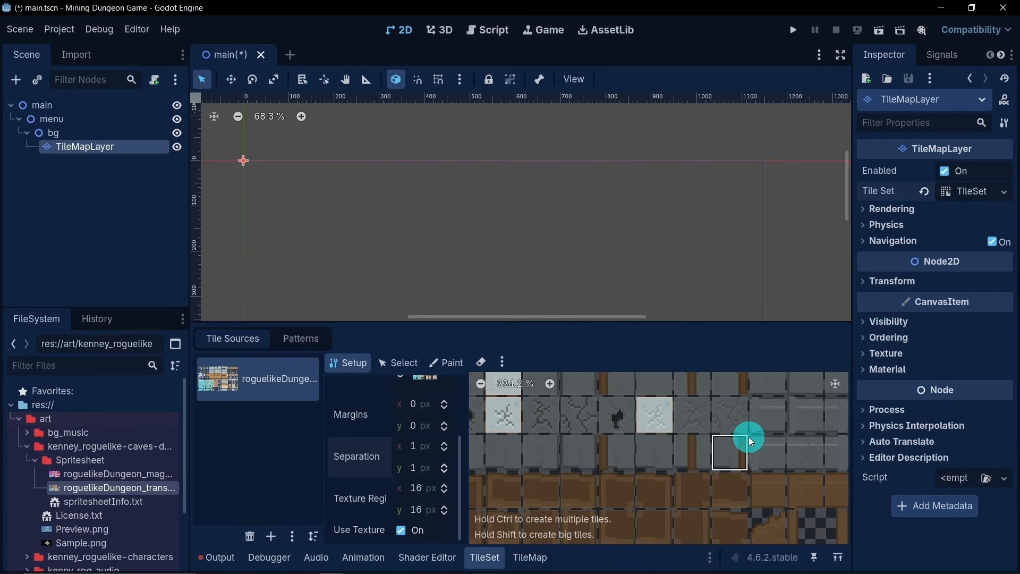
middle_drag(684, 423, 680, 460)
scroll(616, 461, down, 7)
scroll(572, 460, down, 1)
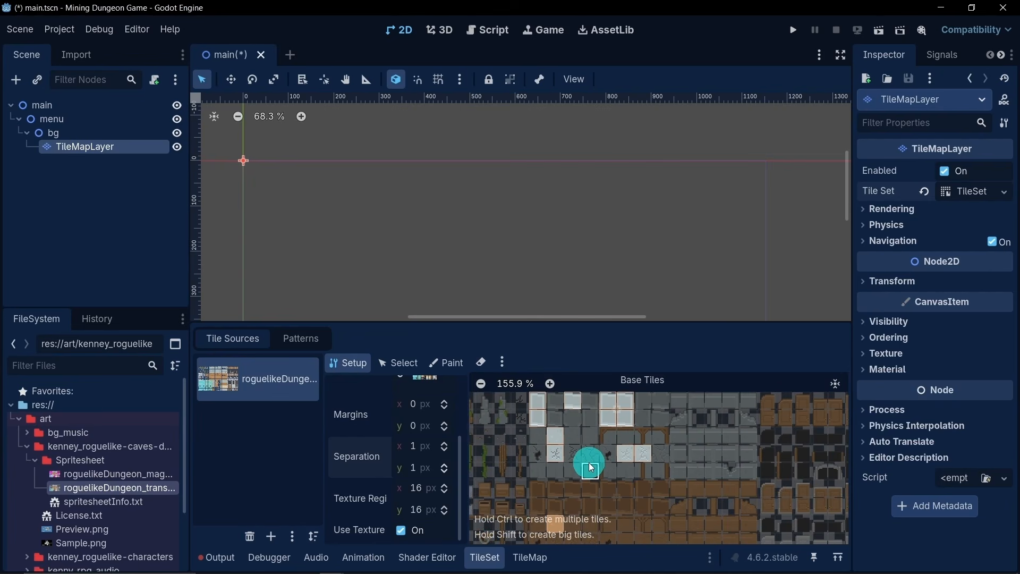
- Create tiles from a three-by-two block of blue water sprites in the stone-edged pool
middle_drag(549, 446, 620, 461)
scroll(568, 488, down, 2)
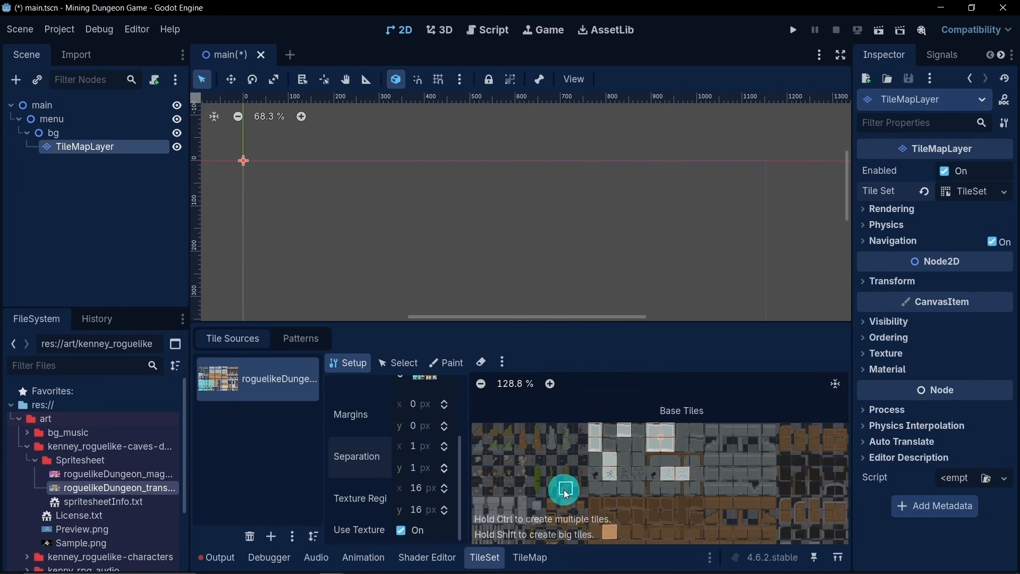
middle_drag(548, 501, 669, 373)
scroll(665, 468, up, 5)
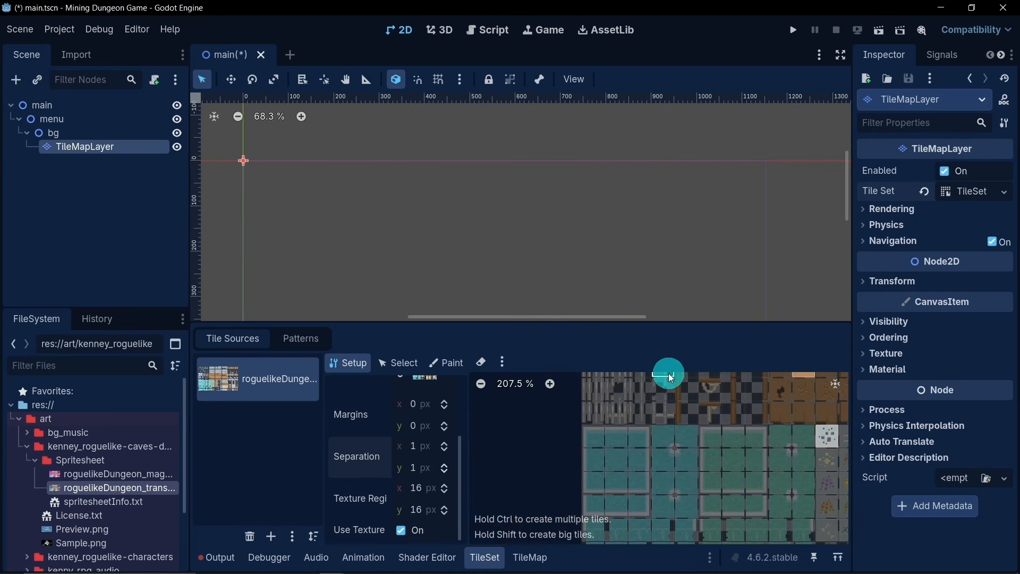
middle_drag(645, 456, 645, 413)
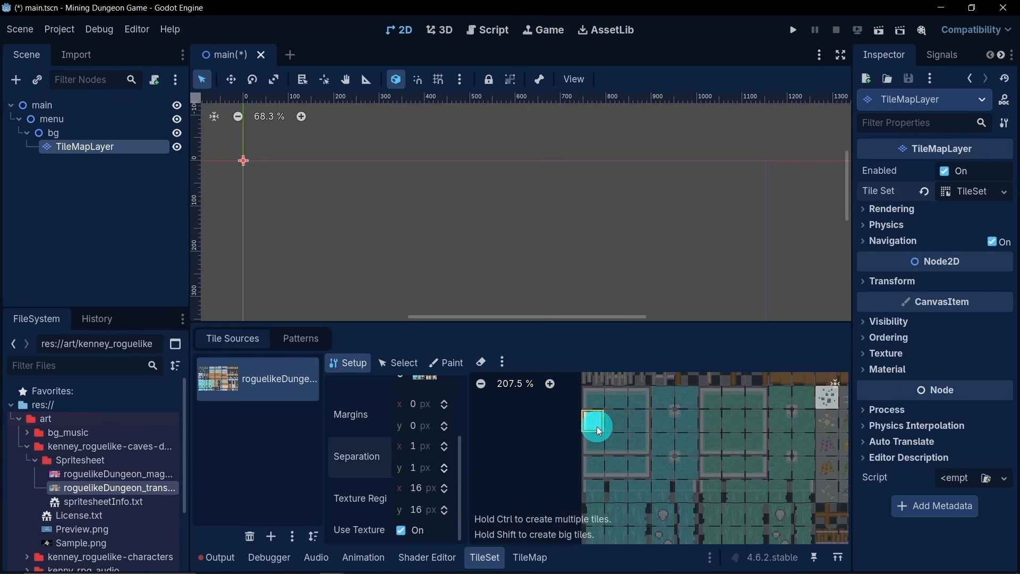
click(611, 444)
click(640, 426)
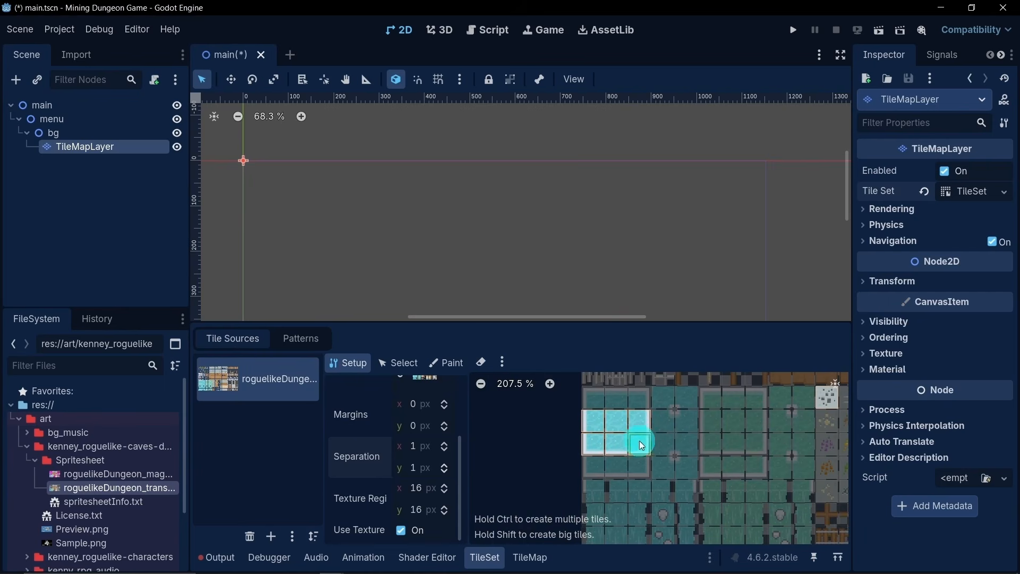
- Create tiles from the three-by-three block of blue waterfall sprites and the next row of the pool above it
scroll(638, 428, down, 3)
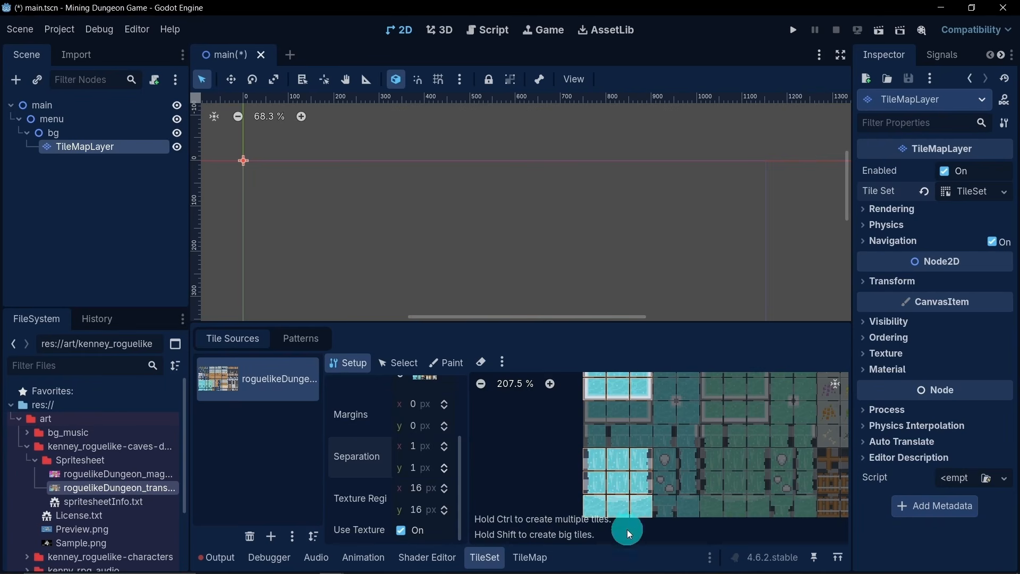
scroll(601, 431, up, 1)
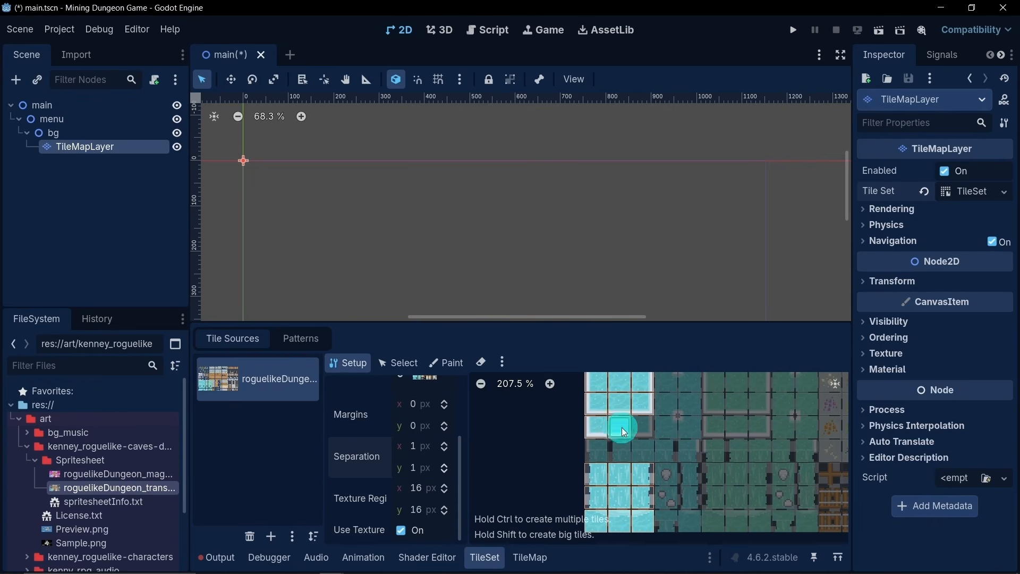
ctrl+scroll(658, 421, up, 3)
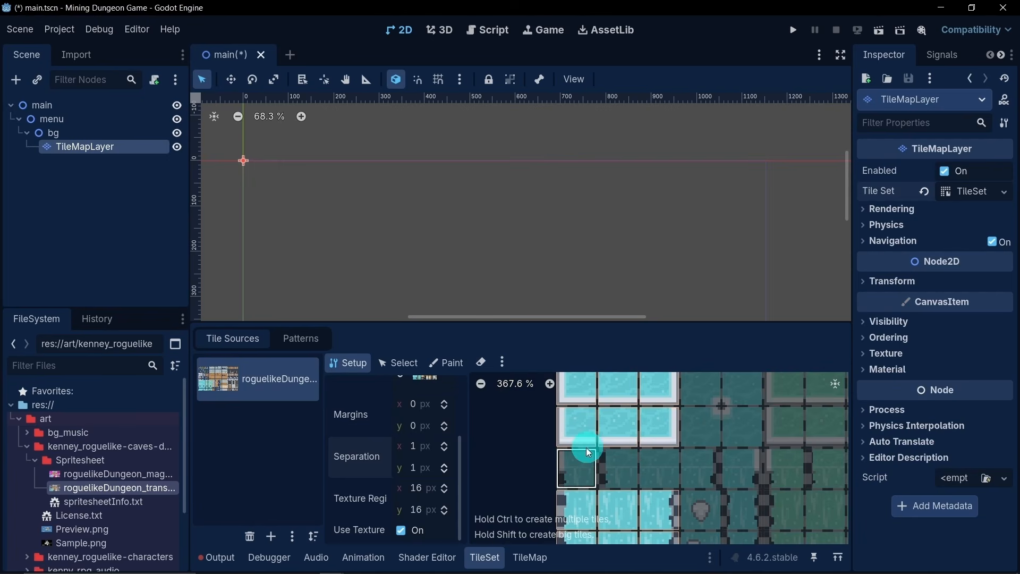
ctrl+scroll(620, 443, down, 4)
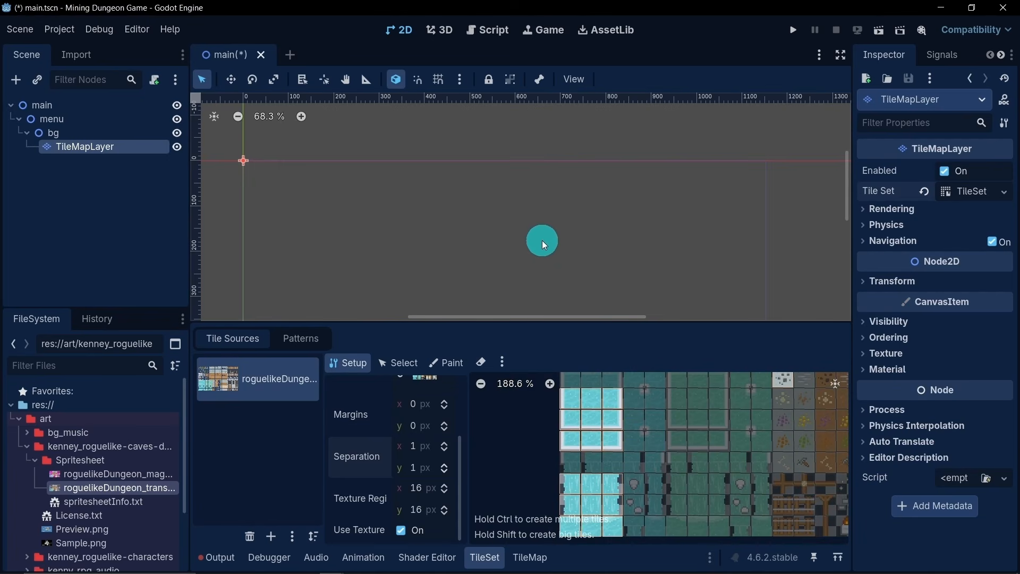
- Open the tile painting editor for the TileMapLayer
scroll(542, 241, down, 2)
middle_drag(553, 247, 565, 156)
scroll(566, 183, down, 3)
middle_drag(560, 198, 540, 192)
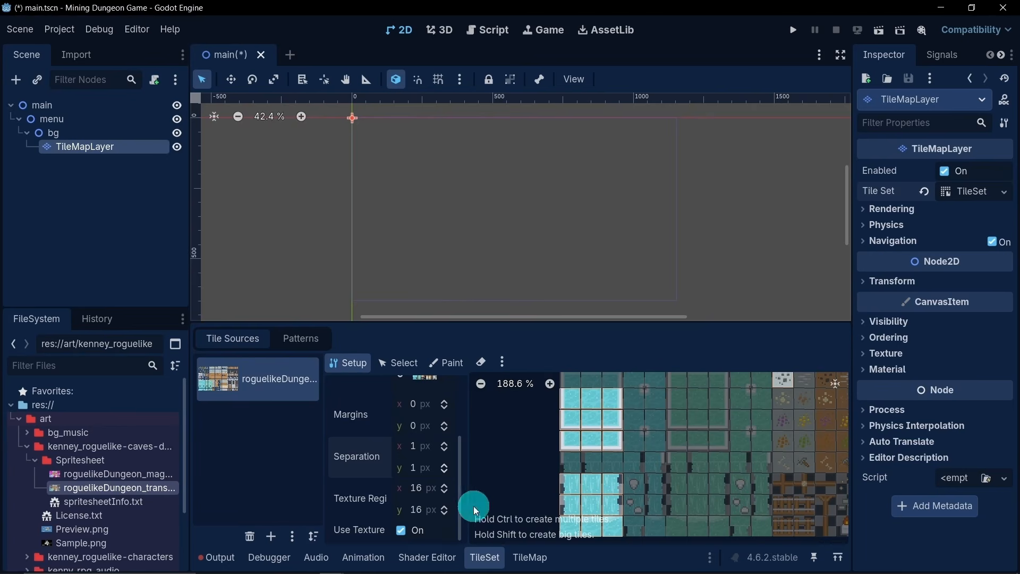
click(526, 556)
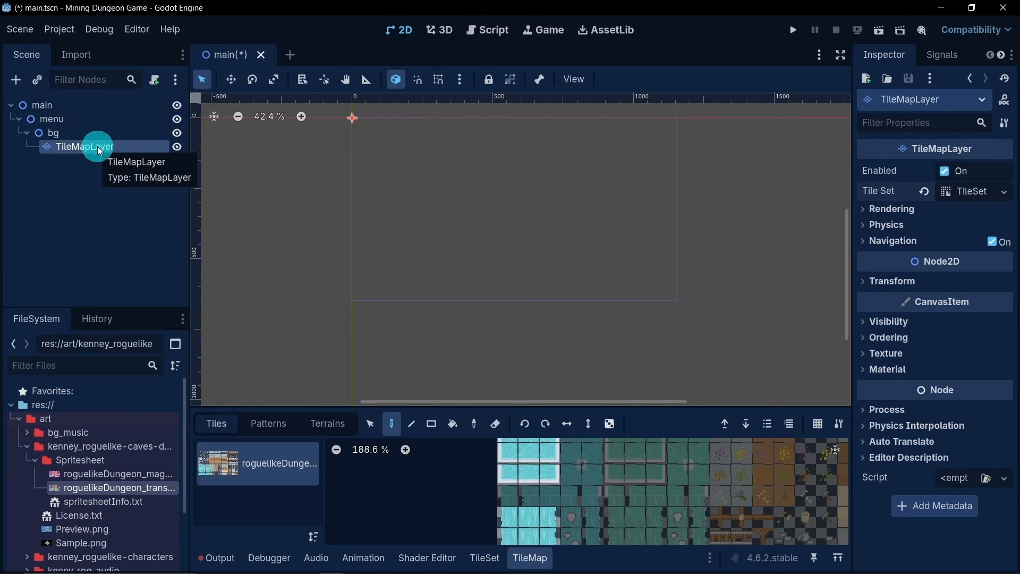
- Rename the TileMapLayer node to TileMapLayerOne
double_click(118, 145)
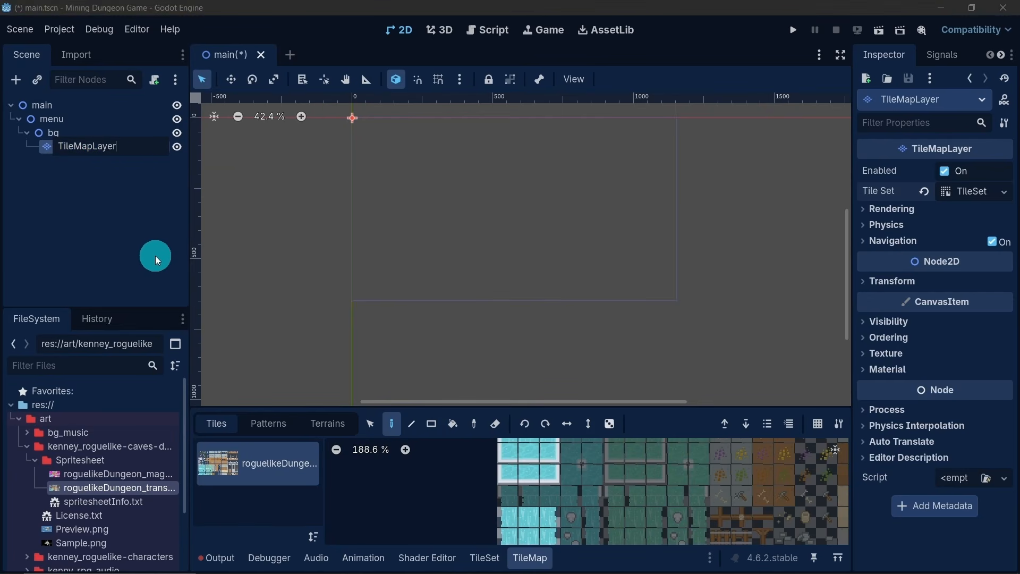
text(One)
key(Return)
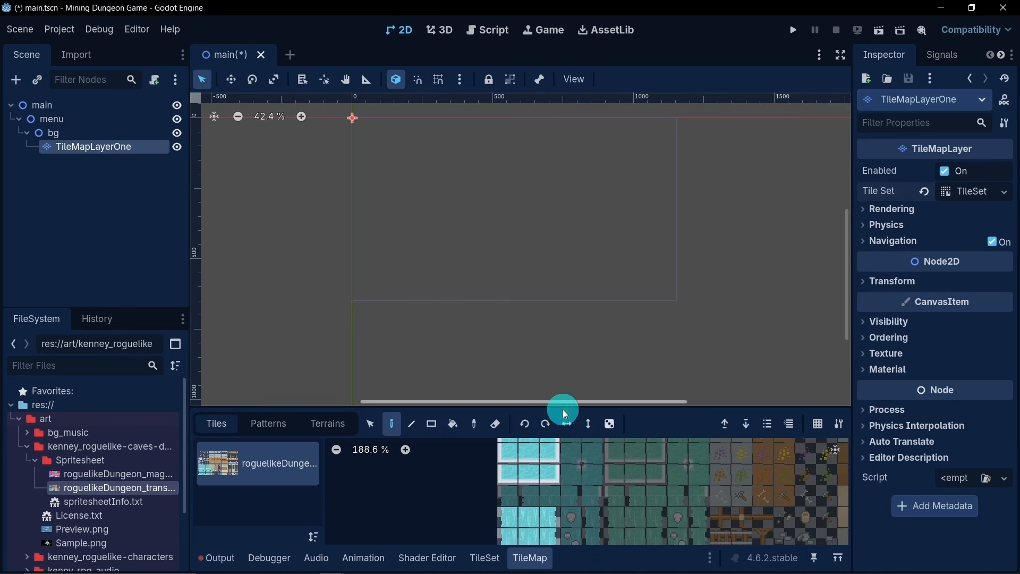
- Paint a trial rectangle and a small patch above it with the plain orange floor tile inside the viewport frame
scroll(621, 514, down, 5)
middle_drag(663, 476, 566, 542)
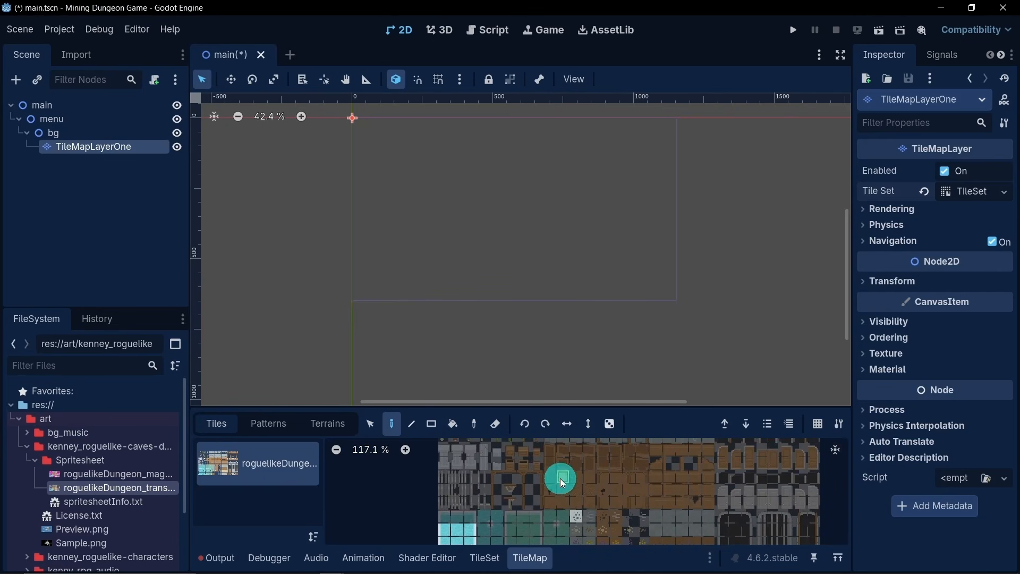
click(435, 426)
mouse_move(408, 201)
mouse_down()
mouse_move(443, 219)
mouse_move(624, 254)
mouse_up()
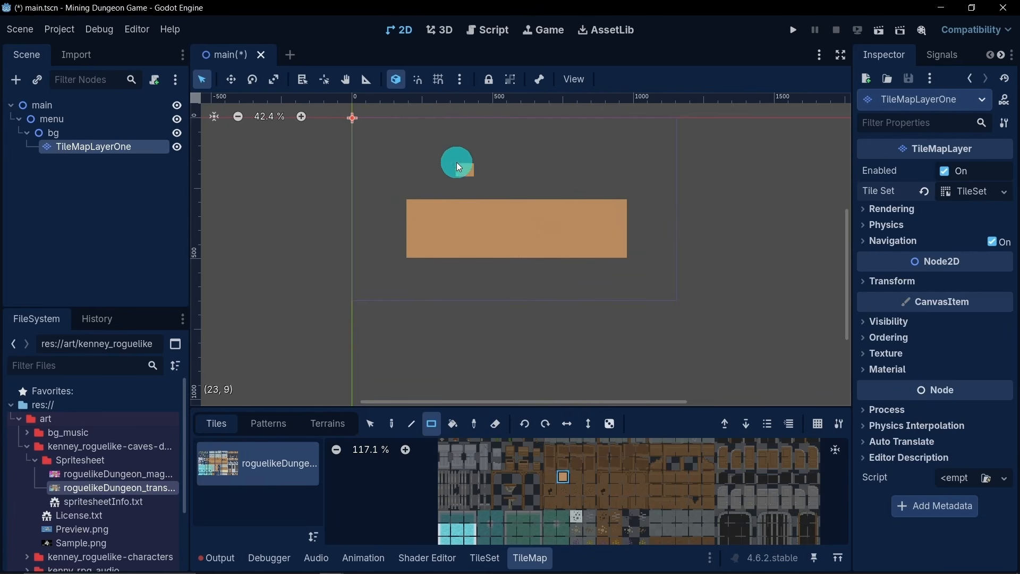
scroll(457, 162, up, 7)
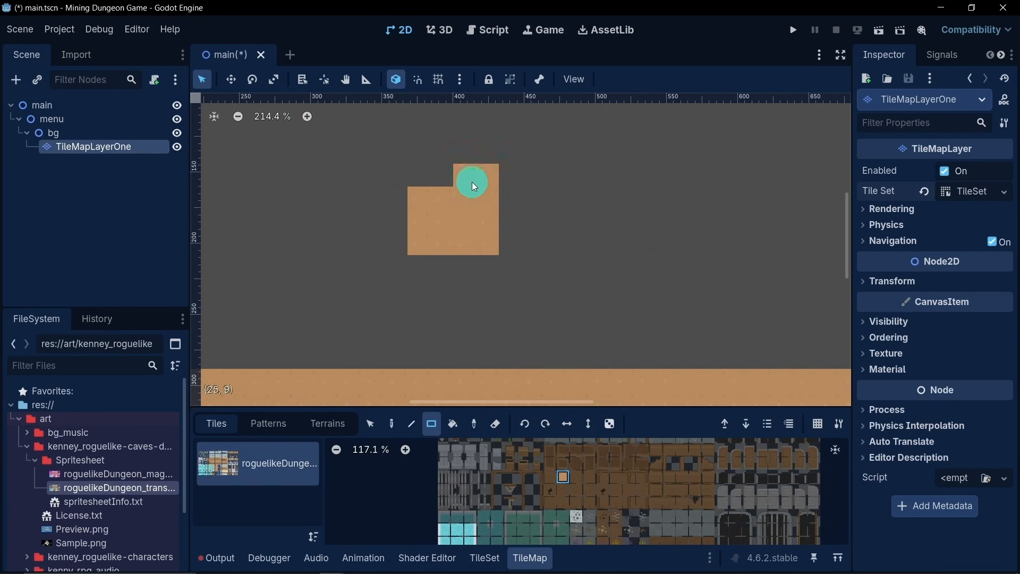
scroll(471, 182, down, 5)
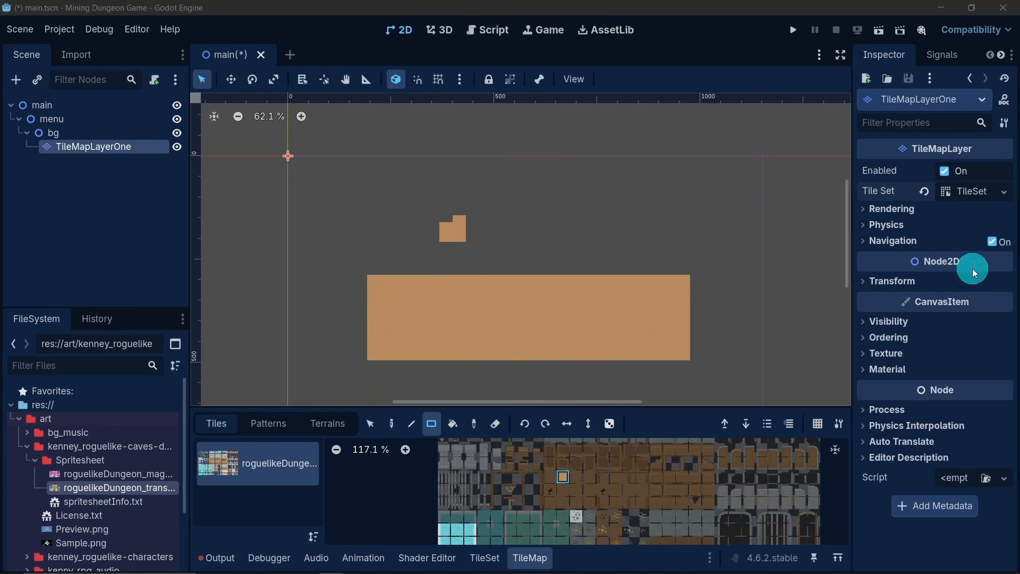
- Set the scale of TileMapLayerOne to 3 on both axes
click(879, 283)
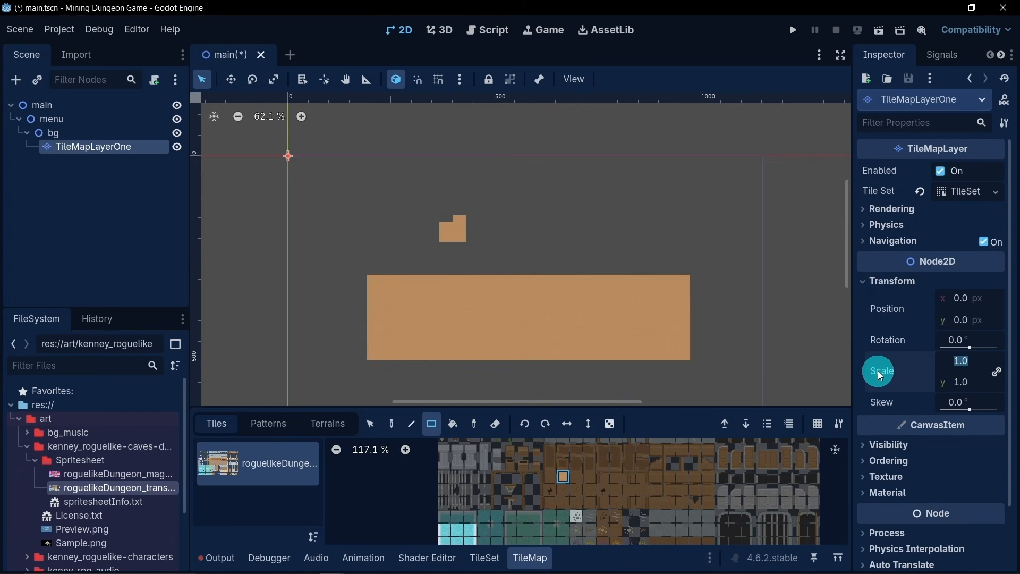
text(3)
key(Return)
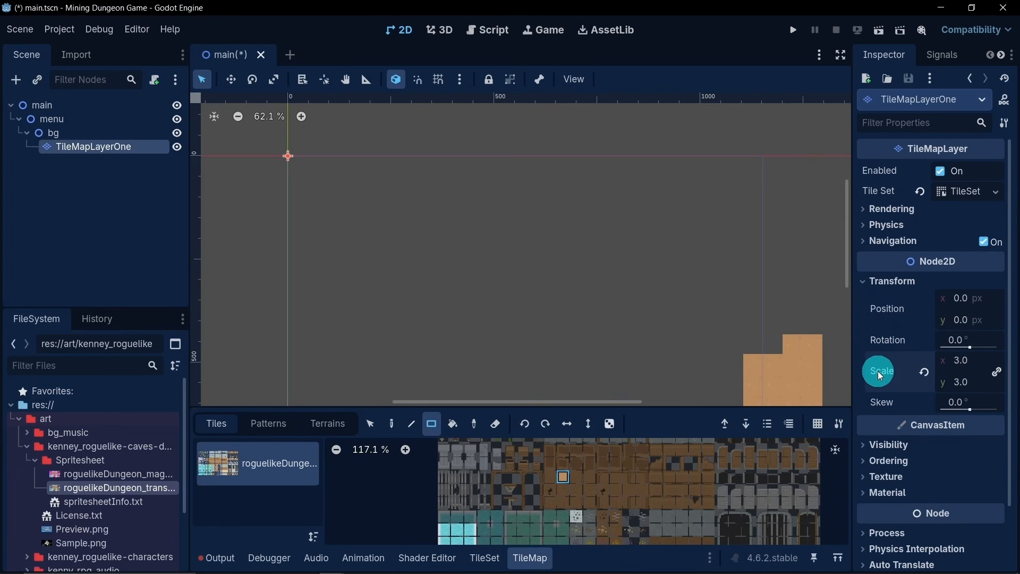
- Erase all the enlarged orange trial tiles from TileMapLayerOne
scroll(516, 286, down, 5)
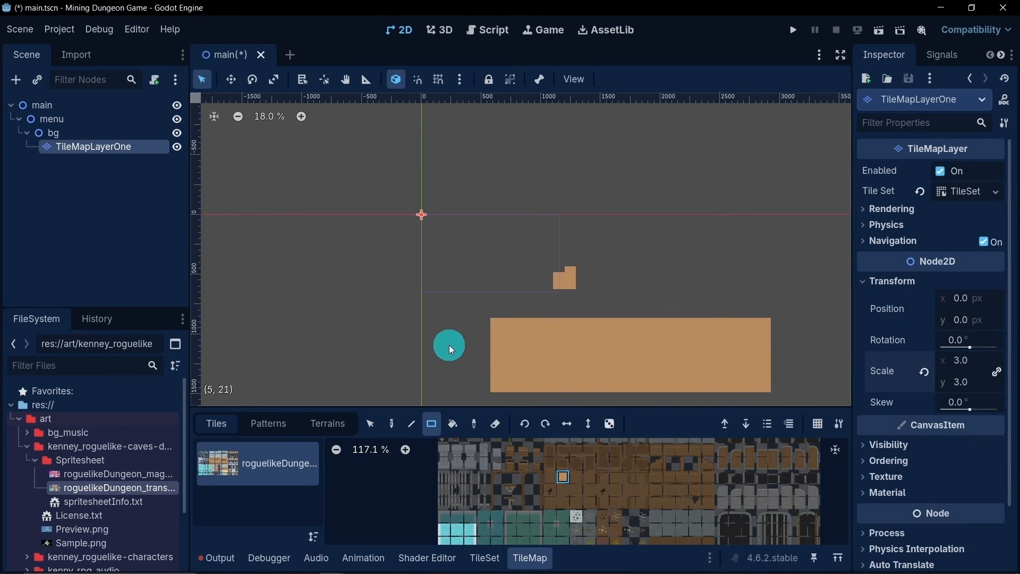
click(493, 426)
mouse_move(476, 217)
mouse_down()
mouse_move(798, 336)
mouse_move(814, 404)
mouse_up()
click(489, 426)
- Paint a rectangle of the plain orange floor tile about 16 tiles wide and 7 high inside the viewport frame
scroll(499, 265, up, 5)
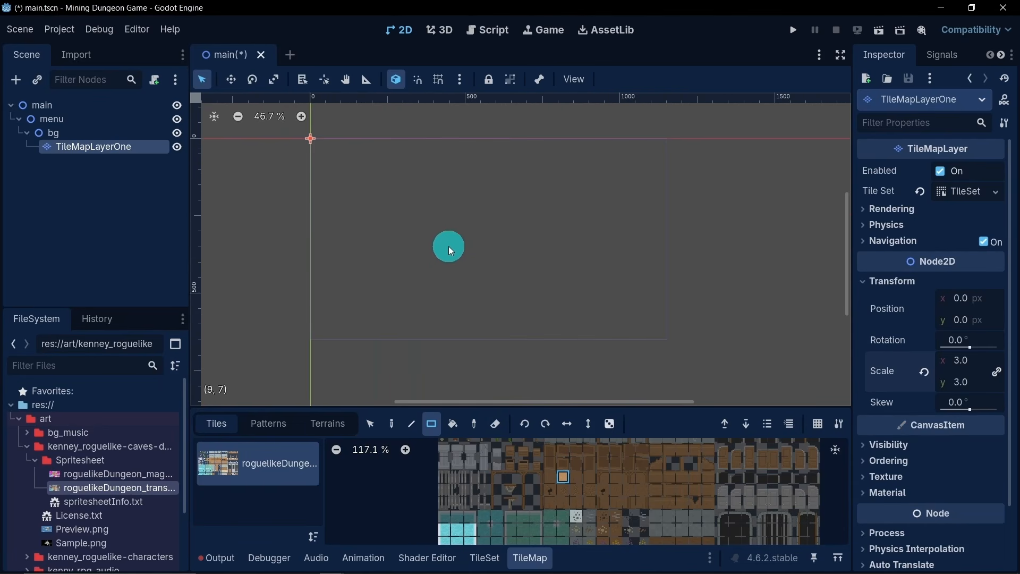
mouse_move(374, 212)
mouse_down()
mouse_move(617, 279)
mouse_move(604, 288)
mouse_up()
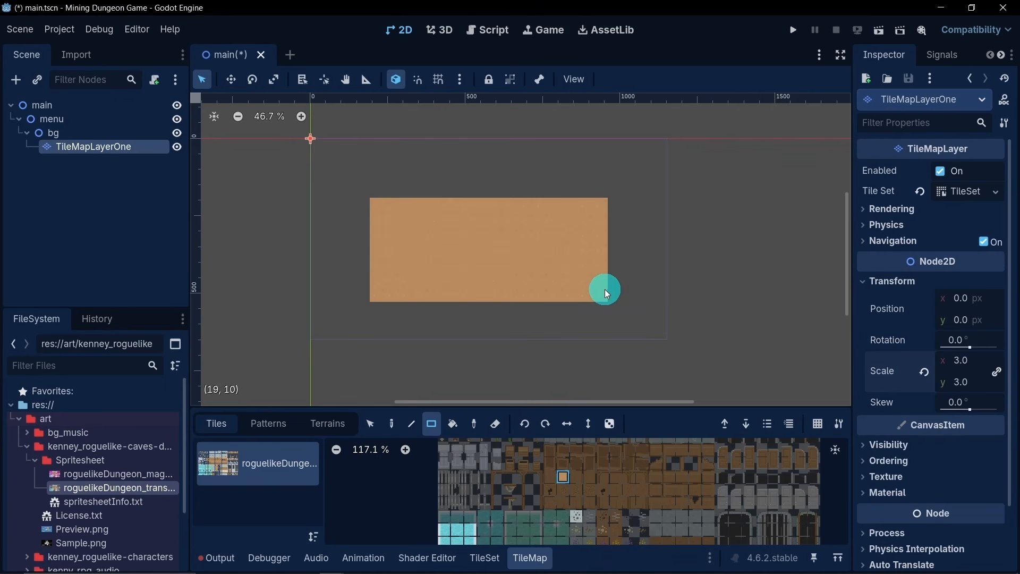
scroll(605, 289, down, 2)
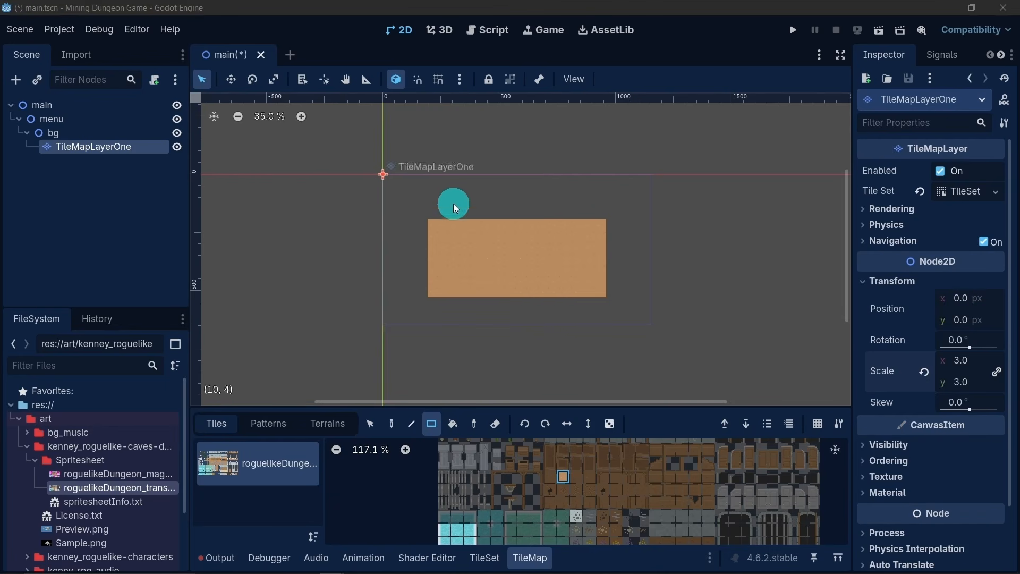
- Add a block about 10 tiles wide and 2 high above the orange floor and extend the floor's right side by two columns
mouse_move(476, 215)
mouse_down()
mouse_move(507, 203)
mouse_move(579, 211)
mouse_up()
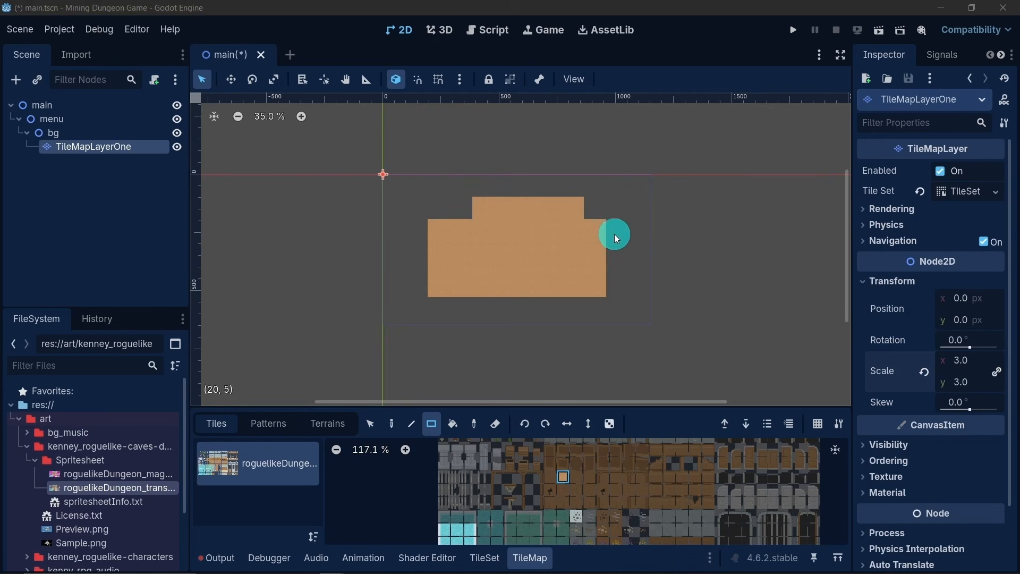
drag(614, 229, 615, 287)
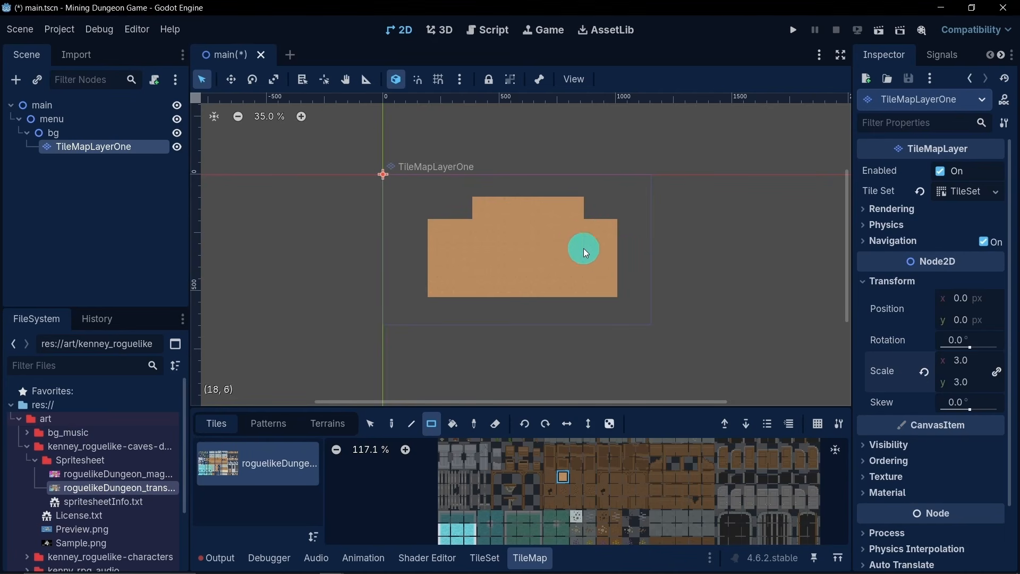
drag(459, 231, 475, 211)
mouse_move(617, 229)
mouse_down()
mouse_move(634, 254)
mouse_move(621, 246)
mouse_move(627, 289)
mouse_up()
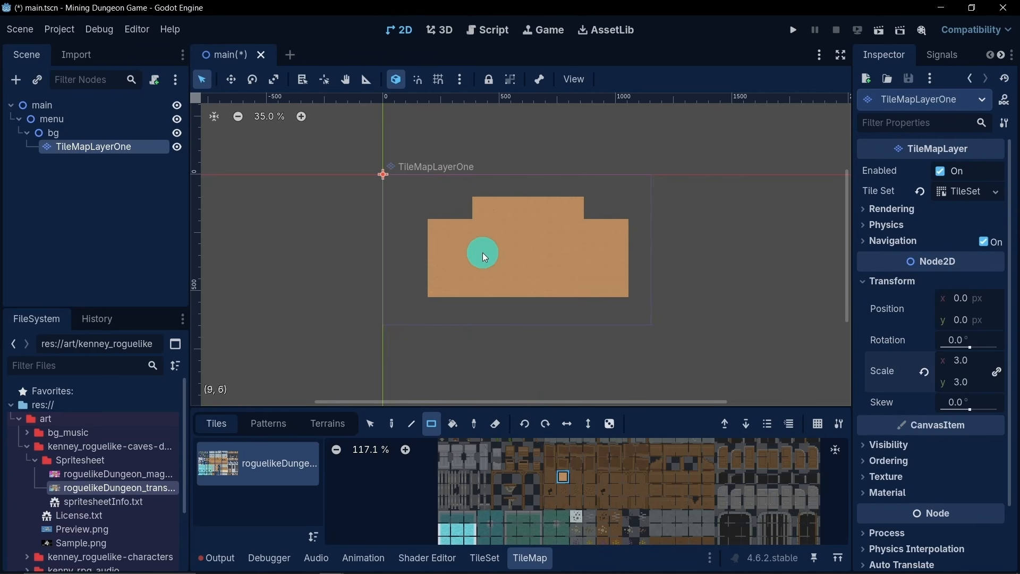
- Select the whole orange floor shape and move it one tile to the left to center it in the viewport frame
click(372, 425)
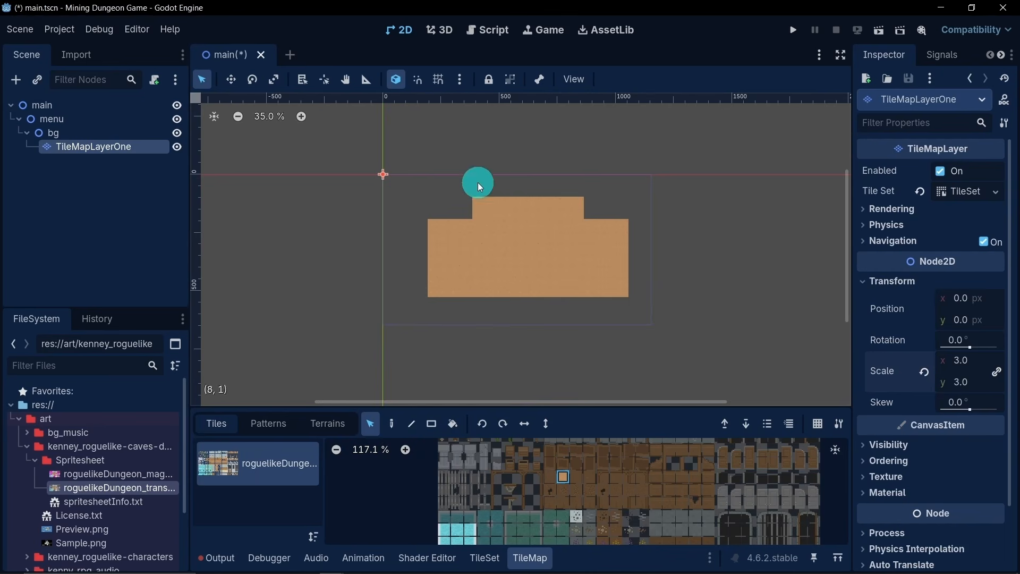
drag(426, 198, 633, 308)
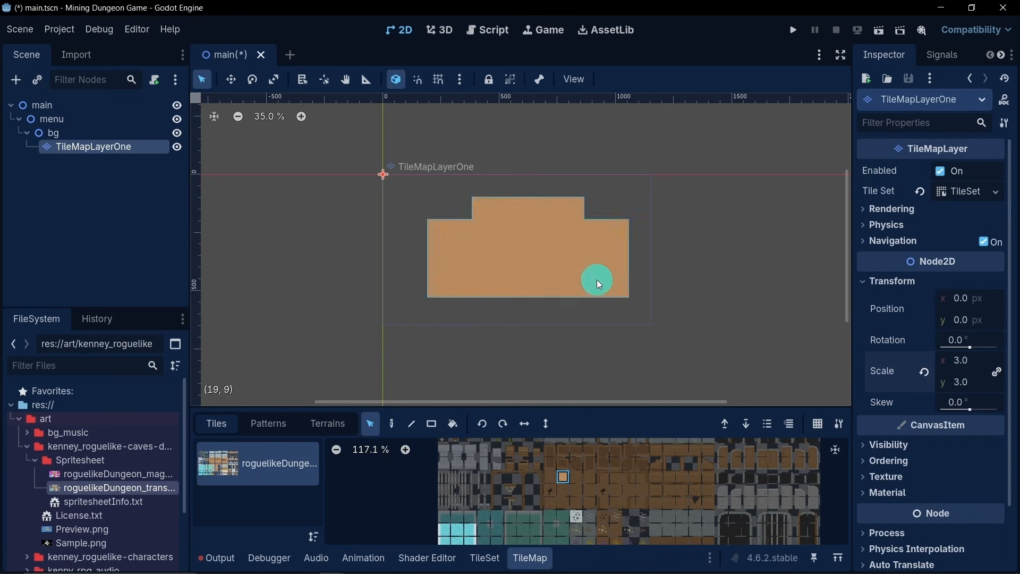
drag(597, 279, 582, 282)
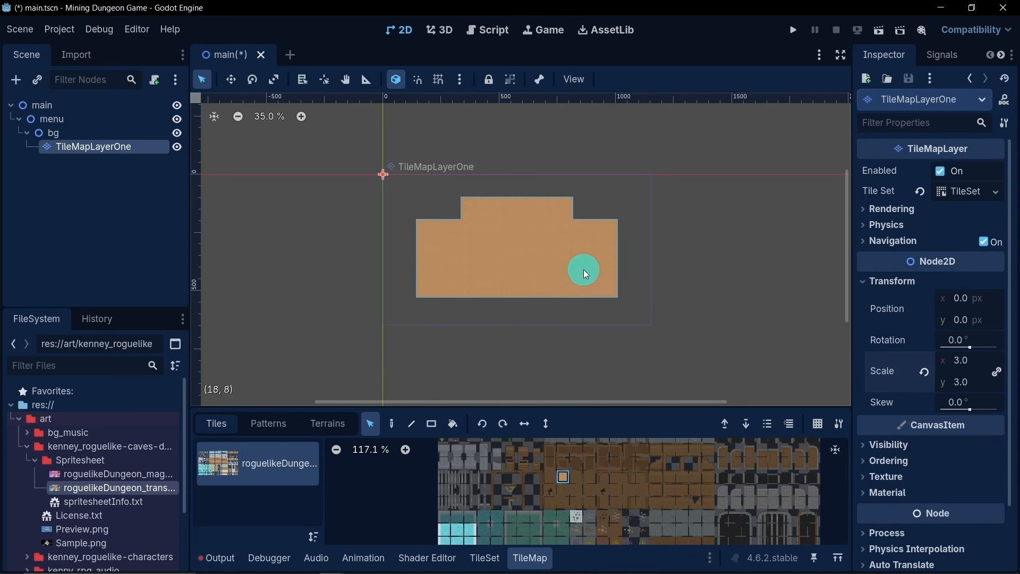
click(347, 260)
scroll(527, 236, up, 1)
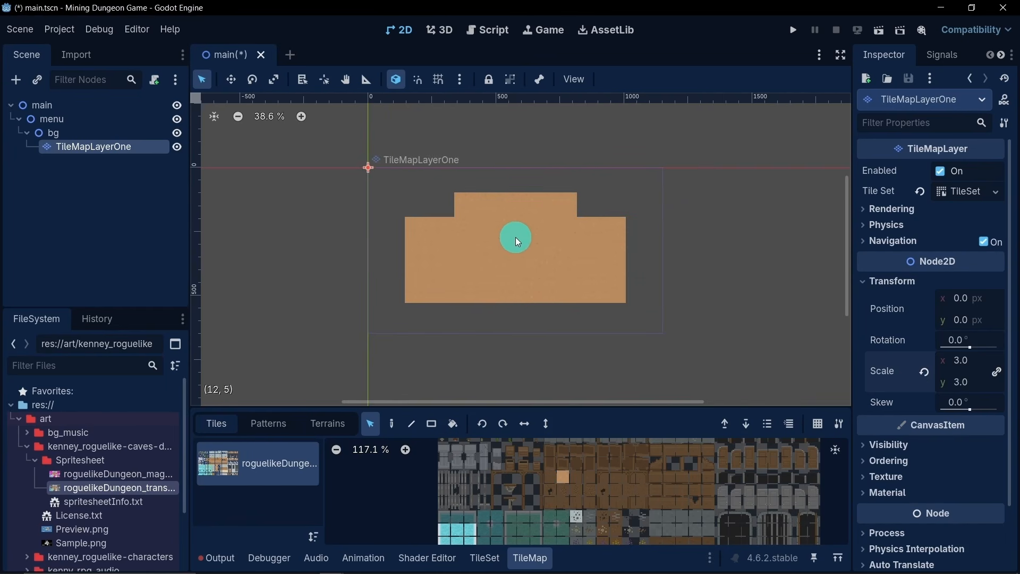
scroll(518, 240, up, 1)
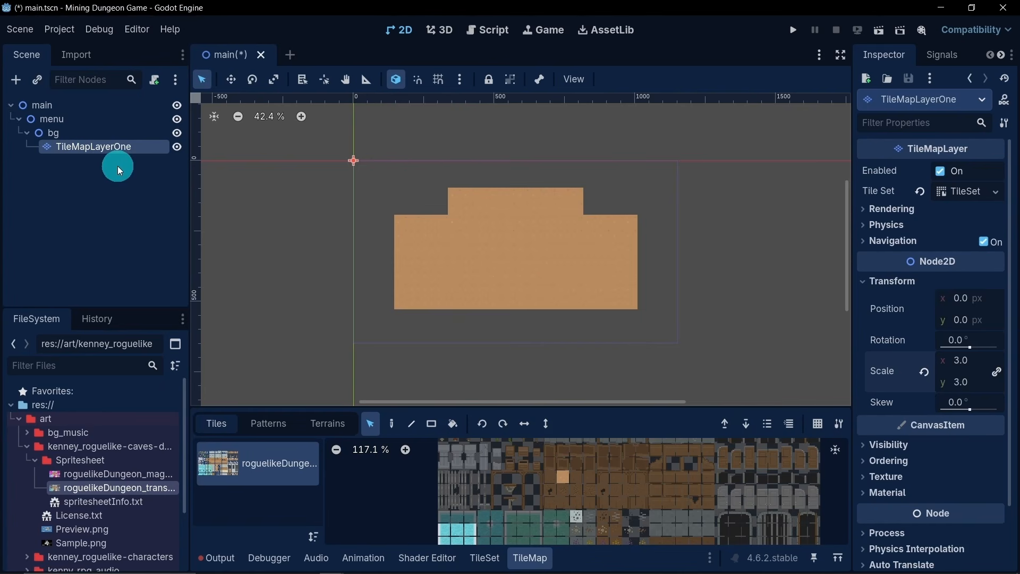
scroll(668, 503, up, 10)
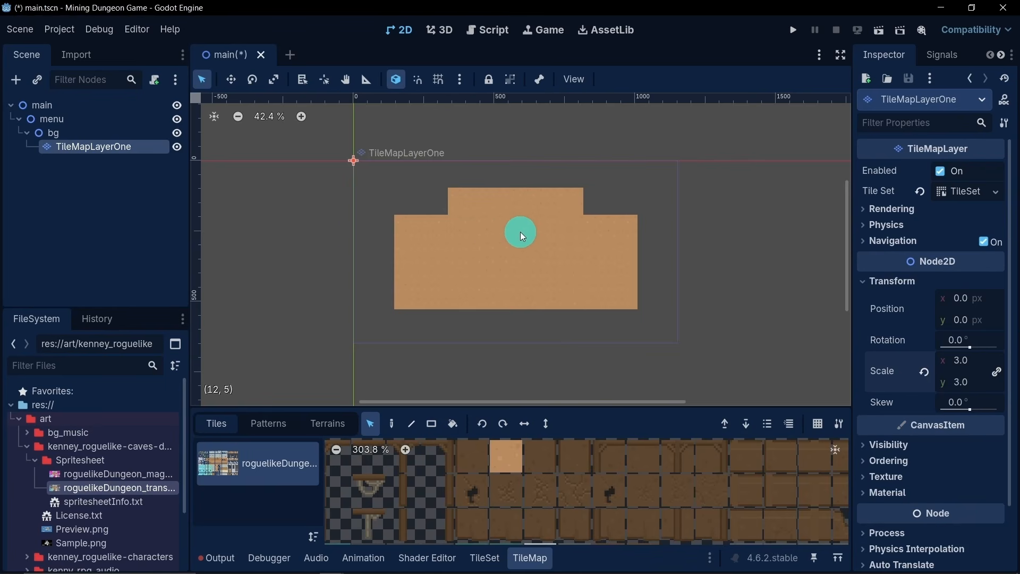
- Duplicate TileMapLayerOne and rename the copy TileMapLayerTwo
click(106, 180)
click(95, 148)
key(ctrl+d)
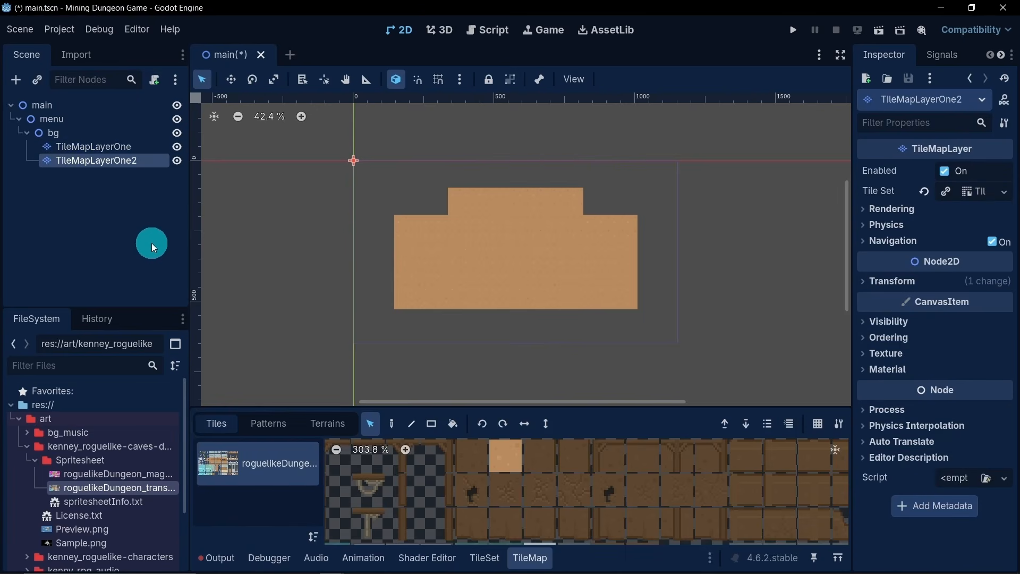
double_click(152, 165)
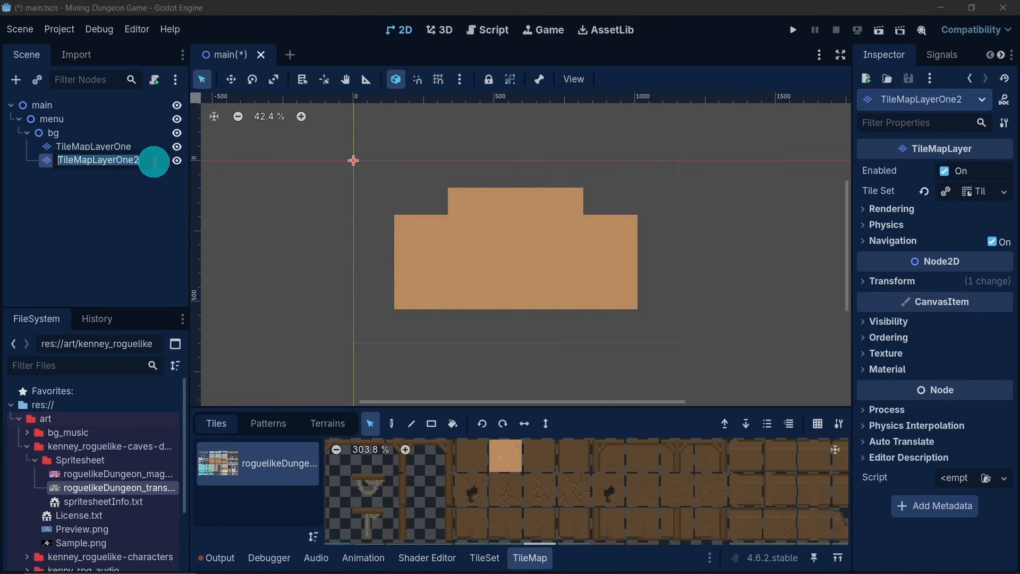
drag(154, 164, 117, 160)
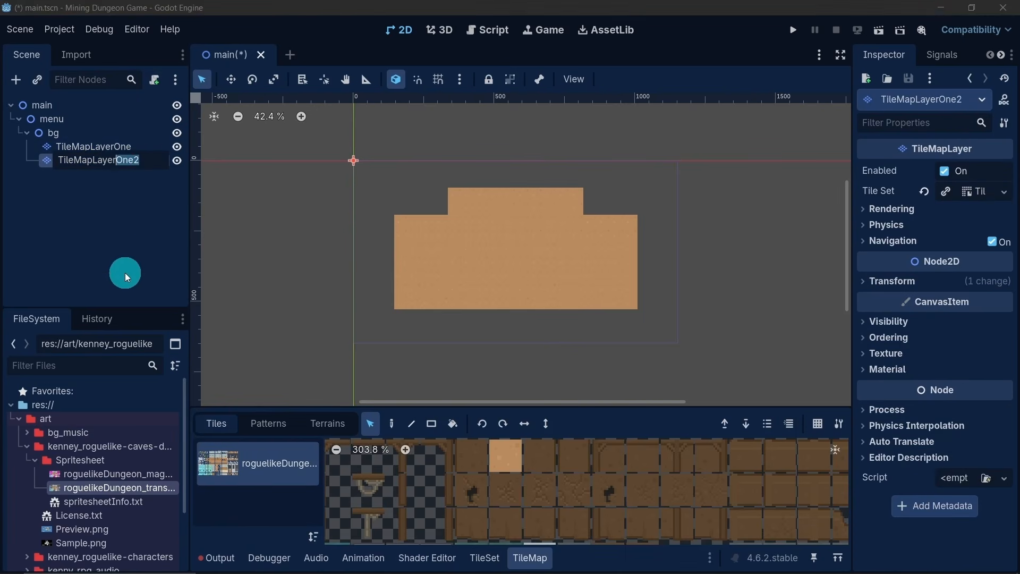
text(Two)
key(Return)
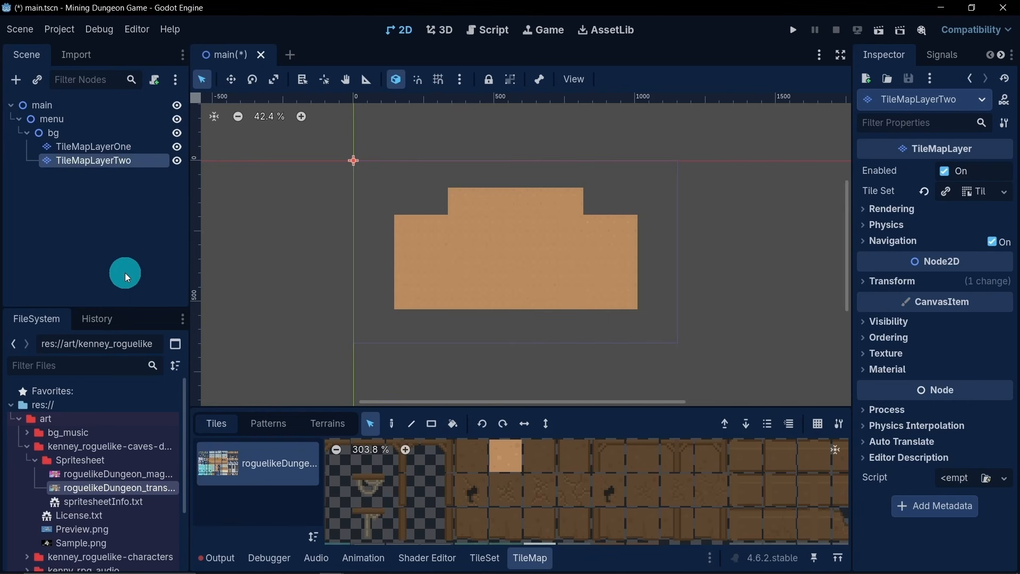
- Erase all the copied floor tiles from TileMapLayerTwo
click(431, 425)
click(491, 426)
mouse_move(360, 165)
mouse_down()
mouse_move(573, 293)
mouse_move(659, 316)
mouse_up()
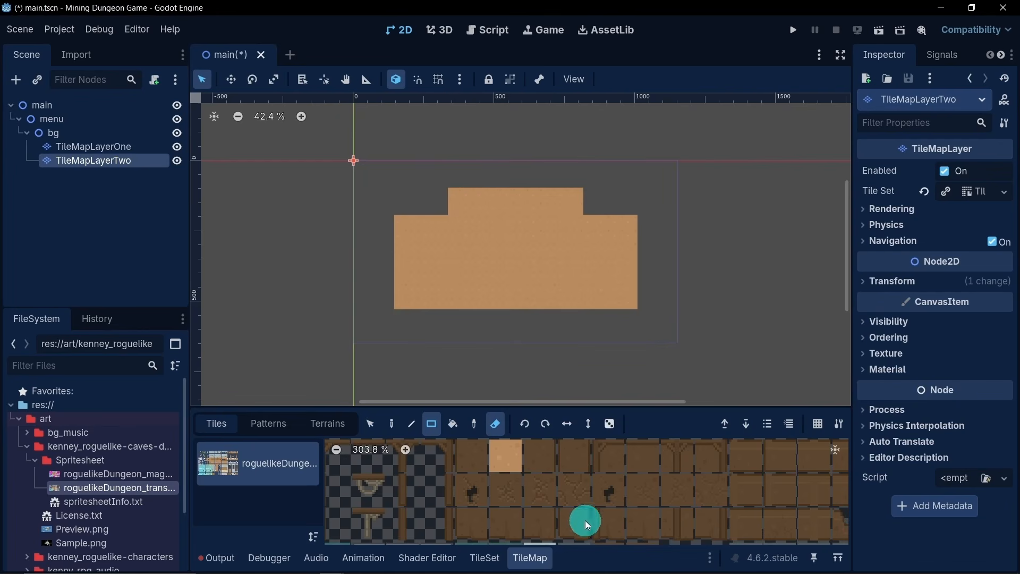
- Paint wall blocks about 4 tiles wide and 2 high with the plain light gray stone tile on the floor's left and right upper corners
scroll(585, 518, down, 5)
scroll(586, 514, down, 4)
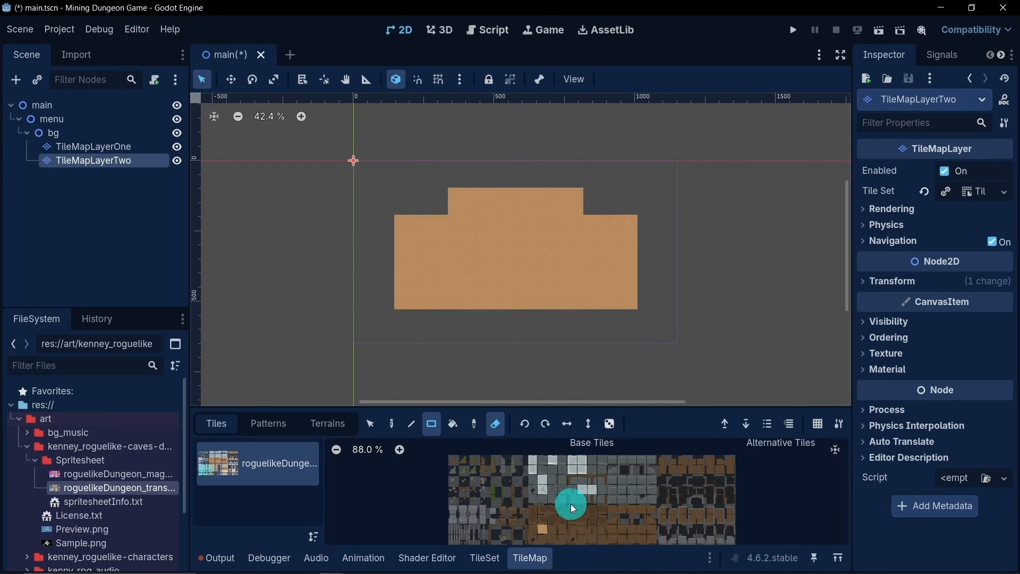
scroll(566, 489, up, 3)
scroll(575, 477, down, 1)
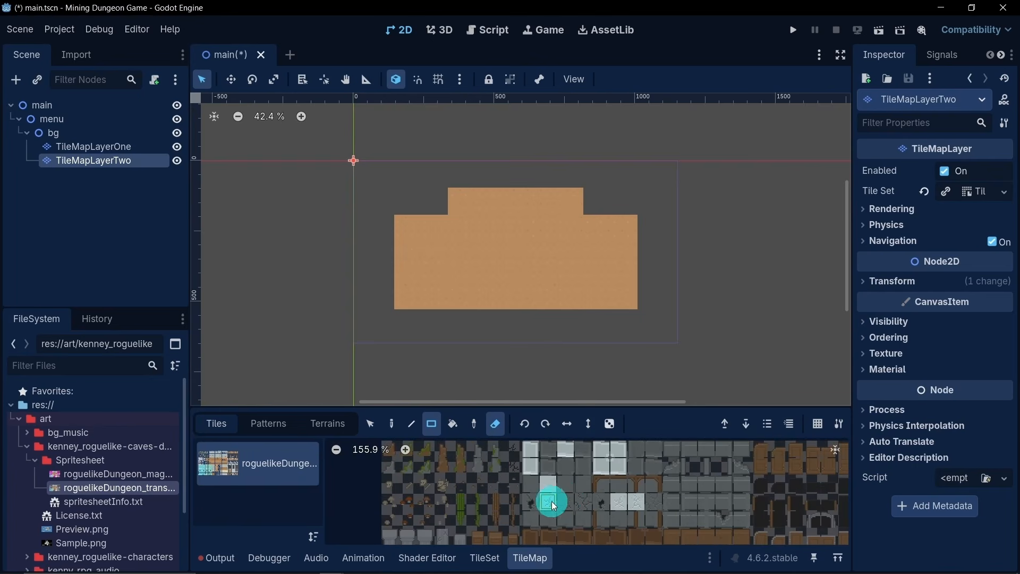
scroll(572, 475, up, 5)
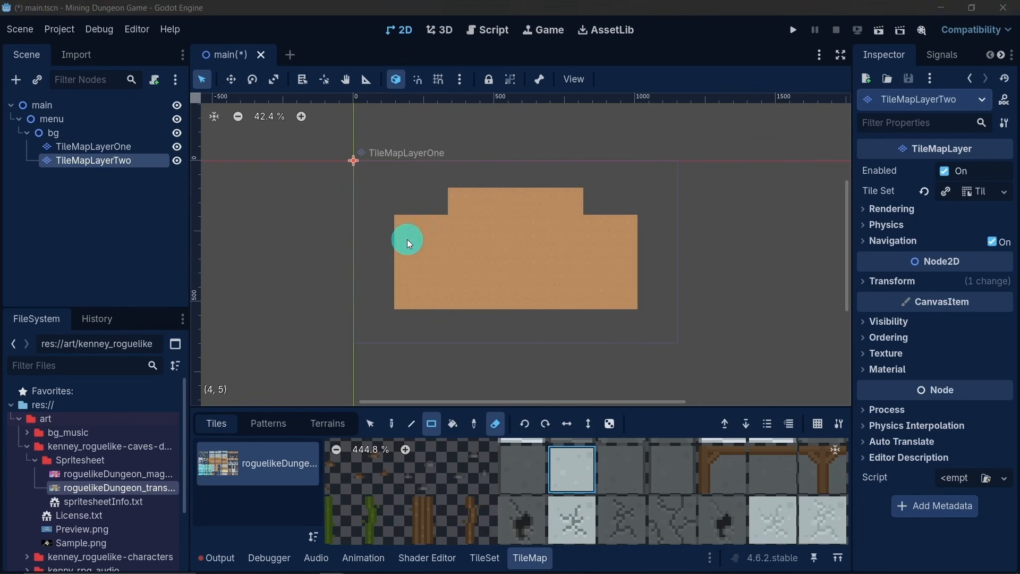
click(496, 425)
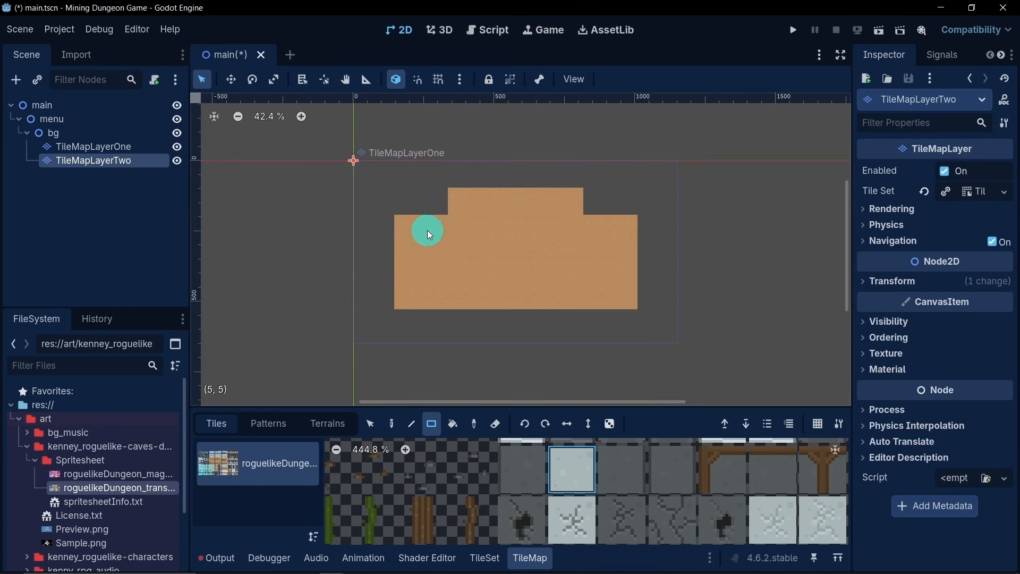
mouse_move(427, 231)
mouse_down()
mouse_move(444, 221)
mouse_move(404, 228)
mouse_up()
drag(589, 225, 629, 240)
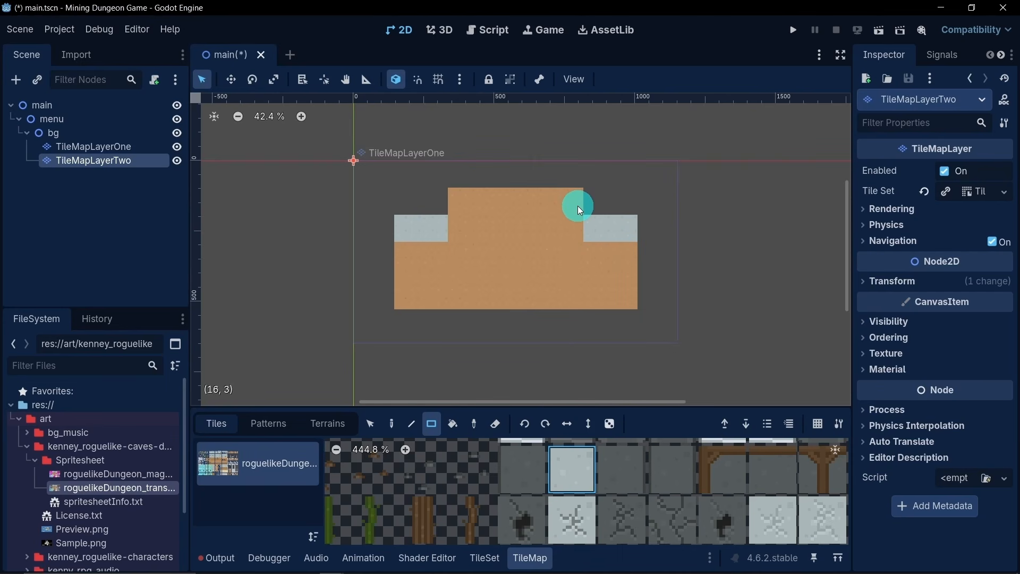
- Paint a gray stone wall about 10 by 2 tiles along the raised section's upper edge and a one-tile-high wall along the floor's bottom edge
drag(577, 201, 455, 199)
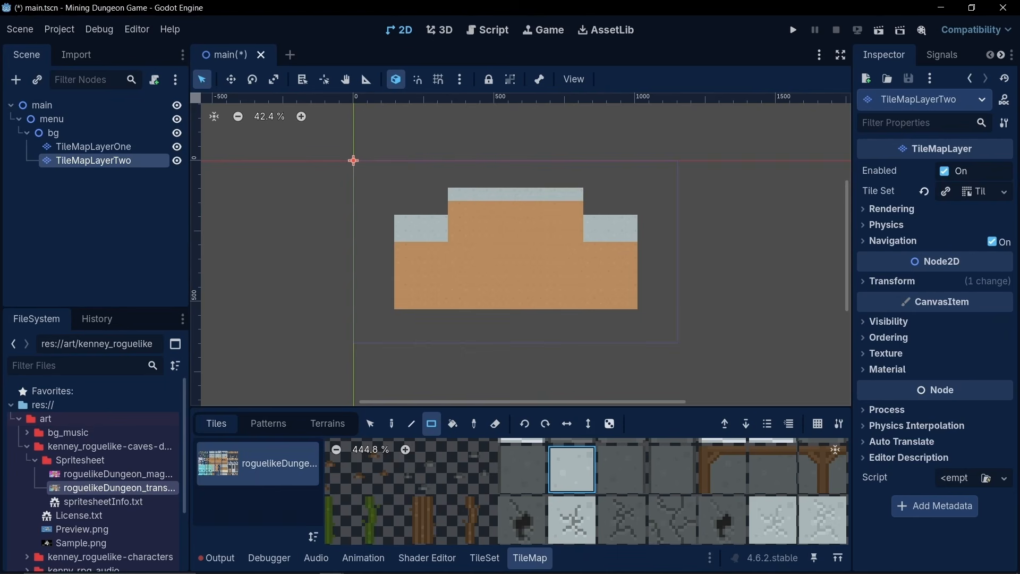
drag(452, 183, 582, 181)
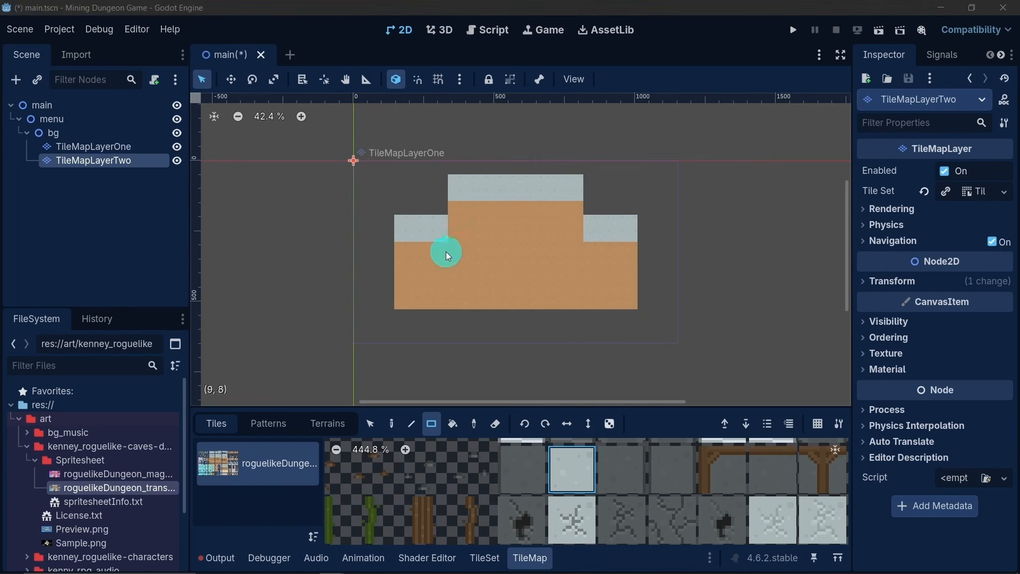
drag(404, 304, 429, 310)
drag(631, 303, 632, 304)
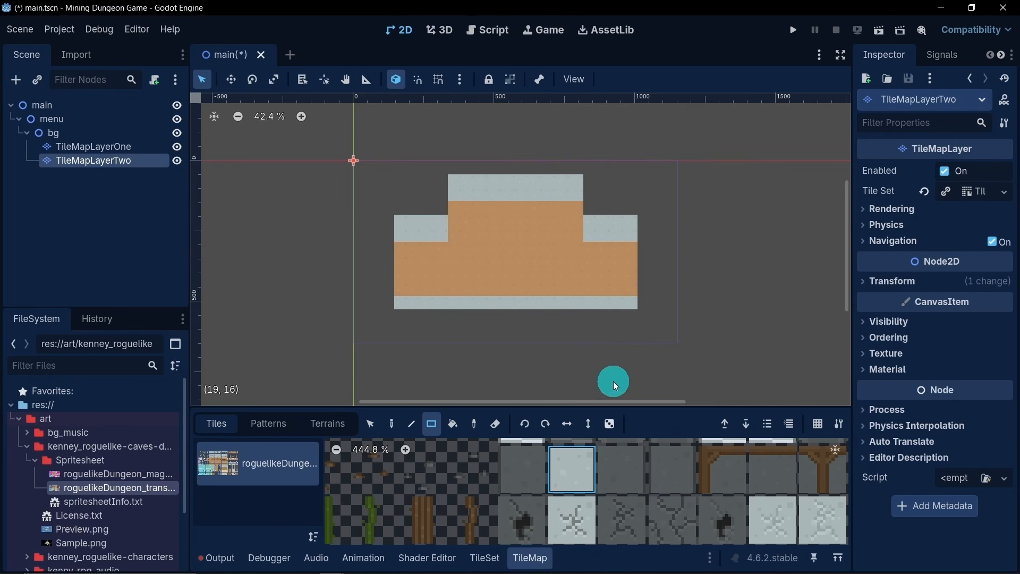
scroll(620, 493, down, 5)
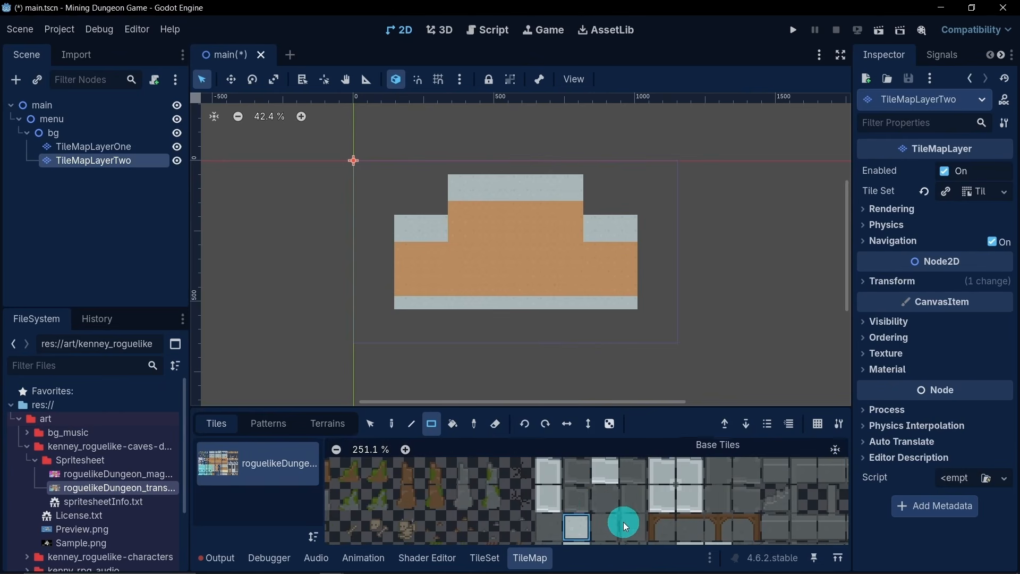
- Paint a row of about 16 horizontal wall-edge tiles just above the bottom stone wall, one tile short of each end
click(605, 471)
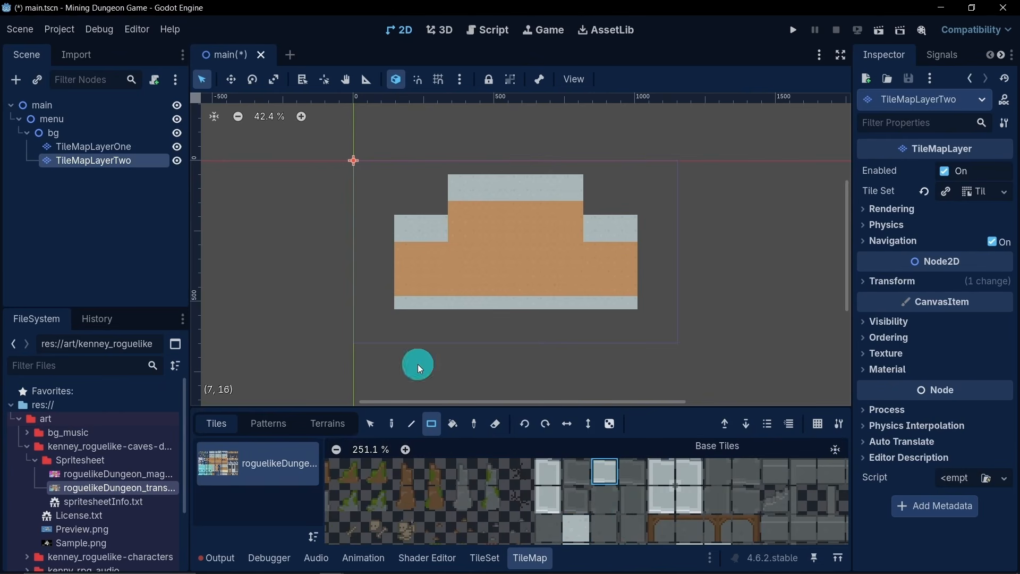
click(412, 289)
scroll(467, 293, up, 4)
scroll(464, 295, down, 2)
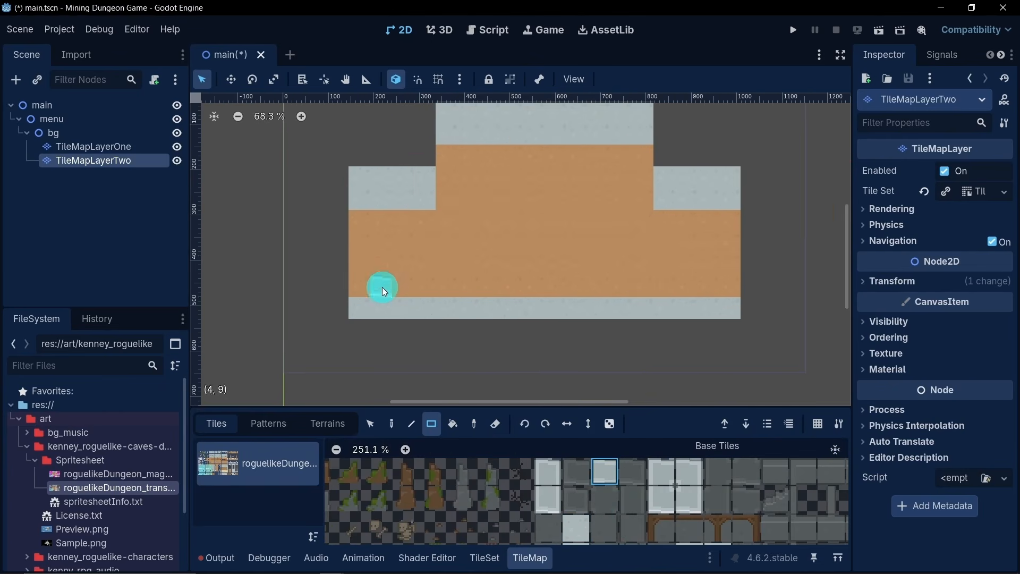
drag(394, 287, 710, 290)
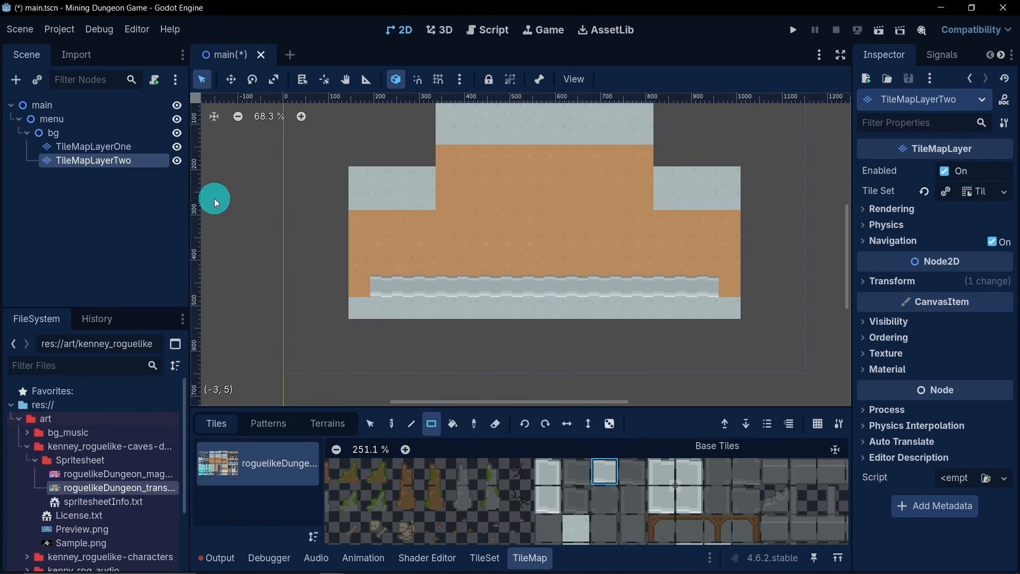
- Move the bottom stone wall and its wall-edge row down by one tile on TileMapLayerTwo
click(376, 424)
drag(359, 292, 723, 320)
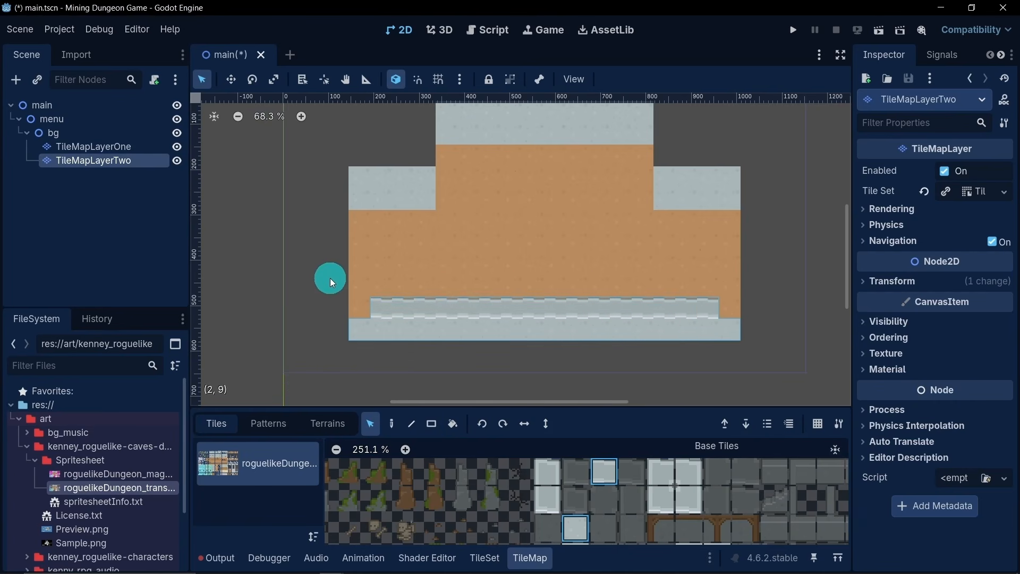
click(128, 245)
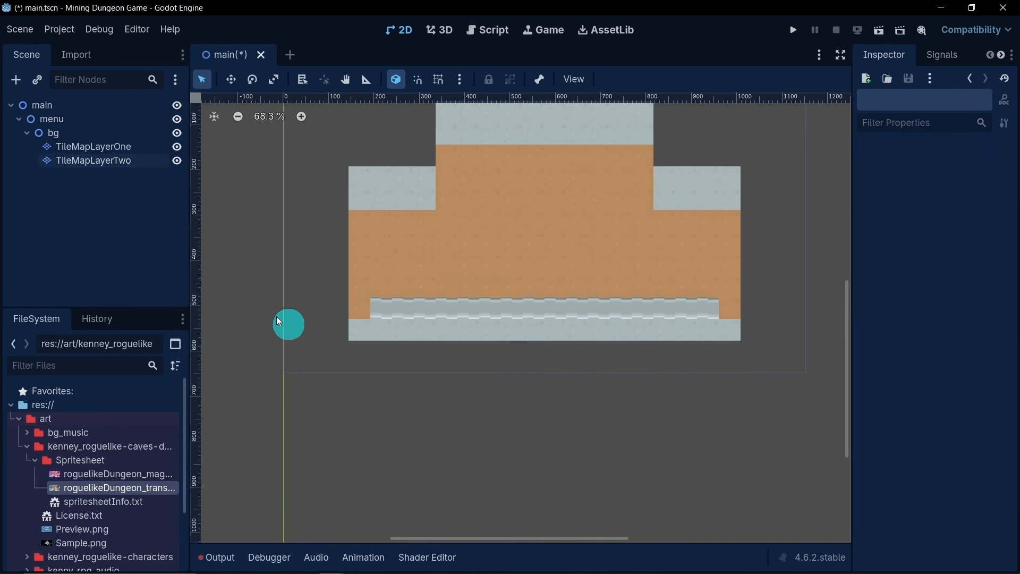
- Paint a one-tile-high row of horizontal wall-edge tiles above the left, raised middle and right upper walls on TileMapLayerTwo
click(137, 157)
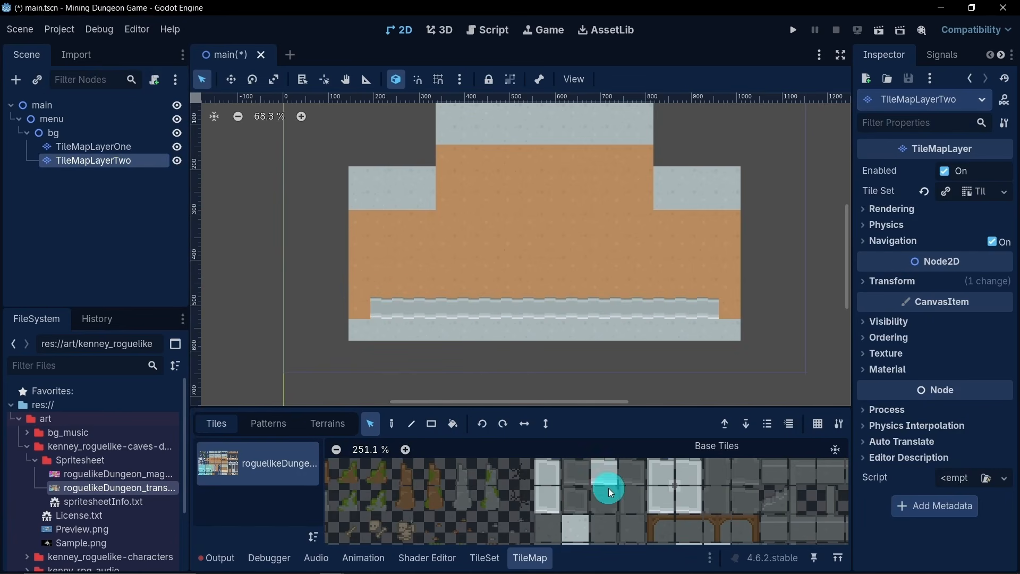
click(441, 428)
middle_drag(546, 246, 574, 280)
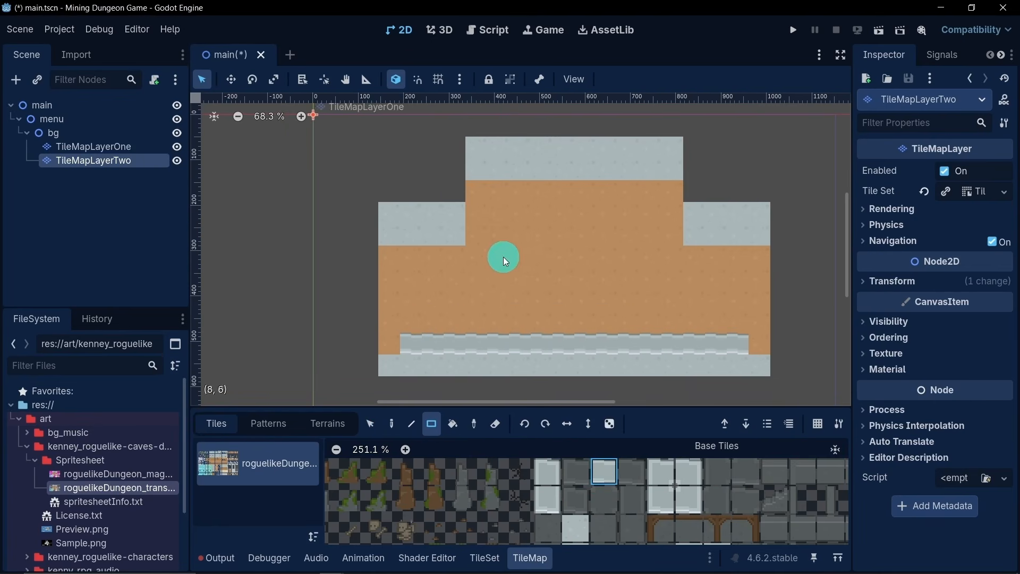
drag(461, 196, 392, 189)
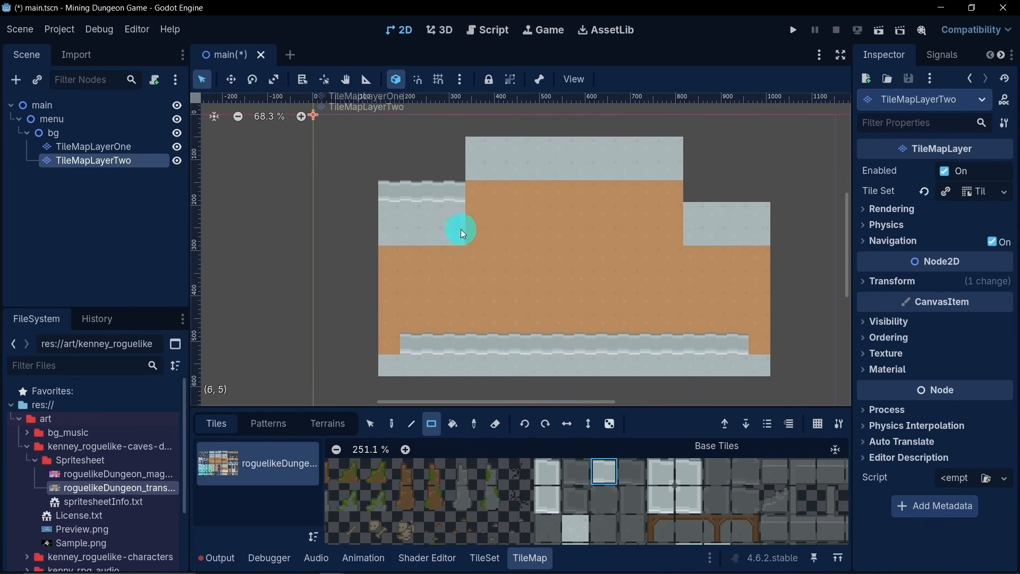
middle_drag(534, 225, 496, 278)
drag(437, 182, 640, 186)
drag(658, 251, 719, 255)
- Complete the bottom wall's edge row so it spans the full width of the floor
scroll(635, 216, down, 3)
mouse_move(636, 216)
middle_down()
mouse_move(618, 246)
mouse_move(622, 231)
middle_up()
drag(454, 282, 731, 285)
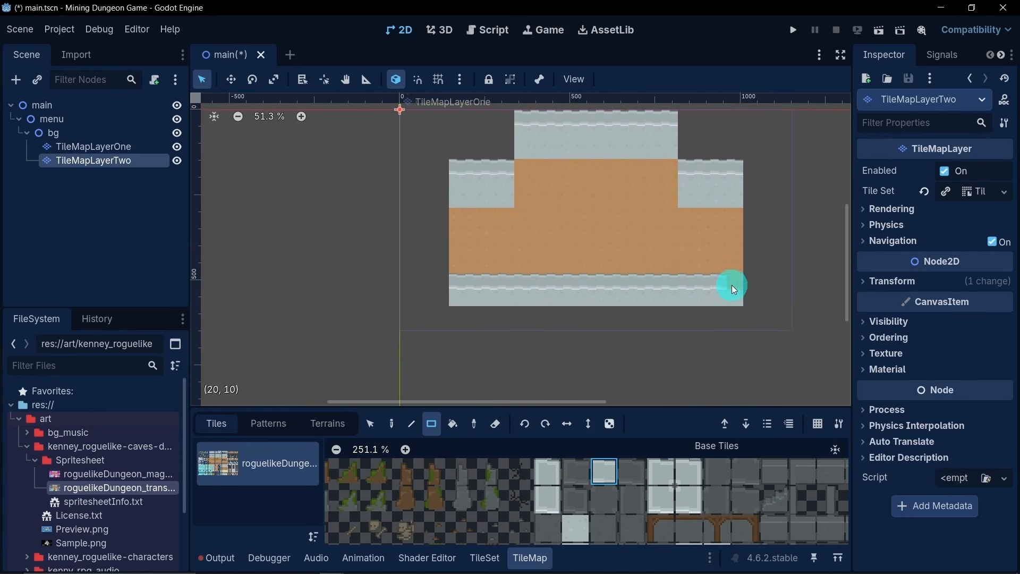
click(731, 284)
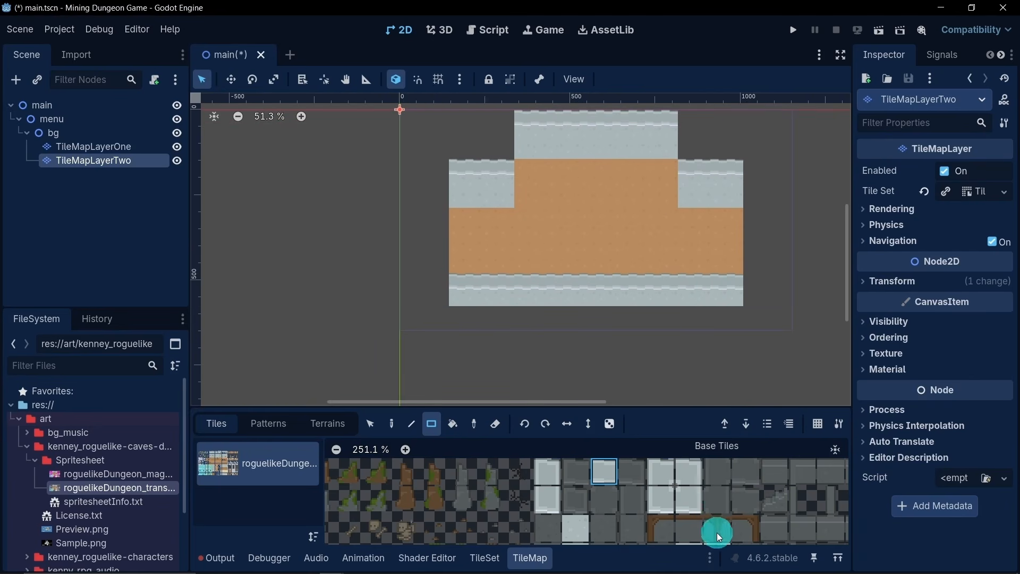
- Place matching corner tiles at both ends of the bottom edge row and at the outer ends of the upper side walls' edges
click(689, 502)
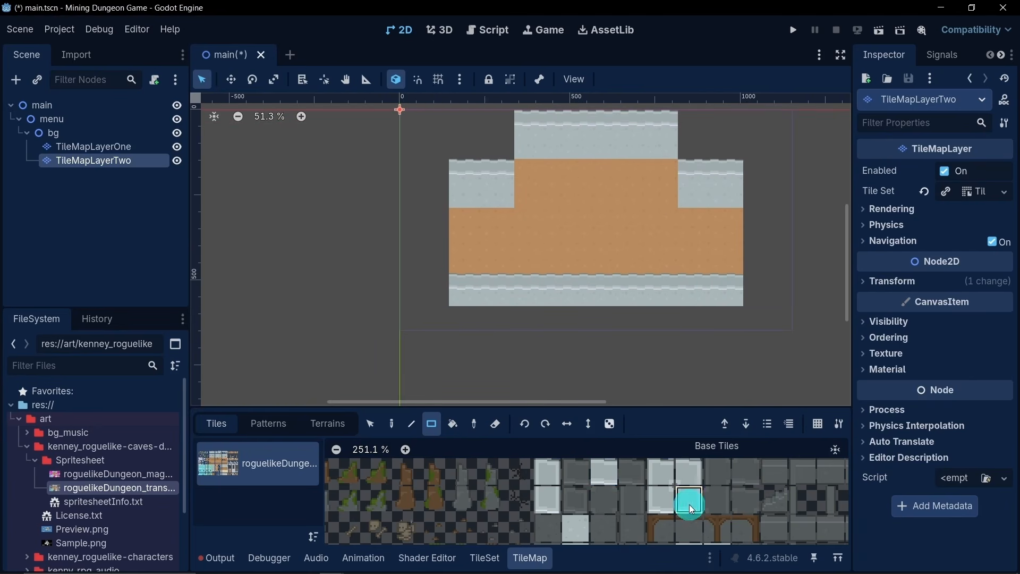
click(748, 281)
click(661, 503)
click(444, 286)
click(661, 471)
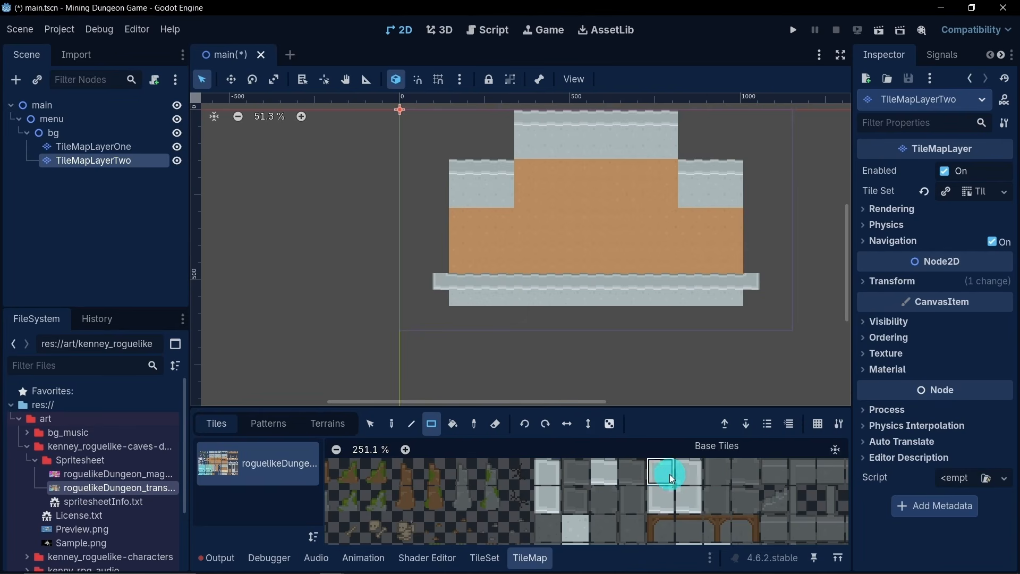
click(430, 162)
click(689, 471)
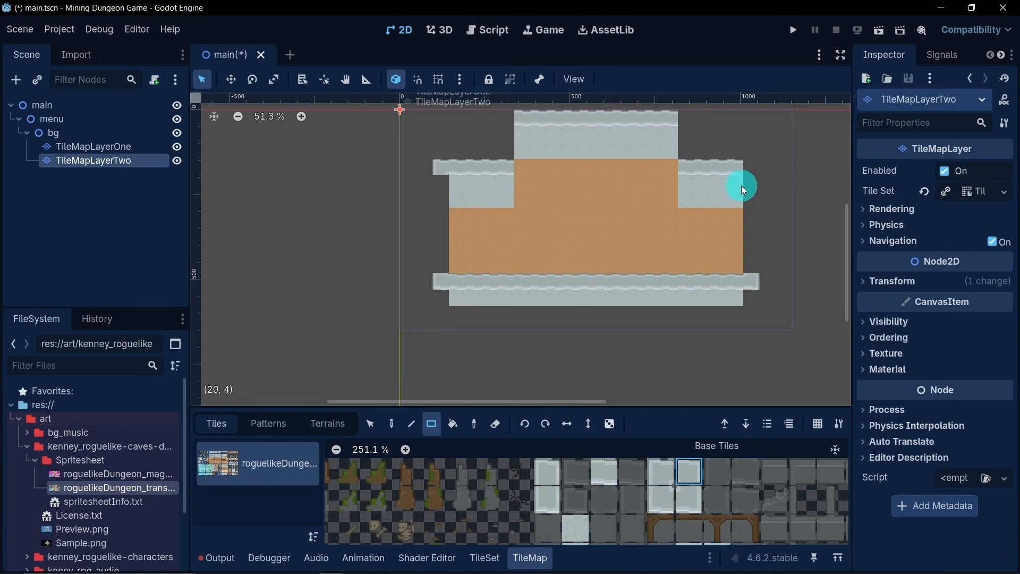
click(750, 169)
- Place the bottom-left corner tile on the right wall edge's inner end and the bottom-right corner tile on the left's
click(661, 498)
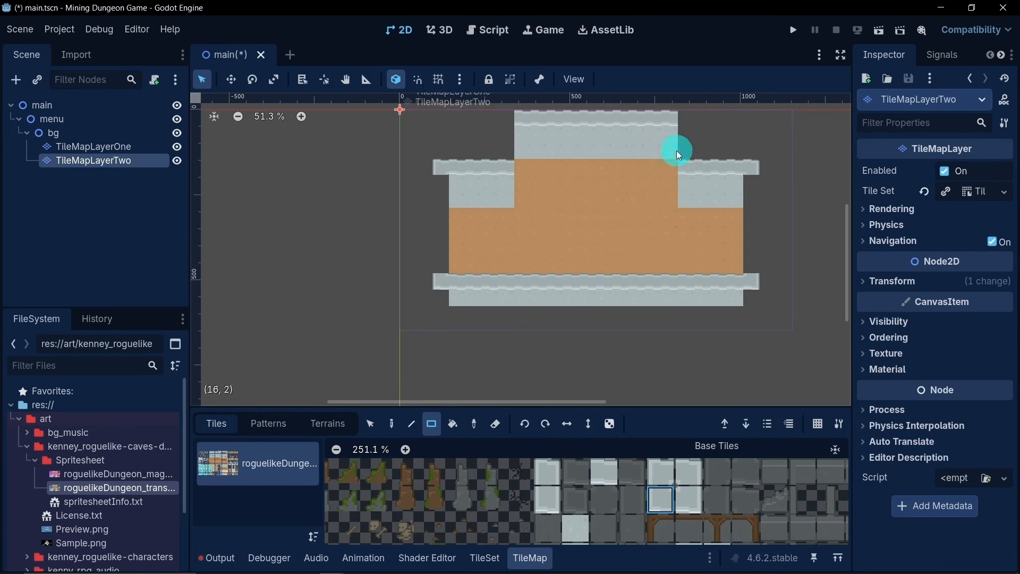
click(688, 166)
click(673, 494)
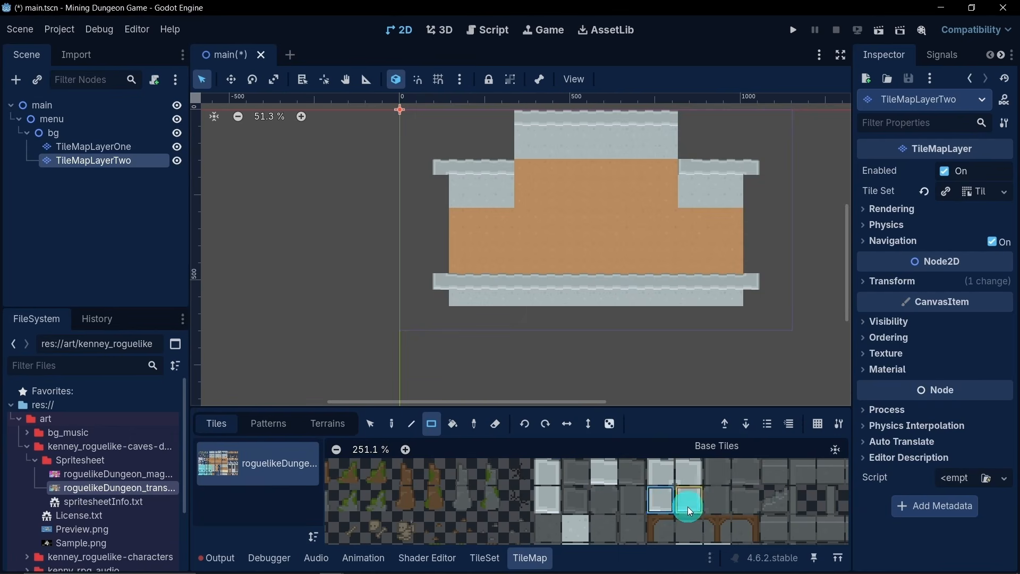
click(687, 506)
- Add the light gray vertical wall-edge tile, just left of the corner tiles in the atlas, to the tile set
middle_drag(598, 186, 580, 244)
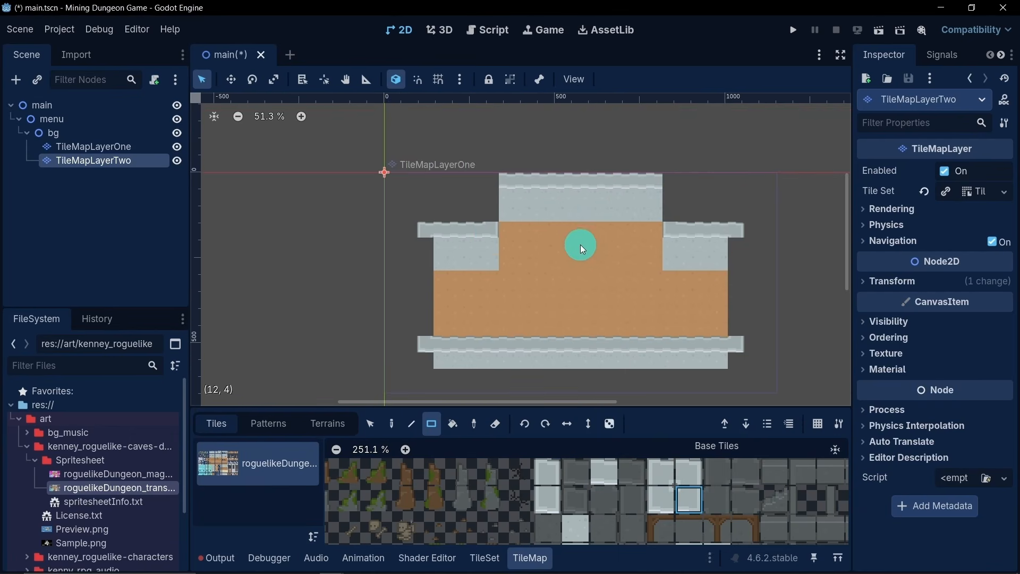
scroll(563, 230, up, 2)
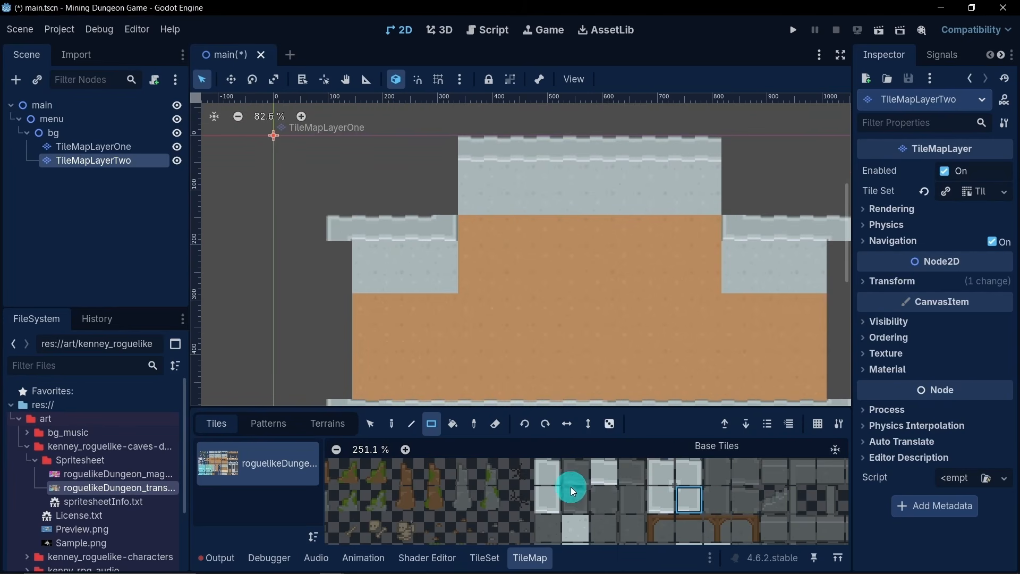
scroll(617, 515, down, 2)
scroll(616, 508, up, 4)
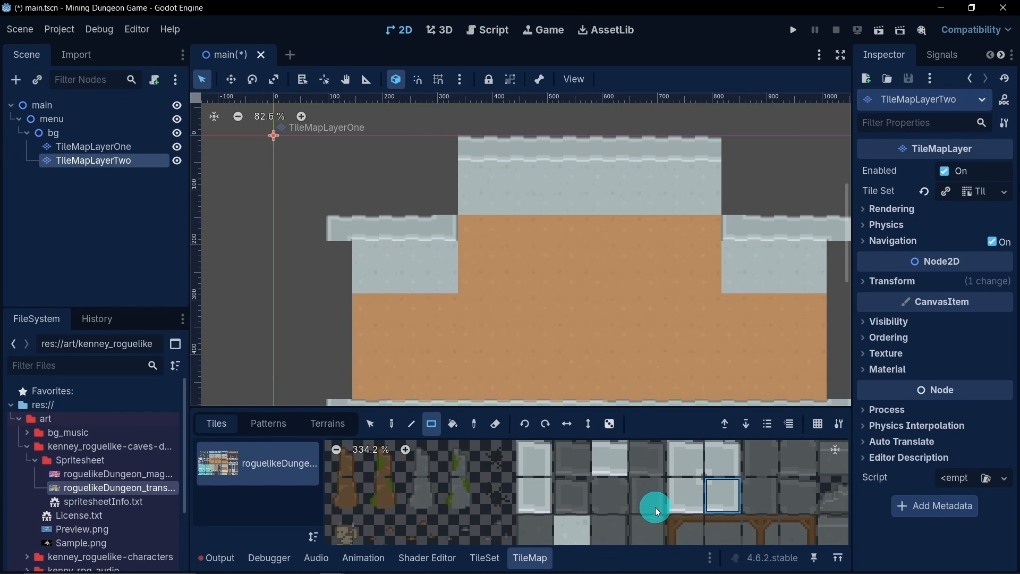
click(485, 558)
middle_drag(692, 408, 534, 523)
scroll(706, 476, up, 5)
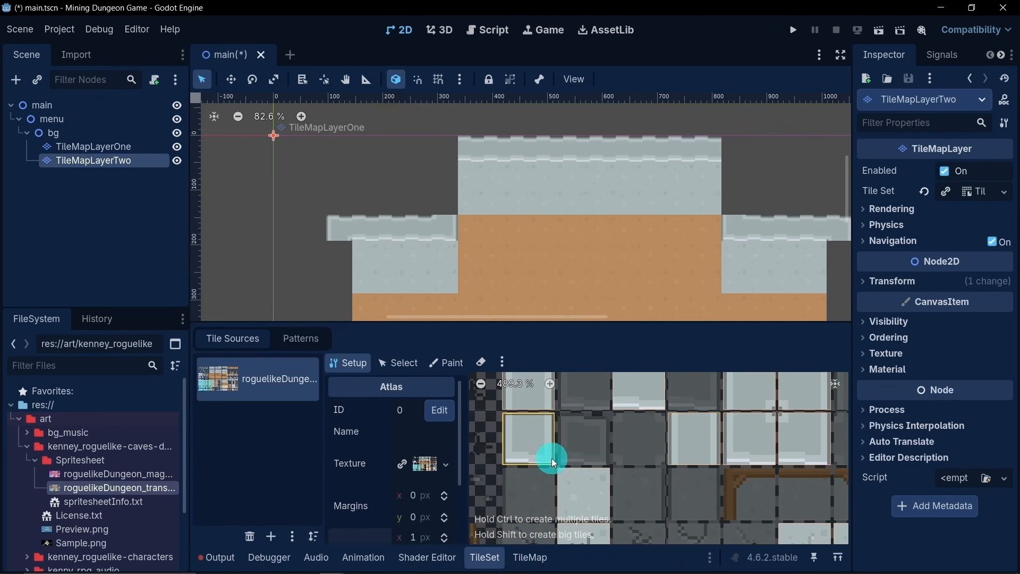
click(520, 566)
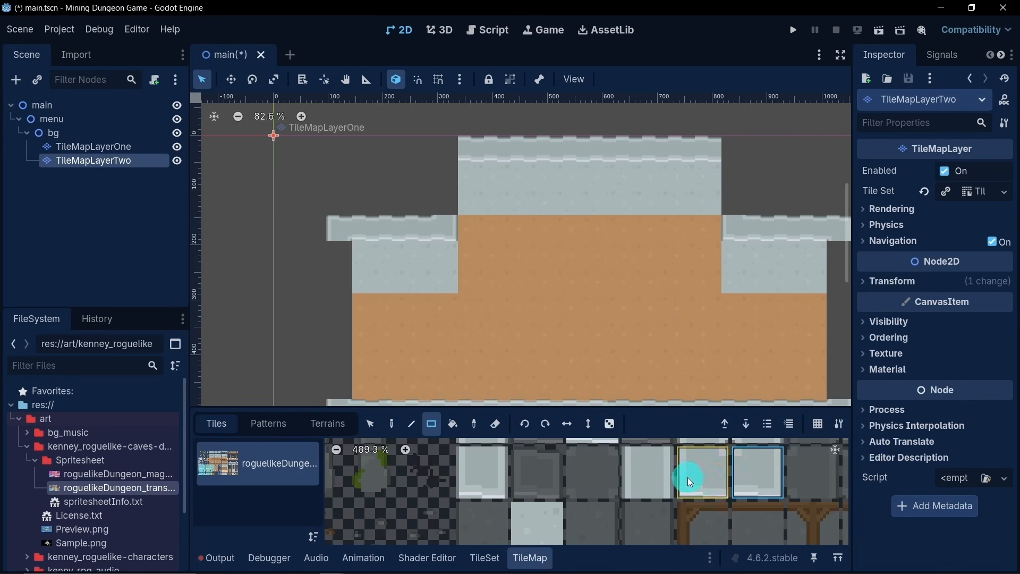
- Paint two-tile-high vertical wall edges along both sides of the raised section with the vertical wall-edge tile
click(756, 472)
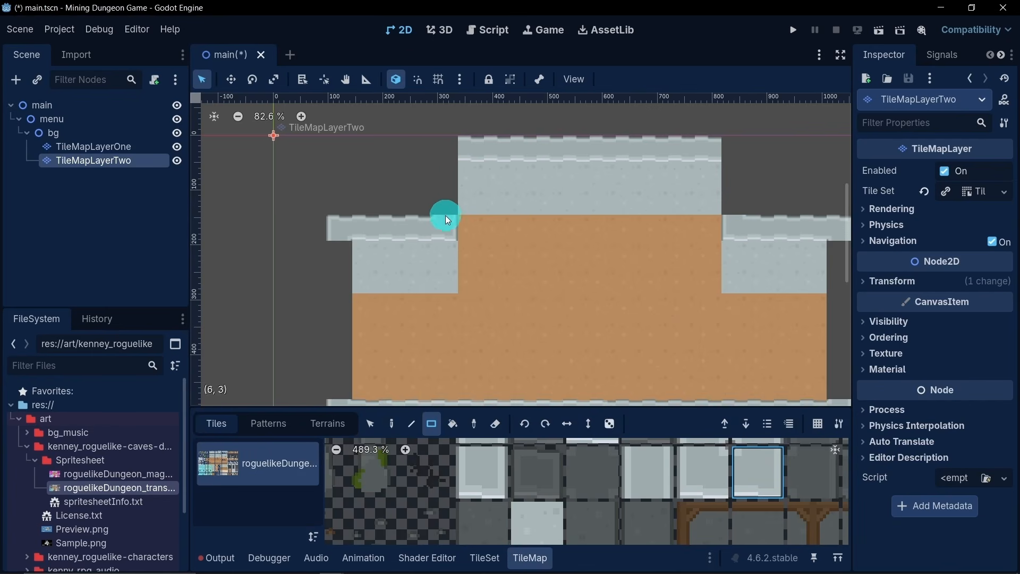
click(445, 176)
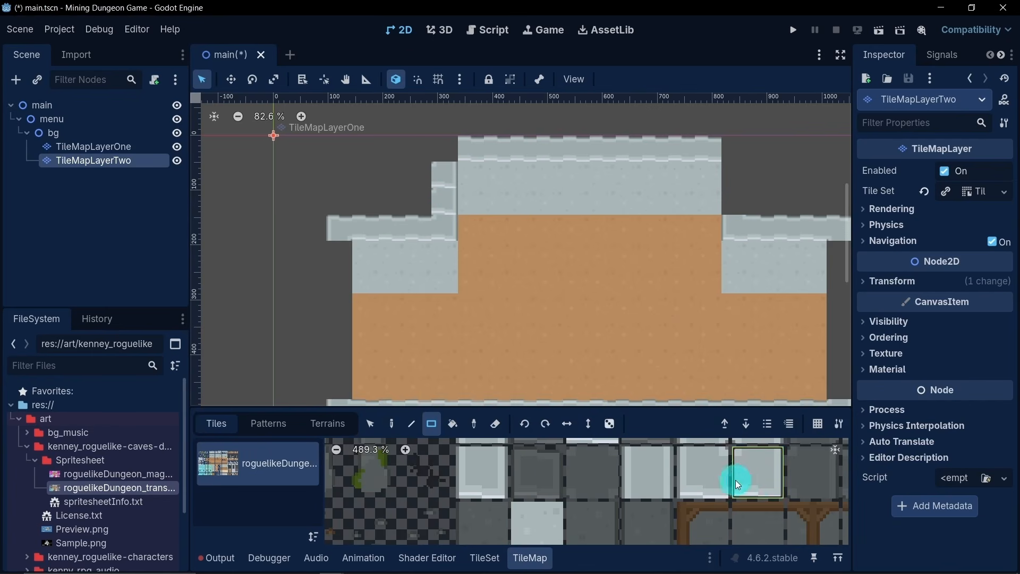
click(654, 480)
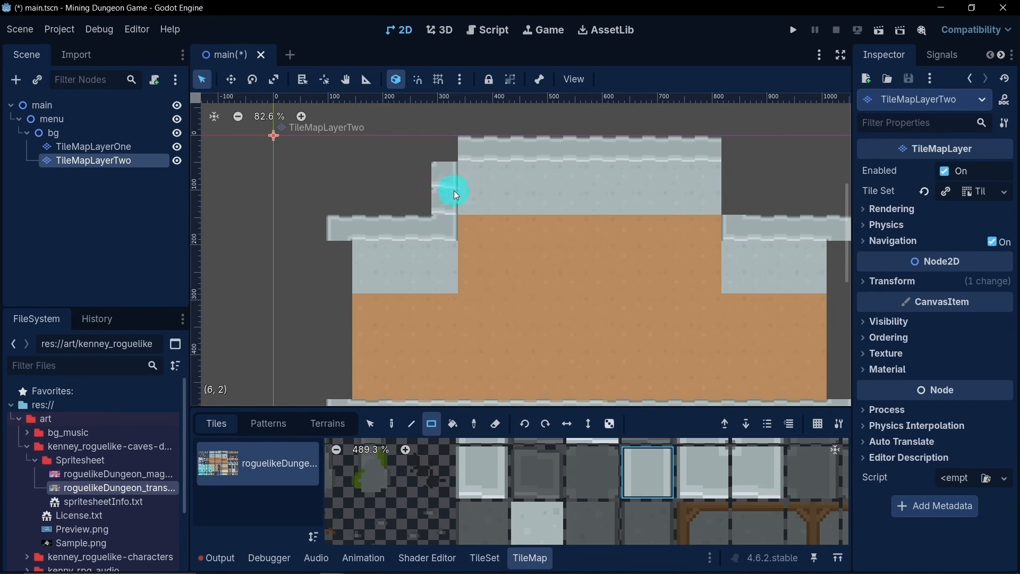
click(739, 208)
drag(736, 183, 735, 182)
- Paint vertical wall edges about 6 tiles high down the outer right and left sides, joining the upper and bottom corners
scroll(647, 208, down, 4)
middle_drag(654, 239, 637, 194)
mouse_move(760, 201)
mouse_down()
mouse_move(771, 266)
mouse_move(763, 286)
mouse_up()
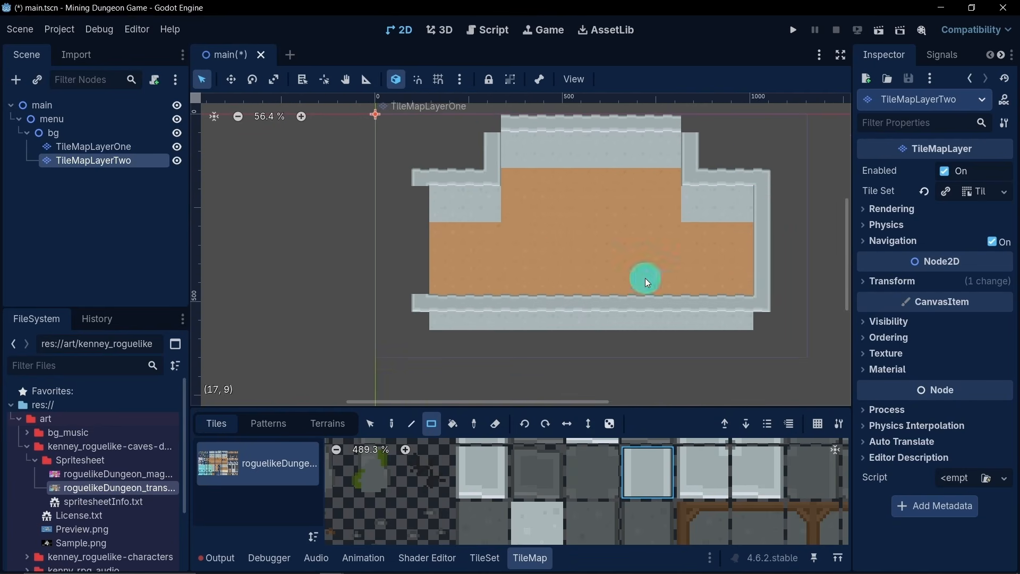
drag(419, 198, 422, 281)
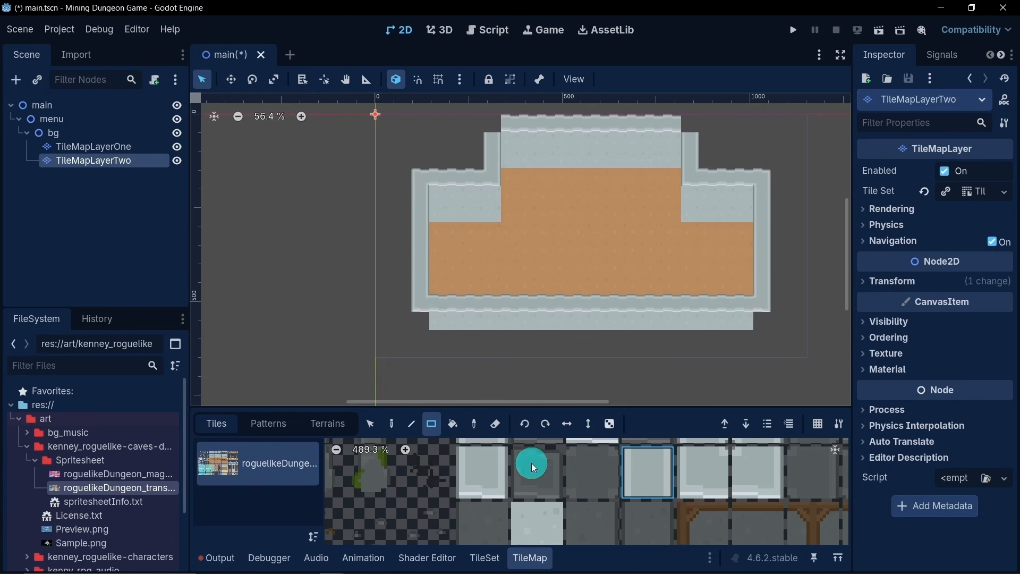
- Extend the bottom stone wall by one plain light gray tile on each side to match the outer wall edges
click(538, 512)
drag(419, 322, 773, 323)
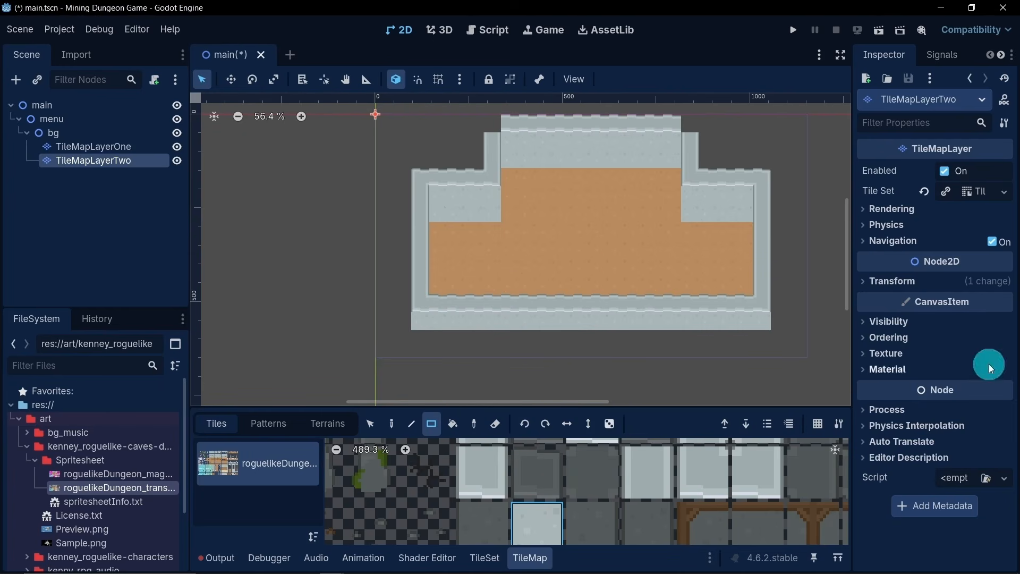
scroll(432, 279, up, 5)
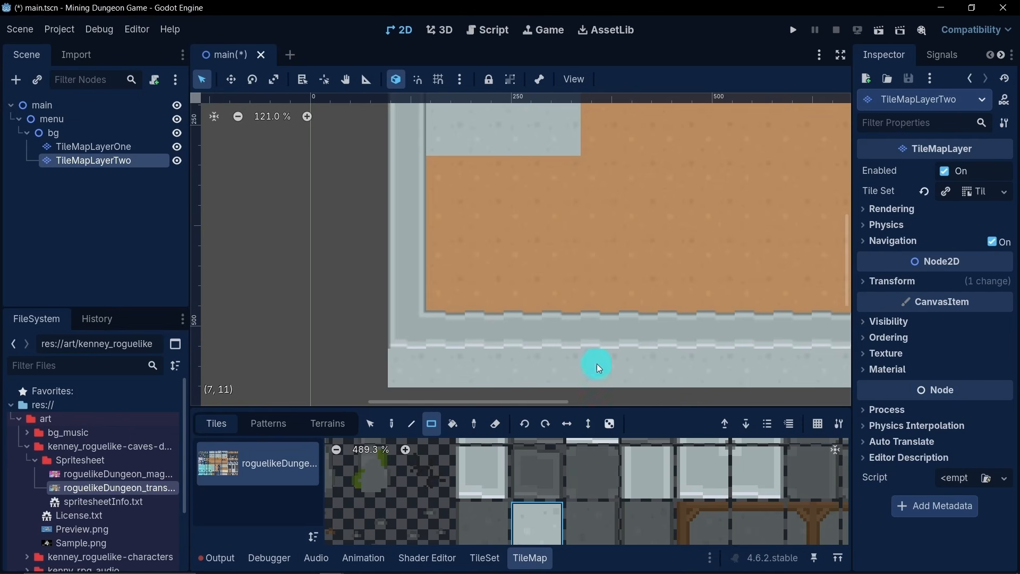
scroll(558, 332, down, 4)
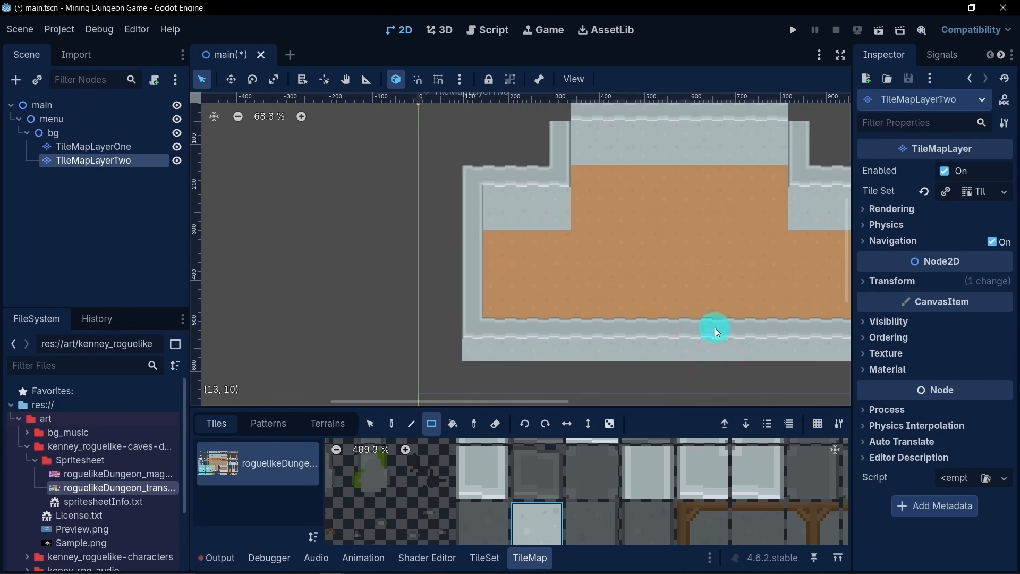
middle_drag(640, 215, 534, 189)
scroll(534, 189, down, 1)
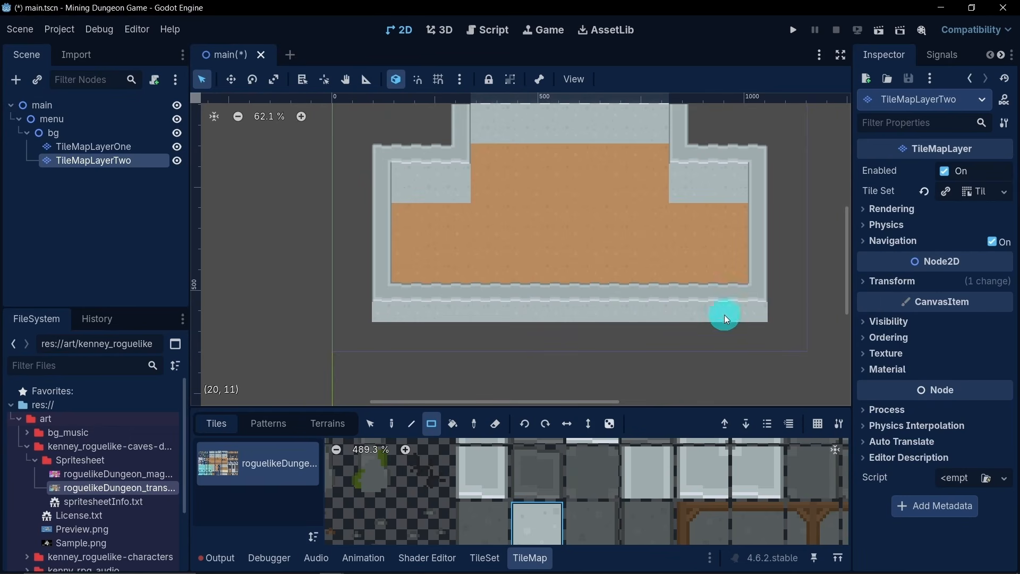
- Add the light stone tiles directly left and right of the plain light gray stone tile to the tile set
scroll(599, 508, down, 3)
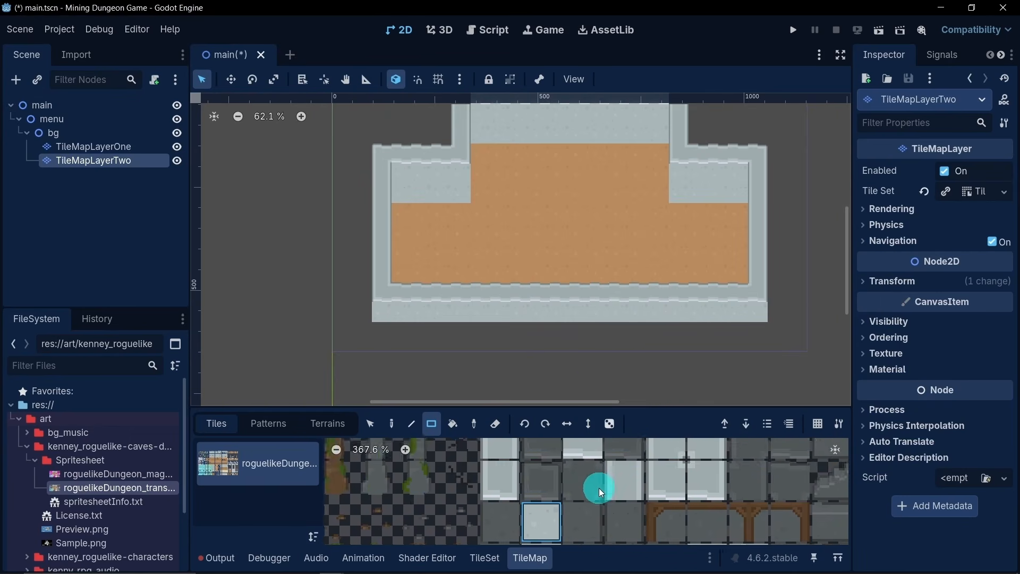
middle_drag(599, 487, 599, 439)
scroll(628, 478, up, 4)
middle_drag(625, 477, 614, 501)
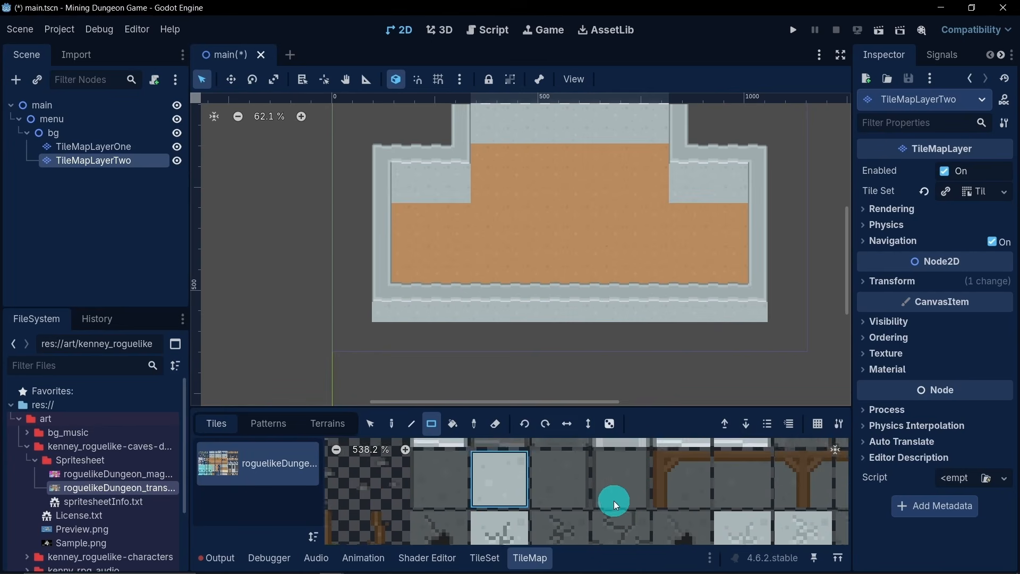
scroll(574, 505, up, 4)
middle_drag(458, 476, 527, 499)
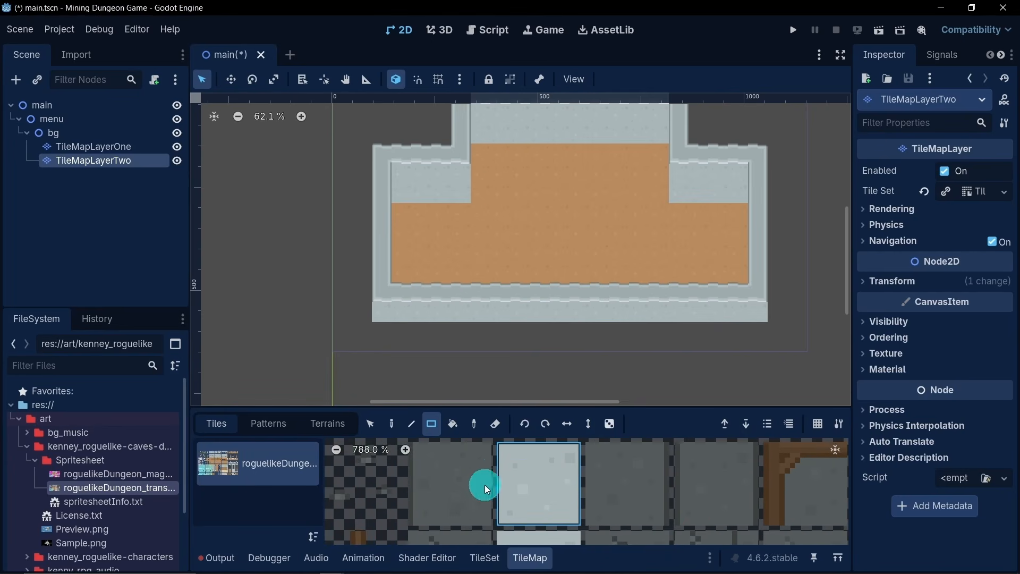
click(485, 558)
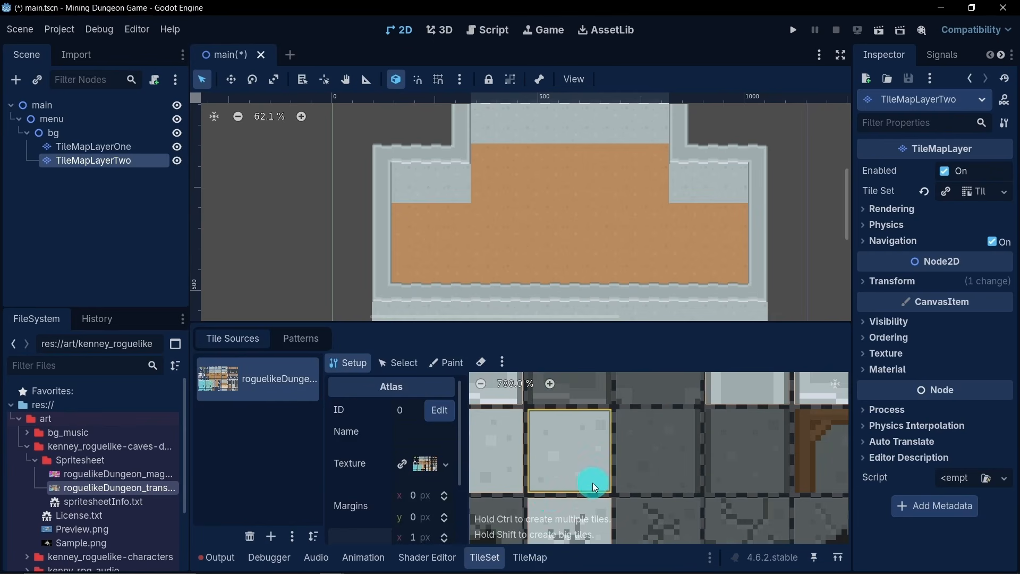
scroll(592, 482, down, 3)
click(529, 557)
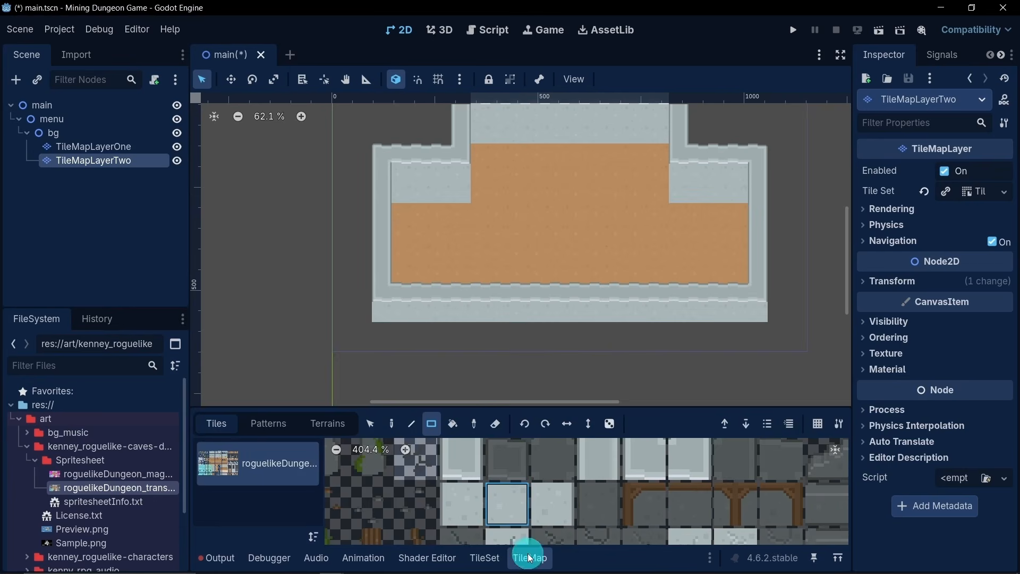
- Paint the left-edge and right-edge light stone tiles at the matching ends of the lower stone walls
click(467, 503)
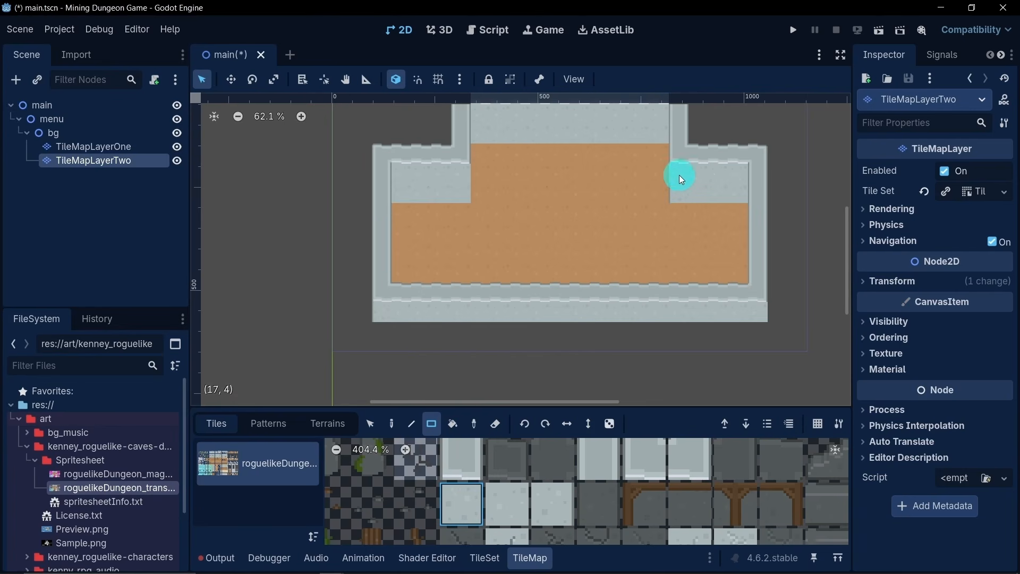
click(549, 515)
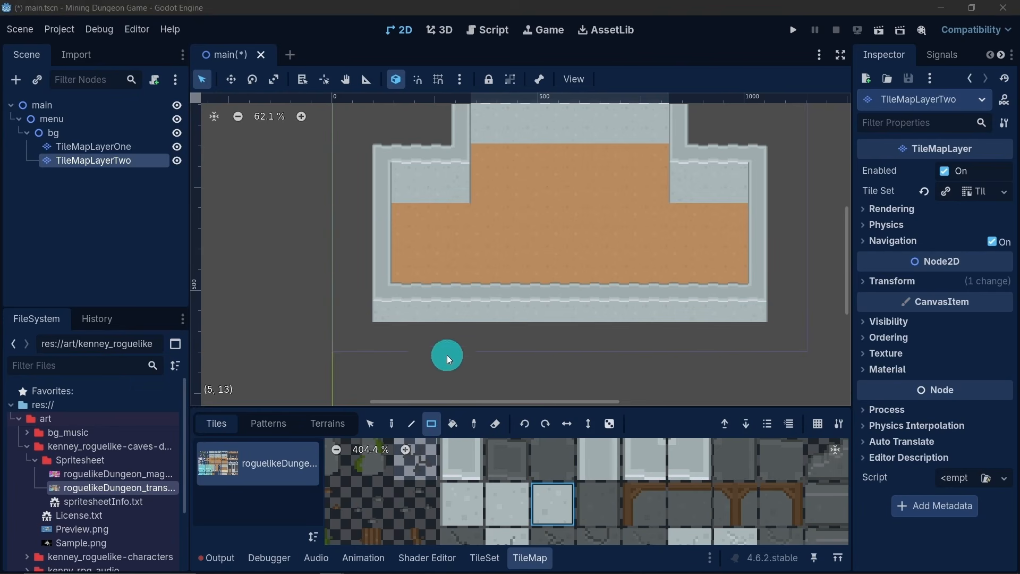
- Add a second row of light stone tiles beneath the bottom wall, using the edge tiles at both ends and plain tiles between
middle_drag(447, 355, 453, 322)
click(760, 299)
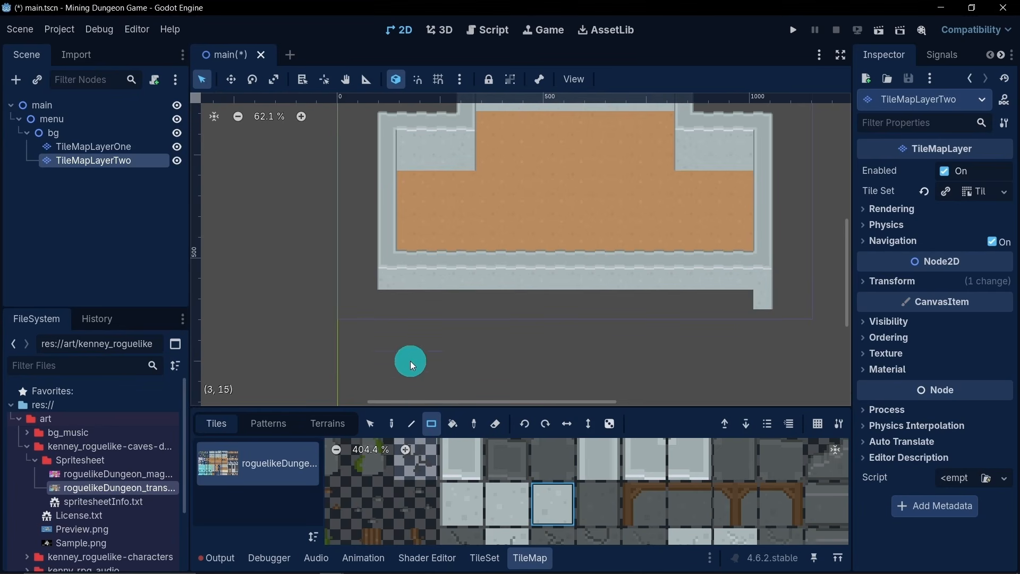
click(462, 498)
click(390, 298)
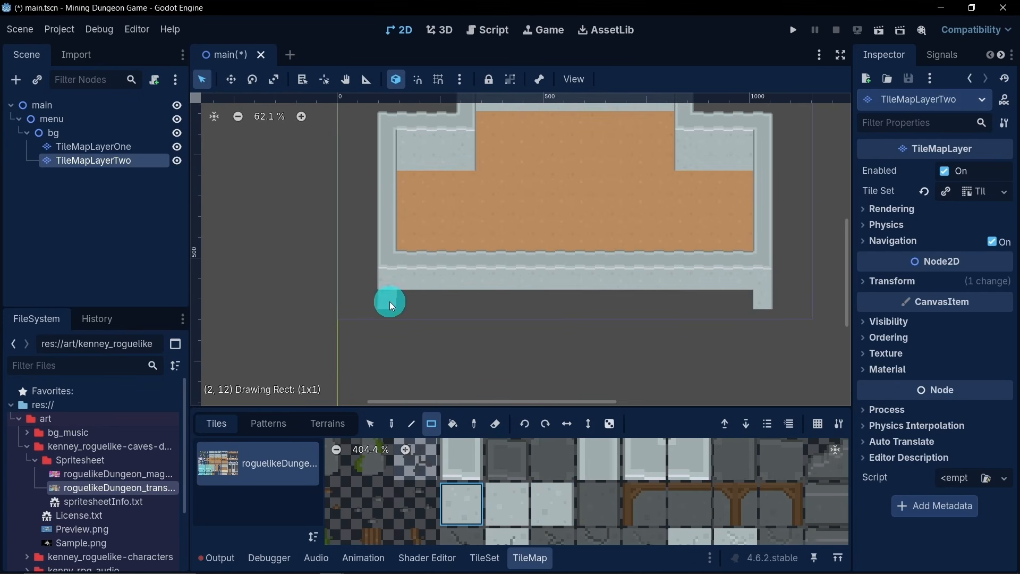
click(509, 507)
drag(412, 300, 746, 299)
- Place the upper-left and upper-right wall corner tiles at the two open top corners of the raised section
scroll(622, 264, down, 3)
middle_drag(622, 264, 611, 222)
scroll(592, 192, up, 2)
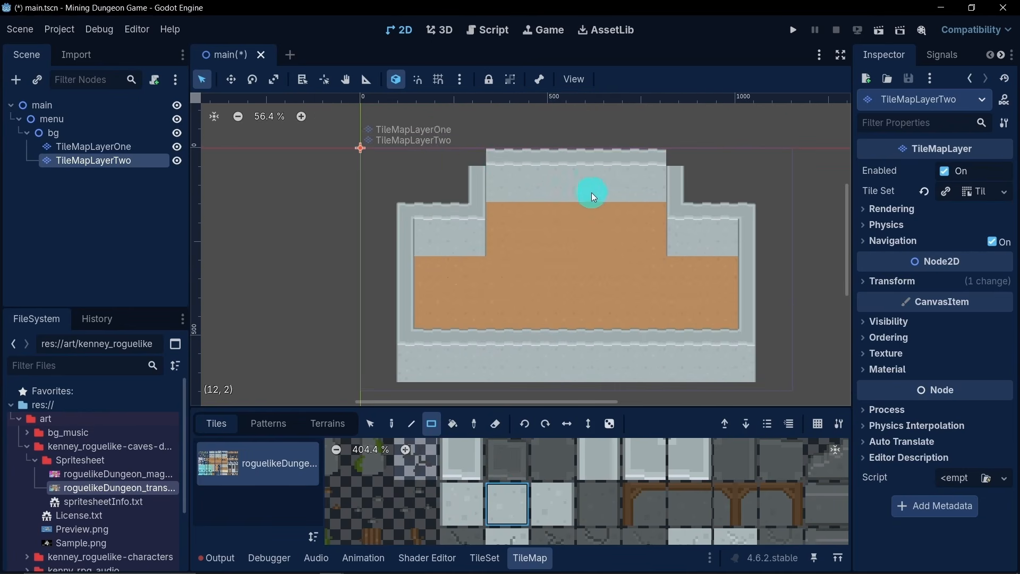
mouse_move(619, 488)
middle_down()
mouse_move(584, 445)
mouse_move(568, 480)
middle_up()
click(568, 483)
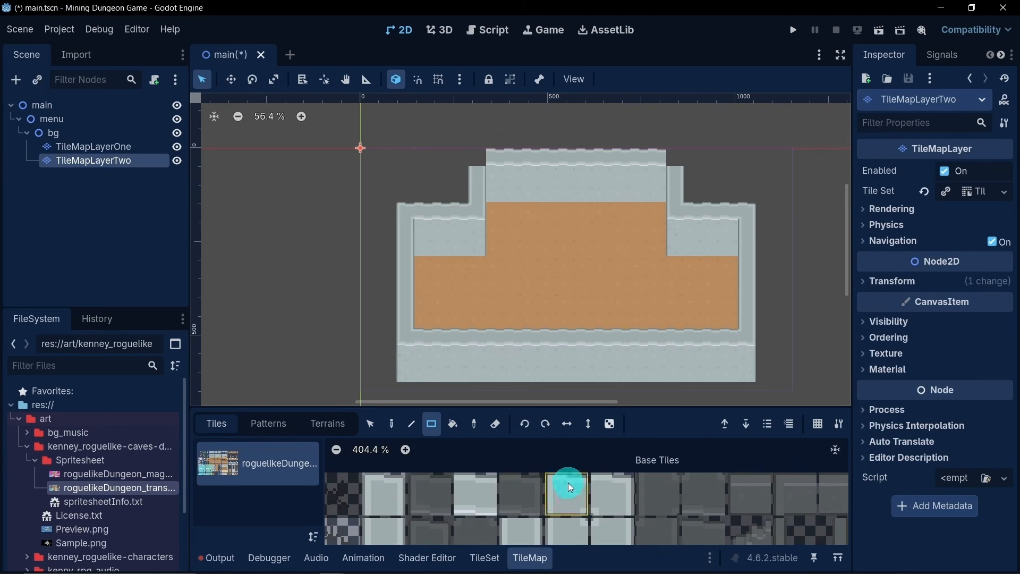
click(480, 152)
click(608, 478)
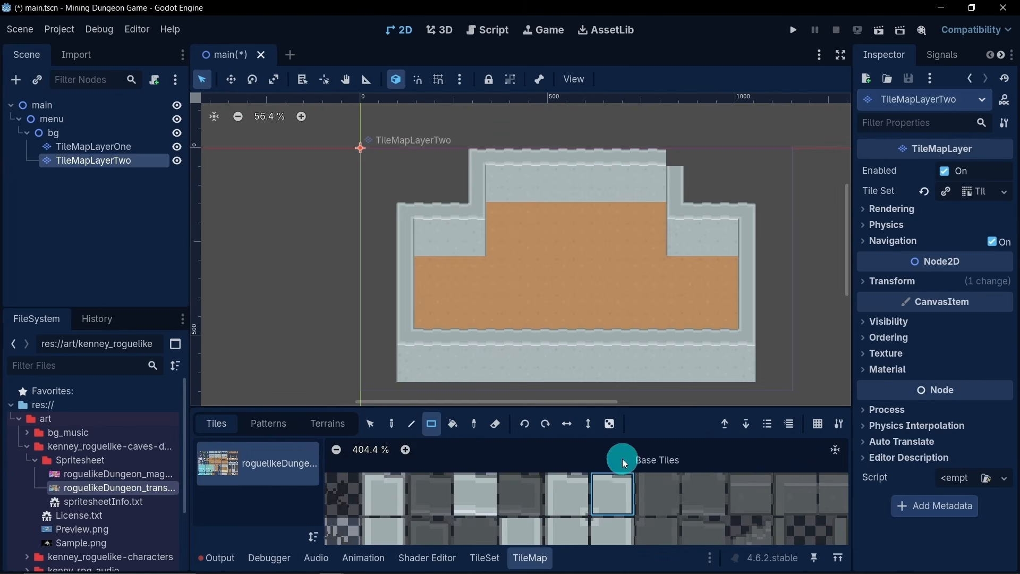
click(672, 158)
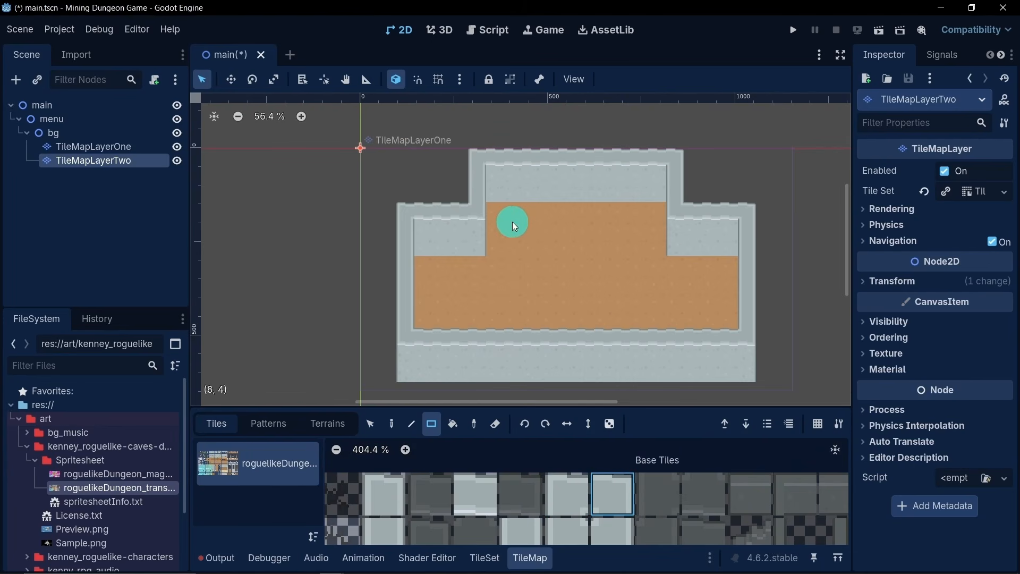
- Place the cracked light stone tile once on the left side wall and once on the right side wall
scroll(565, 327, down, 5)
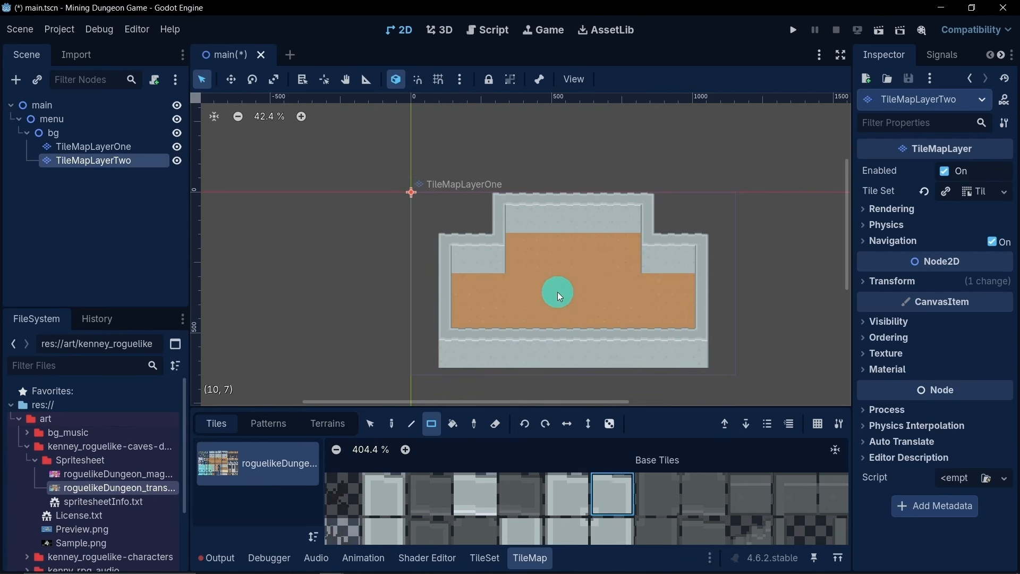
middle_drag(561, 304, 564, 232)
scroll(561, 480, down, 5)
mouse_move(570, 325)
middle_down()
mouse_move(578, 298)
mouse_move(579, 319)
middle_up()
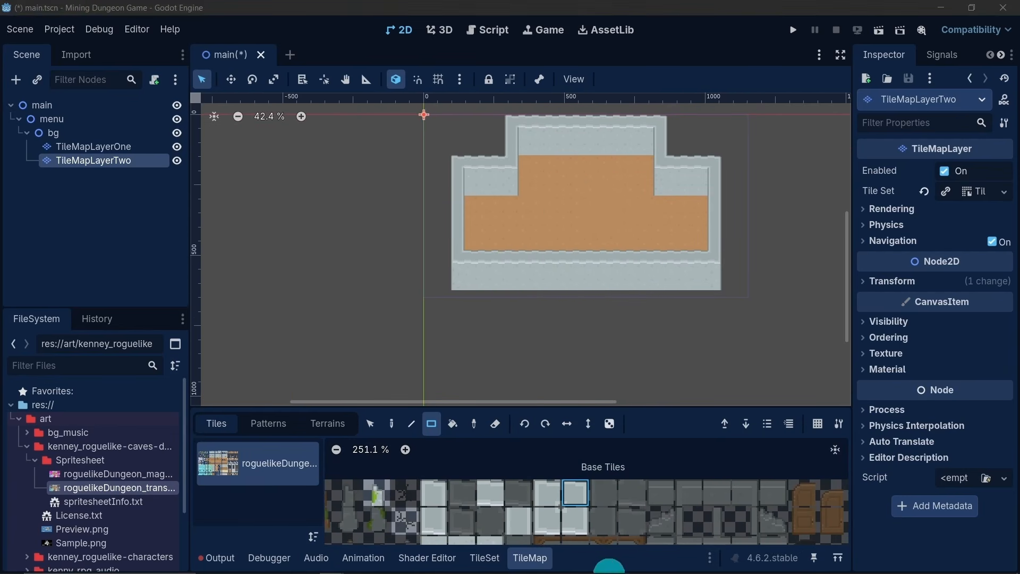
scroll(550, 496, down, 2)
middle_drag(550, 496, 570, 510)
click(479, 477)
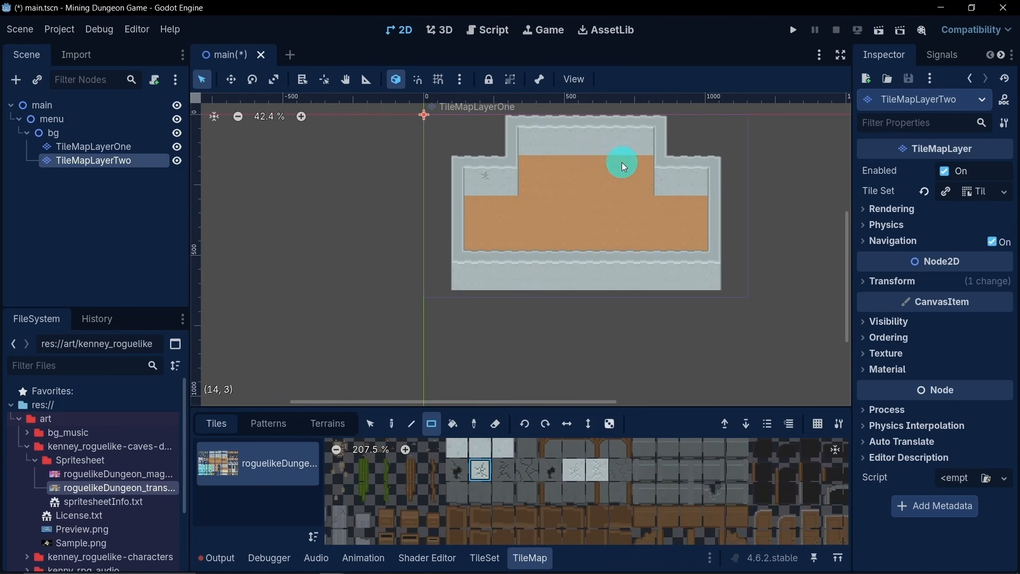
click(693, 199)
- Place the pebble-cluster decoration tile on the right side wall and on the left part of the top wall
middle_drag(514, 477, 588, 504)
scroll(515, 522, down, 5)
click(564, 504)
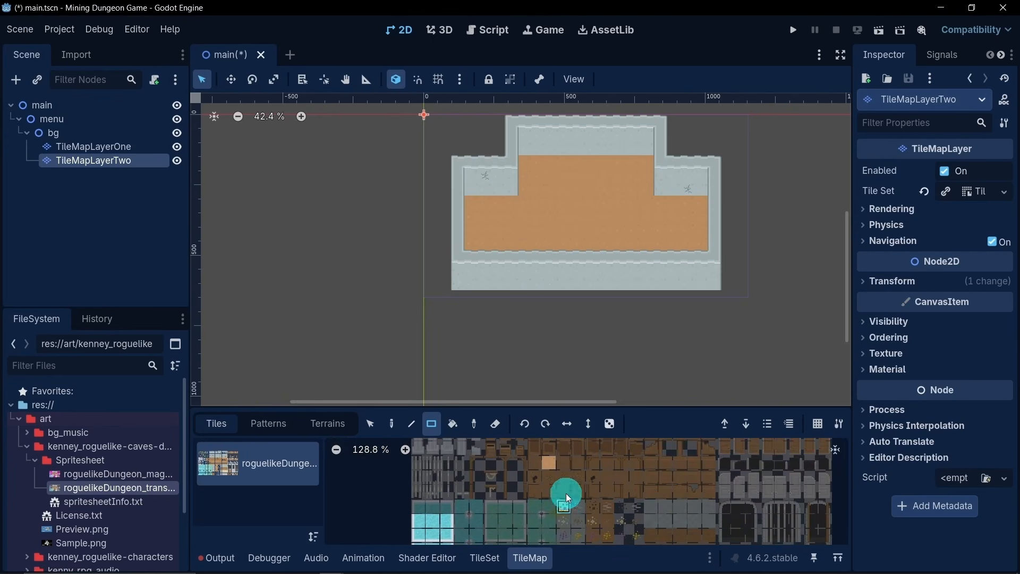
click(673, 177)
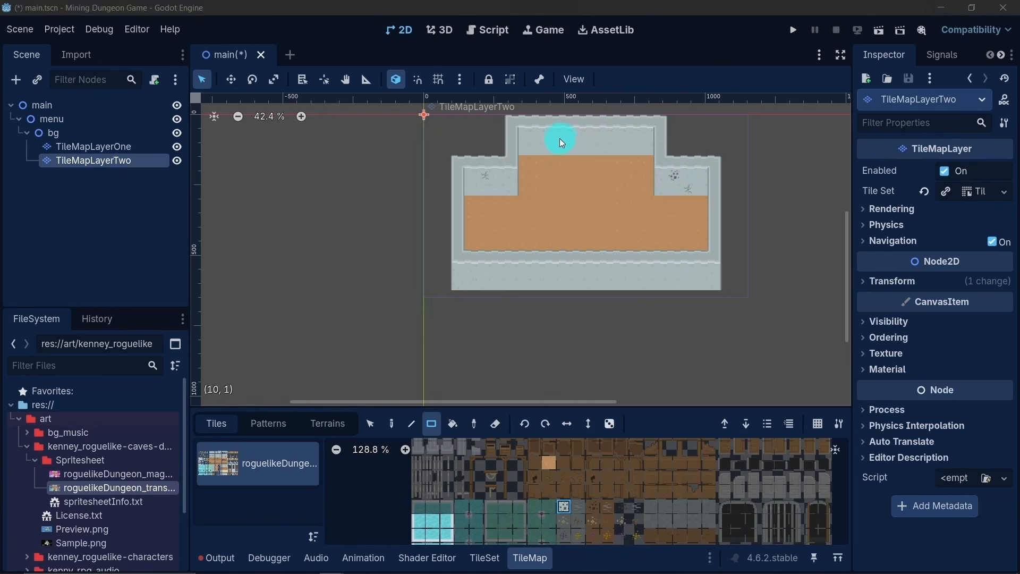
click(543, 139)
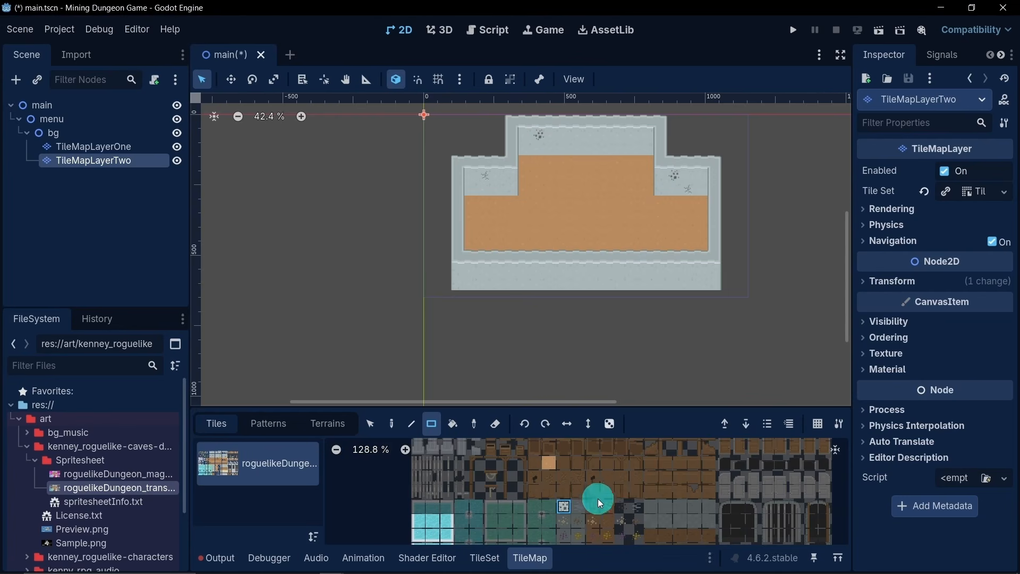
- Place the faintly cracked light stone tile on the right part of the raised section's top wall
scroll(611, 494, up, 6)
scroll(616, 481, up, 2)
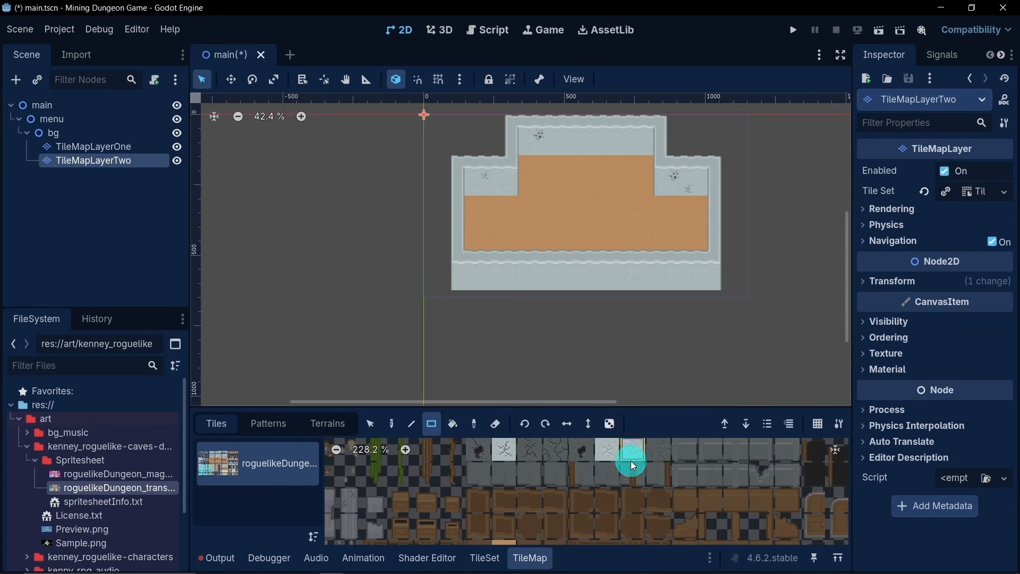
click(632, 147)
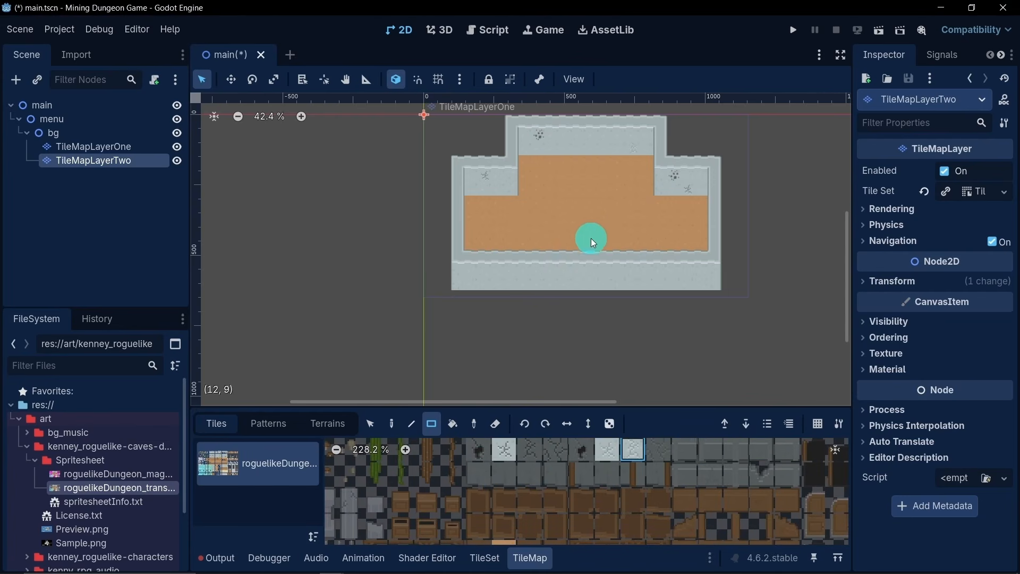
- Erase the lowest row of light stone tiles beneath the bottom wall
scroll(554, 253, down, 2)
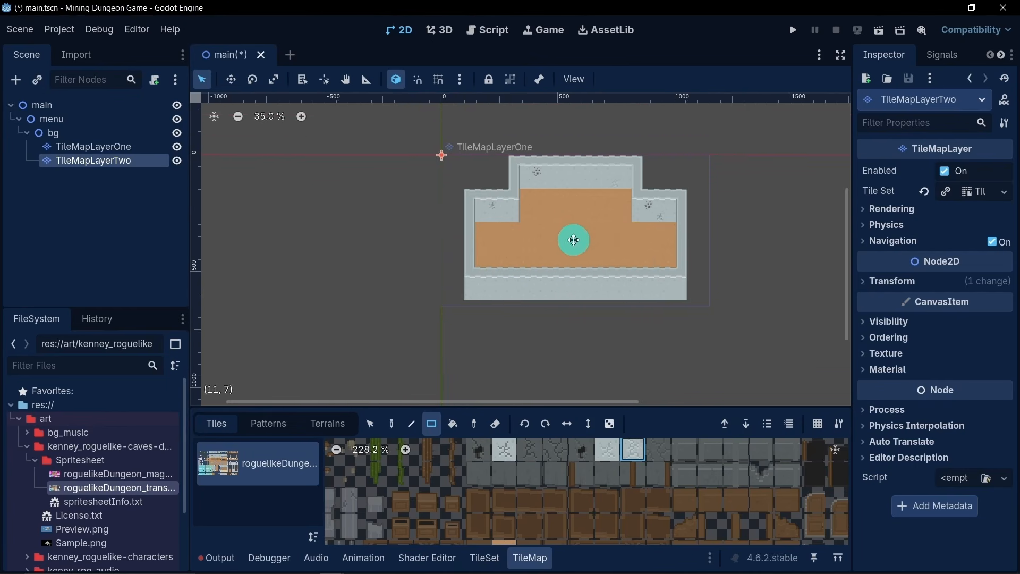
scroll(575, 235, up, 5)
scroll(573, 235, down, 2)
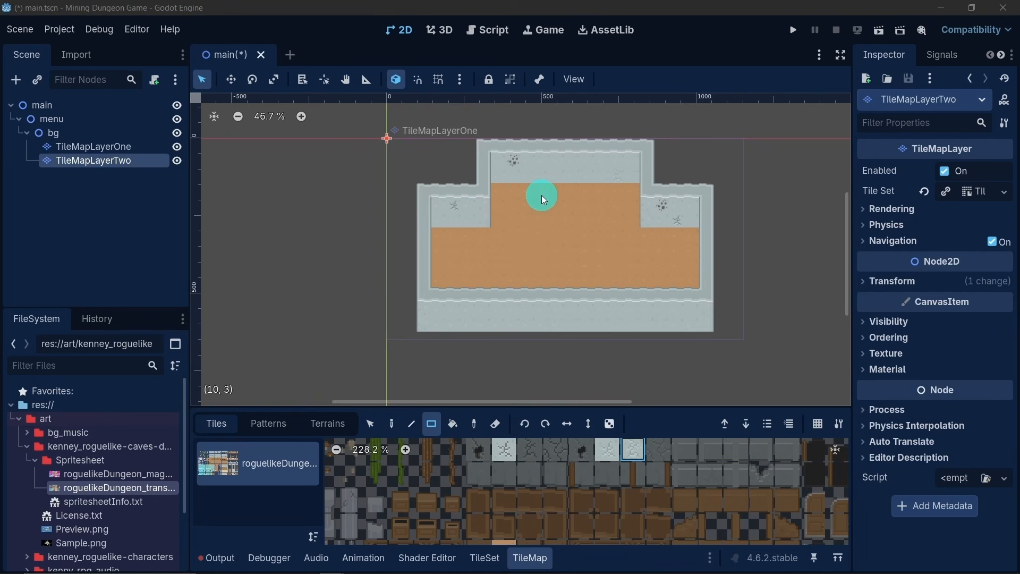
scroll(541, 195, down, 1)
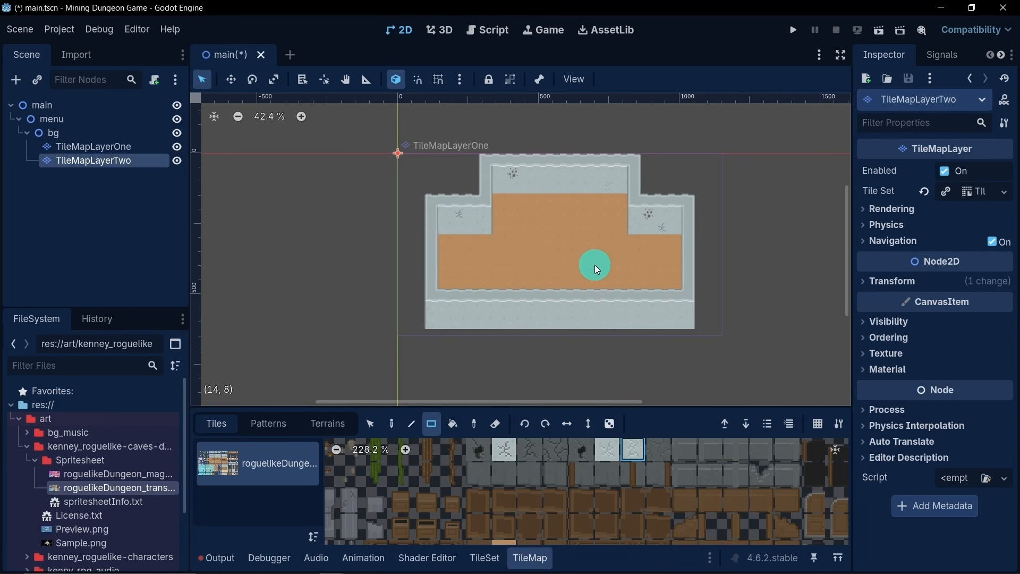
click(495, 423)
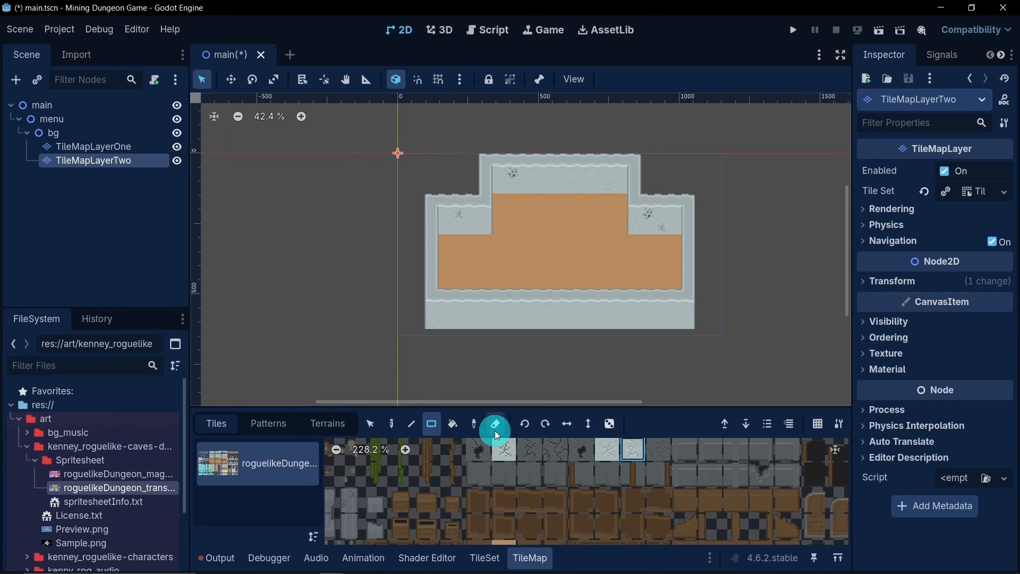
drag(427, 316, 694, 326)
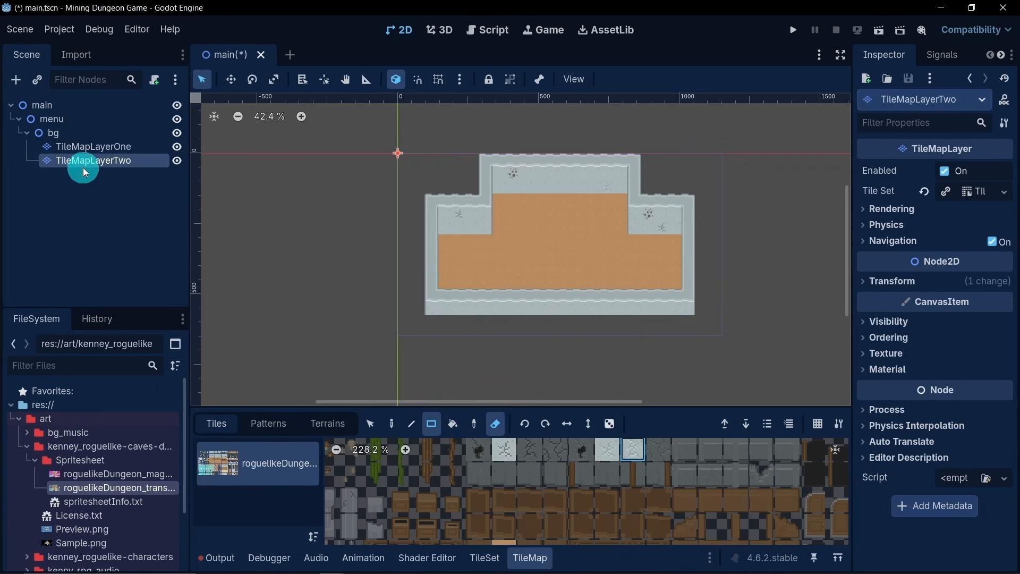
- Move TileMapLayerOne and TileMapLayerTwo together slightly downward to center the room vertically in the game frame
ctrl+click(88, 152)
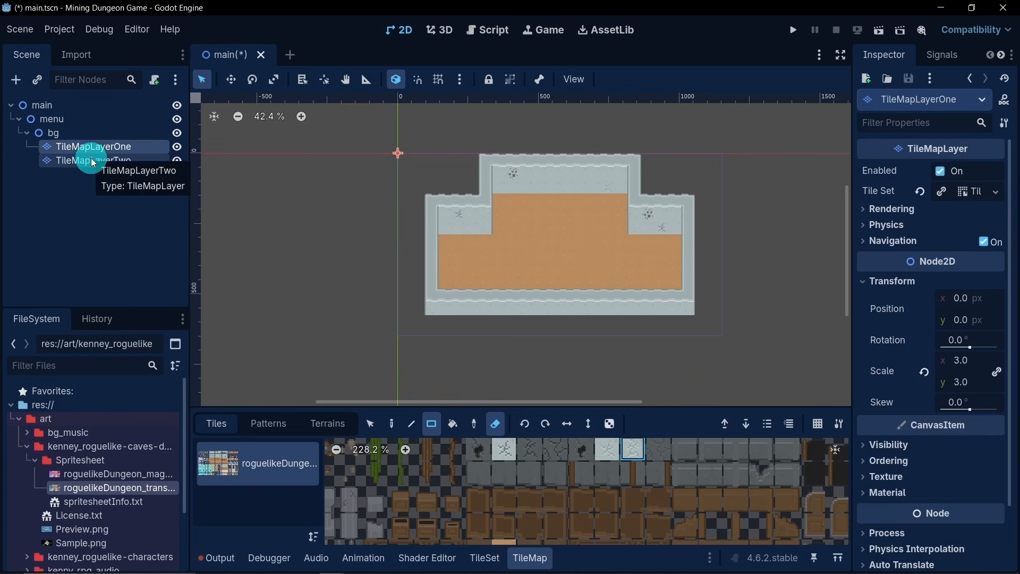
click(231, 81)
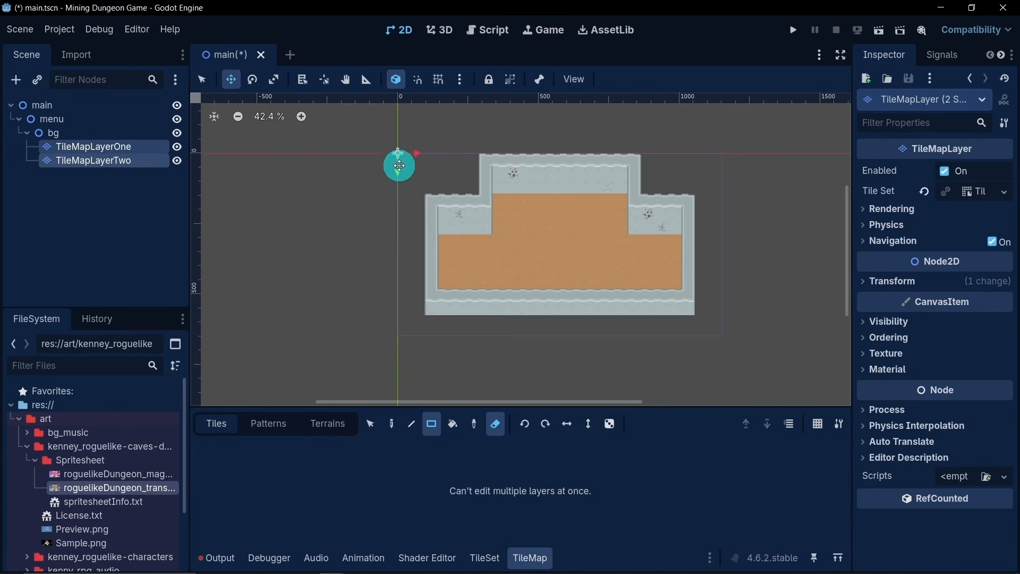
drag(398, 163, 398, 171)
drag(397, 170, 400, 185)
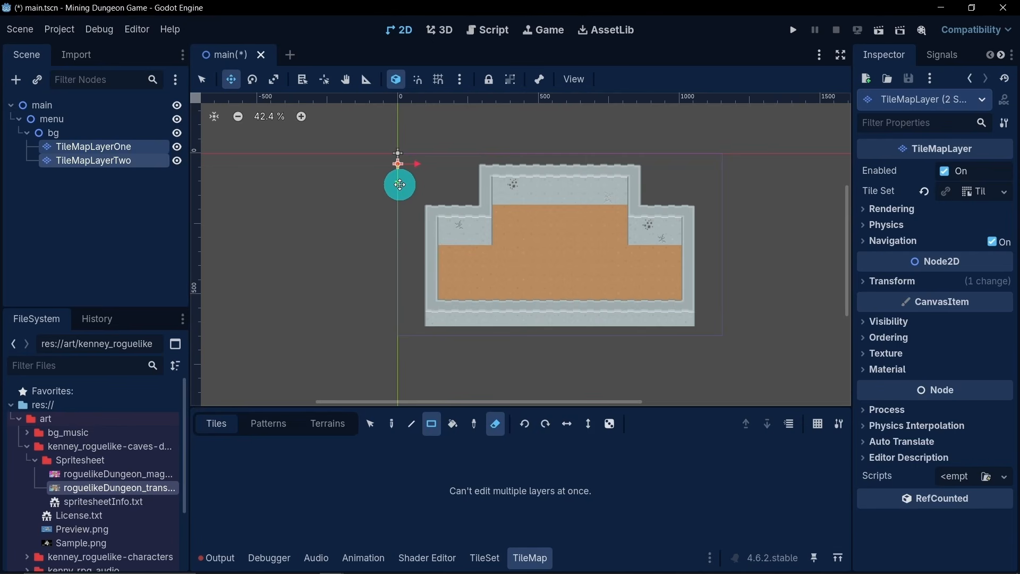
- Duplicate TileMapLayerTwo and name the copy TileMapLayerThree
click(131, 221)
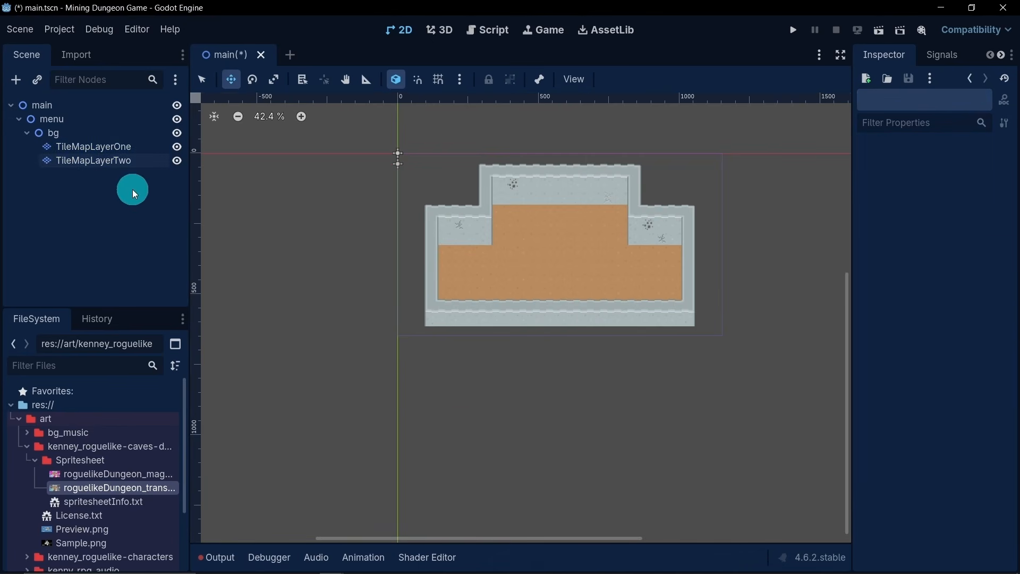
click(121, 162)
key(ctrl+d)
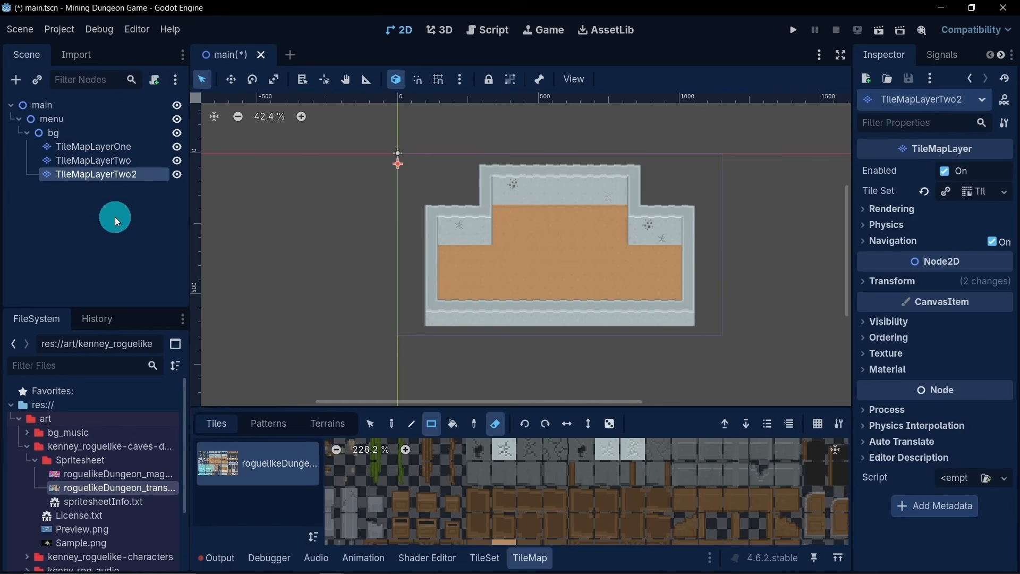
double_click(143, 174)
drag(139, 174, 119, 178)
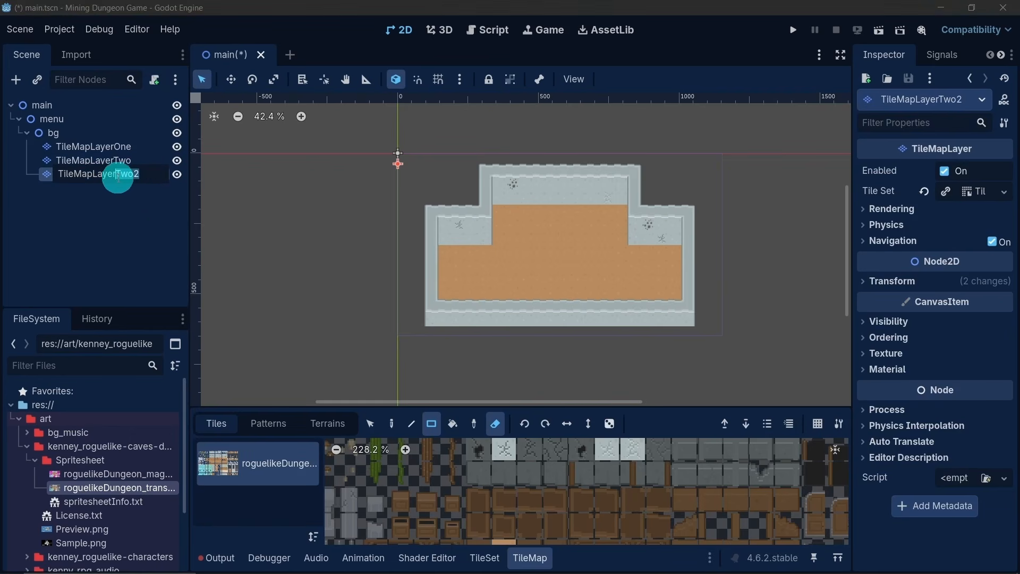
text(T)
text(hree)
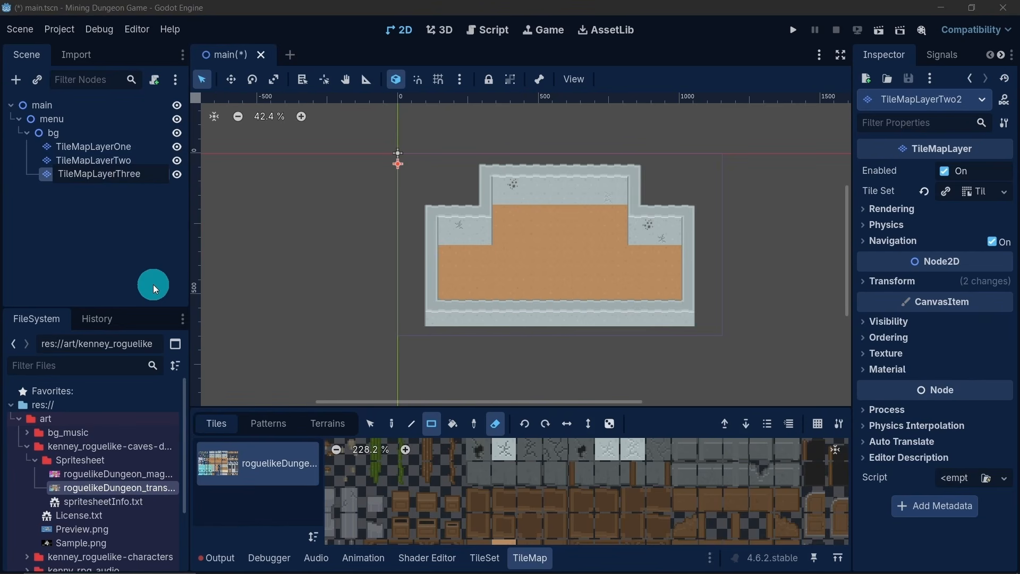
key(Return)
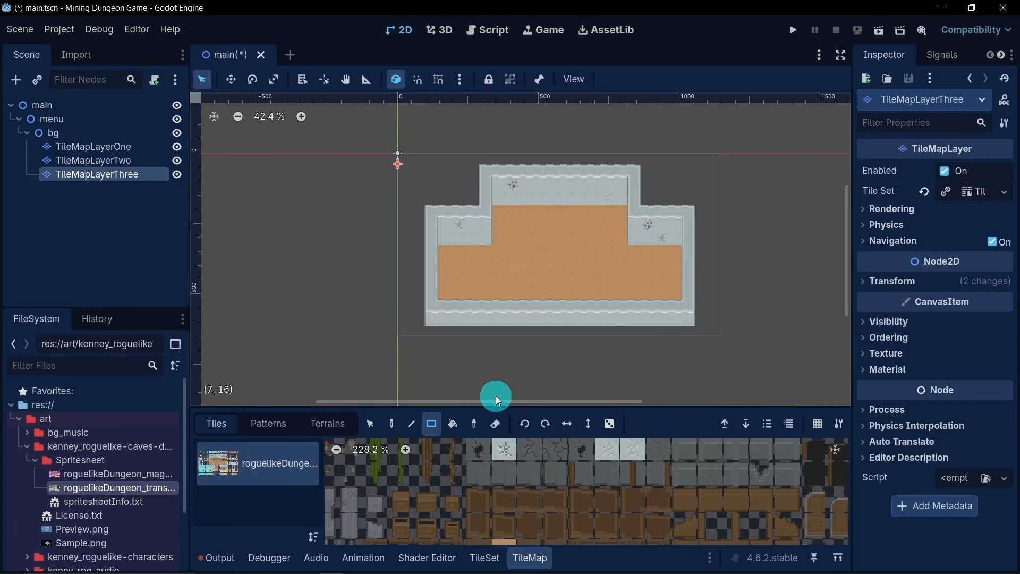
- Erase all copied tiles from TileMapLayerThree across the whole room
mouse_move(416, 179)
mouse_down()
mouse_move(665, 311)
mouse_move(767, 350)
mouse_up()
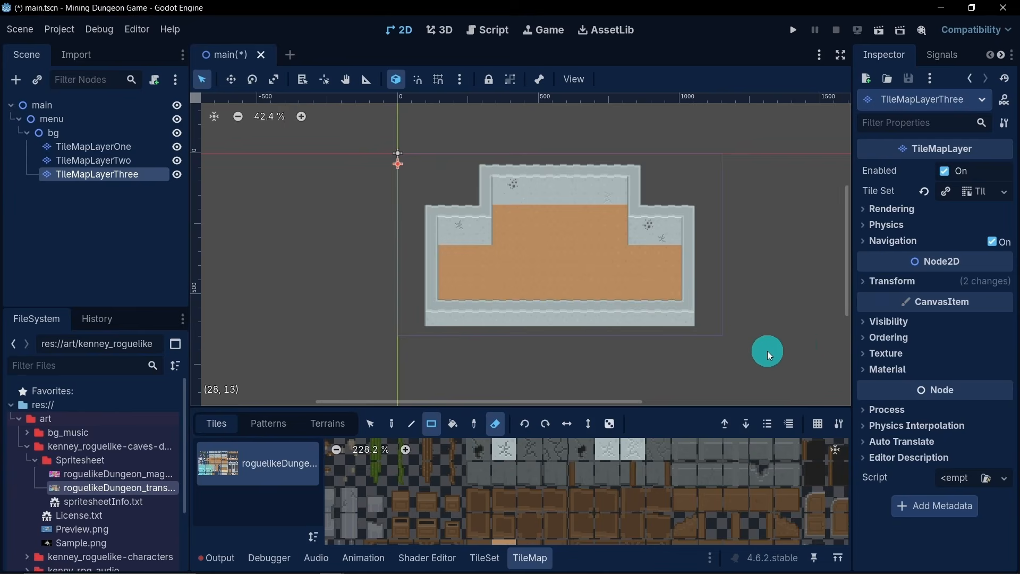
scroll(498, 353, down, 2)
middle_drag(502, 357, 504, 324)
- Paint the pool's right side in the raised floor area with a right-edge water tile and the bottom-right corner tile below it
middle_drag(519, 495, 695, 513)
click(506, 464)
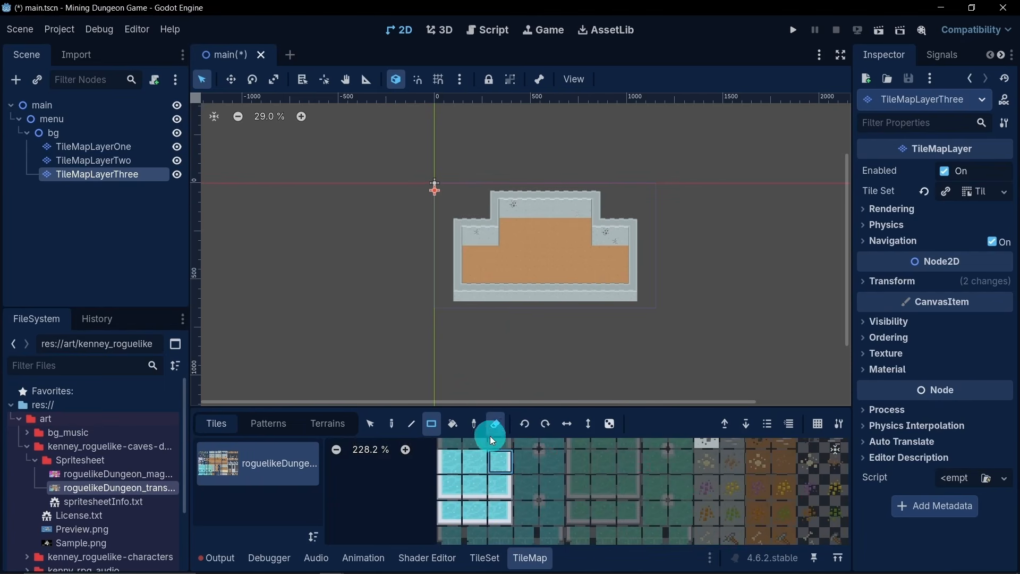
scroll(569, 219, up, 2)
click(566, 221)
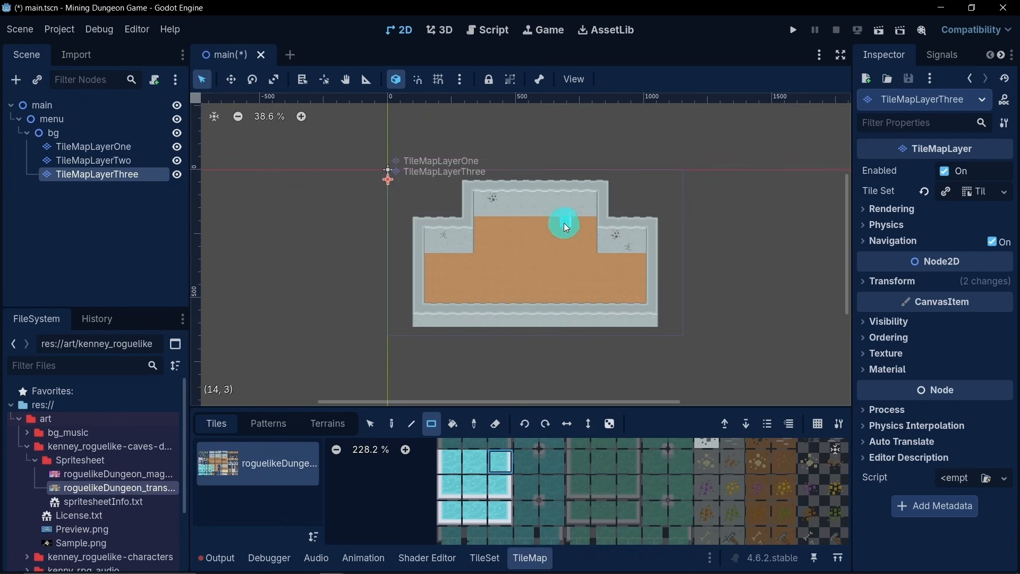
scroll(563, 222, up, 1)
click(505, 460)
click(495, 490)
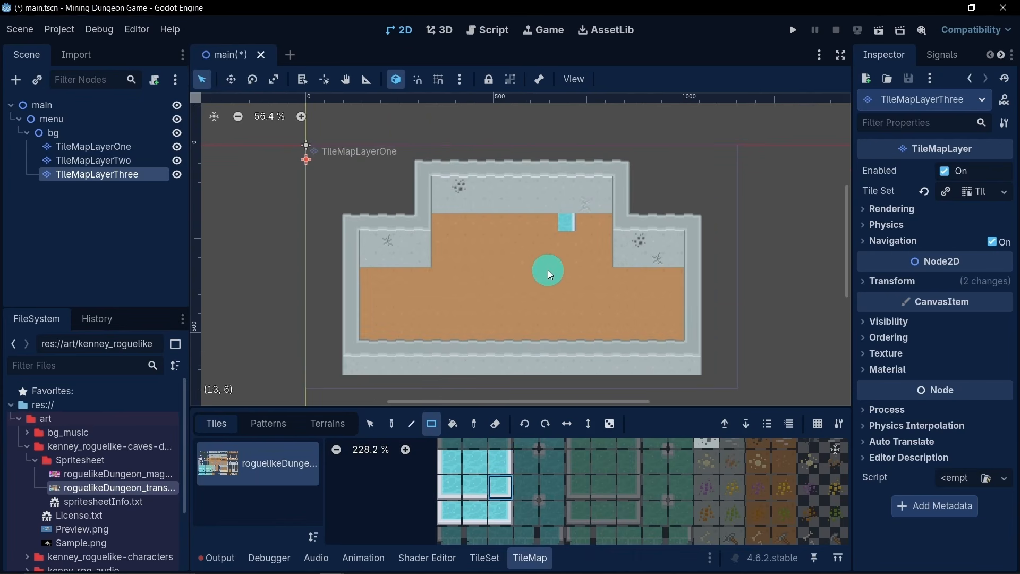
click(566, 242)
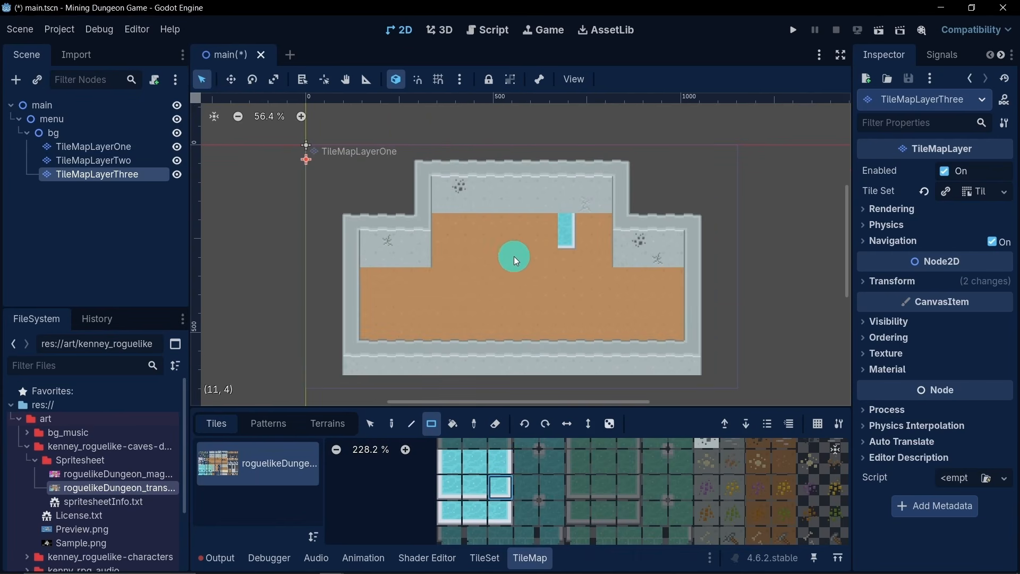
- Paint the pool's bottom edge leftward with the bottom-edge water tile and close it with the bottom-left corner tile
click(499, 455)
click(475, 496)
mouse_move(534, 235)
mouse_down()
mouse_move(544, 237)
mouse_move(487, 239)
mouse_up()
click(455, 429)
click(478, 239)
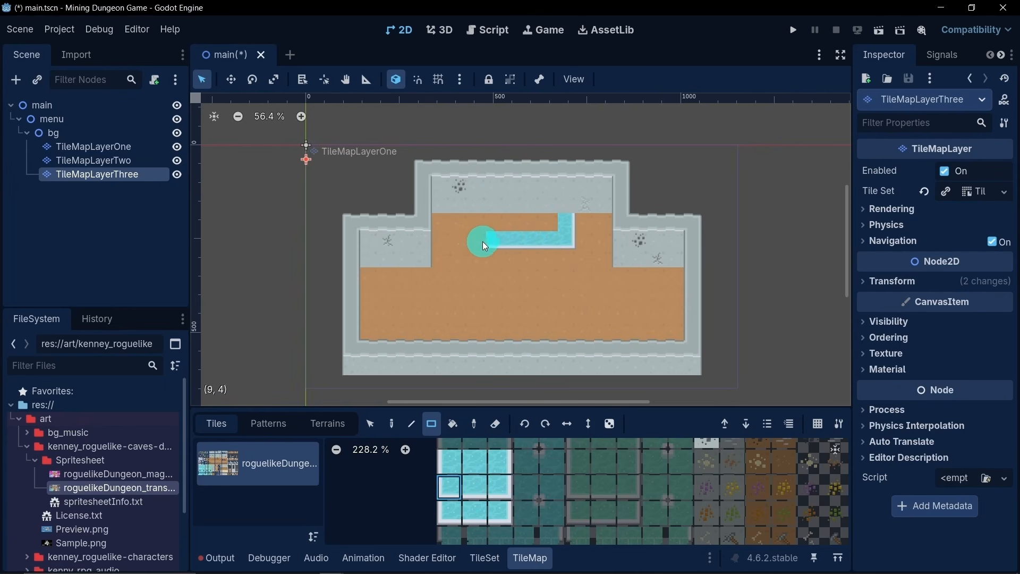
- Close the pool's left side with the left-edge water tile and fill its interior with the plain center water tile
click(440, 465)
click(477, 227)
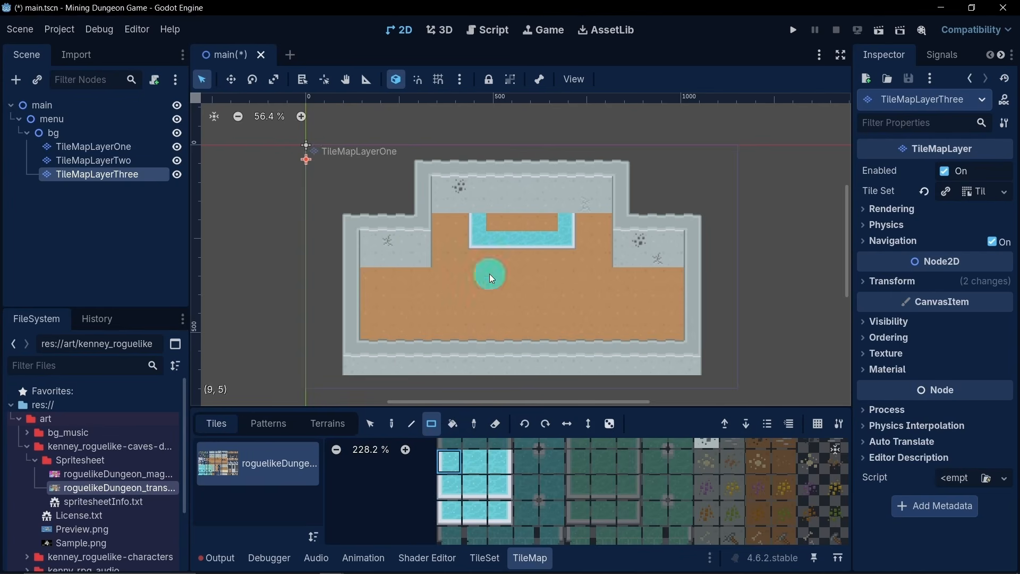
middle_drag(516, 484, 534, 412)
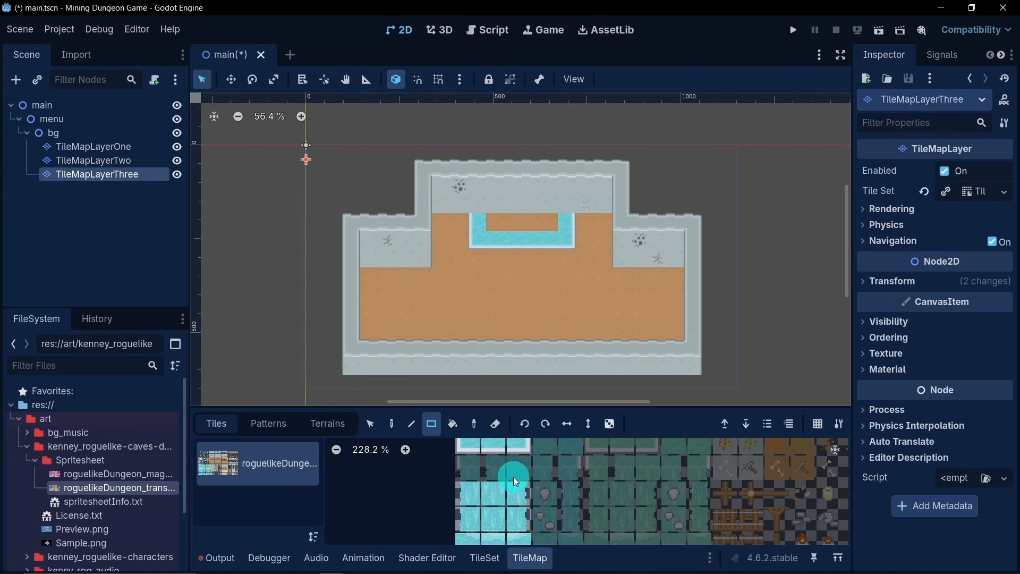
middle_drag(513, 476, 502, 506)
click(502, 461)
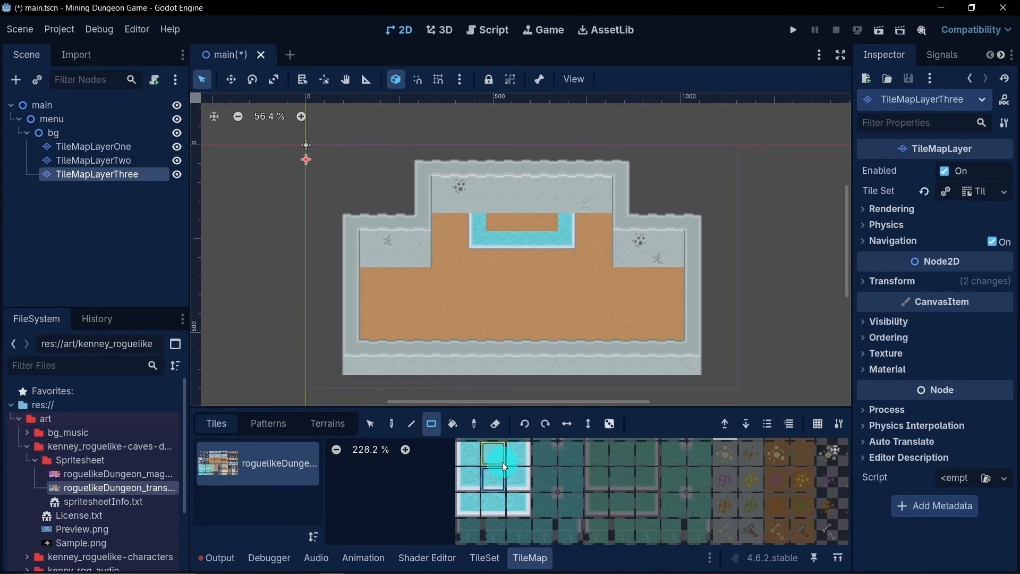
drag(495, 221, 551, 223)
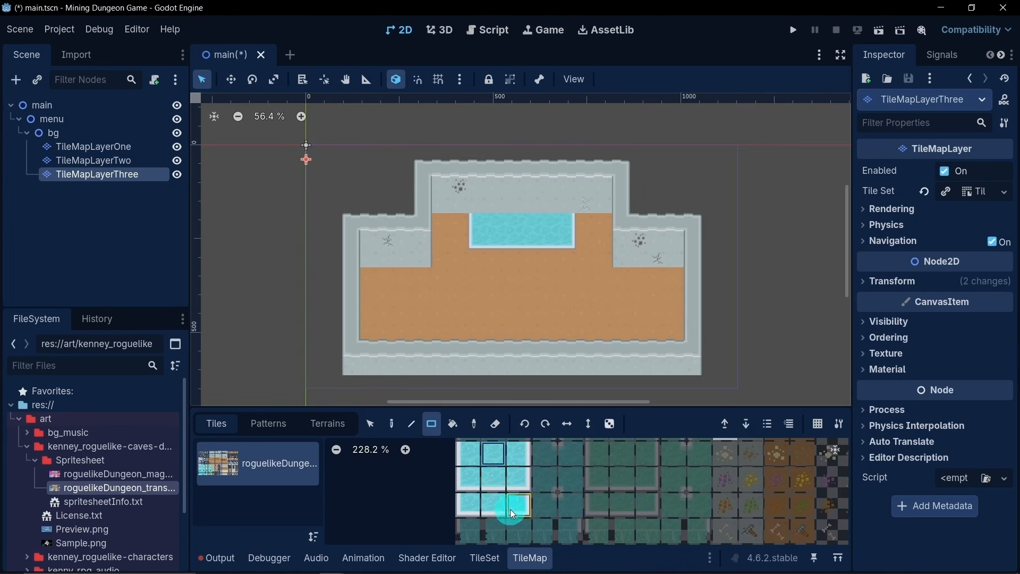
- Place the bottom-row waterfall splash tiles at the middle of the pool's upper edge as a two-tile-wide base
middle_drag(510, 509, 547, 504)
click(528, 496)
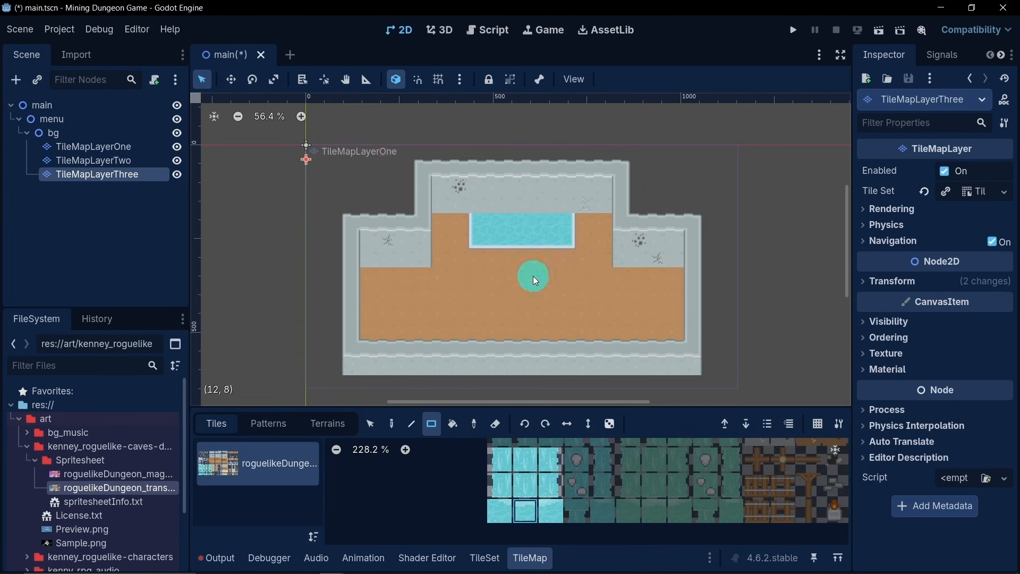
click(520, 223)
click(531, 484)
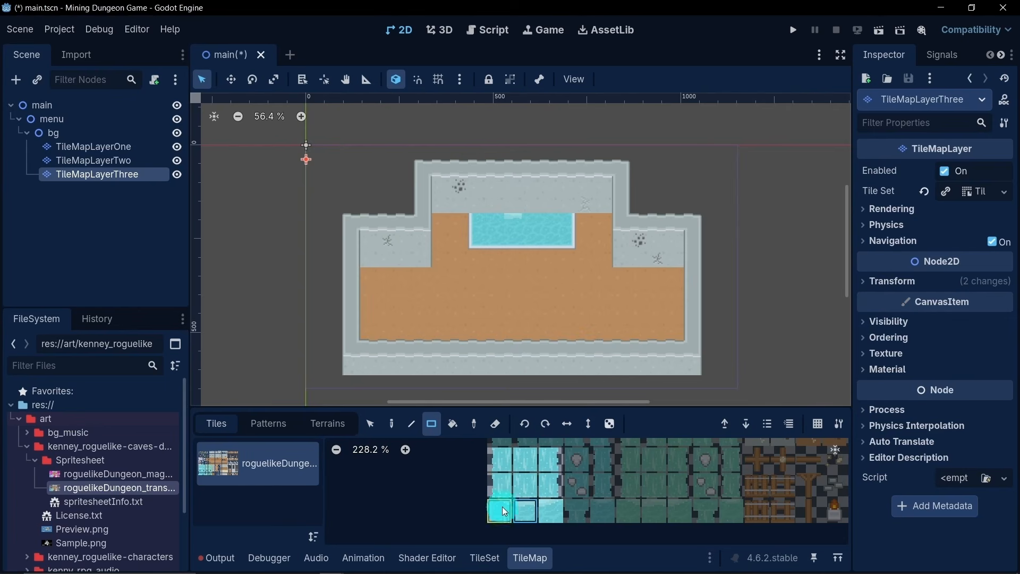
click(508, 224)
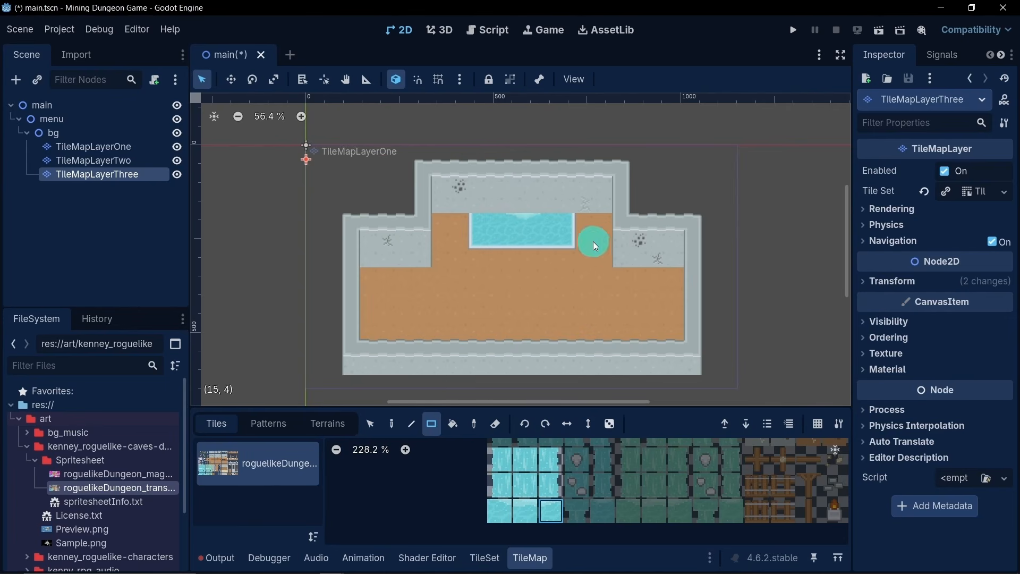
- Paint a two-tile-wide waterfall from the pool up across the back wall with the middle-row right-edge and left-edge waterfall tiles
scroll(545, 196, up, 3)
click(548, 486)
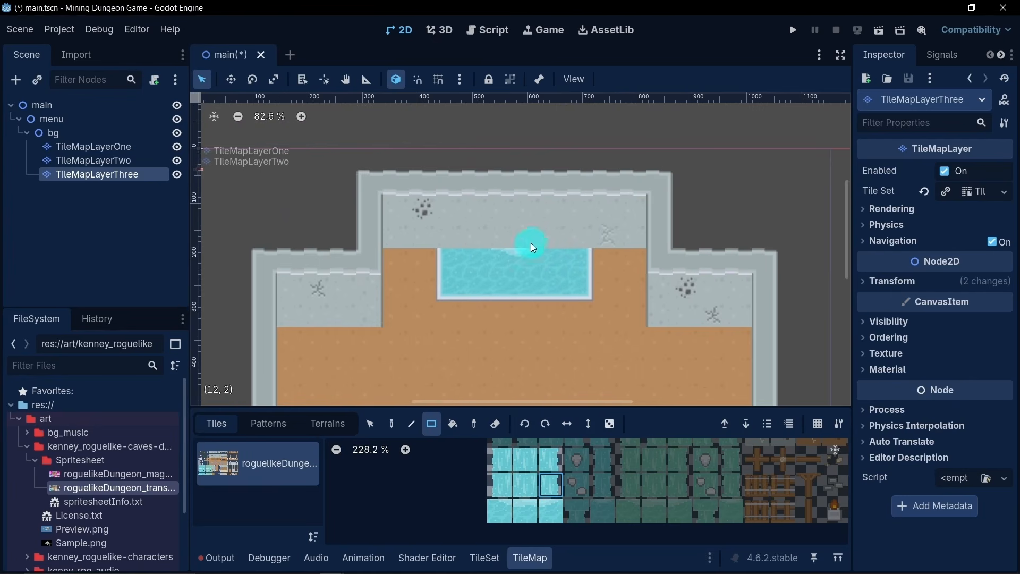
drag(533, 239, 531, 164)
drag(505, 238, 510, 154)
- Extend the waterfall further upward, well above the room's back wall, with the same waterfall tiles
scroll(550, 304, down, 3)
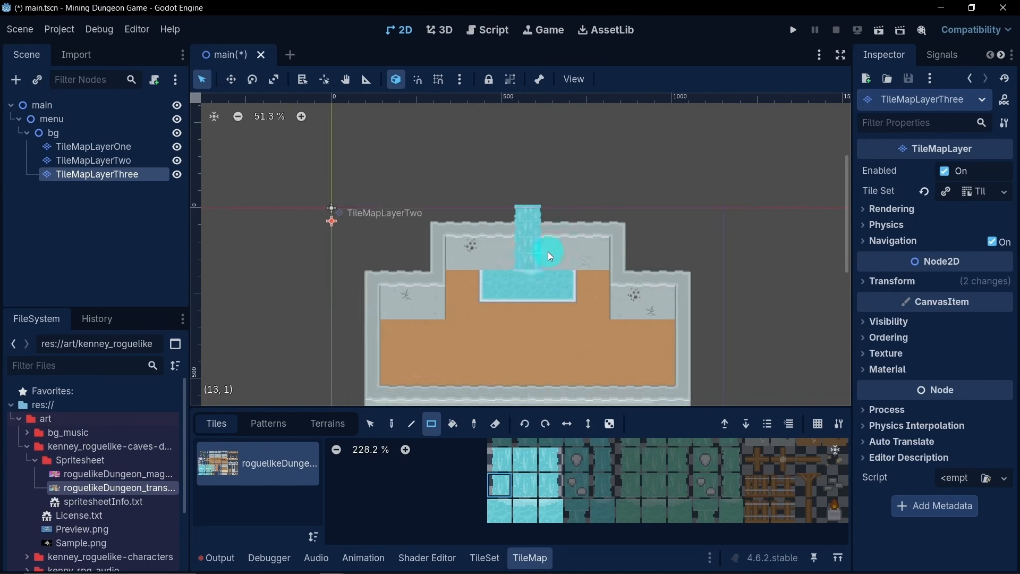
scroll(557, 249, up, 5)
scroll(562, 278, down, 3)
scroll(562, 278, down, 3)
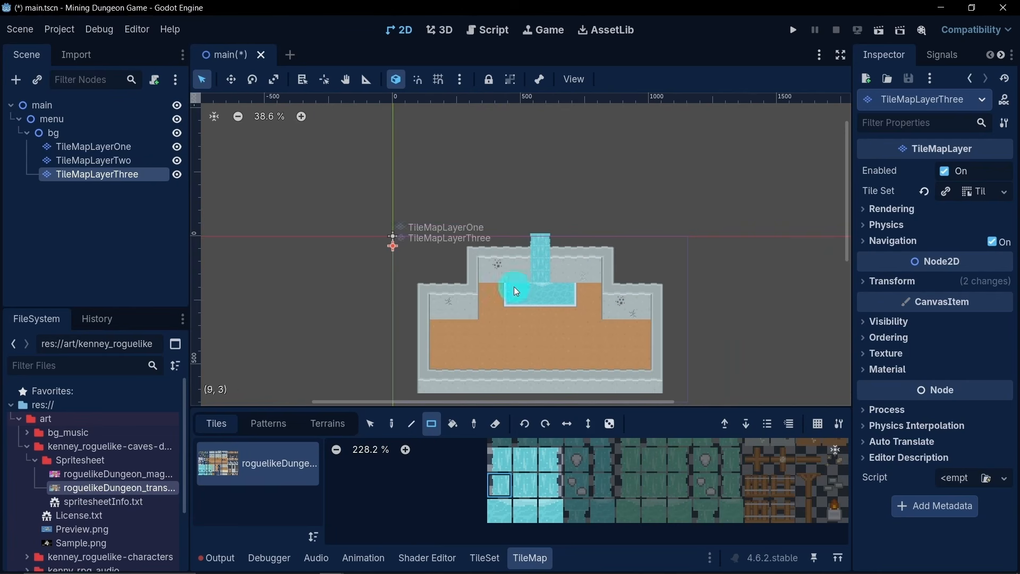
mouse_move(534, 230)
mouse_down()
mouse_move(535, 213)
mouse_move(546, 218)
mouse_move(546, 177)
mouse_move(535, 198)
mouse_move(534, 177)
mouse_up()
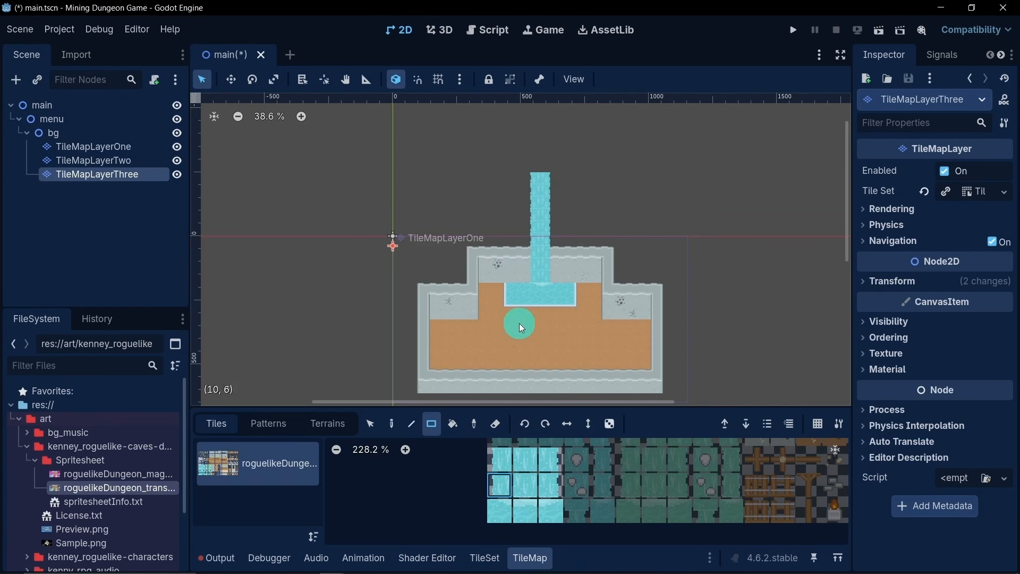
- Repaint the waterfall's left column from the pool to its upper end with the top-row left-edge waterfall tile
scroll(539, 292, up, 2)
scroll(541, 286, down, 2)
middle_drag(553, 306, 540, 228)
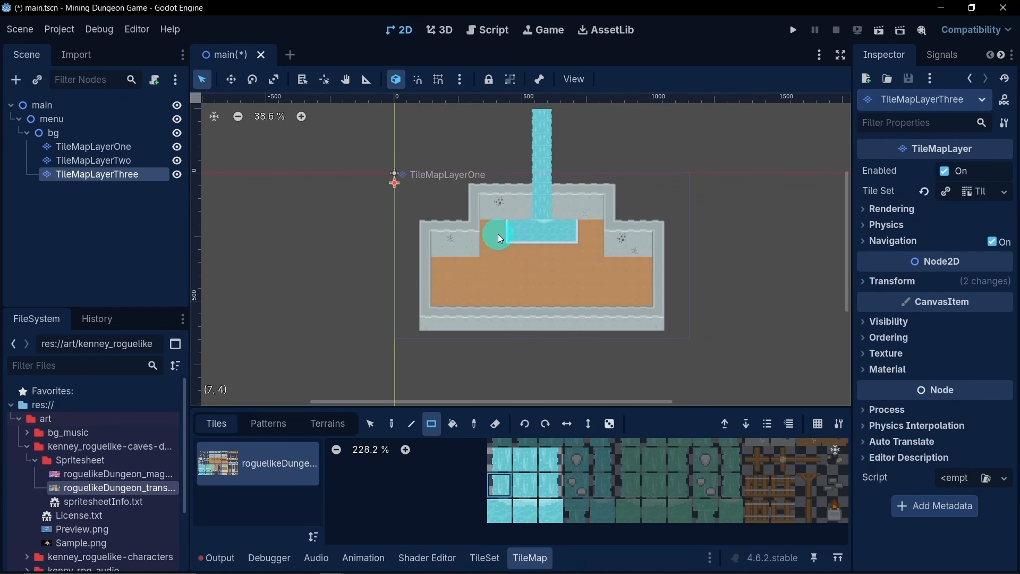
scroll(553, 209, up, 2)
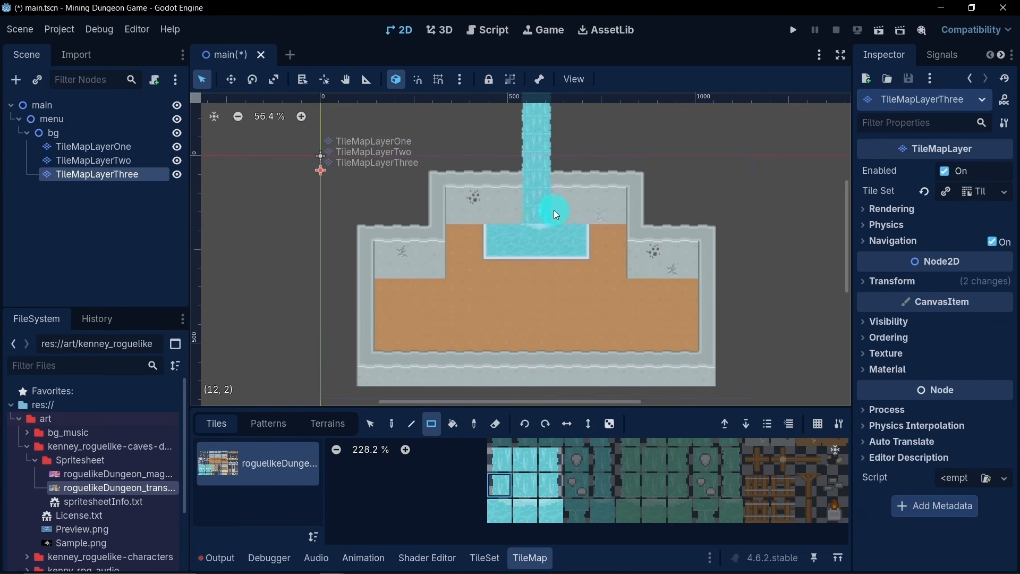
middle_drag(507, 219, 511, 245)
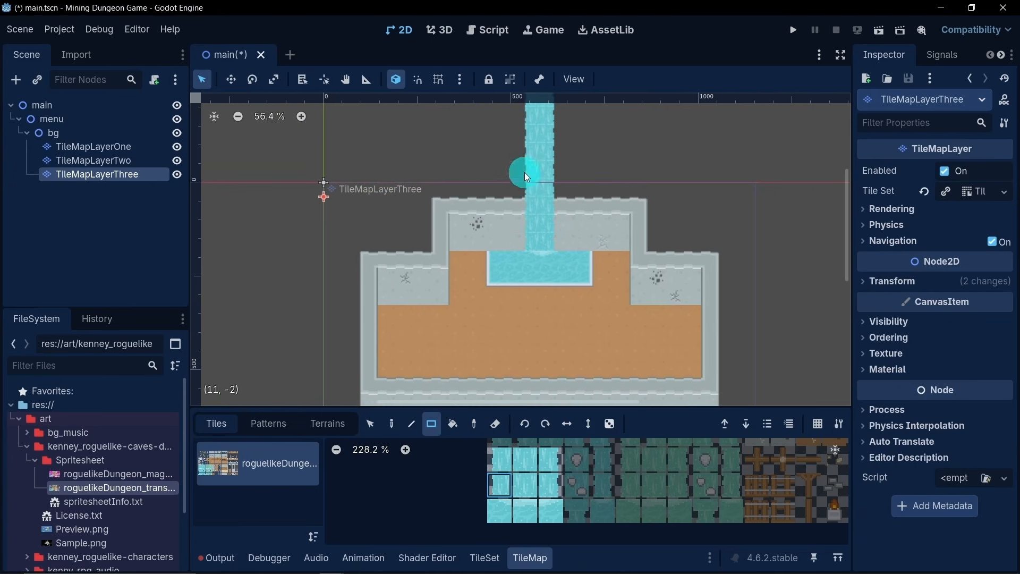
middle_drag(536, 166, 531, 241)
scroll(537, 240, up, 4)
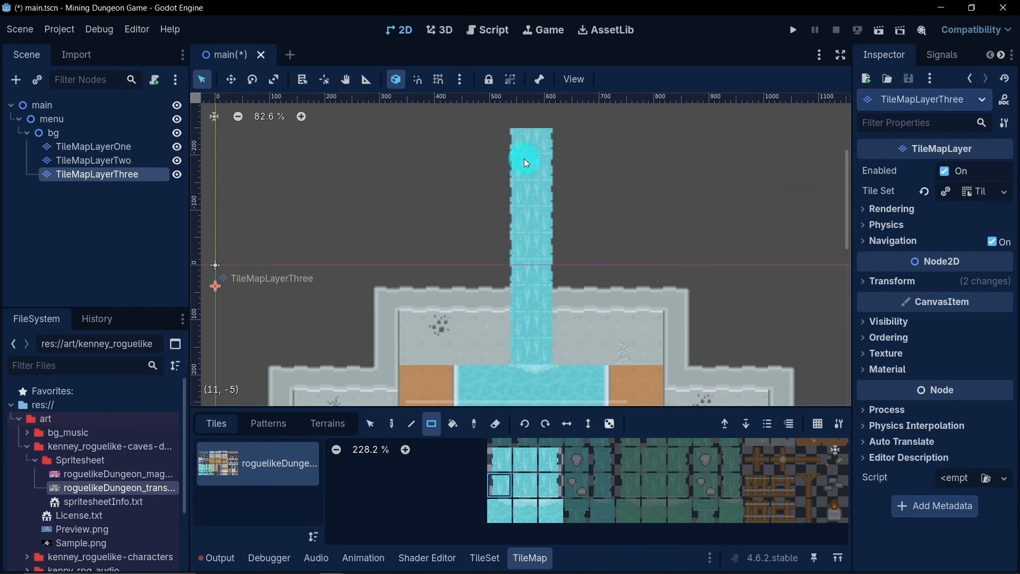
click(502, 463)
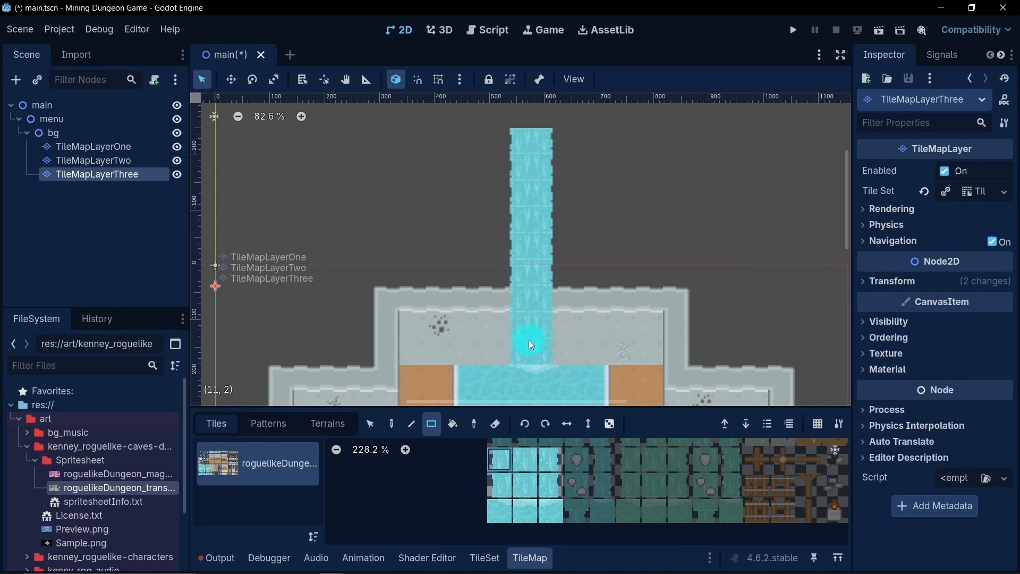
drag(521, 330, 514, 181)
drag(516, 145, 517, 144)
- Repaint the waterfall's right column over its full height with the top-row right-edge waterfall tile
click(591, 489)
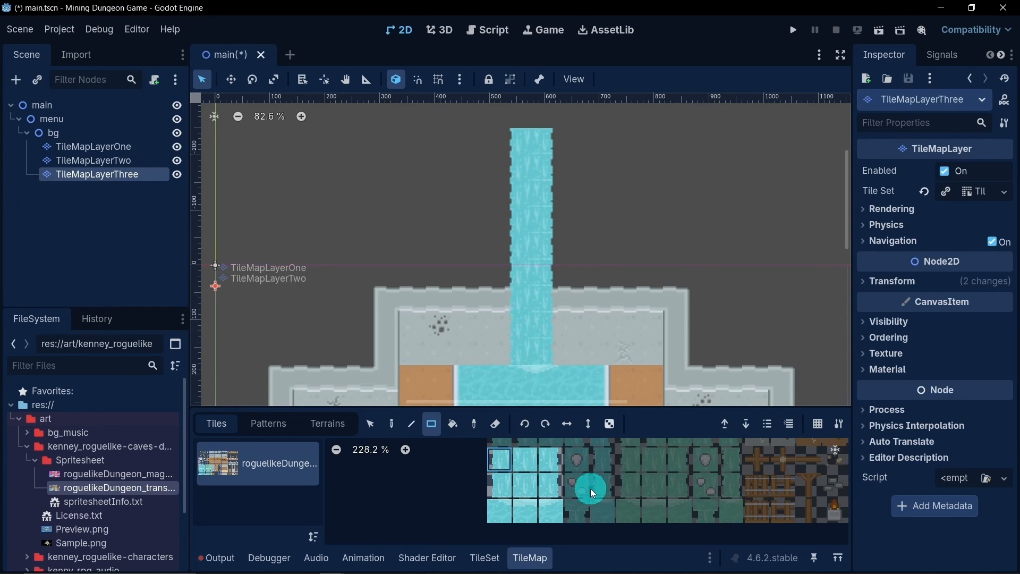
click(553, 470)
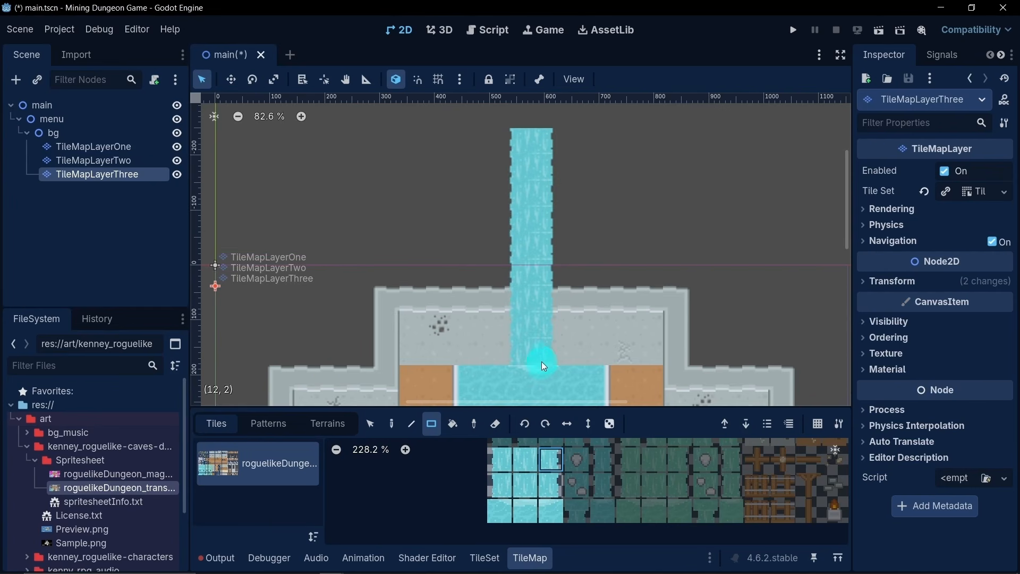
drag(541, 361, 541, 151)
- Repaint the lowest waterfall tiles just above the pool with the middle-row right-edge and left-edge waterfall tiles
click(565, 476)
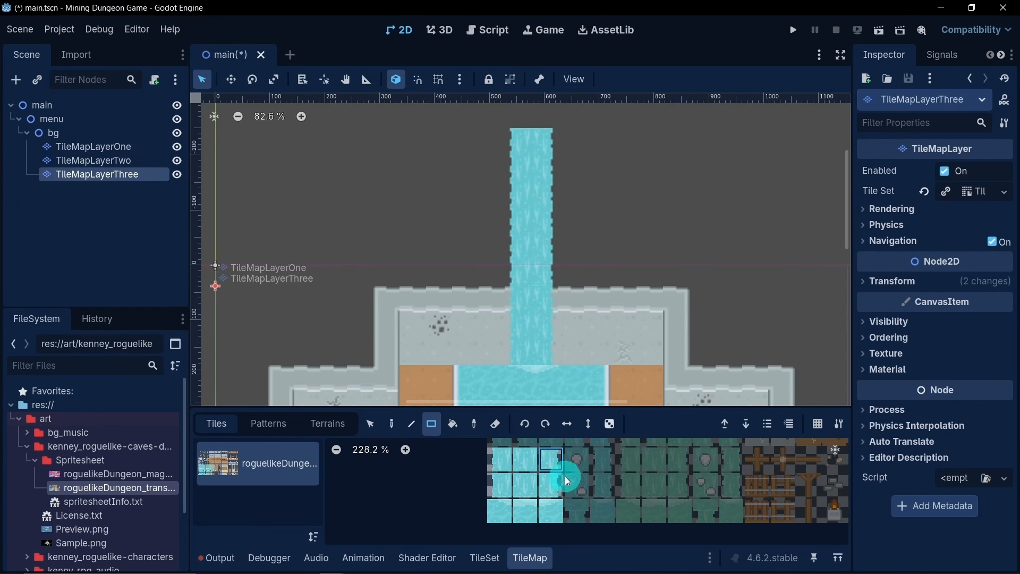
drag(538, 356, 543, 359)
click(537, 458)
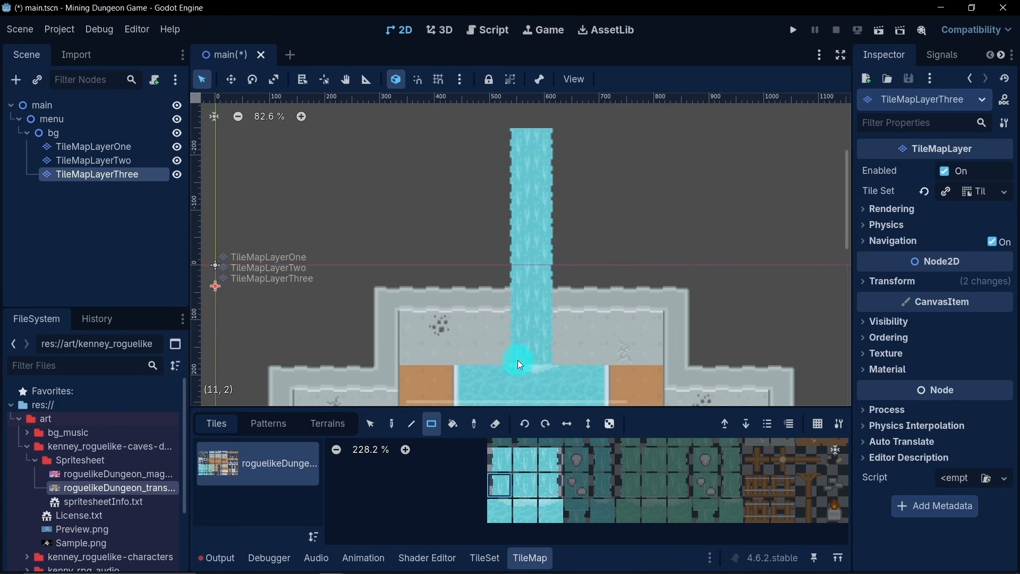
scroll(518, 359, down, 2)
scroll(534, 344, down, 4)
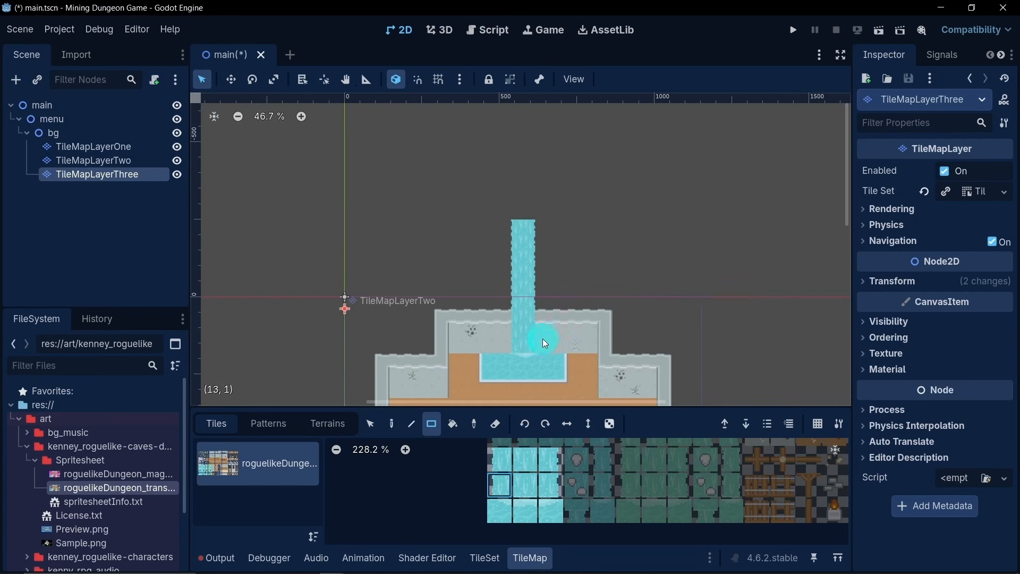
middle_drag(555, 340, 578, 278)
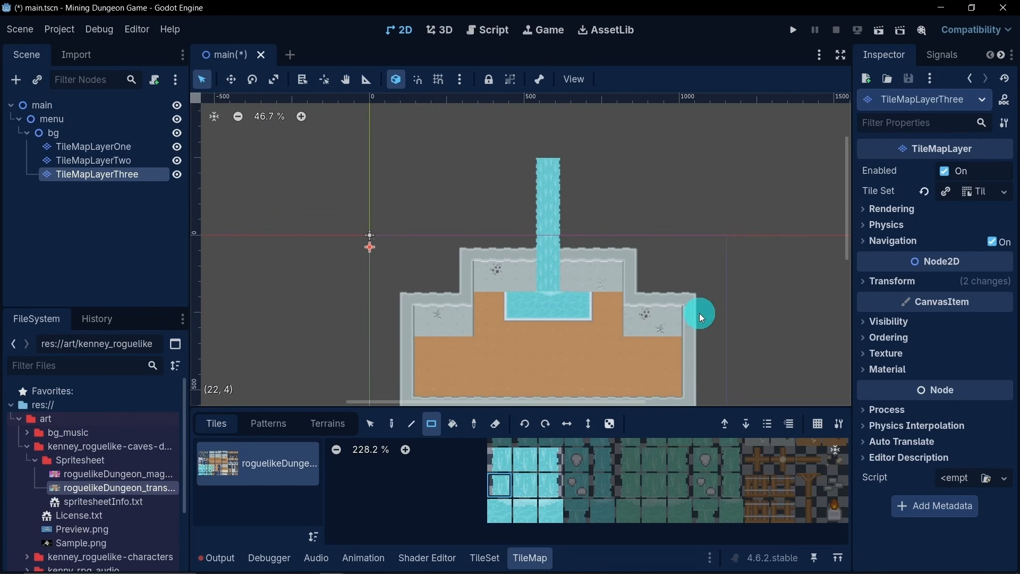
middle_drag(393, 282, 399, 239)
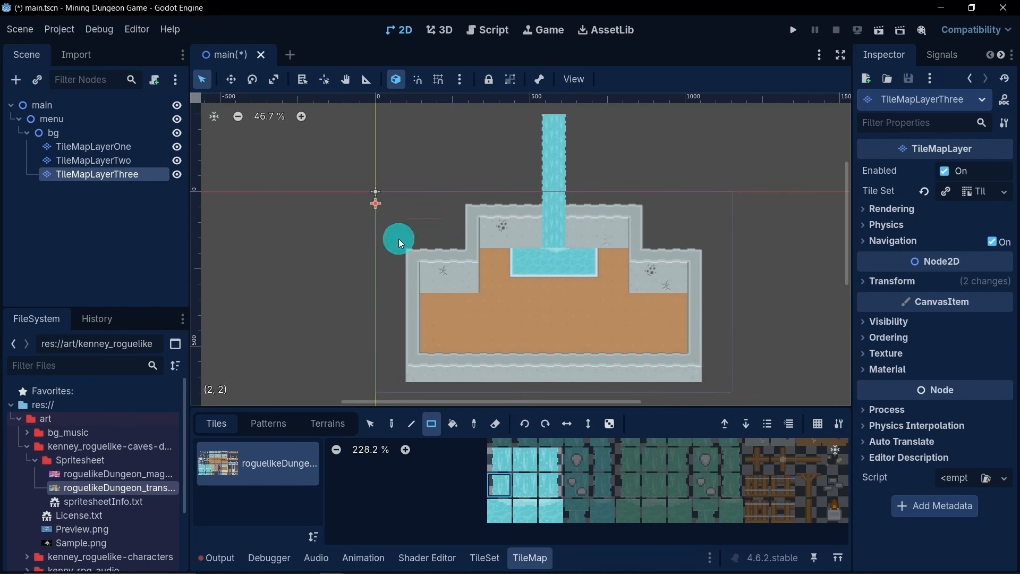
- Set the texture filter to Nearest on TileMapLayerThree and TileMapLayerTwo
click(883, 354)
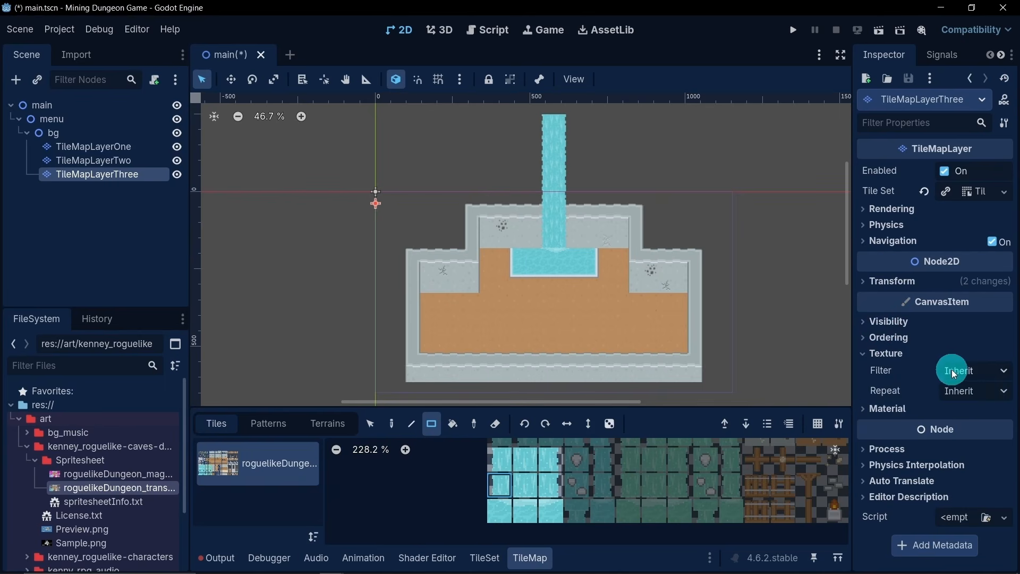
click(951, 371)
click(935, 408)
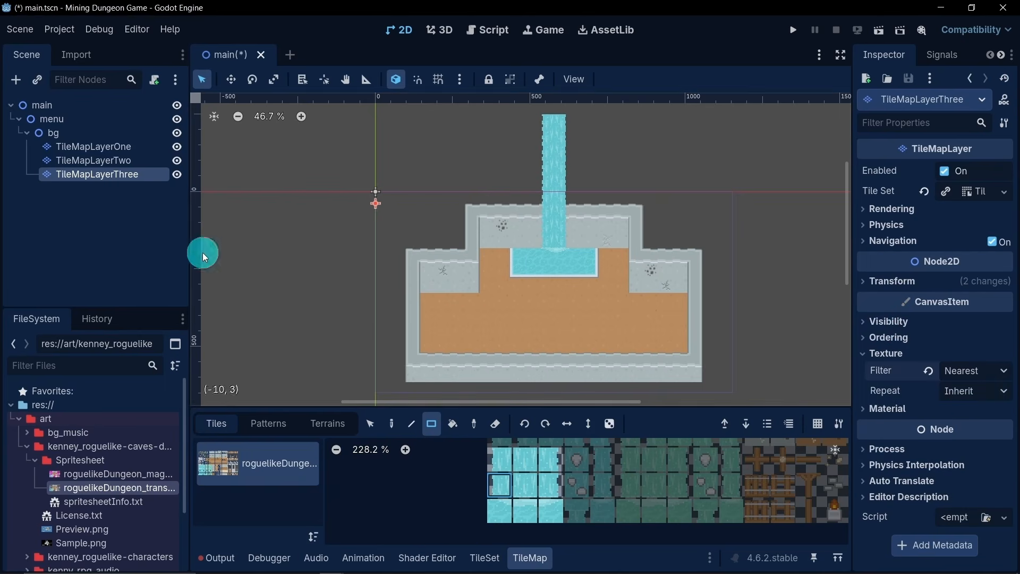
click(92, 164)
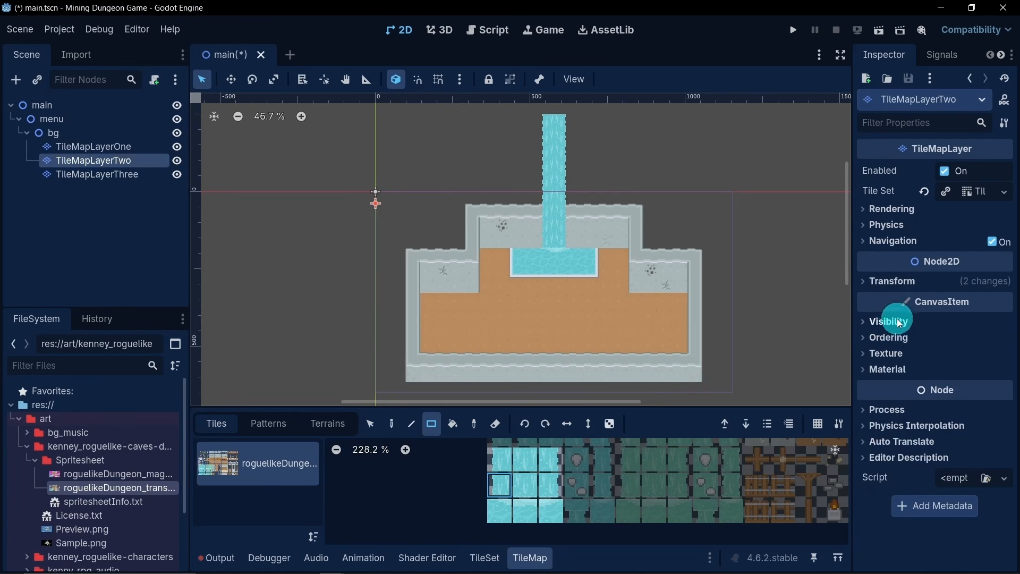
click(903, 353)
click(954, 371)
click(942, 410)
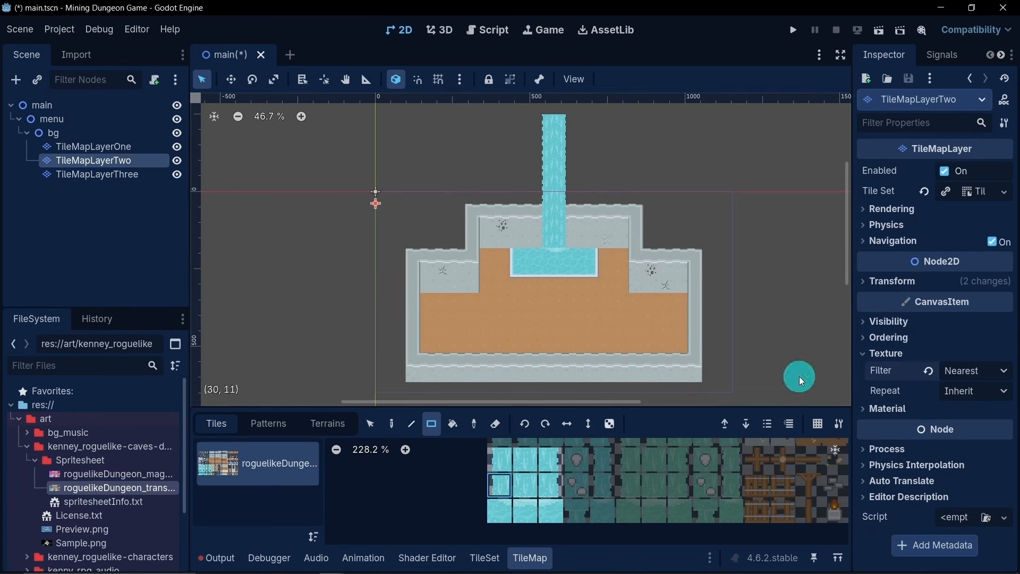
- Set TileMapLayerOne's texture filter to Nearest and clear the node selection
click(71, 147)
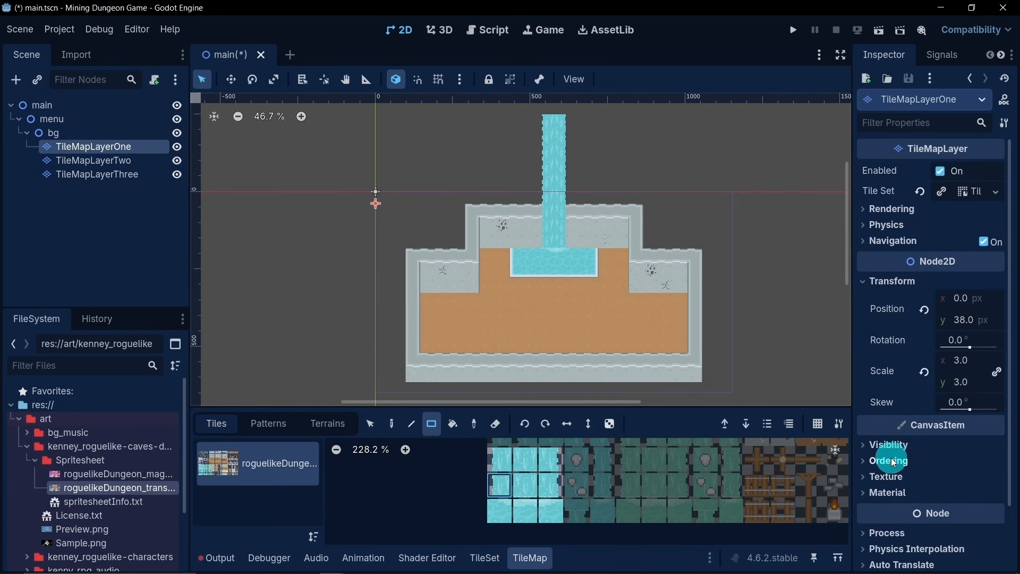
click(918, 476)
click(958, 492)
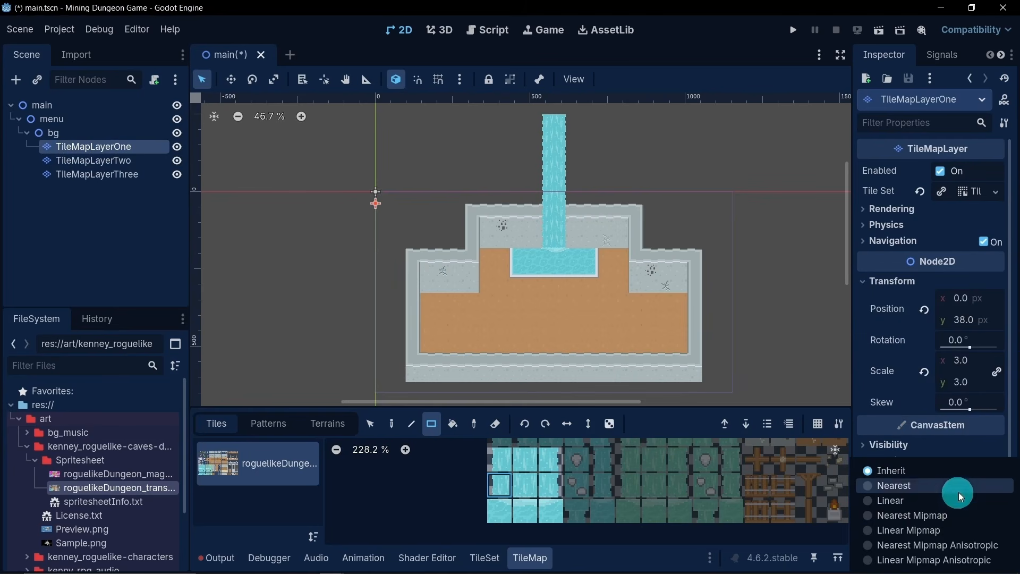
click(907, 492)
click(134, 263)
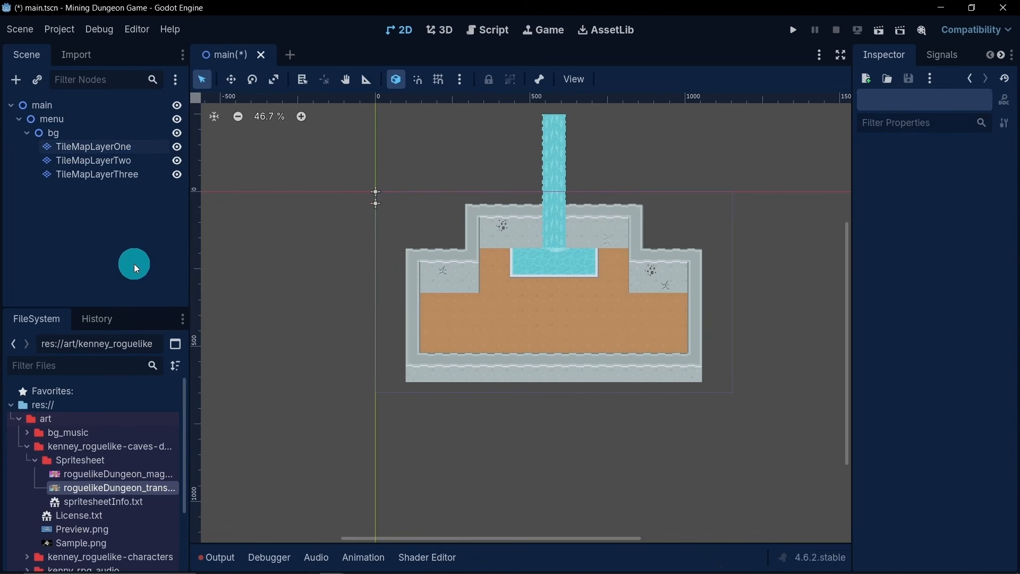
- Add the light wall-base tile directly below the enabled cracked-wall tile to TileMapLayerTwo's tile set atlas
scroll(516, 257, up, 3)
scroll(519, 247, down, 4)
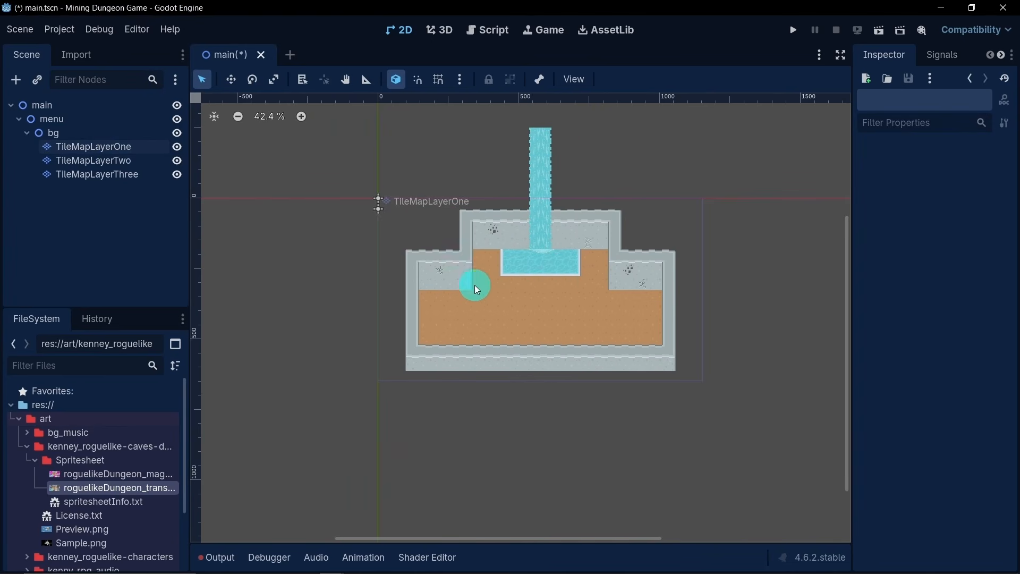
scroll(490, 295, up, 2)
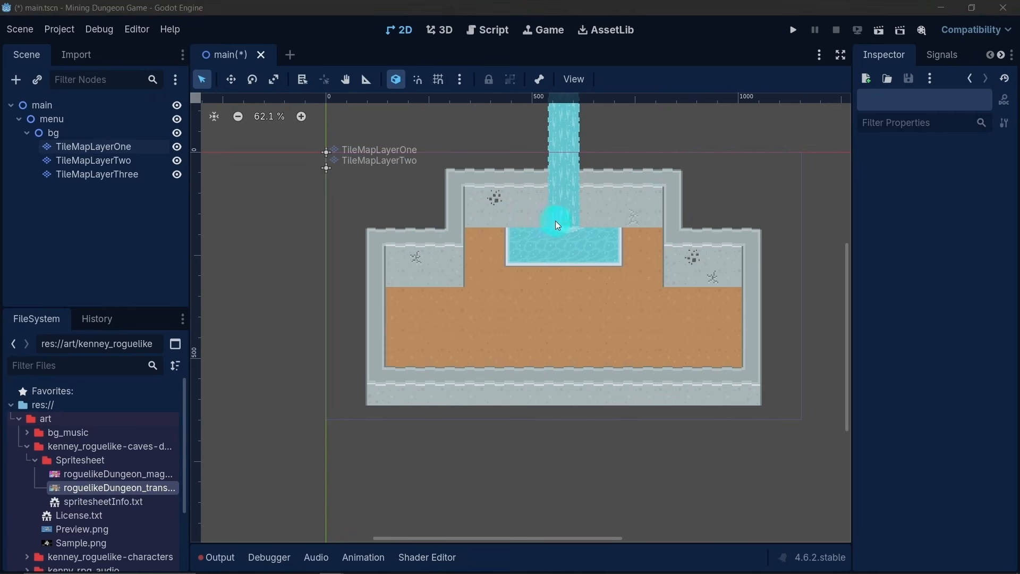
click(116, 161)
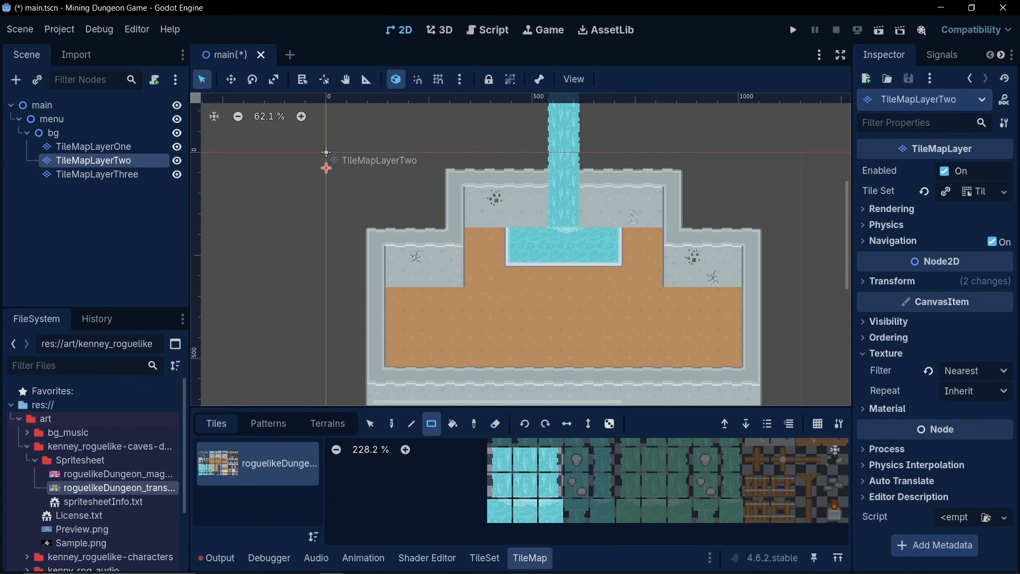
middle_drag(639, 492, 520, 504)
scroll(483, 468, down, 6)
scroll(505, 486, up, 1)
scroll(540, 443, up, 8)
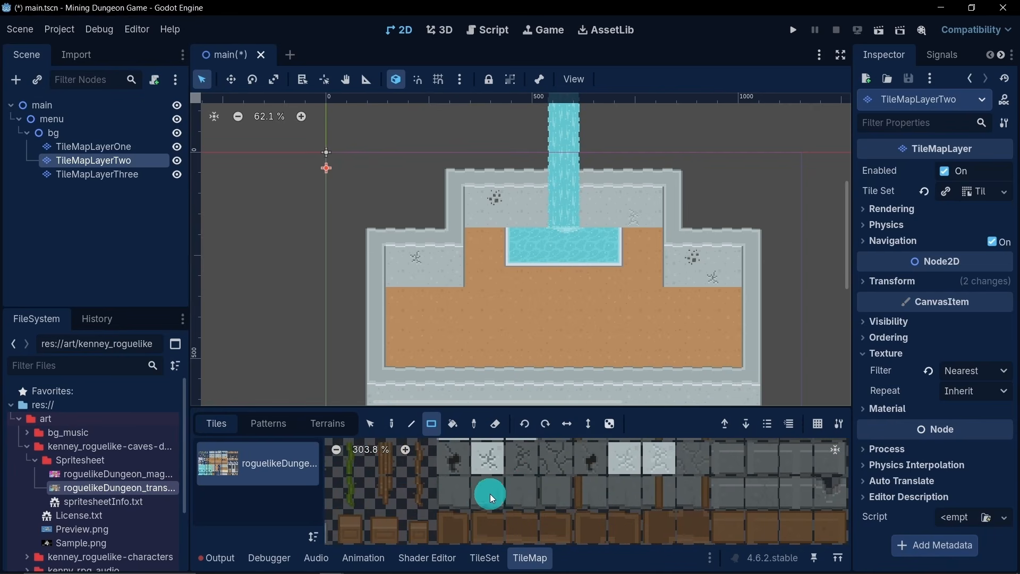
click(485, 557)
middle_drag(537, 499, 547, 406)
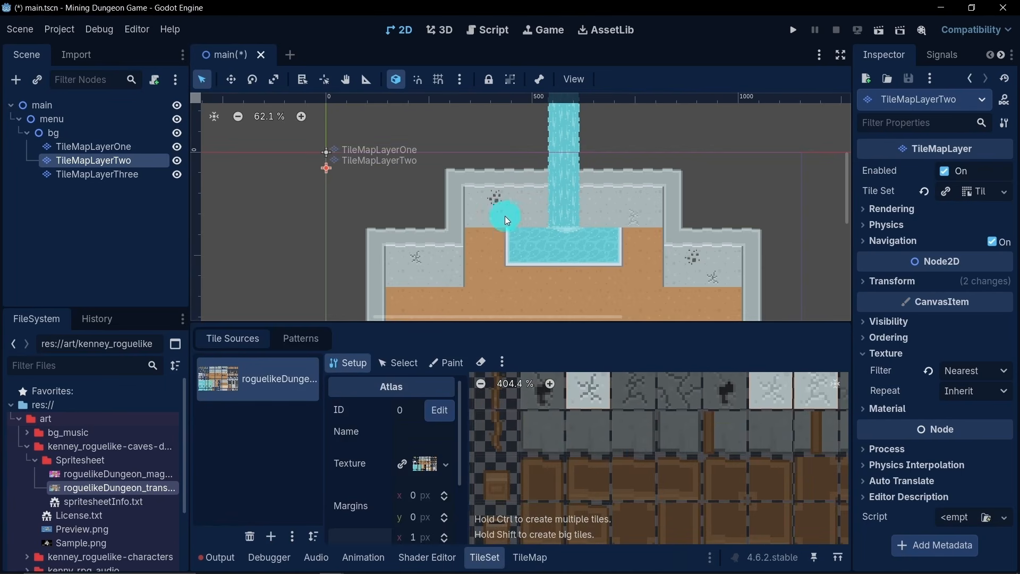
click(590, 398)
click(680, 491)
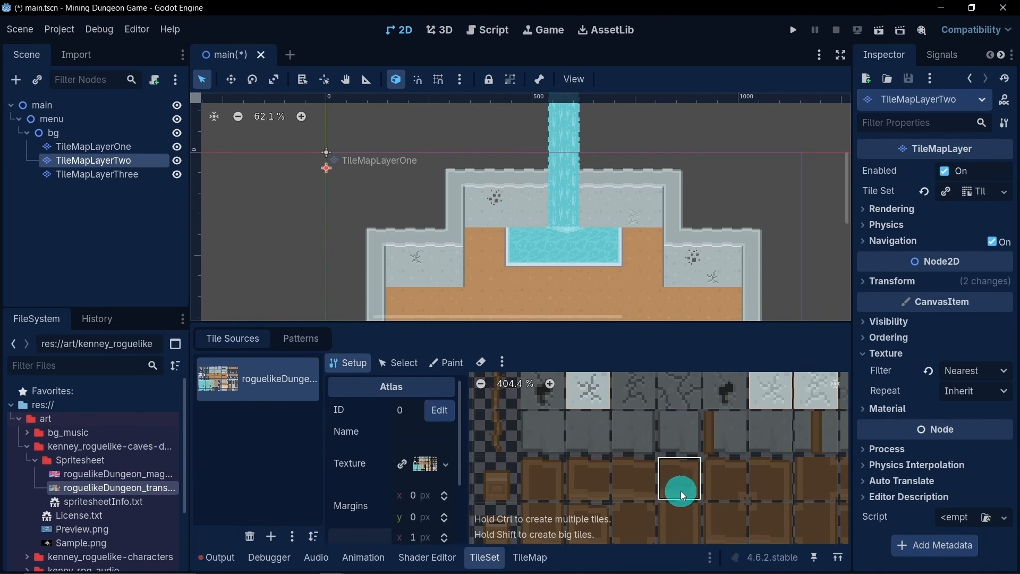
click(574, 443)
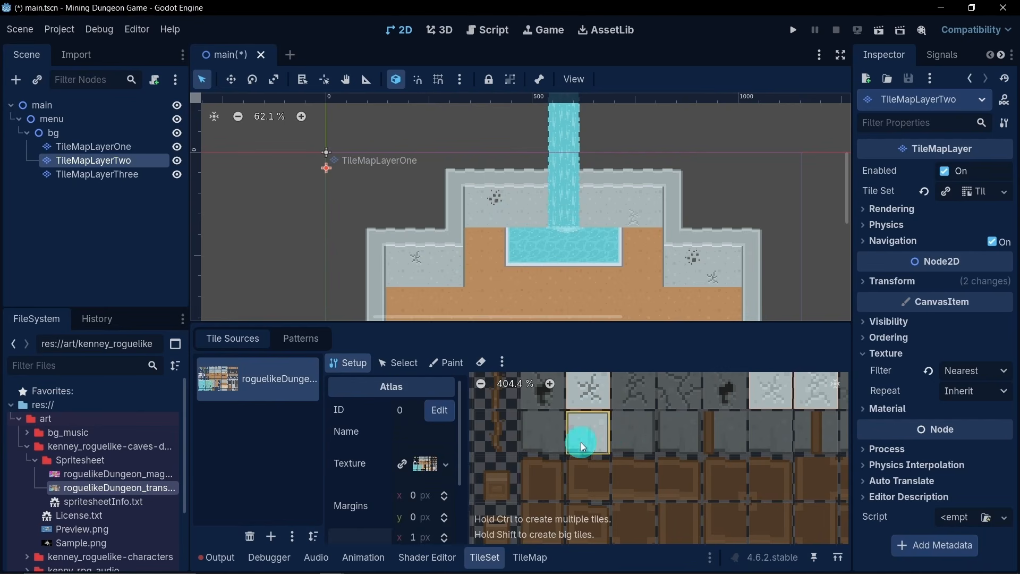
- Paint the new wall-base tile along the foot of the upper wall beside the waterfall, keeping the side alcove walls in their original tiles
click(529, 557)
click(524, 479)
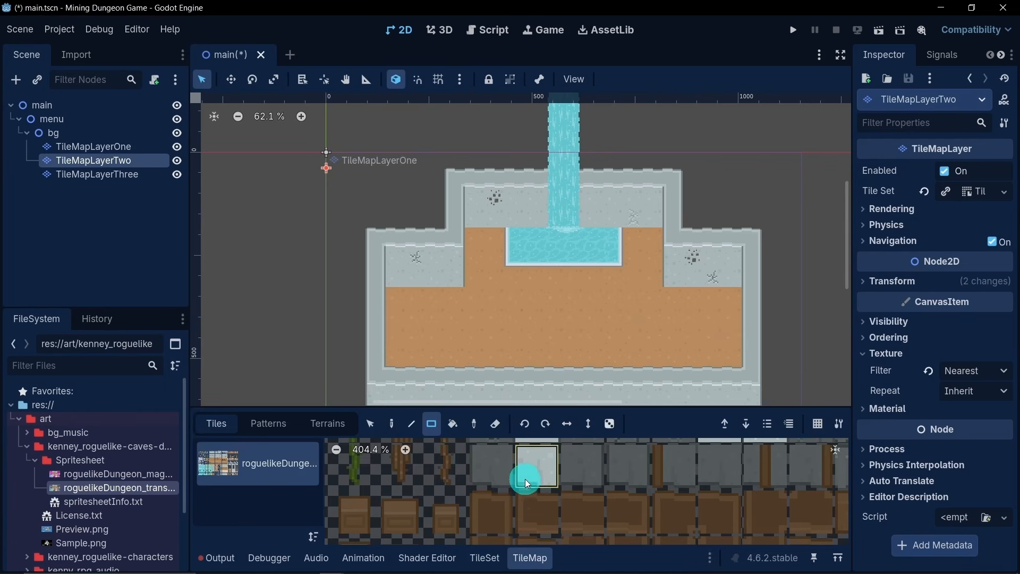
click(449, 427)
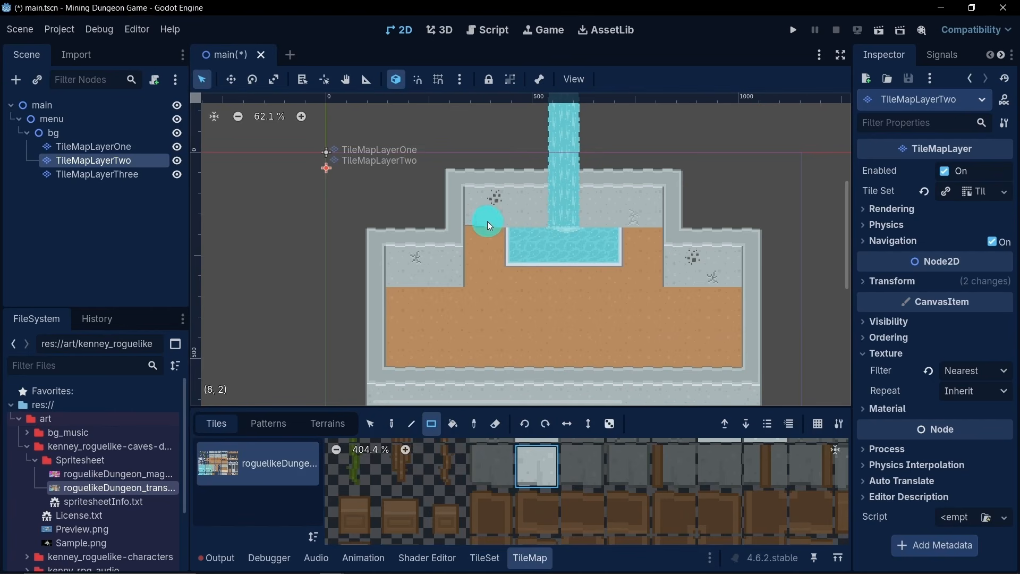
mouse_move(488, 223)
mouse_down()
mouse_move(655, 225)
mouse_move(677, 245)
mouse_move(654, 220)
mouse_move(593, 254)
mouse_move(652, 250)
mouse_move(676, 288)
mouse_move(697, 280)
mouse_move(716, 296)
mouse_move(700, 286)
mouse_move(684, 310)
mouse_up()
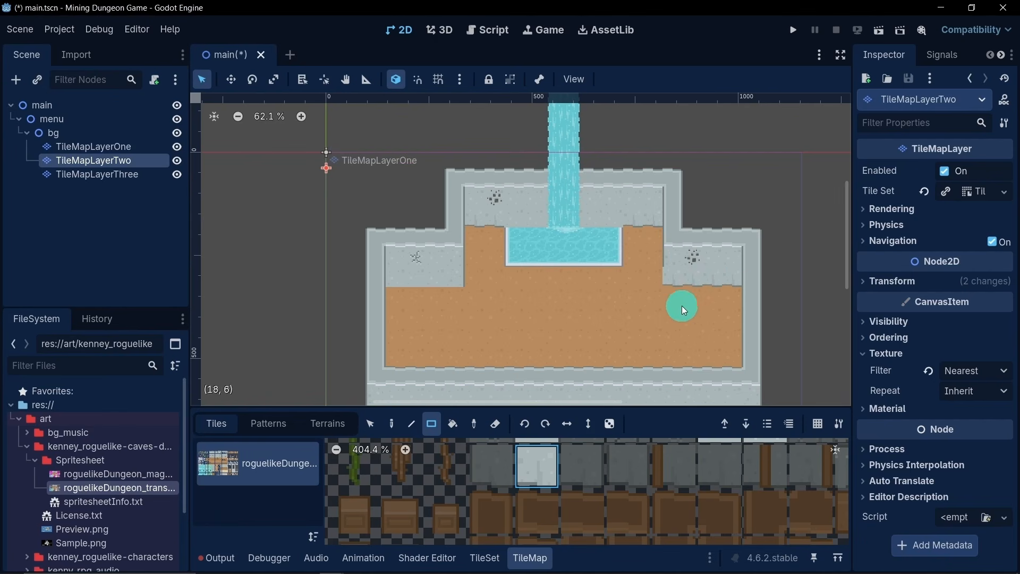
drag(602, 284, 418, 290)
drag(559, 348, 563, 341)
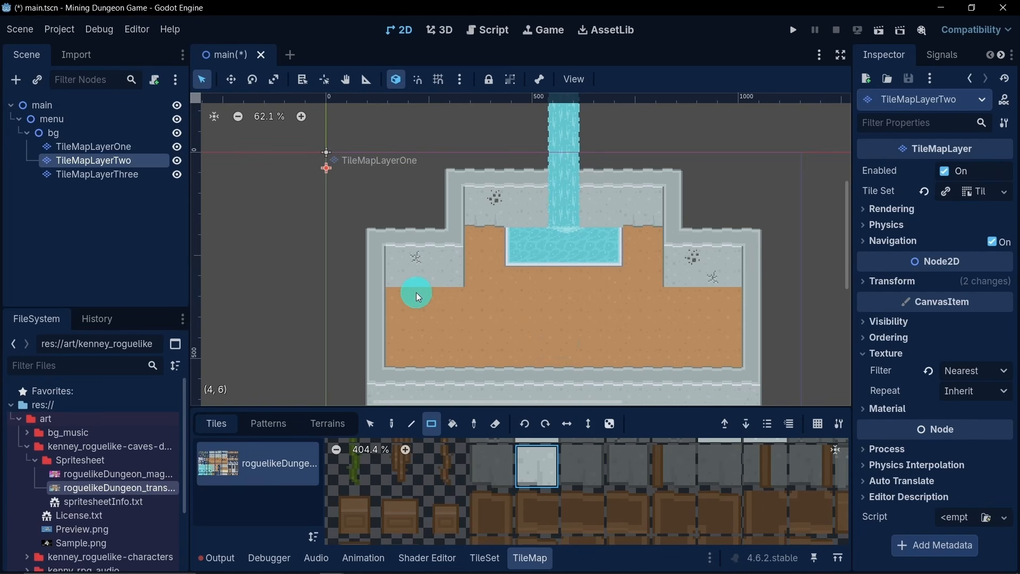
- Place the rightmost enabled cracked-wall tile on the upper wall to the right of the waterfall, near the corner
scroll(634, 269, up, 2)
scroll(633, 264, down, 1)
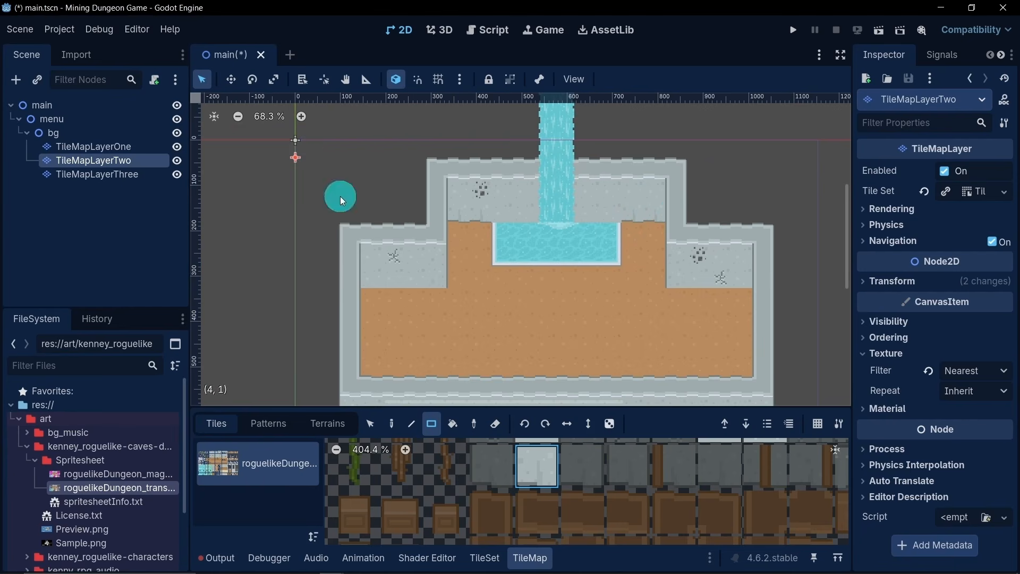
scroll(613, 515, down, 2)
click(703, 484)
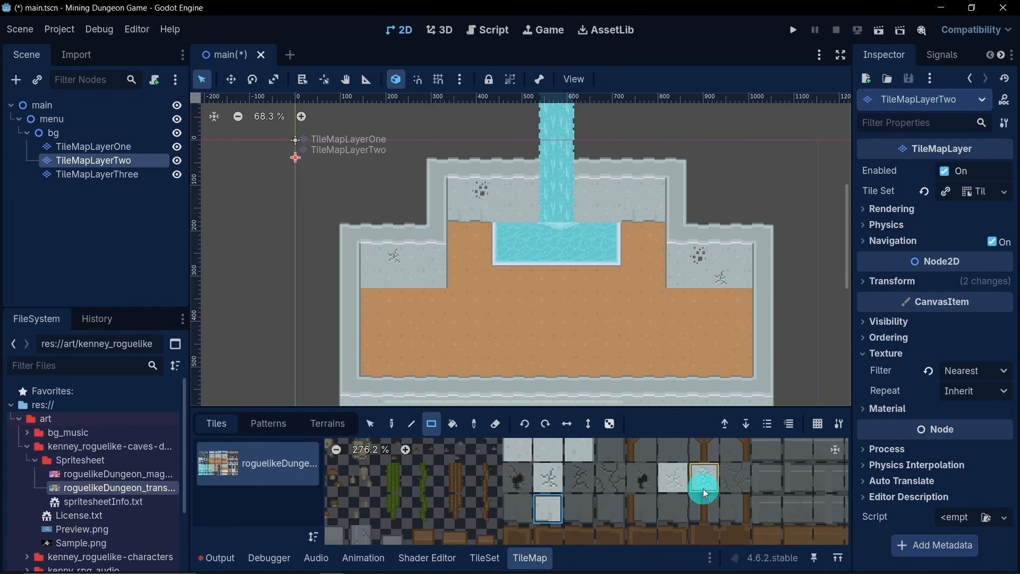
click(651, 200)
scroll(613, 303, down, 5)
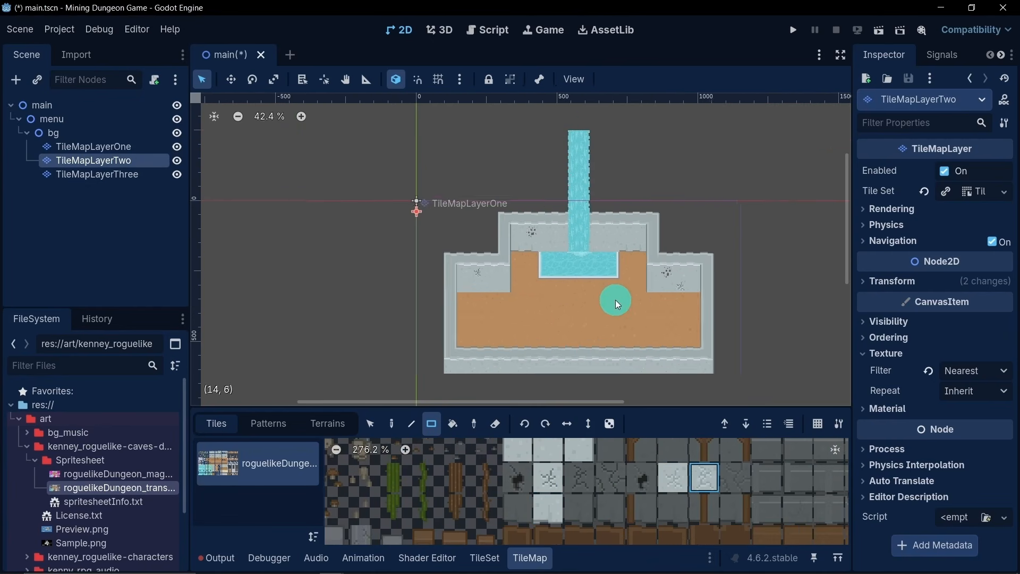
scroll(621, 277, up, 5)
middle_drag(626, 269, 603, 280)
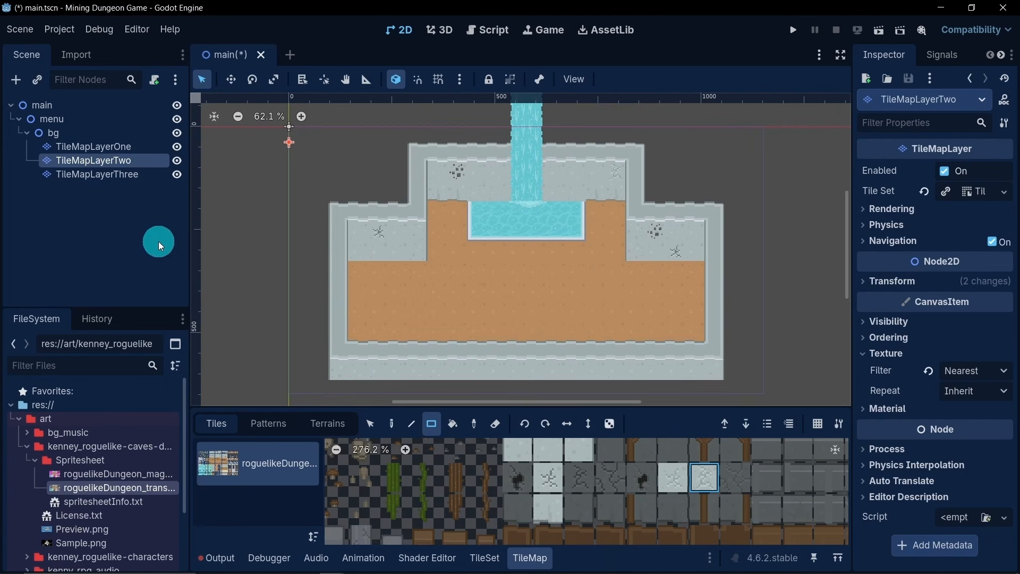
- Close the tile map editor and collapse the Kenney roguelike caves folder and the art folder in the project files
click(530, 557)
click(27, 451)
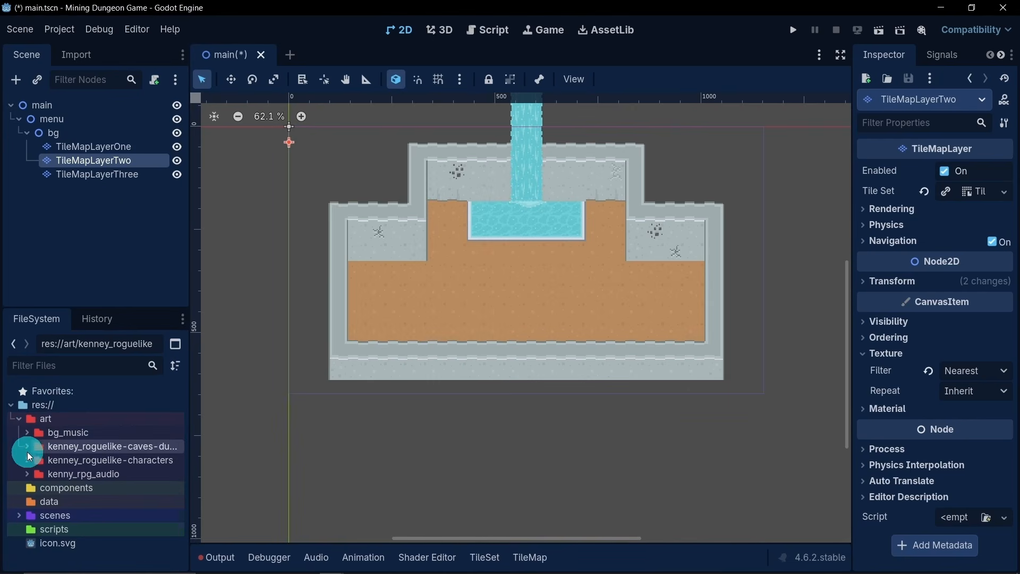
click(19, 419)
scroll(519, 231, down, 1)
scroll(519, 232, down, 1)
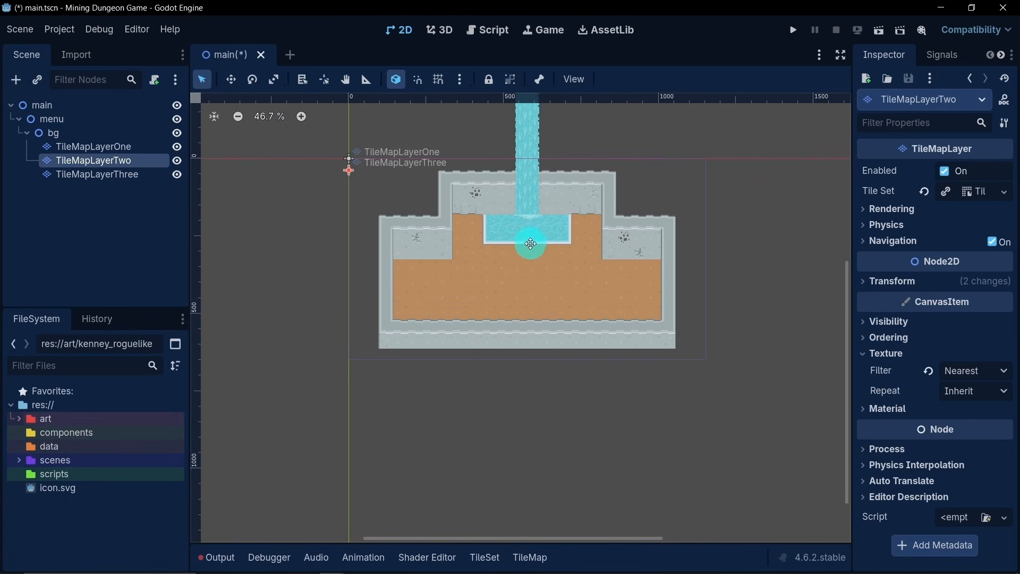
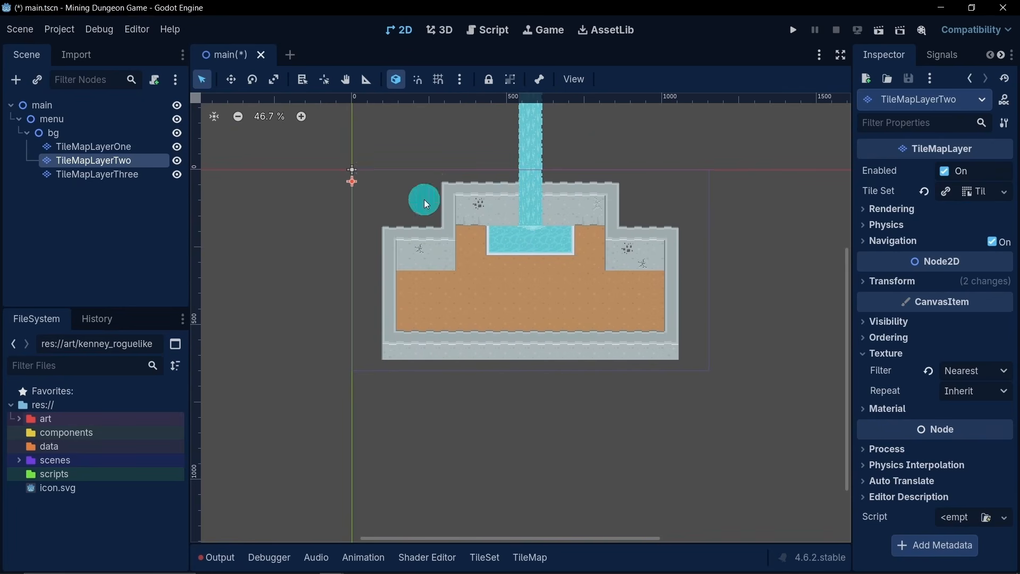
- Collapse the bg branch in the scene tree and clear the node selection
scroll(553, 276, up, 2)
scroll(503, 215, up, 2)
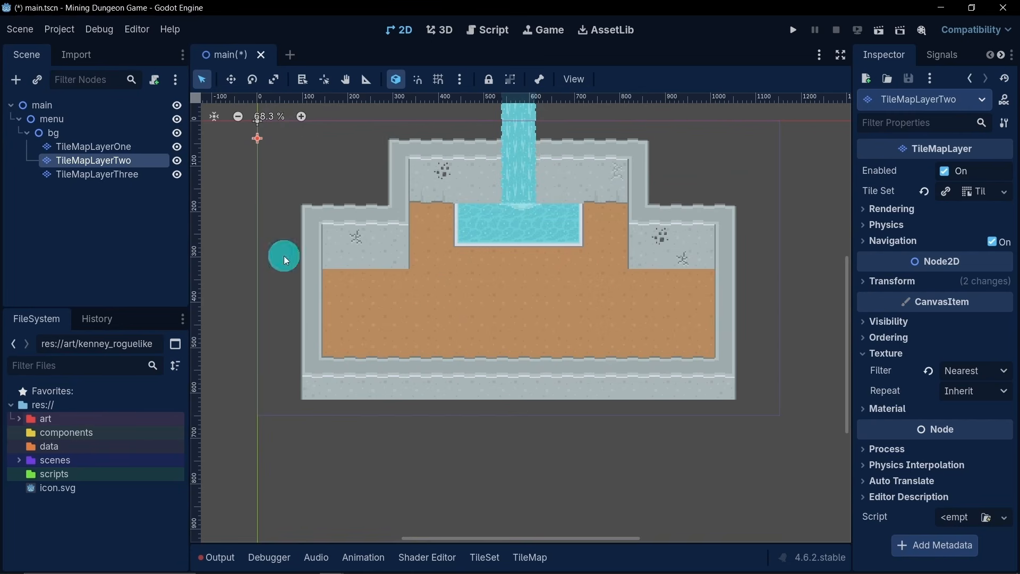
click(27, 142)
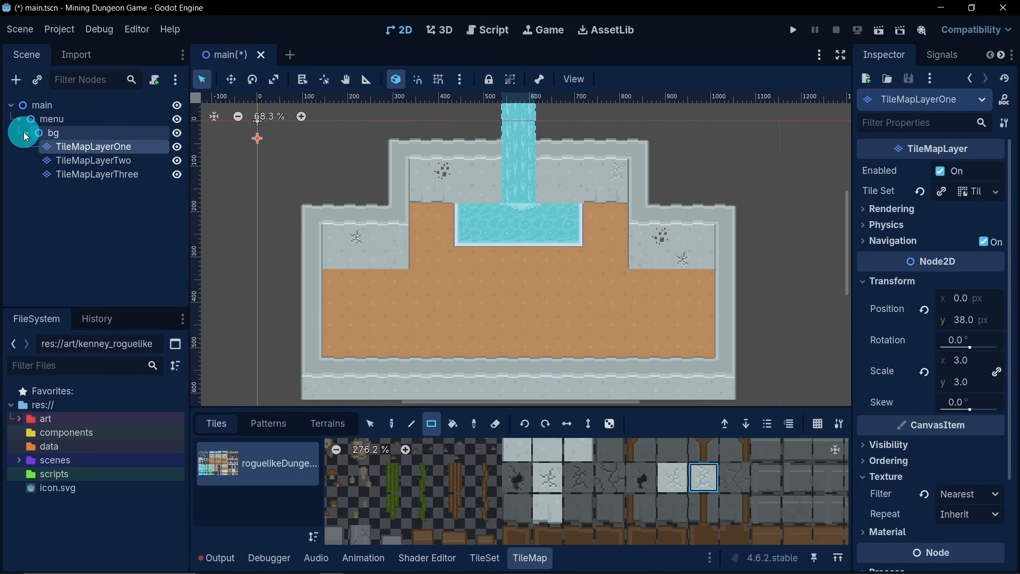
click(27, 133)
click(68, 219)
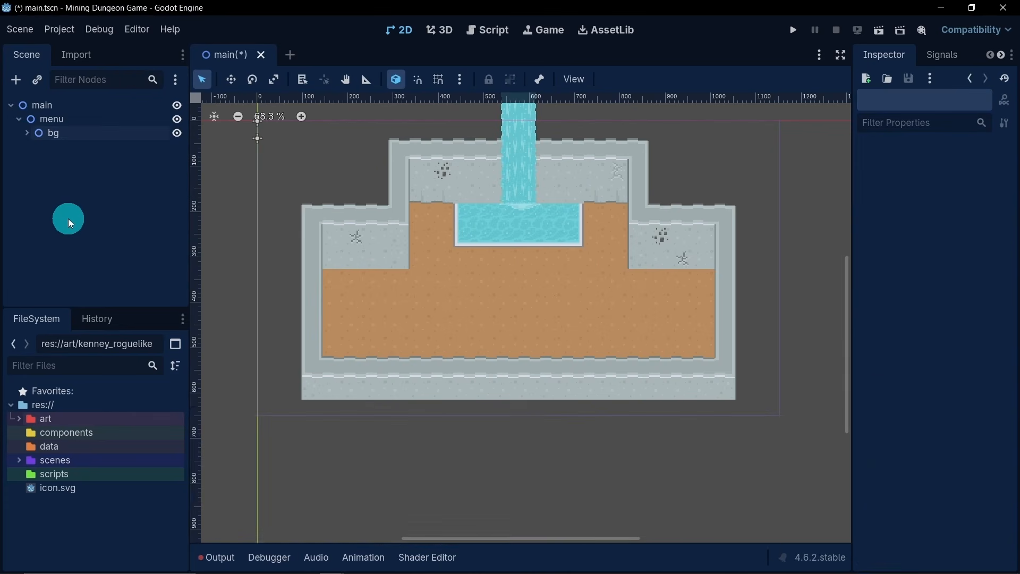
- Add a Node2D as a child of the menu node
right_click(58, 120)
click(107, 135)
text(til)
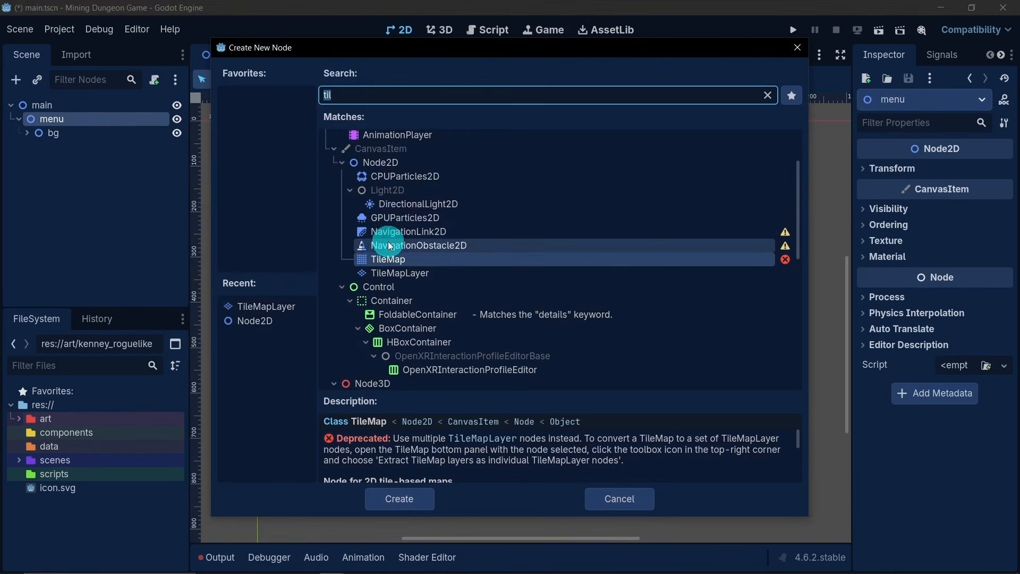
click(391, 162)
double_click(393, 163)
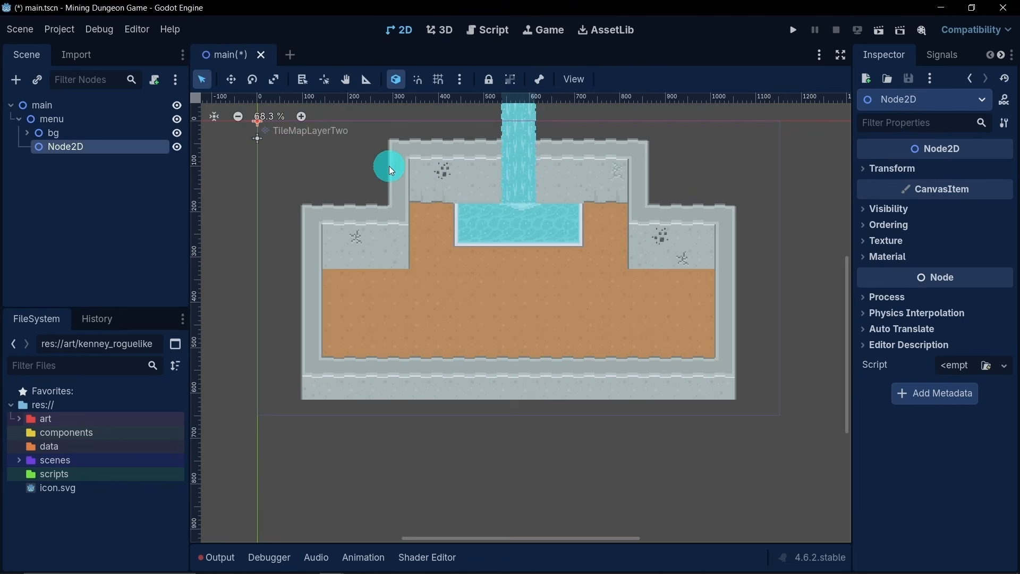
- Rename the new Node2D under menu to playGame
double_click(113, 149)
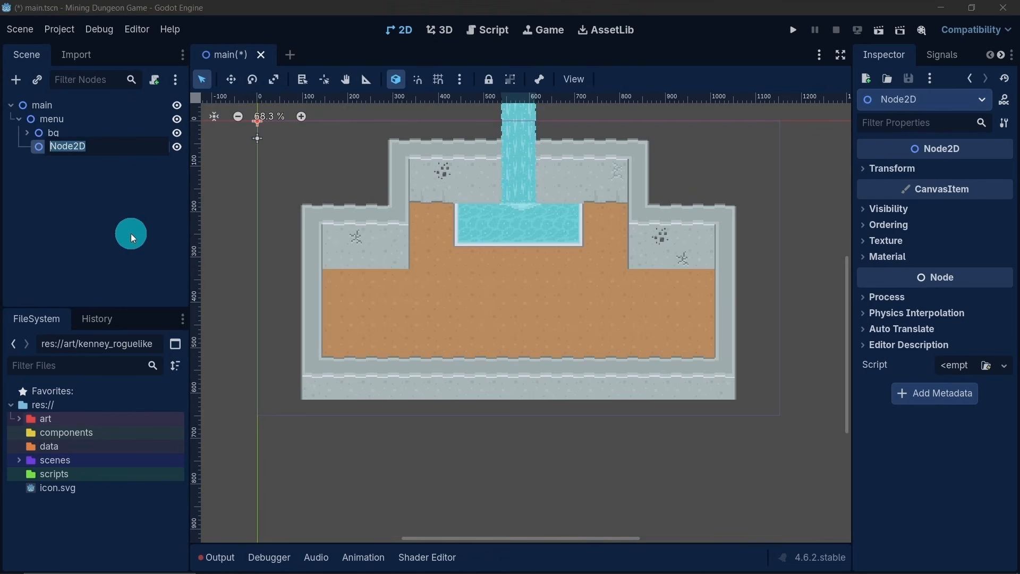
text(Play)
key(BackSpace)
key(BackSpace)
key(BackSpace)
key(BackSpace)
text(player)
text(Game)
key(BackSpace)
key(BackSpace)
key(BackSpace)
key(BackSpace)
key(BackSpace)
key(BackSpace)
text(Game)
key(Return)
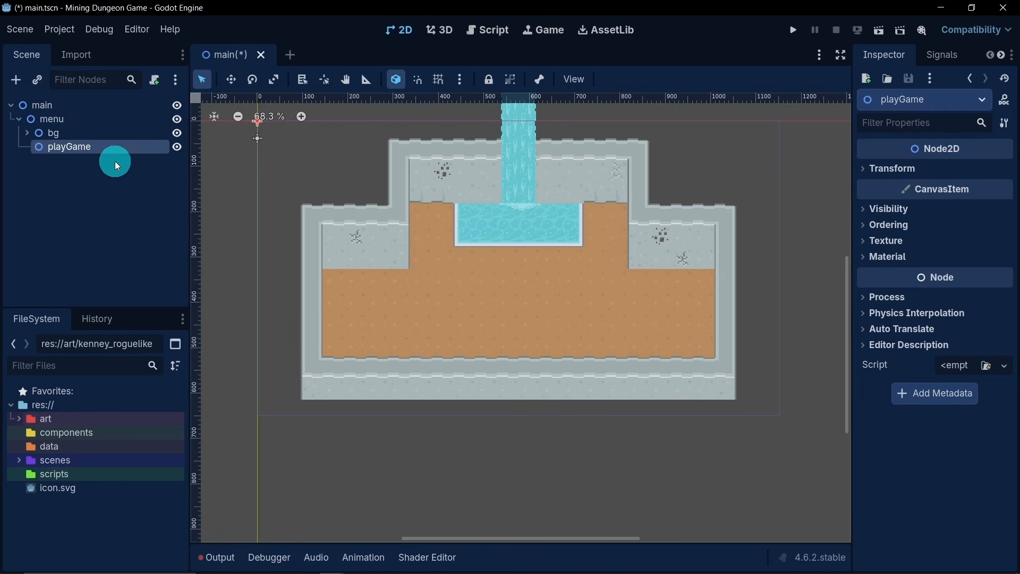
- Add a Label node as a child of playGame
right_click(96, 148)
click(141, 161)
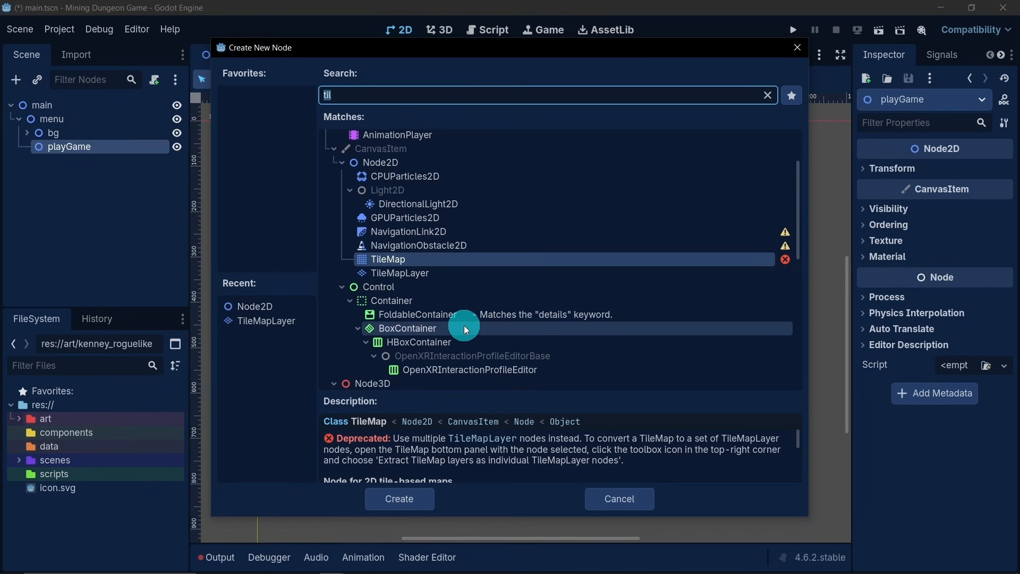
key(BackSpace)
key(BackSpace)
key(BackSpace)
text(l)
double_click(381, 259)
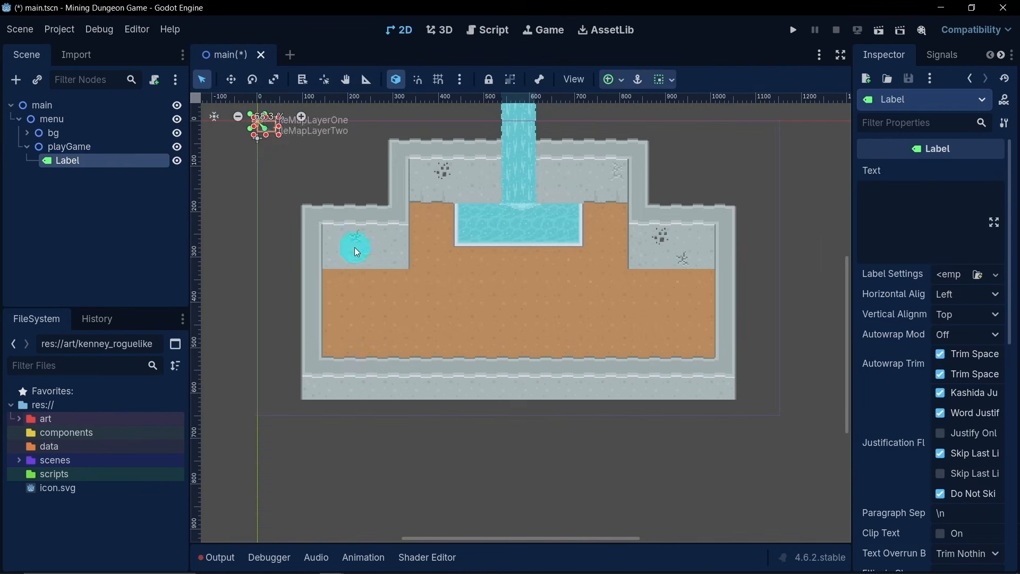
- Resize the label from the origin to span the full viewport width, about 1150 by 250 px
drag(279, 135, 781, 236)
scroll(813, 213, up, 2)
scroll(813, 209, up, 3)
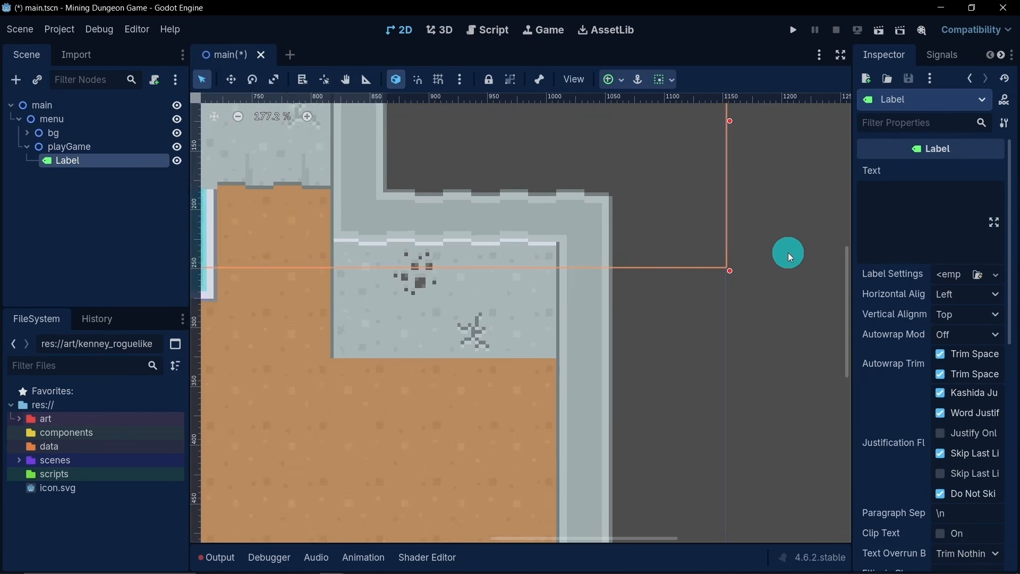
drag(722, 273, 719, 273)
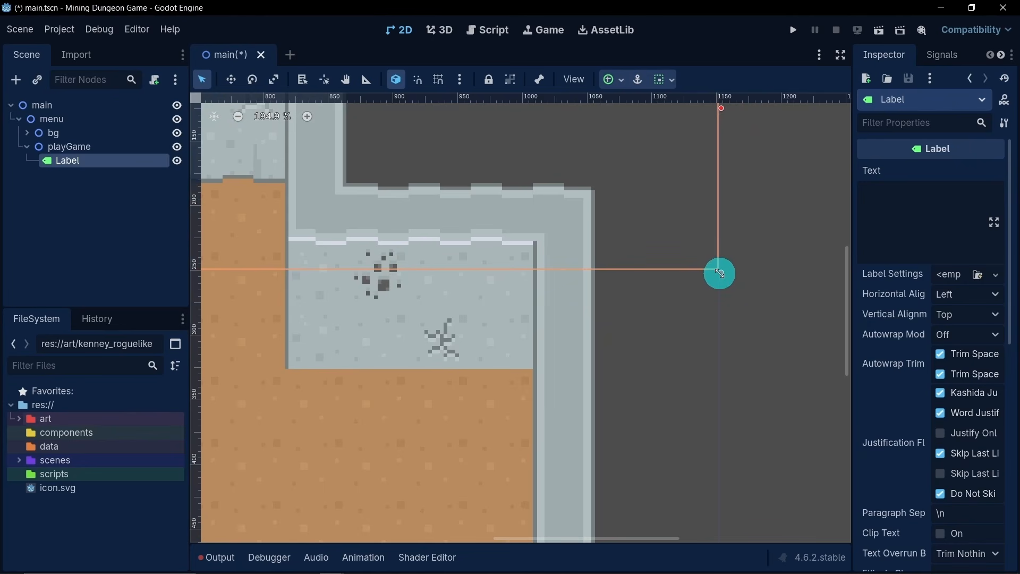
scroll(588, 264, down, 5)
middle_drag(468, 265, 520, 270)
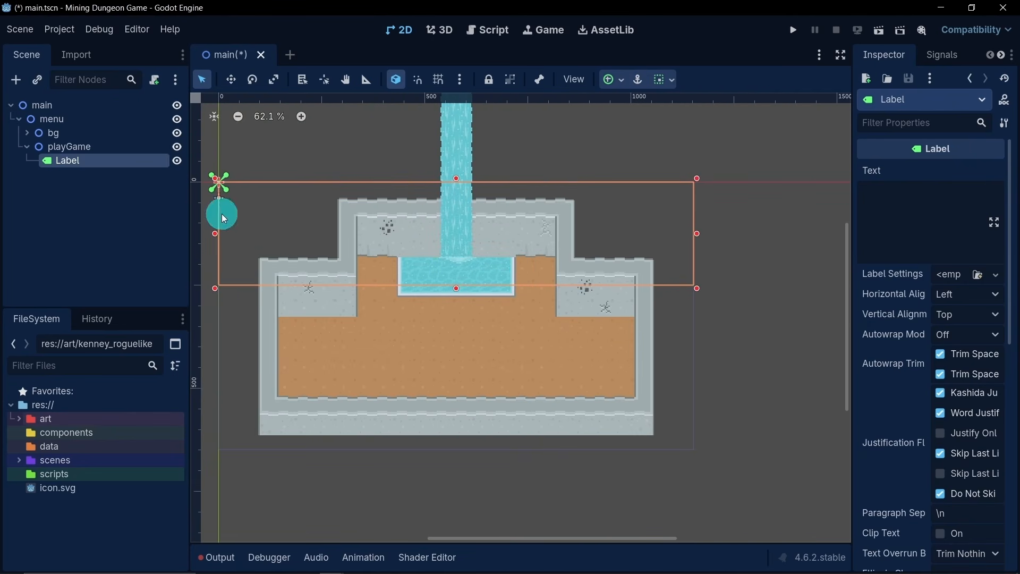
- Set the label's text to "Mining Dungeon"
click(904, 204)
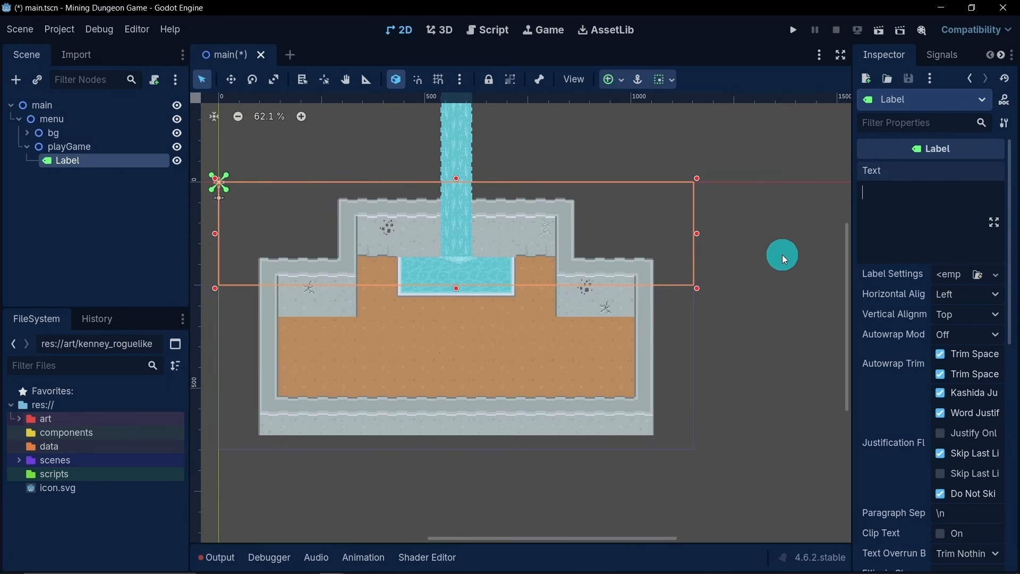
text(Mining Dungeon)
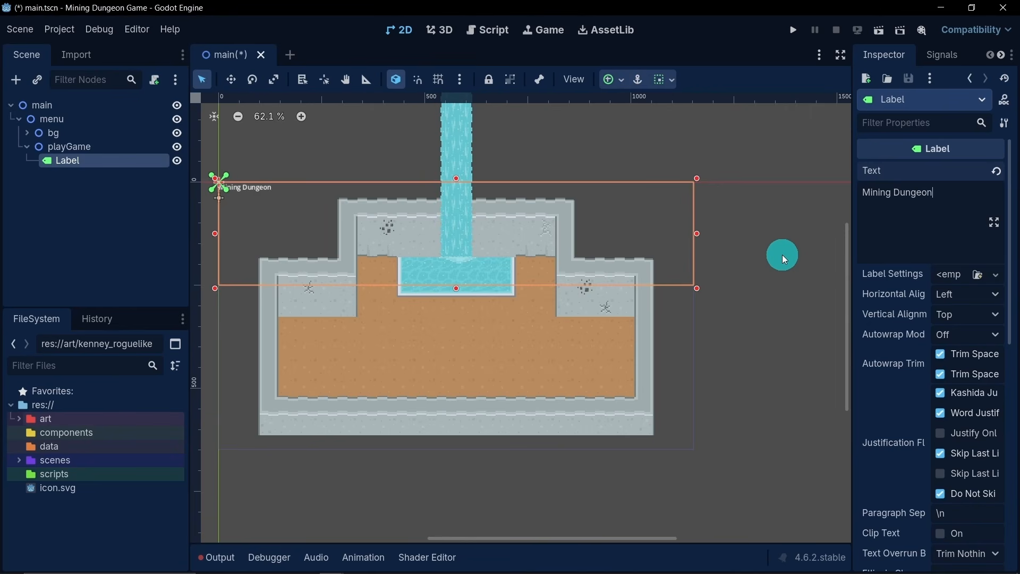
- Set both the horizontal and vertical alignment of the label to Center
click(956, 294)
click(960, 331)
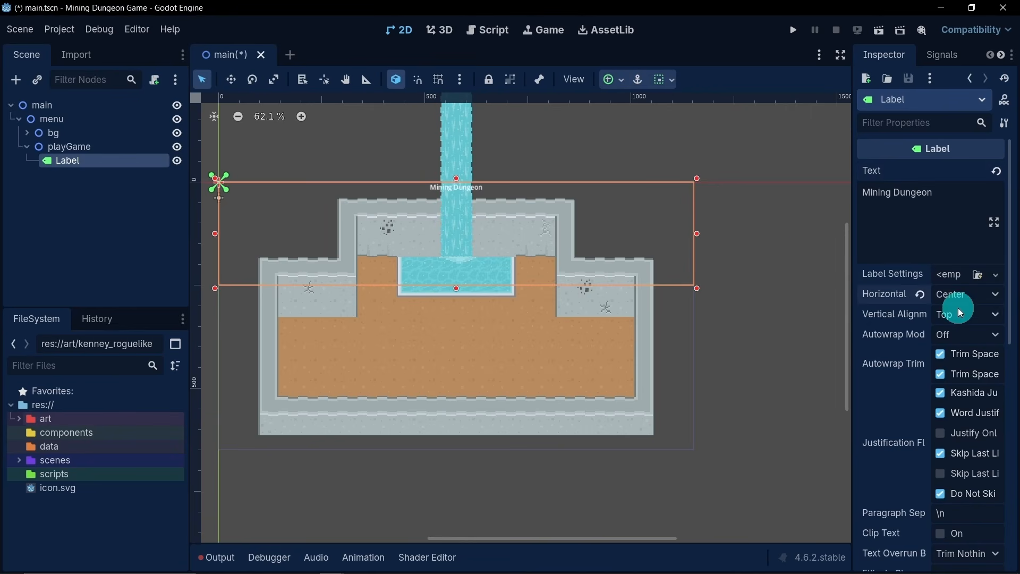
click(960, 313)
click(961, 340)
- Assign a new LabelSettings resource to the label and expand its font properties
click(951, 275)
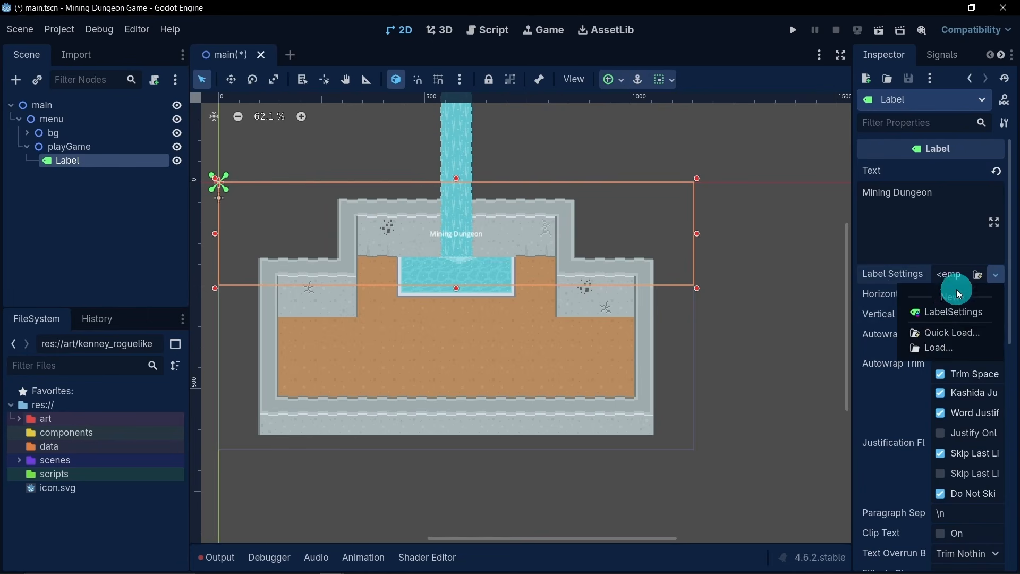
click(949, 313)
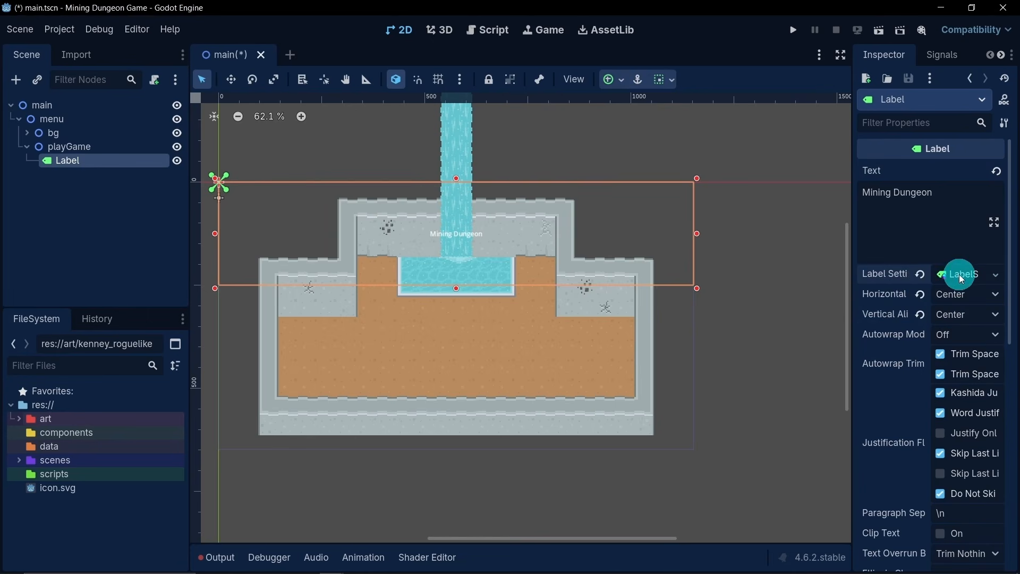
click(960, 276)
click(908, 334)
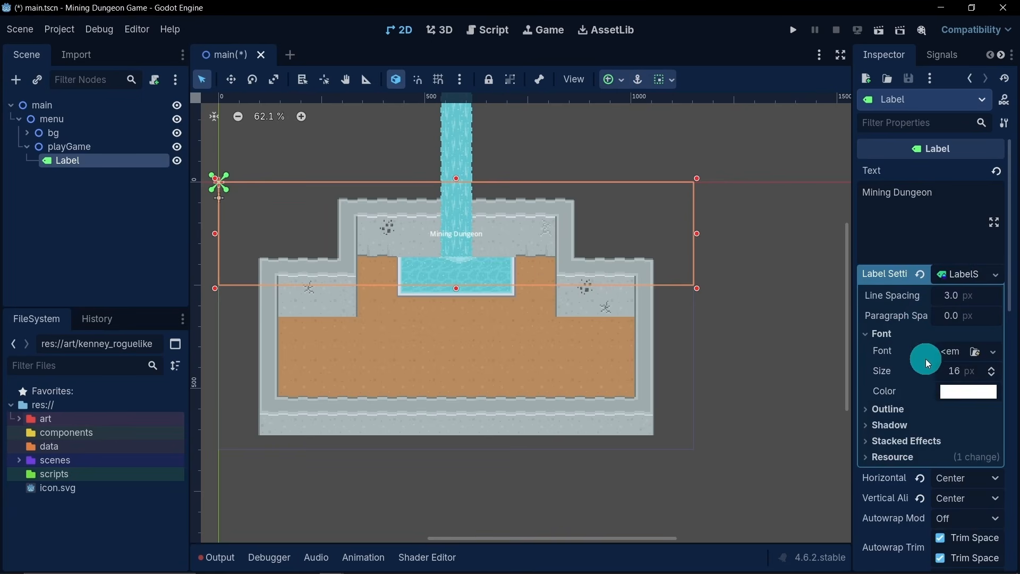
- Try a font size of 70 px for the label text
click(953, 371)
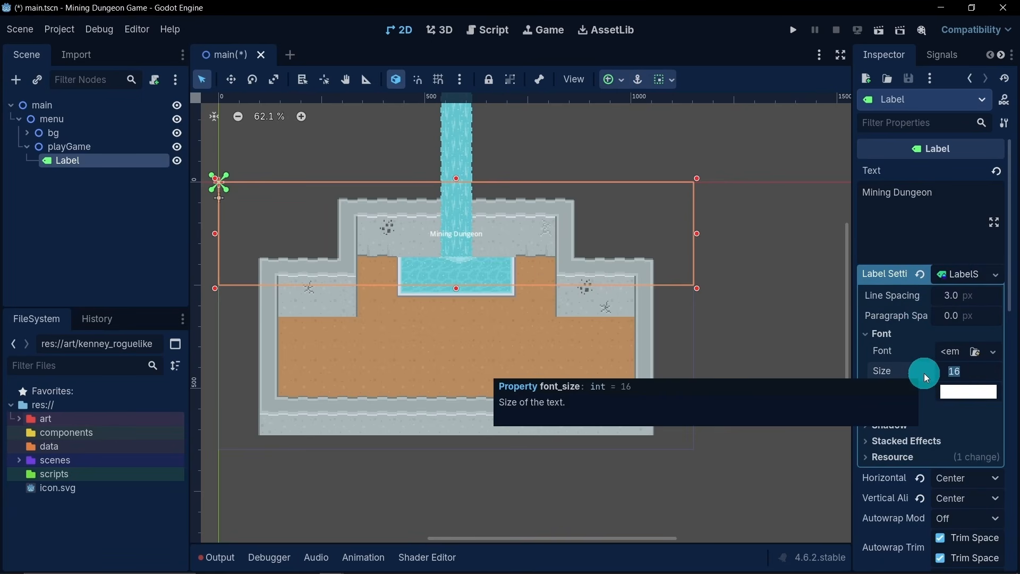
text(70)
key(Return)
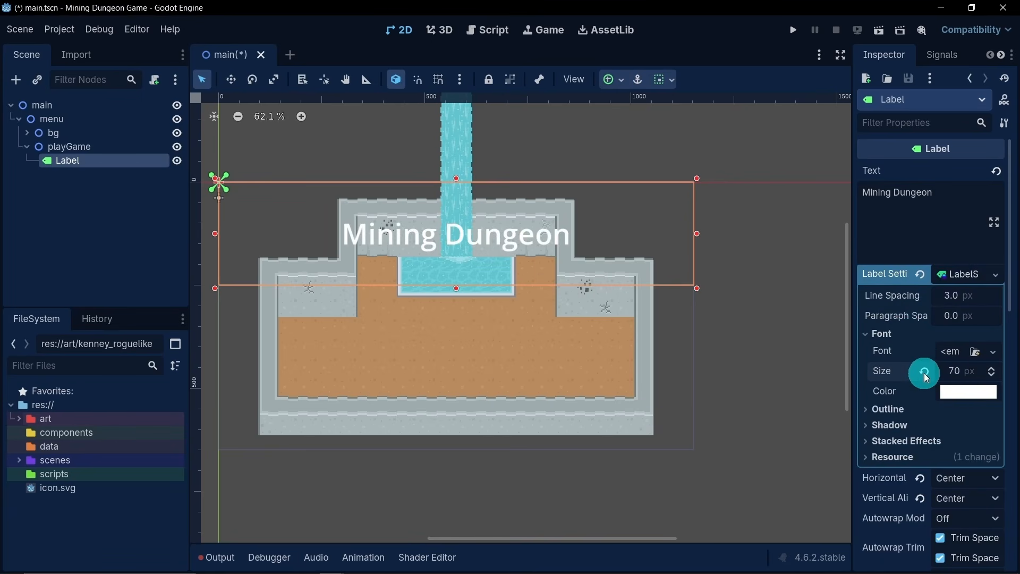
- Set the label's font size to 90 px and its font color to yellow, ffff00
click(954, 371)
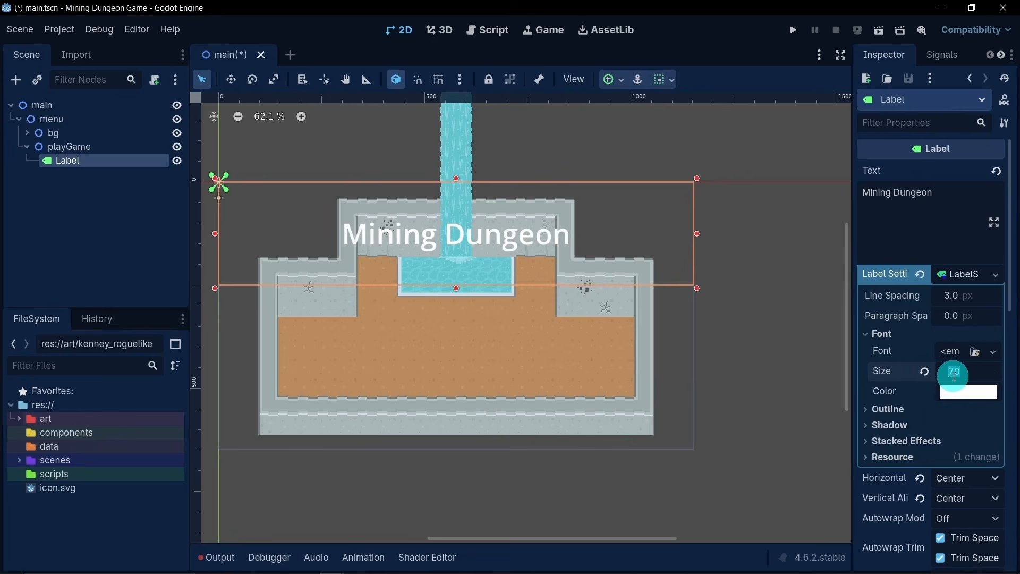
text(90)
key(Return)
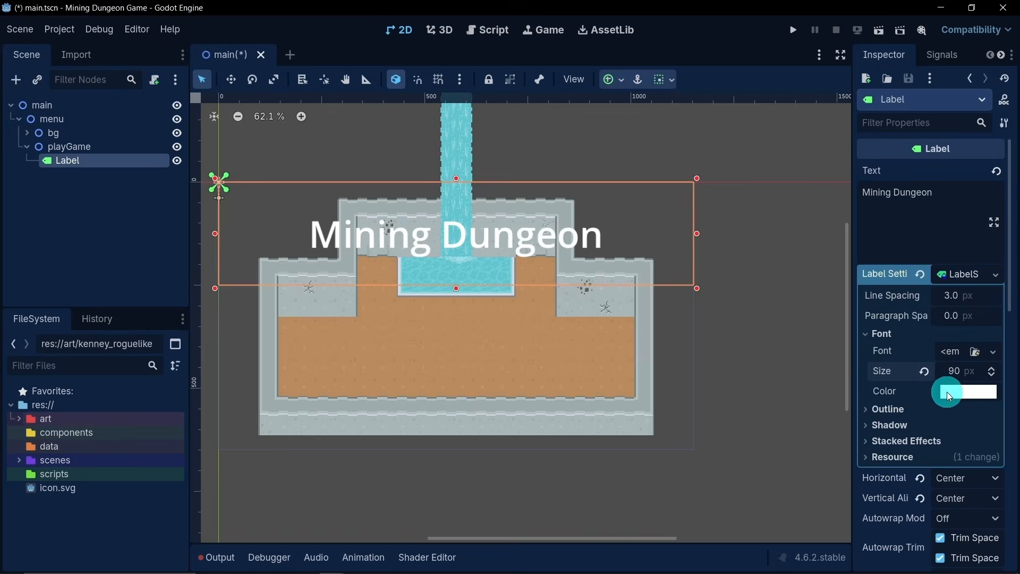
click(946, 391)
drag(904, 283, 832, 285)
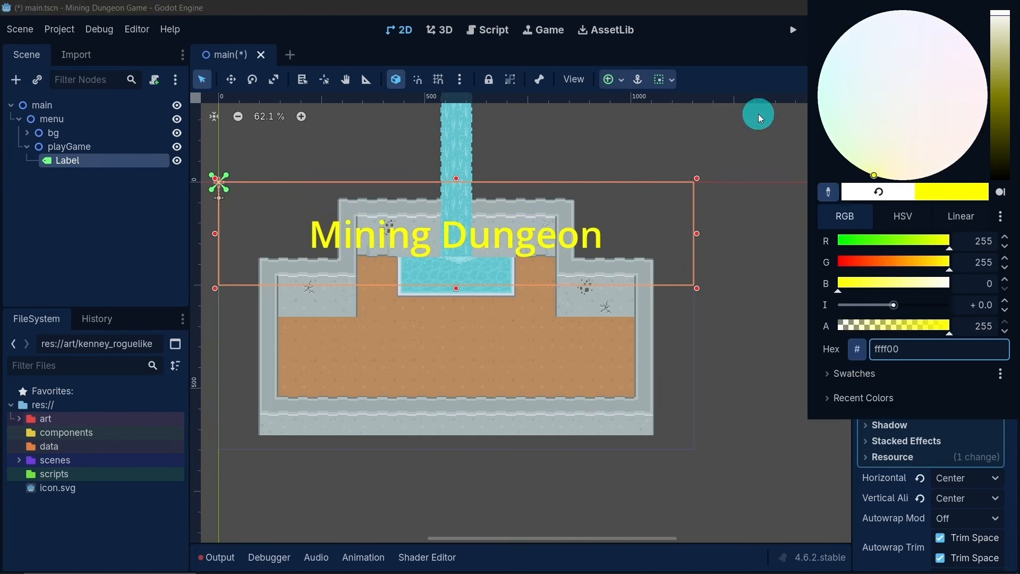
click(734, 33)
- Give the label text a black outline with a size of 30 px
click(887, 410)
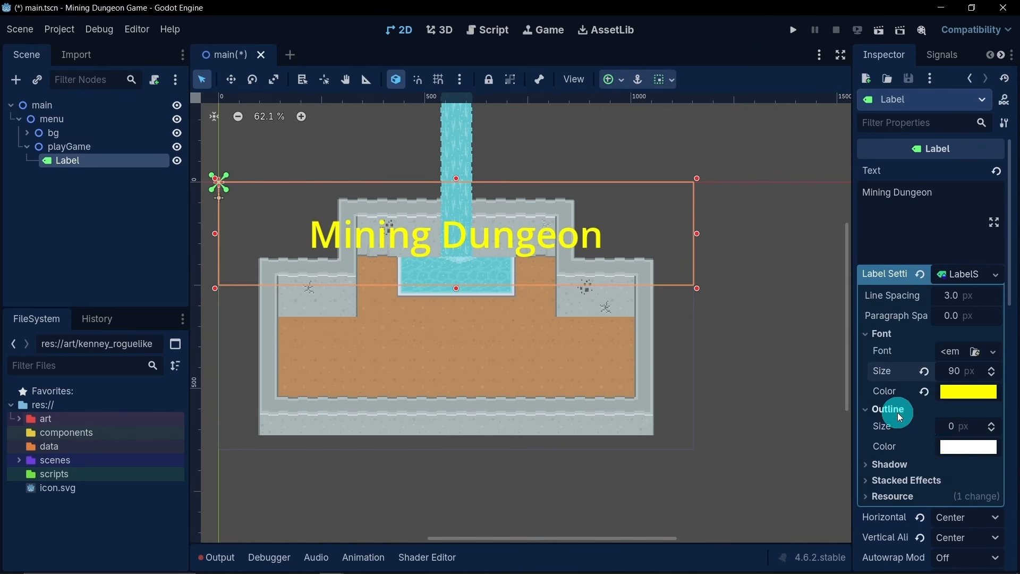
click(948, 447)
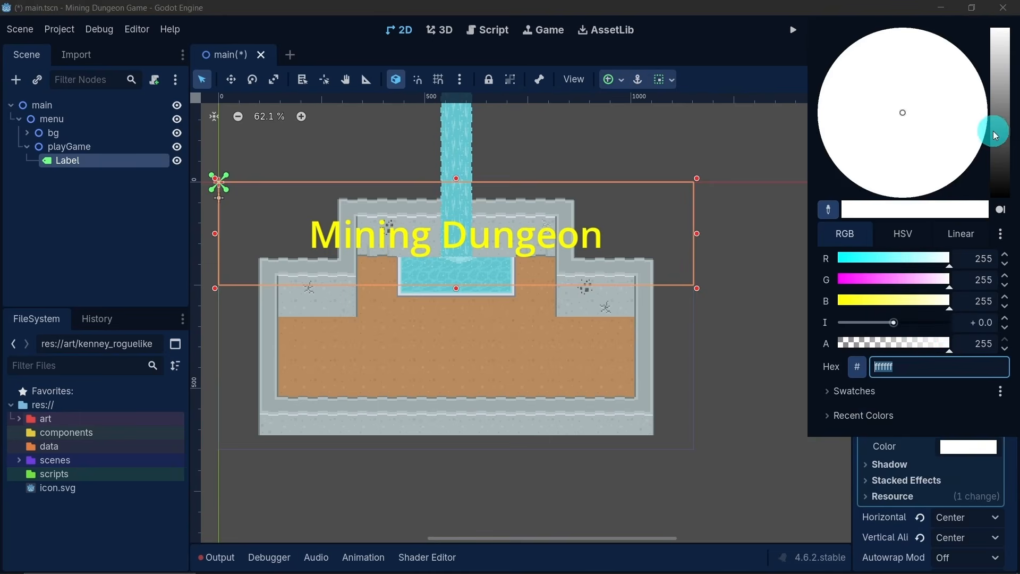
drag(992, 131, 998, 221)
click(727, 46)
click(948, 431)
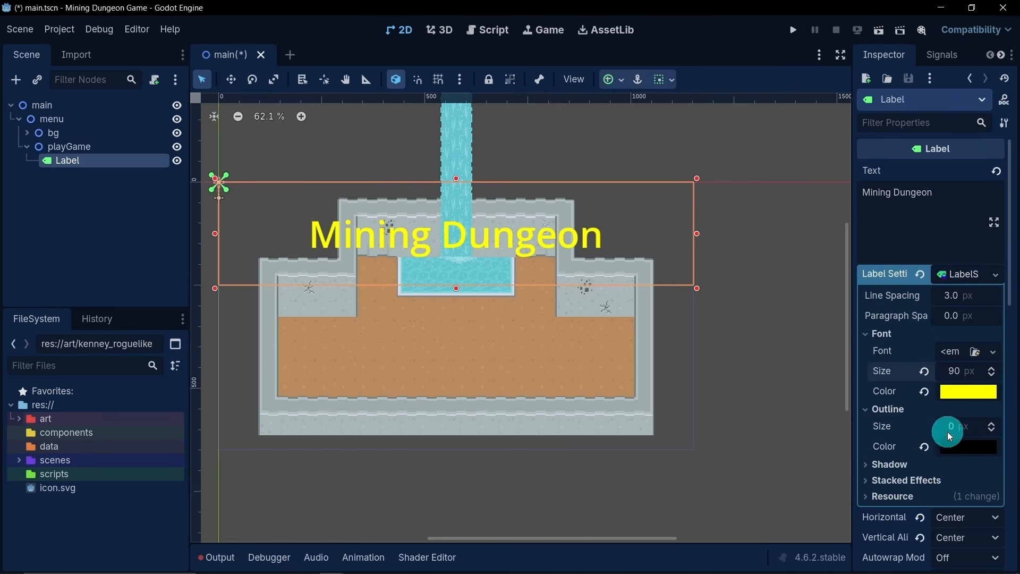
text(30)
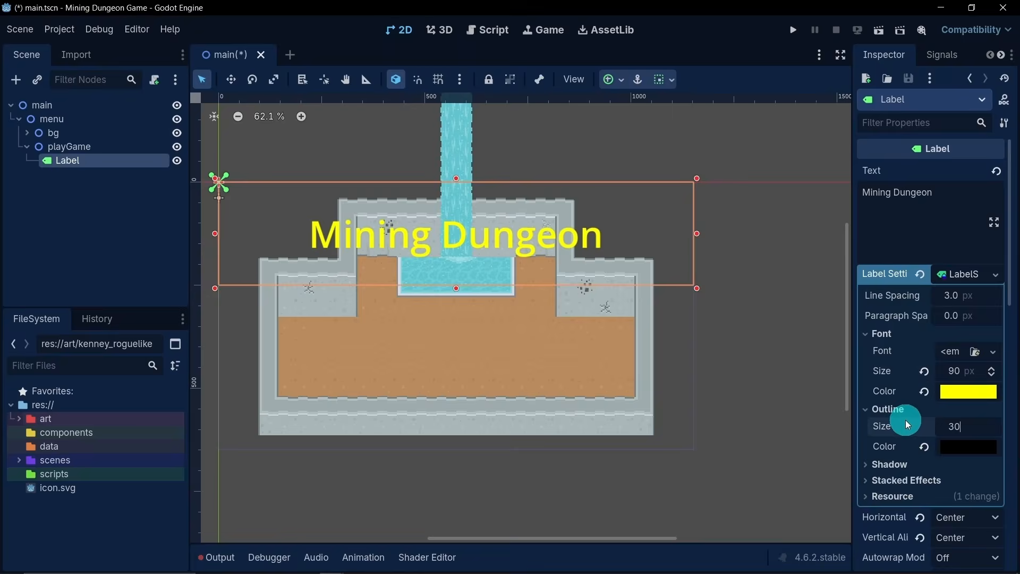
key(Return)
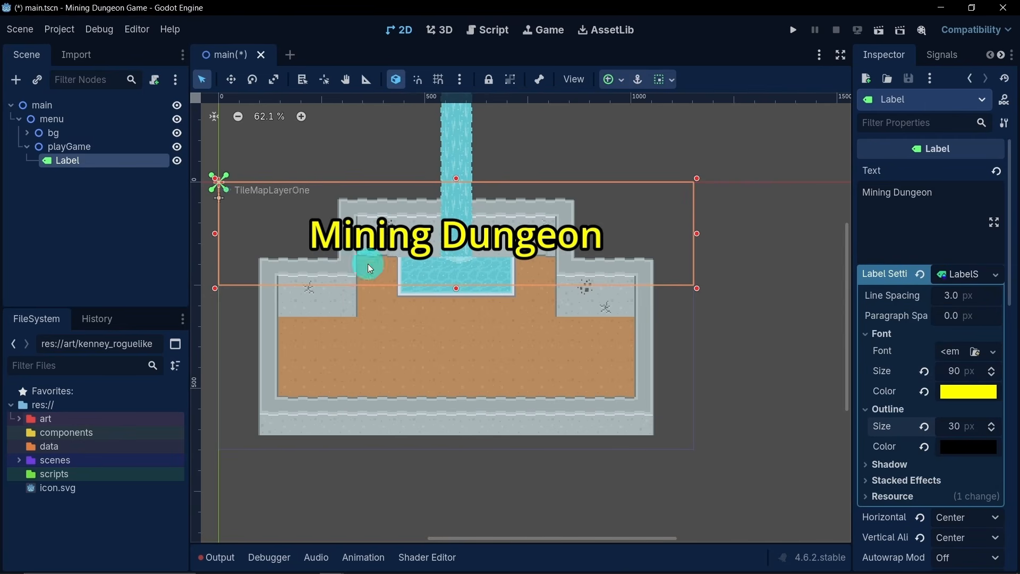
click(111, 222)
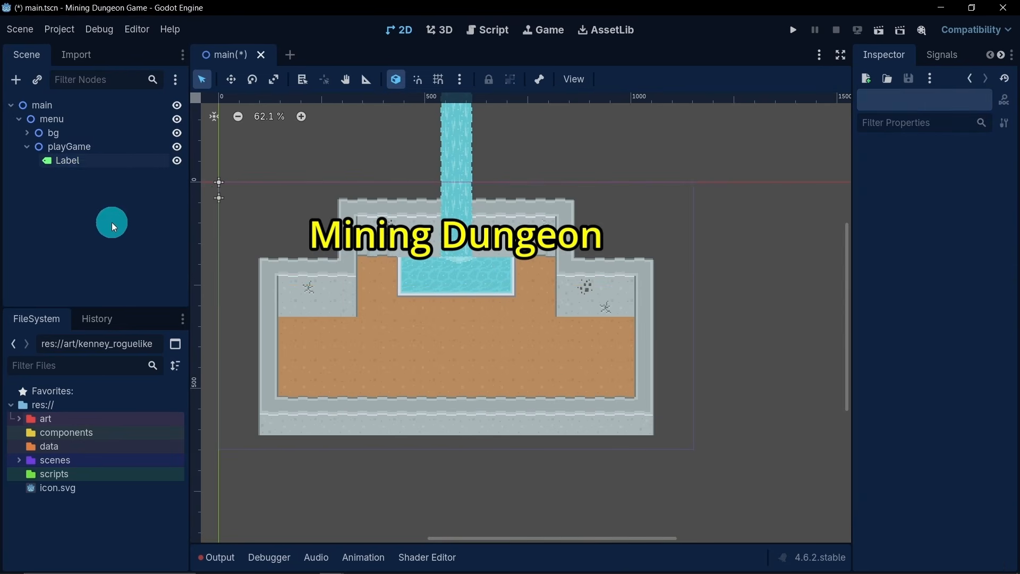
- Rename the label node to LabelTitle
double_click(99, 163)
click(98, 160)
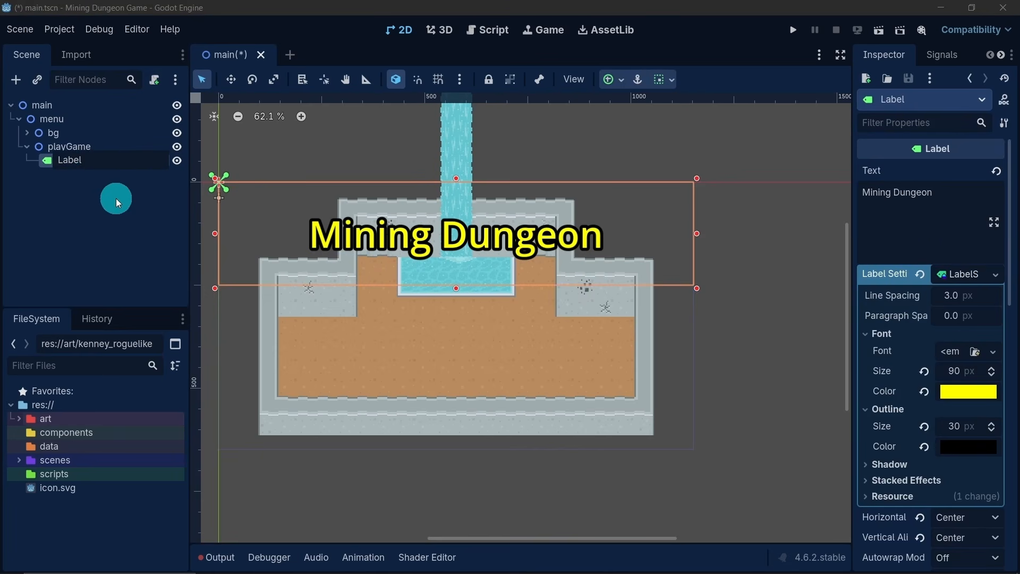
text(Title)
key(Return)
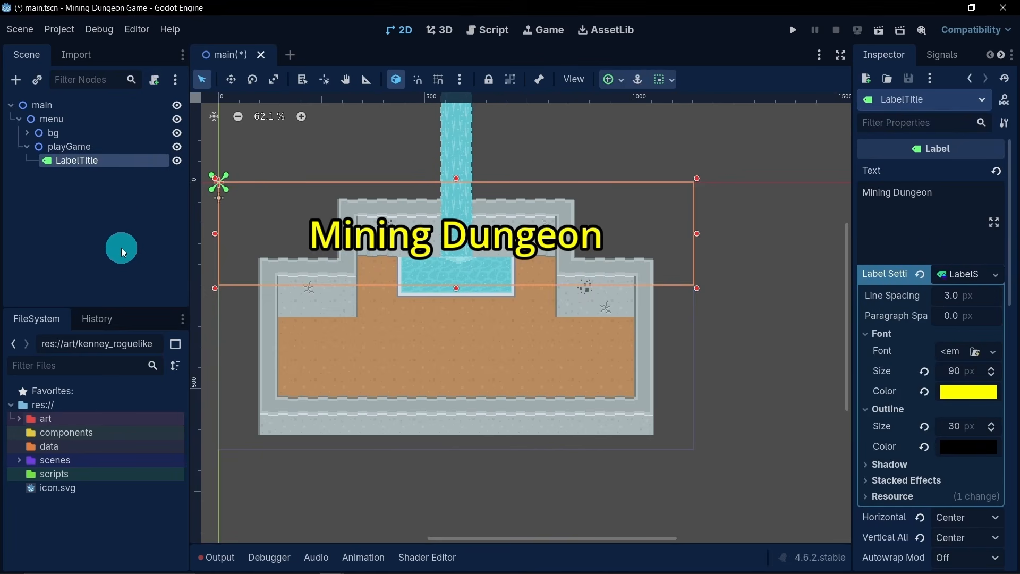
click(117, 224)
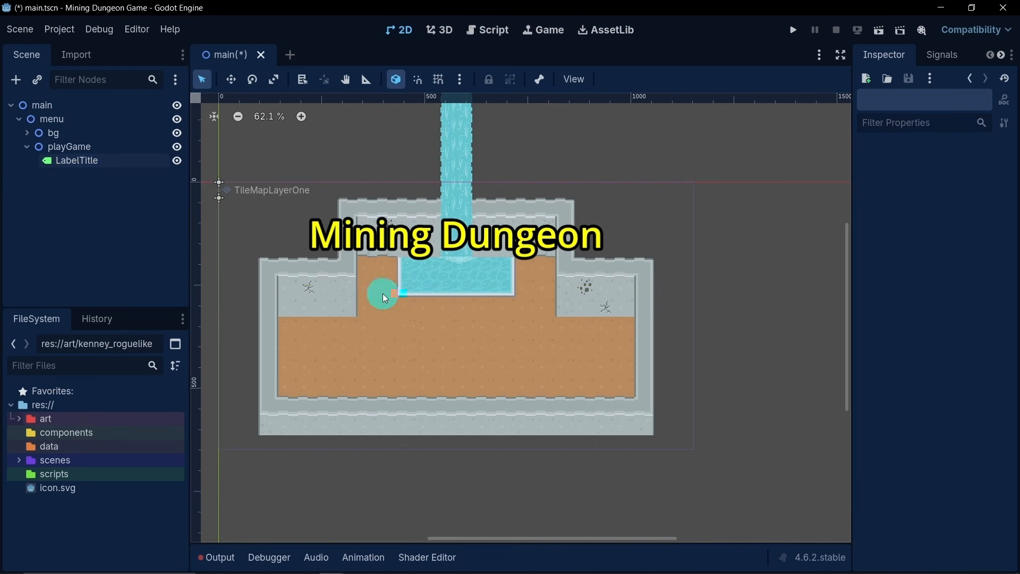
- Add a Node2D child under playGame and name it playButton
right_click(66, 149)
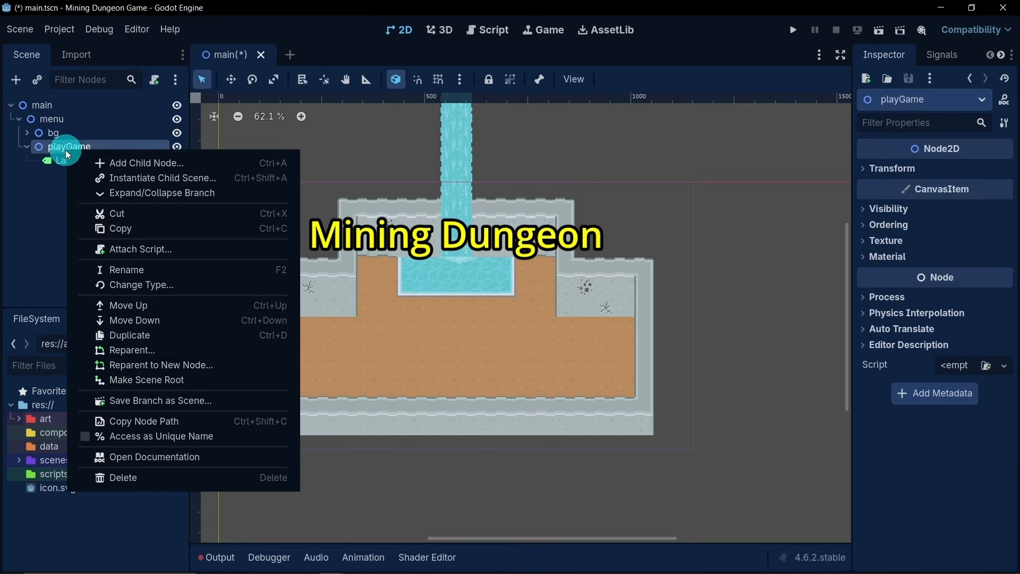
click(136, 163)
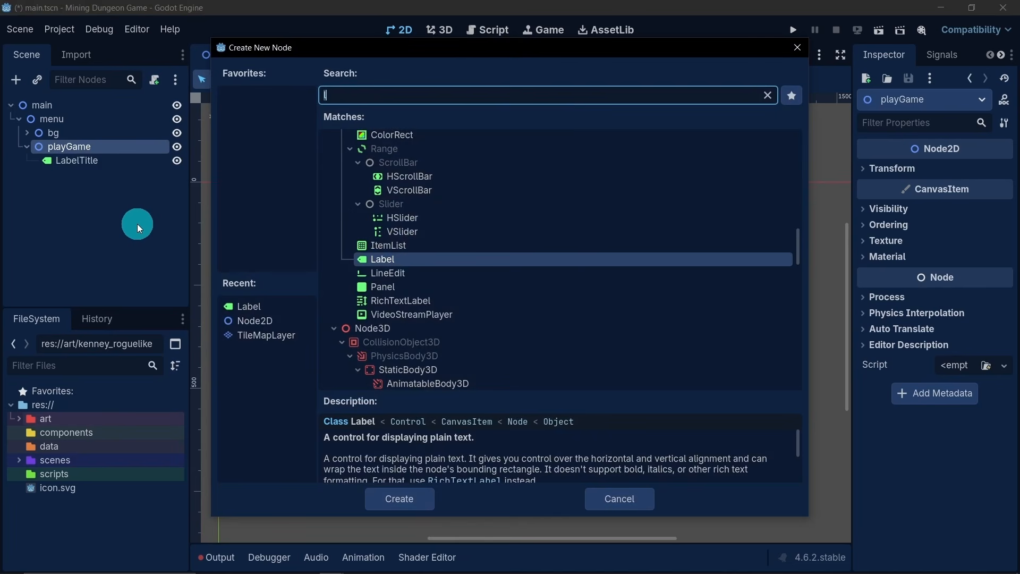
double_click(280, 320)
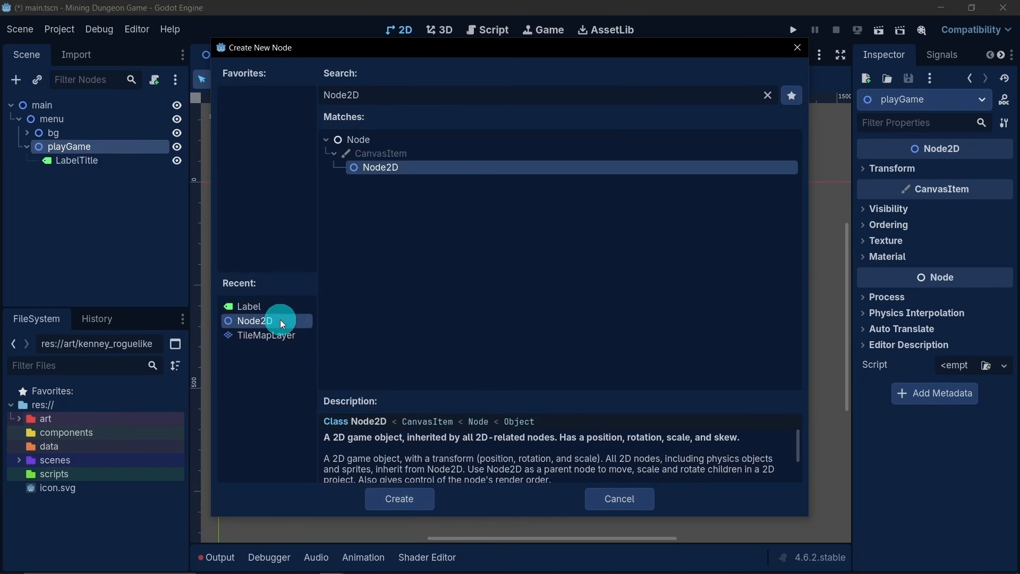
double_click(80, 176)
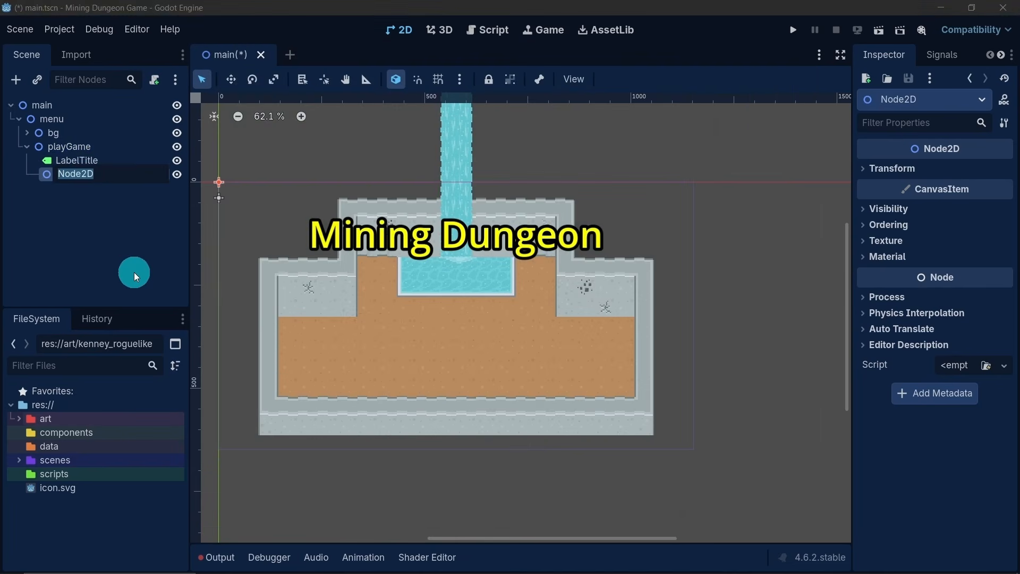
text(playButton)
key(Return)
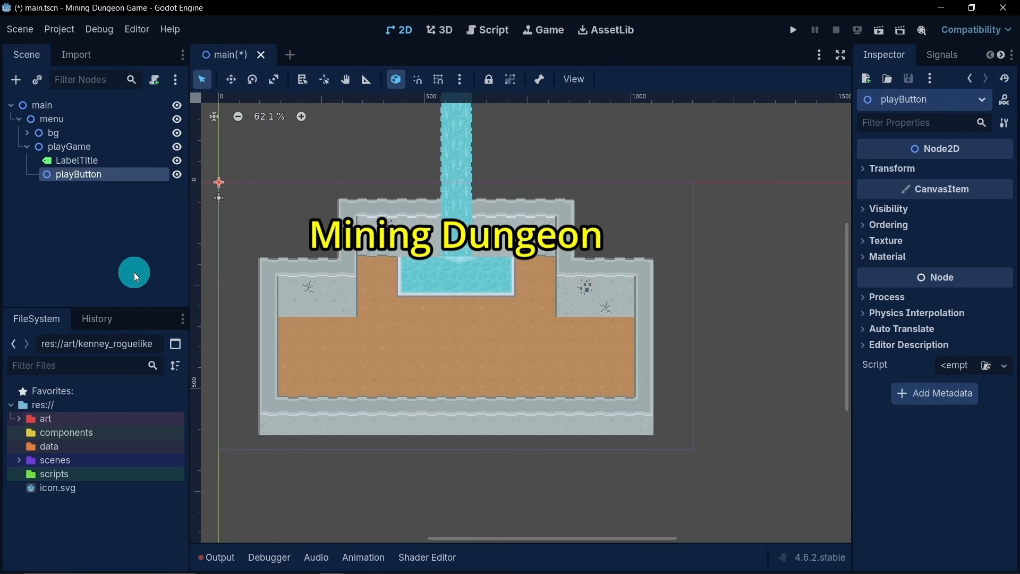
- Add a ColorRect child under playButton and enlarge it to about 200 by 70 px
middle_drag(508, 278, 576, 277)
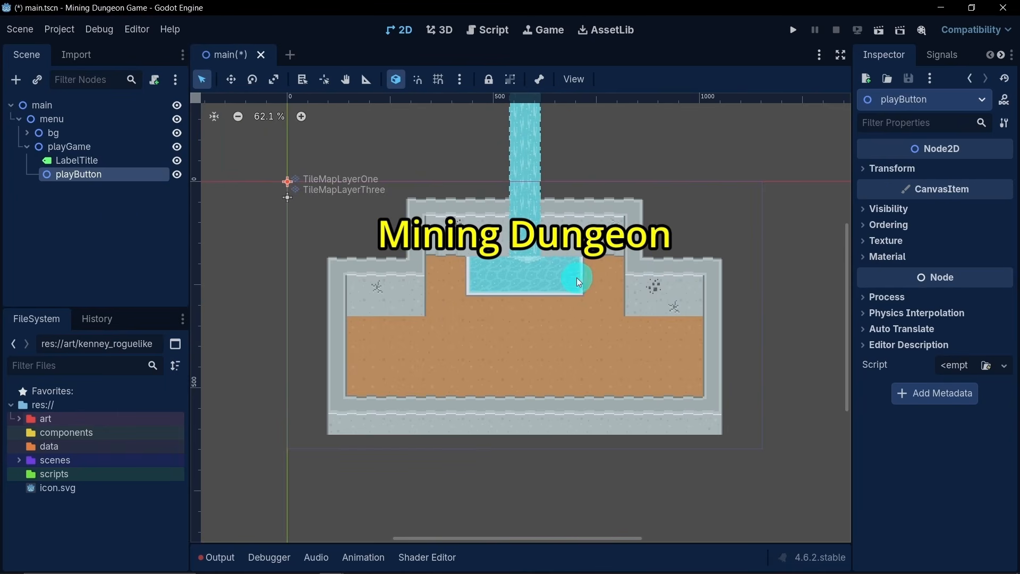
right_click(104, 178)
click(130, 188)
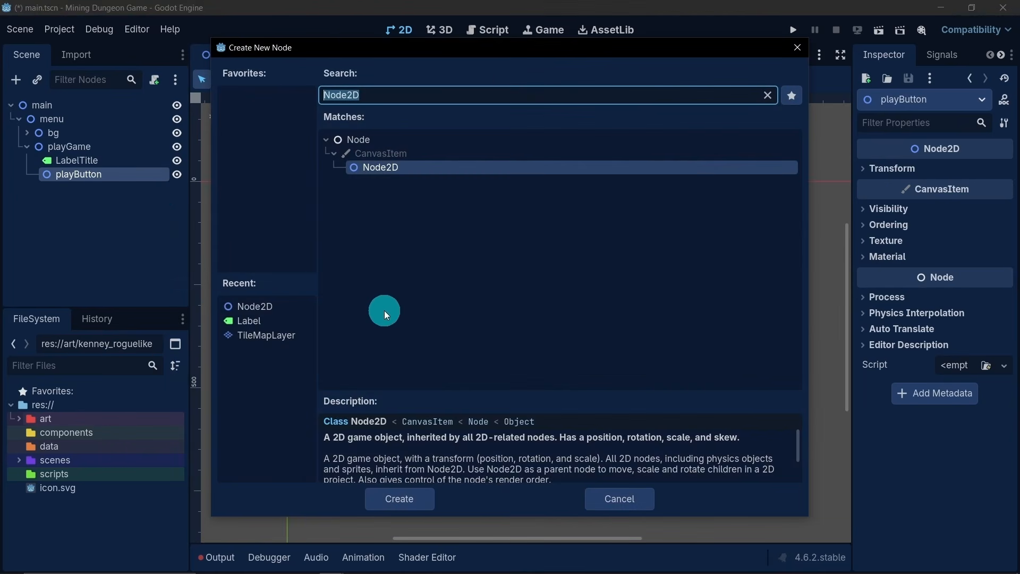
text(col)
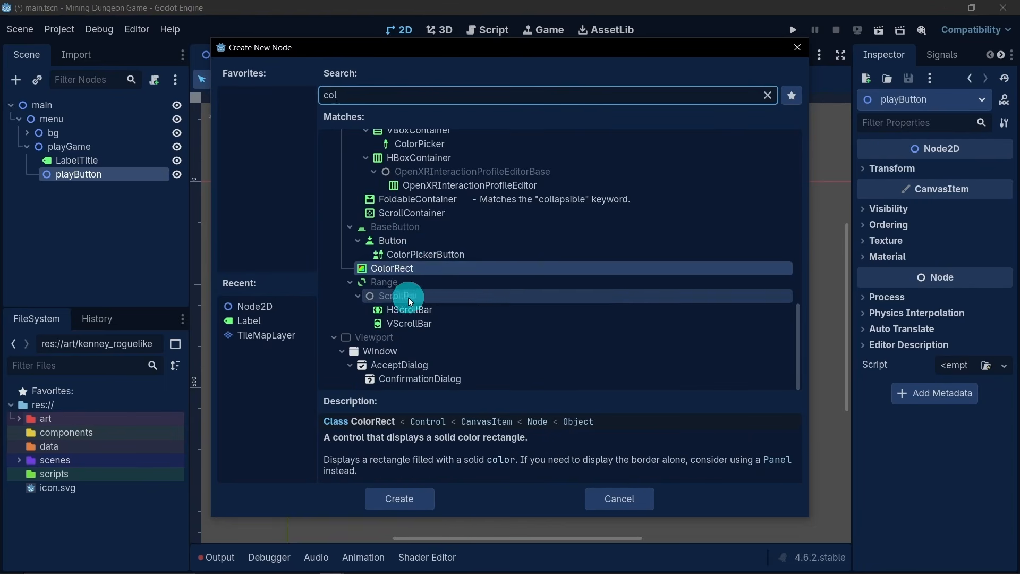
double_click(414, 268)
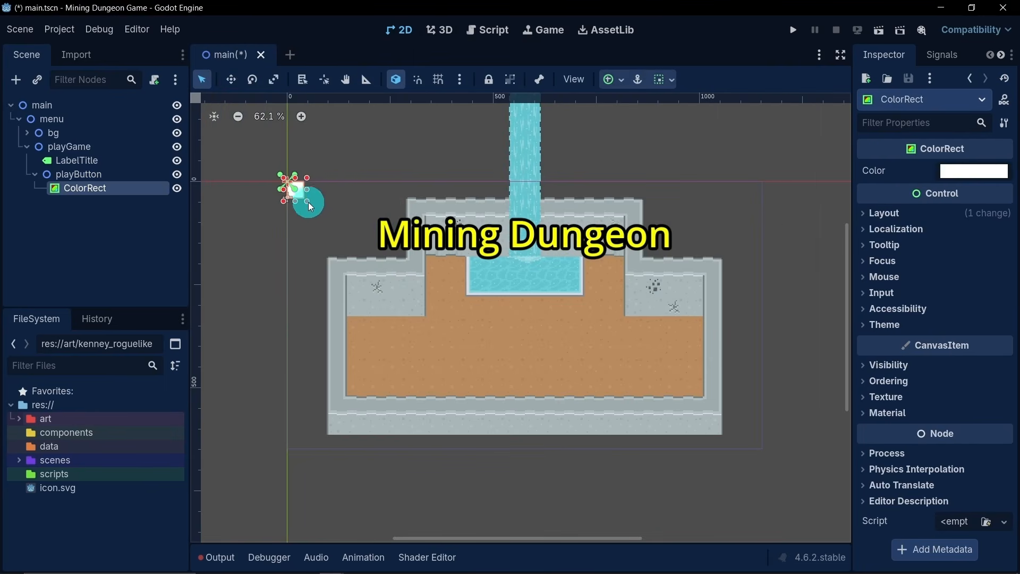
drag(308, 206, 373, 215)
- Set the ColorRect's color to black, 000000
click(952, 182)
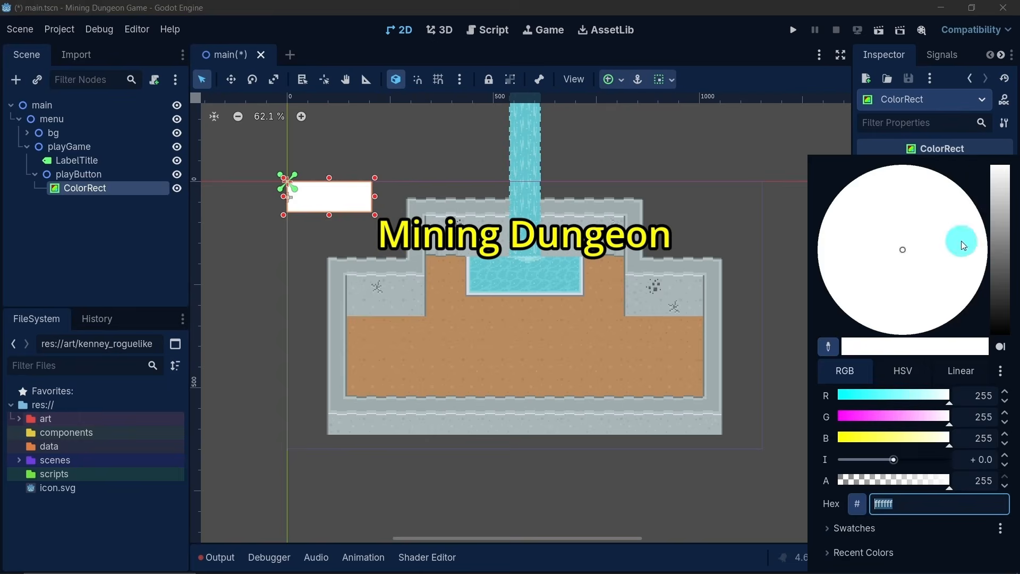
drag(995, 234, 1001, 357)
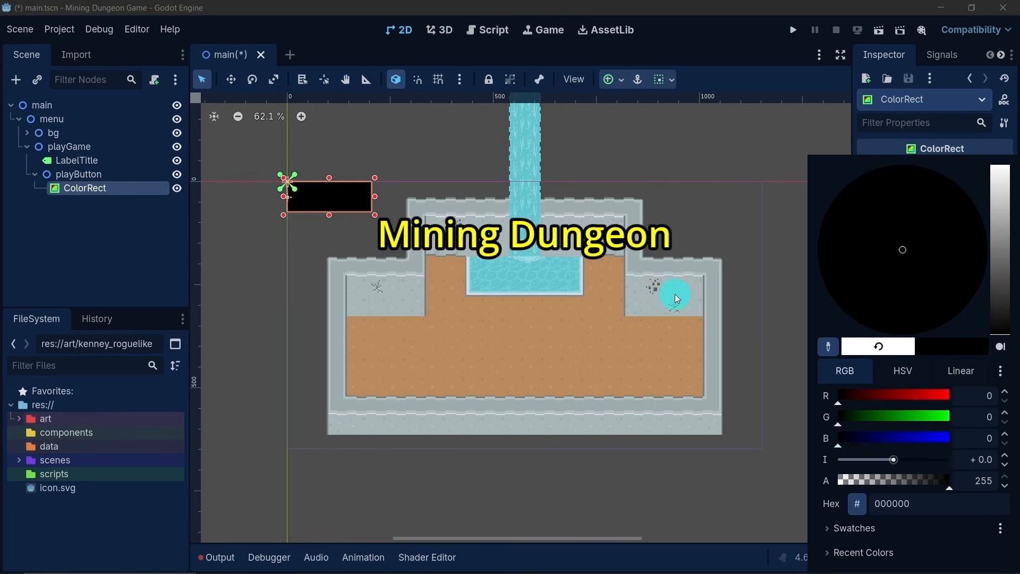
click(129, 227)
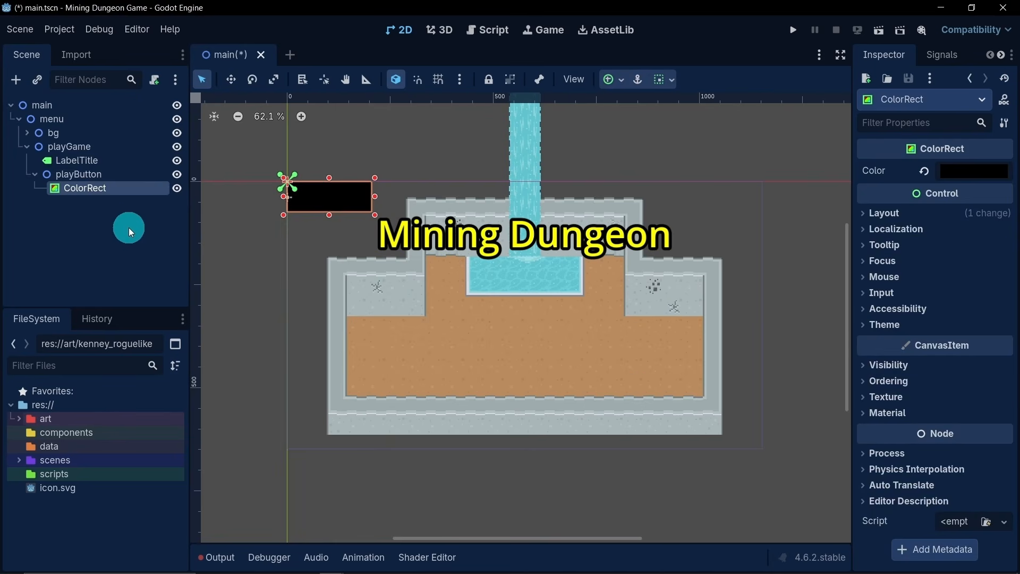
- Rename the ColorRect node under playButton to bg
click(95, 177)
click(103, 186)
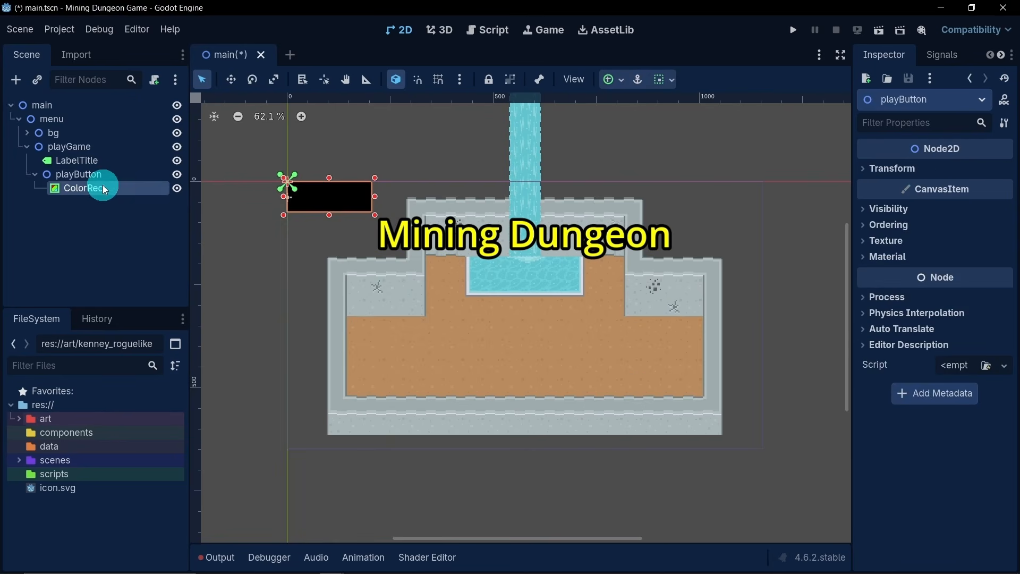
double_click(111, 187)
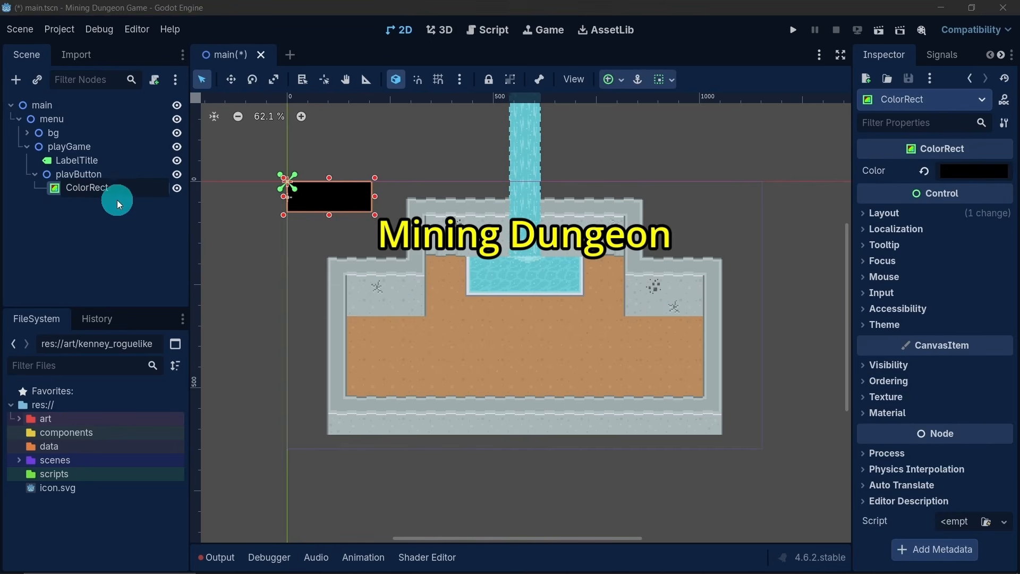
double_click(85, 187)
text(bg)
click(135, 246)
- Duplicate playButton's bg rectangle and nest the copy inside the original
click(92, 190)
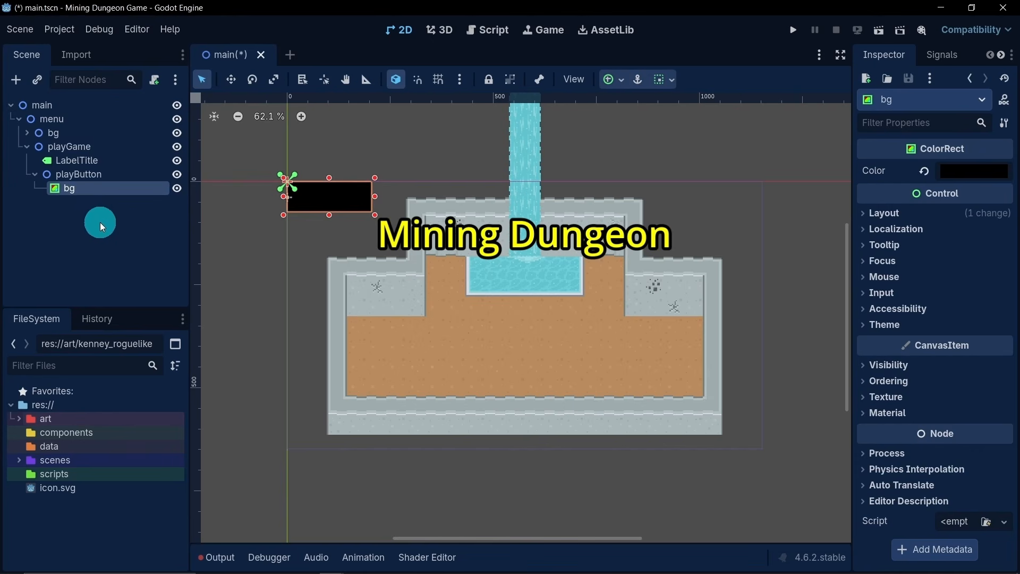
key(ctrl+d)
mouse_move(81, 209)
mouse_down()
mouse_move(78, 190)
mouse_move(88, 193)
mouse_up()
- Set the bg2 rectangle's color to a dark blue
click(969, 177)
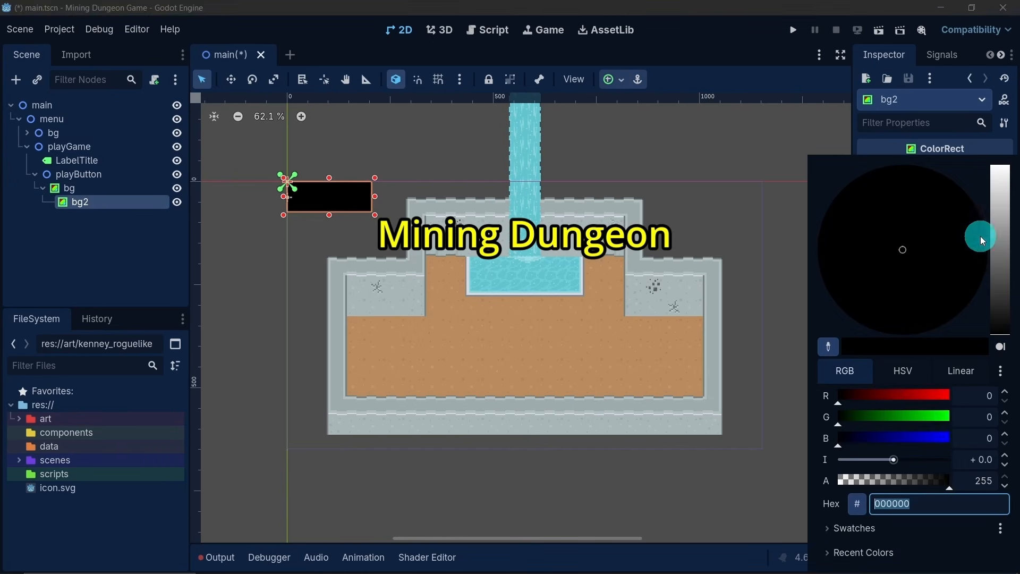
drag(910, 435, 983, 438)
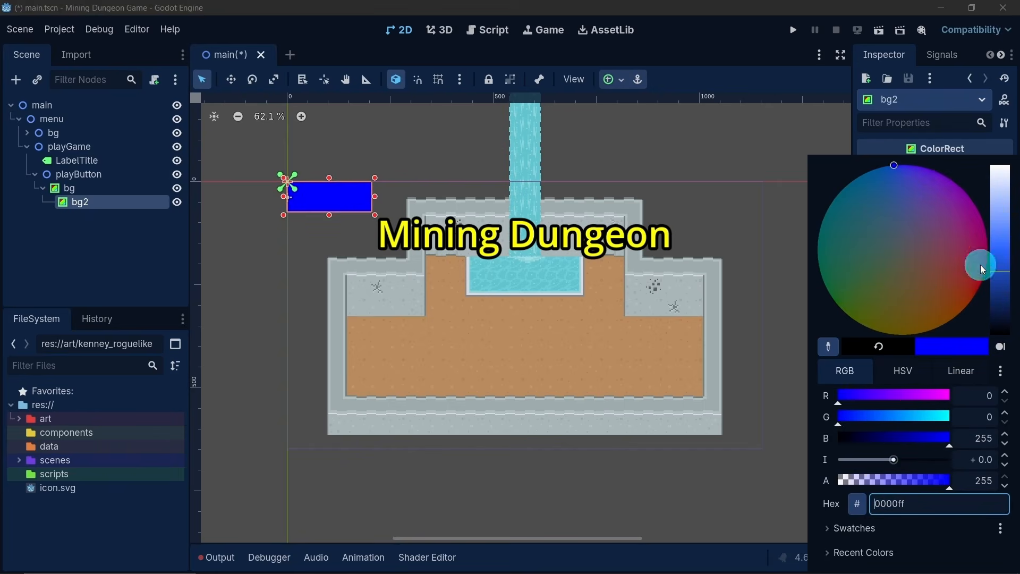
click(1001, 285)
drag(1002, 290, 1000, 303)
click(14, 237)
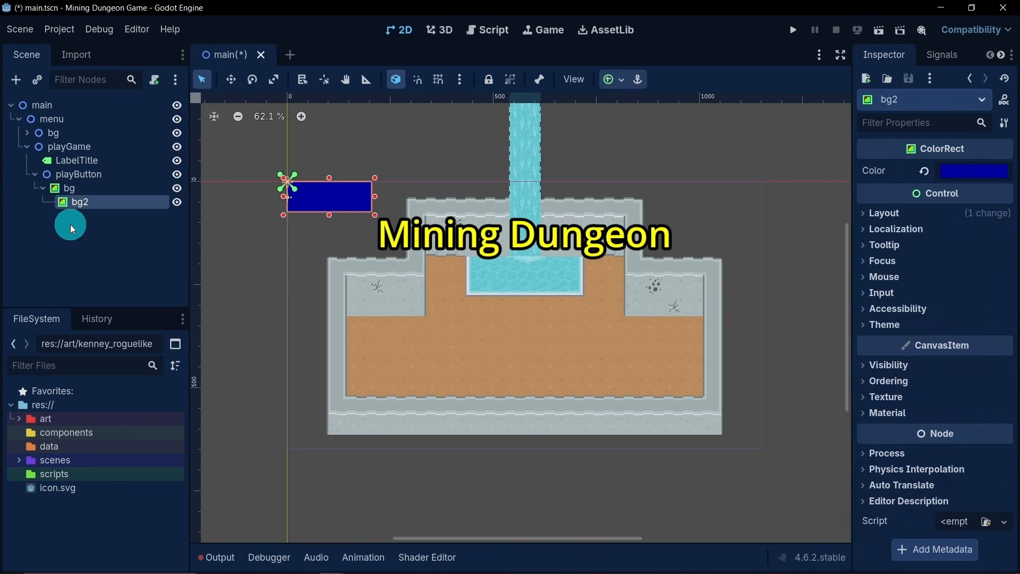
- Shrink the bg2 rectangle inward from two opposite corners, leaving a thin, even black border of bg around it
scroll(369, 198, up, 6)
middle_drag(256, 168, 347, 196)
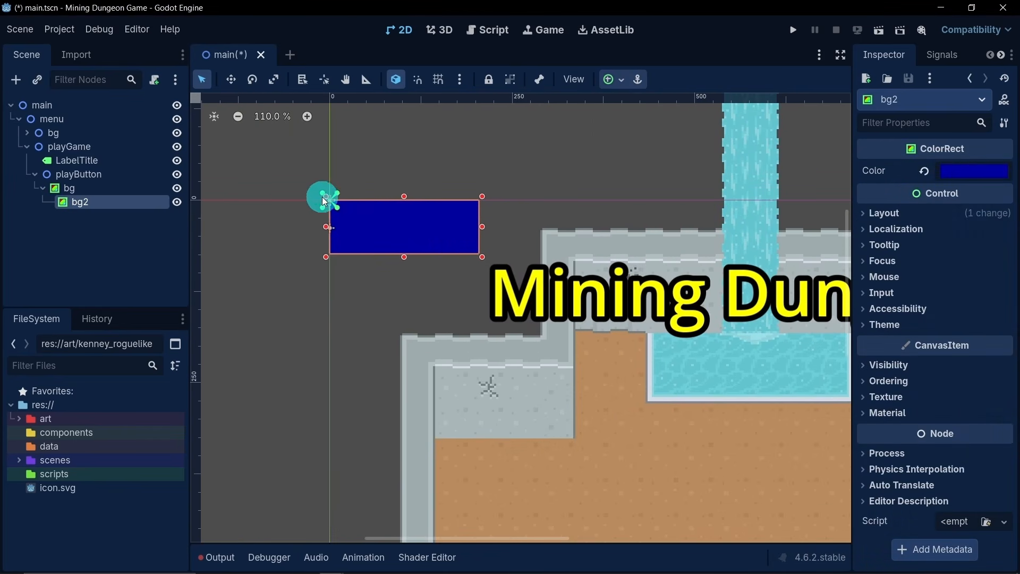
drag(325, 197, 330, 204)
drag(482, 257, 474, 246)
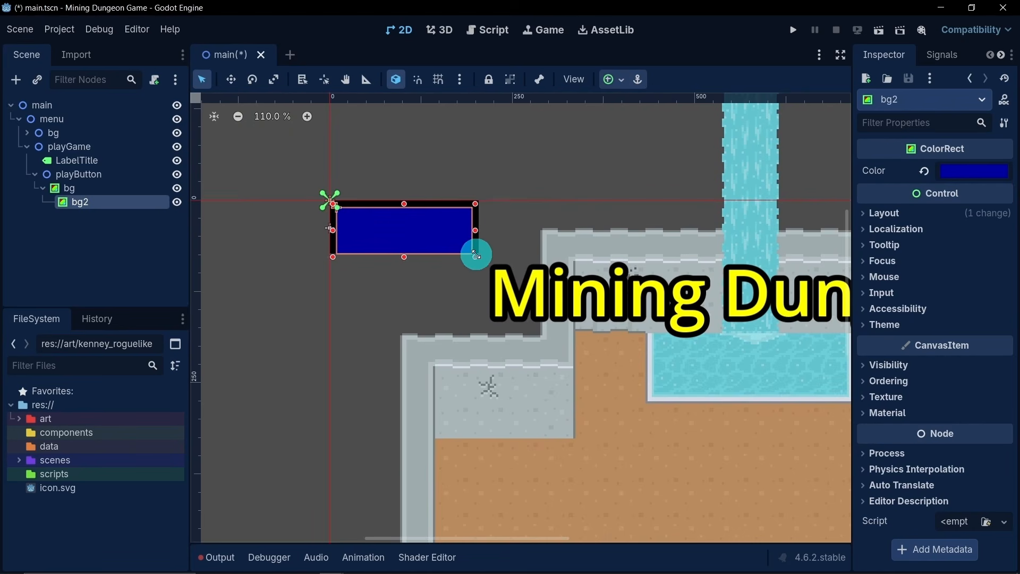
scroll(362, 222, up, 9)
middle_drag(328, 191, 364, 206)
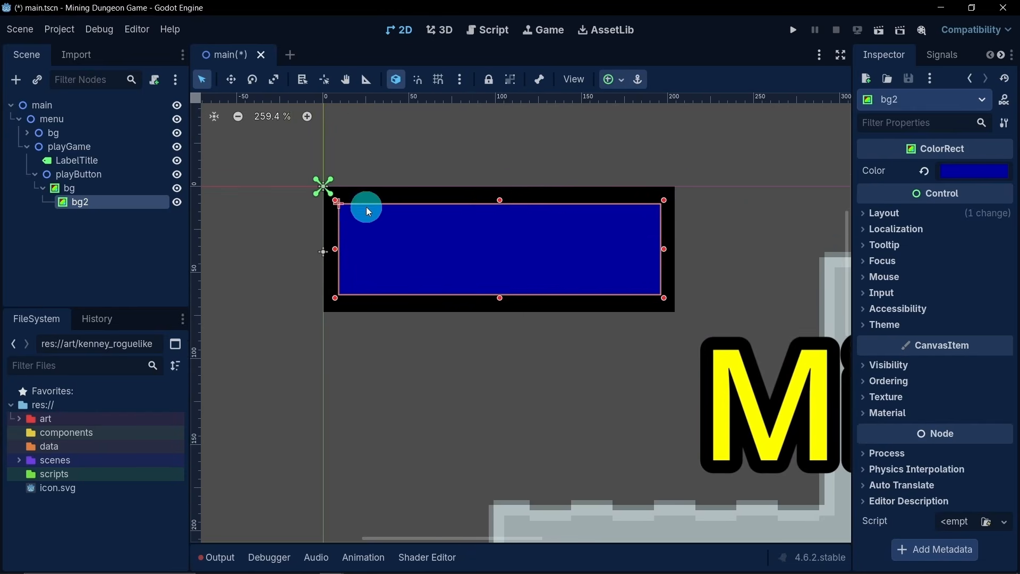
drag(335, 199, 325, 191)
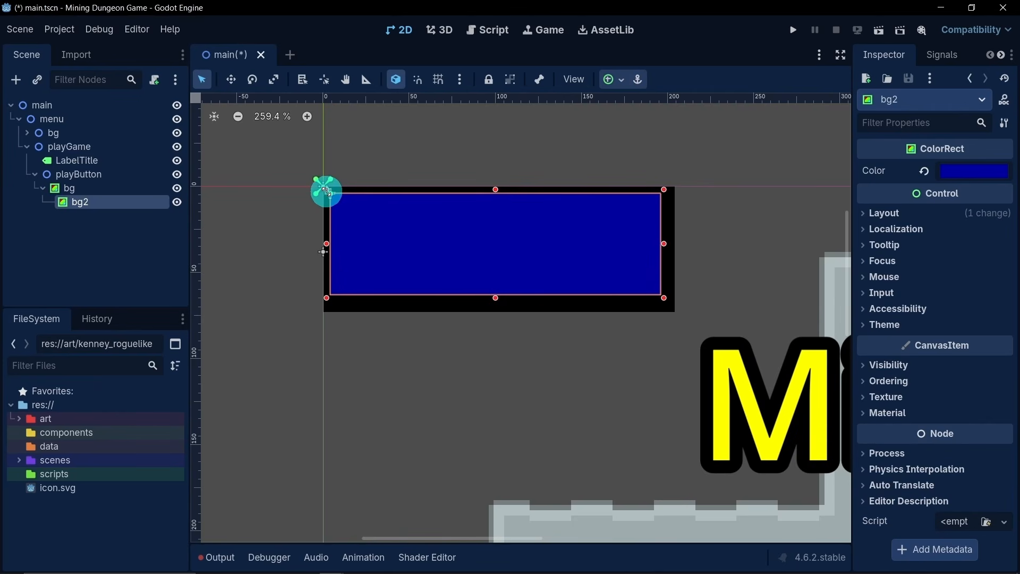
click(664, 298)
drag(664, 298, 672, 306)
scroll(538, 316, down, 8)
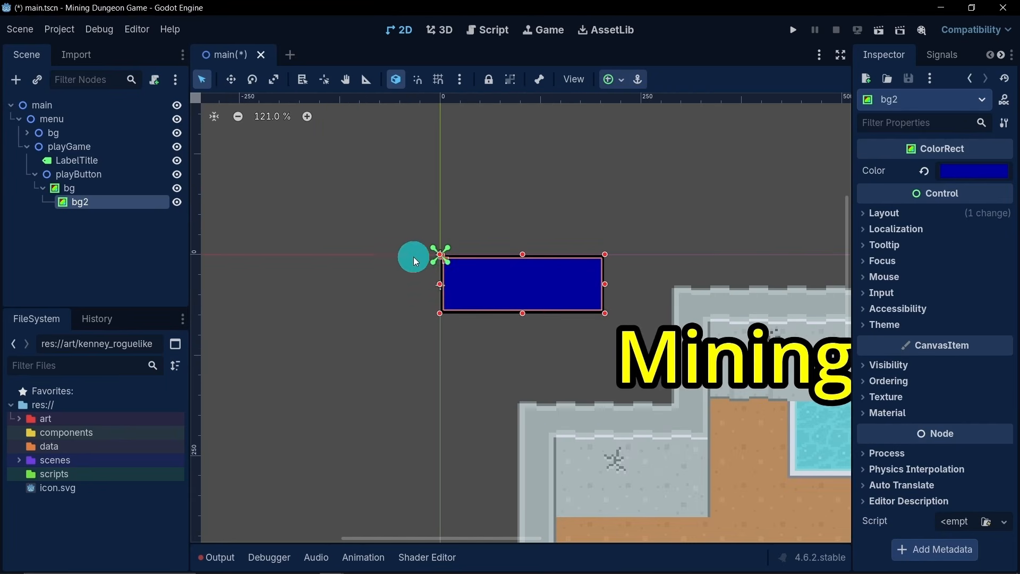
- Examine up close whether the black border around the blue bg2 rectangle is even on all sides
click(359, 291)
scroll(410, 337, down, 7)
scroll(519, 349, up, 7)
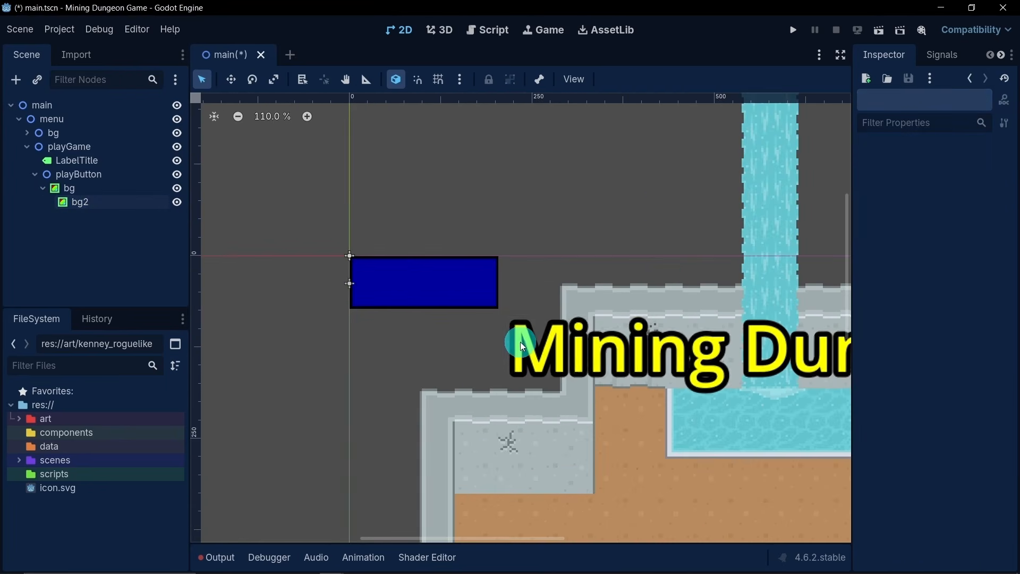
scroll(371, 276, up, 8)
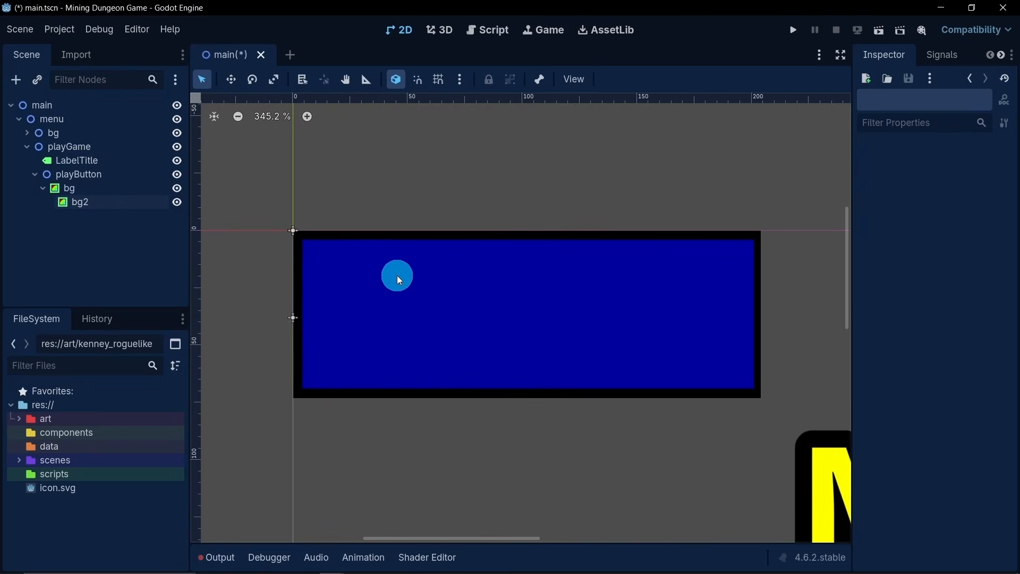
scroll(396, 276, up, 3)
click(311, 295)
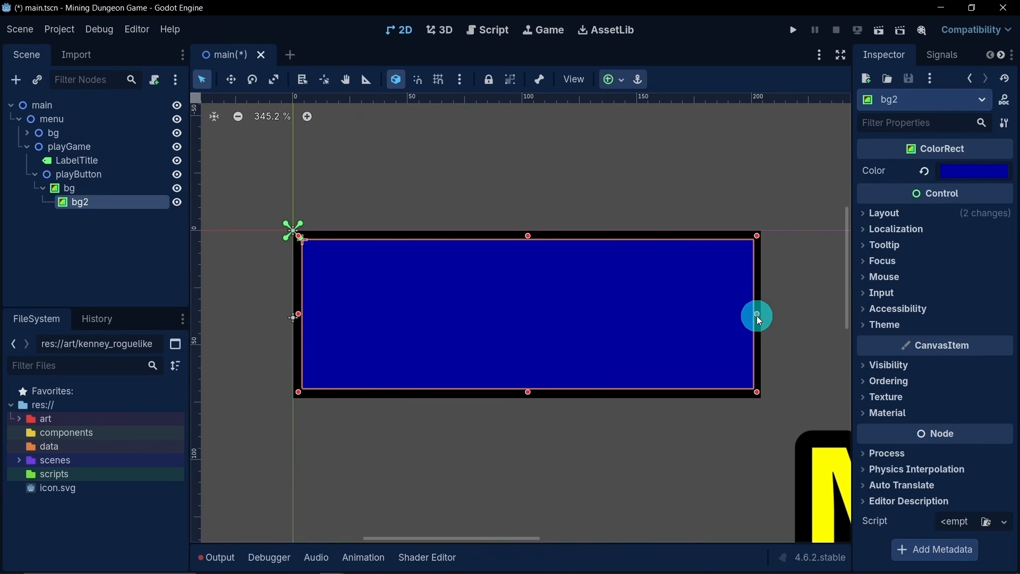
scroll(547, 367, down, 1)
click(547, 367)
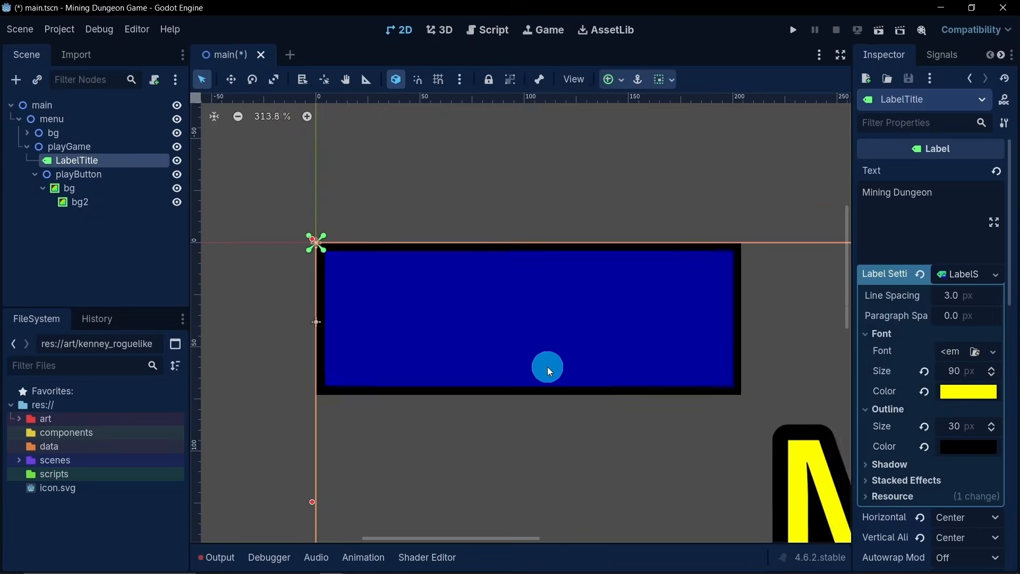
- Move the whole playButton node onto the brown dungeon floor, centered below the water pool
scroll(547, 367, down, 17)
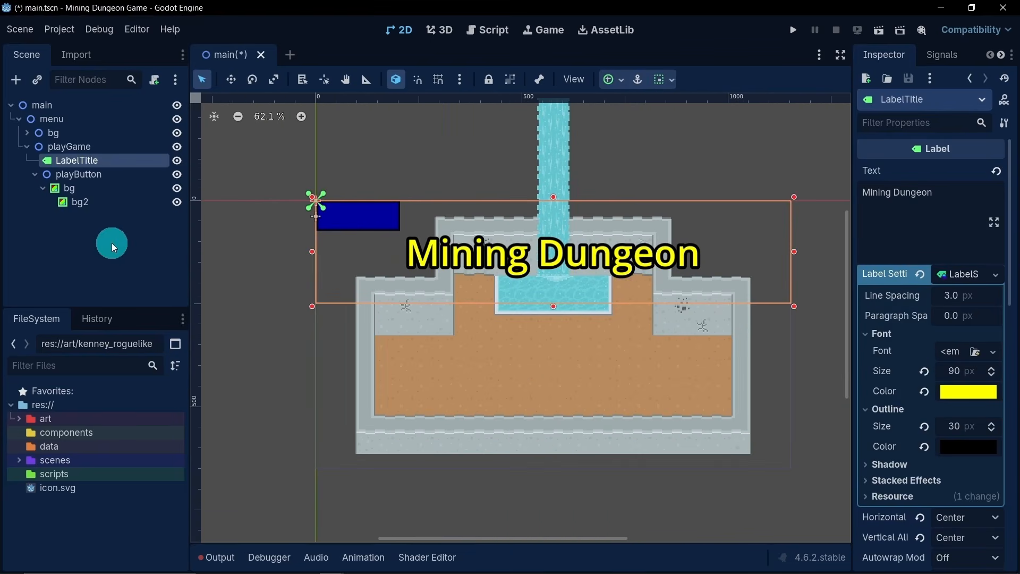
click(74, 175)
click(231, 79)
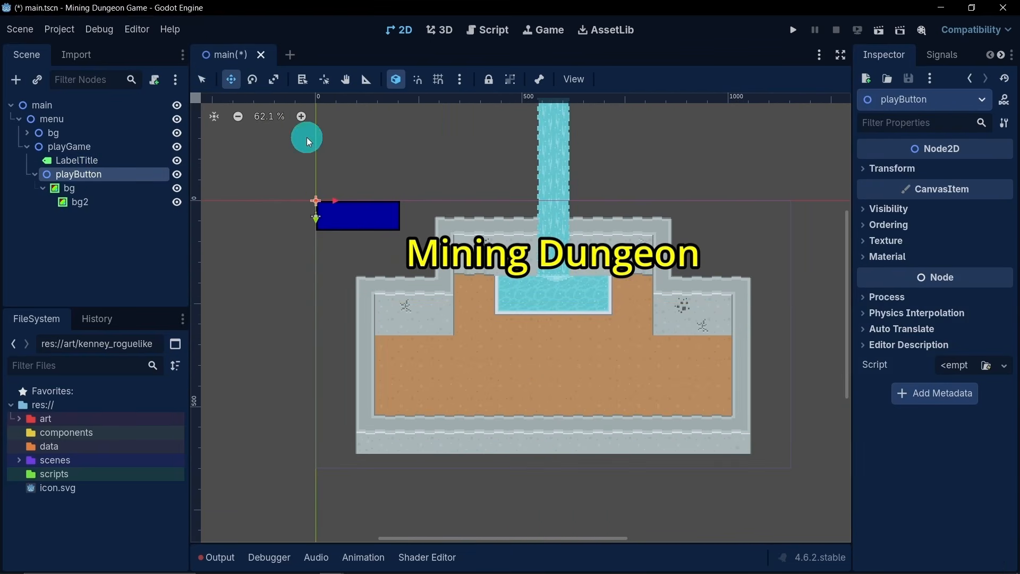
drag(360, 216, 535, 381)
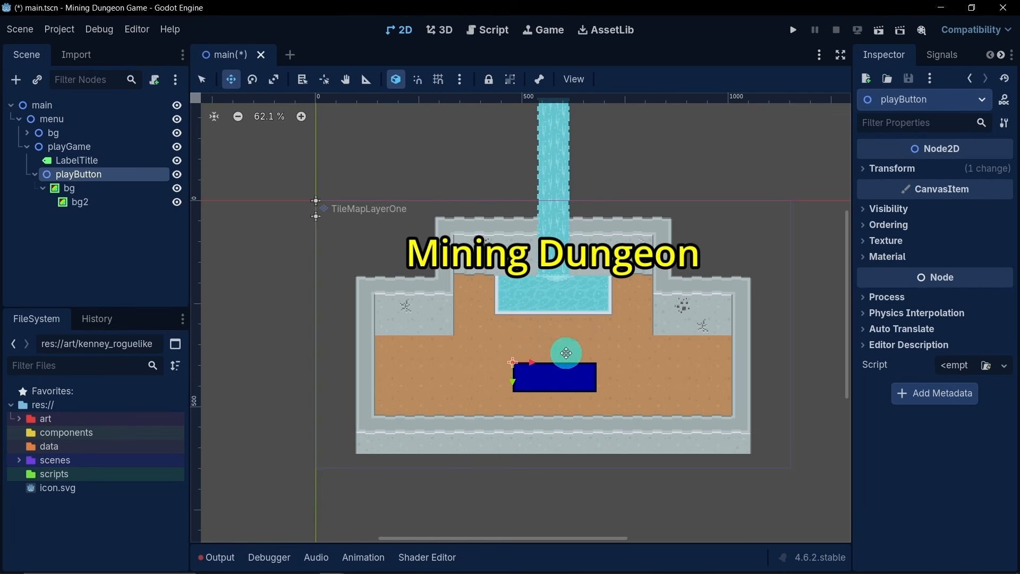
drag(511, 376, 511, 375)
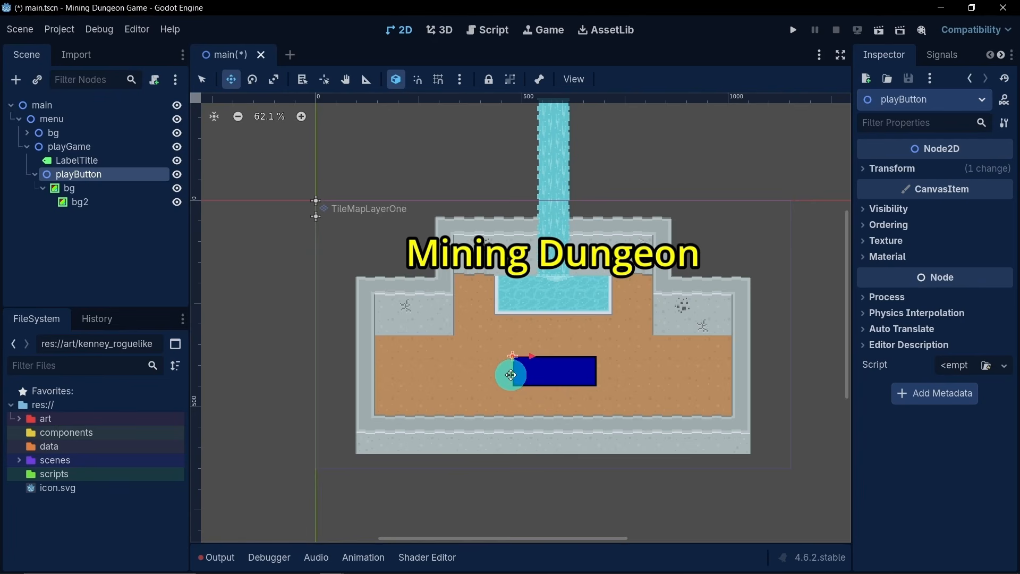
- Collapse the bg branch and add a Label child under playButton
click(43, 188)
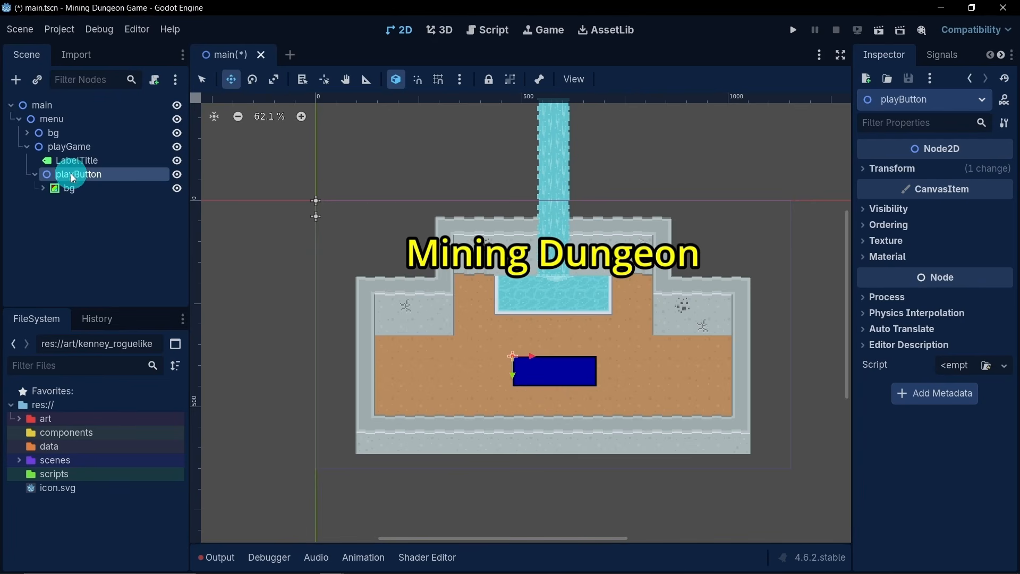
right_click(100, 174)
click(170, 189)
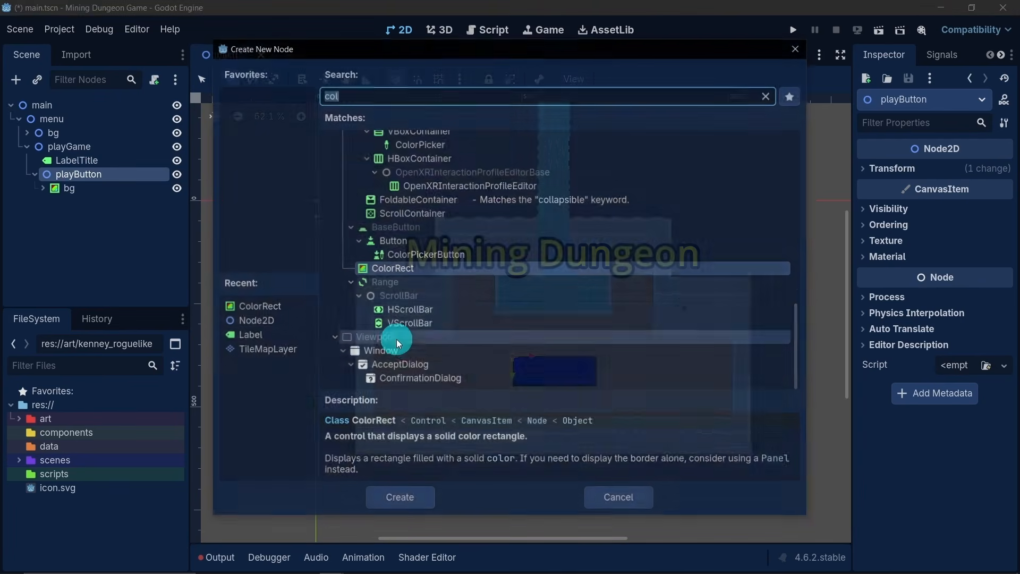
double_click(279, 336)
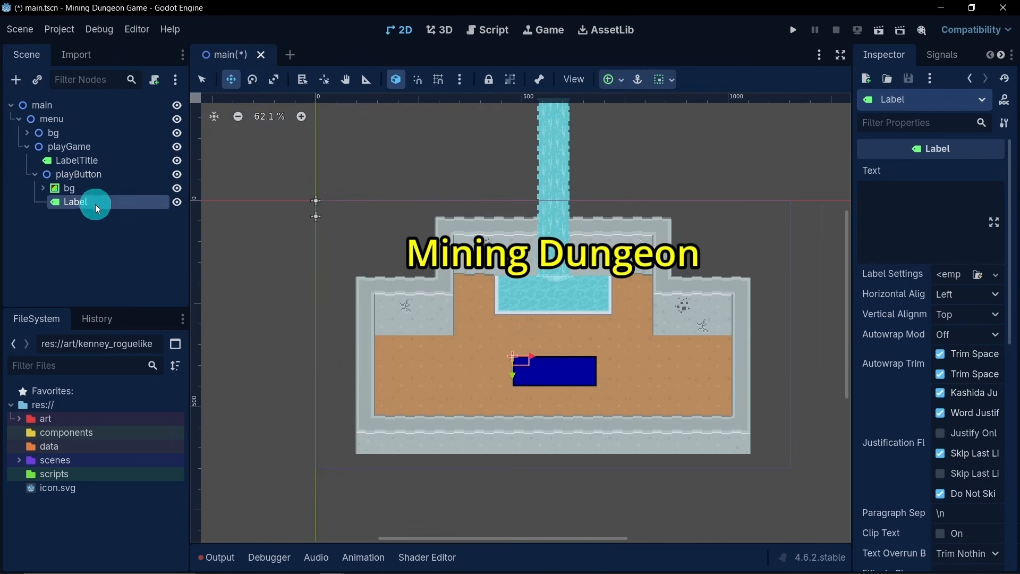
- Stretch the new label to cover the blue button rectangle and set its text to "Play"
click(202, 80)
drag(536, 372, 600, 388)
click(923, 228)
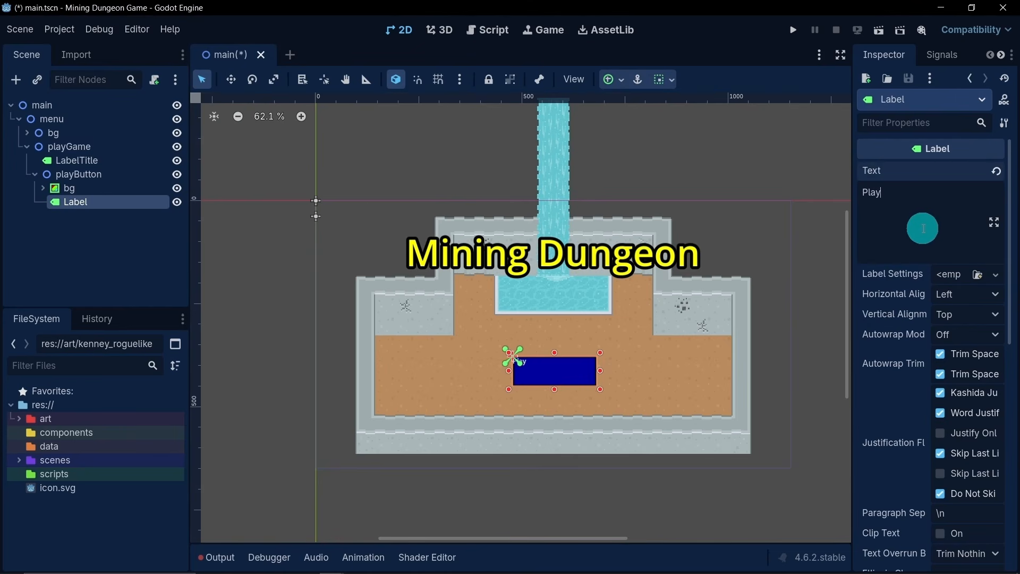
- Center the Play label's text both horizontally and vertically on the blue rectangle
click(945, 294)
click(959, 332)
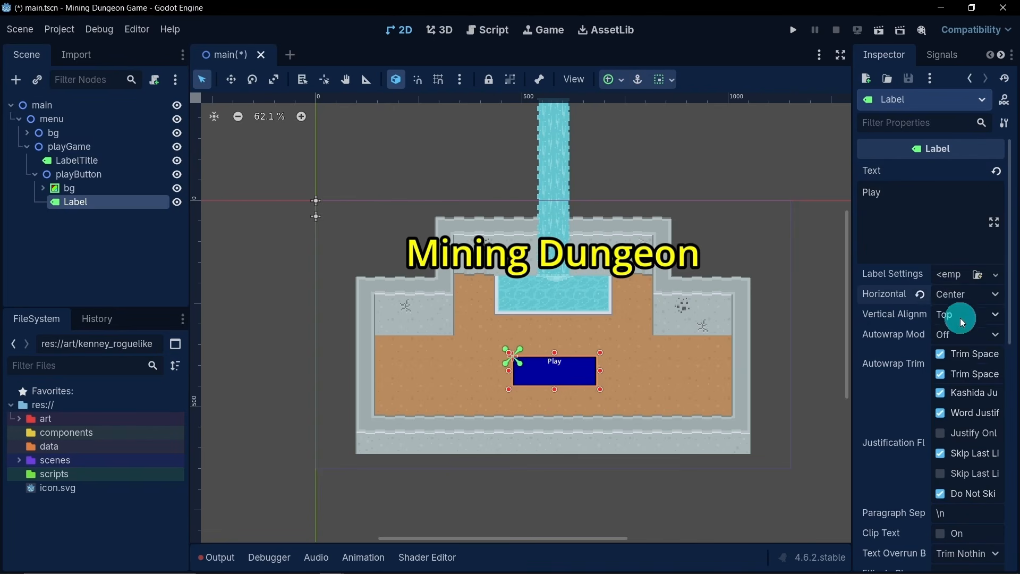
click(959, 317)
click(967, 353)
- Give the Play label a new LabelSettings resource and set its font color to yellow, ffff00
click(956, 275)
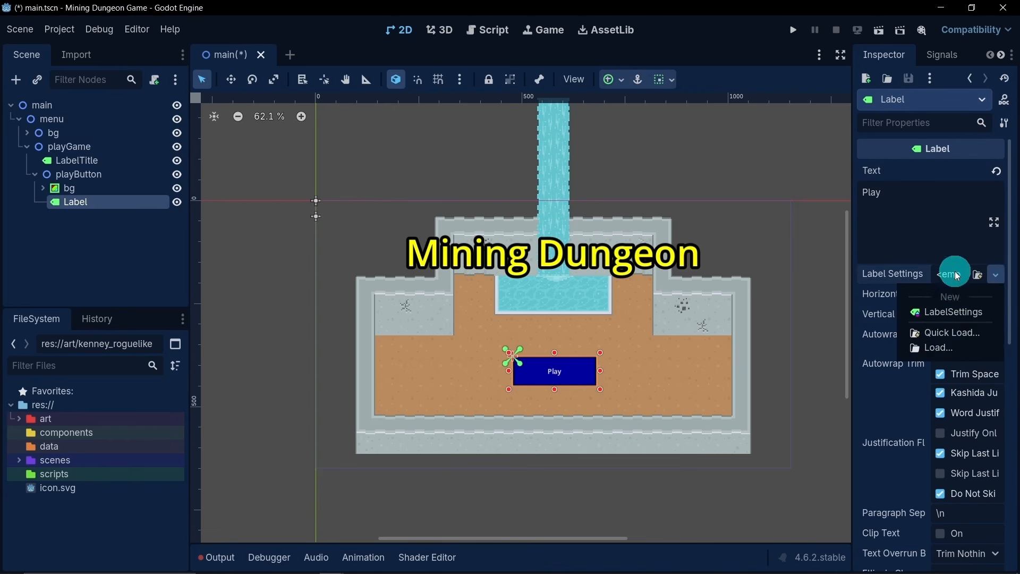
click(946, 306)
click(951, 280)
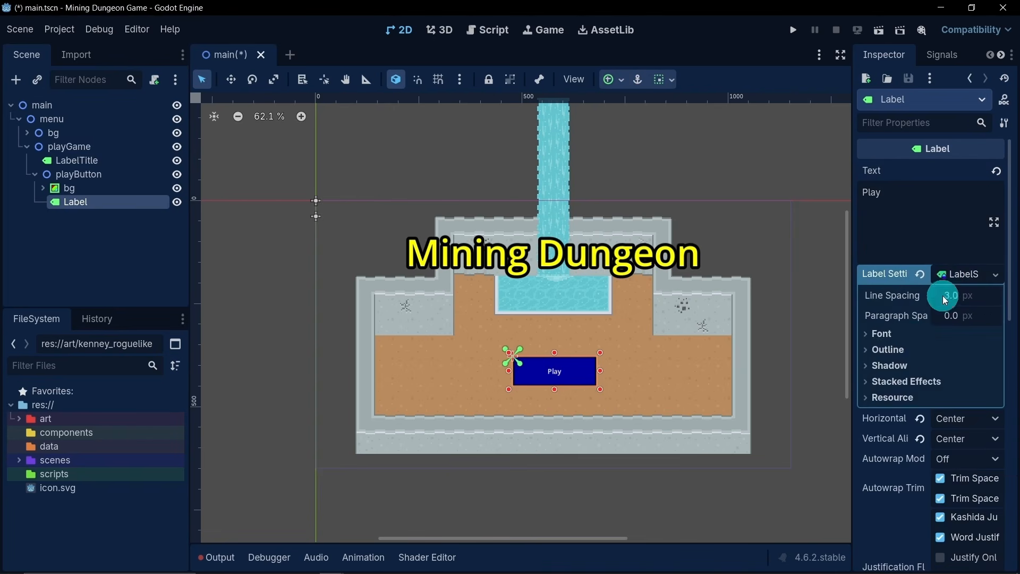
click(907, 332)
click(956, 382)
click(922, 349)
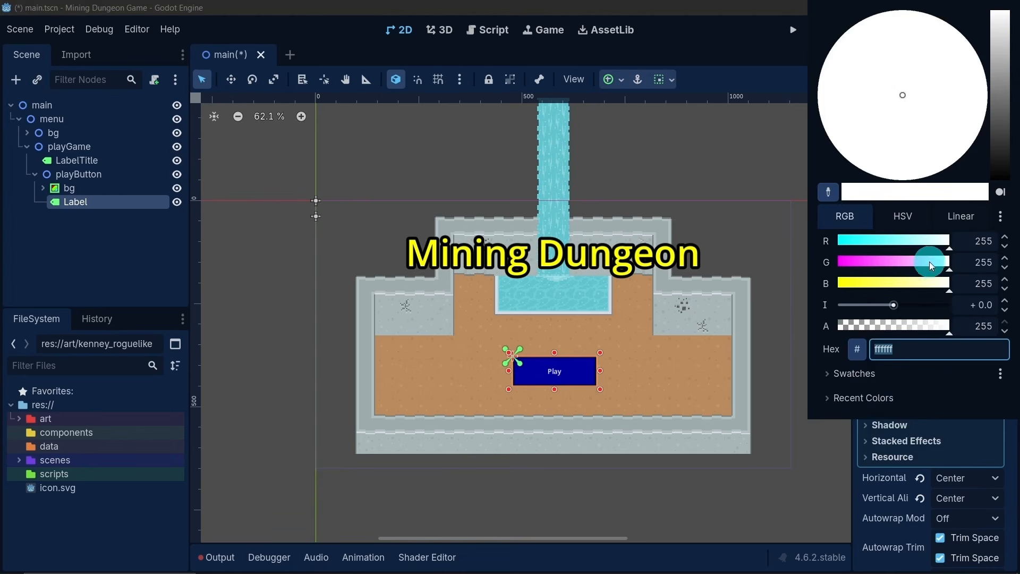
text(ffff00)
click(106, 282)
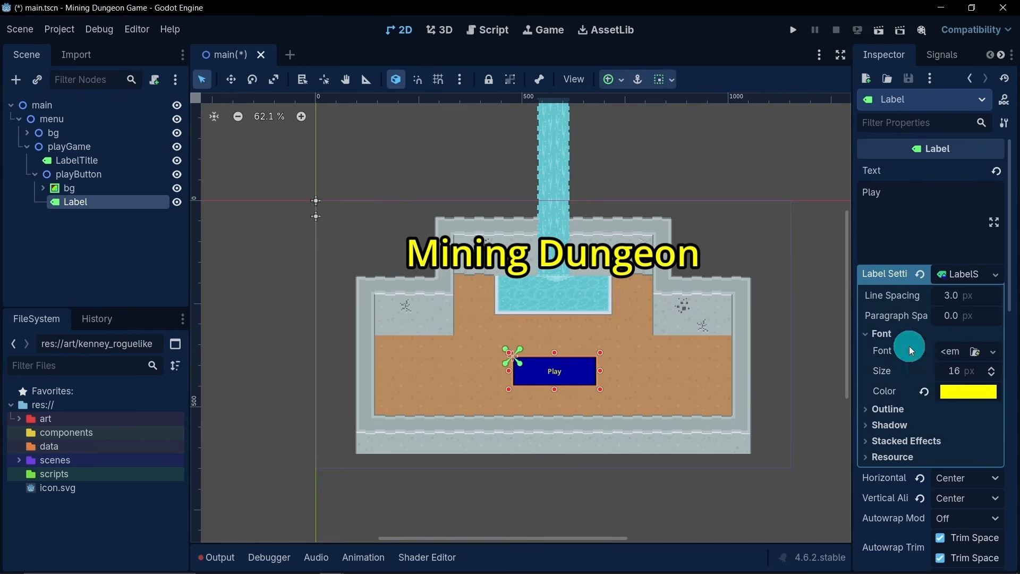
- Set the Play label's font size to 40 px, trying 45 px for comparison before settling on 40
click(956, 365)
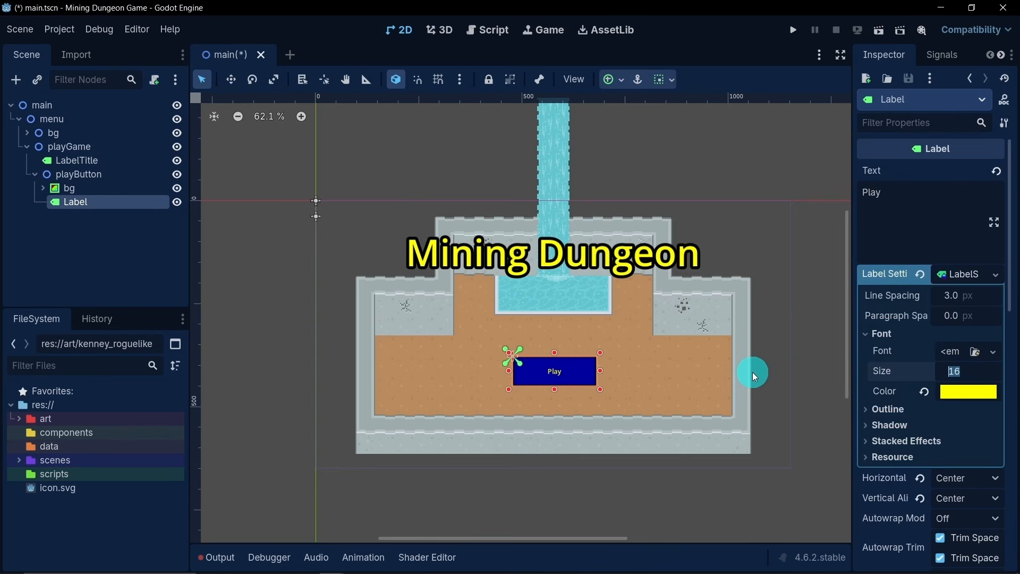
key(Return)
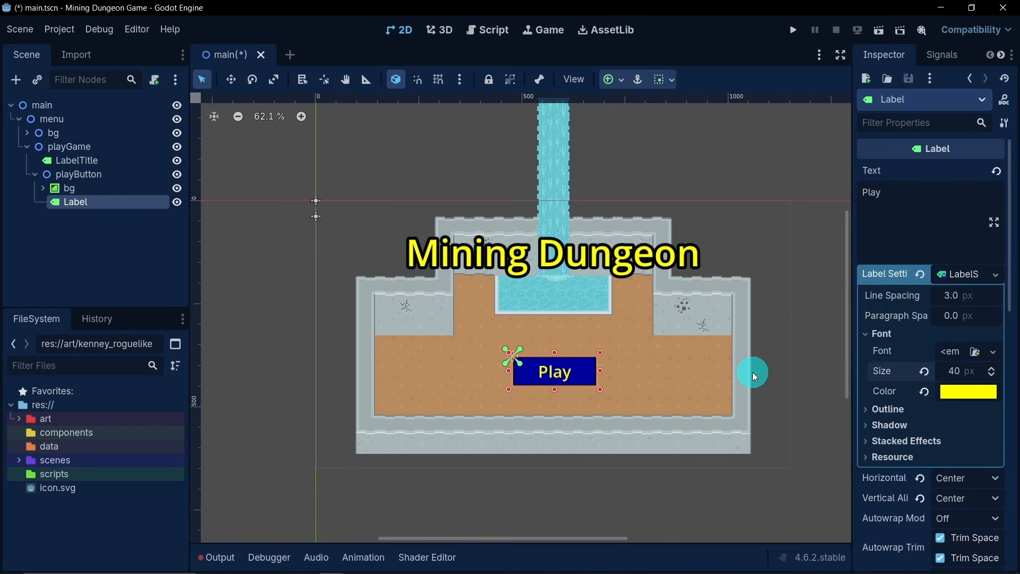
click(949, 369)
text(45)
key(Return)
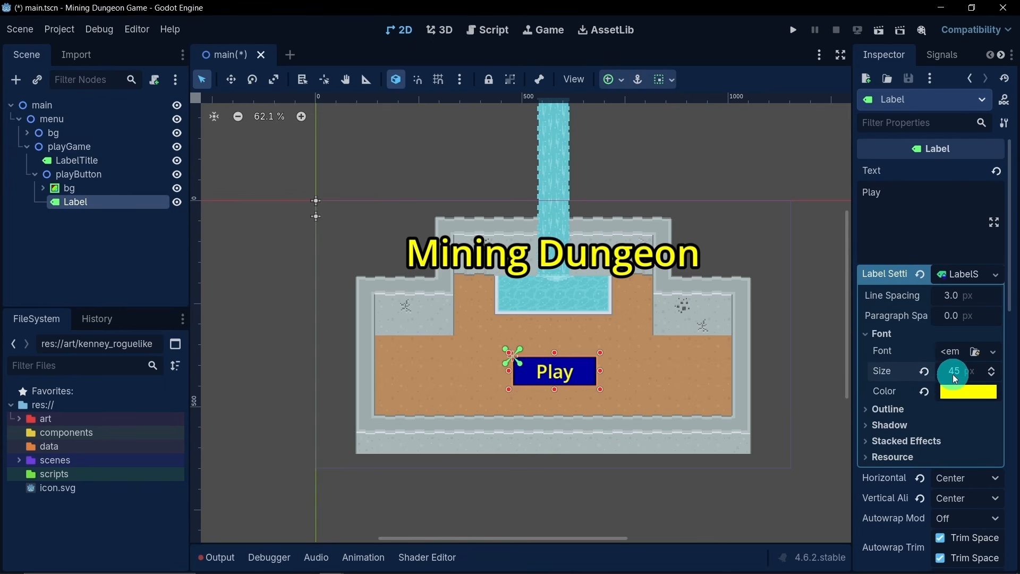
click(952, 373)
text(40)
key(Return)
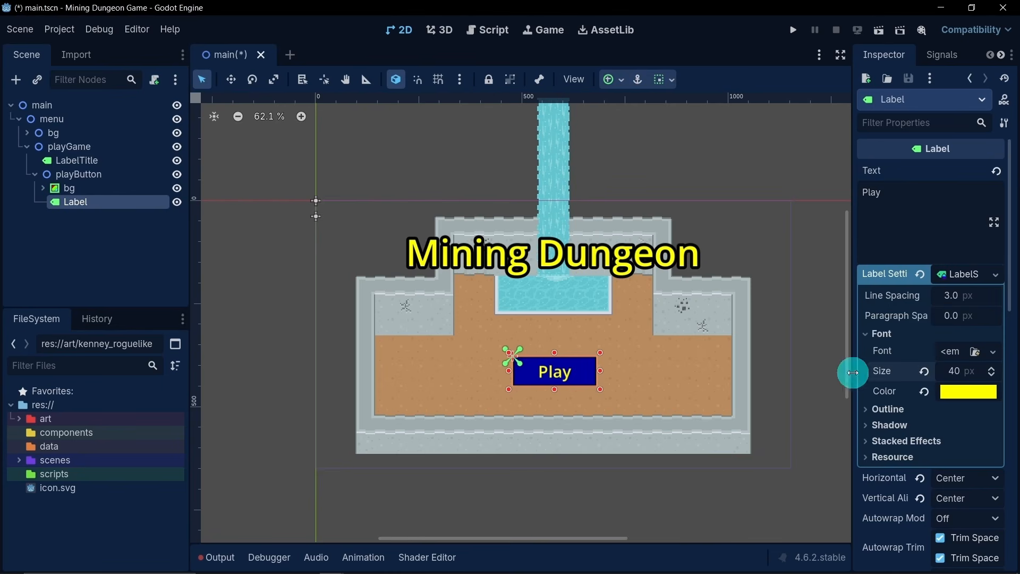
- Give the Play label's text a black outline 13 px thick
click(901, 412)
click(958, 426)
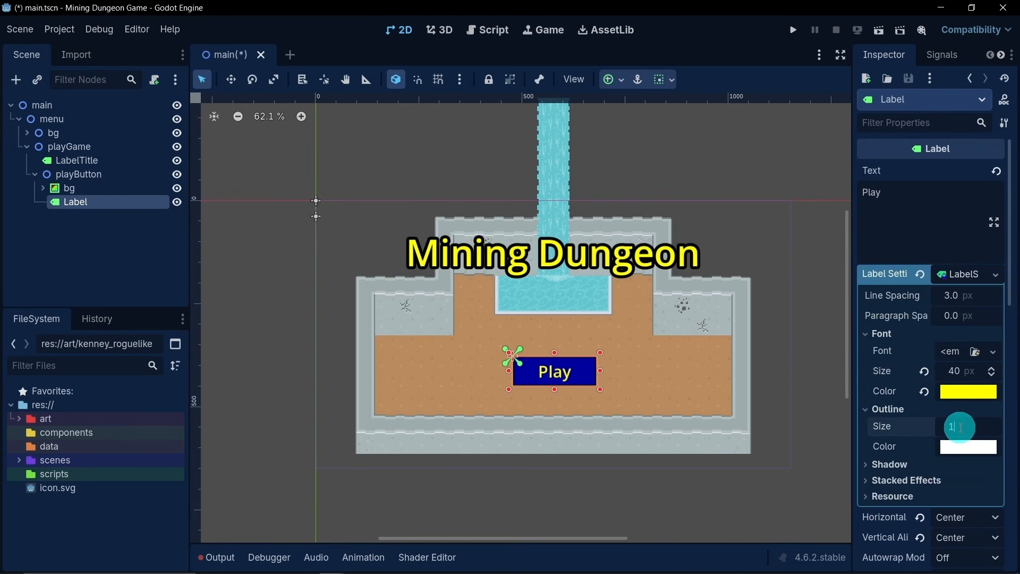
text(13)
key(Return)
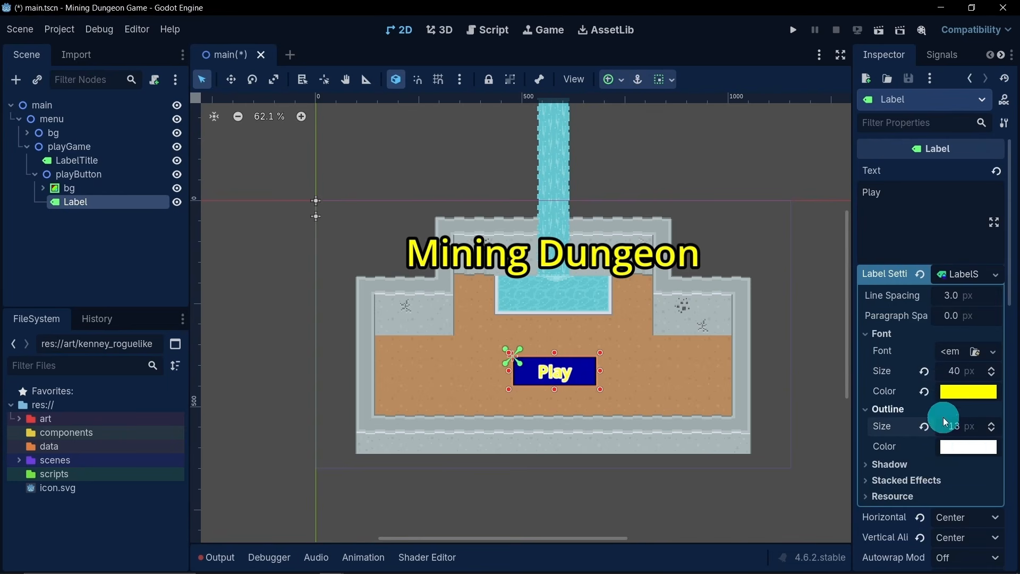
click(948, 448)
drag(1003, 104, 1018, 292)
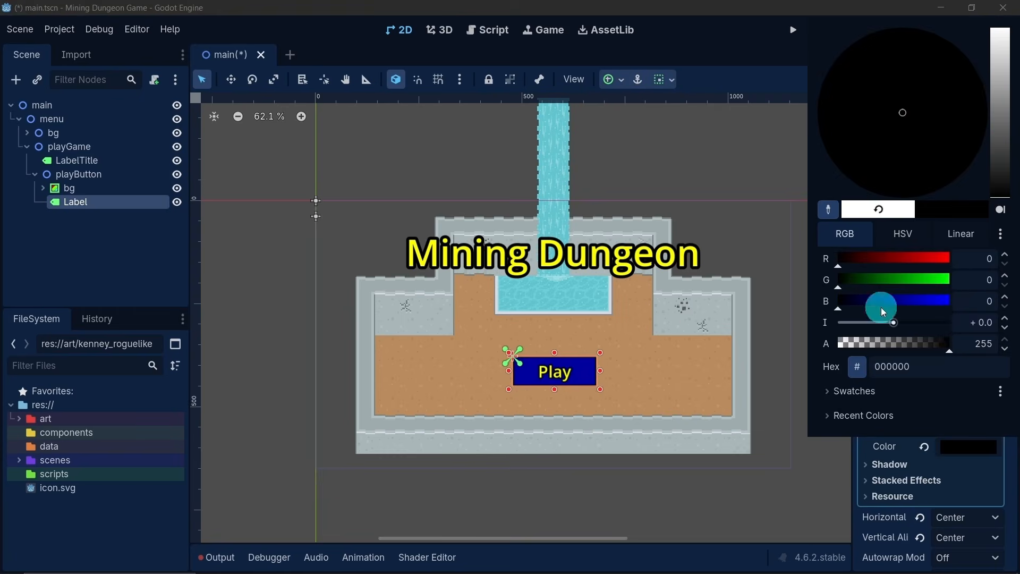
click(153, 274)
- Add a Button node as a child of playButton
scroll(376, 341, up, 6)
middle_drag(478, 325, 408, 269)
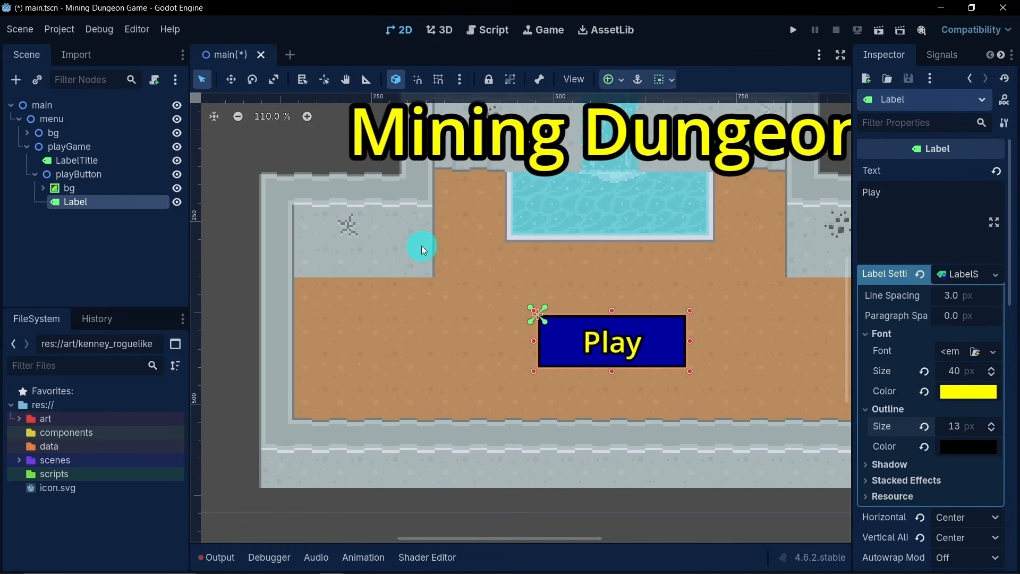
scroll(422, 246, down, 3)
middle_drag(484, 235, 449, 266)
scroll(455, 244, down, 2)
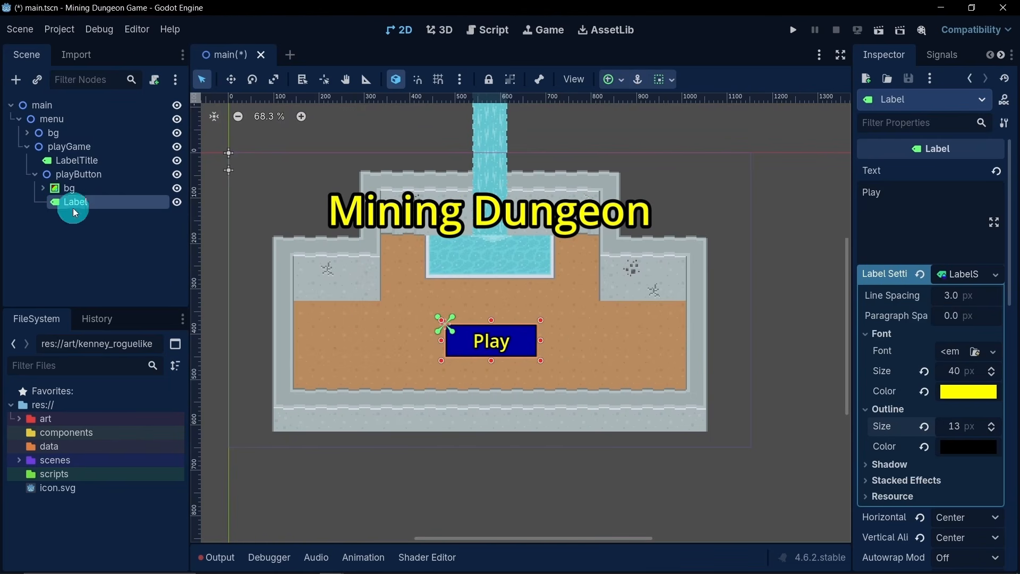
right_click(85, 175)
click(134, 189)
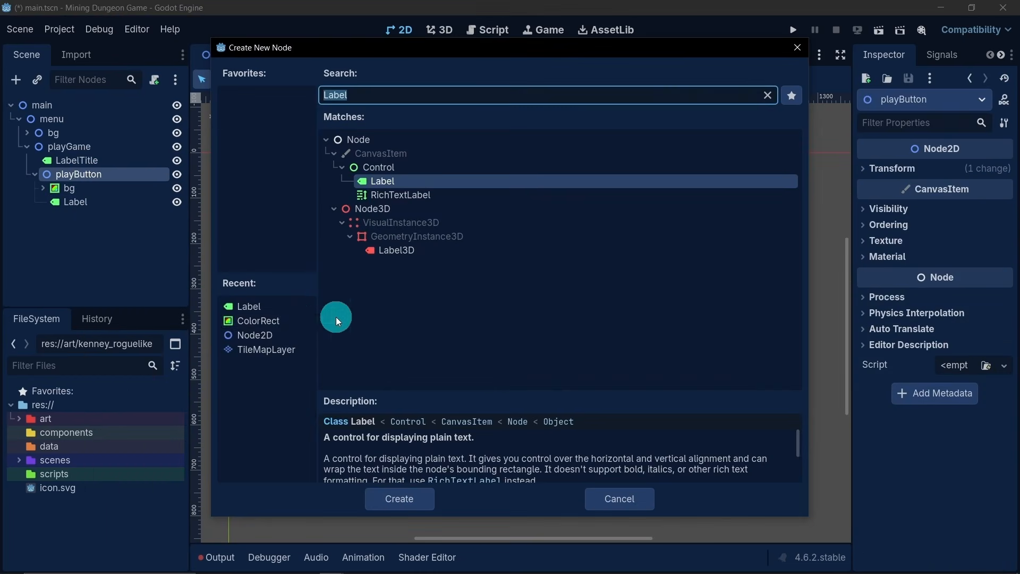
text(butt)
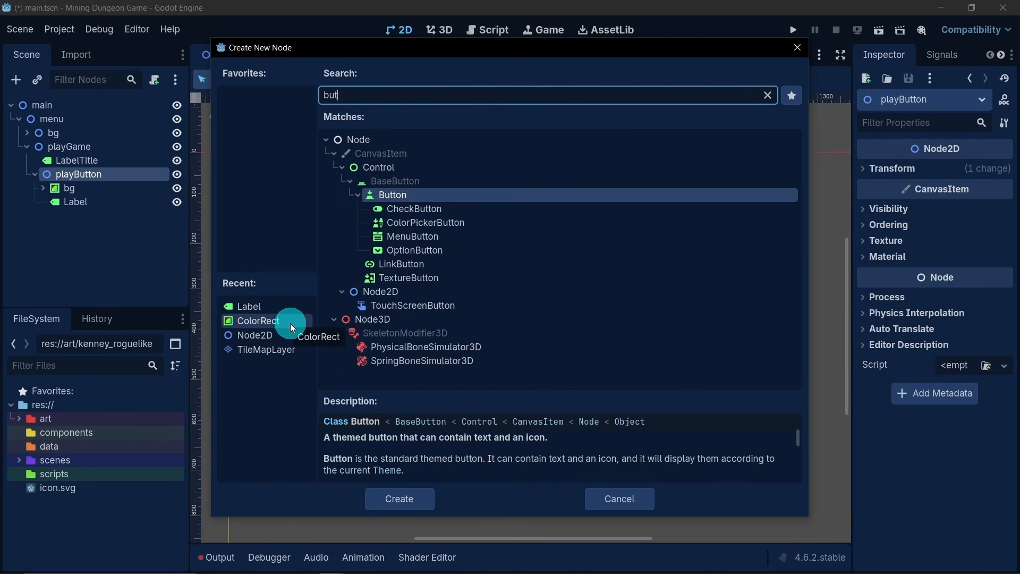
click(401, 195)
click(401, 195)
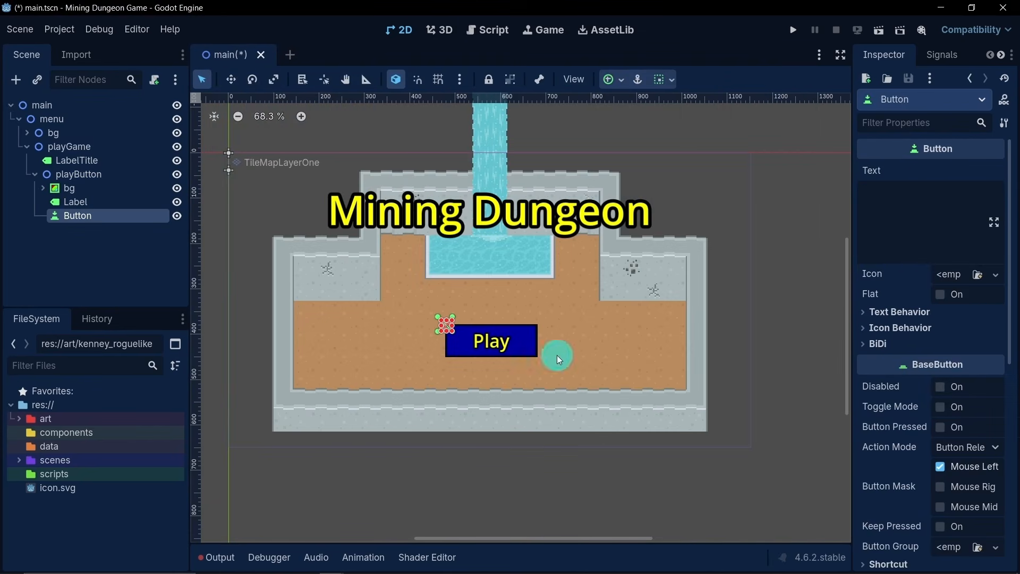
- Rename the new button node to ButtonPlayGame and stretch it over the whole blue Play rectangle
double_click(123, 218)
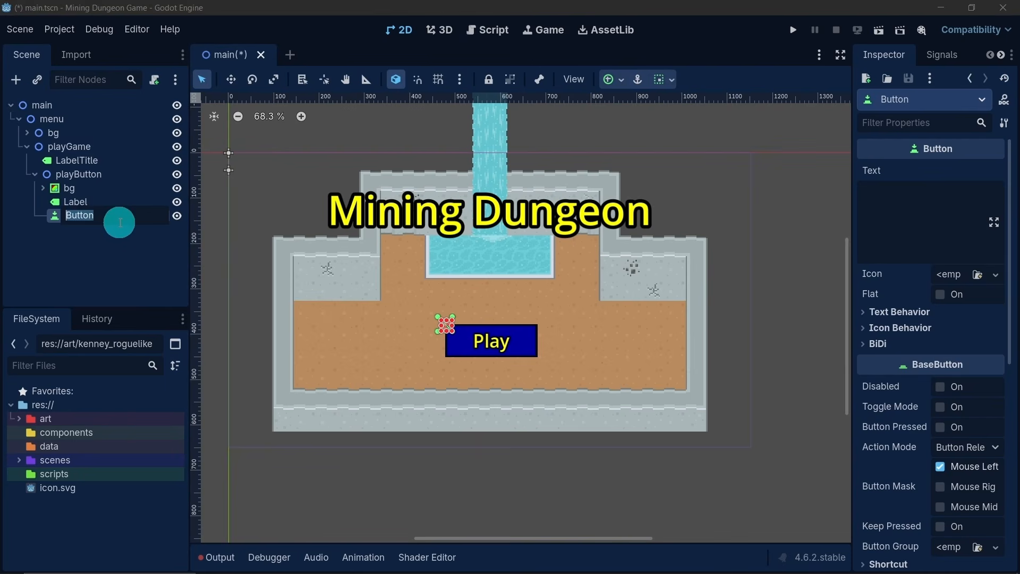
text(Pla)
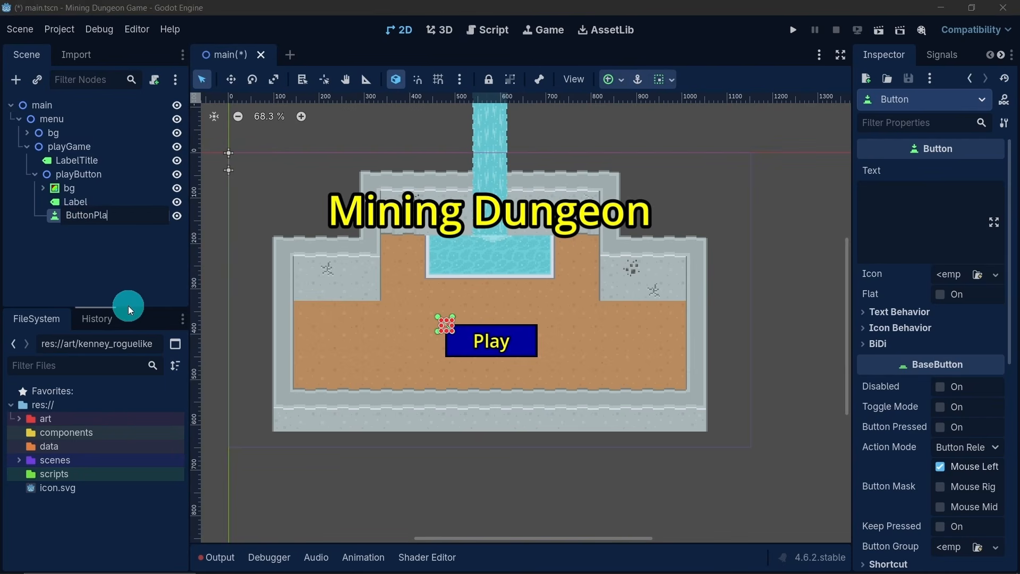
text(yGame)
key(Return)
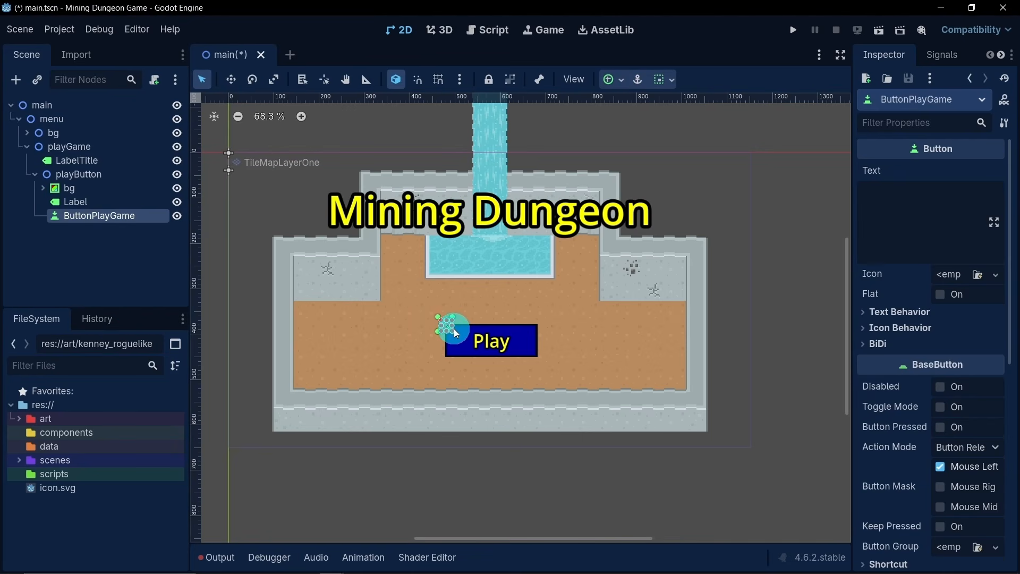
drag(452, 331, 540, 362)
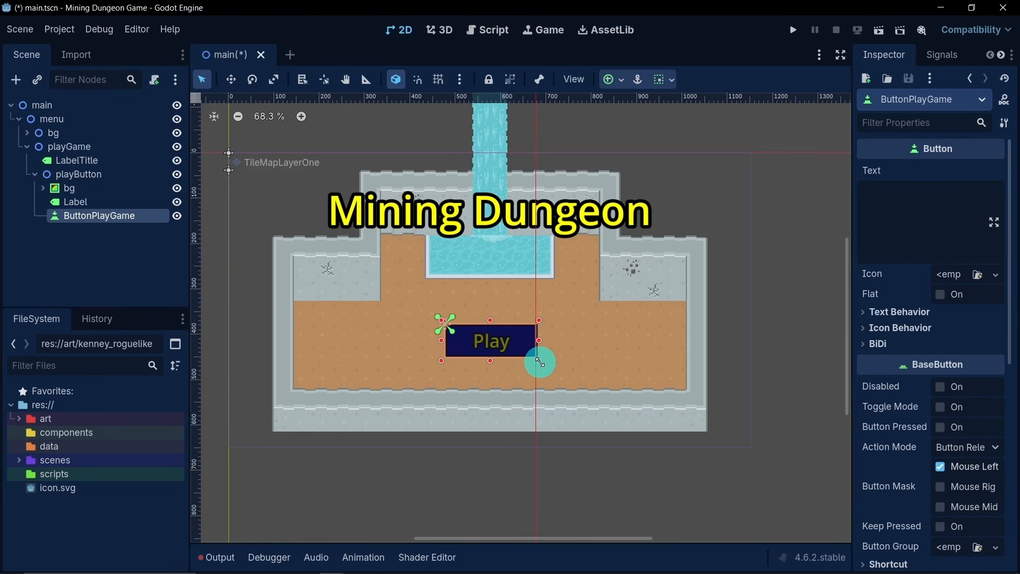
- Set the theme type variation of ButtonPlayGame to FlatButton and deselect the node
scroll(495, 358, up, 6)
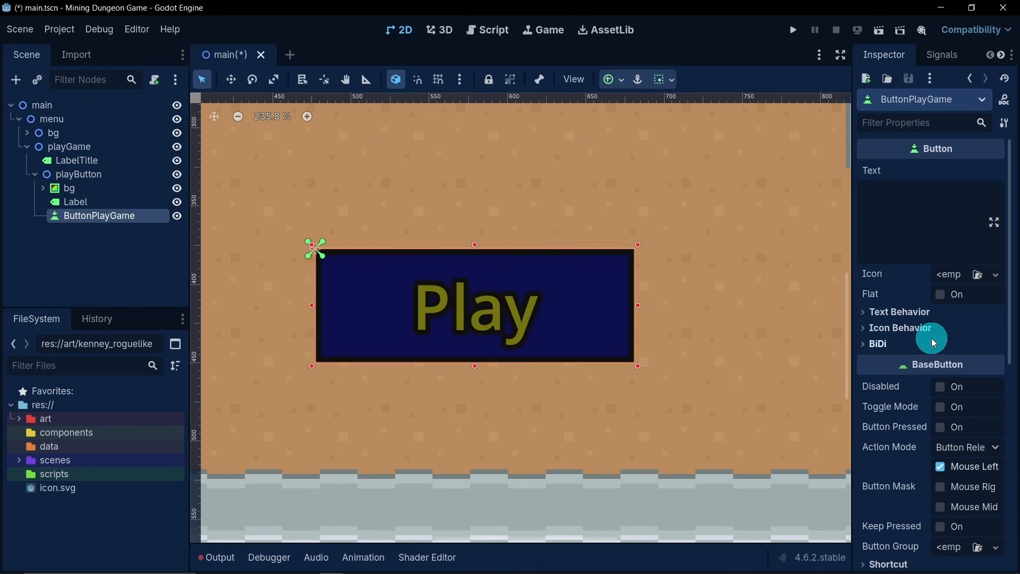
scroll(933, 340, down, 5)
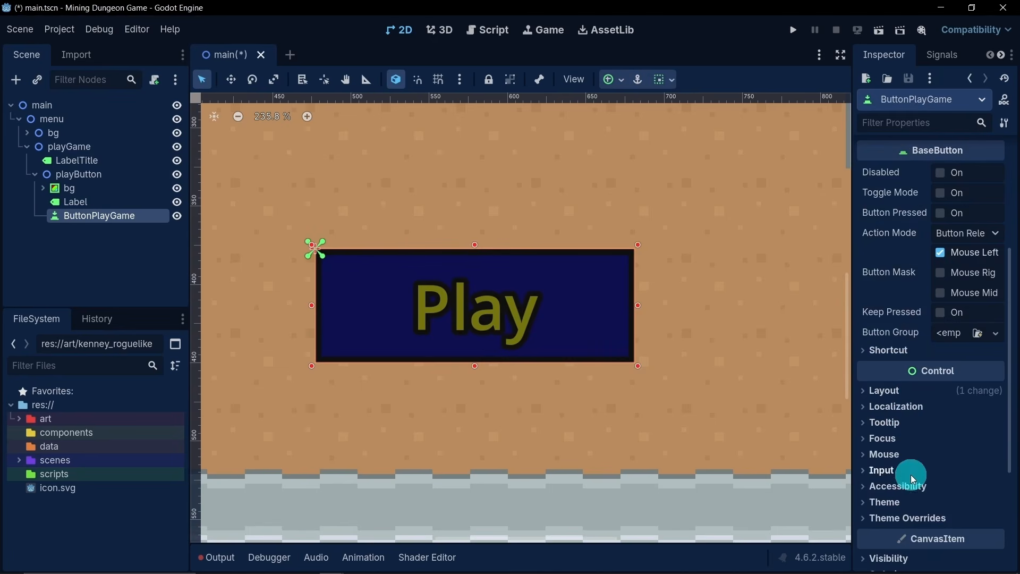
click(898, 499)
scroll(898, 498, down, 2)
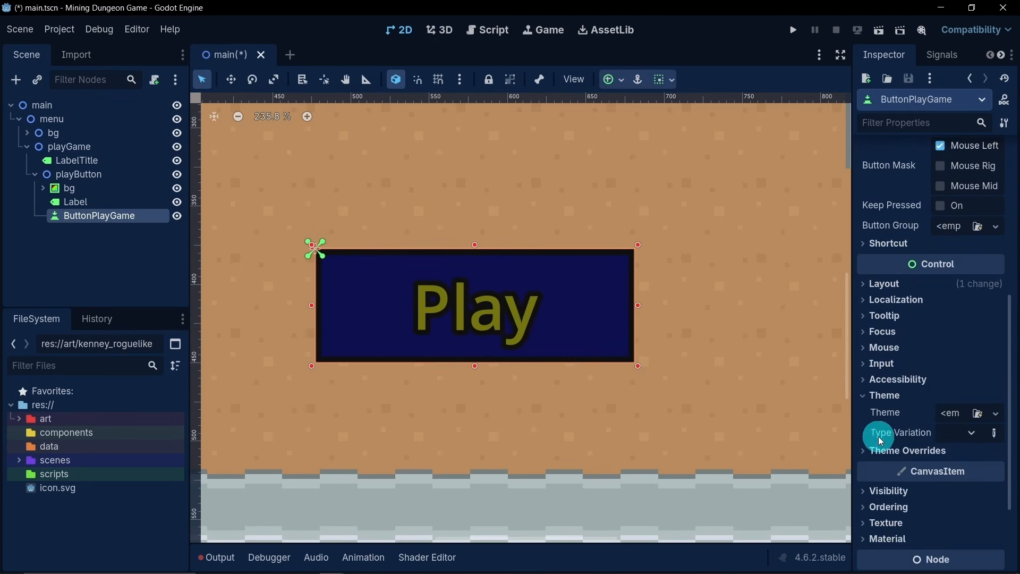
click(956, 434)
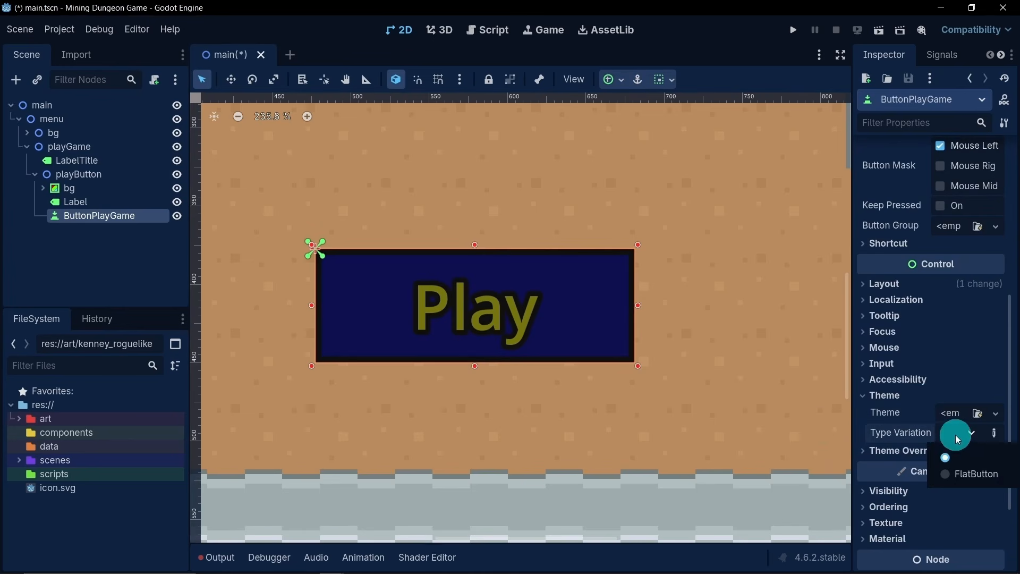
click(961, 481)
click(156, 302)
- Examine the Play button's look in the menu and the style entries in ButtonPlayGame's theme overrides
scroll(305, 304, down, 10)
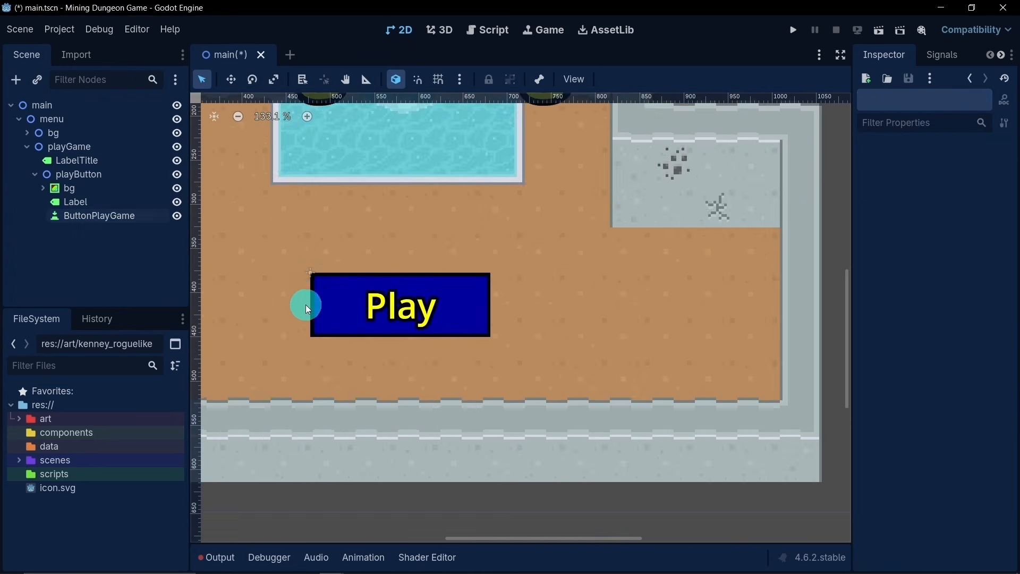
middle_drag(285, 252, 375, 276)
scroll(375, 276, down, 4)
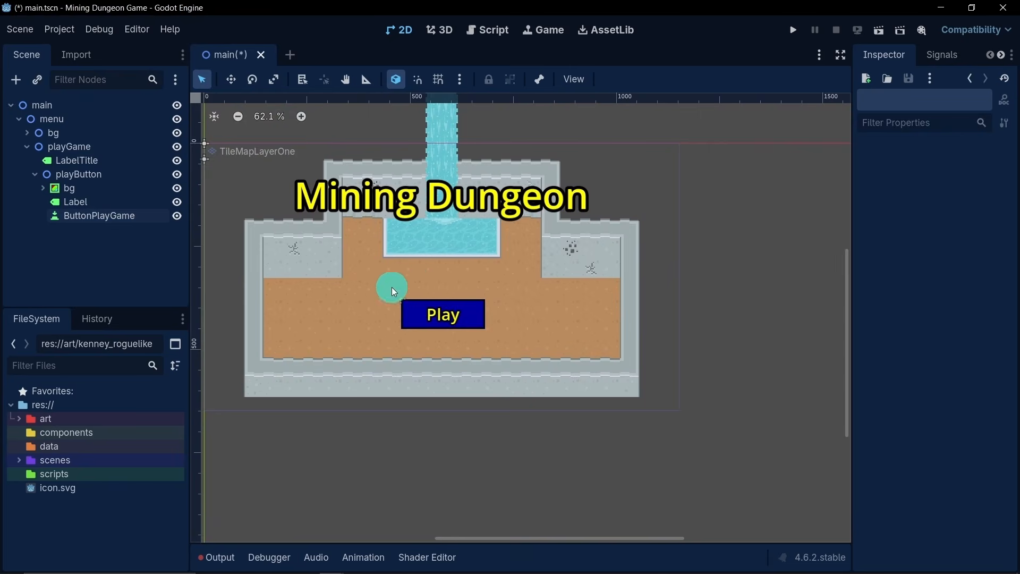
scroll(457, 312, up, 4)
scroll(483, 304, down, 4)
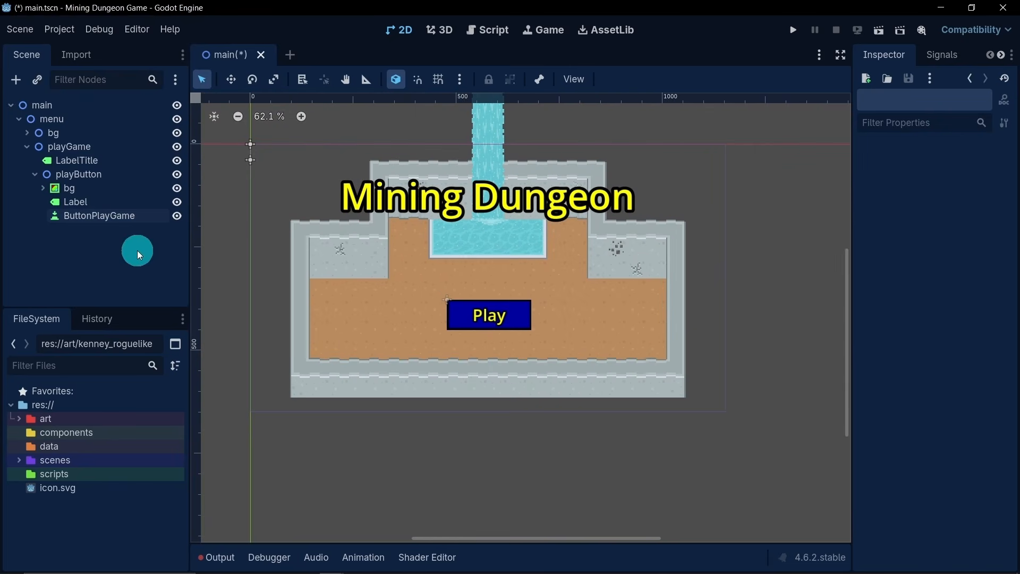
click(97, 221)
click(473, 306)
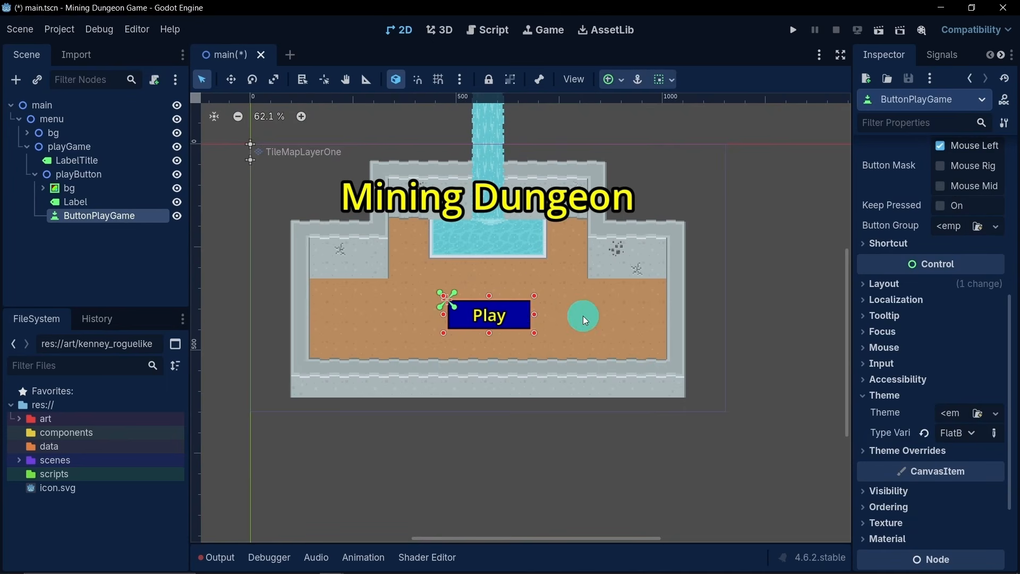
click(874, 450)
scroll(878, 449, down, 1)
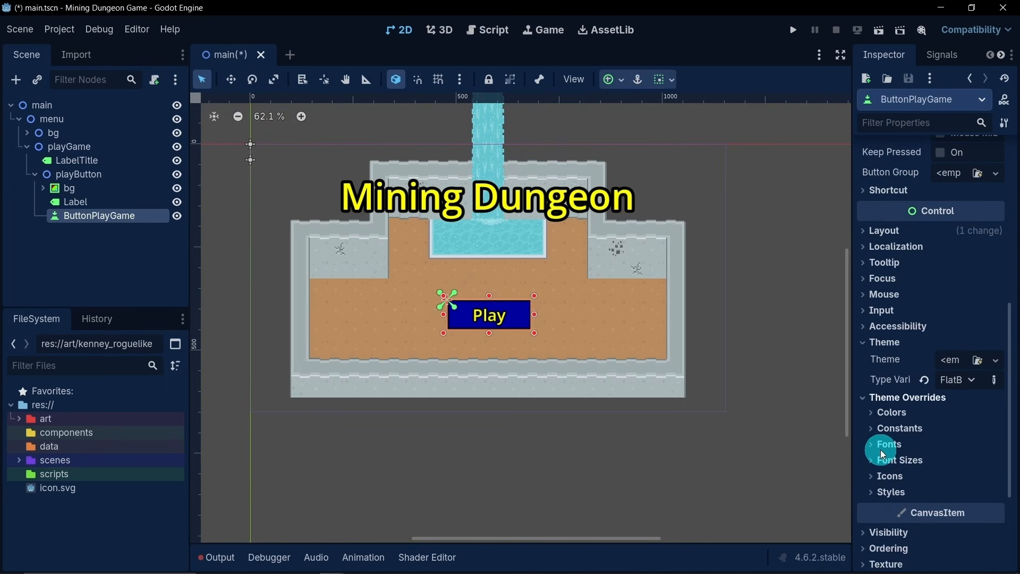
click(883, 489)
scroll(877, 475, down, 5)
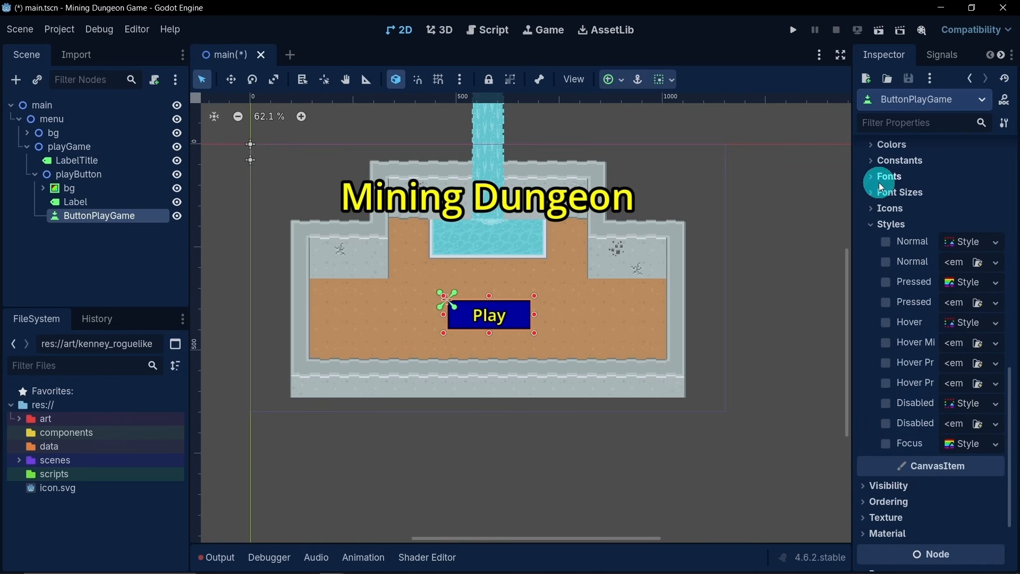
click(870, 234)
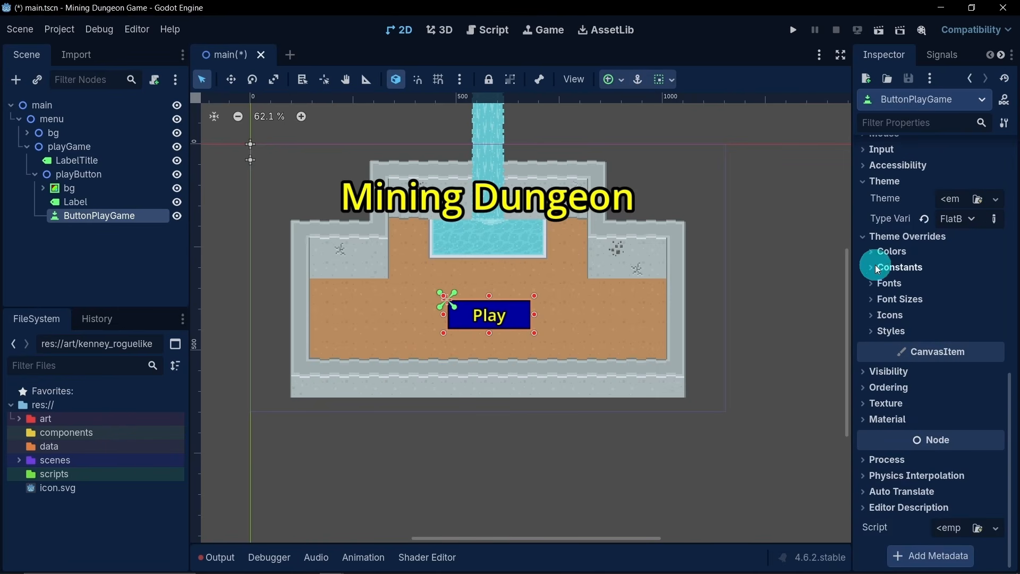
click(861, 187)
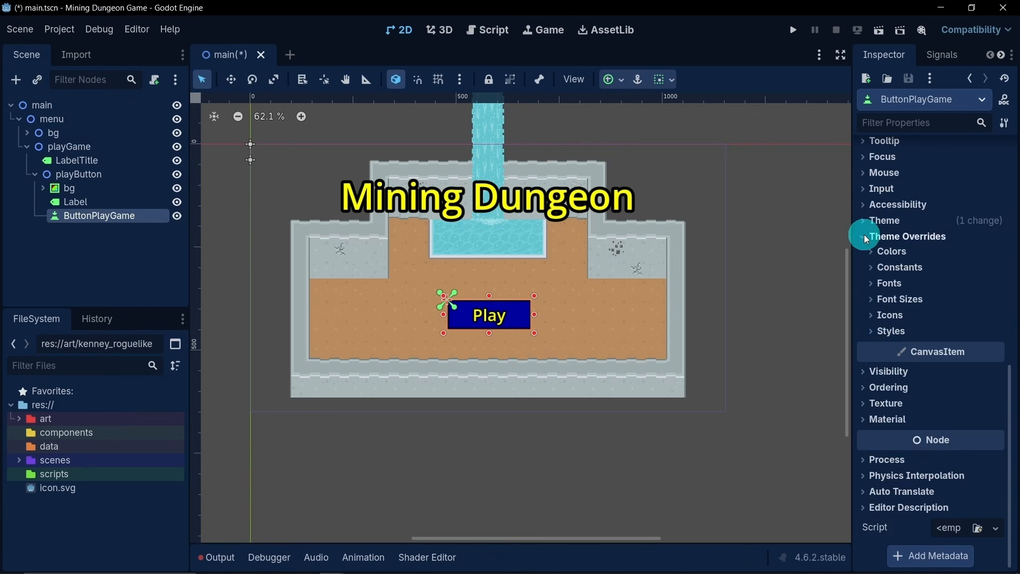
click(864, 235)
click(154, 276)
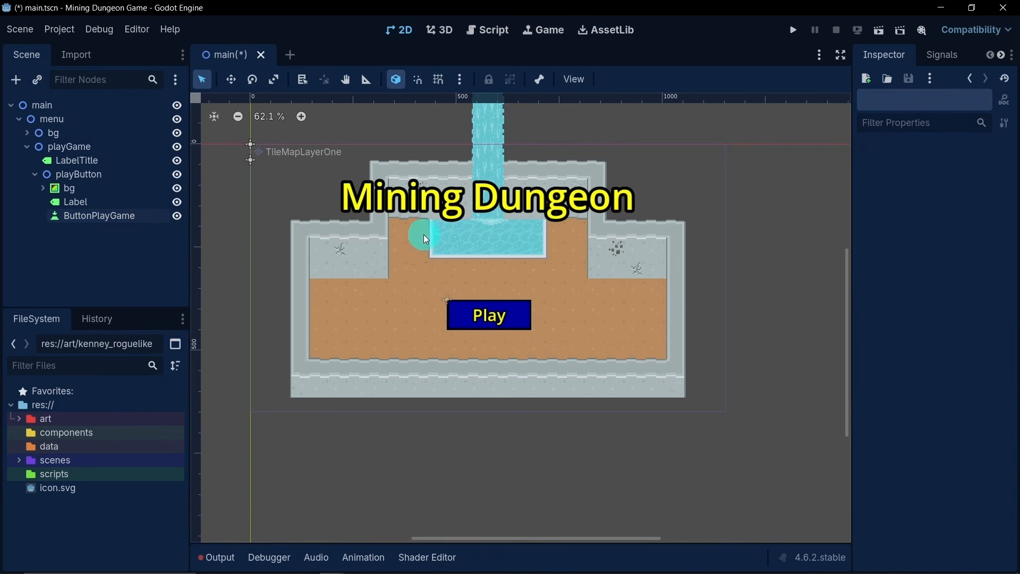
- Save the main scene, run it to test the menu, and close the game window
key(ctrl+s)
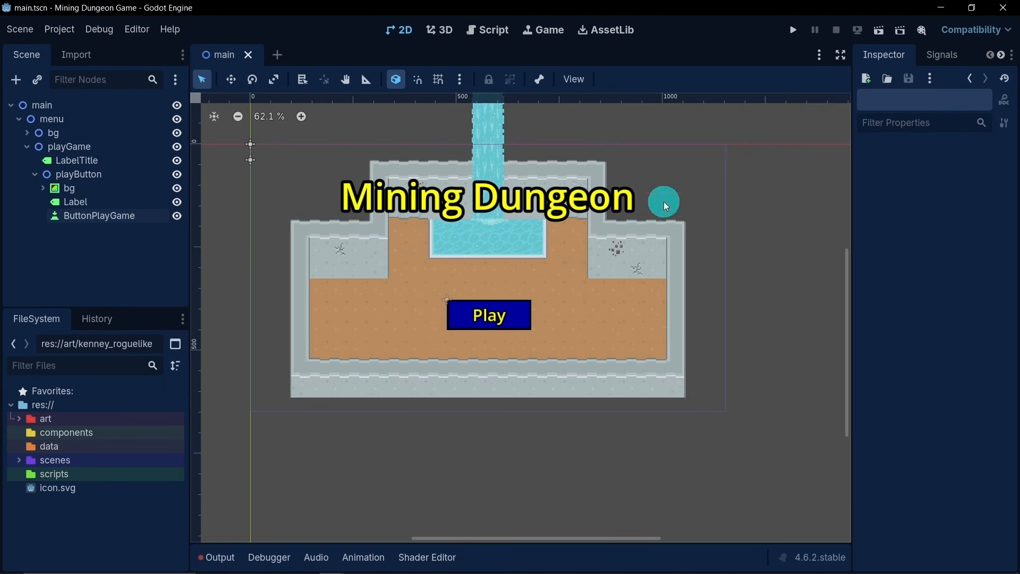
click(879, 31)
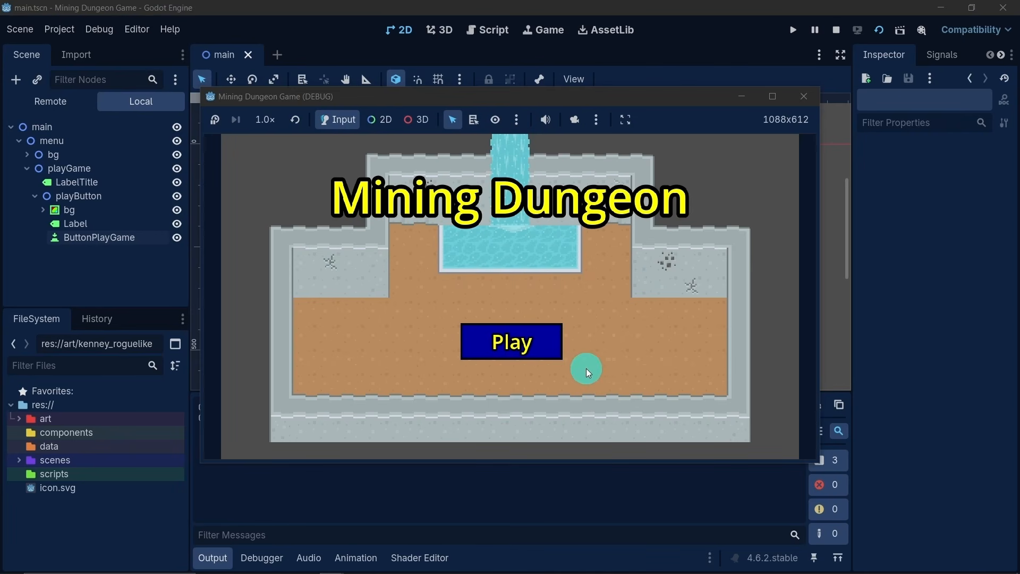
click(803, 103)
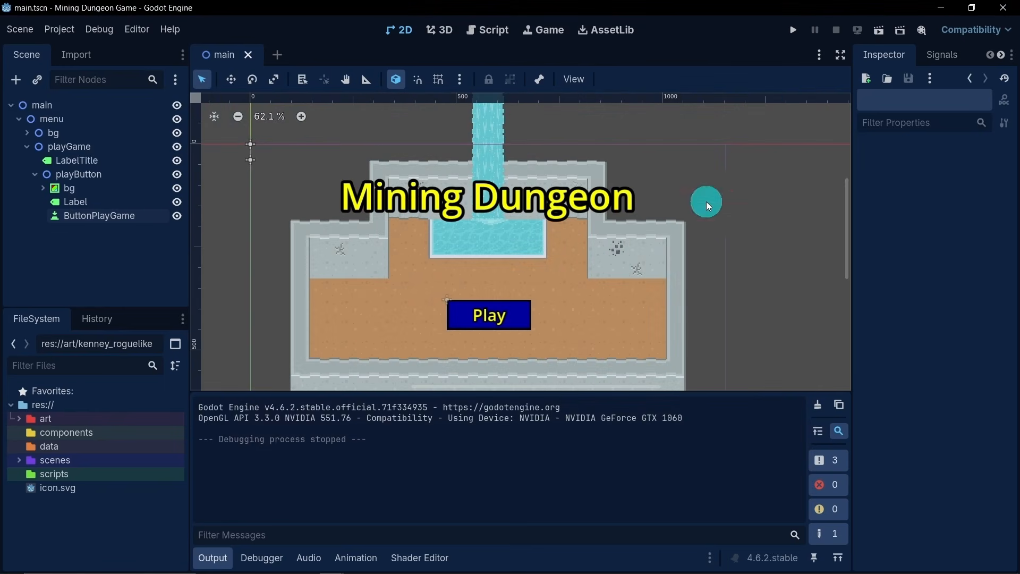
- Collapse the playButton and playGame branches and hide the output log to show the whole menu scene
click(21, 174)
click(31, 173)
click(25, 149)
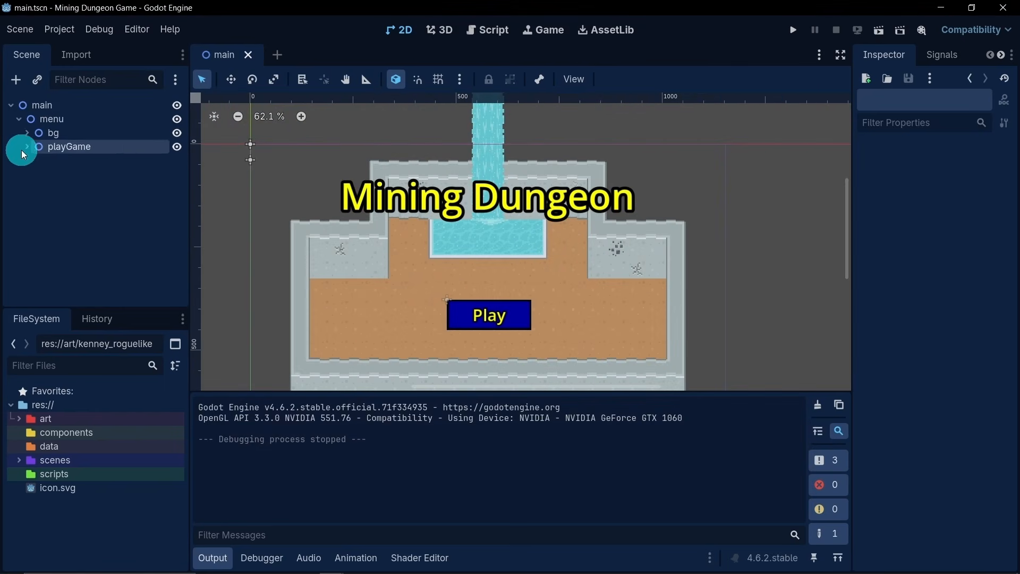
click(215, 555)
scroll(359, 383, down, 3)
middle_drag(354, 384, 388, 376)
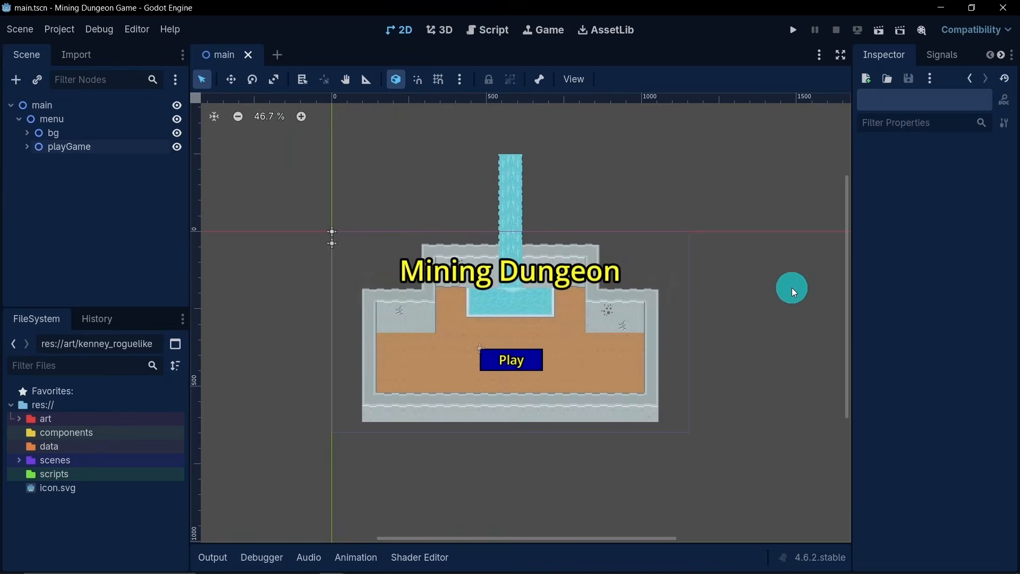
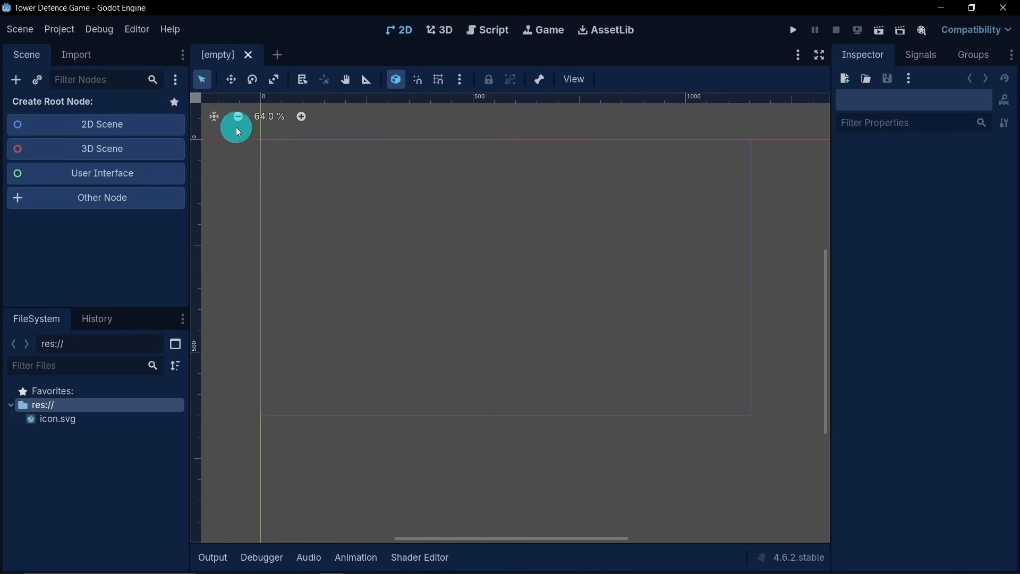
- Set the window stretch mode to viewport in the project settings and close the settings
click(74, 30)
click(86, 50)
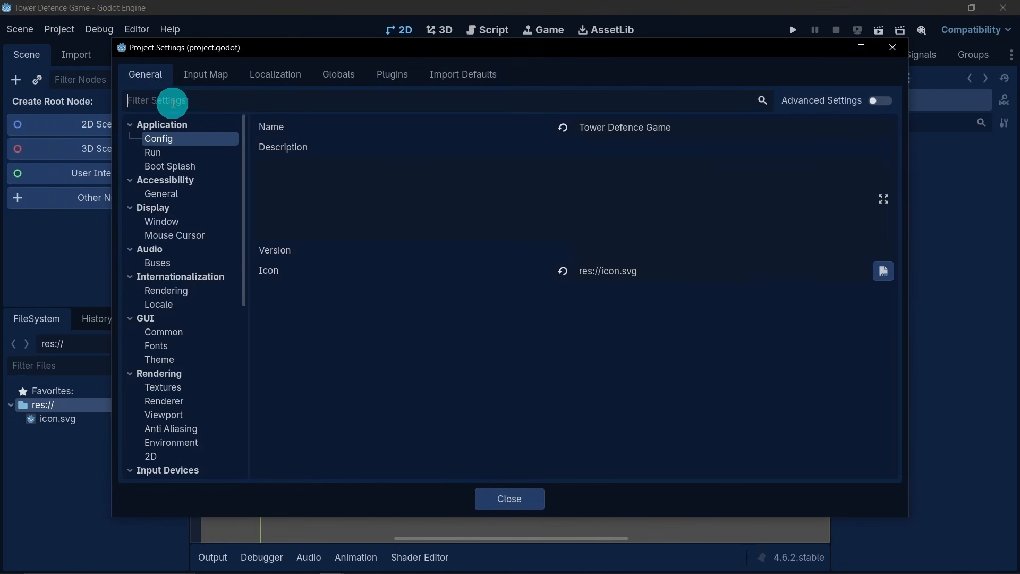
text(w)
click(185, 140)
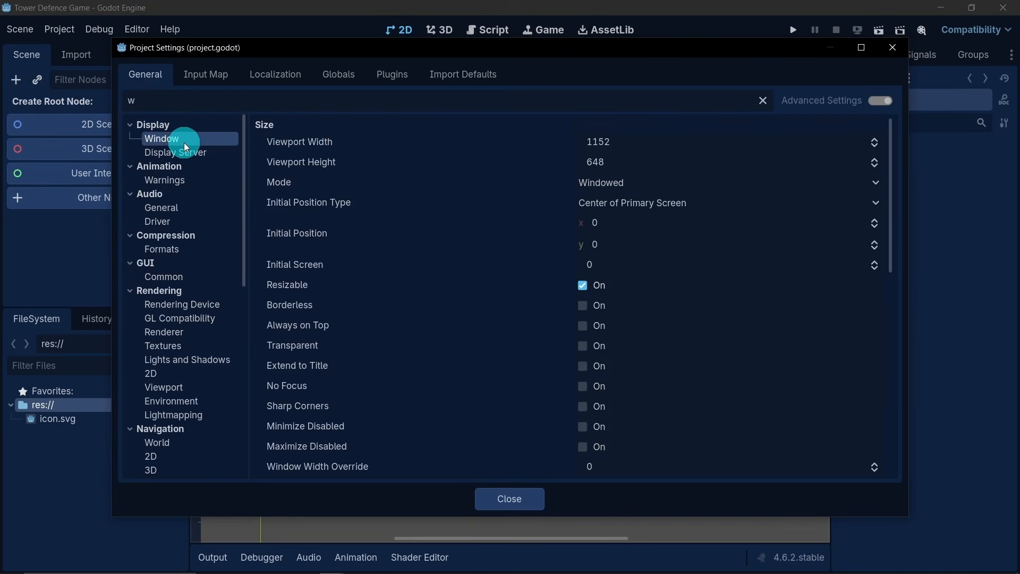
scroll(555, 257, down, 5)
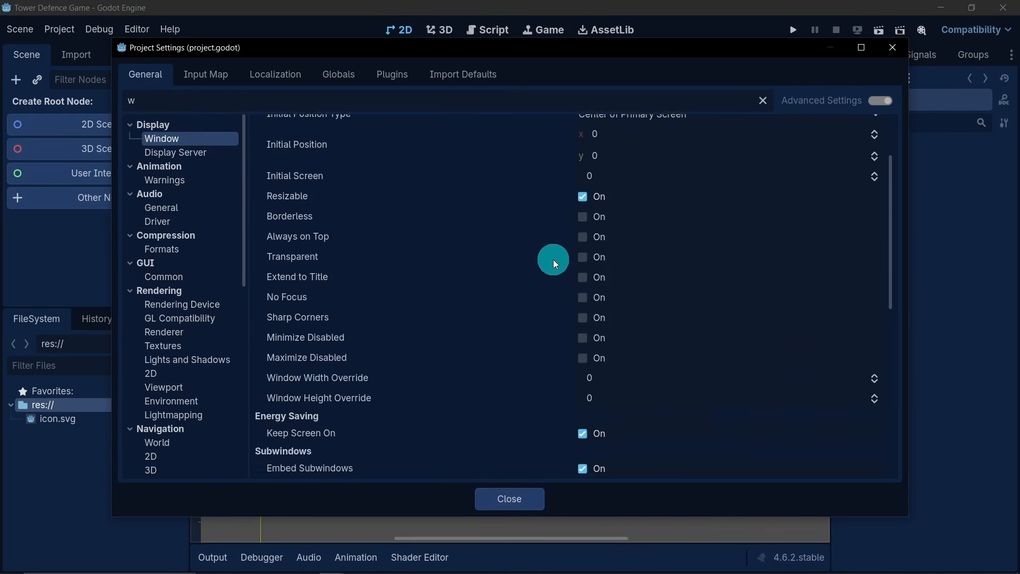
scroll(319, 327, down, 4)
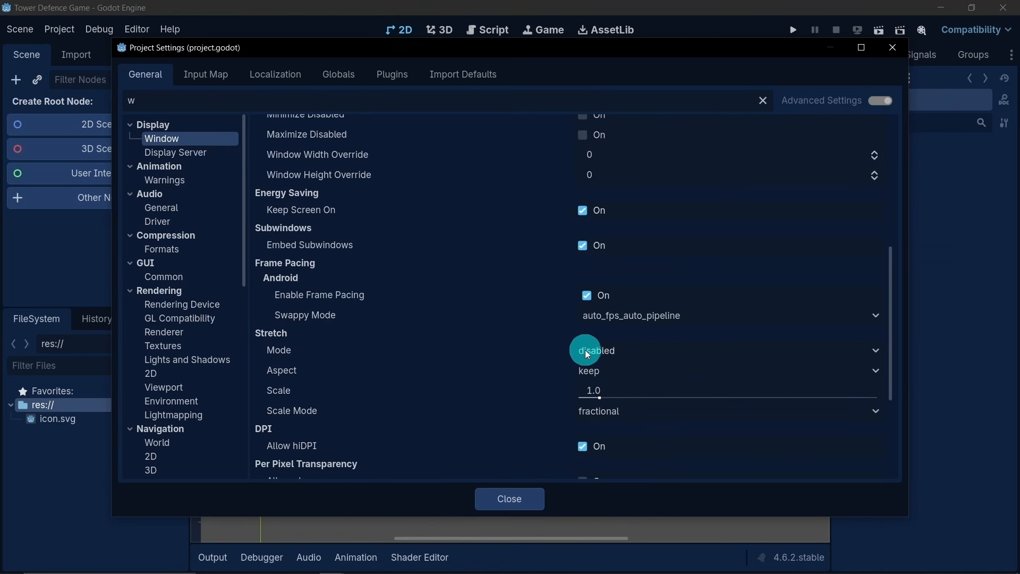
click(605, 350)
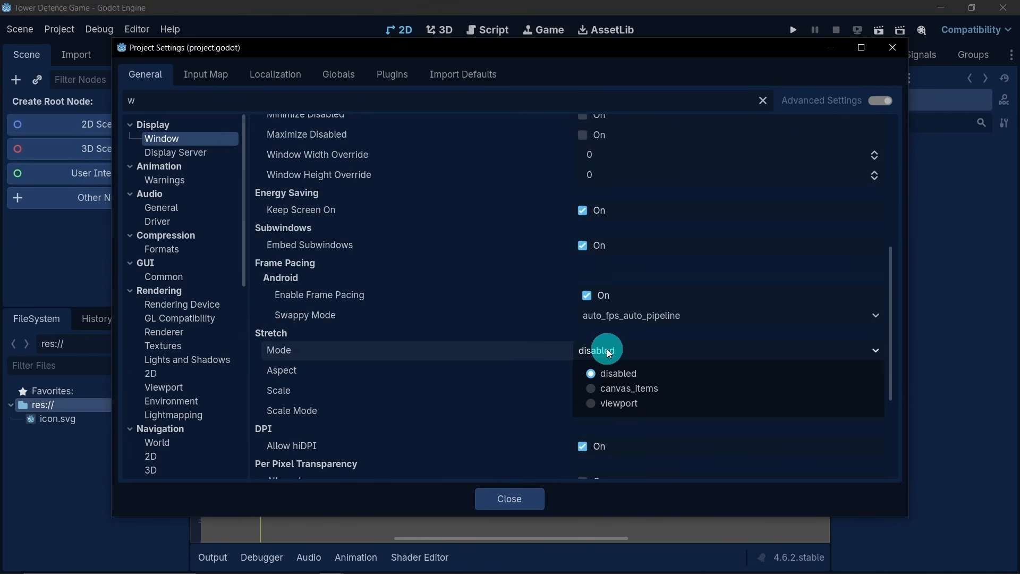
click(635, 404)
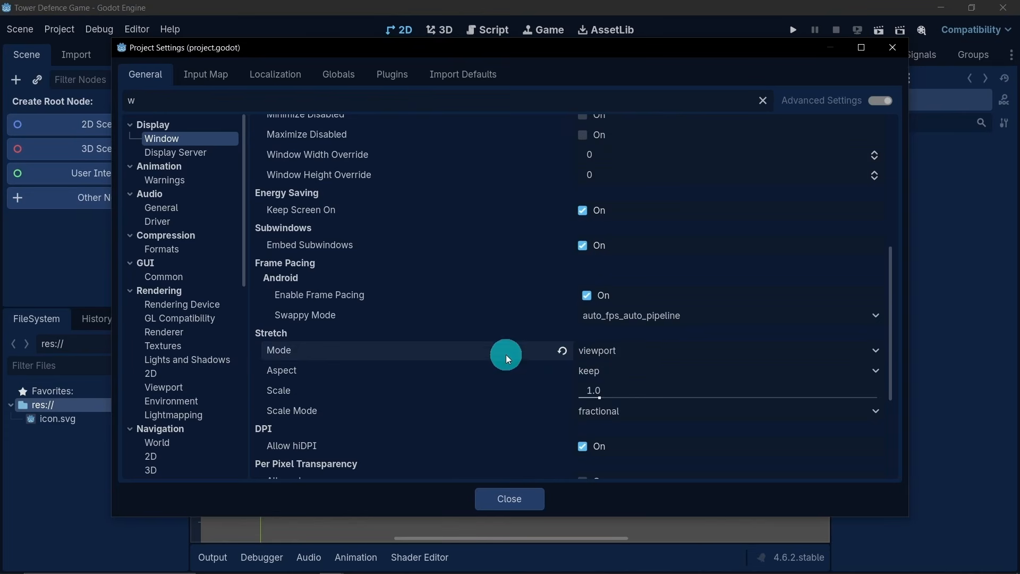
click(514, 489)
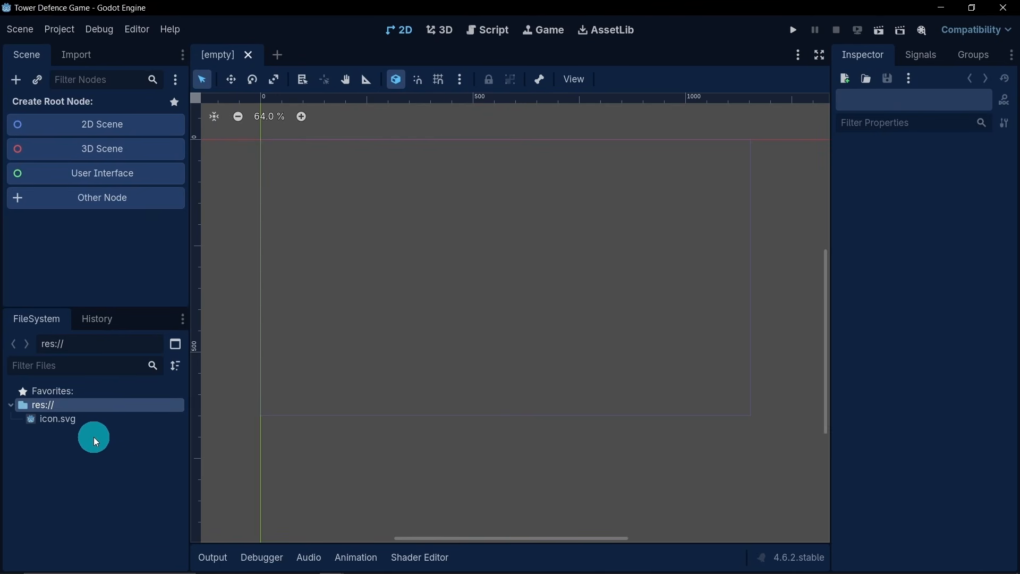
- Create a folder named art in the project root and set its folder color to red
right_click(63, 404)
mouse_move(115, 423)
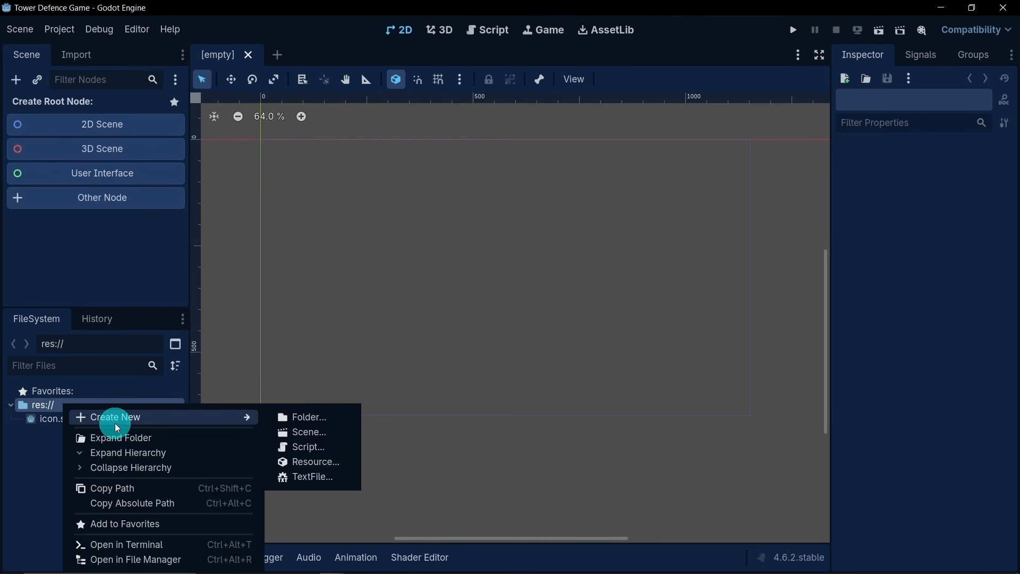
click(309, 419)
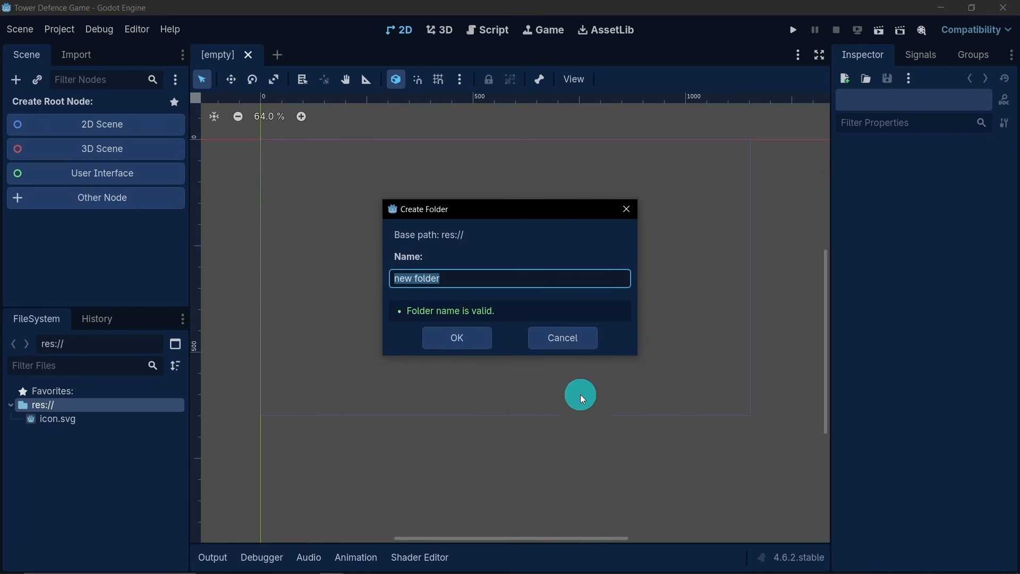
text(art)
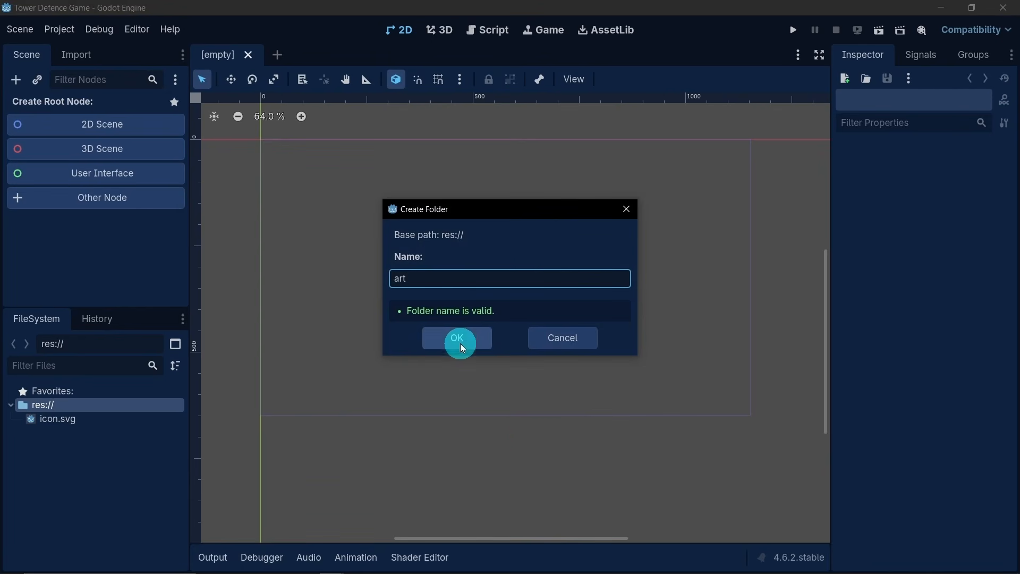
click(460, 340)
click(79, 420)
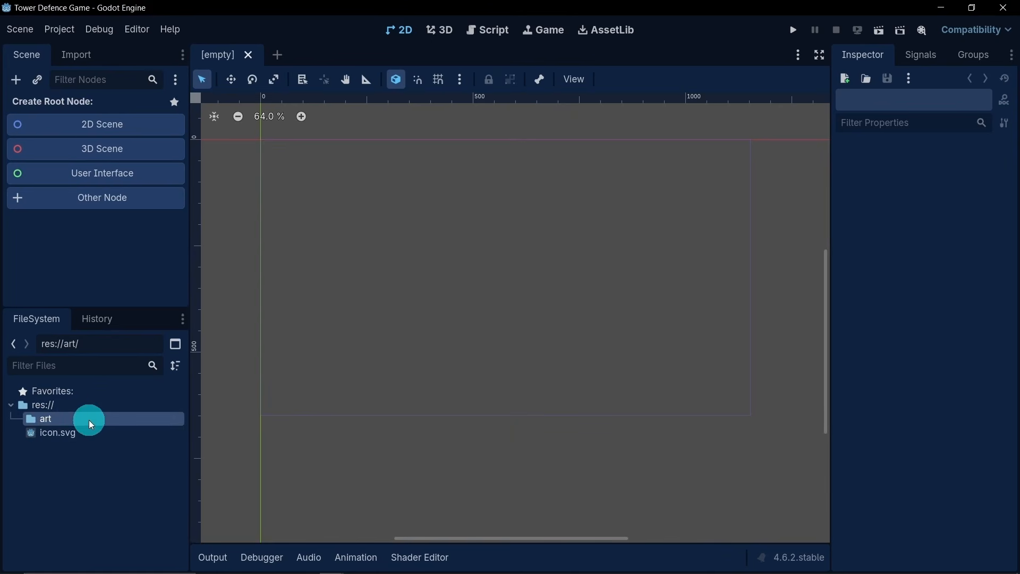
right_click(74, 420)
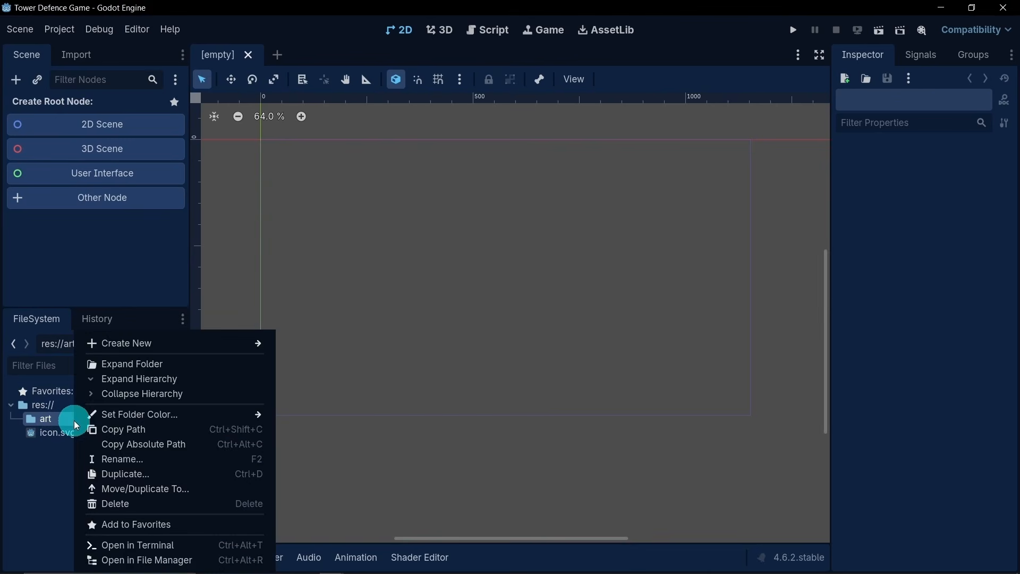
mouse_move(119, 417)
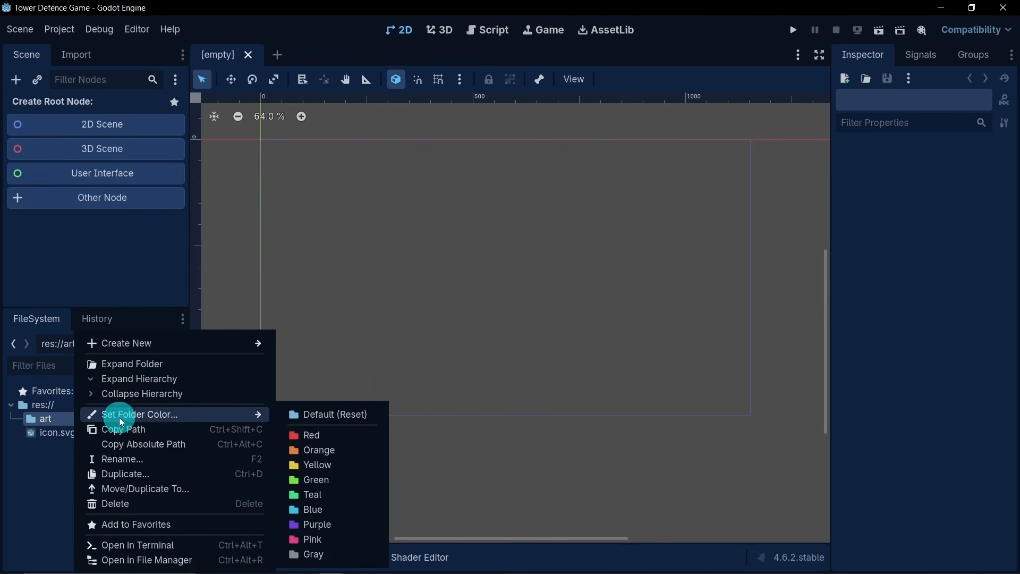
click(310, 434)
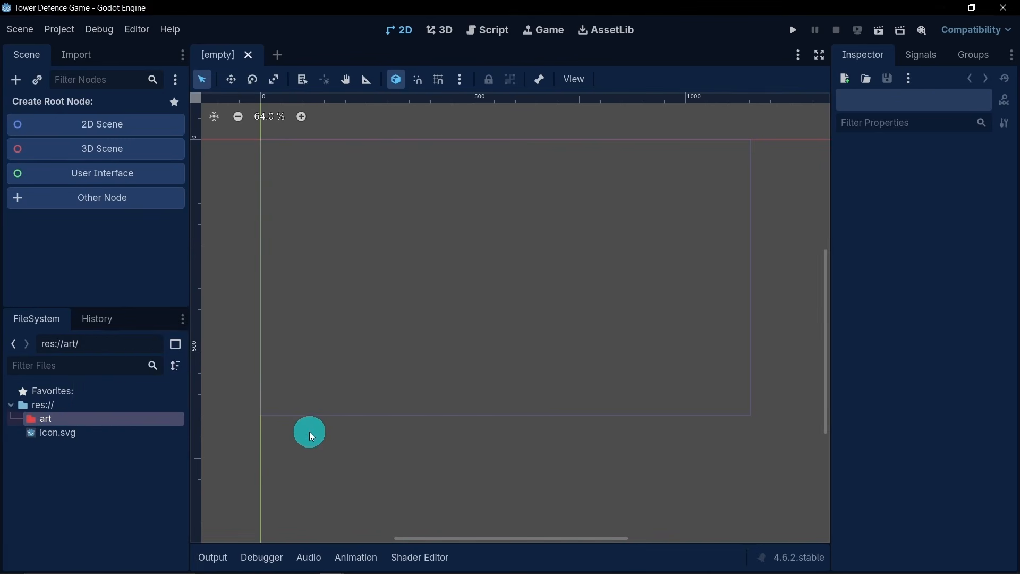
- Create a folder named components in the project root and set its folder color to yellow
right_click(68, 404)
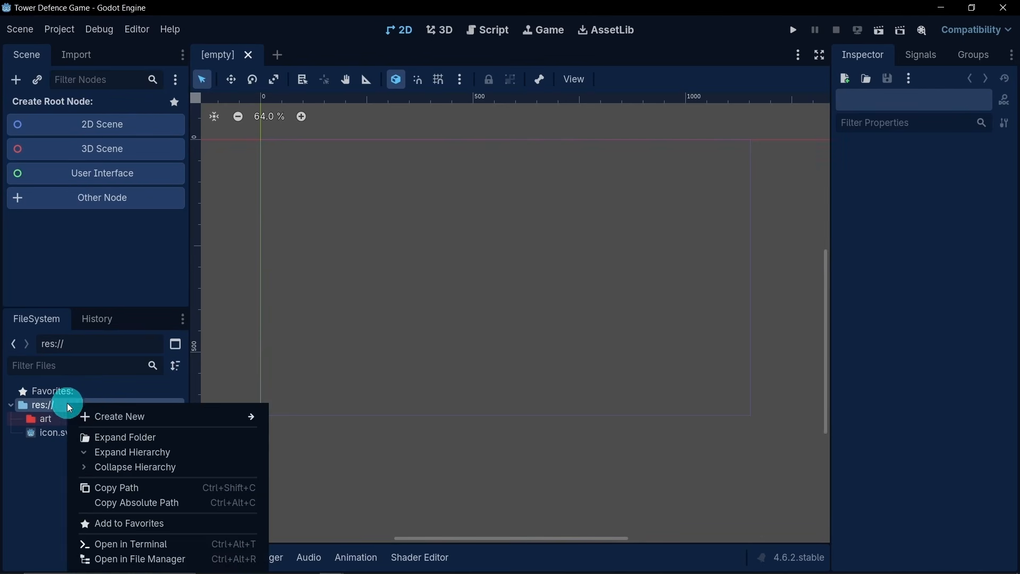
mouse_move(128, 416)
click(299, 420)
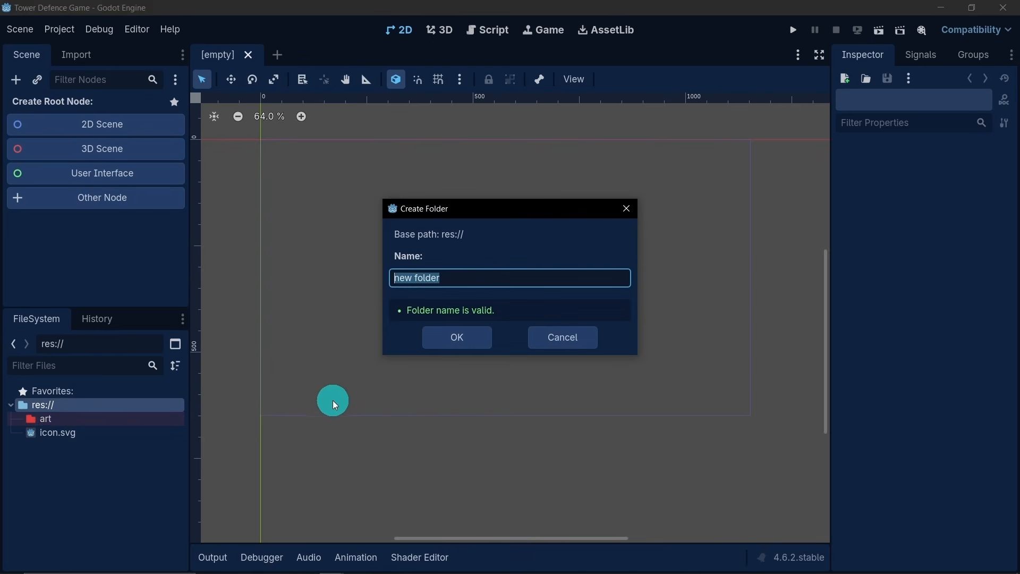
text(components)
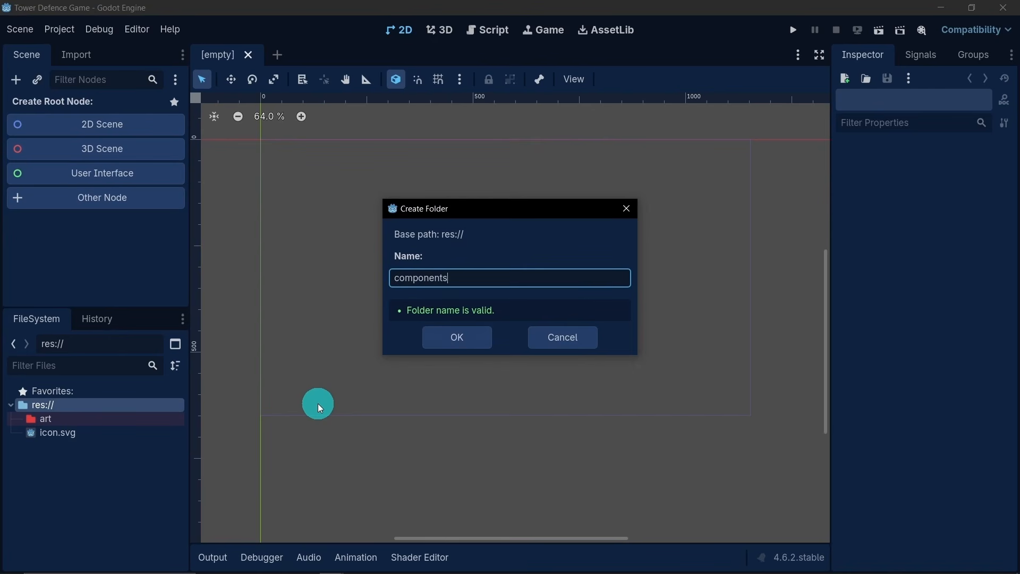
key(Return)
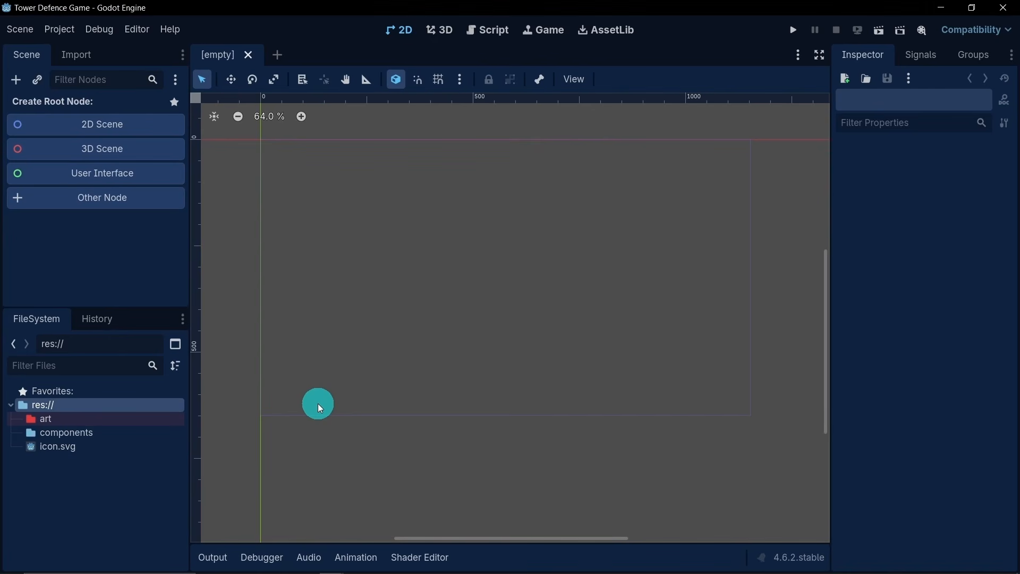
click(135, 431)
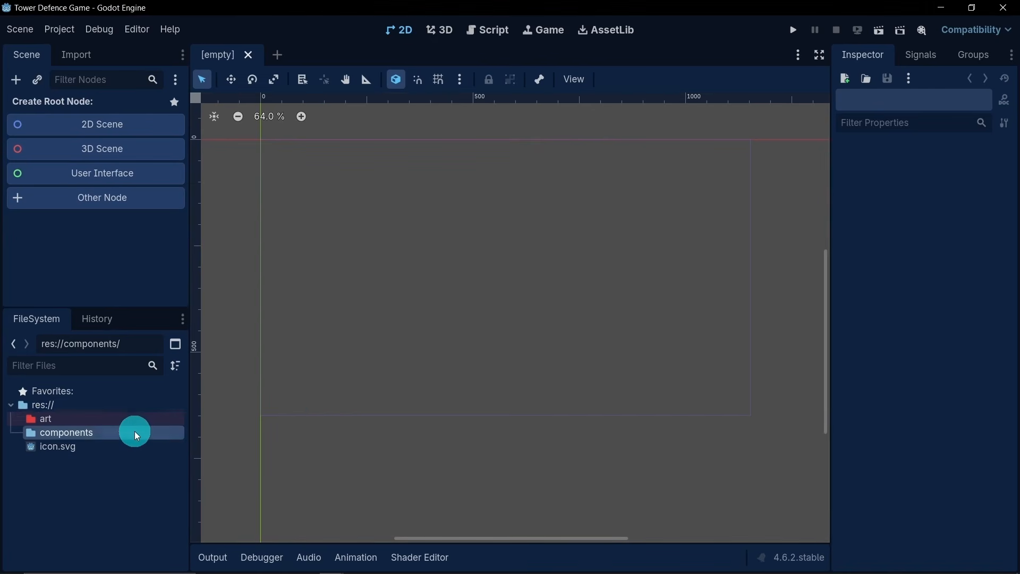
right_click(134, 432)
mouse_move(159, 414)
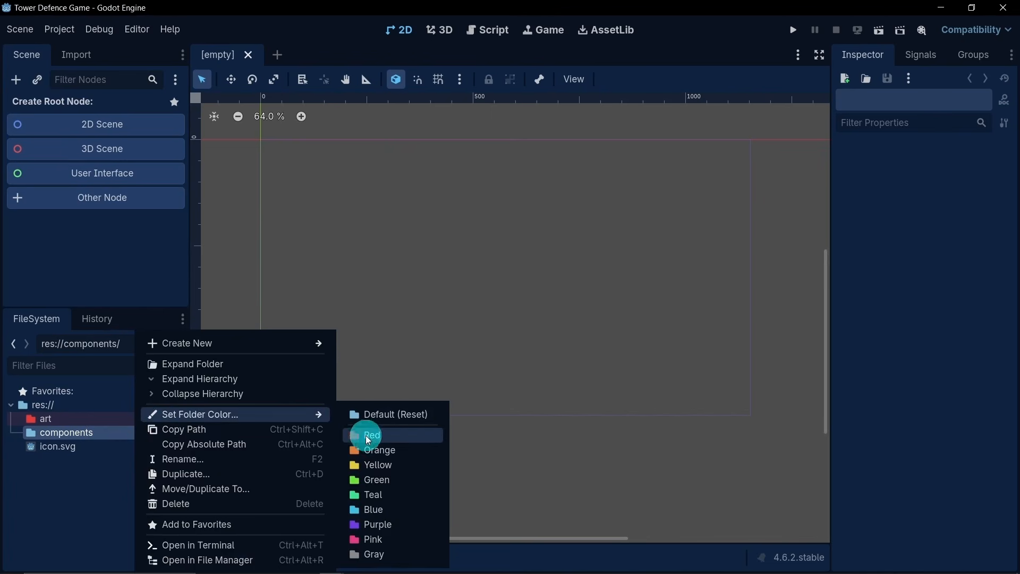
click(372, 463)
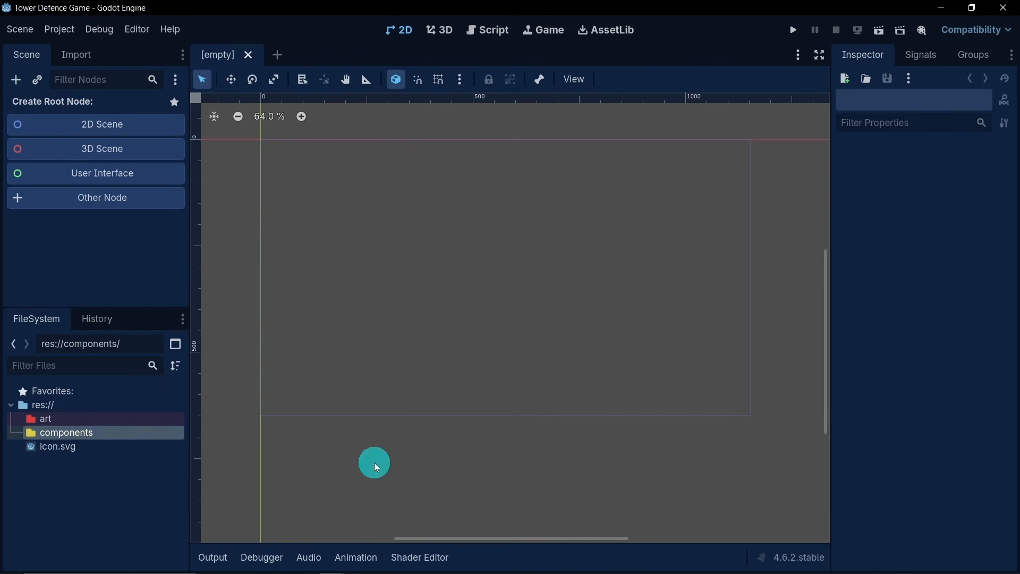
- Create a folder named data in the project root and set its folder color to orange
right_click(66, 405)
mouse_move(154, 417)
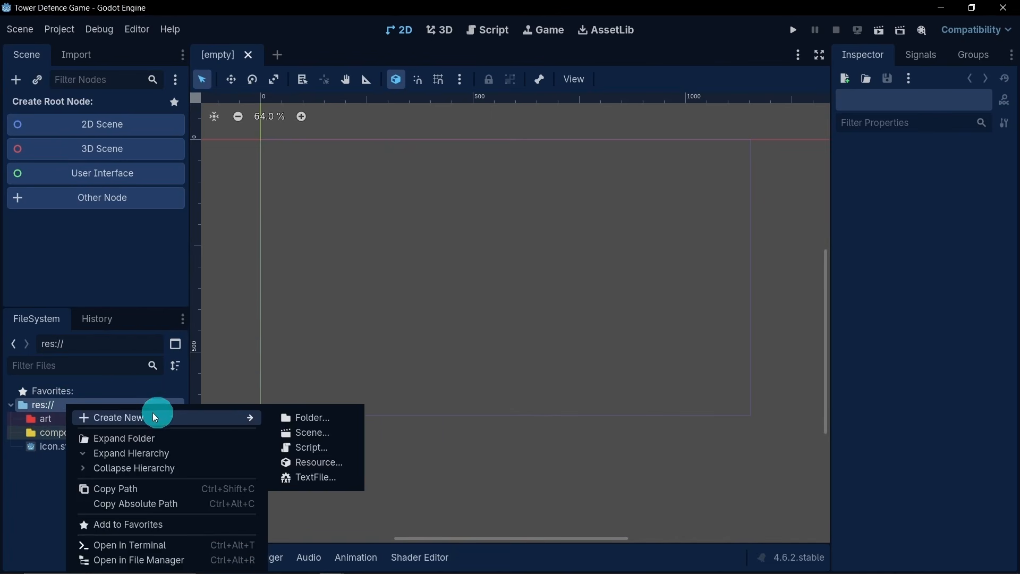
click(305, 417)
text(data)
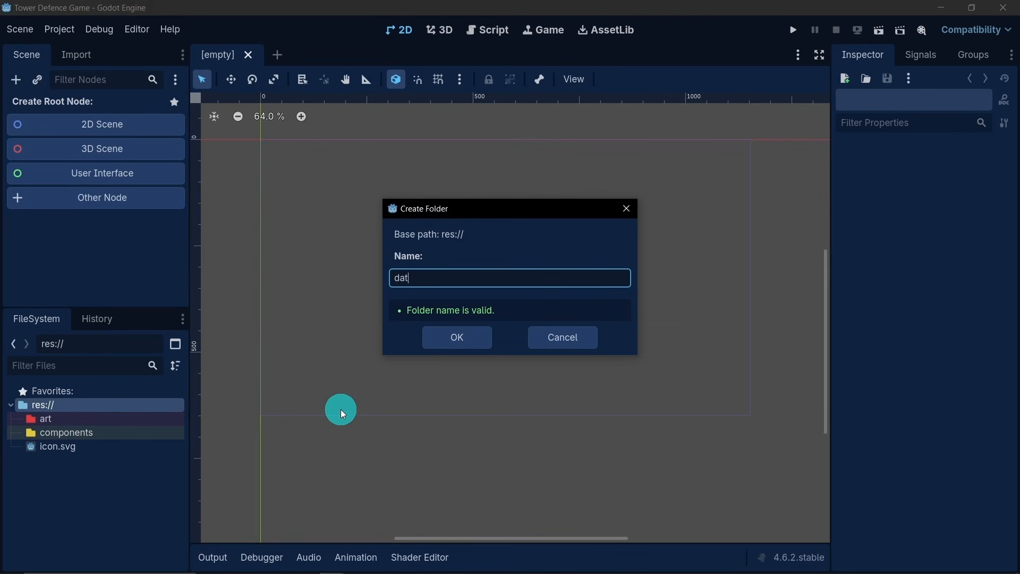
click(458, 345)
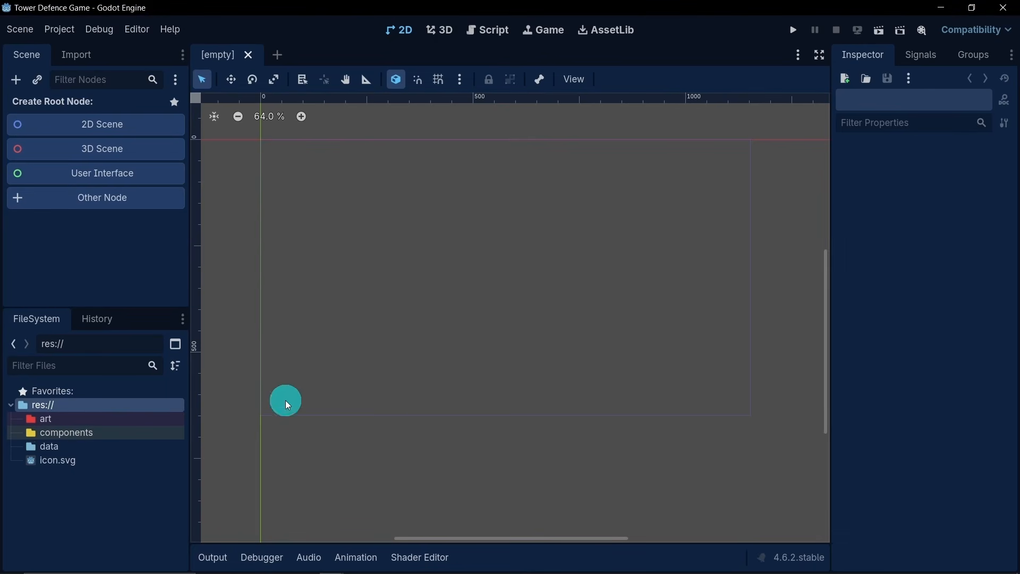
click(98, 447)
right_click(98, 446)
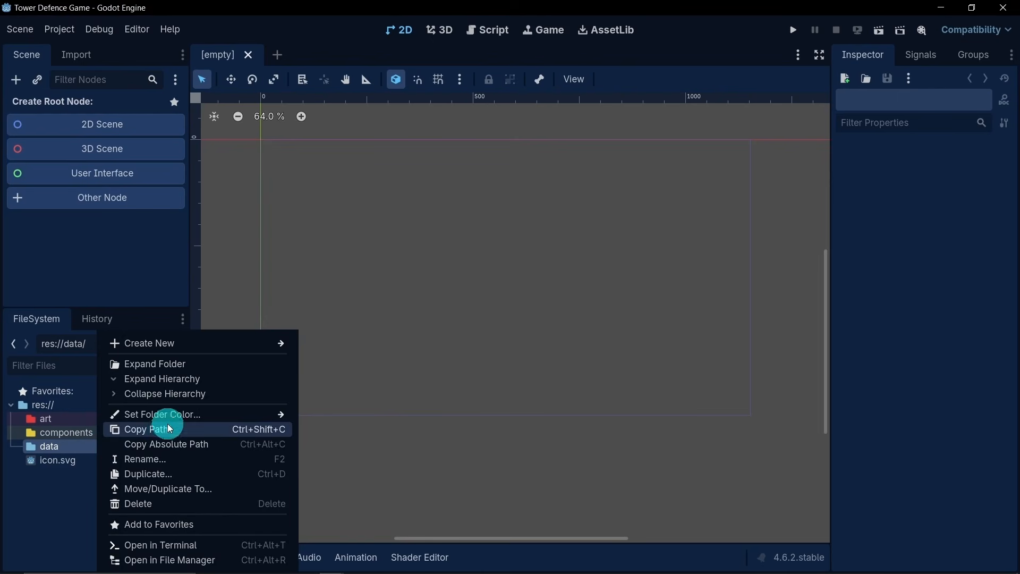
mouse_move(178, 416)
click(342, 450)
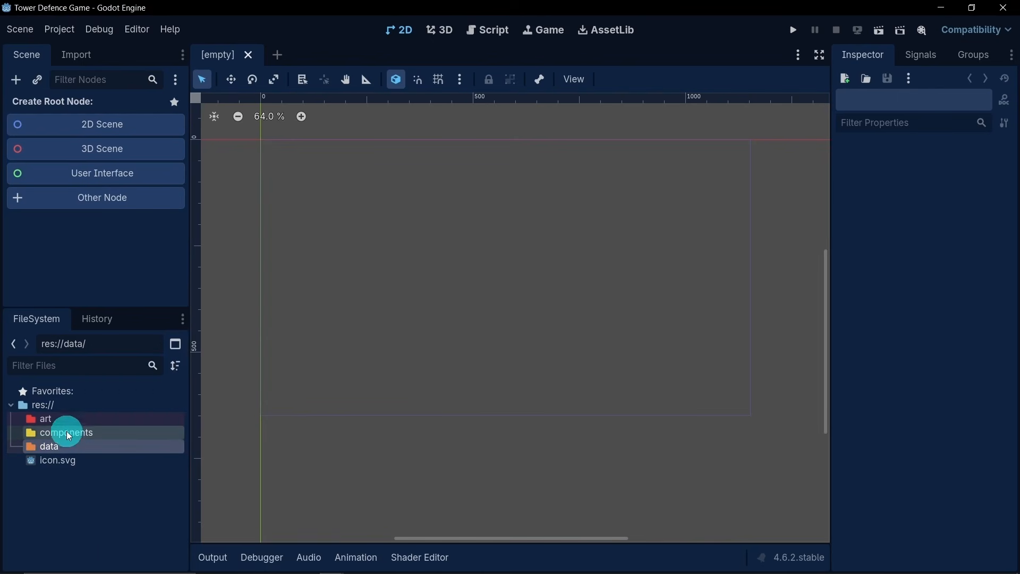
- Create a folder named scenes in the project root and set its folder color to purple
right_click(55, 406)
mouse_move(113, 422)
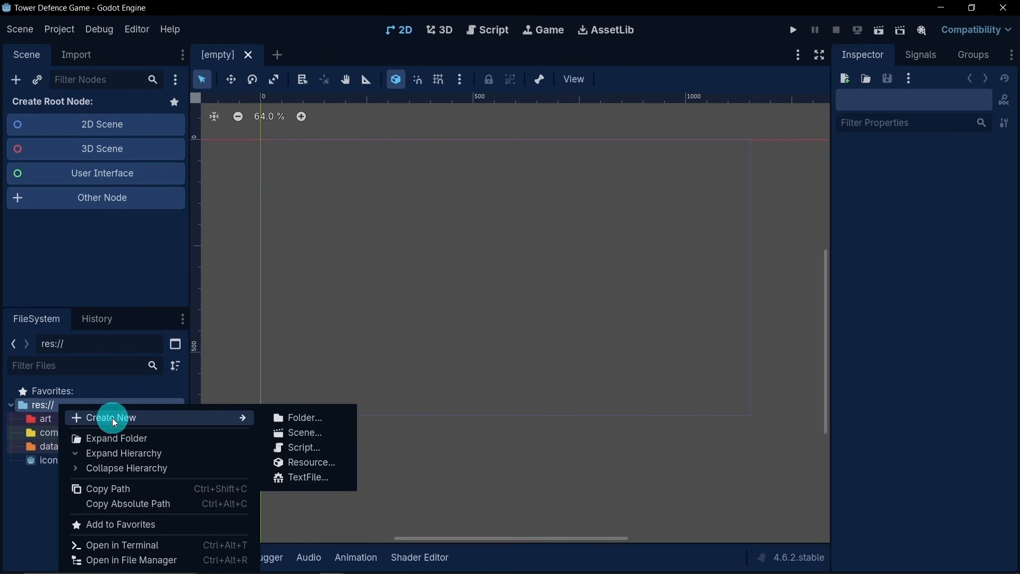
click(287, 416)
text(scenes)
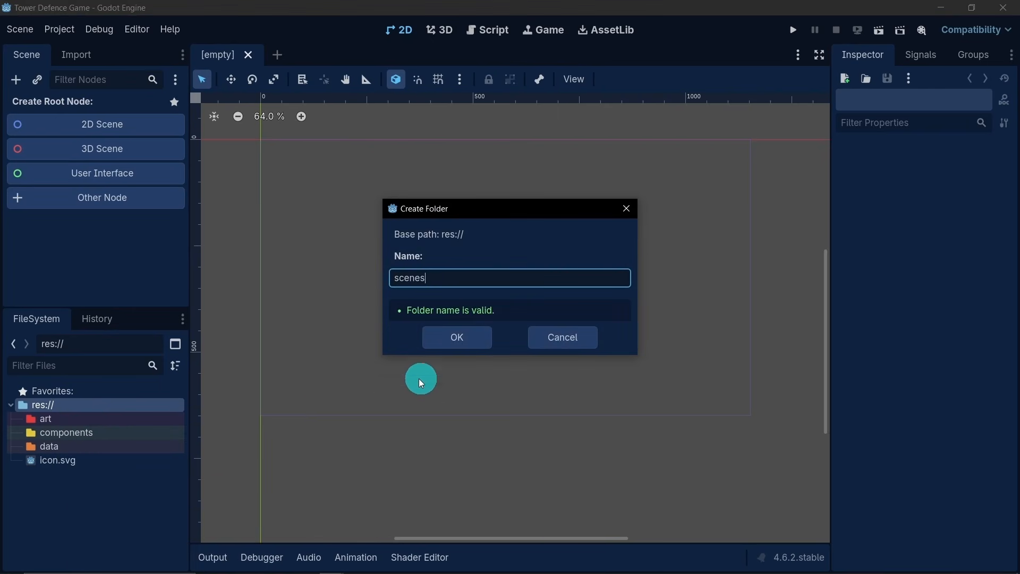
click(441, 337)
click(104, 460)
right_click(103, 459)
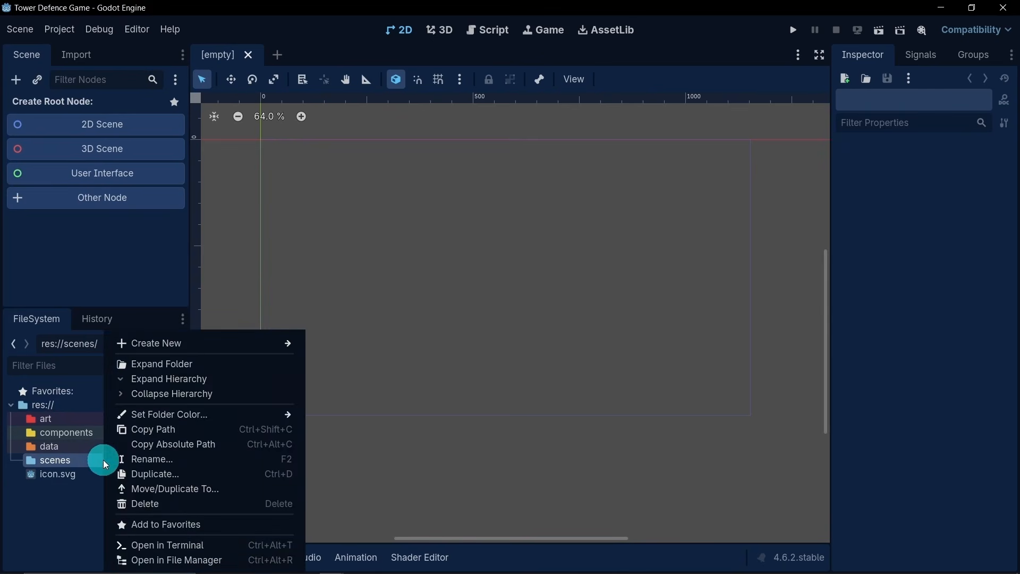
mouse_move(261, 416)
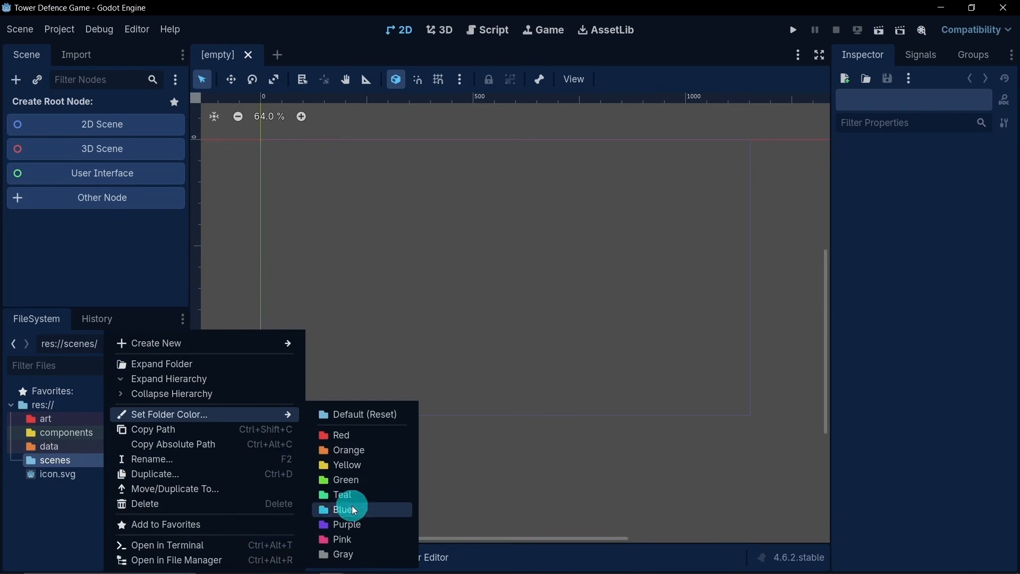
click(351, 524)
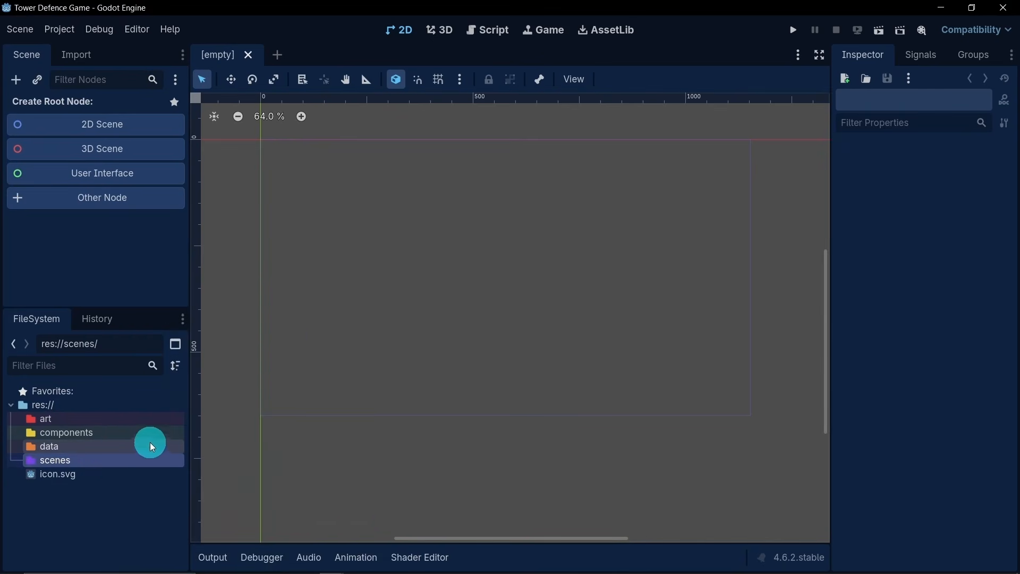
- Create a folder named scripts in the project root and set its folder color to green
right_click(69, 406)
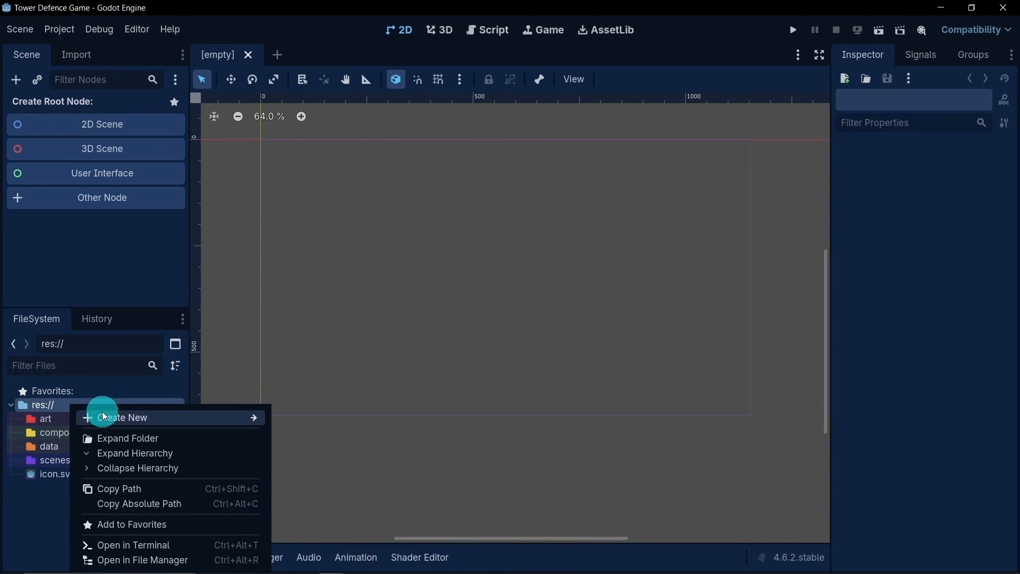
mouse_move(131, 417)
click(292, 419)
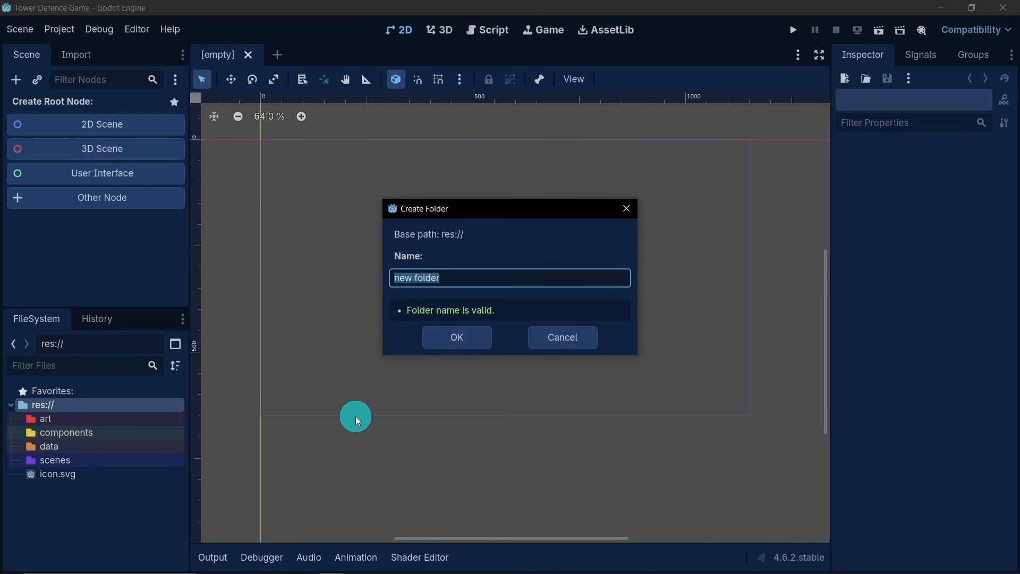
text(scr)
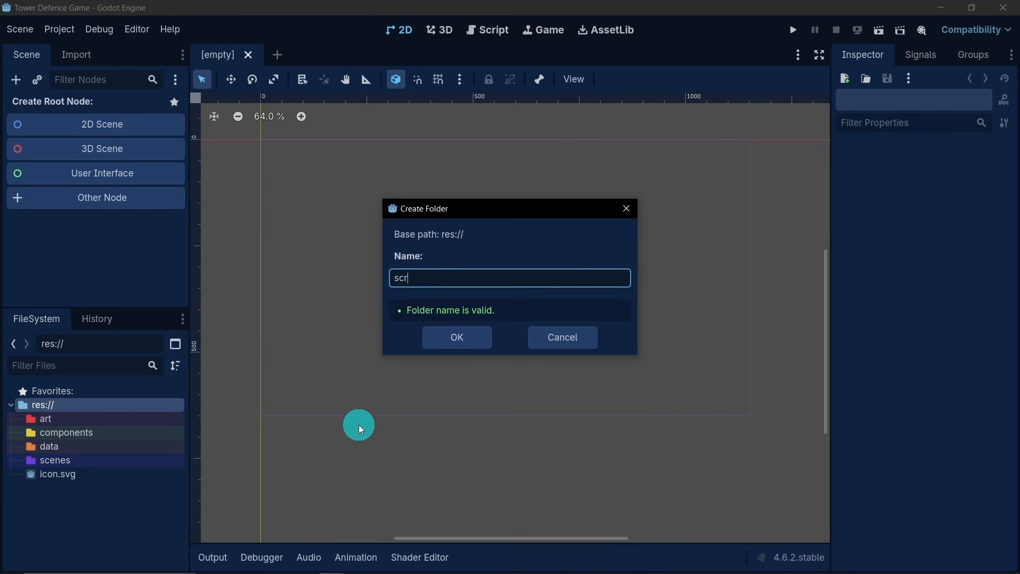
text(ipts)
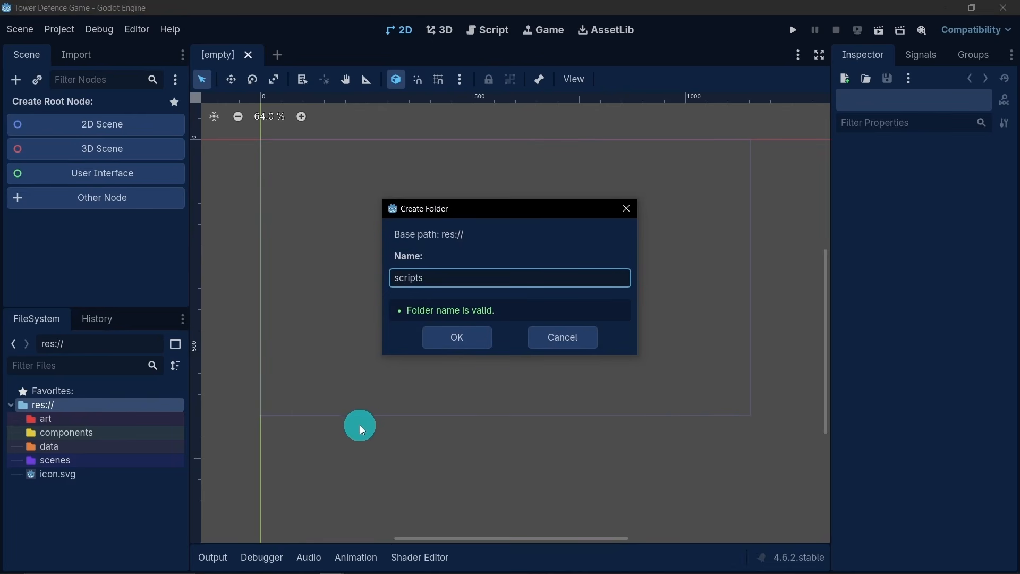
click(485, 341)
click(101, 475)
right_click(101, 474)
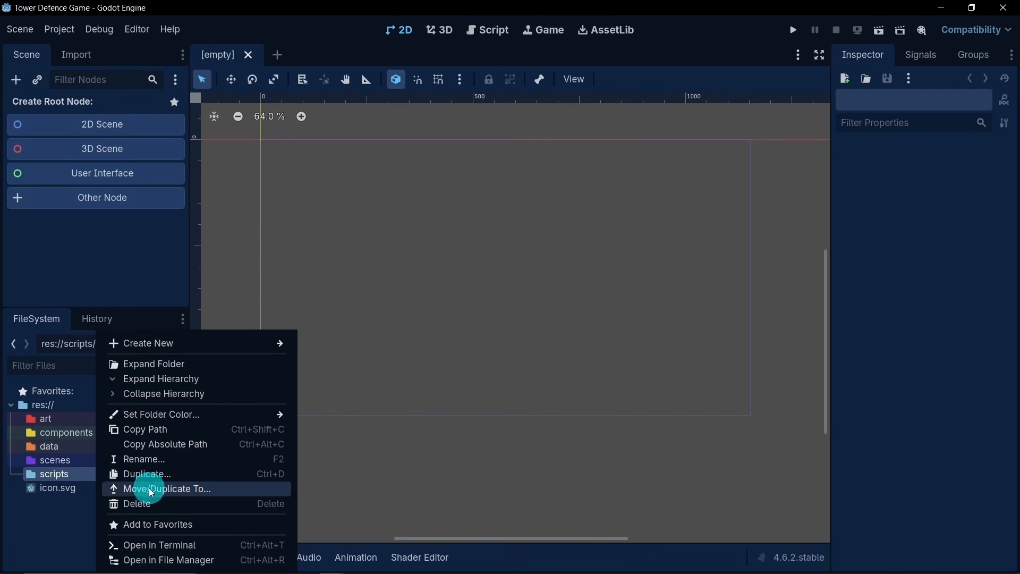
mouse_move(143, 414)
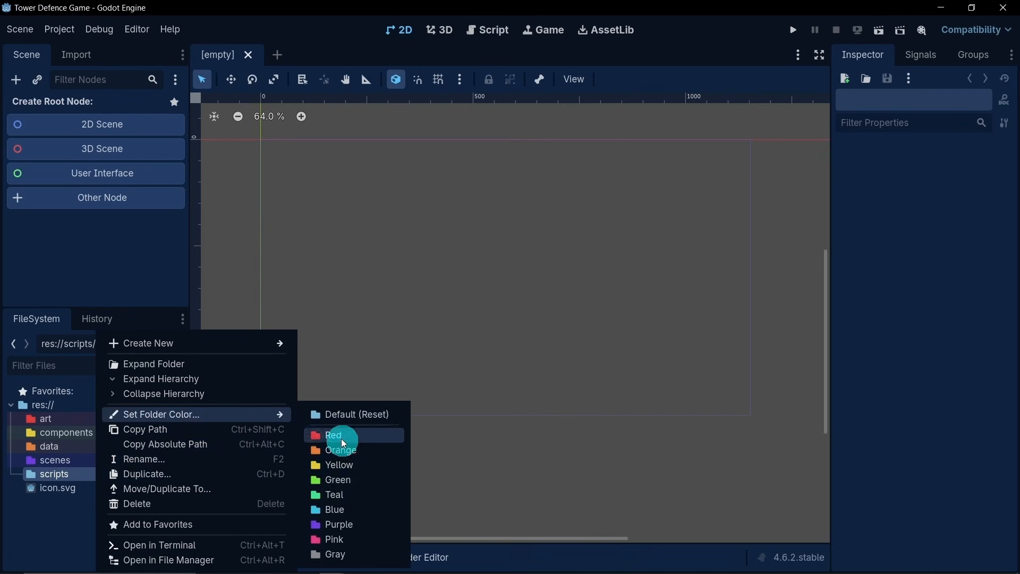
click(348, 479)
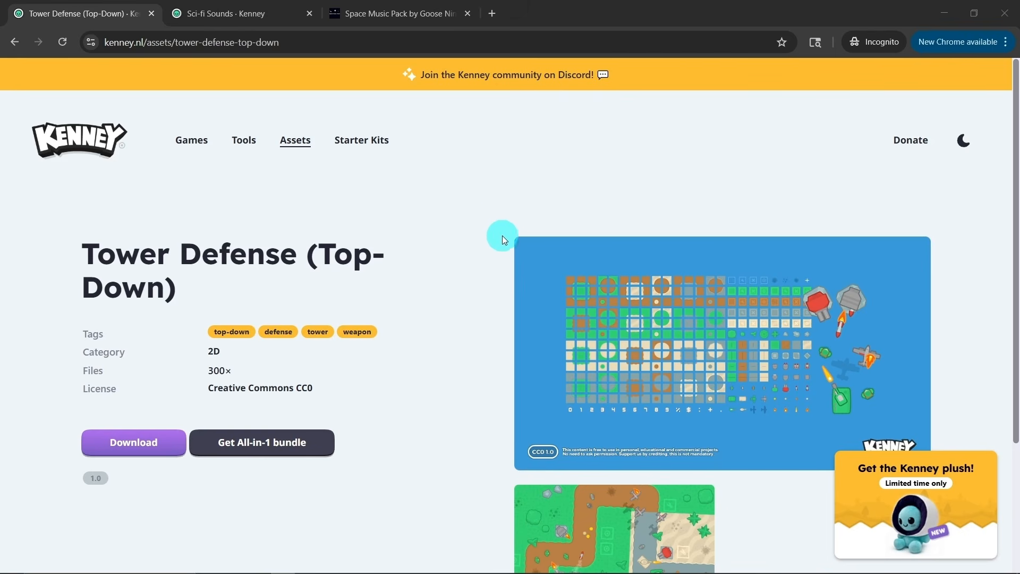
- View the Sci-fi Sounds asset page and the Space Music Pack page in the browser
click(243, 15)
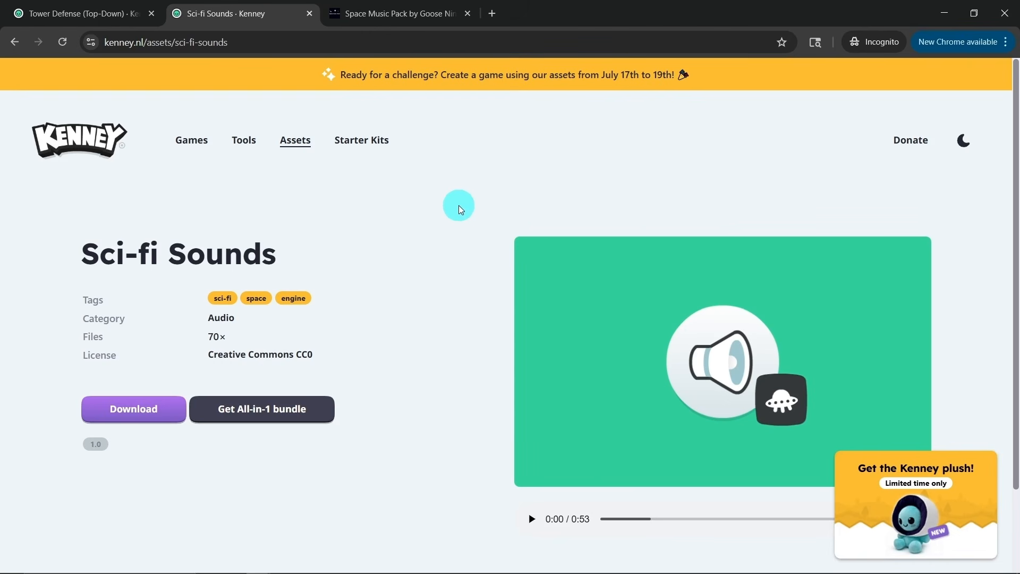
click(378, 19)
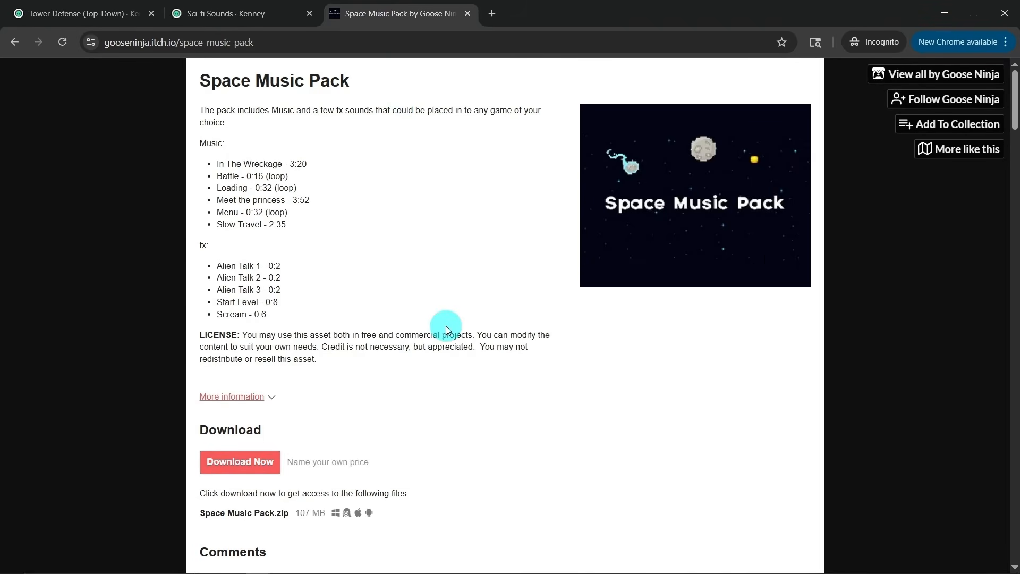
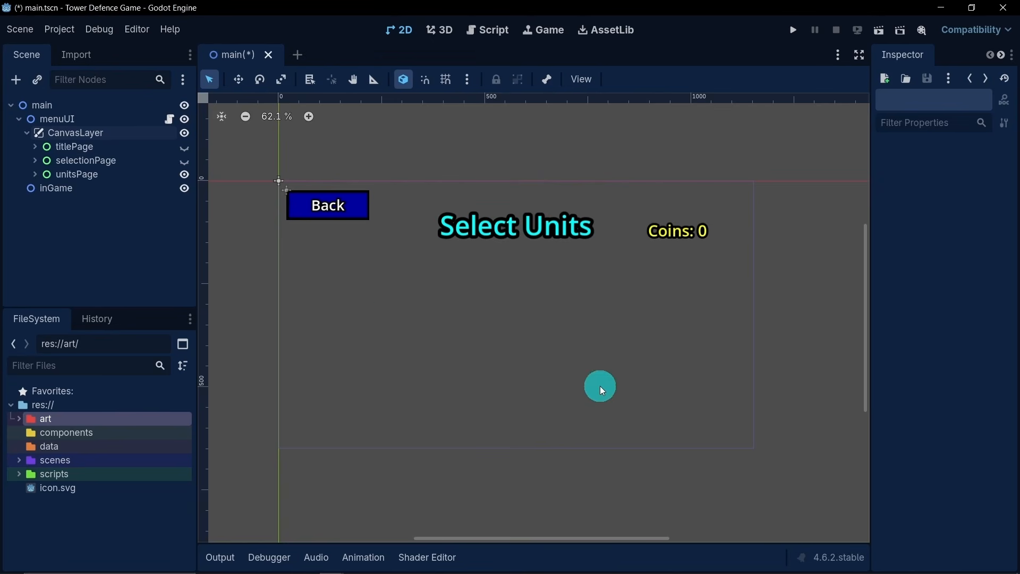
- Add a Node2D child to unitsPage and name it slots
click(33, 175)
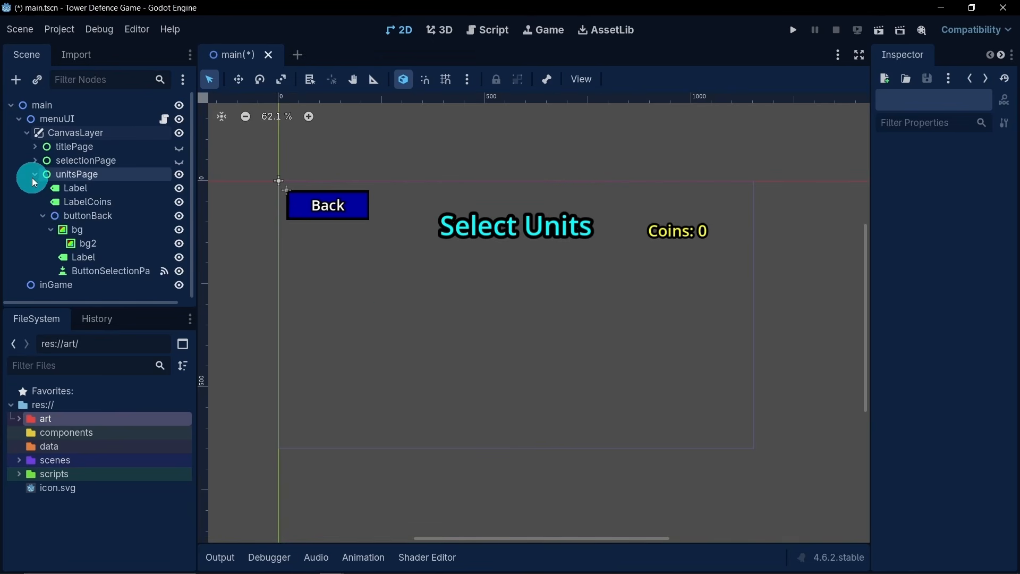
click(37, 215)
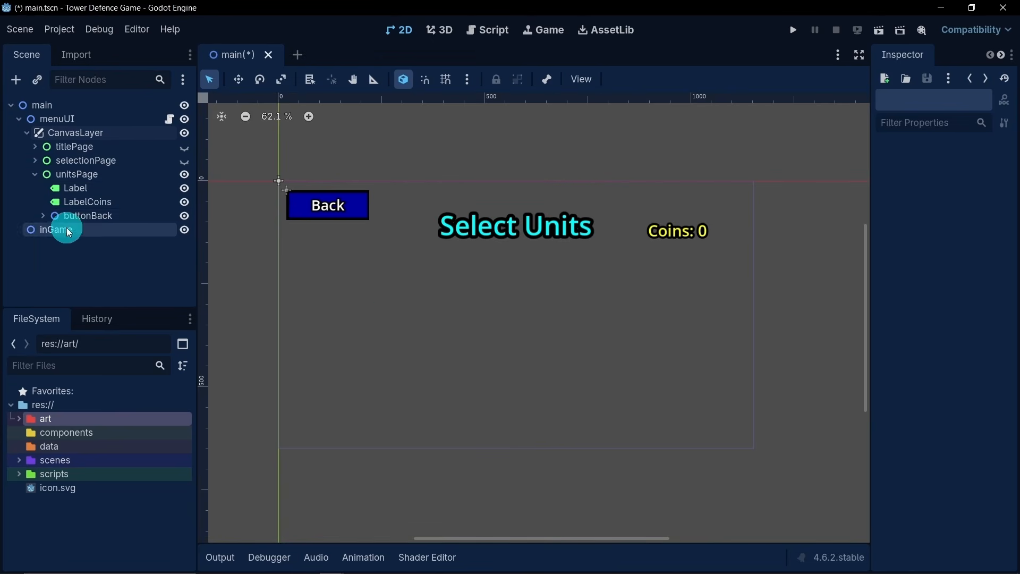
right_click(82, 176)
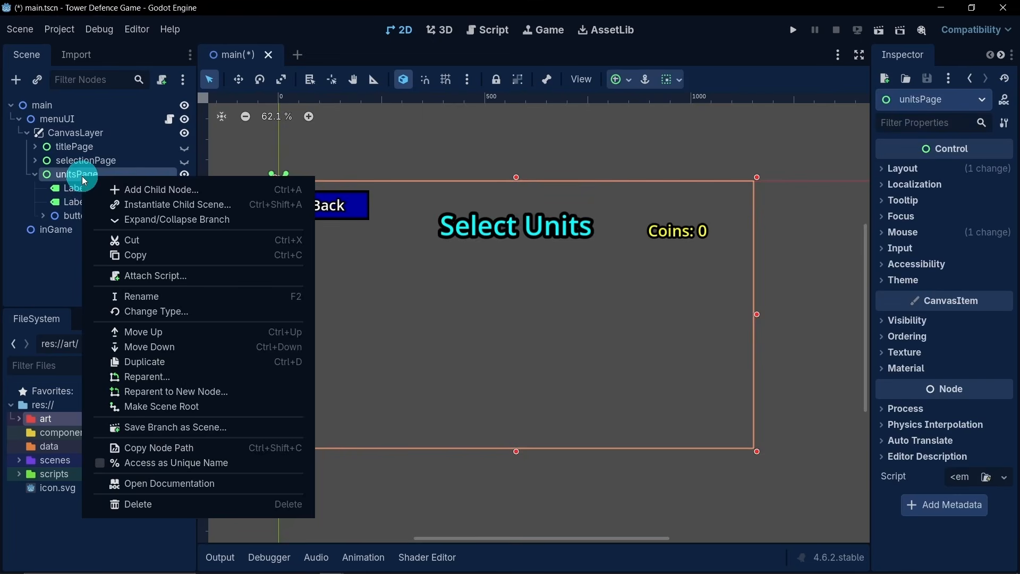
click(121, 187)
double_click(380, 166)
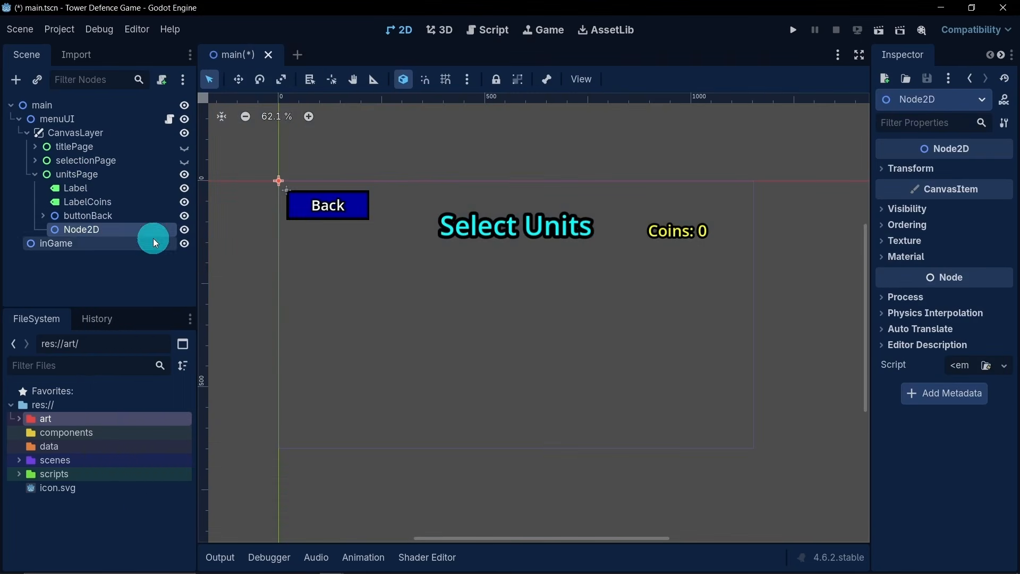
double_click(114, 232)
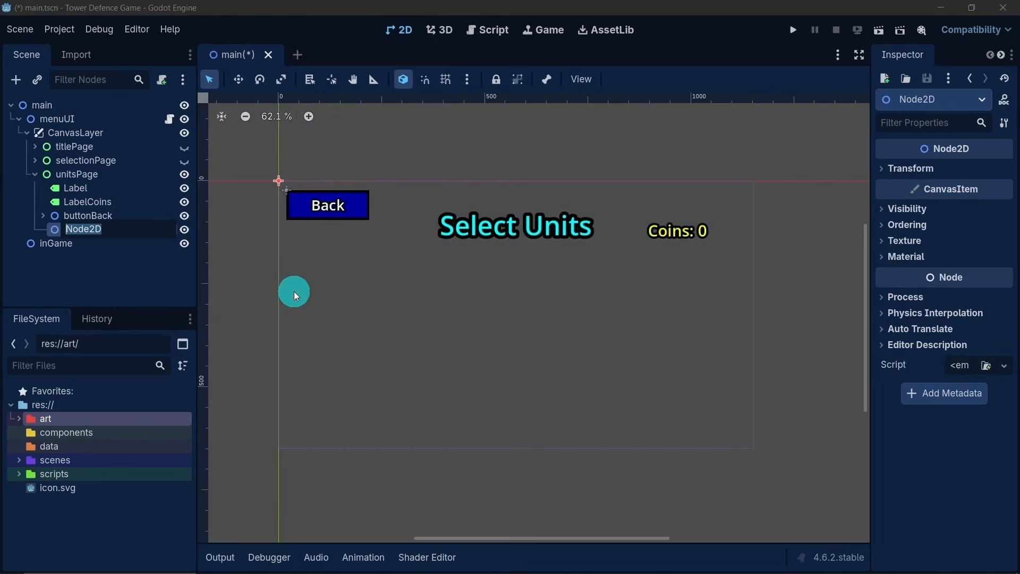
text(slots)
key(Return)
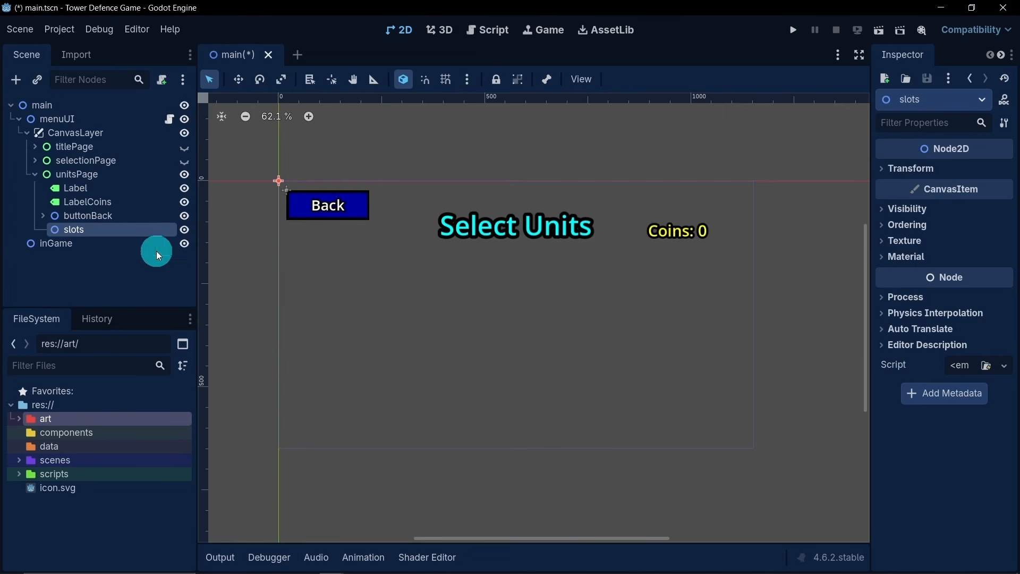
- Add a Node2D child to the slots node and name it slotOne
right_click(115, 227)
click(170, 236)
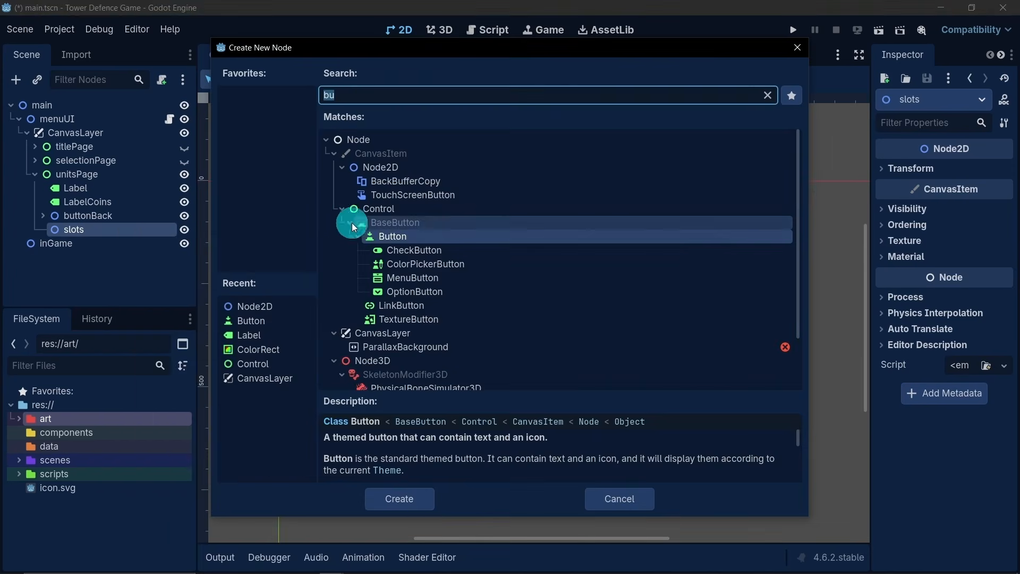
double_click(396, 171)
click(151, 240)
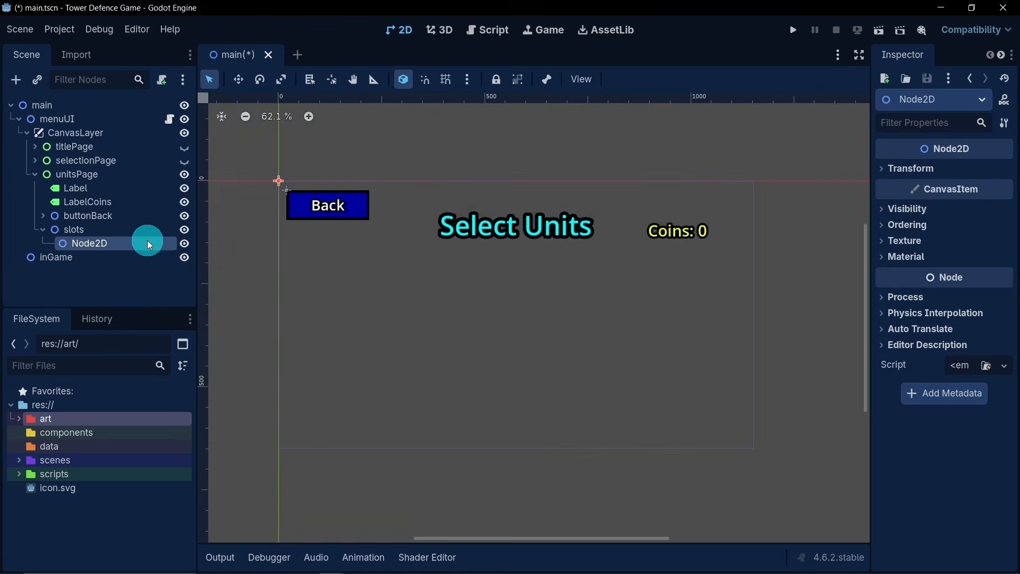
text(sl)
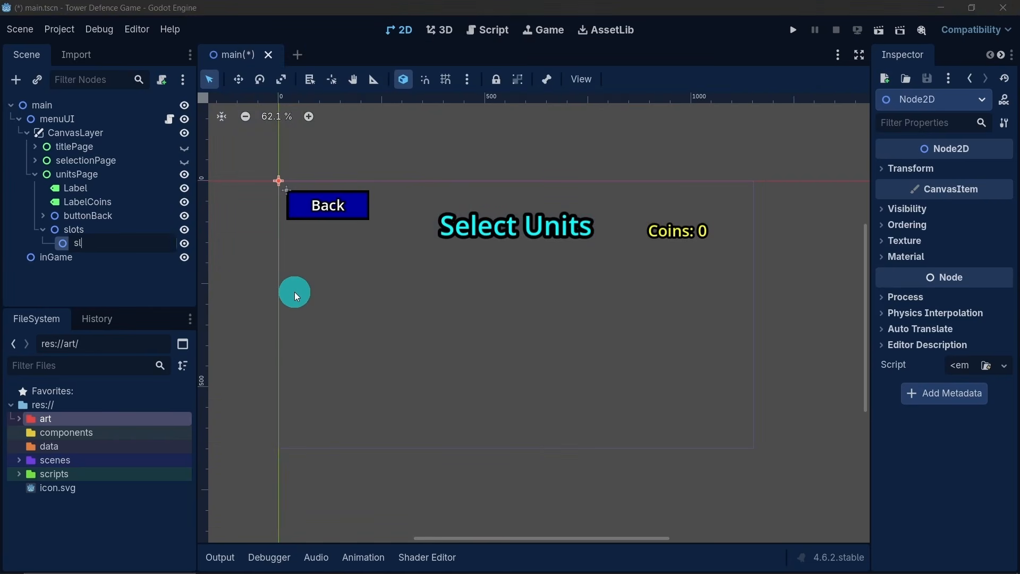
text(ot)
key(Return)
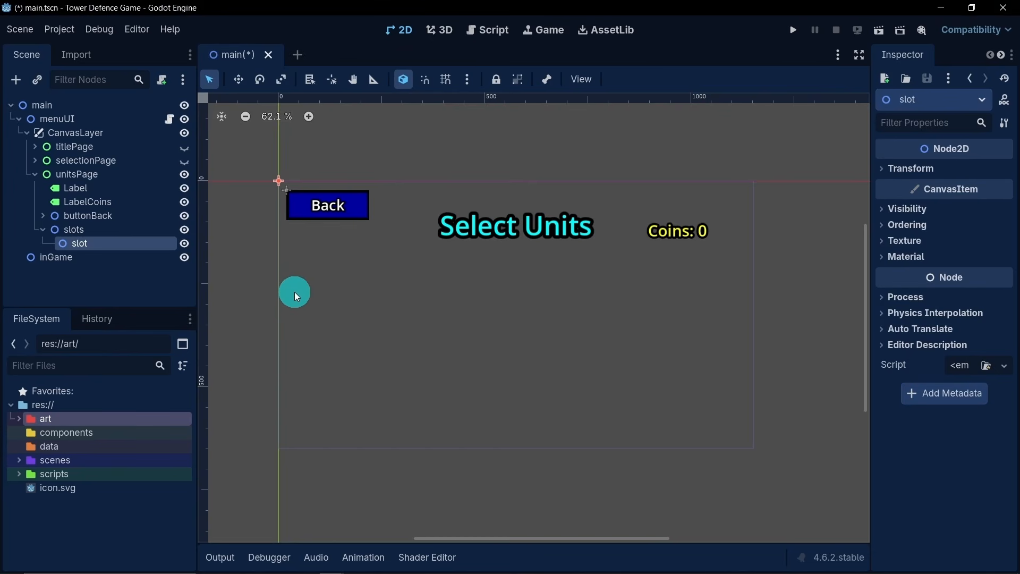
double_click(94, 242)
click(126, 245)
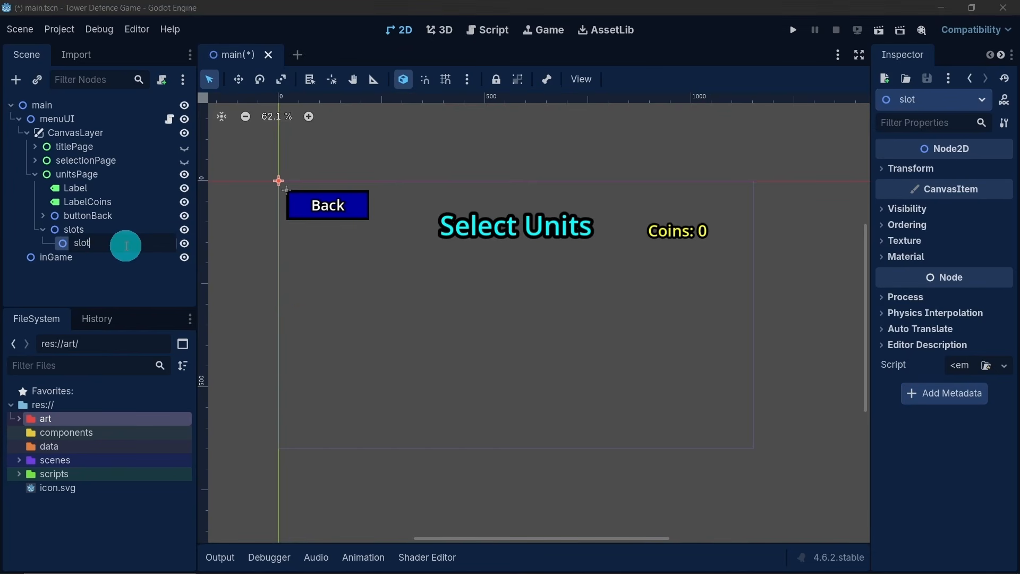
text(One)
key(Return)
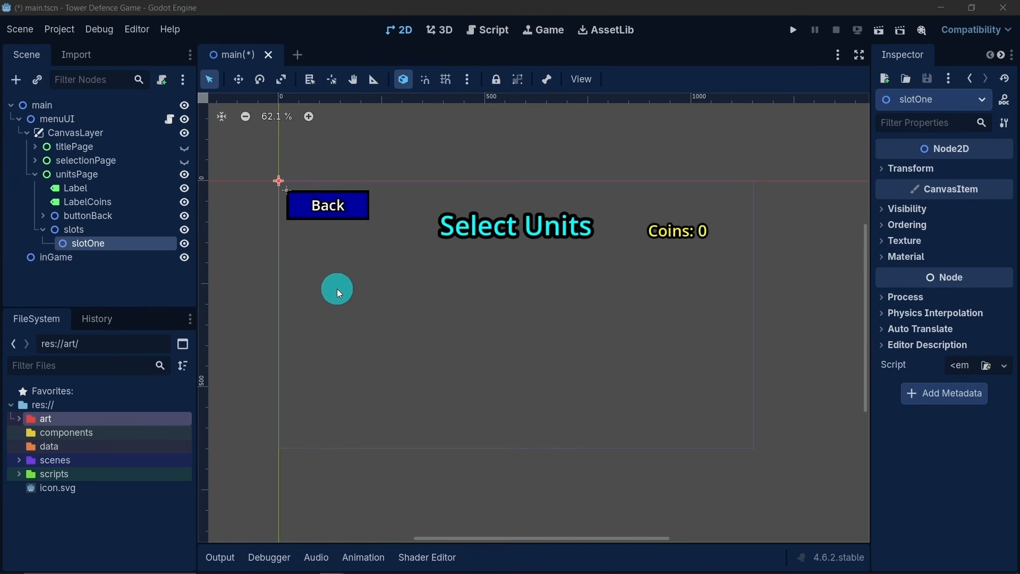
- Add a ColorRect child to slotOne and name it bg
right_click(94, 243)
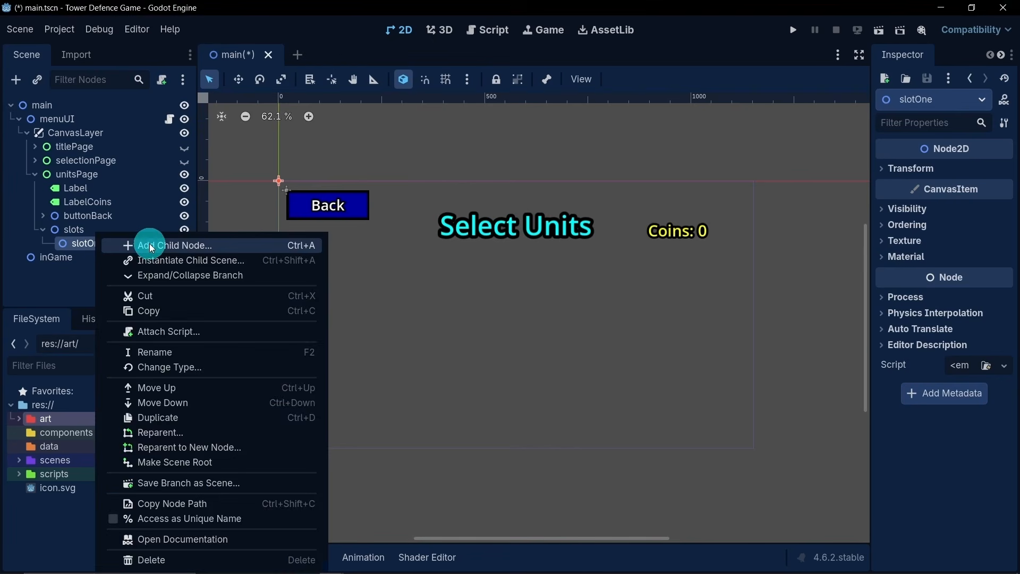
click(150, 245)
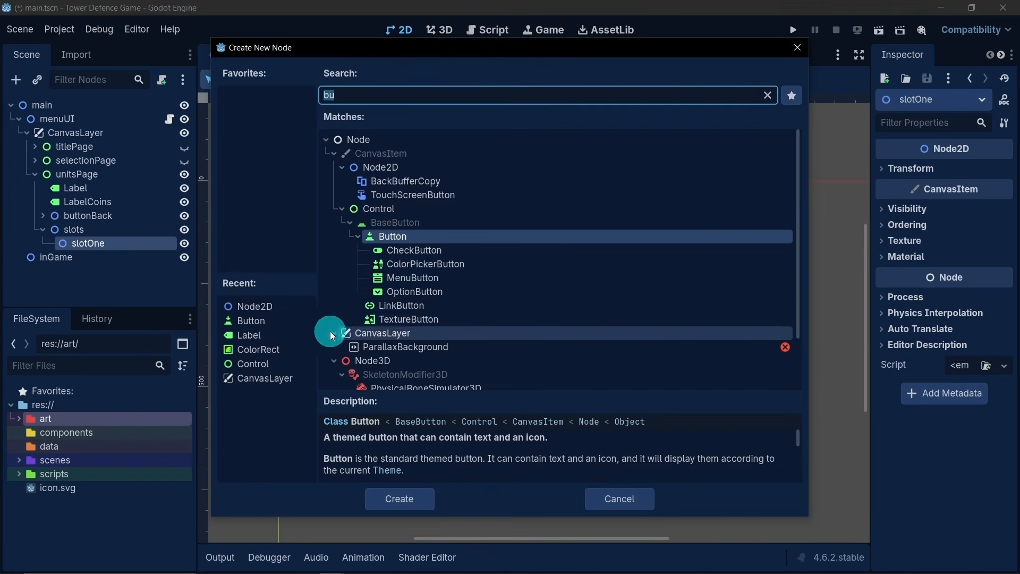
double_click(287, 345)
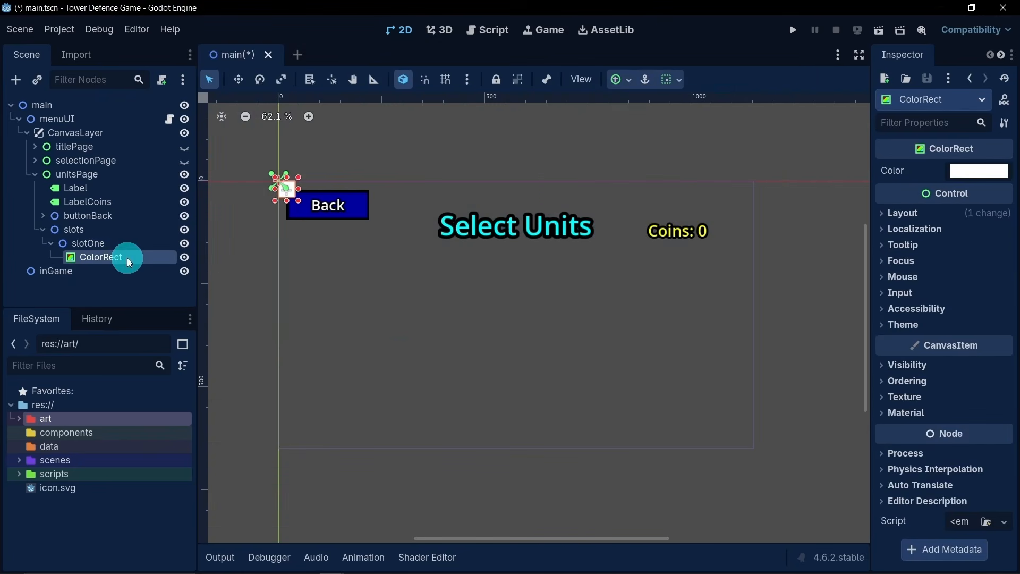
double_click(126, 257)
text(bg)
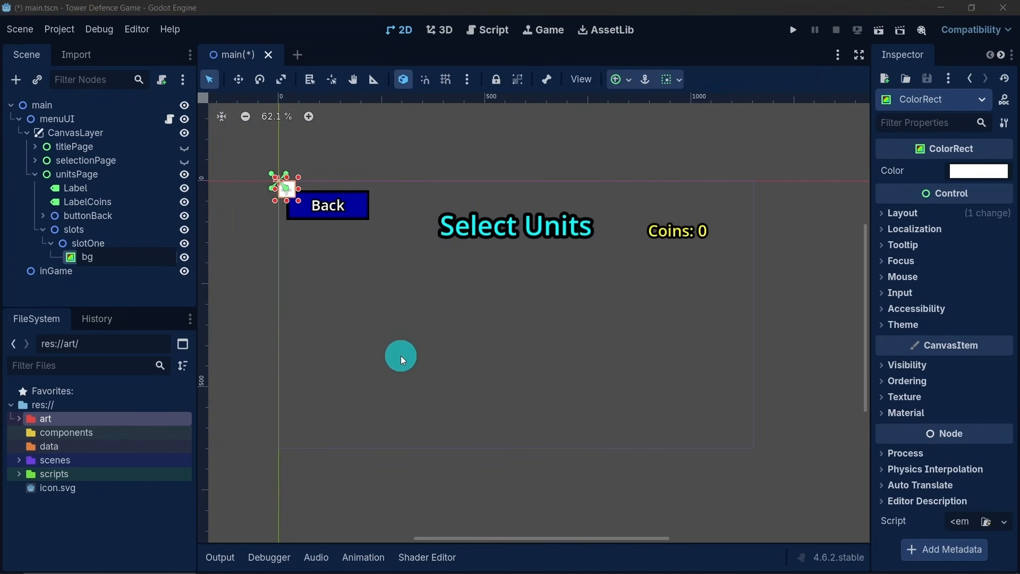
key(Return)
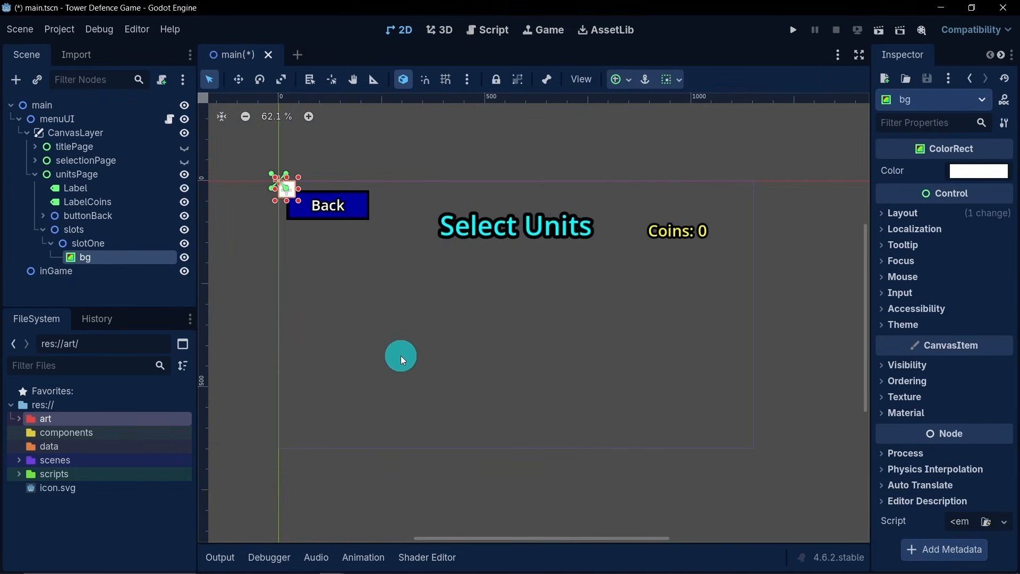
- Set the color of slotOne's bg rectangle to black (000000)
click(967, 172)
drag(995, 216, 914, 367)
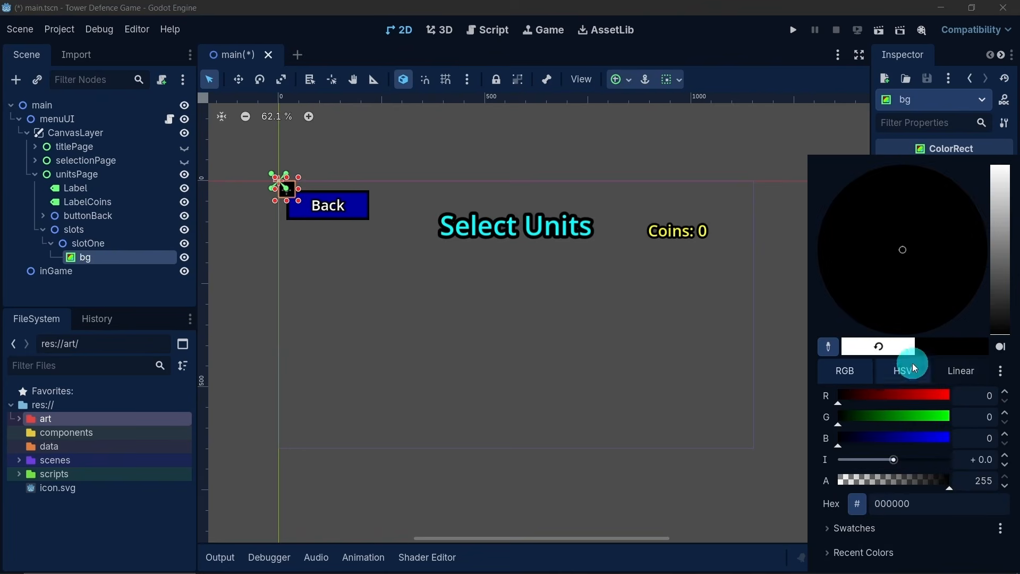
click(312, 210)
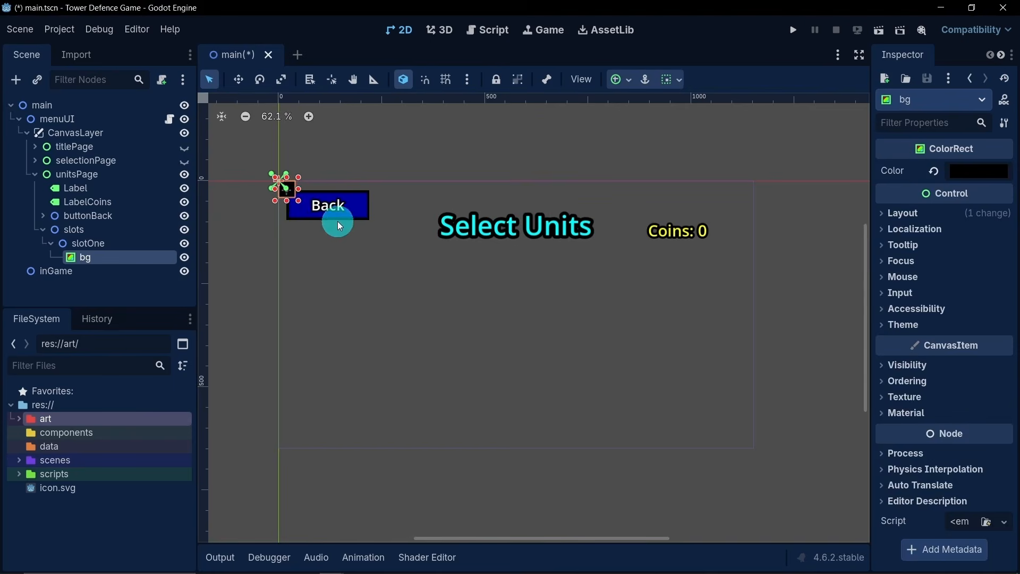
- Enlarge slotOne's bg rectangle to about 161 by 160 px and check its size in the transform properties
drag(298, 204, 348, 250)
click(297, 191)
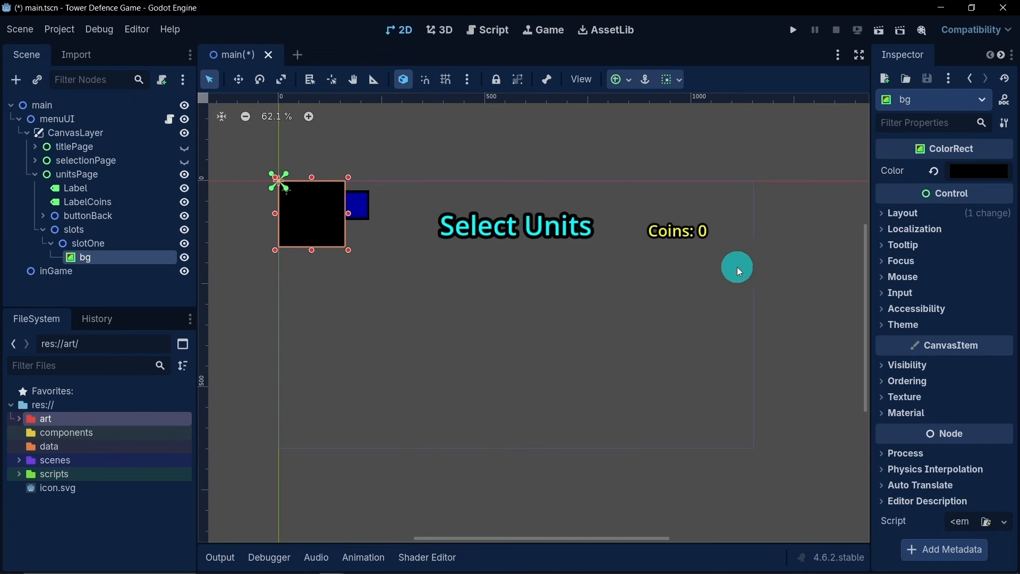
click(899, 211)
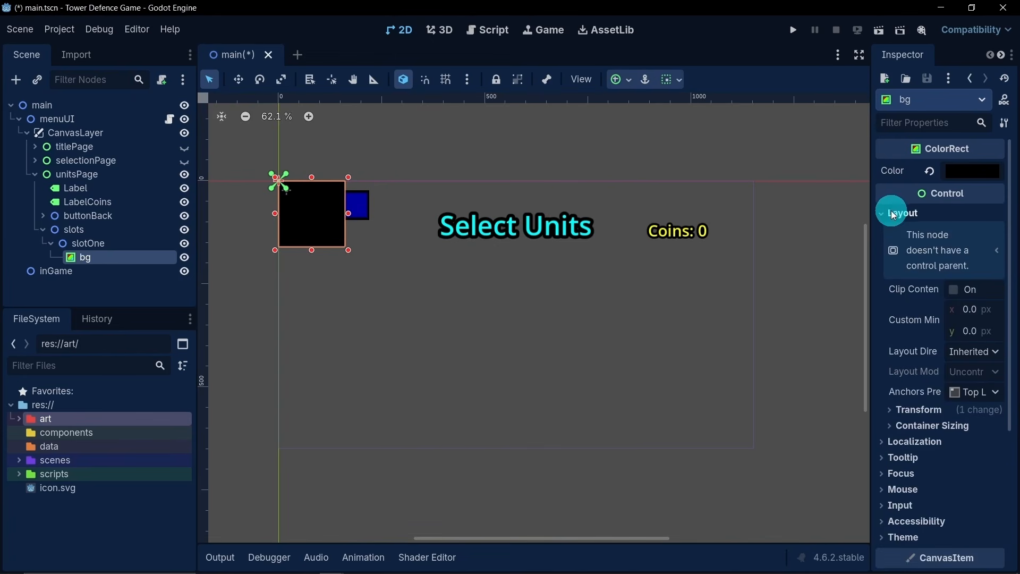
click(916, 408)
scroll(884, 394, down, 2)
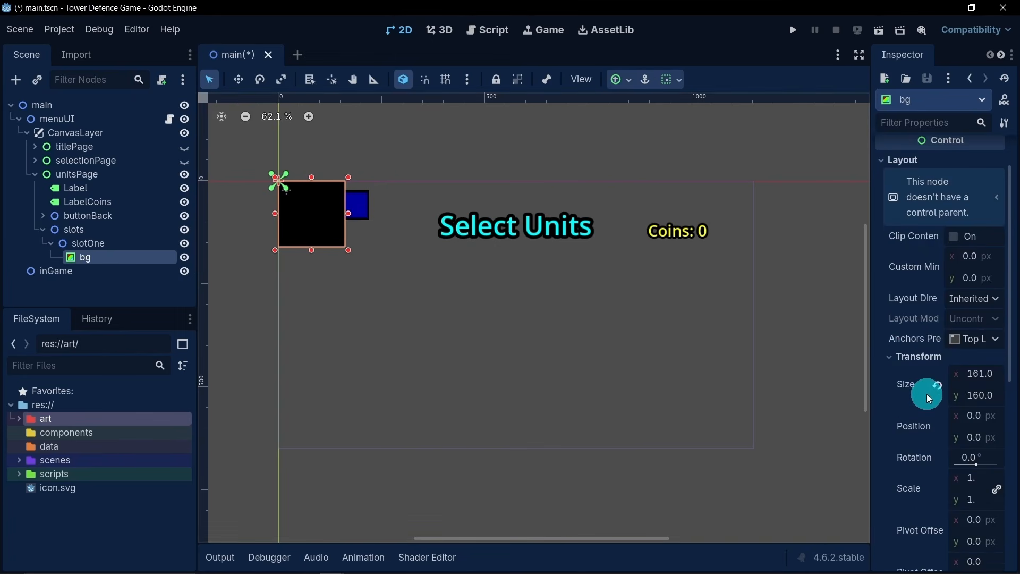
scroll(926, 398, down, 2)
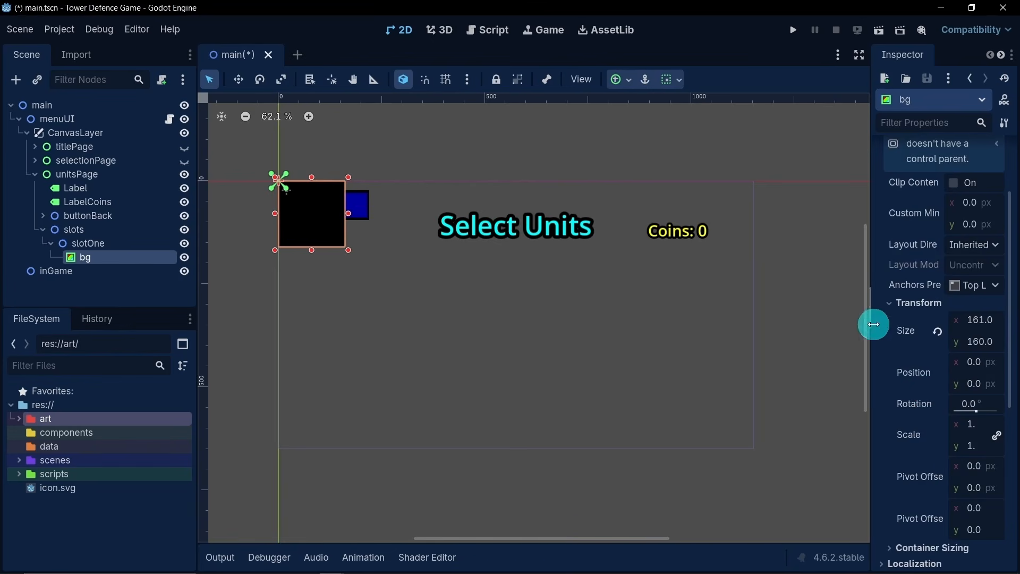
click(913, 304)
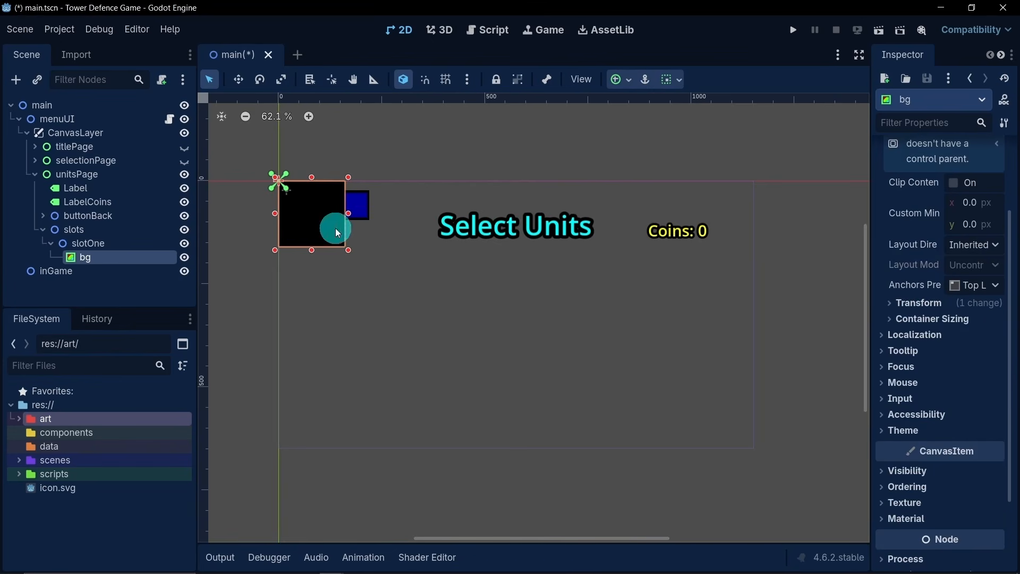
- Duplicate slotOne's bg rectangle and nest the copy bg2 under bg
click(101, 243)
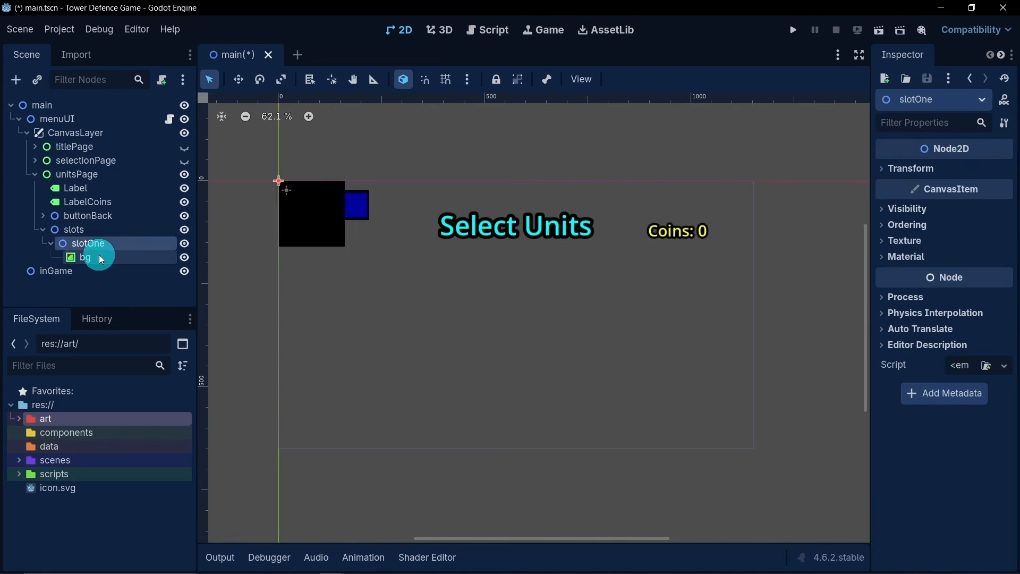
click(100, 255)
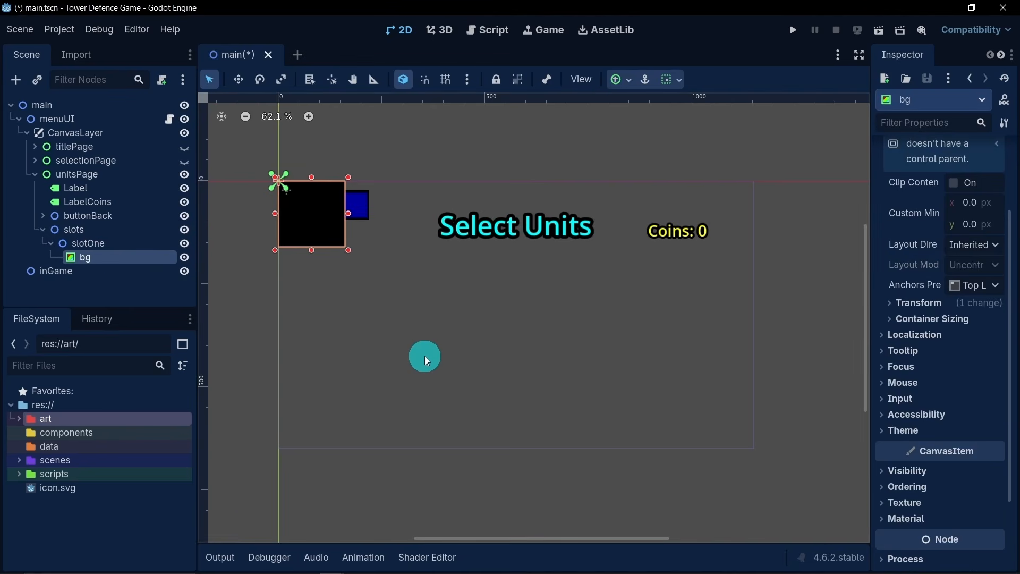
key(ctrl+d)
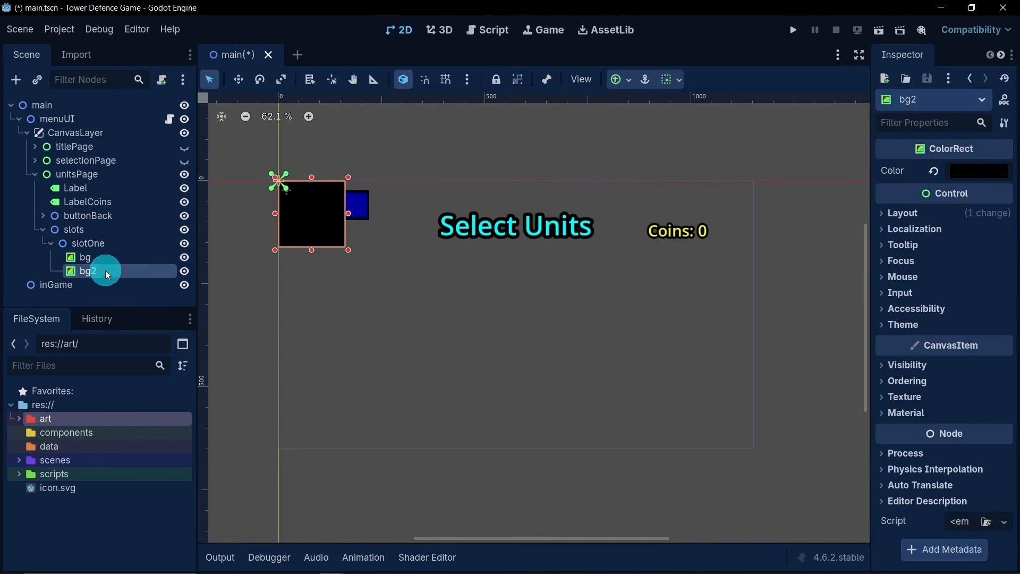
drag(105, 270, 97, 256)
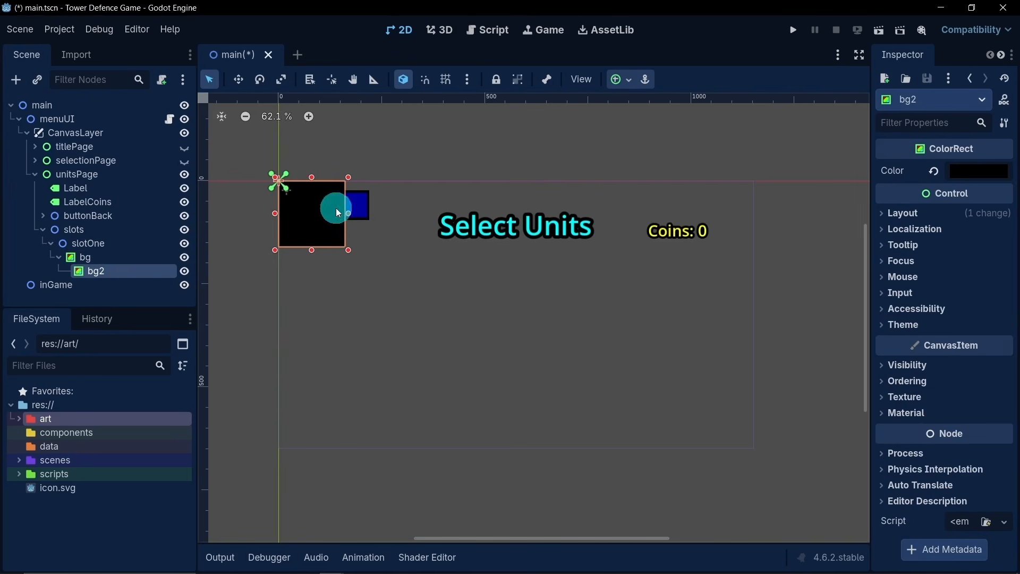
- Copy the hex color 00009e from buttonBack's bg2 and apply it to slotOne's bg2
click(43, 215)
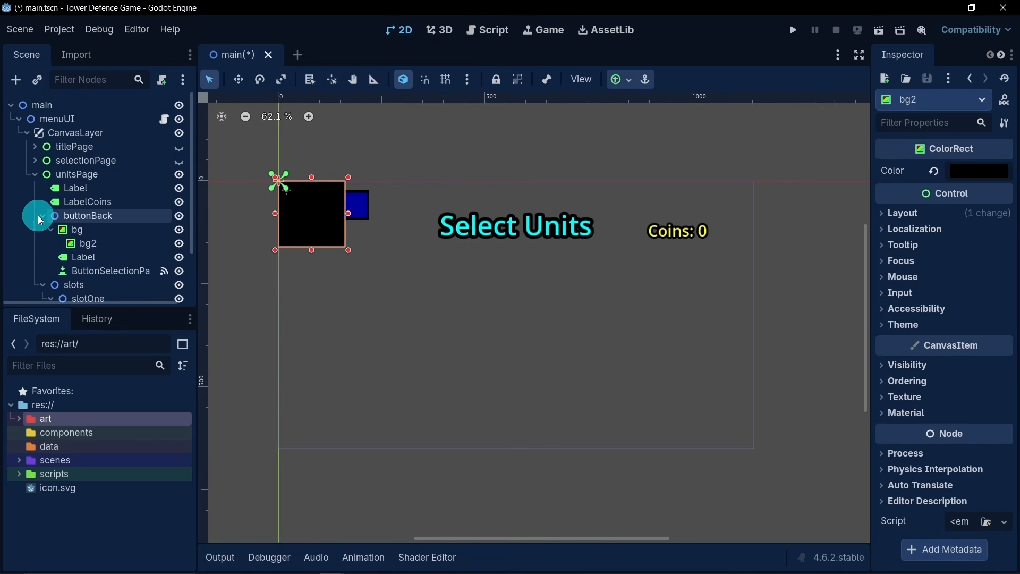
click(88, 243)
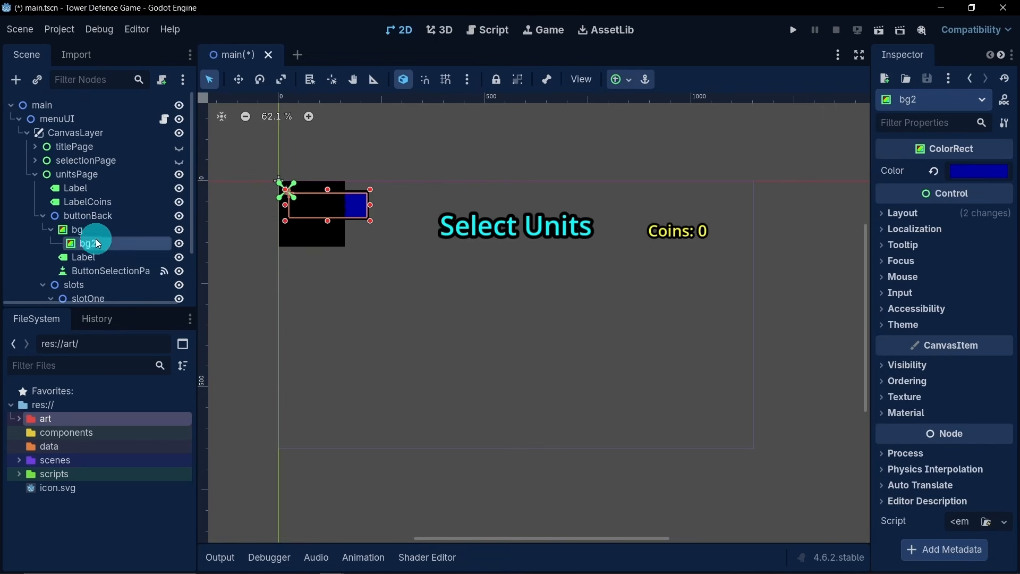
click(962, 176)
key(ctrl+c)
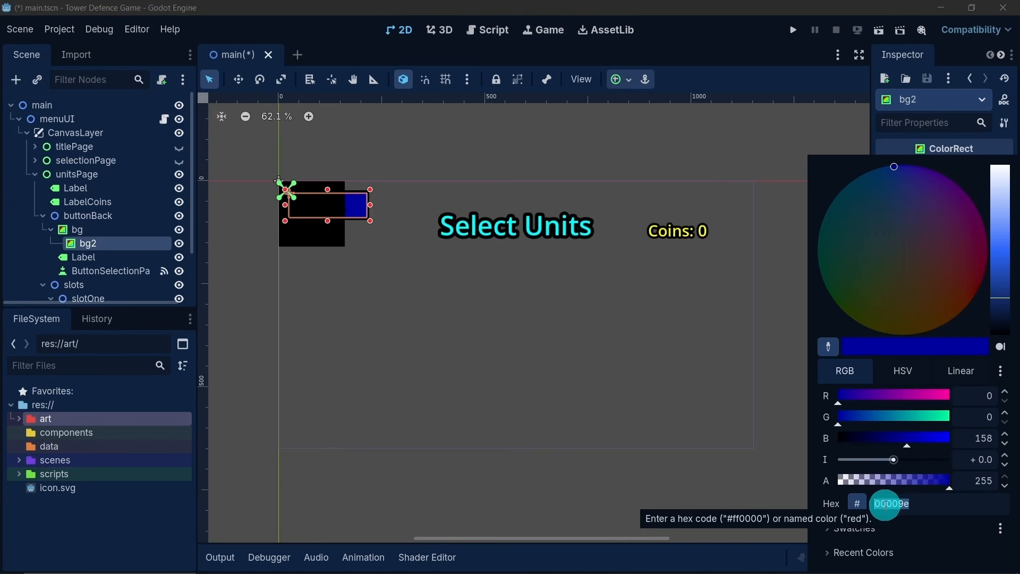
click(728, 66)
scroll(82, 281, down, 3)
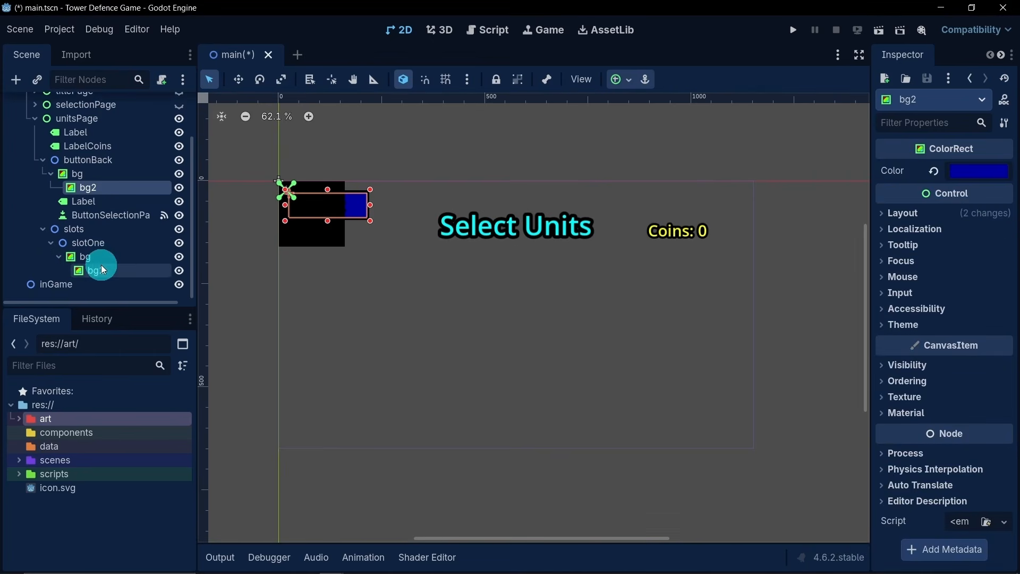
click(100, 268)
click(966, 170)
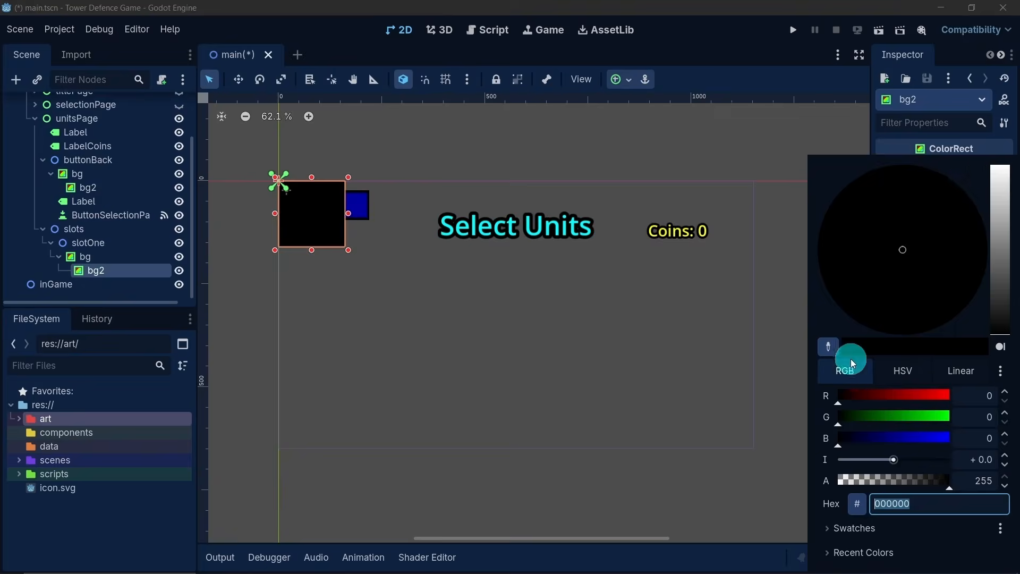
key(ctrl+v)
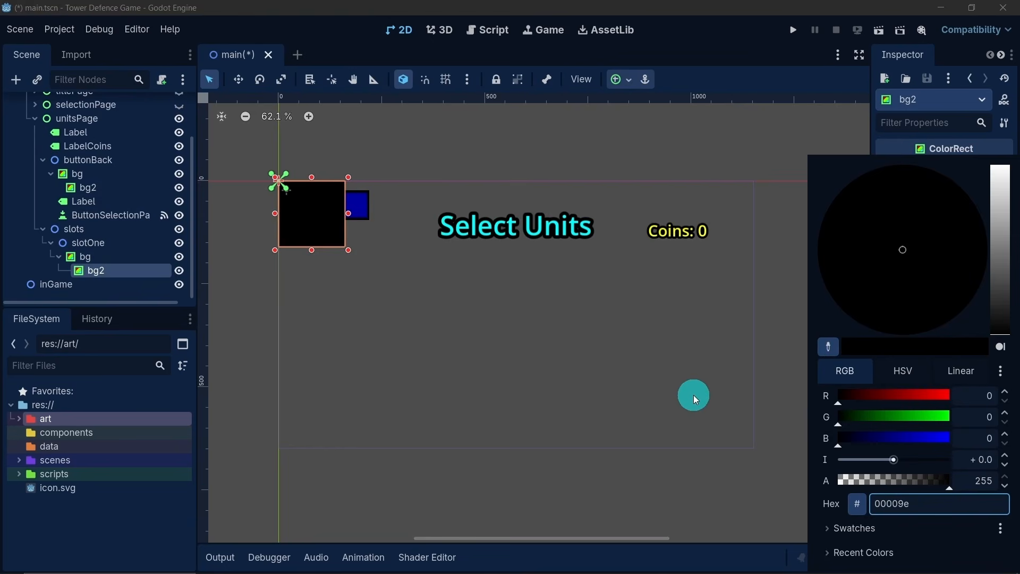
key(Return)
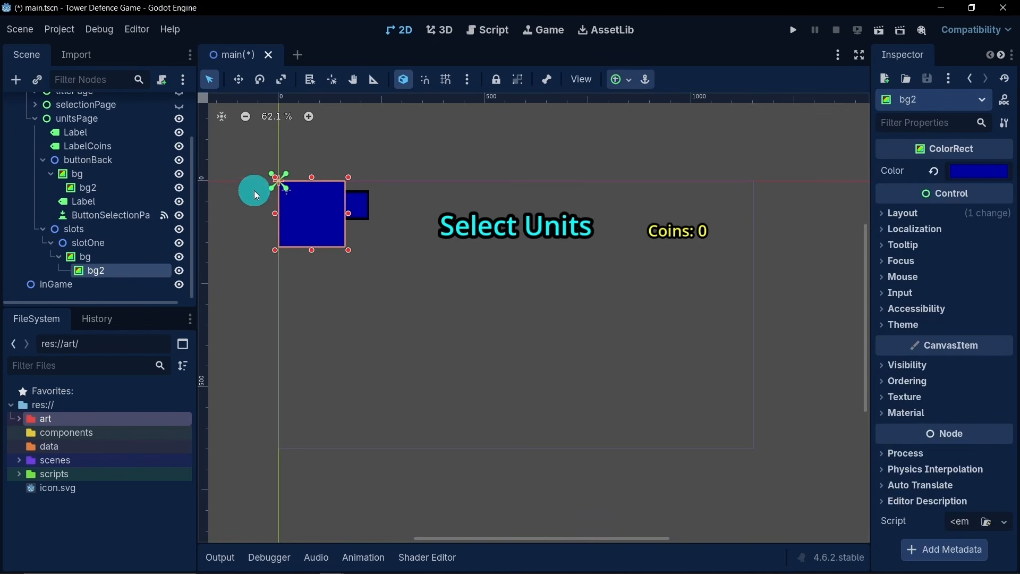
- Inset slotOne's bg2 rectangle inside bg, leaving an even black border about 6 px wide on all sides
scroll(255, 170, up, 6)
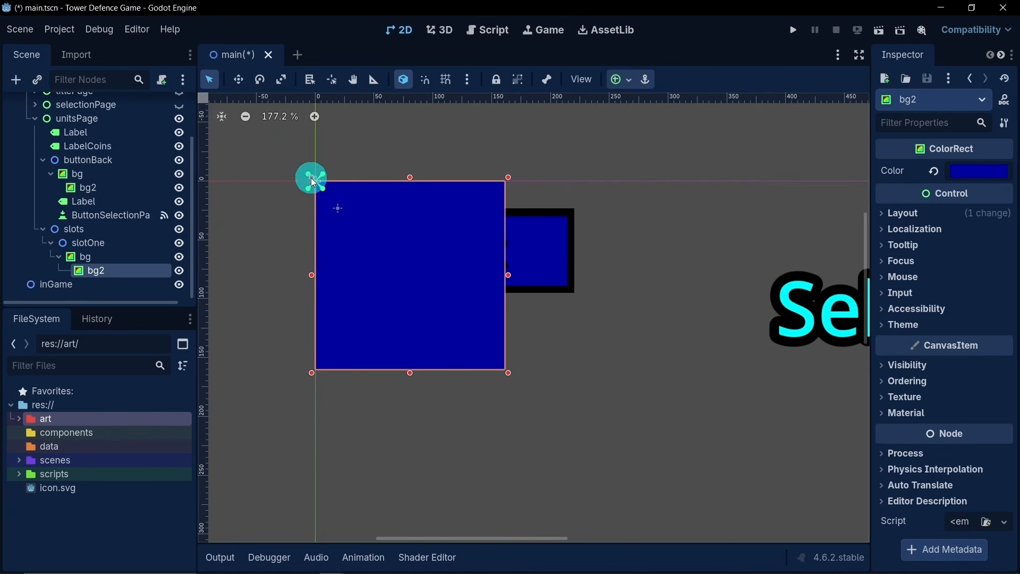
drag(311, 178, 325, 193)
scroll(315, 182, up, 4)
click(440, 289)
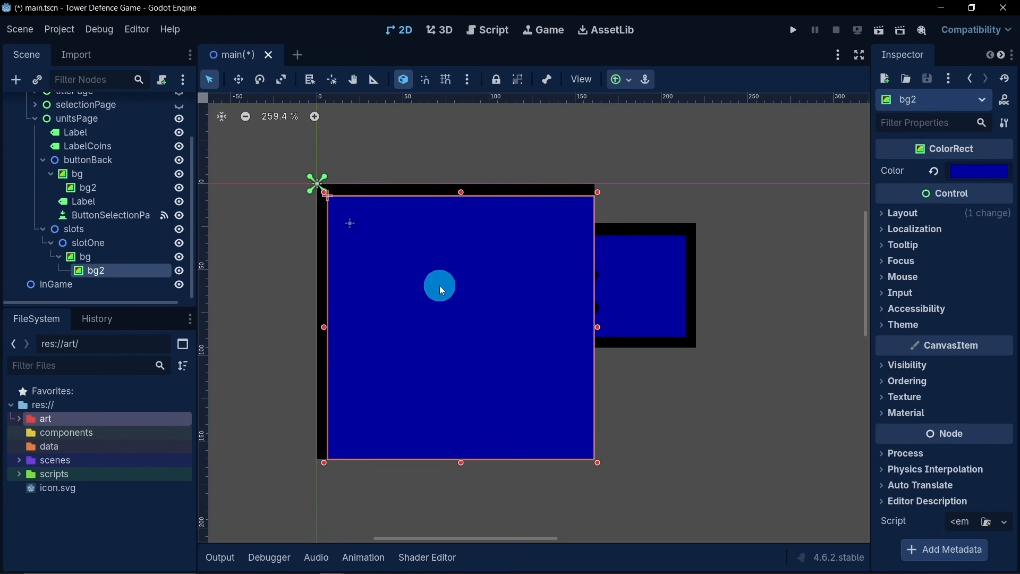
drag(597, 460, 587, 449)
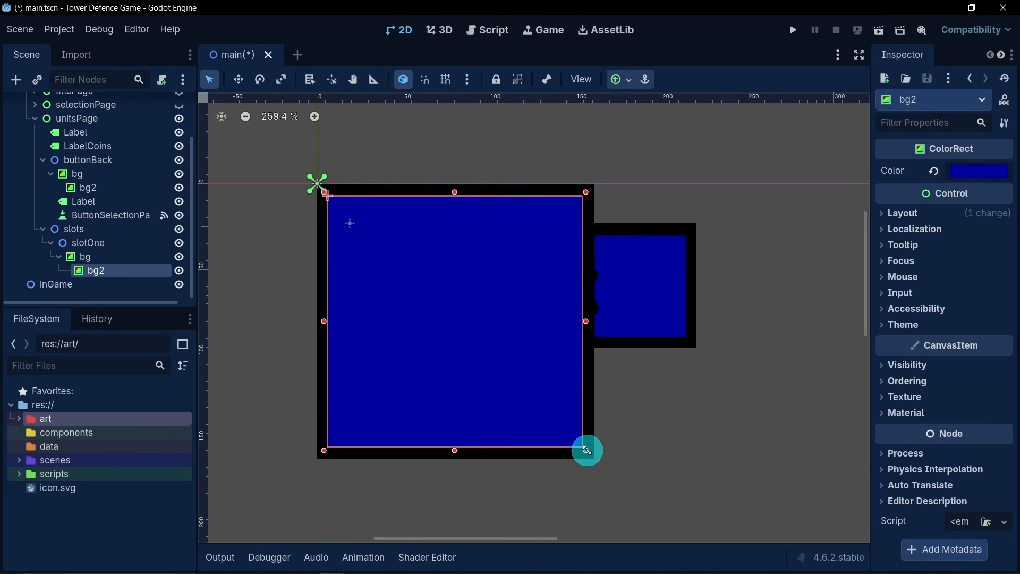
scroll(573, 454, down, 6)
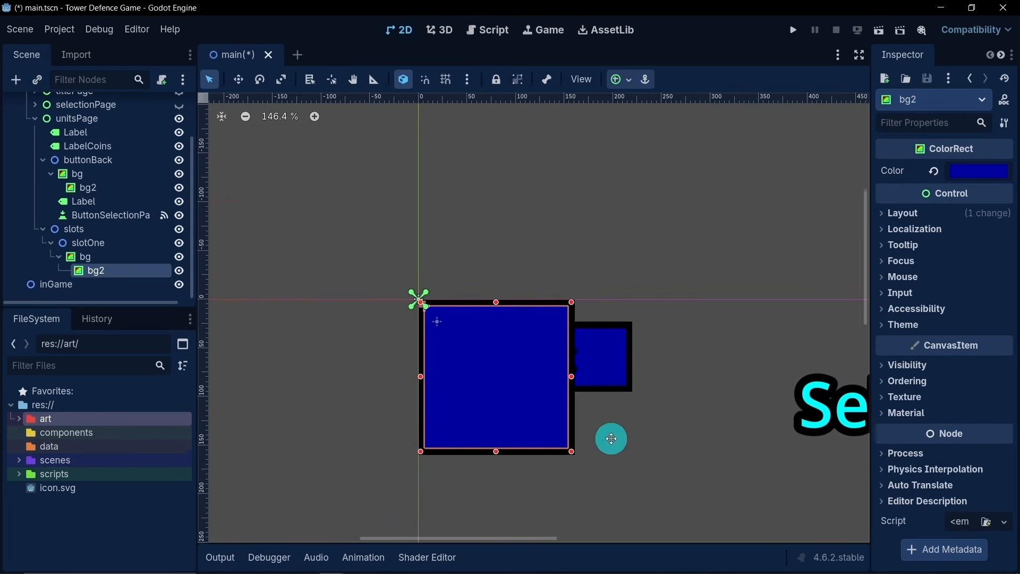
scroll(551, 365, down, 1)
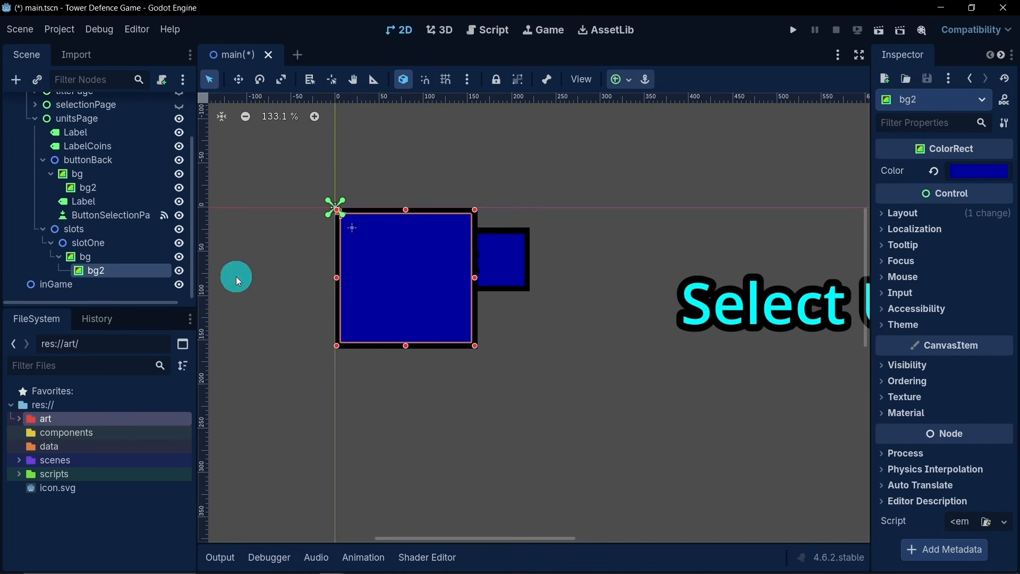
- Collapse slotOne's branch and move slotOne below the Back button and title, to about x 228, y 176
click(58, 257)
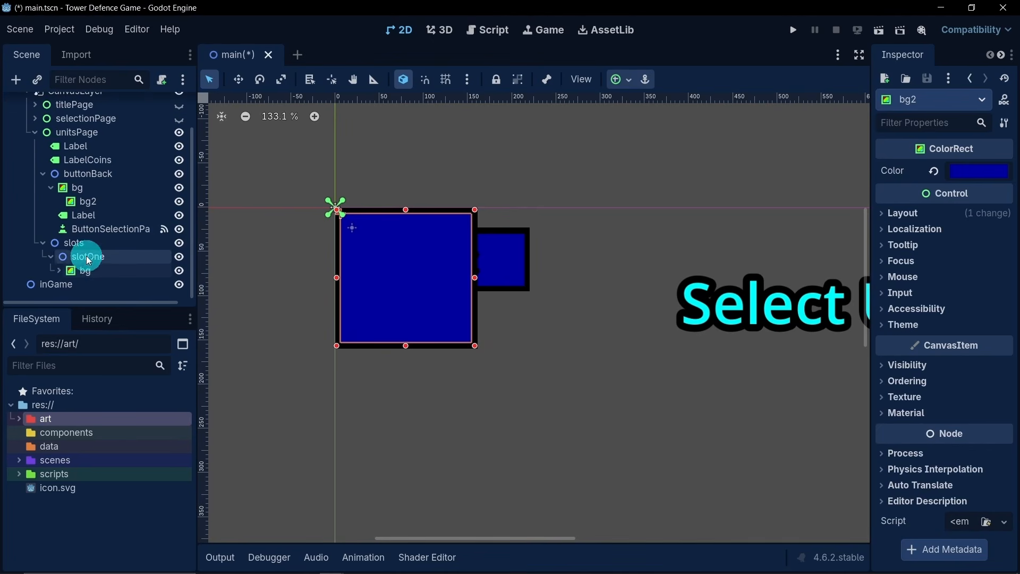
click(51, 256)
click(77, 269)
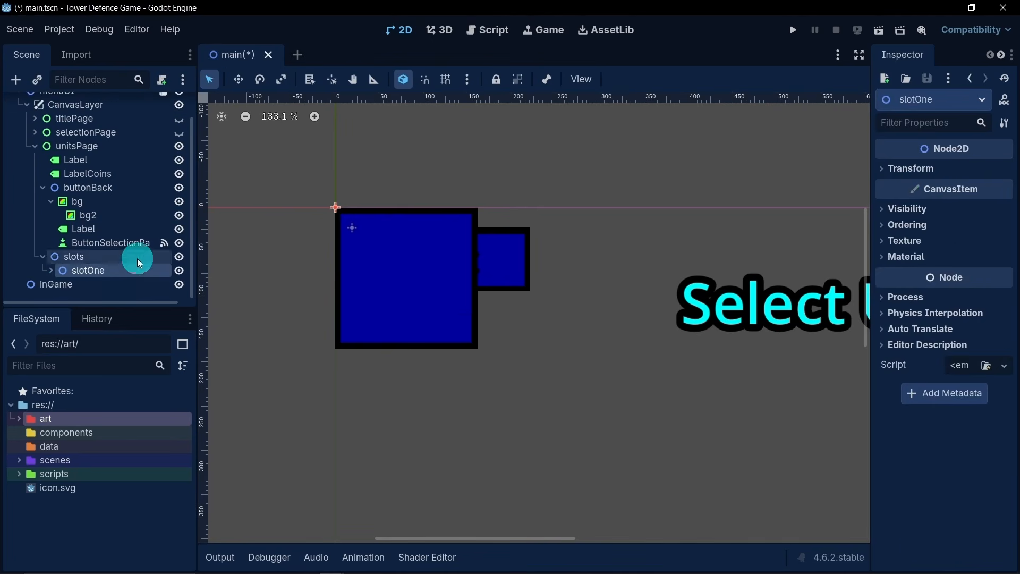
click(231, 85)
scroll(586, 348, down, 7)
middle_drag(544, 355, 407, 209)
drag(408, 210, 468, 259)
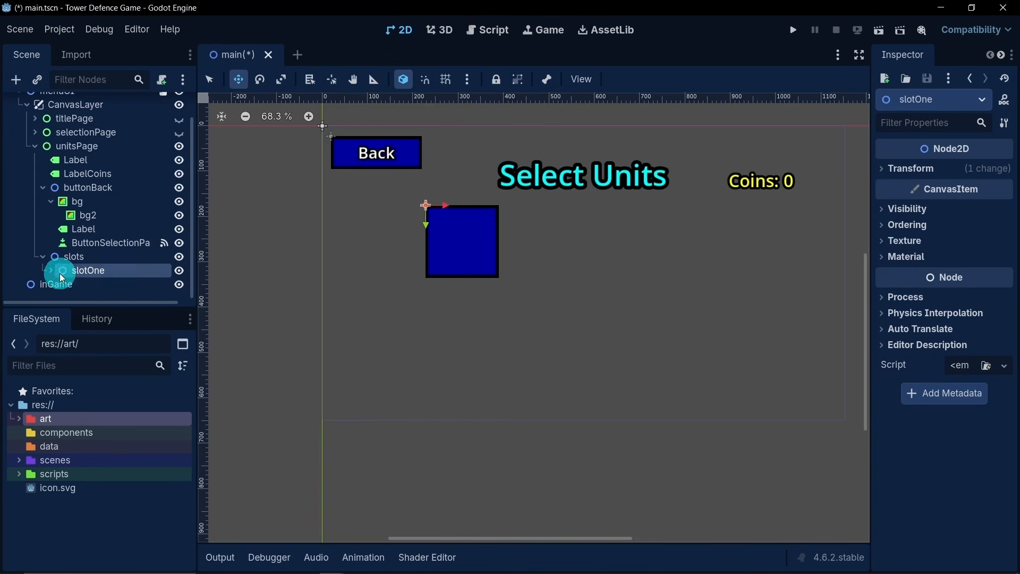
- Add a Label child to slotOne and size it to span the slot's full width across its lower third
right_click(107, 271)
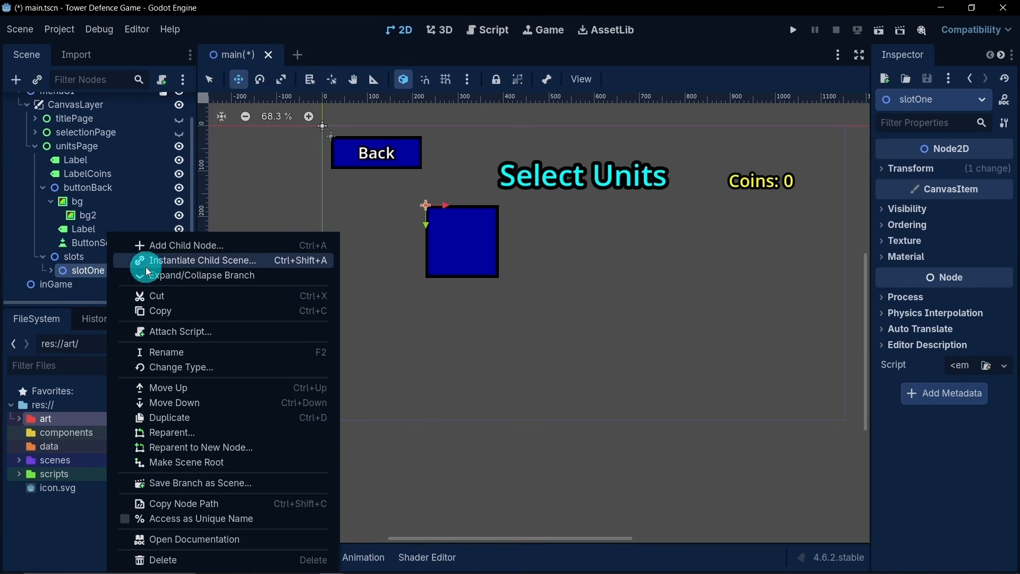
click(170, 245)
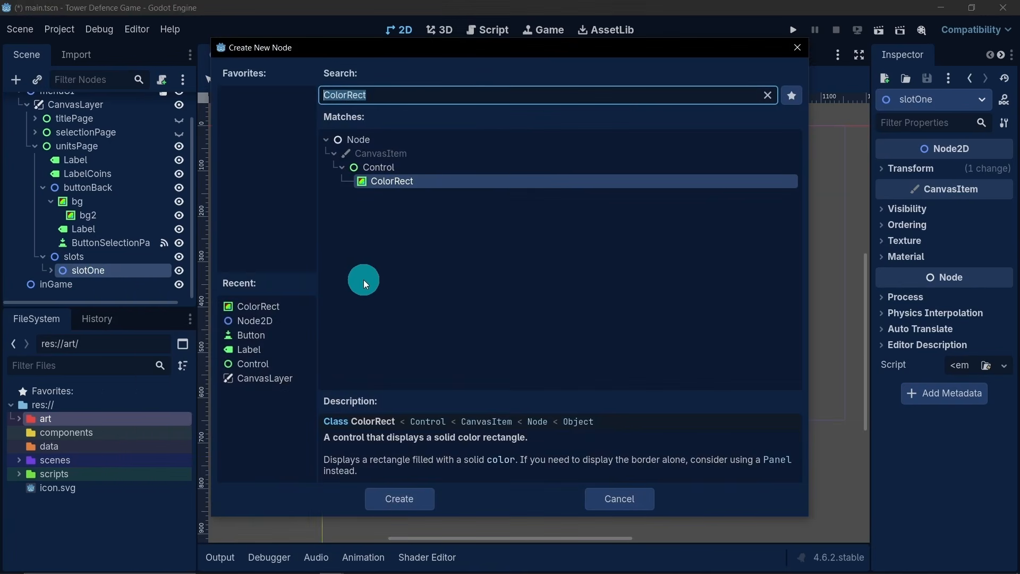
double_click(263, 350)
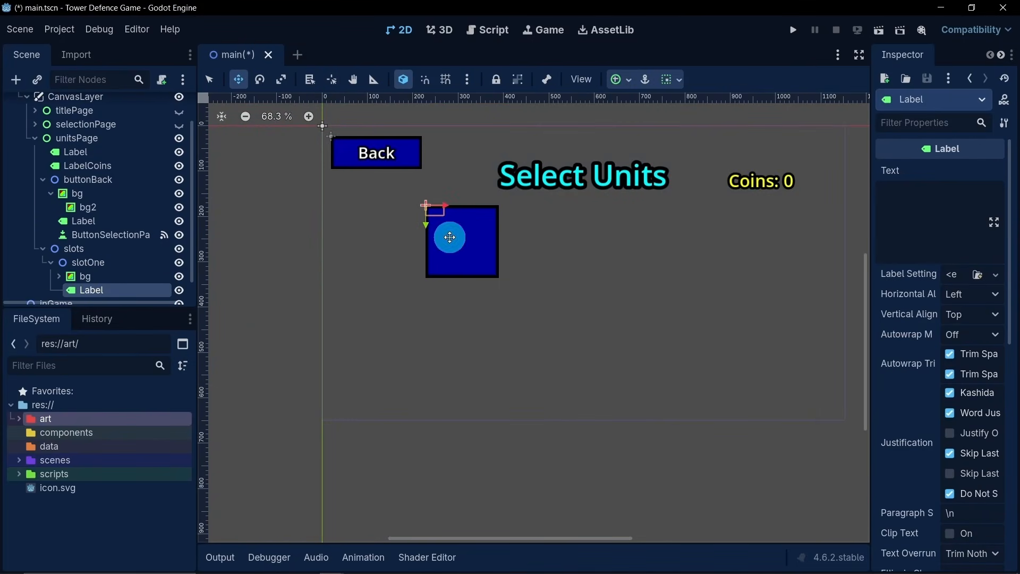
scroll(420, 234, up, 2)
click(209, 79)
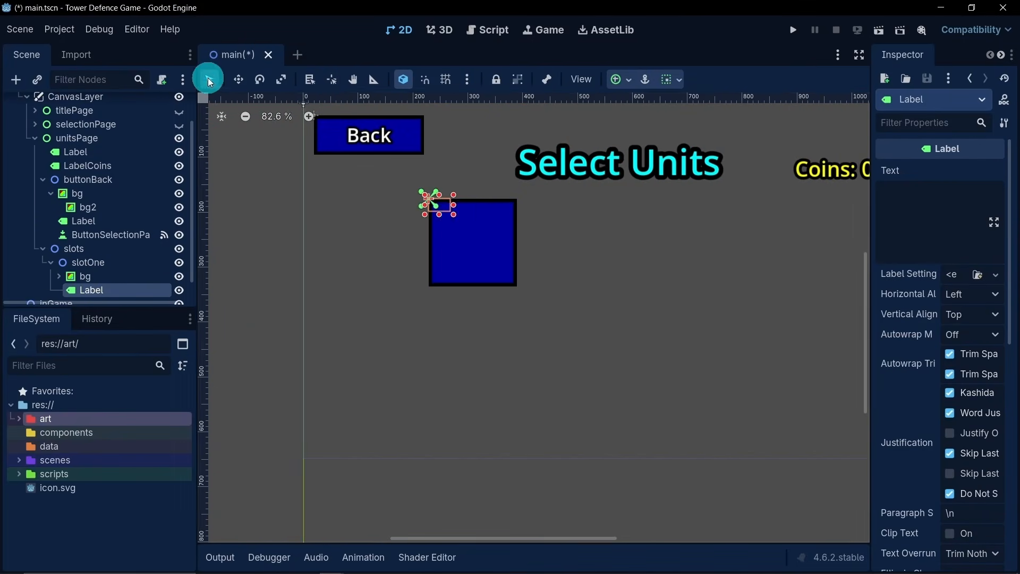
drag(450, 211, 520, 290)
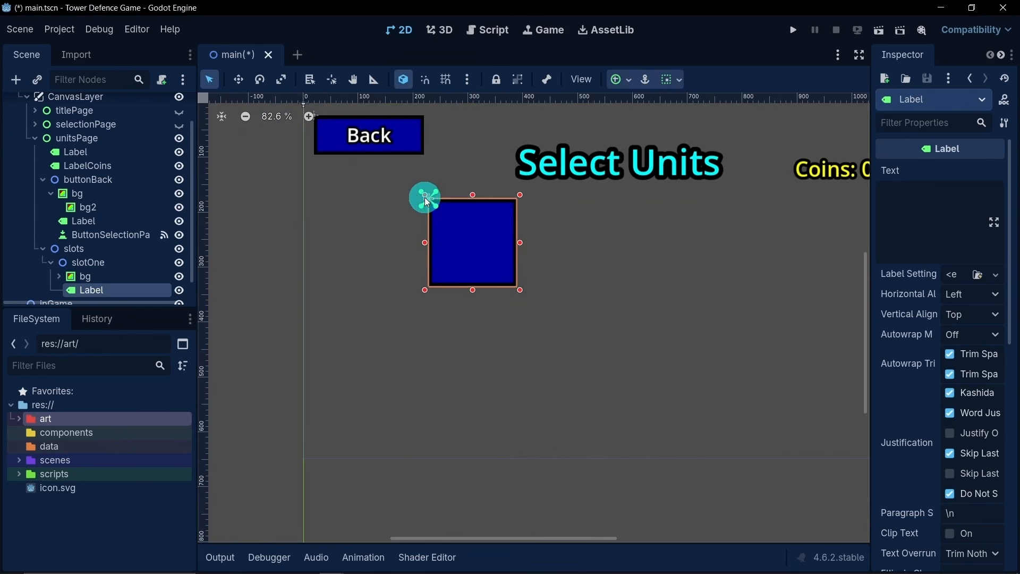
drag(424, 197, 423, 256)
- Set slotOne's label text to "Slot one" and center it horizontally and vertically
click(899, 220)
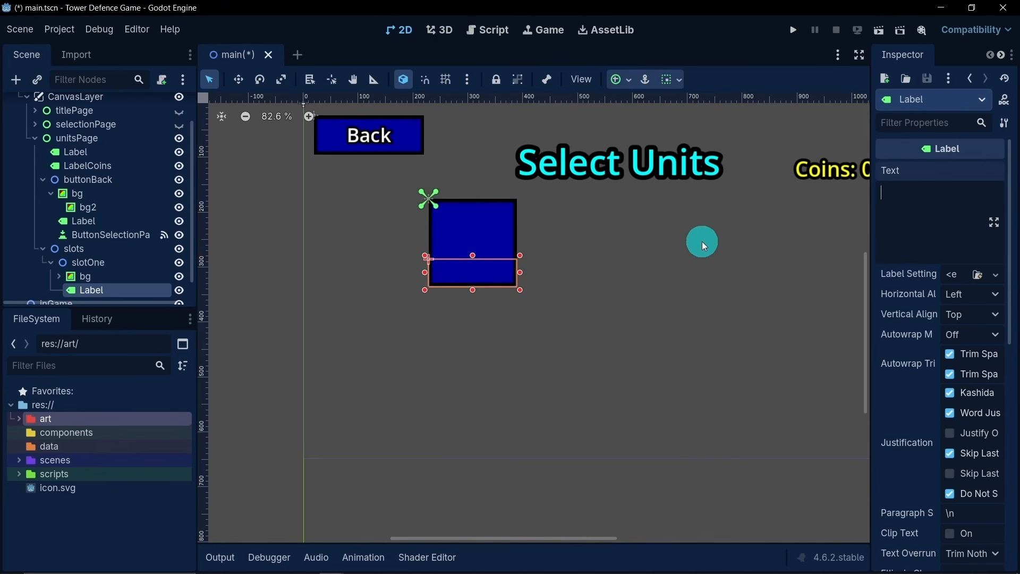
text(Slot One)
click(961, 296)
click(972, 331)
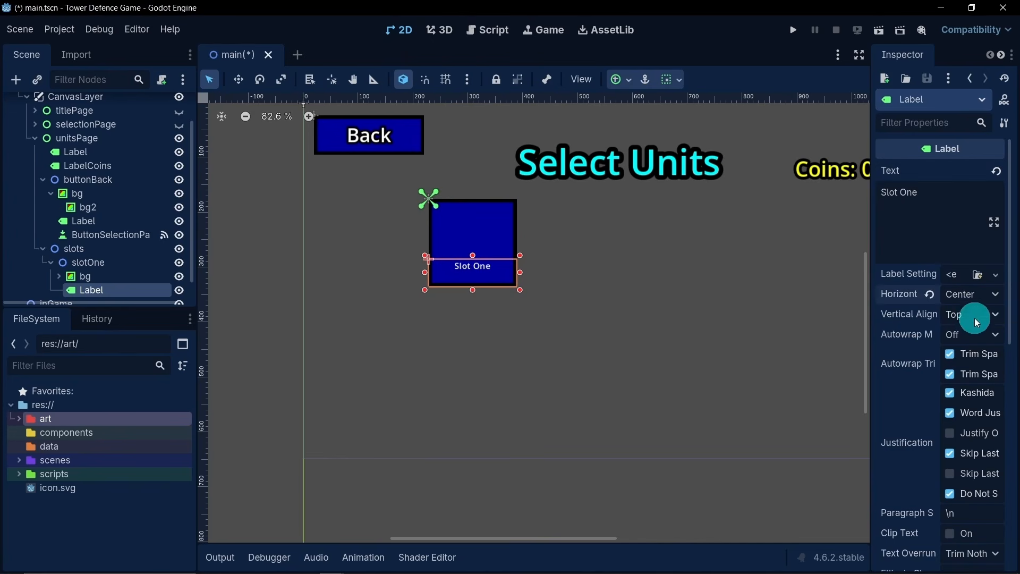
click(973, 314)
click(976, 353)
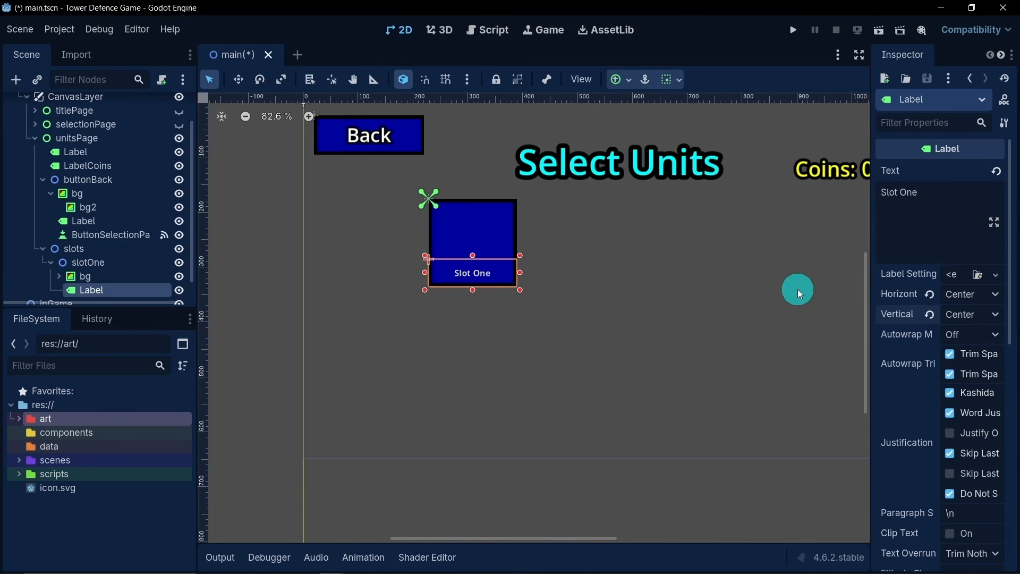
click(903, 192)
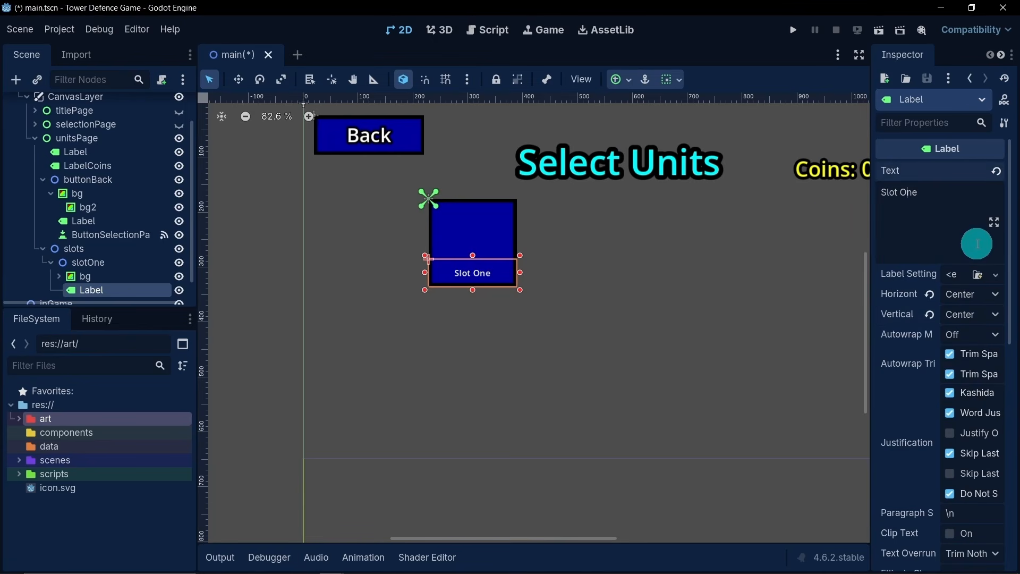
key(BackSpace)
text(o)
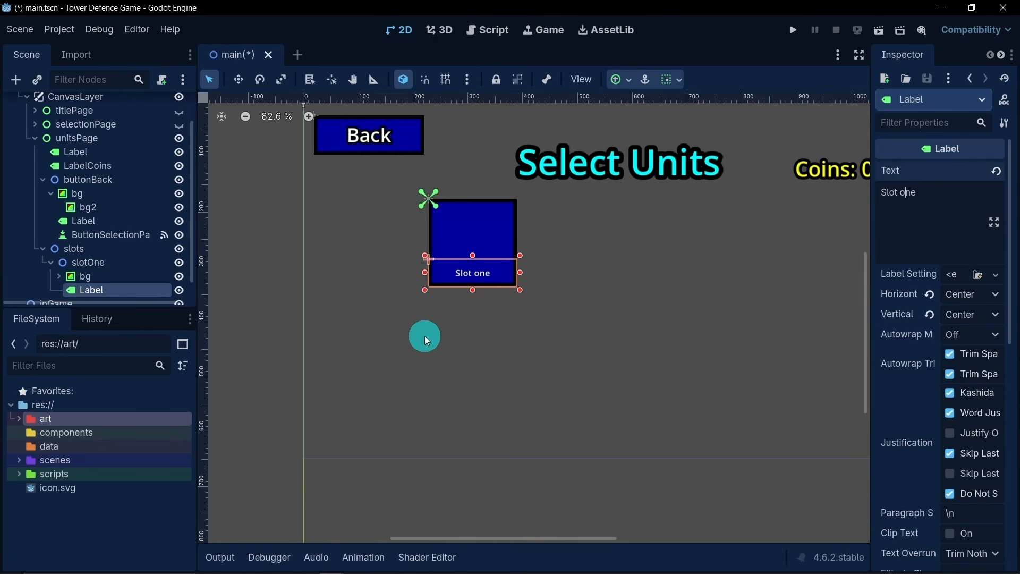
- Assign new LabelSettings to slotOne's label and set the font size to 25 px
click(958, 276)
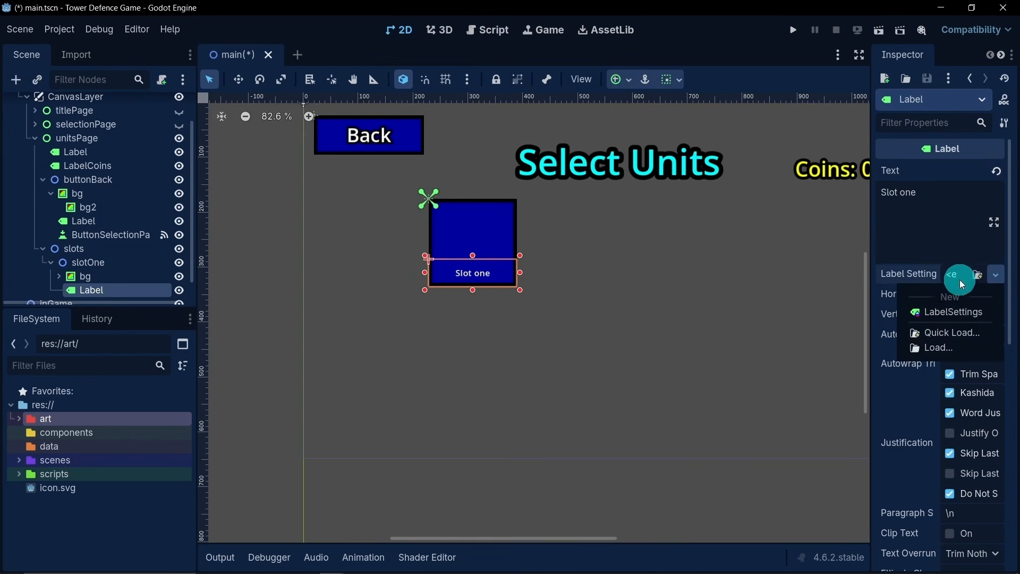
click(944, 313)
click(960, 277)
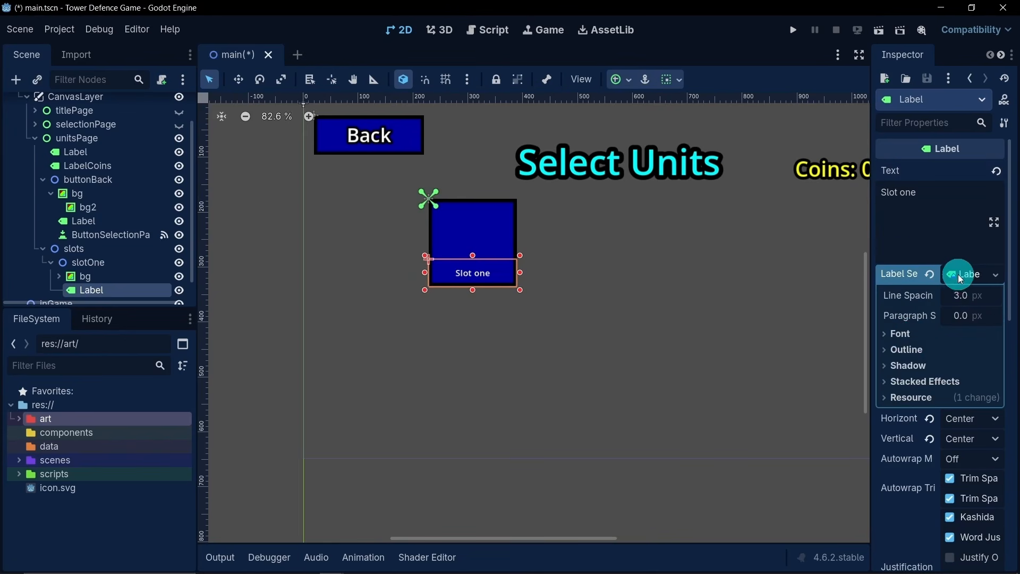
click(910, 334)
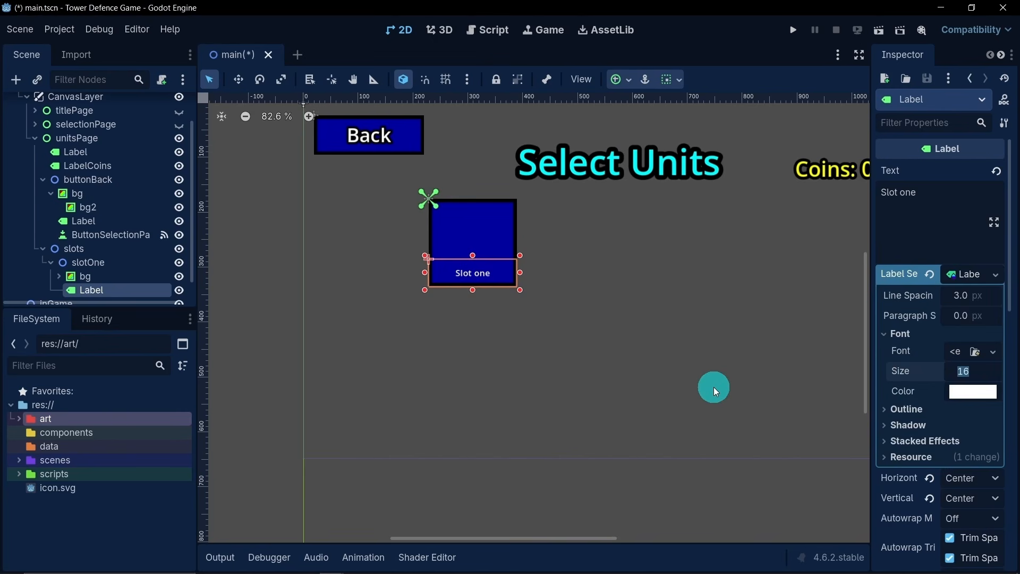
text(25)
key(Return)
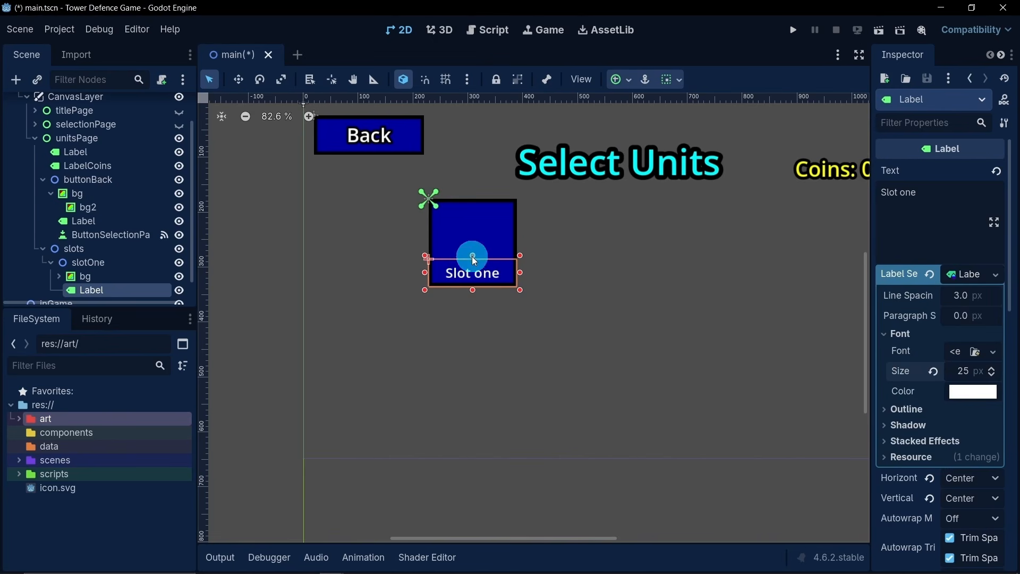
- Set the font size of slotOne's label to 28 px and extend the label's upper edge slightly upward
click(962, 371)
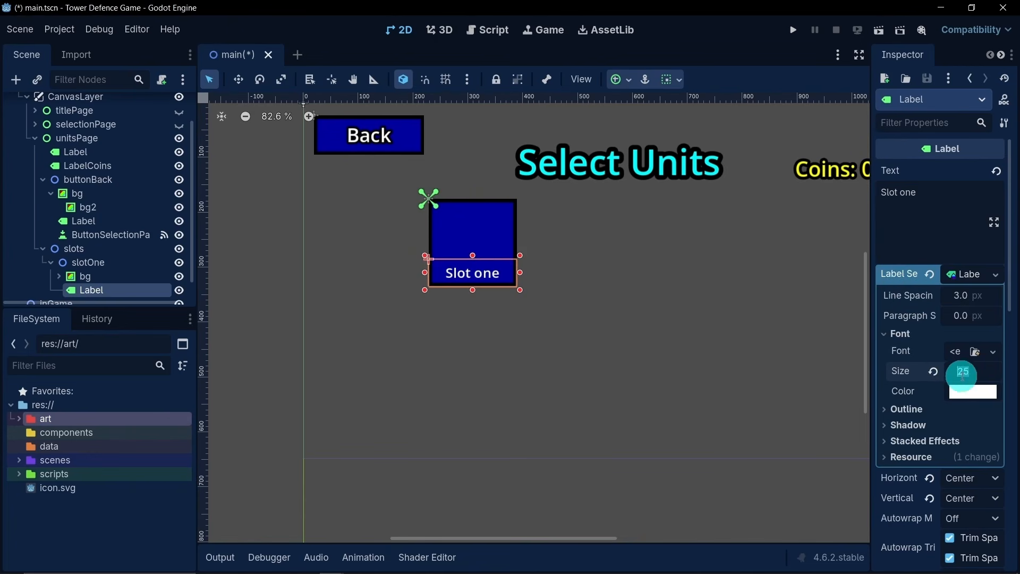
text(8)
key(Return)
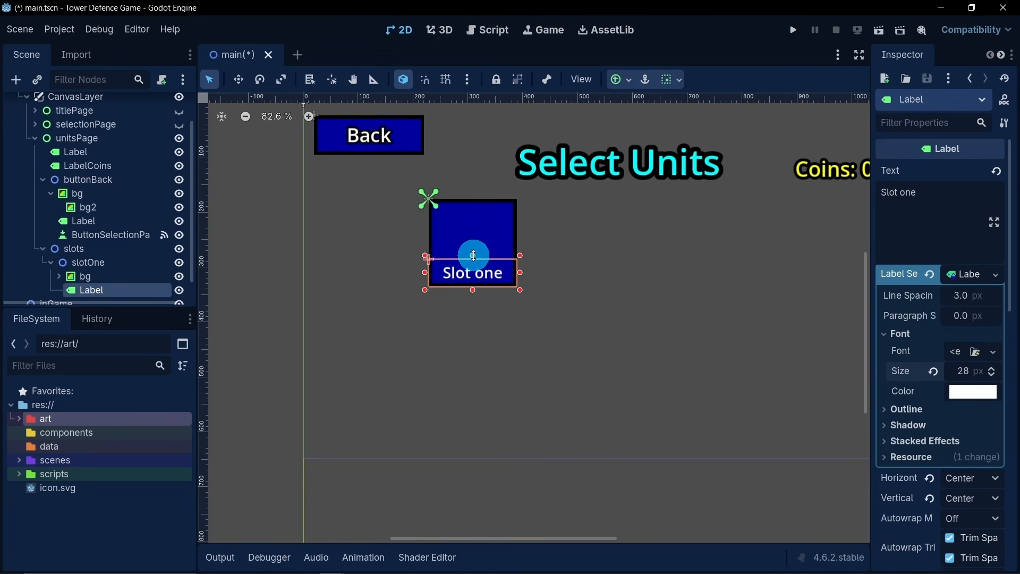
drag(473, 256, 472, 247)
click(353, 278)
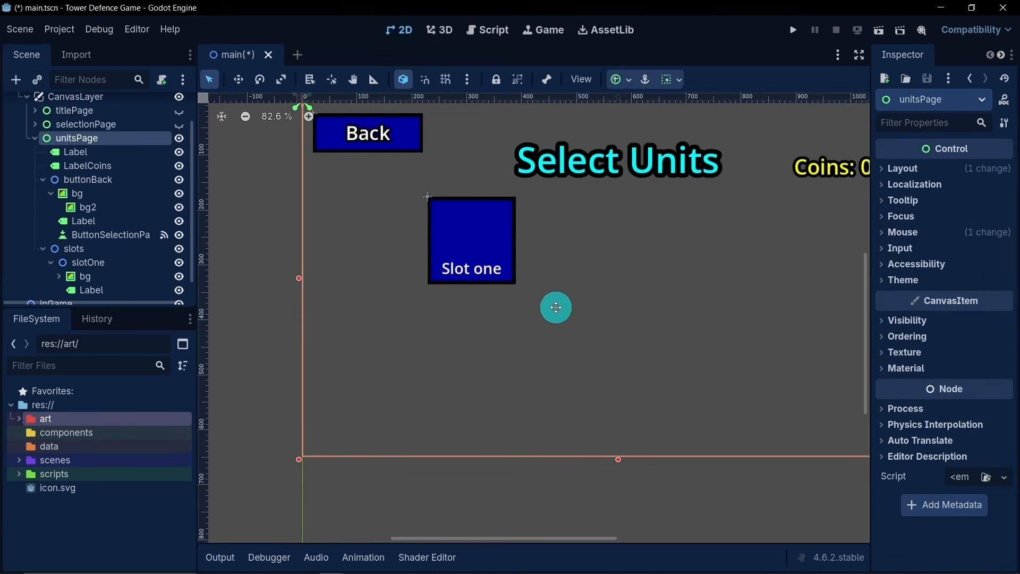
- Add a Button child to slotOne and rename it ButtonSlotOne
scroll(517, 307, down, 1)
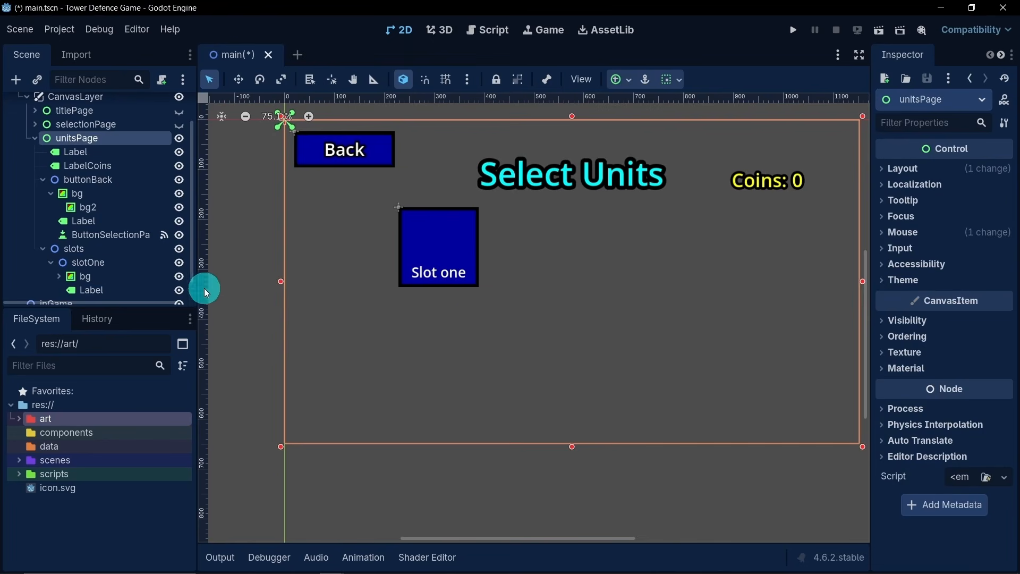
scroll(127, 260, down, 1)
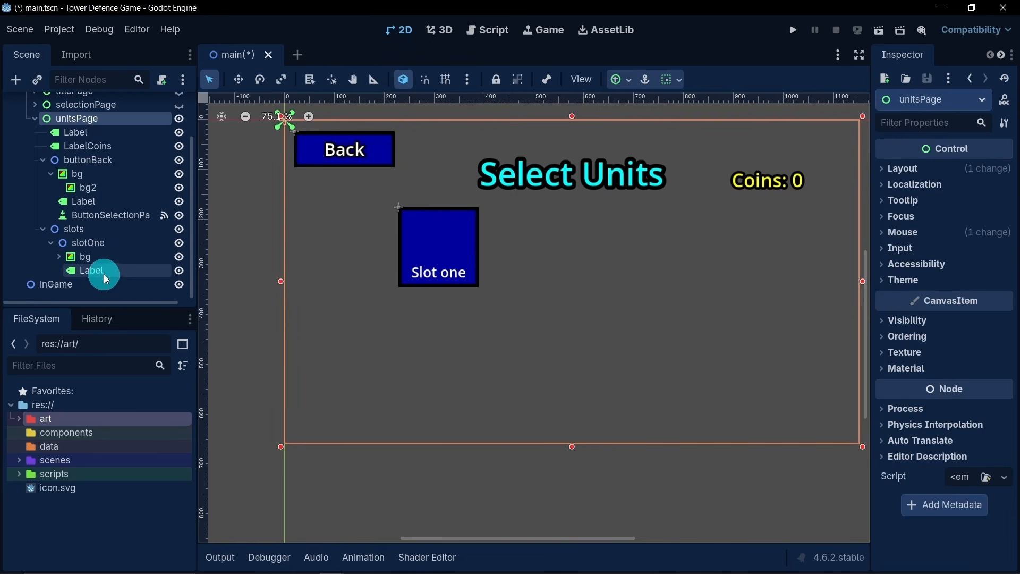
right_click(87, 244)
click(165, 245)
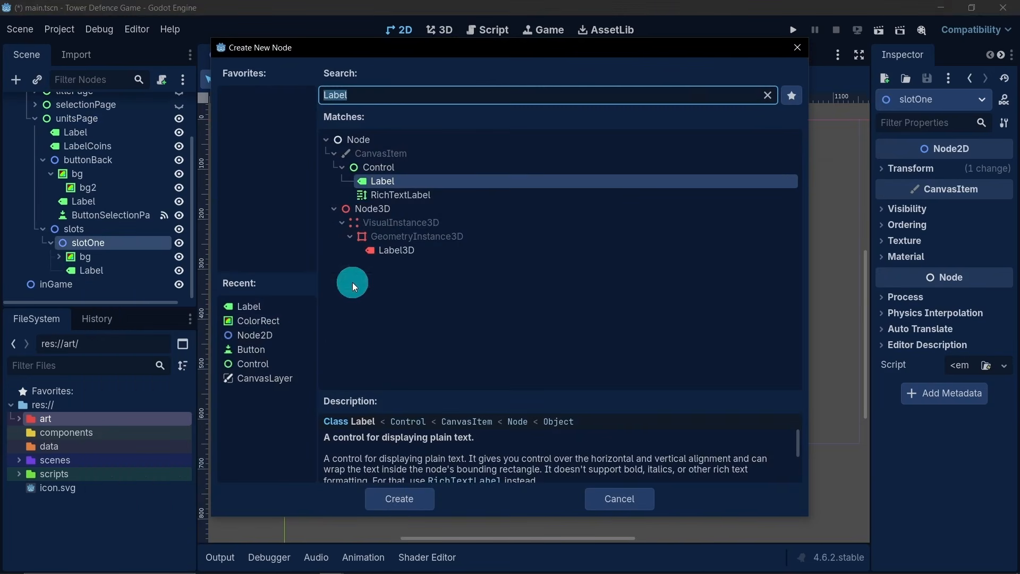
double_click(280, 348)
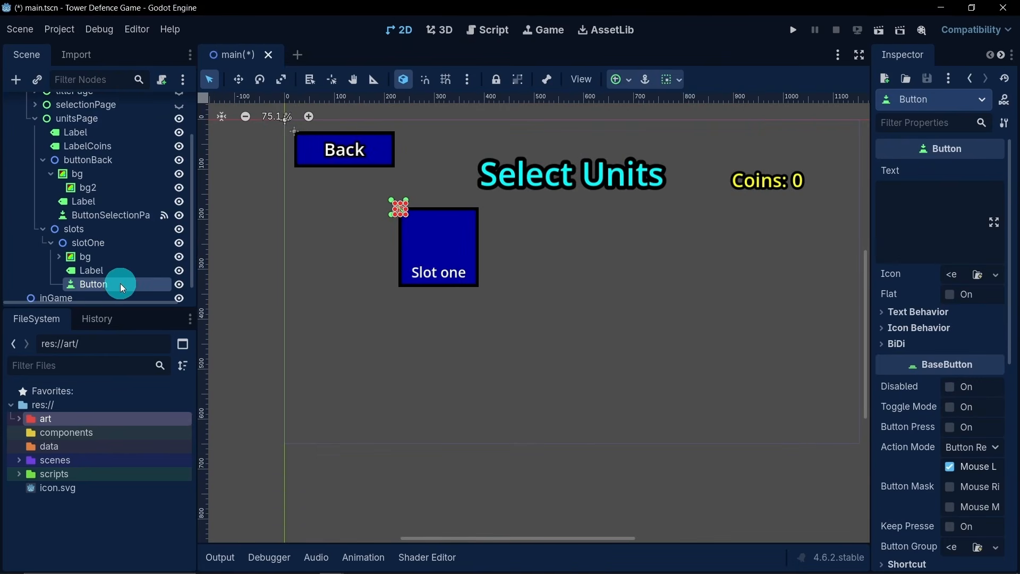
key(Return)
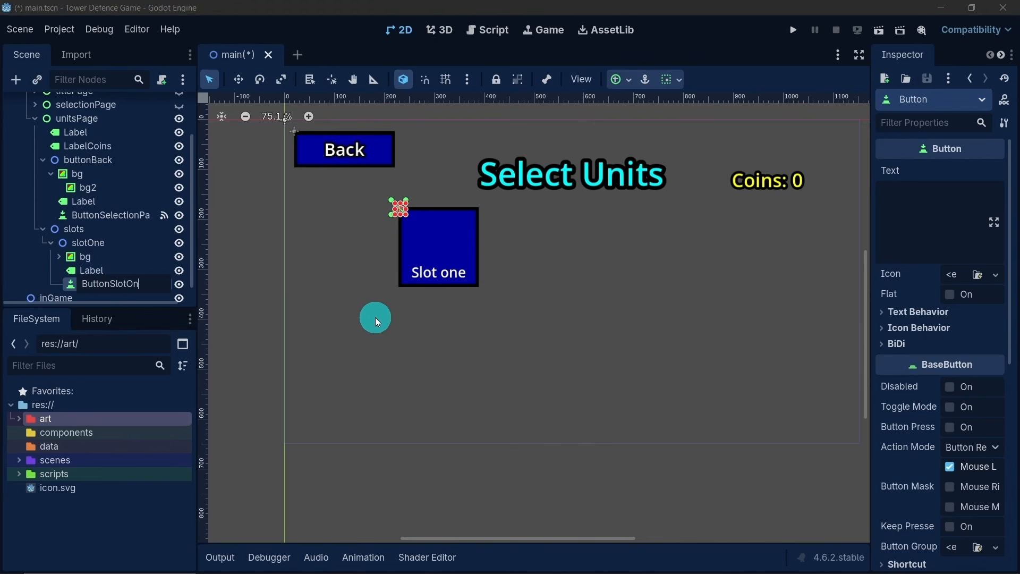
text(e)
key(Return)
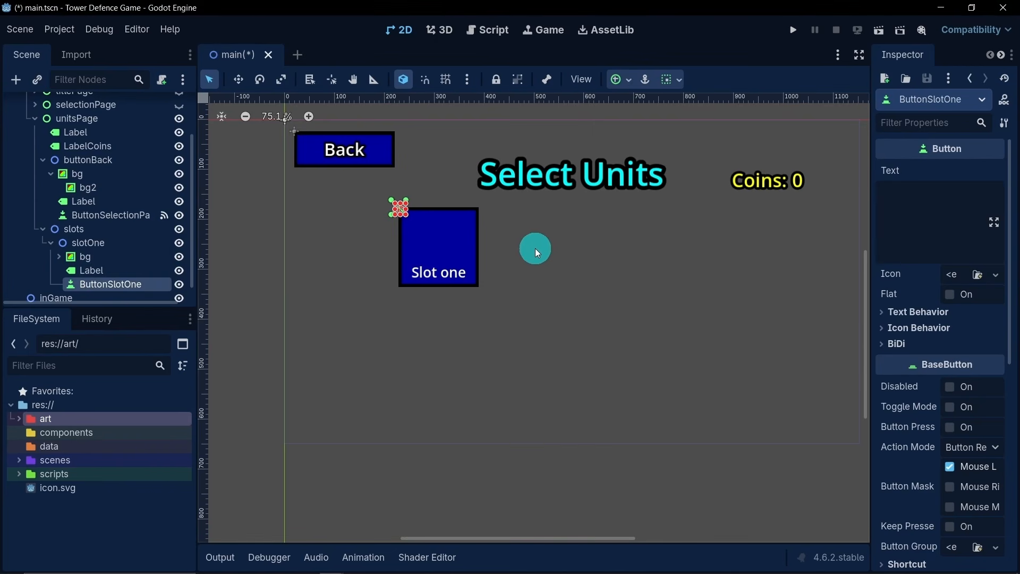
- Enlarge ButtonSlotOne so that it covers the whole slotOne square
scroll(404, 229, up, 2)
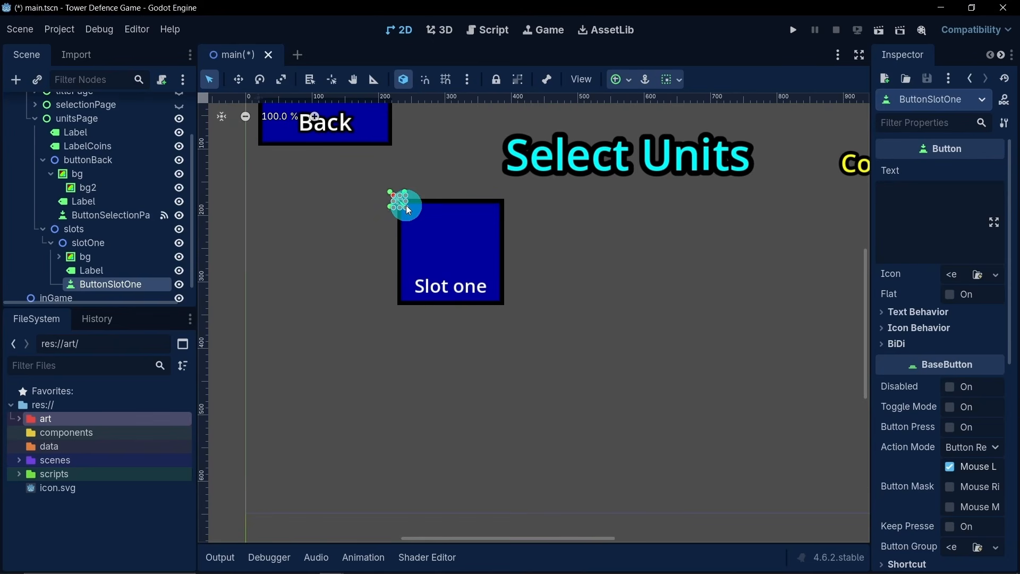
drag(408, 210, 508, 309)
scroll(457, 305, up, 1)
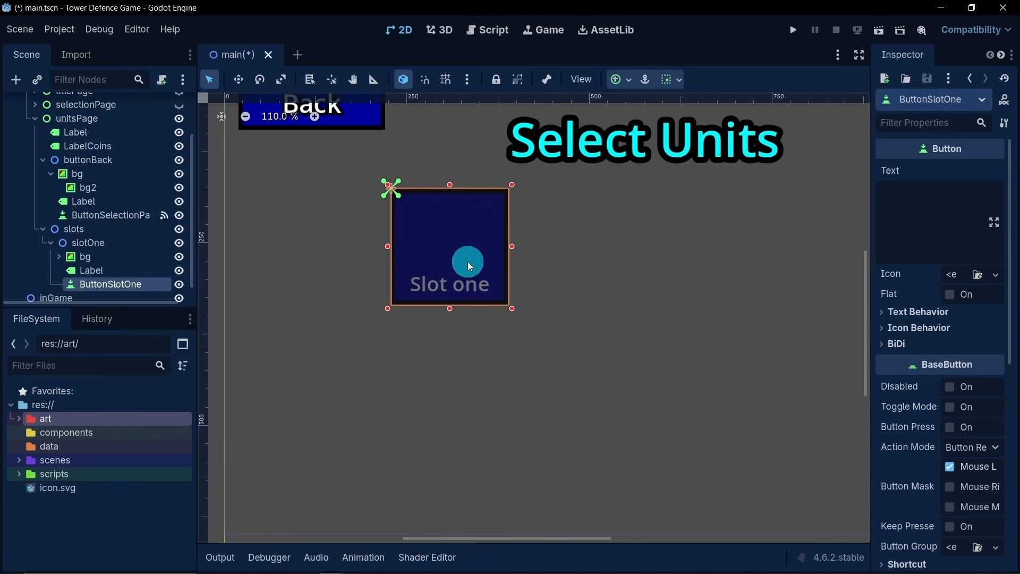
- Set the theme type variation of ButtonSlotOne to FlatButton
scroll(910, 390, down, 5)
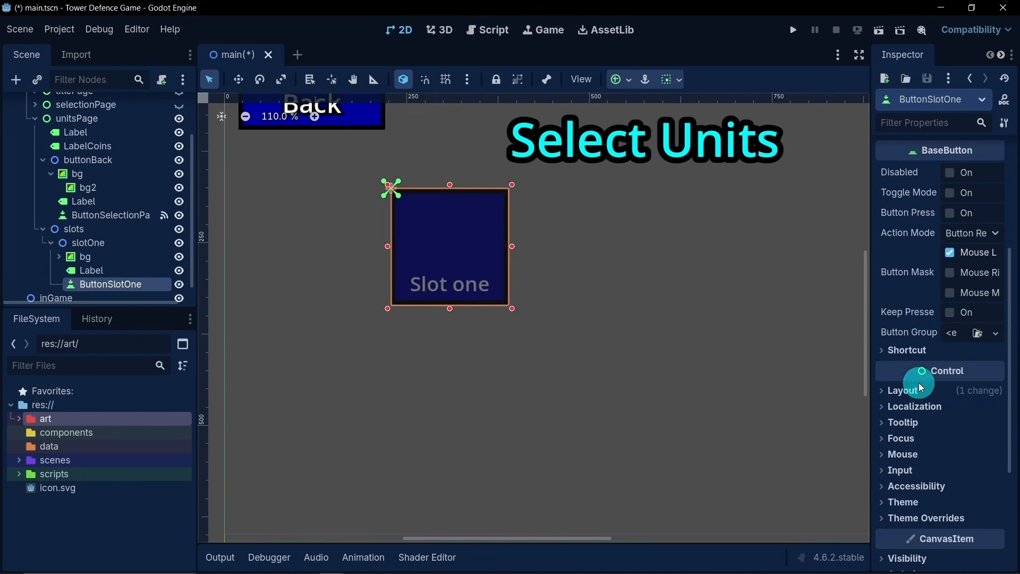
click(902, 502)
scroll(898, 478, down, 2)
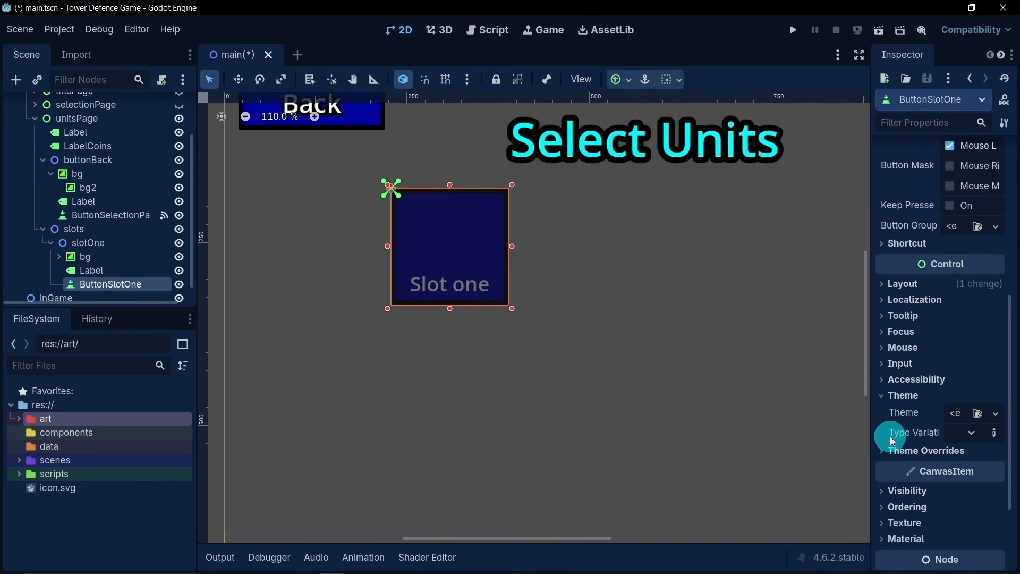
click(965, 432)
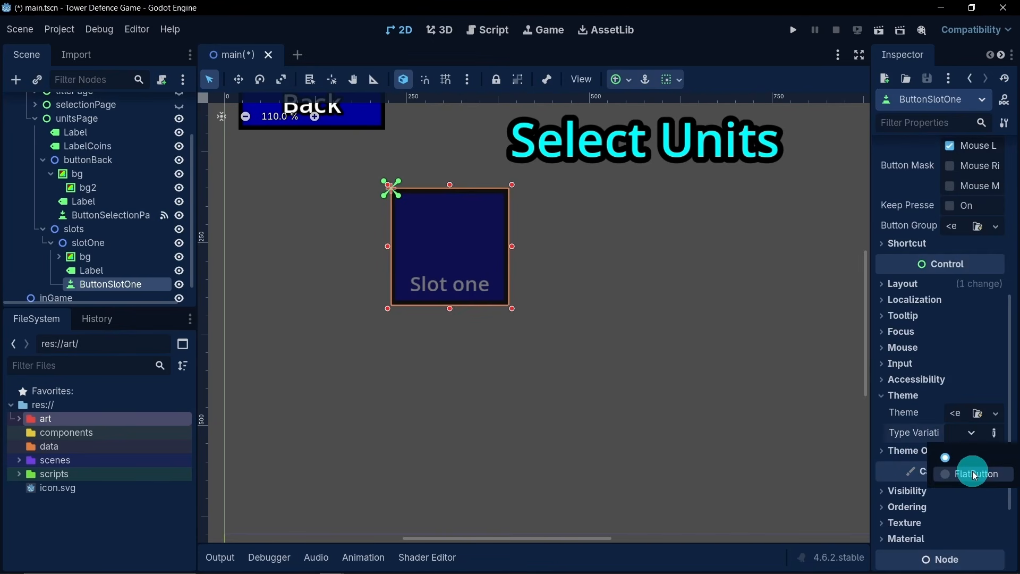
click(975, 471)
scroll(616, 330, down, 3)
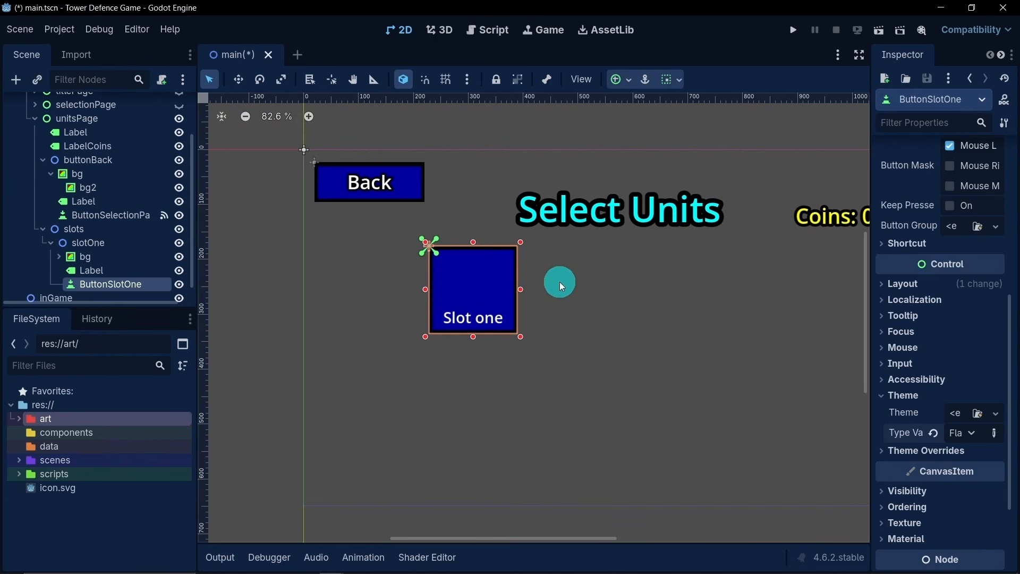
- Examine the style entries in ButtonSlotOne's theme overrides, then collapse the theme sections
scroll(897, 335, down, 3)
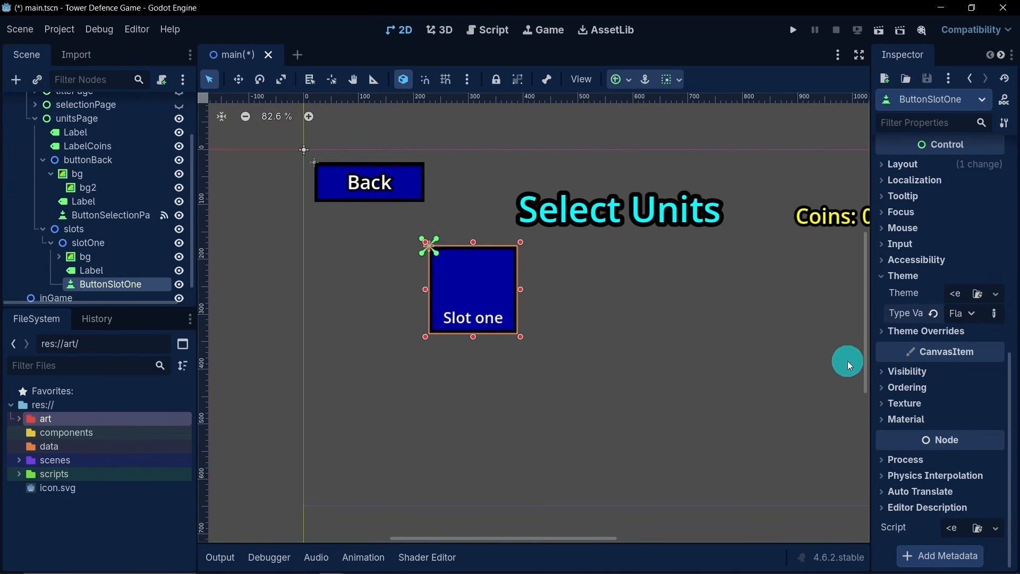
click(903, 335)
click(909, 423)
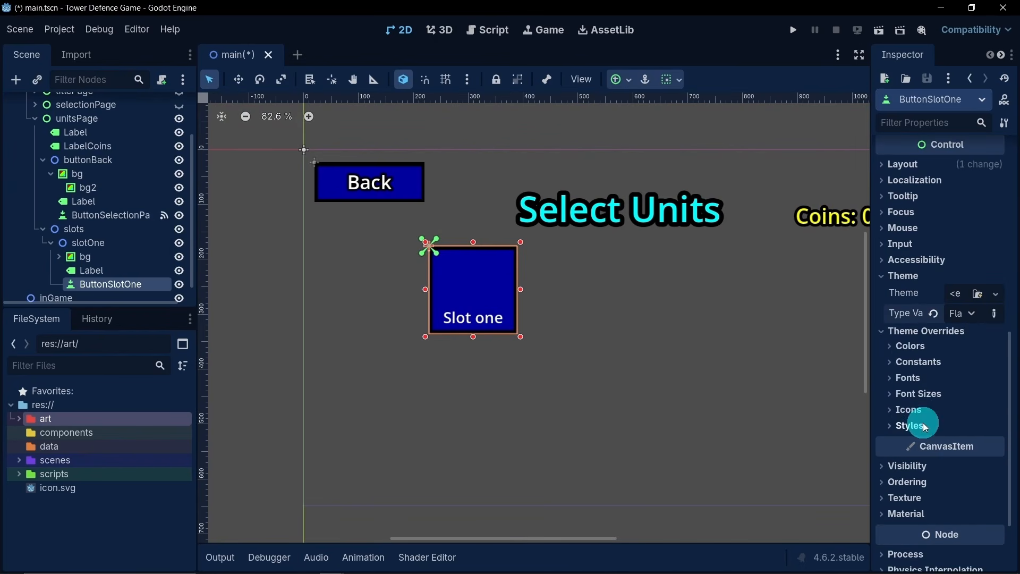
scroll(921, 425, down, 5)
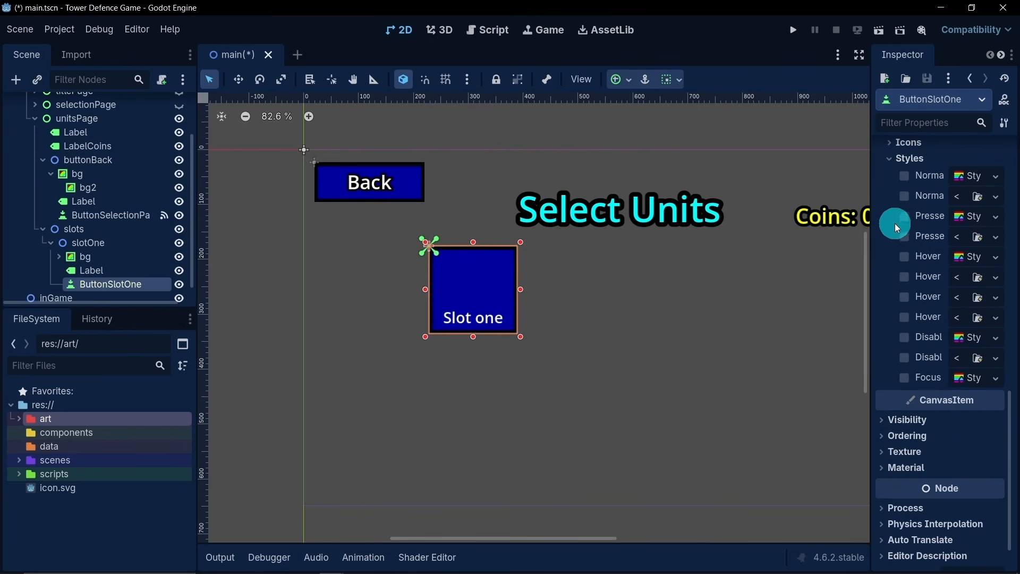
click(897, 168)
scroll(897, 298, up, 3)
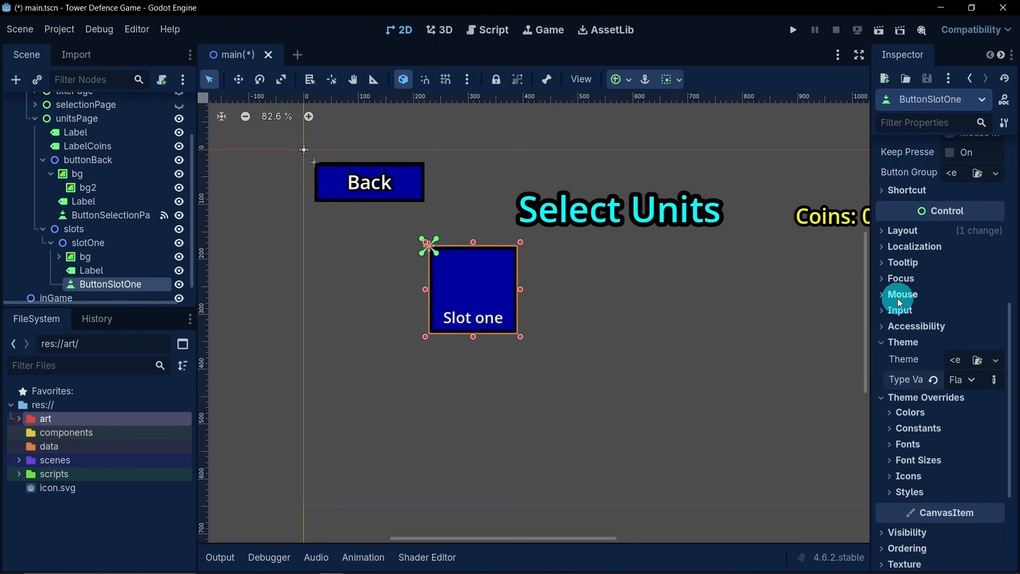
click(885, 398)
click(883, 341)
middle_drag(680, 340, 665, 344)
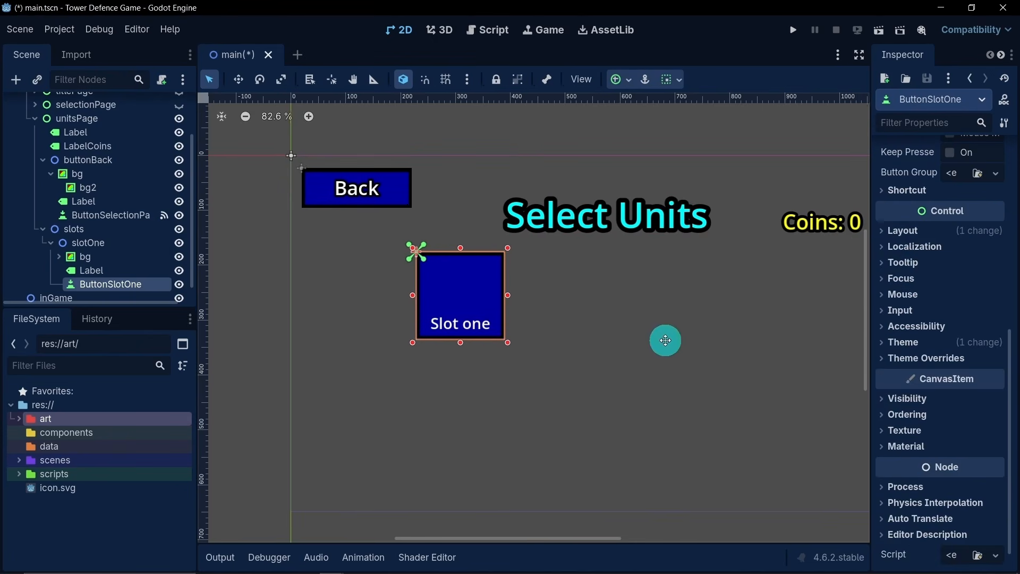
click(127, 281)
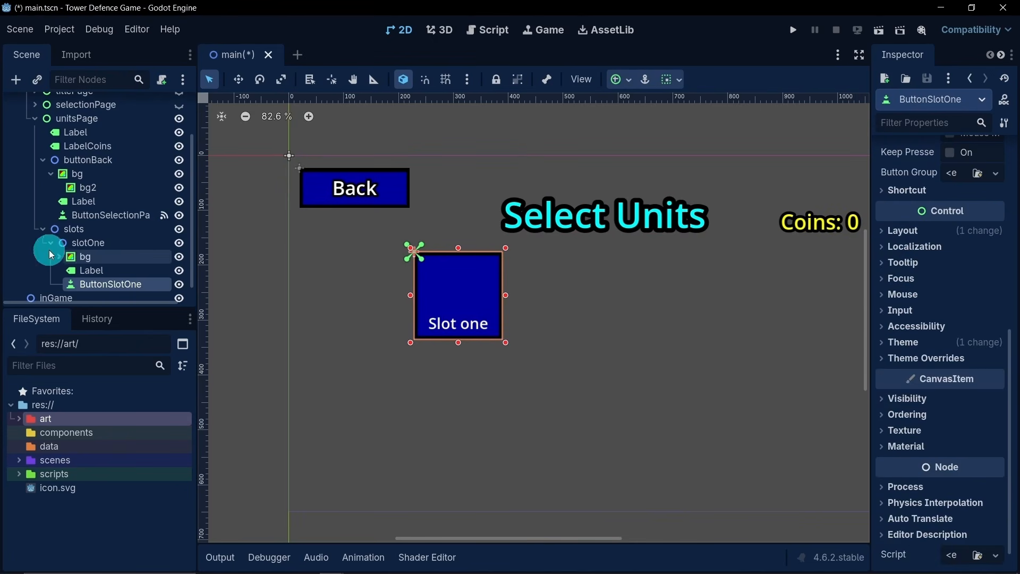
middle_drag(573, 327, 564, 331)
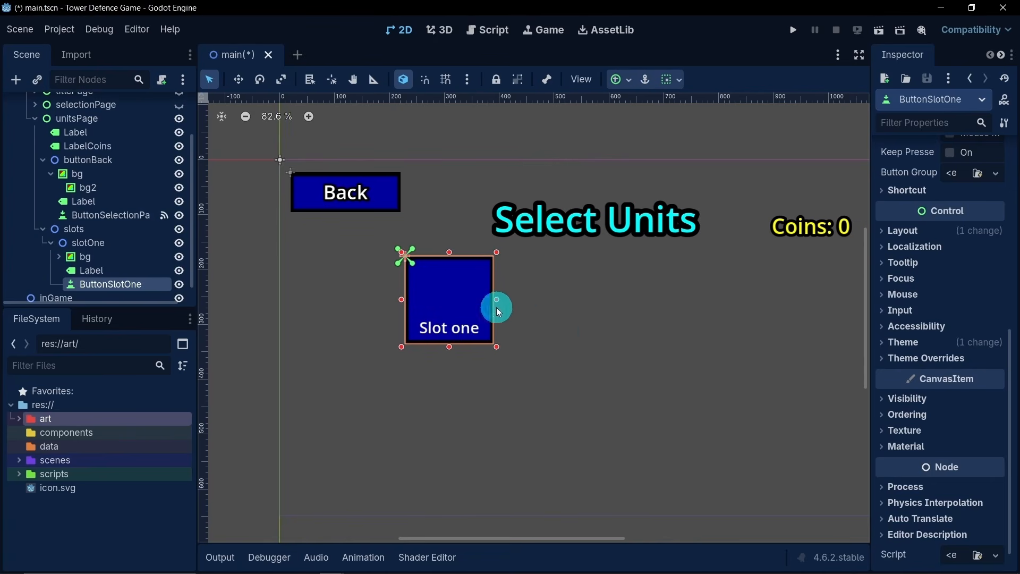
middle_drag(522, 304, 558, 325)
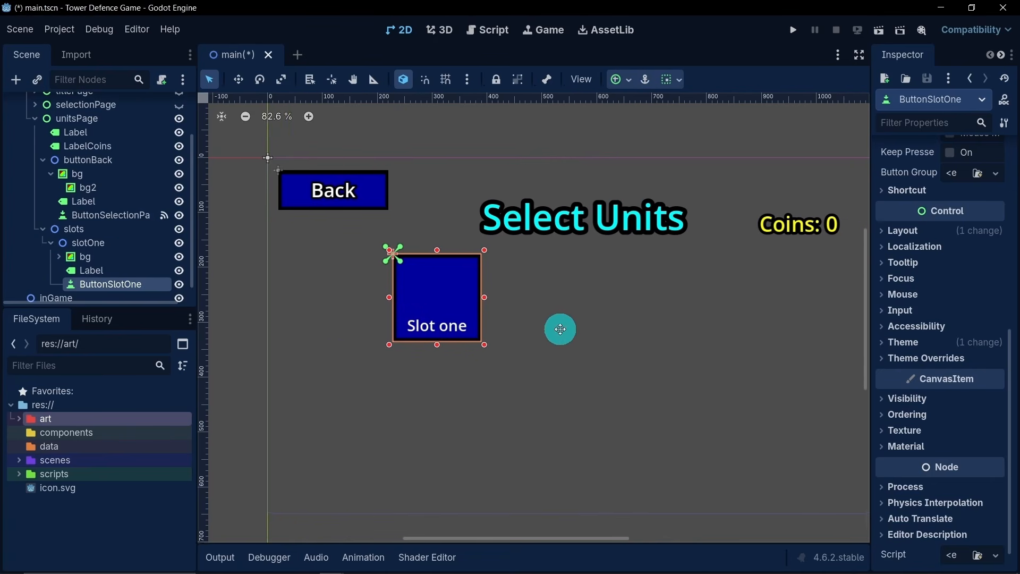
- Add a Node2D child to slotOne and place it directly above ButtonSlotOne in the scene tree
right_click(101, 240)
click(129, 250)
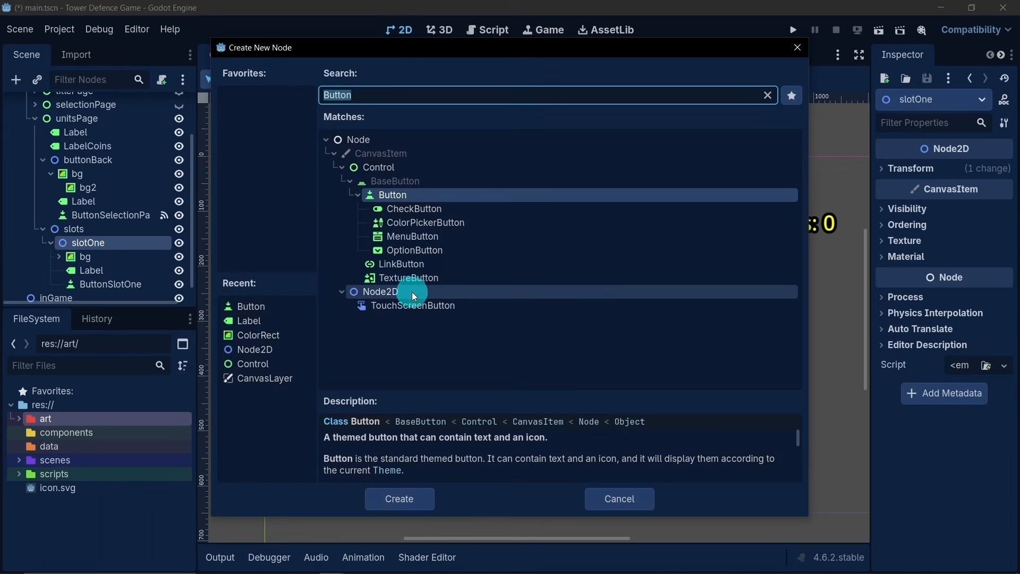
double_click(404, 292)
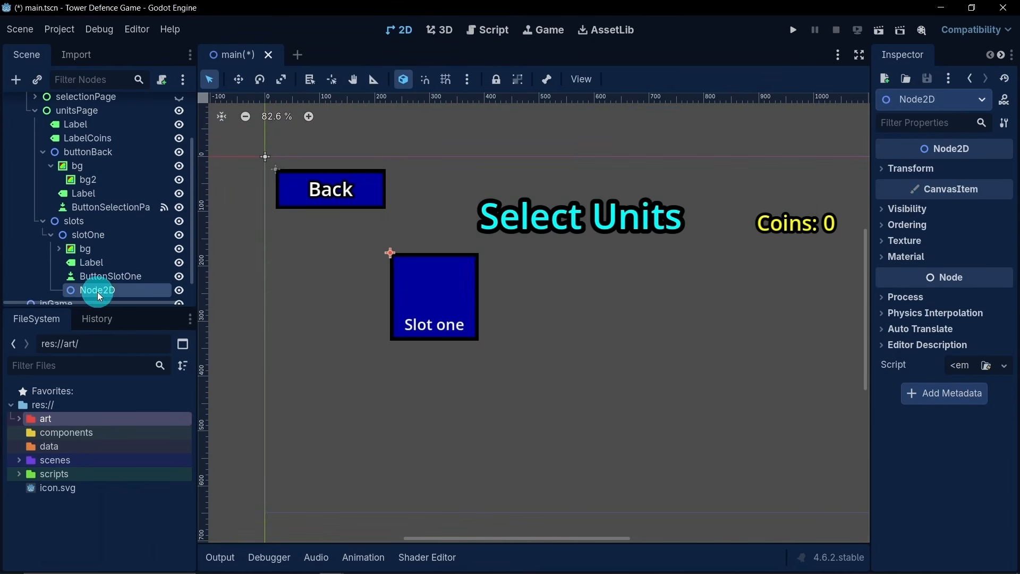
drag(97, 292, 100, 270)
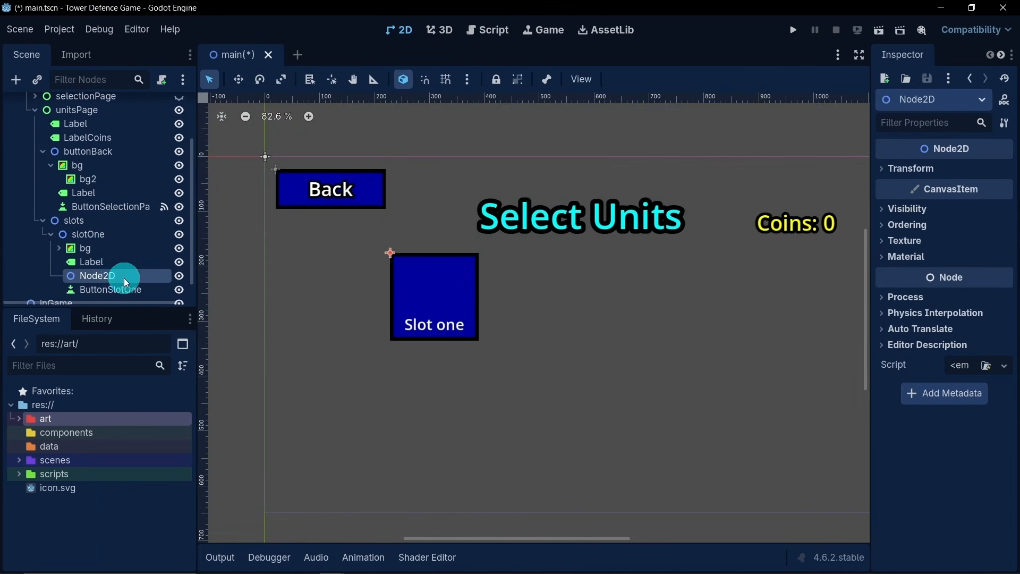
- Rename the new Node2D under slotOne as unitImages
scroll(116, 269, down, 1)
double_click(118, 256)
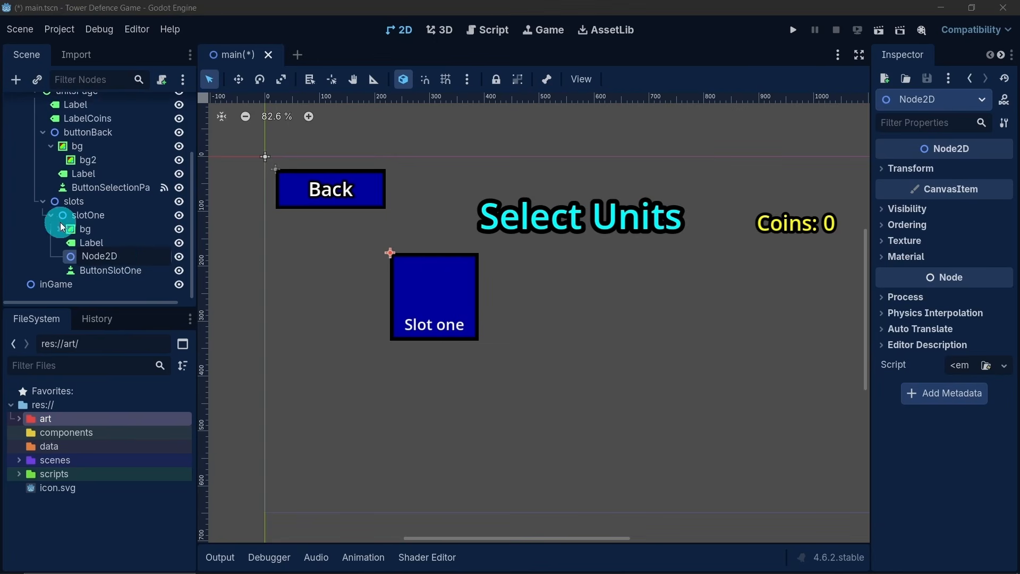
double_click(118, 256)
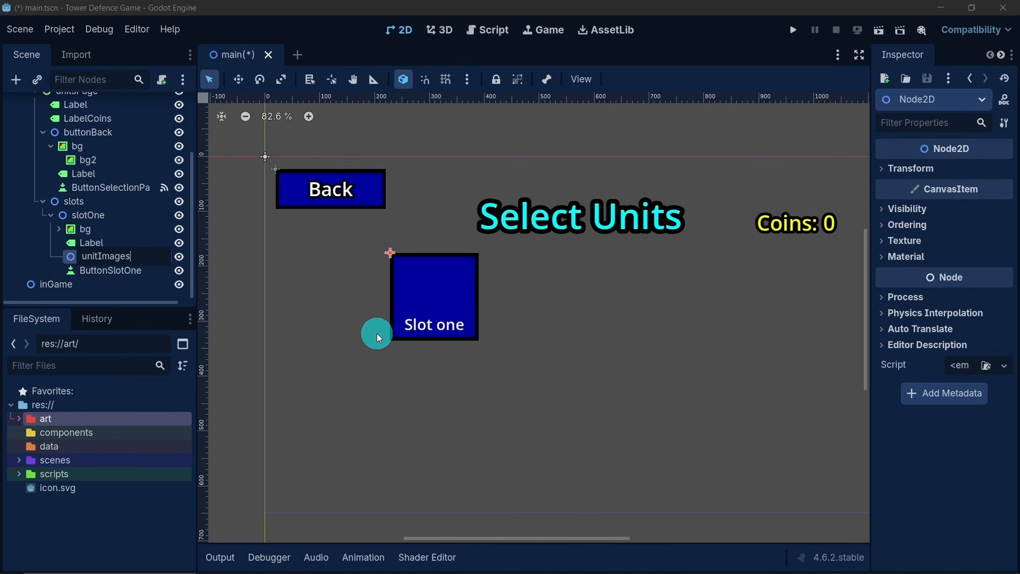
key(Return)
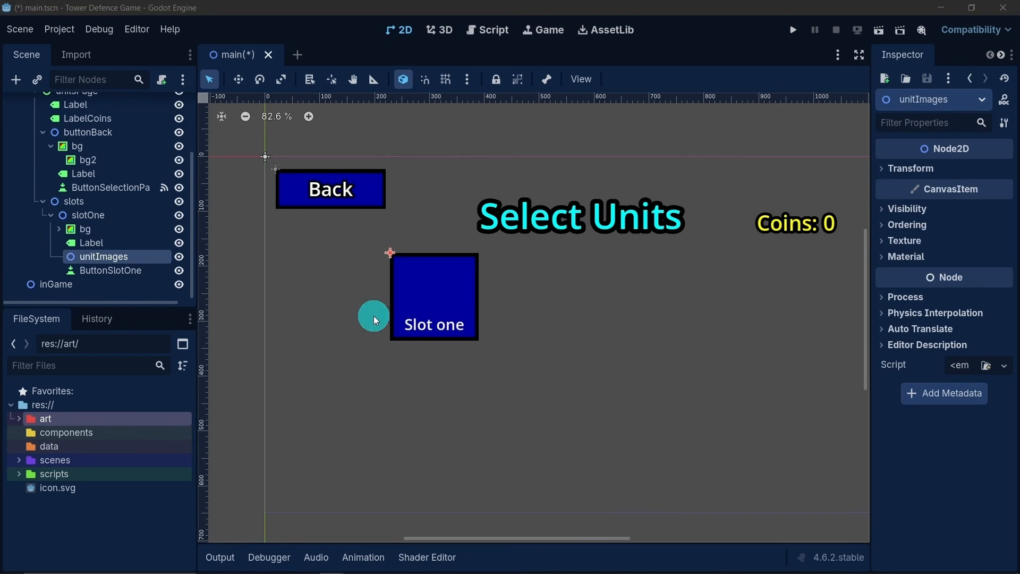
right_click(107, 259)
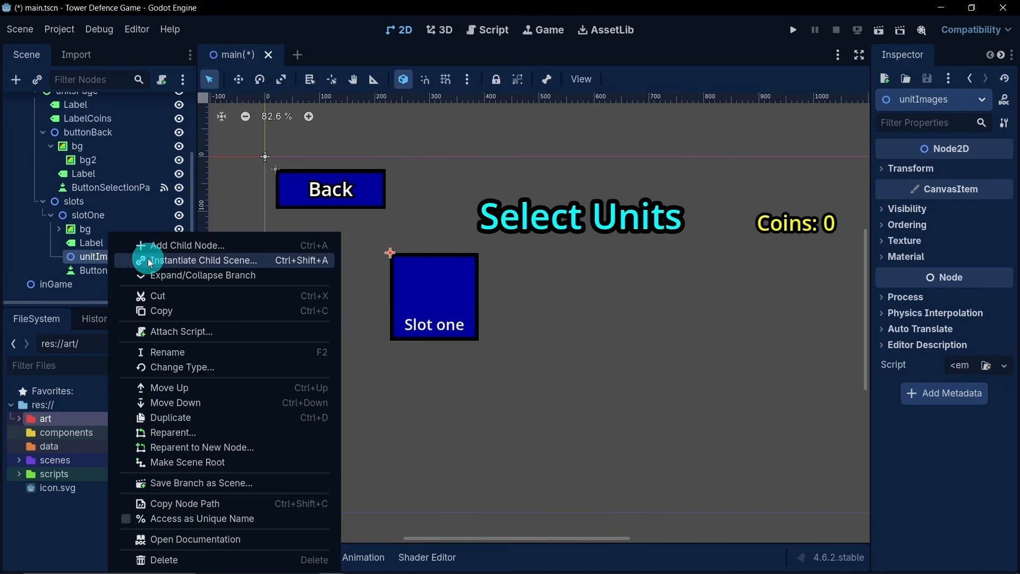
click(181, 258)
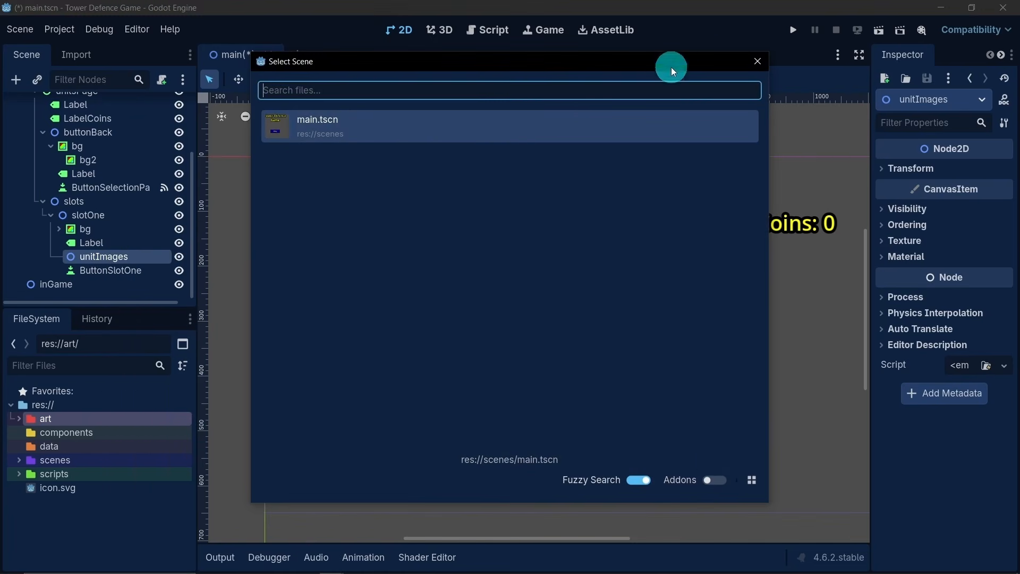
click(752, 64)
- Add a Node2D child to unitImages and rename it unit1
right_click(120, 261)
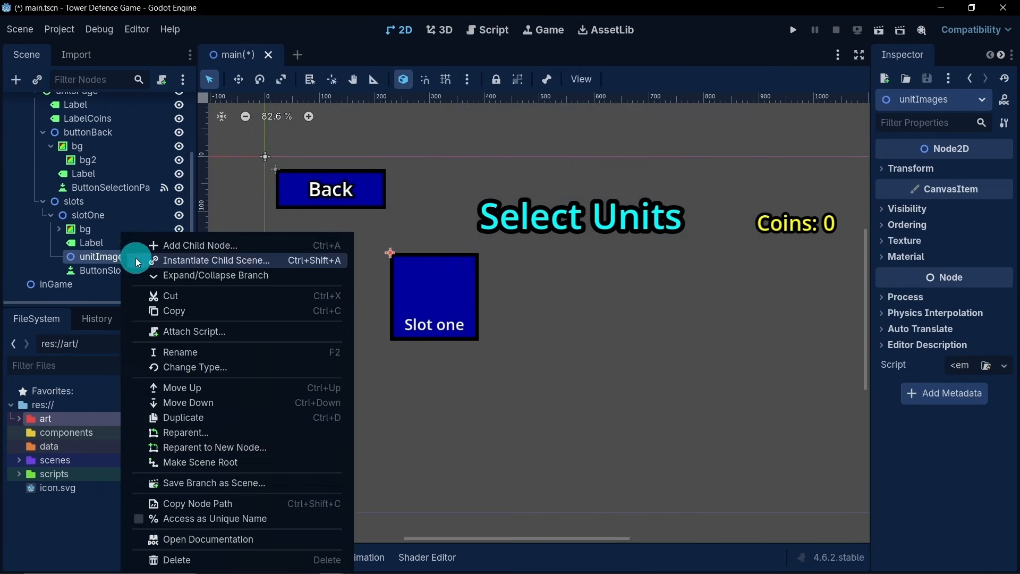
click(187, 245)
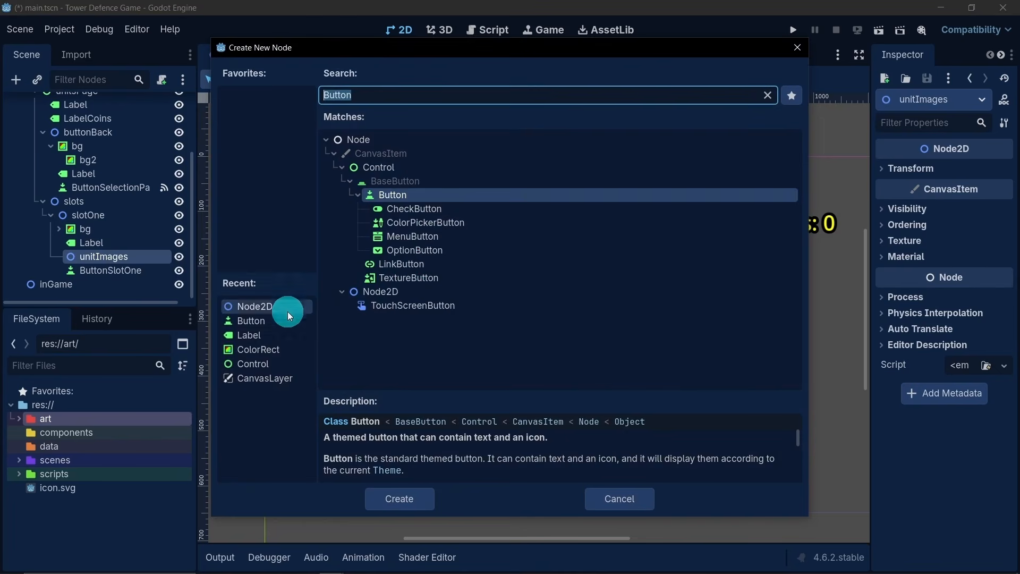
double_click(245, 306)
click(106, 270)
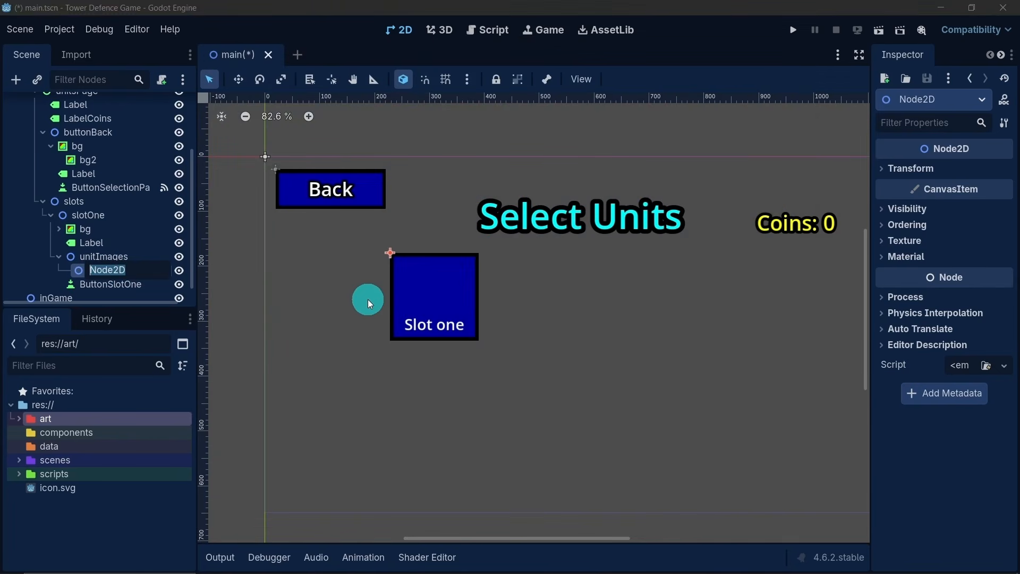
text(unit1)
key(Return)
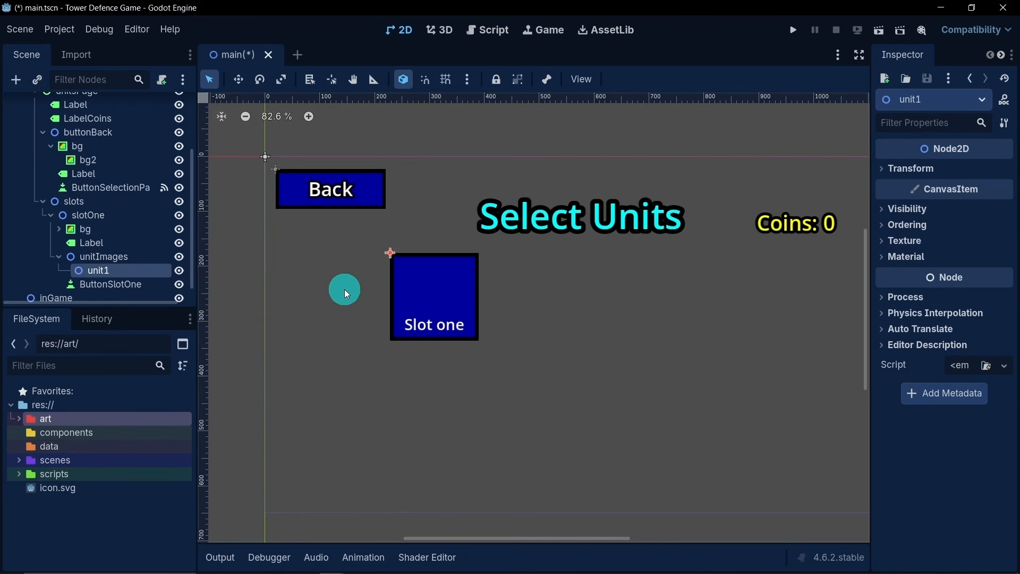
- Expand the art folder down to the Default size PNG tiles of the Kenney tower defense pack
click(19, 418)
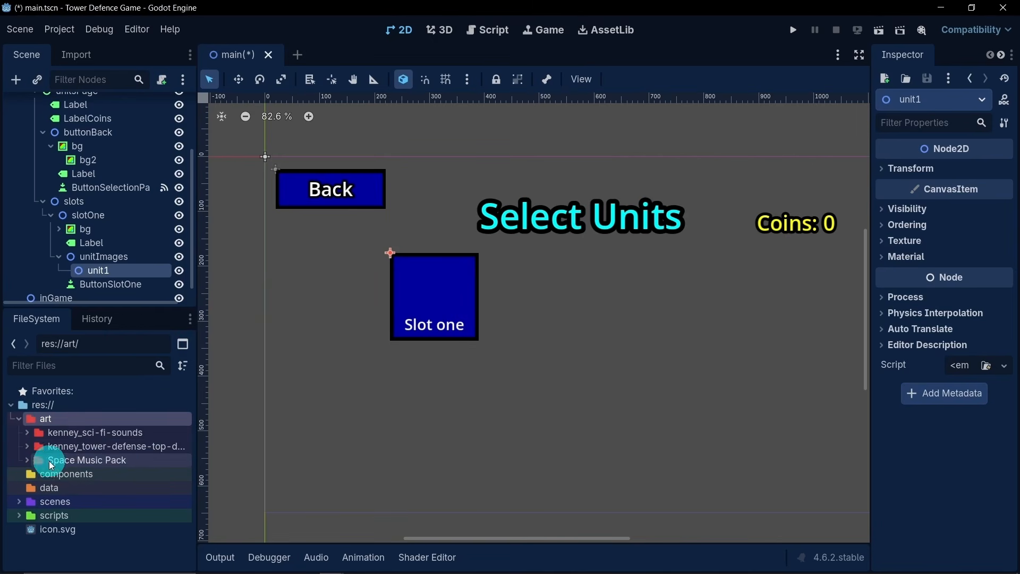
click(27, 446)
scroll(32, 430, down, 2)
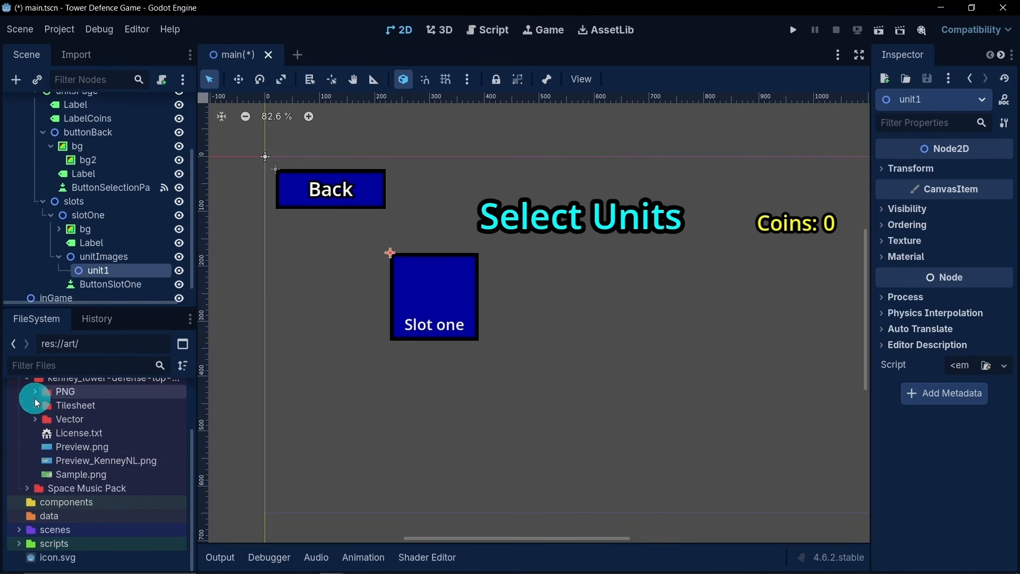
click(35, 397)
click(44, 406)
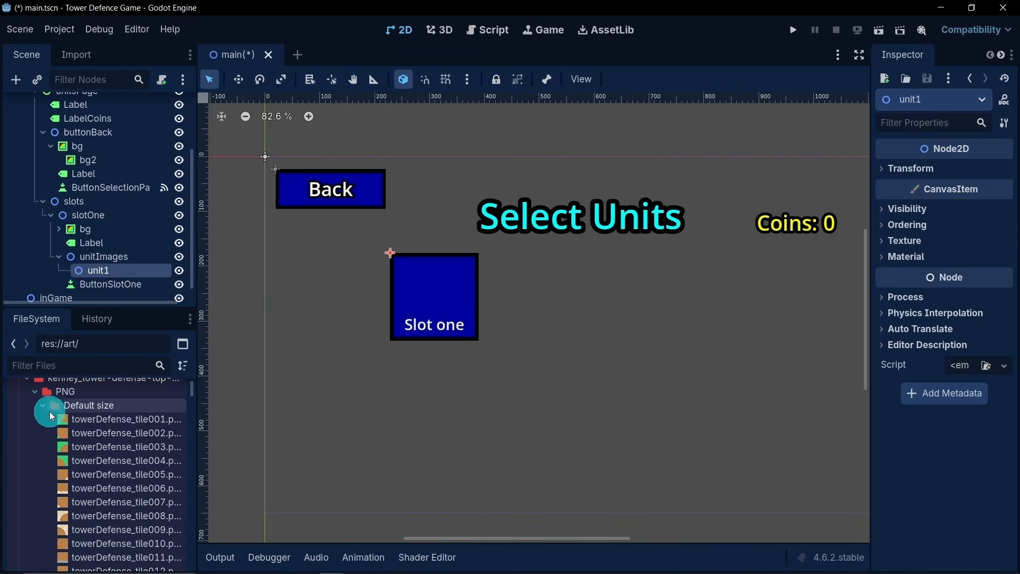
- Look through the Default size tower defense tiles for images suitable as unit pictures
scroll(106, 430, down, 12)
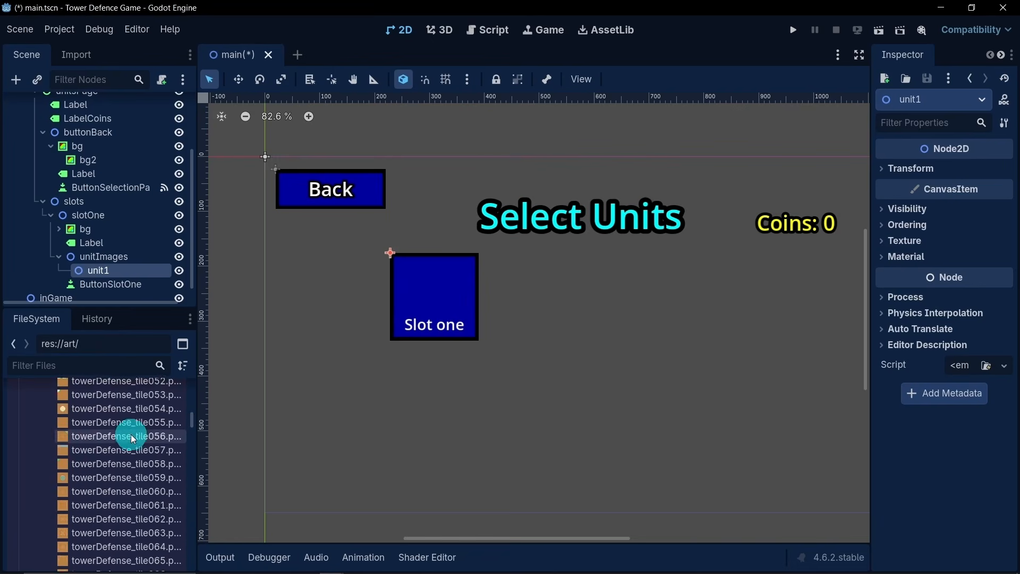
scroll(135, 437, down, 18)
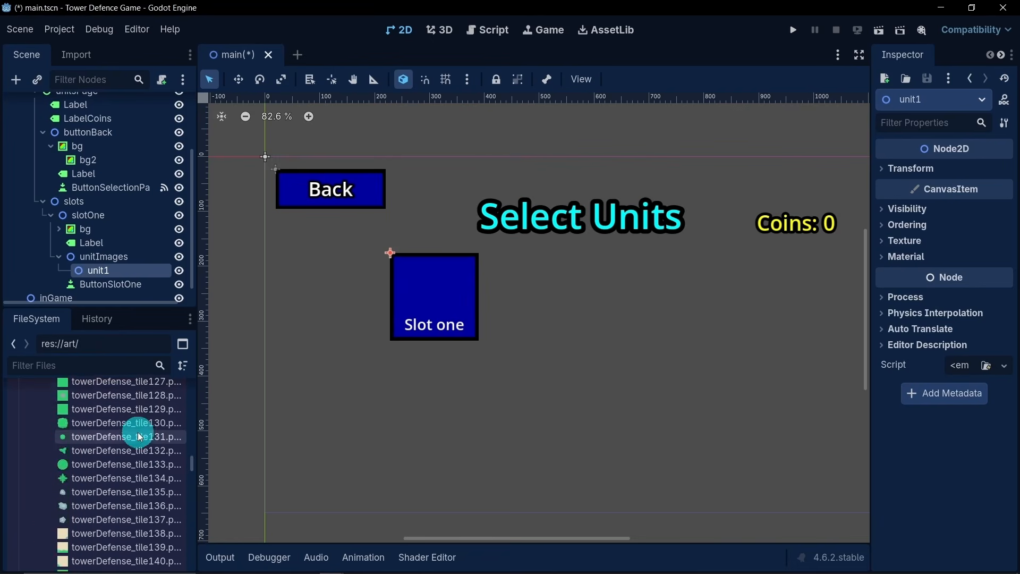
scroll(140, 436, down, 15)
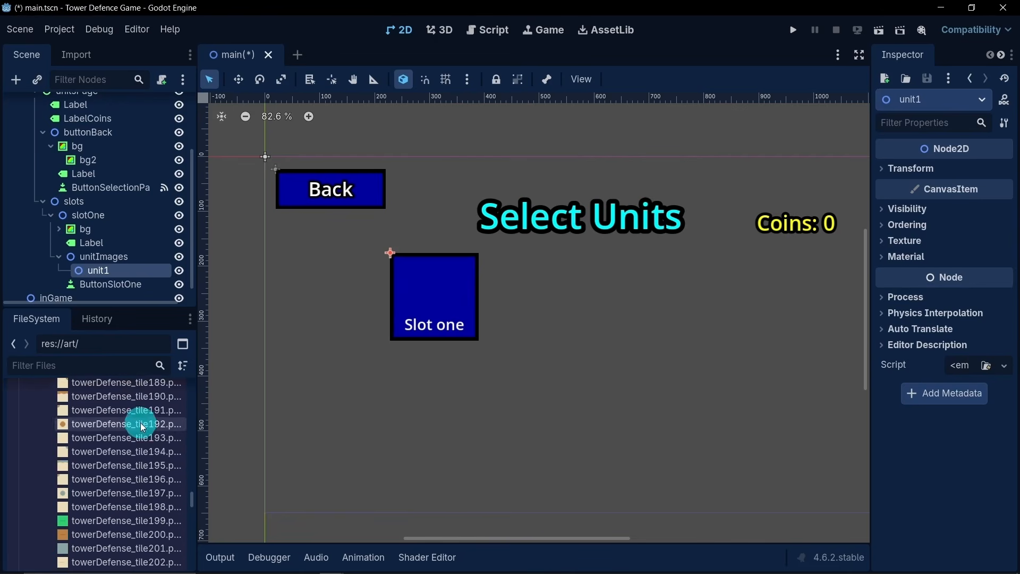
scroll(144, 428, down, 14)
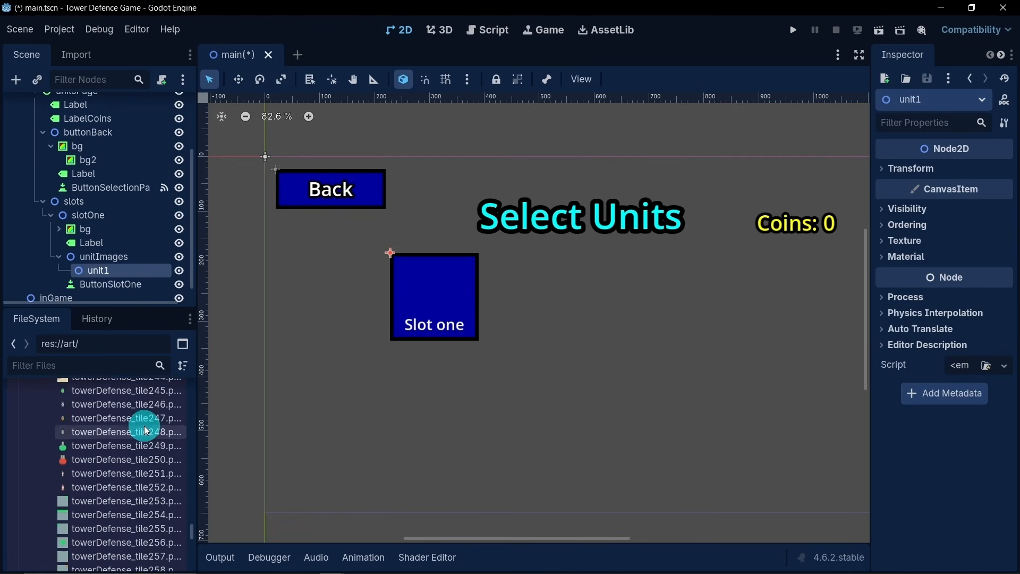
scroll(143, 429, down, 6)
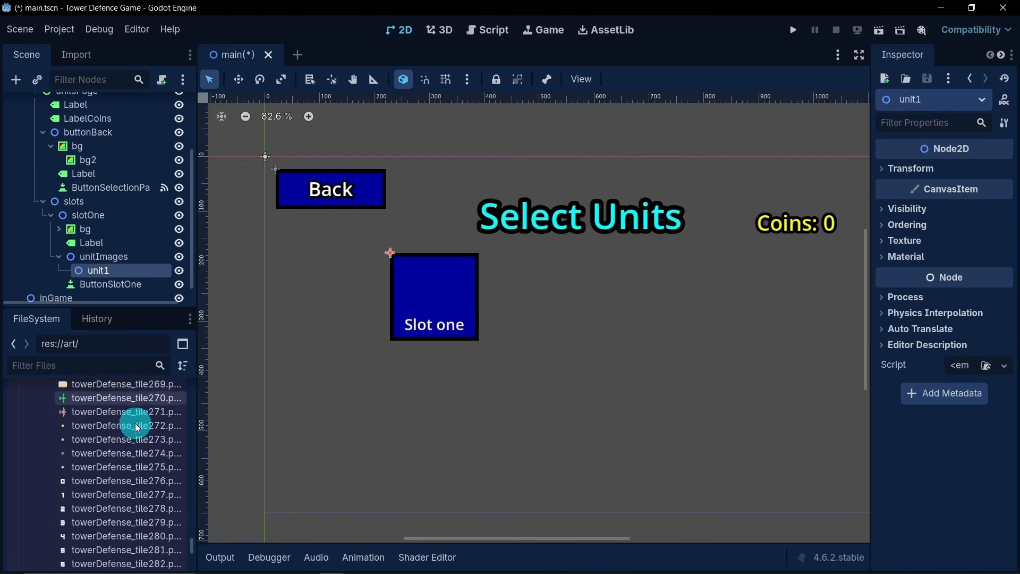
scroll(139, 428, down, 5)
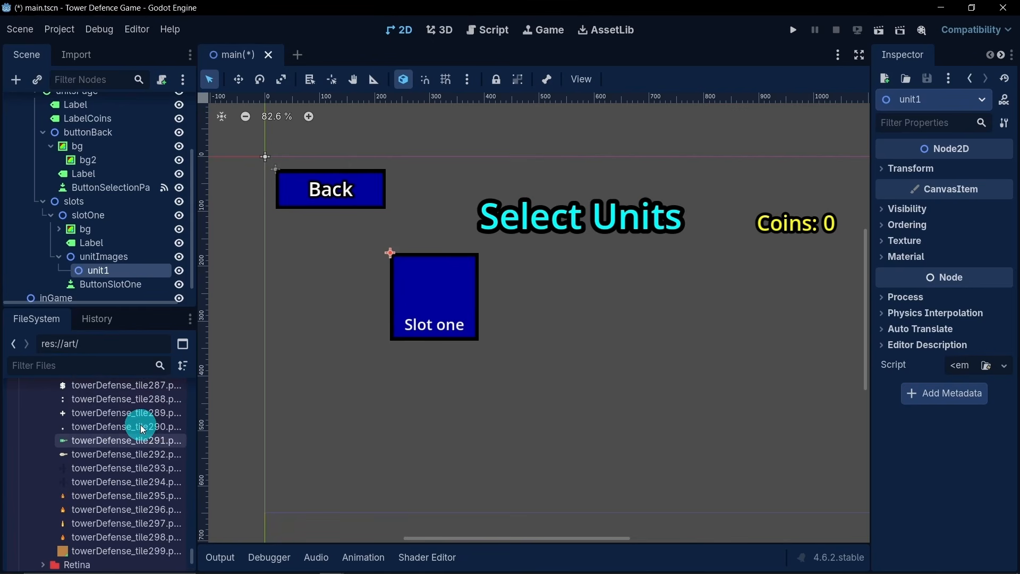
scroll(141, 429, down, 3)
scroll(137, 425, up, 7)
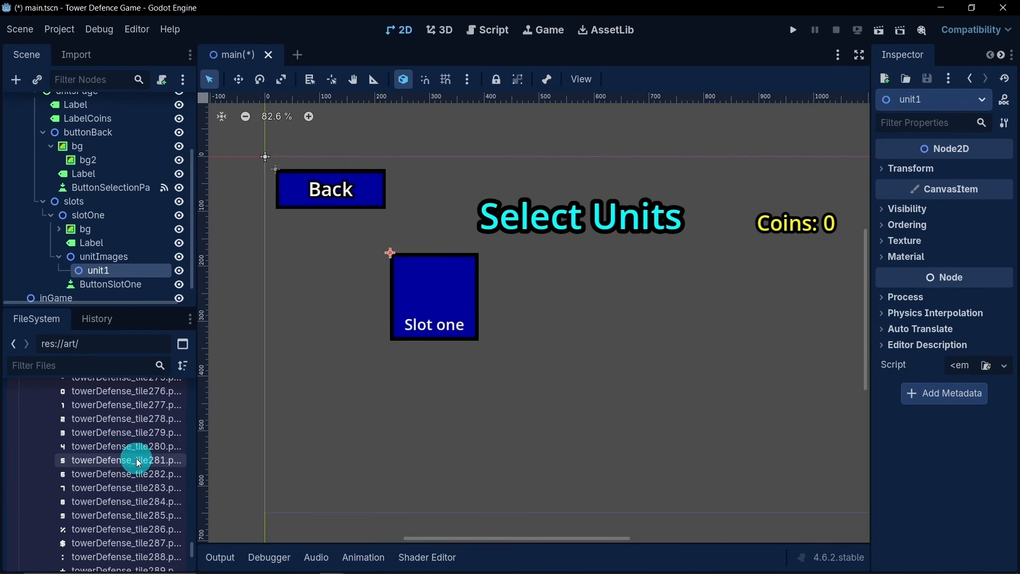
scroll(138, 458, up, 5)
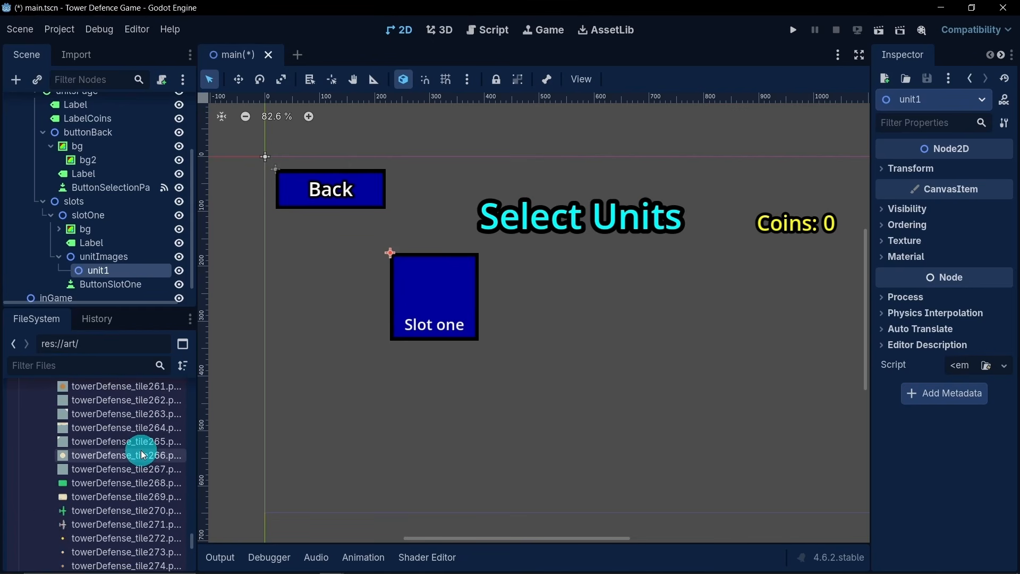
- Add a Sprite2D child to the unit1 node
right_click(117, 269)
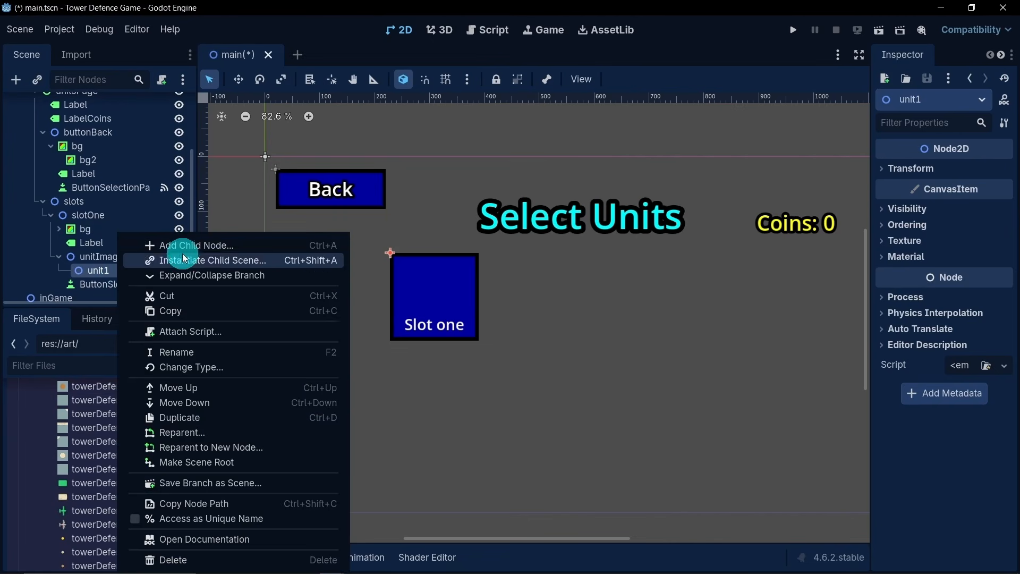
click(183, 246)
text(s)
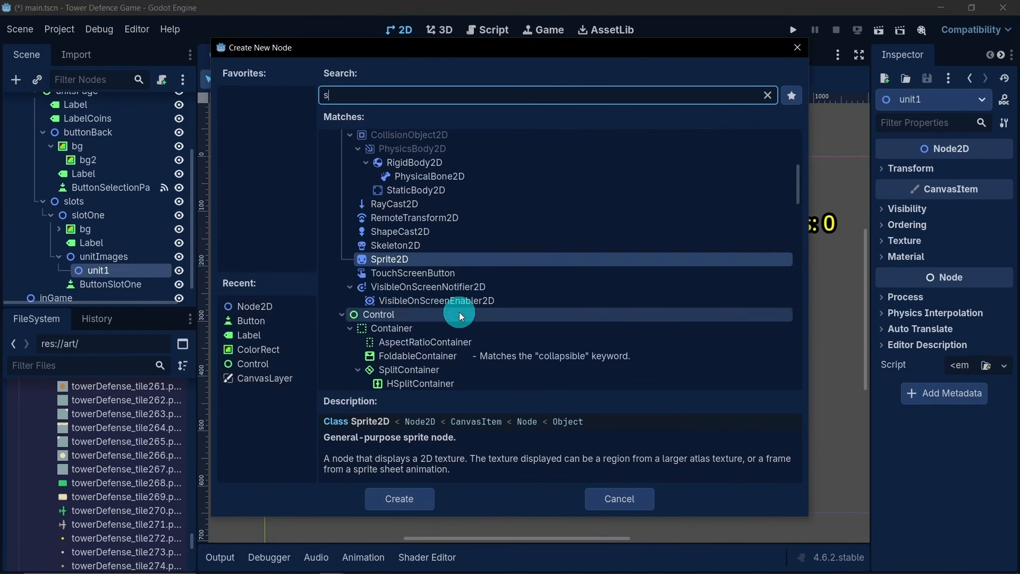
double_click(411, 260)
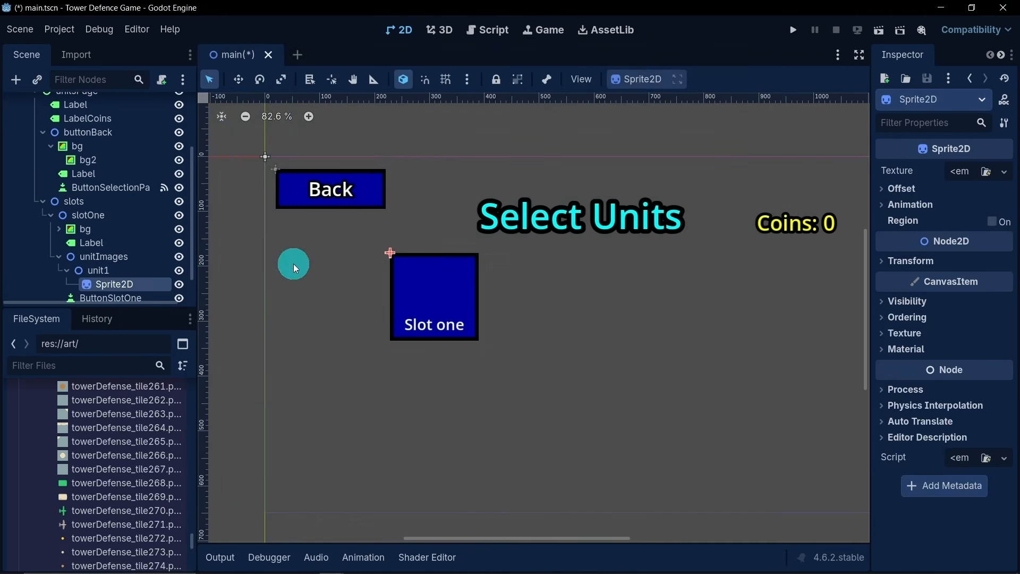
- Assign towerDefense_tile245.png as the texture of the Sprite2D under unit1
scroll(392, 288, down, 1)
scroll(143, 262, down, 2)
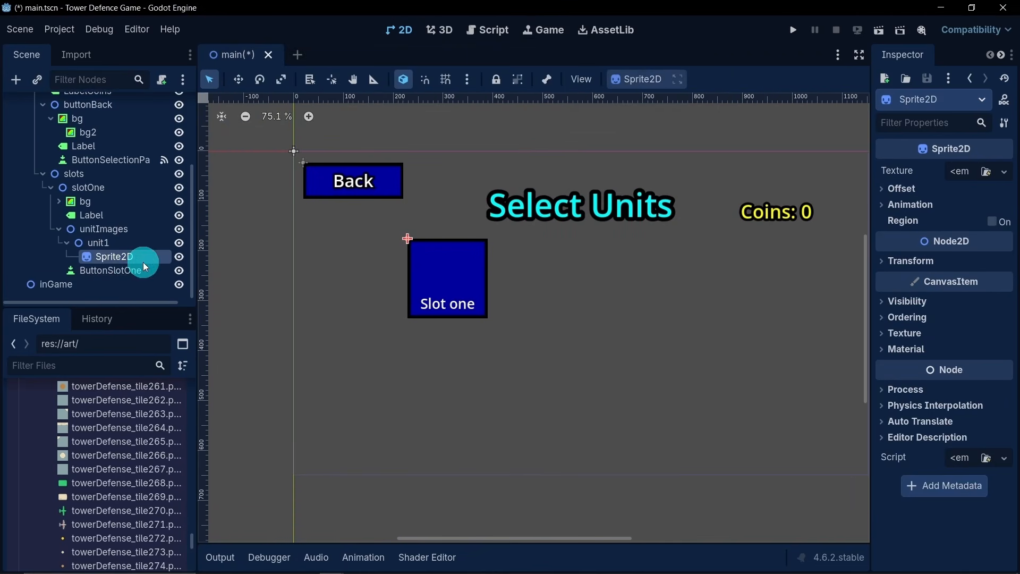
scroll(139, 481, down, 3)
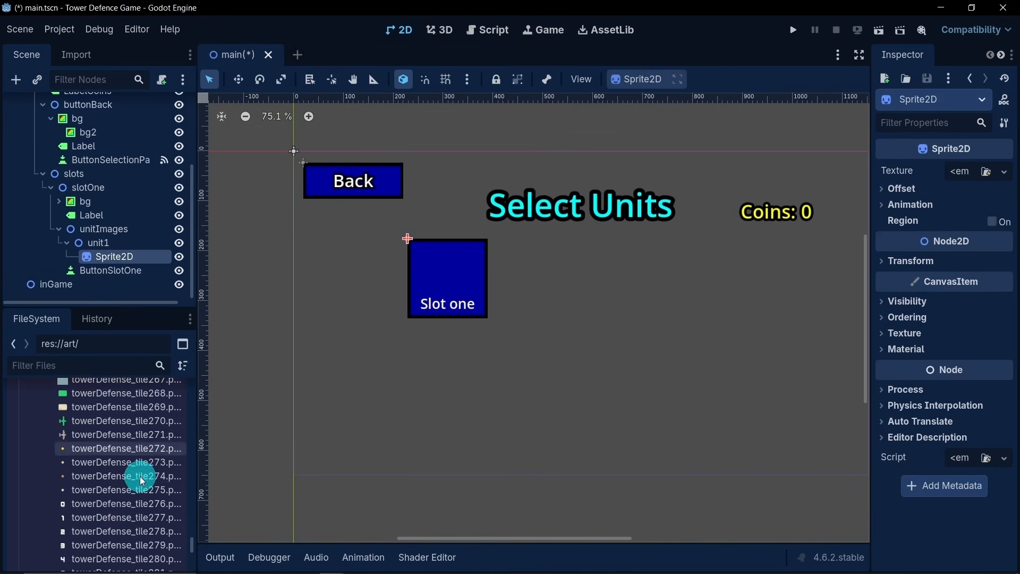
scroll(106, 449, up, 6)
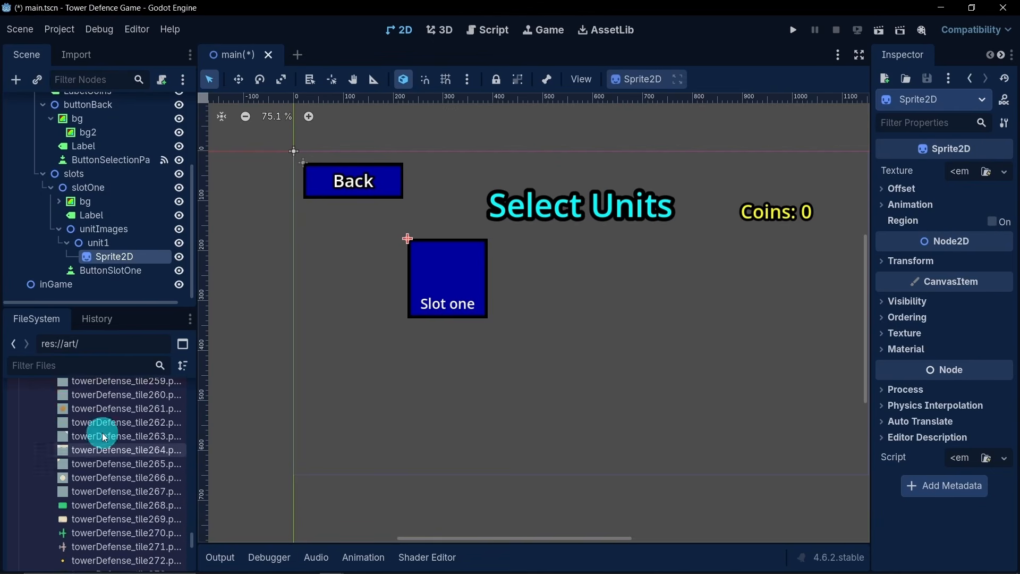
scroll(108, 445, up, 5)
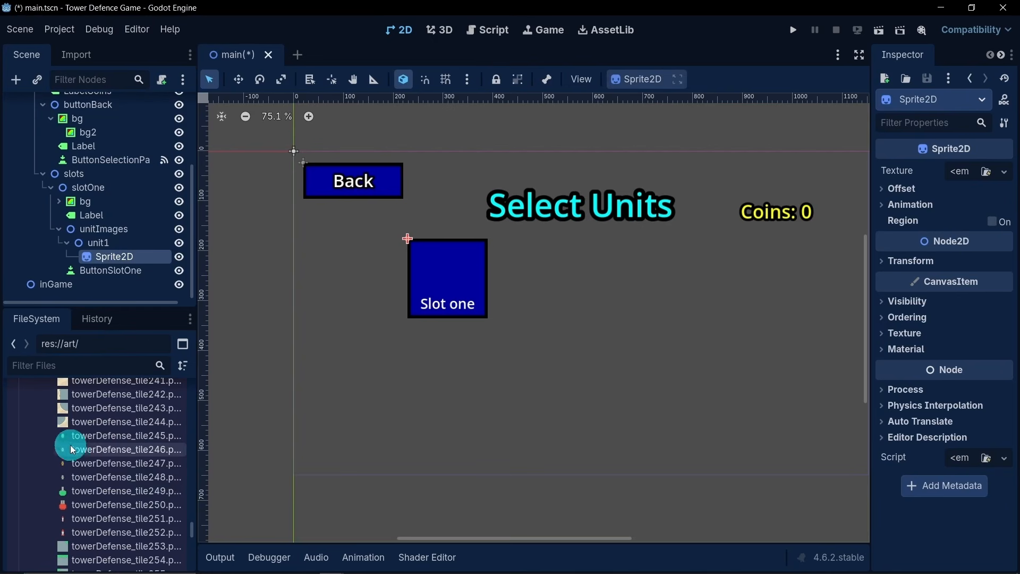
click(72, 439)
drag(73, 444, 119, 257)
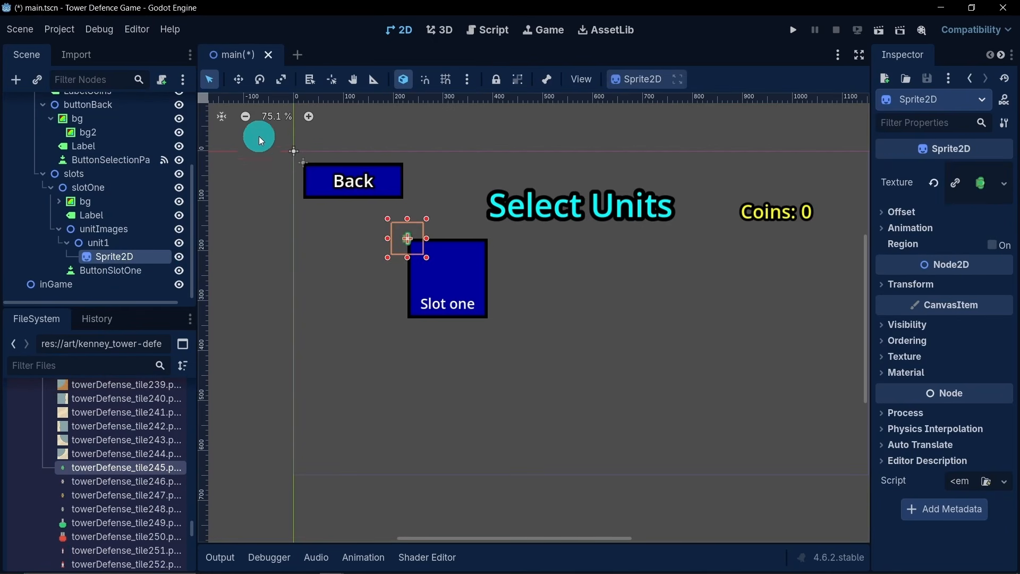
- Move the unit sprite into the middle of the Slot one box, at about 79, 72 px, and show its Transform properties
click(238, 81)
drag(422, 273, 456, 308)
click(910, 291)
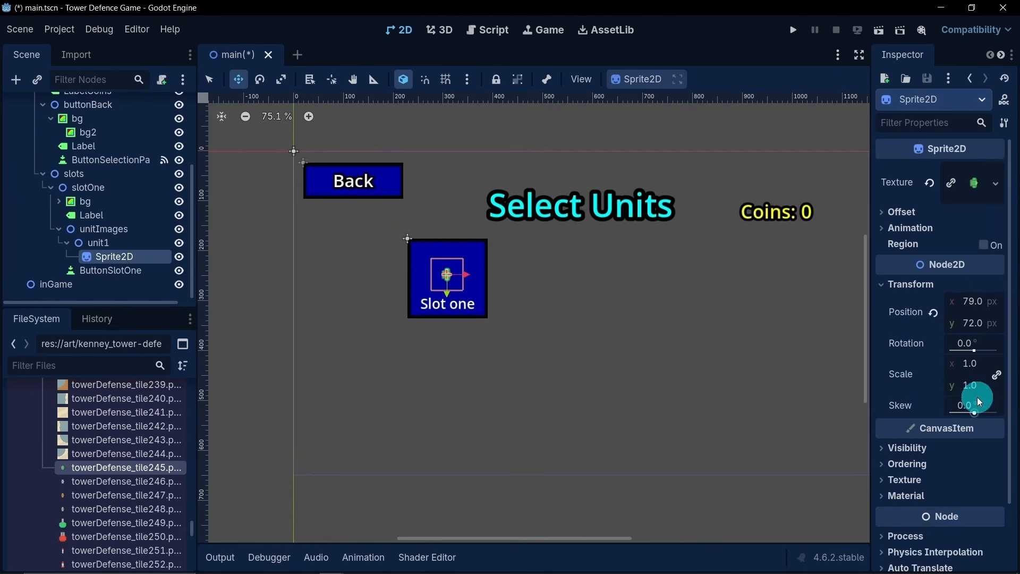
- Try uniform scale factors of 4, 3 and 2 on the unit sprite
click(976, 371)
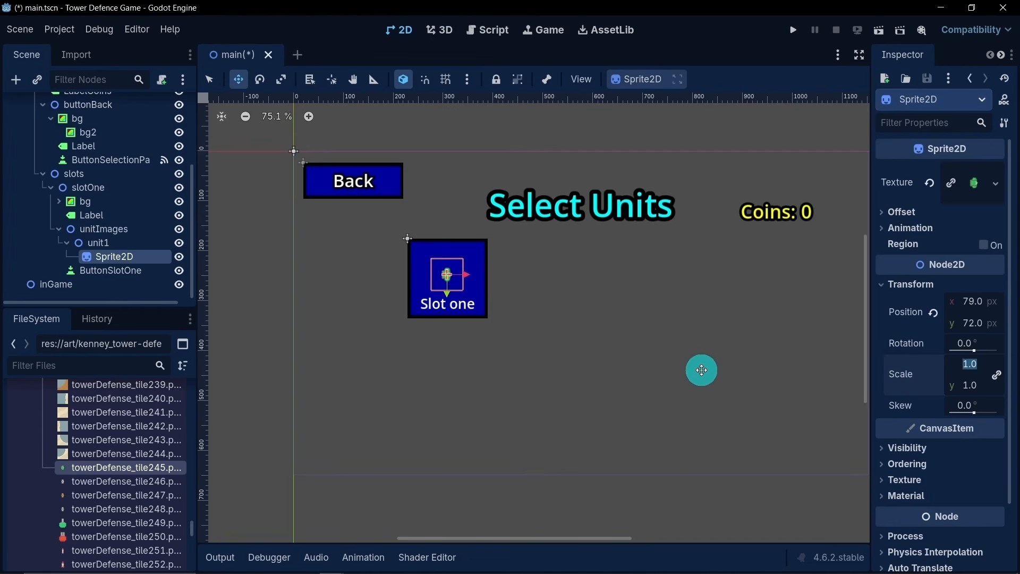
text(4)
key(Return)
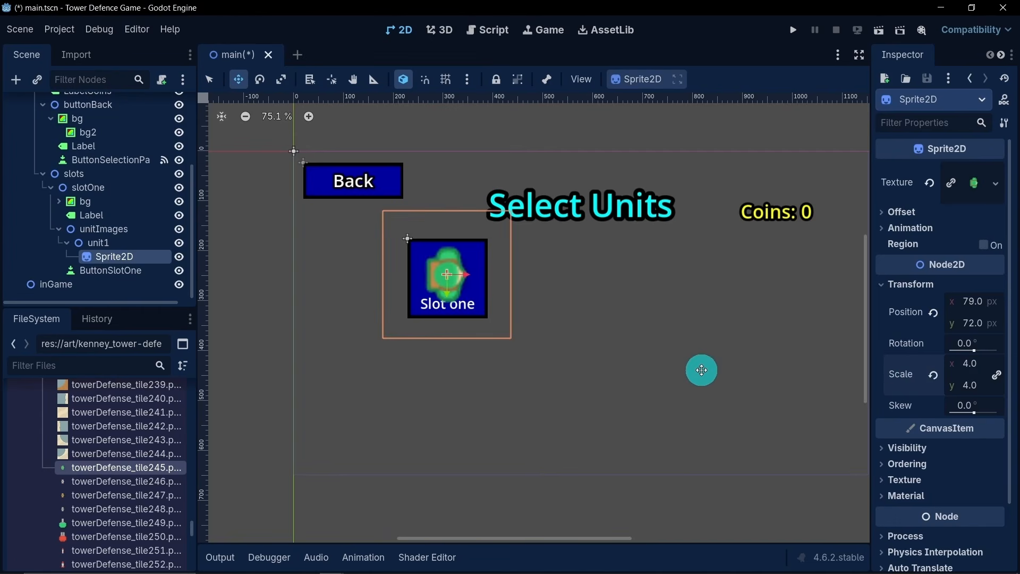
click(954, 366)
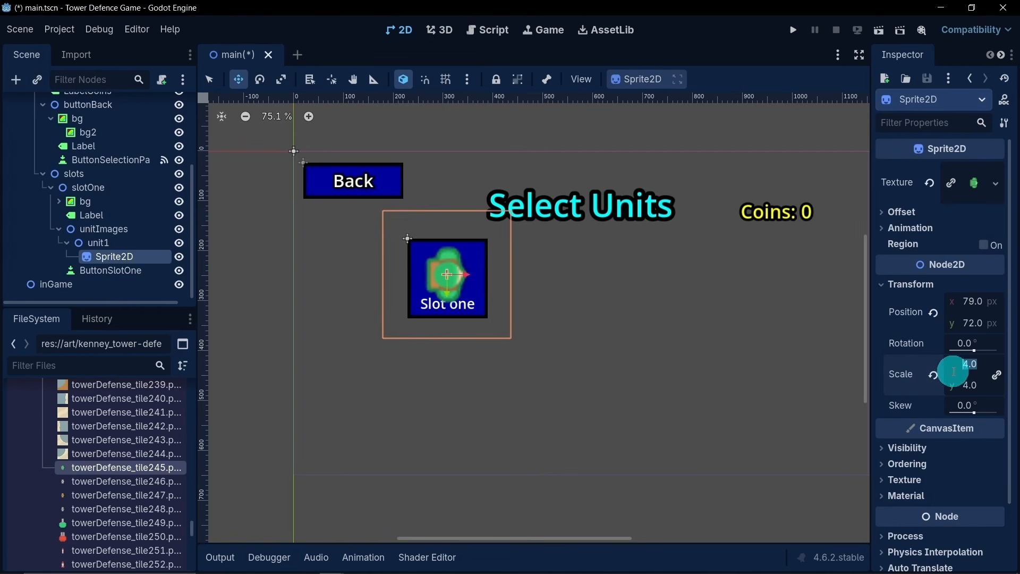
text(3)
key(Return)
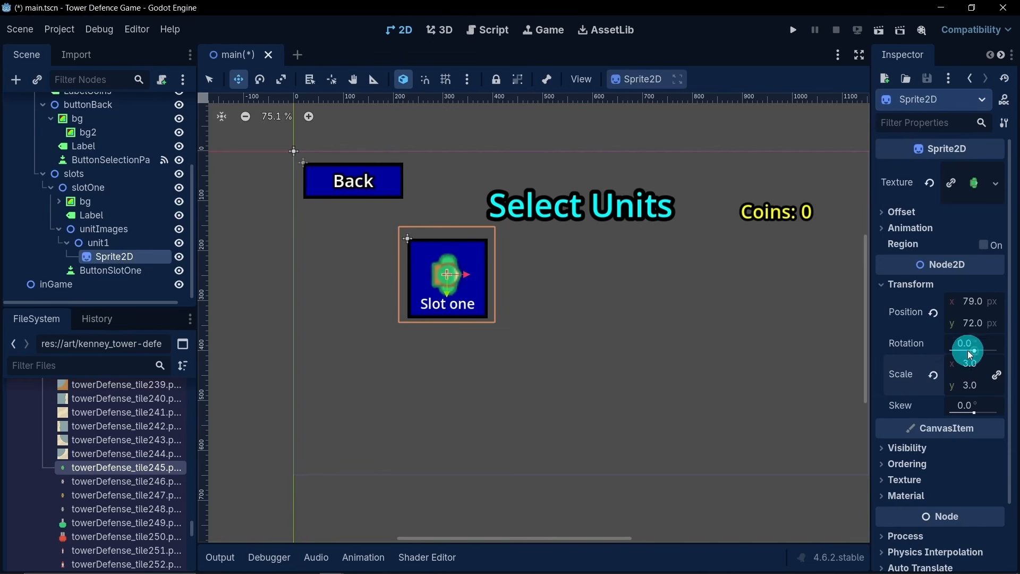
click(974, 366)
text(2)
key(Return)
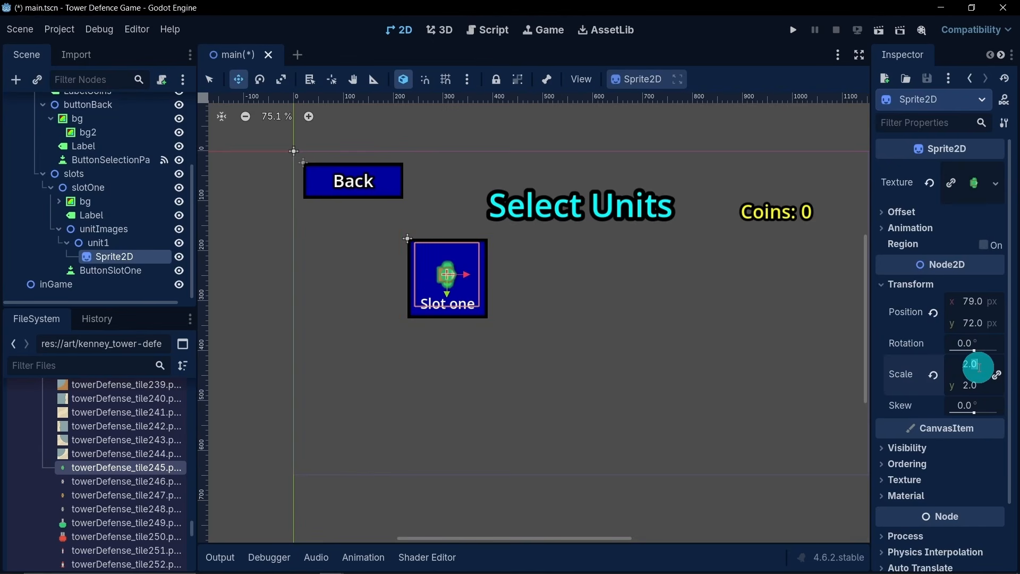
- Set the unit sprite's scale to 2.5 and shift it within the slot to about 81, 70 px
text(2.5)
key(Return)
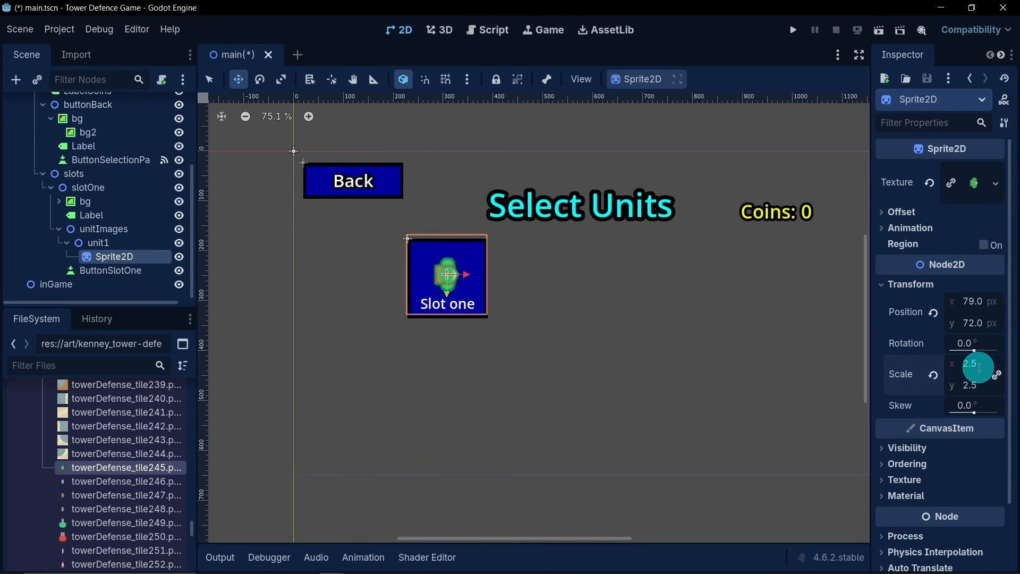
drag(465, 288, 448, 292)
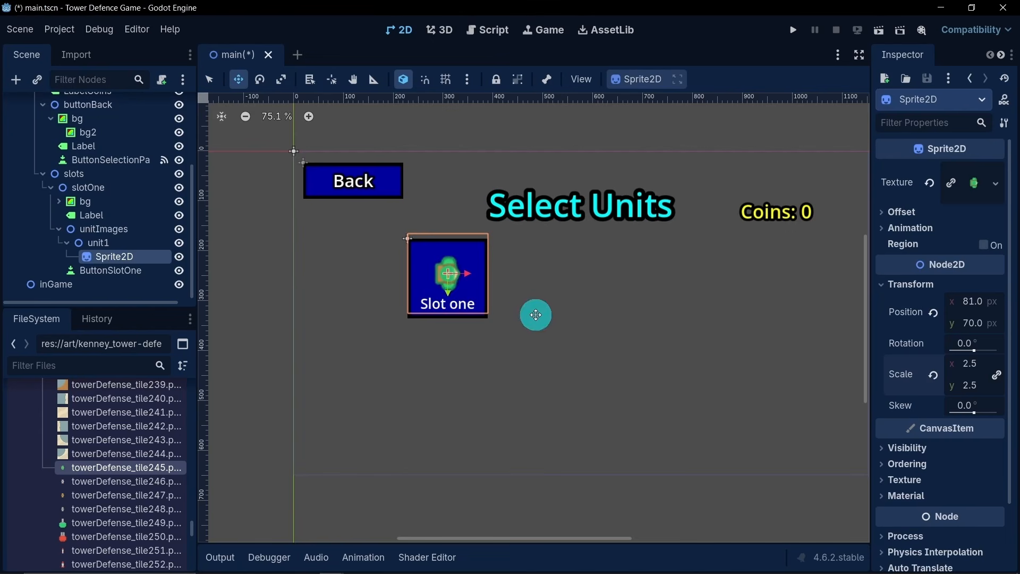
- Set the unit sprite's texture filter to Nearest and nudge it up to about y 69 px
click(921, 479)
click(973, 494)
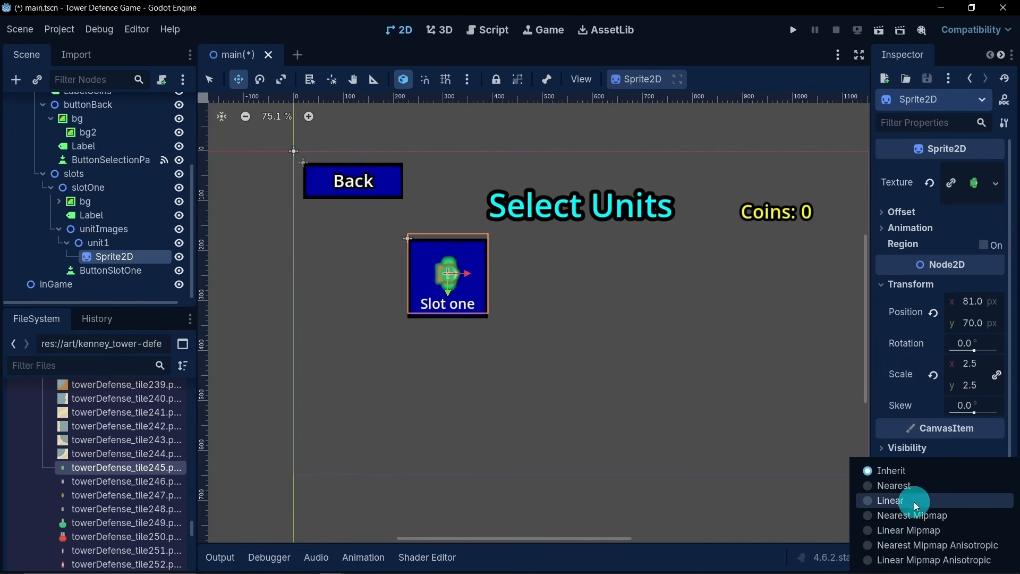
click(900, 485)
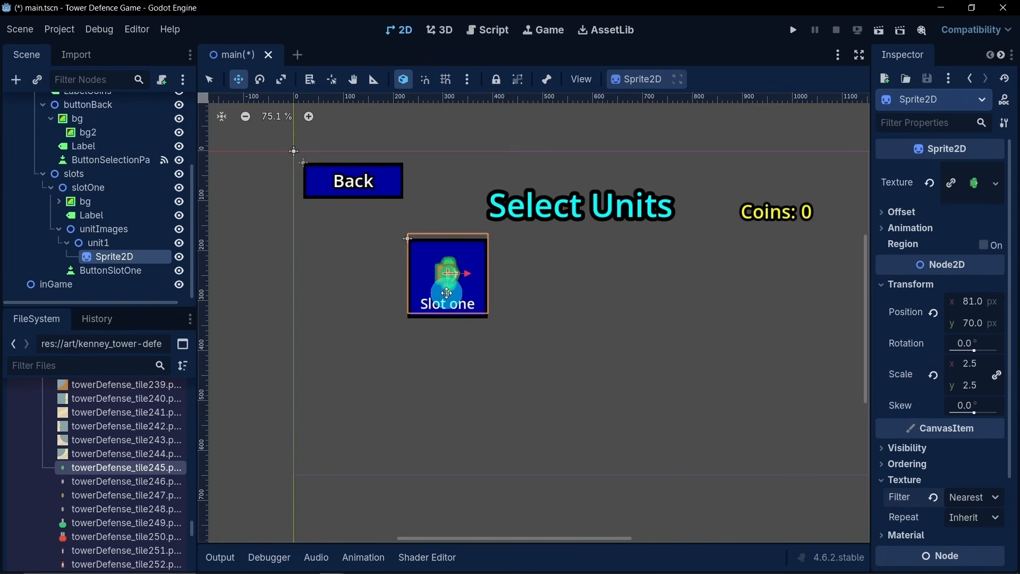
drag(449, 291, 452, 290)
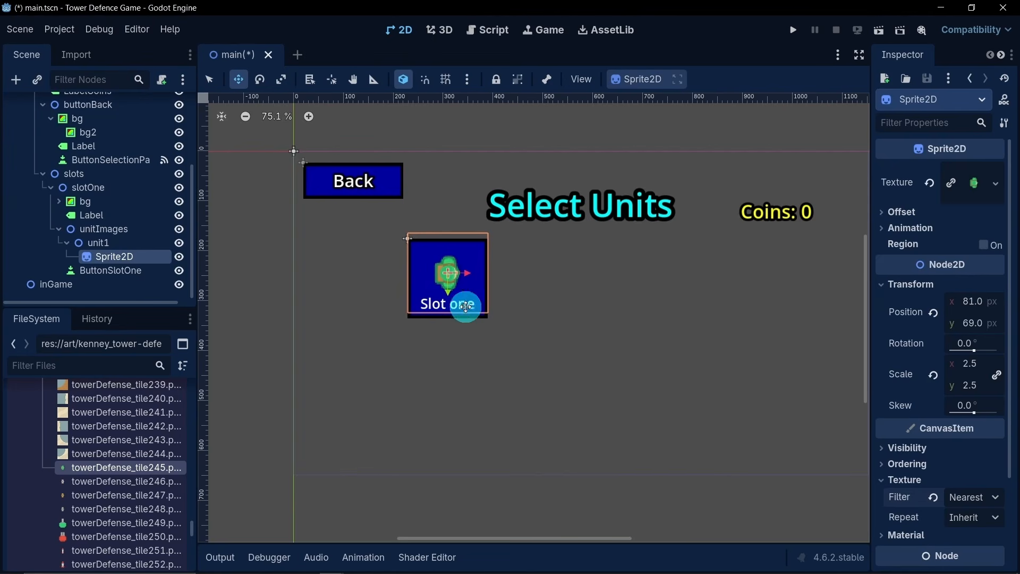
- Move slotOne's Label directly below unitImages in the scene tree, keeping it a child of slotOne
click(65, 227)
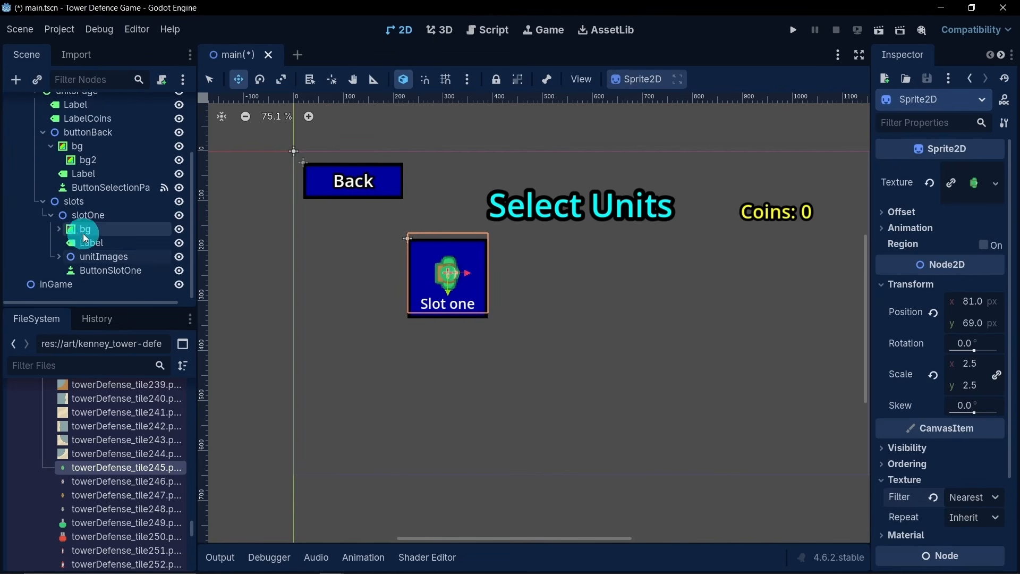
drag(93, 246, 93, 266)
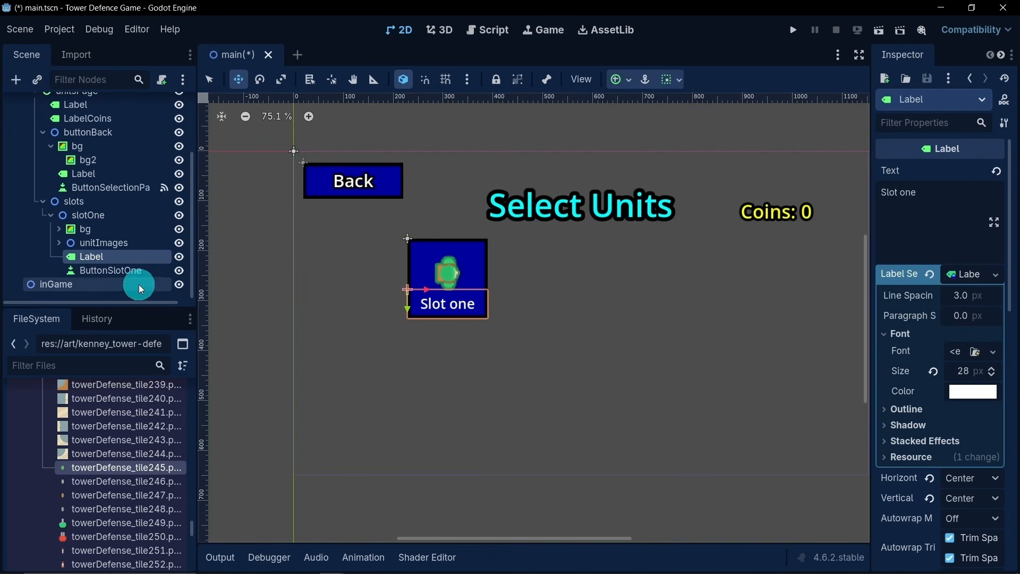
click(59, 243)
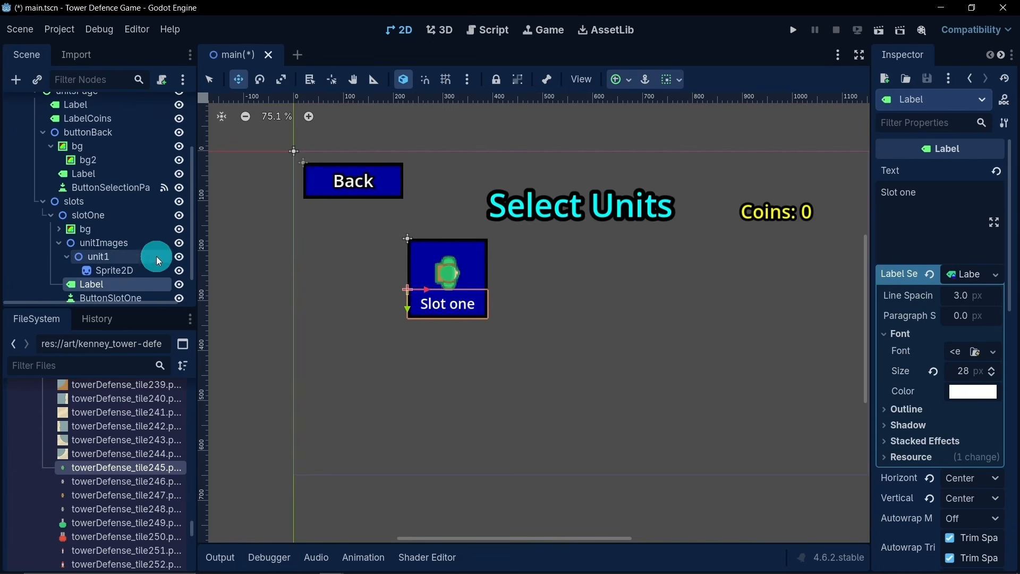
- Duplicate the unit1 node together with its sprite under unitImages
click(65, 256)
click(98, 257)
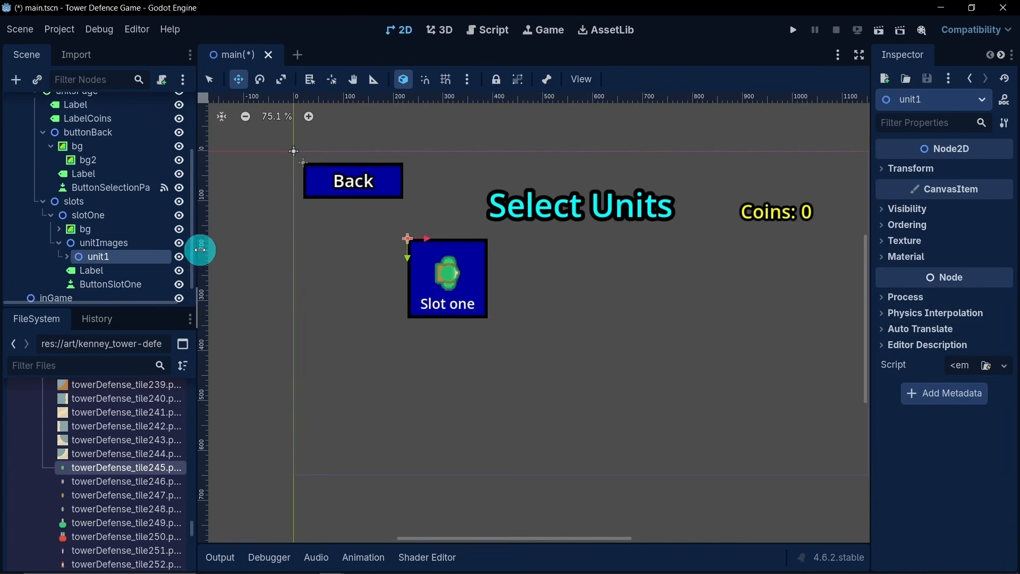
key(ctrl+d)
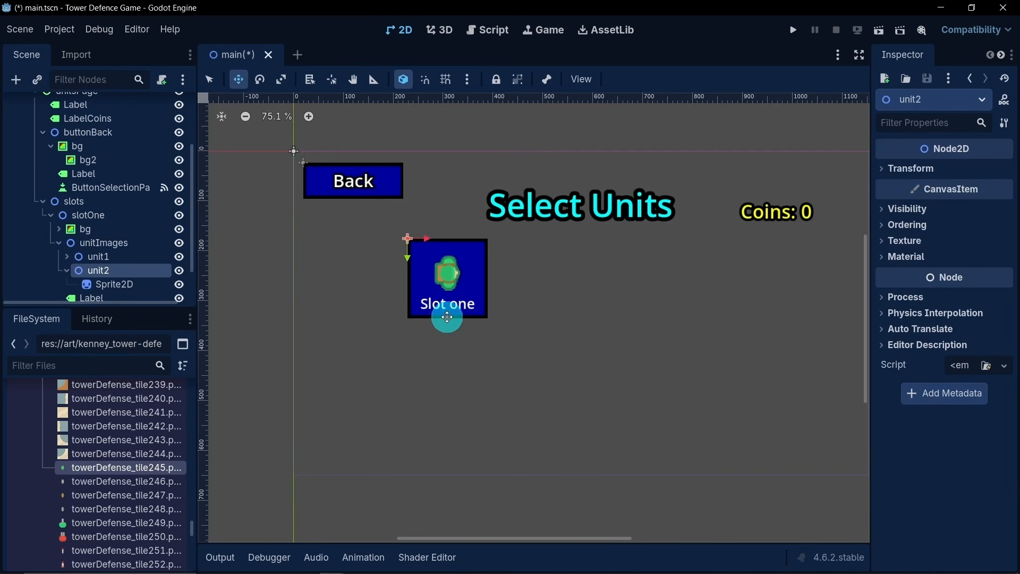
- Assign towerDefense_tile246.png as the texture of the Sprite2D under unit2
scroll(417, 342, up, 1)
mouse_move(80, 507)
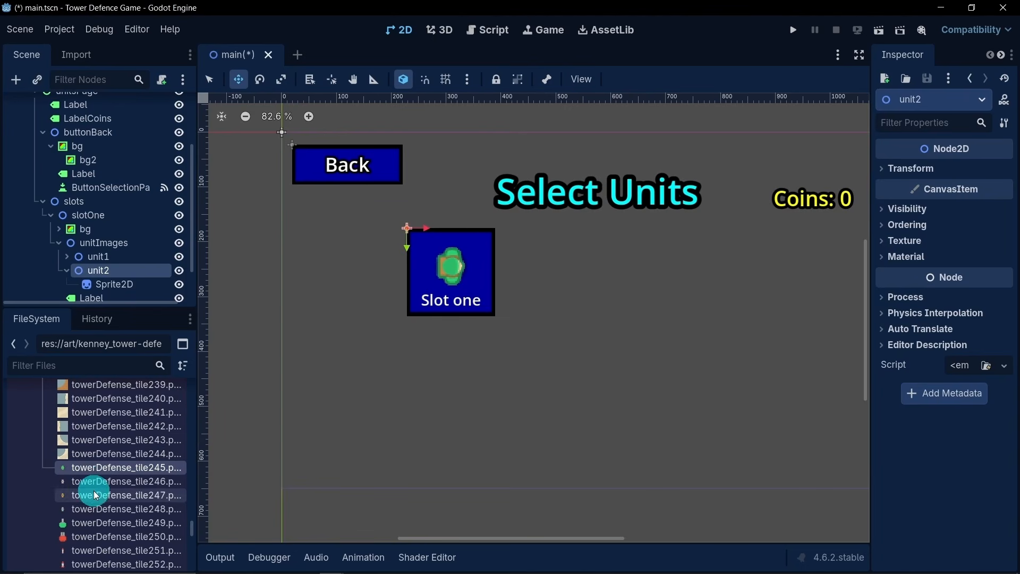
mouse_move(88, 484)
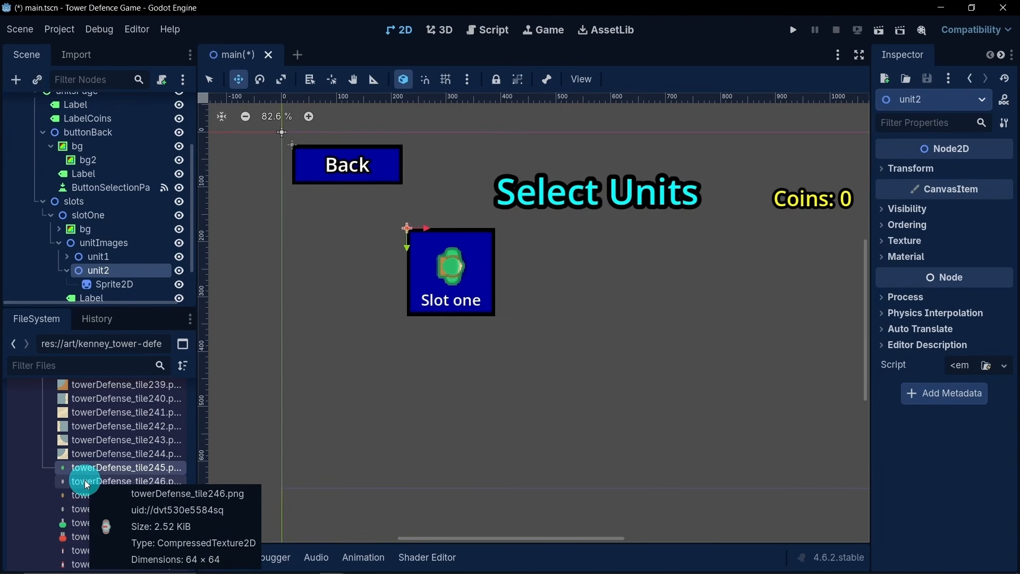
drag(87, 484, 121, 248)
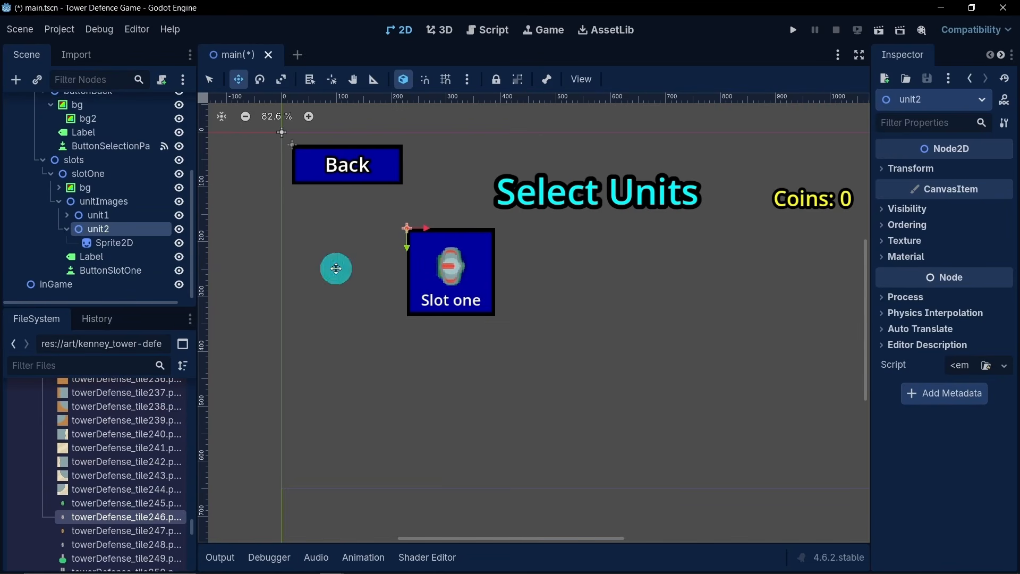
- Hide unit1 and set the scale of the Sprite2D under unit2 to 1.5
click(179, 218)
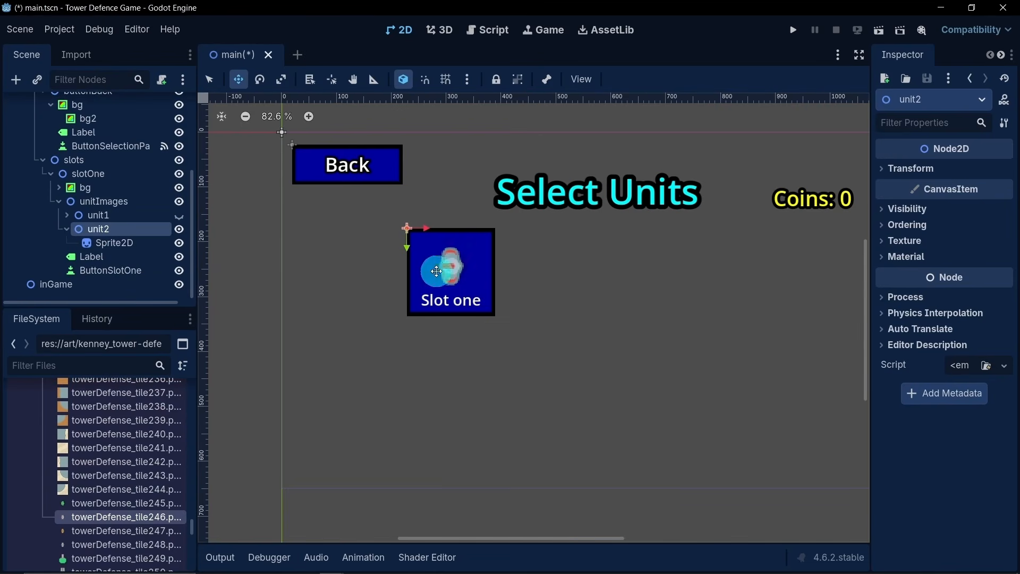
click(102, 247)
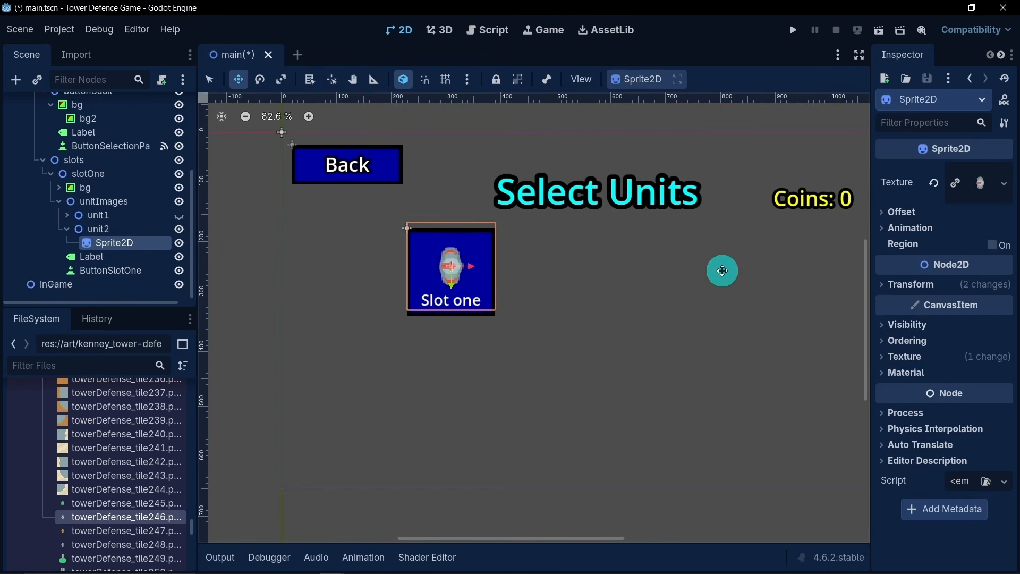
click(893, 288)
click(981, 368)
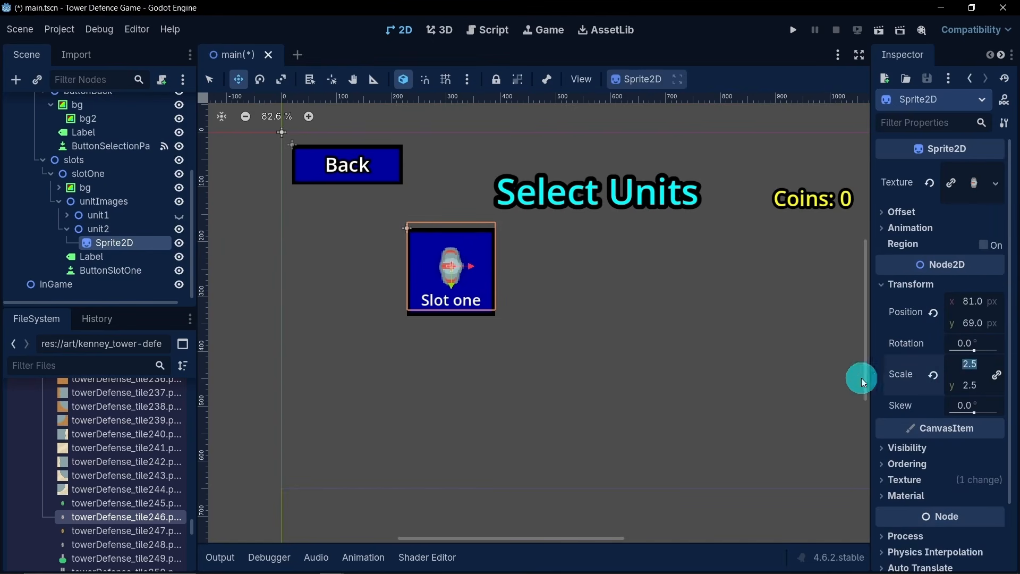
text(1)
key(Return)
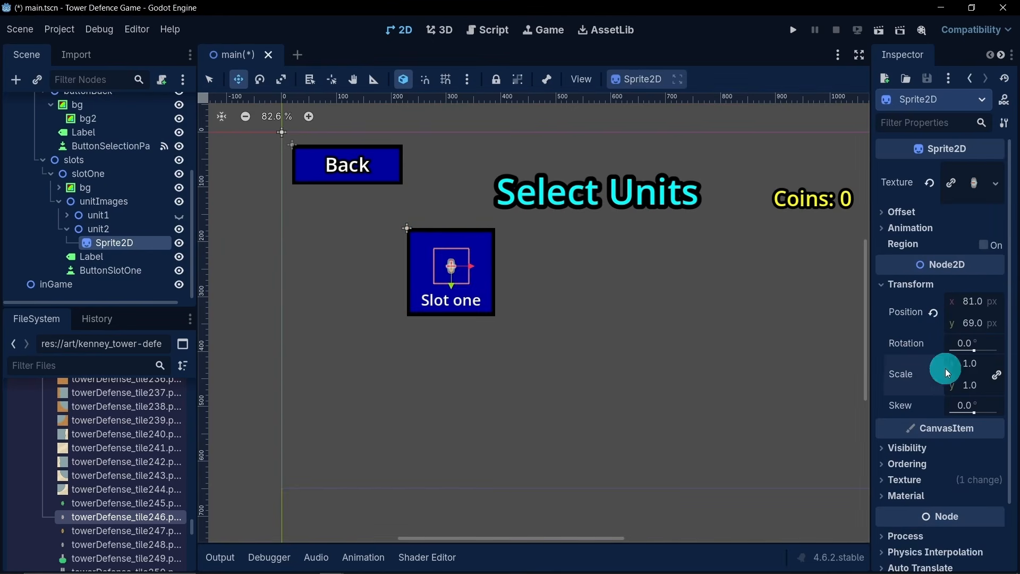
click(976, 367)
text(1.5)
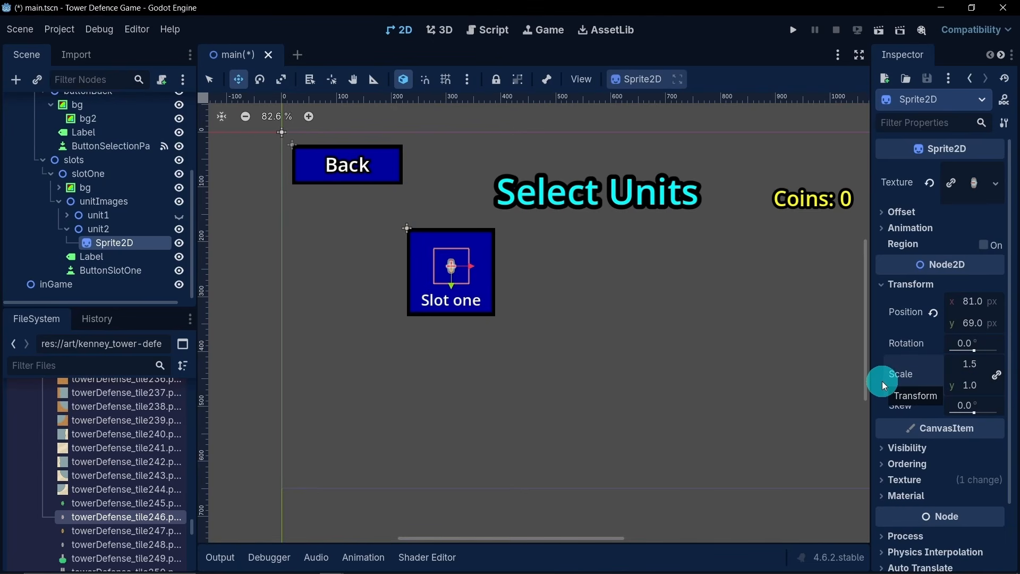
key(Return)
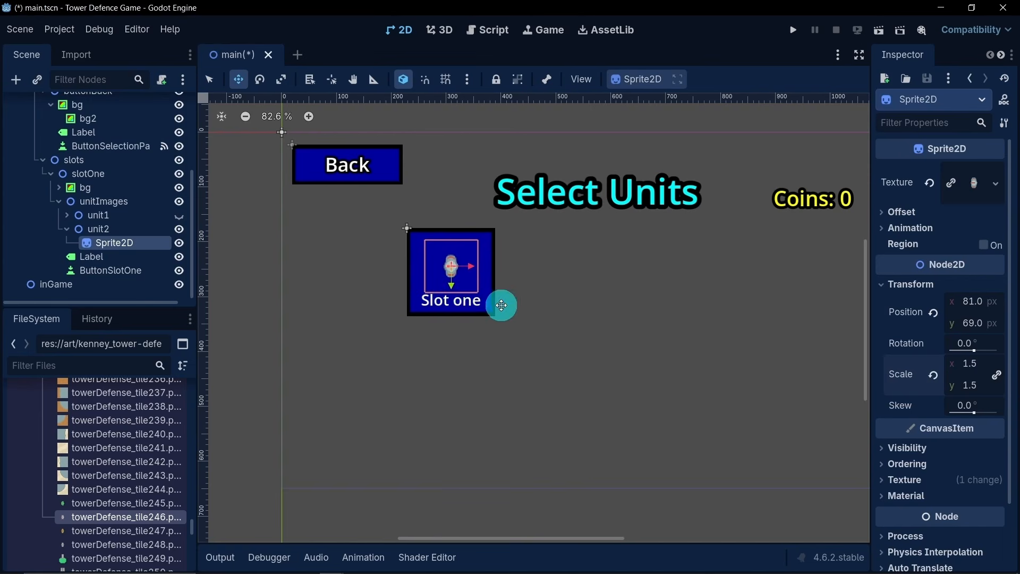
- Duplicate unit2's sprite four times and place the copies around the original, one toward each corner of slotOne
key(ctrl+d)
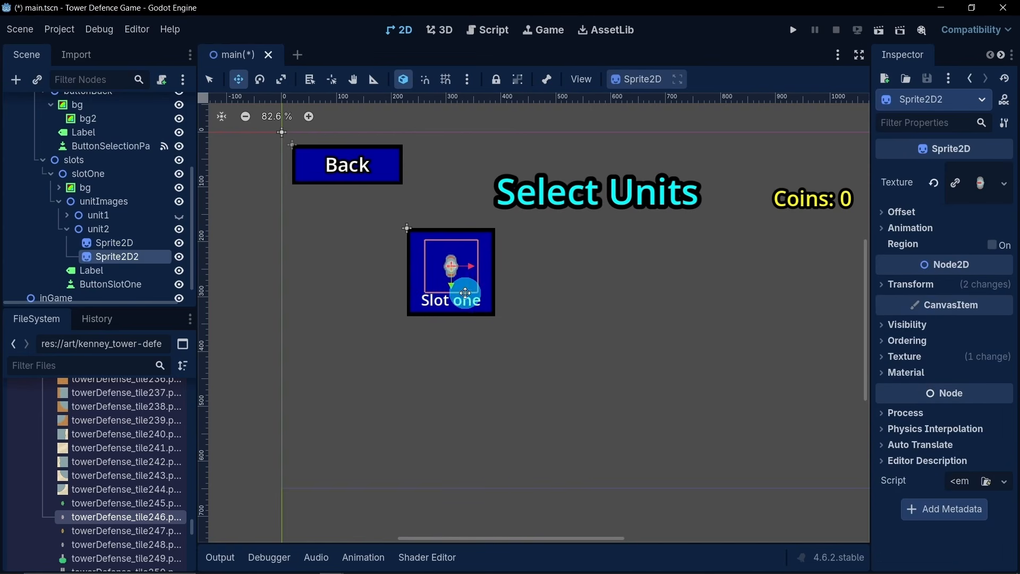
drag(469, 290, 426, 264)
key(ctrl+d)
key(ctrl+d)
key(ctrl+d)
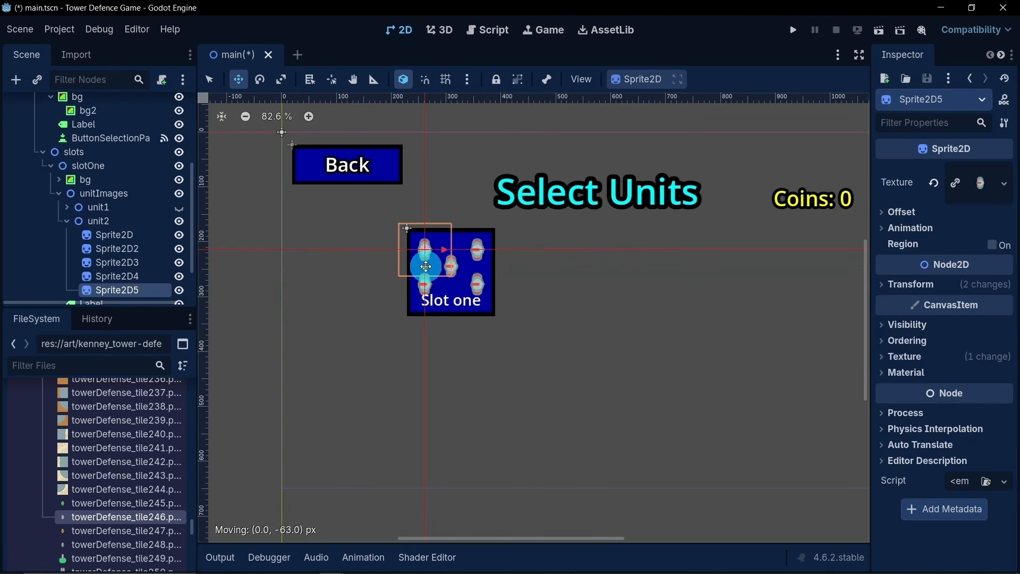
drag(425, 266, 426, 266)
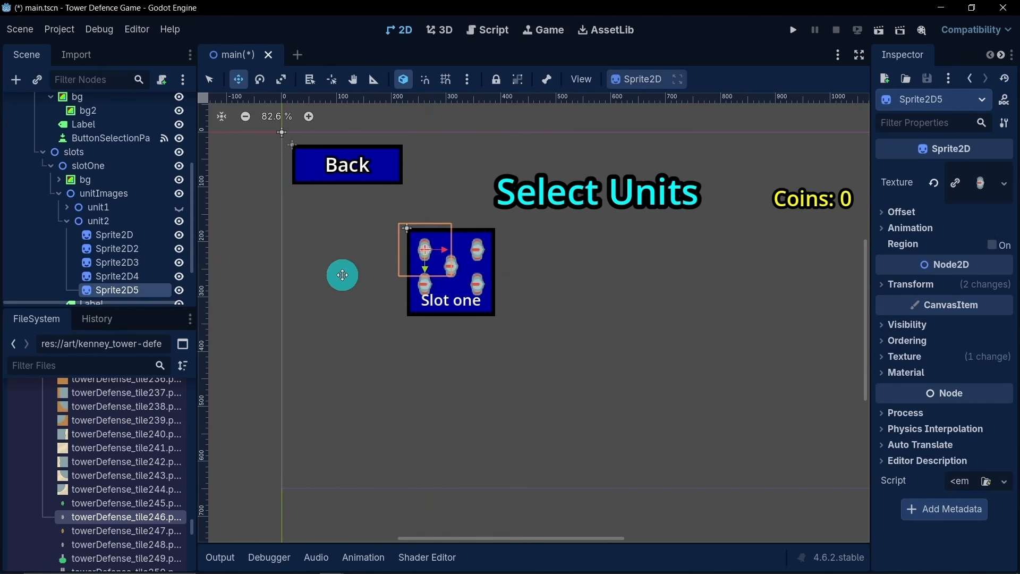
- Raise the lower pair of unit2's sprites clear of the slot label and nudge the upper pair slightly upward
scroll(359, 257, up, 5)
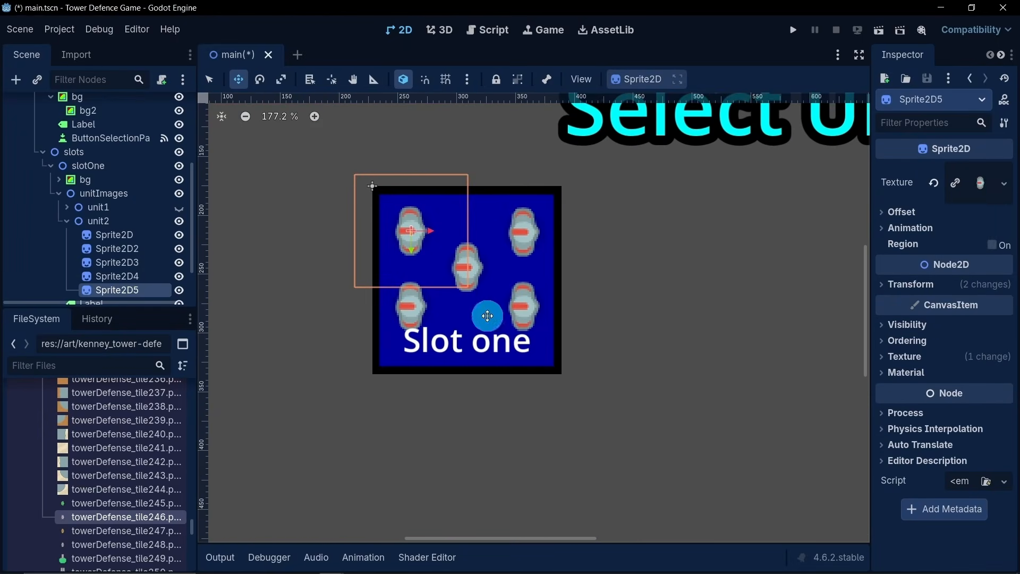
click(134, 277)
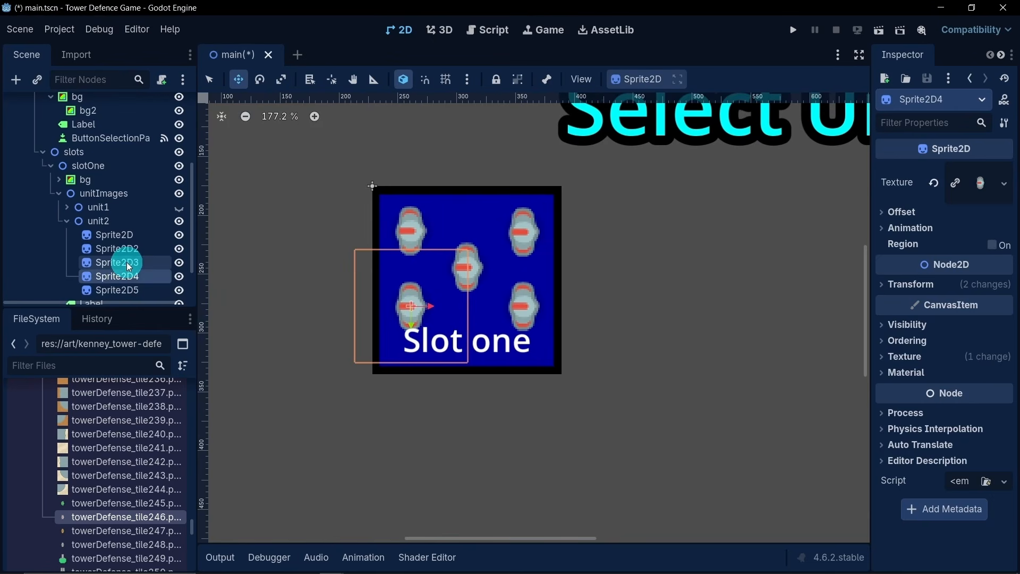
ctrl+click(129, 262)
drag(413, 324, 413, 312)
click(128, 253)
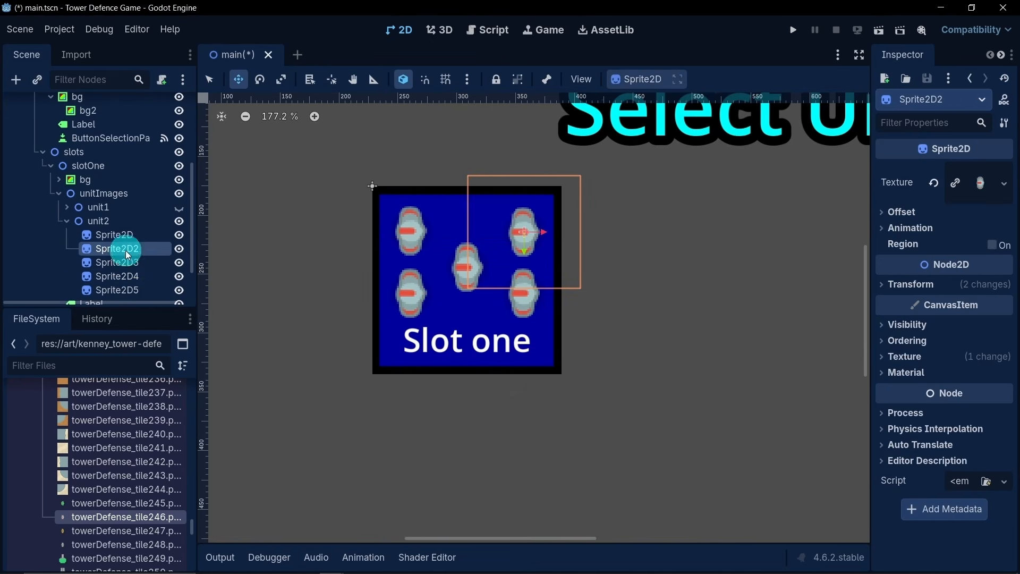
ctrl+click(134, 287)
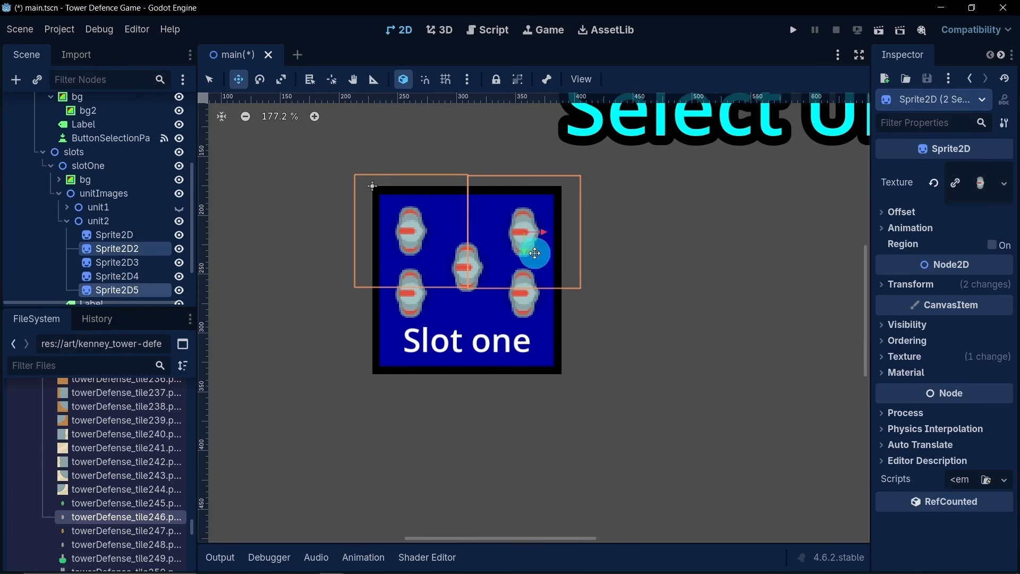
drag(529, 253, 528, 249)
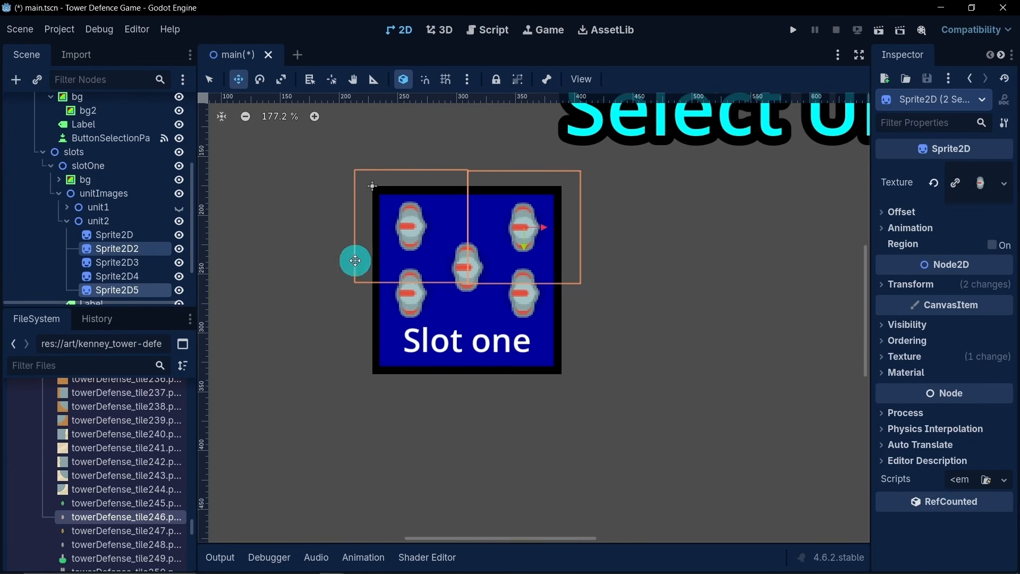
- Move unit2's centre sprite up to about y 63 px, midway between the four outer sprites
click(132, 238)
click(460, 280)
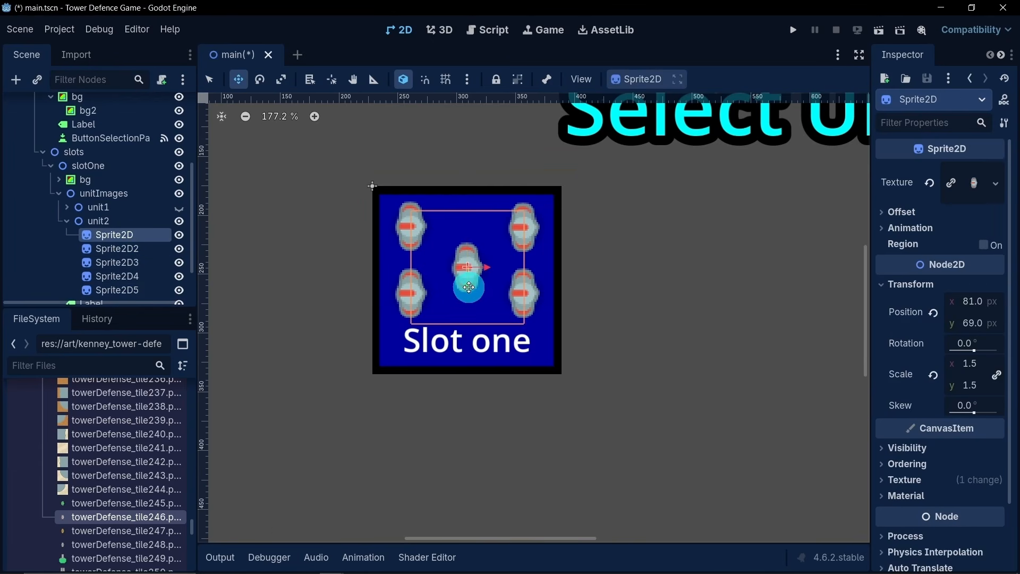
drag(468, 287, 468, 281)
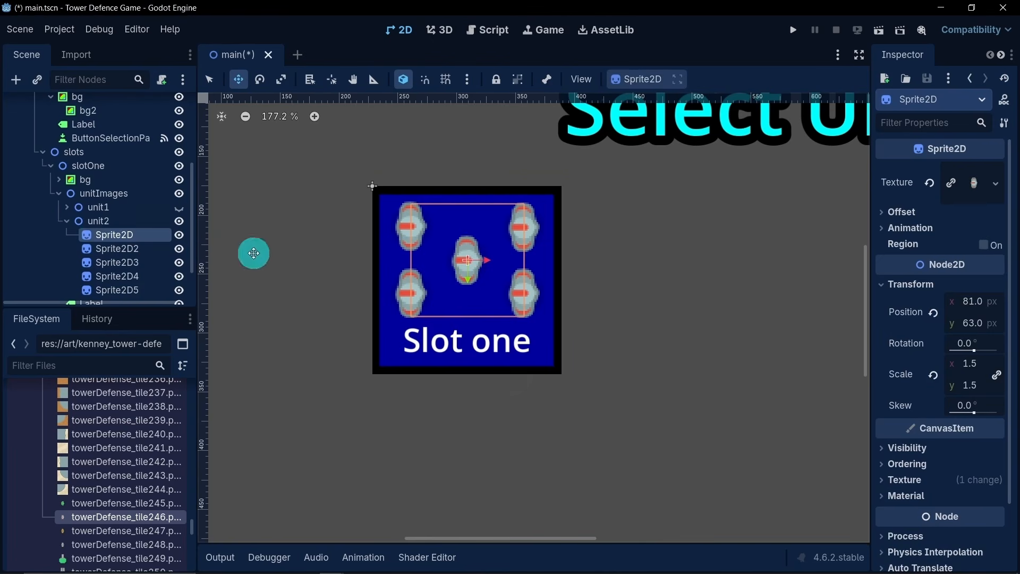
- Duplicate the unit2 node together with its five sprites under unitImages
click(66, 221)
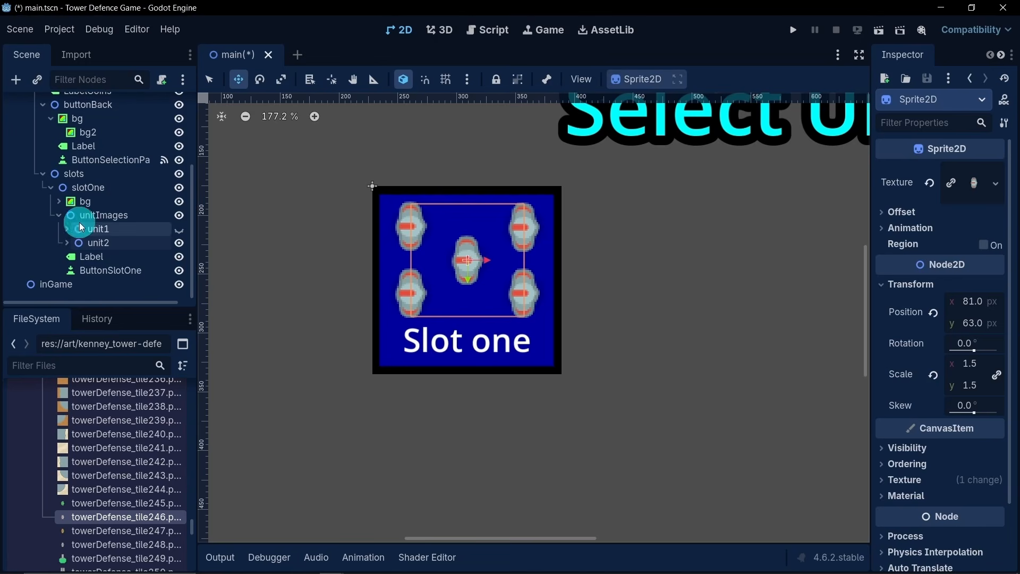
click(95, 242)
scroll(433, 281, down, 3)
drag(443, 285, 482, 274)
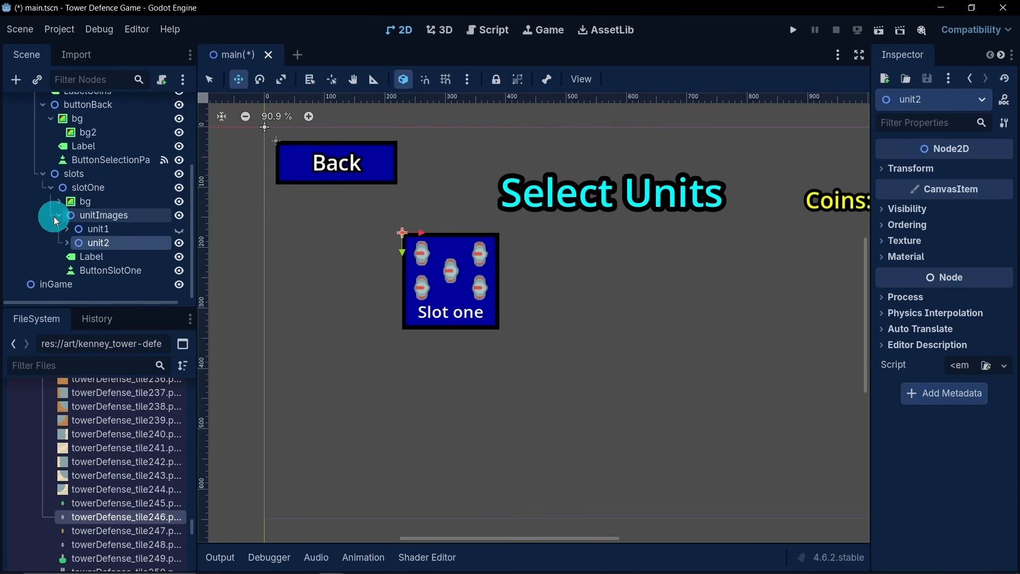
scroll(55, 216, up, 1)
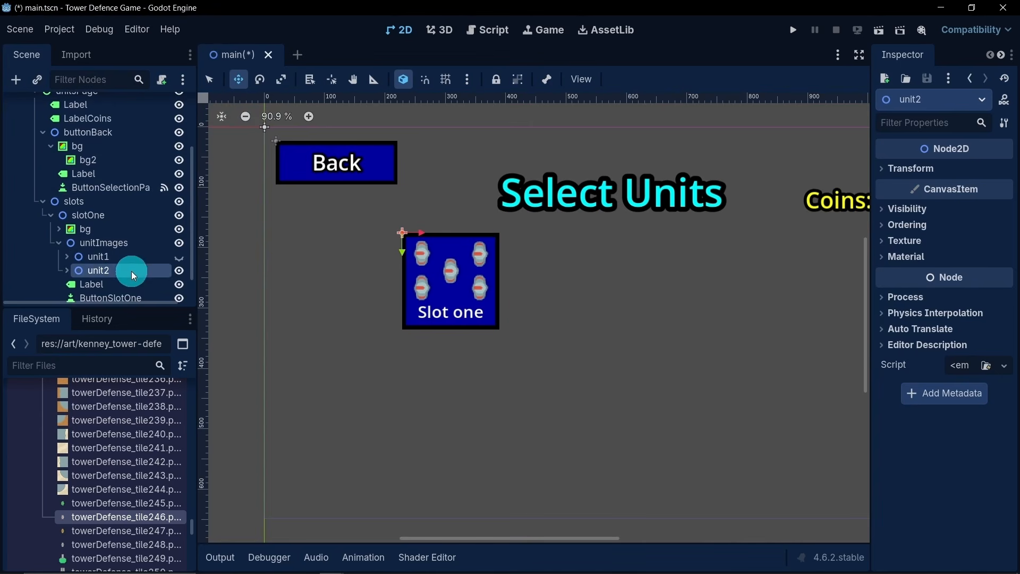
key(ctrl+d)
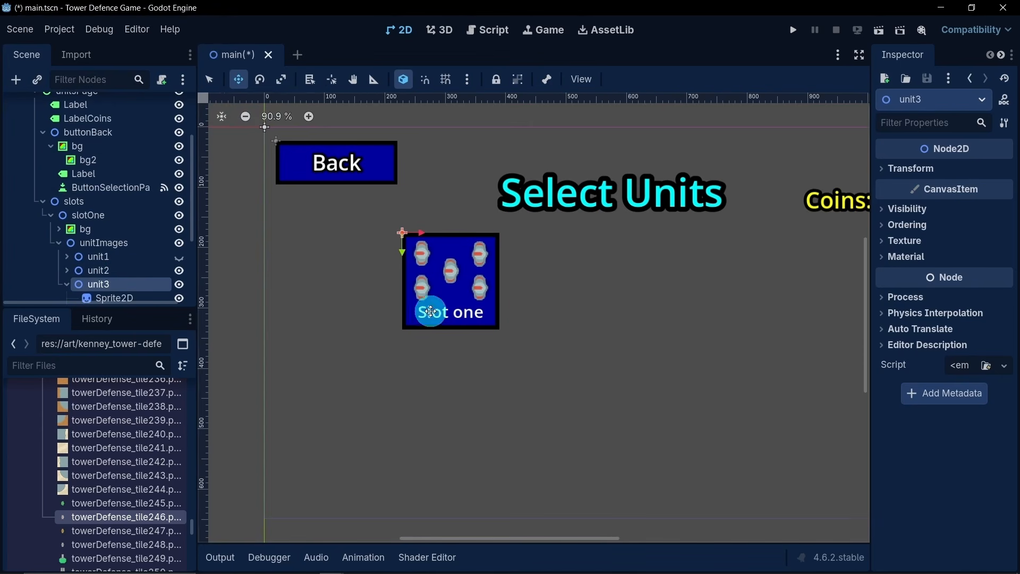
- Delete Sprite2D2 through Sprite2D5 from unit3, leaving one sprite, and hide unit2
scroll(460, 289, up, 3)
scroll(91, 279, down, 2)
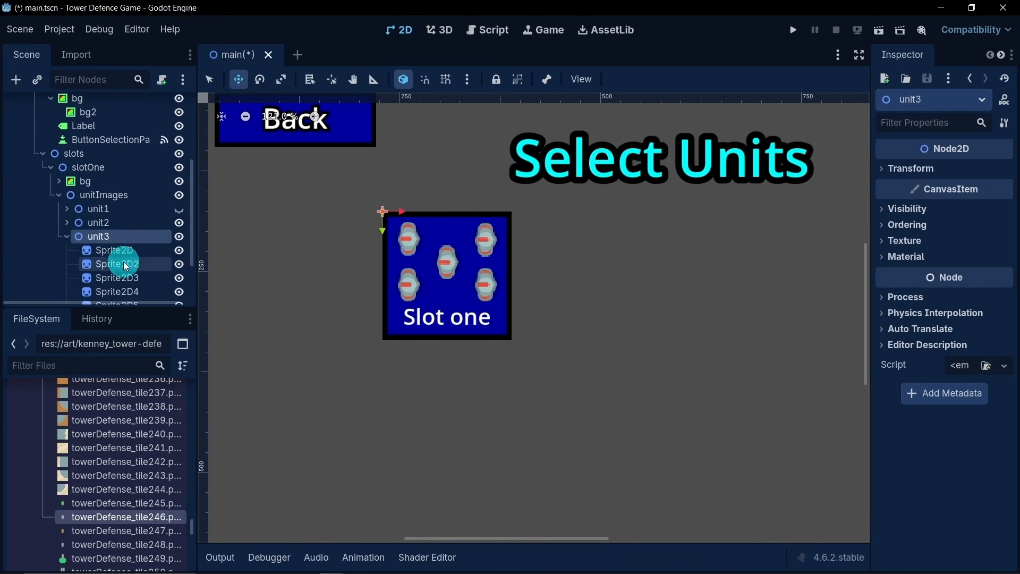
scroll(123, 259, down, 1)
click(125, 246)
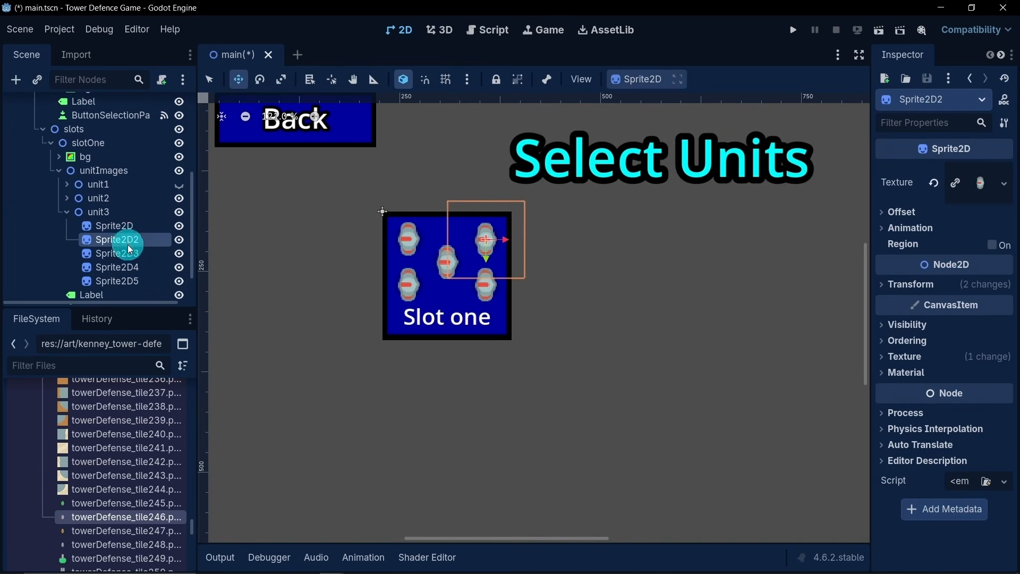
shift+click(124, 281)
key(Delete)
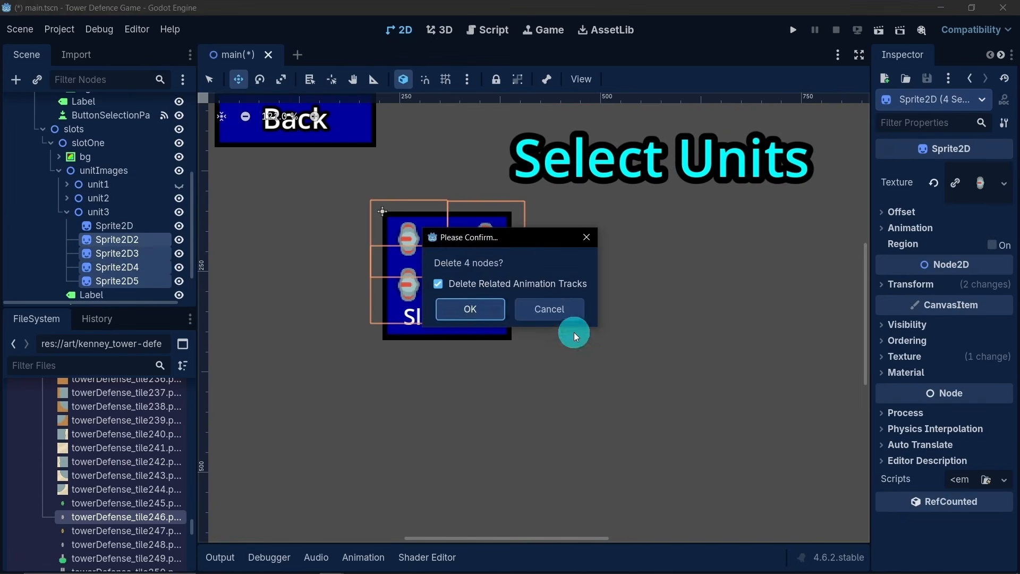
click(455, 309)
click(179, 215)
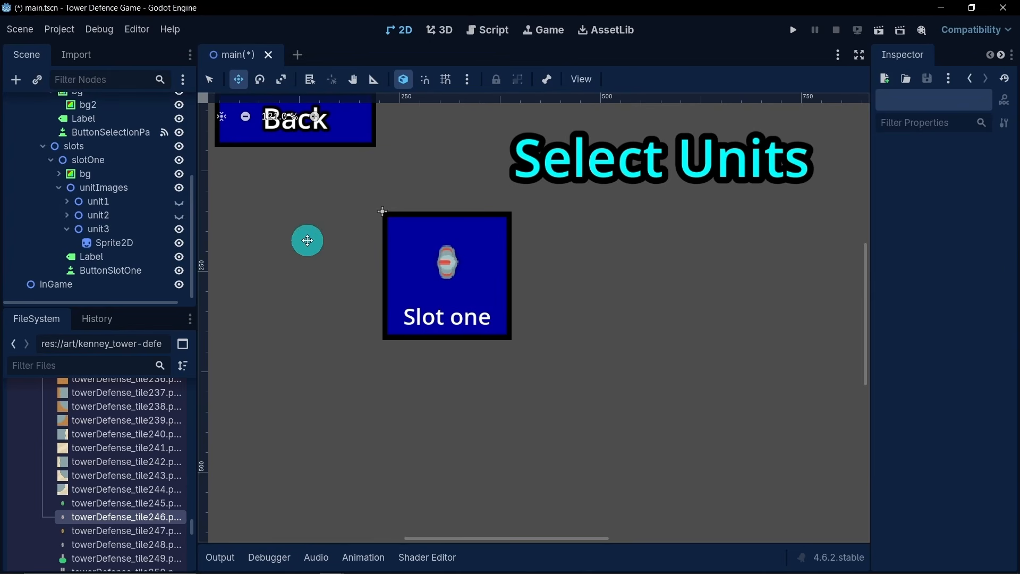
- Assign towerDefense_tile248.png as the texture of the Sprite2D under unit3
click(130, 242)
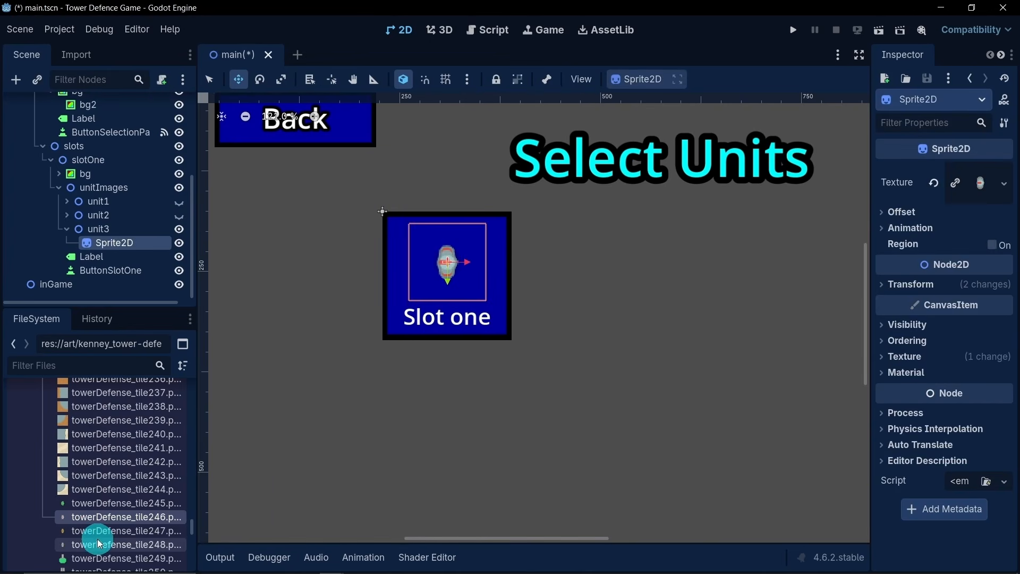
mouse_move(97, 539)
drag(97, 538, 113, 245)
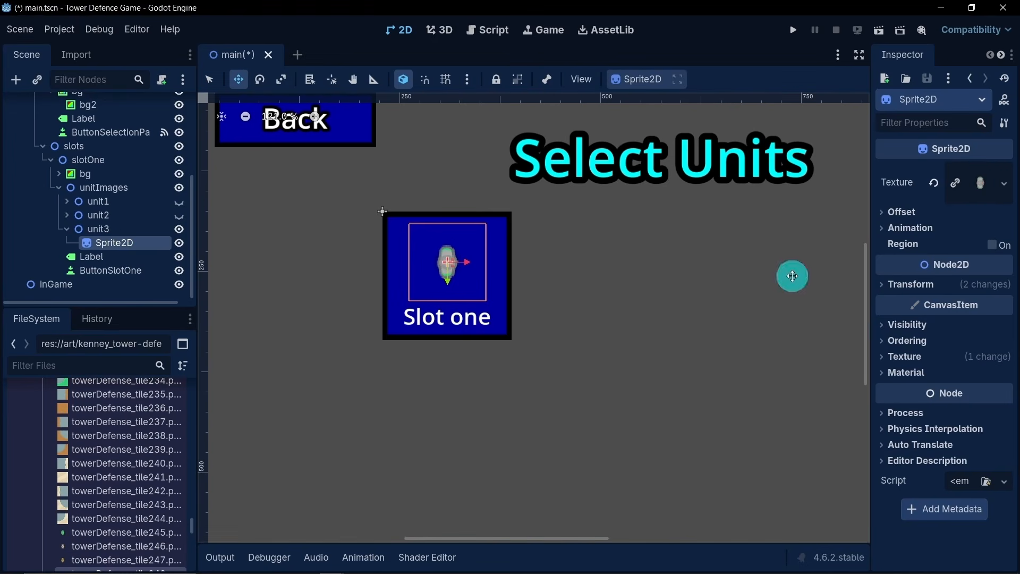
- Set the scale of unit3's sprite to 4 and move it down to about y 70 px
click(909, 286)
click(984, 369)
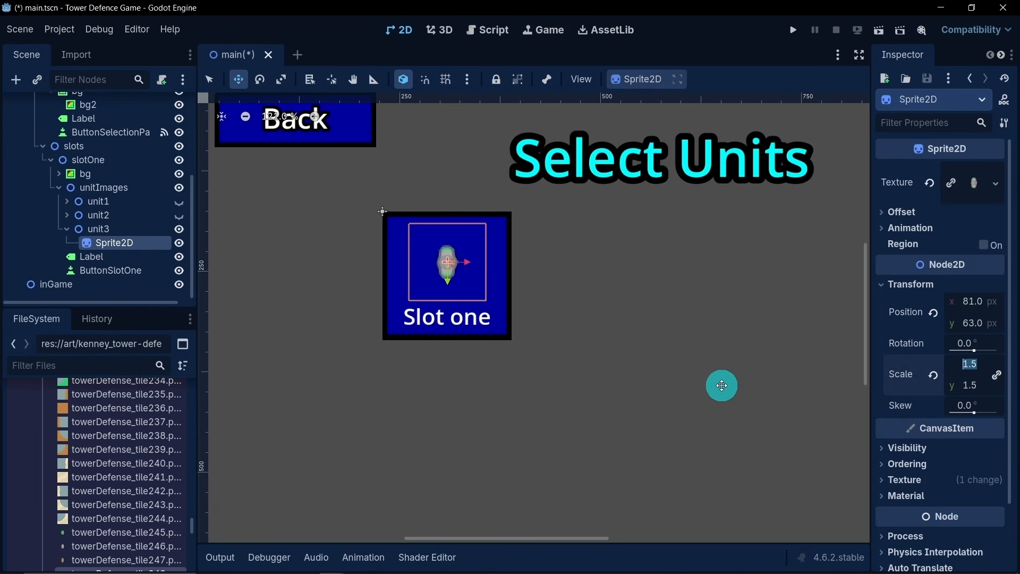
text(3)
key(Return)
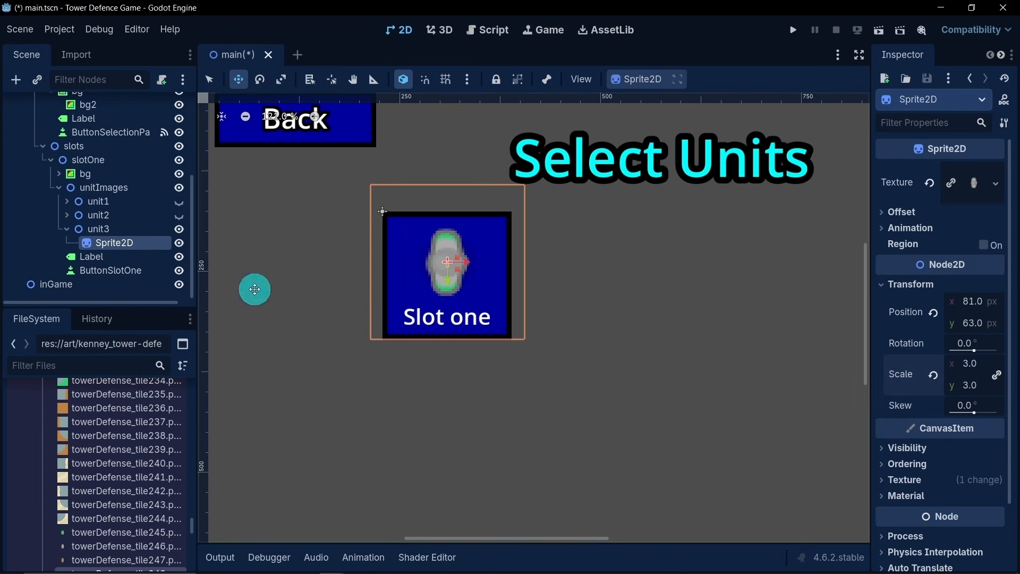
click(179, 202)
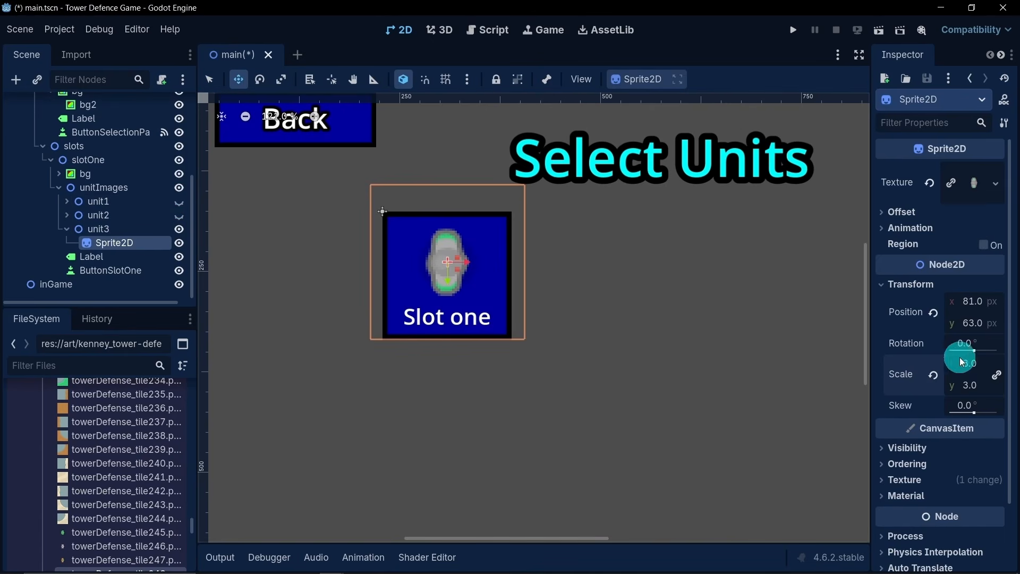
text(4)
key(Return)
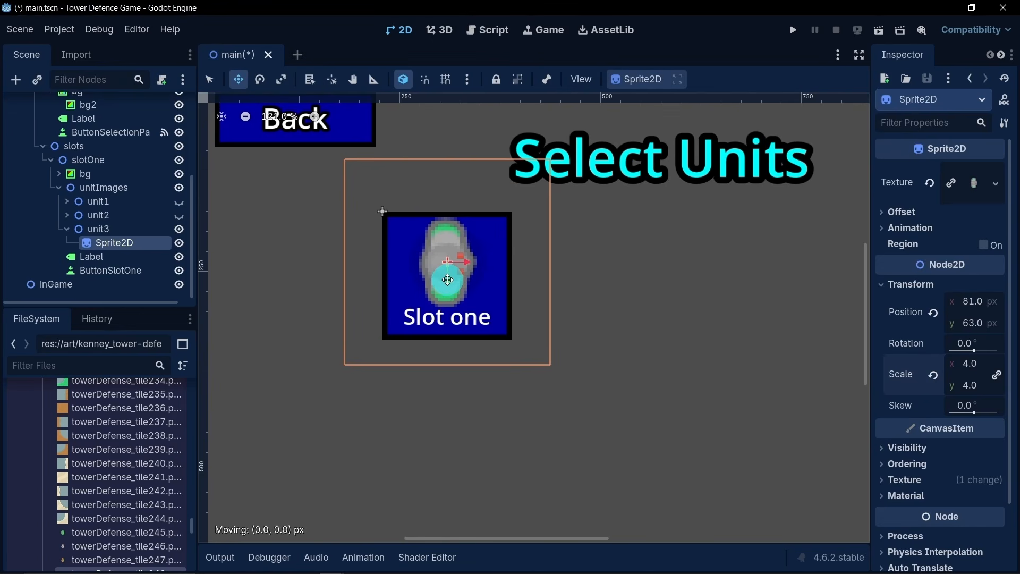
drag(448, 280, 451, 286)
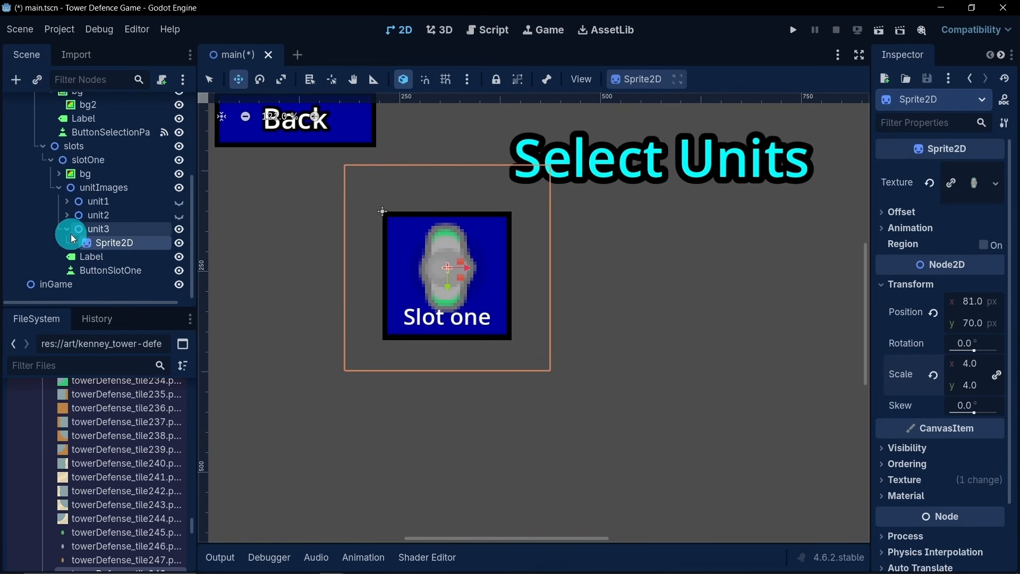
- Hide unit3, and briefly show unit1, unit2 and unit3 in turn to check their images, leaving all three hidden
click(63, 230)
click(179, 242)
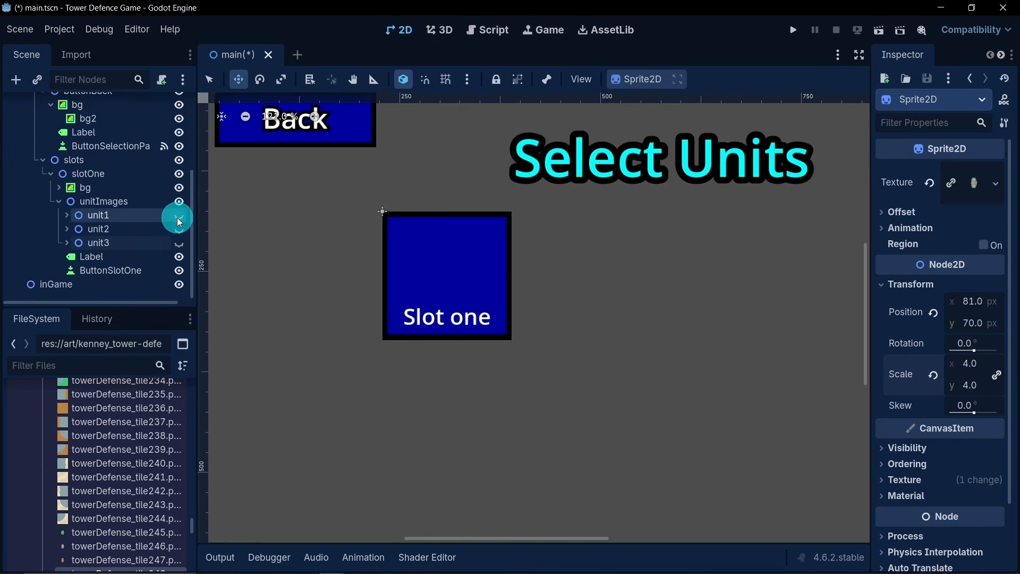
click(179, 217)
click(179, 217)
click(179, 228)
click(180, 228)
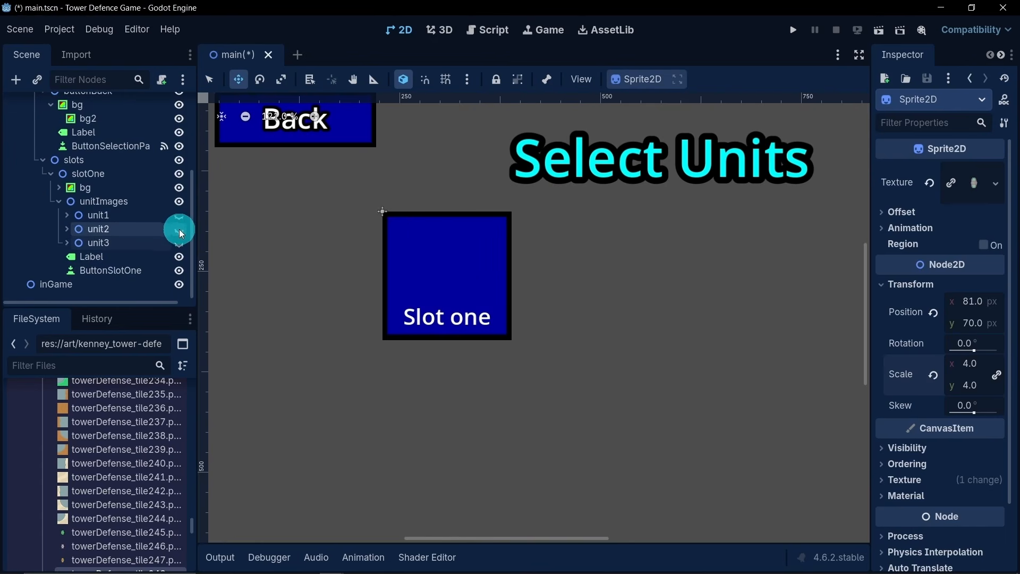
click(183, 242)
click(182, 243)
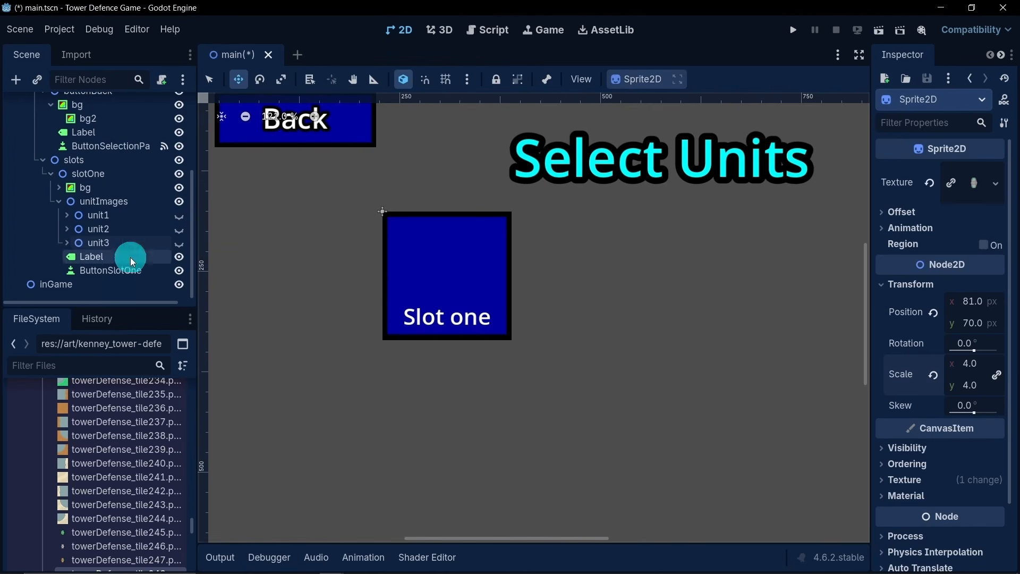
- Duplicate the unit3 node together with its sprite under unitImages
click(97, 243)
key(ctrl+d)
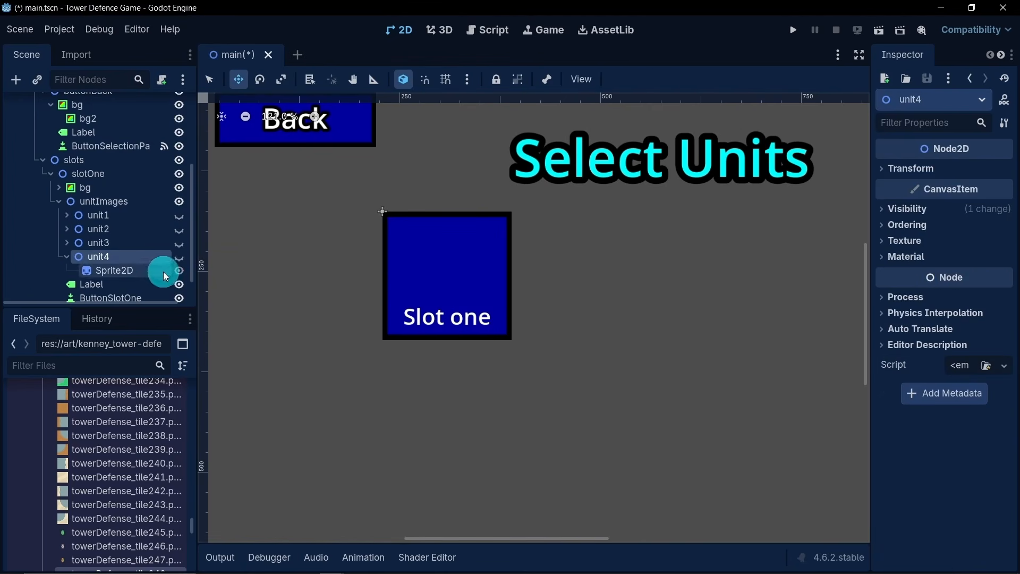
- Make unit4 visible and assign towerDefense_tile268.png as the texture of its Sprite2D
click(180, 257)
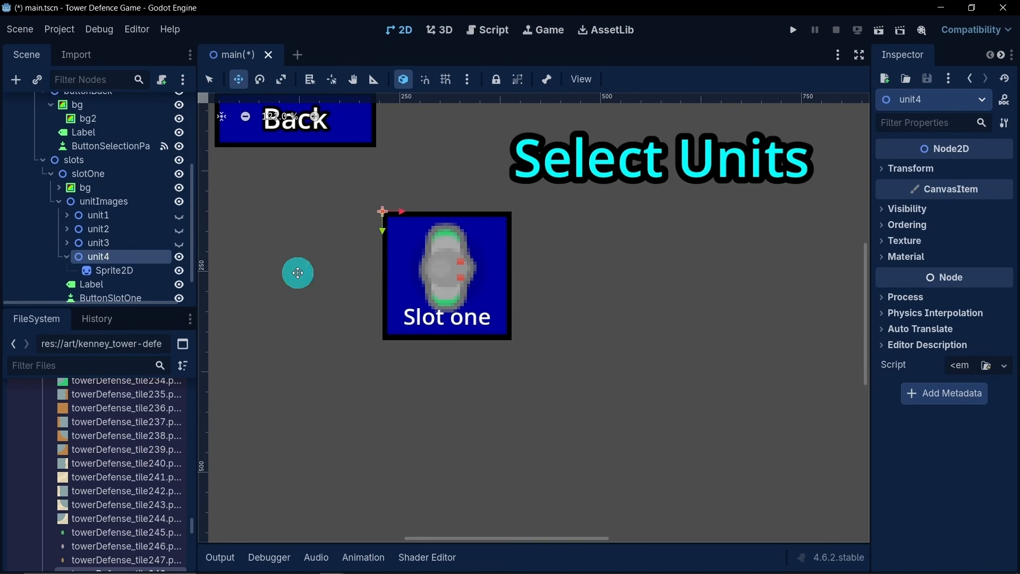
click(146, 270)
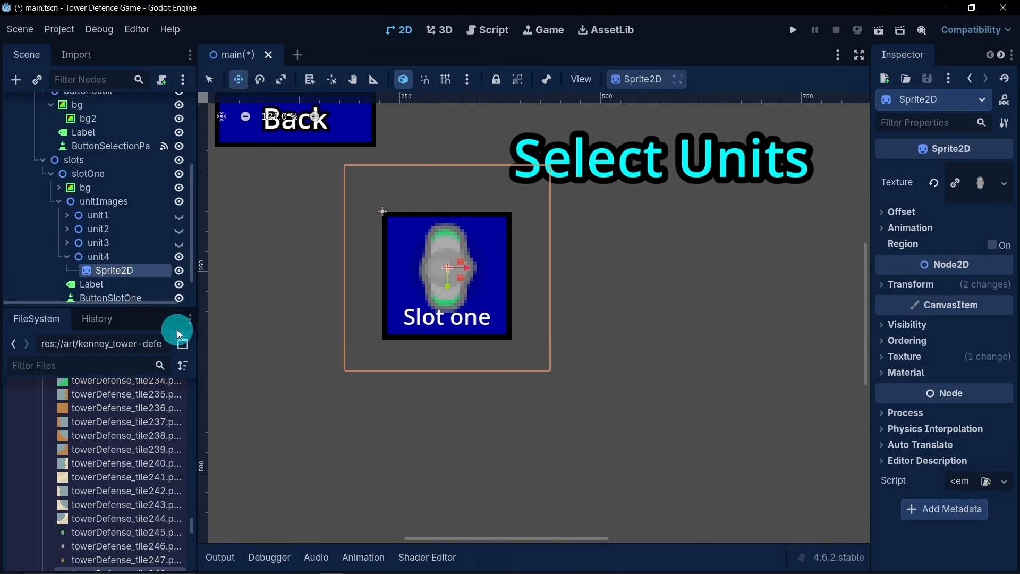
scroll(165, 489, down, 10)
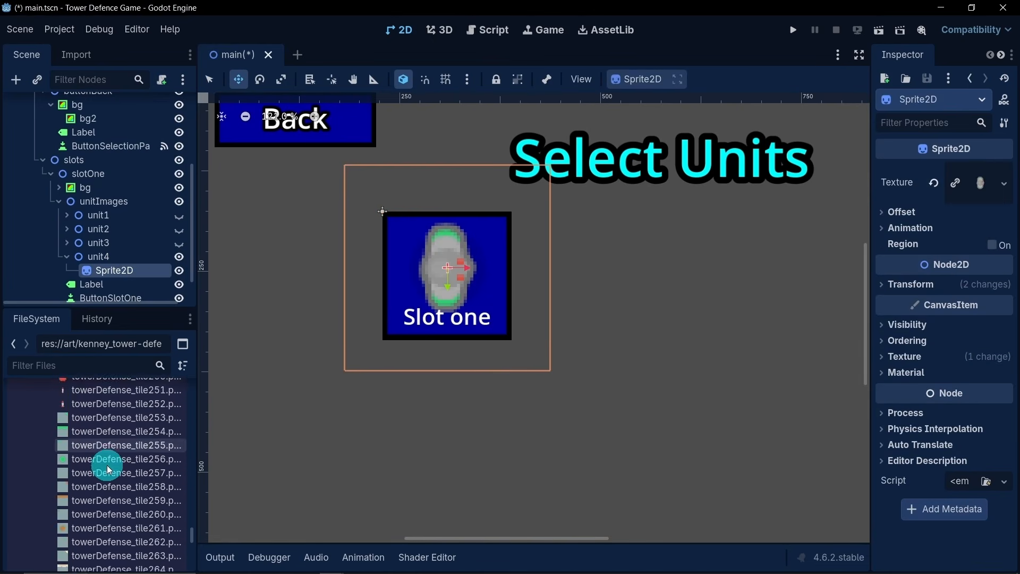
scroll(117, 466, down, 7)
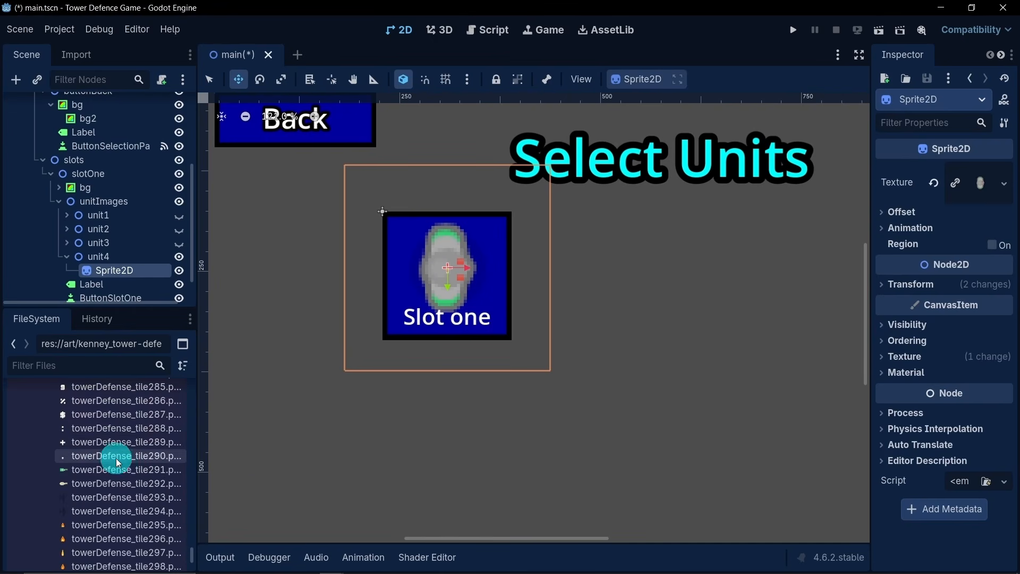
mouse_move(111, 476)
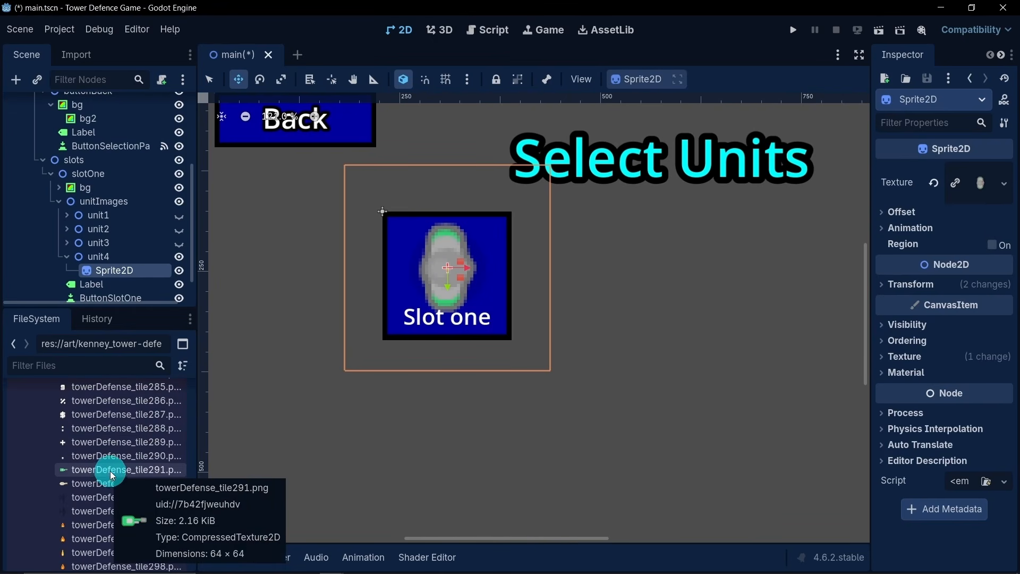
scroll(114, 473, down, 2)
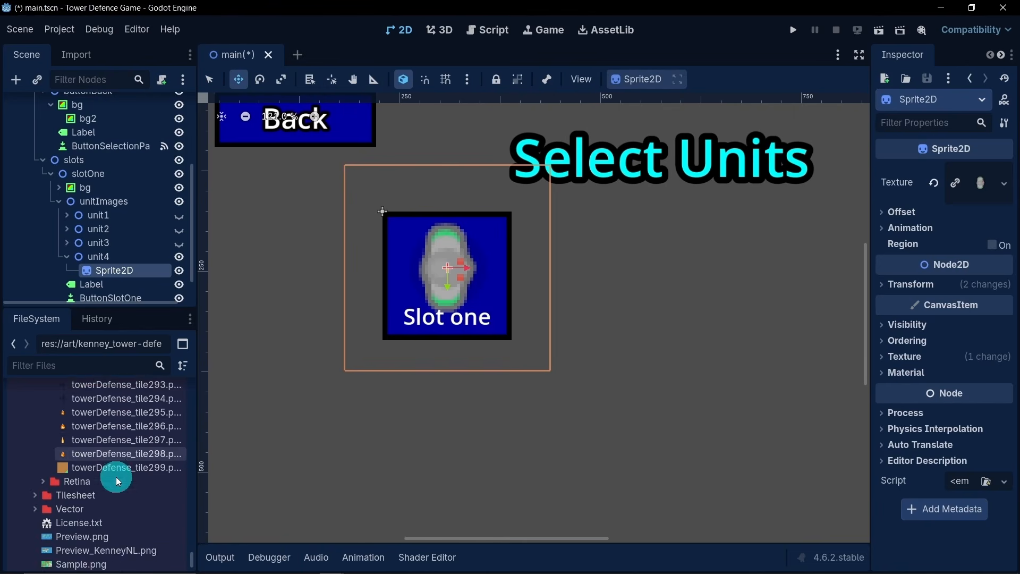
scroll(125, 477, up, 10)
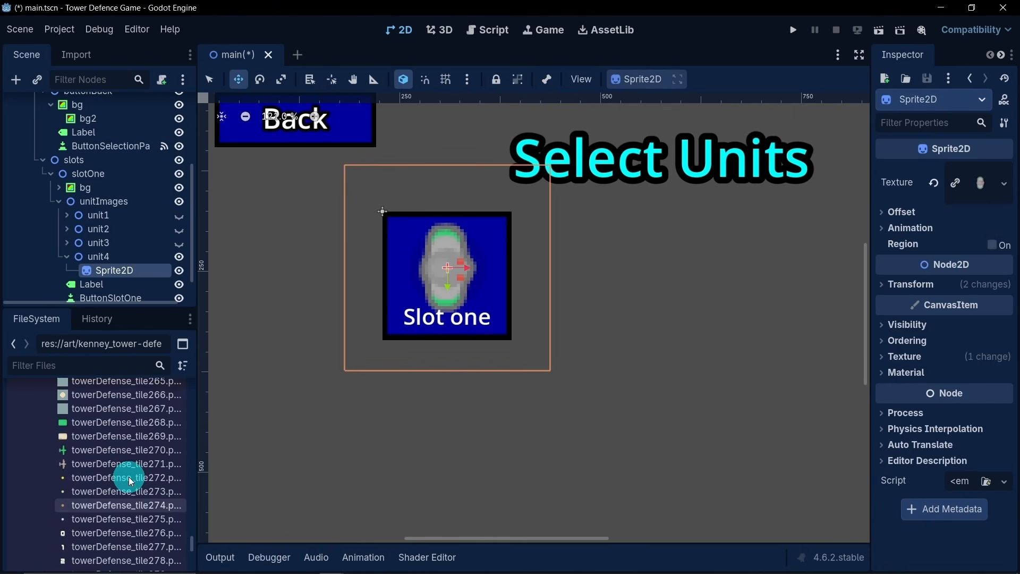
scroll(125, 486, down, 3)
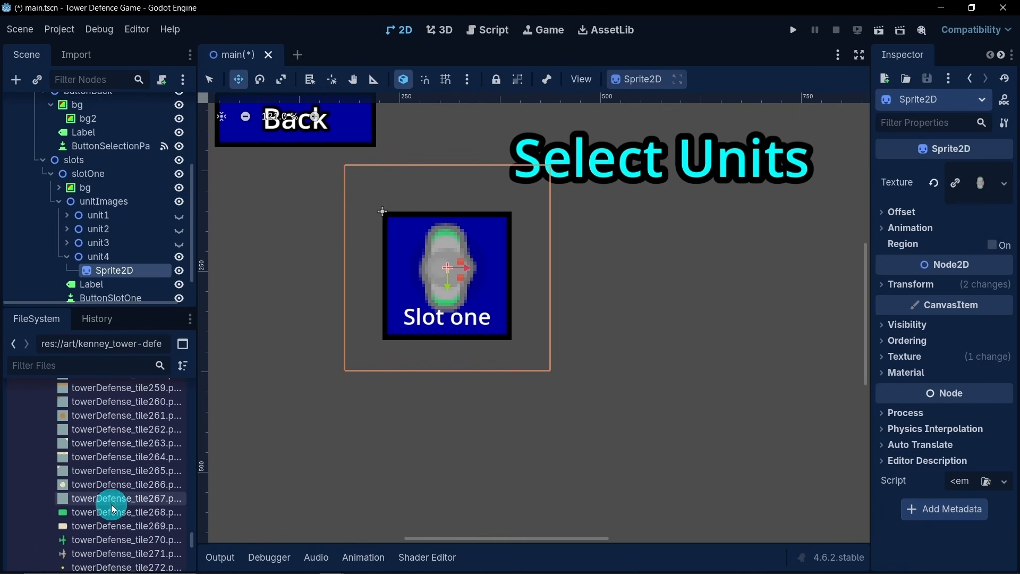
mouse_move(108, 514)
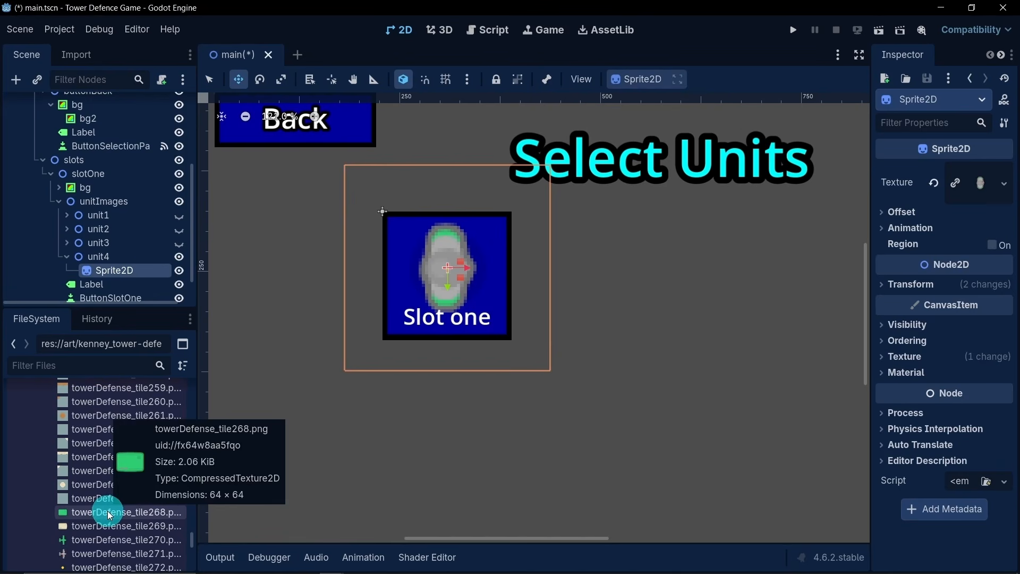
drag(108, 513, 124, 259)
- Try a scale of 1.5 on unit4's sprite, and settle on a scale of 1
click(885, 284)
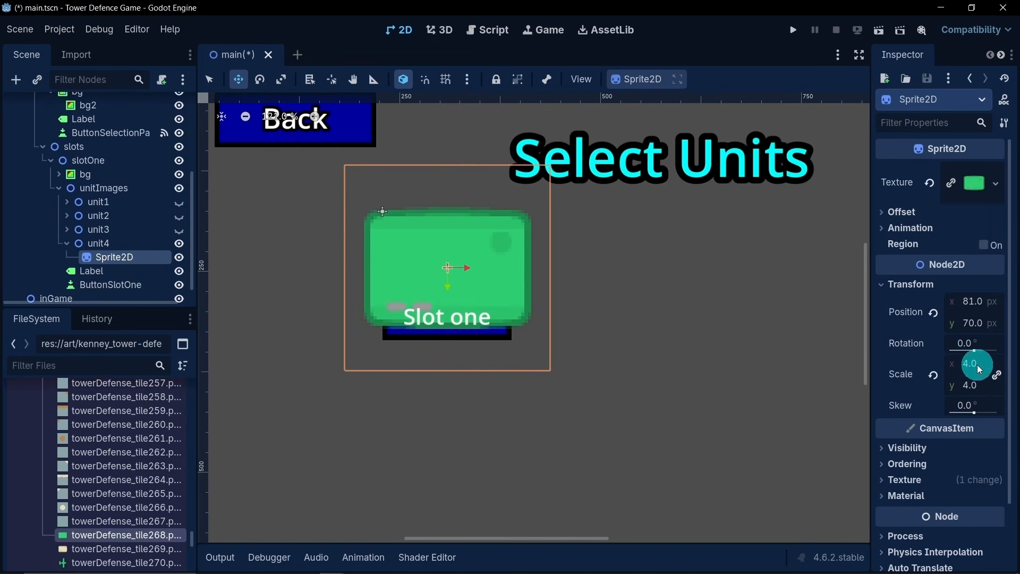
click(976, 364)
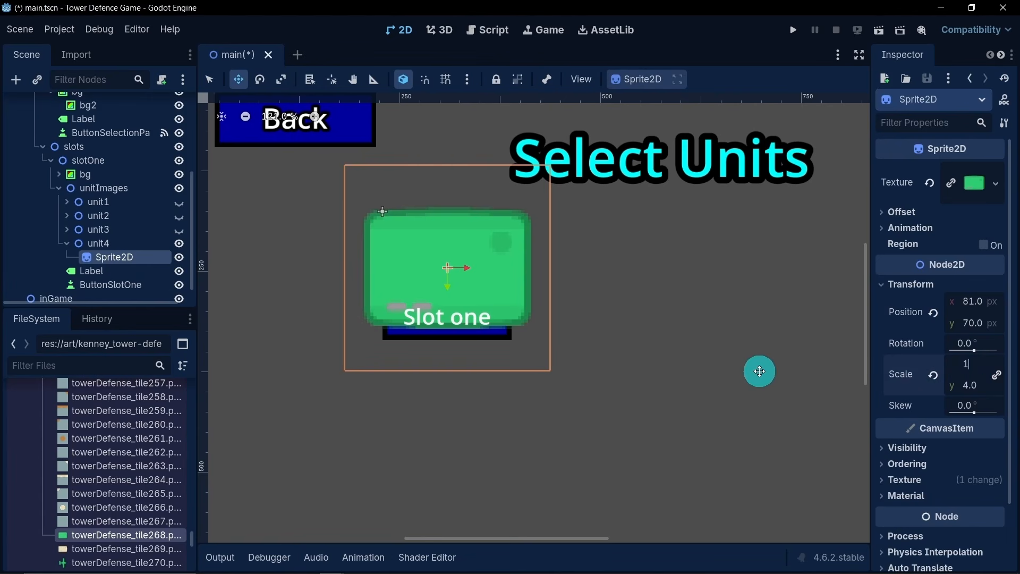
text(1.5)
key(Return)
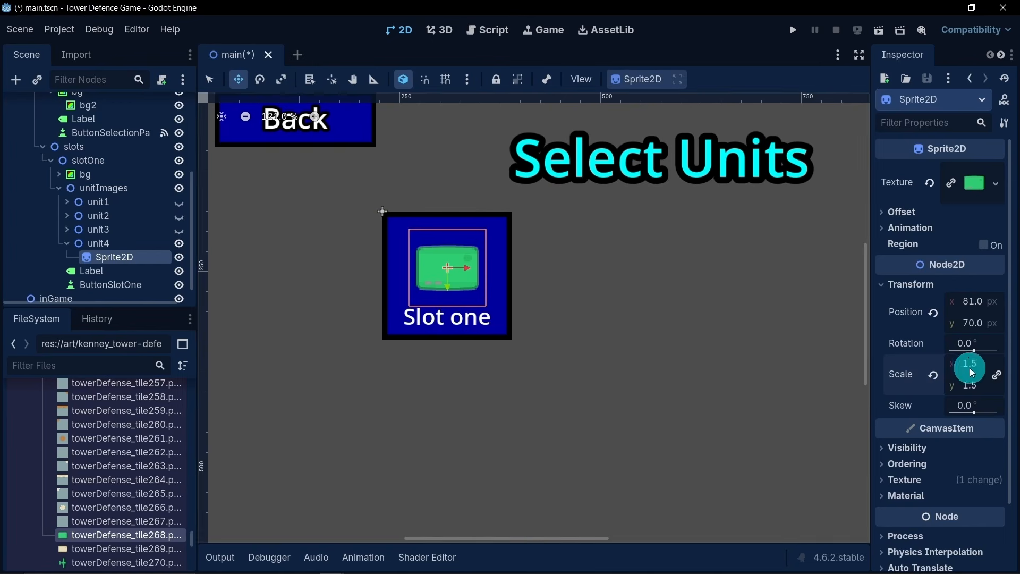
key(ctrl+z)
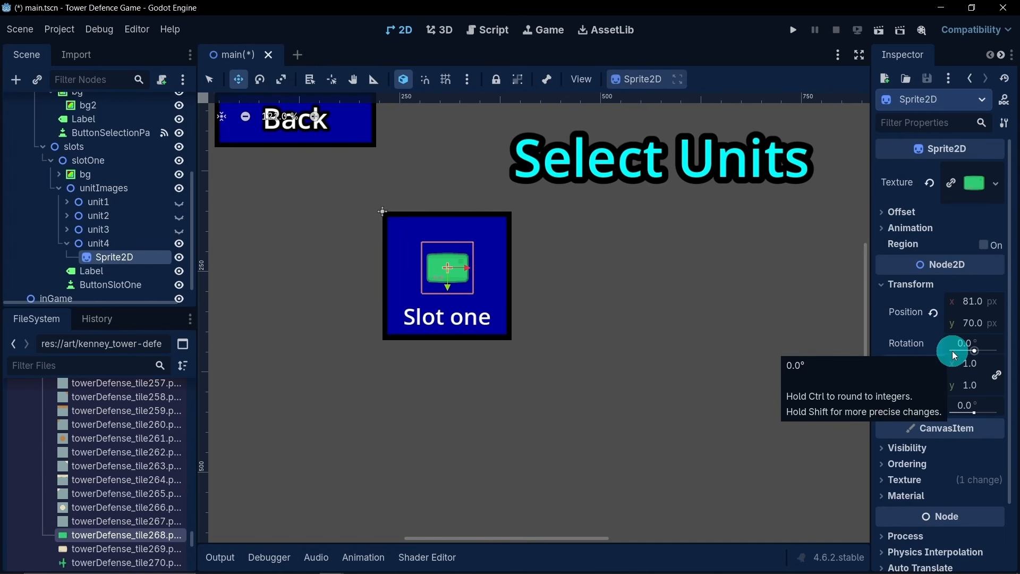
- Move unit4's sprite up to about y 34 px and place a duplicate of it below, just above the Slot one label
mouse_move(449, 288)
mouse_down()
mouse_move(458, 259)
mouse_move(460, 305)
mouse_up()
key(ctrl+d)
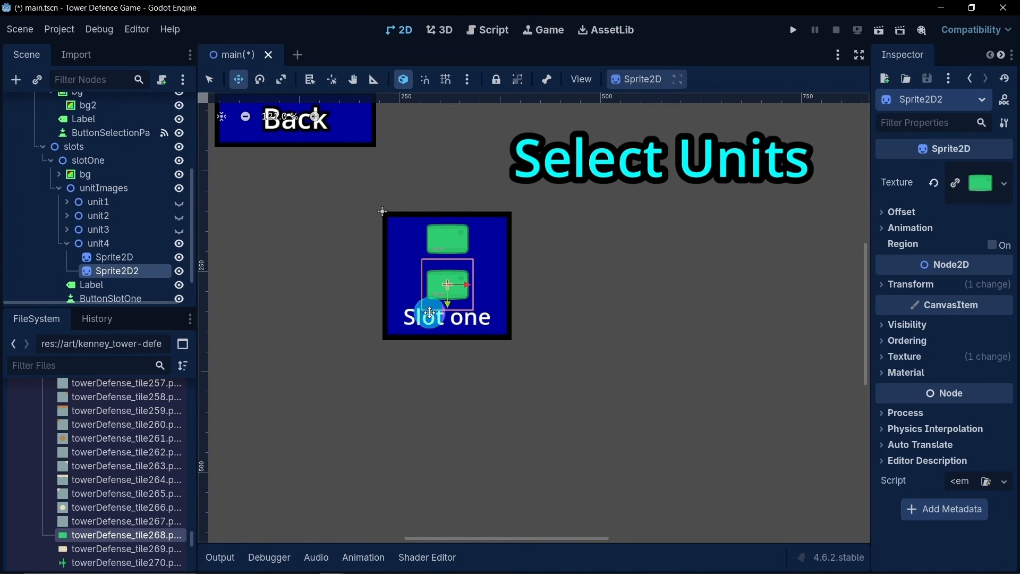
- Duplicate the lower tank base sprite and assign towerDefense_tile291.png as the copy's texture to form the turret
click(130, 271)
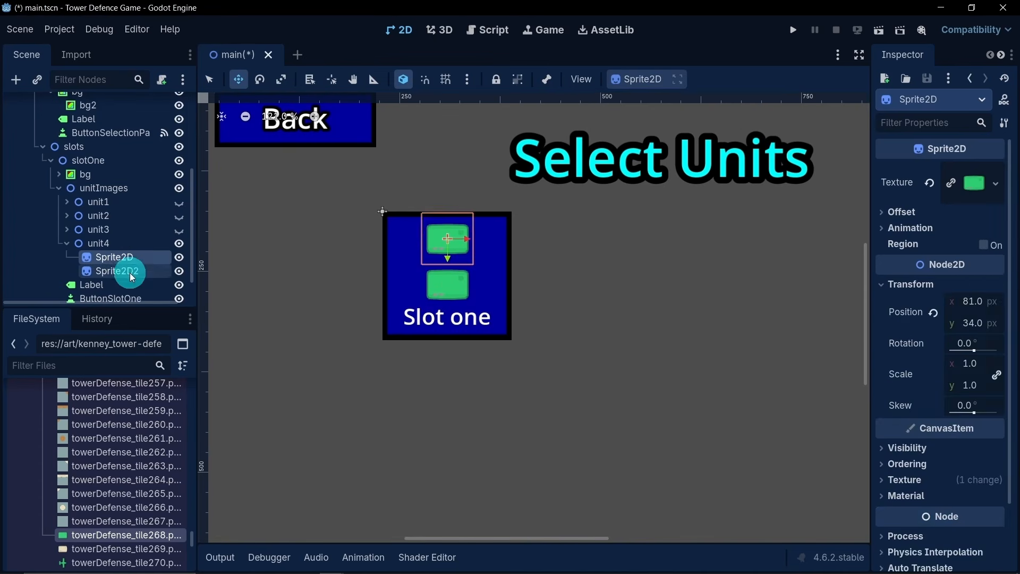
key(ctrl+d)
scroll(113, 483, down, 2)
scroll(107, 486, down, 10)
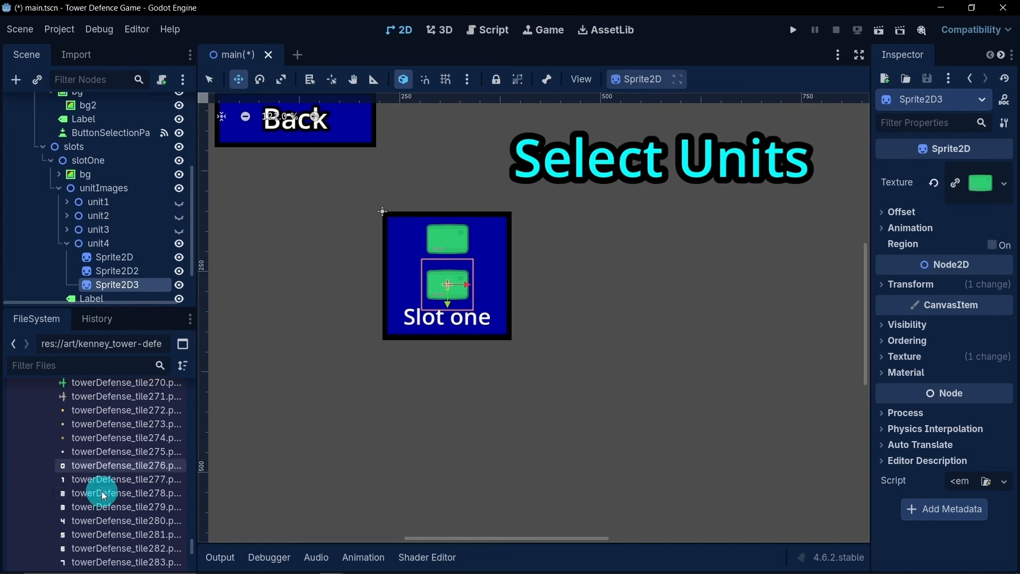
drag(95, 490, 117, 243)
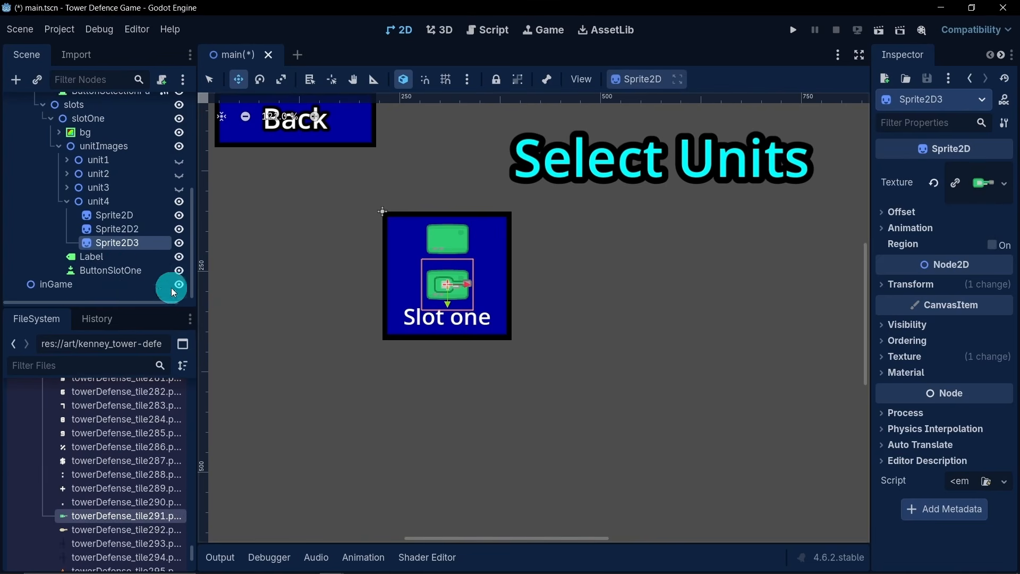
- Duplicate the turret sprite and move the copy up about 57 px onto the upper tank base
key(ctrl+d)
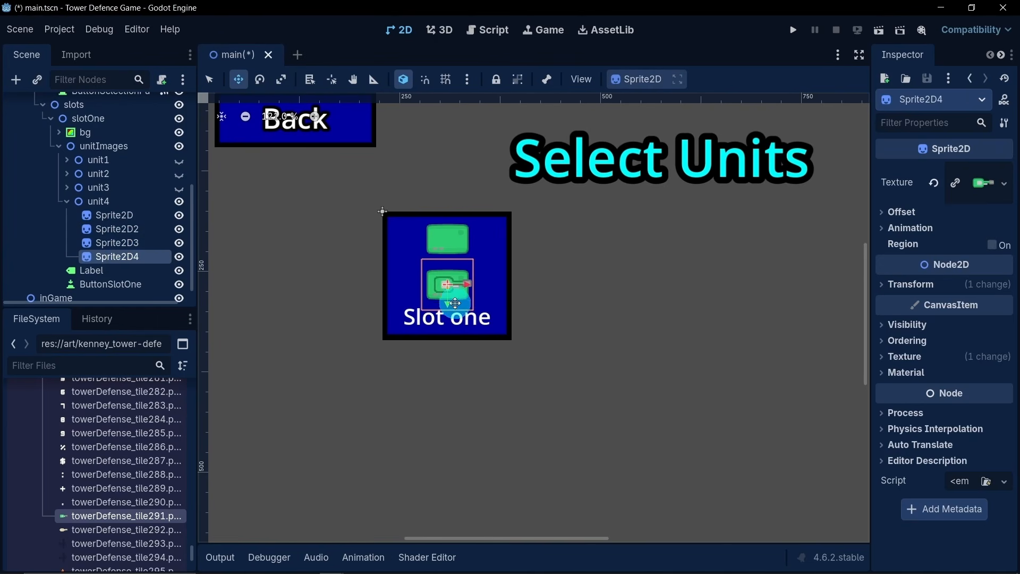
drag(449, 267, 448, 263)
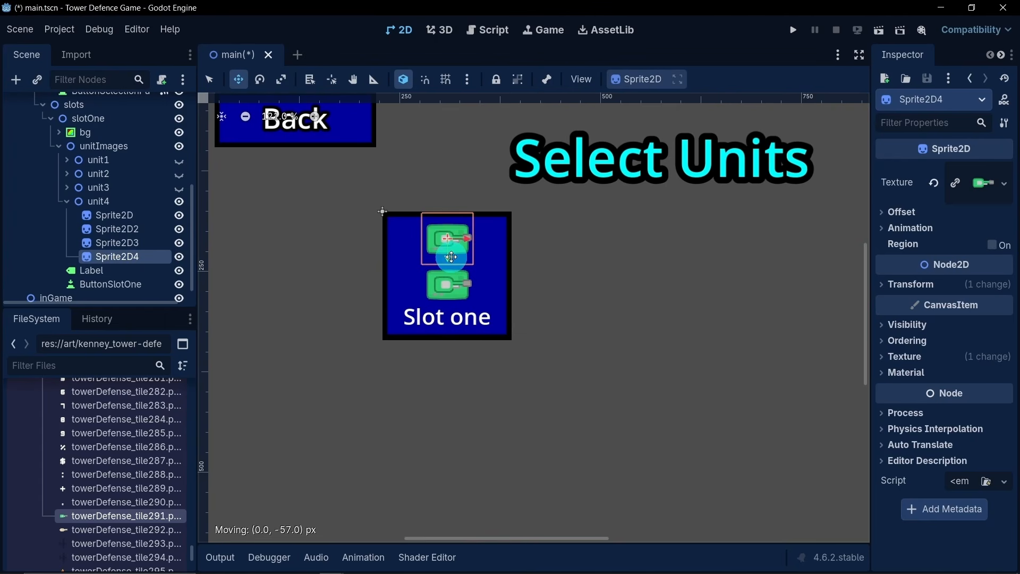
drag(451, 257, 451, 257)
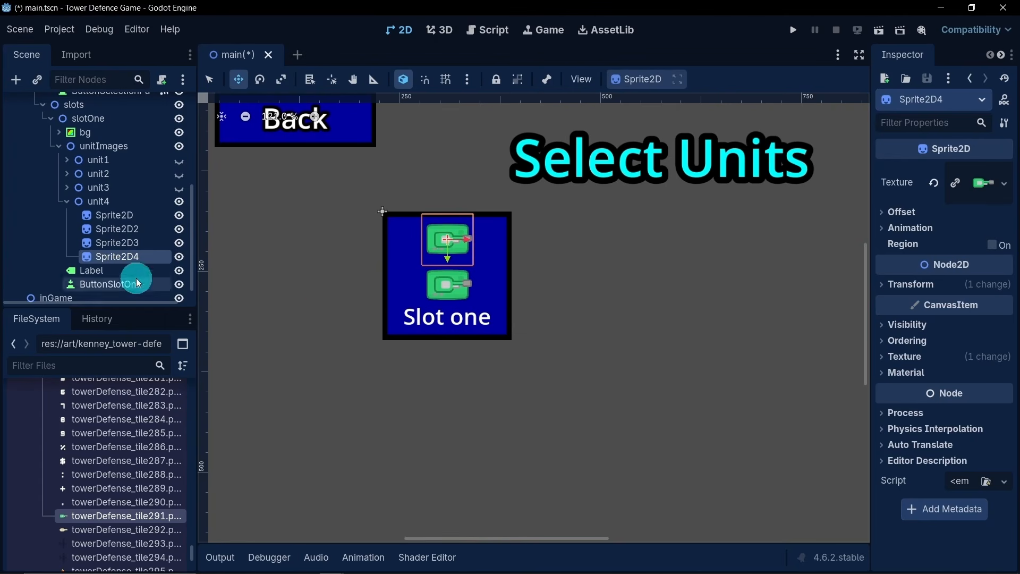
- Move the upper tank's base and turret sprites, Sprite2D and Sprite2D4, together down to about y 45 px
click(66, 201)
click(125, 245)
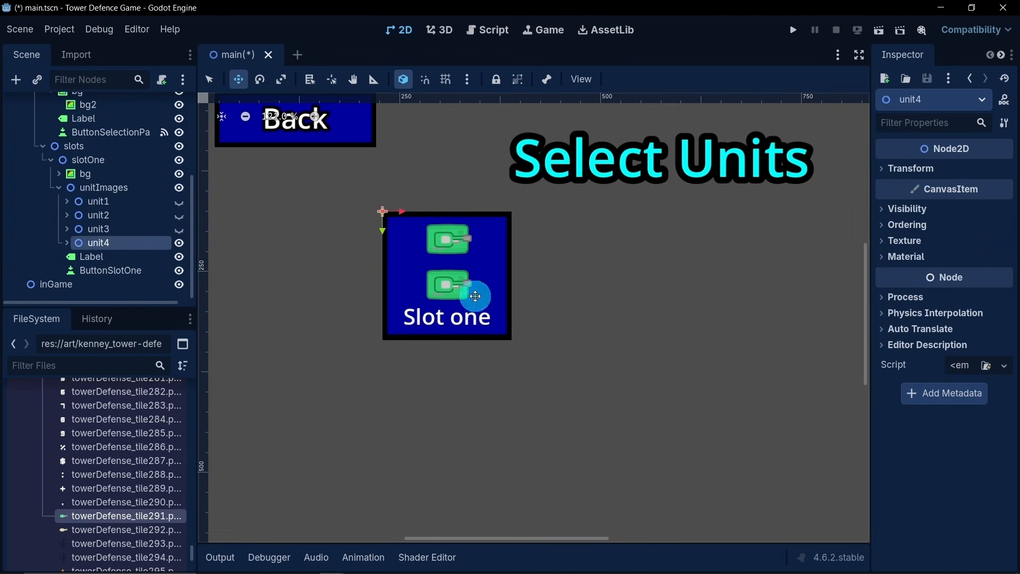
click(67, 243)
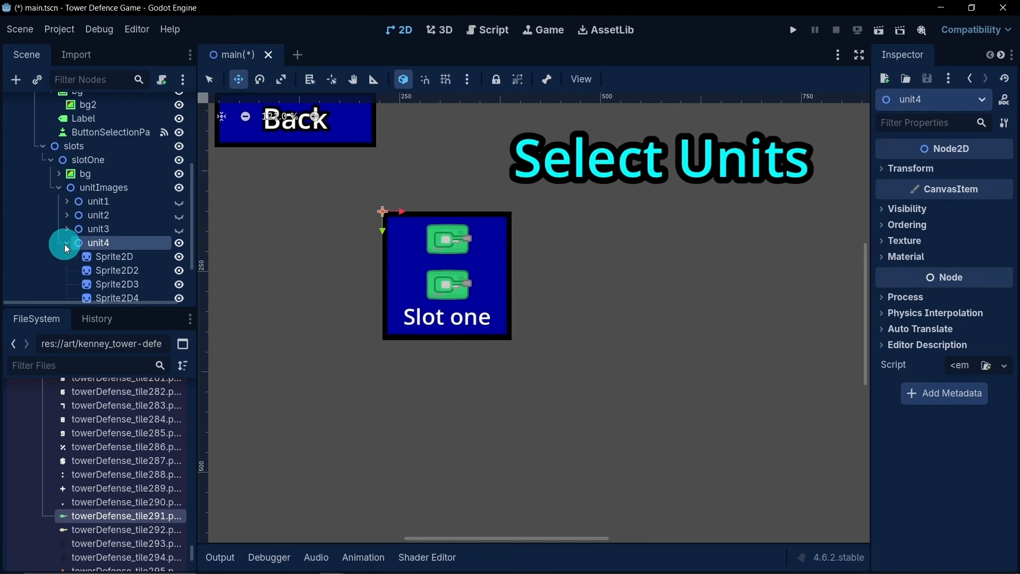
scroll(120, 263, down, 3)
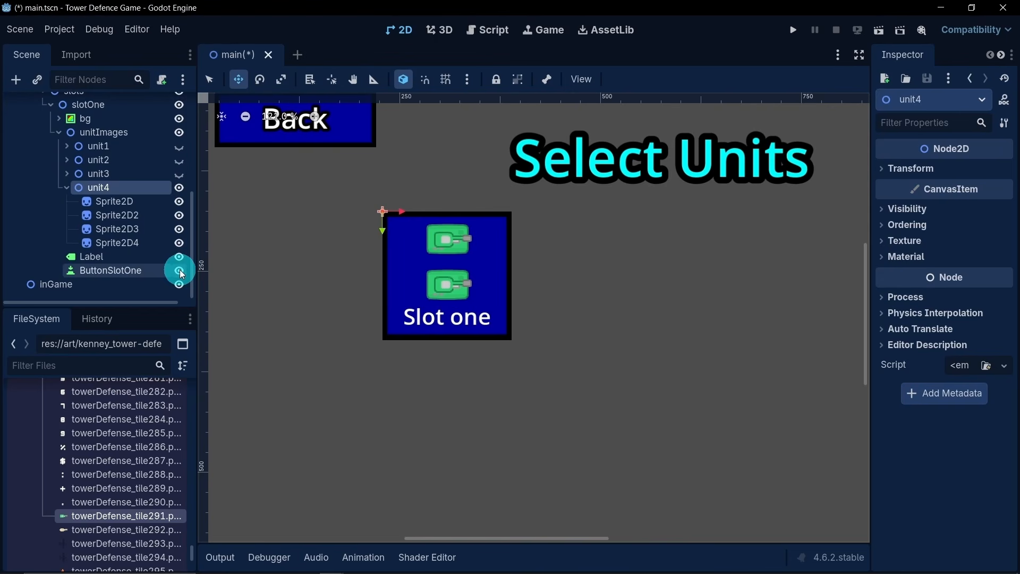
scroll(392, 262, down, 3)
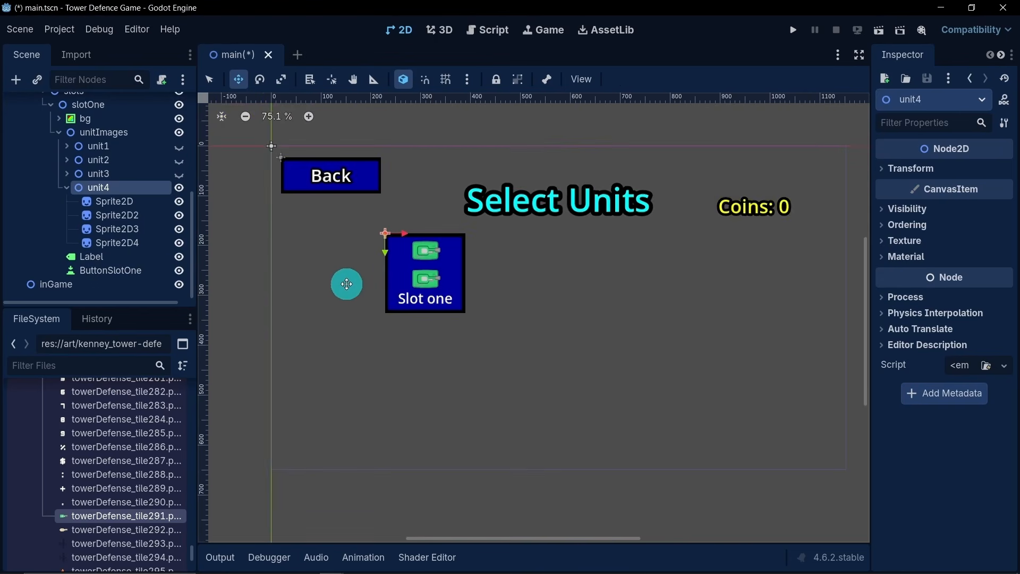
scroll(400, 275, up, 5)
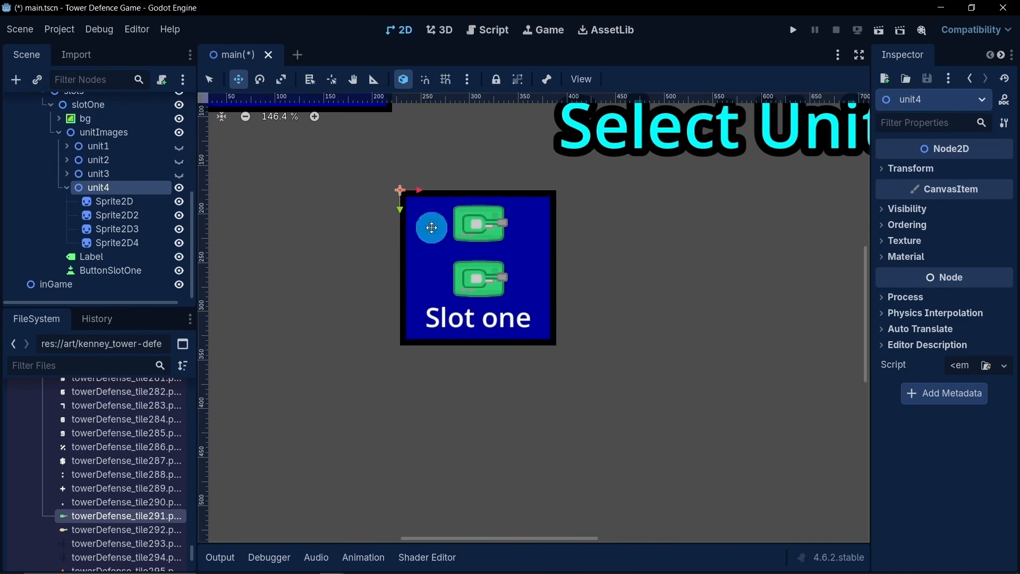
click(133, 202)
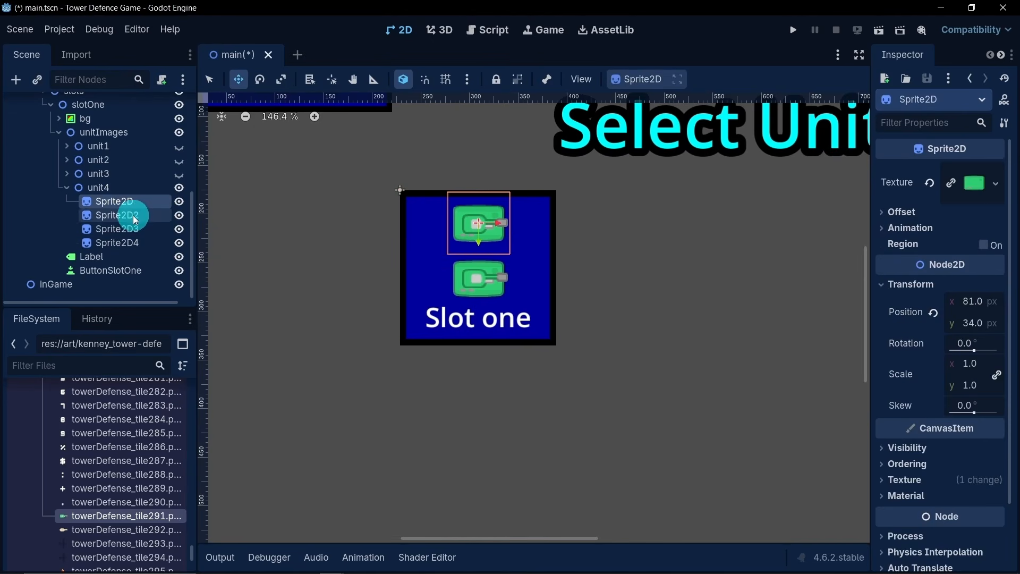
ctrl+click(133, 242)
drag(474, 249, 482, 253)
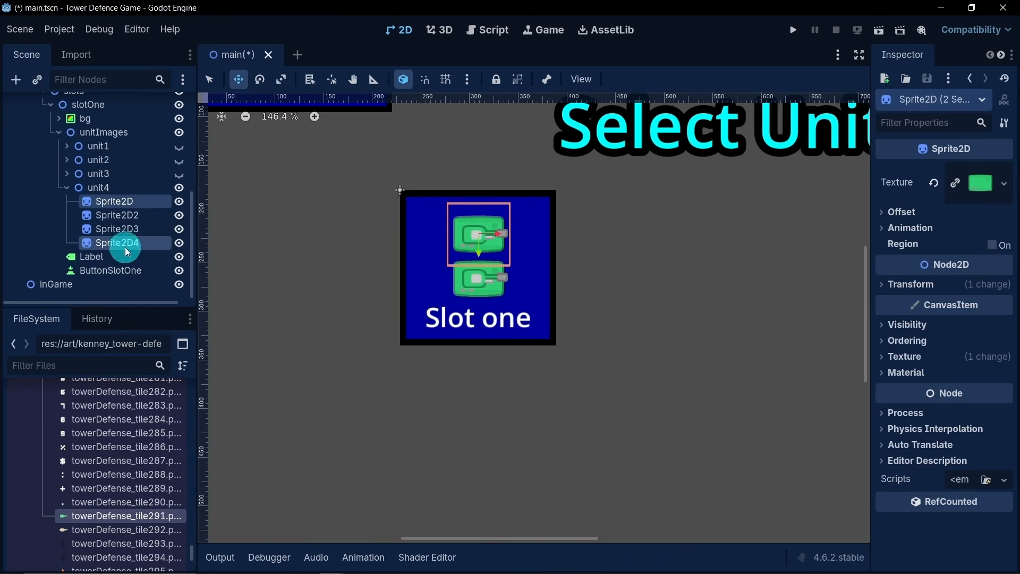
- Move the lower tank's base and turret sprites, Sprite2D2 and Sprite2D3, together slightly down within the slot
click(115, 188)
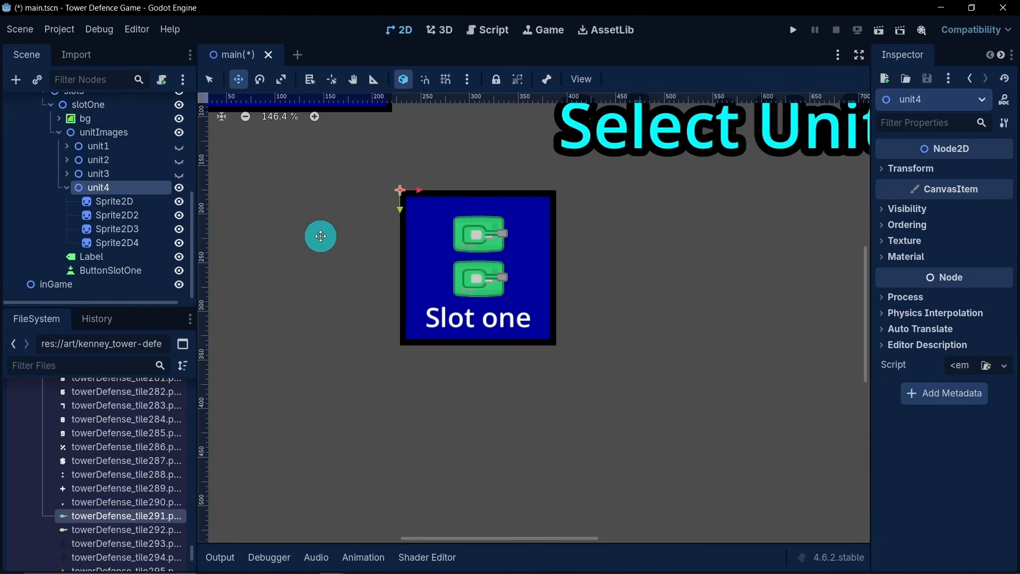
scroll(321, 236, down, 3)
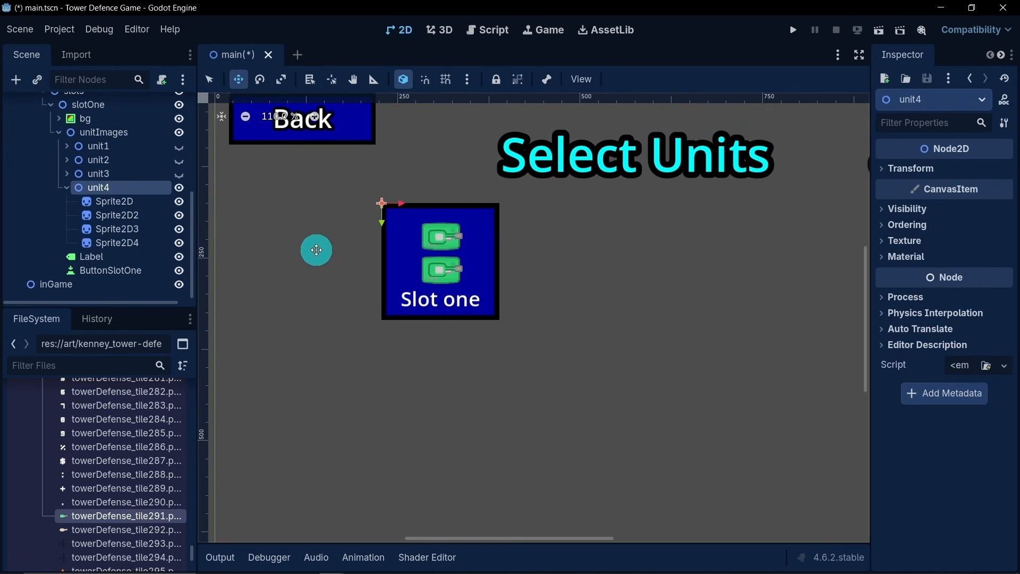
click(121, 230)
ctrl+click(122, 216)
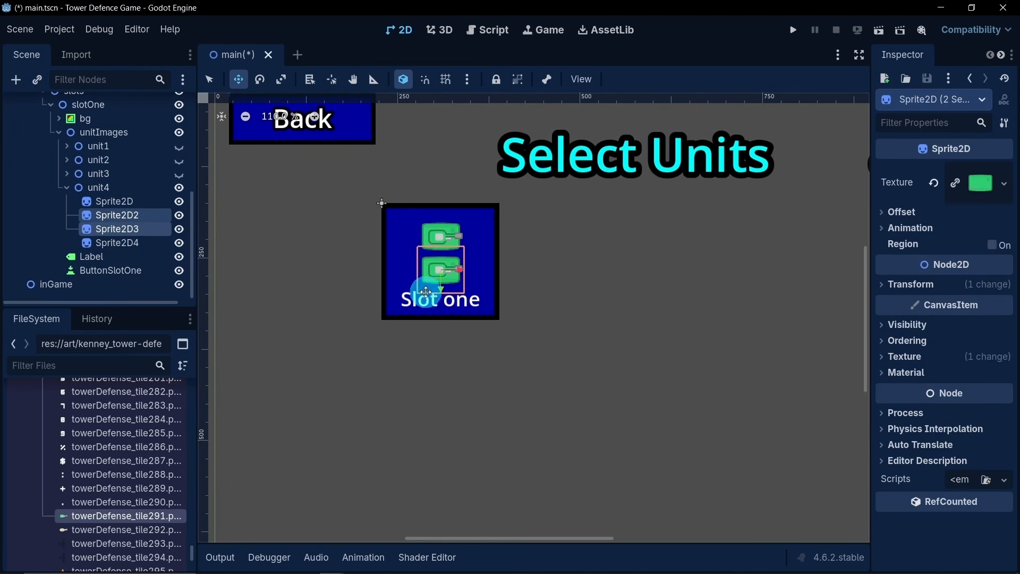
drag(440, 291, 443, 297)
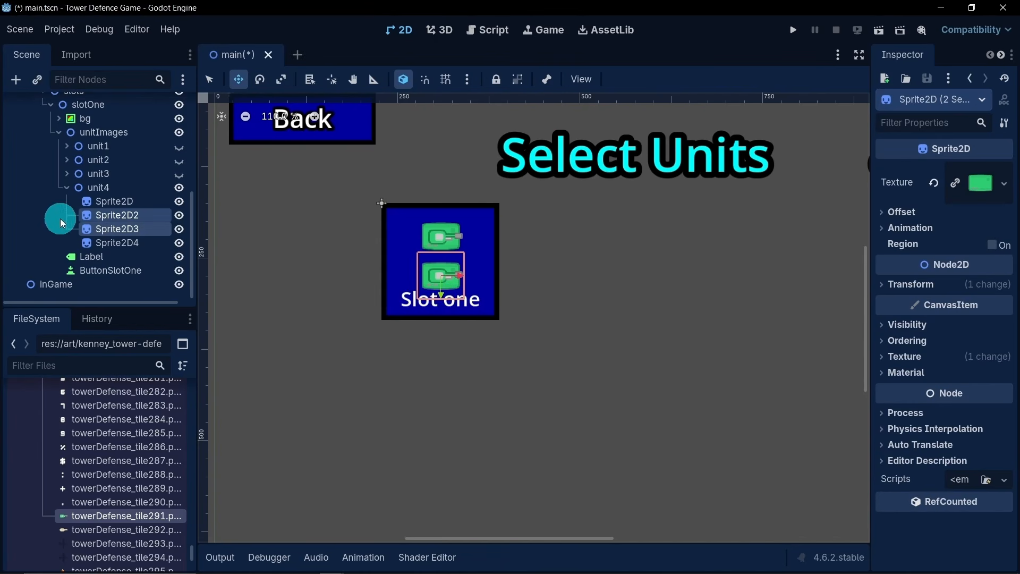
- Collapse unit4's children in the node tree and select the unit4 node
click(56, 196)
click(63, 188)
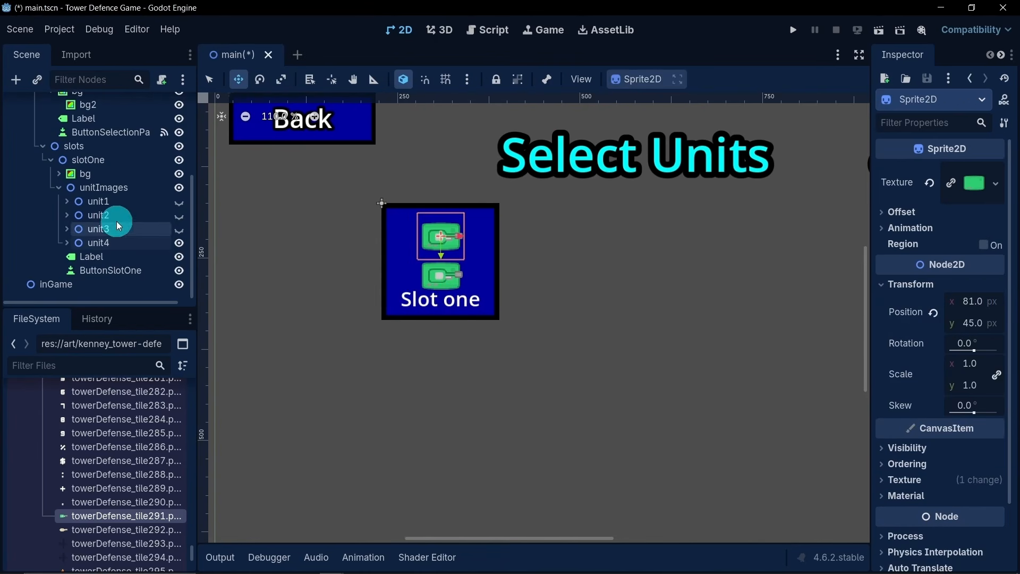
click(105, 241)
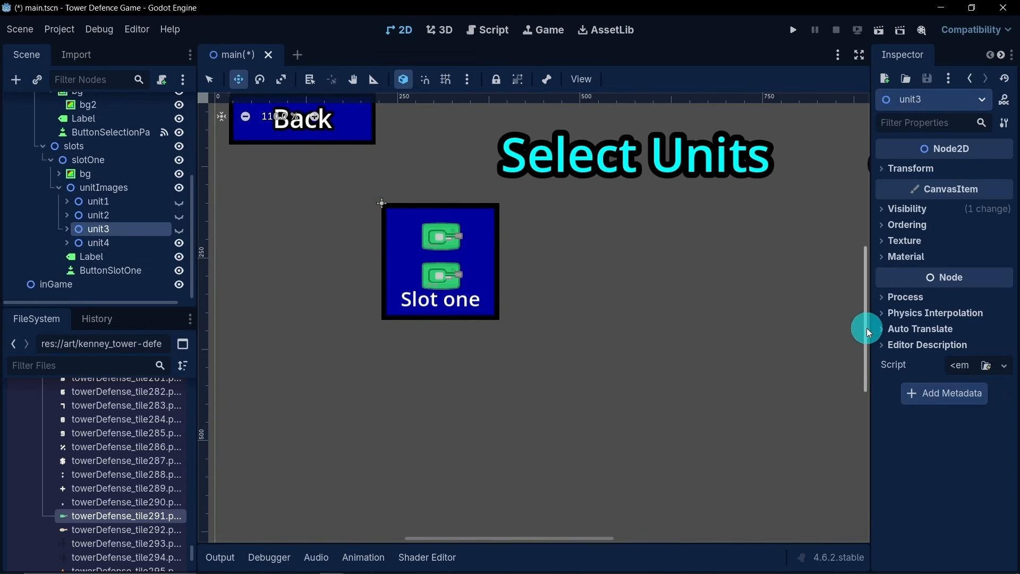
scroll(537, 287, down, 3)
scroll(421, 223, right, 1)
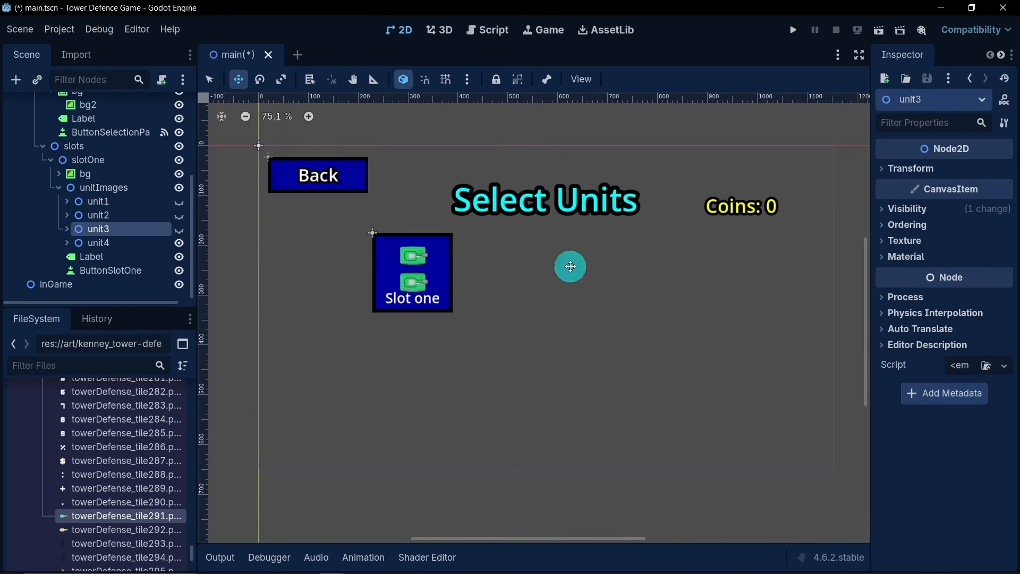
click(127, 244)
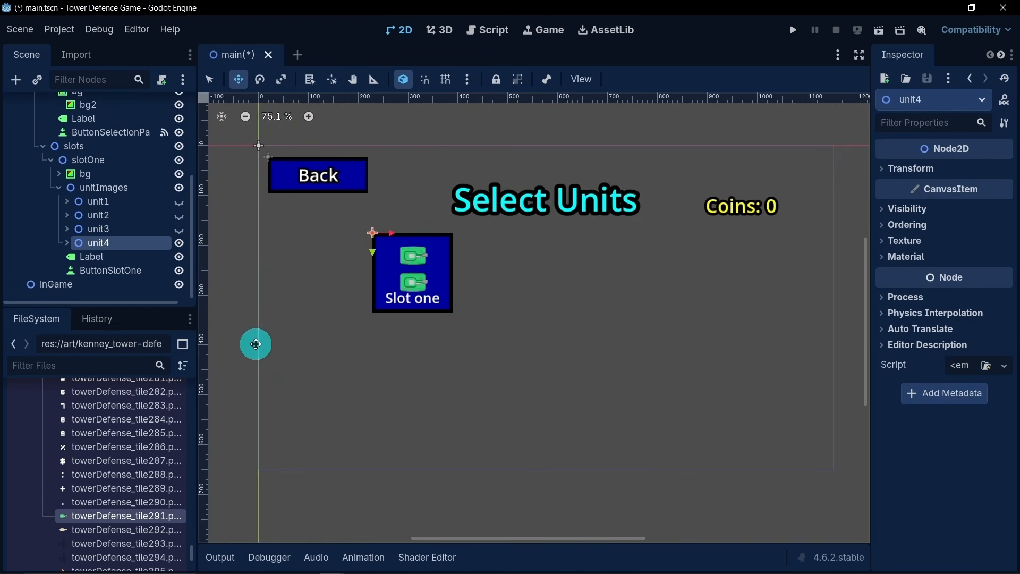
- Duplicate the unit4 node and delete Sprite2D2, Sprite2D3 and Sprite2D4 from the copy
key(ctrl+d)
scroll(121, 263, down, 3)
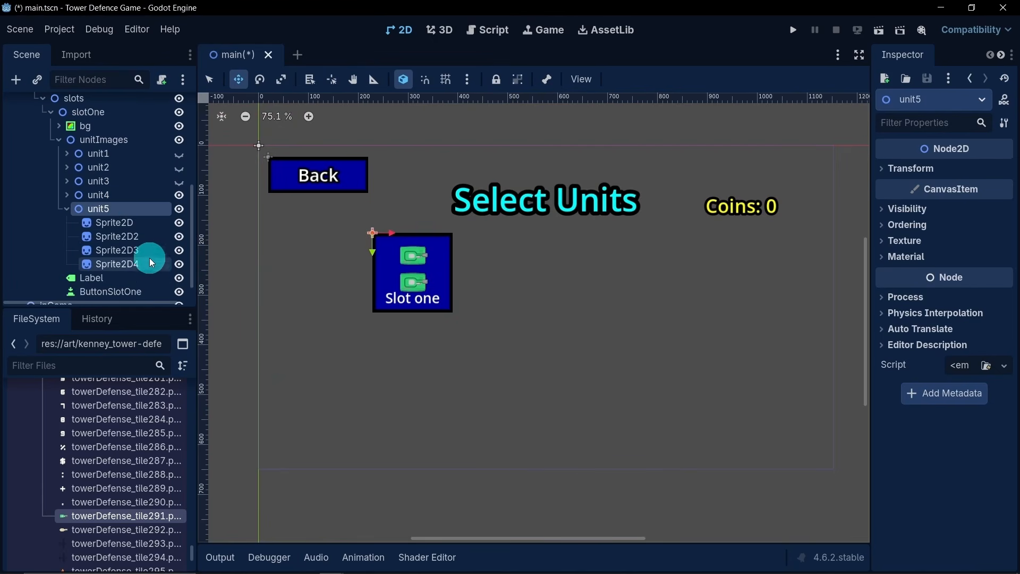
click(136, 223)
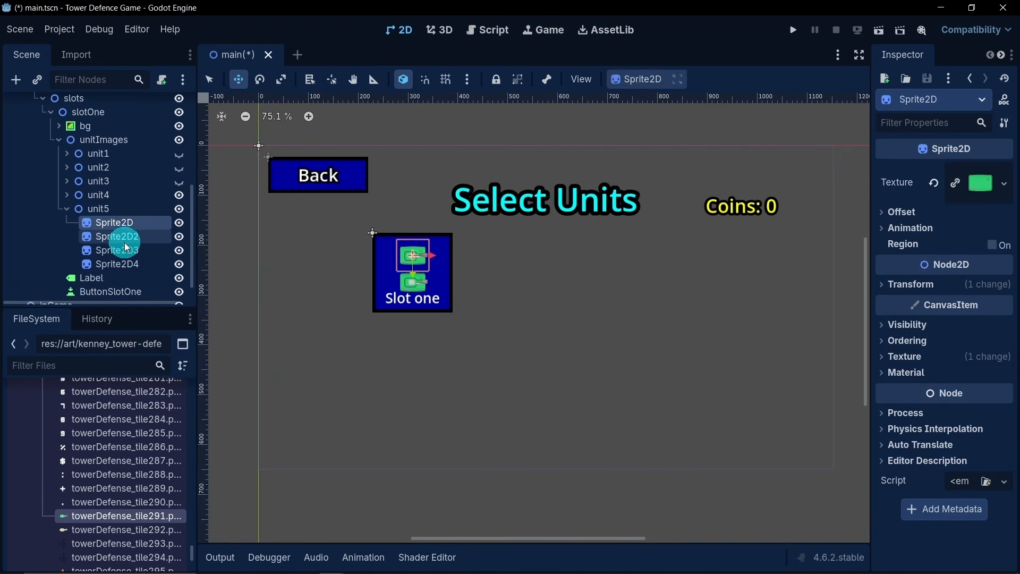
click(125, 241)
shift+click(128, 264)
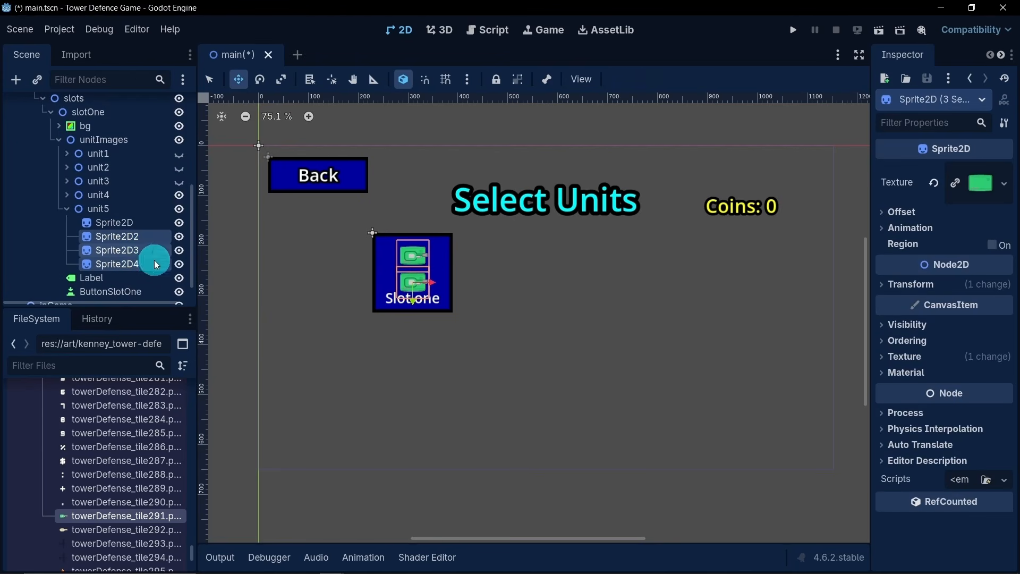
key(Delete)
click(497, 308)
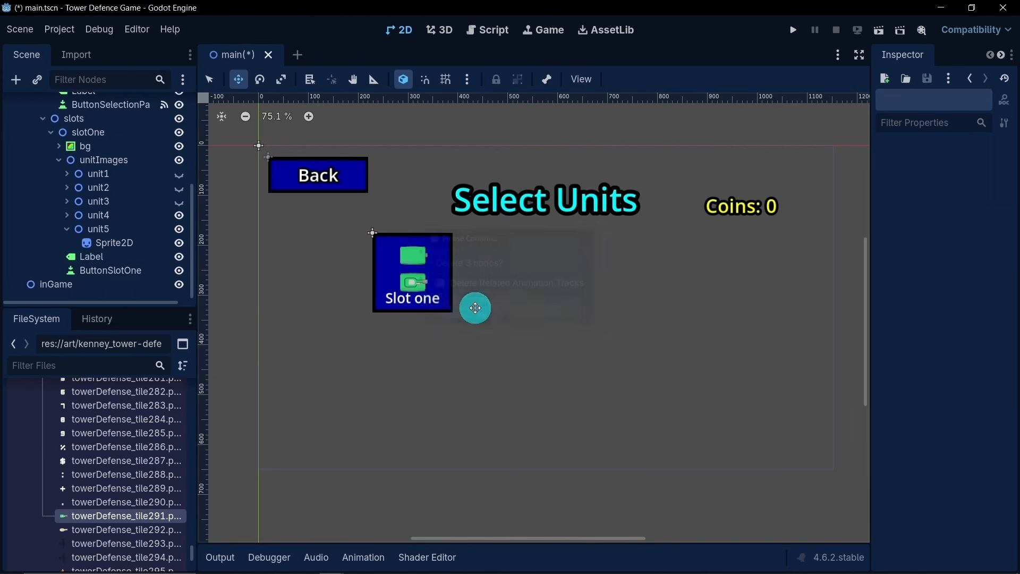
- Hide unit4 and change the texture of unit5's remaining sprite to towerDefense_tile180.png
click(178, 215)
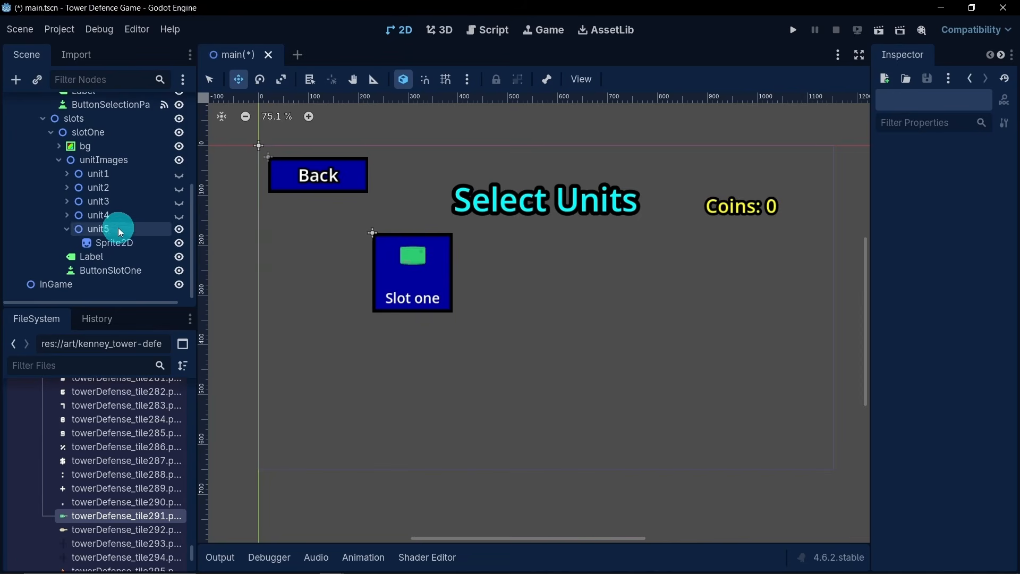
scroll(126, 456, down, 4)
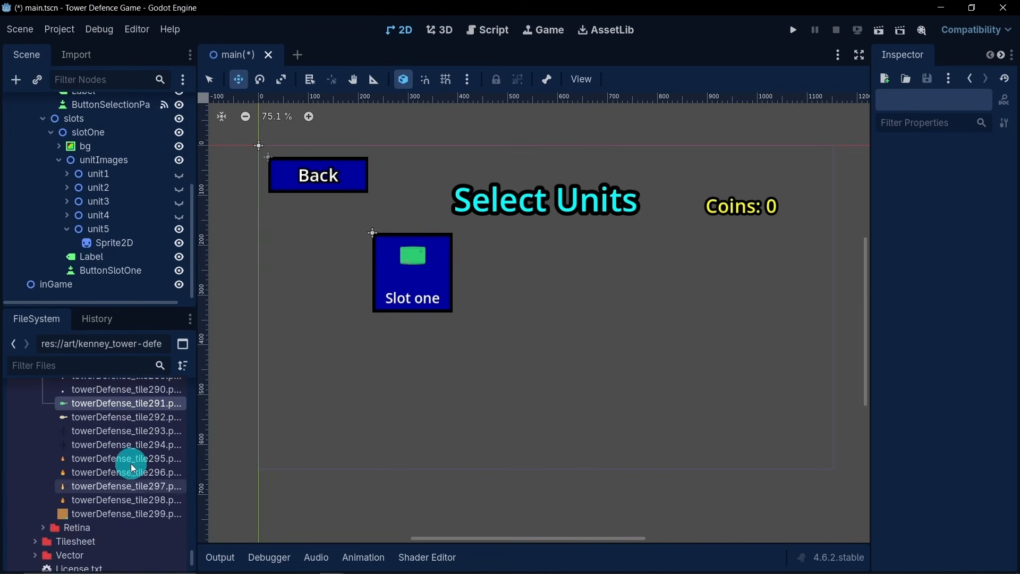
scroll(133, 468, up, 10)
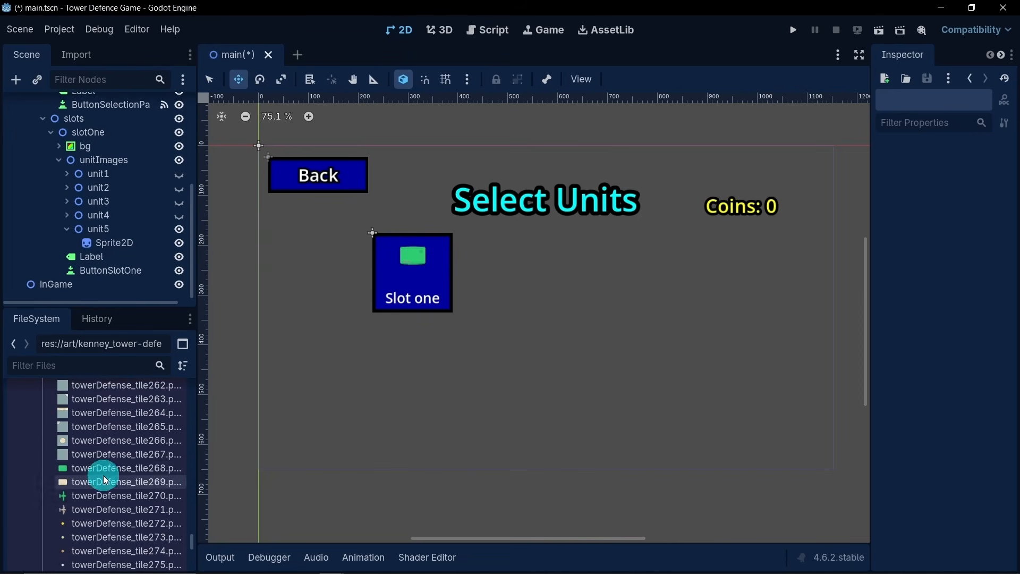
scroll(104, 480, up, 9)
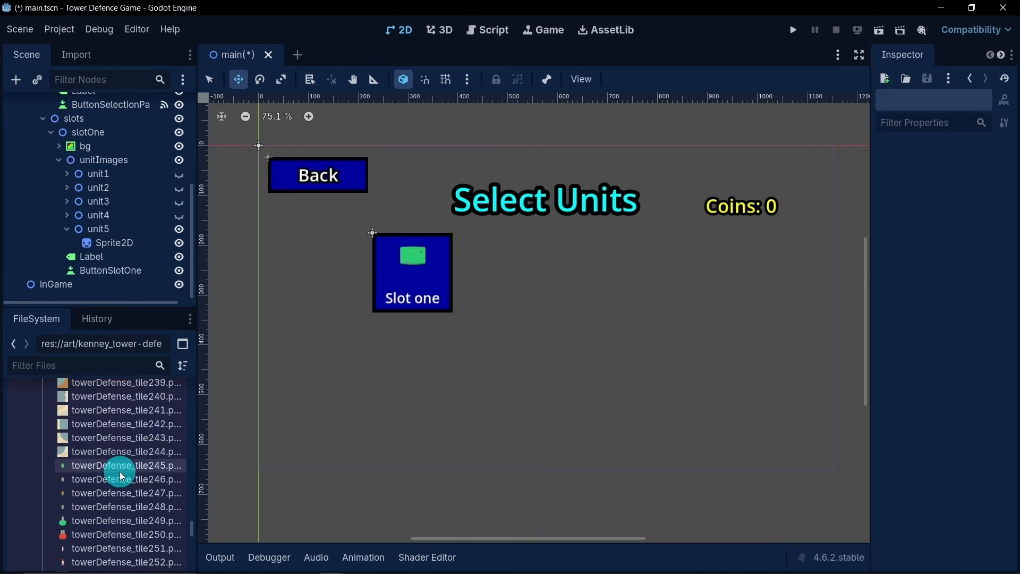
scroll(120, 476, up, 8)
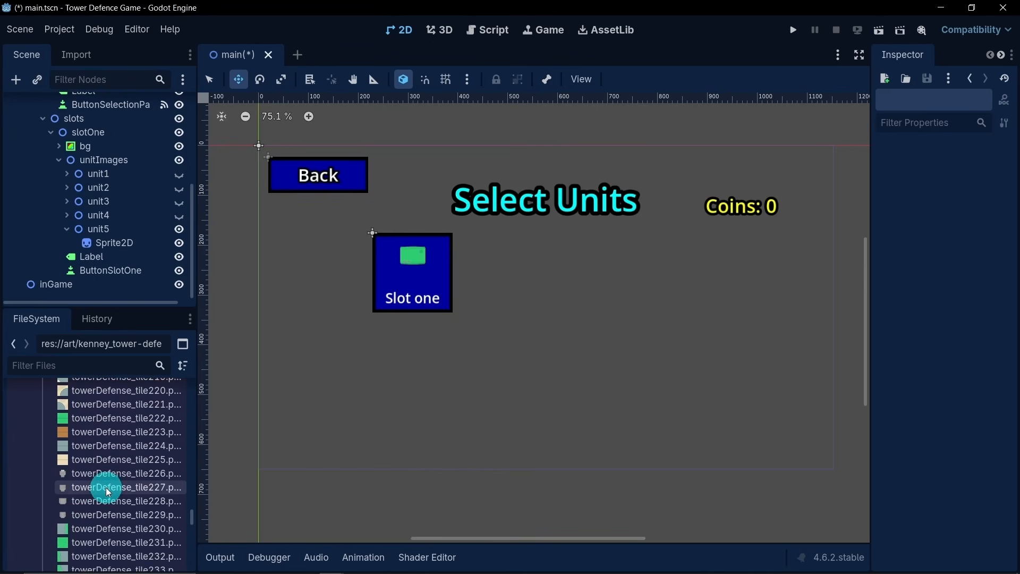
scroll(107, 491, up, 13)
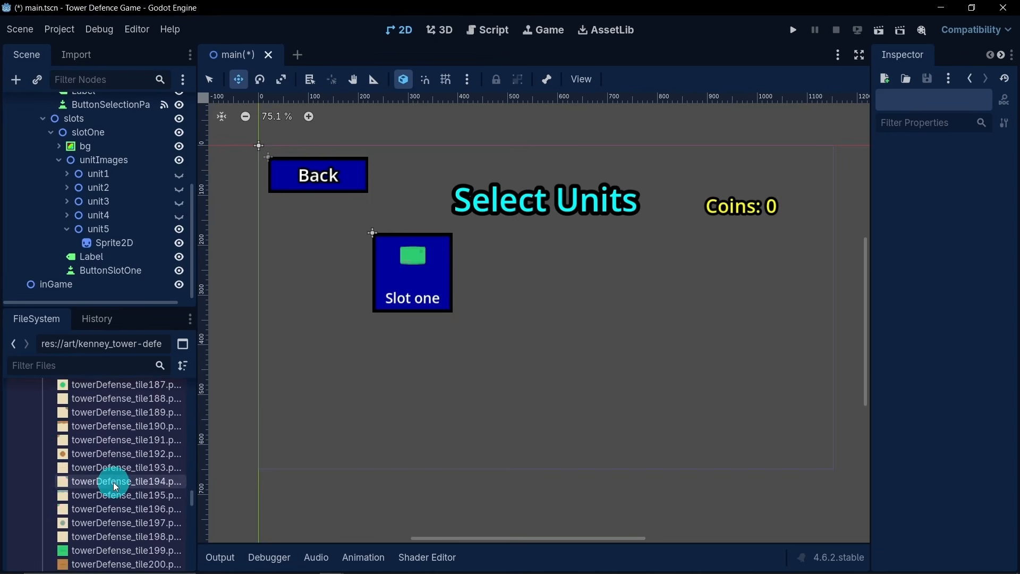
scroll(115, 485, up, 6)
mouse_move(113, 493)
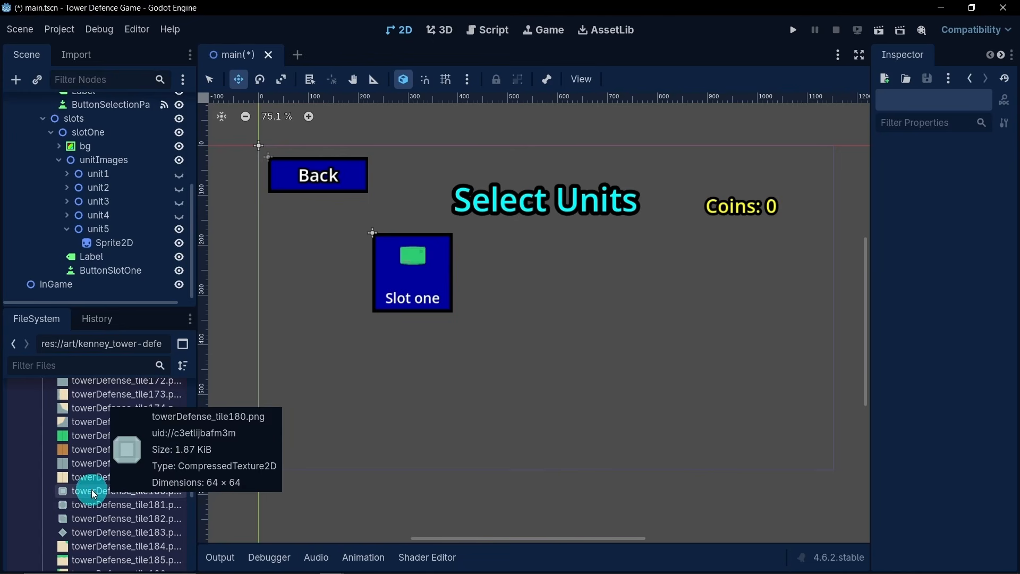
drag(107, 494, 119, 245)
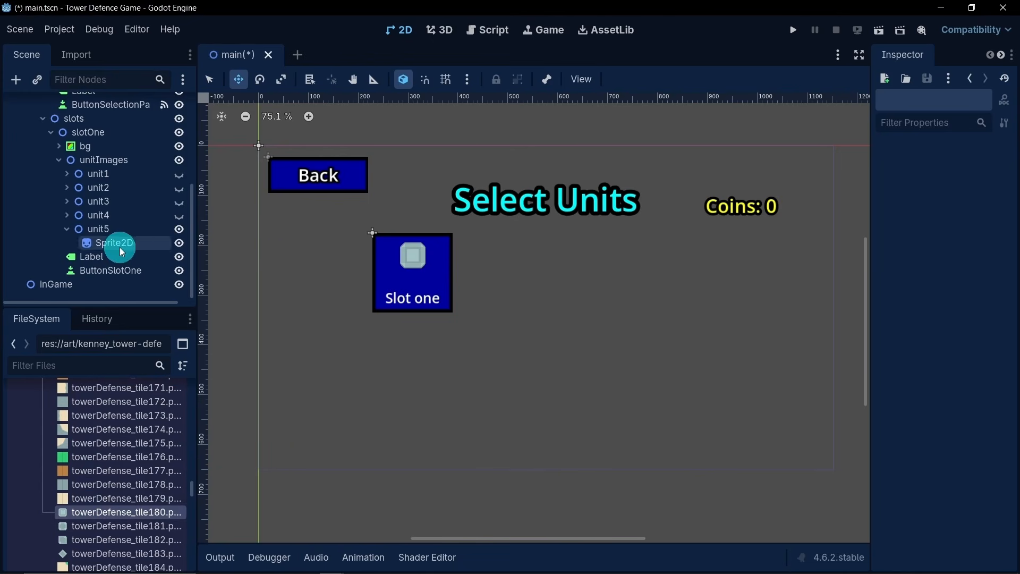
- Scale unit5's sprite to 1.7 on both axes and move it down 30 px to y 75 px within the slot
click(120, 243)
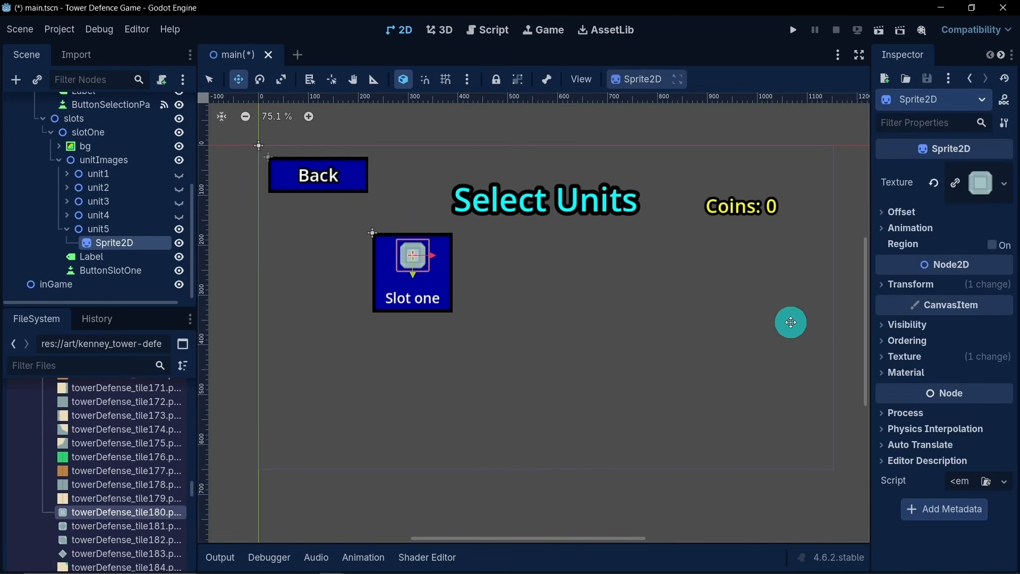
click(910, 286)
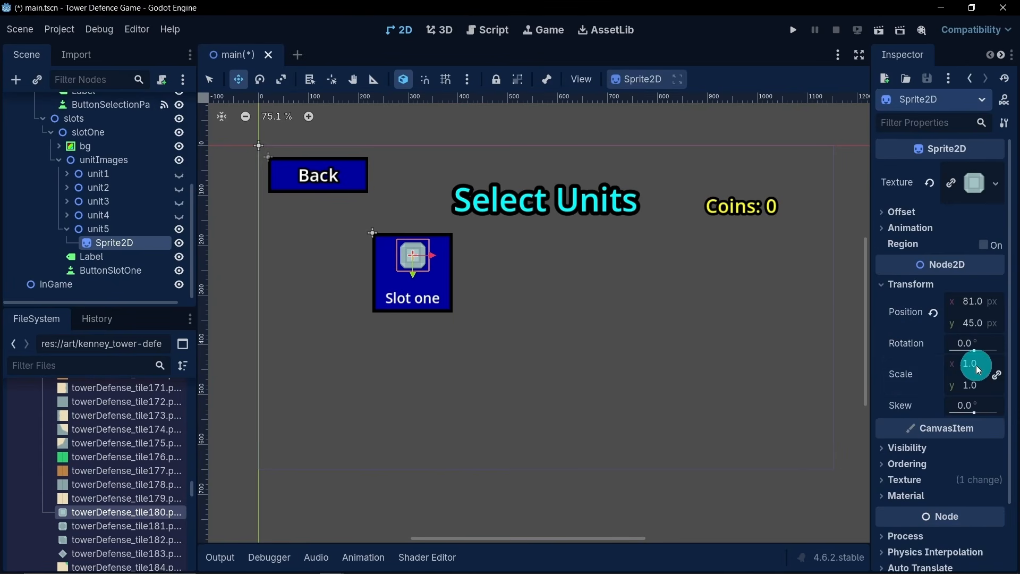
text(2)
key(Return)
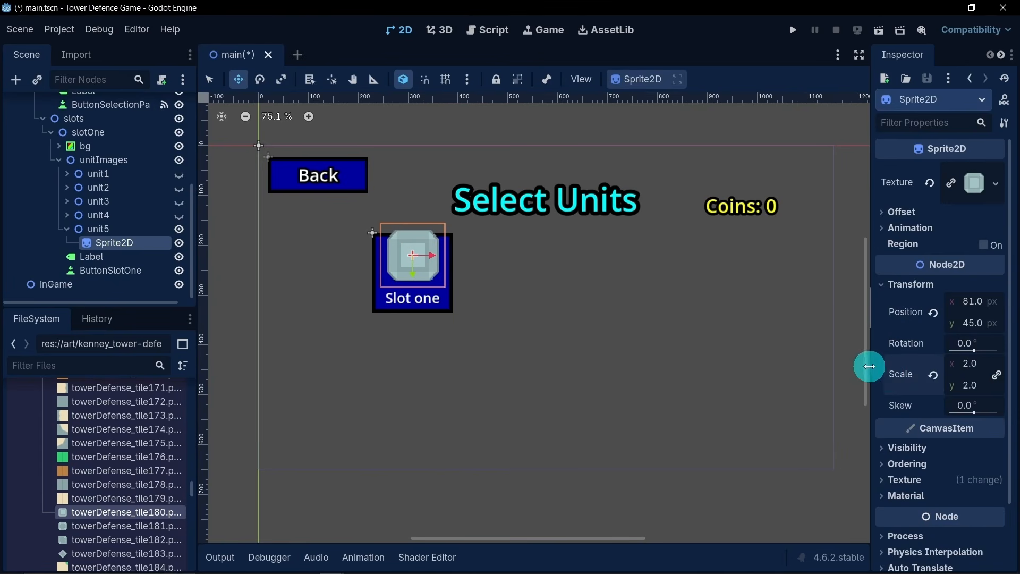
text(1)
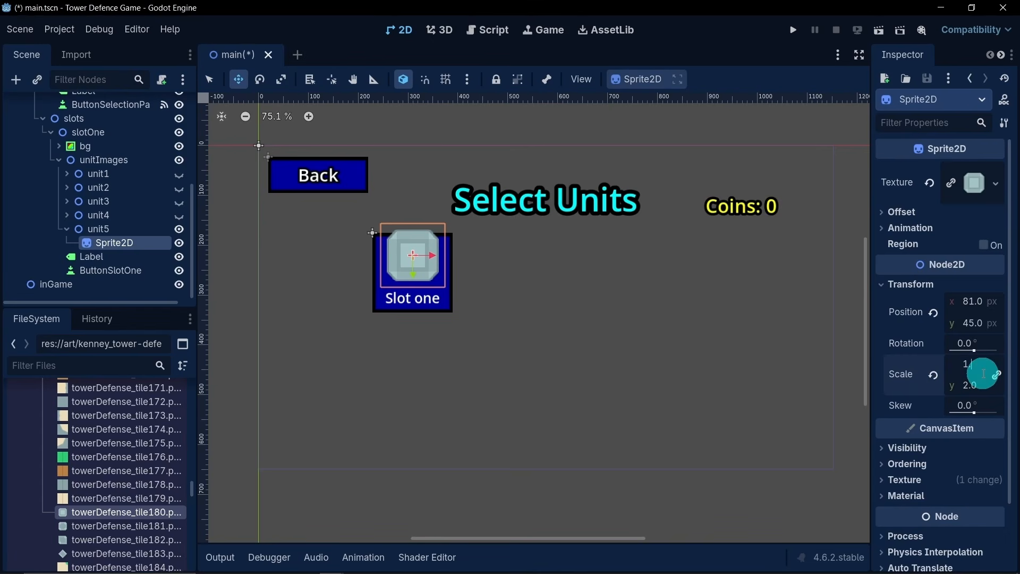
text(.7)
key(Return)
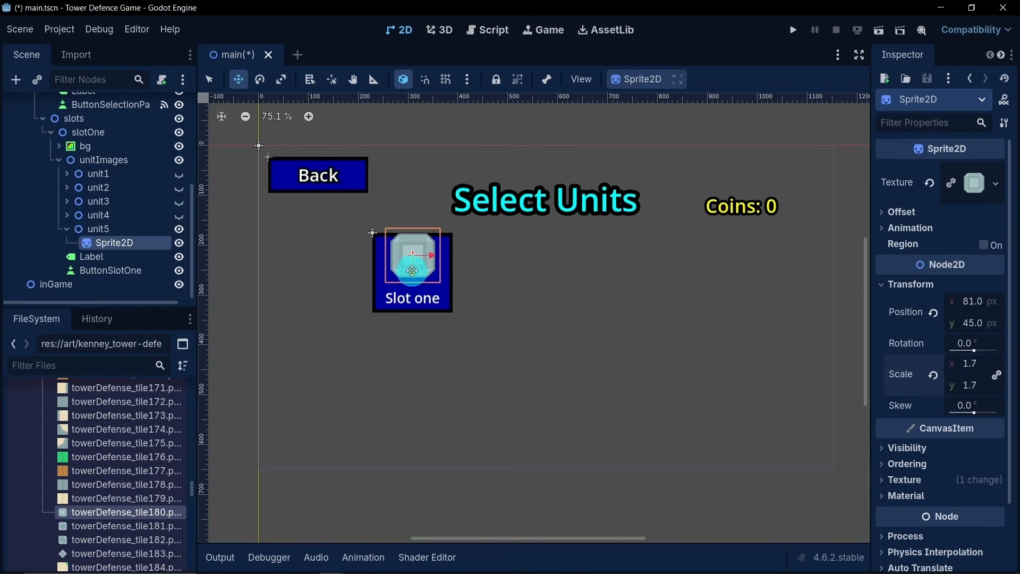
drag(412, 274, 414, 287)
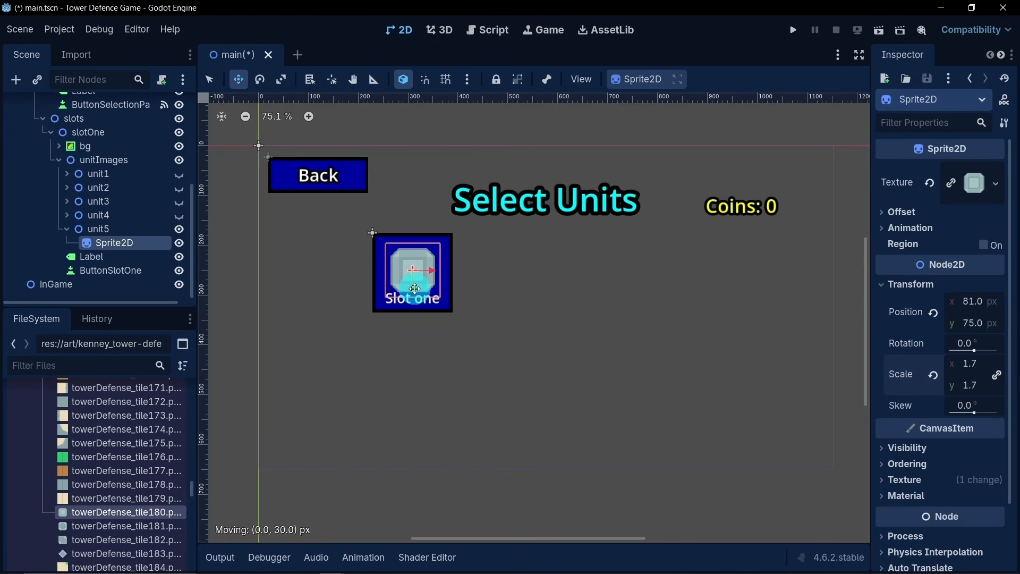
- Duplicate unit5's Sprite2D inside the unit5 node
click(98, 230)
click(114, 243)
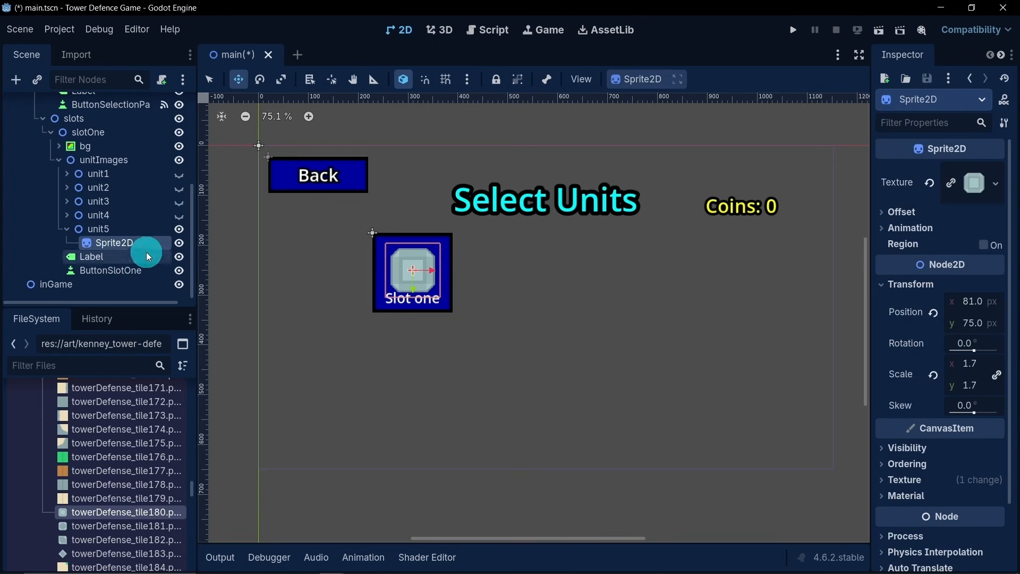
click(110, 230)
click(115, 243)
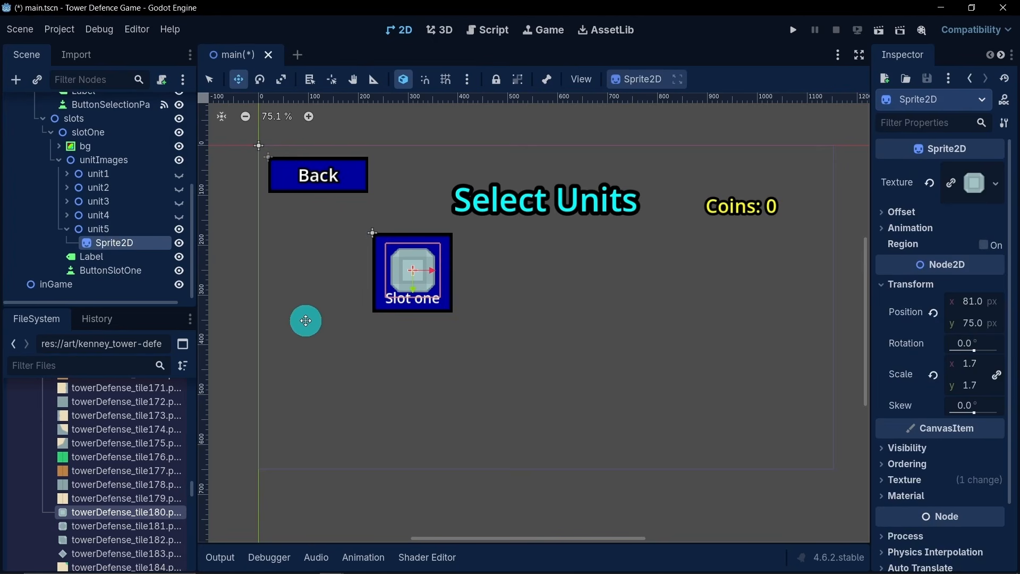
key(ctrl+d)
- Look through the tower defence tile images for a suitable shape for unit5's second sprite
scroll(106, 494, down, 2)
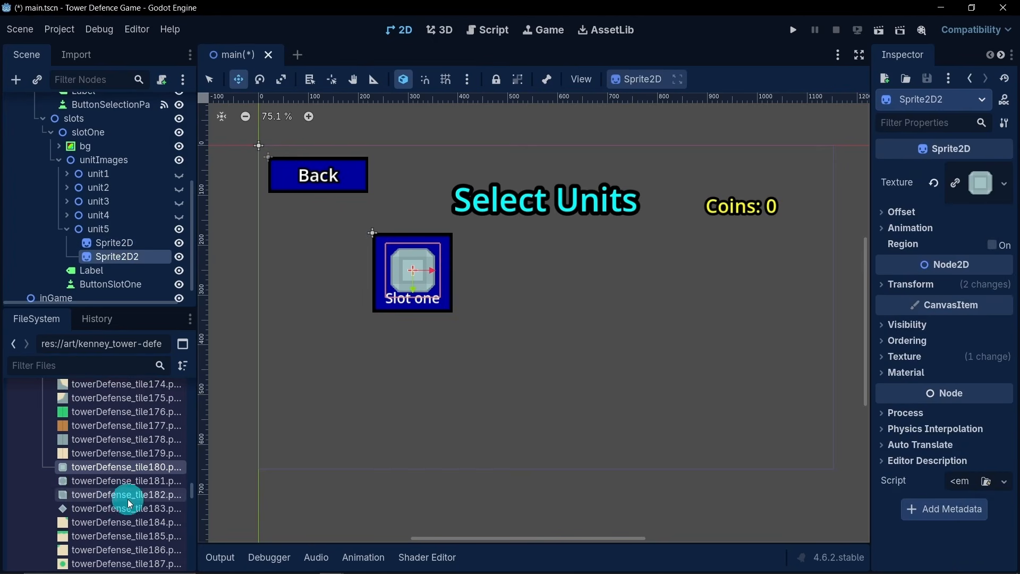
scroll(120, 498, down, 3)
scroll(136, 482, down, 5)
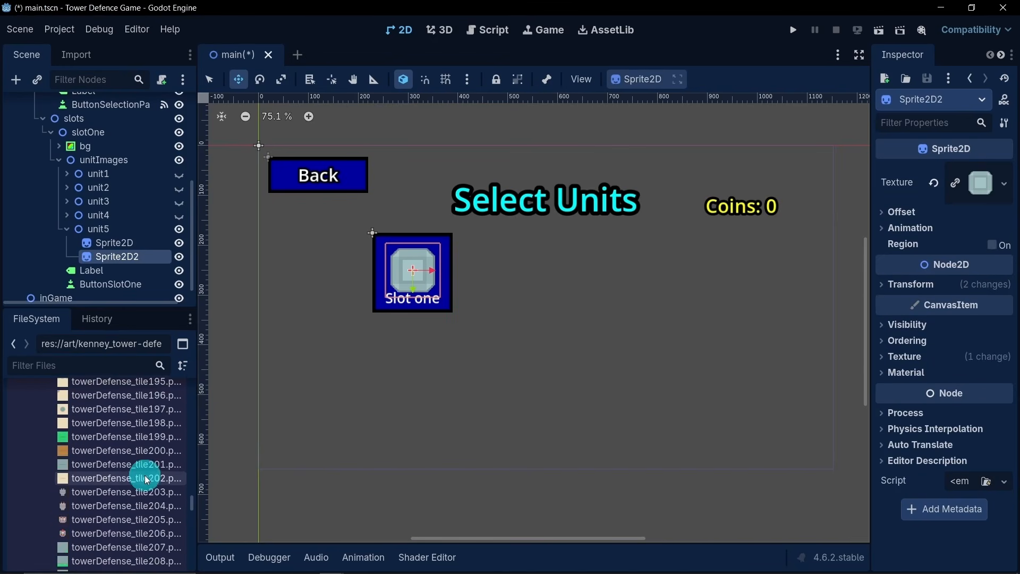
scroll(144, 476, down, 9)
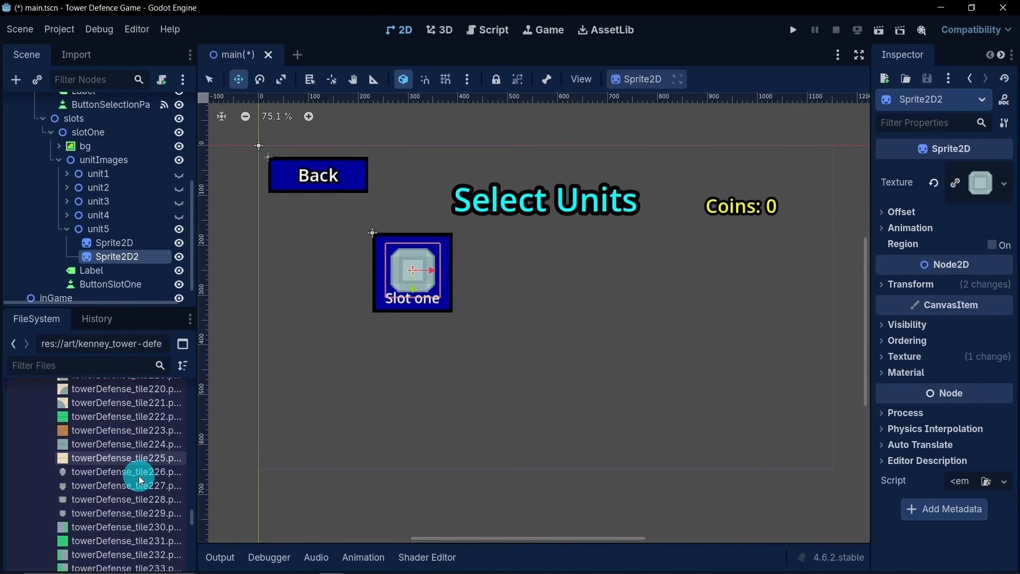
scroll(138, 476, down, 11)
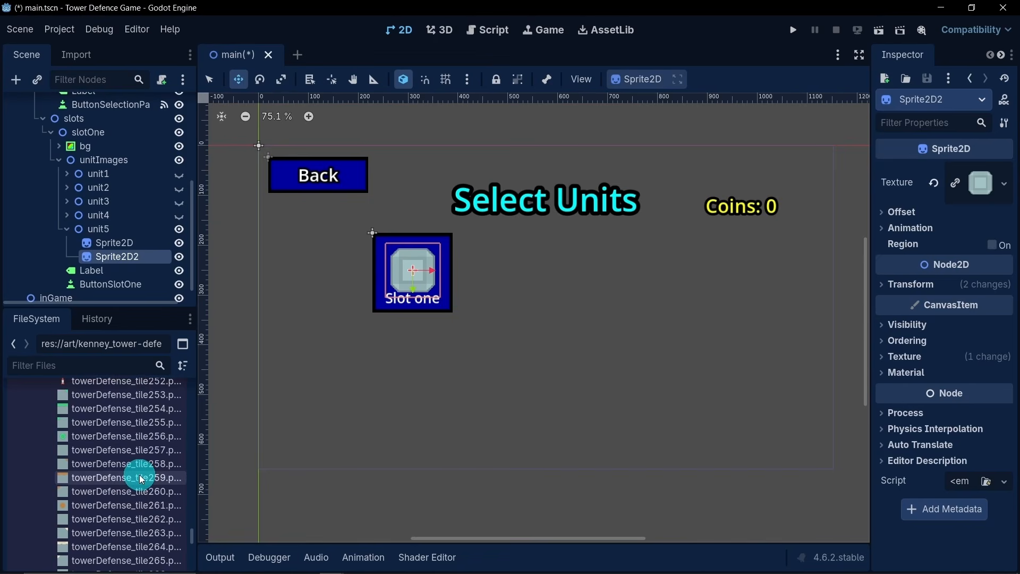
scroll(139, 477, down, 11)
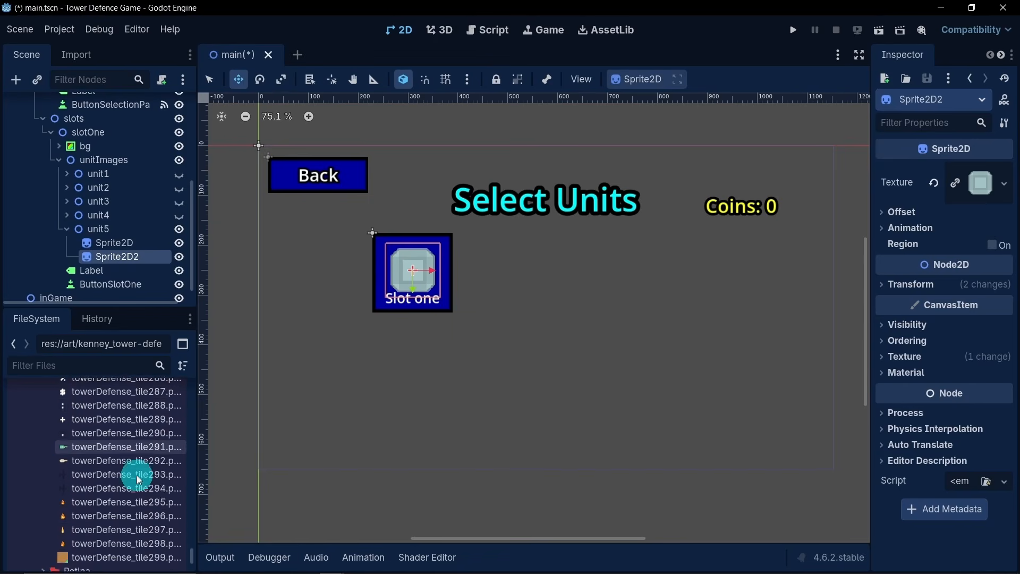
scroll(137, 474, up, 16)
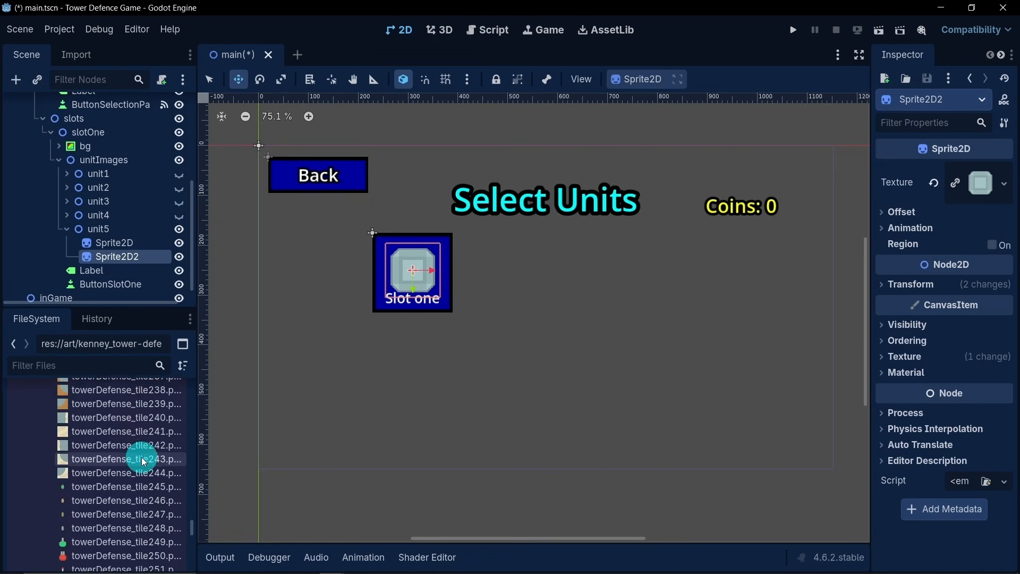
scroll(144, 461, up, 12)
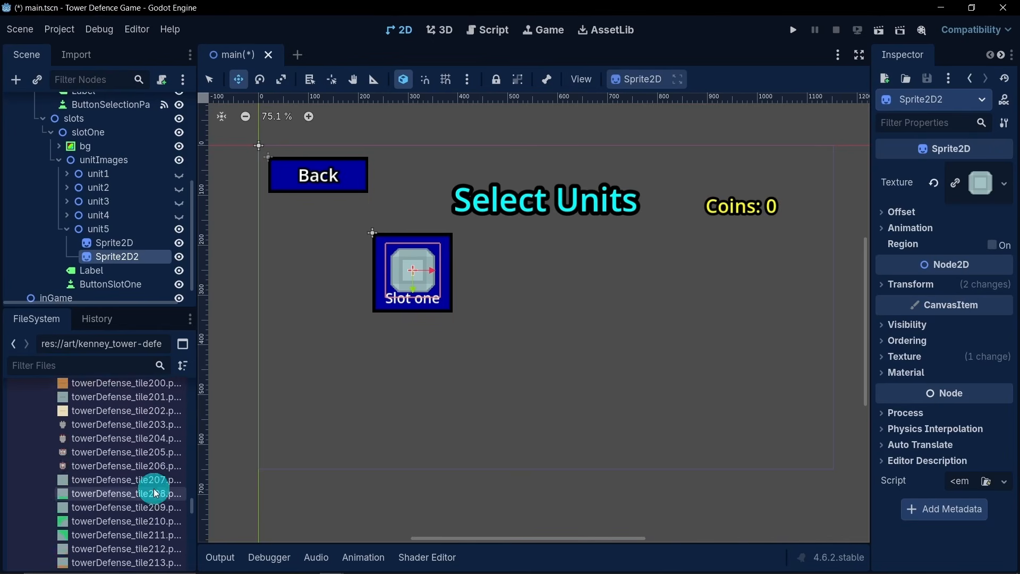
scroll(155, 491, up, 10)
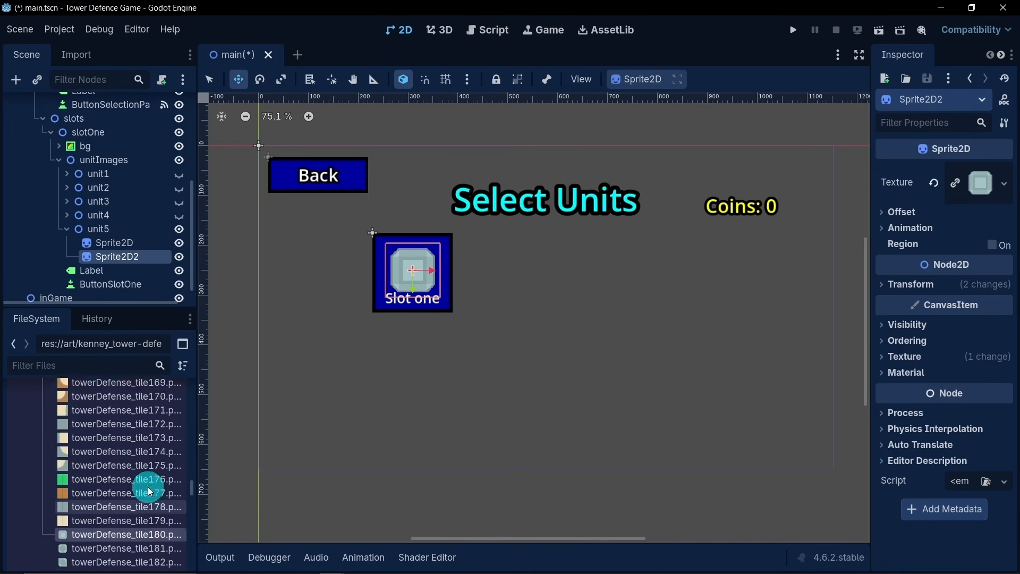
scroll(150, 490, up, 16)
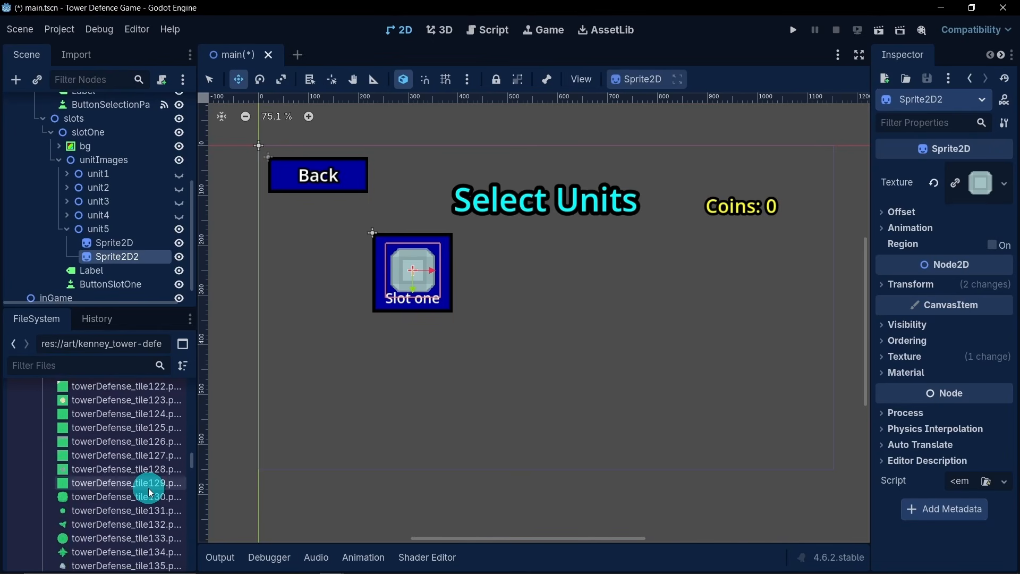
scroll(149, 492, down, 2)
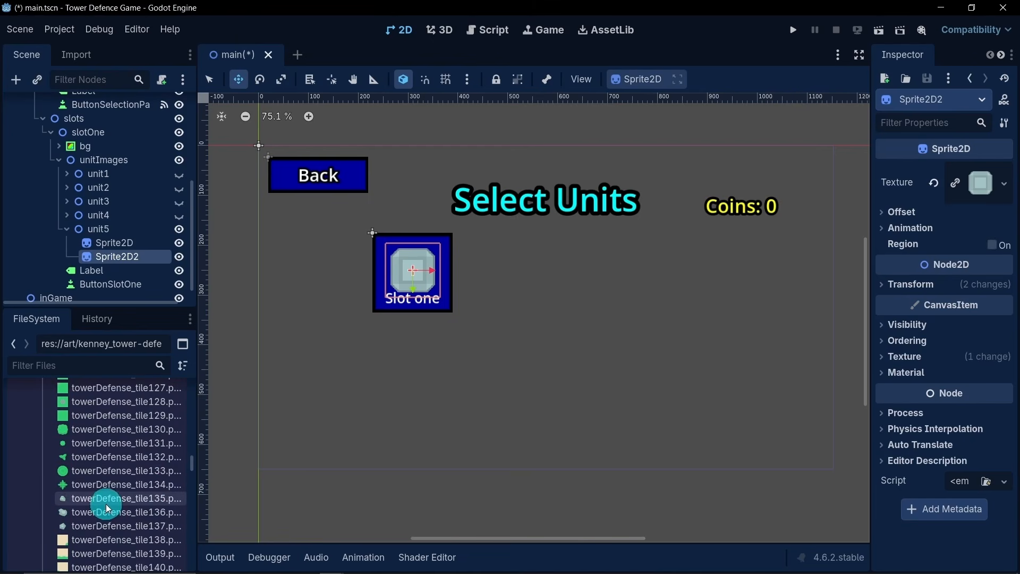
mouse_move(102, 448)
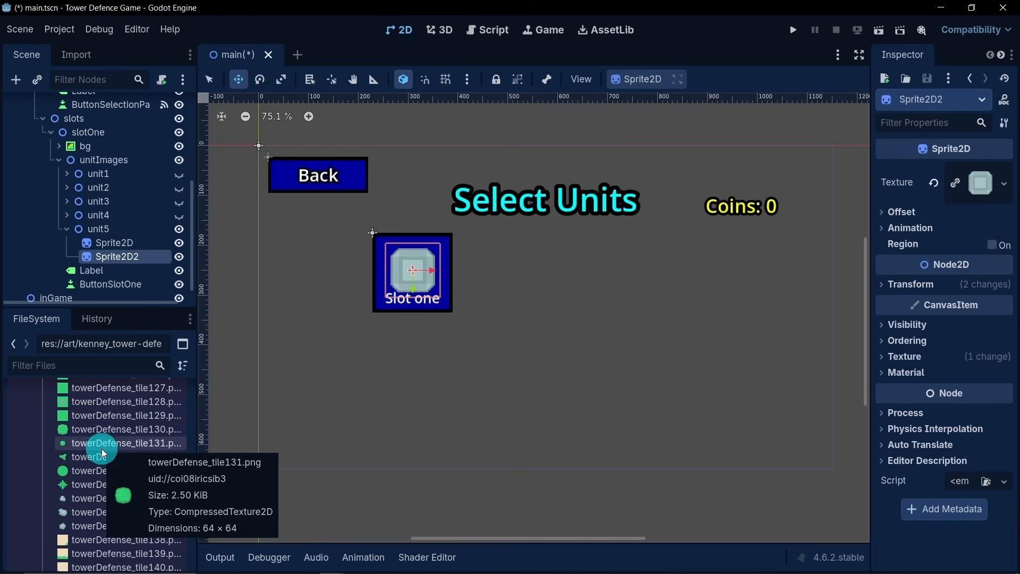
scroll(110, 446, up, 15)
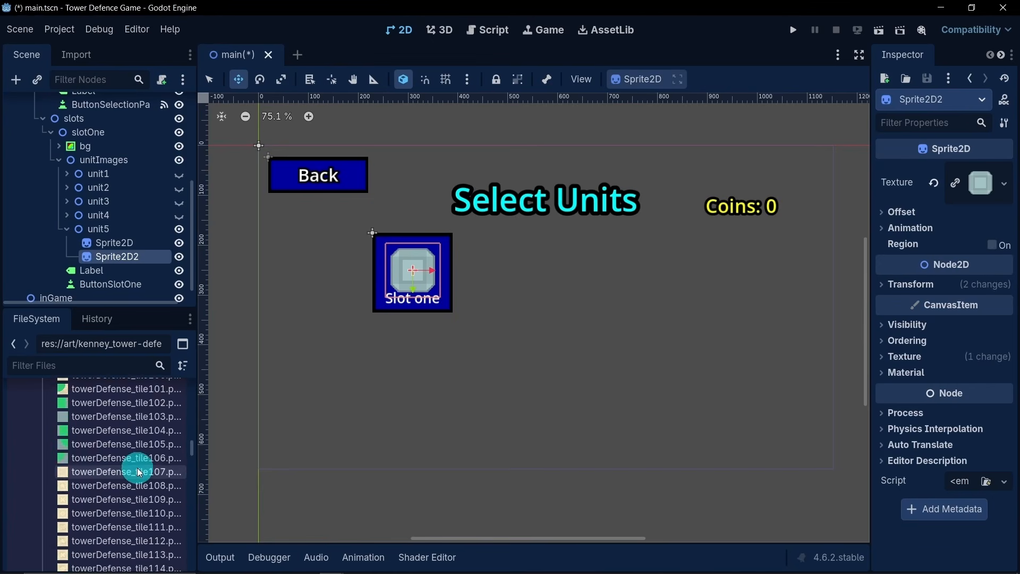
scroll(135, 470, up, 18)
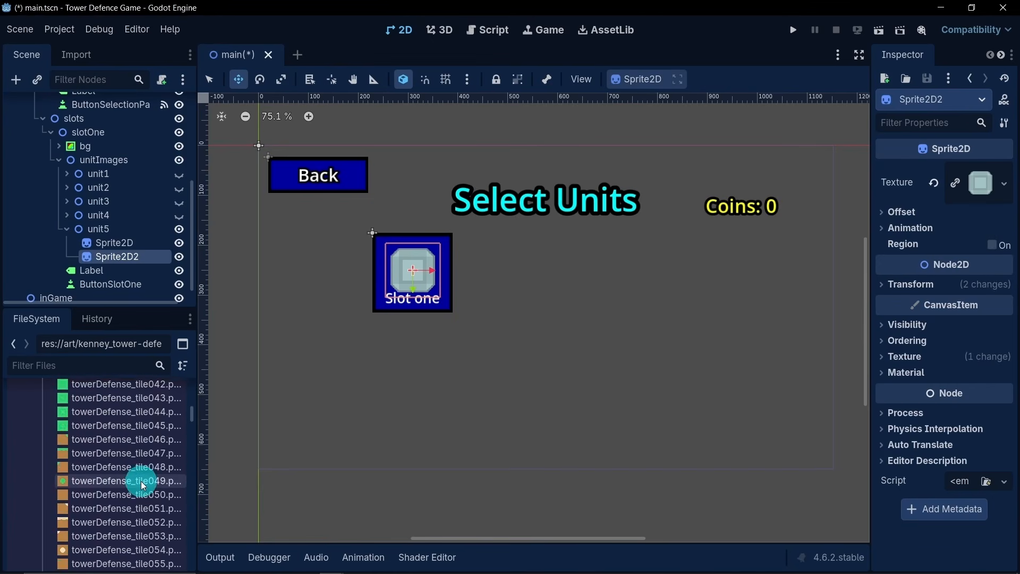
scroll(160, 500, up, 10)
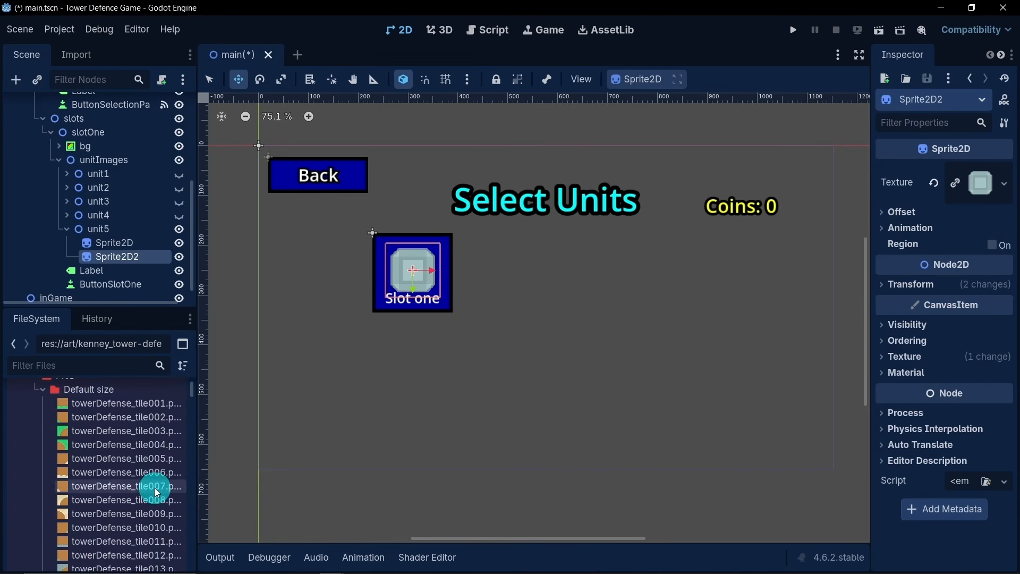
scroll(157, 493, down, 15)
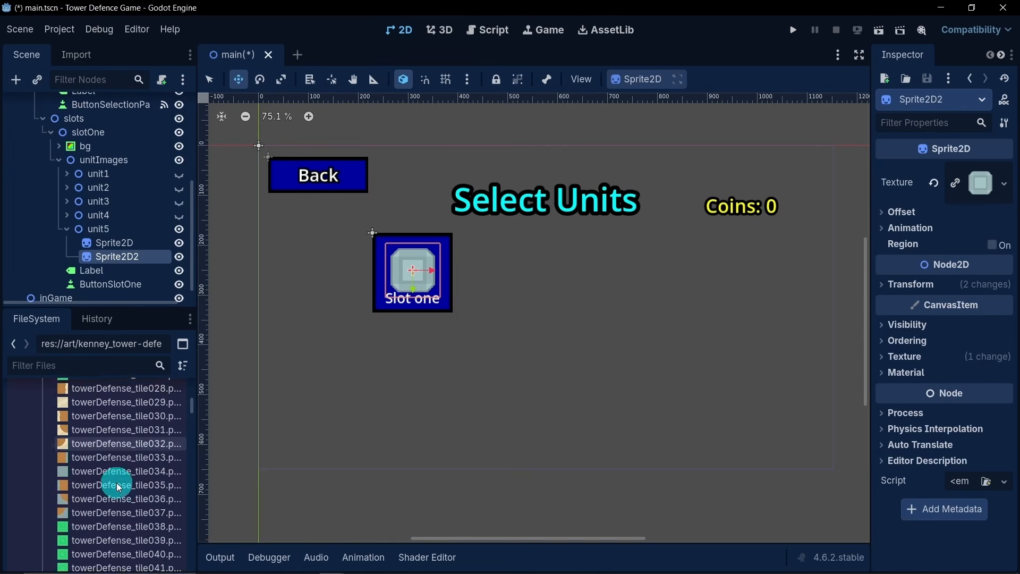
scroll(134, 510, down, 14)
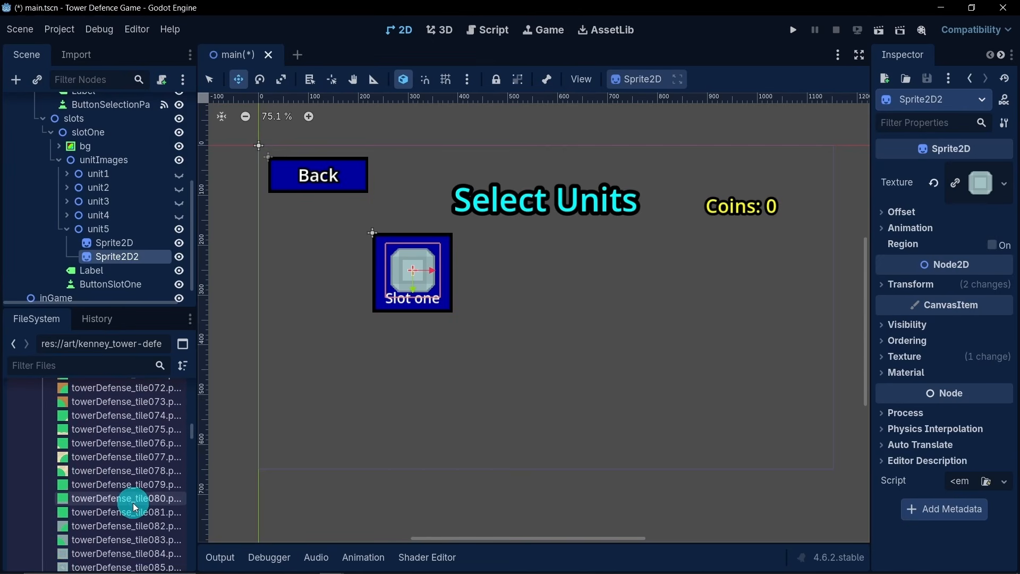
scroll(130, 502, down, 11)
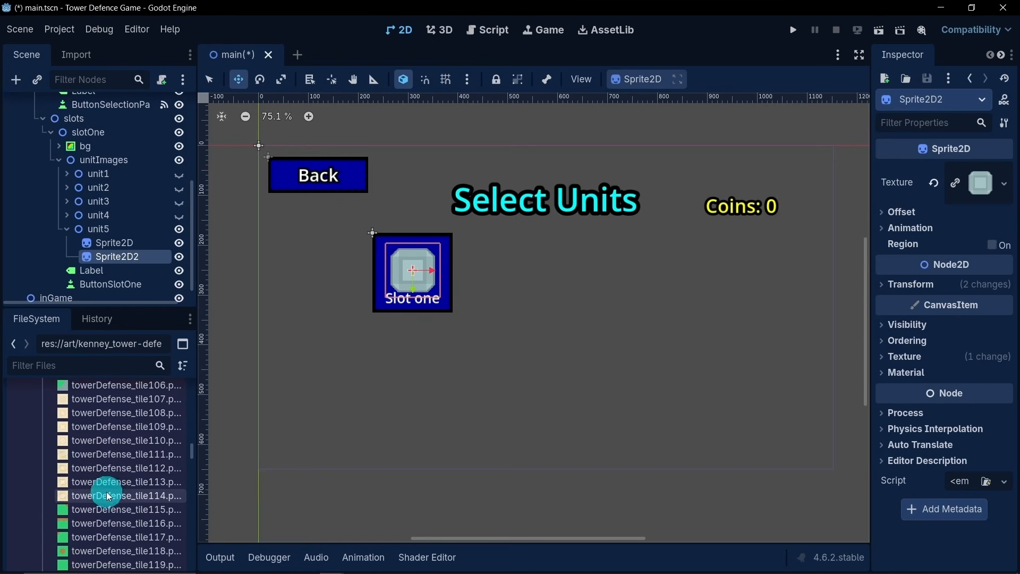
scroll(108, 493, down, 2)
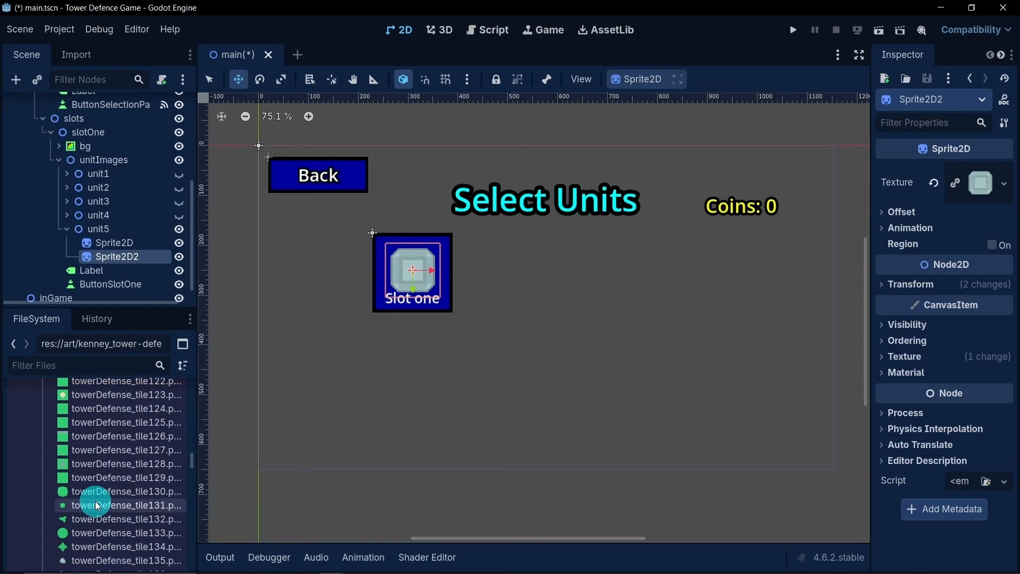
mouse_move(96, 504)
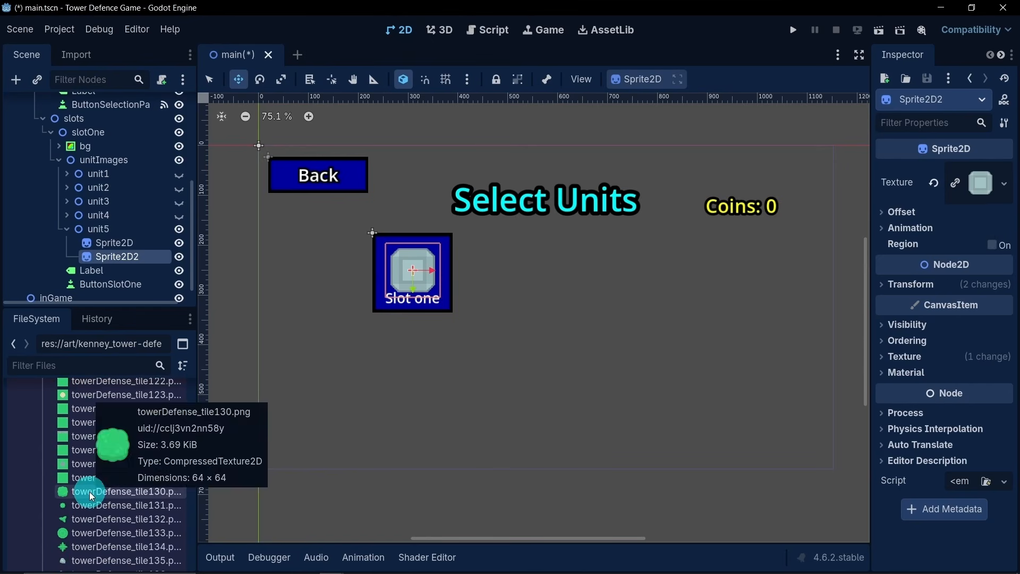
- Change the texture of unit5's Sprite2D2 to the small round towerDefense_tile275.png
scroll(89, 492, down, 2)
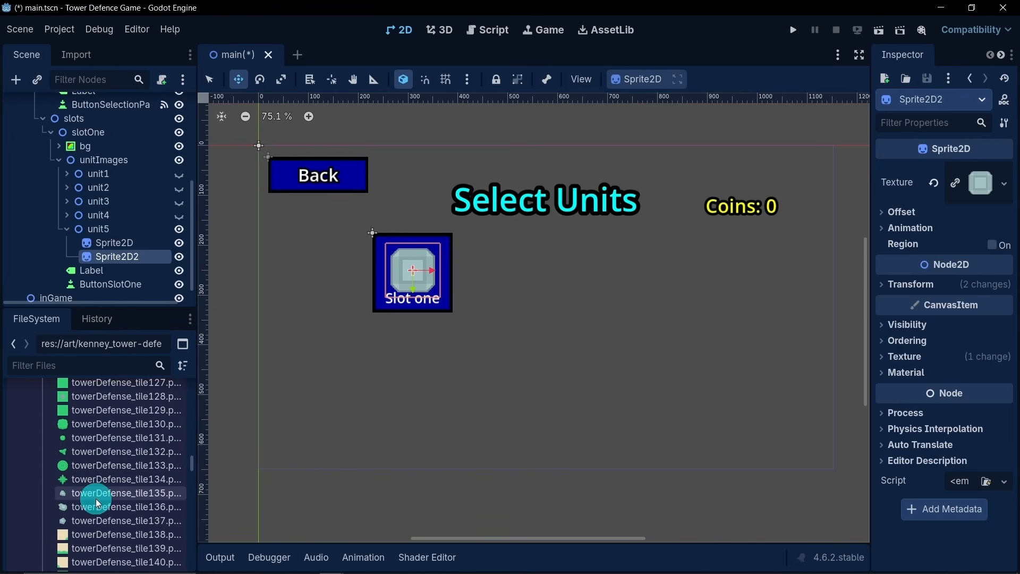
scroll(98, 504, down, 8)
scroll(100, 504, down, 9)
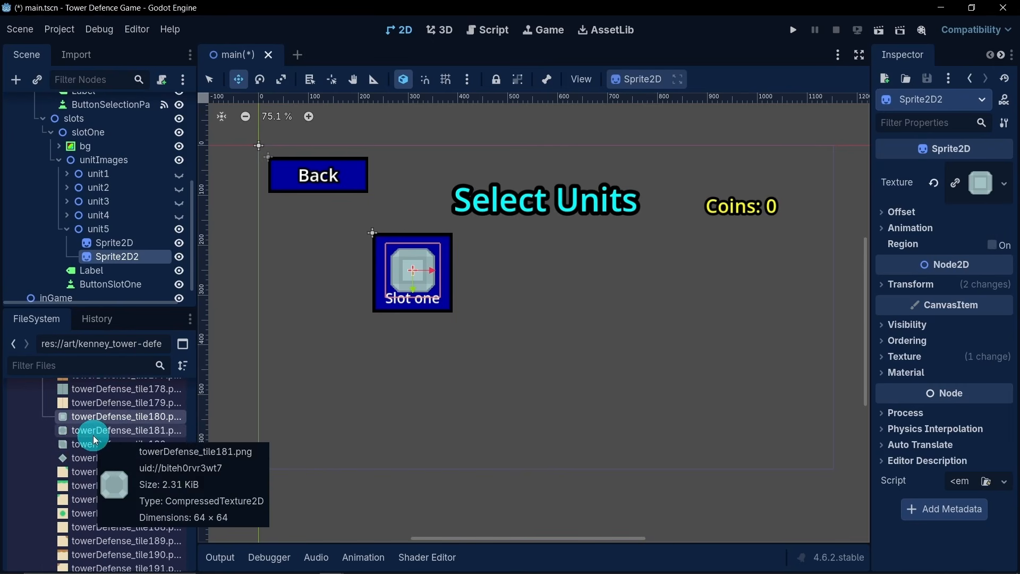
scroll(101, 461, down, 9)
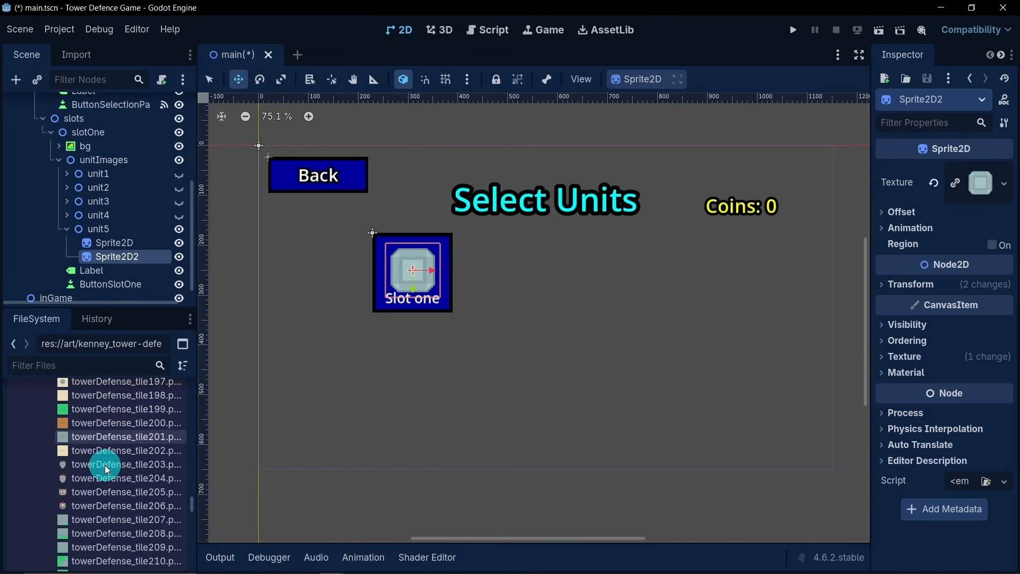
scroll(108, 476, down, 11)
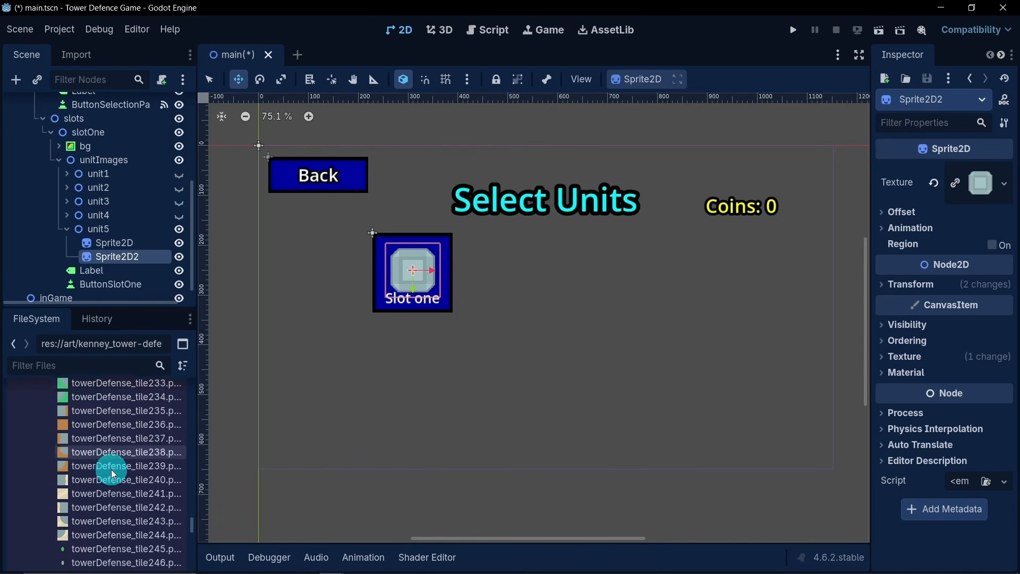
scroll(112, 473, down, 9)
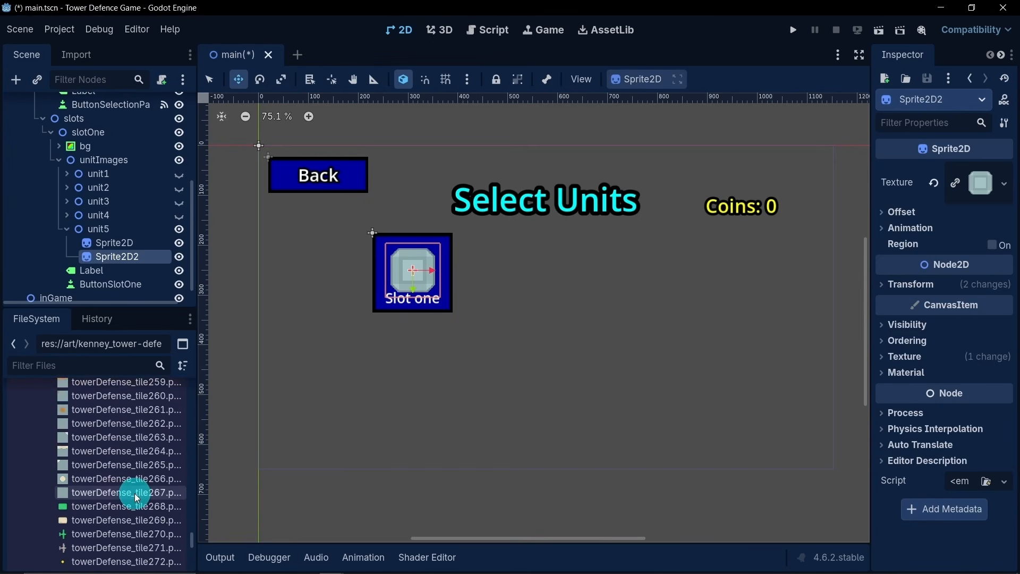
scroll(133, 489, down, 2)
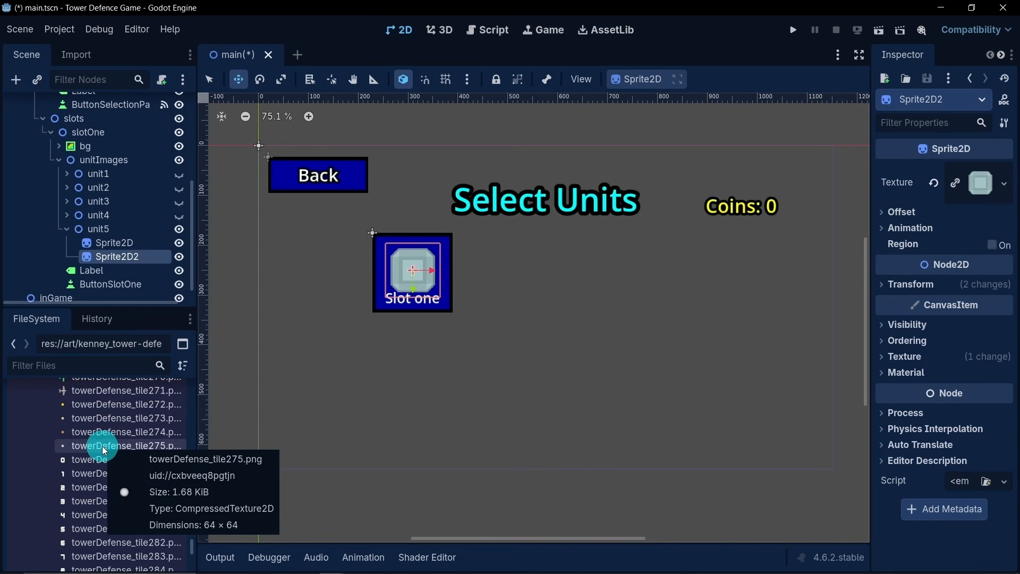
drag(102, 446, 133, 241)
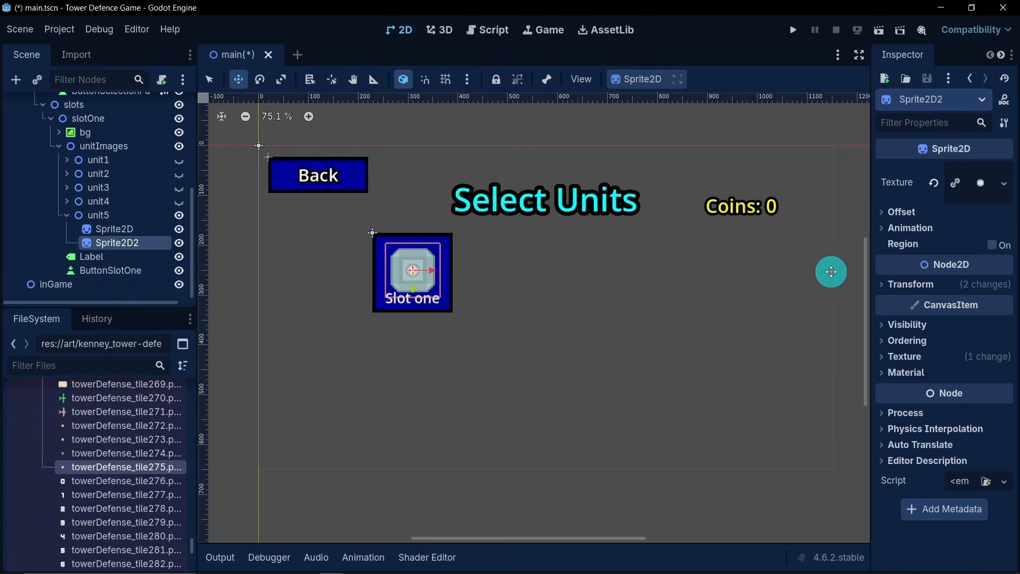
- Scale unit5's Sprite2D2 to 3.0 on both axes
click(903, 285)
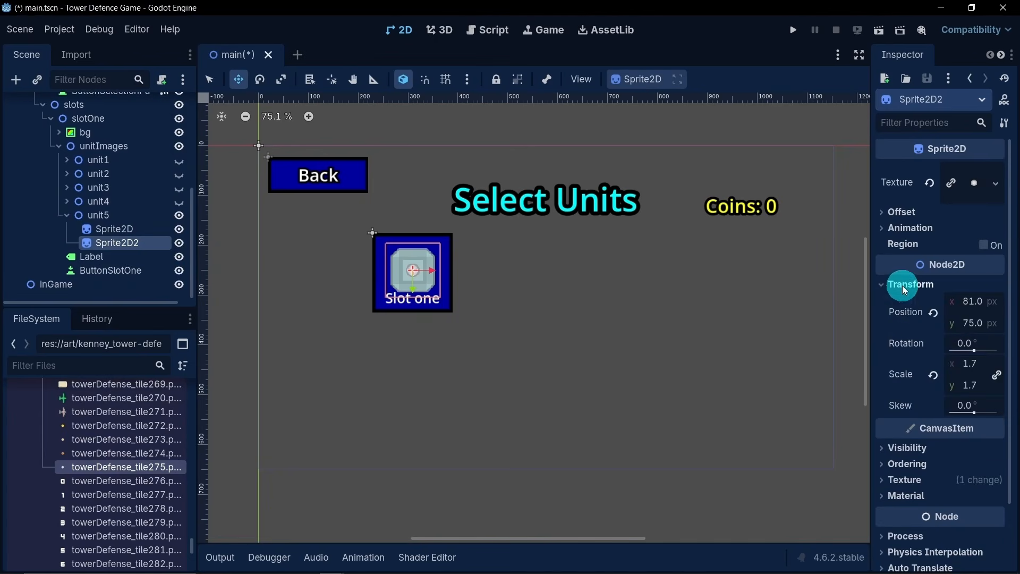
click(979, 366)
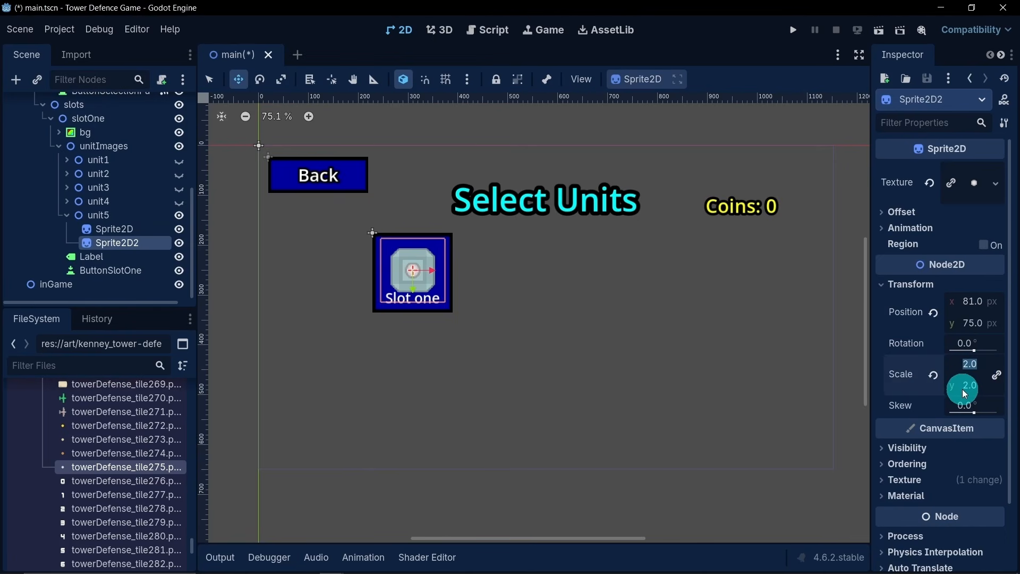
key(Return)
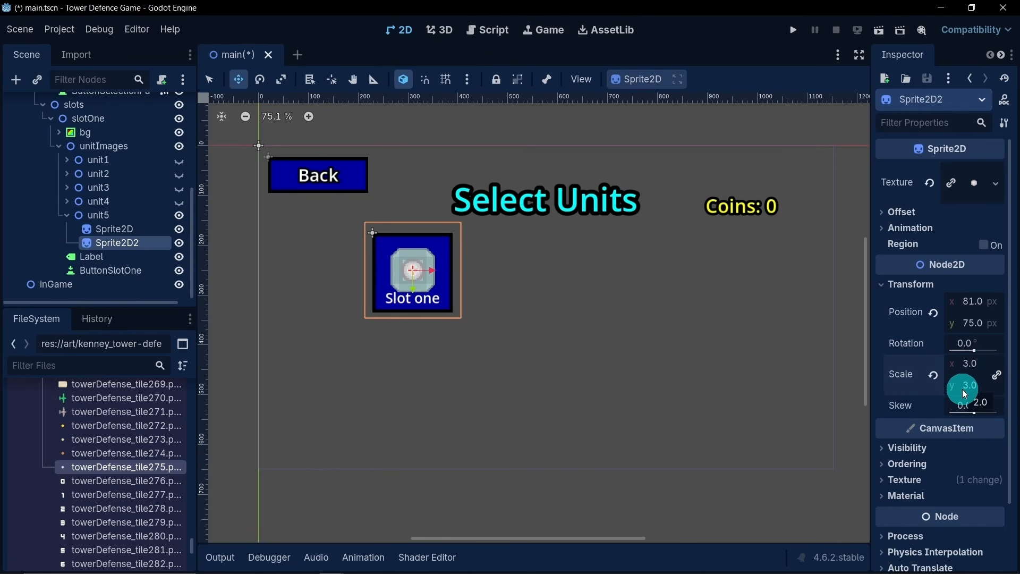
- Set the Modulate colour of unit5's Sprite2D2 to pure blue, hex 0000ff
scroll(936, 403, down, 1)
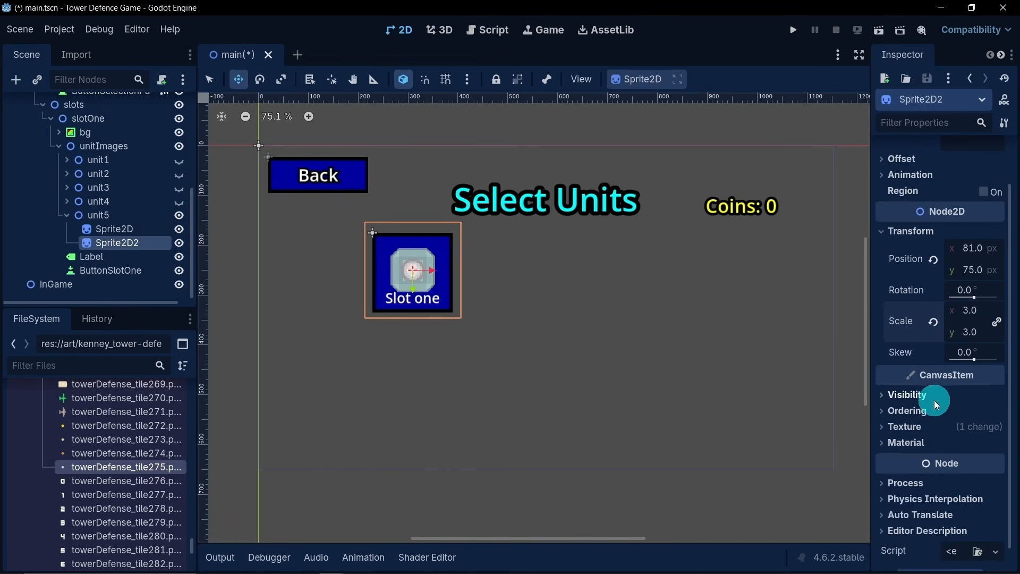
click(912, 397)
click(964, 432)
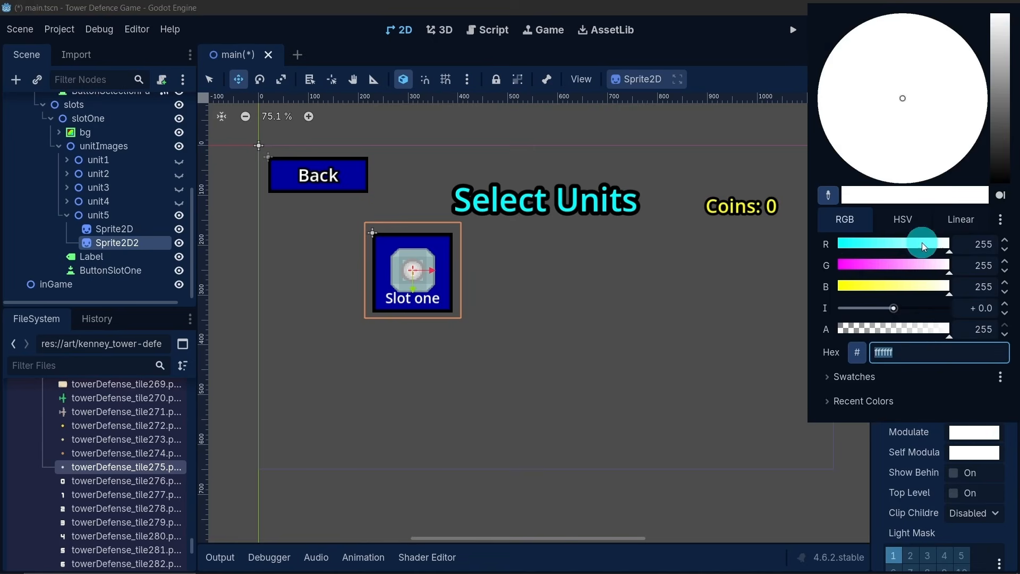
drag(922, 244, 746, 244)
drag(900, 263, 618, 281)
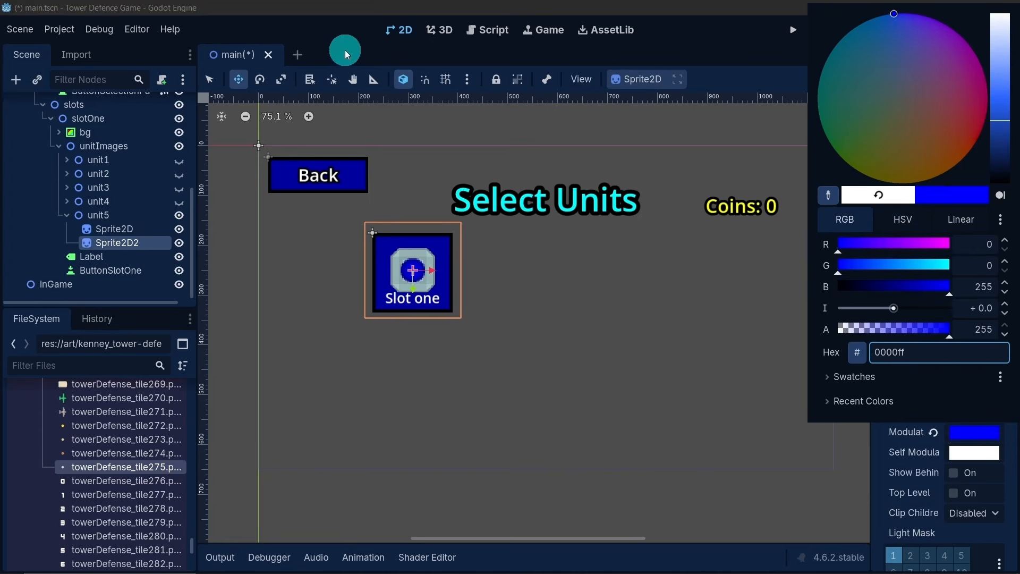
click(335, 39)
- Collapse the unit5 node and duplicate it within unitImages
click(126, 230)
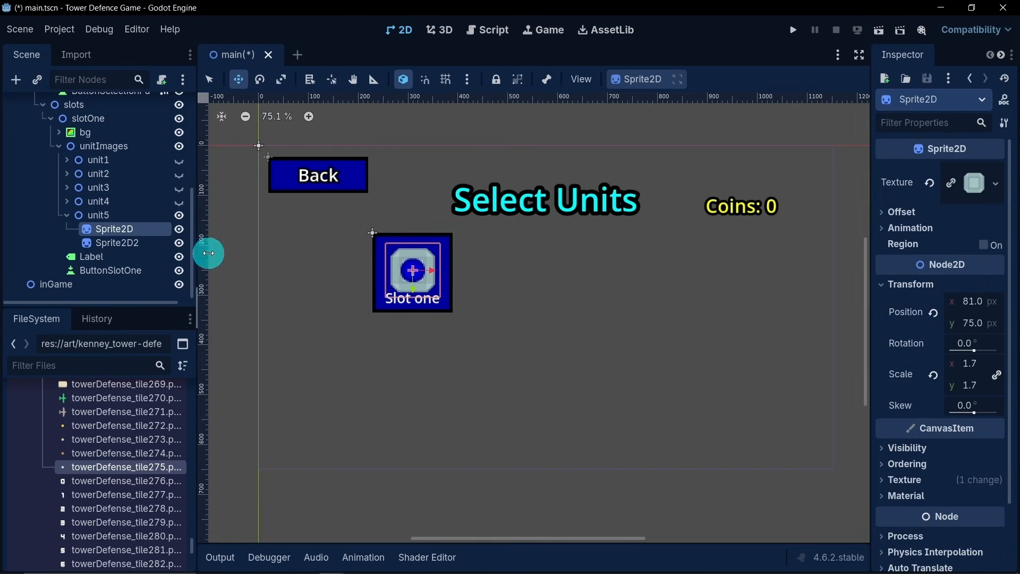
click(66, 216)
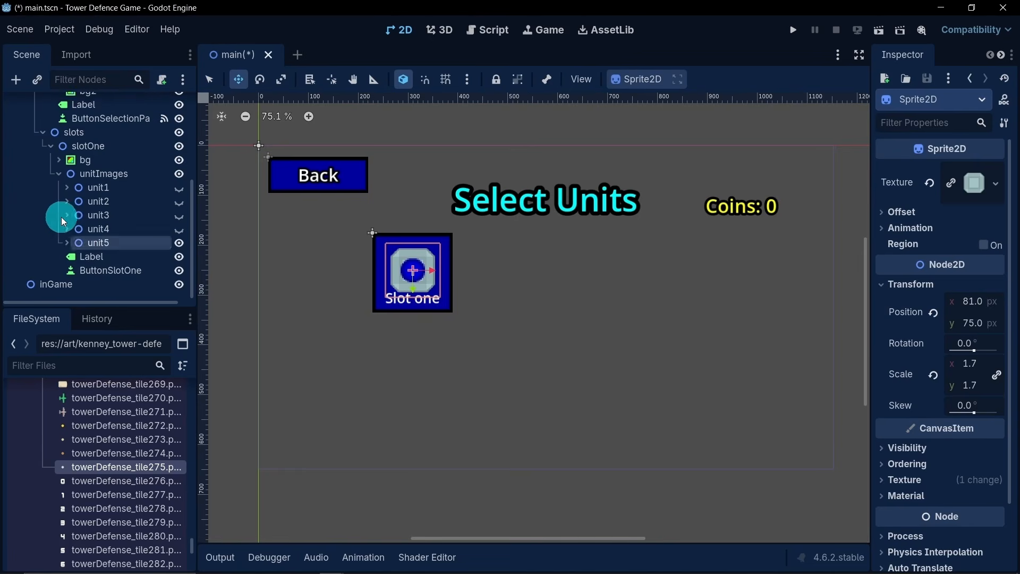
click(97, 244)
key(ctrl+d)
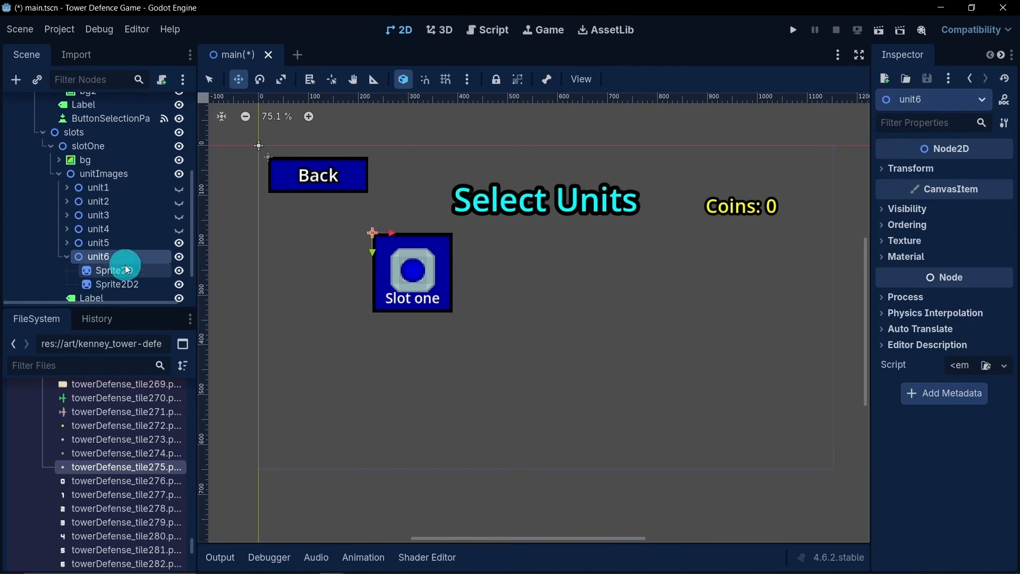
- Delete the Sprite2D2 child node from unit6
scroll(126, 261, down, 1)
click(138, 259)
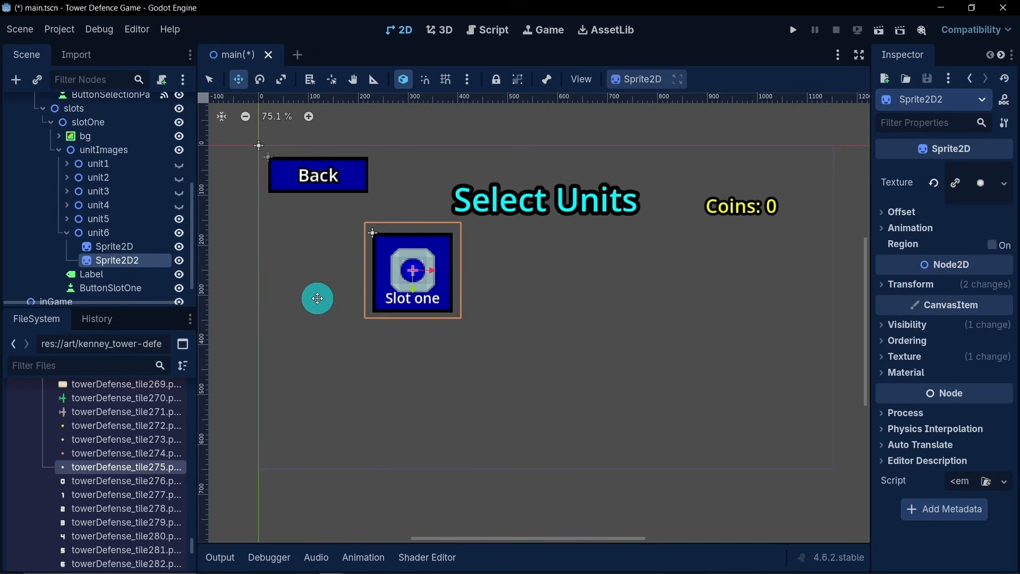
key(Delete)
click(489, 296)
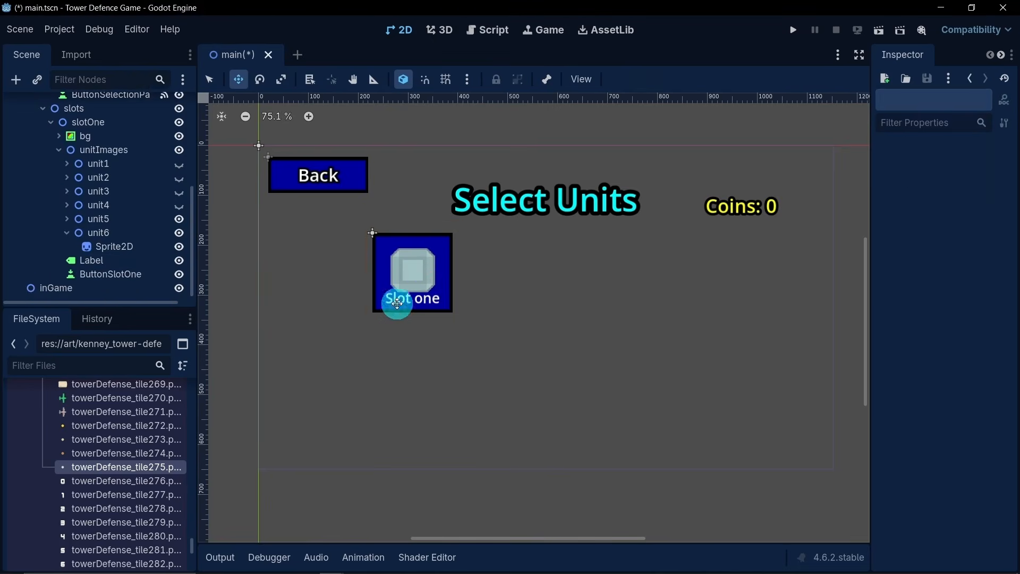
- Change the texture of unit6's Sprite2D to the green plane towerDefense_tile270.png and hide unit5
click(131, 251)
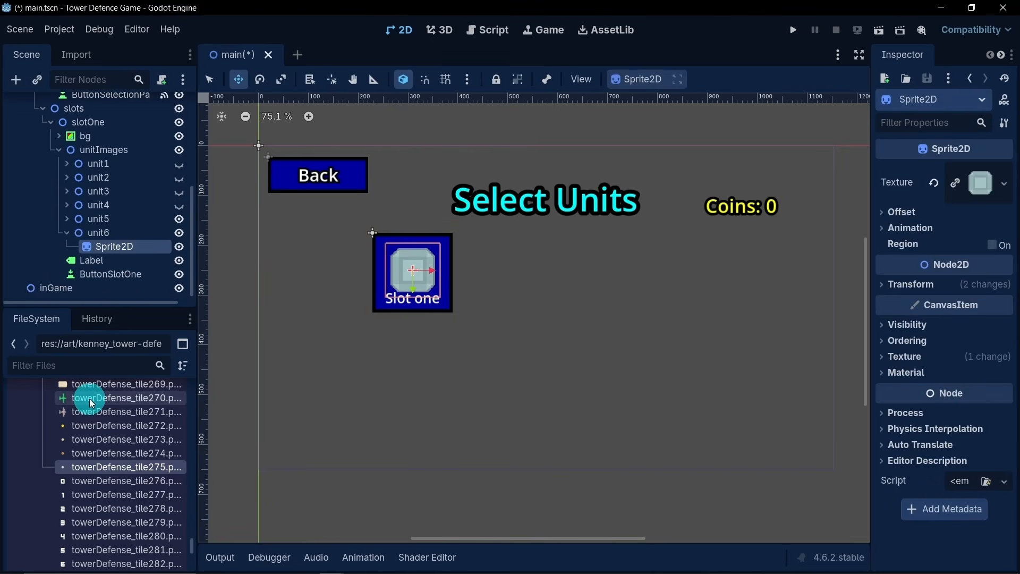
drag(90, 401, 114, 242)
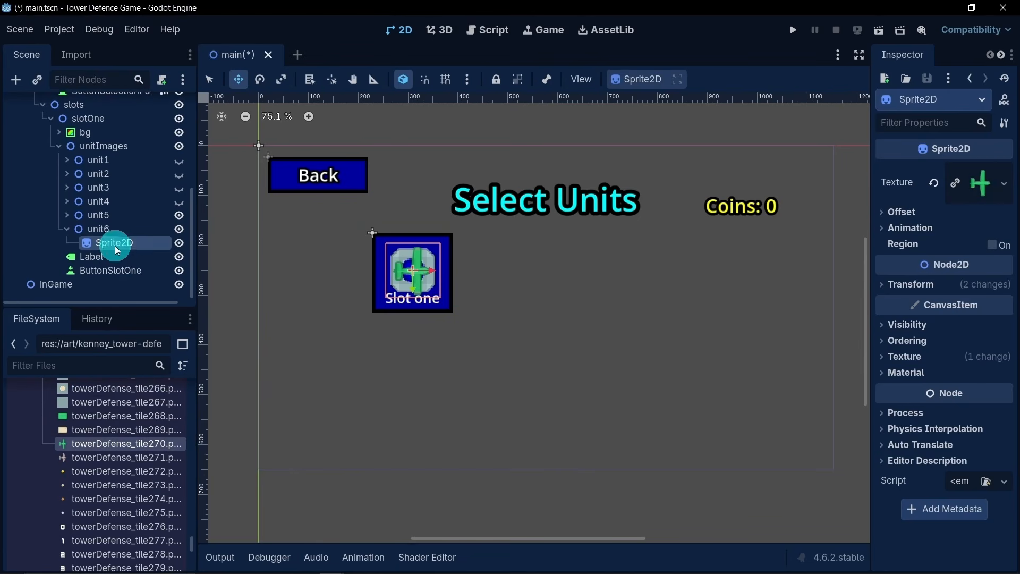
click(179, 217)
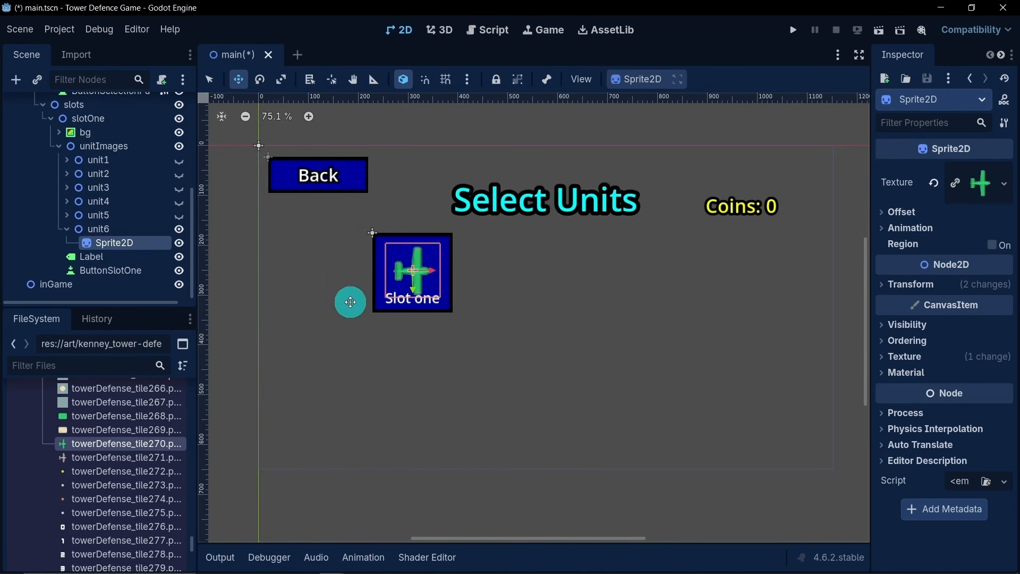
scroll(405, 276, up, 6)
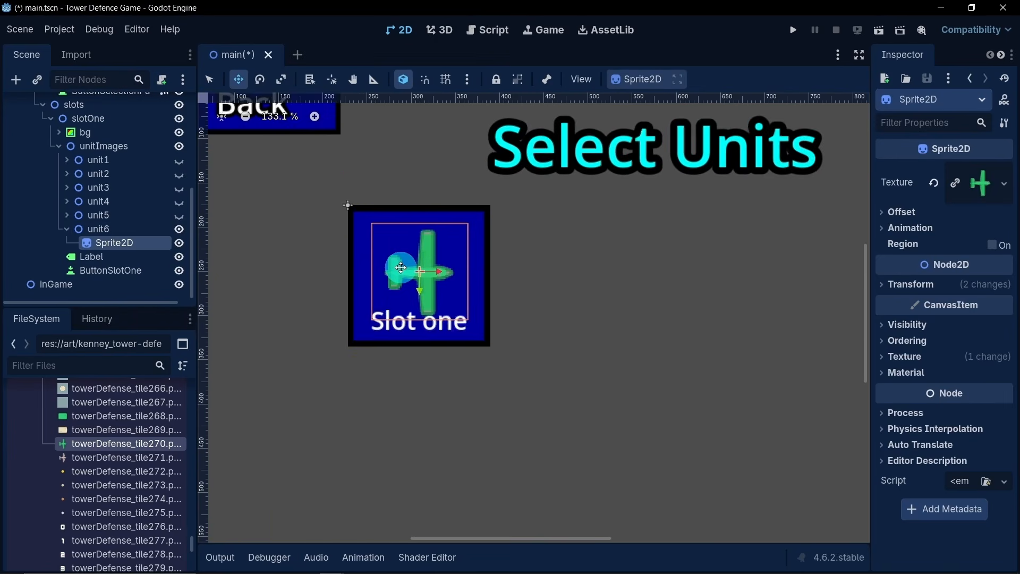
scroll(407, 298, down, 5)
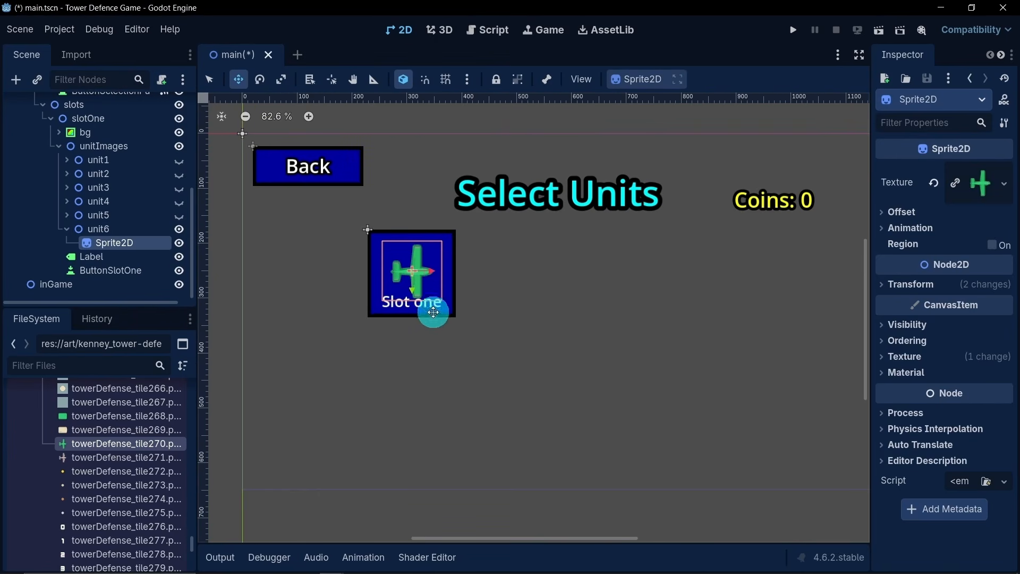
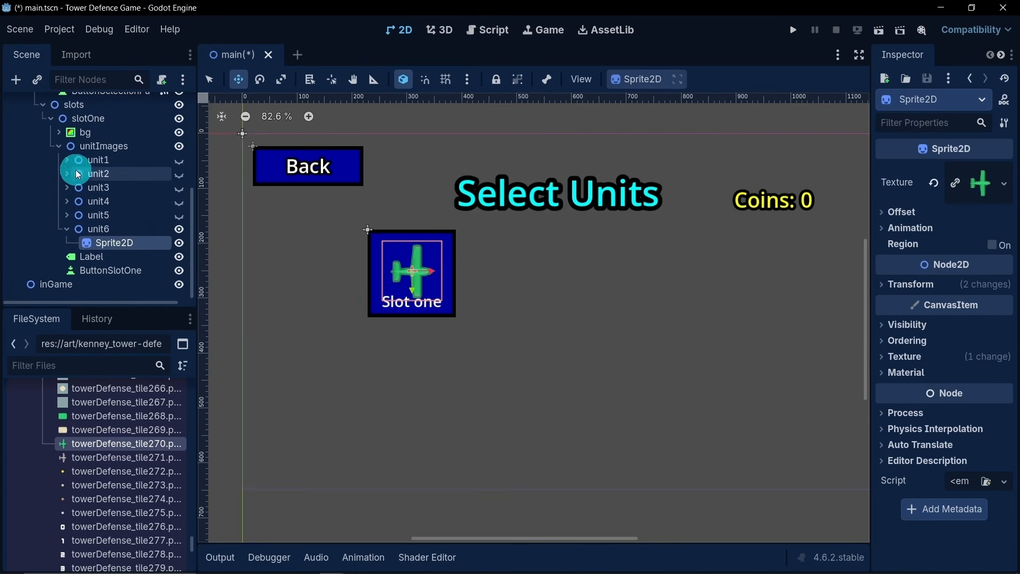
- Collapse and hide unit6, preview unit4 and unit2 briefly, and make unit1 the only visible image in slotOne
click(66, 228)
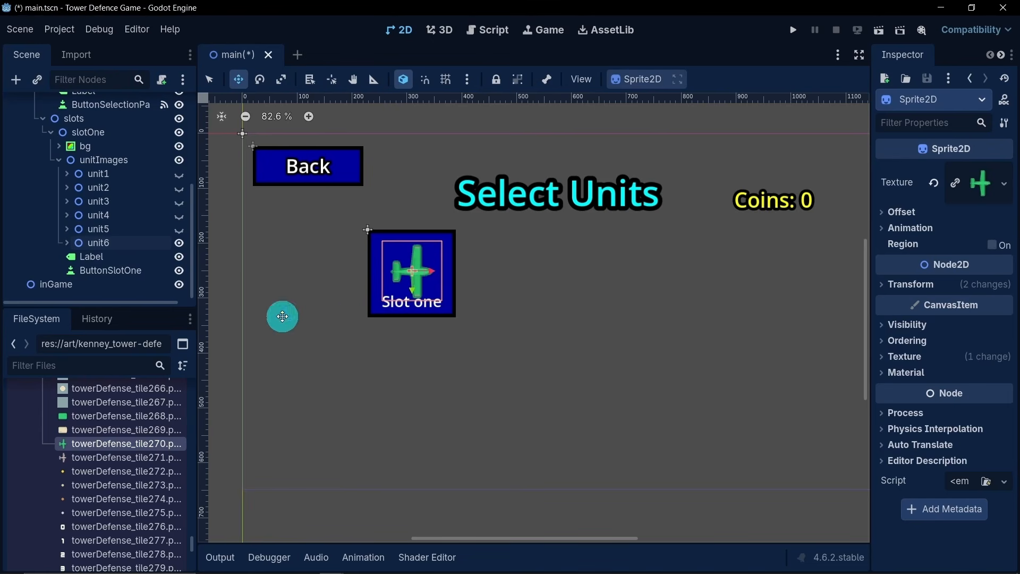
click(180, 242)
click(178, 213)
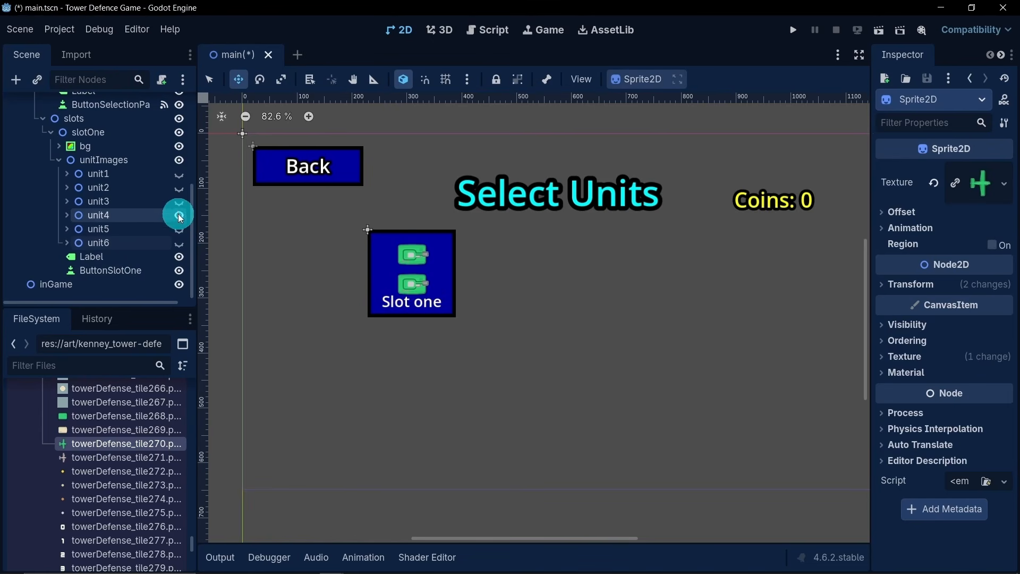
click(177, 213)
click(177, 187)
click(177, 187)
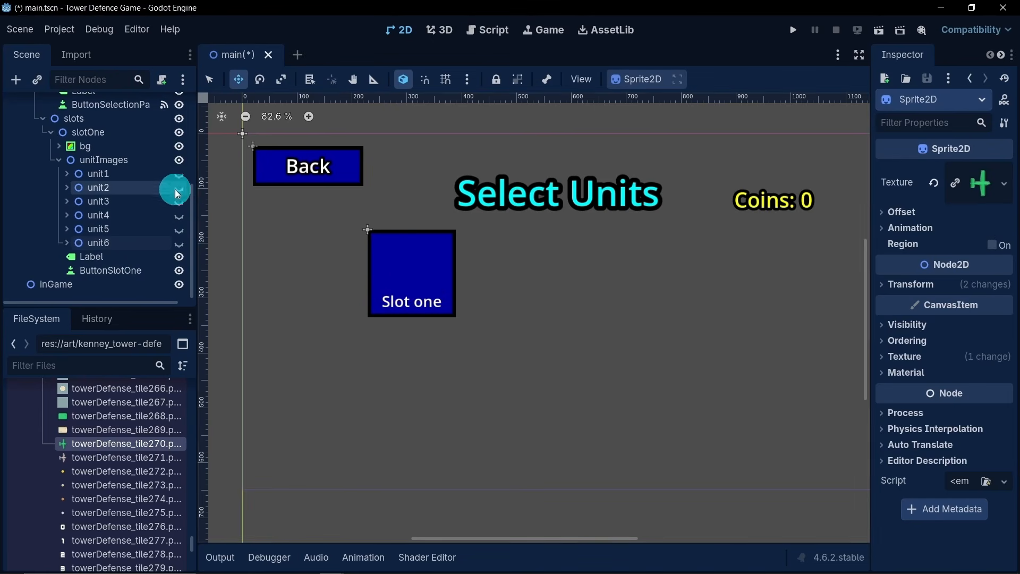
click(178, 174)
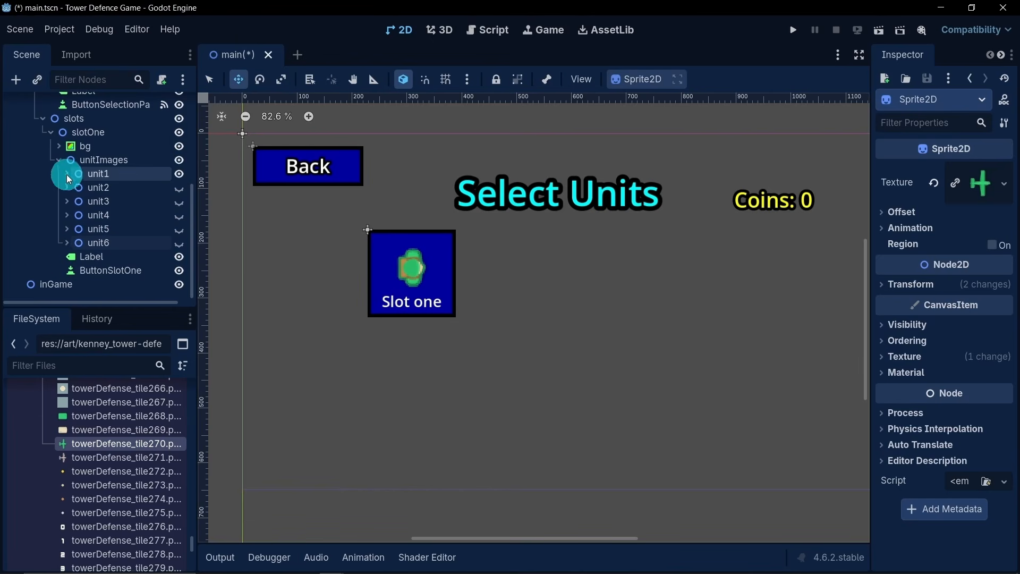
- Collapse unitImages and slotOne, and duplicate the slotOne node within slots
click(59, 160)
scroll(464, 354, down, 2)
middle_drag(464, 354, 448, 347)
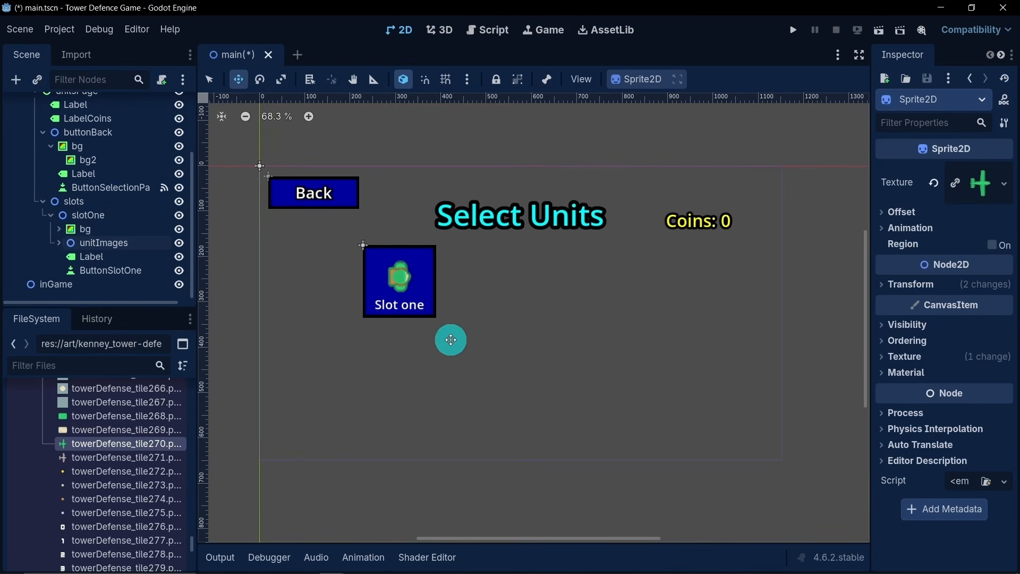
click(51, 215)
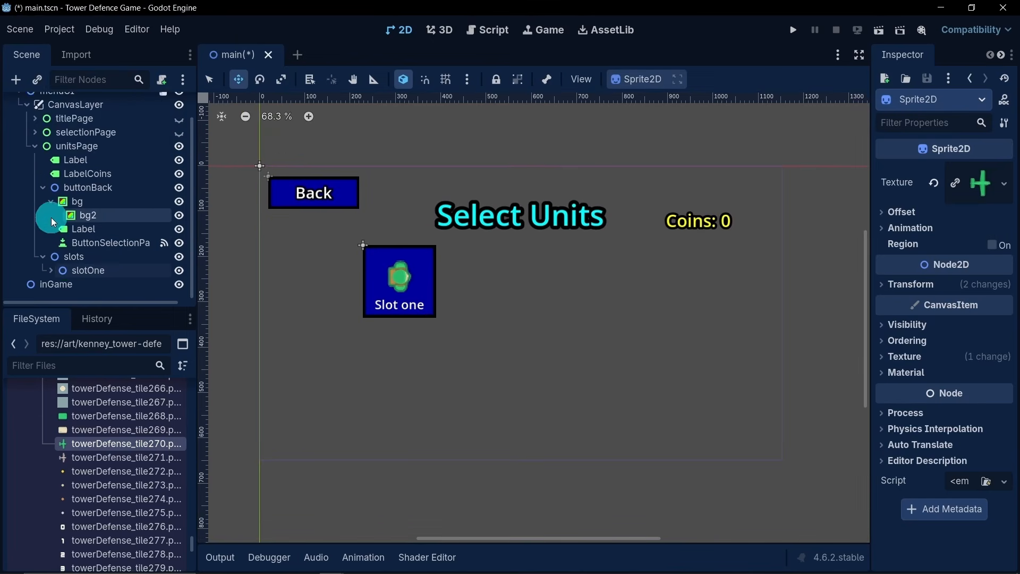
click(101, 269)
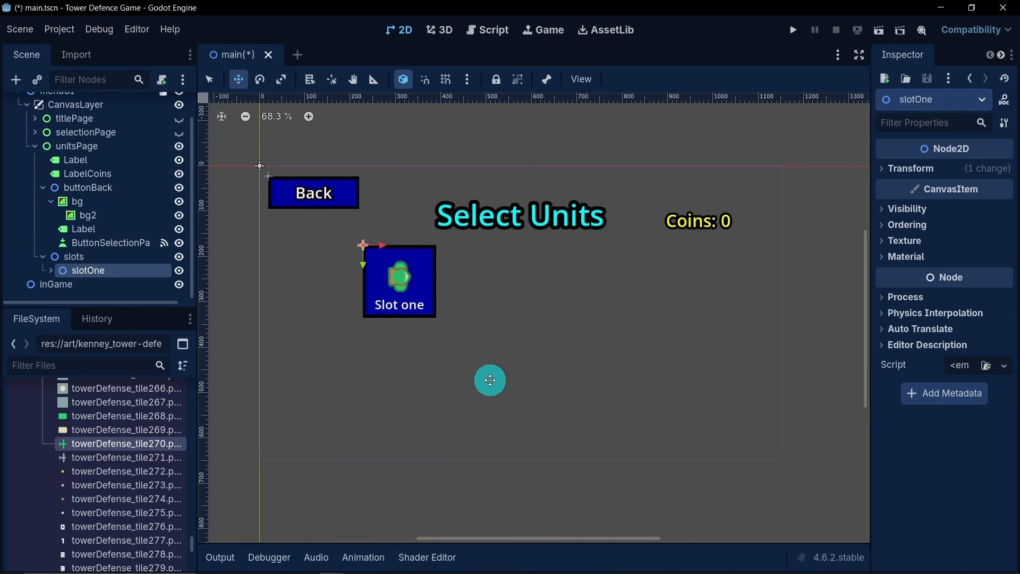
key(ctrl+d)
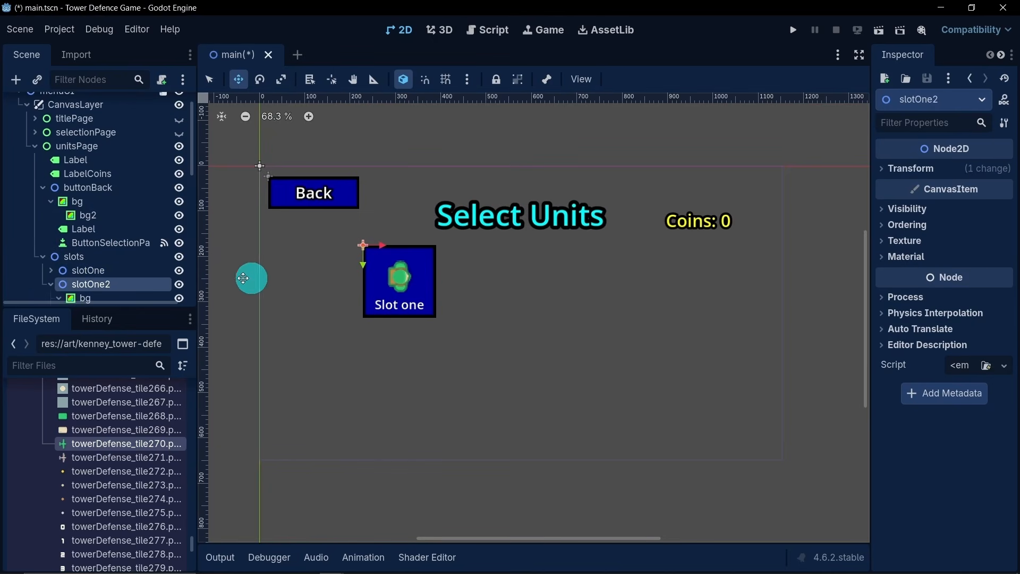
- Rename the duplicated slot to slotTwo and move it horizontally to just right of slotOne with a small gap
double_click(145, 282)
click(122, 286)
double_click(84, 287)
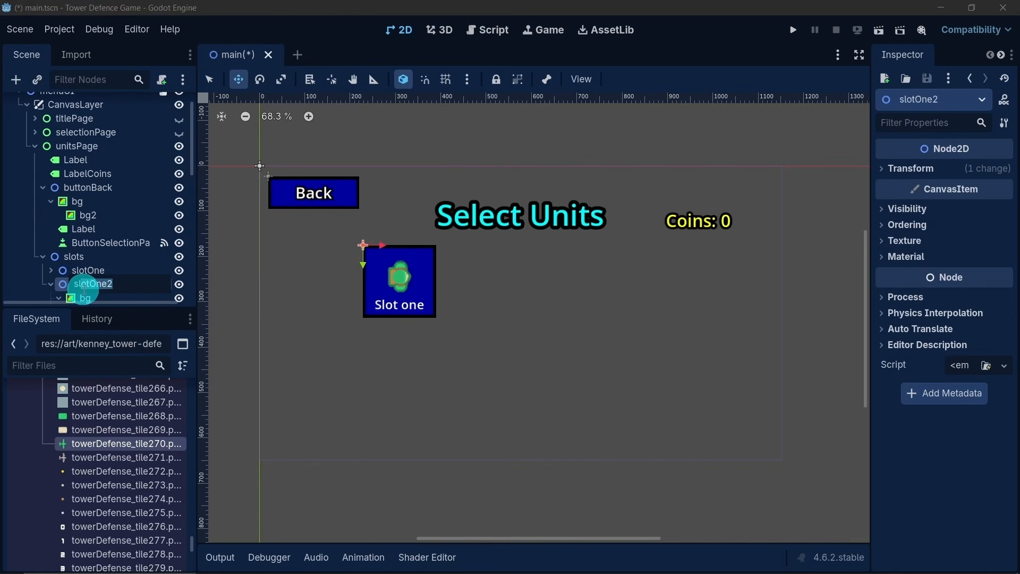
text(Two)
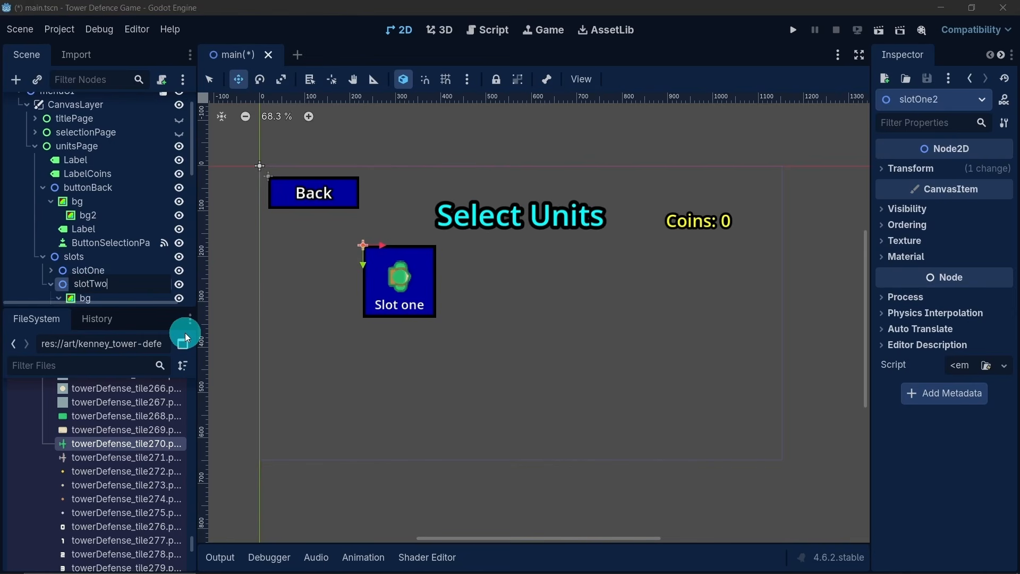
key(Return)
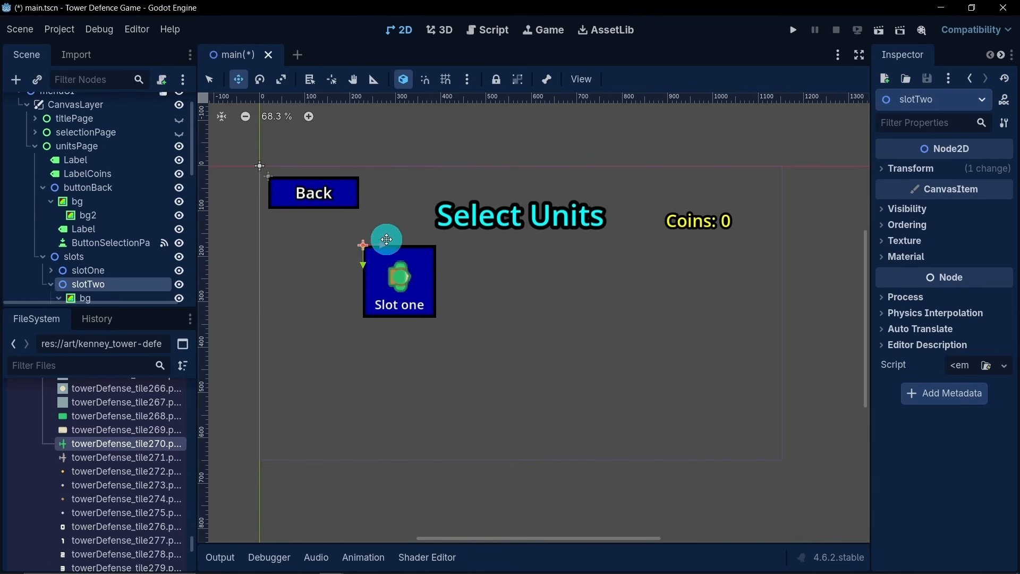
drag(383, 245, 463, 245)
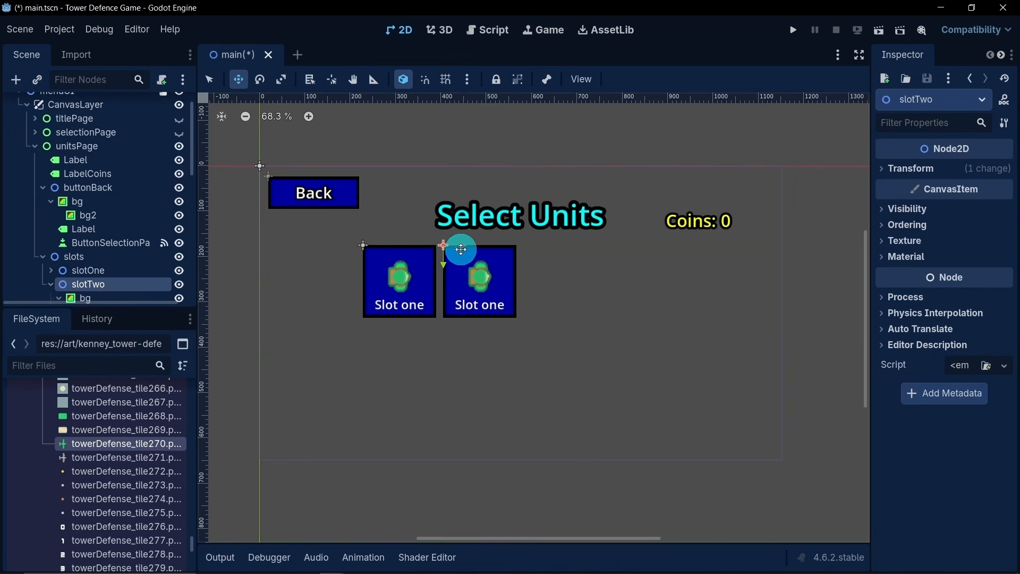
- Rename the button inside slotTwo to ButtonSlotTwo and collapse the slotTwo node
scroll(128, 263, down, 5)
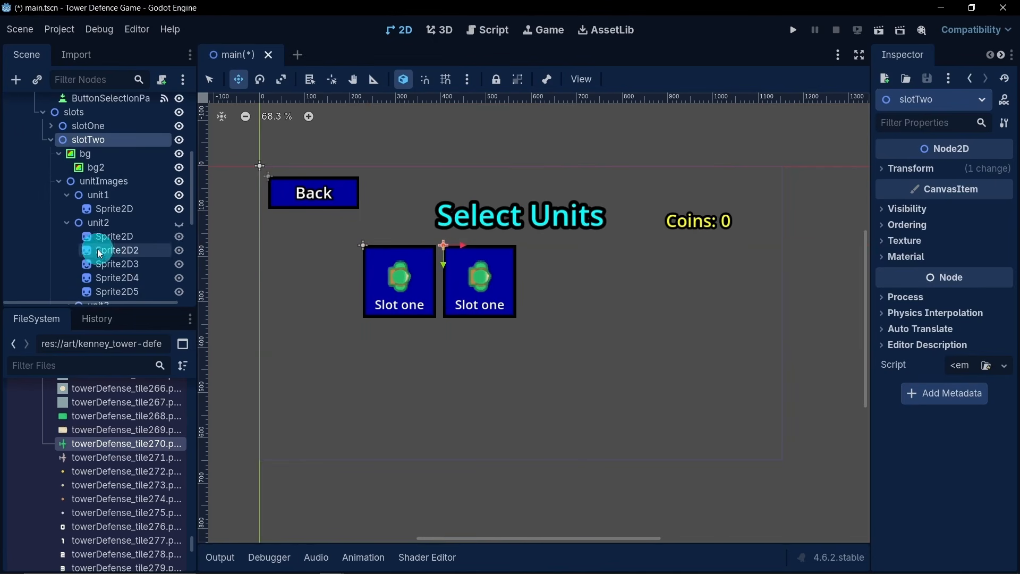
click(56, 113)
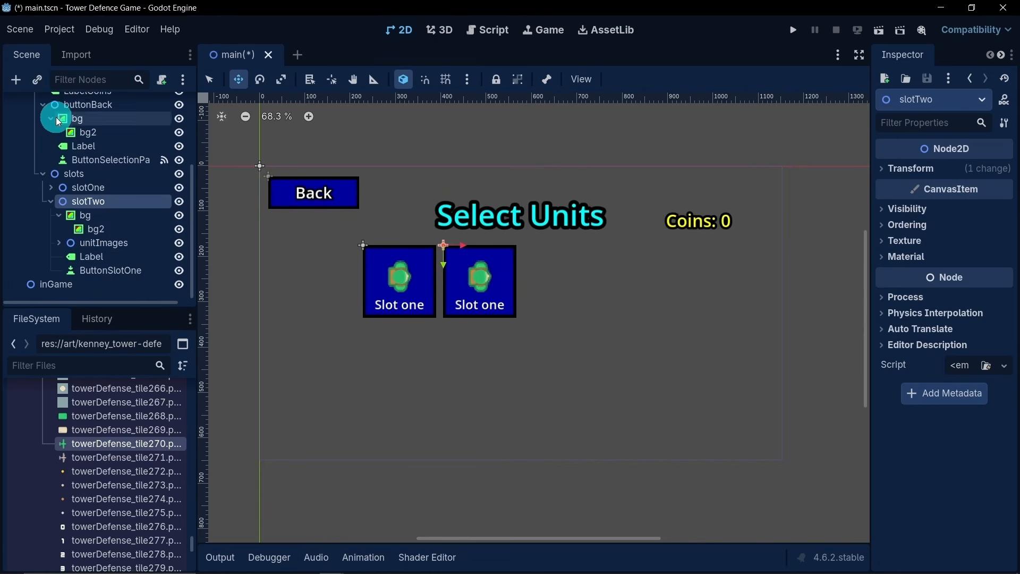
click(117, 270)
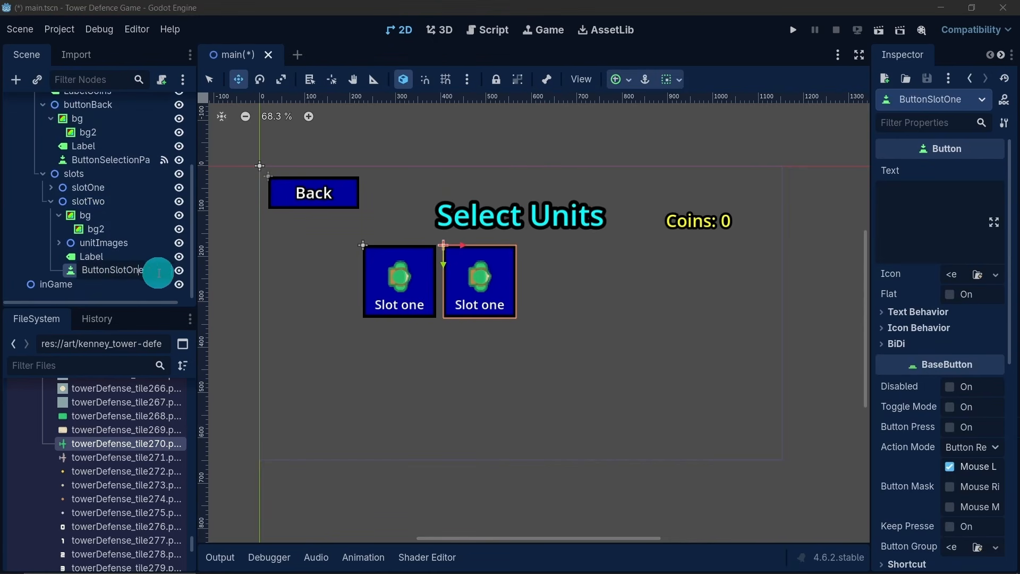
drag(127, 272, 136, 305)
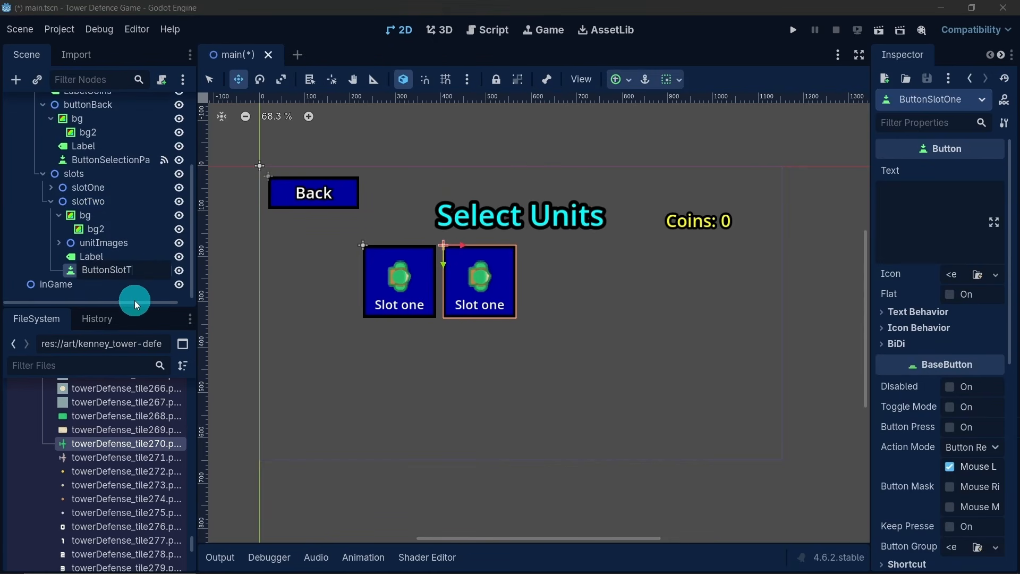
key(Return)
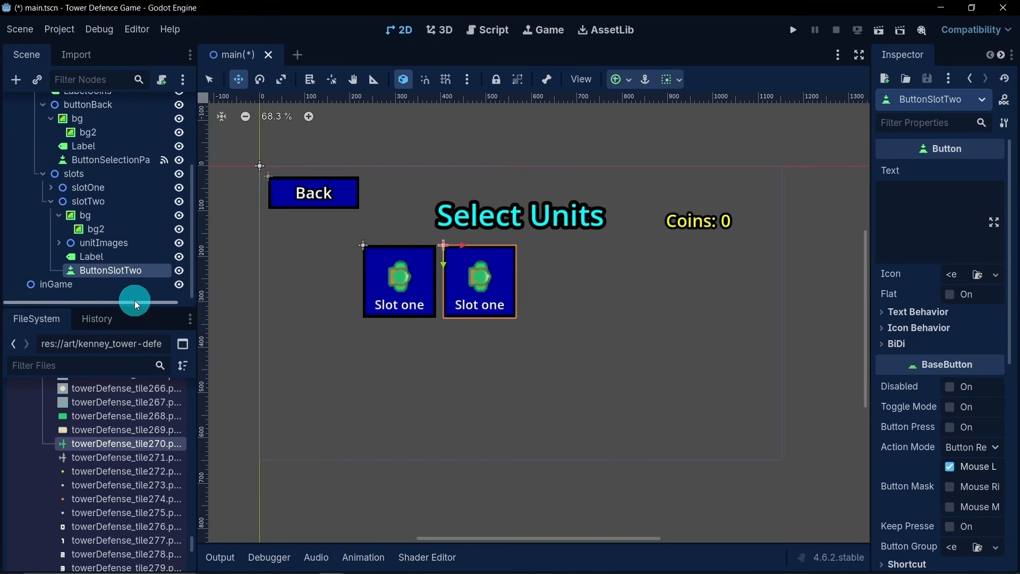
click(51, 202)
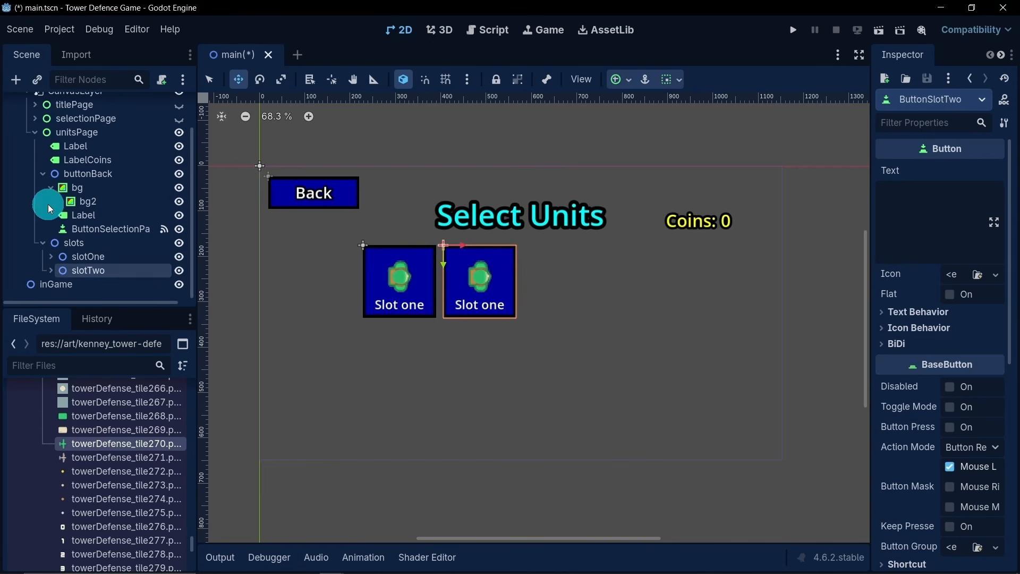
- Change the text of slotTwo's Label to "Slot two" and collapse the slot node
click(50, 271)
click(96, 256)
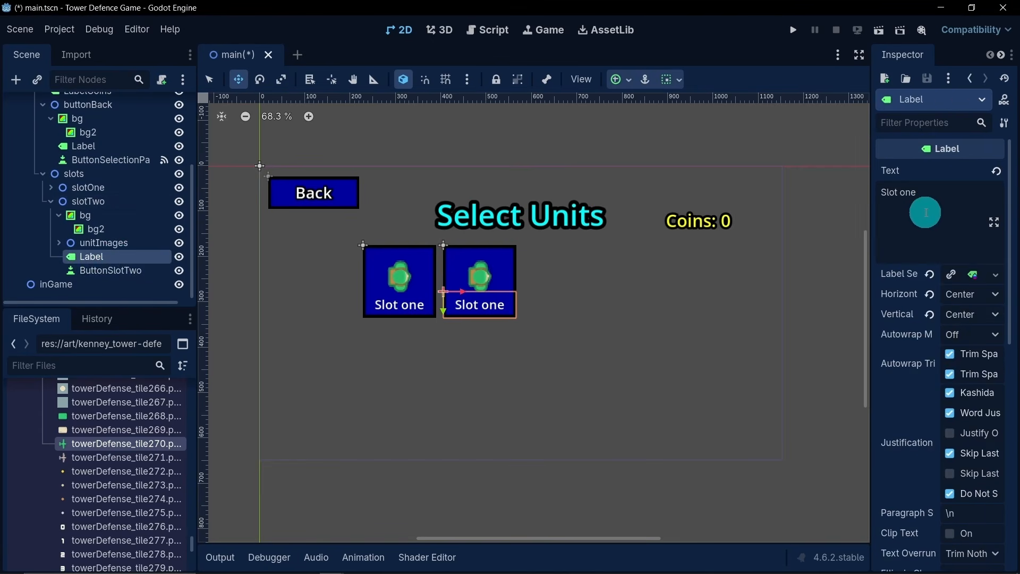
double_click(909, 192)
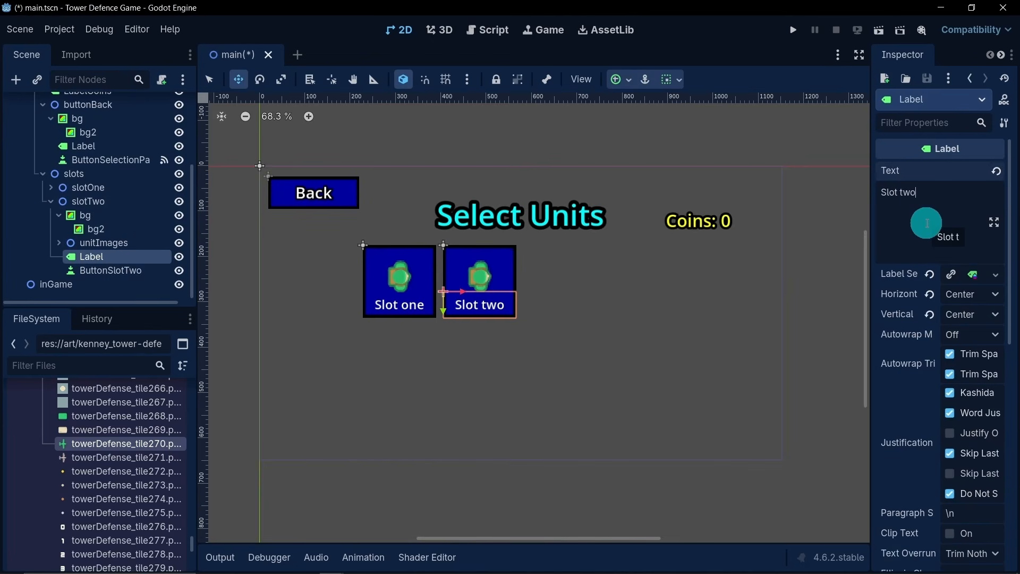
click(50, 202)
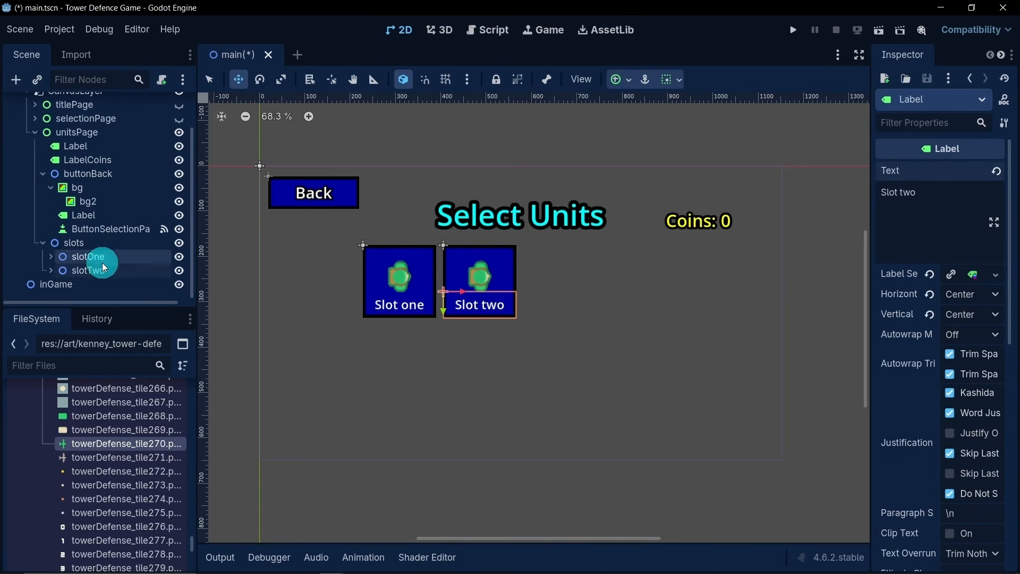
- Duplicate slotTwo and move the copy horizontally to just right of it, matching the existing gap
click(90, 270)
key(ctrl+d)
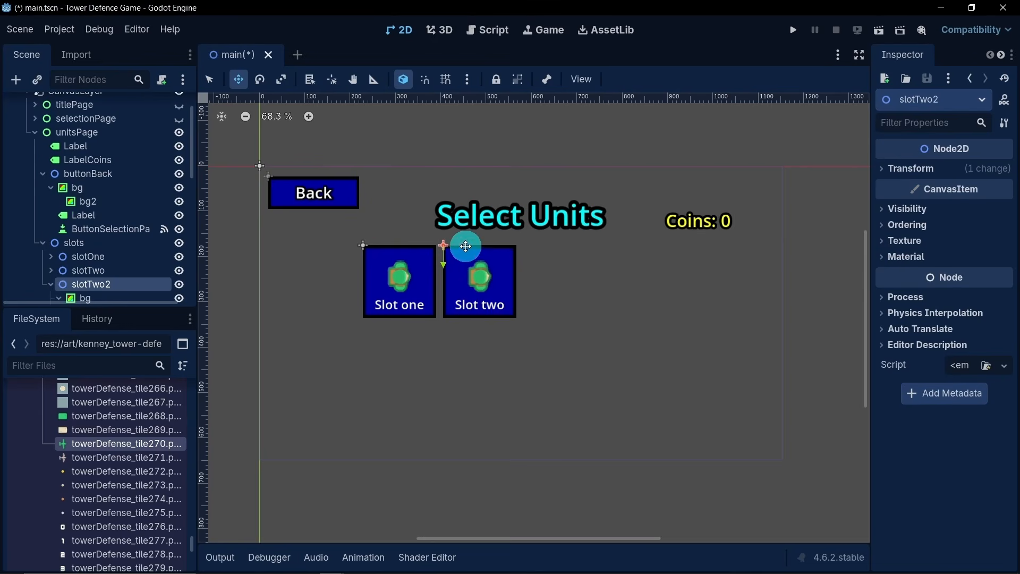
drag(462, 246, 543, 254)
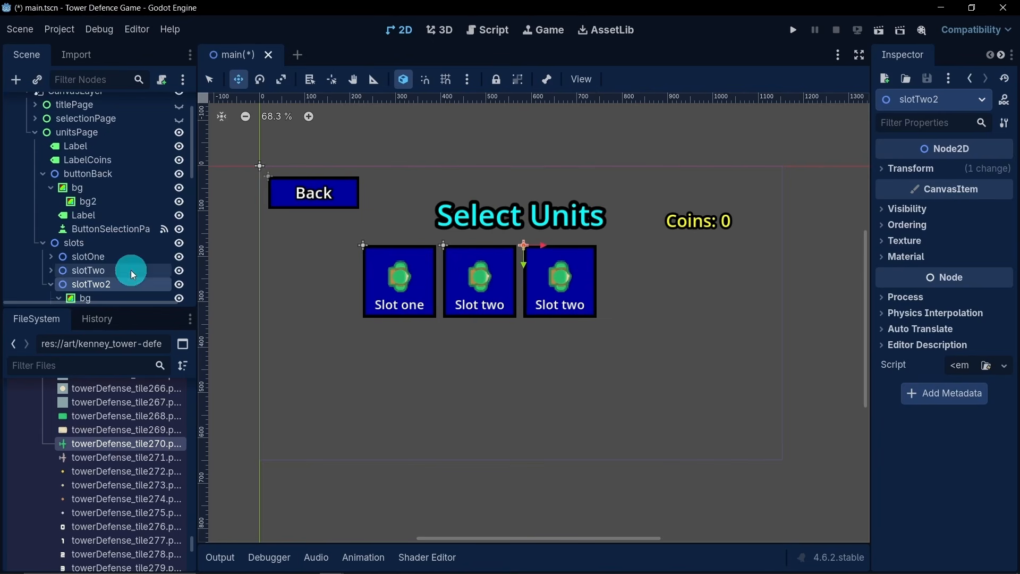
- Rename the duplicated third slot node to slotThree
scroll(131, 270, down, 3)
double_click(106, 213)
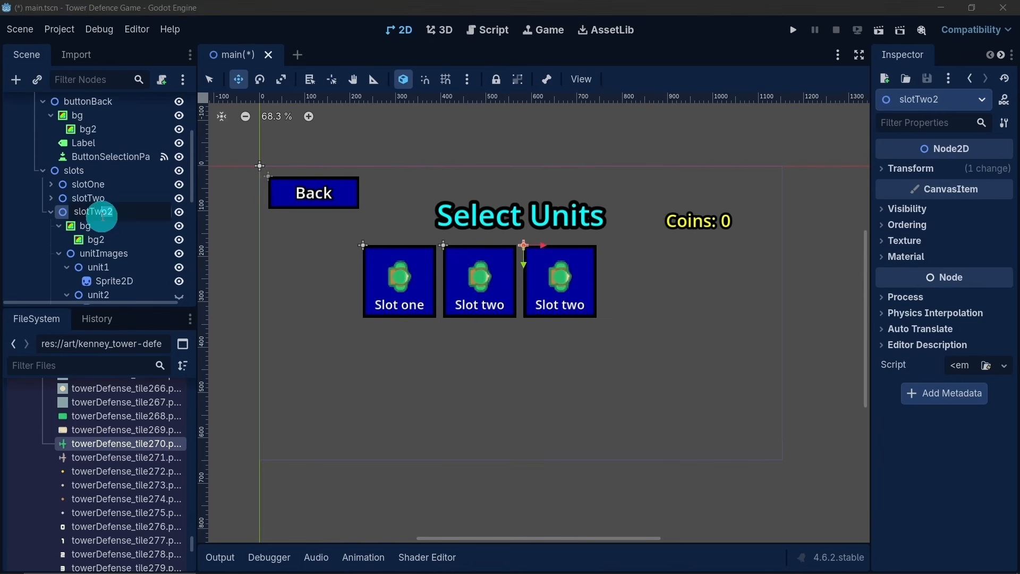
text(Three)
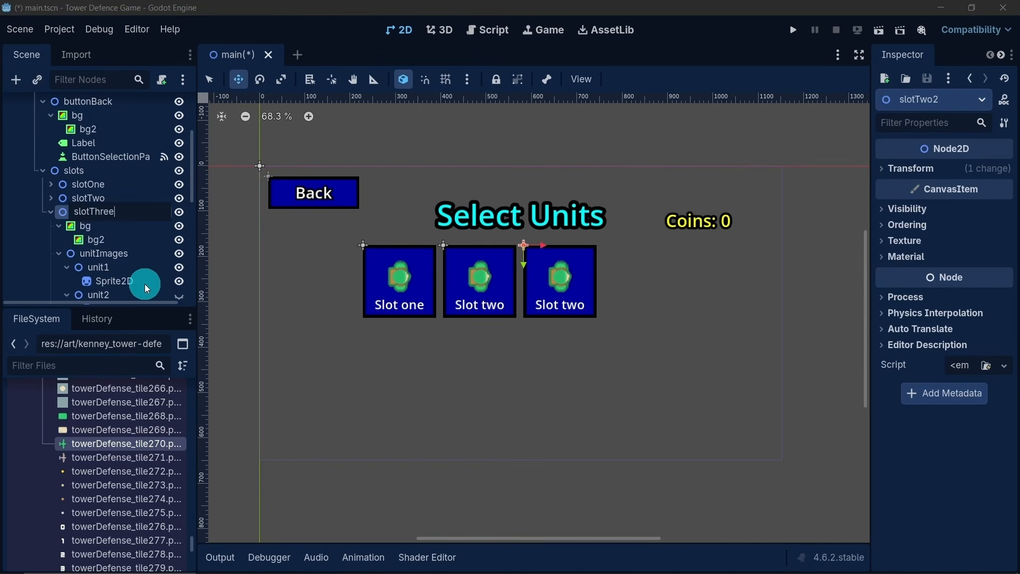
key(Return)
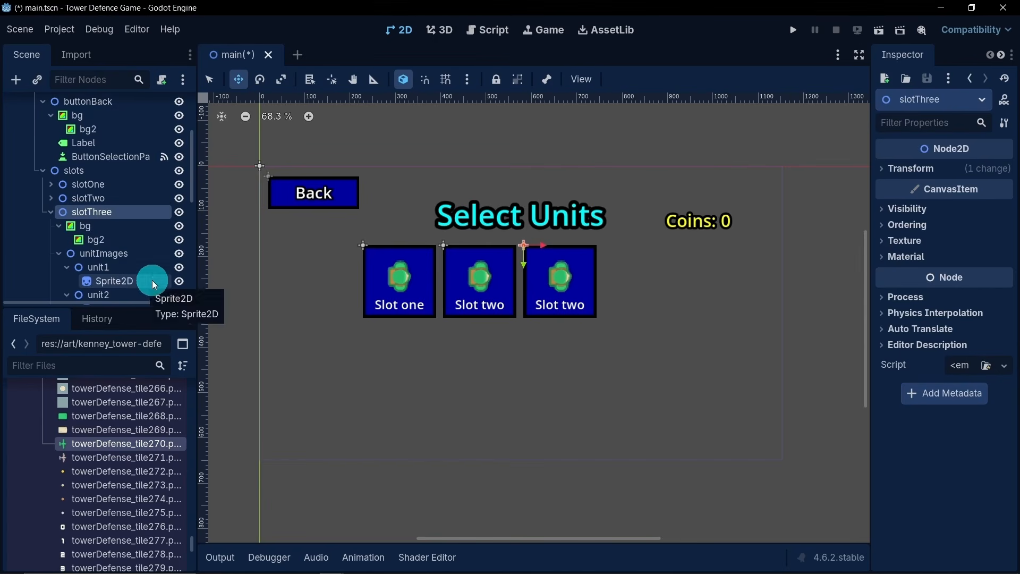
- Collapse bg and unitImages in slotThree and set its Label text to "Slot three"
click(59, 227)
click(63, 242)
click(88, 257)
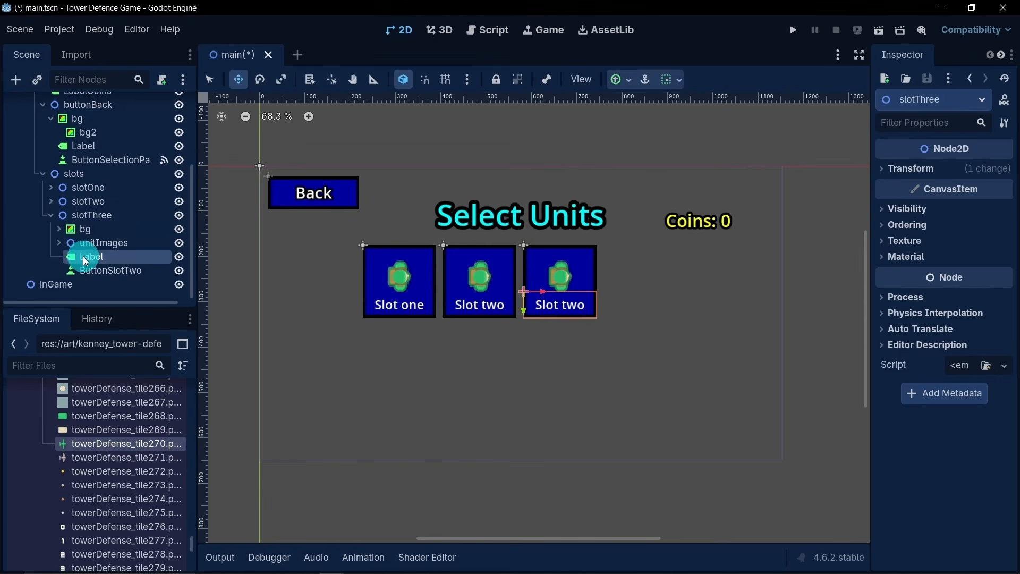
double_click(908, 193)
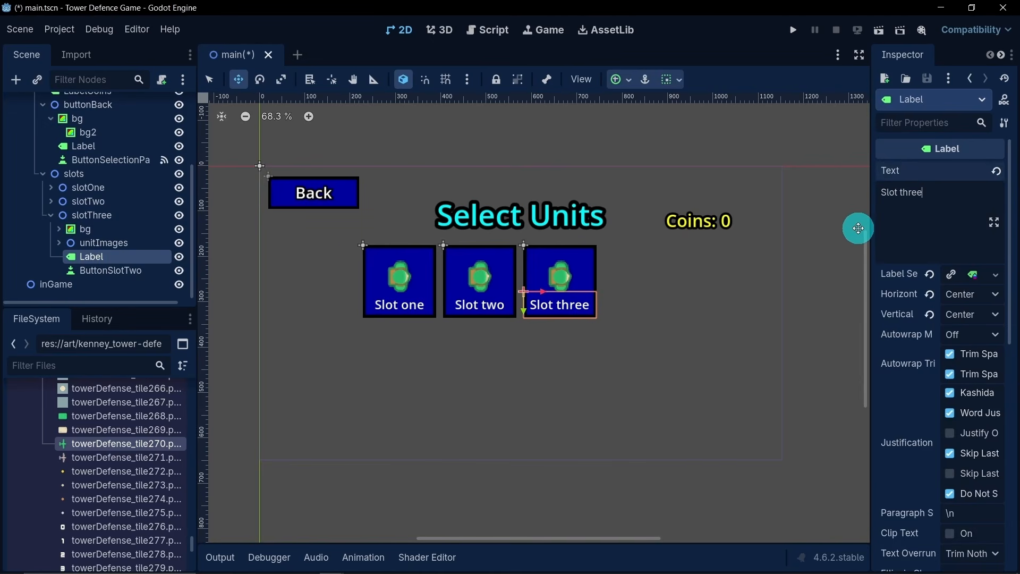
- Rename the button inside slotThree to ButtonSlotThree and collapse the slotThree node
click(92, 269)
click(141, 269)
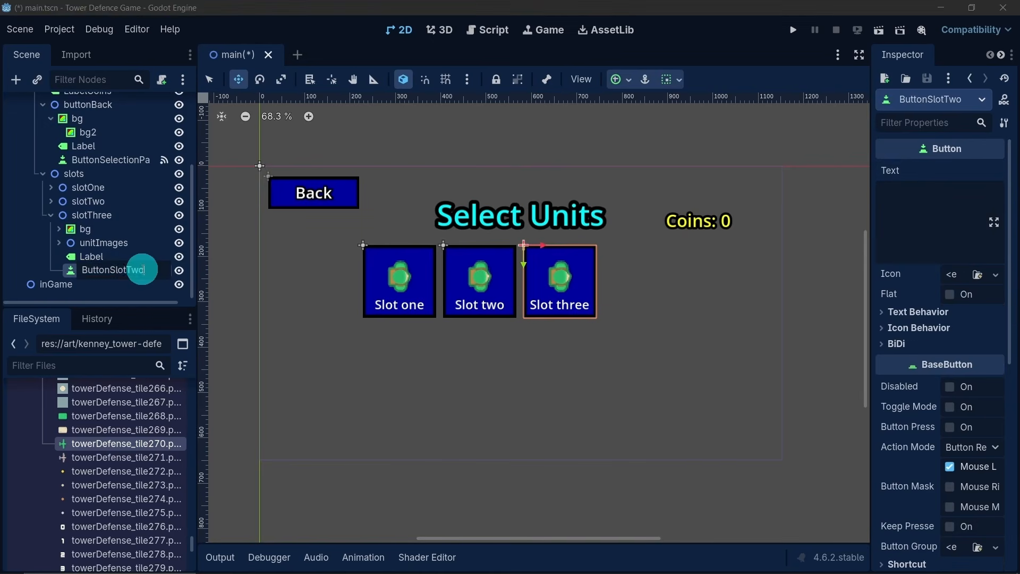
drag(143, 270, 130, 269)
text(Three)
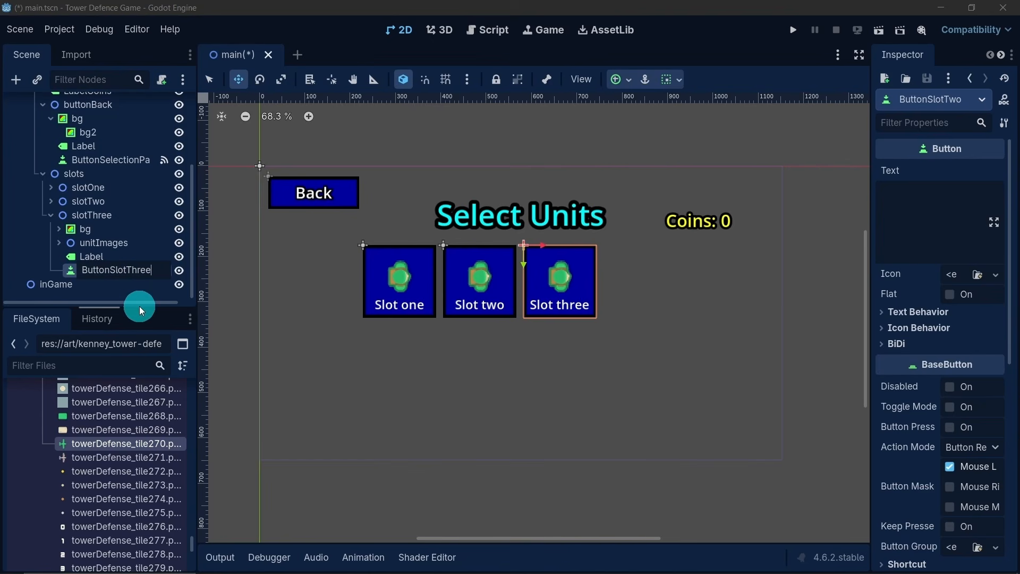
key(Return)
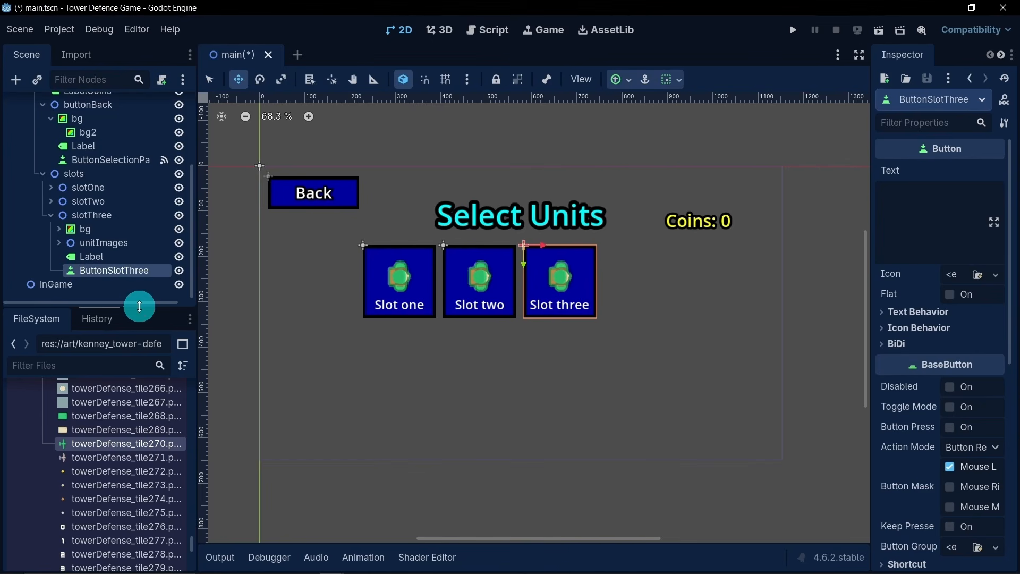
click(51, 214)
- Duplicate slotThree and move the copy horizontally to just right of it as the fourth slot, matching the existing gap
click(101, 257)
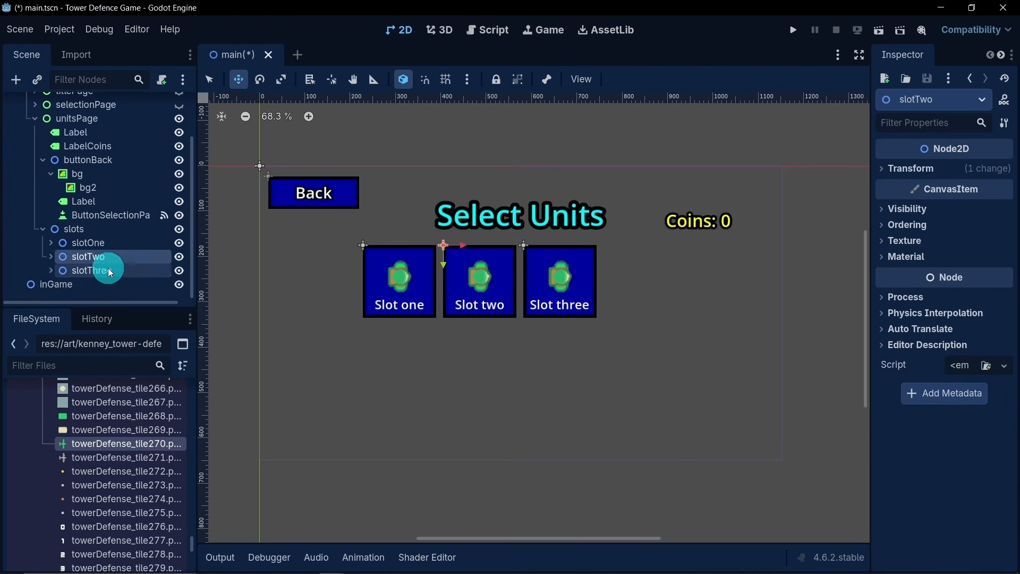
click(108, 271)
key(ctrl+d)
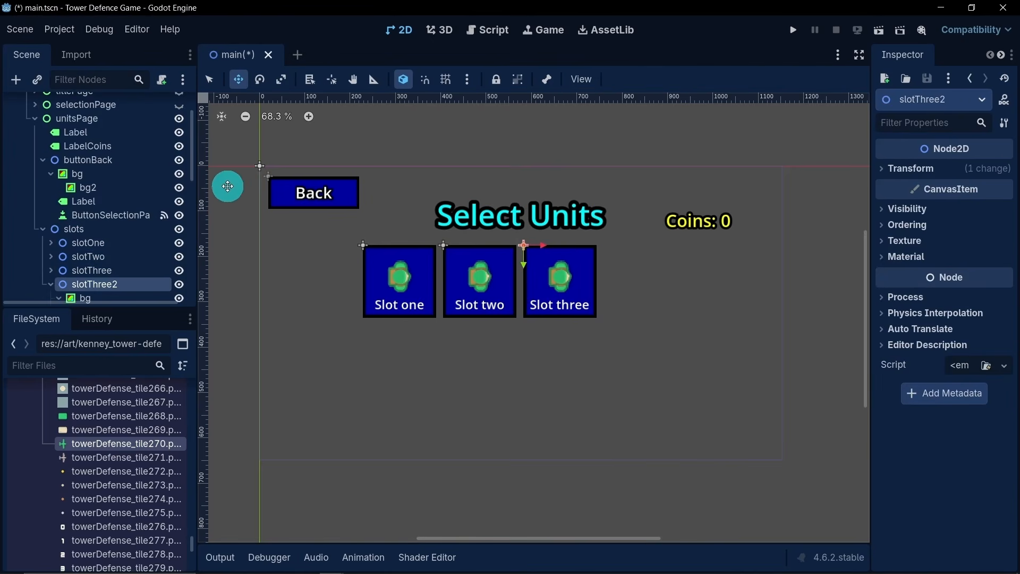
drag(546, 246, 622, 255)
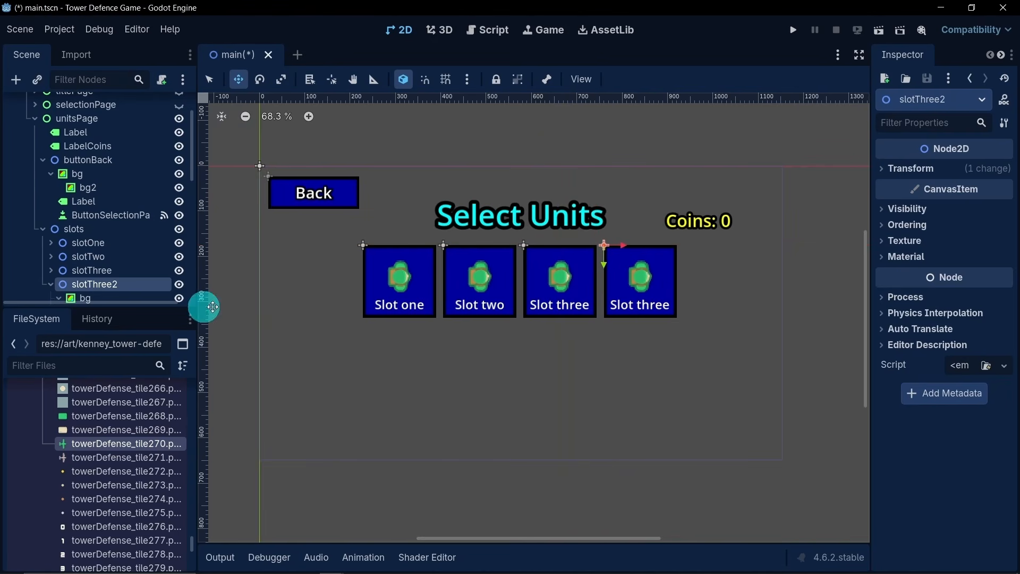
- Rename the duplicated fourth slot node to slotFour
scroll(104, 278, down, 1)
double_click(127, 260)
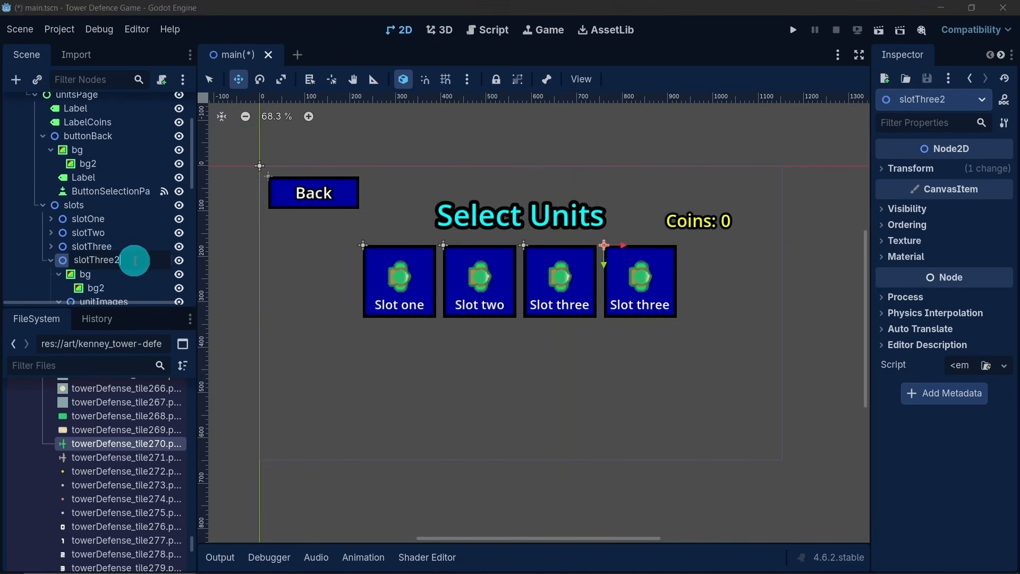
click(101, 260)
text(Four)
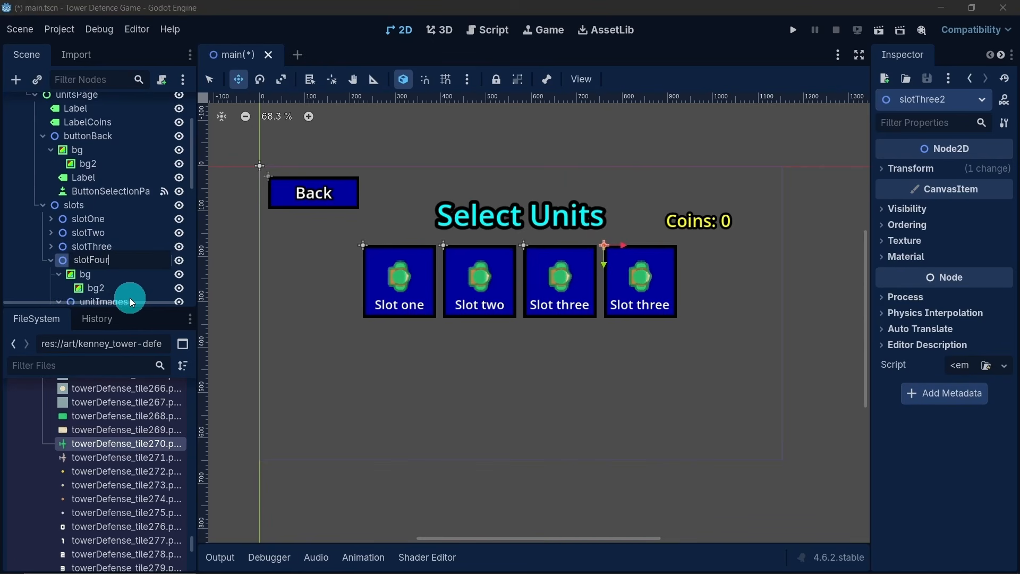
key(Return)
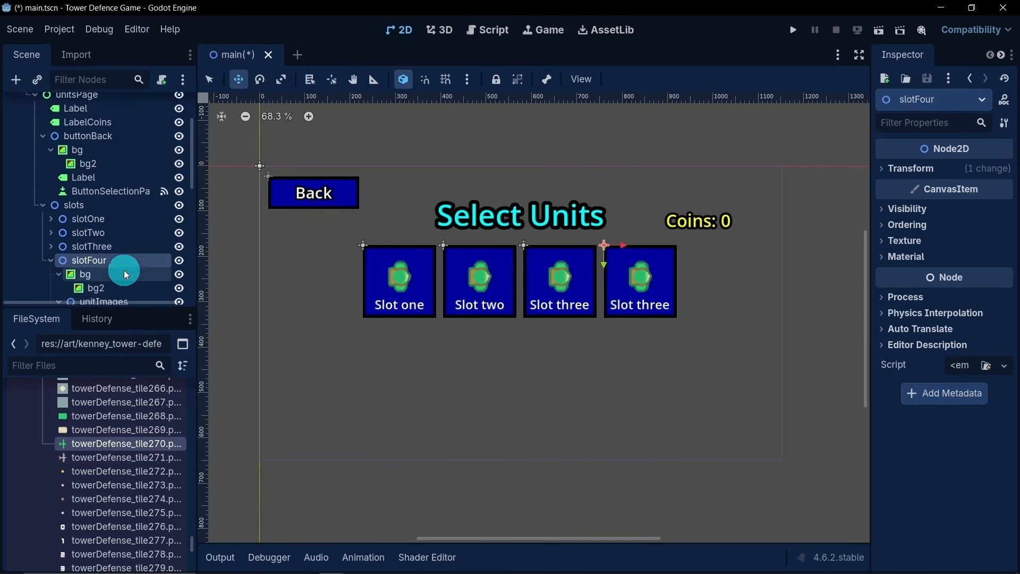
- Collapse unitImages in slotFour and set its Label text to "Slot four"
scroll(123, 270, down, 7)
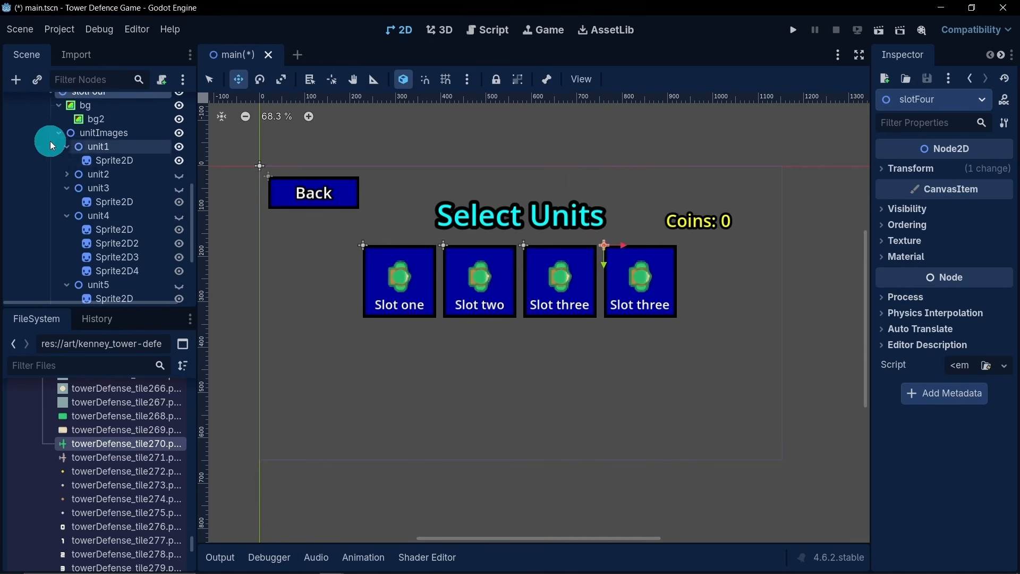
click(58, 135)
click(107, 260)
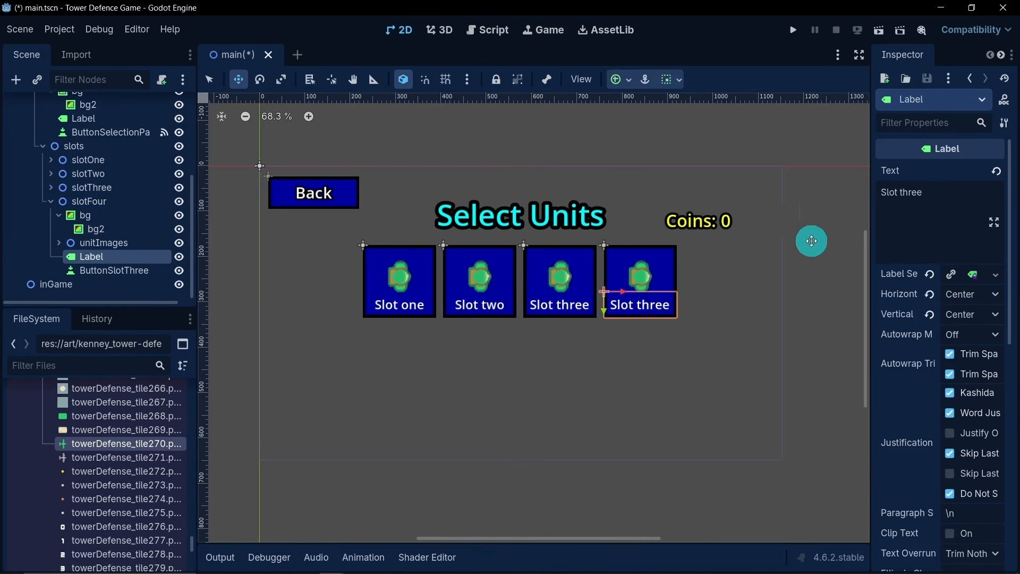
double_click(910, 193)
text(fou)
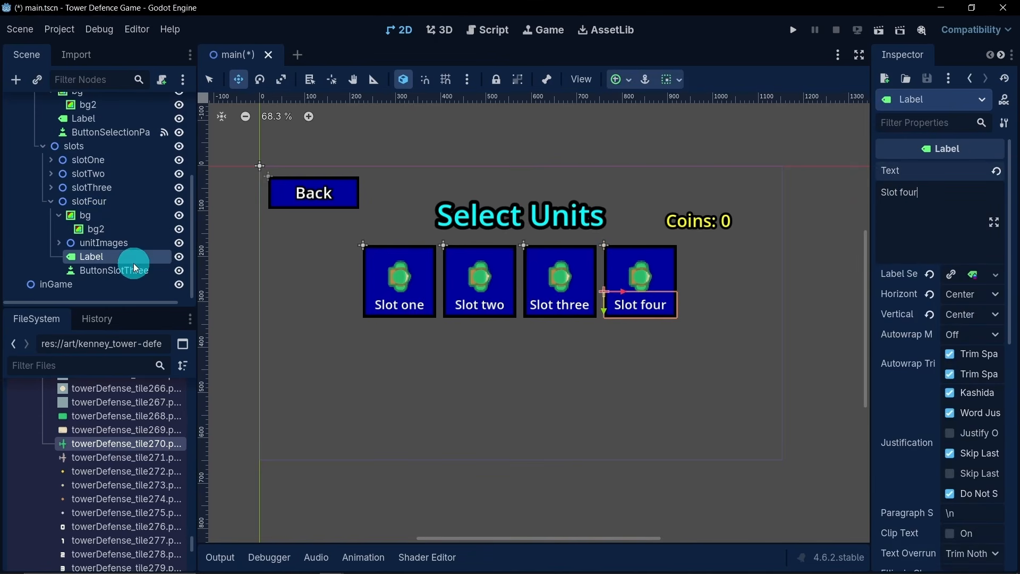
- Rename the button inside slotFour to ButtonSlotFour
double_click(150, 270)
drag(154, 271, 141, 272)
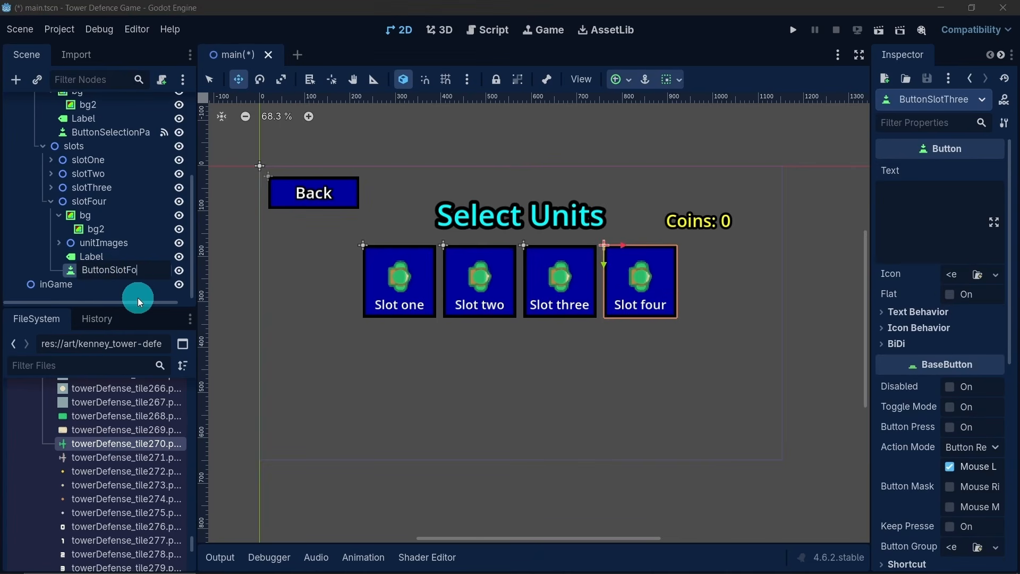
key(Return)
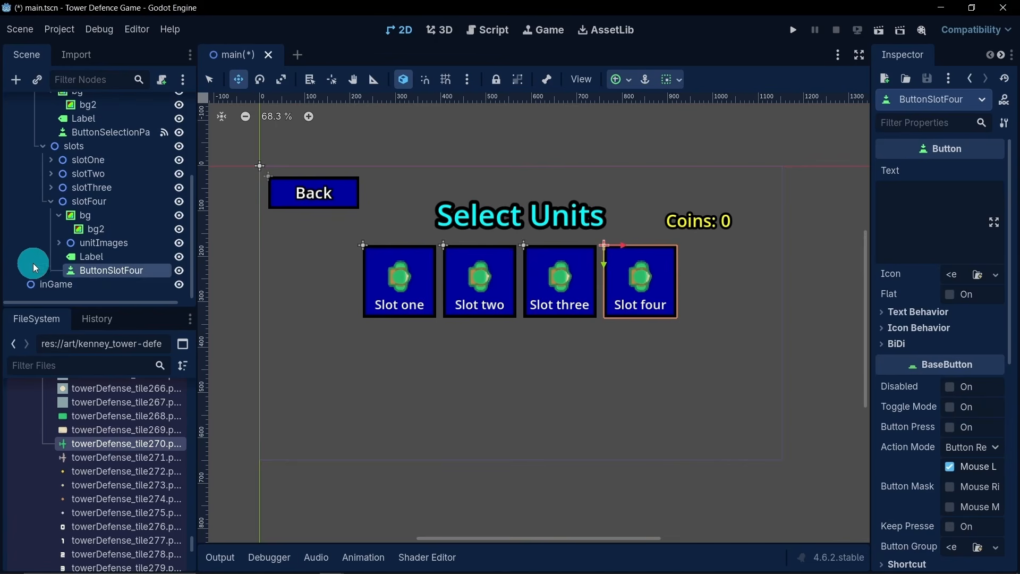
- In slotFour's unitImages, hide unit1 and show unit4, then collapse the unit nodes and slotFour
click(56, 215)
click(58, 242)
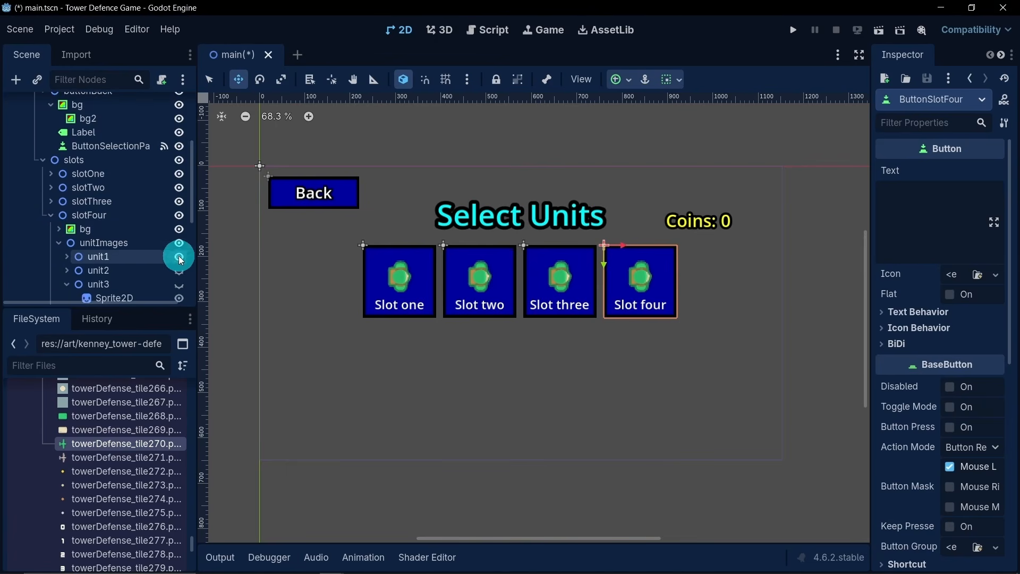
click(179, 257)
scroll(139, 260, down, 1)
click(66, 261)
click(67, 273)
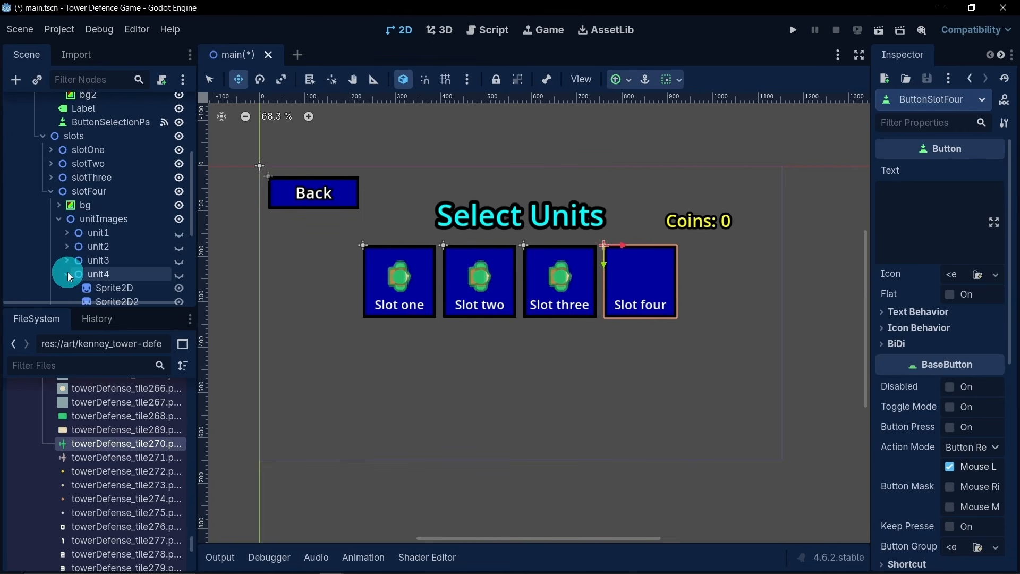
click(178, 274)
click(66, 287)
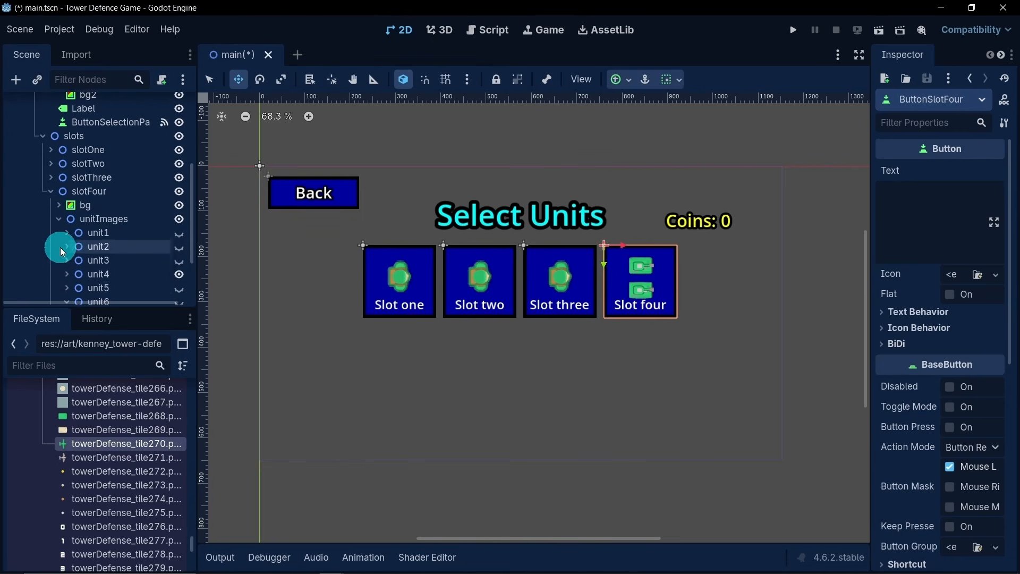
click(49, 192)
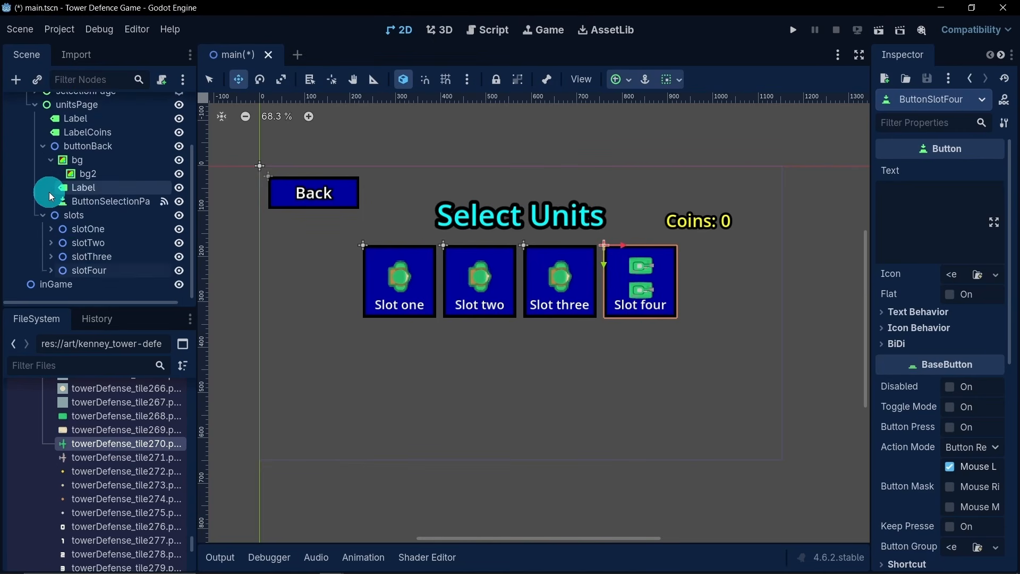
- In slotThree's unitImages, hide unit1 and make unit3 visible, collapsing the slotThree branch when done
click(50, 257)
scroll(53, 252, down, 2)
click(59, 238)
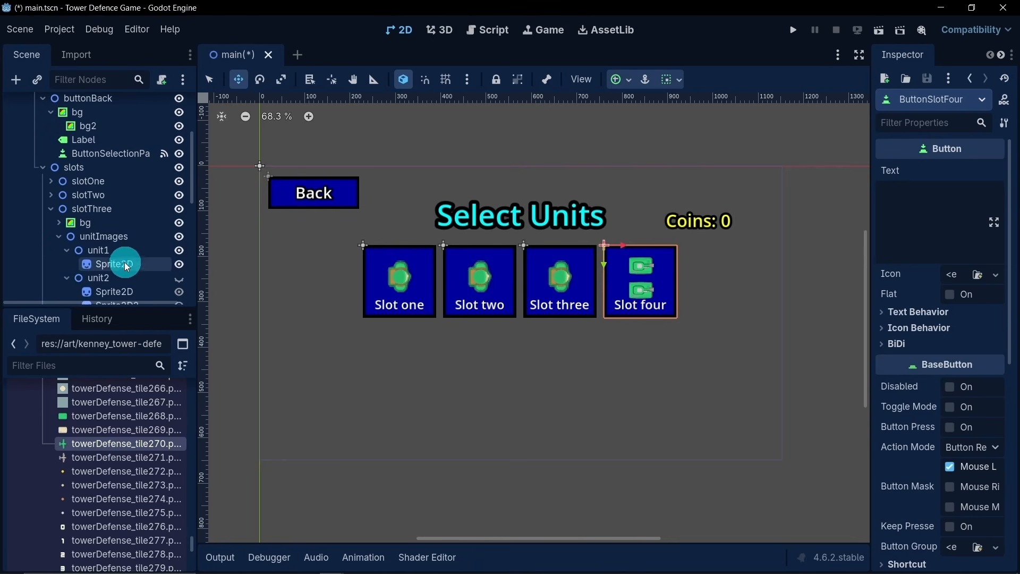
click(65, 251)
click(67, 264)
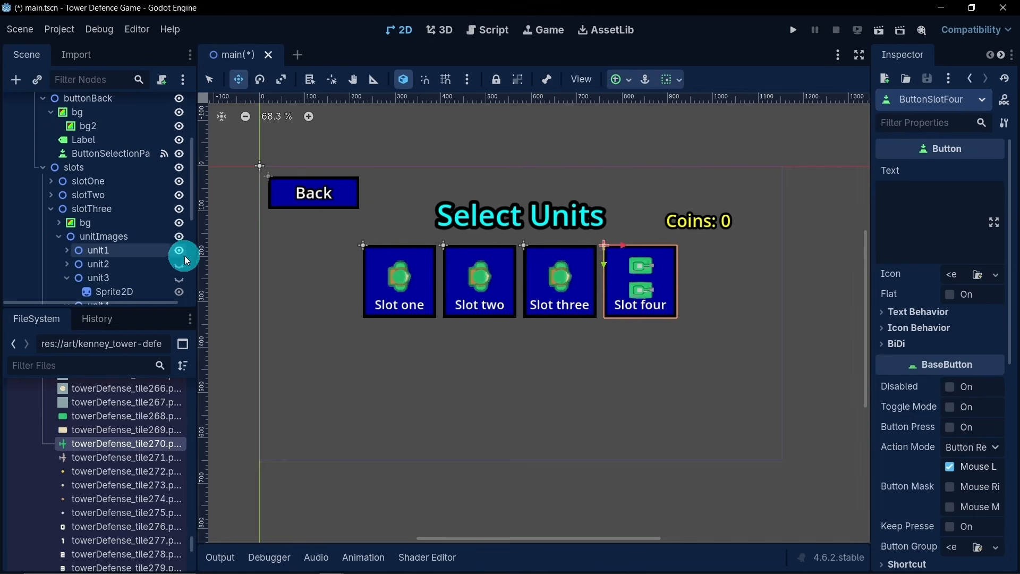
click(179, 251)
click(60, 277)
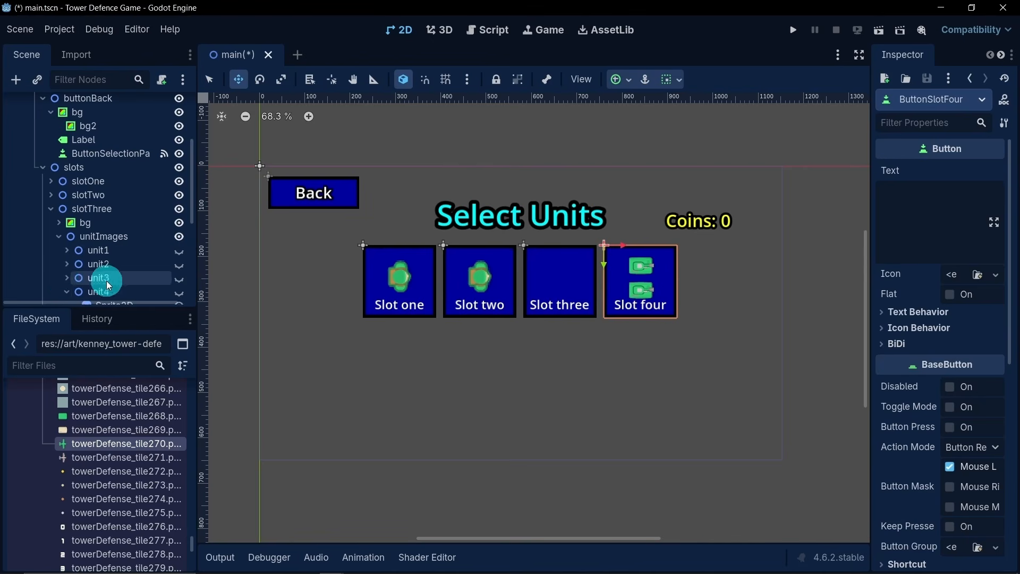
click(178, 278)
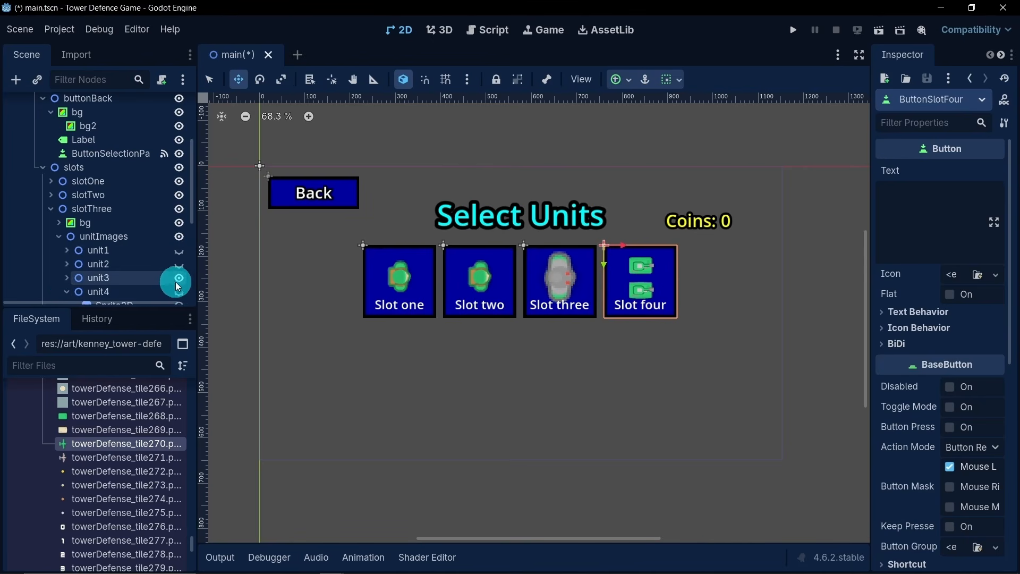
click(59, 237)
click(51, 211)
- In slotTwo's unitImages, hide unit1 and make unit2 visible, collapsing the slotTwo branch when done
click(51, 243)
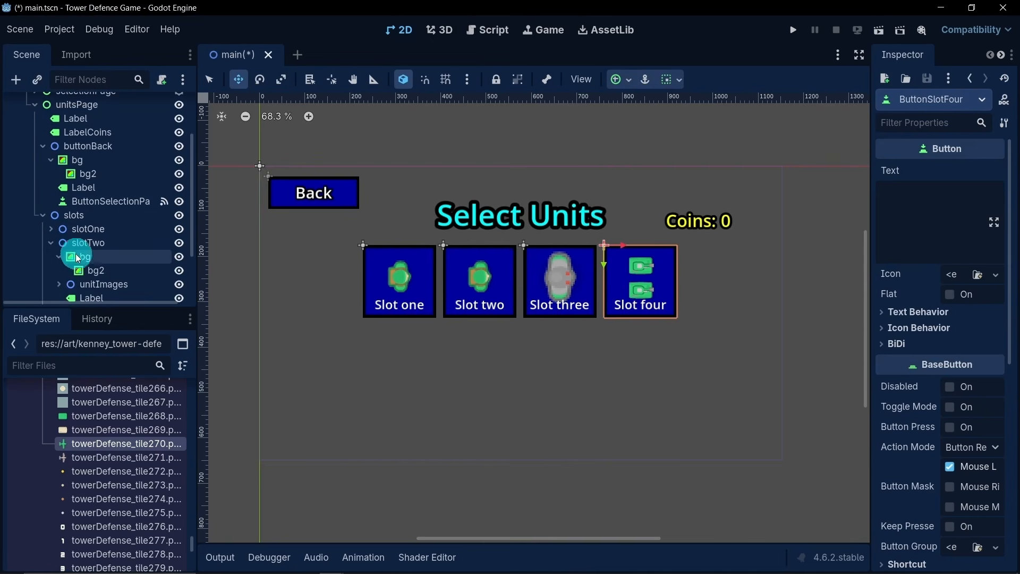
click(57, 258)
click(59, 271)
scroll(103, 263, down, 3)
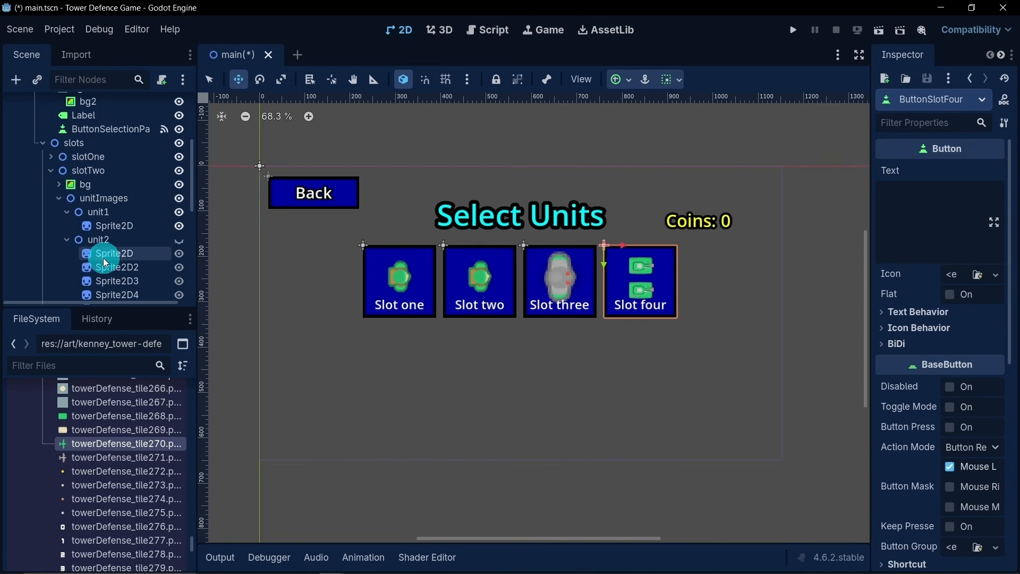
click(66, 242)
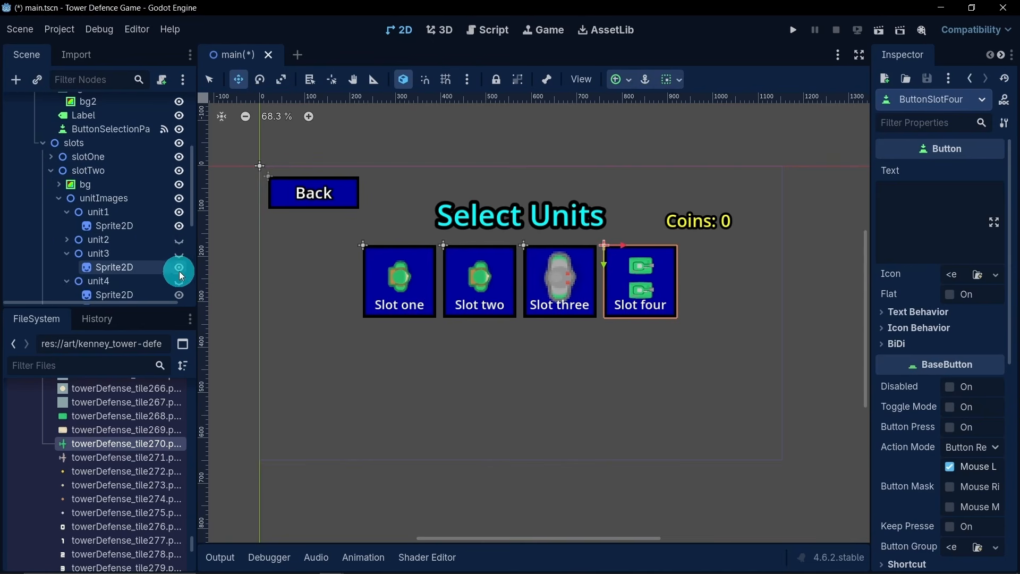
click(65, 255)
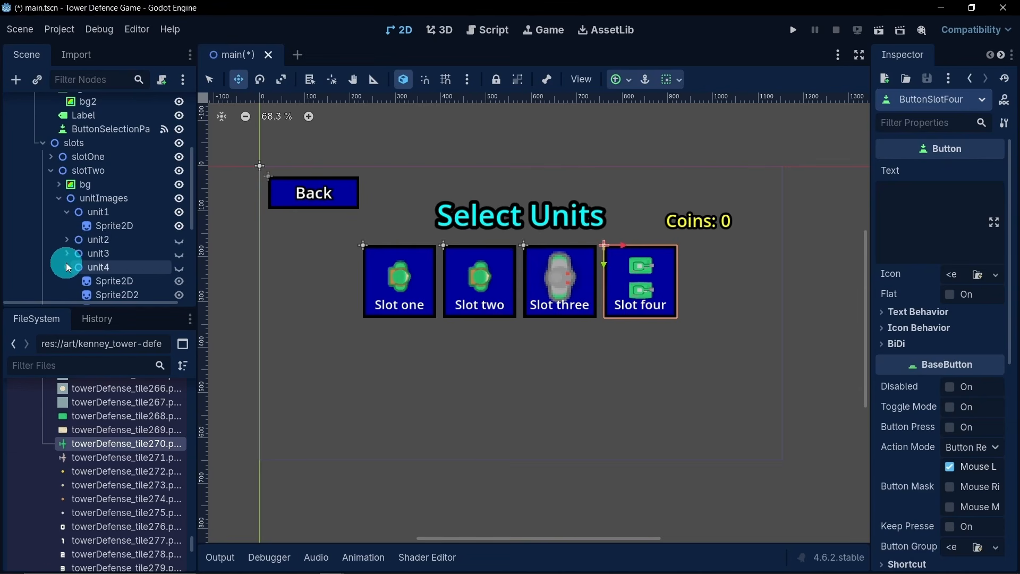
click(66, 267)
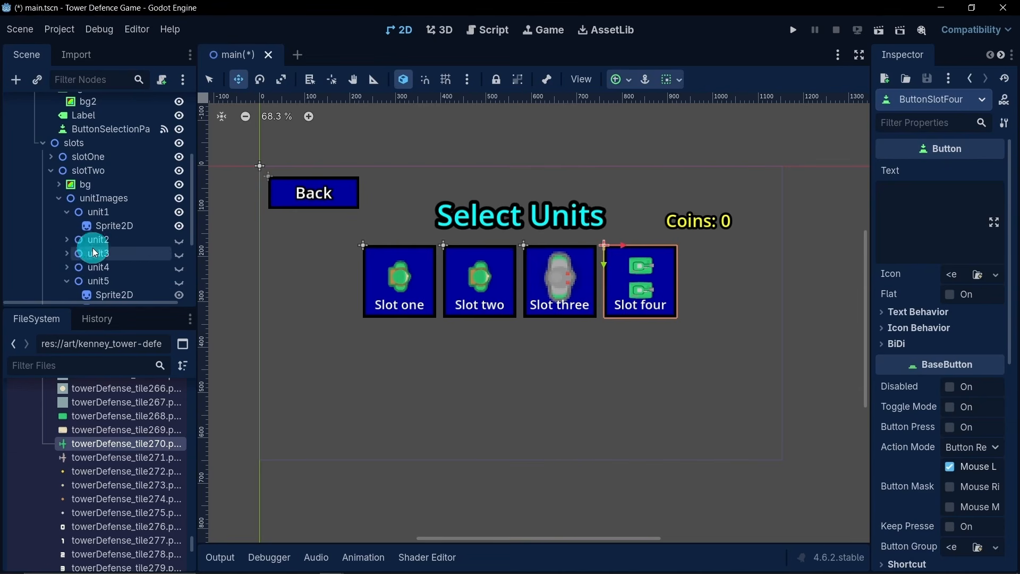
scroll(101, 233, down, 1)
click(119, 233)
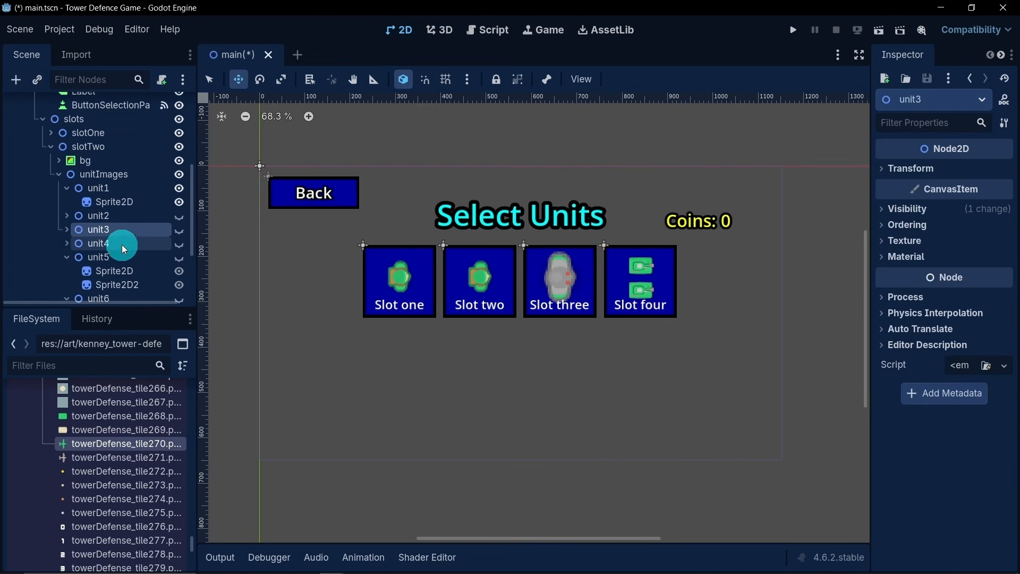
click(179, 217)
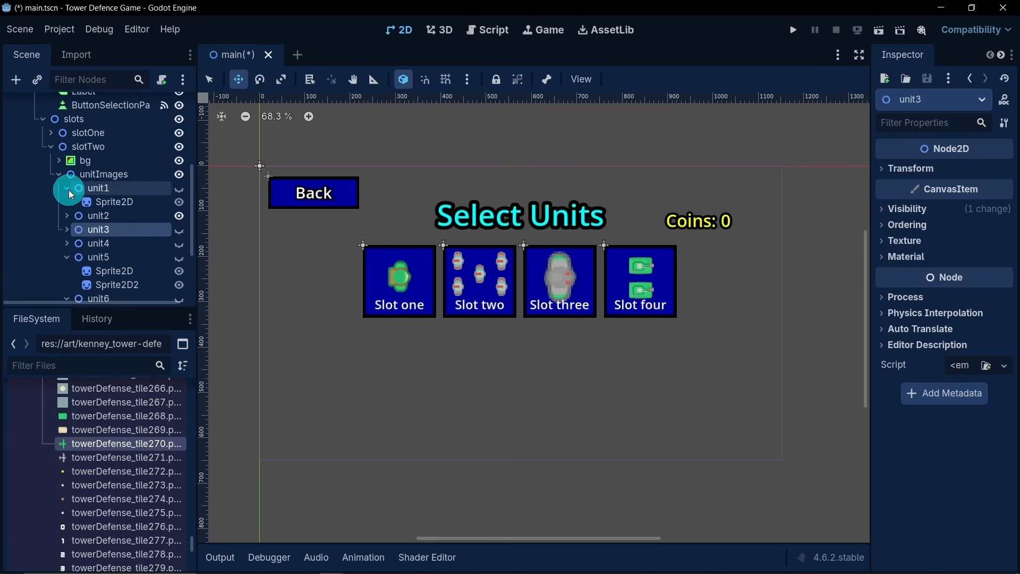
click(59, 174)
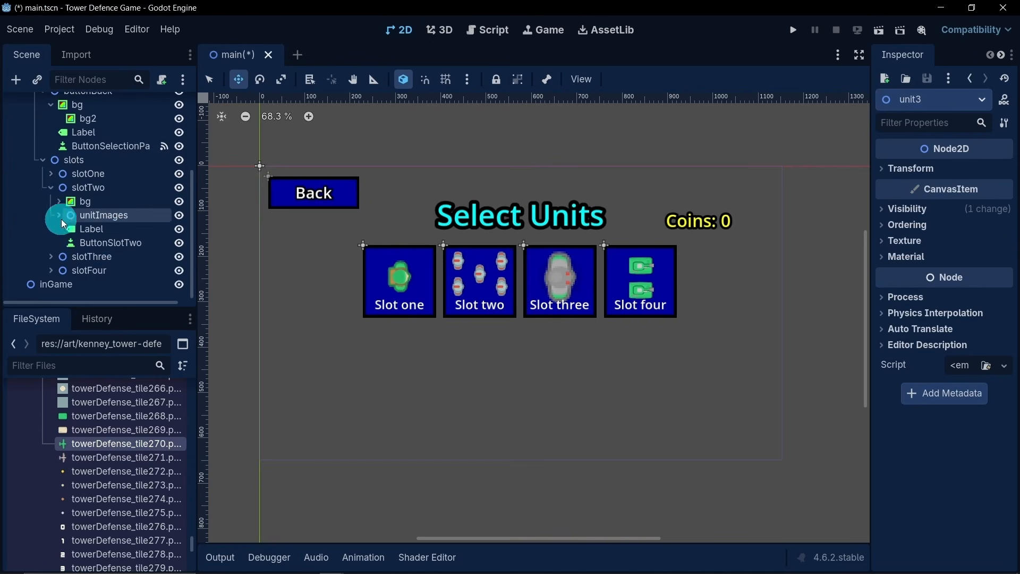
click(48, 189)
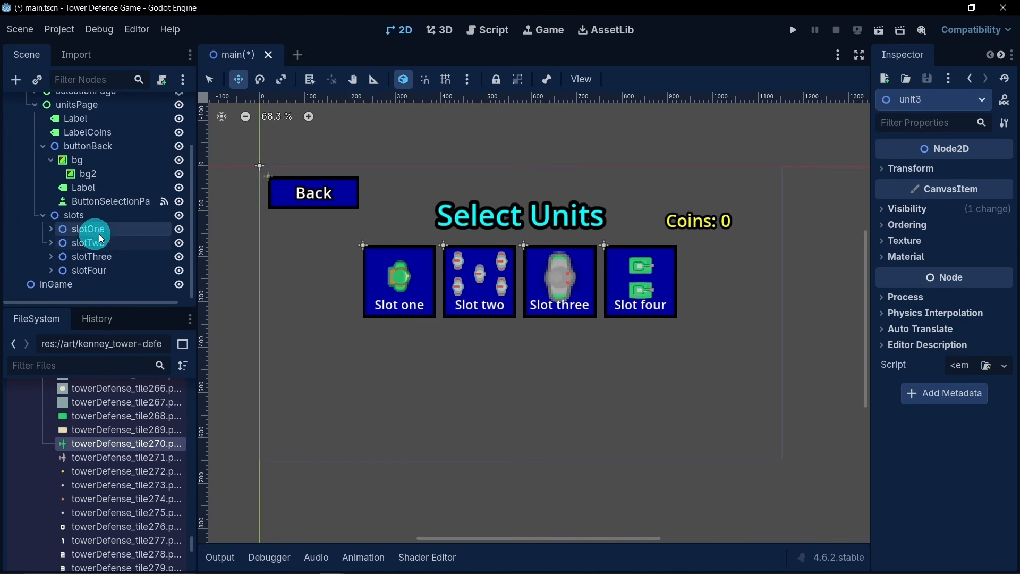
- Save the main scene and collapse the buttonBack and slots nodes under unitsPage
middle_drag(530, 314, 513, 301)
key(ctrl+s)
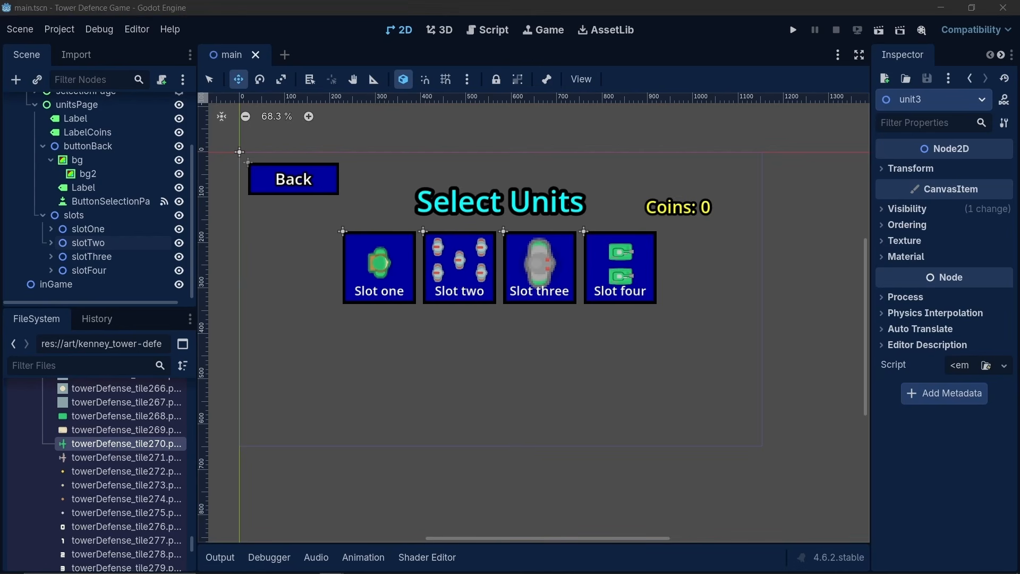
click(38, 215)
click(40, 216)
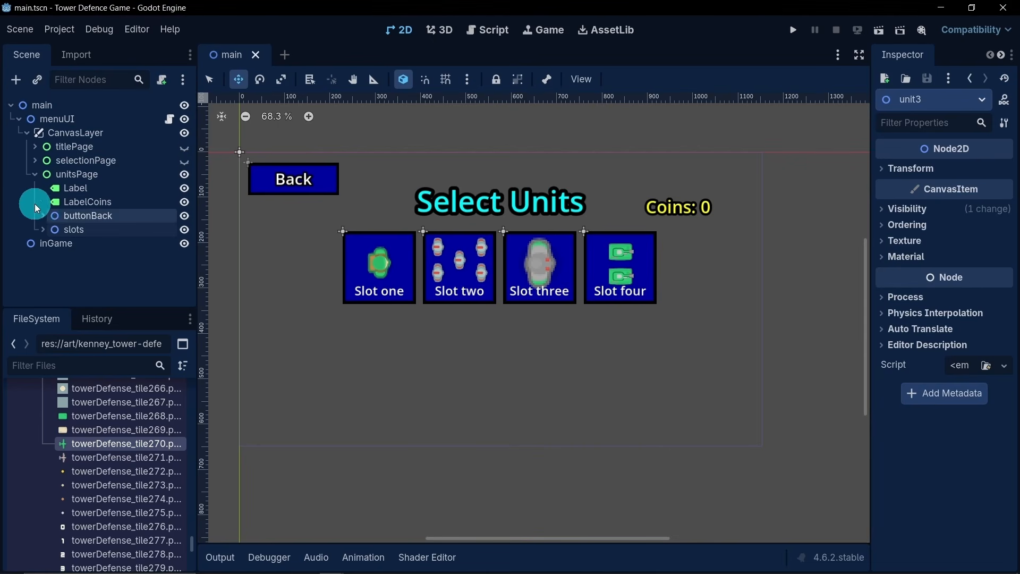
- Add a Node2D child to unitsPage and name it units
right_click(81, 178)
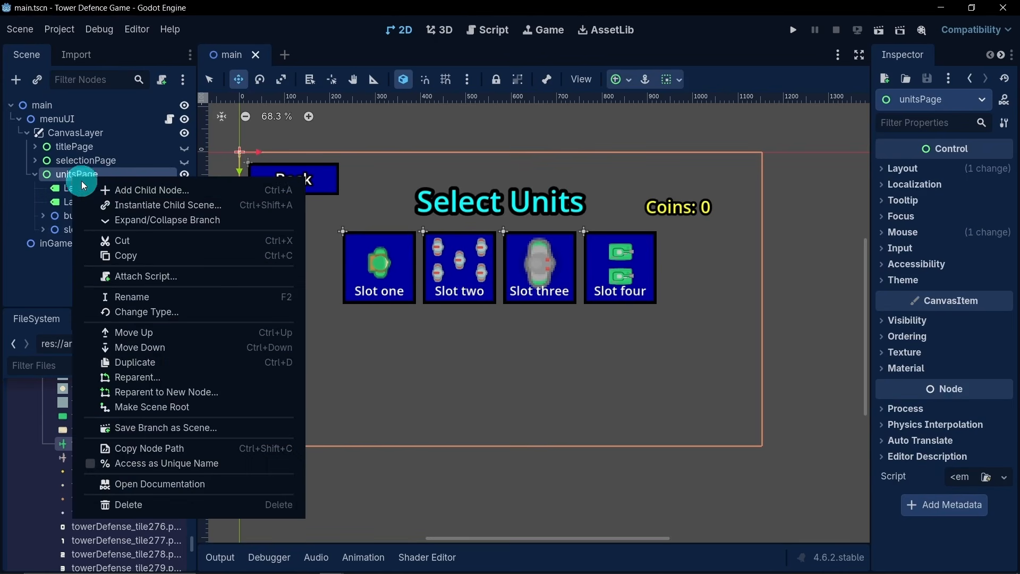
click(188, 190)
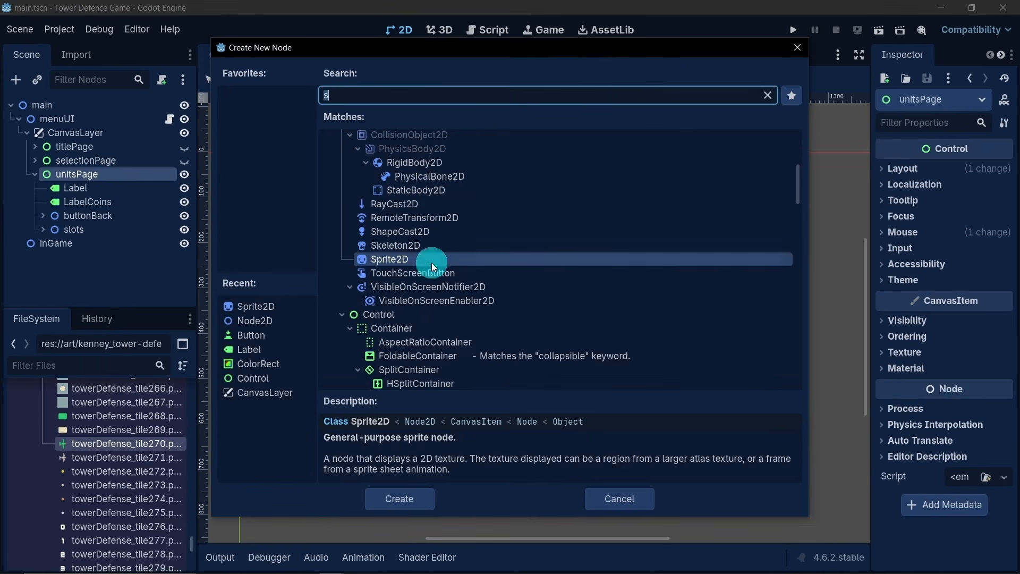
text(b)
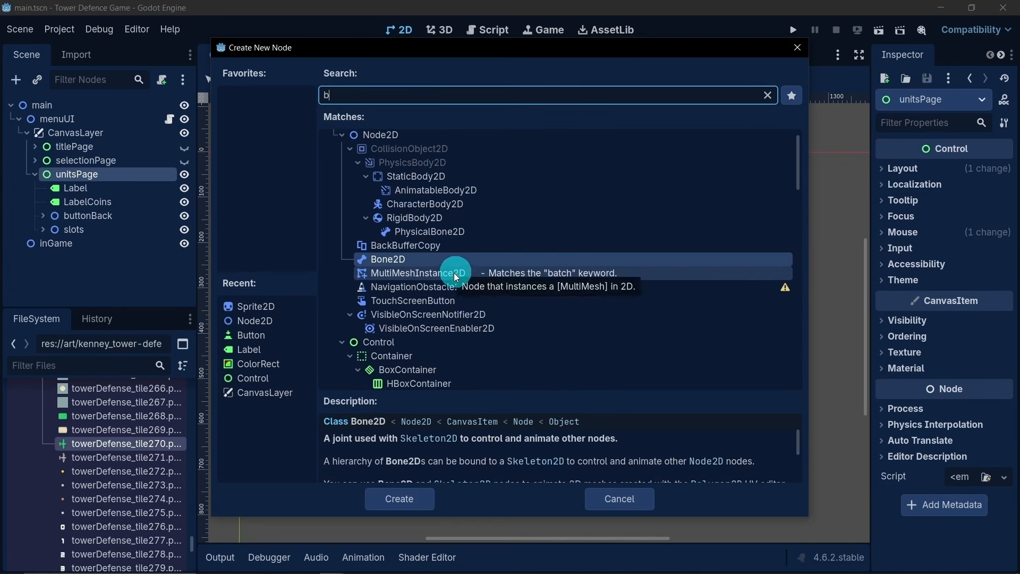
double_click(266, 322)
double_click(109, 243)
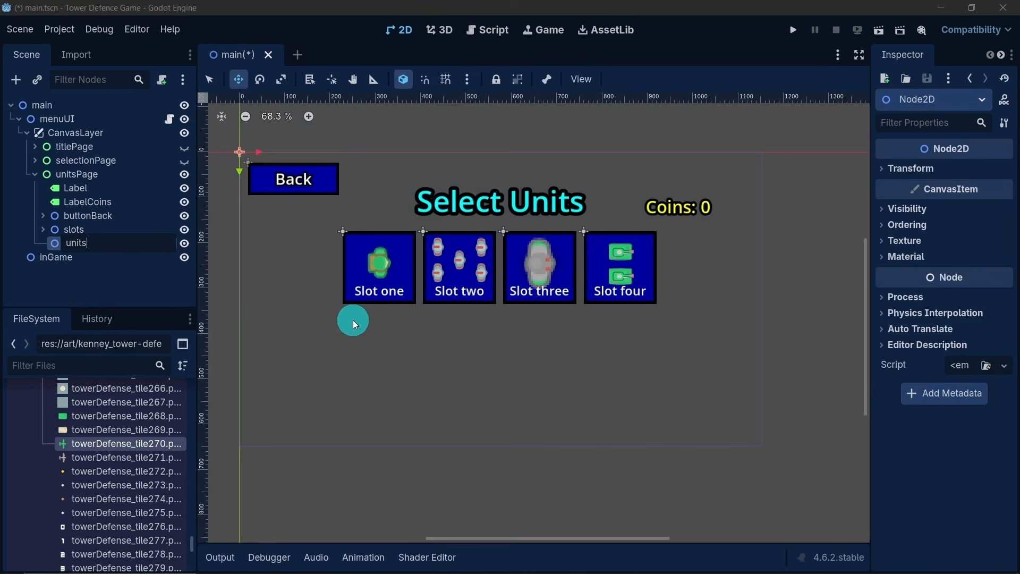
key(Return)
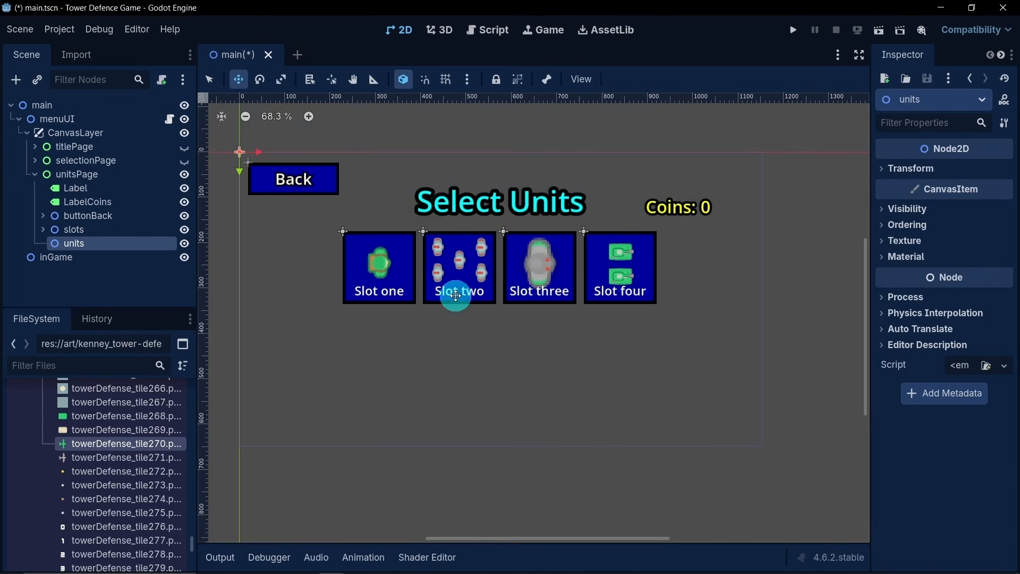
- Duplicate the slotOne node inside slots and collapse the copy
click(42, 229)
click(83, 249)
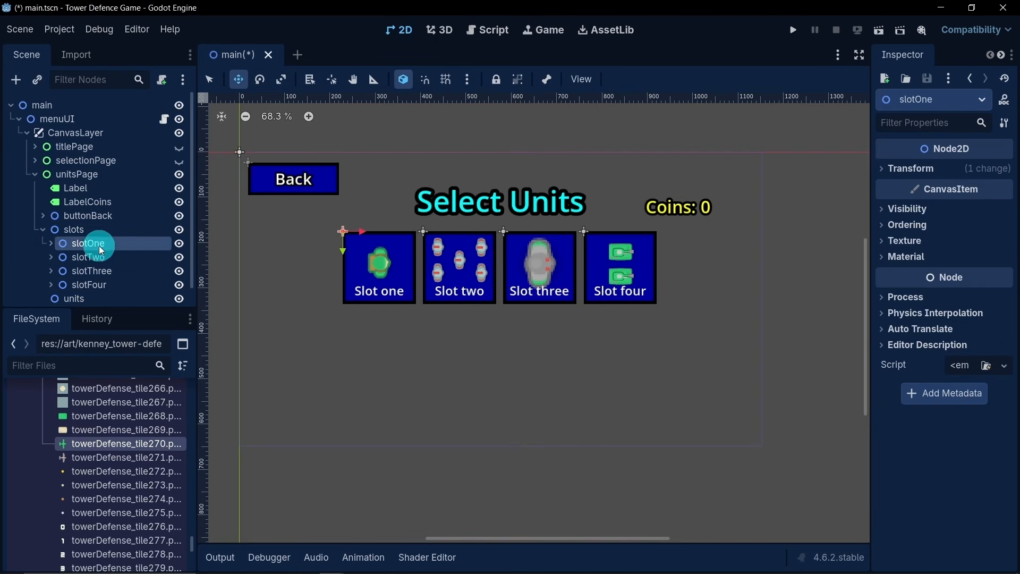
key(ctrl+d)
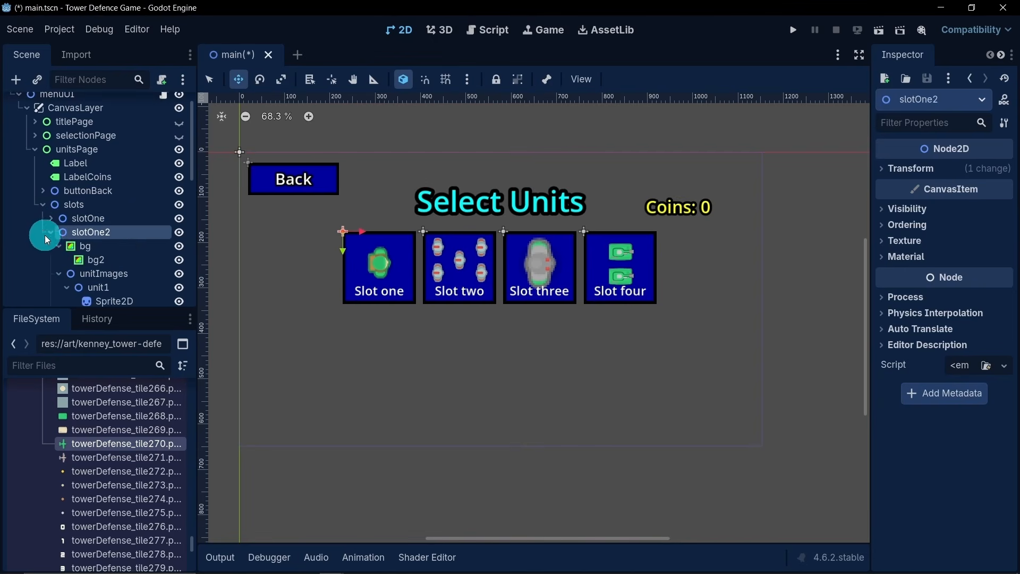
click(49, 233)
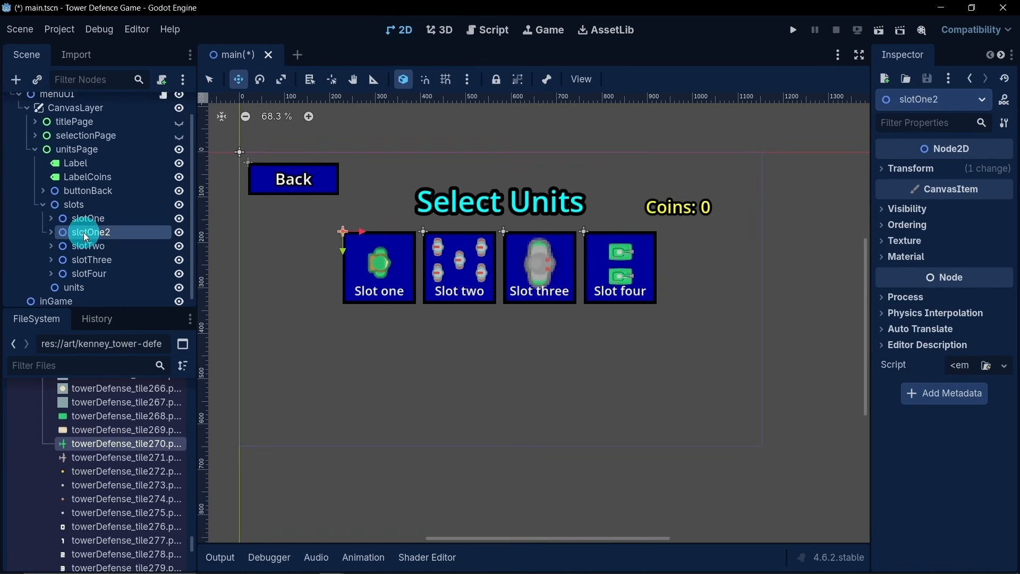
- Move the slotOne2 copy out of slots into the units node and rename it unitOneButton
drag(84, 231, 86, 283)
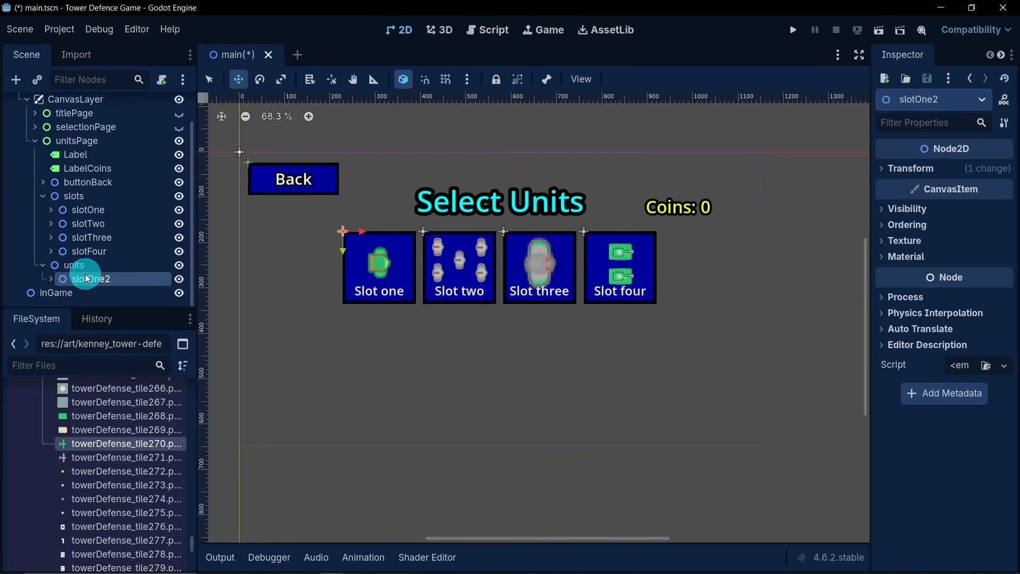
click(42, 196)
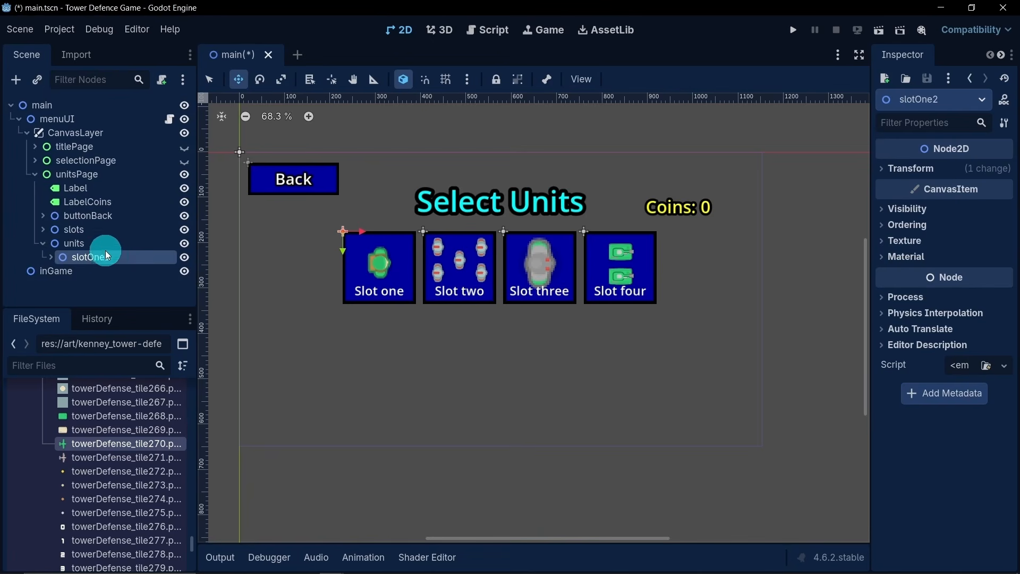
double_click(139, 257)
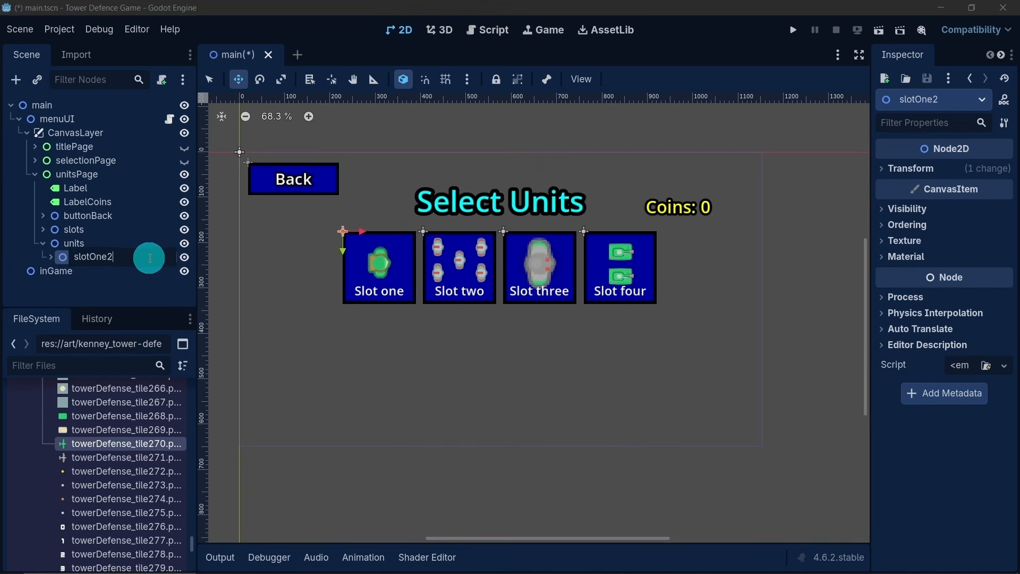
drag(99, 260, 64, 261)
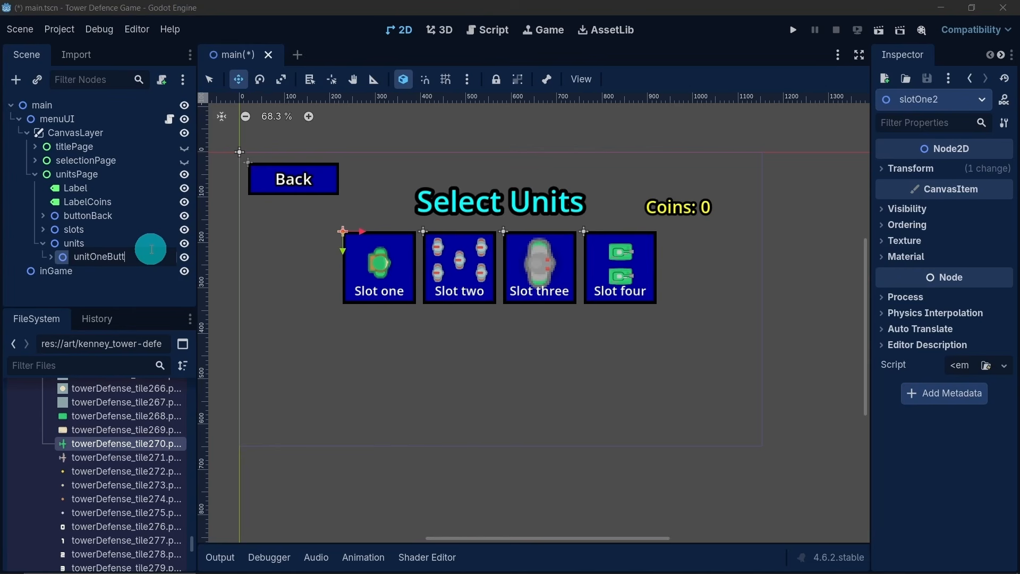
key(Return)
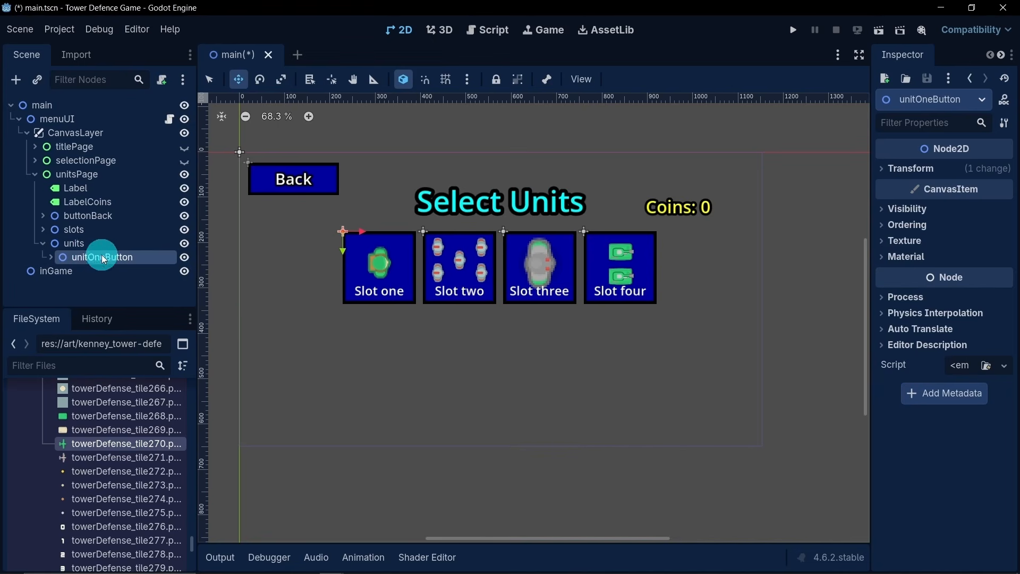
- Rename the ButtonSlotOne button inside unitOneButton as ButtonUnitOne, collapsing the bg and unitImages branches
click(49, 258)
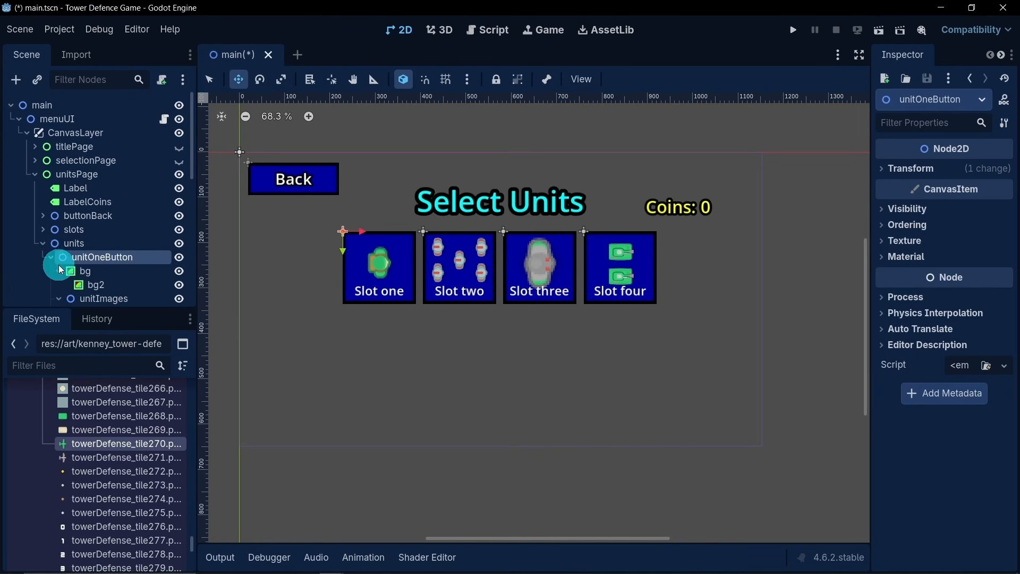
click(58, 284)
click(58, 286)
scroll(78, 270, down, 2)
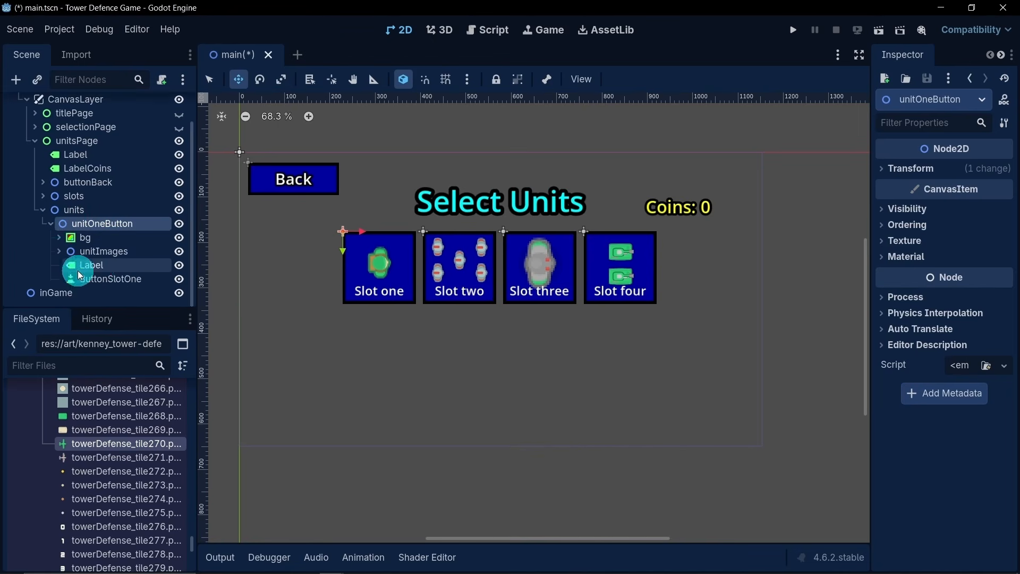
double_click(154, 280)
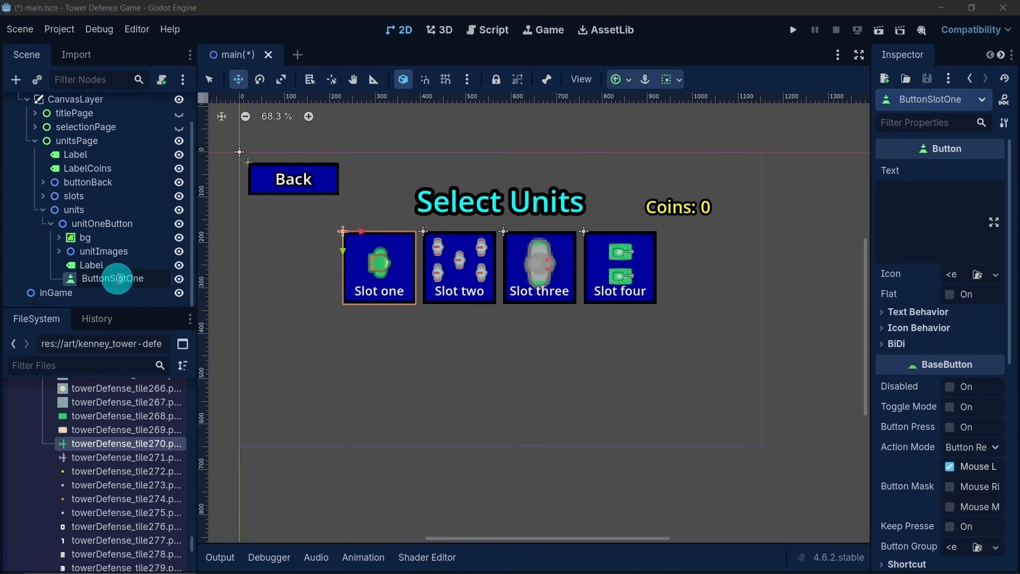
text(Unit)
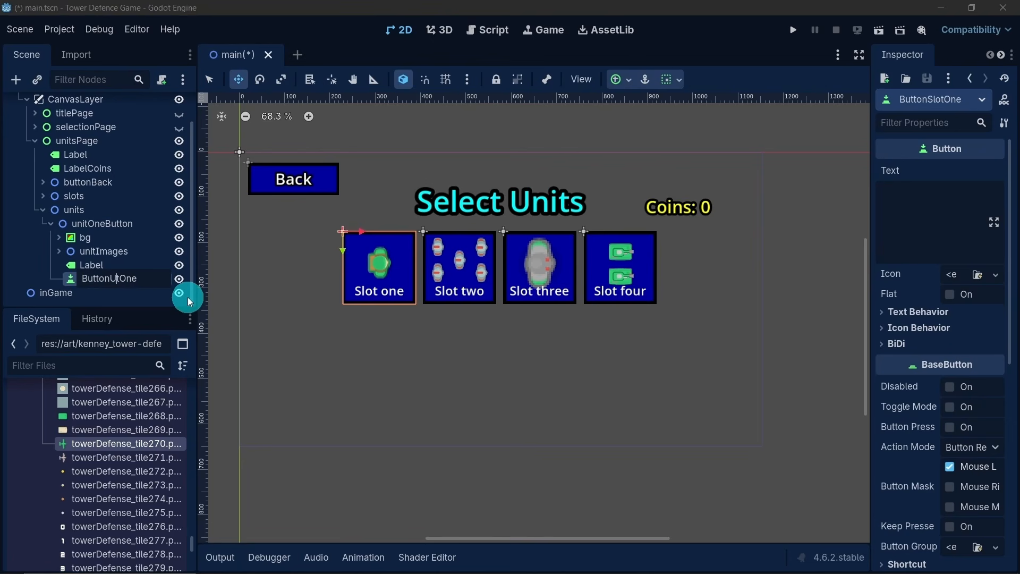
key(Return)
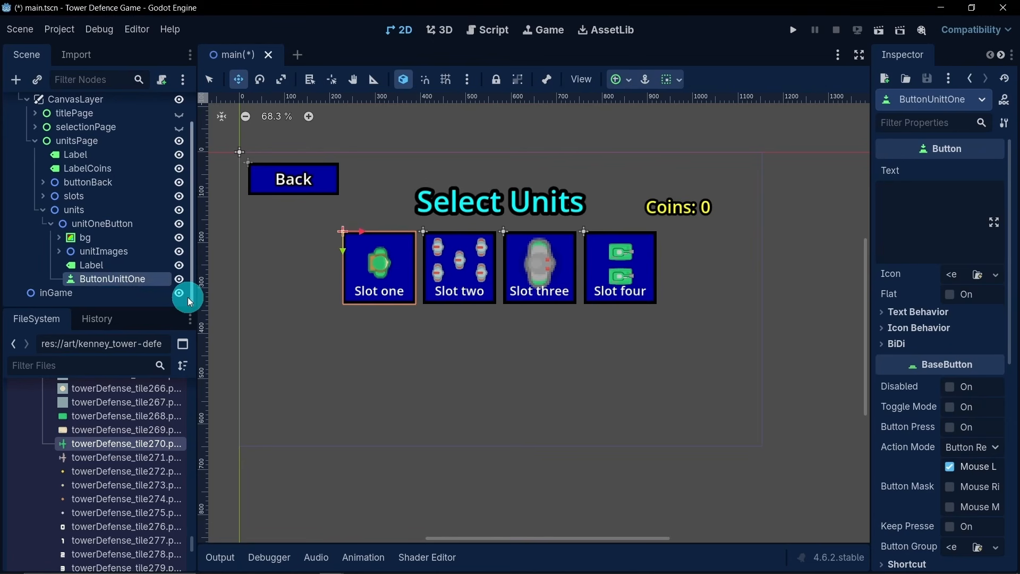
double_click(174, 280)
click(133, 278)
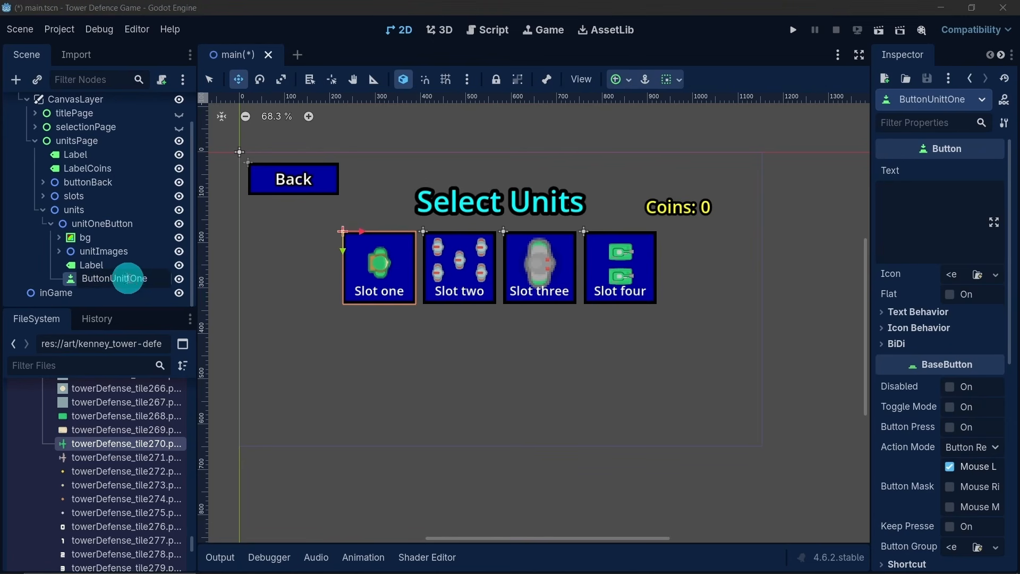
key(Return)
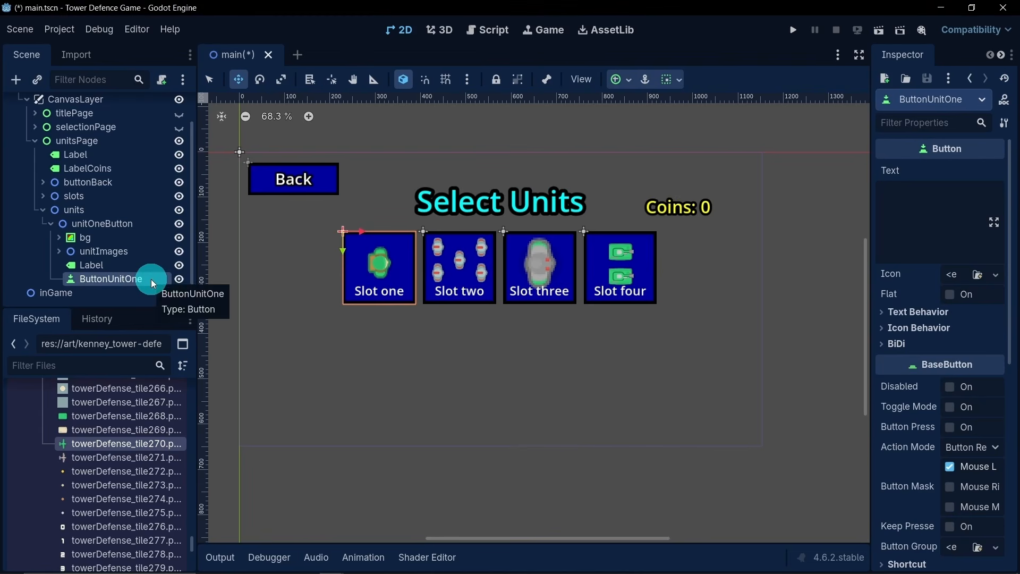
- Delete the Label node that reads "Slot one" from unitOneButton
click(117, 265)
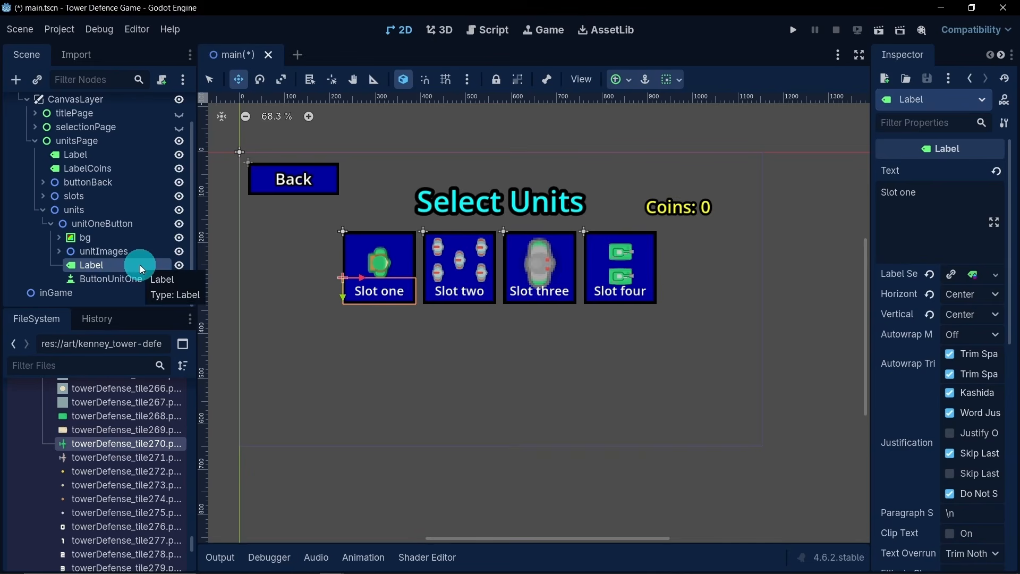
key(Delete)
click(460, 298)
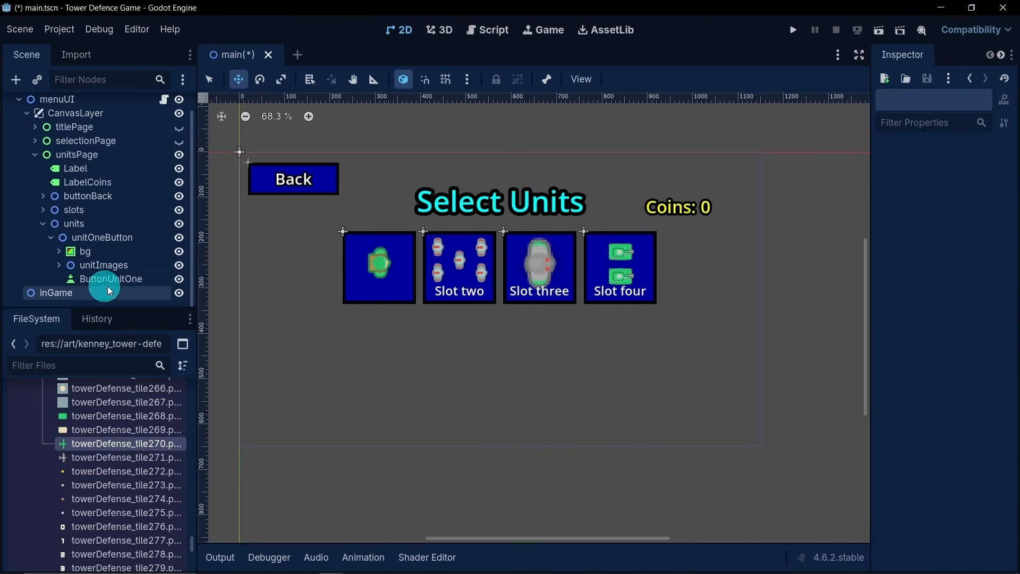
- Move unitOneButton straight down on the canvas into a new row below slot one, and collapse its branch
click(93, 238)
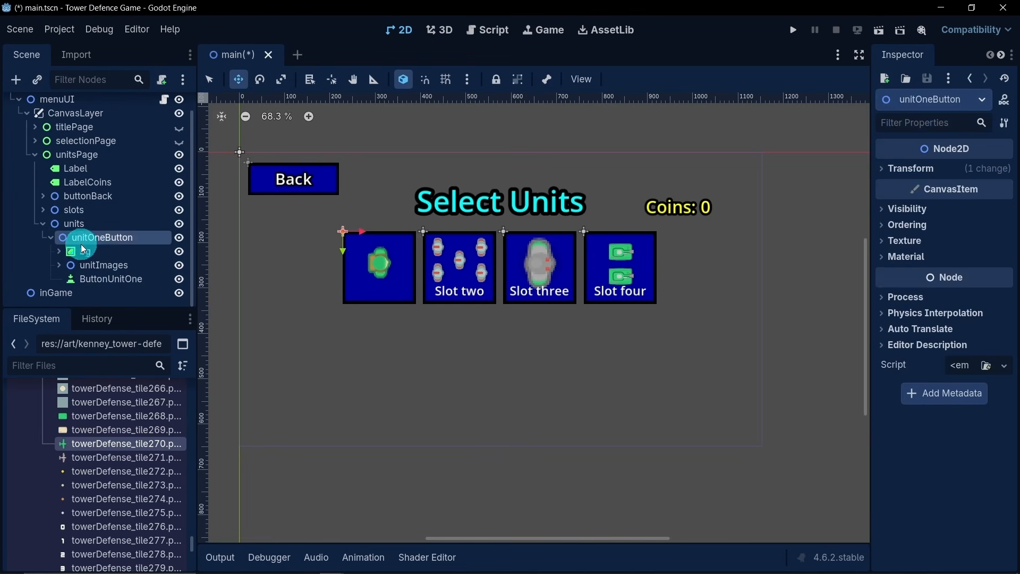
drag(342, 252, 365, 359)
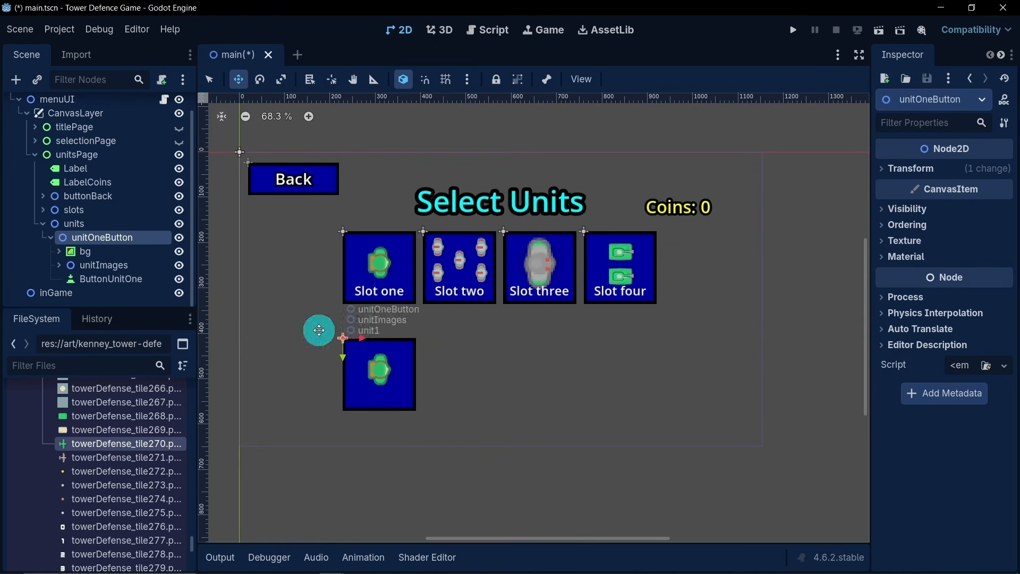
click(49, 241)
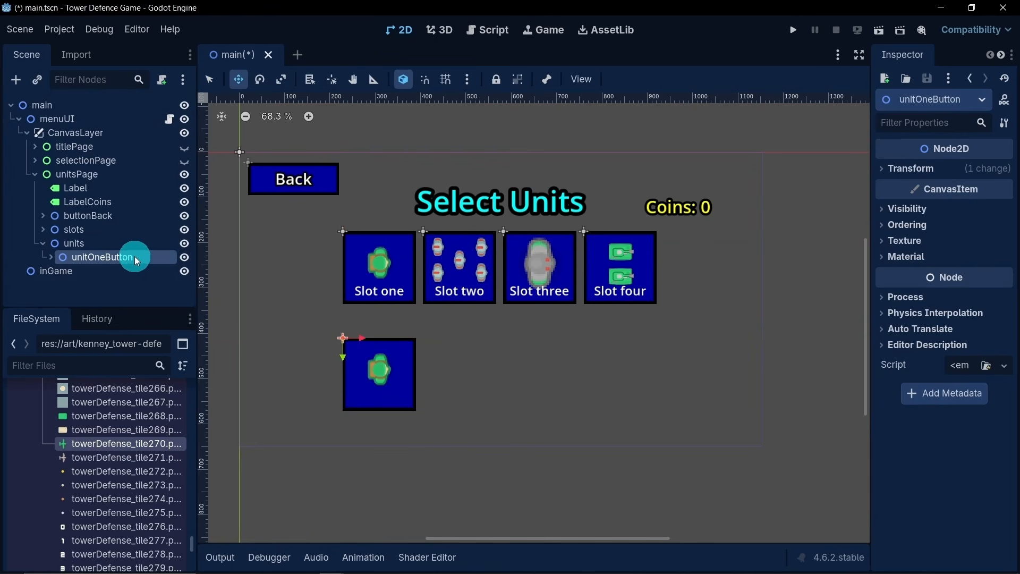
- Duplicate unitOneButton inside units and rename the copy unitTwoButton
click(133, 246)
click(139, 254)
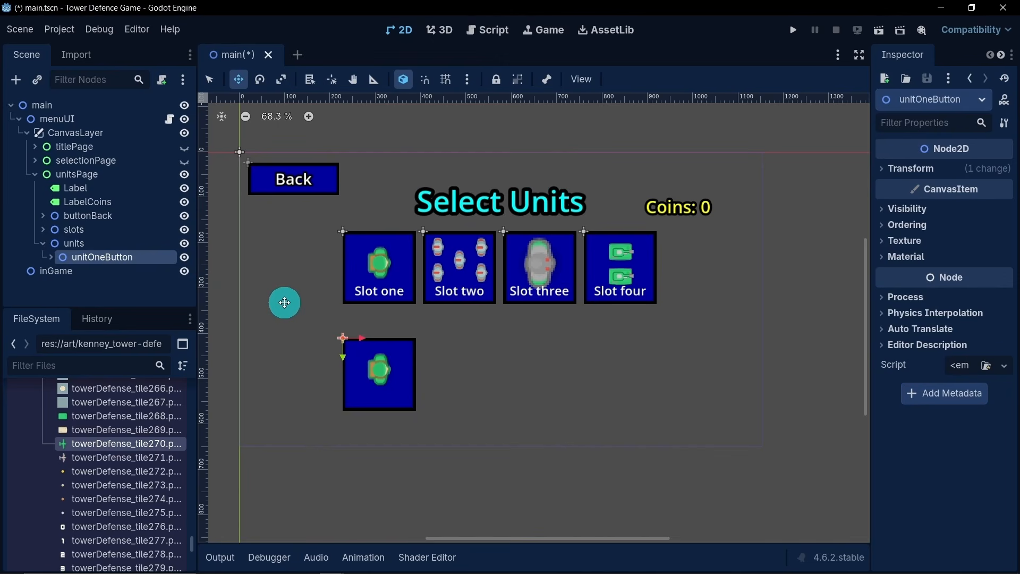
key(ctrl+d)
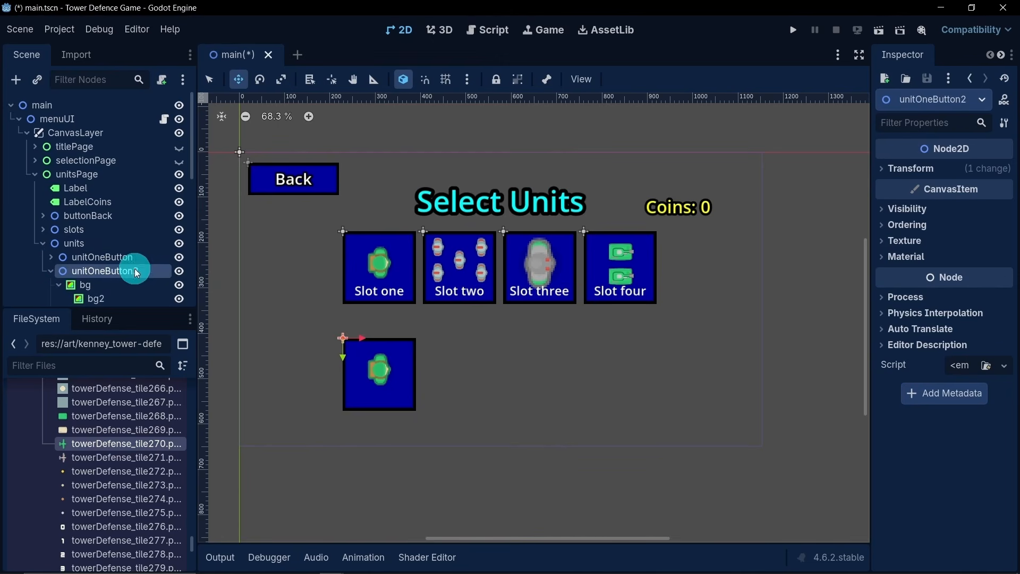
double_click(155, 271)
click(159, 272)
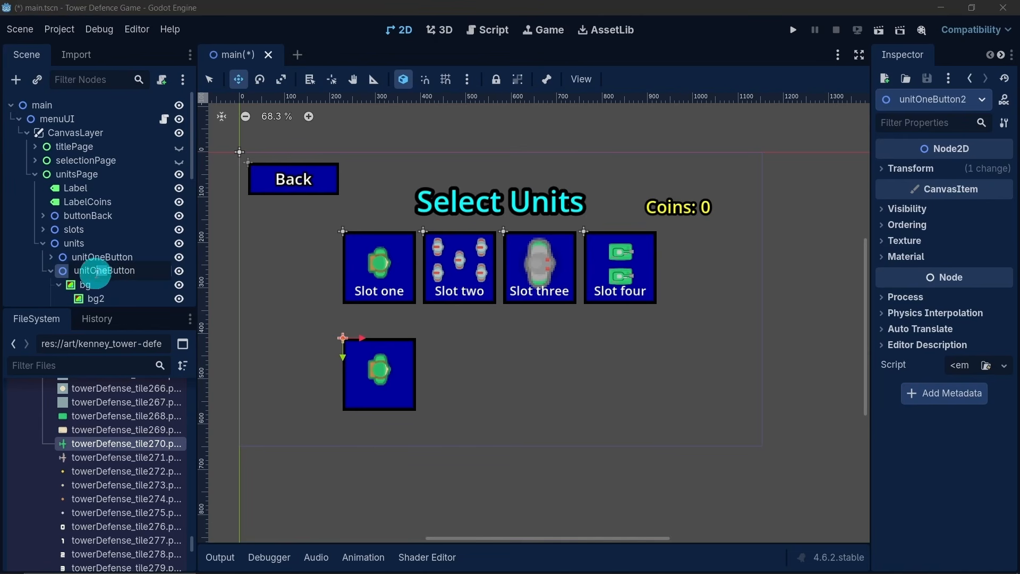
drag(90, 271, 107, 272)
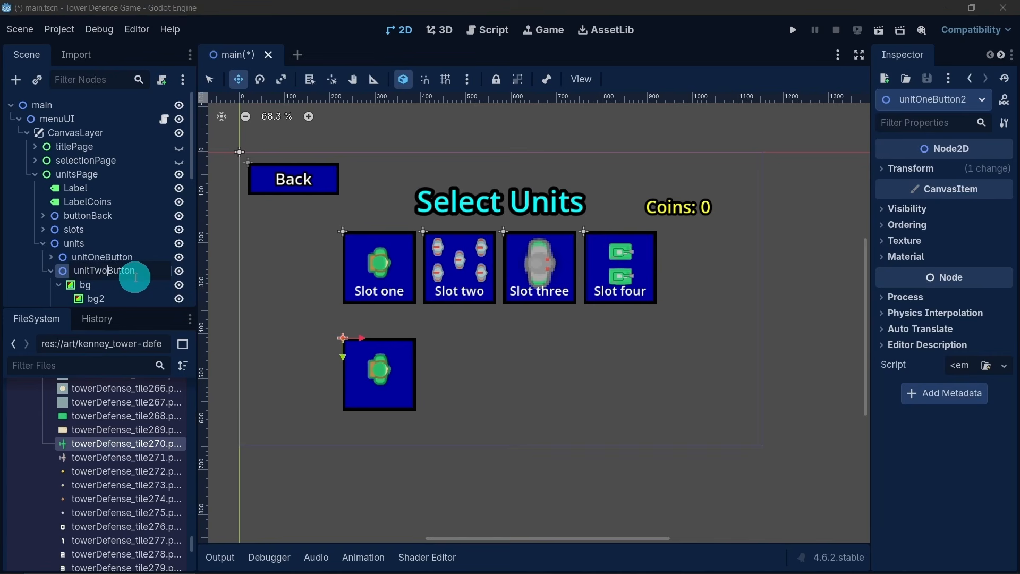
key(Return)
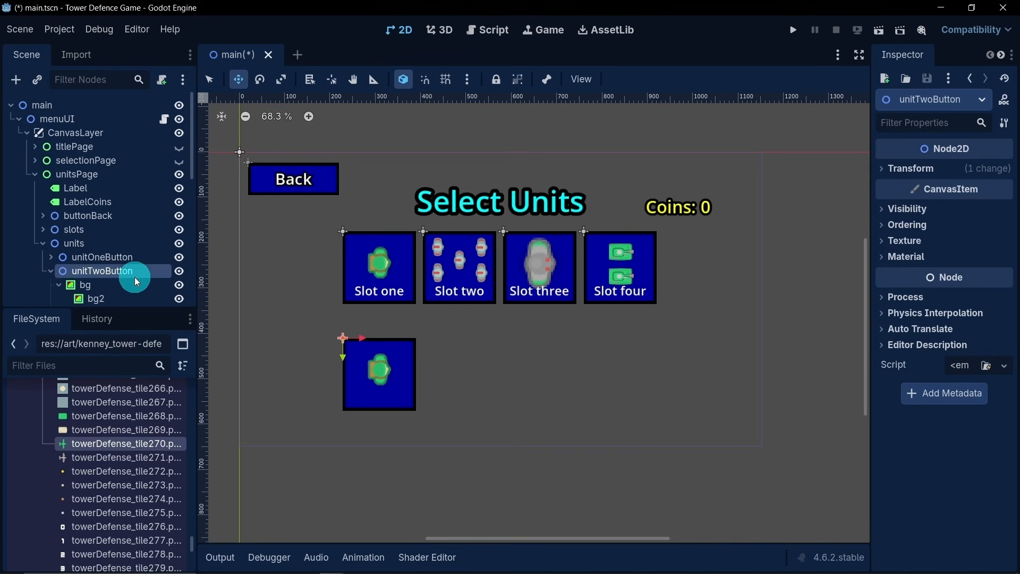
- Rename the unitOneButton node as unitButtonOne
double_click(101, 257)
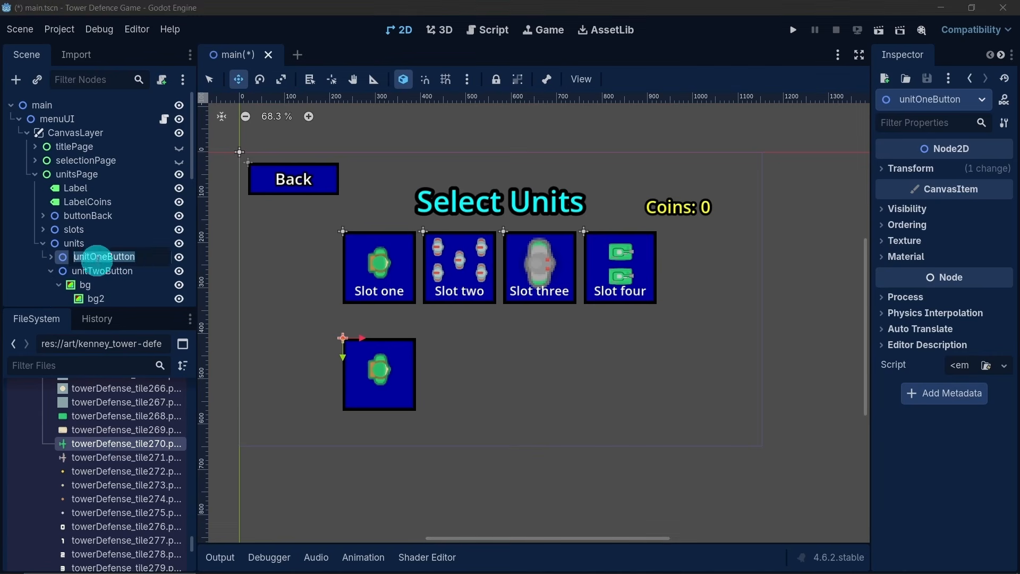
click(162, 259)
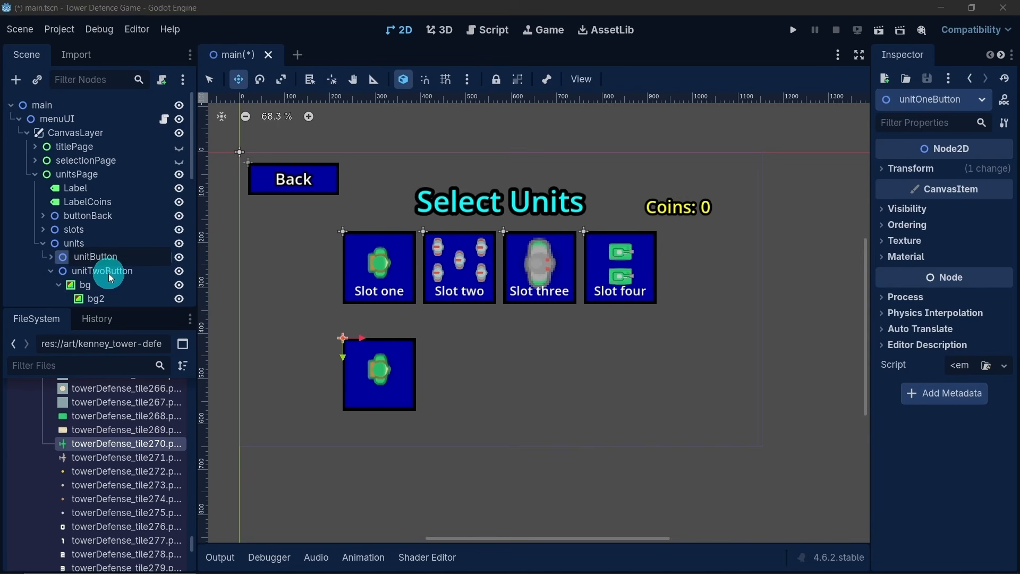
key(Return)
double_click(122, 262)
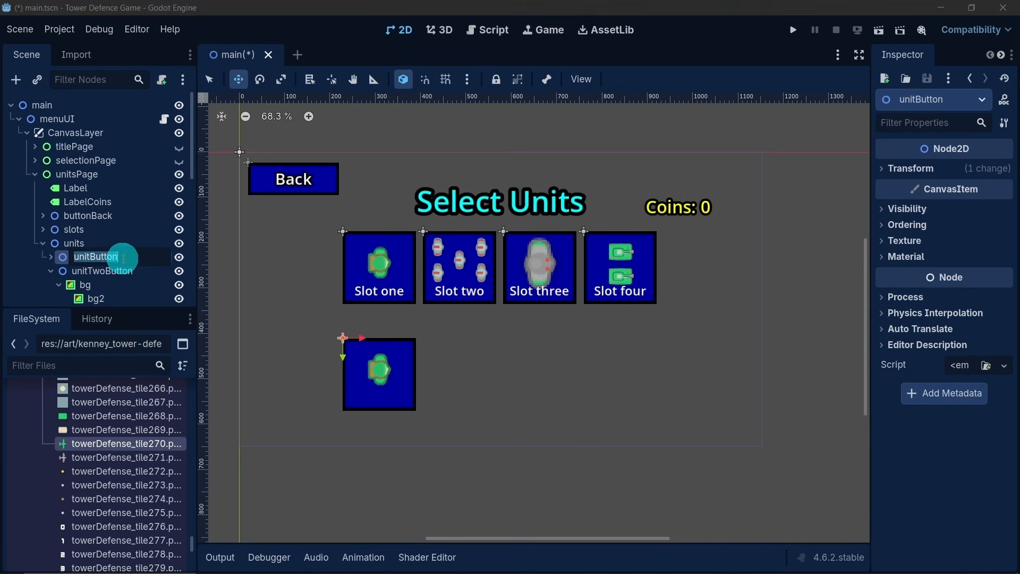
click(170, 256)
text(One)
key(Return)
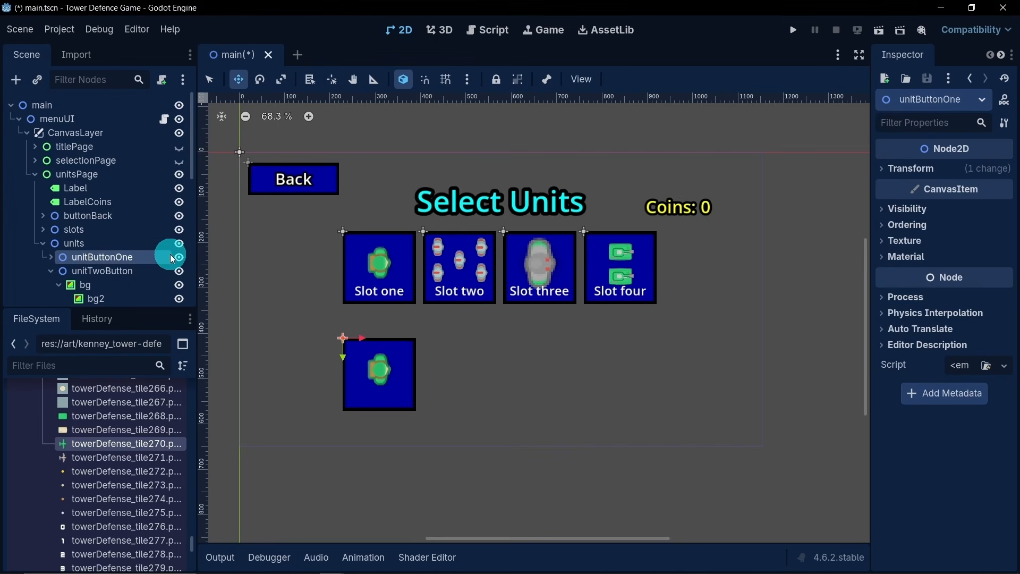
- Rename the unitTwoButton node as unitButtonTwo
click(112, 271)
click(105, 270)
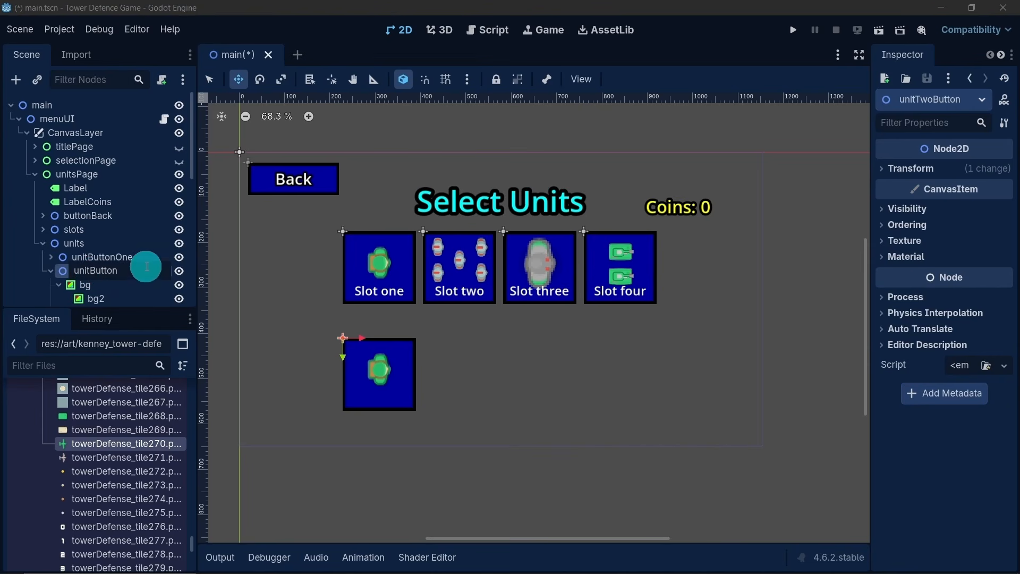
text(Two)
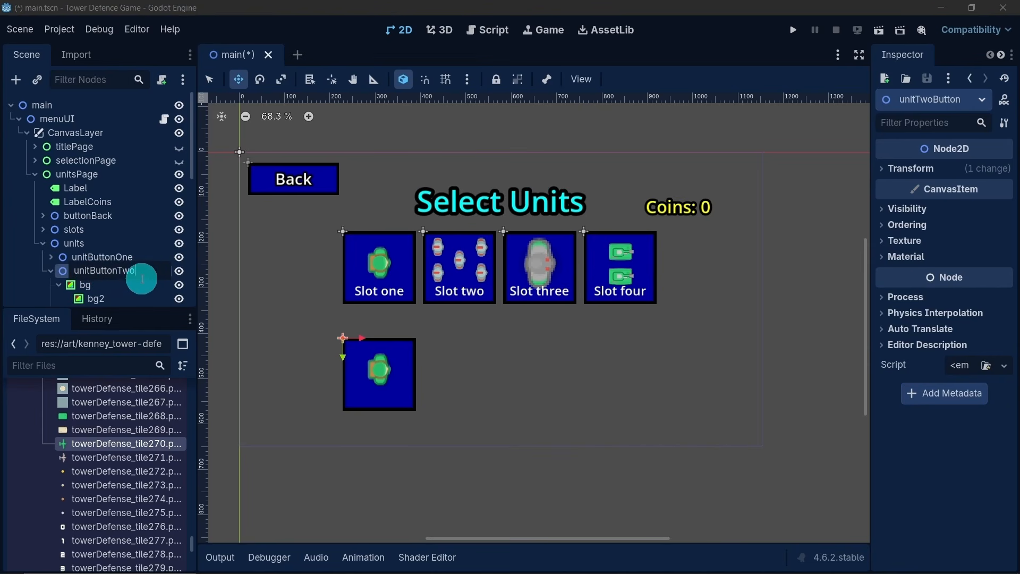
key(Return)
- In unitButtonTwo's unitImages, hide unit1 and make unit2 visible, collapsing the unit1 to unit6 branches
scroll(84, 266, down, 3)
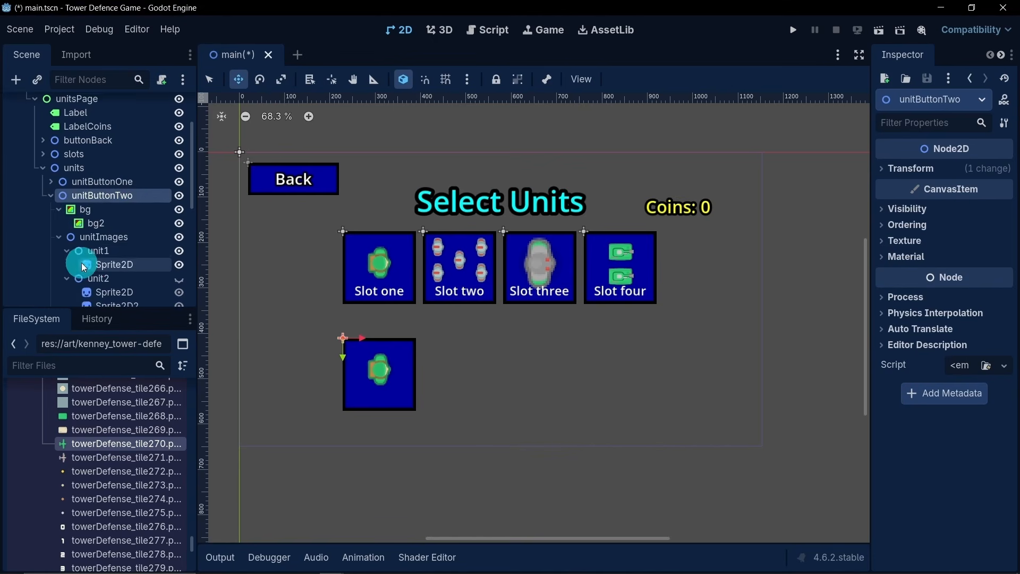
scroll(88, 262, down, 2)
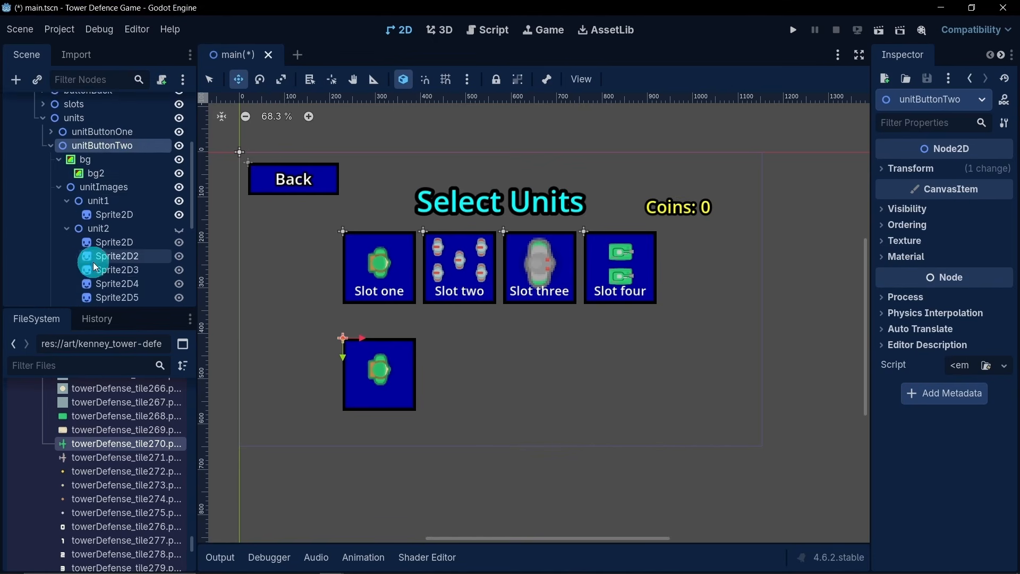
click(67, 201)
click(66, 215)
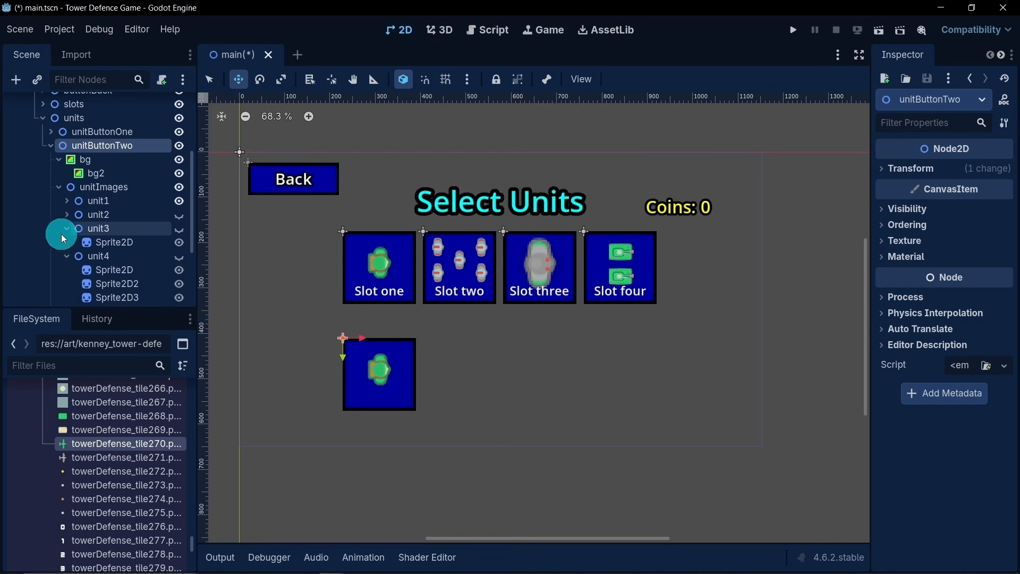
click(63, 232)
click(64, 241)
click(64, 256)
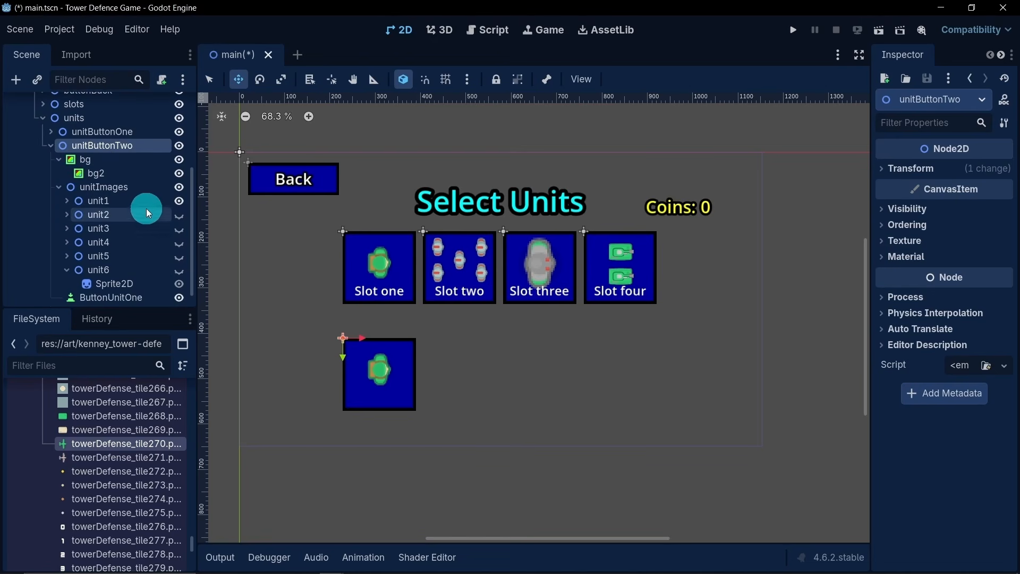
click(181, 201)
click(179, 215)
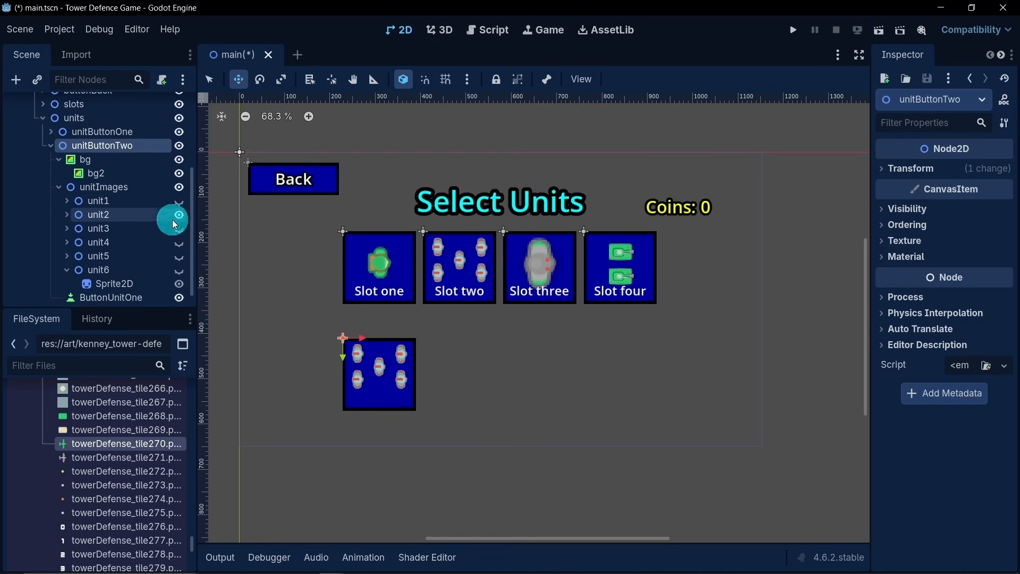
click(66, 270)
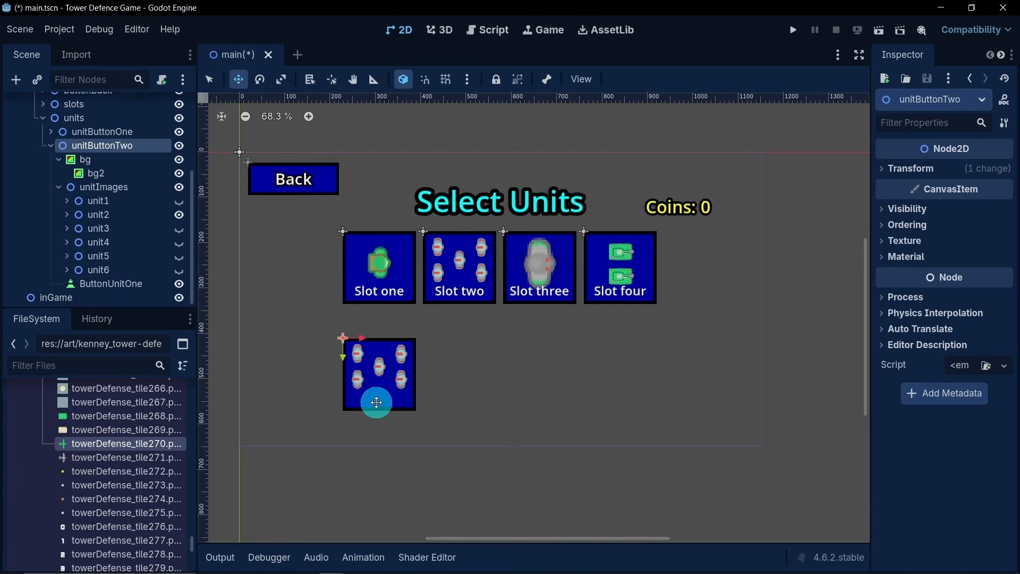
- Shift the unit2 image group slightly down so it sits vertically centred in the unitButtonTwo box
click(59, 215)
drag(341, 356, 340, 364)
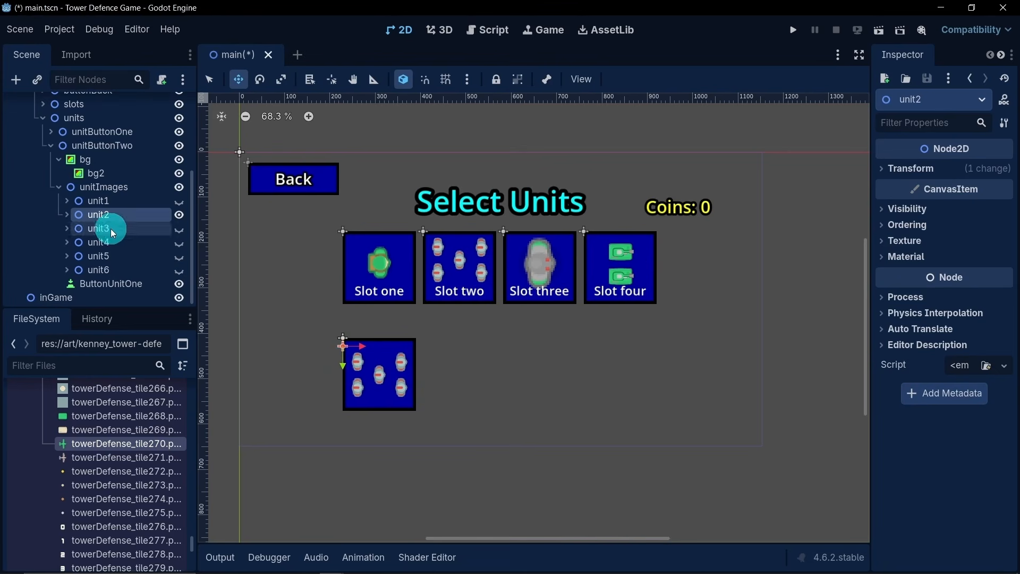
- Collapse unitImages in unitButtonTwo and rename its ButtonUnitOne node as ButtonUnitTwo
click(58, 188)
click(112, 278)
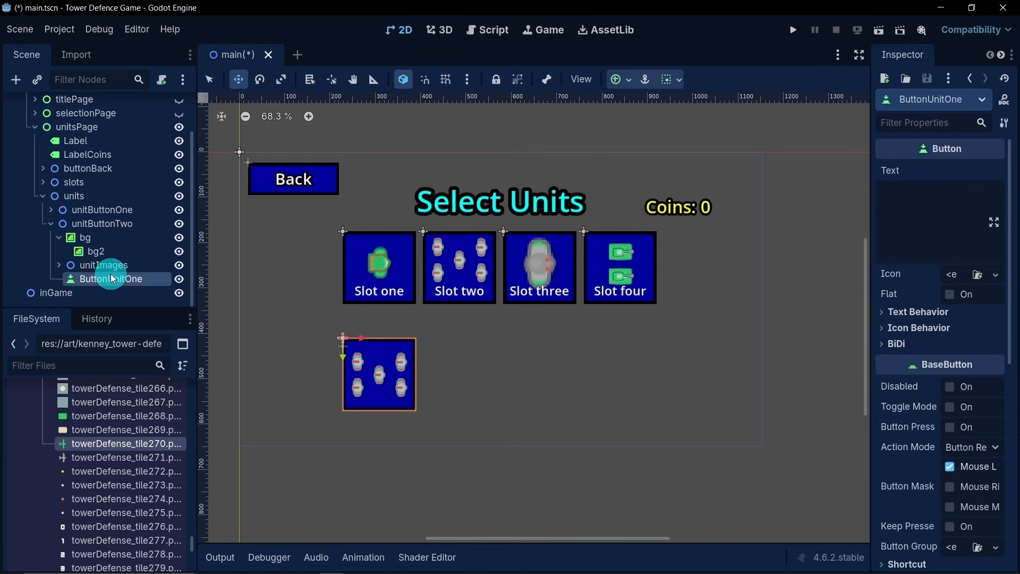
click(112, 278)
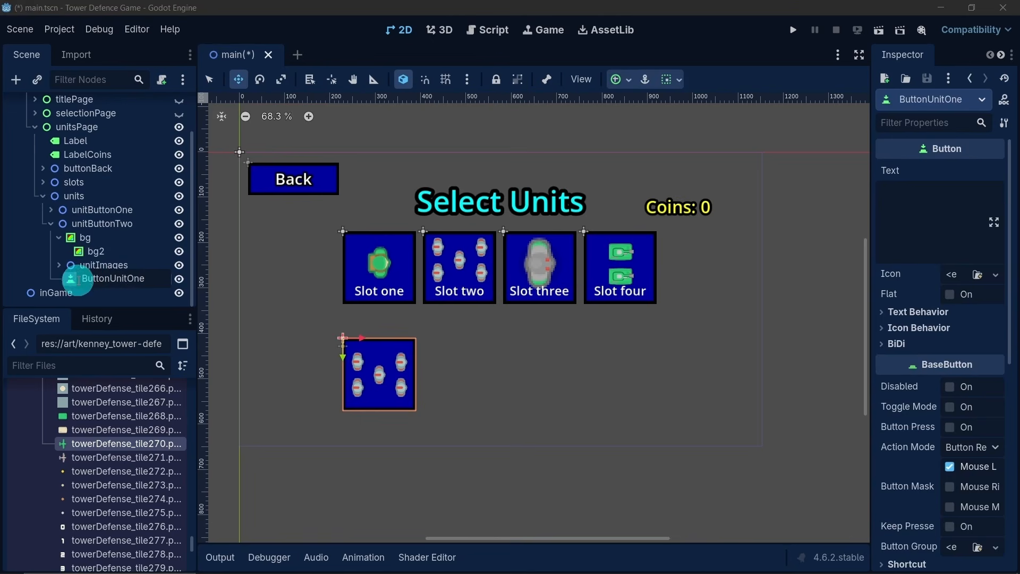
click(127, 279)
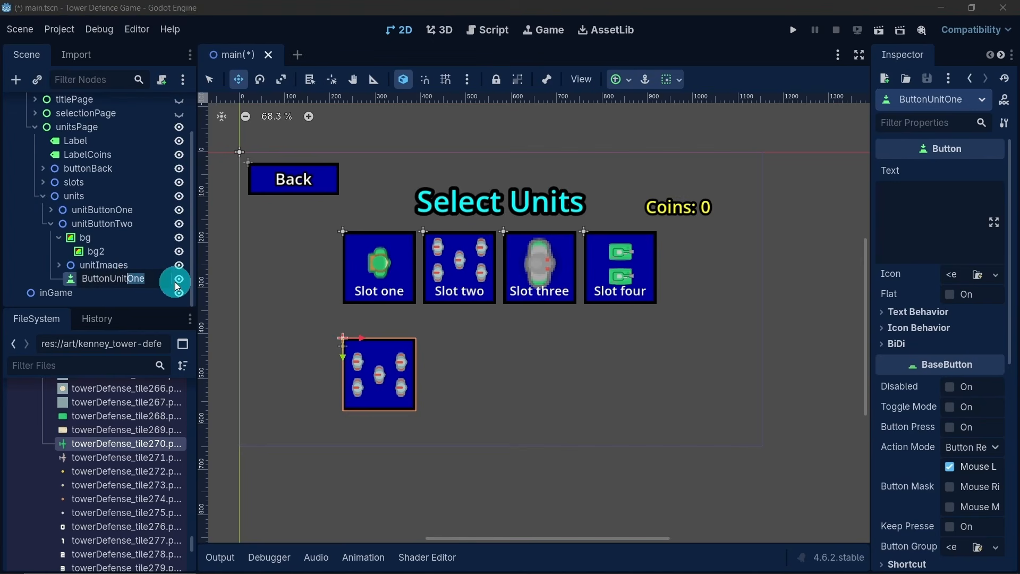
text(Two)
key(Return)
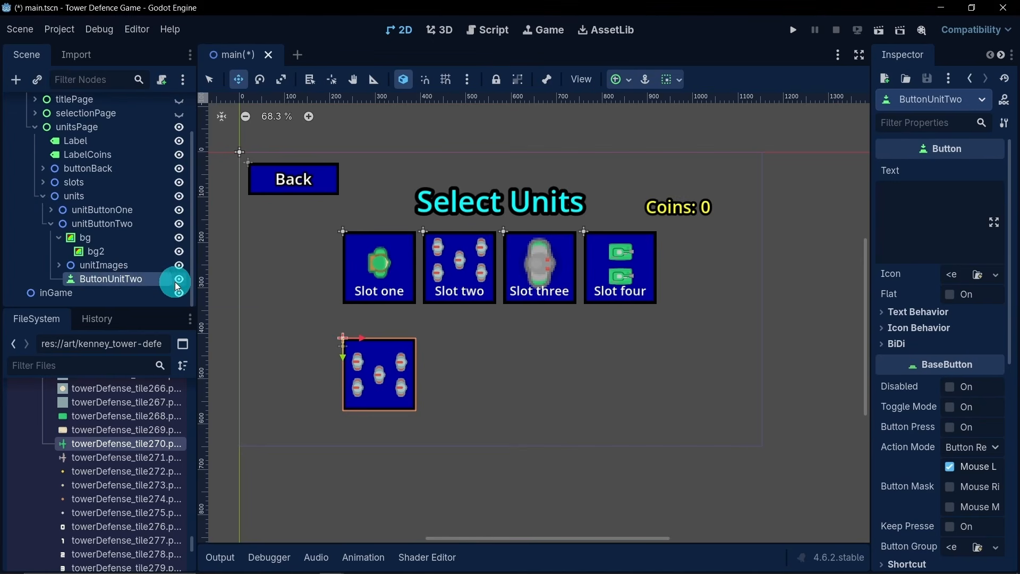
- Move unitButtonTwo horizontally so it sits beside unitButtonOne, directly below Slot two
click(49, 223)
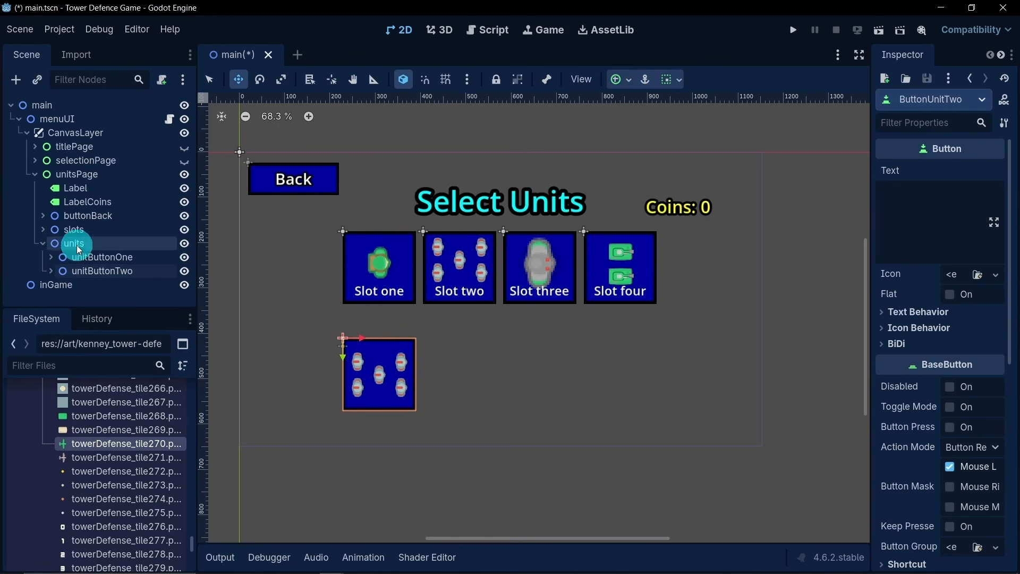
click(88, 271)
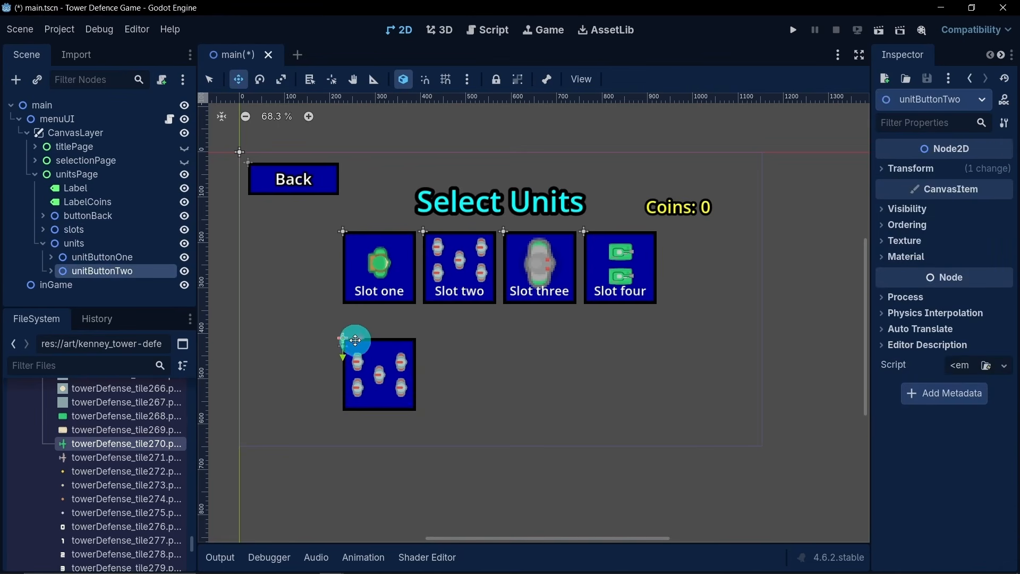
drag(362, 338, 440, 349)
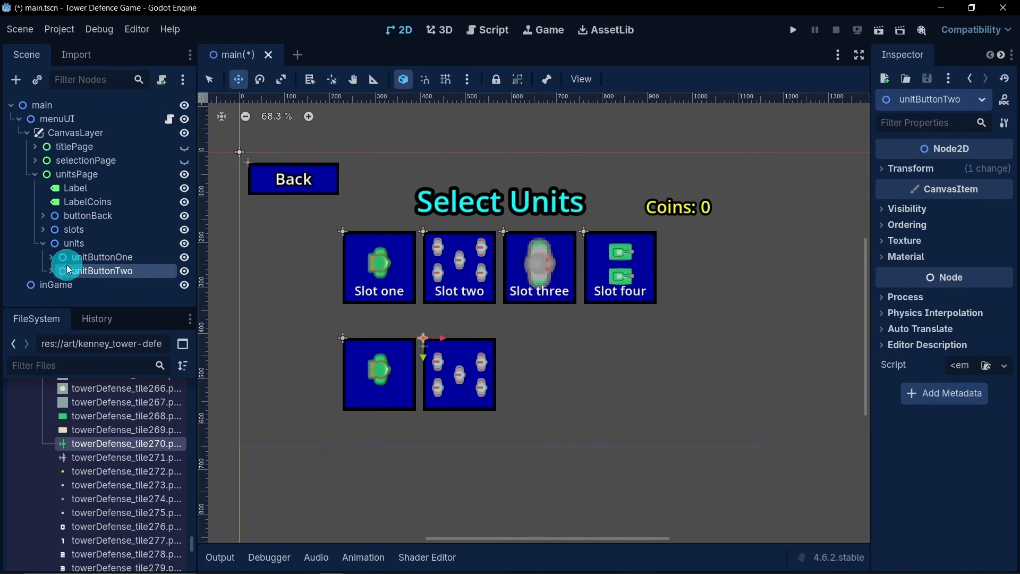
- Shift the unit1 image group in unitButtonOne slightly down so it sits vertically centred in its box
click(51, 257)
scroll(98, 268, down, 1)
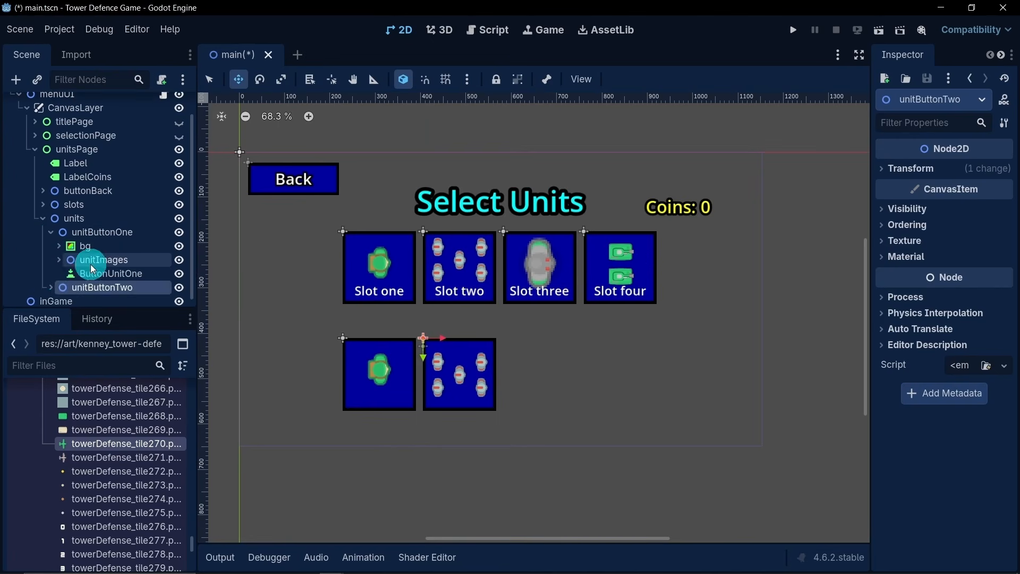
click(57, 261)
click(141, 274)
click(342, 357)
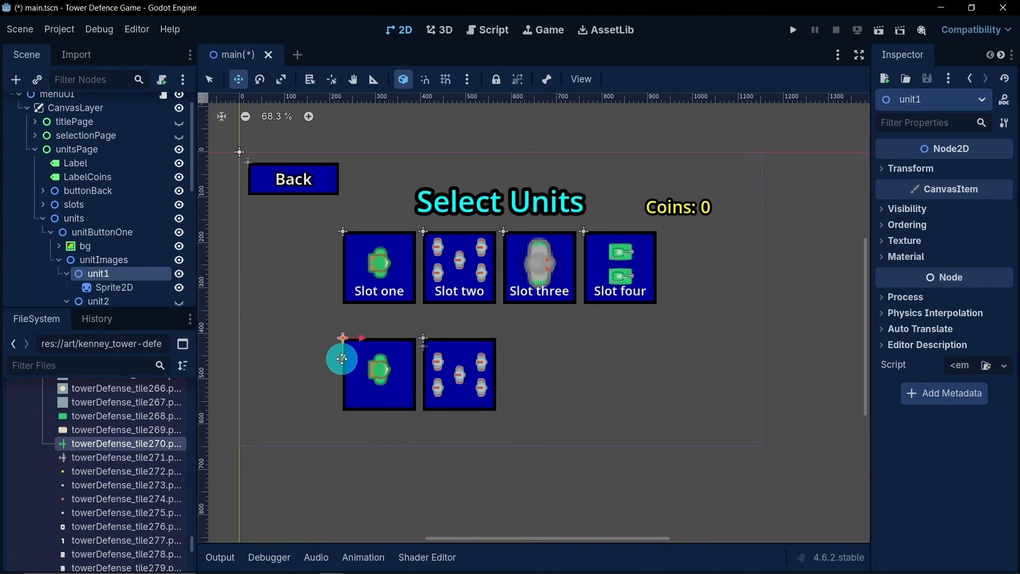
drag(345, 361, 344, 368)
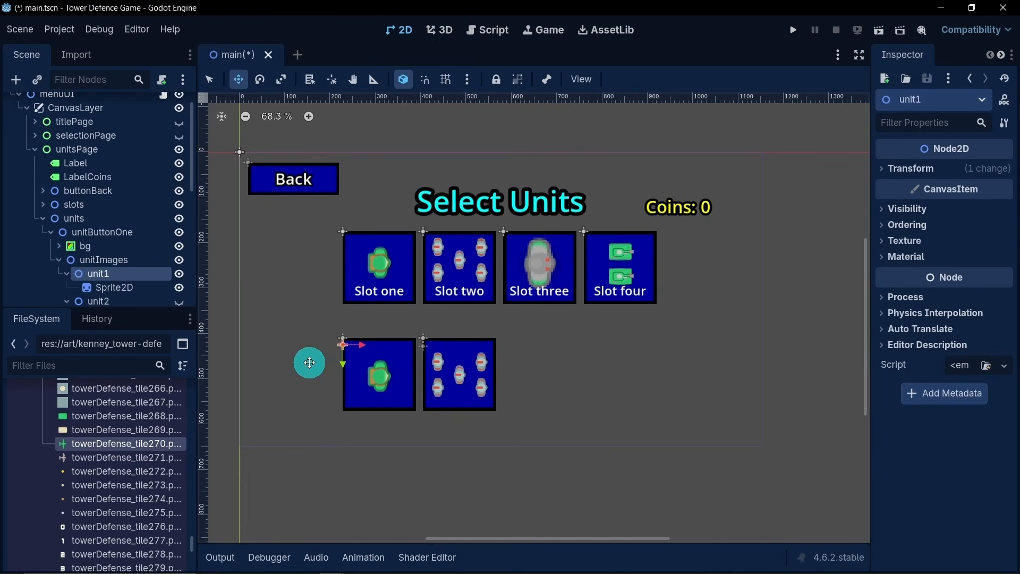
click(58, 260)
click(41, 228)
click(43, 243)
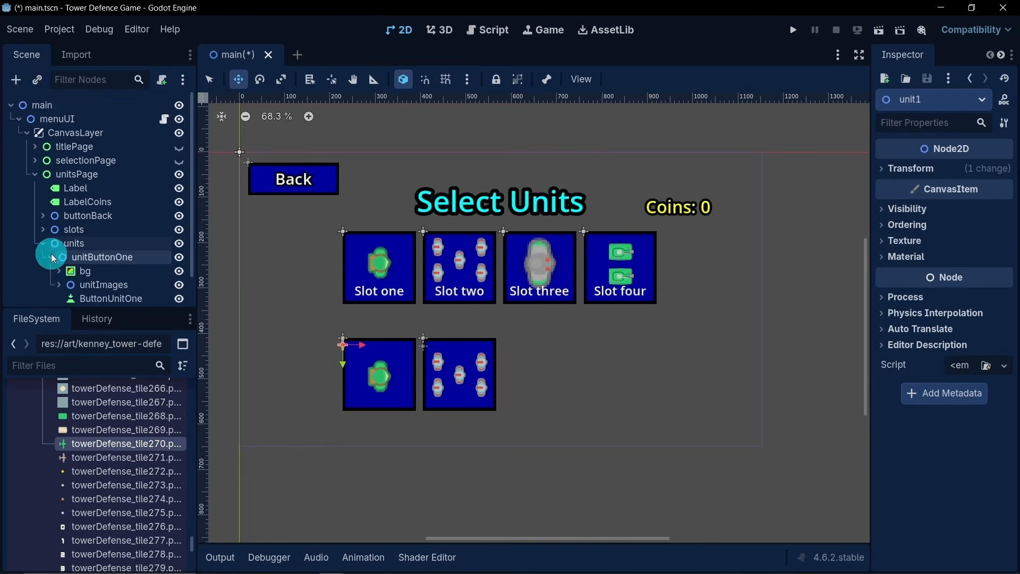
- Duplicate unitButtonTwo and place the copy beside it, directly below Slot three
click(51, 257)
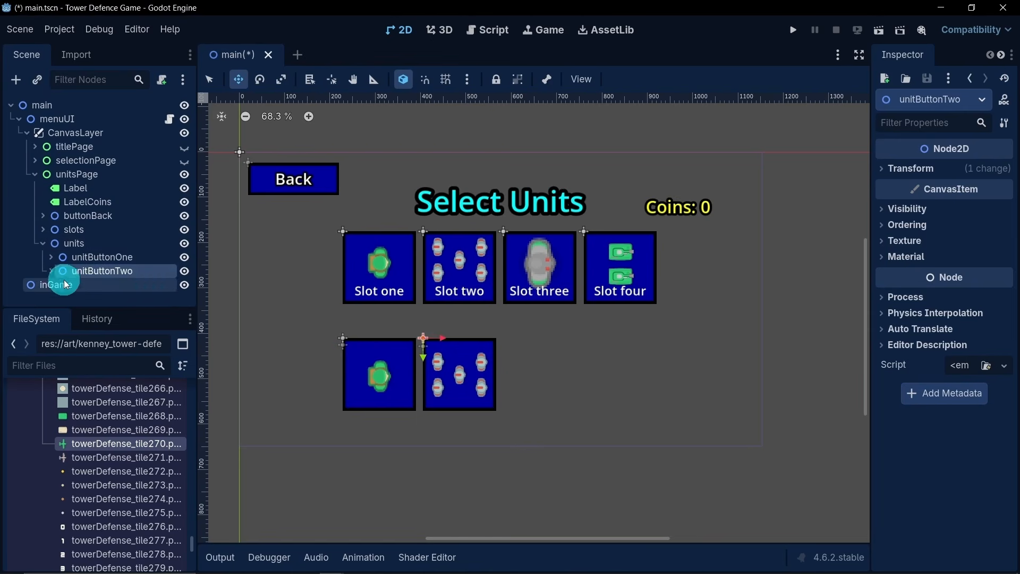
key(ctrl+d)
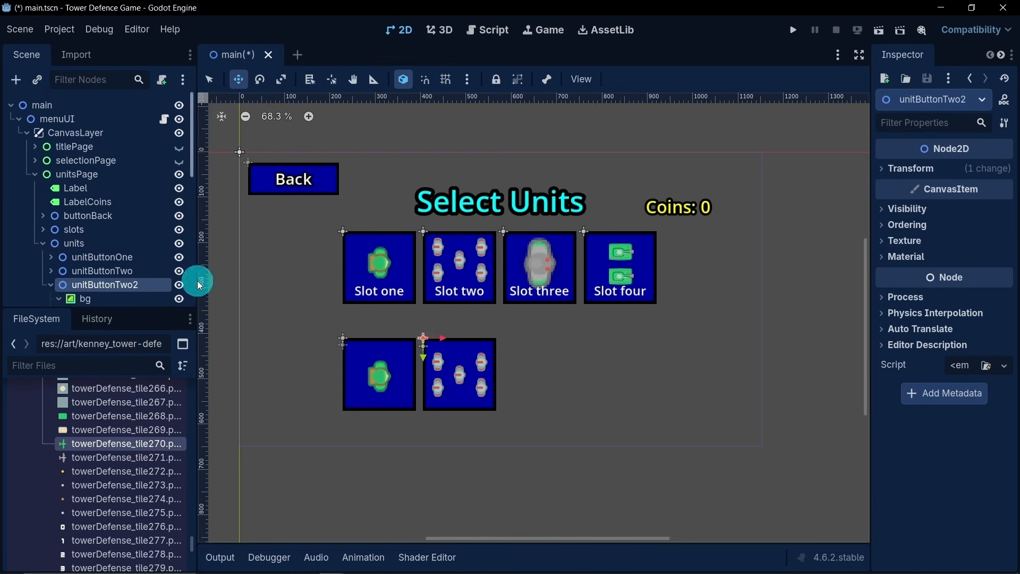
drag(444, 339, 523, 344)
- Rename the duplicated unitButtonTwo2 node as unitButtonThree
scroll(129, 259, down, 3)
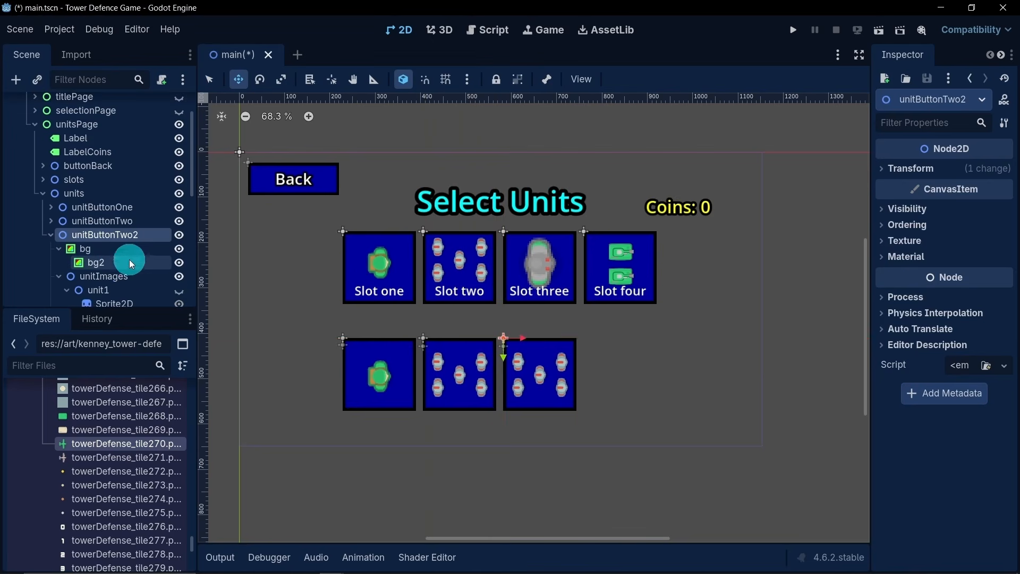
double_click(147, 237)
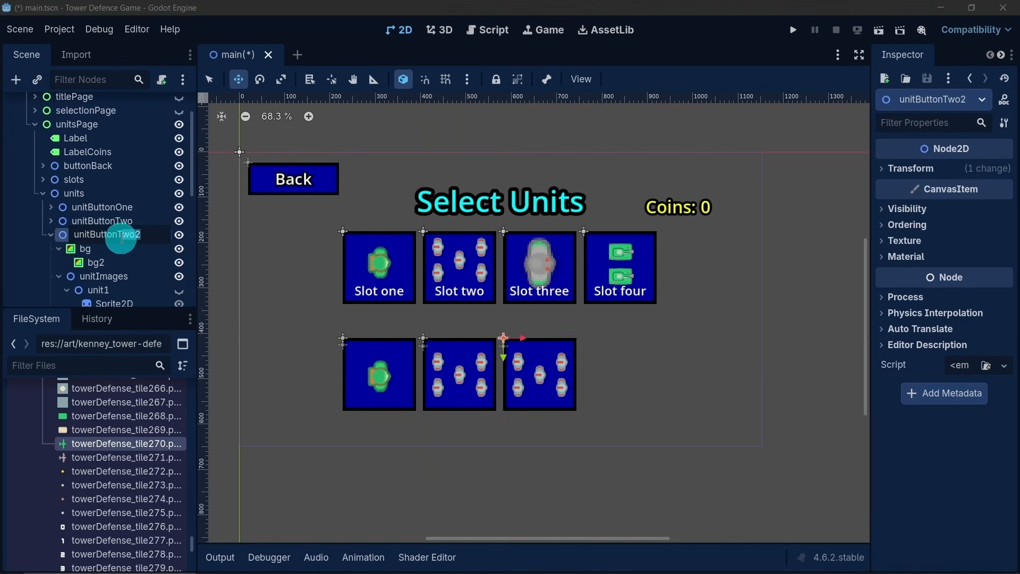
text(hree)
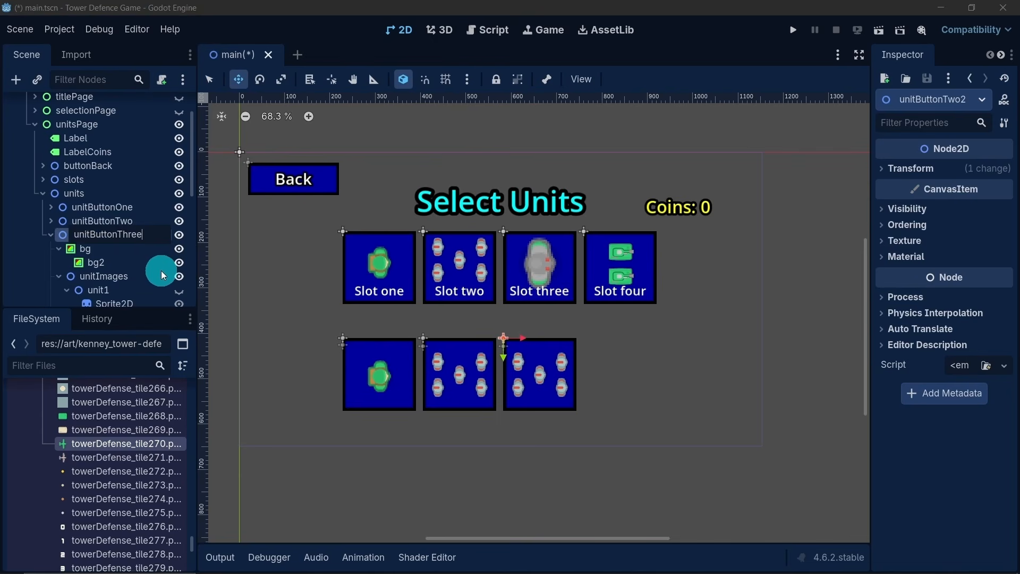
key(Return)
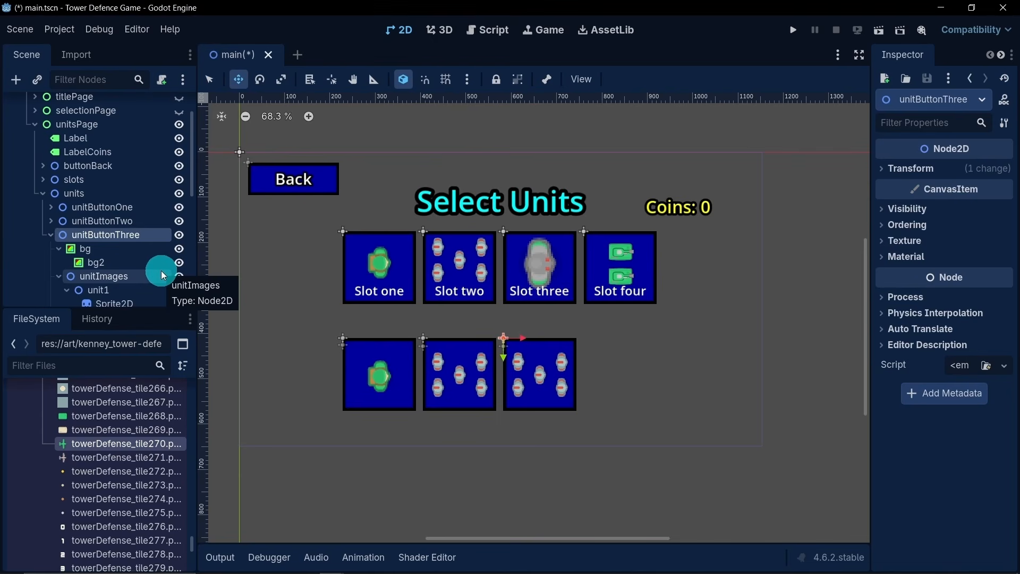
- In unitButtonThree's unitImages, hide unit2 and make unit3 visible, collapsing bg and the unit1 to unit6 branches
click(57, 249)
scroll(123, 246, down, 2)
scroll(123, 246, down, 2)
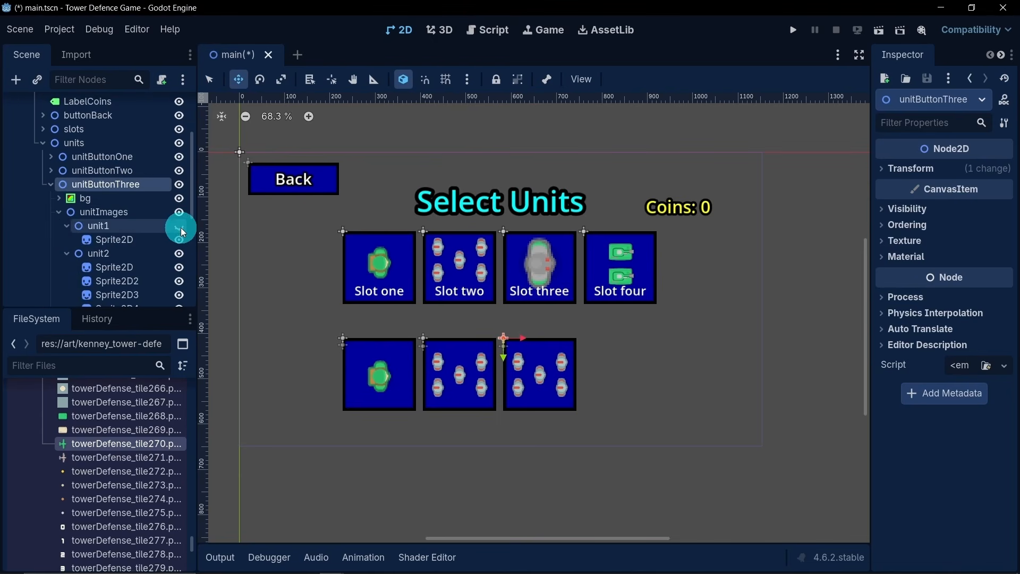
click(181, 253)
click(65, 253)
click(57, 225)
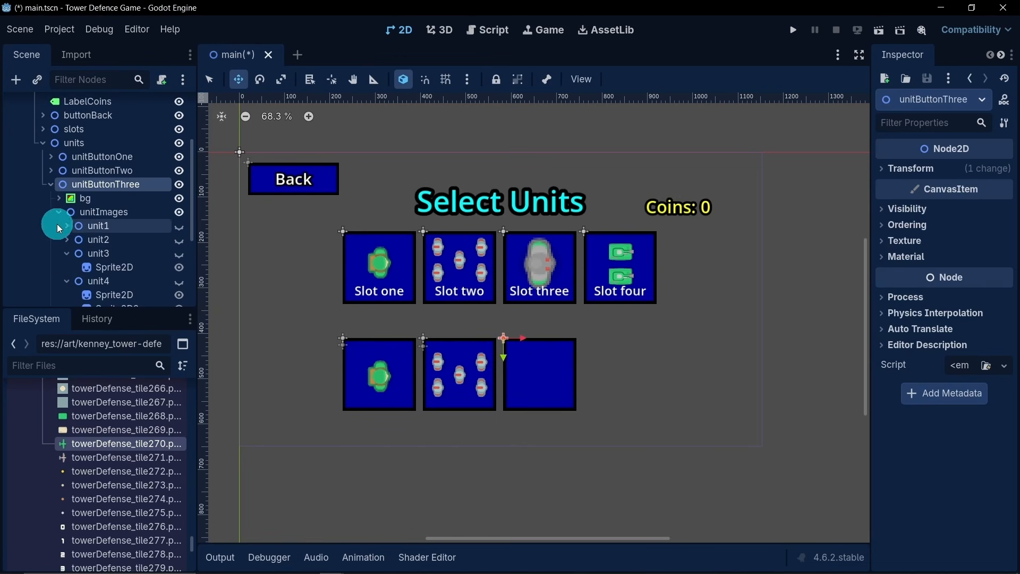
click(179, 253)
click(61, 253)
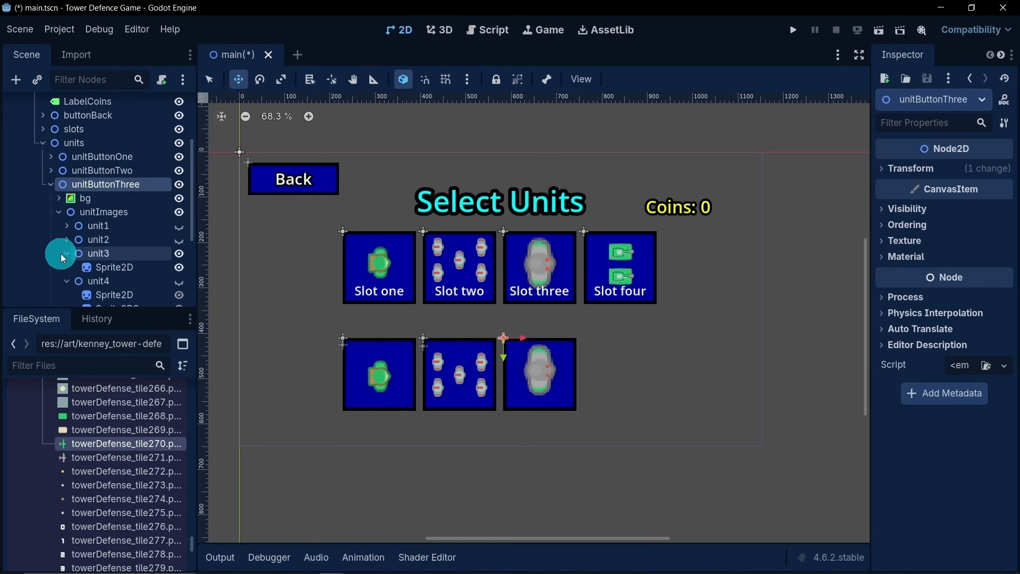
click(61, 253)
click(63, 264)
click(65, 280)
scroll(77, 263, down, 2)
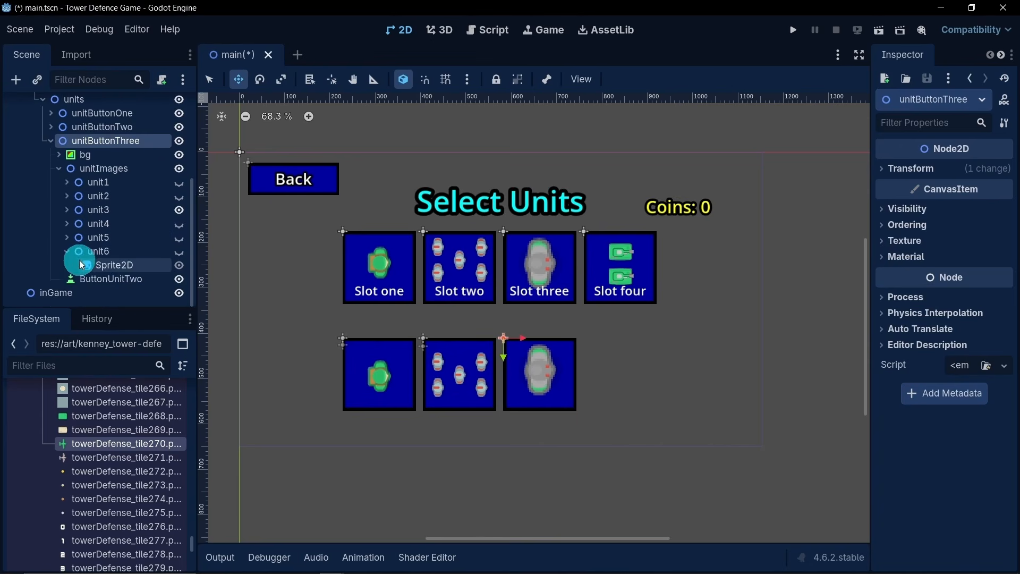
click(65, 252)
- Rename the ButtonUnitTwo node inside unitButtonThree as ButtonUnitThree
double_click(144, 282)
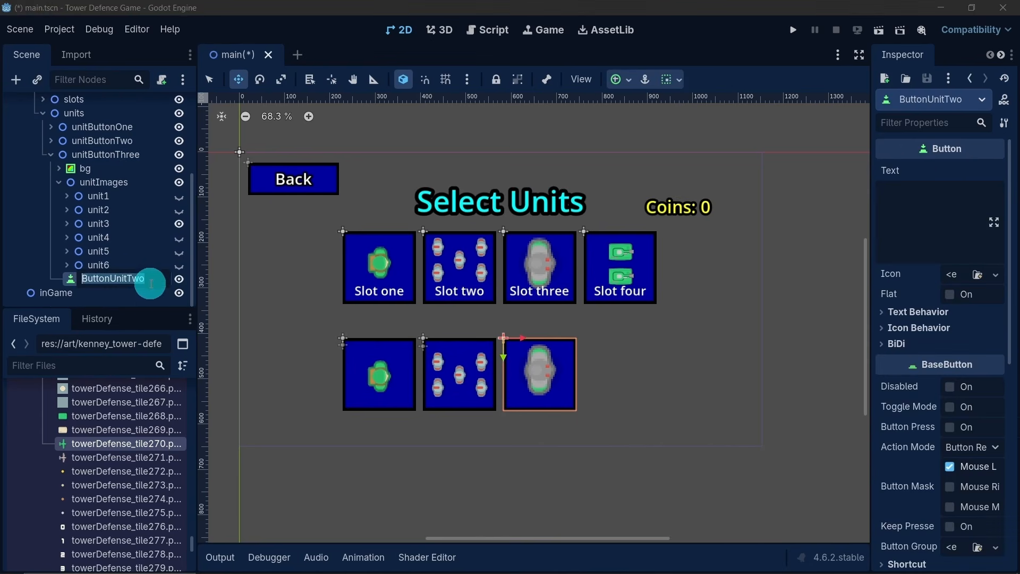
click(137, 282)
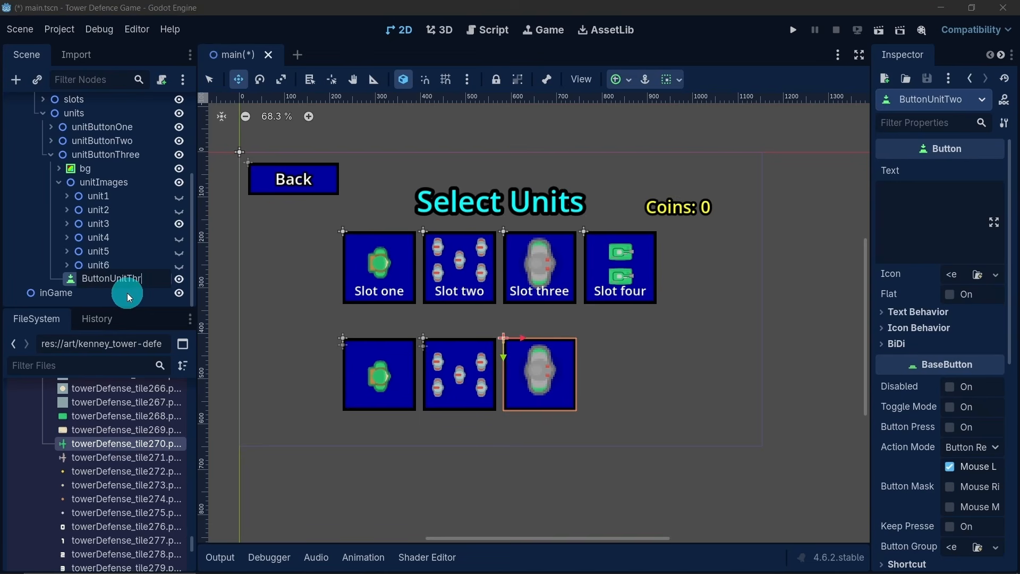
text(Three)
key(Return)
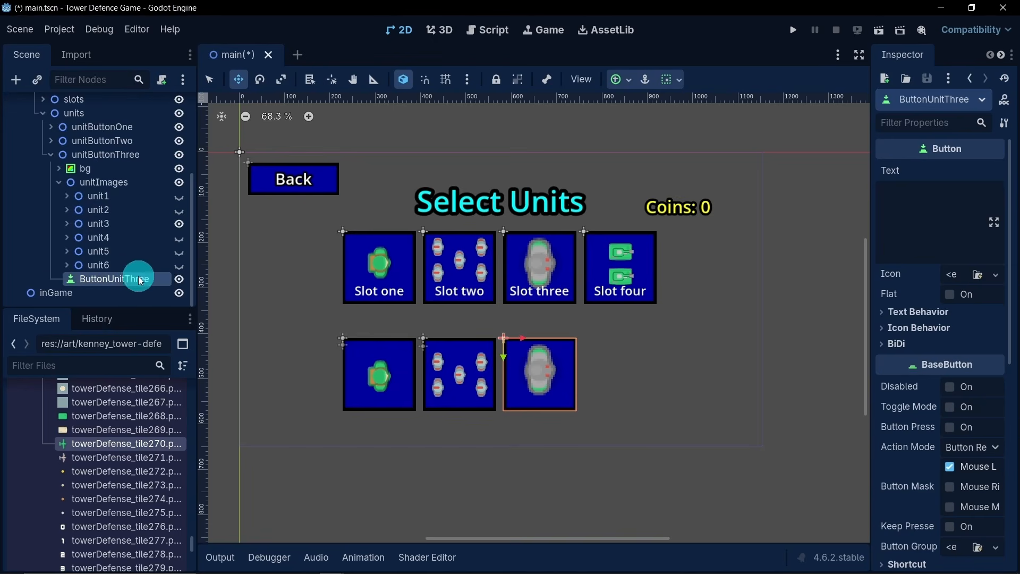
- Examine the child nodes of slotOne in the slots branch, collapsing both branches again
scroll(92, 246, up, 2)
scroll(91, 245, up, 4)
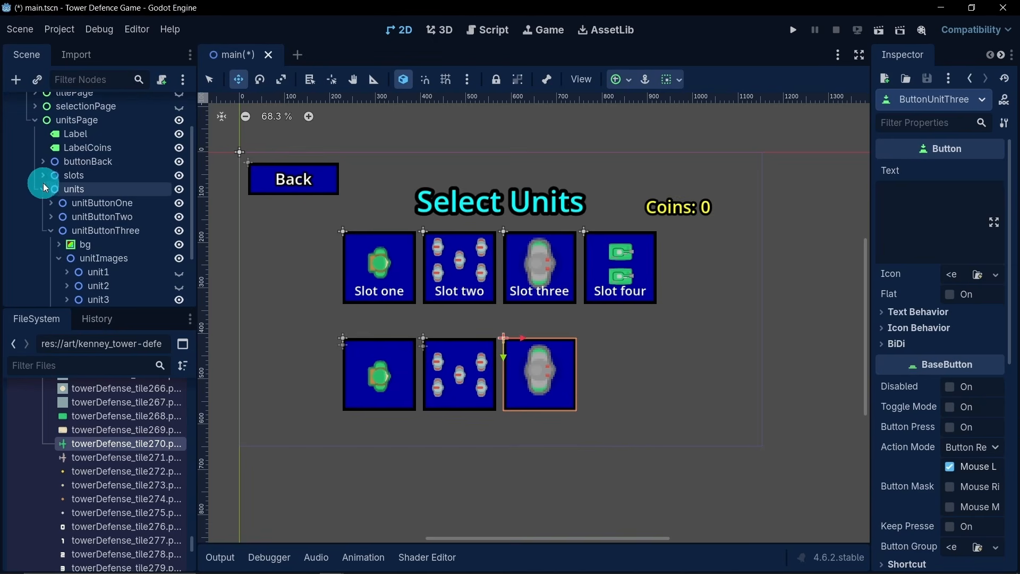
click(44, 181)
click(51, 191)
scroll(72, 229, down, 4)
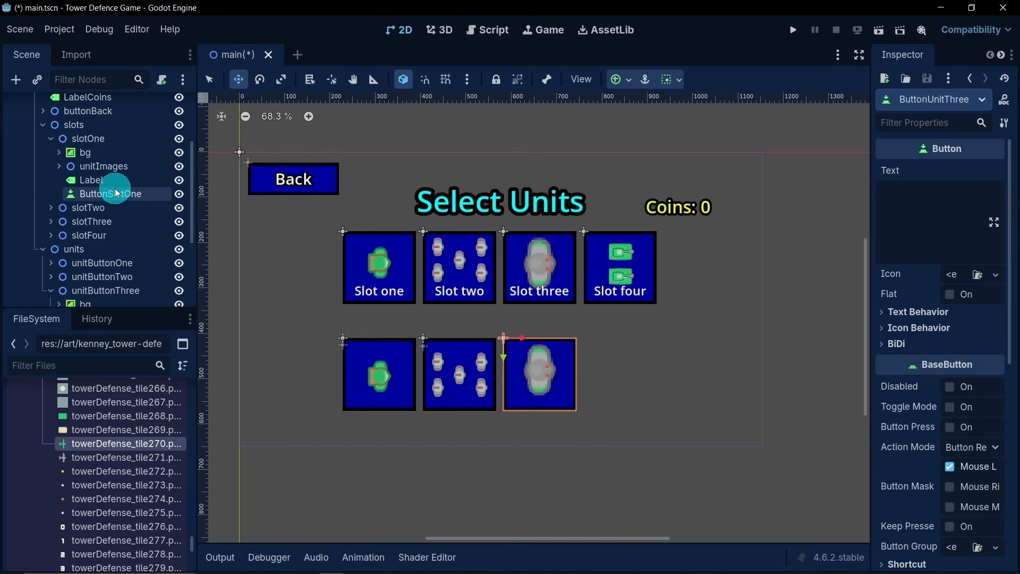
click(50, 139)
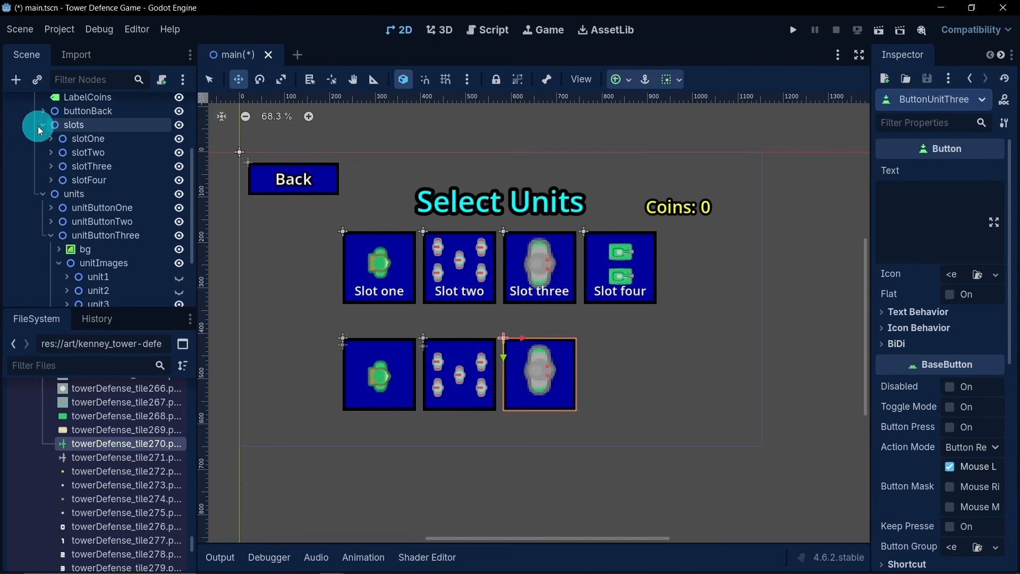
click(42, 125)
scroll(85, 221, down, 2)
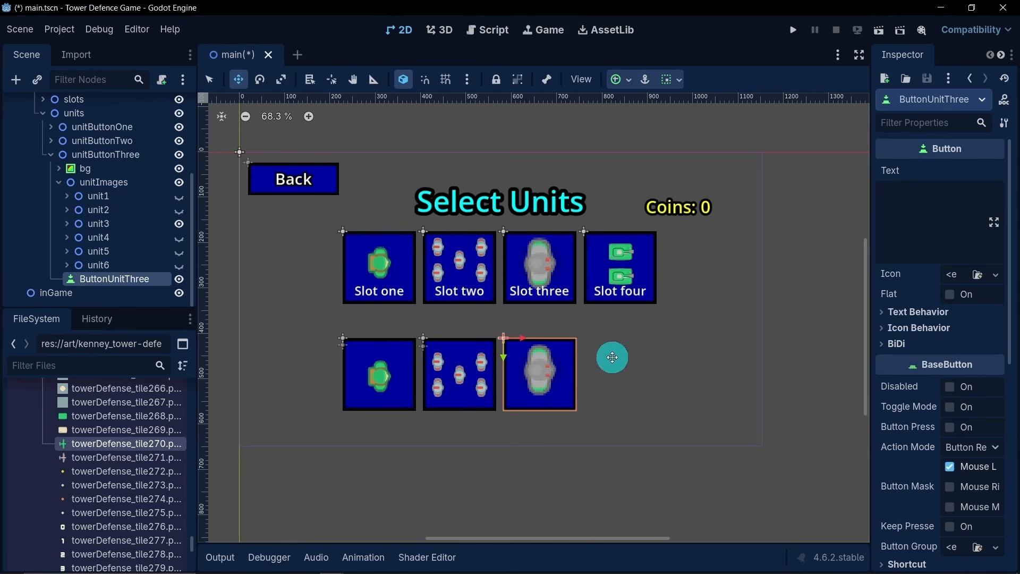
- Duplicate unitButtonThree and rename the copy as unitButtonFour
click(50, 154)
click(103, 274)
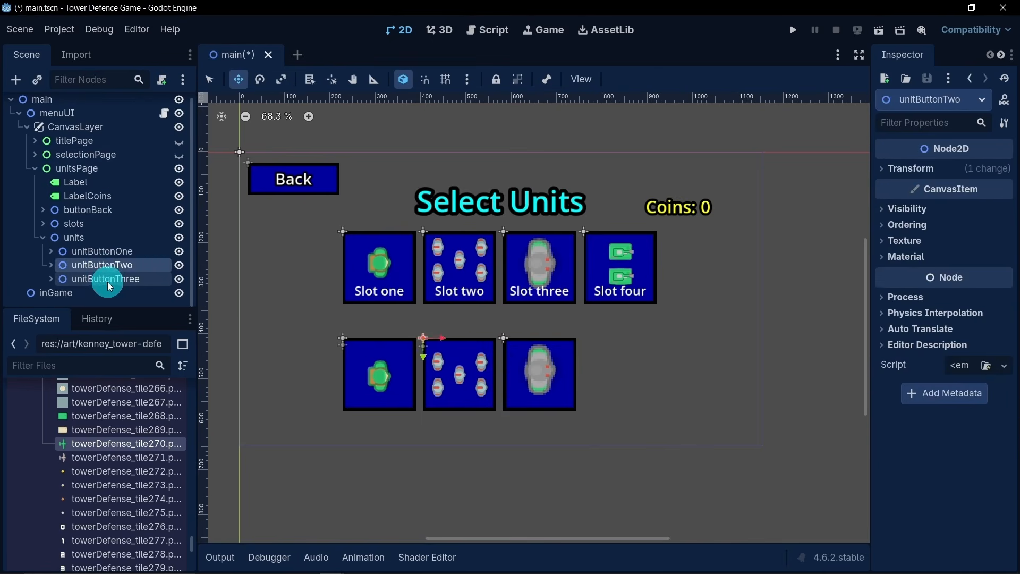
key(ctrl+d)
double_click(153, 292)
drag(153, 292, 118, 300)
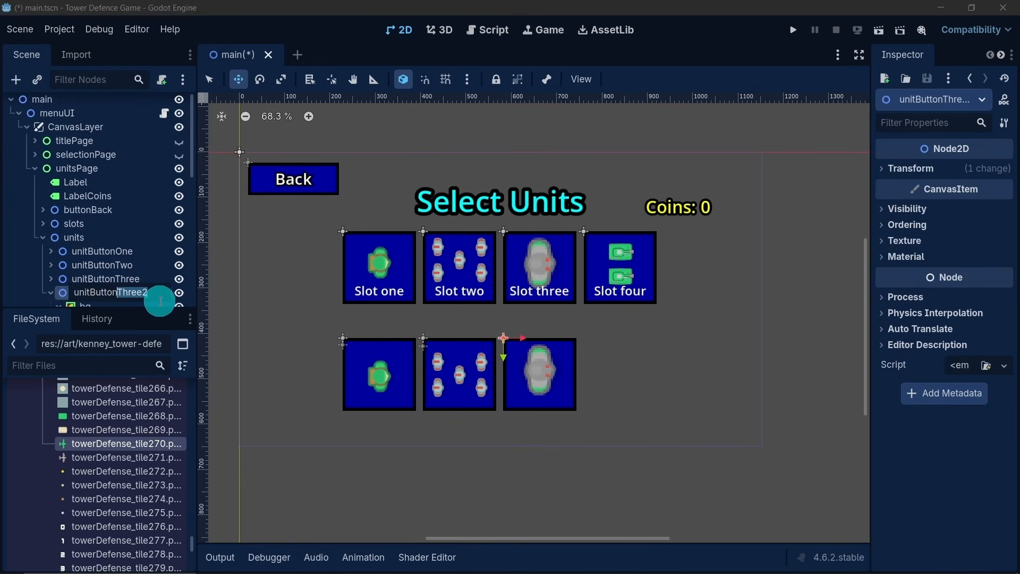
text(Four)
key(Return)
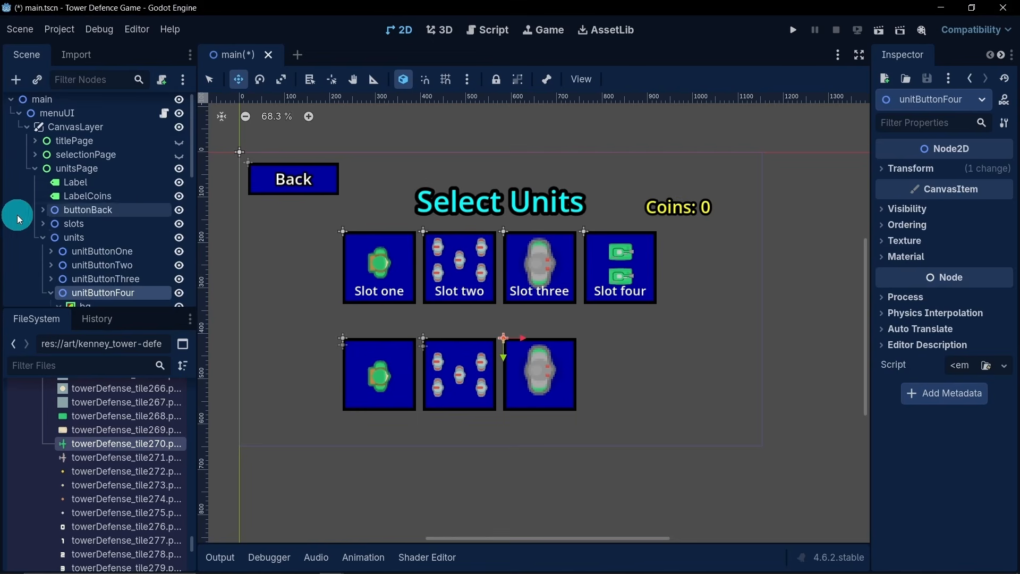
- In unitButtonFour's unitImages, hide unit3 and make unit4 visible, leaving unitImages collapsed
scroll(62, 248, down, 3)
scroll(62, 248, down, 1)
click(64, 223)
click(64, 237)
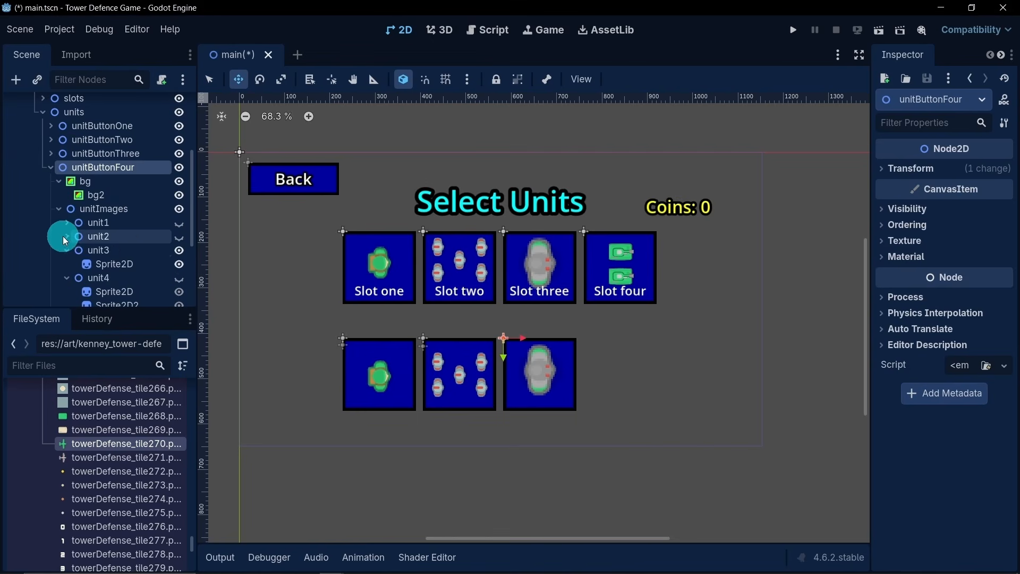
click(64, 250)
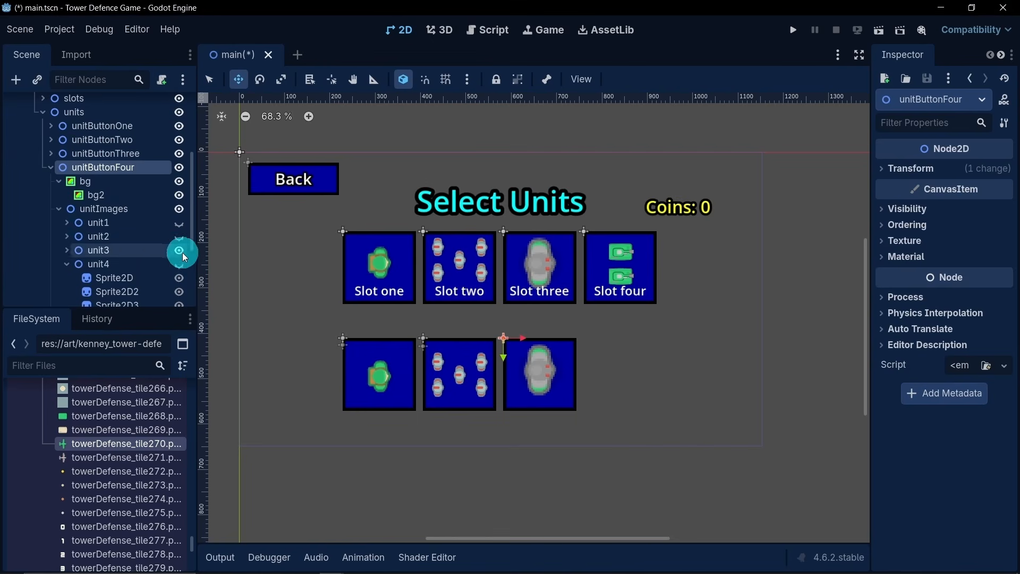
click(180, 251)
click(181, 265)
click(59, 209)
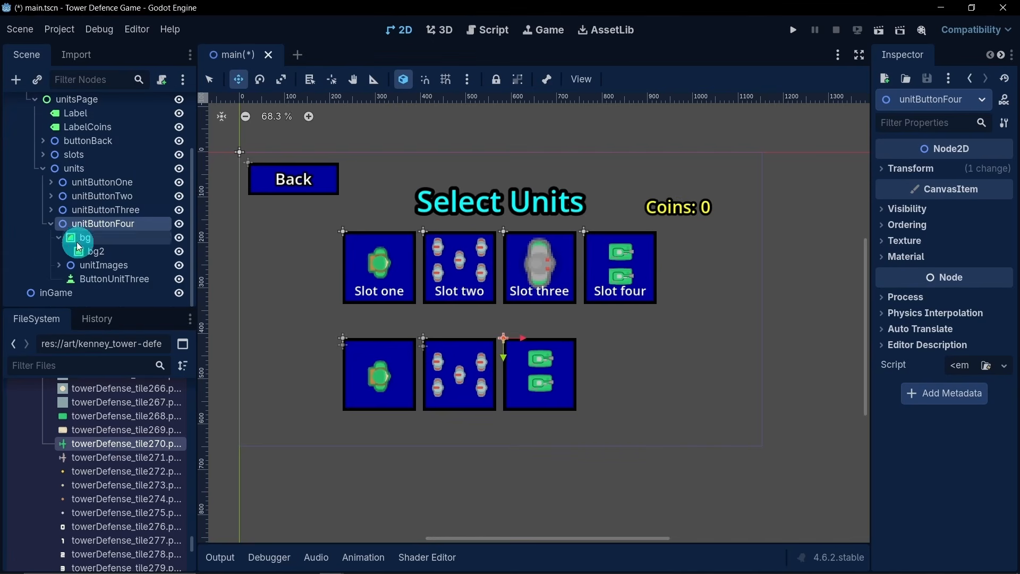
- Rename the ButtonUnitThree node inside unitButtonFour as ButtonUnitFour and collapse the unitButtonFour branch
double_click(144, 279)
drag(157, 278, 128, 285)
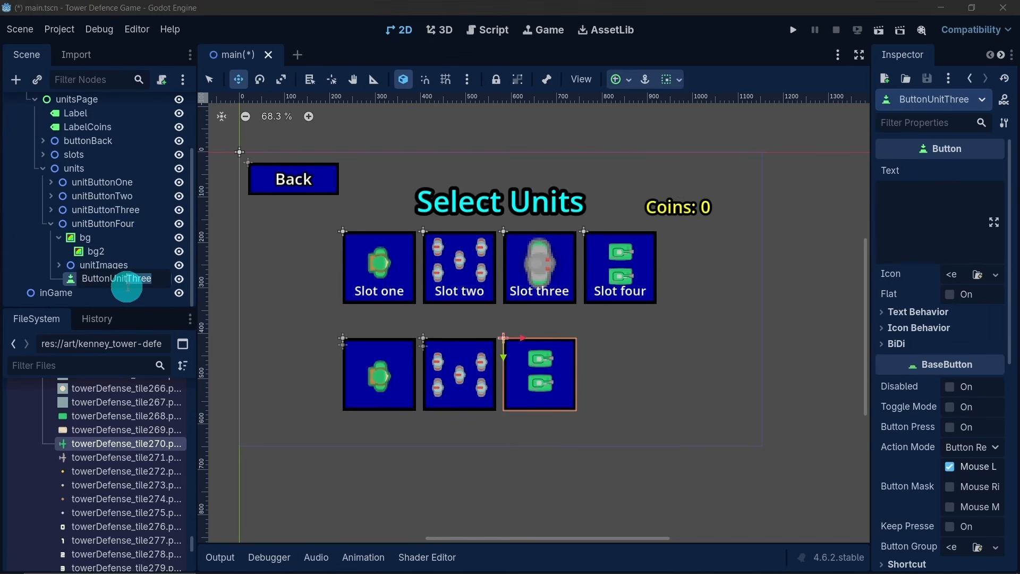
text(Four)
key(Return)
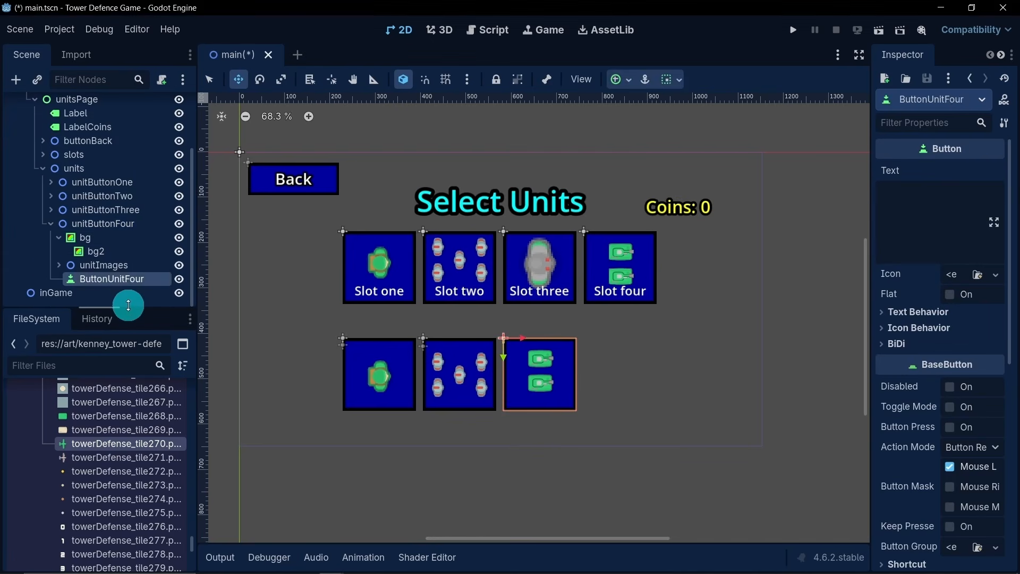
click(51, 223)
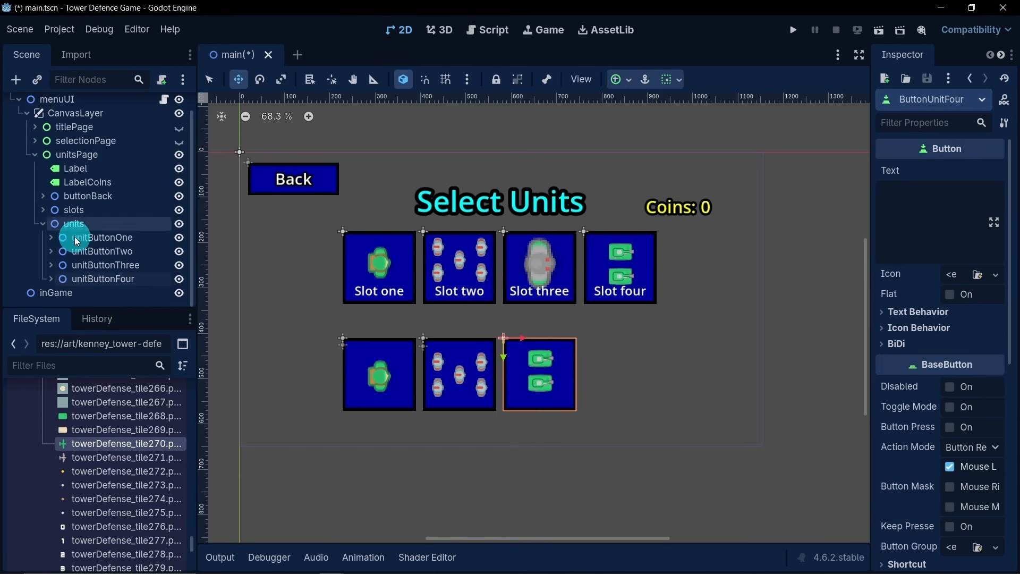
- Move the whole unitButtonFour node right along the lower row so it sits directly below Slot four
drag(521, 341, 591, 343)
key(ctrl+z)
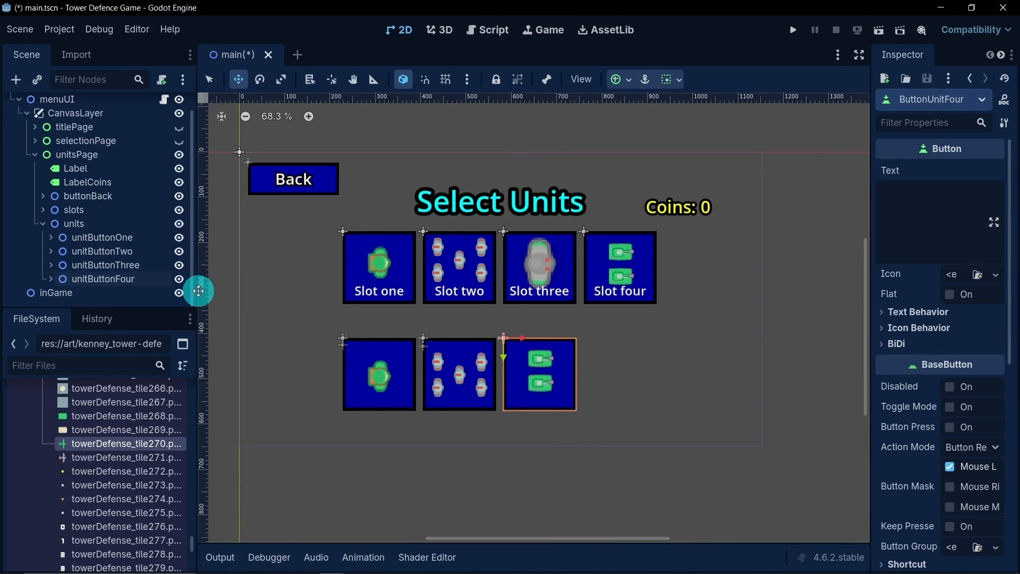
click(126, 284)
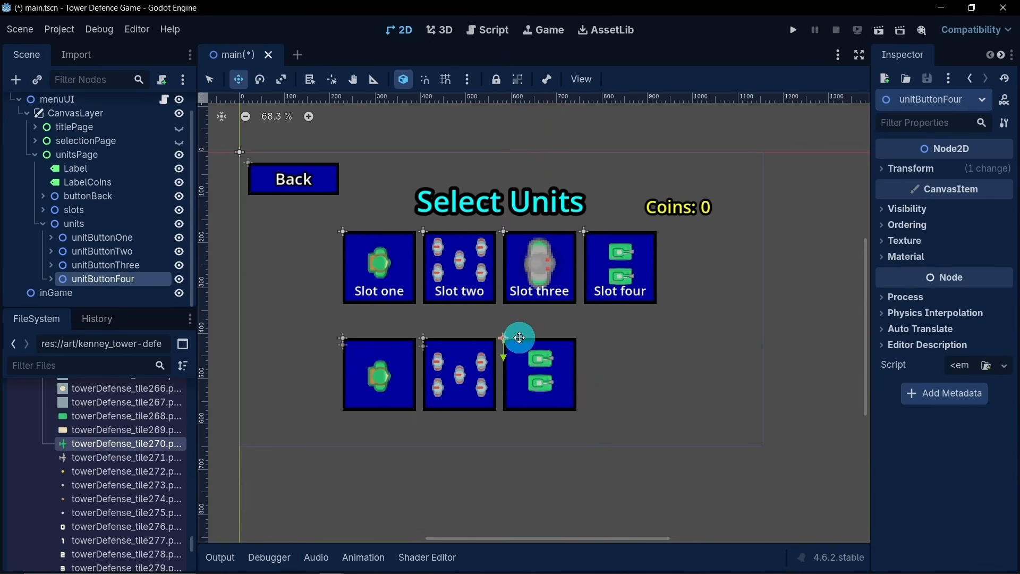
drag(519, 337, 597, 352)
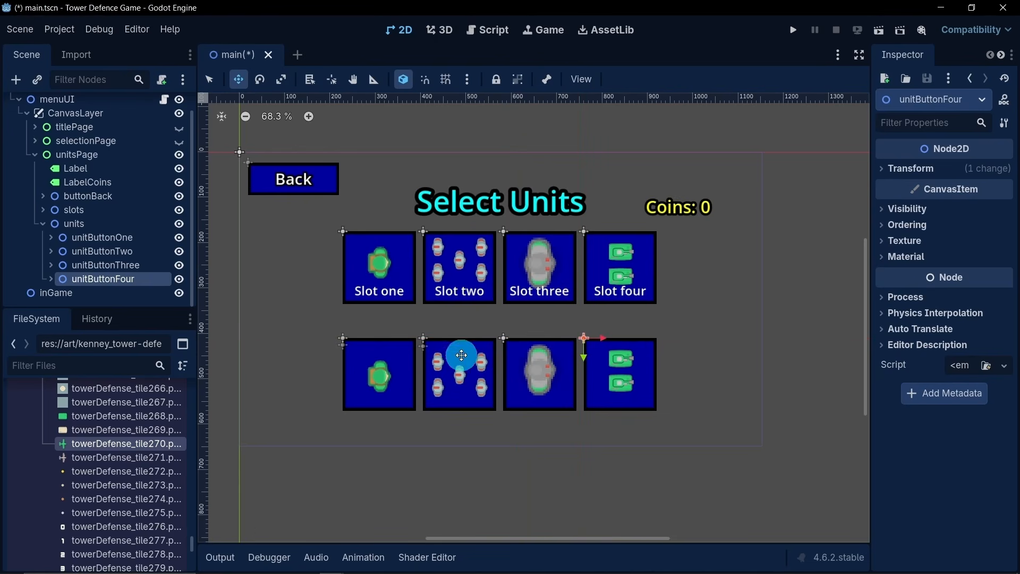
scroll(454, 333, down, 2)
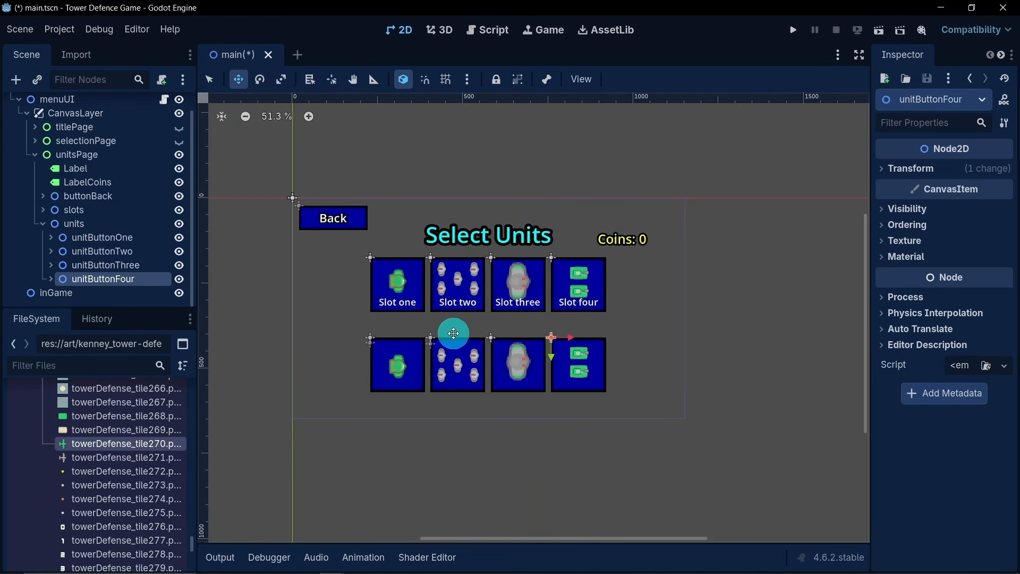
- Select unitButtonOne through unitButtonFour together and shift the row one column left, keeping it below the slots
click(64, 269)
click(64, 237)
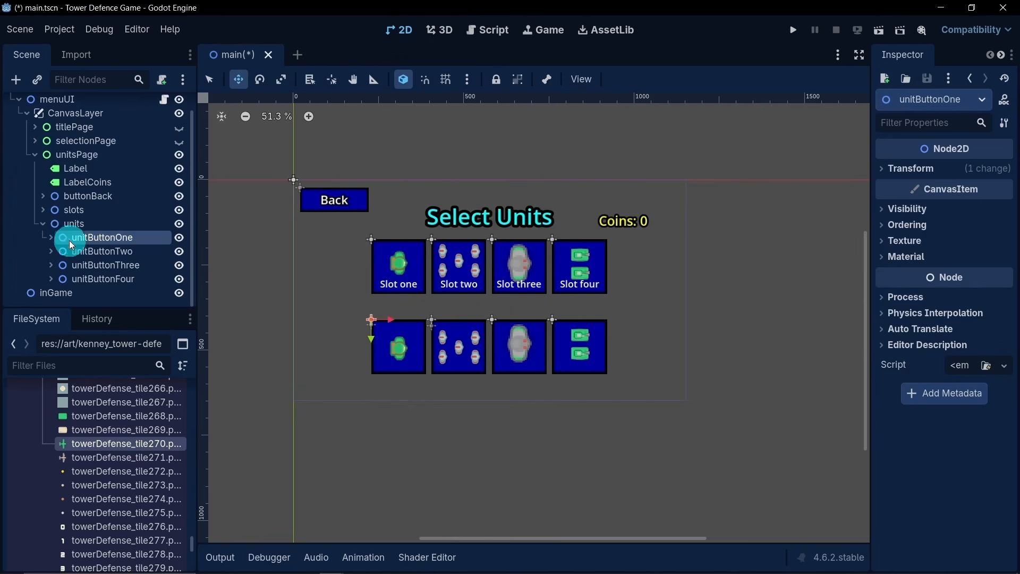
shift+click(87, 276)
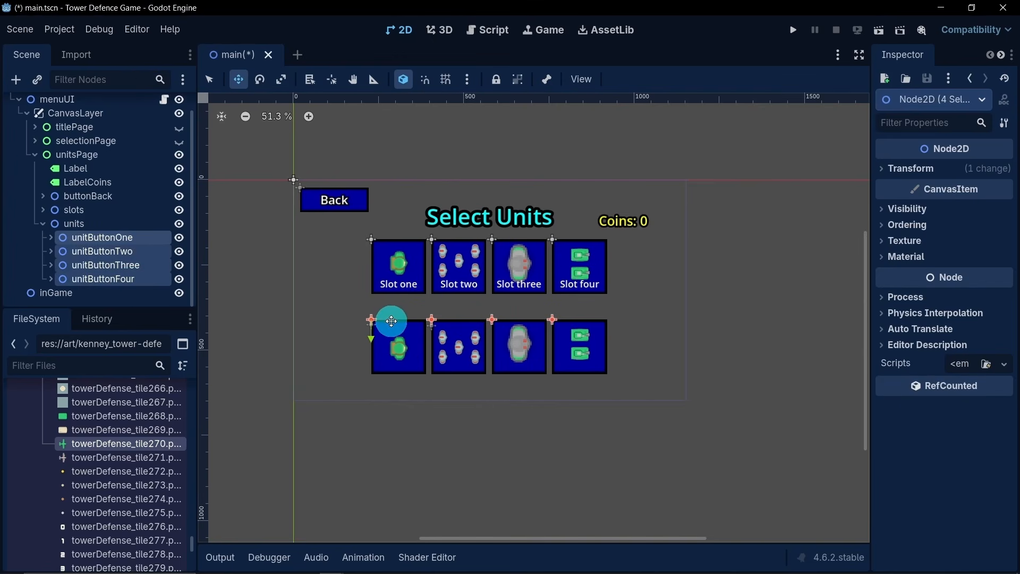
drag(391, 321, 286, 290)
scroll(353, 298, up, 5)
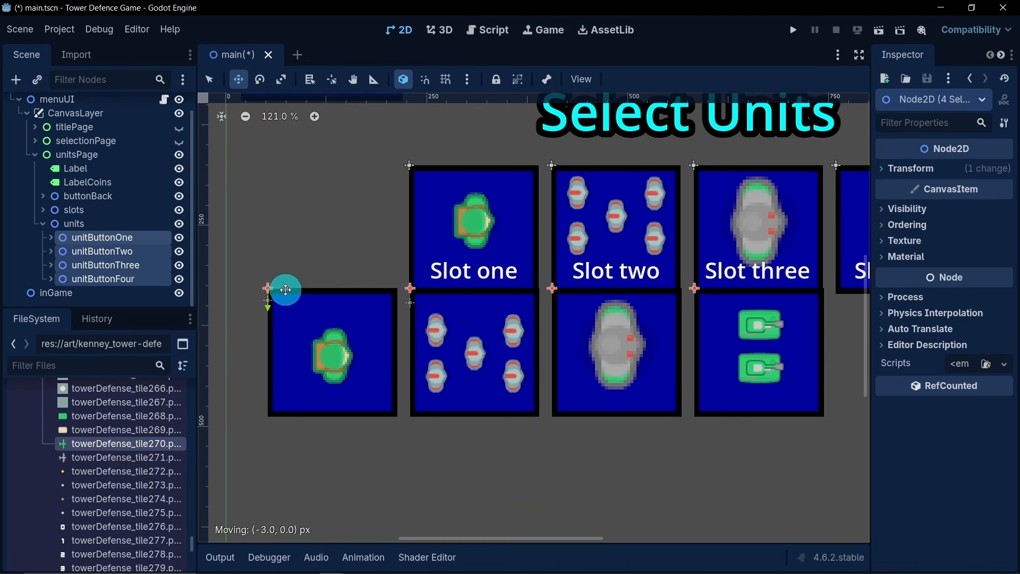
drag(267, 308, 273, 364)
scroll(379, 325, down, 5)
middle_drag(379, 325, 363, 309)
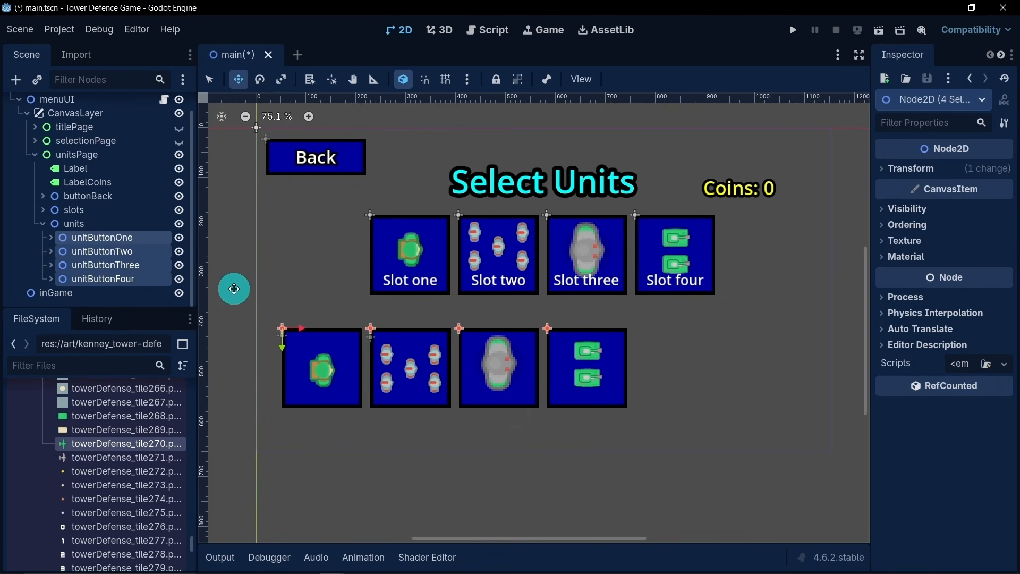
- Duplicate unitButtonFour and rename the copy as unitButtonFive
click(103, 266)
click(111, 282)
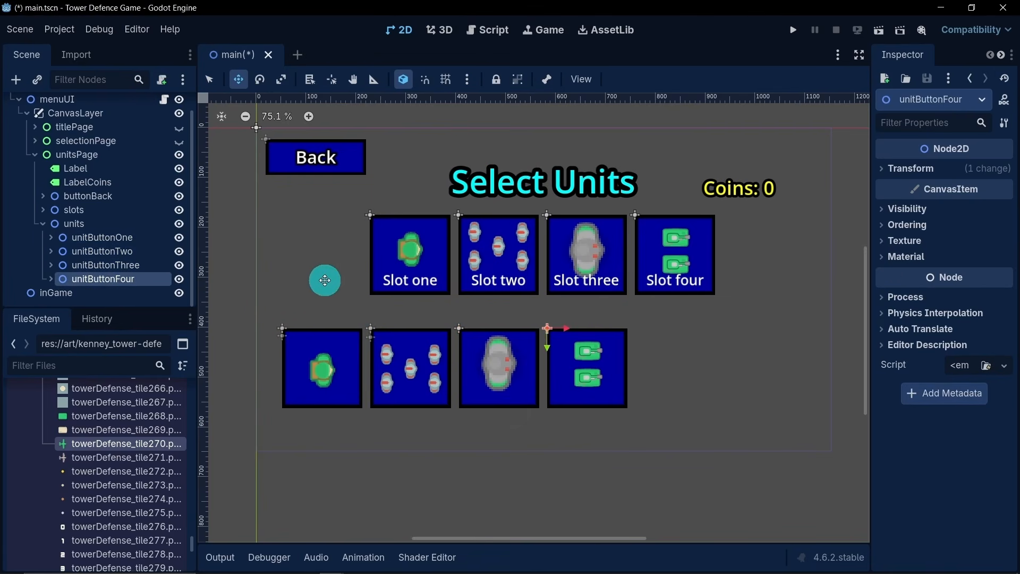
key(ctrl+d)
double_click(153, 291)
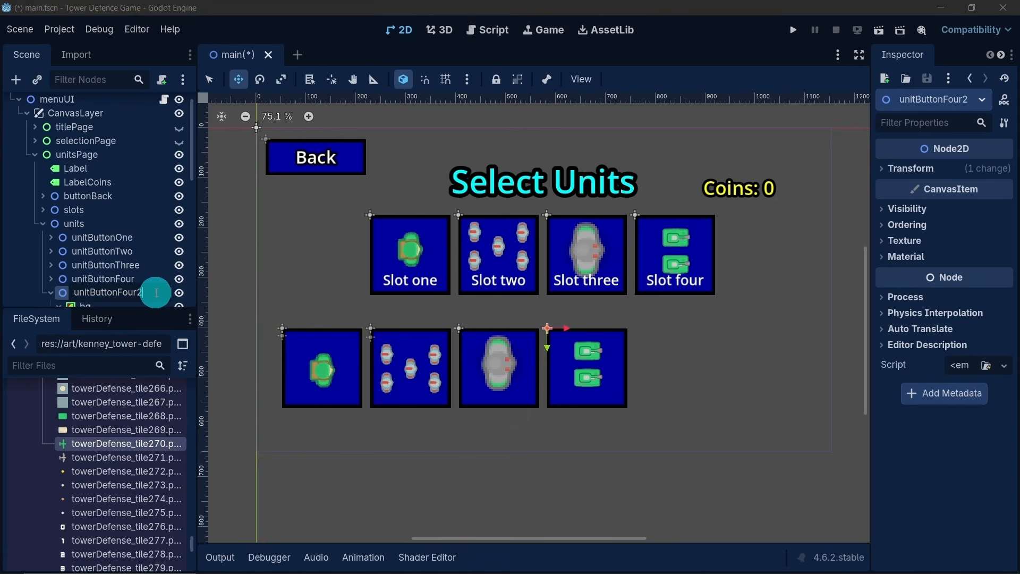
text(ive)
key(Return)
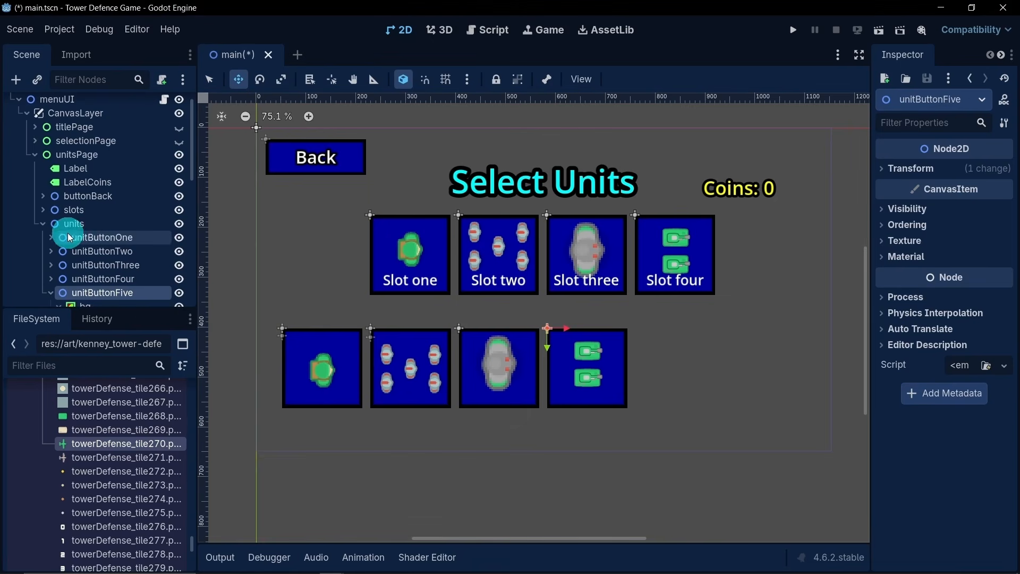
- In unitButtonFive's unitImages, hide unit4 and make unit5 visible
scroll(75, 253, down, 3)
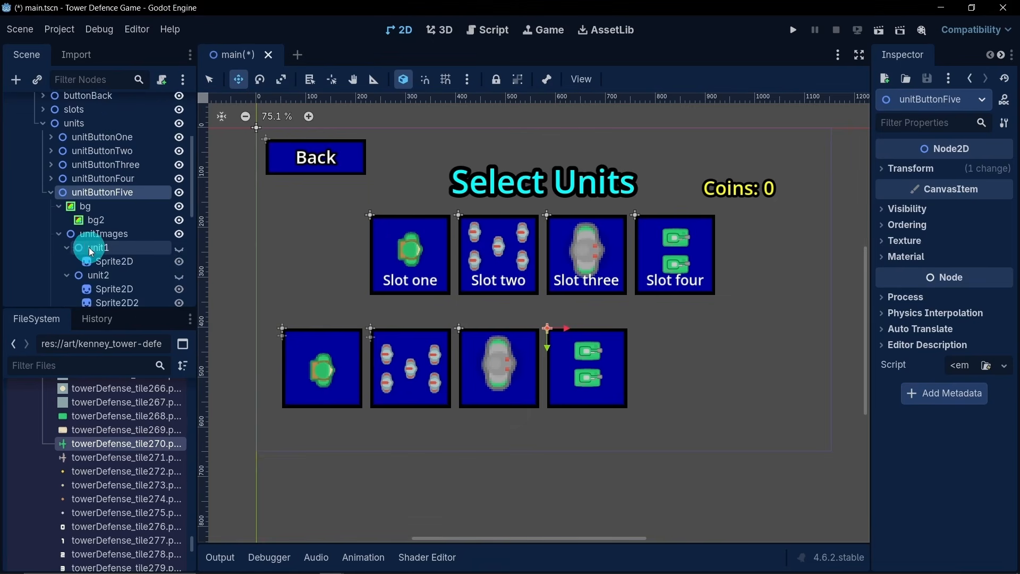
click(58, 234)
click(57, 263)
scroll(77, 253, down, 2)
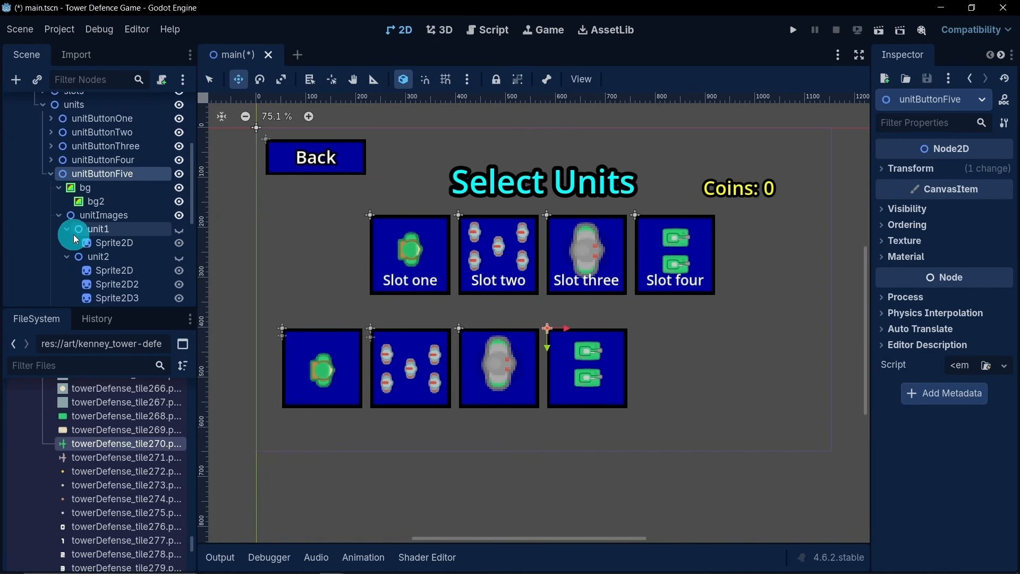
click(66, 229)
click(154, 255)
scroll(159, 246, down, 5)
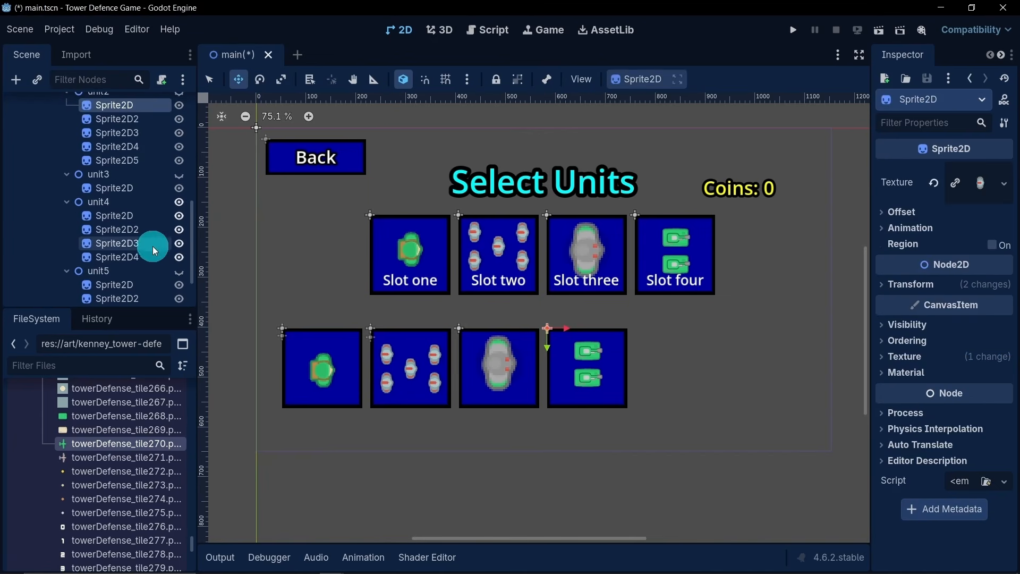
click(128, 187)
click(178, 205)
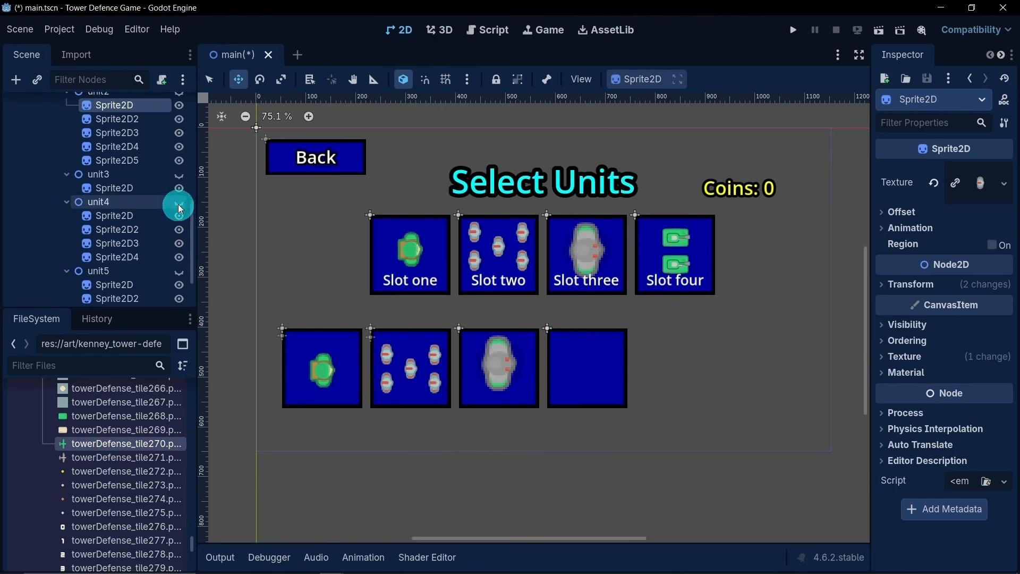
click(180, 273)
click(66, 203)
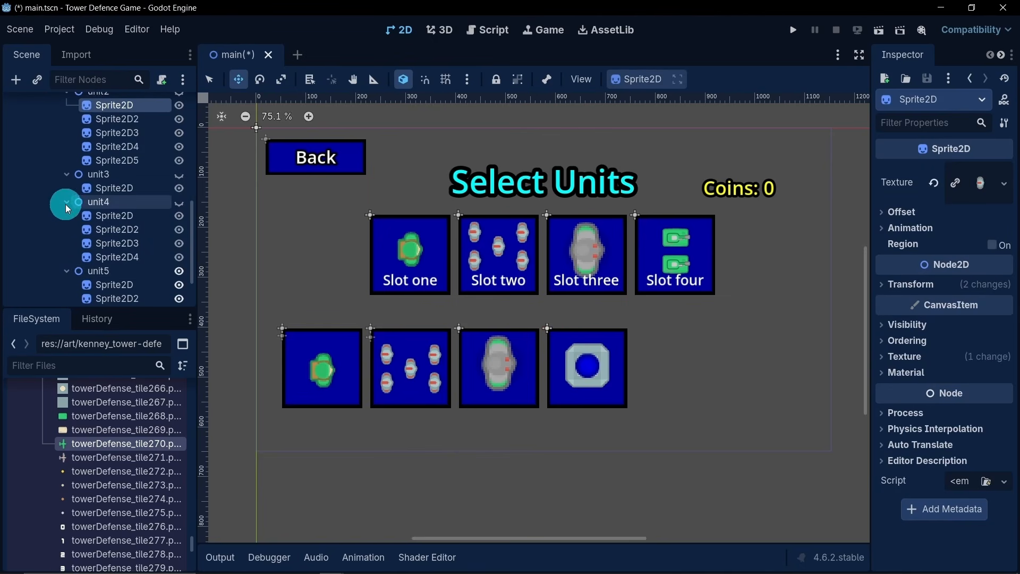
- Rename the ButtonUnitFour node inside unitButtonFive as ButtonUnitFive, and collapse the unitButtonFive branch
scroll(148, 263, down, 3)
double_click(151, 277)
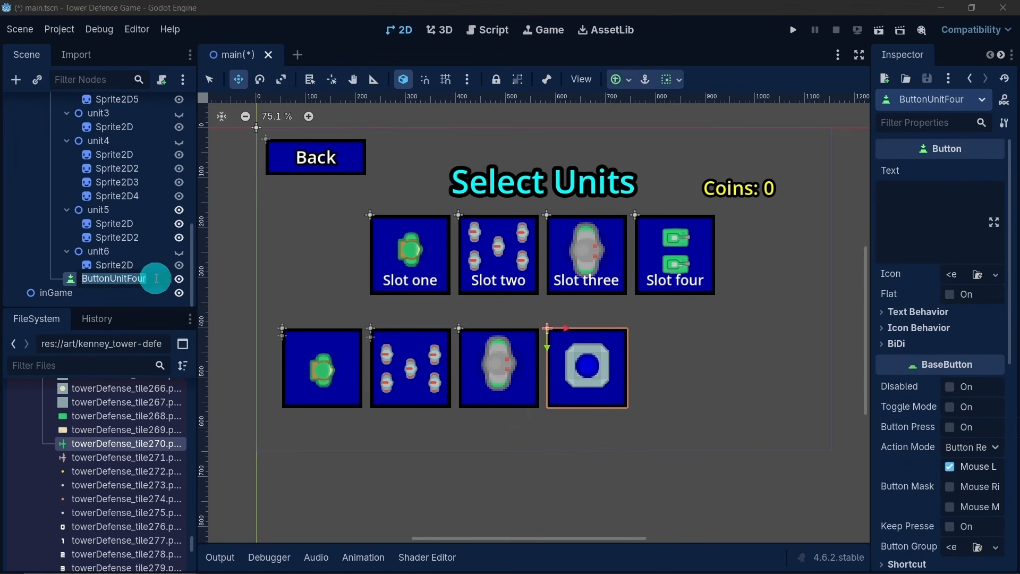
click(118, 285)
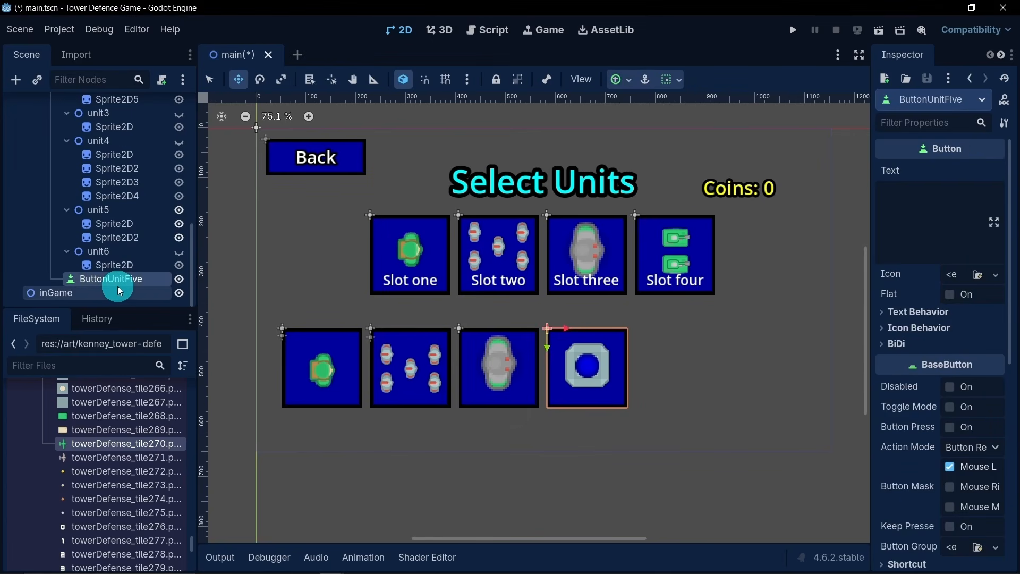
scroll(91, 170, up, 5)
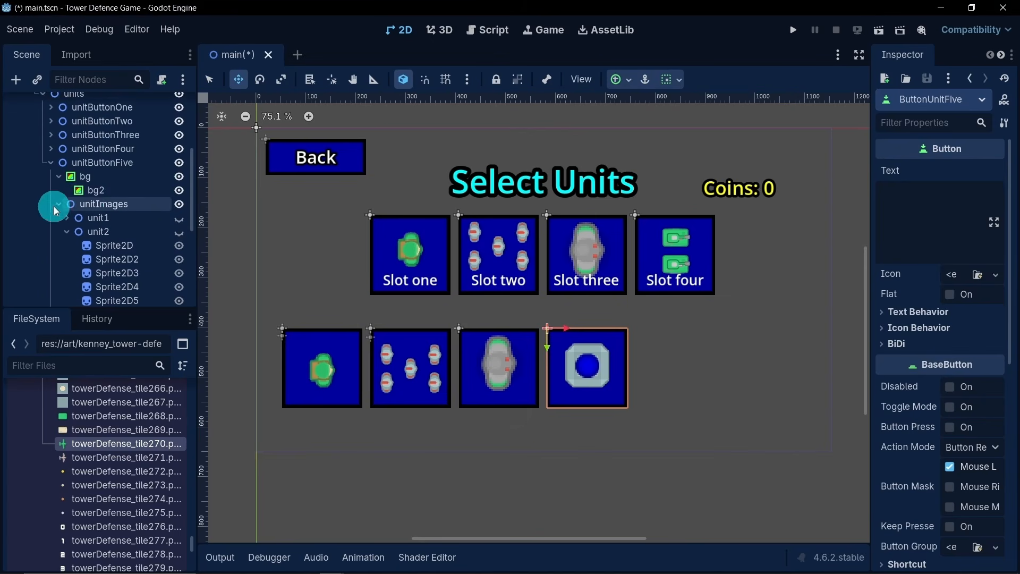
click(54, 203)
click(51, 223)
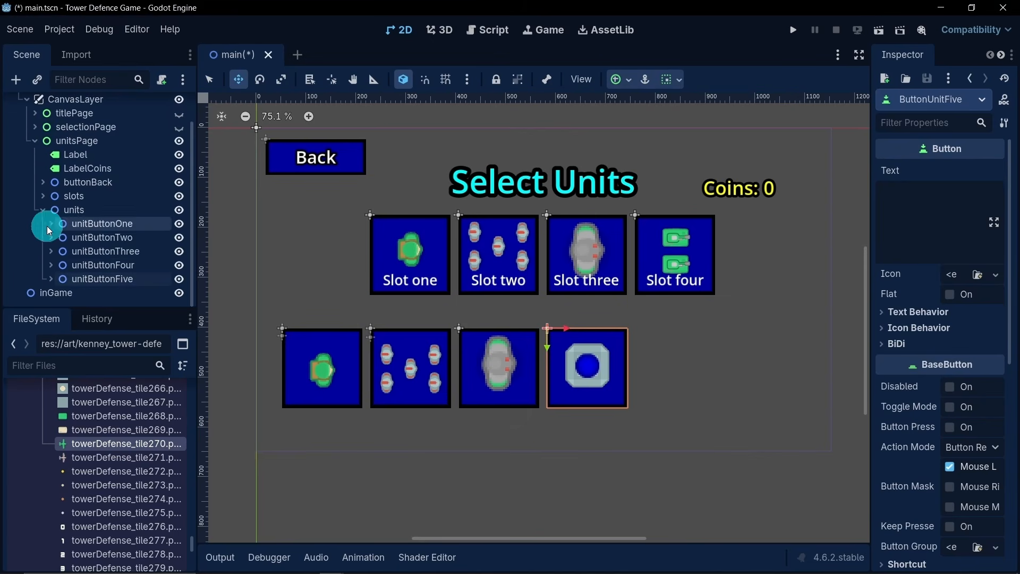
- Duplicate unitButtonFive and move the original 176 px right along the row, directly below Slot four
click(119, 278)
key(ctrl+d)
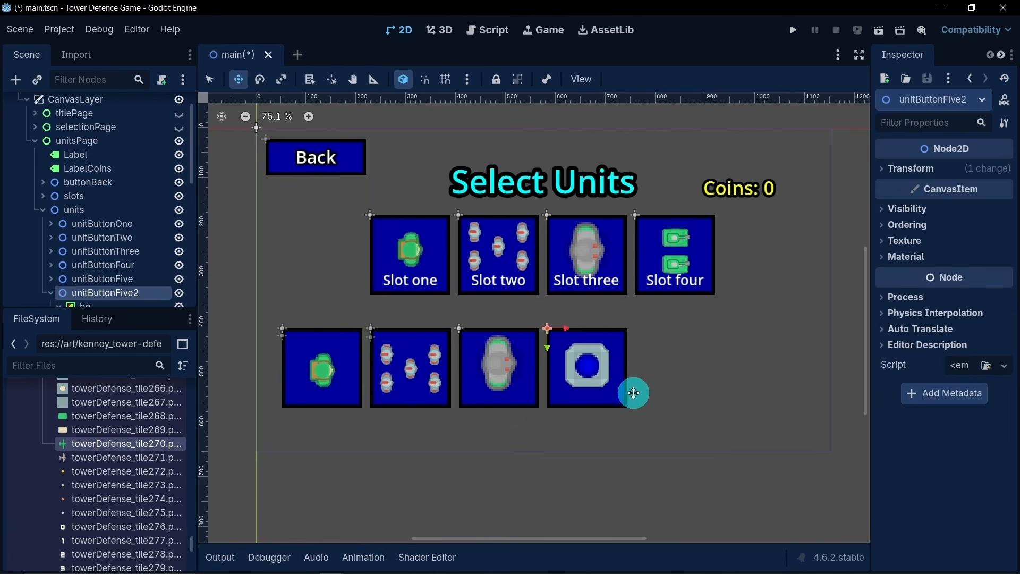
scroll(126, 266, down, 5)
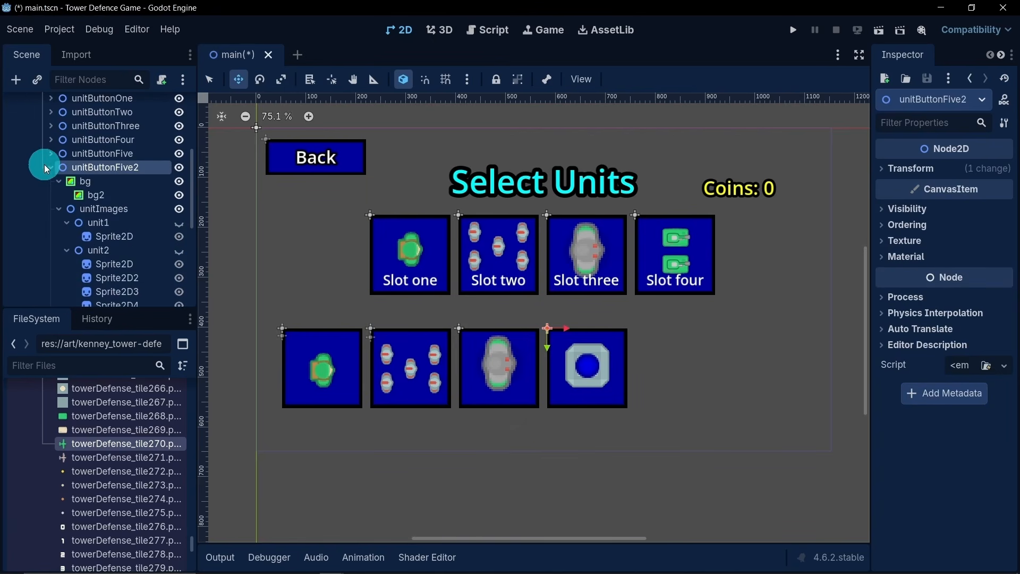
click(103, 139)
click(101, 153)
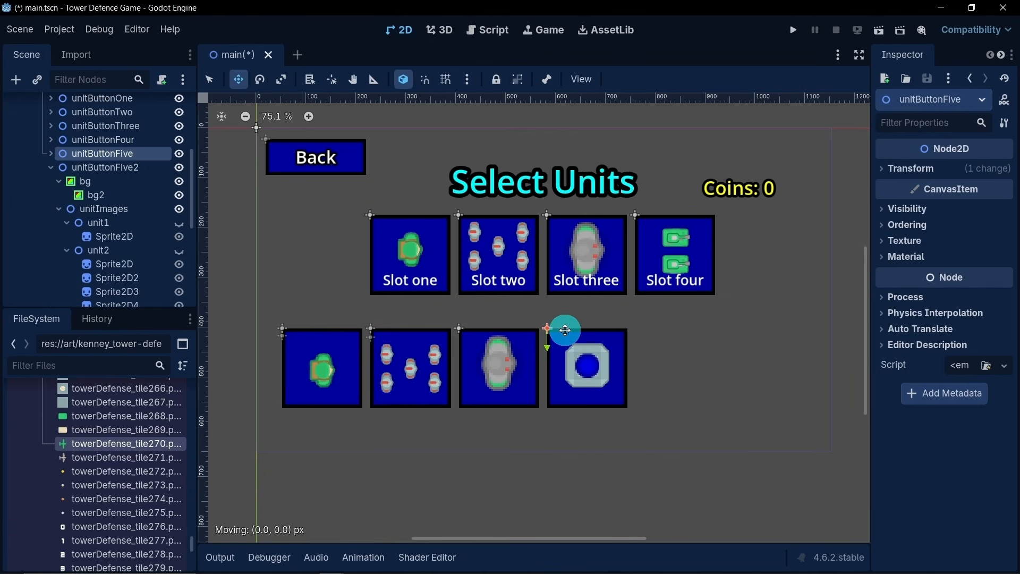
drag(564, 330, 653, 345)
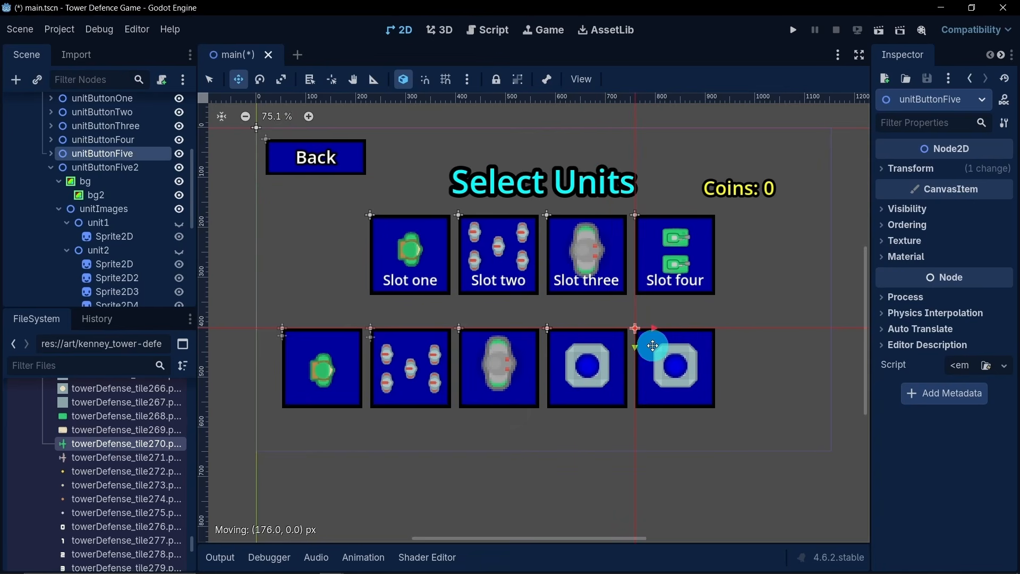
- Try showing unit4 instead of unit5 in unitButtonFive's unitImages, and restore unit5 as the visible image
scroll(58, 178, up, 4)
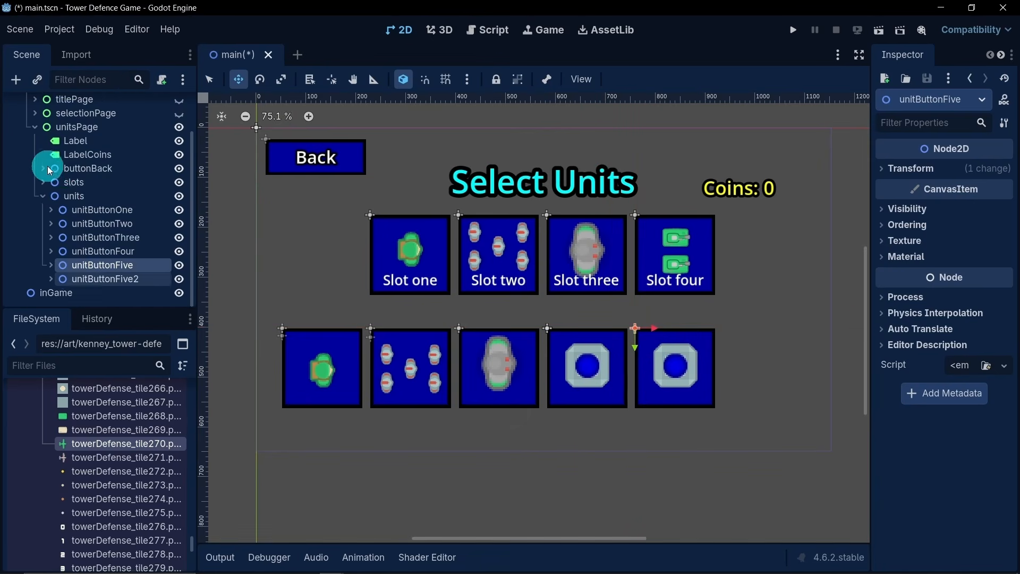
click(50, 265)
scroll(89, 243, down, 3)
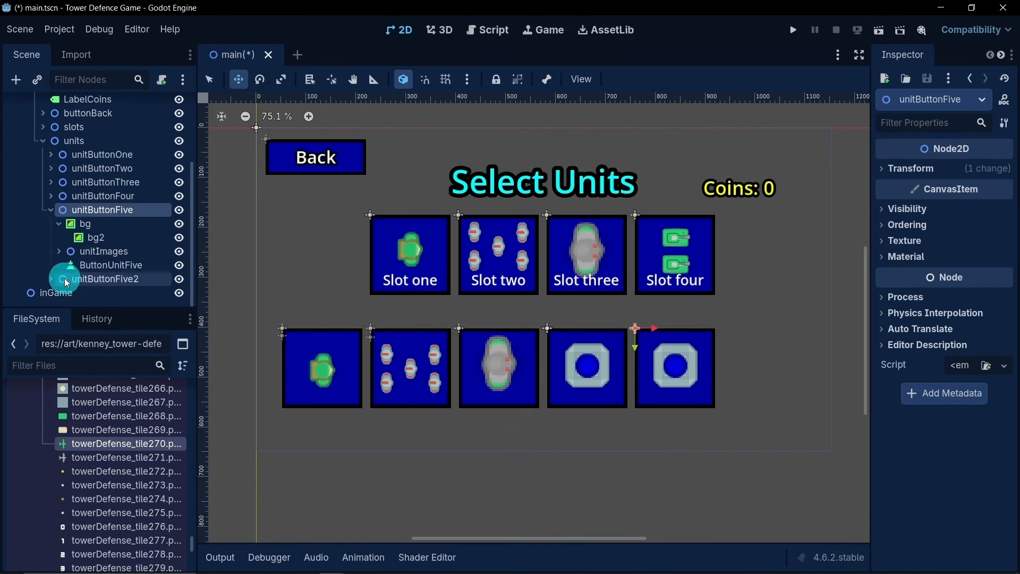
click(58, 251)
scroll(85, 239, down, 3)
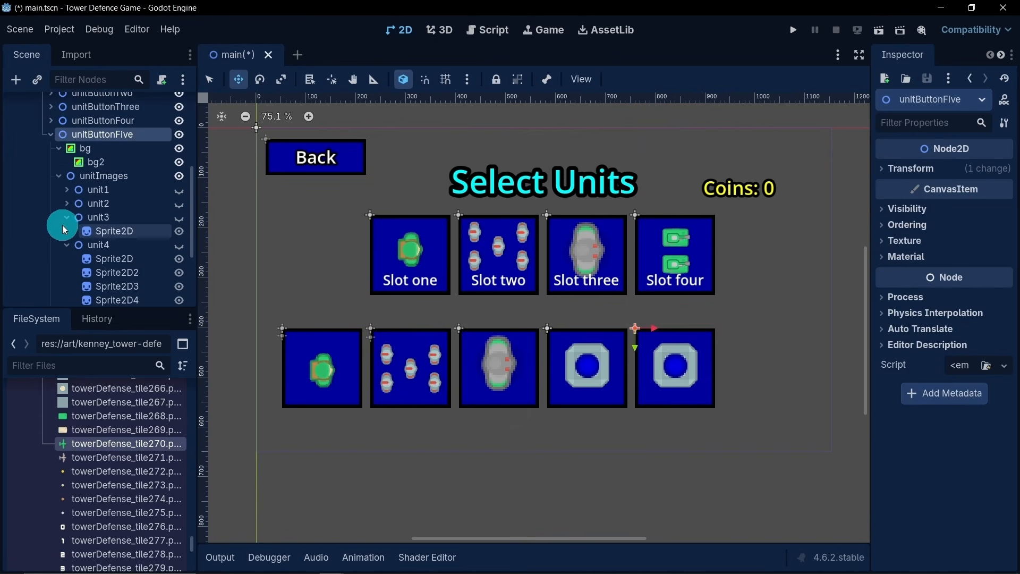
click(62, 225)
click(65, 217)
click(64, 231)
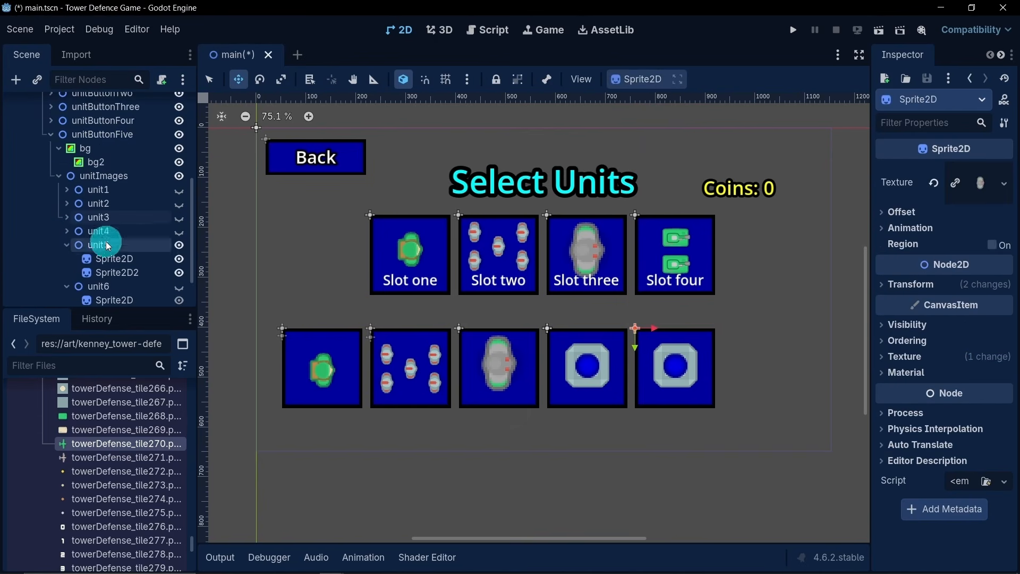
click(178, 232)
click(181, 246)
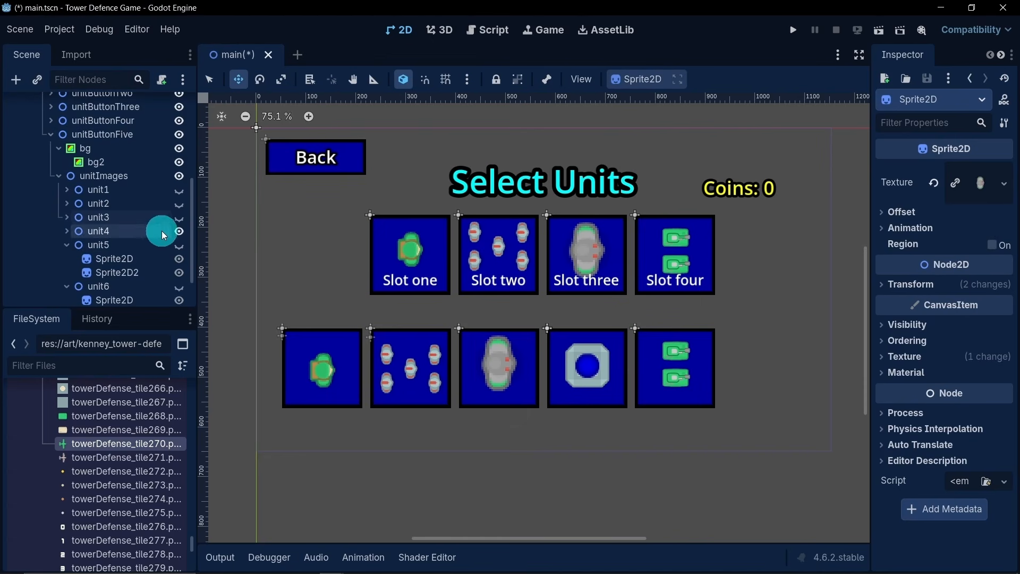
click(179, 232)
click(179, 244)
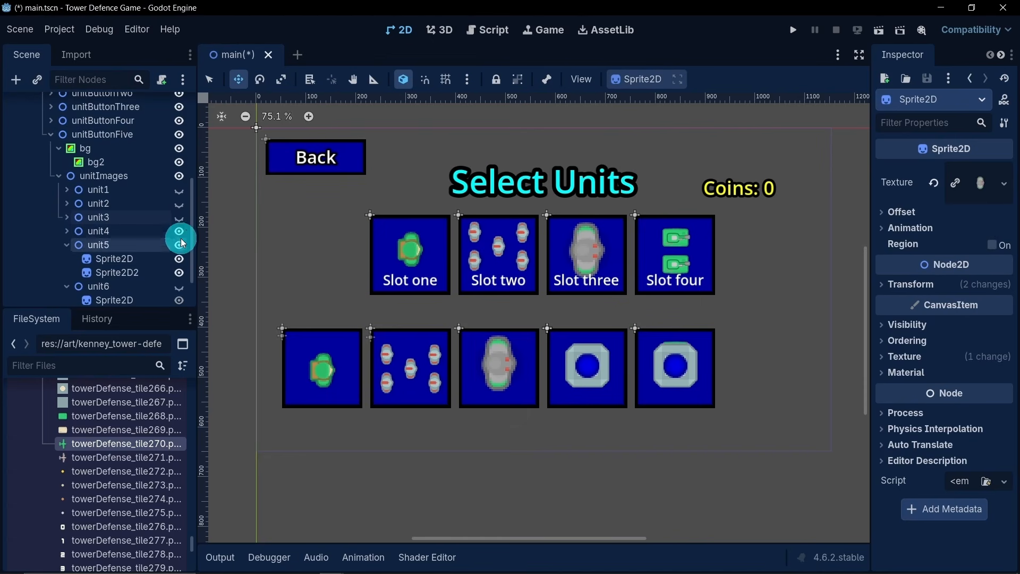
- In unitButtonFour's unitImages, make unit4 visible, collapse the unit branches, and collapse unitButtonFour
click(51, 135)
click(52, 252)
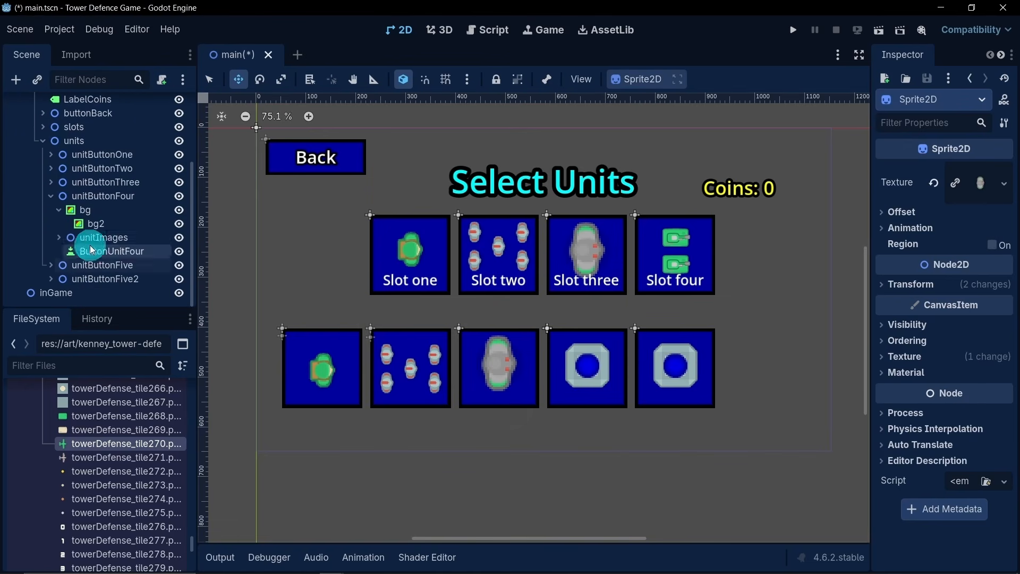
click(58, 238)
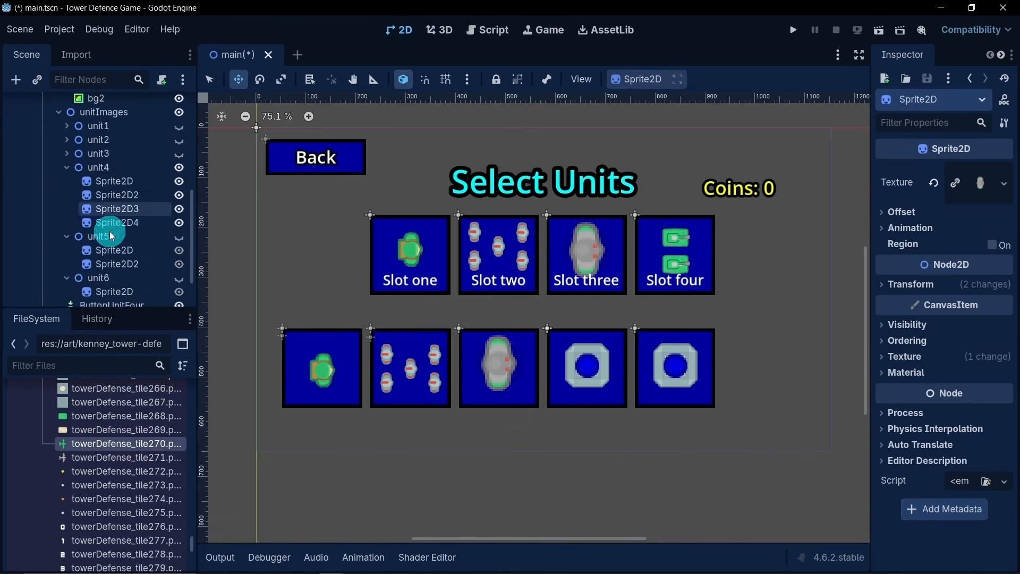
click(180, 167)
click(66, 168)
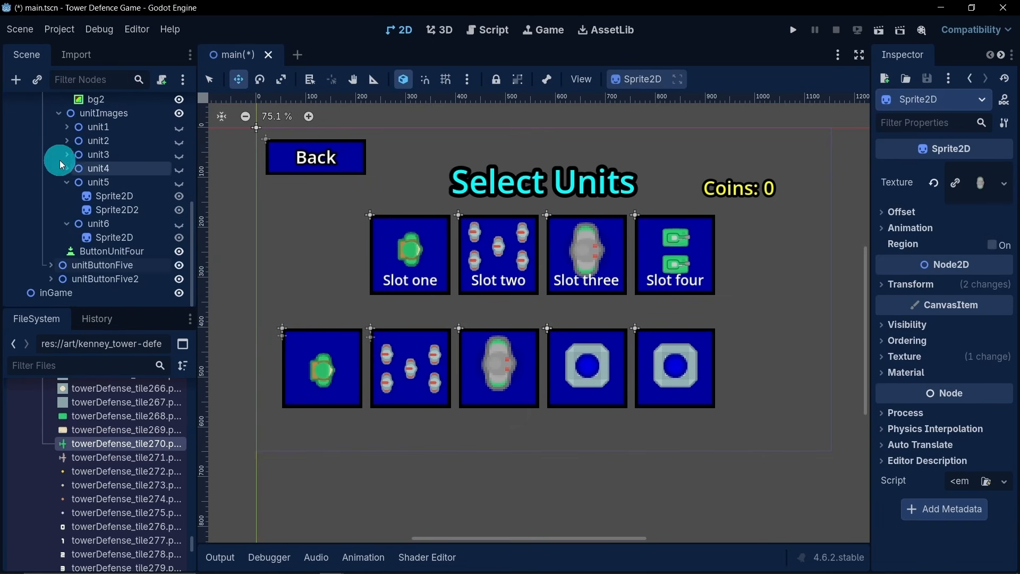
click(66, 180)
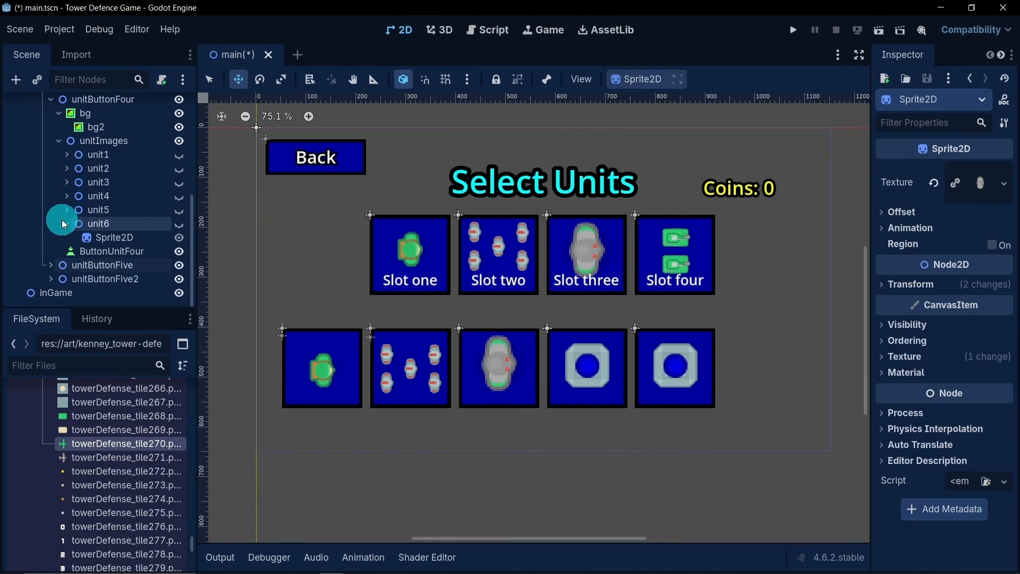
click(65, 224)
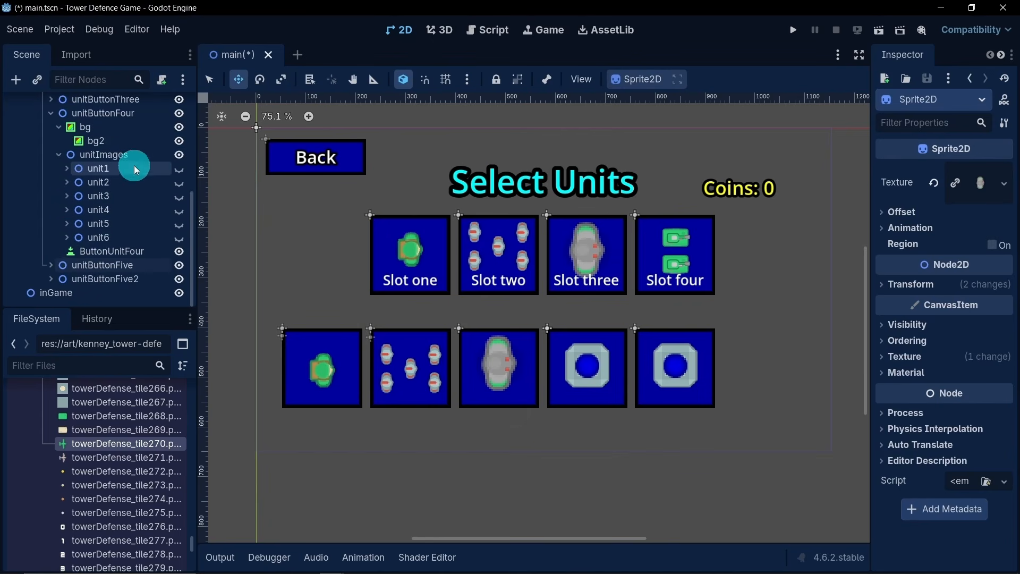
click(180, 209)
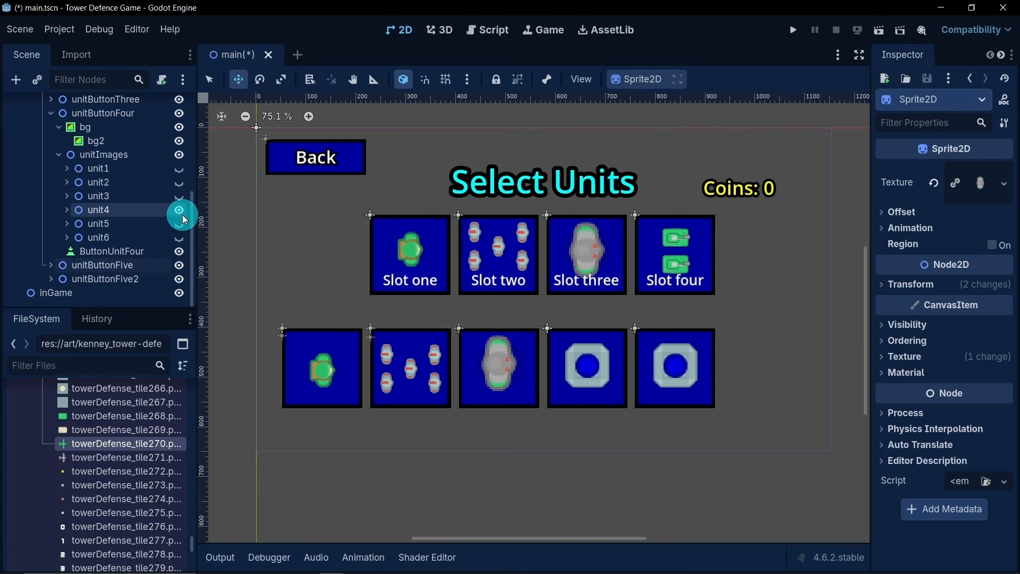
scroll(86, 167, up, 2)
click(50, 140)
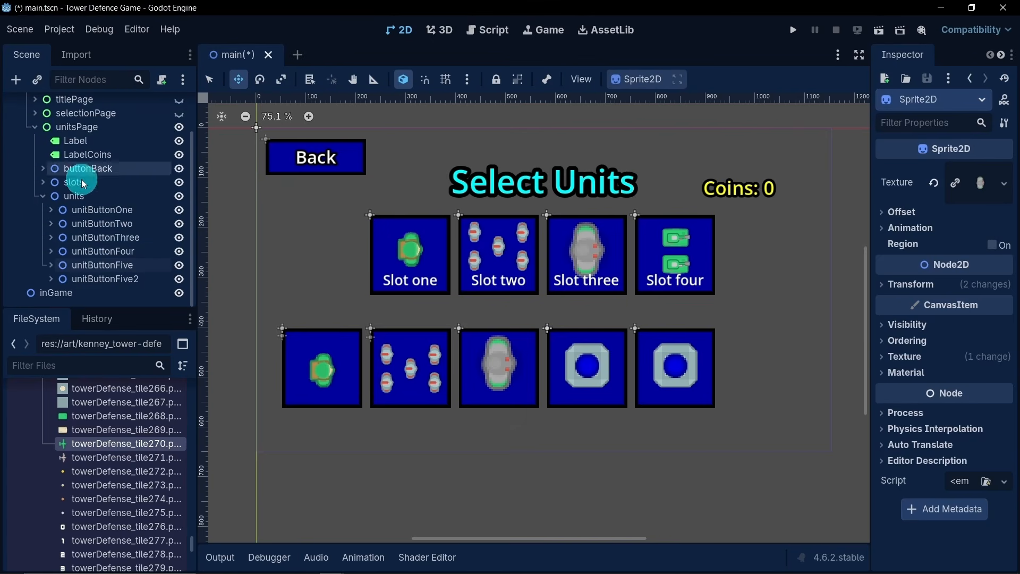
- Move unitButtonFive2 right along the row to the sixth position, directly after the fifth button
click(131, 278)
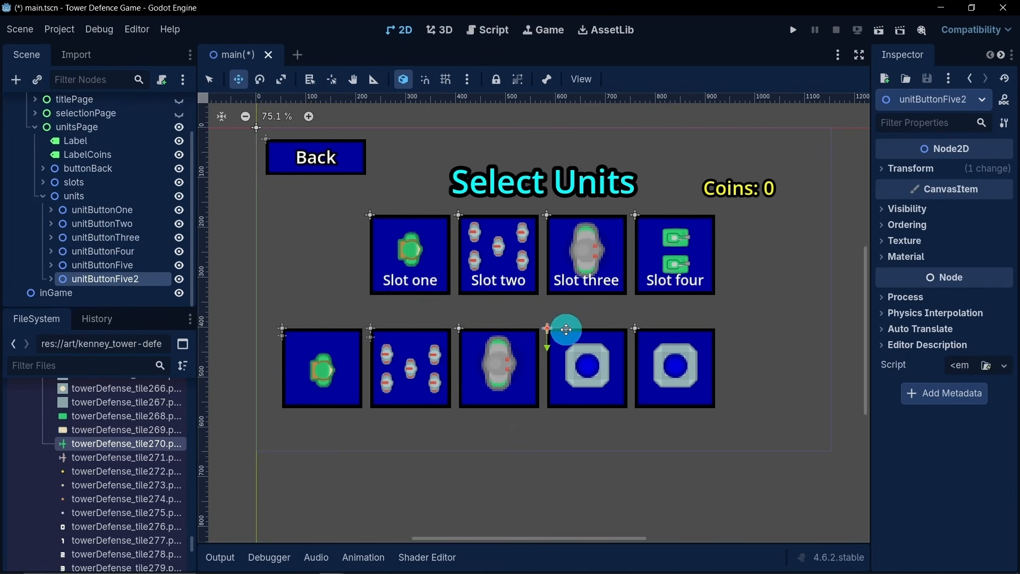
drag(566, 329, 743, 344)
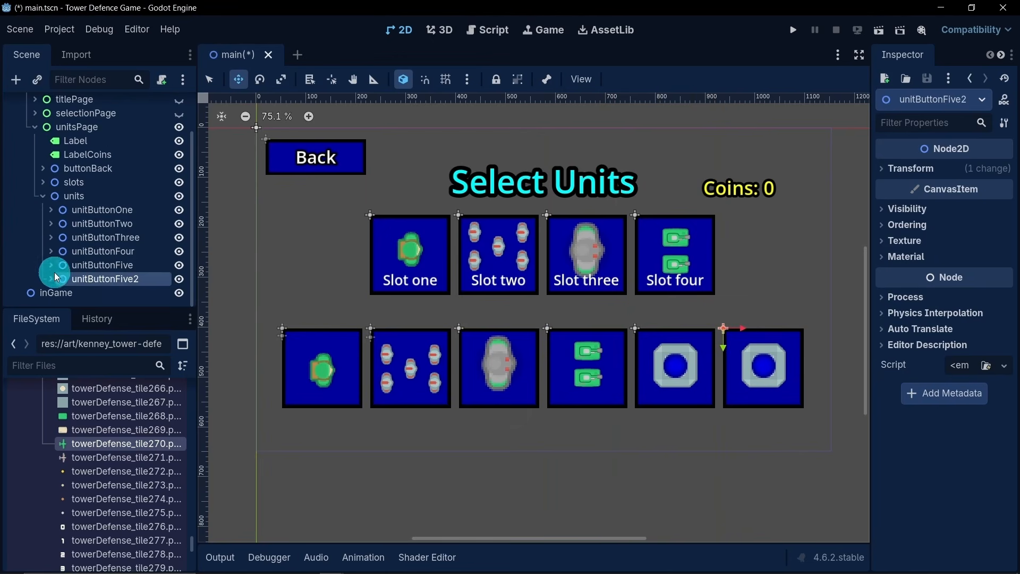
- Examine the unit images and button nodes inside unitButtonFour and unitButtonFive, and collapse both branches
click(49, 251)
scroll(69, 250, down, 3)
scroll(69, 250, down, 2)
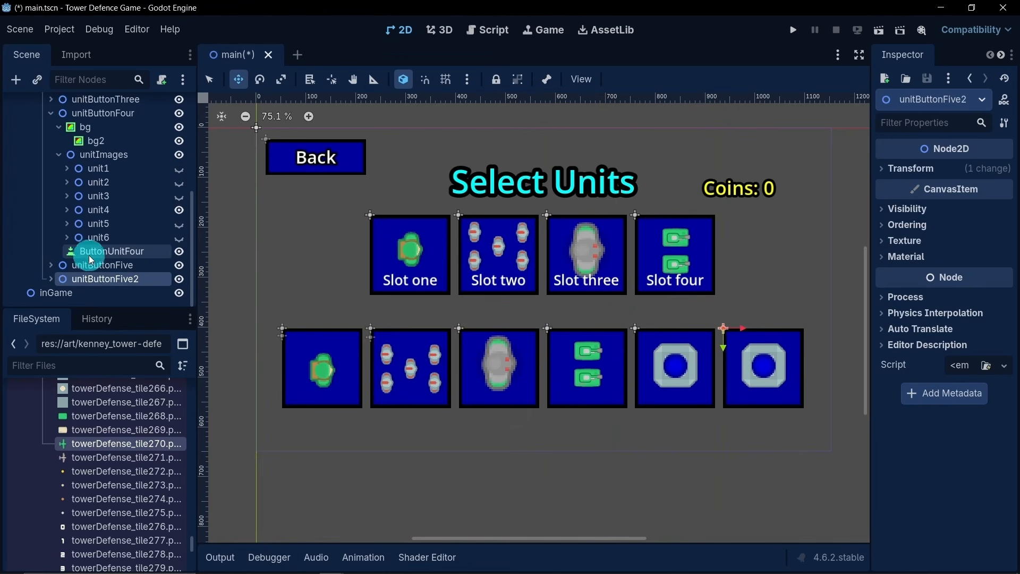
scroll(87, 230, up, 4)
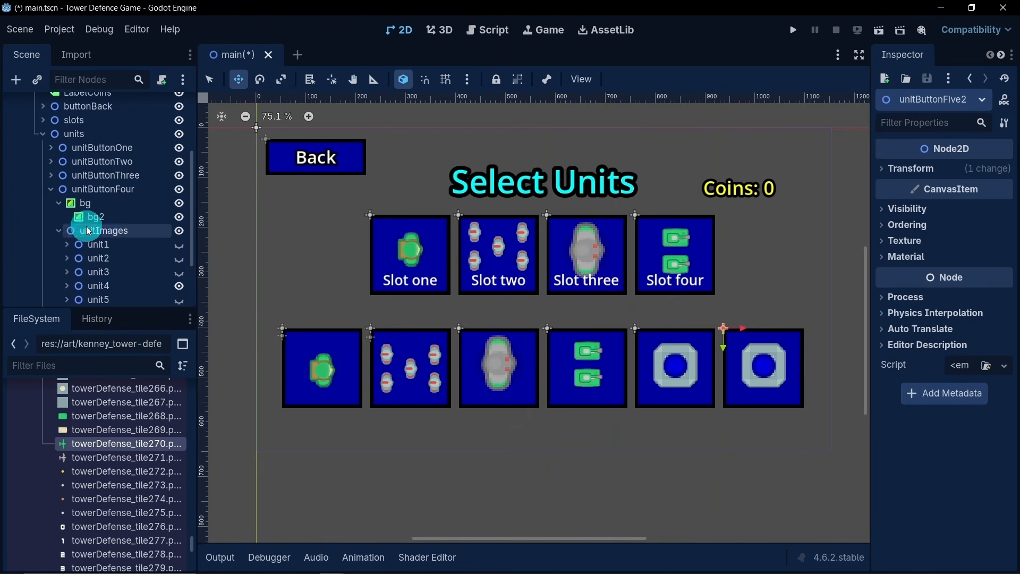
click(45, 190)
click(48, 266)
scroll(63, 245, down, 5)
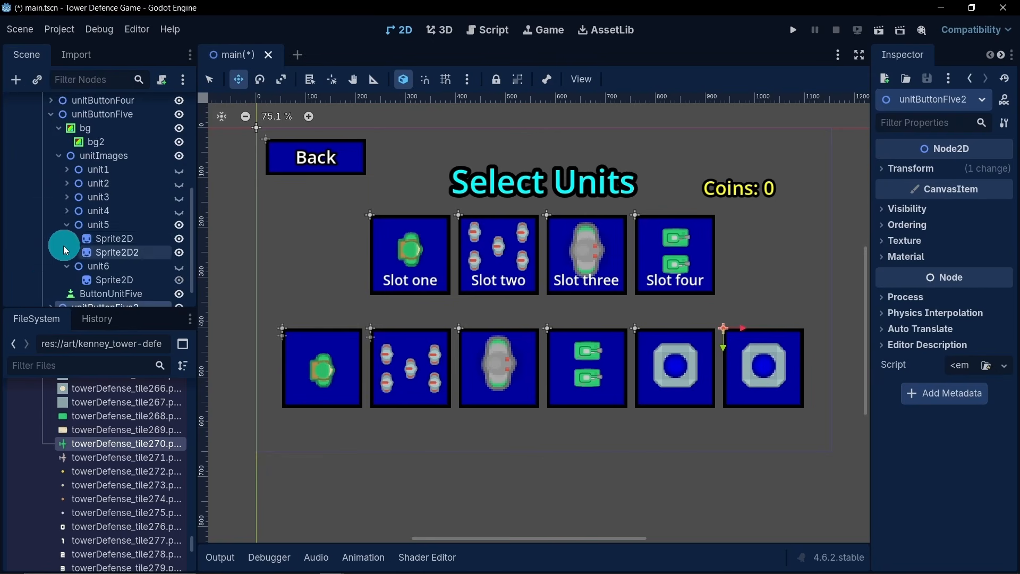
scroll(100, 266, down, 1)
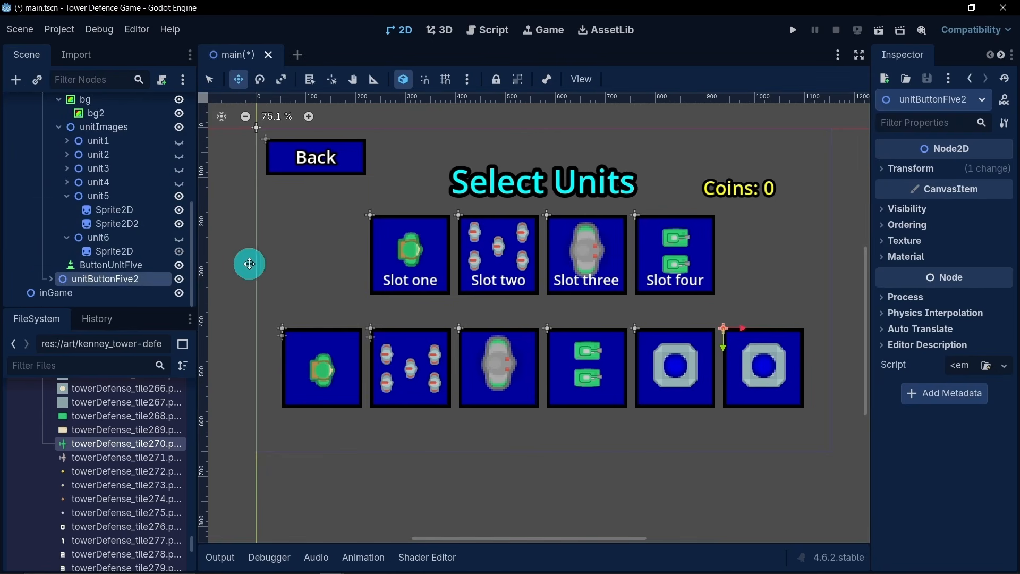
middle_drag(433, 278, 382, 239)
scroll(60, 231, up, 3)
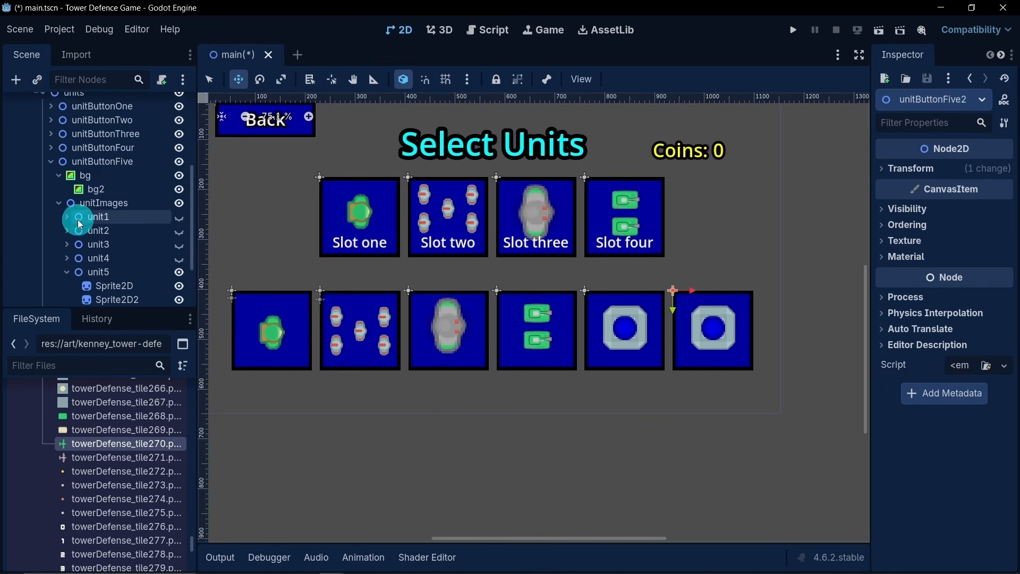
click(47, 163)
- Rename the unitButtonFive2 node as unitButtonSix
double_click(130, 277)
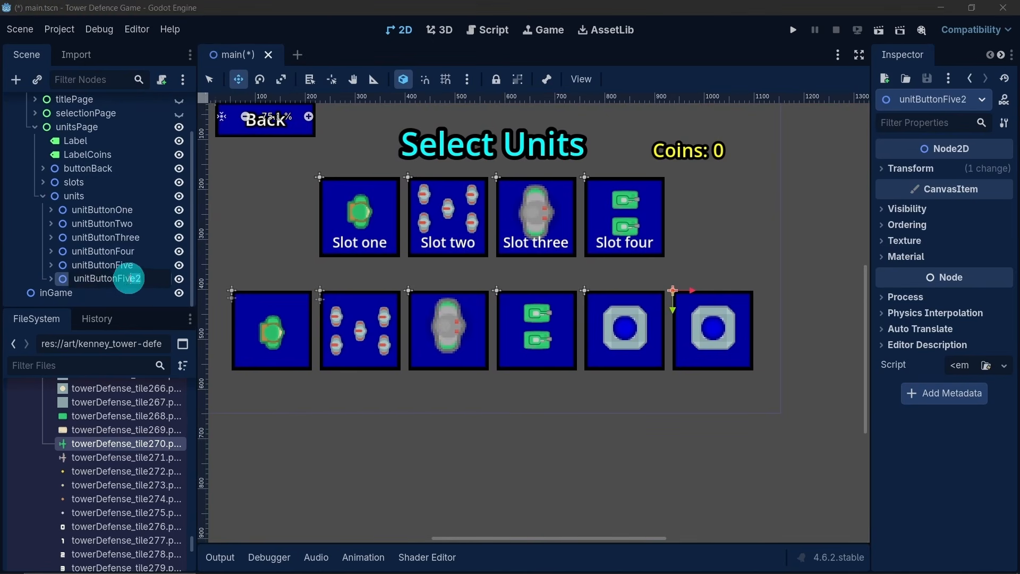
drag(118, 277, 147, 301)
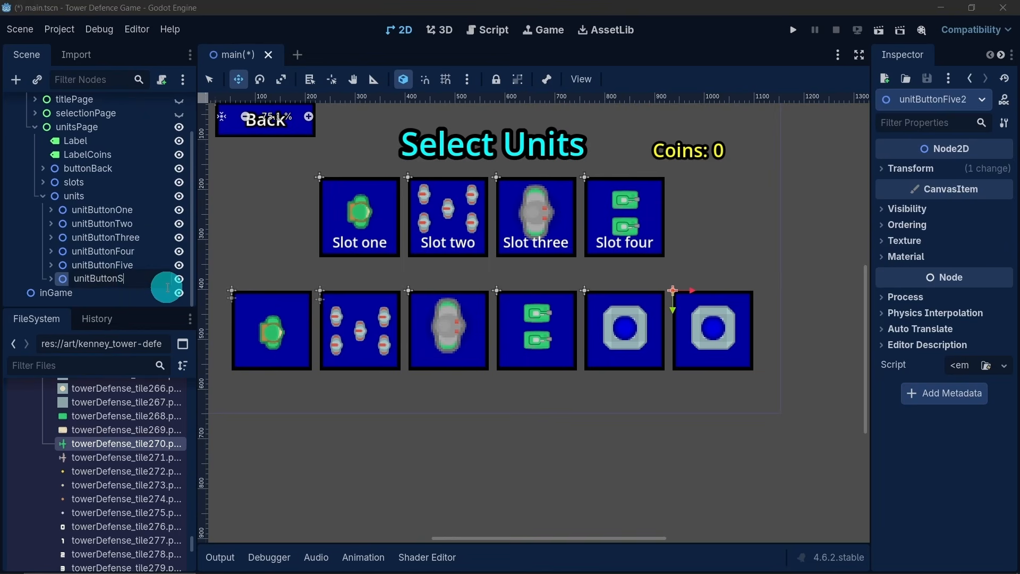
text(Six)
key(Return)
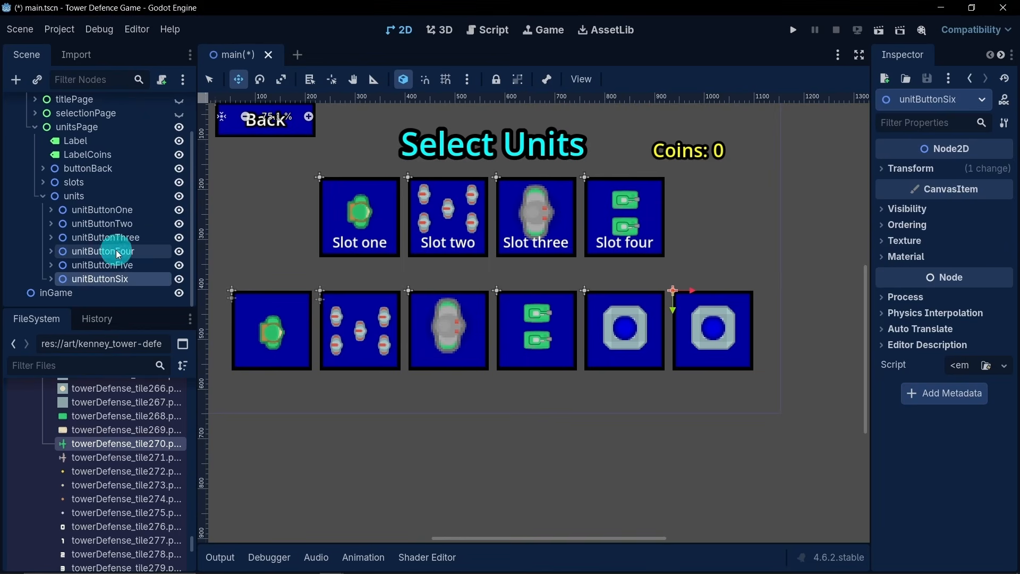
- In unitButtonSix's unitImages, hide unit5 and make unit6 visible
click(50, 279)
scroll(78, 243, down, 3)
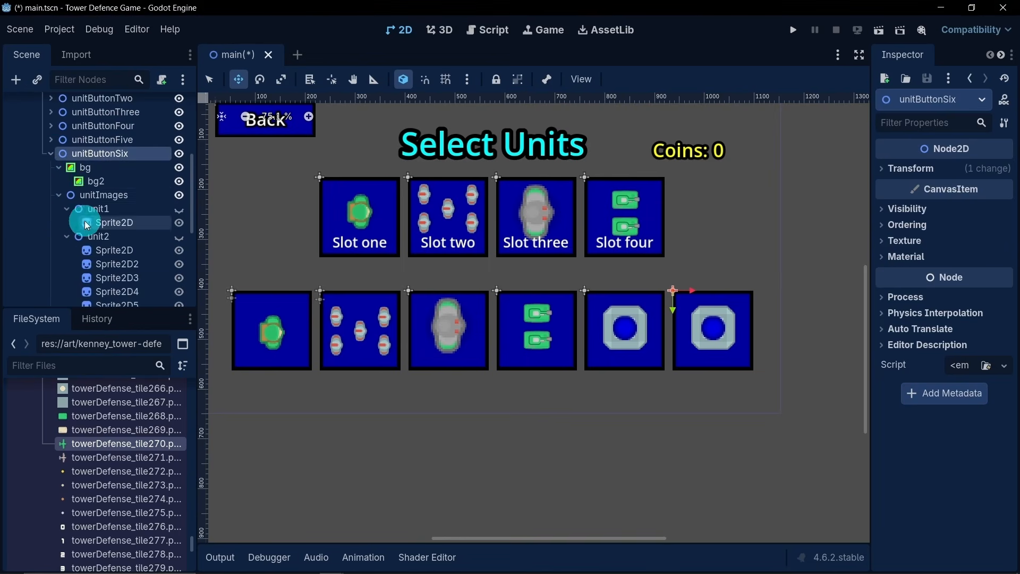
click(56, 195)
click(58, 238)
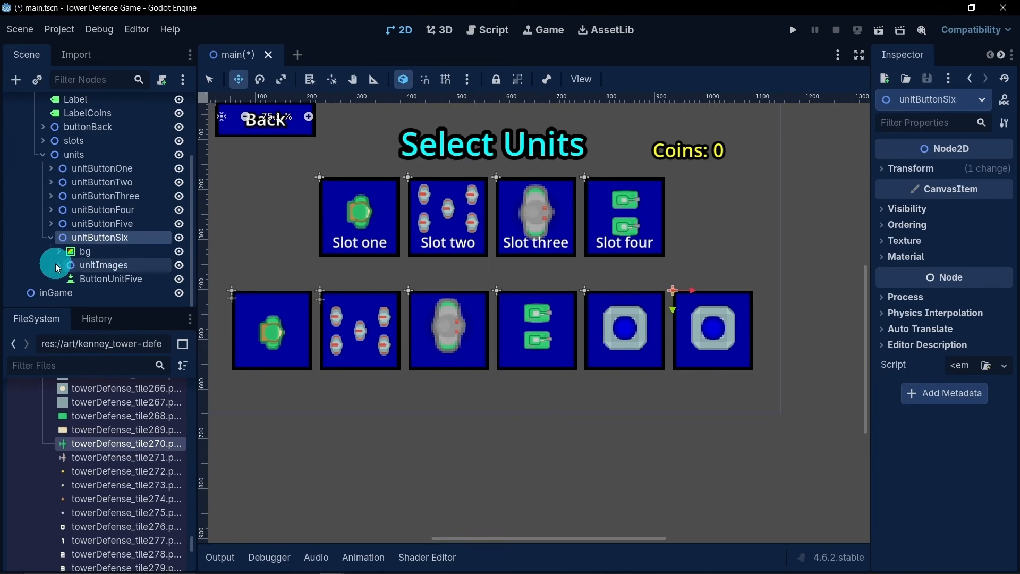
click(56, 264)
scroll(76, 244, down, 5)
scroll(149, 239, down, 2)
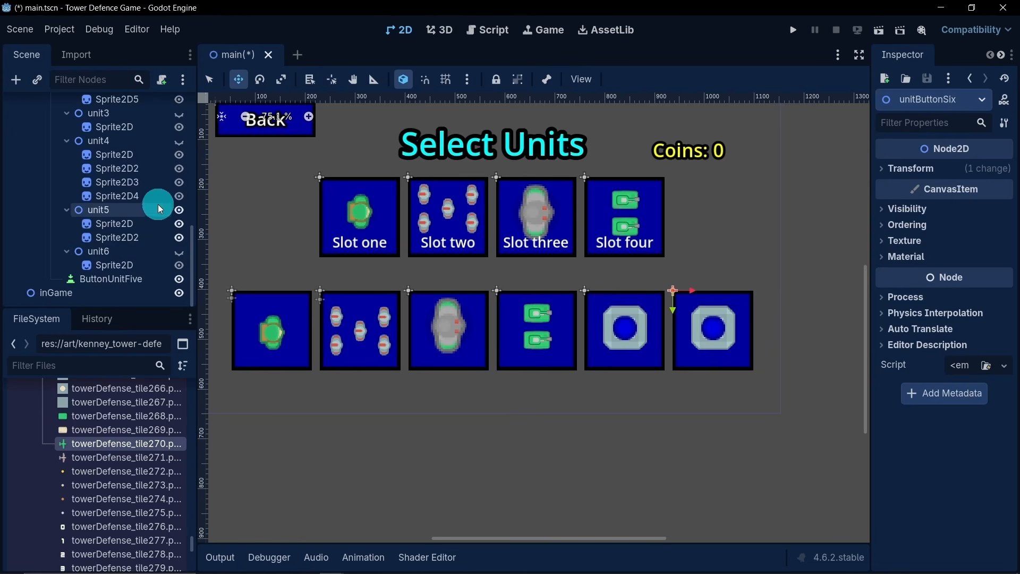
click(180, 210)
click(180, 252)
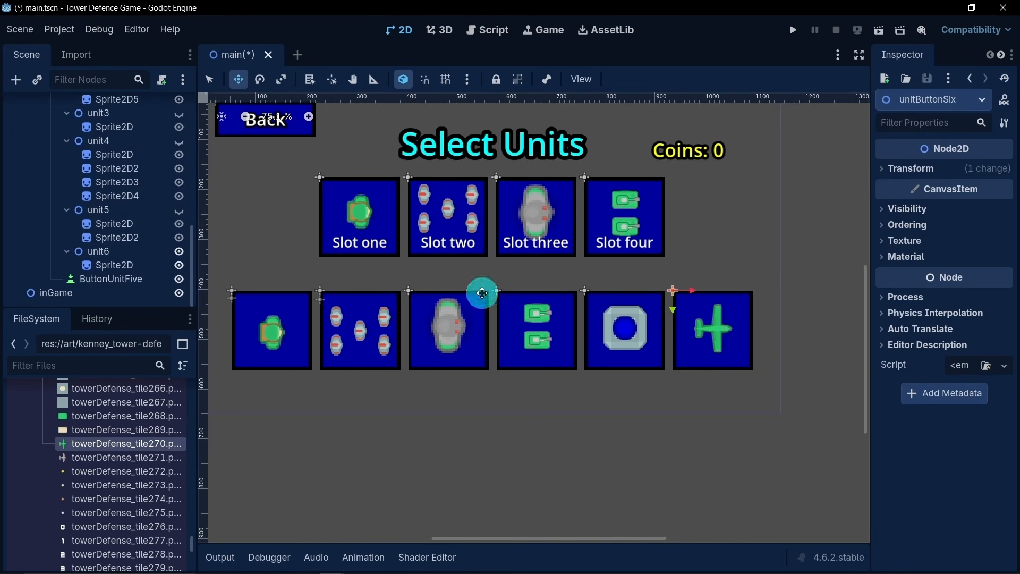
- Rename the ButtonUnitFive node inside unitButtonSix as ButtonUnitSix, and collapse the unitButtonSix branch
scroll(111, 201, up, 5)
scroll(128, 233, down, 5)
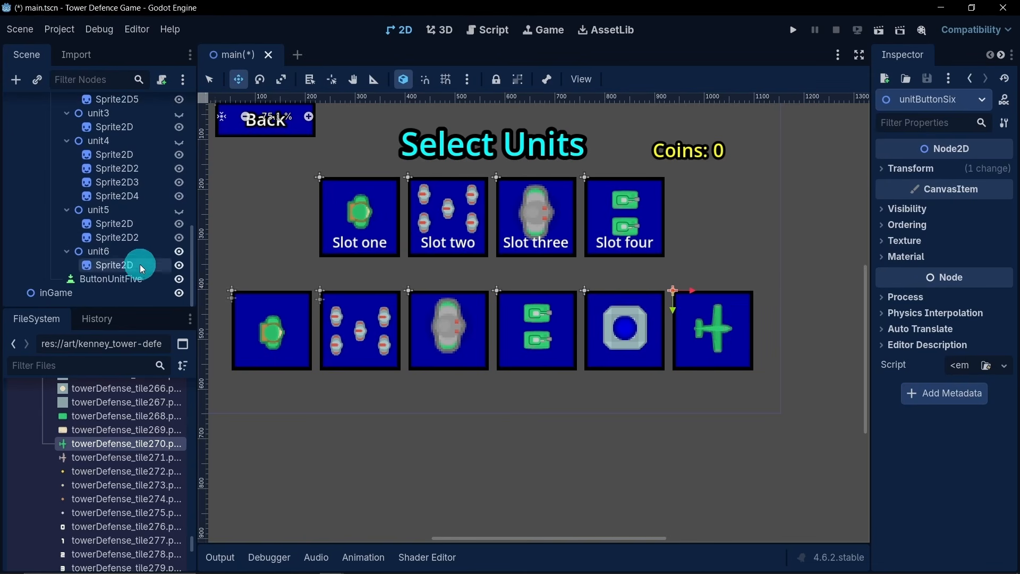
click(144, 281)
click(152, 280)
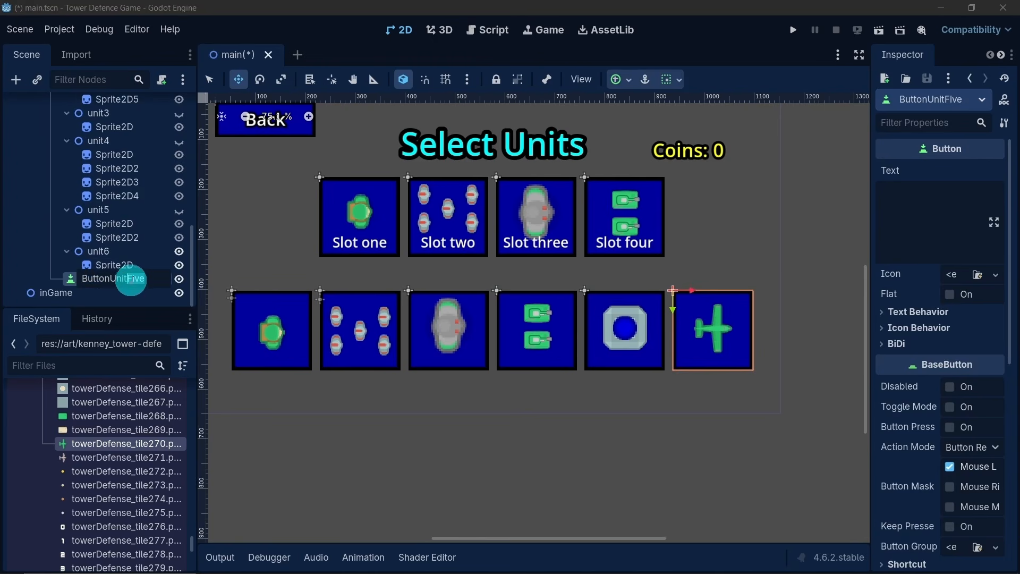
text(ButtonUnitSix)
key(Return)
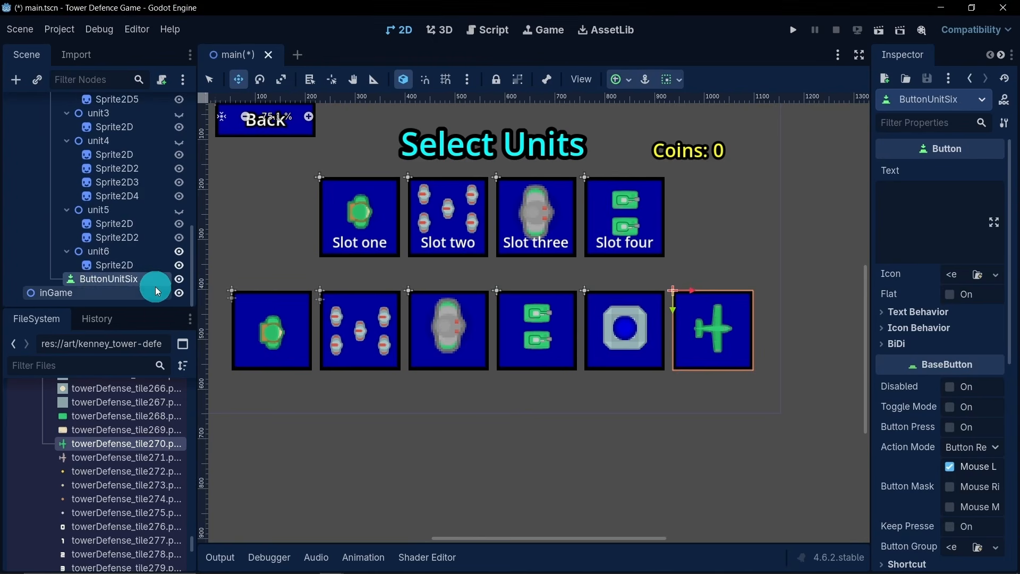
scroll(125, 239, up, 3)
scroll(122, 191, up, 5)
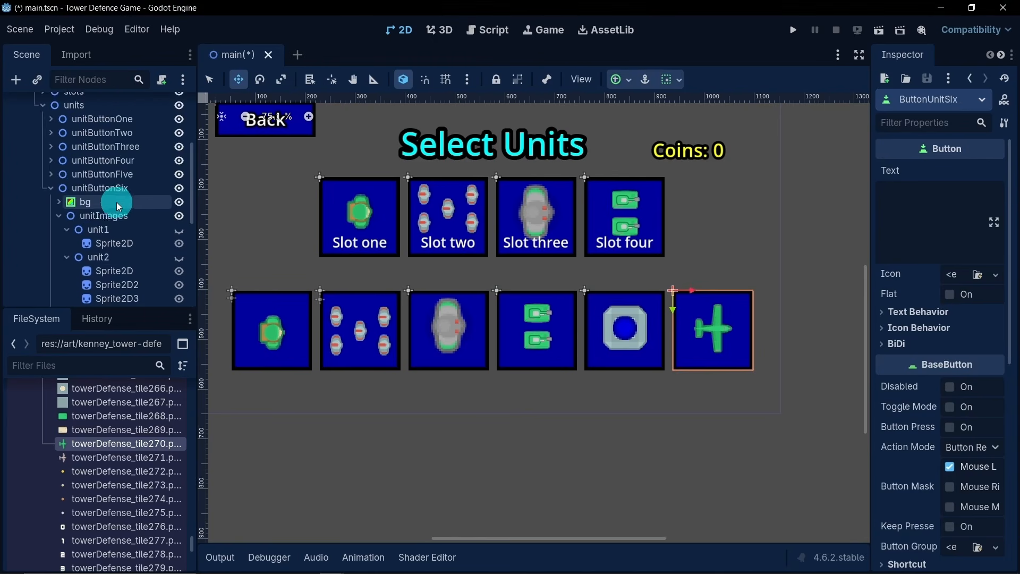
click(59, 217)
click(46, 243)
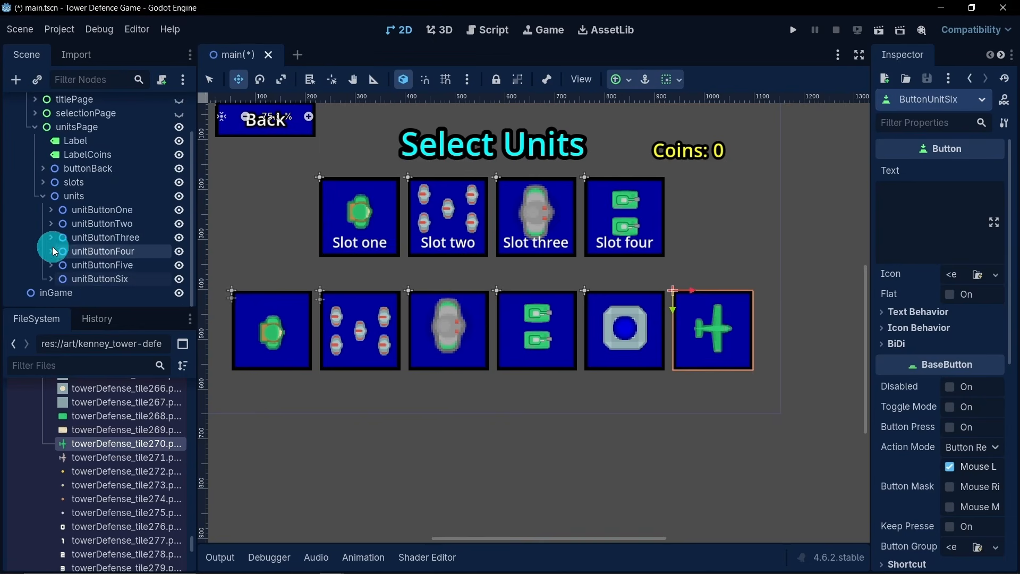
- Move the unit3 image group in unitButtonThree down about 7 px to centre it within its button
scroll(345, 246, down, 2)
scroll(372, 239, up, 1)
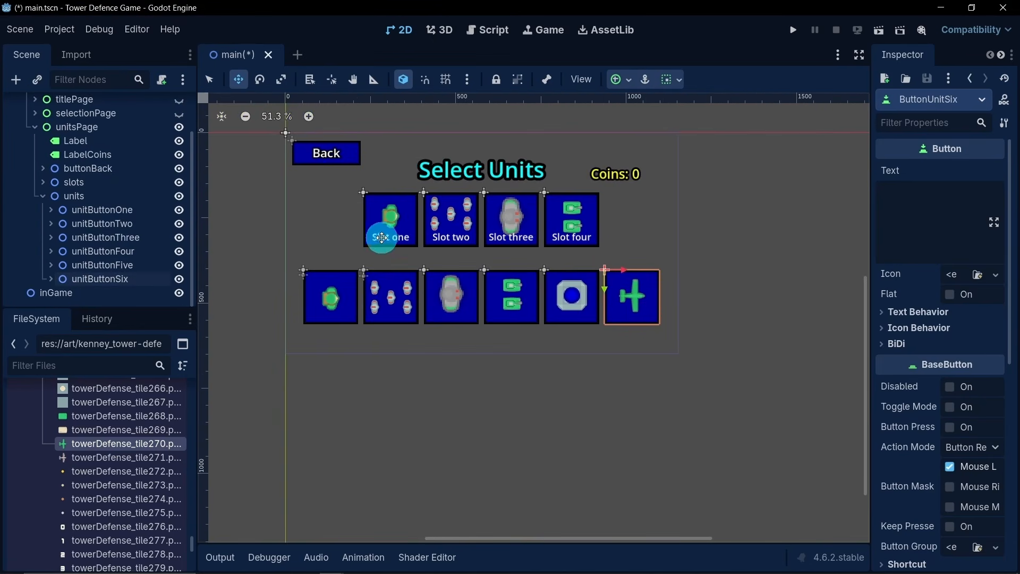
scroll(425, 263, up, 2)
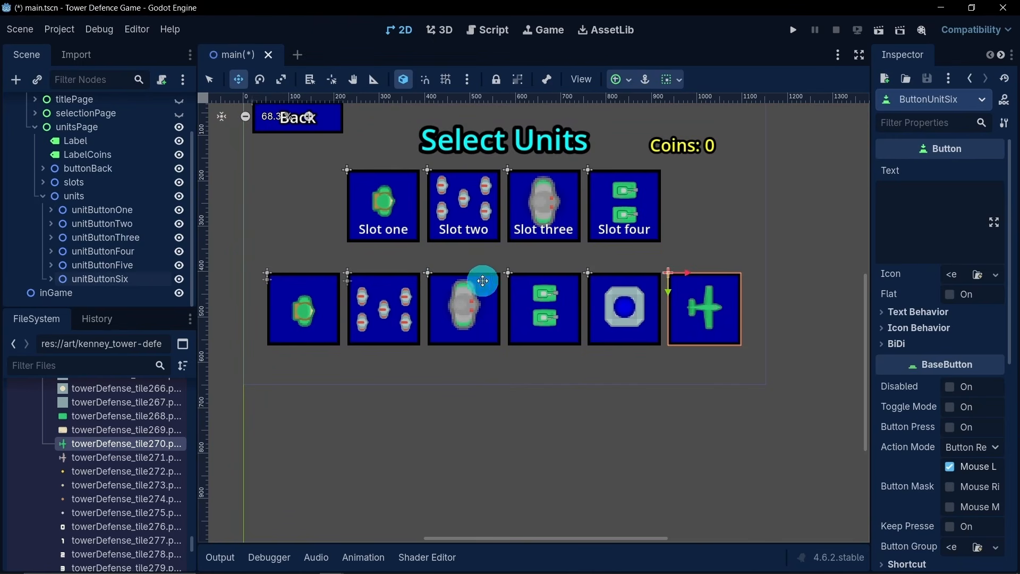
click(208, 79)
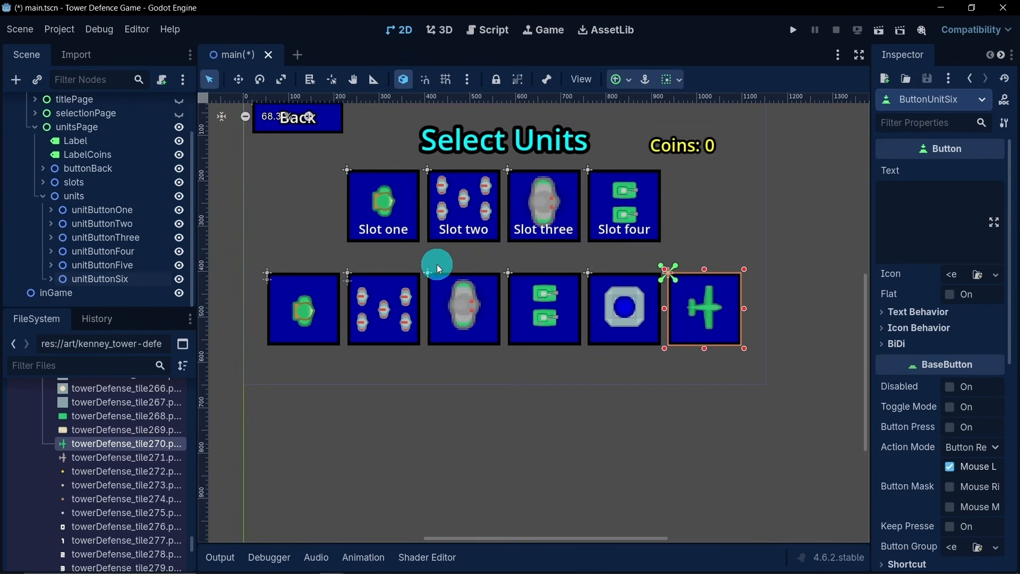
click(462, 319)
scroll(130, 269, down, 2)
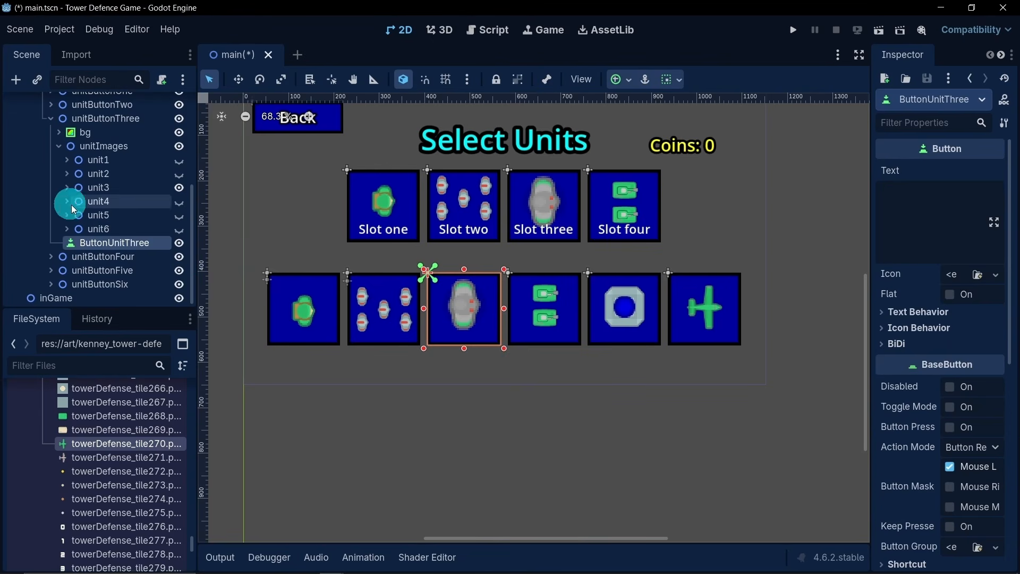
click(135, 192)
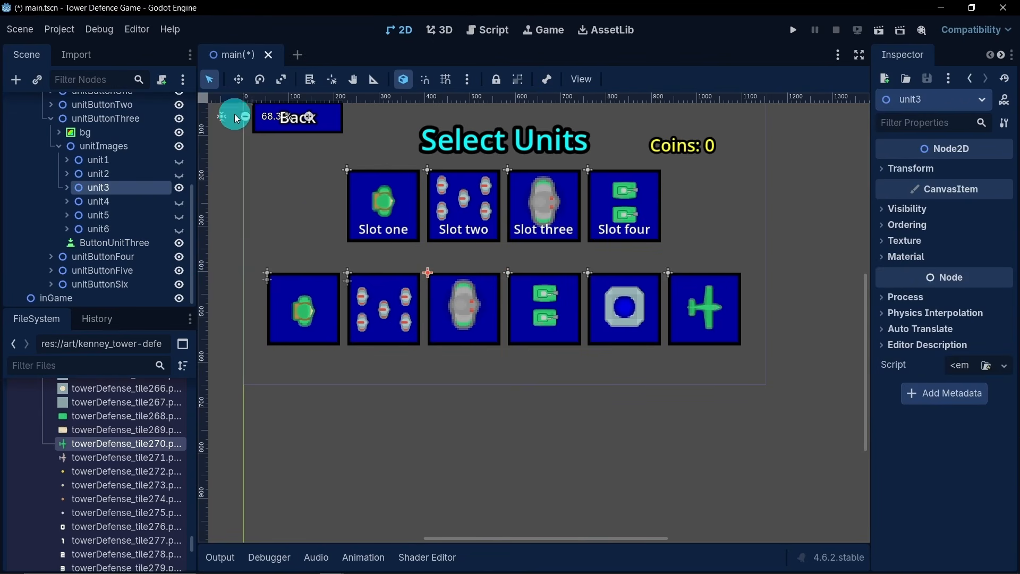
click(238, 80)
drag(427, 290, 428, 293)
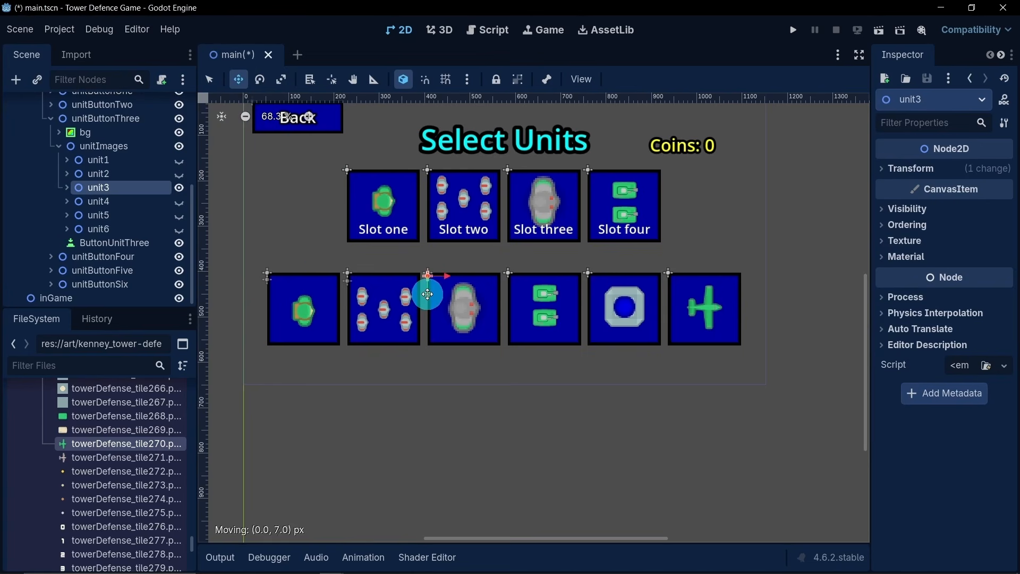
- Move the unit4 image group in unitButtonFour down about 8 px to centre it within its button
click(212, 82)
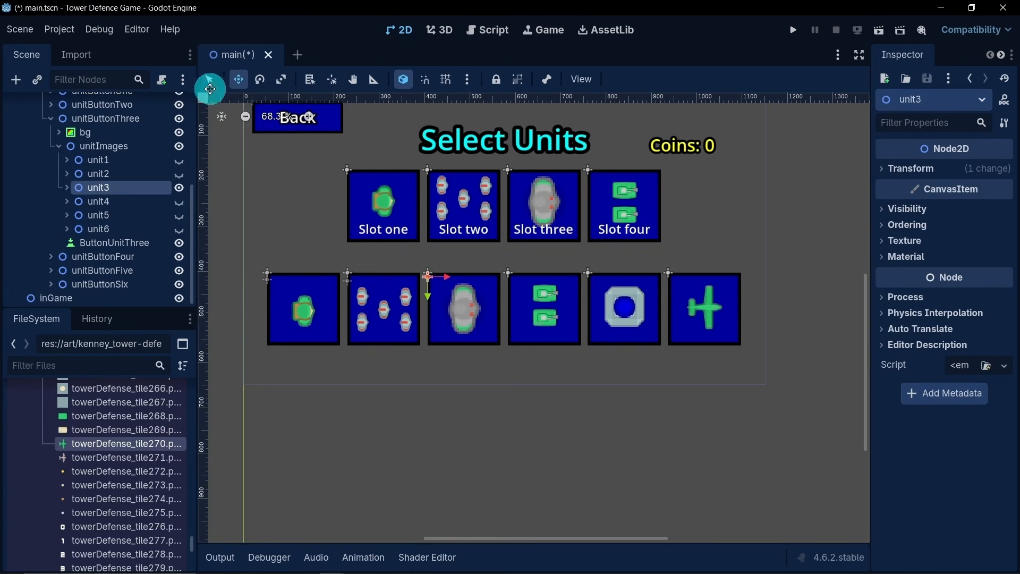
click(537, 302)
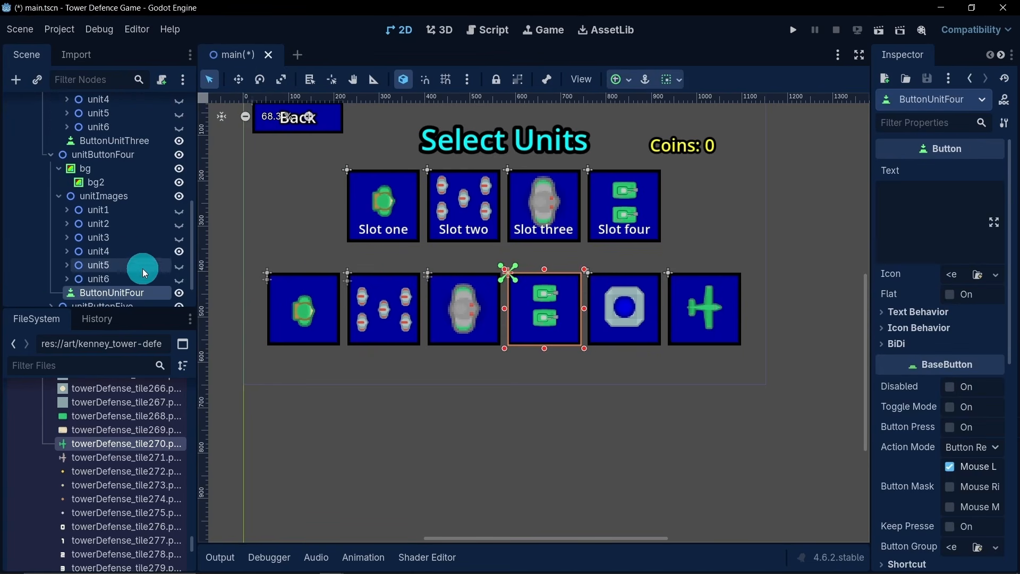
scroll(142, 268, down, 2)
click(137, 211)
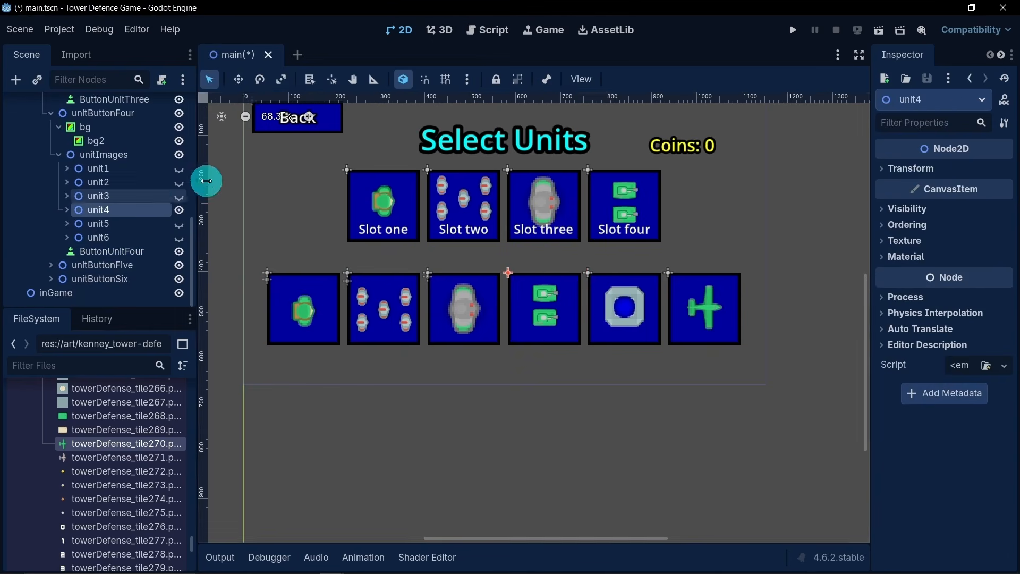
click(237, 88)
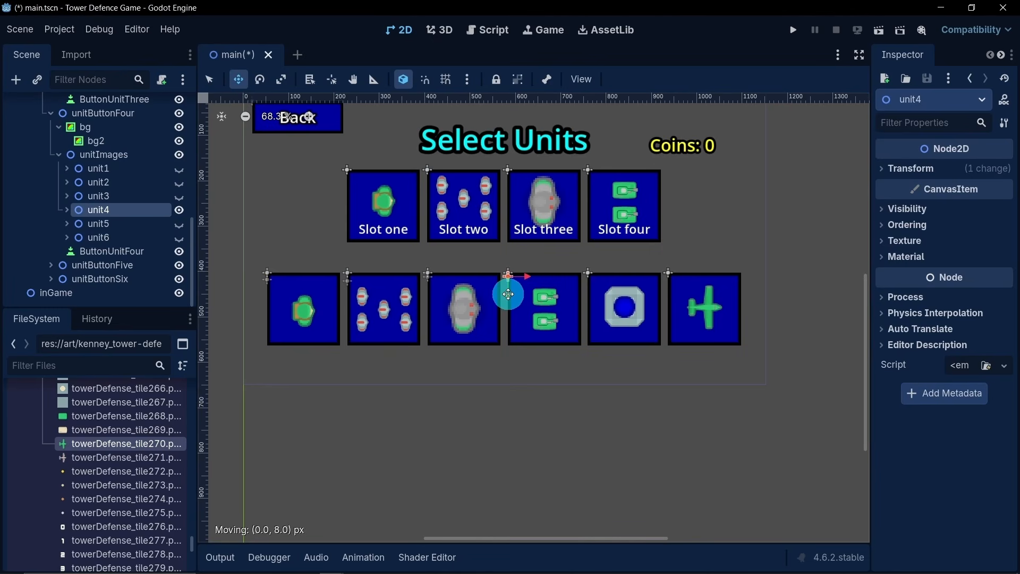
drag(508, 294, 508, 294)
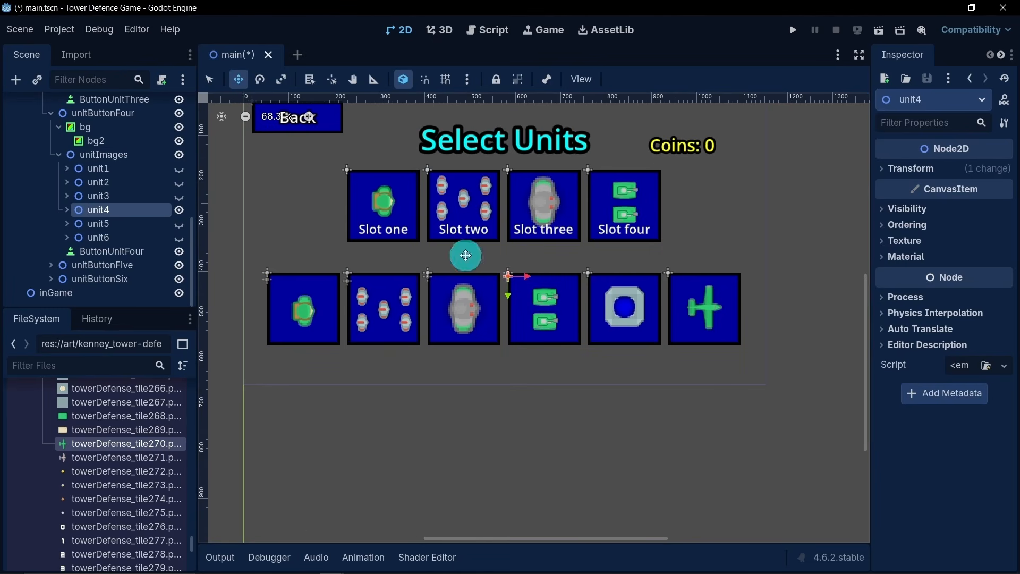
- Move the unit5 image group in unitButtonFive slightly down to centre it within its button
click(210, 81)
click(621, 315)
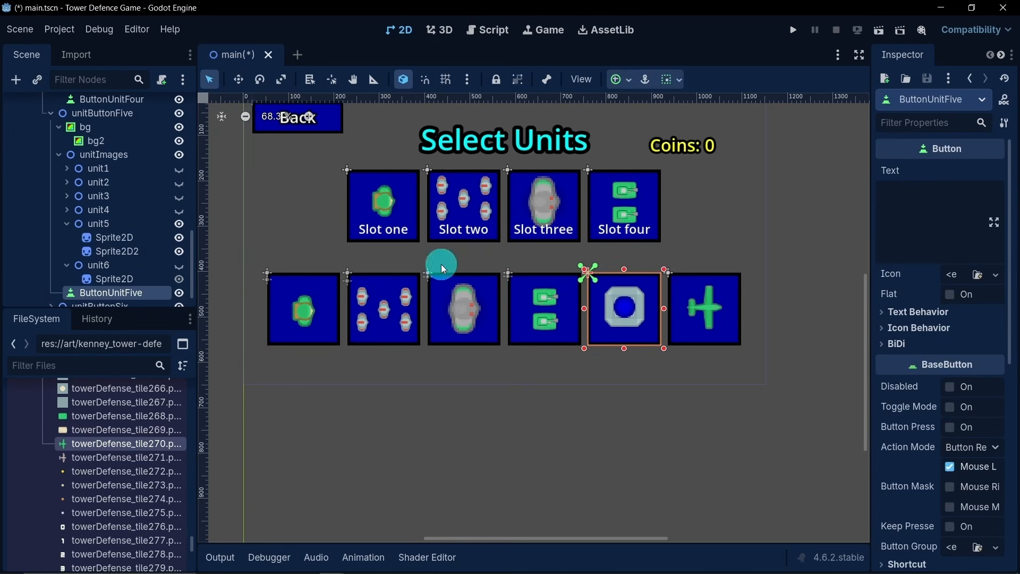
click(126, 223)
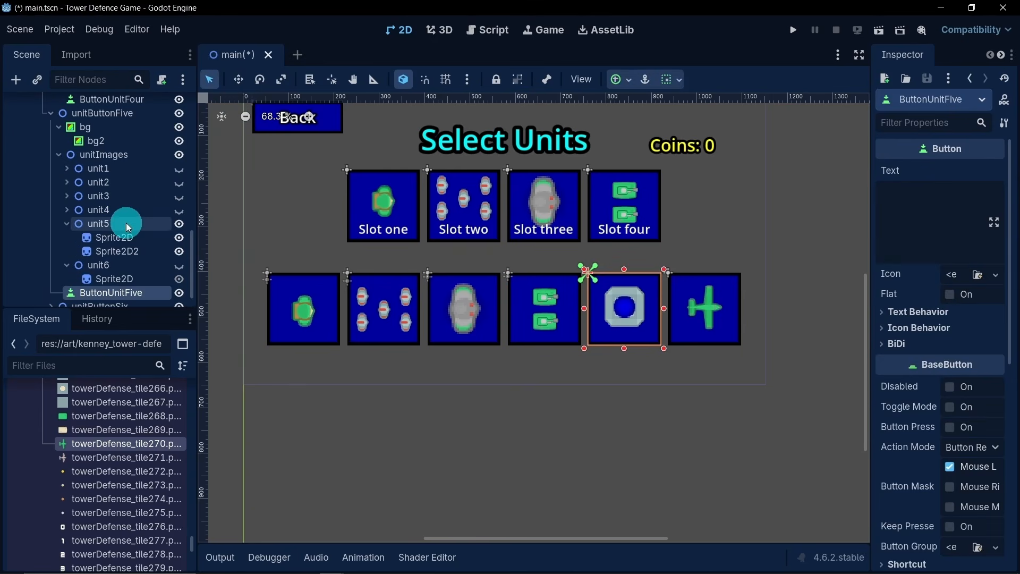
click(238, 79)
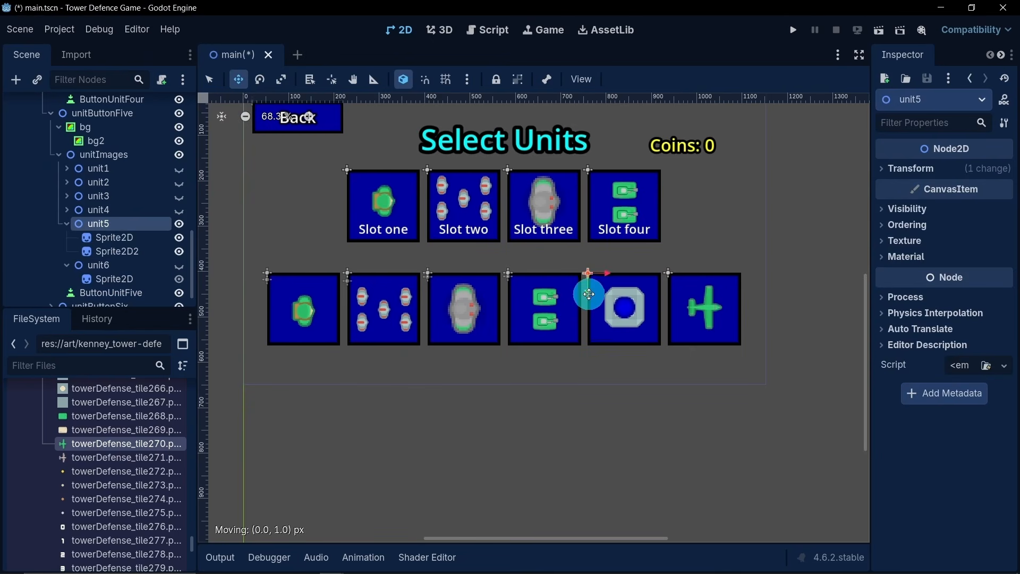
drag(588, 295, 588, 295)
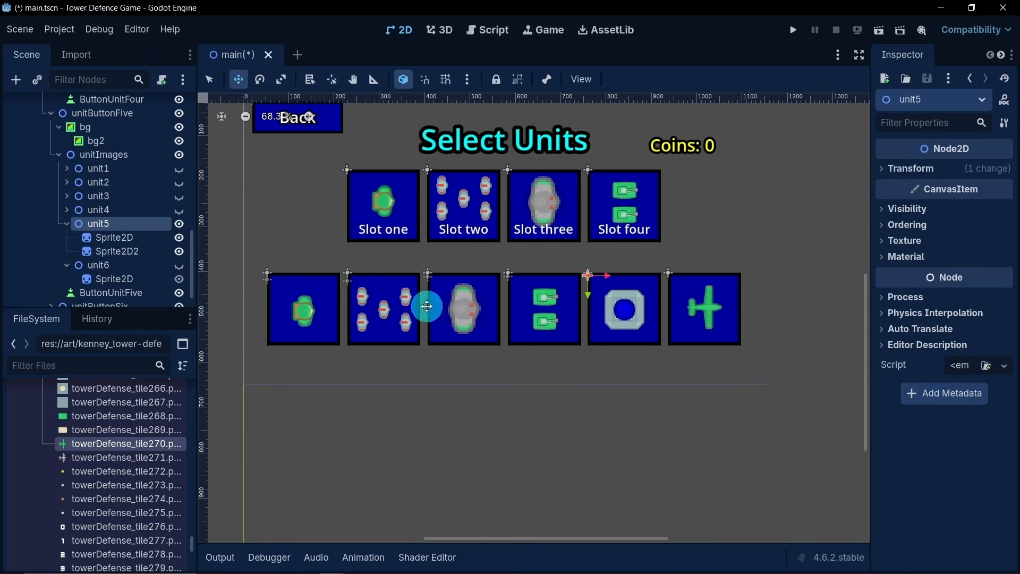
- Collapse the unitButtonFive, unitButtonFour and unitButtonThree branches in the scene tree
click(63, 225)
click(60, 237)
click(56, 169)
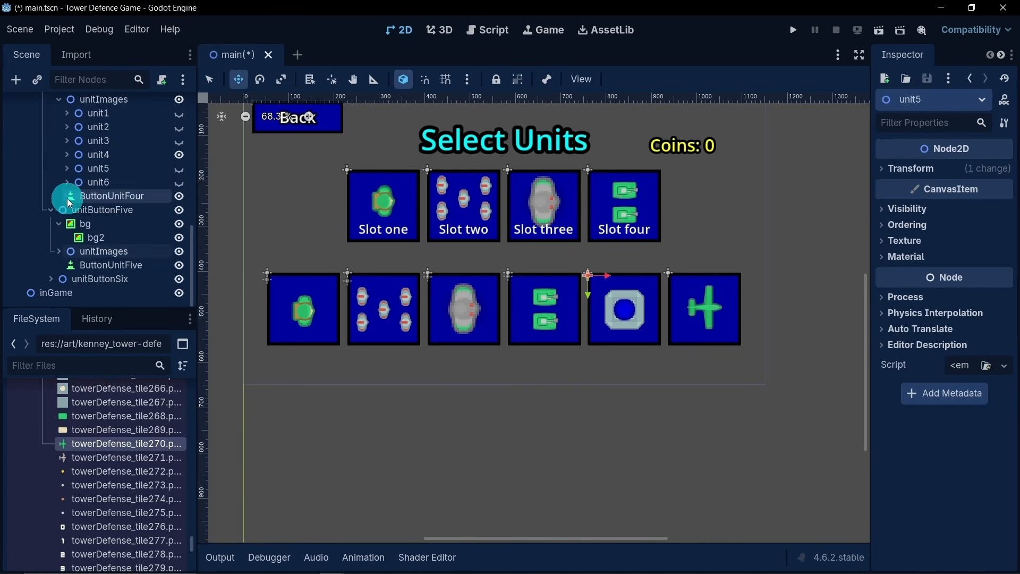
click(51, 212)
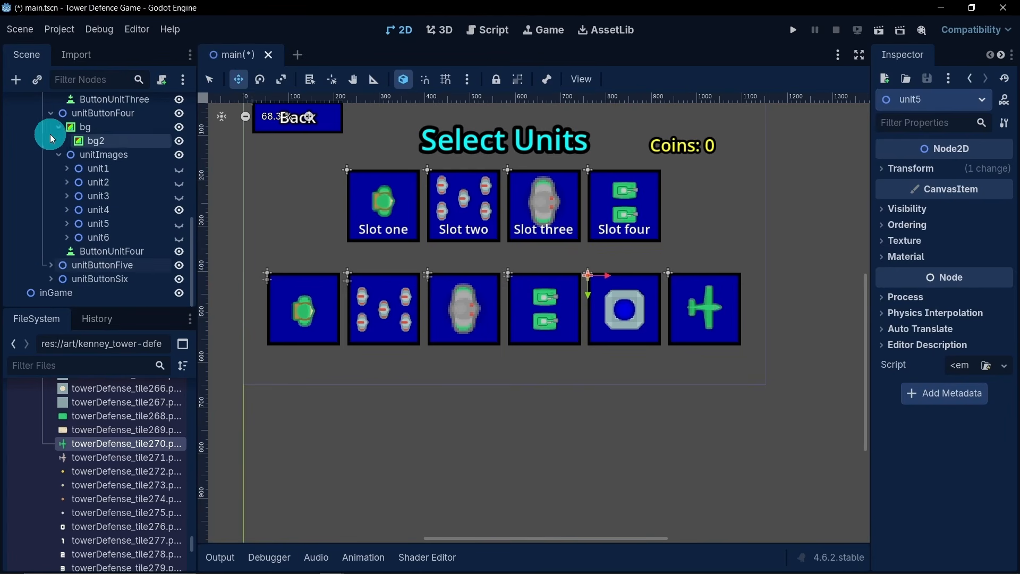
click(50, 114)
scroll(61, 205, up, 2)
click(48, 163)
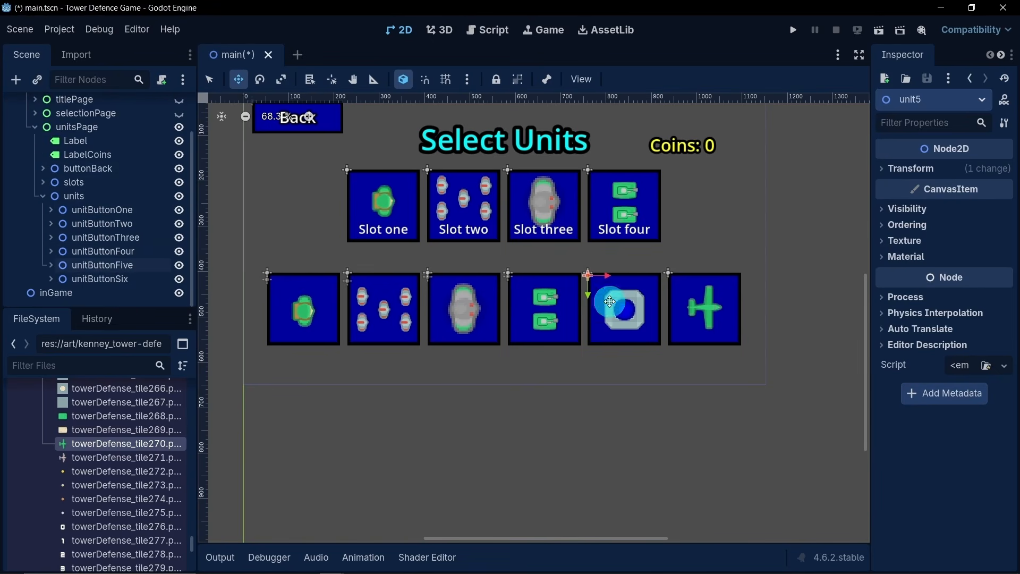
- Duplicate the unitButtonFive node and rename the copy as unitButtonFiveLock
click(107, 265)
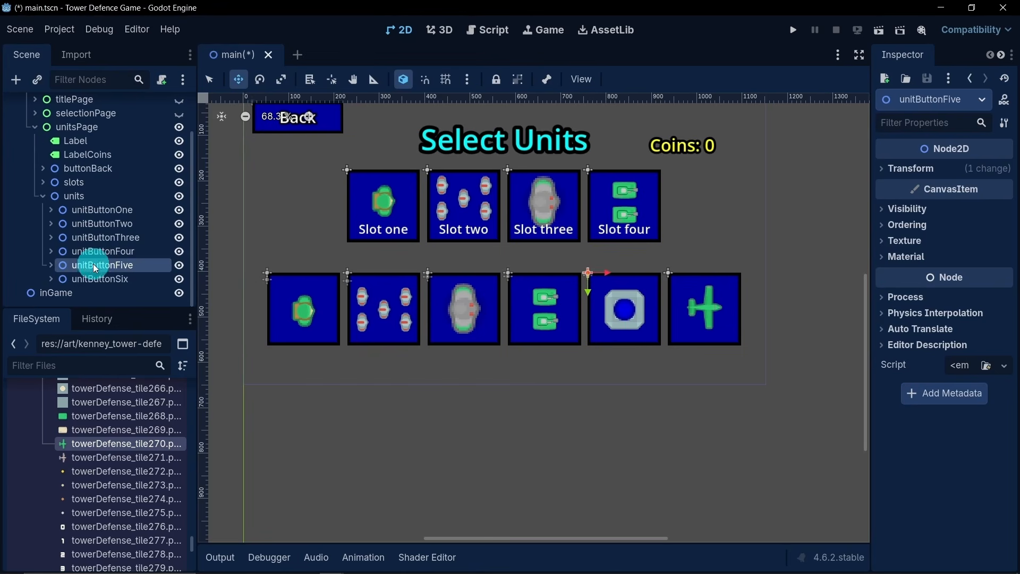
click(122, 251)
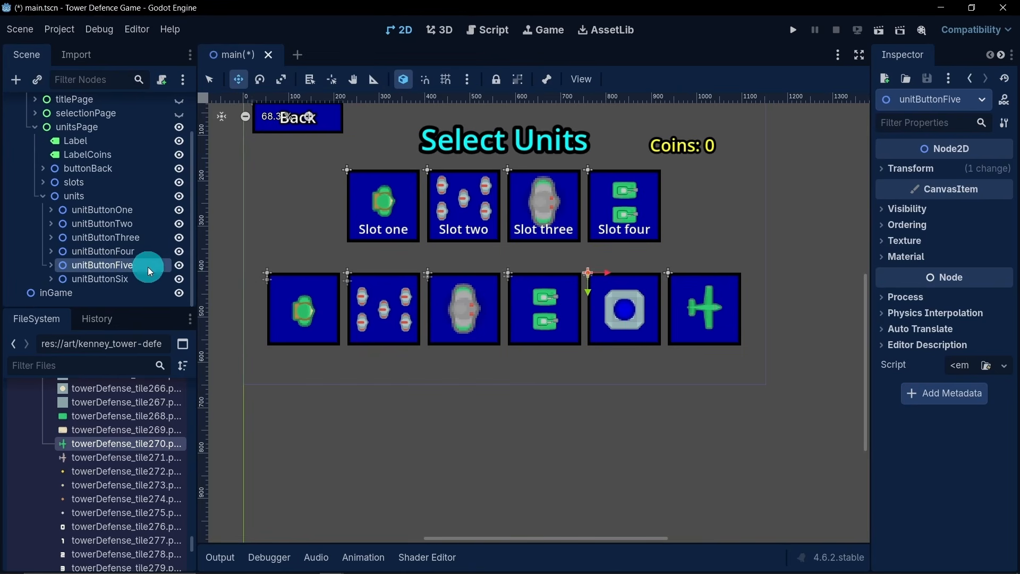
key(ctrl+d)
double_click(160, 279)
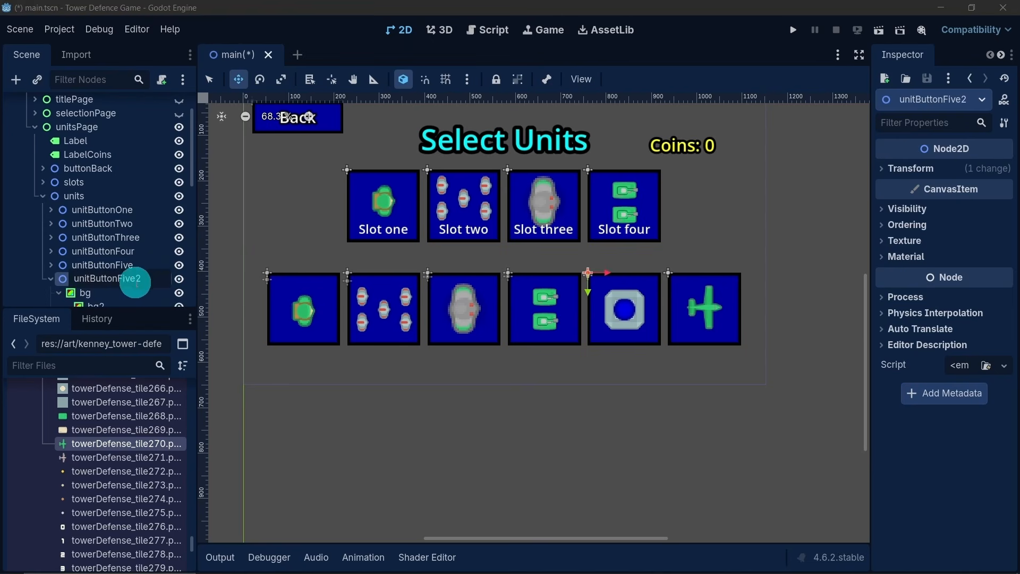
key(BackSpace)
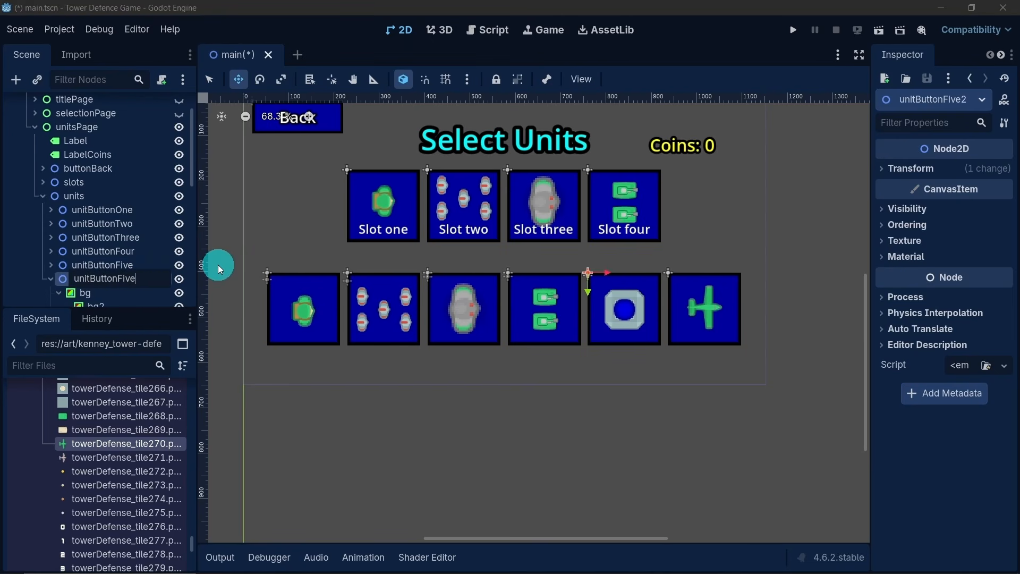
text(Lock)
key(Return)
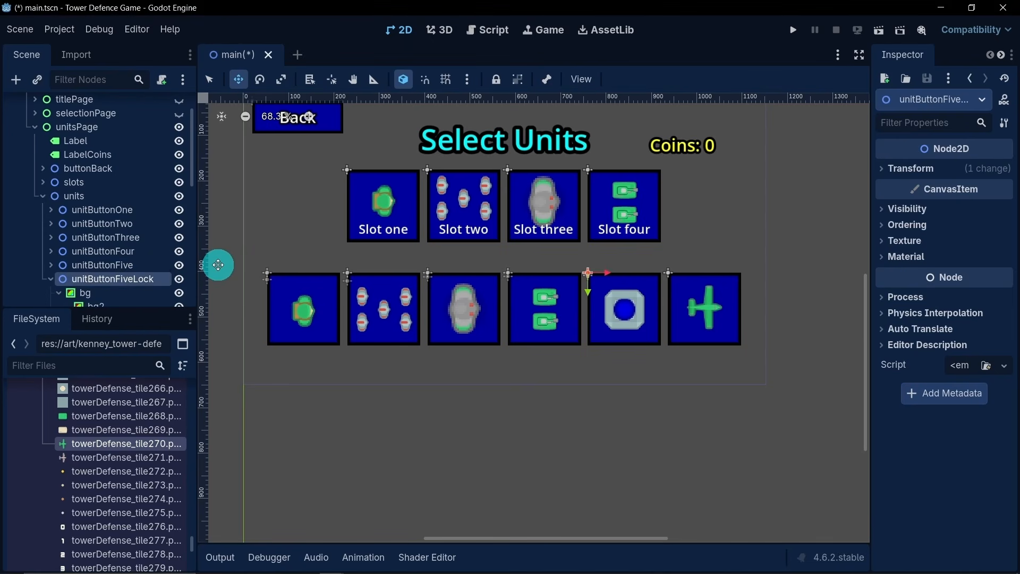
- Delete the unitImages and bg nodes, including their children, from unitButtonFiveLock
scroll(75, 272, down, 3)
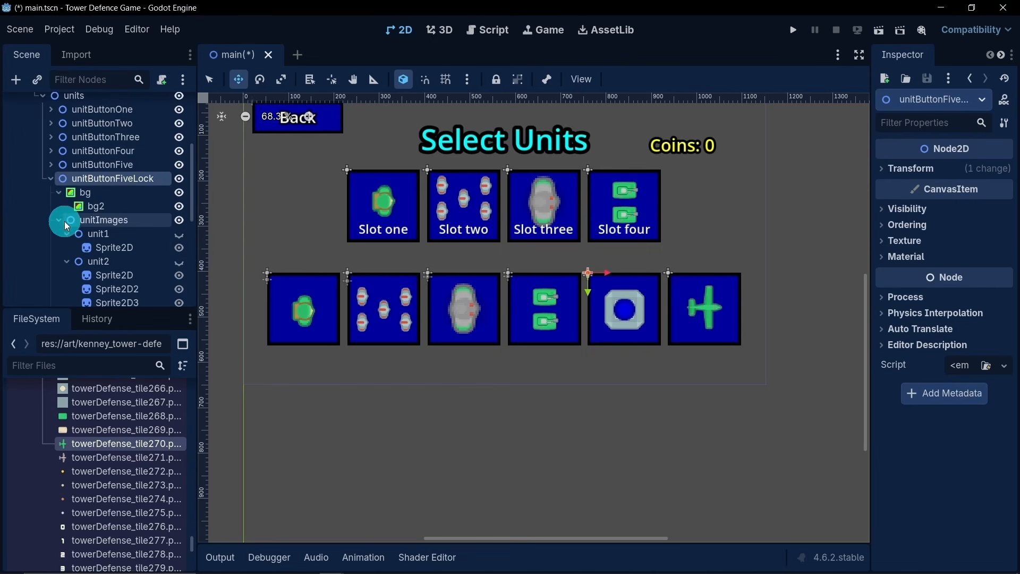
click(55, 192)
click(58, 209)
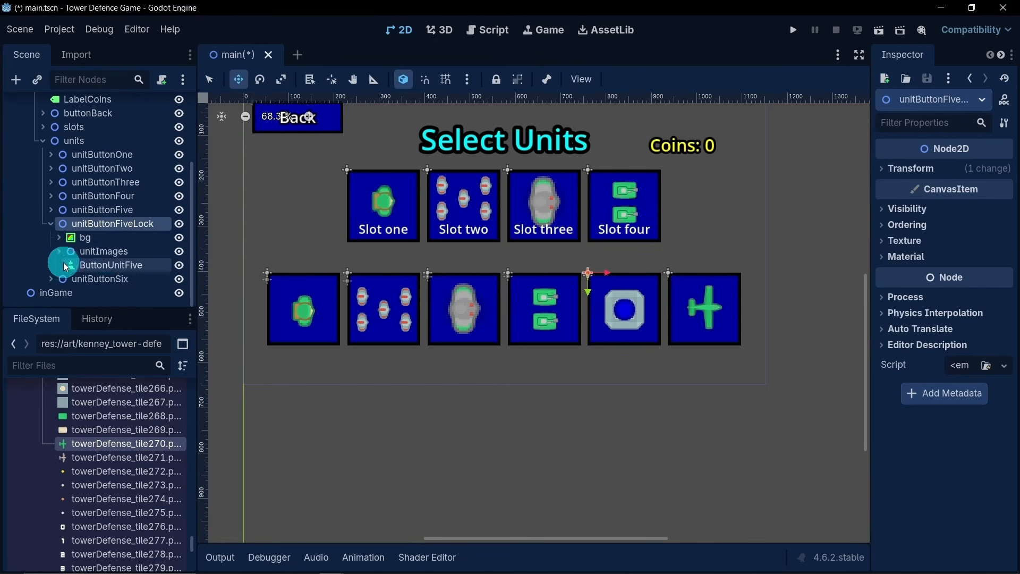
click(139, 253)
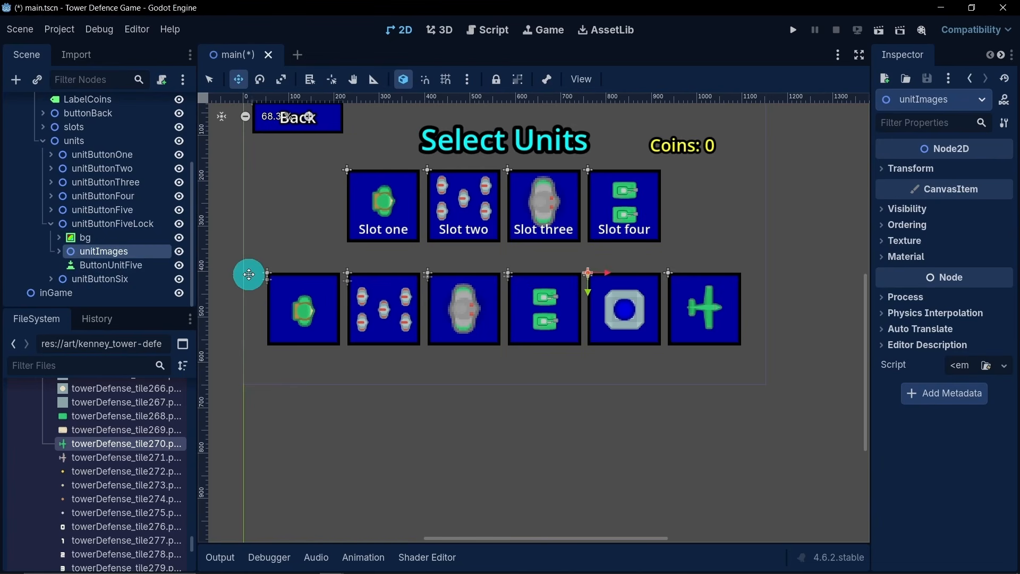
key(Delete)
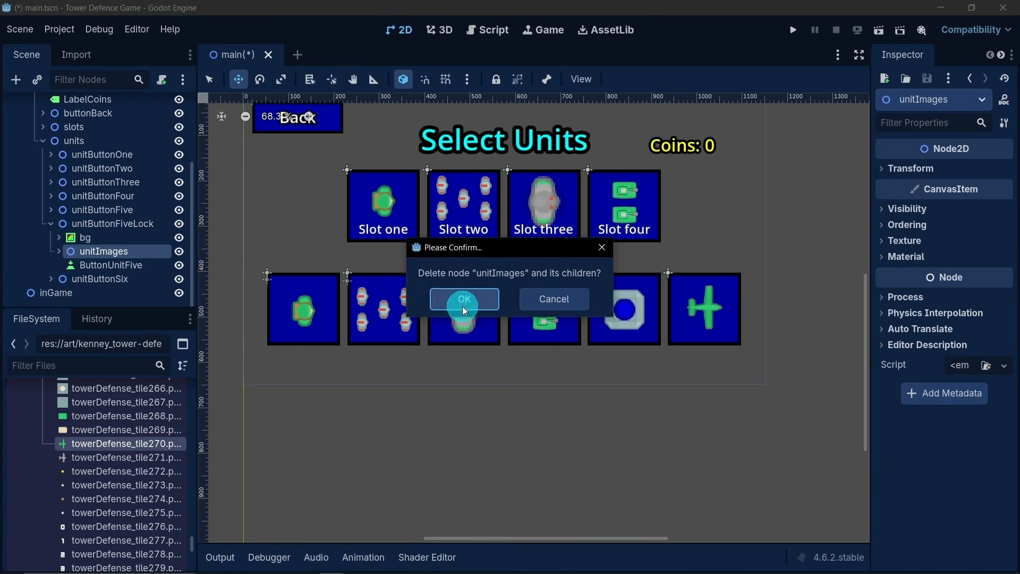
click(463, 302)
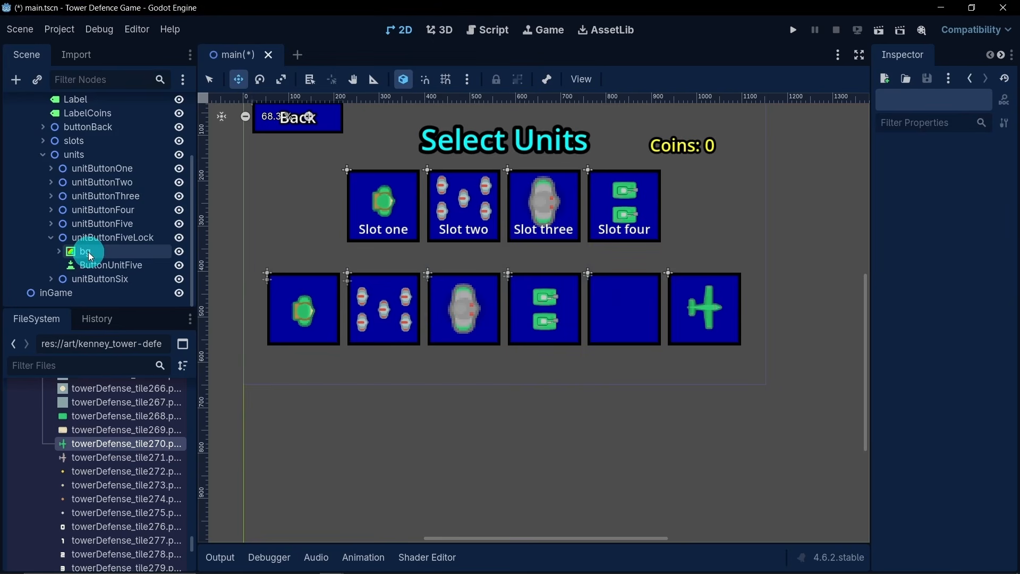
click(150, 251)
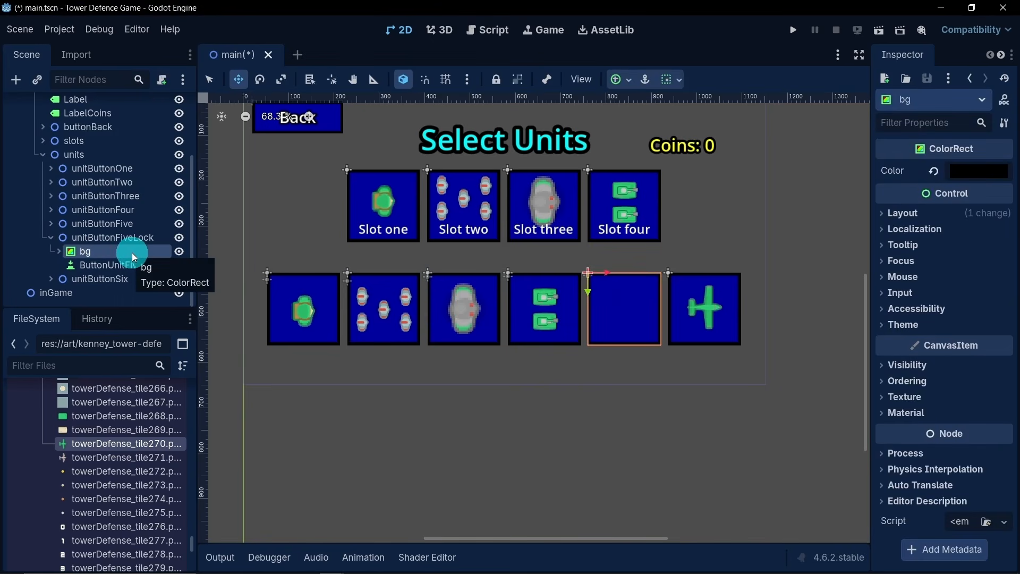
key(Delete)
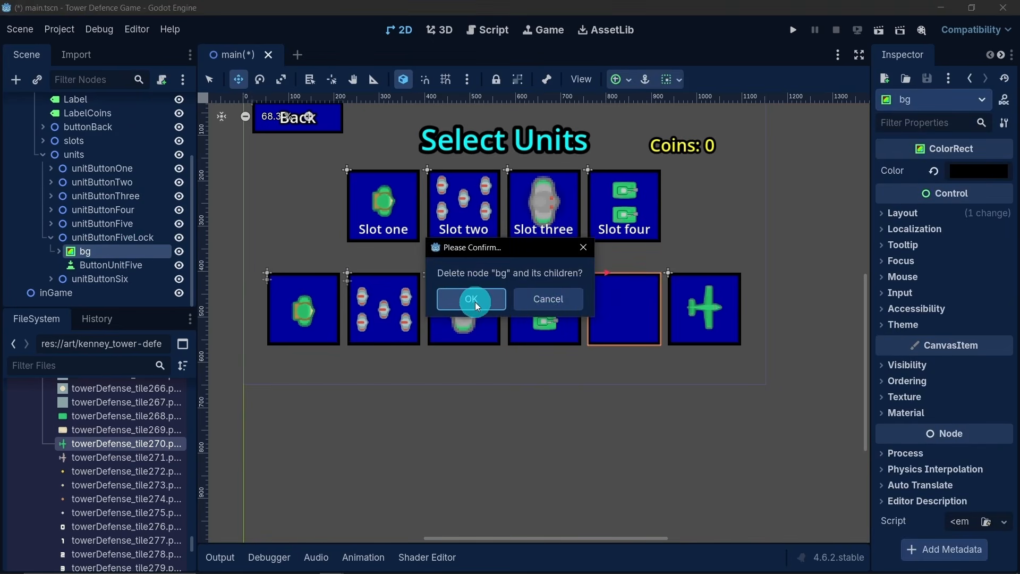
click(476, 303)
- Rename the ButtonUnitFive node inside unitButtonFiveLock as ButtonUnitFiveLock
click(108, 265)
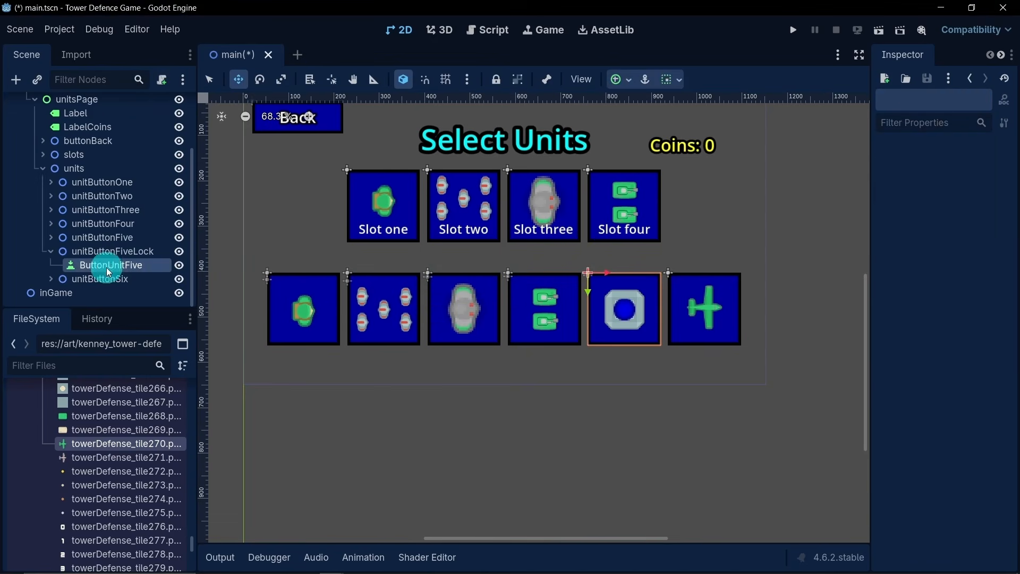
click(146, 264)
click(151, 264)
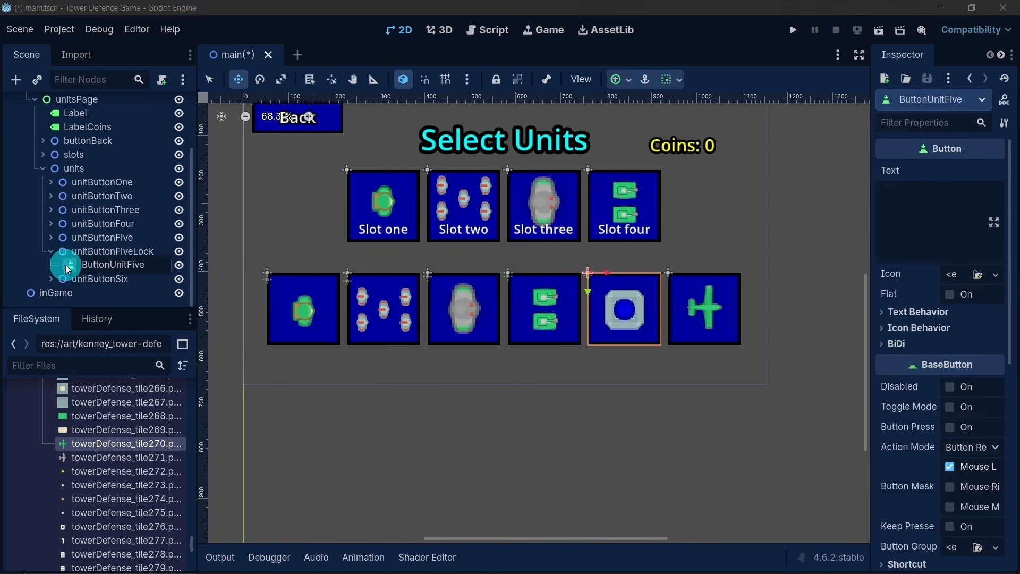
key(Return)
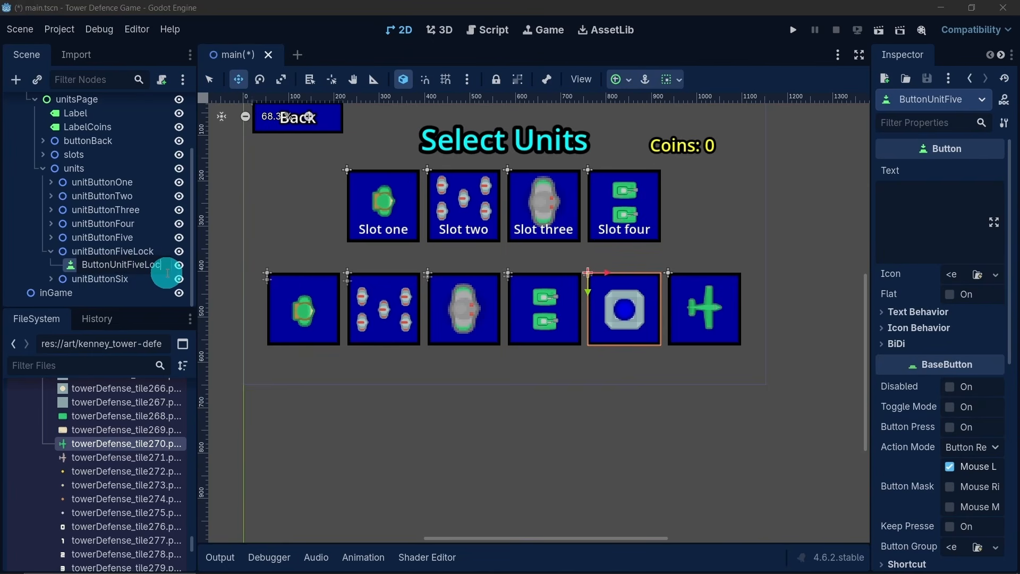
key(Return)
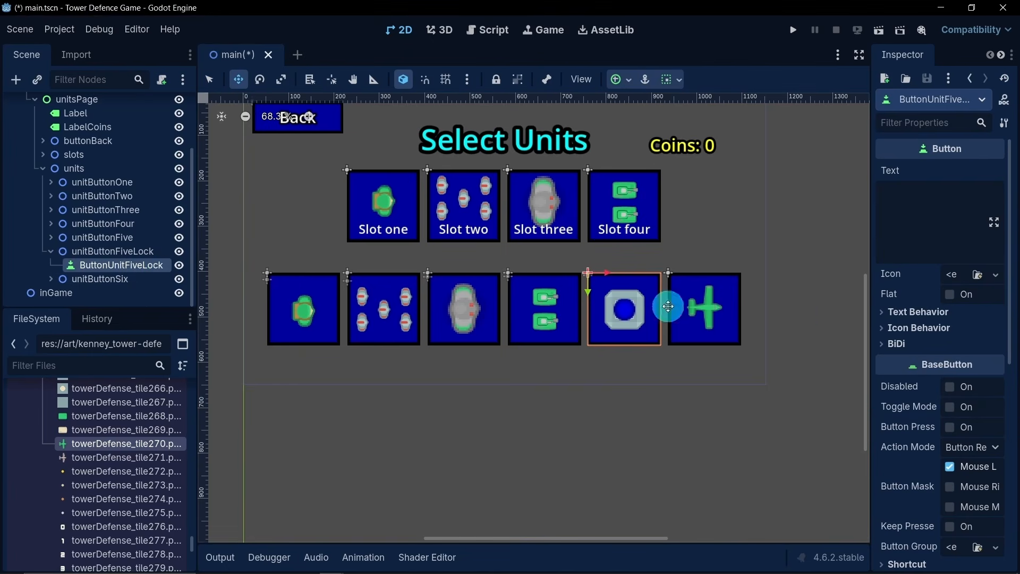
- Set ButtonUnitFiveLock's theme type variation to the blank option so the button uses the default style
scroll(923, 430, down, 6)
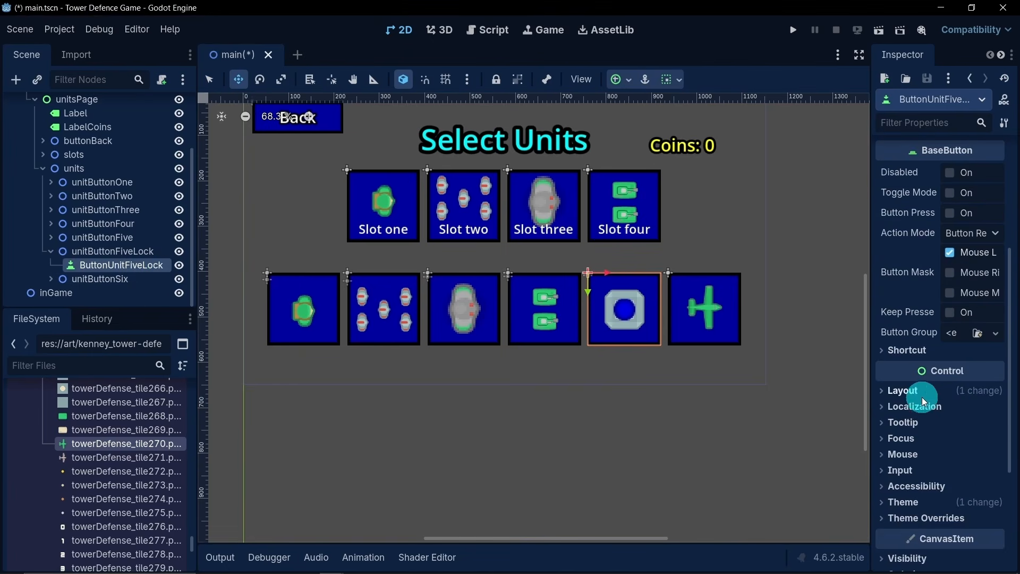
click(919, 395)
click(972, 433)
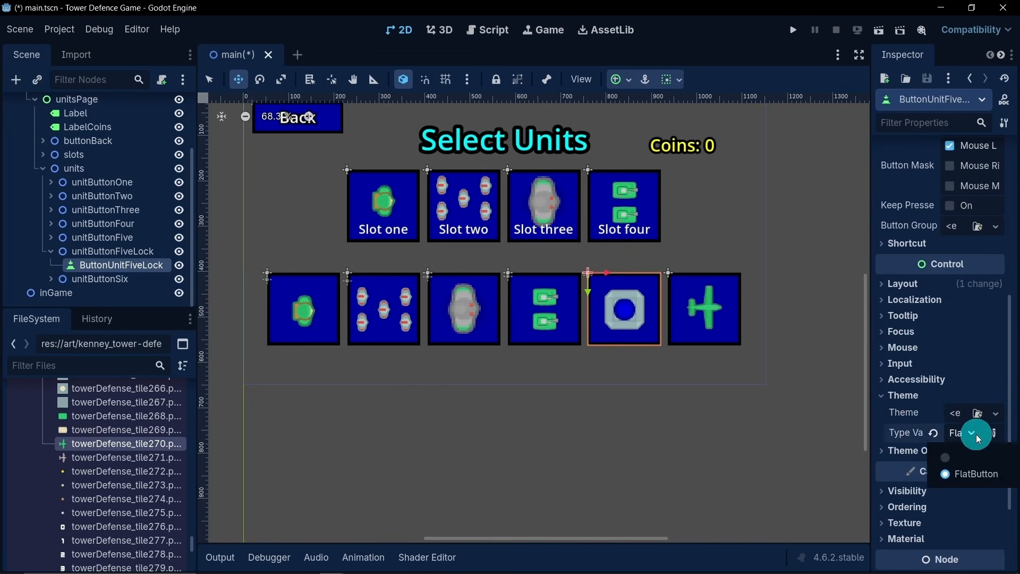
click(950, 456)
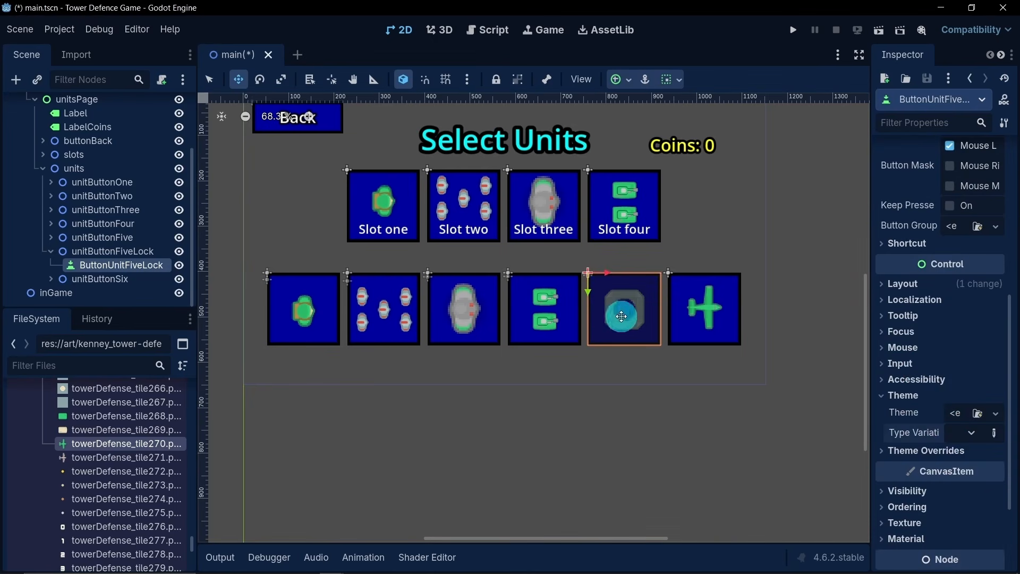
- Add a Label node as a child of unitButtonFiveLock
click(86, 260)
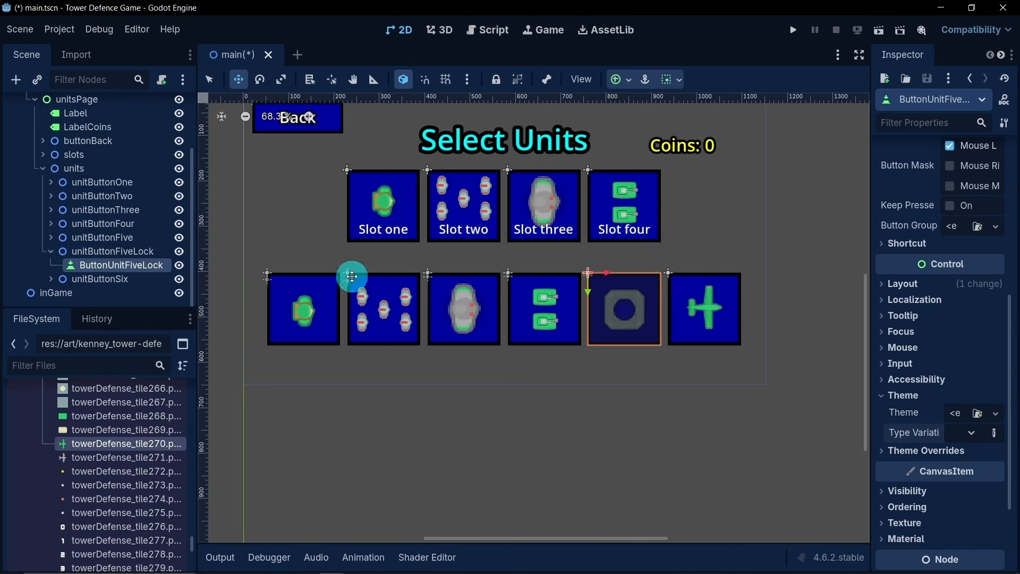
right_click(90, 254)
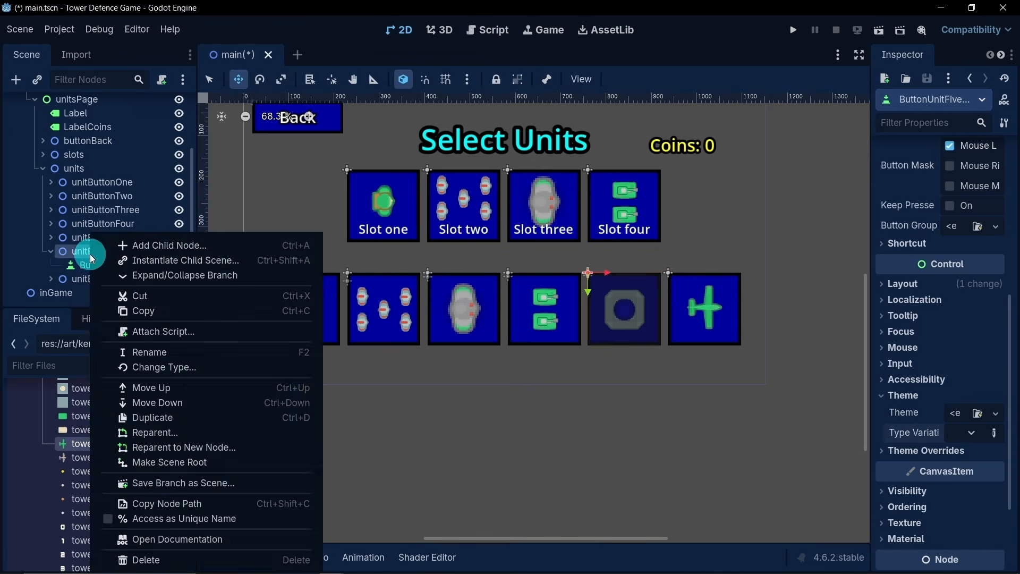
click(137, 245)
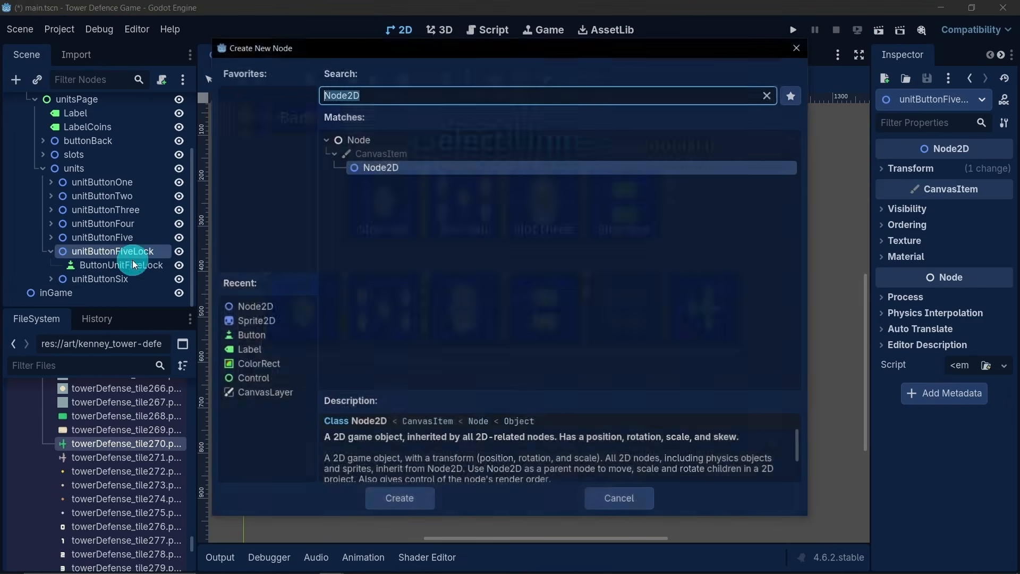
double_click(270, 349)
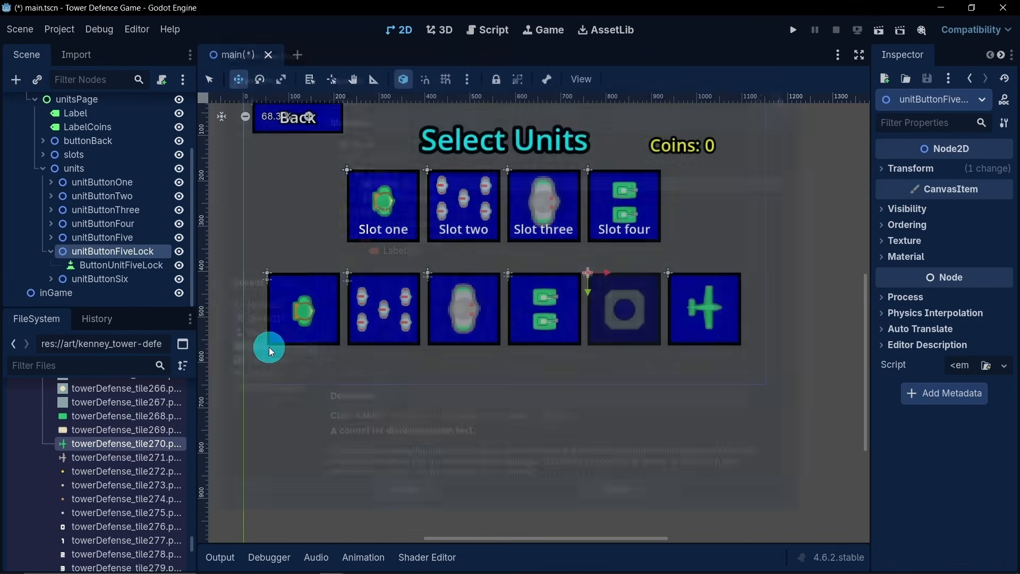
- Resize the new Label to cover the fifth unit's button and reorder it above ButtonUnitFiveLock in unitButtonFiveLock
click(210, 83)
drag(608, 286, 663, 350)
click(107, 266)
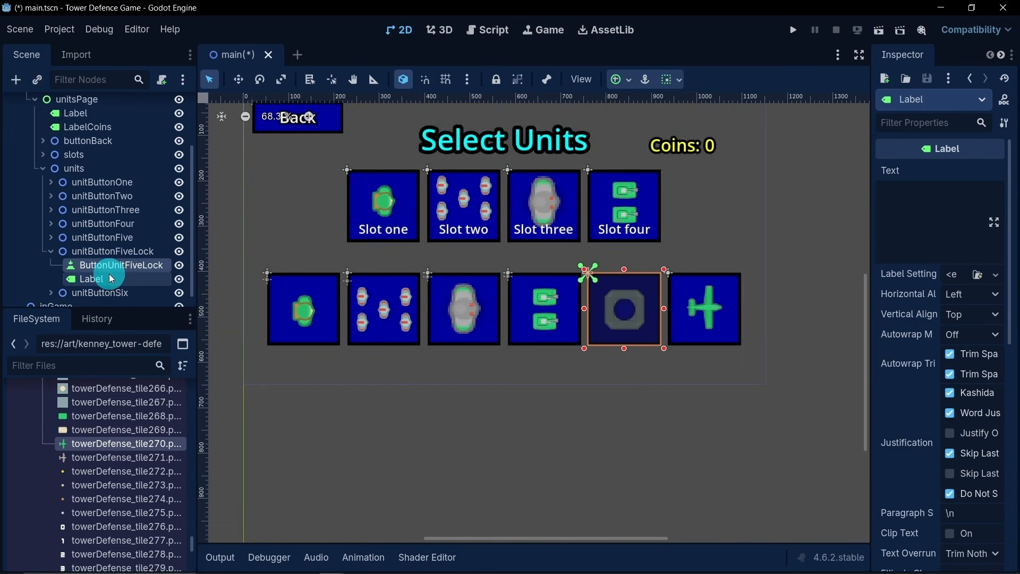
click(108, 280)
drag(107, 279, 107, 263)
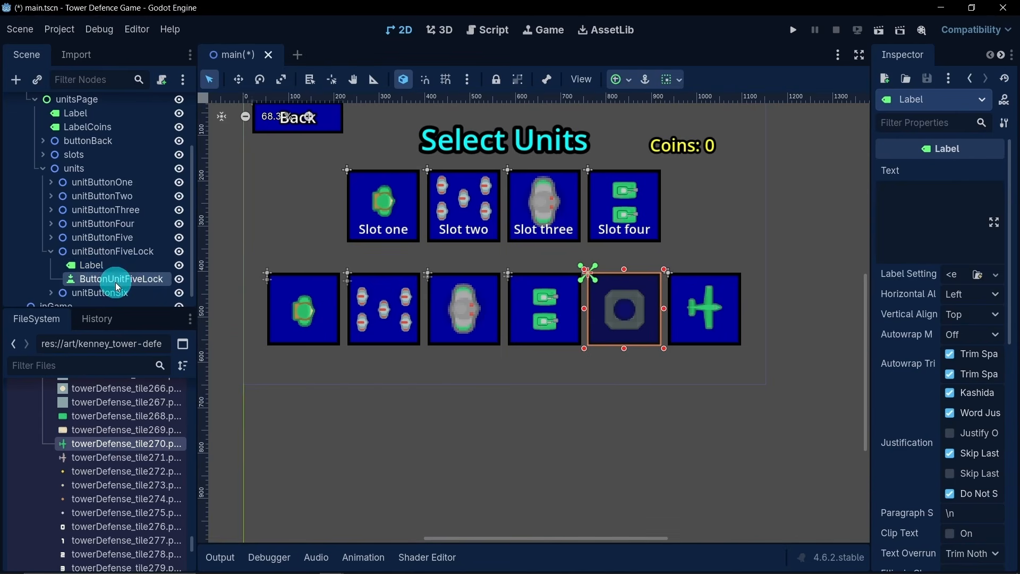
click(112, 279)
- Set the Label's text to $10 and center it both horizontally and vertically
click(113, 266)
click(937, 243)
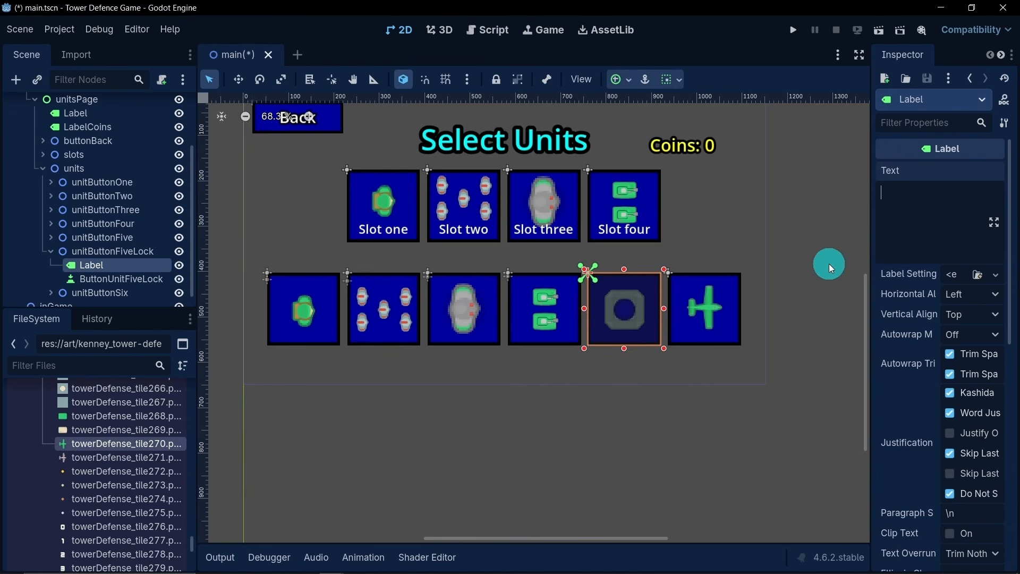
text($10)
click(970, 293)
click(978, 332)
click(980, 318)
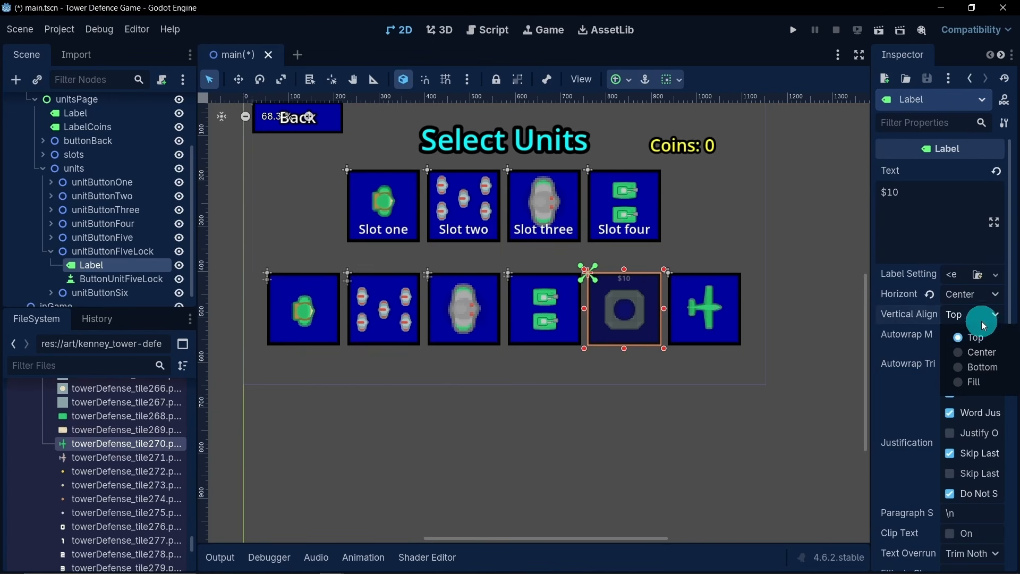
click(986, 351)
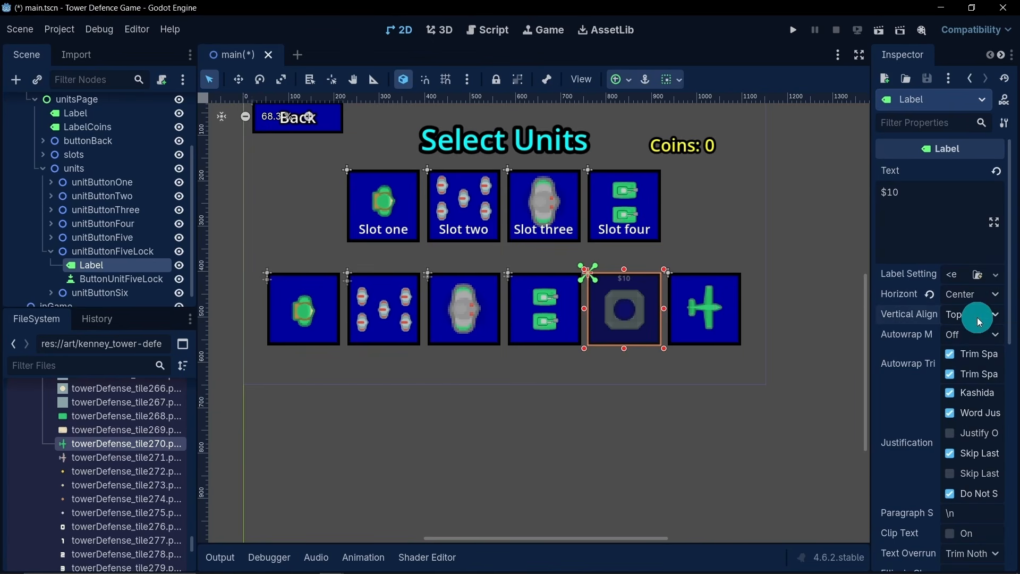
click(977, 318)
click(964, 339)
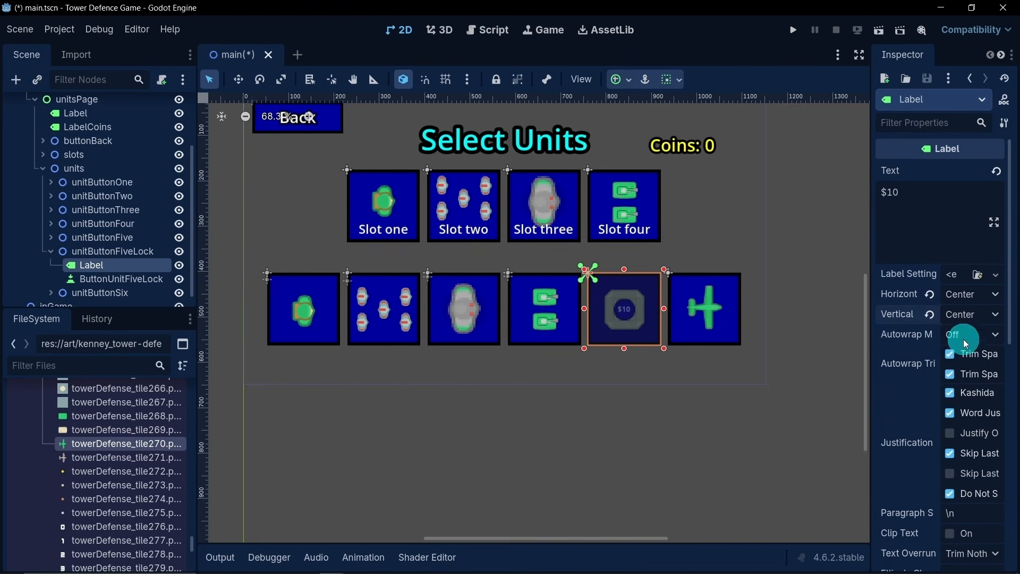
- Create new label settings for the $10 label and set its font color to yellow (ffff00)
click(952, 276)
click(945, 307)
click(959, 275)
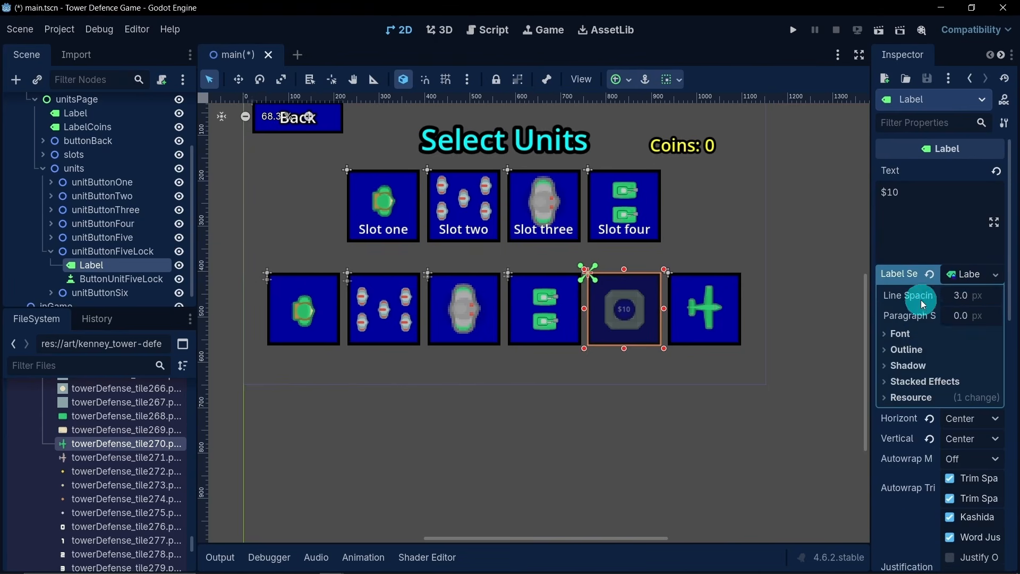
click(900, 334)
click(958, 391)
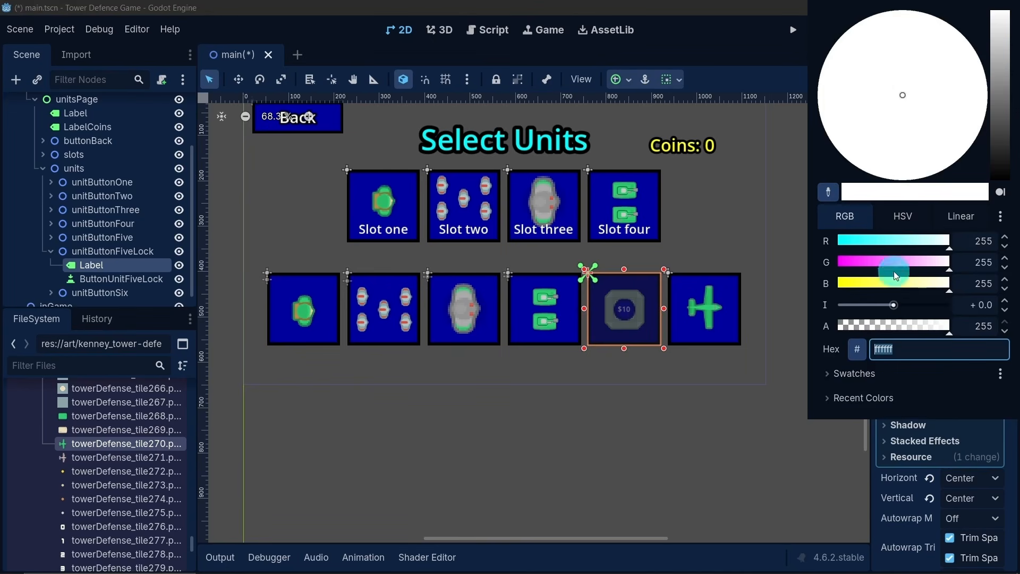
drag(906, 286, 787, 273)
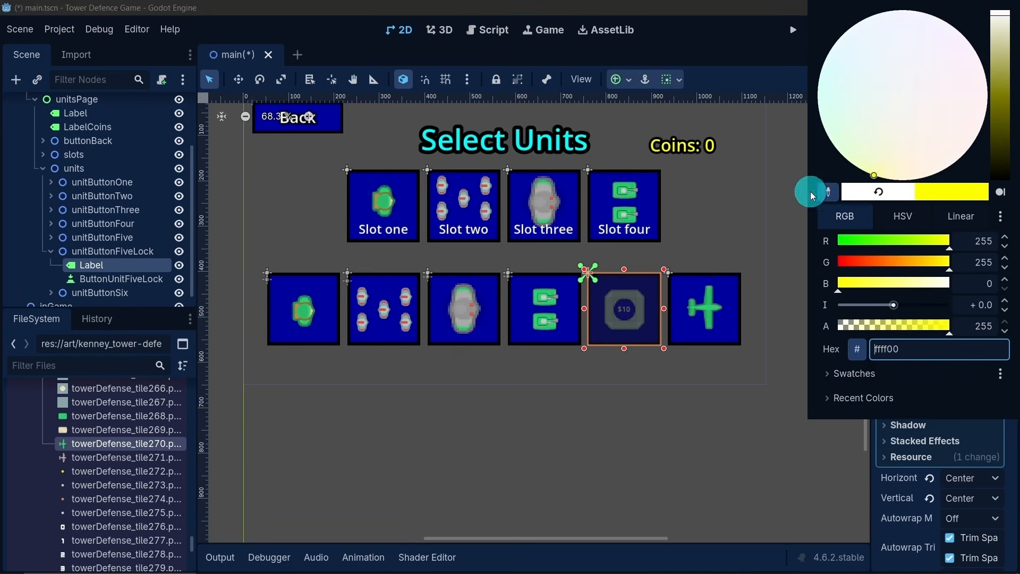
click(739, 47)
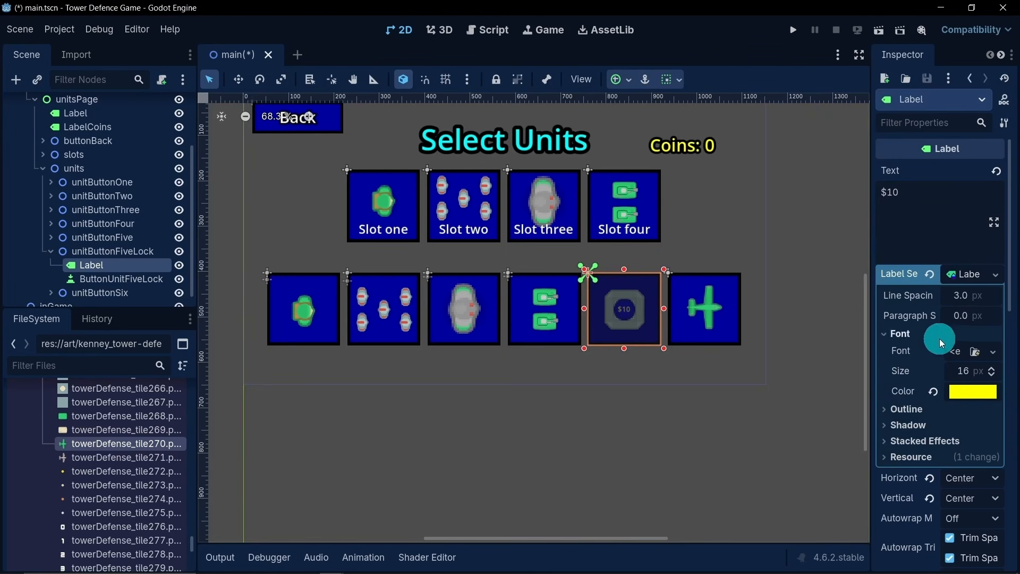
- Set the $10 label's font size to 50 px
click(958, 375)
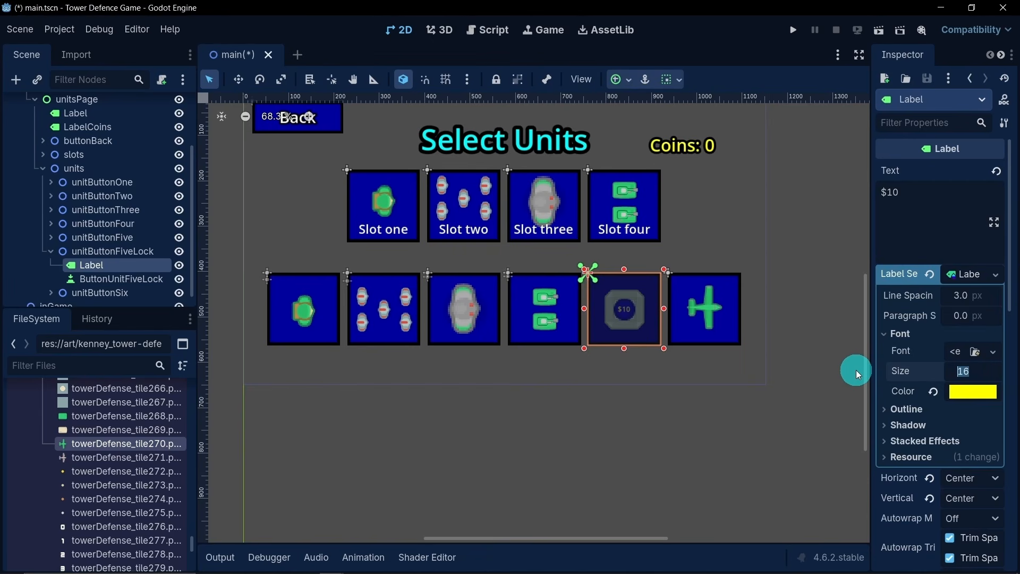
text(40)
key(Return)
click(965, 371)
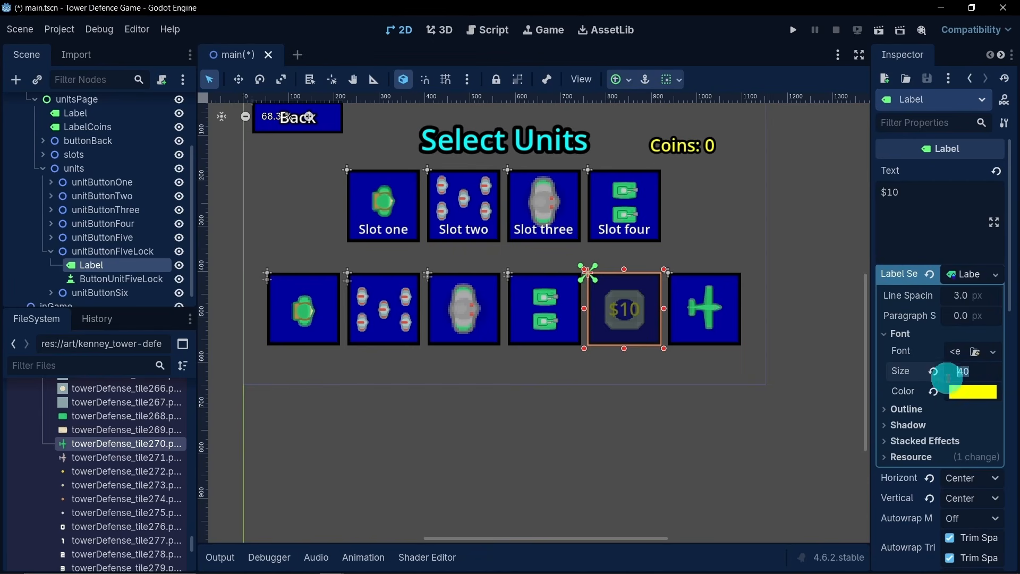
text(50)
key(Return)
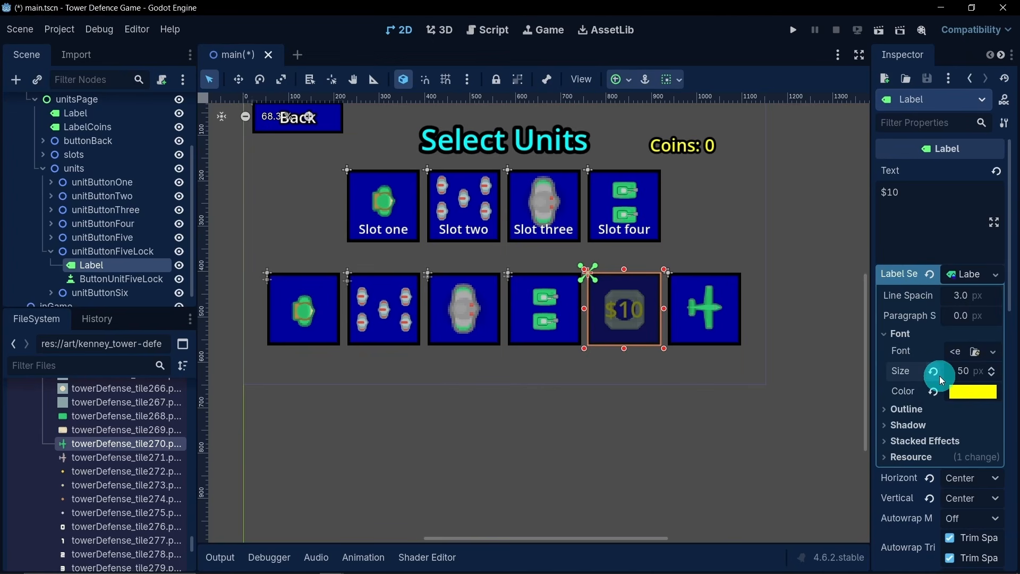
- Give the $10 label a 20 px black outline
click(926, 415)
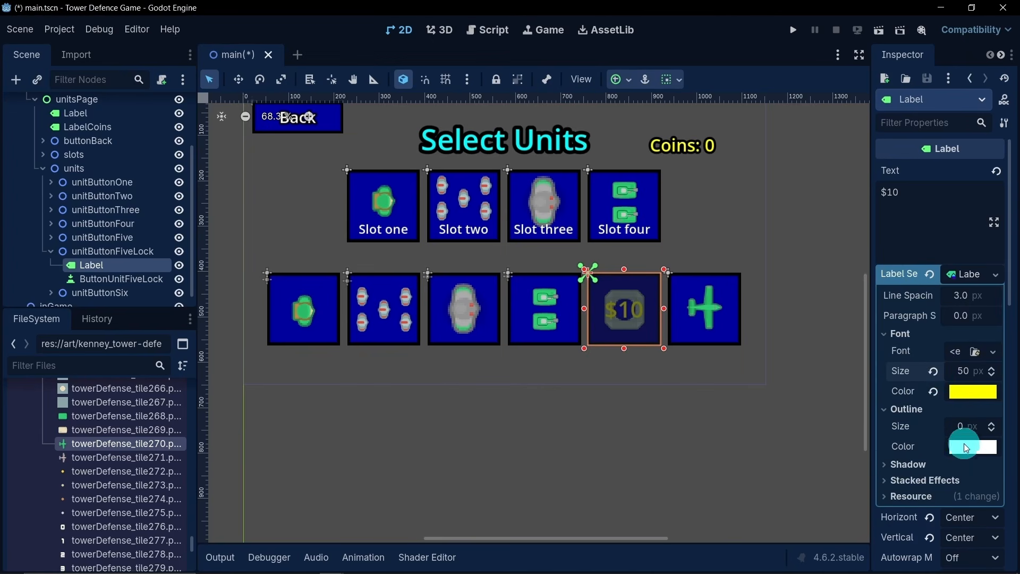
click(960, 427)
text(2)
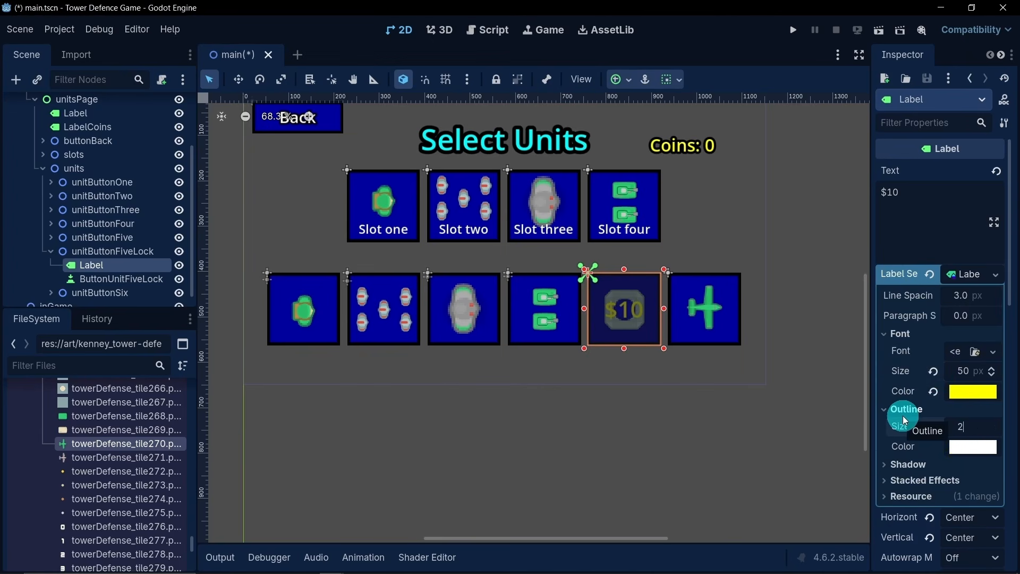
text(0)
key(Return)
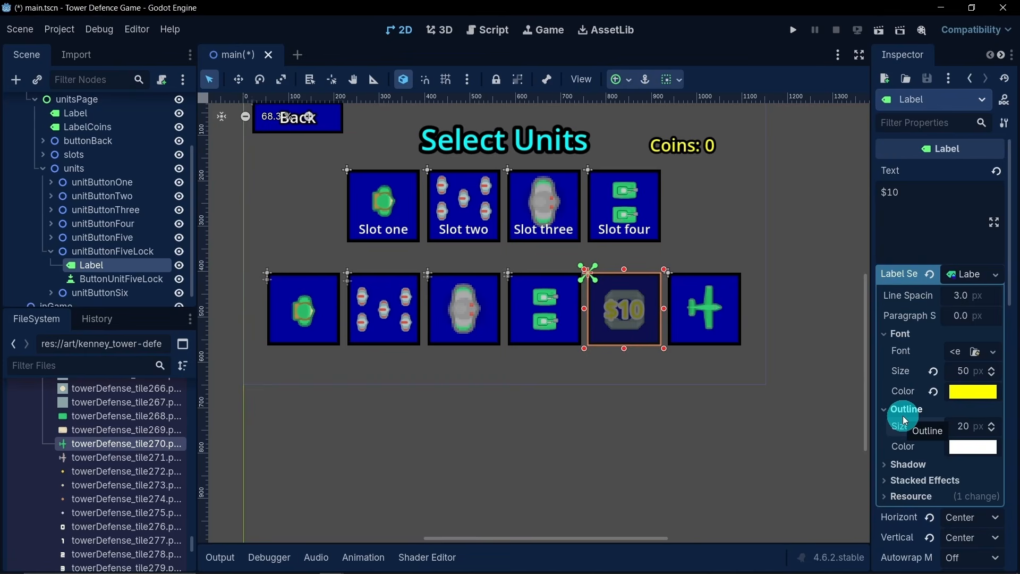
click(960, 447)
drag(997, 160, 992, 276)
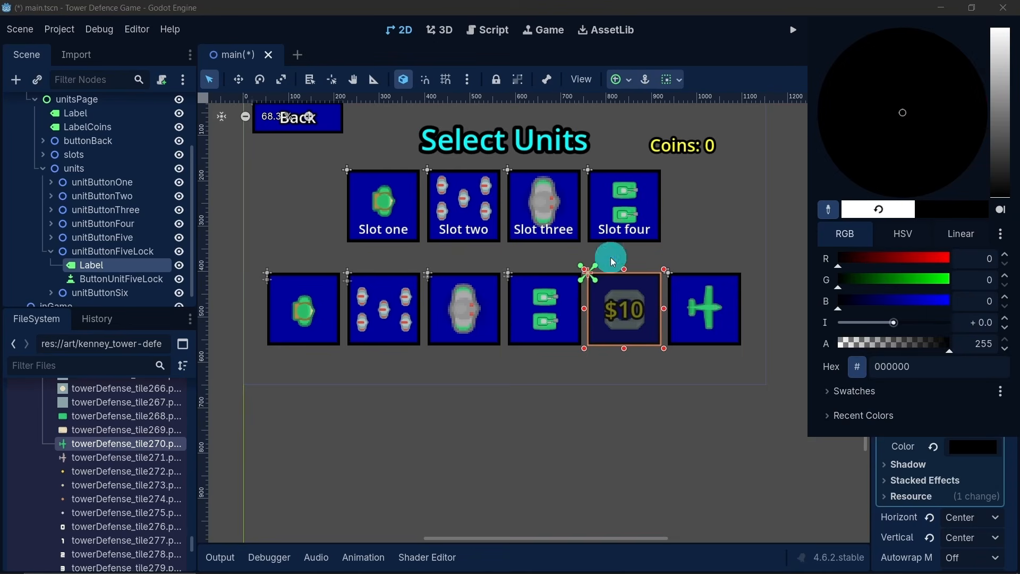
click(353, 53)
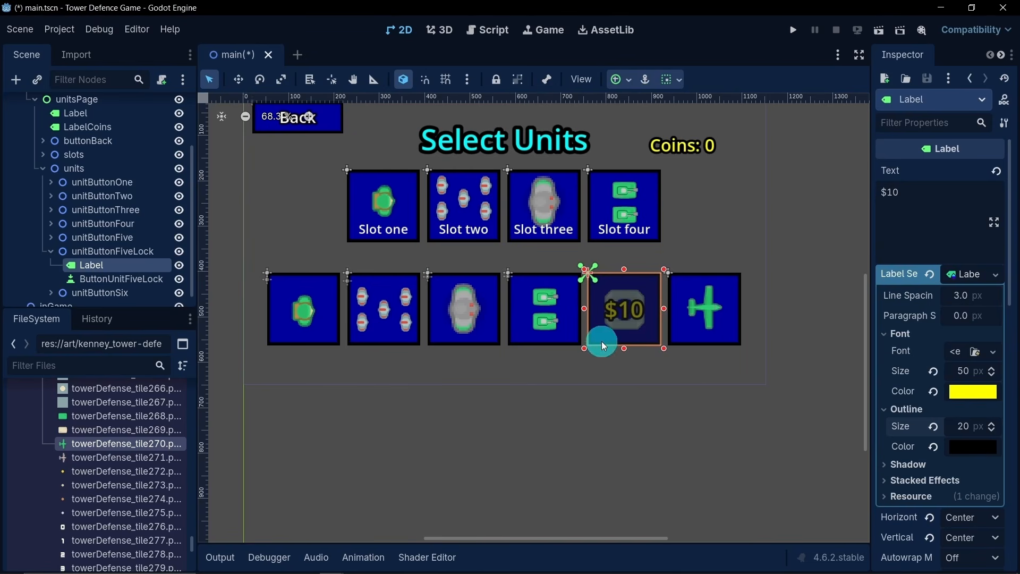
- Duplicate unitButtonFiveLock and place the copy below unitButtonSix in the units node
click(51, 251)
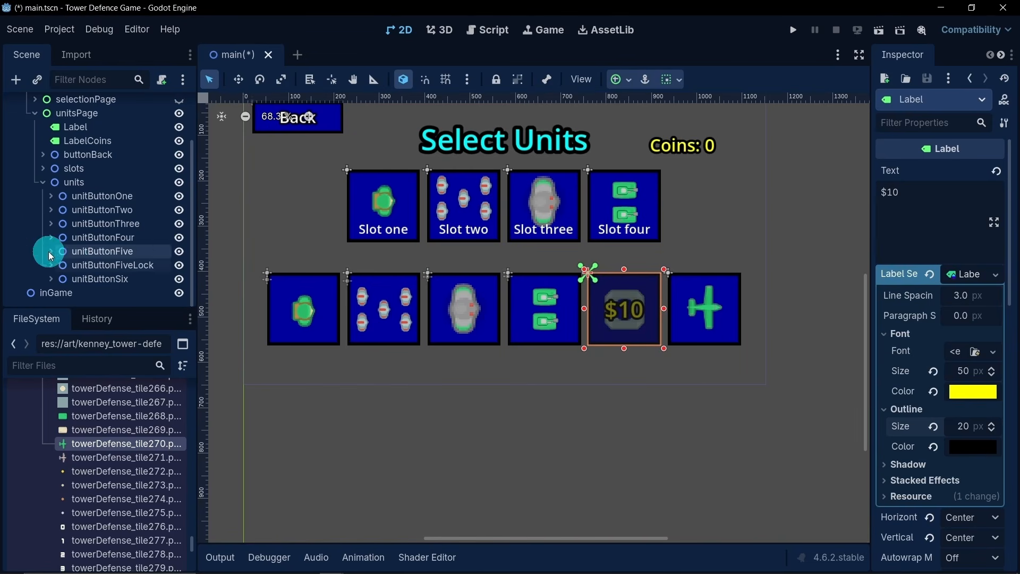
click(106, 265)
click(138, 267)
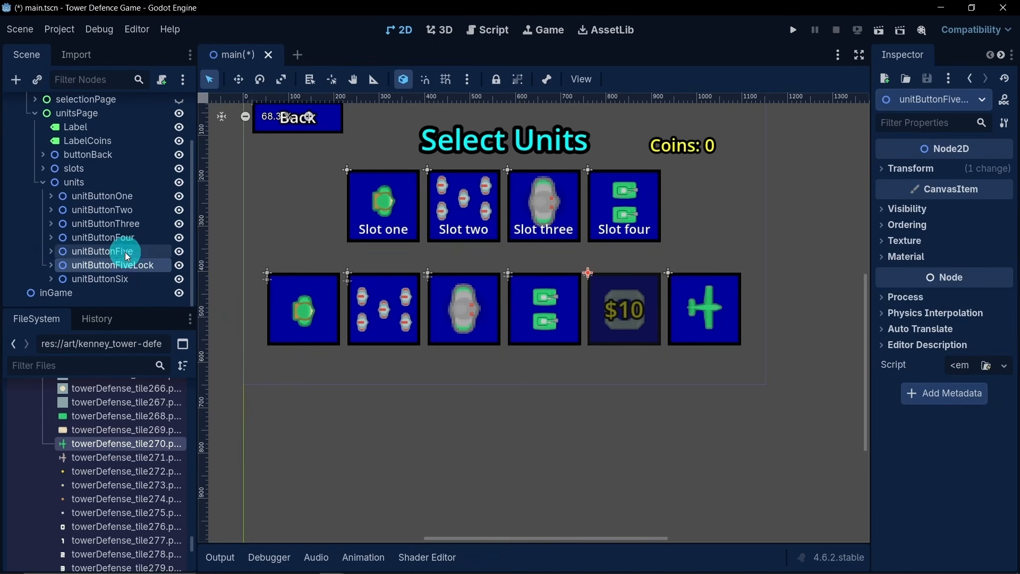
key(ctrl+d)
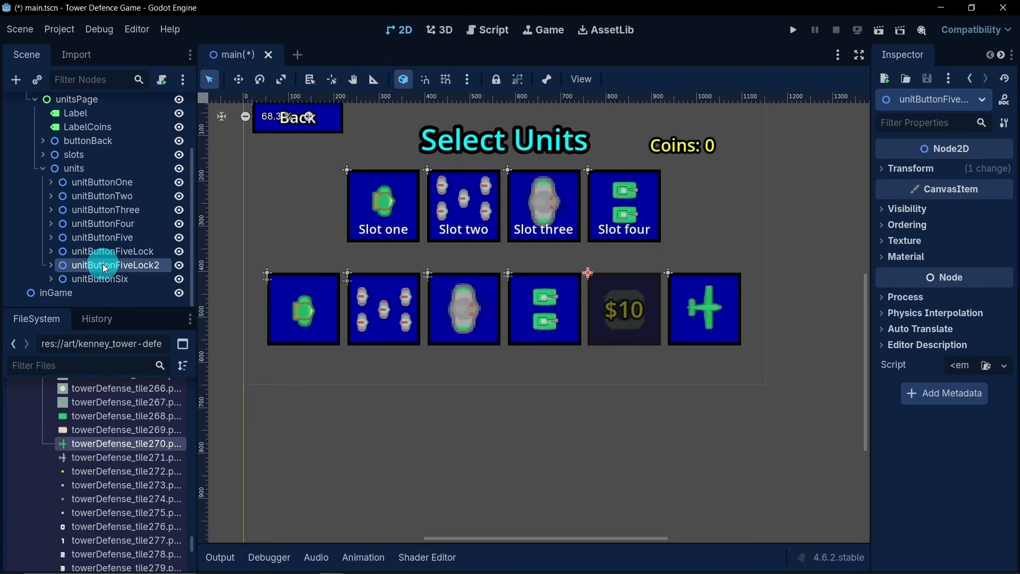
drag(103, 263, 170, 280)
- Rename the duplicated lock node as unitButtonSixLock
double_click(133, 279)
click(132, 281)
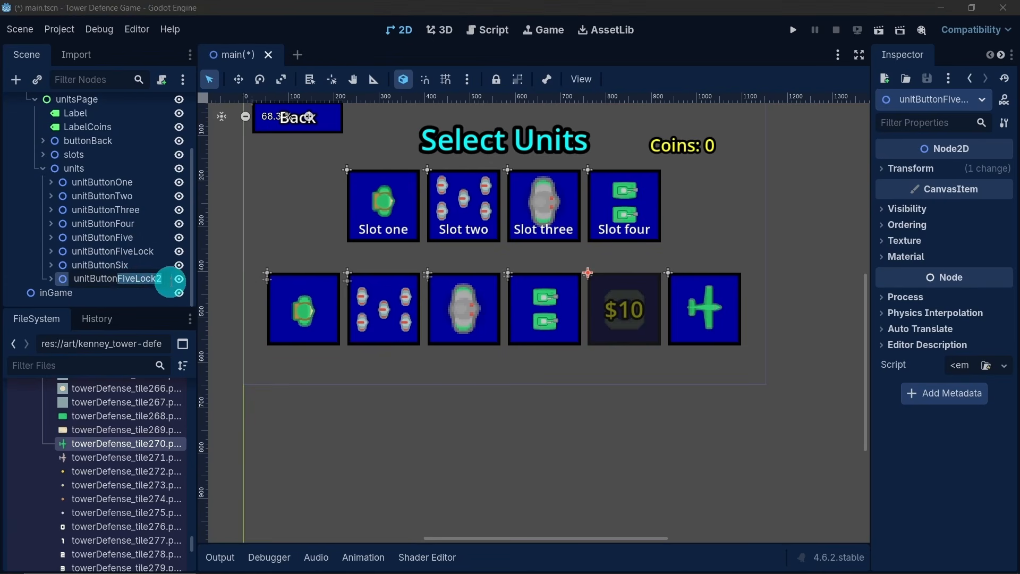
click(152, 280)
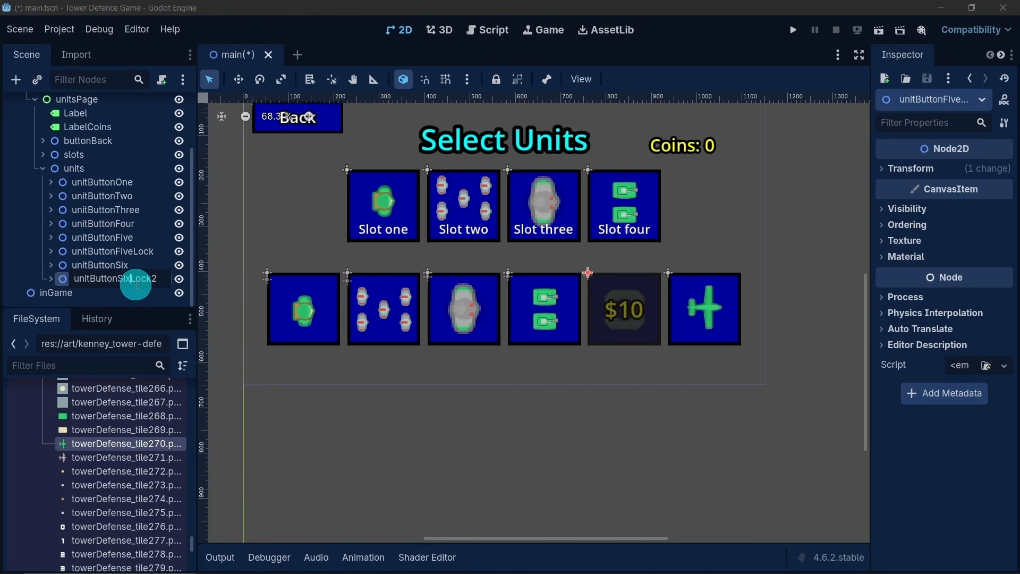
key(Return)
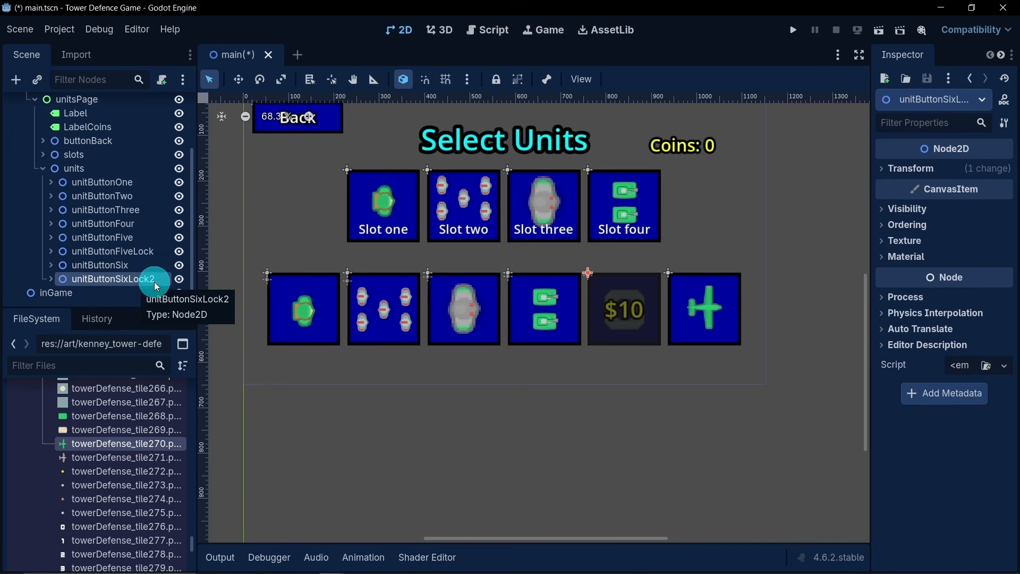
click(154, 281)
key(BackSpace)
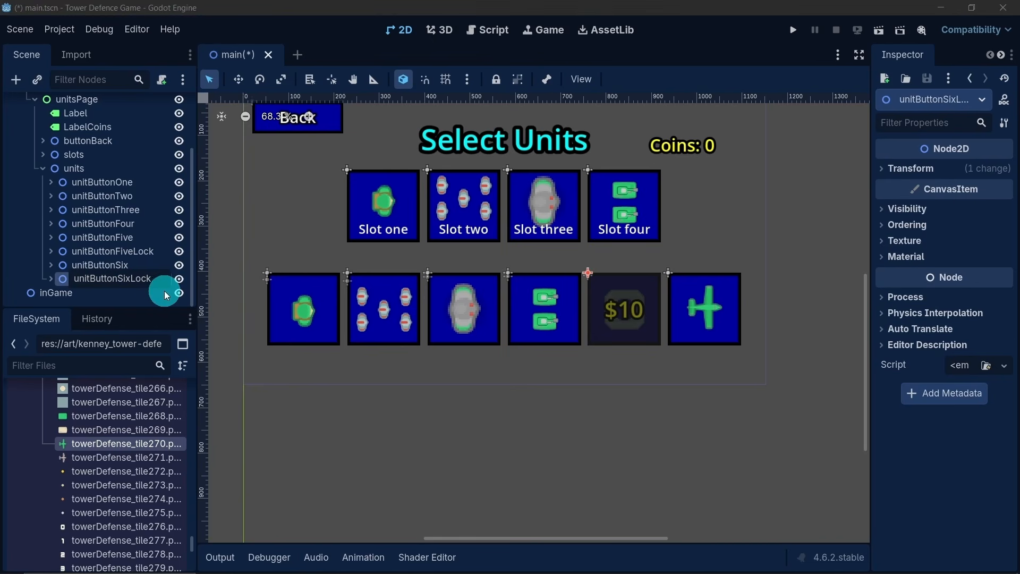
key(Return)
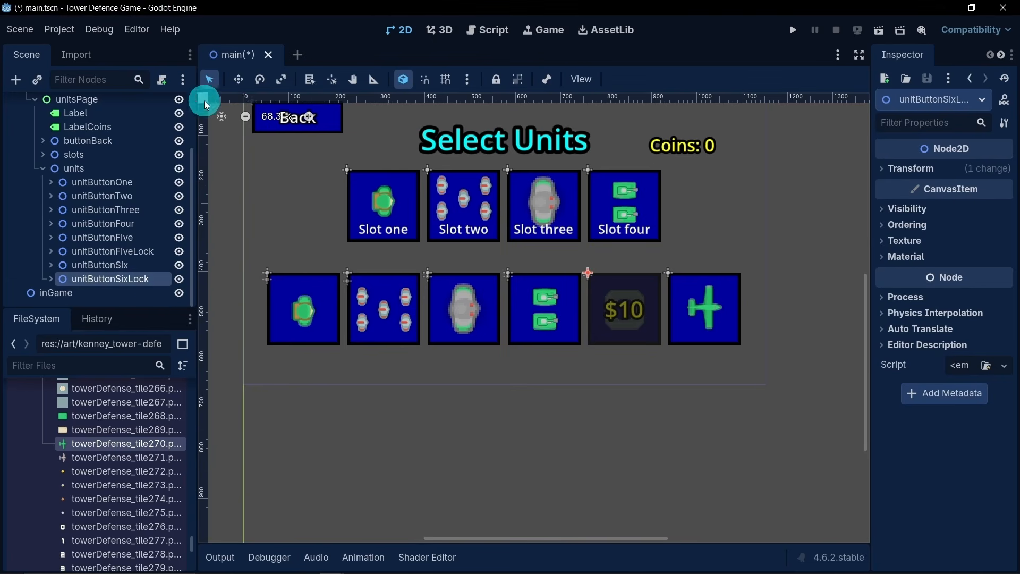
- Move unitButtonSixLock over the plane unit's button and set its Label's text to $20
click(239, 80)
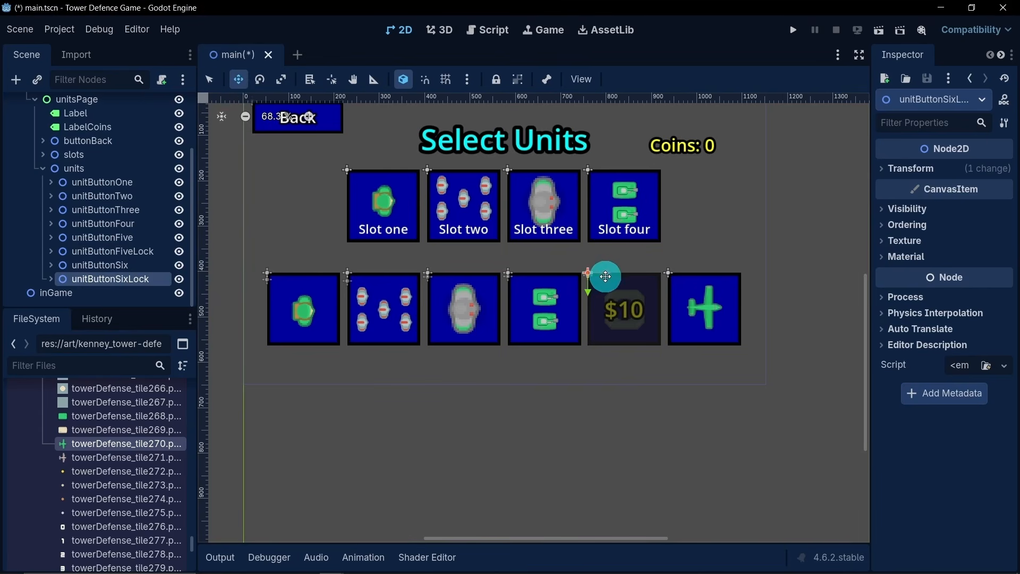
drag(605, 276, 686, 276)
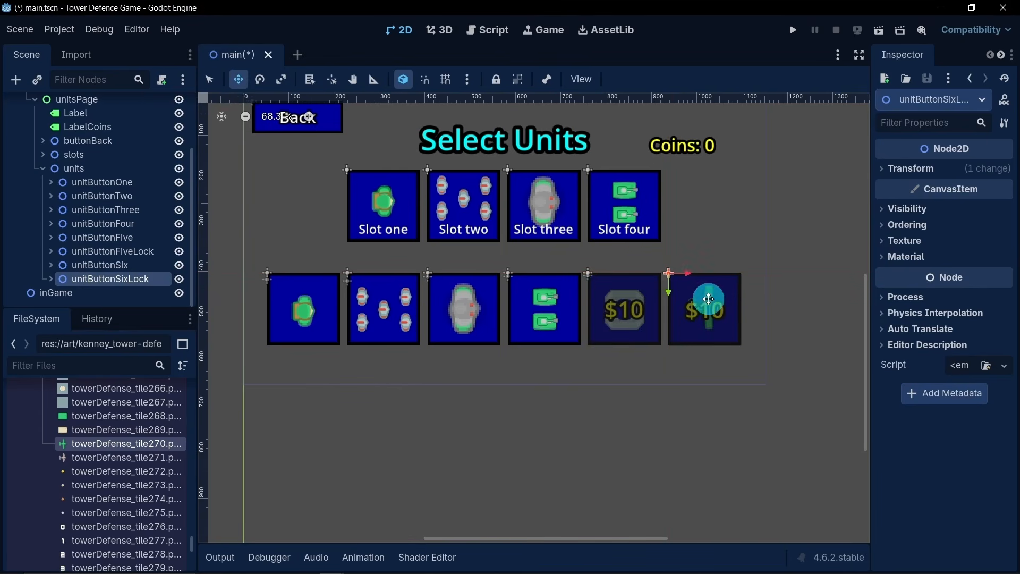
click(56, 277)
scroll(133, 250, down, 2)
click(105, 264)
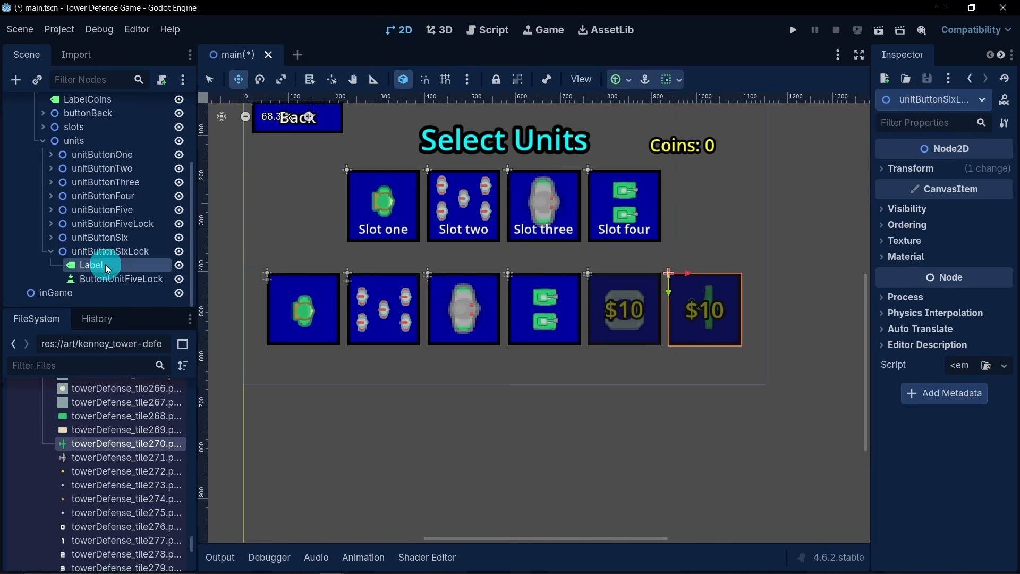
double_click(905, 211)
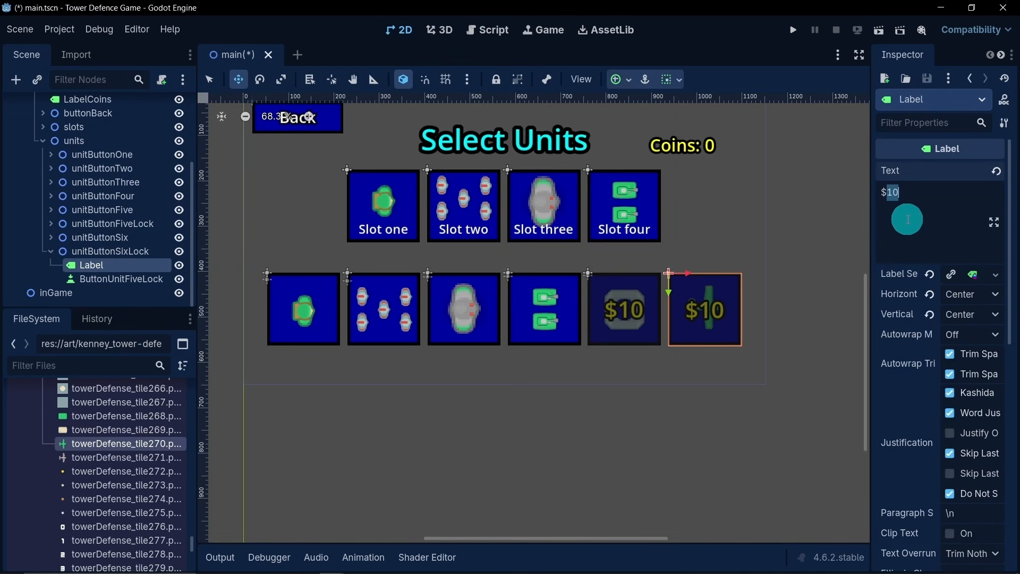
text(20)
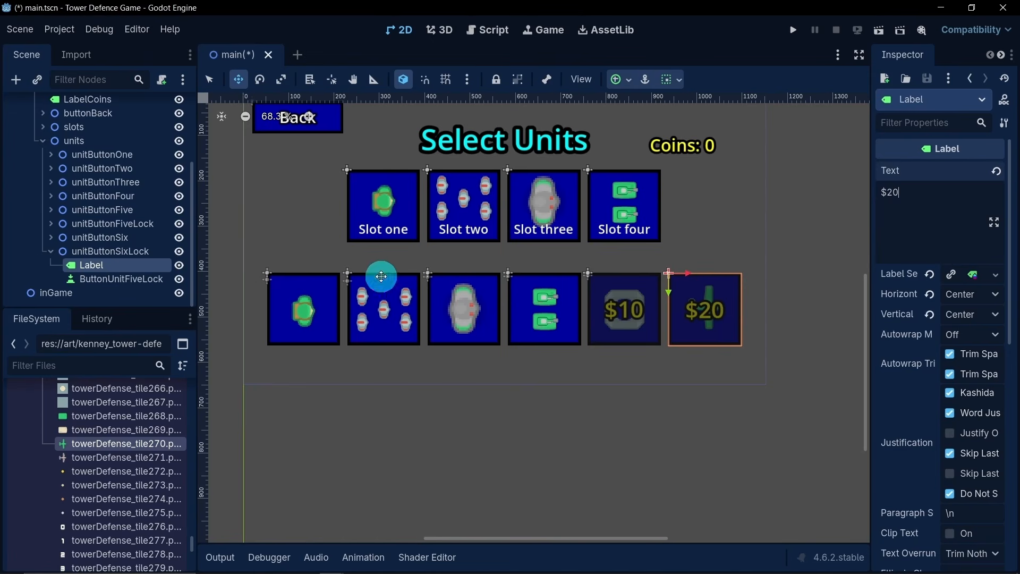
- Rename the button inside unitButtonSixLock as ButtonUnitSixLock
click(142, 280)
click(146, 283)
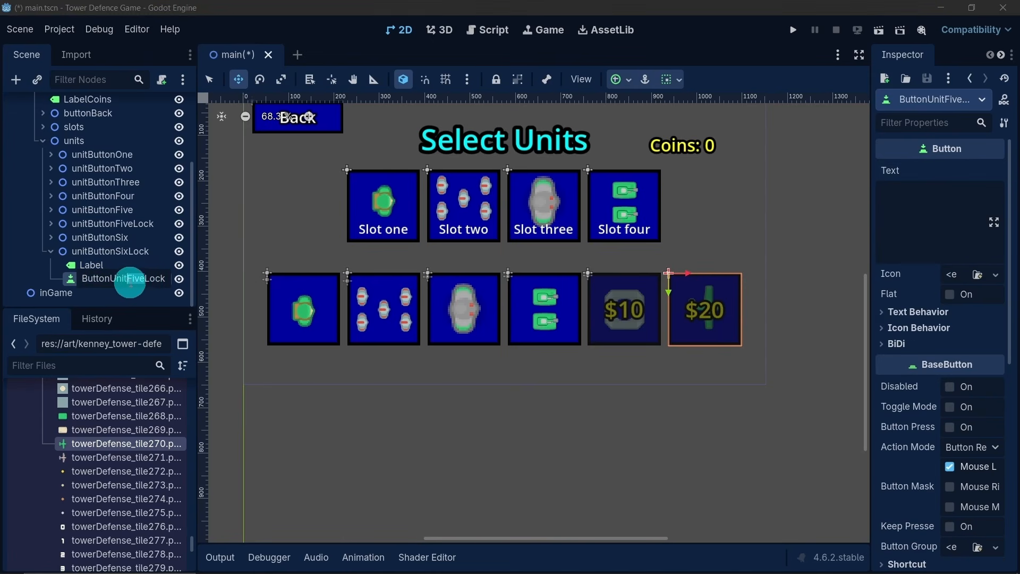
drag(130, 282, 147, 303)
text(Six)
key(Return)
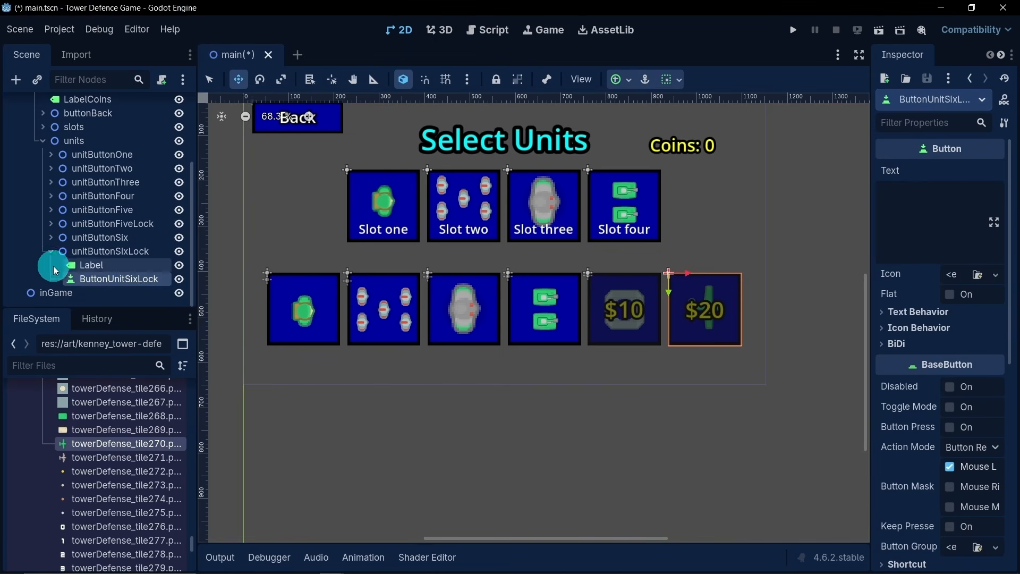
scroll(495, 269, down, 1)
middle_drag(494, 256, 501, 262)
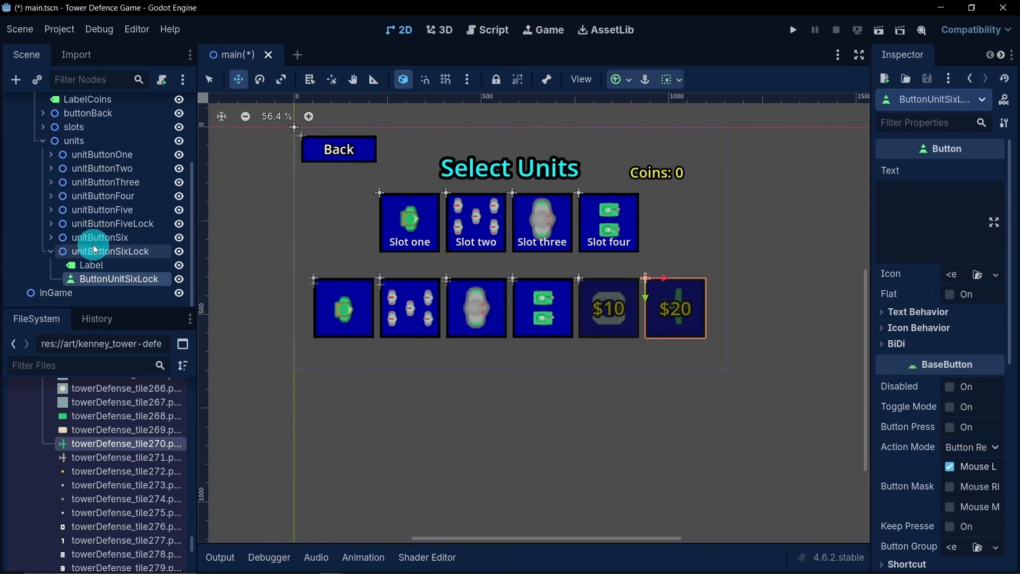
click(51, 251)
middle_drag(523, 256, 534, 266)
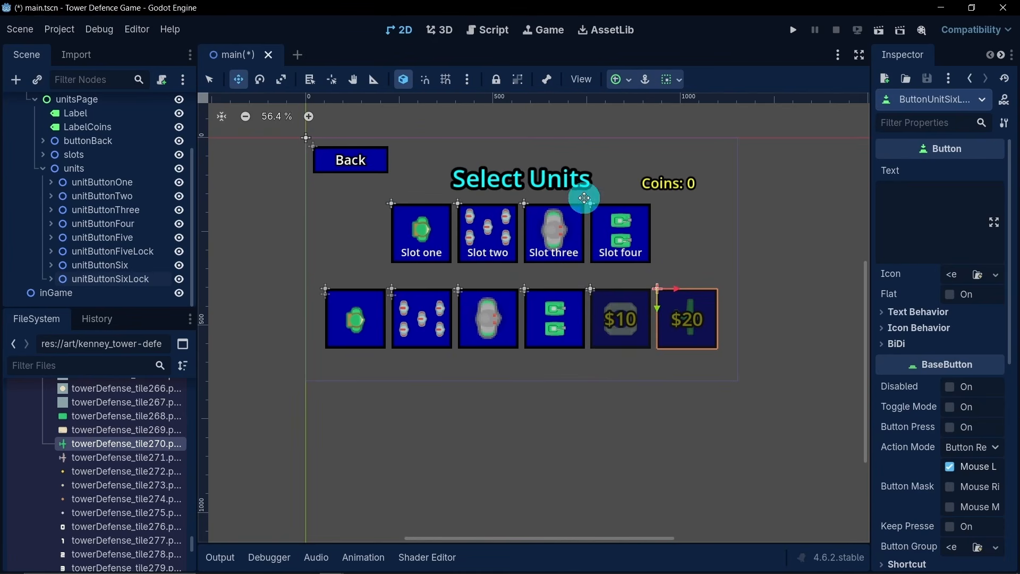
- Collapse the units node's children and return to Select mode with no node selected
click(39, 174)
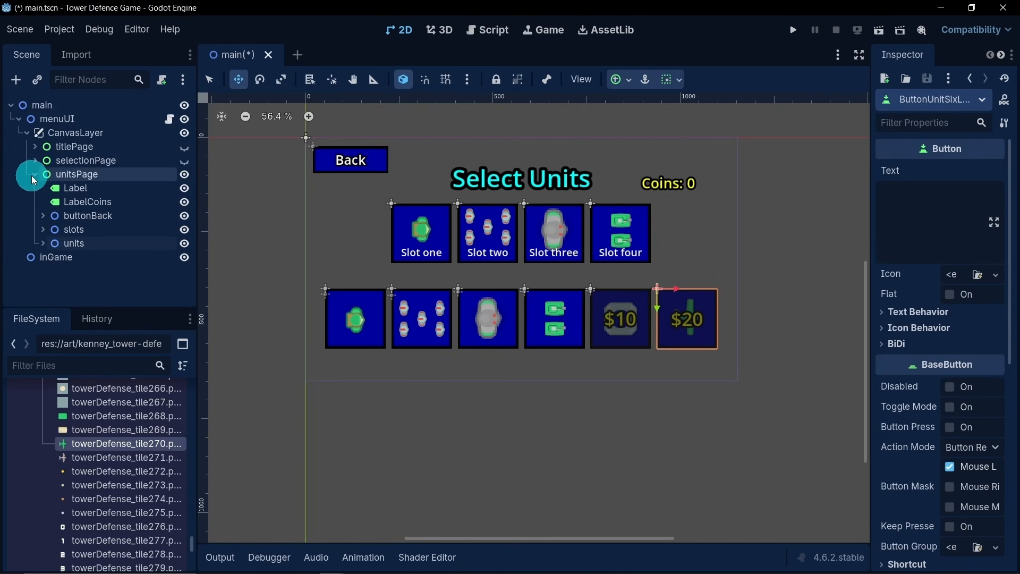
click(205, 85)
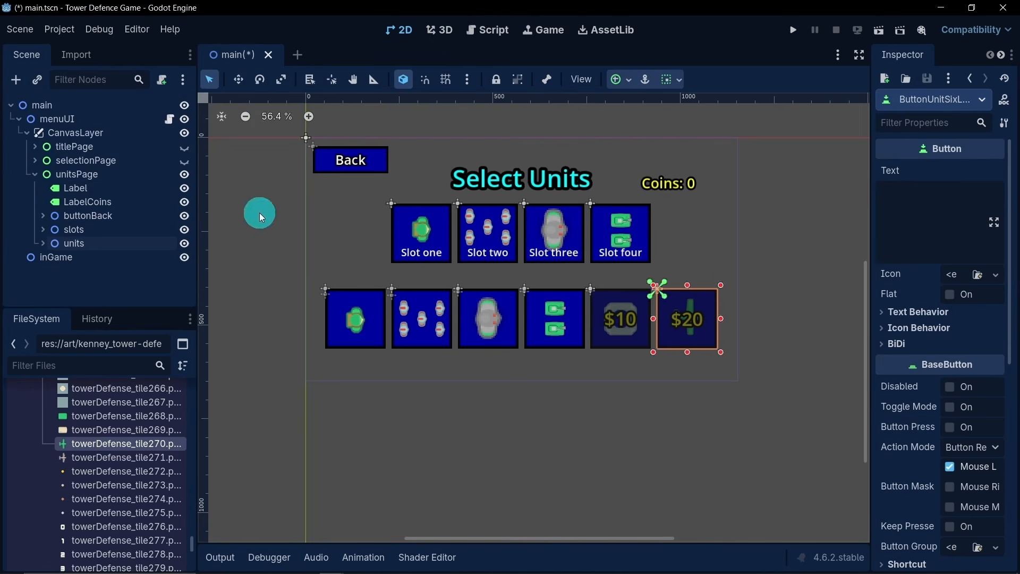
click(259, 212)
- Collapse the expanded Kenney tower defense asset folder and its parent art folder in the project files
scroll(110, 456, up, 4)
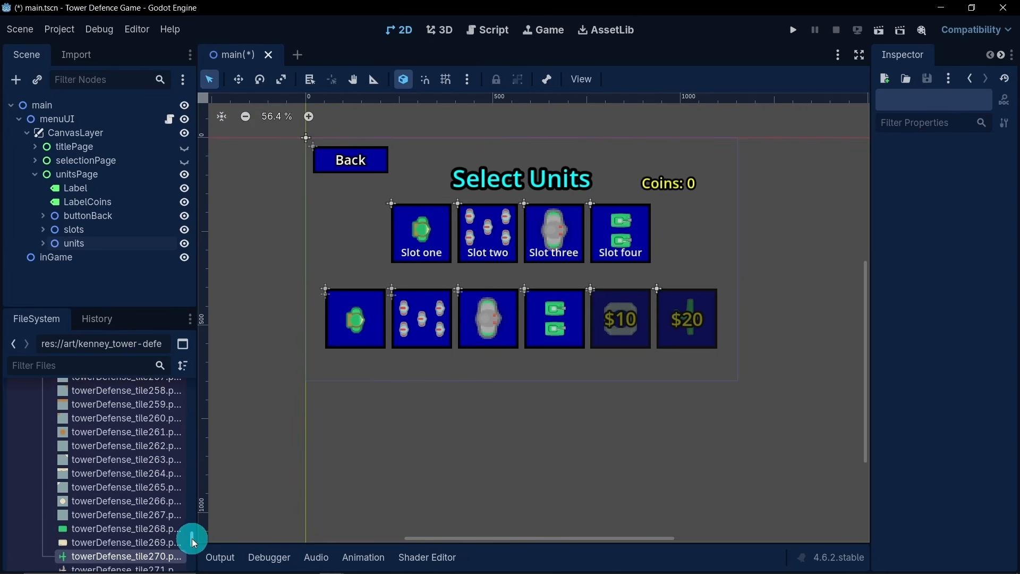
scroll(100, 403, up, 10)
click(33, 460)
click(27, 446)
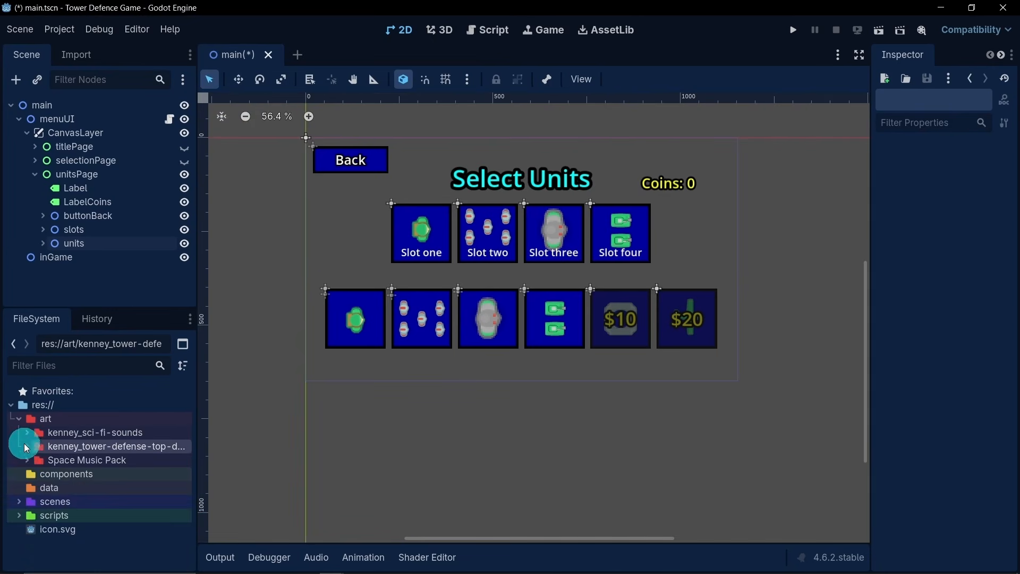
click(18, 419)
scroll(375, 421, up, 1)
middle_drag(375, 420, 387, 467)
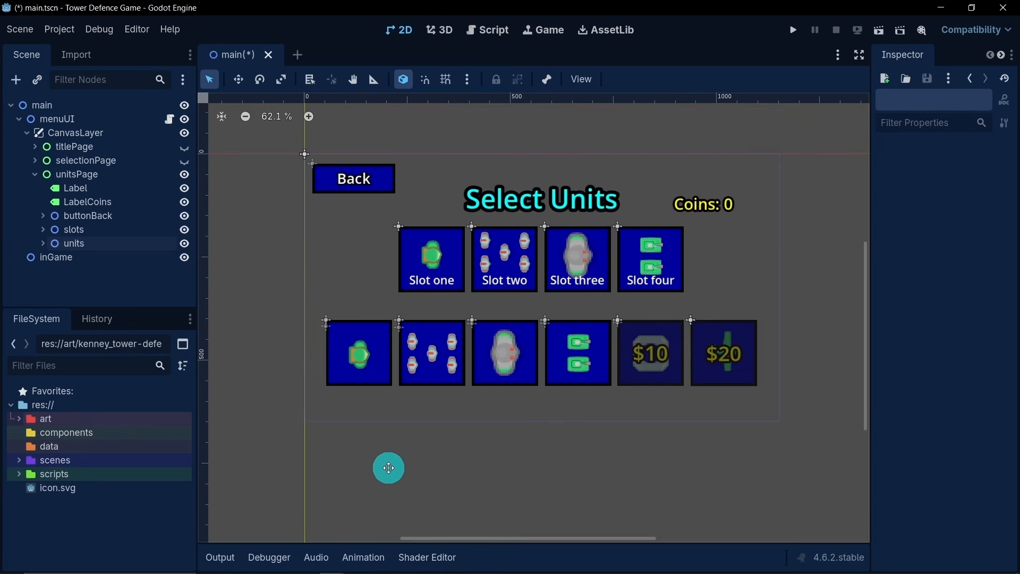
scroll(408, 403, up, 1)
middle_drag(408, 403, 391, 431)
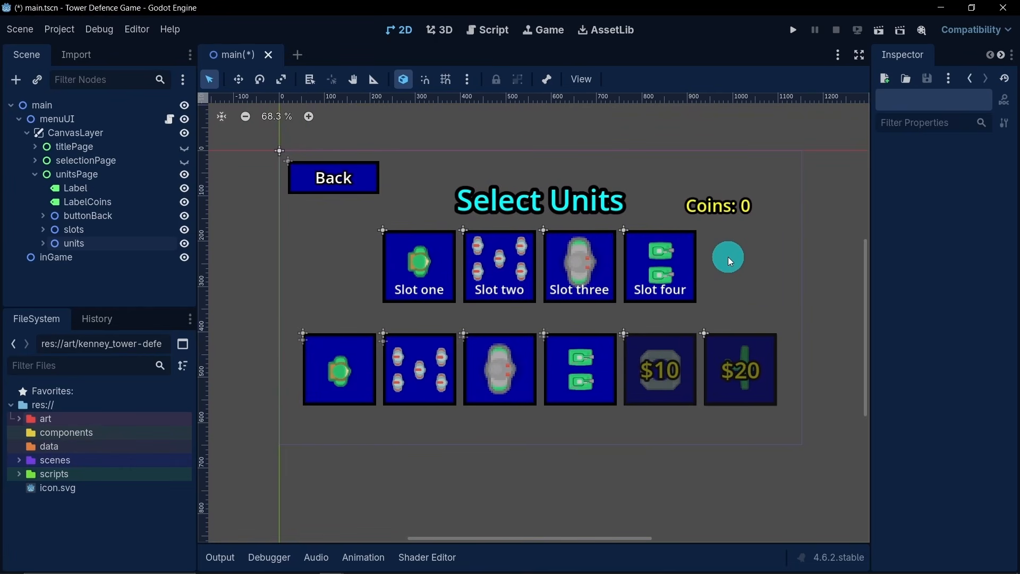